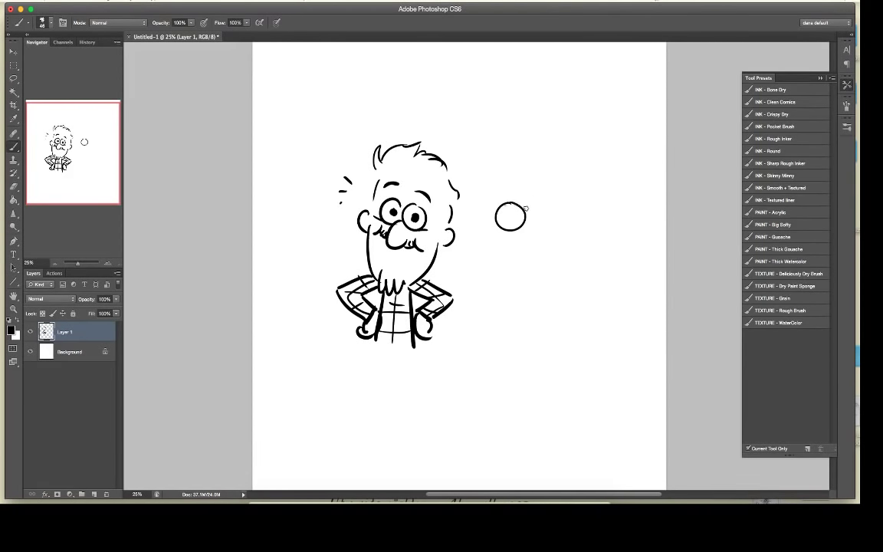
Step: Draw the second character's other eye, long nose line and raised, worried eyebrows beside the bearded man
mouse_move(525, 204)
left_mouse_down()
mouse_move(544, 218)
mouse_move(532, 246)
left_mouse_up()
key("alt+super+z")
key("alt+super+z")
left_click_drag(531, 206, 532, 228)
left_click_drag(496, 201, 544, 192)
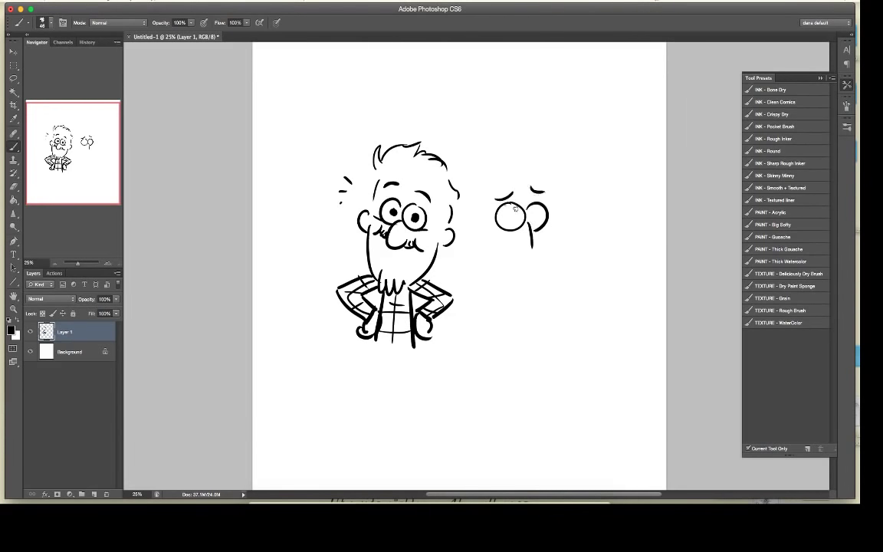
Step: Complete the second character's face with under-eye lines, lashes, small pupils, an open mouth and a pointed jaw
left_click_drag(509, 236, 518, 233)
left_click_drag(535, 234, 542, 236)
left_click_drag(491, 213, 495, 217)
mouse_move(548, 215)
left_mouse_down()
mouse_move(555, 212)
mouse_move(506, 210)
mouse_move(539, 209)
mouse_move(540, 280)
mouse_move(509, 263)
mouse_move(534, 261)
mouse_move(531, 288)
left_mouse_up()
left_click(505, 218)
left_click(540, 216)
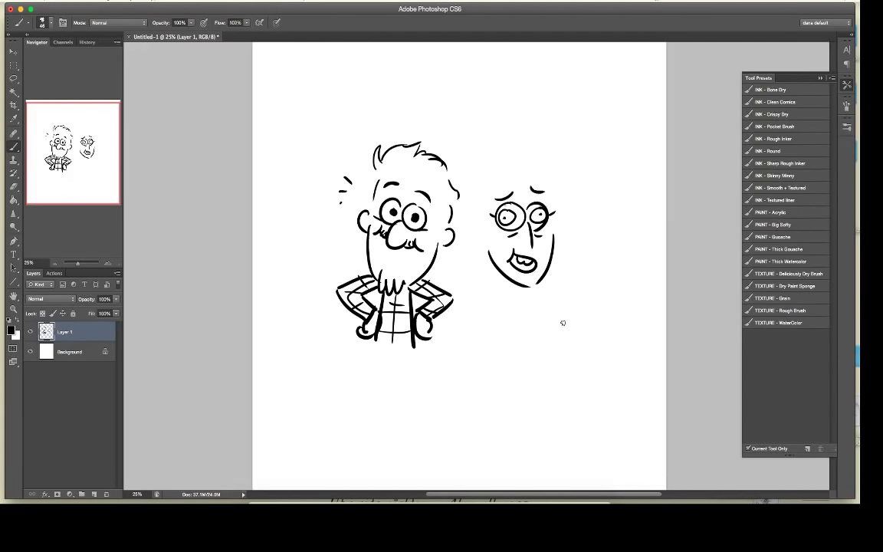
left_click_drag(530, 287, 538, 282)
Step: Draw the second character's swept short hair and both ears, and thicken the eyelids and eyebrows
mouse_move(476, 177)
left_mouse_down()
mouse_move(528, 148)
mouse_move(559, 171)
mouse_move(562, 217)
left_mouse_up()
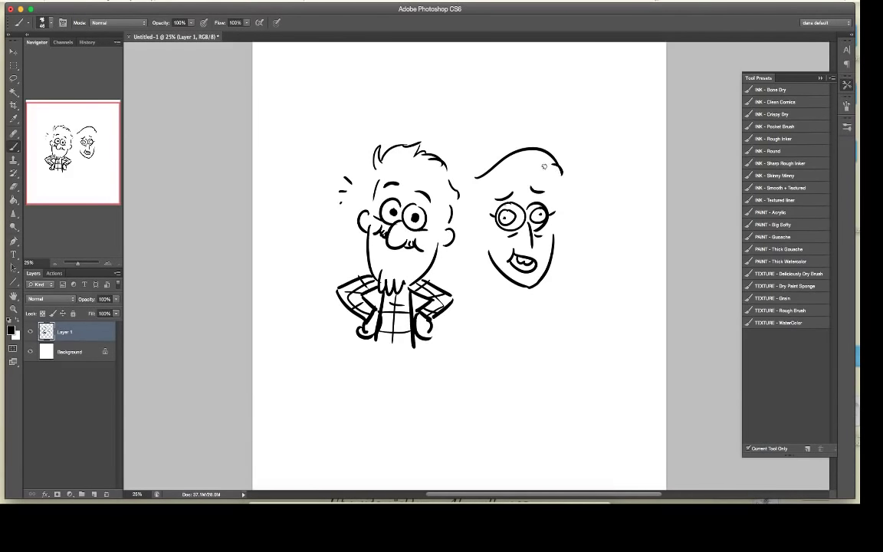
mouse_move(505, 177)
left_mouse_down()
mouse_move(520, 162)
mouse_move(541, 188)
mouse_move(499, 184)
mouse_move(487, 199)
mouse_move(488, 231)
left_mouse_up()
mouse_move(487, 232)
left_mouse_down()
mouse_move(479, 216)
mouse_move(483, 247)
left_mouse_up()
left_click_drag(563, 212, 564, 239)
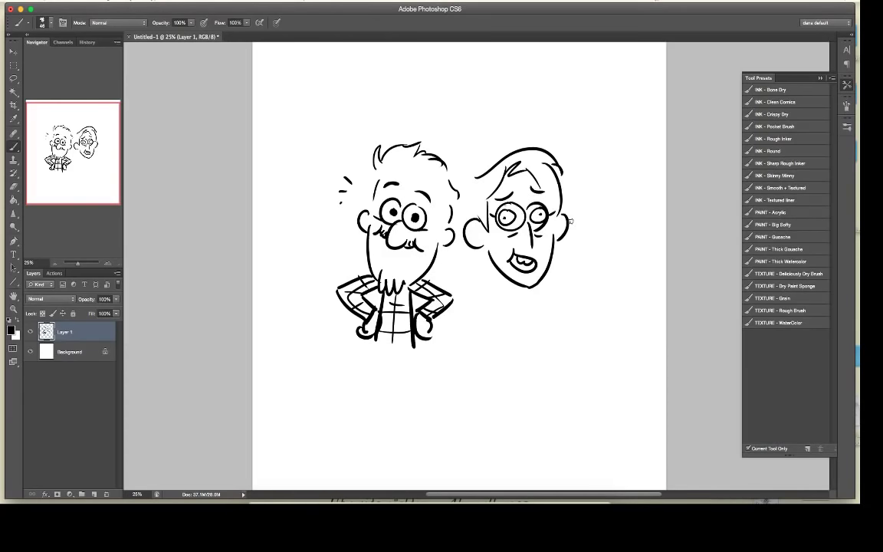
left_click_drag(475, 176, 460, 187)
left_click_drag(522, 205, 503, 205)
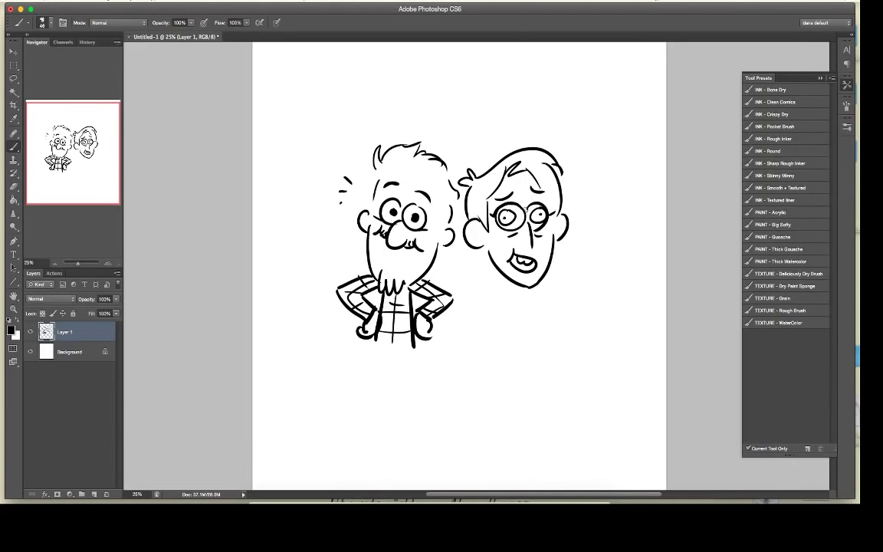
mouse_move(515, 192)
left_mouse_down()
mouse_move(503, 201)
mouse_move(543, 191)
left_mouse_up()
Step: Draw the second character's neck, shoulders, torso and bent arm with an open hand
mouse_move(489, 276)
left_mouse_down()
mouse_move(483, 298)
mouse_move(482, 290)
left_mouse_up()
key("super+z")
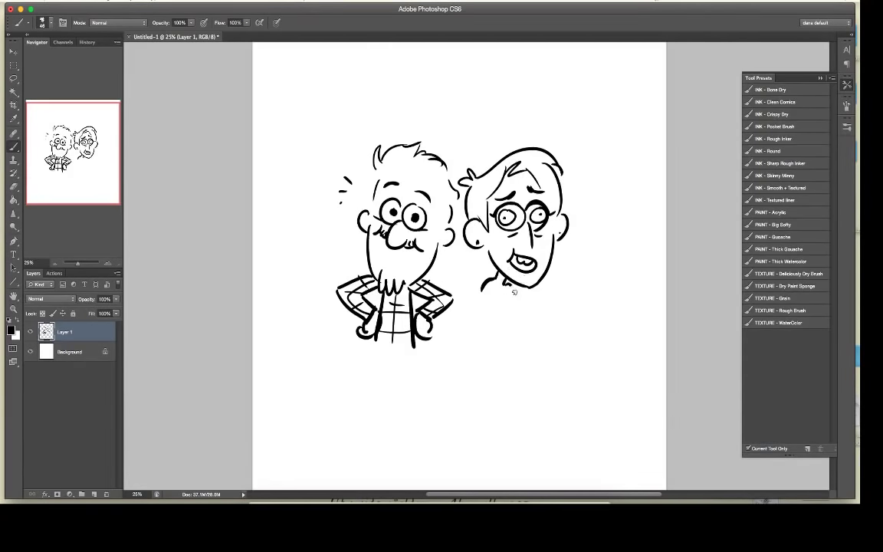
mouse_move(518, 290)
left_mouse_down()
mouse_move(509, 348)
mouse_move(545, 335)
left_mouse_up()
mouse_move(517, 330)
left_mouse_down()
mouse_move(540, 324)
mouse_move(555, 327)
mouse_move(552, 337)
left_mouse_up()
left_click_drag(554, 338, 544, 335)
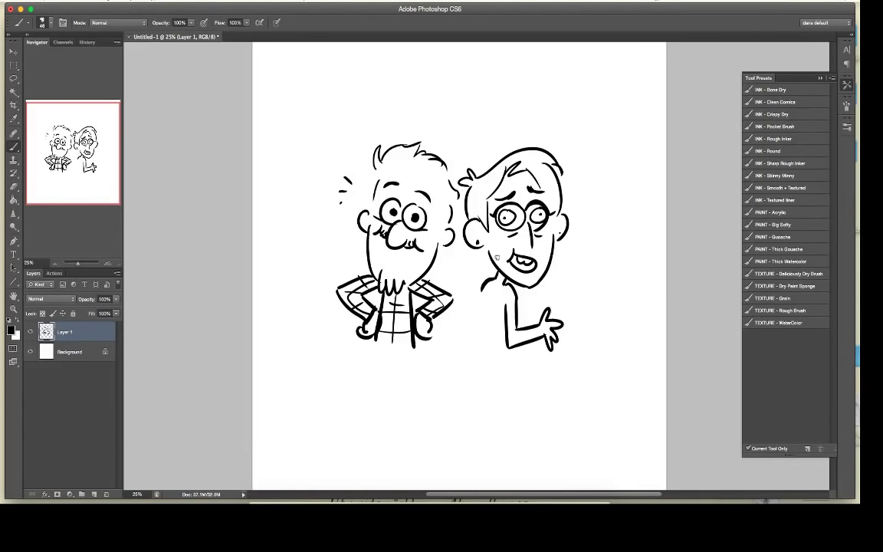
mouse_move(487, 293)
left_mouse_down()
mouse_move(487, 356)
mouse_move(476, 356)
left_mouse_up()
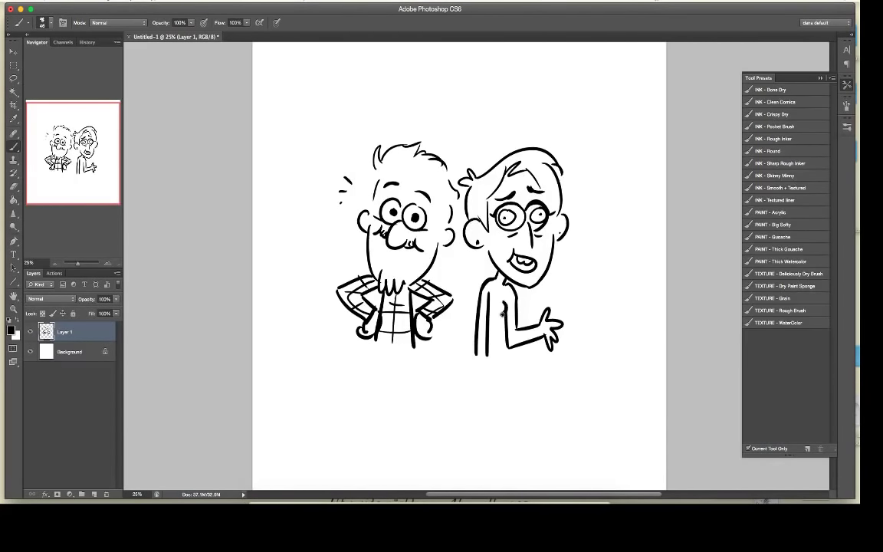
left_click_drag(502, 307, 501, 352)
mouse_move(489, 305)
left_mouse_down()
mouse_move(505, 305)
mouse_move(503, 283)
left_mouse_up()
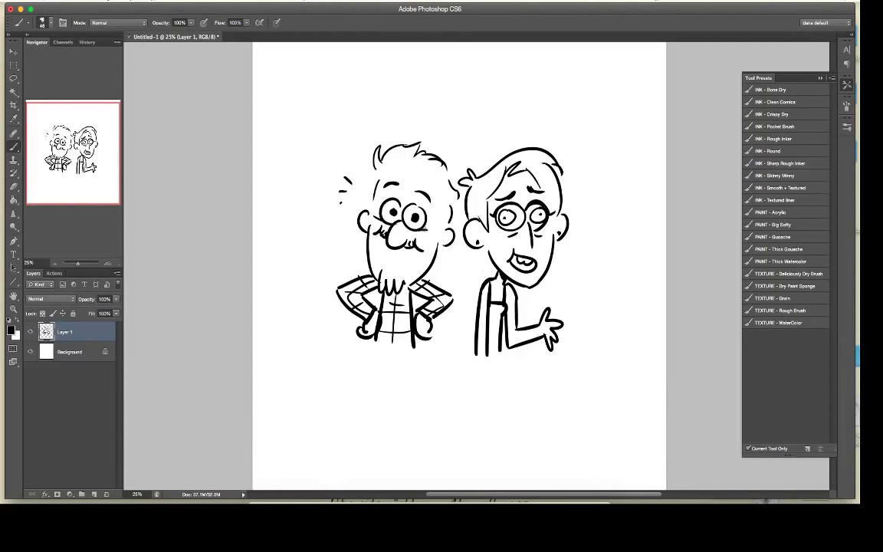
Step: Add short cheek lines to the bearded man and brush light pink blush over both cheeks
left_click_drag(421, 228, 434, 227)
left_click_drag(421, 231, 433, 231)
left_click_drag(369, 218, 381, 217)
left_click_drag(371, 221, 381, 221)
left_click(13, 334)
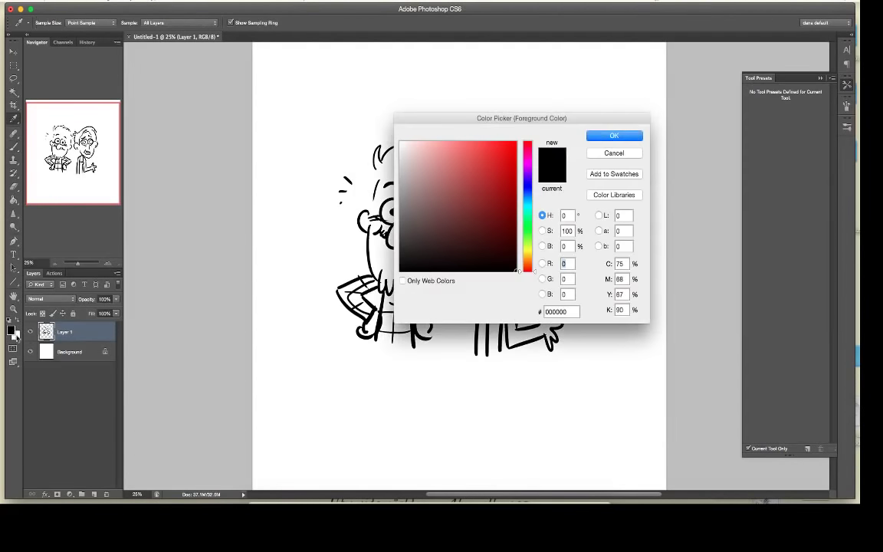
left_click(448, 143)
left_click(614, 136)
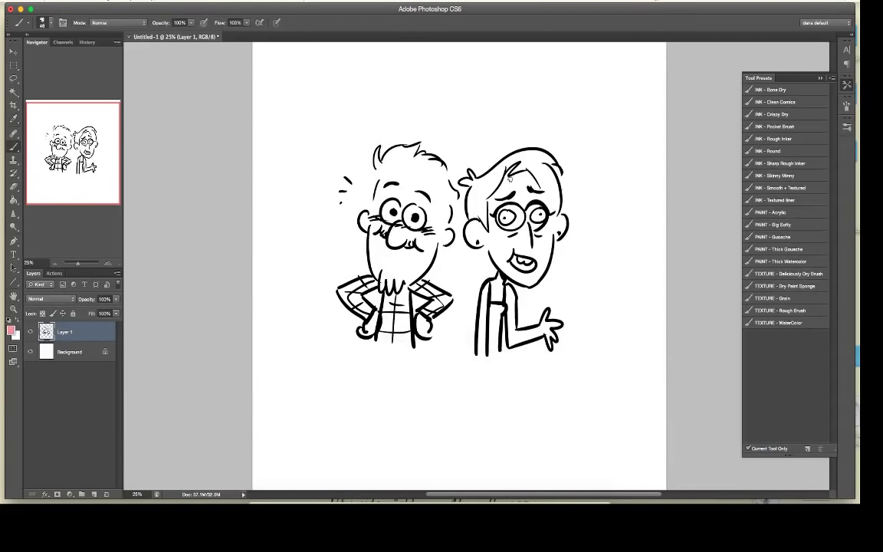
left_click_drag(421, 229, 441, 236)
Step: Sample black from the line art and redraw the second character's brows and pupils as an angry sideways glare
key("i")
left_click(549, 205)
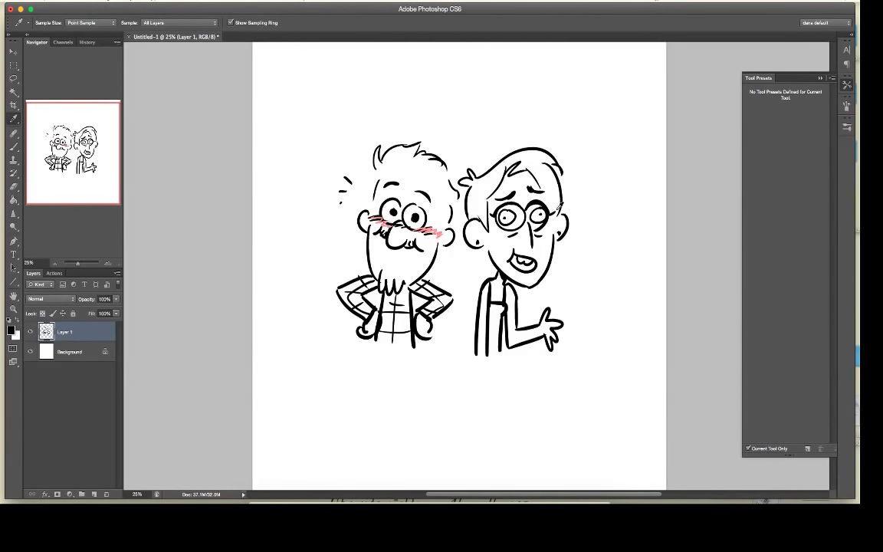
key("b")
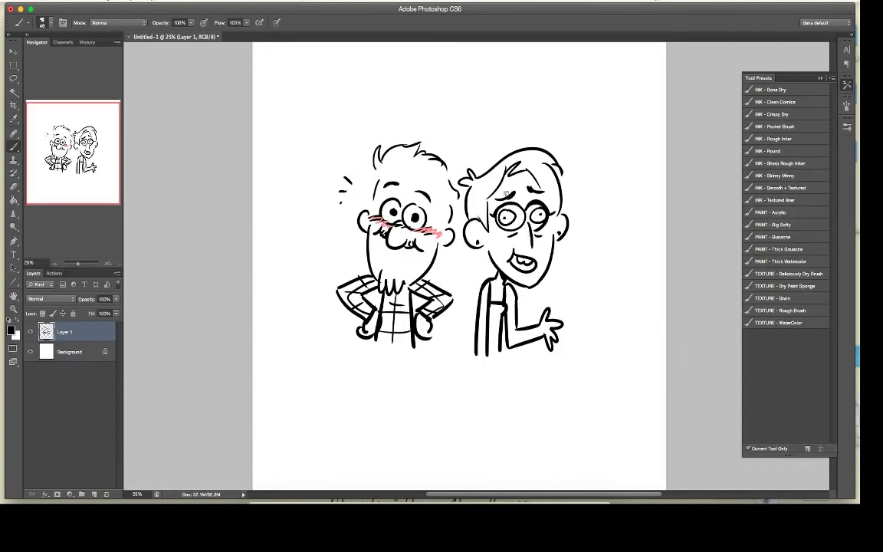
key("e")
key("b")
mouse_move(530, 187)
left_mouse_down()
mouse_move(539, 191)
mouse_move(523, 203)
left_mouse_up()
mouse_move(527, 205)
left_mouse_down()
mouse_move(505, 219)
mouse_move(543, 217)
mouse_move(532, 209)
mouse_move(500, 217)
mouse_move(530, 210)
left_mouse_up()
key("e")
key("b")
left_click_drag(529, 215, 501, 230)
left_click_drag(493, 228, 496, 231)
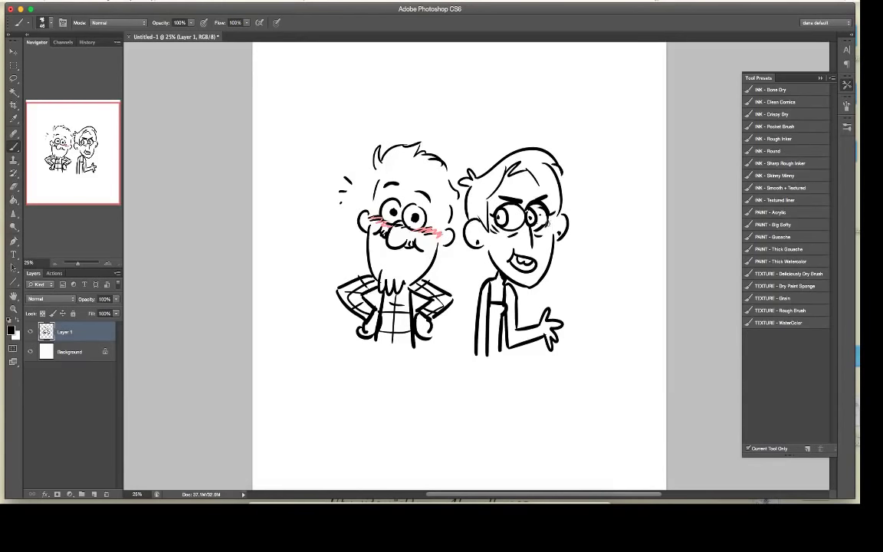
Step: Lasso both characters, delete them from Layer 1 and remove the selection
key("e")
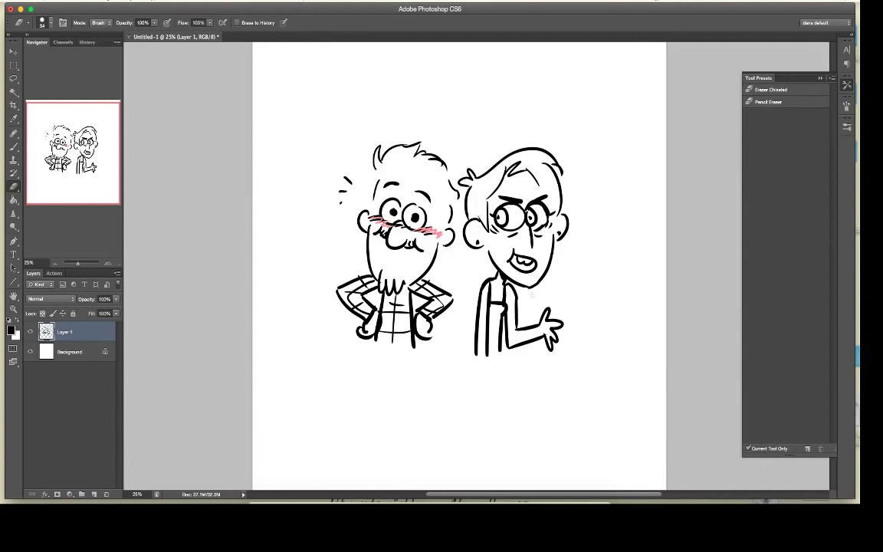
key("l")
mouse_move(559, 361)
left_mouse_down()
mouse_move(597, 286)
mouse_move(479, 402)
mouse_move(548, 366)
left_mouse_up()
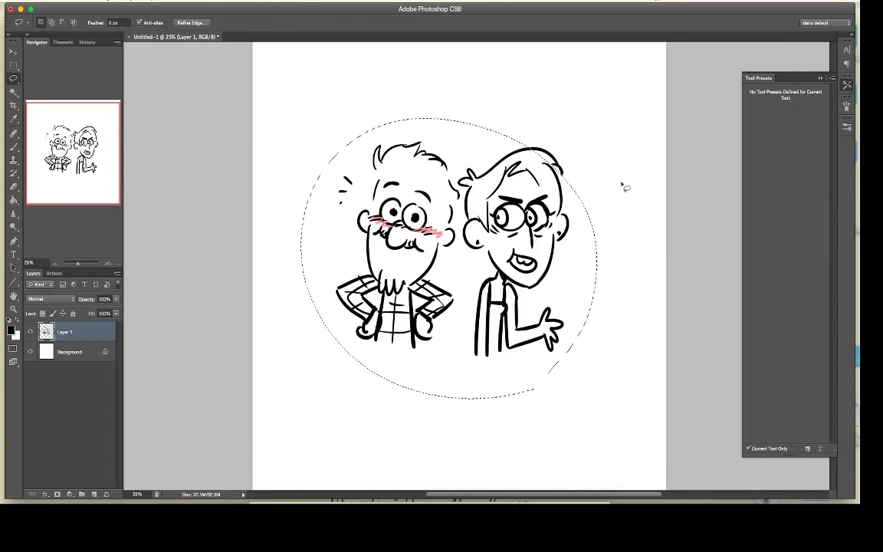
key("Delete")
left_click_drag(567, 149, 582, 188)
key("Delete")
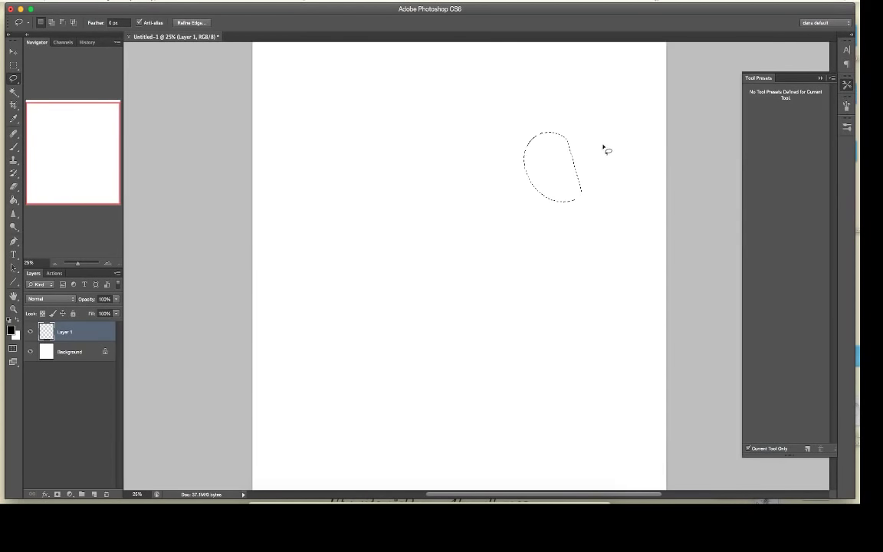
key("ctrl+d")
Step: Hand-letter "YOU GUYS" in black with the brush and draw a small wing at each end
key("b")
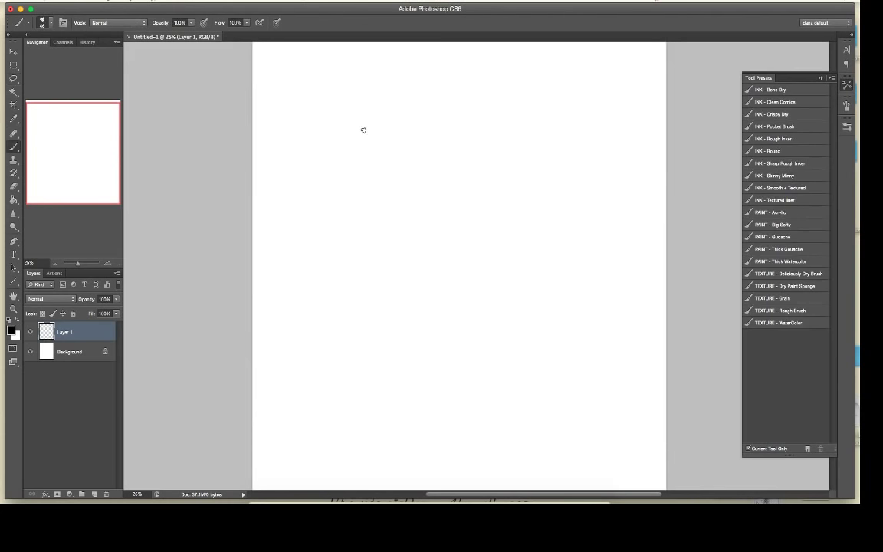
mouse_move(358, 124)
left_mouse_down()
mouse_move(379, 124)
mouse_move(372, 160)
mouse_move(382, 130)
mouse_move(410, 127)
mouse_move(434, 143)
mouse_move(457, 128)
mouse_move(463, 158)
left_mouse_up()
left_click_drag(486, 131, 475, 154)
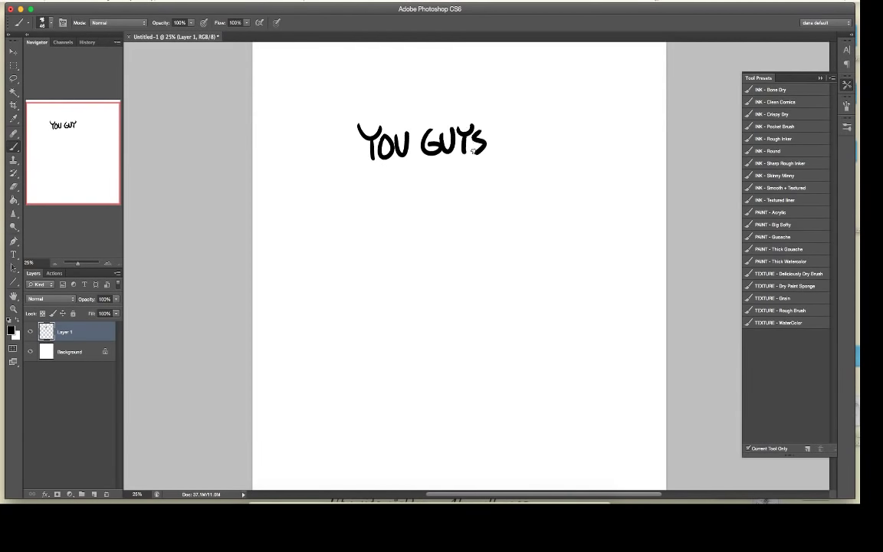
mouse_move(322, 121)
left_mouse_down()
mouse_move(346, 140)
mouse_move(337, 142)
mouse_move(355, 163)
left_mouse_up()
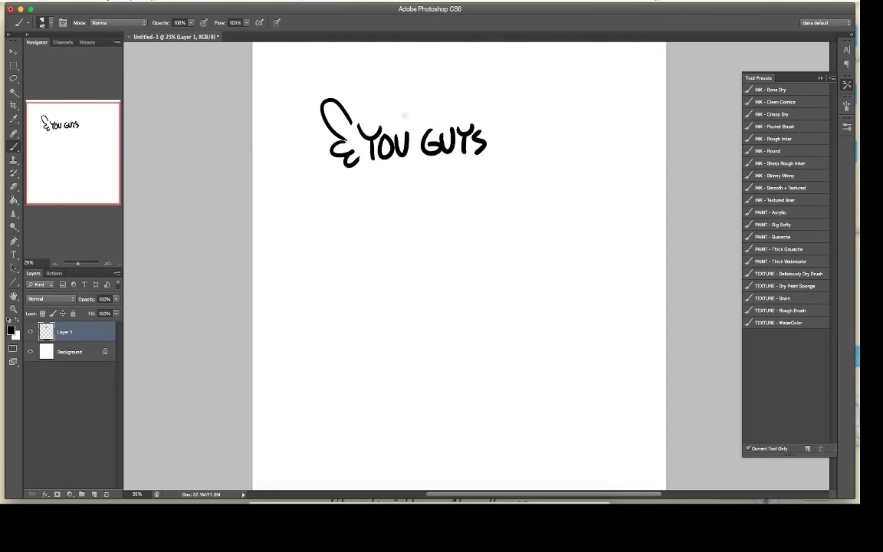
mouse_move(493, 130)
left_mouse_down()
mouse_move(518, 146)
mouse_move(500, 154)
left_mouse_up()
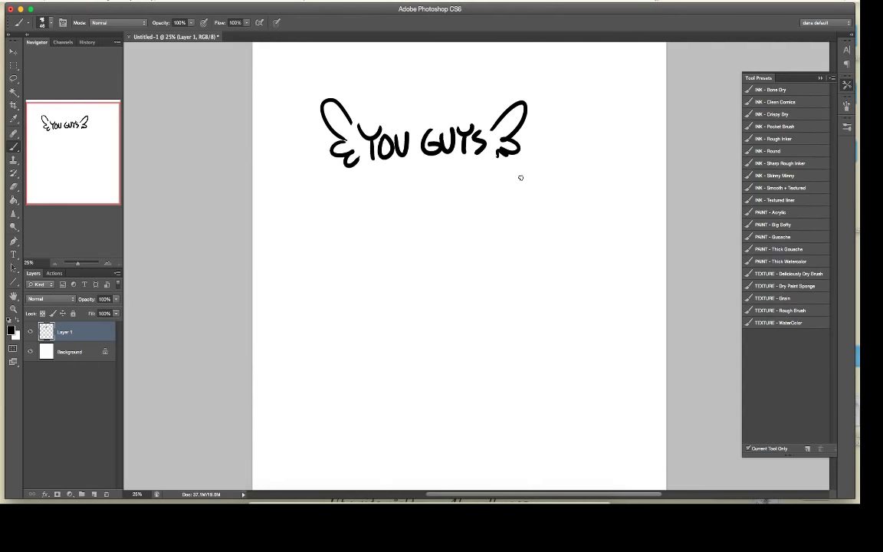
Step: Lasso the winged lettering, delete it from Layer 1 and remove the selection
key("l")
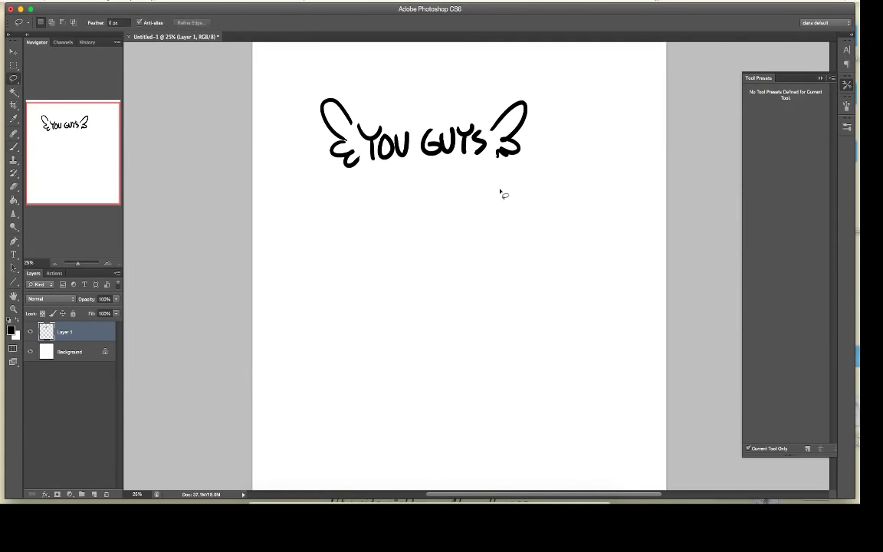
mouse_move(503, 191)
left_mouse_down()
mouse_move(376, 73)
mouse_move(495, 209)
left_mouse_up()
key("Delete")
key("super+d")
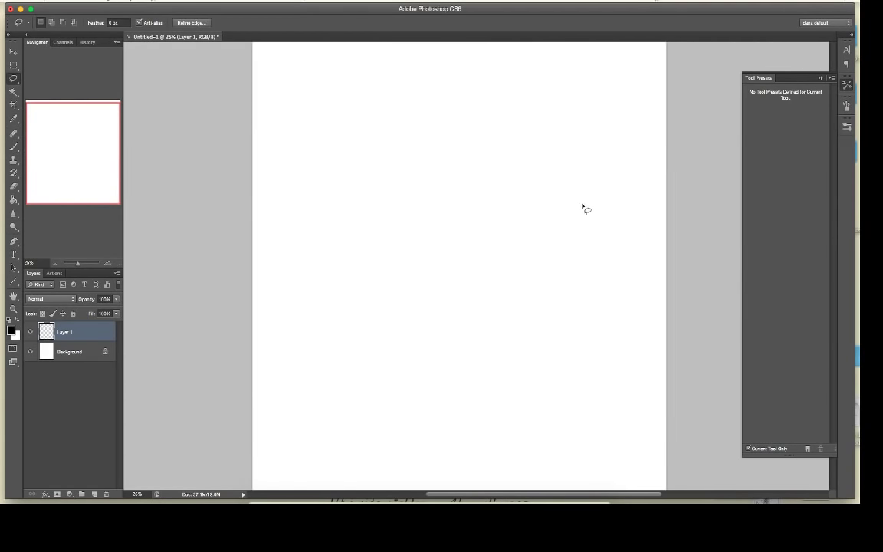
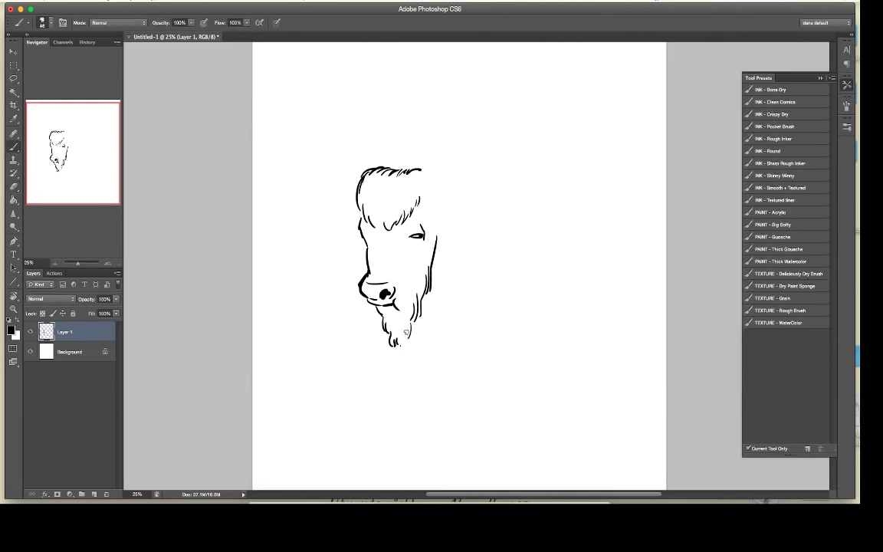
Step: Draw a drooping, shaggy ear on each side of the bison's head
key("e")
key("b")
mouse_move(449, 202)
left_mouse_down()
mouse_move(468, 221)
mouse_move(444, 231)
left_mouse_up()
mouse_move(443, 222)
left_mouse_down()
mouse_move(450, 232)
mouse_move(468, 232)
left_mouse_up()
left_click_drag(466, 230, 473, 221)
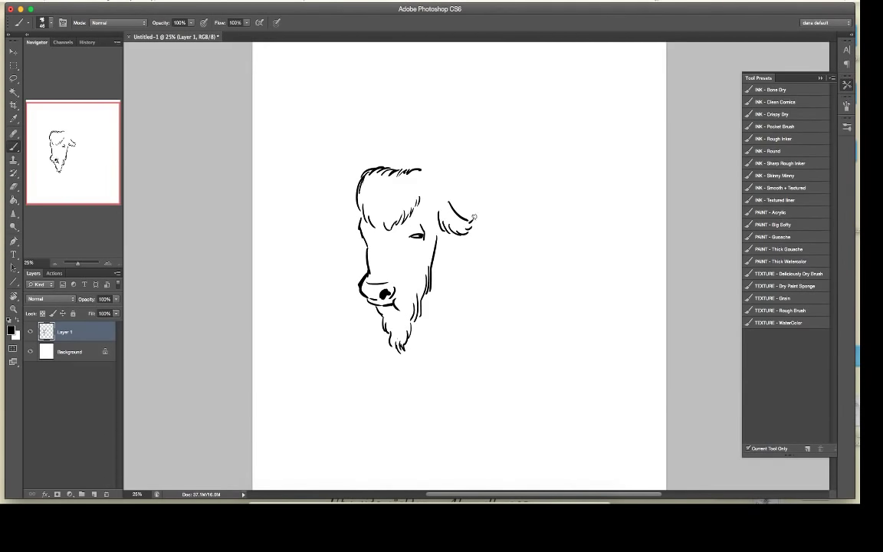
mouse_move(357, 211)
left_mouse_down()
mouse_move(338, 224)
mouse_move(348, 239)
left_mouse_up()
left_click_drag(350, 235, 333, 222)
Step: Draw an upturned, pointed horn on each side of the bison's head
left_click_drag(428, 181, 463, 178)
mouse_move(427, 193)
left_mouse_down()
mouse_move(470, 192)
mouse_move(474, 151)
mouse_move(464, 176)
left_mouse_up()
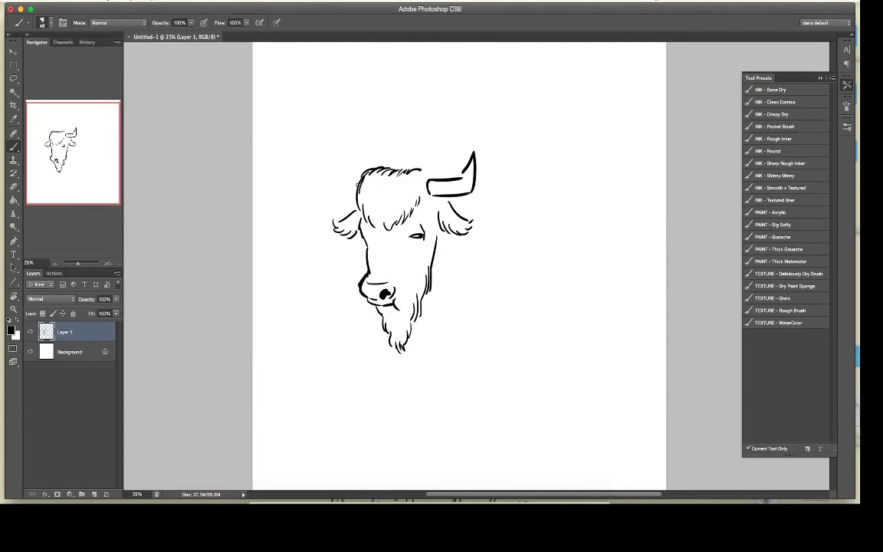
mouse_move(355, 189)
left_mouse_down()
mouse_move(341, 187)
mouse_move(330, 166)
mouse_move(329, 201)
mouse_move(363, 206)
left_mouse_up()
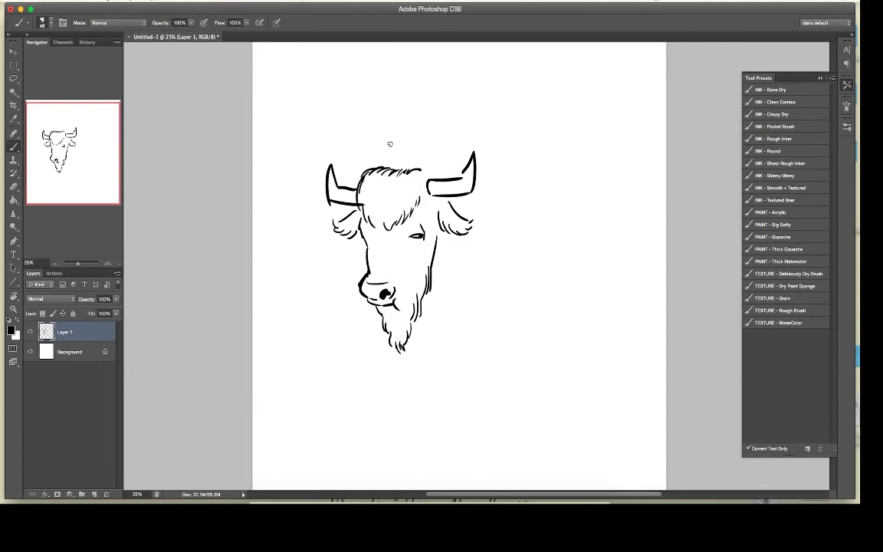
Step: Draw a small long-beaked bird standing on top of the bison's head, with short fur strokes beside it
mouse_move(399, 140)
left_mouse_down()
mouse_move(408, 165)
mouse_move(414, 158)
mouse_move(405, 172)
left_mouse_up()
left_click_drag(408, 166, 408, 172)
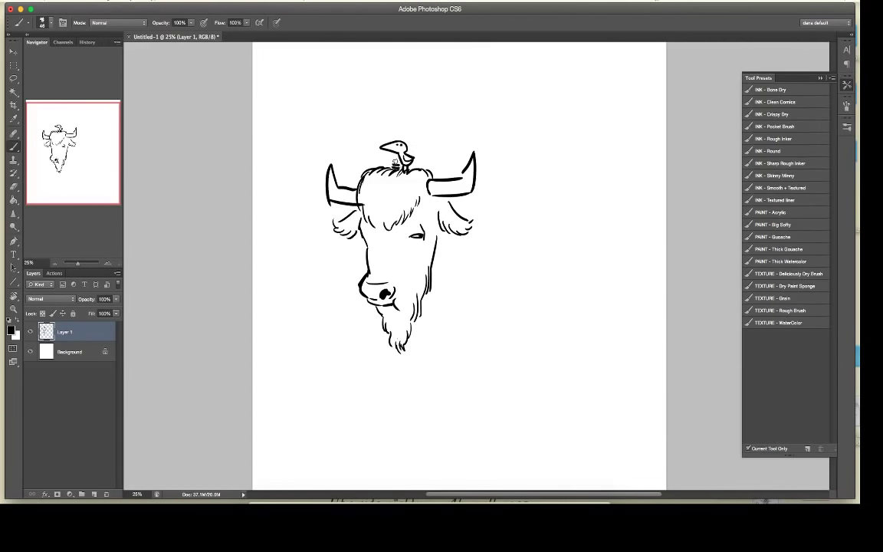
left_click_drag(395, 162, 399, 162)
left_click_drag(396, 158, 414, 149)
Step: Outline the bison's hump and back with short fur dashes and a long curved line
left_click_drag(414, 139, 422, 140)
left_click_drag(423, 132, 431, 133)
left_click_drag(433, 126, 441, 129)
left_click_drag(446, 123, 455, 121)
mouse_move(462, 127)
left_mouse_down()
mouse_move(536, 125)
mouse_move(505, 131)
mouse_move(556, 141)
left_mouse_up()
left_click_drag(553, 144, 561, 143)
left_click_drag(560, 146, 565, 148)
Step: Thicken the edge of the bison's face and add shaggy fur strokes down its neck and chest
left_click_drag(439, 233, 432, 267)
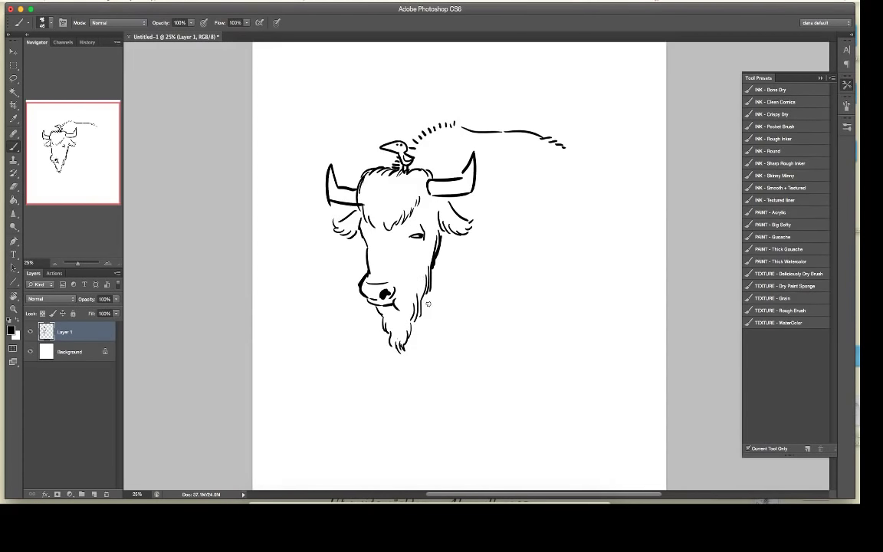
left_click_drag(423, 301, 430, 329)
left_click_drag(430, 330, 438, 360)
left_click_drag(441, 347, 439, 364)
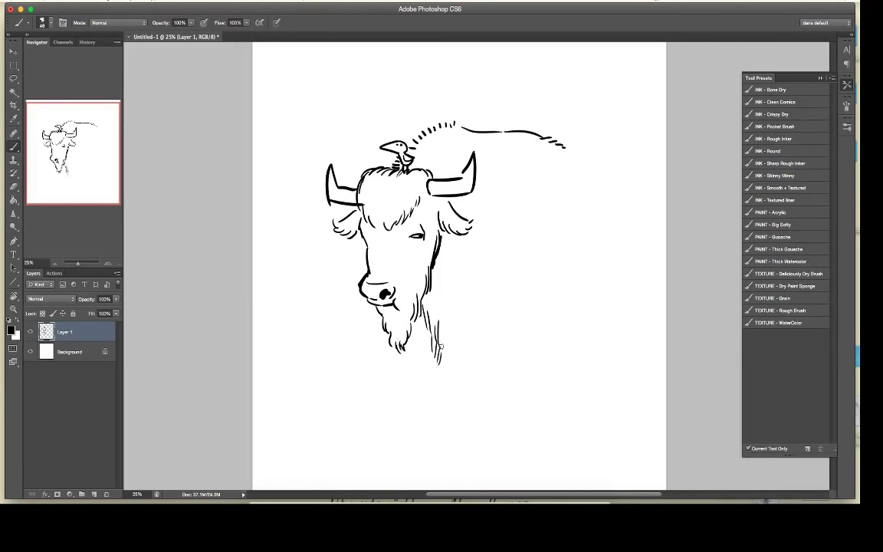
mouse_move(443, 330)
left_mouse_down()
mouse_move(452, 370)
mouse_move(463, 360)
left_mouse_up()
Step: Draw the outline of a long leg behind the bison's chest, from the rounded top down to the heel
left_click_drag(507, 219, 529, 268)
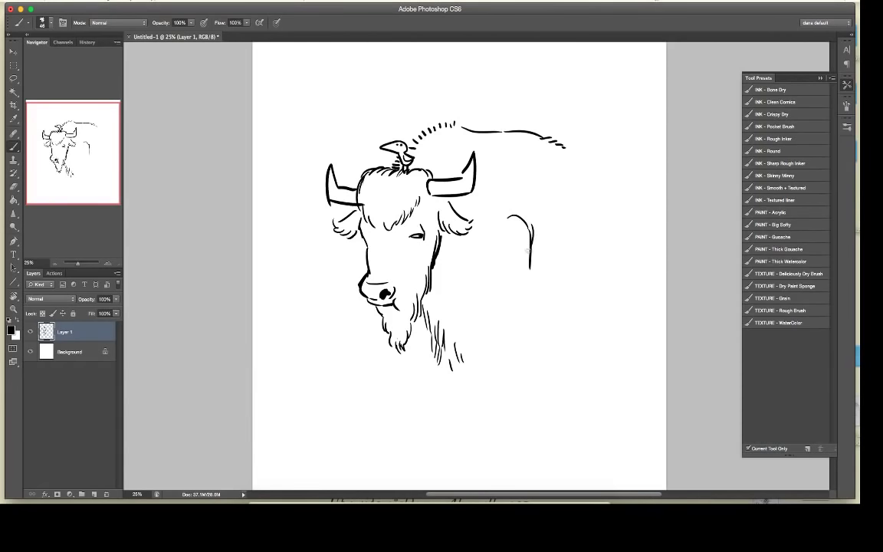
left_click_drag(502, 253, 517, 365)
mouse_move(534, 270)
left_mouse_down()
mouse_move(523, 365)
mouse_move(526, 353)
left_mouse_up()
left_click_drag(509, 245, 515, 257)
mouse_move(532, 348)
left_mouse_down()
mouse_move(548, 349)
mouse_move(520, 372)
mouse_move(531, 372)
left_mouse_up()
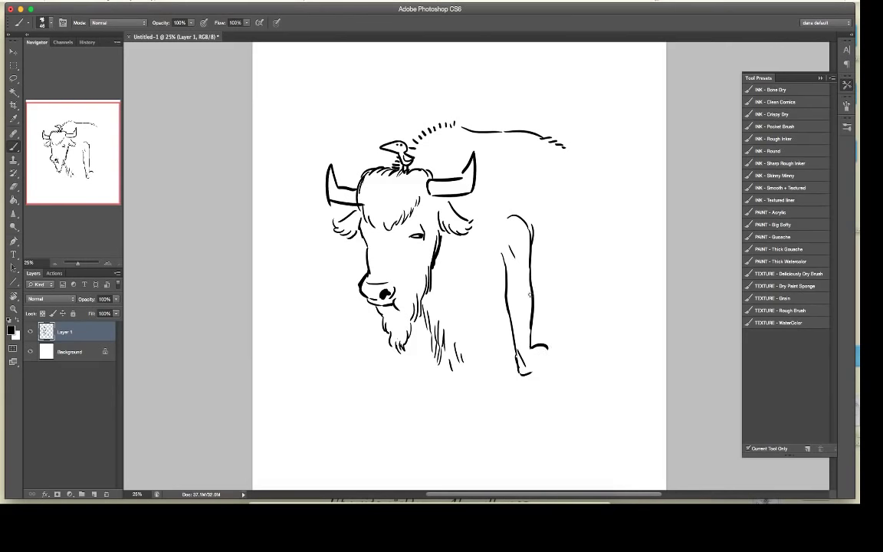
Step: Clean up the leg's ankle and draw the upper and lower outlines of a long foot
key("e")
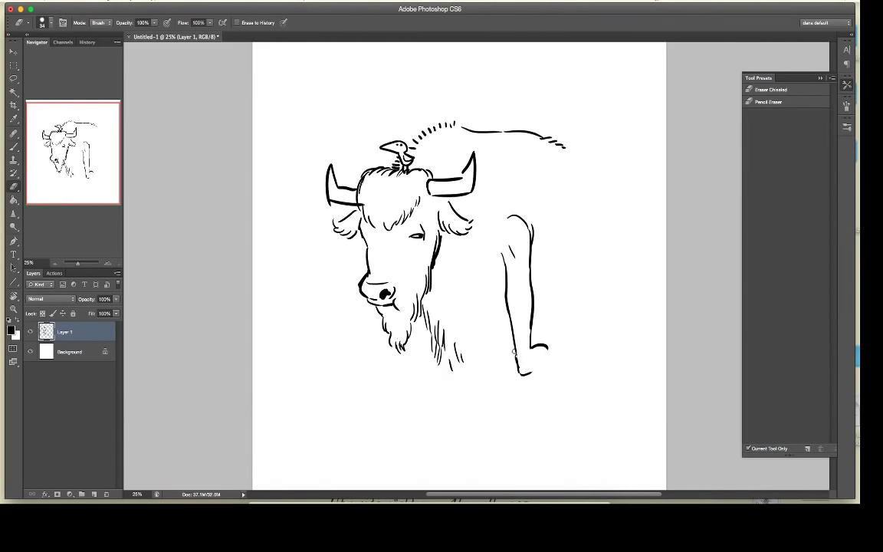
key("b")
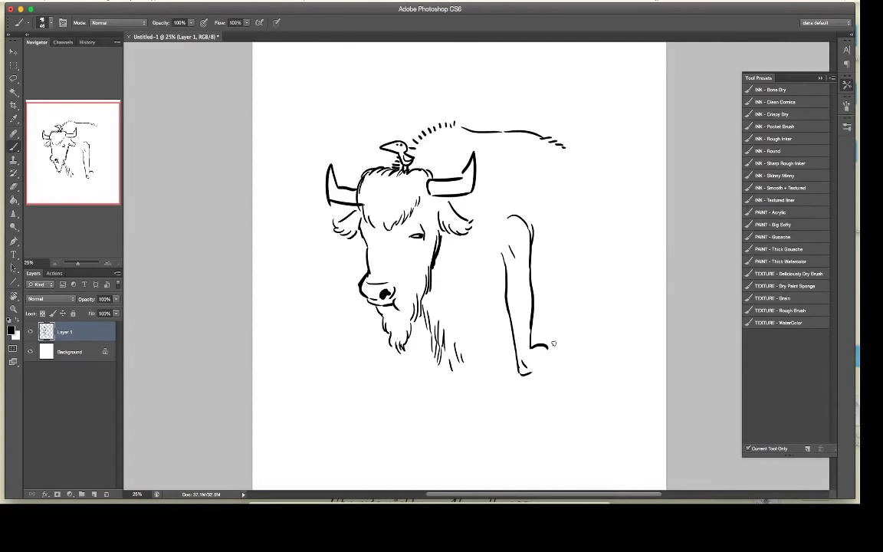
key("e")
mouse_move(547, 348)
left_mouse_down()
mouse_move(532, 350)
mouse_move(572, 346)
left_mouse_up()
key("b")
left_click_drag(521, 375, 580, 354)
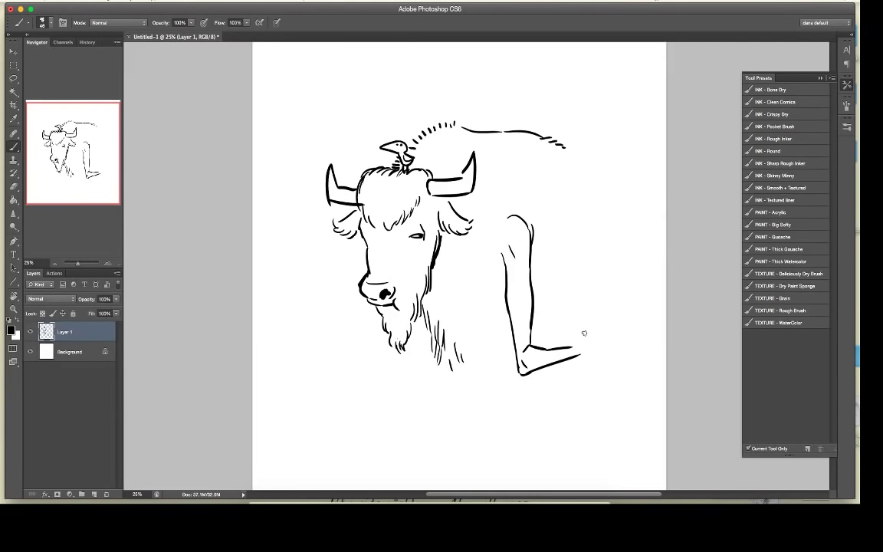
Step: Draw an open, palm-up hand with a thumb and slender fingers at the end of the bison's forearm
mouse_move(524, 349)
left_mouse_down()
mouse_move(617, 333)
mouse_move(641, 348)
left_mouse_up()
mouse_move(587, 349)
left_mouse_down()
mouse_move(608, 360)
mouse_move(579, 357)
mouse_move(646, 371)
mouse_move(616, 359)
mouse_move(647, 375)
mouse_move(649, 373)
left_mouse_up()
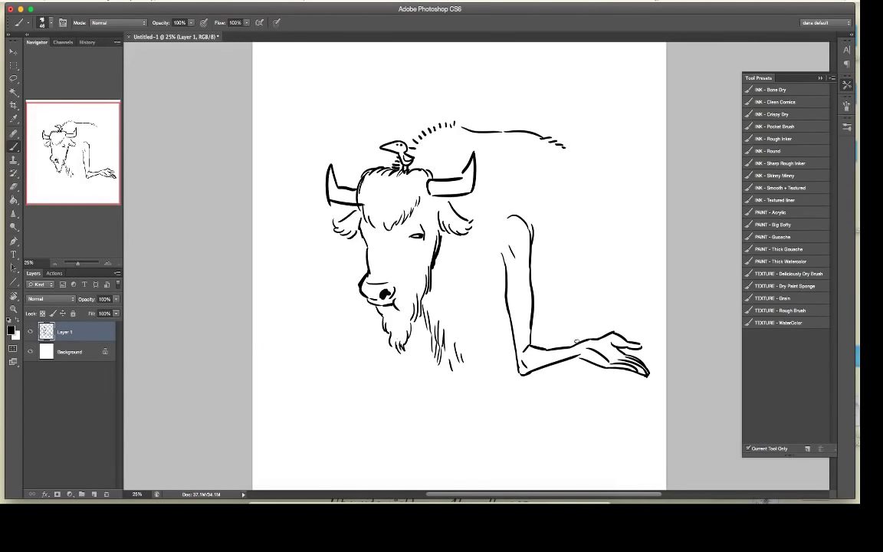
key("e")
key("b")
left_click_drag(580, 355, 573, 358)
Step: Draw the second arm emerging below the beard, with a bent elbow, a forearm and an open palm-up hand
left_click_drag(408, 350, 432, 358)
key("super+z")
mouse_move(350, 339)
left_mouse_down()
mouse_move(382, 342)
mouse_move(399, 361)
mouse_move(431, 349)
left_mouse_up()
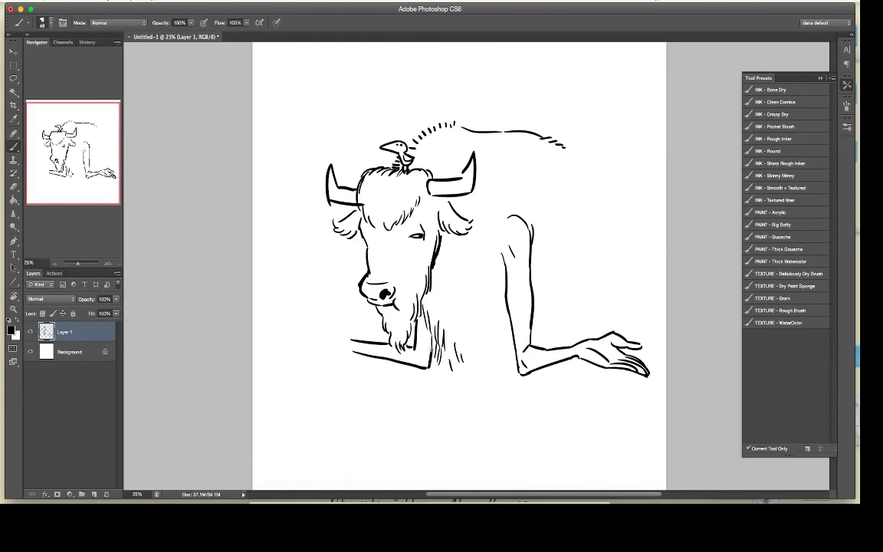
mouse_move(351, 340)
left_mouse_down()
mouse_move(317, 333)
mouse_move(320, 364)
mouse_move(294, 369)
mouse_move(324, 341)
mouse_move(301, 358)
mouse_move(294, 370)
left_mouse_up()
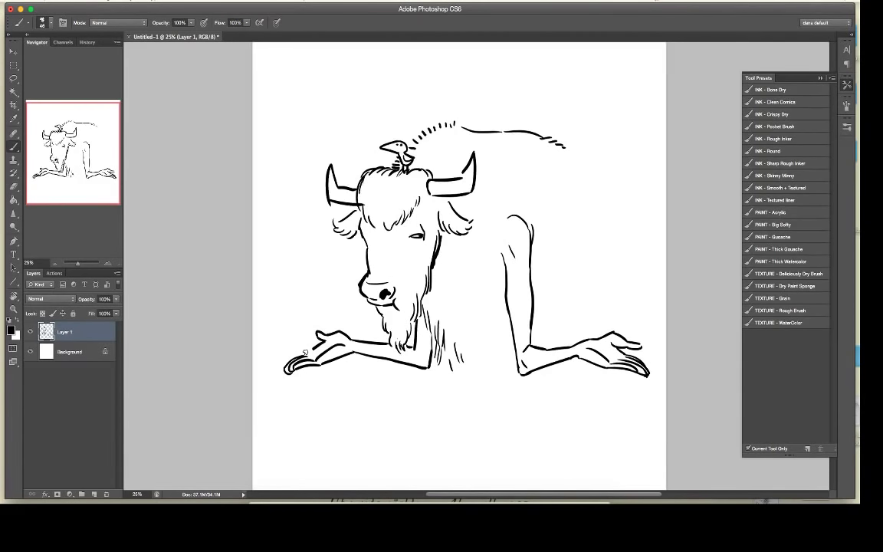
Step: Clean up the fingertips of the second hand and redraw its fingers with extra outlines
key("e")
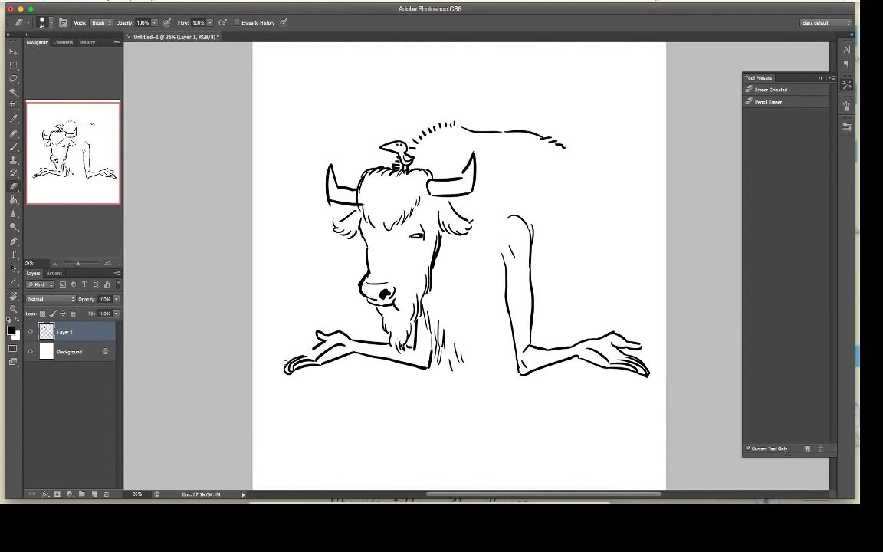
key("b")
left_click_drag(288, 369, 299, 367)
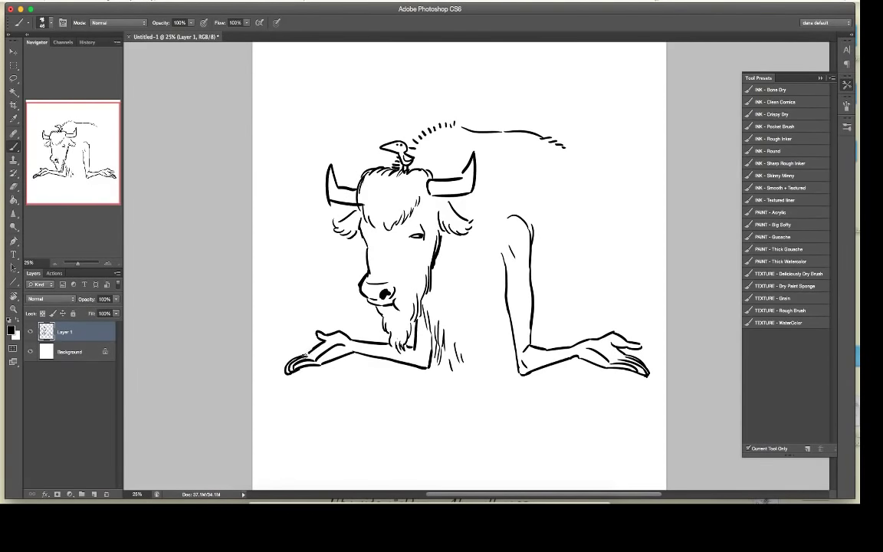
left_click_drag(302, 357, 314, 353)
left_click_drag(310, 352, 282, 366)
Step: Add short jagged fur strokes at the end of the back line and longer strands at the chest
mouse_move(569, 153)
left_mouse_down()
mouse_move(562, 159)
mouse_move(574, 166)
left_mouse_up()
left_click_drag(450, 346, 456, 382)
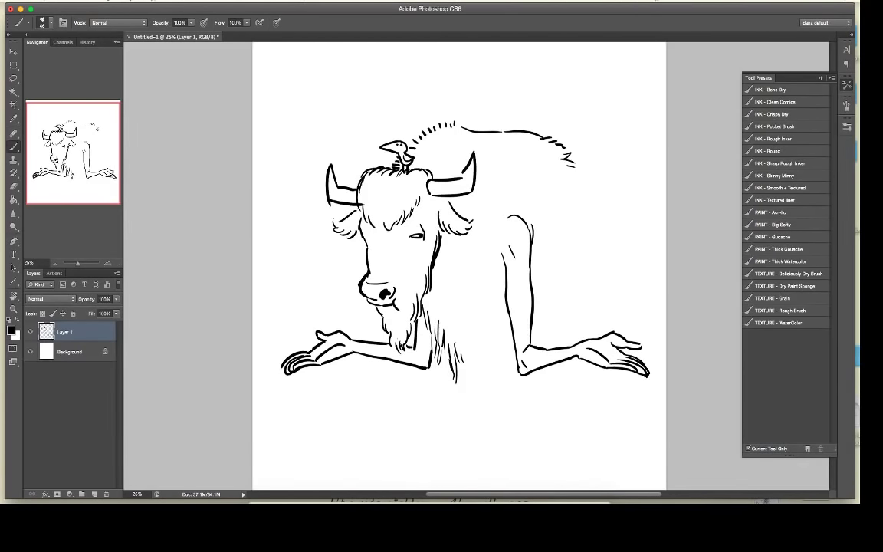
key("super+Tab")
left_click_drag(282, 370, 305, 352)
left_click_drag(570, 154, 562, 159)
left_click_drag(562, 158, 574, 166)
left_click_drag(450, 344, 454, 379)
left_click_drag(455, 355, 457, 381)
Step: Extend the back's fur outline, draw long shaggy strands across the chest and darken the edge beneath the jaw
key("super+Tab")
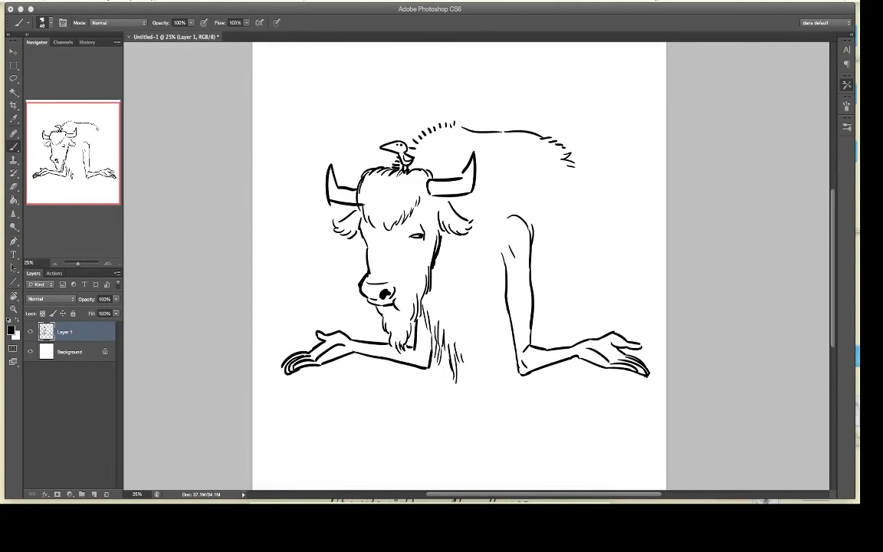
left_click(576, 177)
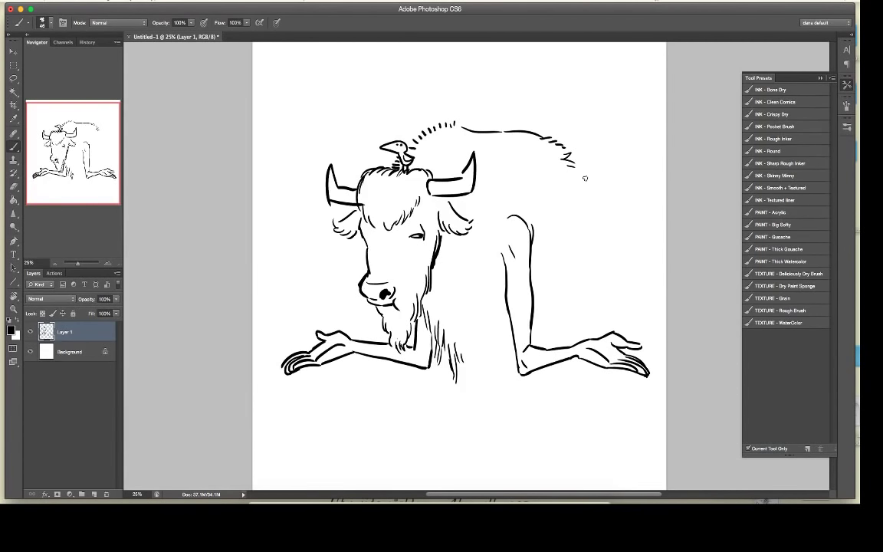
left_click_drag(571, 166, 589, 186)
mouse_move(469, 338)
left_mouse_down()
mouse_move(468, 374)
mouse_move(473, 366)
left_mouse_up()
mouse_move(480, 322)
left_mouse_down()
mouse_move(478, 357)
mouse_move(483, 342)
mouse_move(455, 343)
left_mouse_up()
left_click_drag(450, 304, 452, 332)
mouse_move(444, 299)
left_mouse_down()
mouse_move(443, 323)
mouse_move(427, 298)
mouse_move(425, 308)
left_mouse_up()
left_click_drag(435, 264, 427, 306)
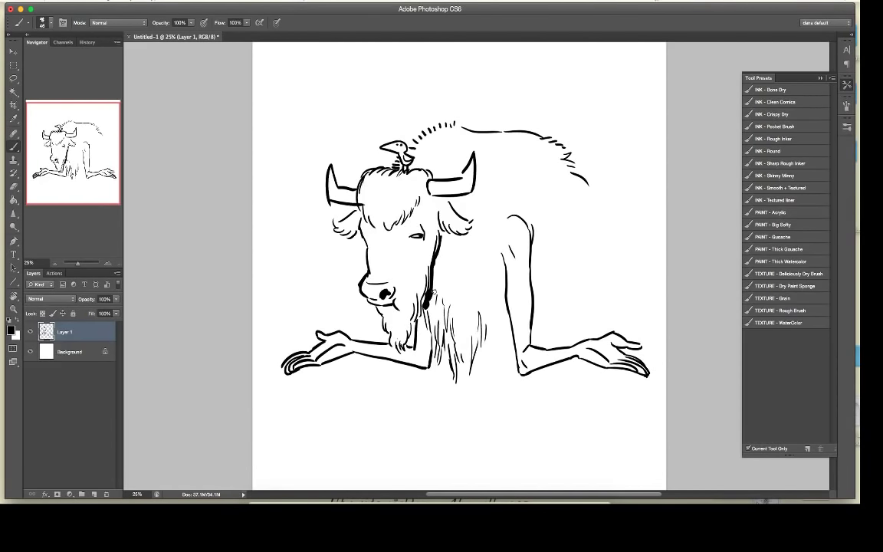
Step: Continue the bison's back down around the rump and draw the upper and lower outlines of an outstretched leg
left_click_drag(587, 185, 595, 197)
mouse_move(595, 205)
left_mouse_down()
mouse_move(604, 256)
mouse_move(598, 240)
mouse_move(593, 352)
mouse_move(595, 311)
mouse_move(553, 267)
mouse_move(590, 286)
mouse_move(606, 335)
mouse_move(576, 367)
left_mouse_up()
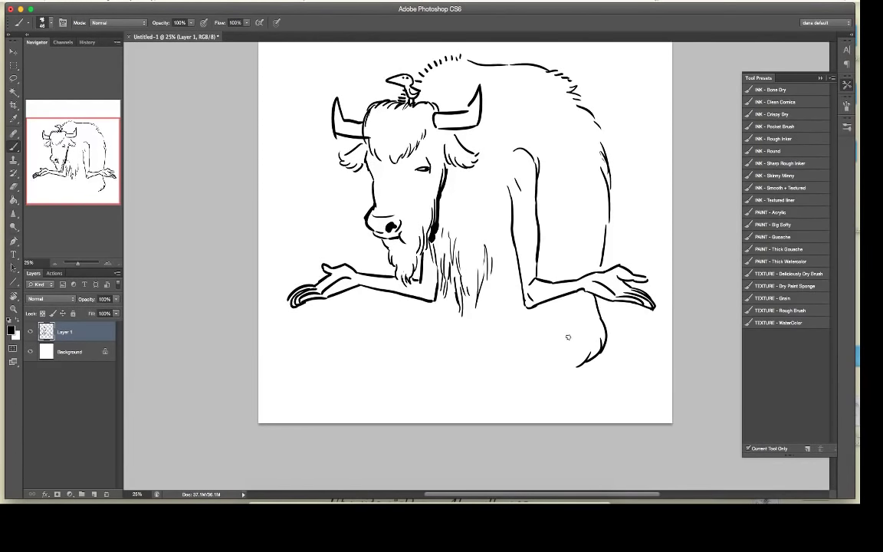
left_click_drag(568, 338, 458, 358)
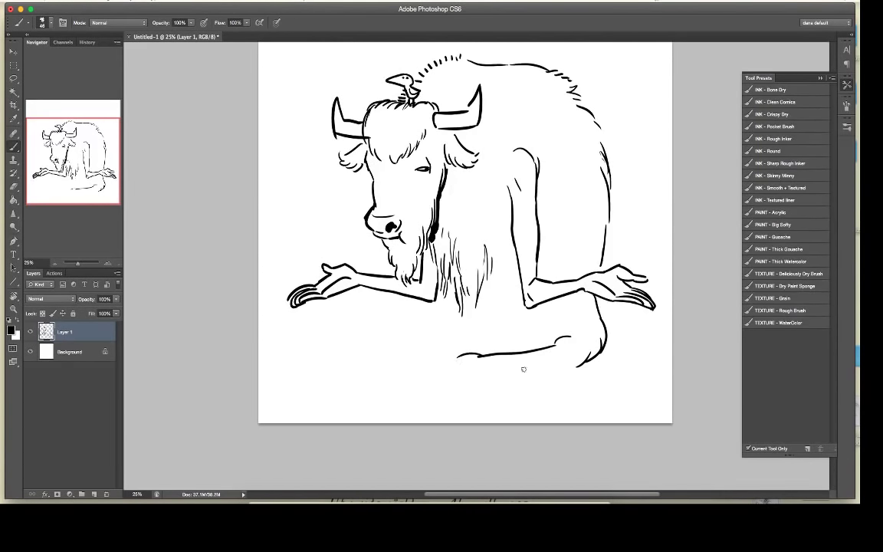
left_click_drag(575, 369, 465, 371)
left_click_drag(458, 358, 407, 365)
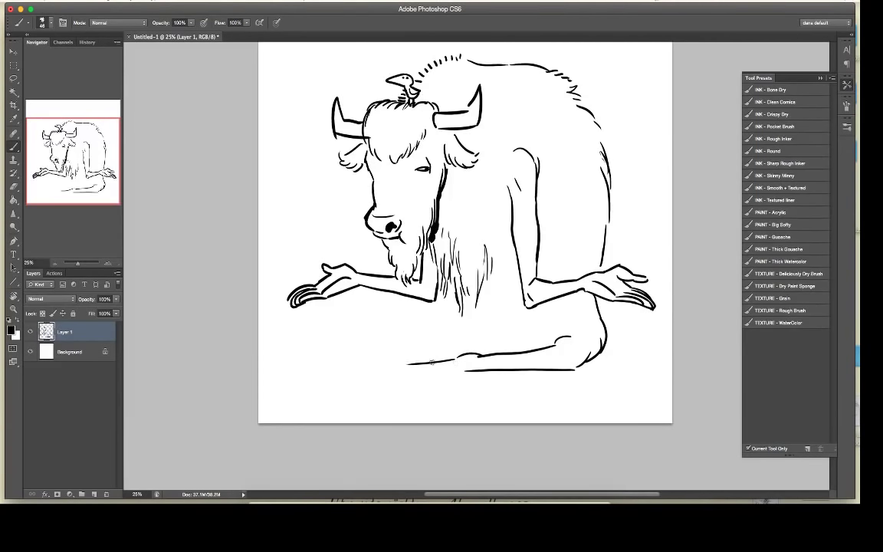
mouse_move(465, 372)
left_mouse_down()
mouse_move(378, 377)
mouse_move(408, 363)
mouse_move(365, 362)
left_mouse_up()
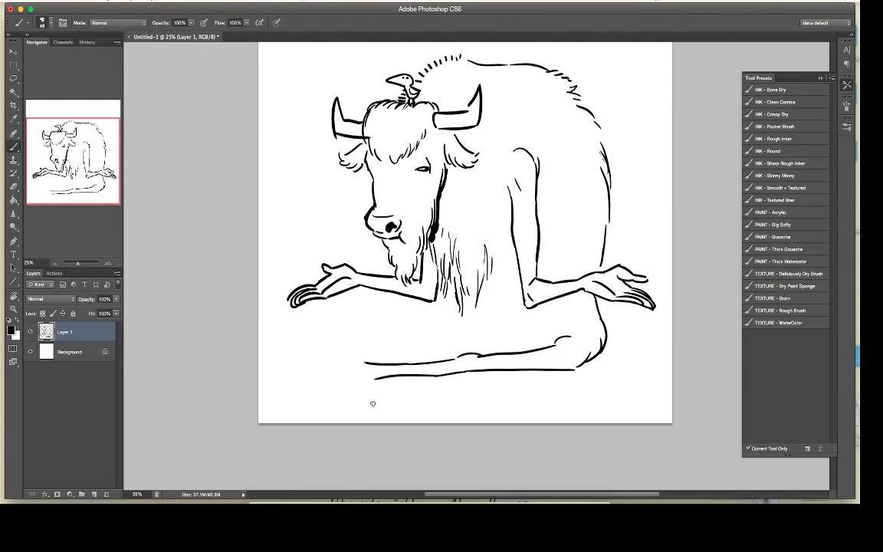
Step: Draw two upright feet with toes at the end of the leg, plus the belly line and the second leg
mouse_move(379, 377)
left_mouse_down()
mouse_move(367, 381)
mouse_move(348, 365)
mouse_move(365, 355)
mouse_move(364, 335)
mouse_move(352, 330)
mouse_move(363, 327)
mouse_move(347, 330)
mouse_move(358, 360)
left_mouse_up()
mouse_move(343, 326)
left_mouse_down()
mouse_move(338, 317)
mouse_move(336, 326)
left_mouse_up()
mouse_move(333, 322)
left_mouse_down()
mouse_move(330, 341)
mouse_move(345, 384)
left_mouse_up()
mouse_move(465, 323)
left_mouse_down()
mouse_move(470, 353)
mouse_move(452, 350)
left_mouse_up()
left_click_drag(454, 351, 367, 362)
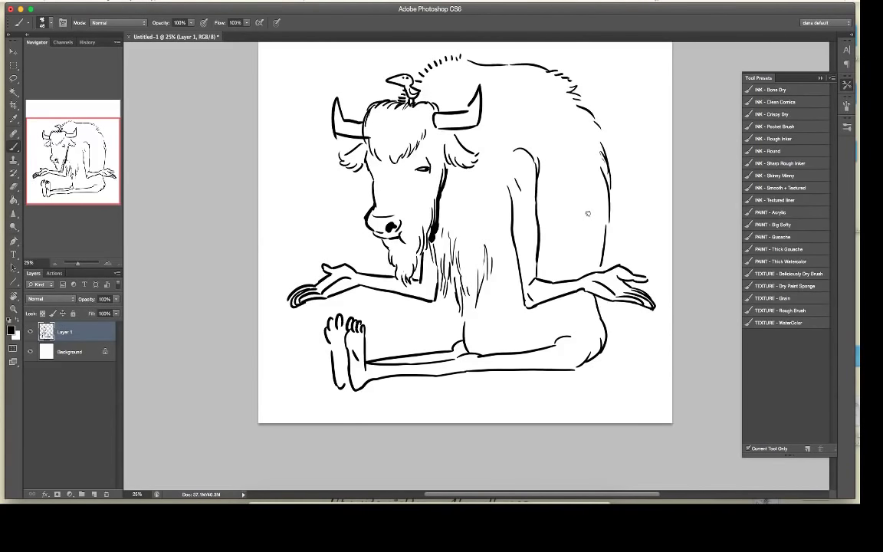
Step: Lasso the whole bison drawing, delete it from the layer and clear the selection
key("l")
mouse_move(644, 338)
left_mouse_down()
mouse_move(632, 363)
mouse_move(632, 147)
mouse_move(358, 51)
mouse_move(282, 413)
mouse_move(623, 416)
mouse_move(594, 421)
left_mouse_up()
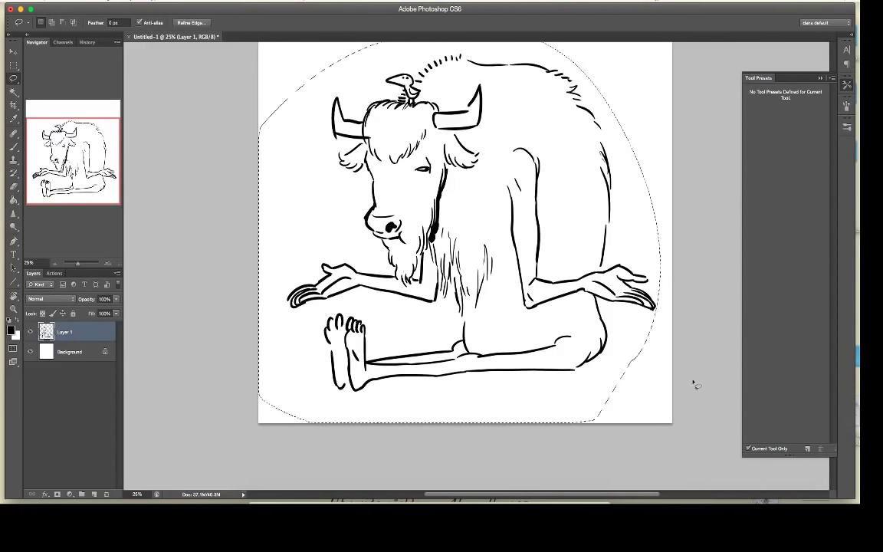
key("Delete")
key("ctrl+d")
left_click_drag(593, 277, 564, 353)
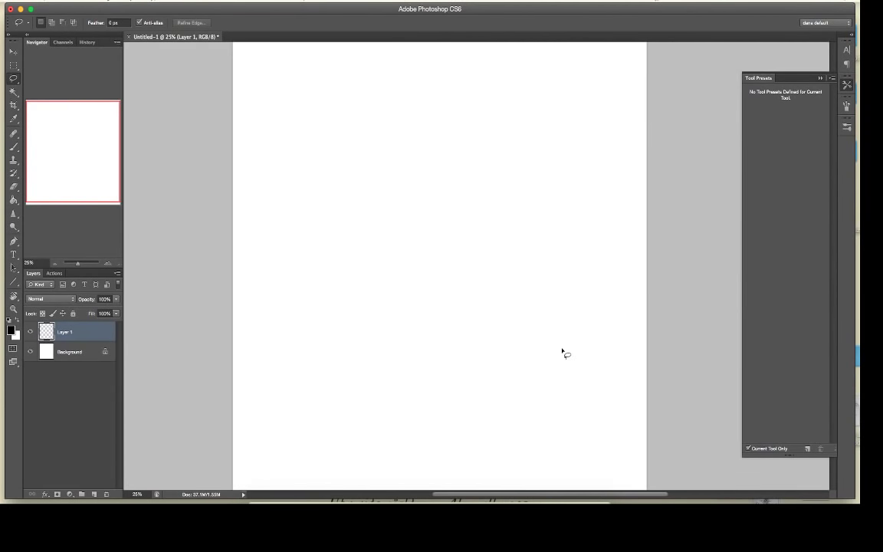
Step: Draw a cartoon head's long pointed nose and two large round eyes with small pupils
key("b")
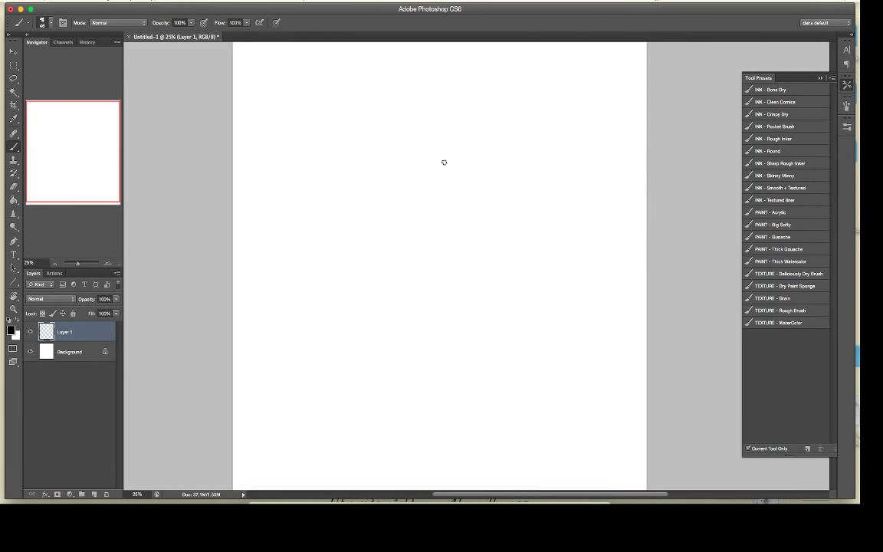
mouse_move(471, 212)
left_mouse_down()
mouse_move(449, 238)
mouse_move(475, 245)
left_mouse_up()
mouse_move(500, 206)
left_mouse_down()
mouse_move(486, 214)
mouse_move(498, 206)
left_mouse_up()
mouse_move(486, 208)
left_mouse_down()
mouse_move(473, 207)
mouse_move(483, 221)
left_mouse_up()
left_click(476, 213)
left_click(494, 214)
Step: Letter the word "MEH" beside the cartoon head and enclose it in a speech balloon with a small tail
left_click_drag(397, 193, 415, 193)
mouse_move(418, 184)
left_mouse_down()
mouse_move(427, 194)
mouse_move(426, 184)
left_mouse_up()
left_click_drag(430, 184, 436, 197)
left_click_drag(429, 190, 438, 189)
mouse_move(411, 171)
left_mouse_down()
mouse_move(420, 169)
mouse_move(414, 204)
left_mouse_up()
left_click_drag(420, 201, 431, 209)
left_click_drag(421, 170, 432, 204)
Step: Add the cartoon head's swept hair, back of the head, tuft of hair at the nape and thin neck
left_click_drag(515, 203, 470, 185)
left_click_drag(483, 187, 458, 213)
left_click_drag(496, 193, 487, 210)
left_click_drag(491, 240, 516, 252)
mouse_move(515, 198)
left_mouse_down()
mouse_move(522, 240)
mouse_move(470, 269)
mouse_move(484, 269)
left_mouse_up()
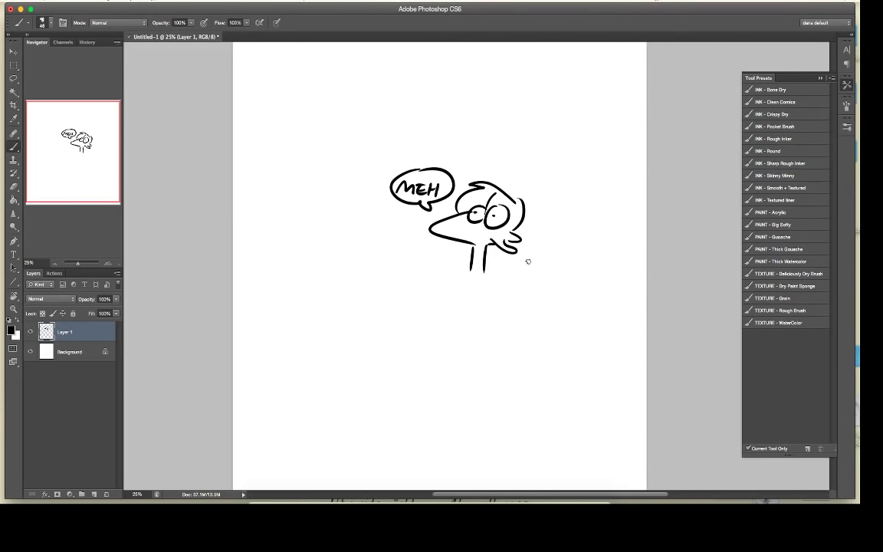
Step: Lasso the hair and forehead of the grinning face and move them slightly upward
key("l")
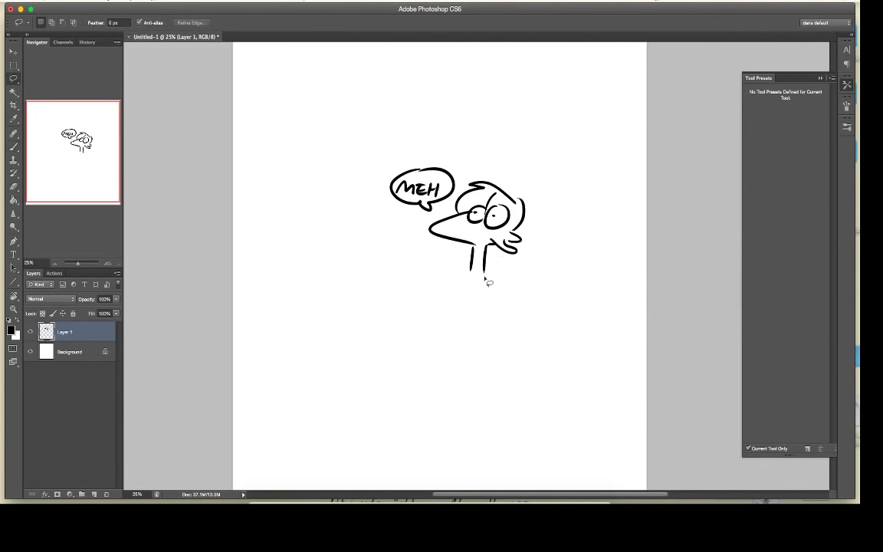
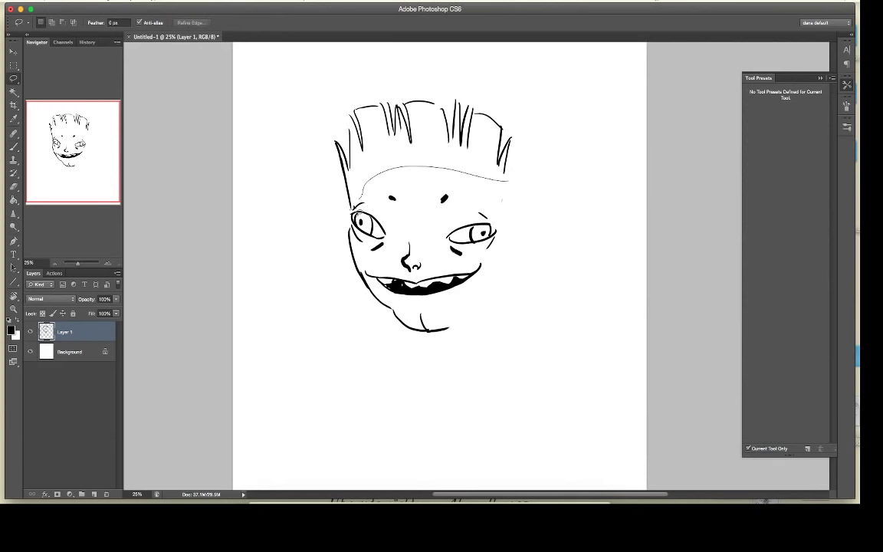
key("v")
mouse_move(549, 67)
left_mouse_down()
mouse_move(542, 43)
mouse_move(544, 52)
left_mouse_up()
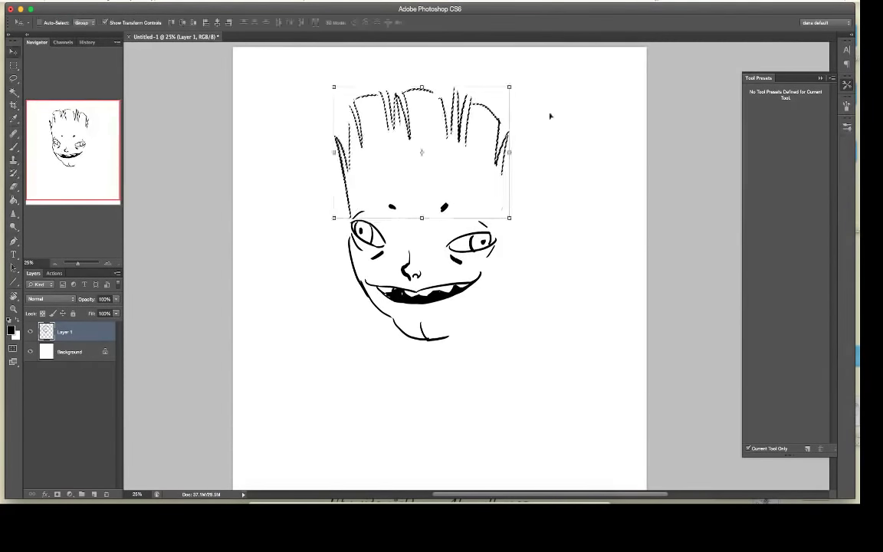
key("Return")
Step: Ink the face's open side from the hair down to the chin, add cheek creases and tidy the brow line
key("b")
mouse_move(502, 173)
left_mouse_down()
mouse_move(507, 255)
mouse_move(487, 271)
mouse_move(495, 268)
left_mouse_up()
left_click_drag(378, 269, 364, 275)
left_click_drag(503, 269, 444, 338)
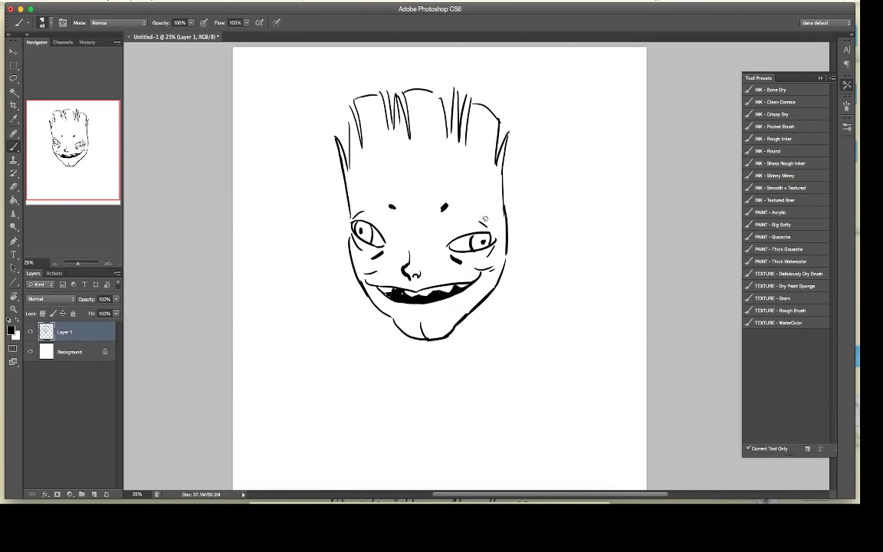
key("e")
key("b")
Step: Draw a thin arm extending sideways from the chin, bent upward at the elbow and ending in a rounded wrist
mouse_move(386, 313)
left_mouse_down()
mouse_move(312, 320)
mouse_move(385, 327)
left_mouse_up()
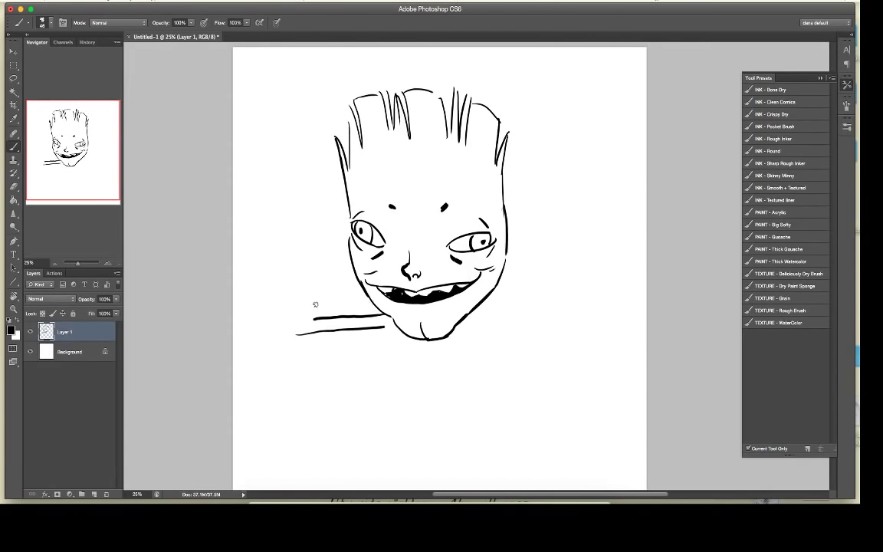
left_click_drag(303, 318, 292, 247)
mouse_move(290, 334)
left_mouse_down()
mouse_move(284, 246)
mouse_move(318, 234)
mouse_move(299, 236)
left_mouse_up()
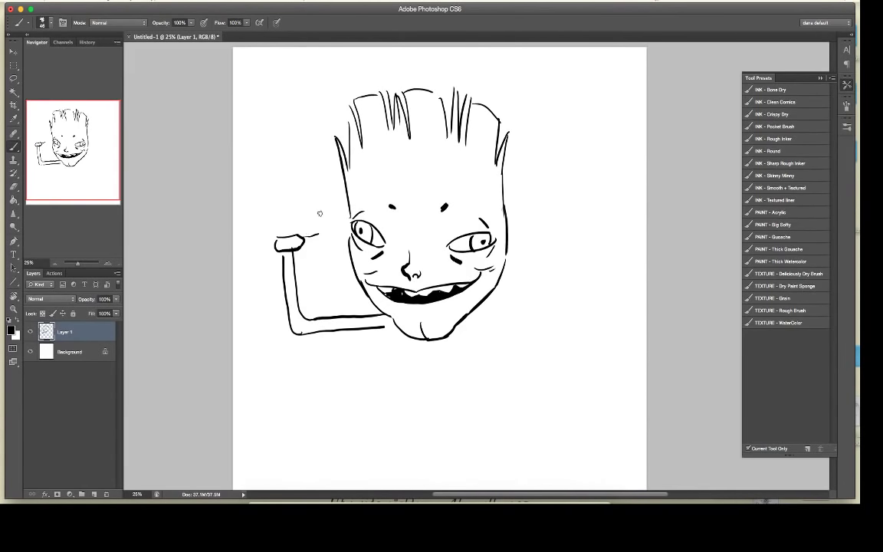
Step: Draw the raised hand's thumb and tall index finger, resize the eraser and reshape the finger's knobby tip
mouse_move(319, 234)
left_mouse_down()
mouse_move(328, 190)
mouse_move(311, 194)
mouse_move(322, 199)
left_mouse_up()
mouse_move(313, 198)
left_mouse_down()
mouse_move(316, 217)
mouse_move(291, 224)
mouse_move(299, 141)
mouse_move(282, 134)
mouse_move(286, 150)
left_mouse_up()
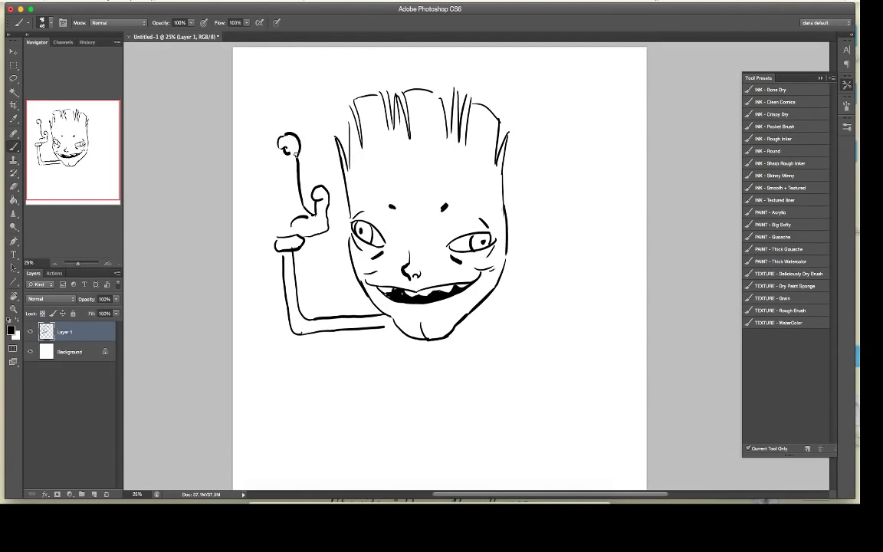
key("e")
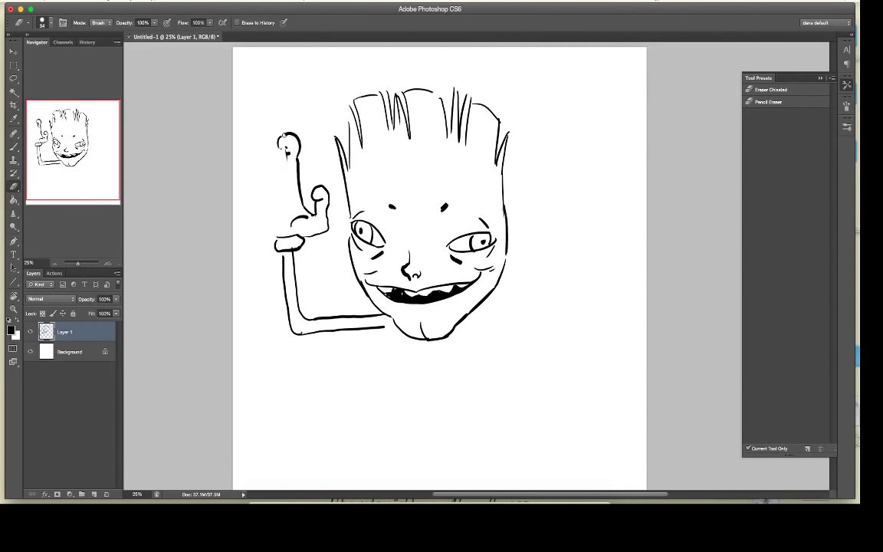
right_click(301, 123)
left_click(323, 130)
left_click(328, 85)
mouse_move(291, 153)
left_mouse_down()
mouse_move(268, 144)
mouse_move(266, 155)
mouse_move(294, 145)
mouse_move(276, 153)
mouse_move(285, 175)
left_mouse_up()
key("b")
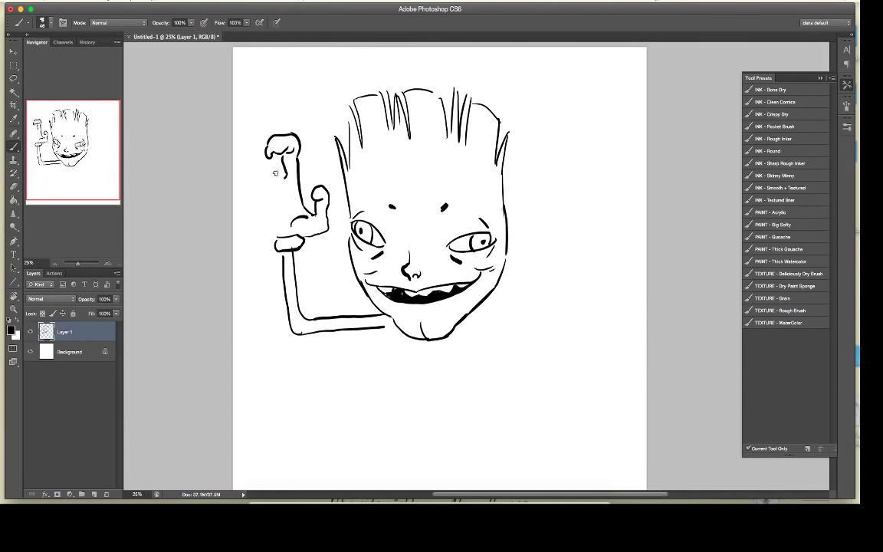
Step: Draw the curled fingers and outer palm of the raised hand, cleaning up stray lines around the fingers and thumb
mouse_move(278, 159)
left_mouse_down()
mouse_move(258, 186)
mouse_move(278, 186)
mouse_move(257, 194)
mouse_move(274, 206)
mouse_move(283, 194)
mouse_move(269, 168)
mouse_move(248, 183)
mouse_move(256, 206)
mouse_move(260, 173)
mouse_move(250, 164)
mouse_move(241, 184)
mouse_move(275, 223)
left_mouse_up()
key("e")
key("b")
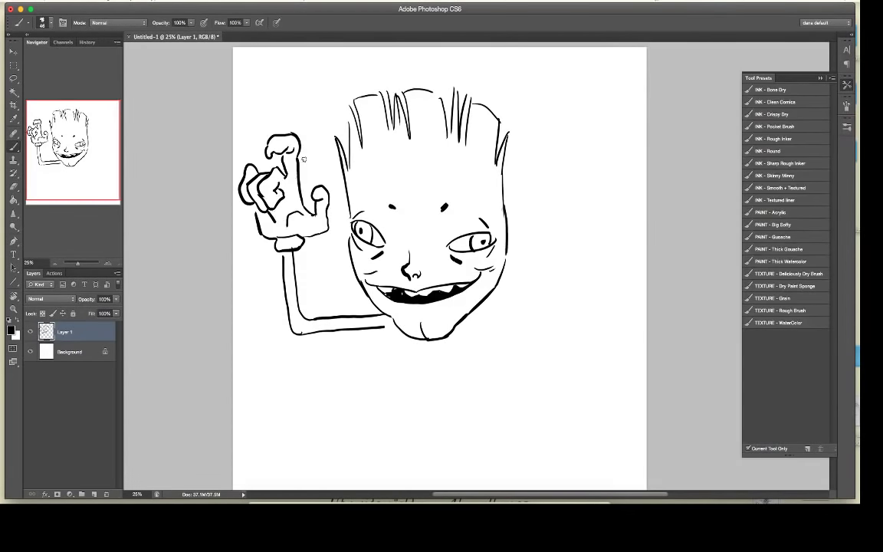
key("e")
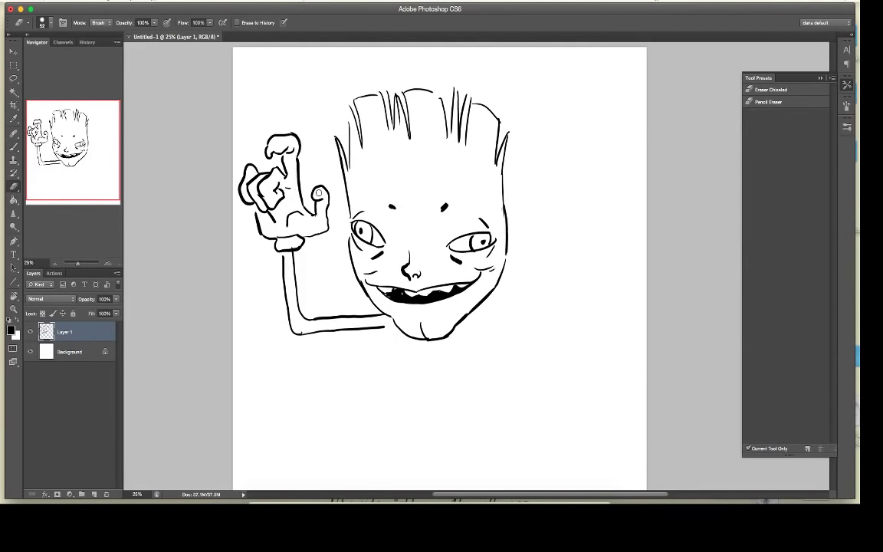
key("b")
key("e")
key("b")
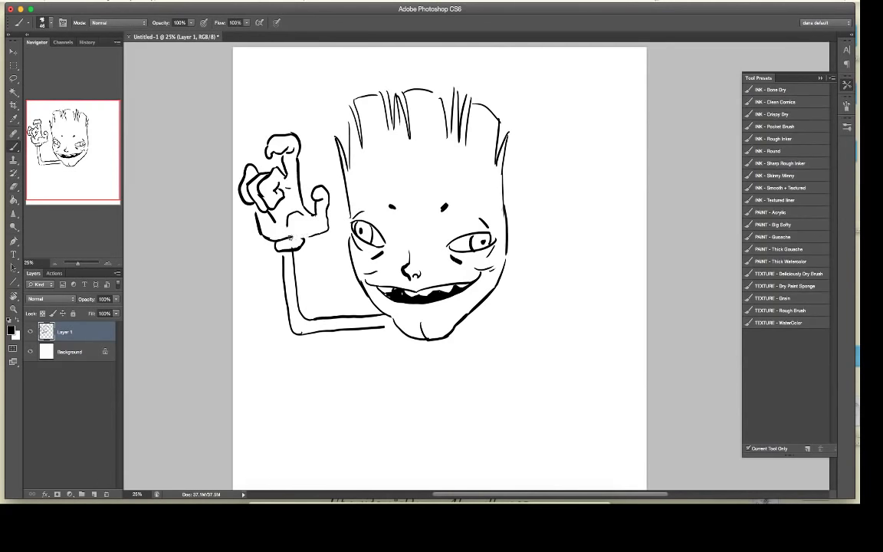
Step: Thicken the palm's lower edge and shade the wrist, and erase and redraw the brow mark nearest the hand
left_click_drag(291, 237, 328, 229)
left_click_drag(283, 253, 294, 251)
key("e")
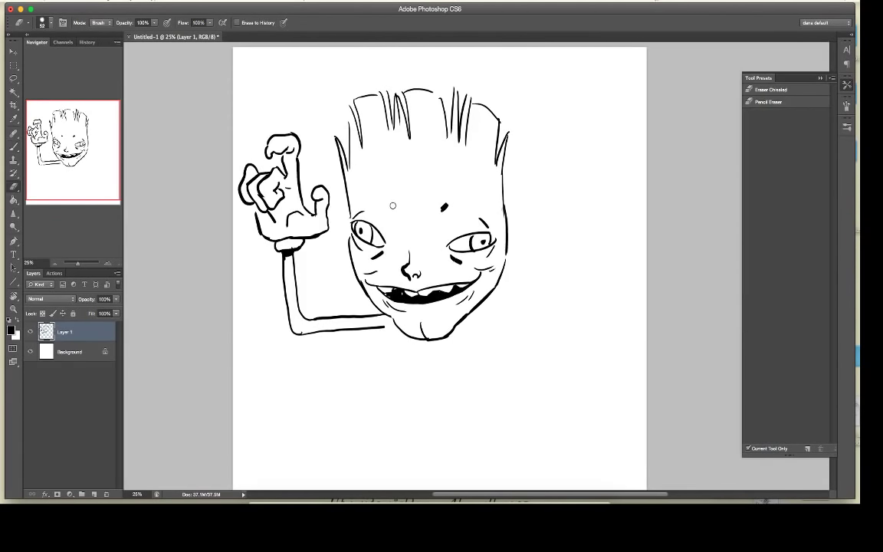
key("b")
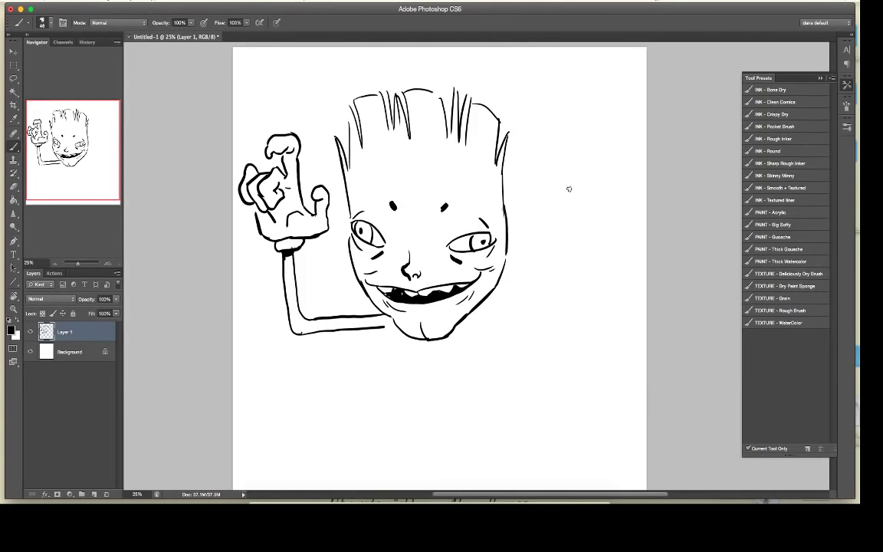
Step: Erase part of the face's outer edge beside the eye farther from the hand and draw a rounded ear there
key("e")
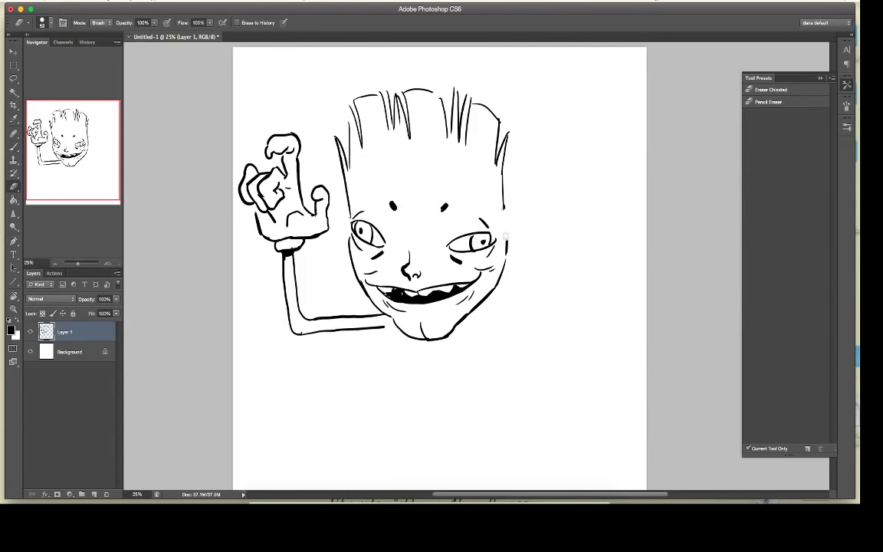
key("b")
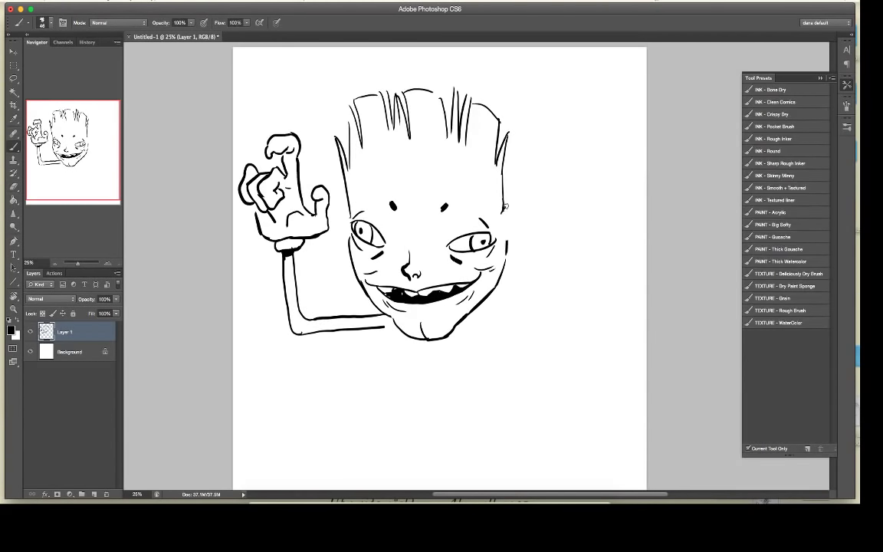
mouse_move(502, 210)
left_mouse_down()
mouse_move(522, 204)
mouse_move(531, 220)
left_mouse_up()
mouse_move(508, 238)
left_mouse_down()
mouse_move(534, 246)
mouse_move(540, 227)
mouse_move(520, 204)
left_mouse_up()
Step: Clean up the ear's outline, add a short pointed earring below it and draw the opposite ear's top curve
key("e")
key("b")
key("e")
key("b")
left_click_drag(532, 244, 538, 260)
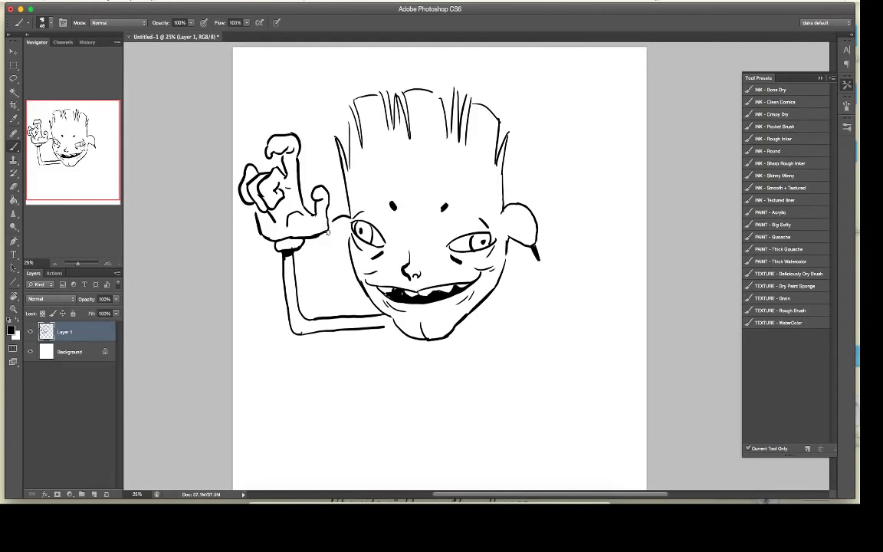
Step: Complete the ear nearest the raised hand with a pointed earring, and add stitch-like hatching inside both ears
mouse_move(347, 217)
left_mouse_down()
mouse_move(325, 234)
mouse_move(345, 249)
mouse_move(319, 266)
left_mouse_up()
left_click_drag(531, 222, 527, 229)
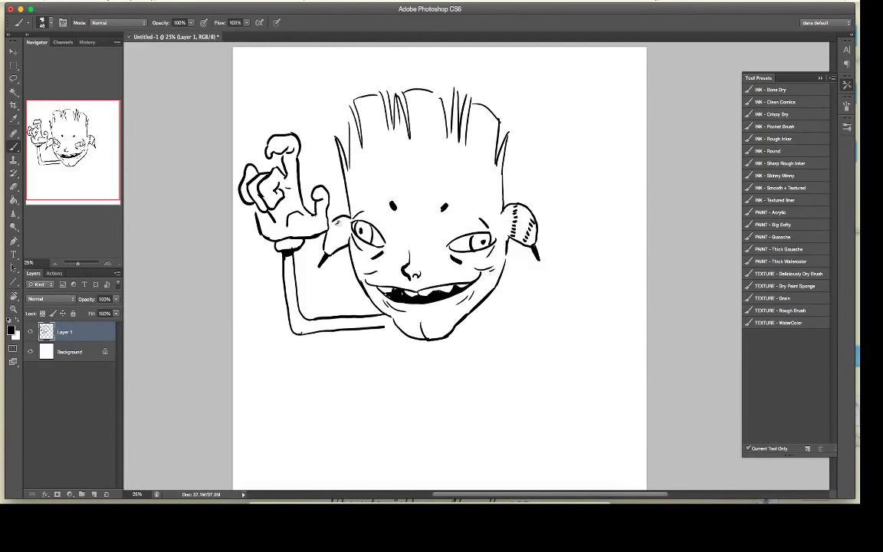
left_click_drag(326, 240, 329, 246)
left_click_drag(508, 265, 519, 281)
key("ctrl+z")
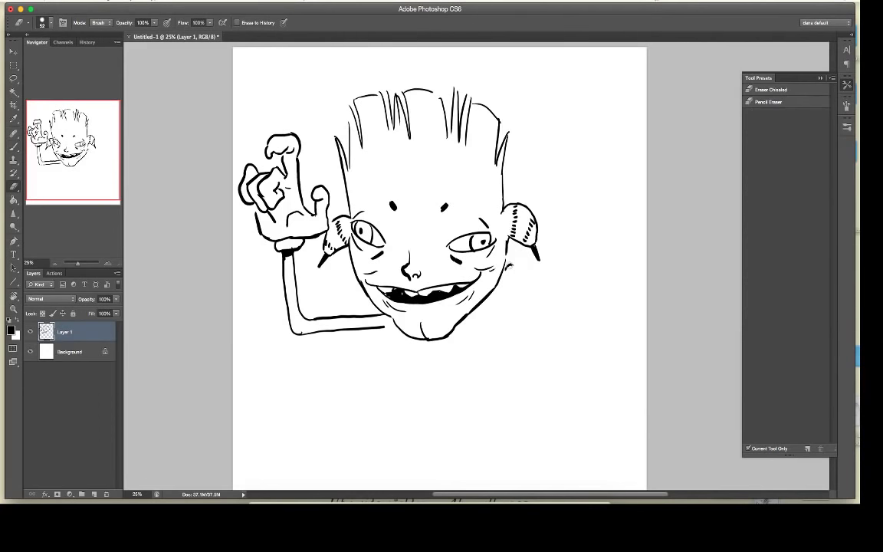
Step: Draw the opposite shoulder with a thin arm bent downward at the elbow, ending in a cuffed, dangling hand
left_click_drag(509, 266, 592, 282)
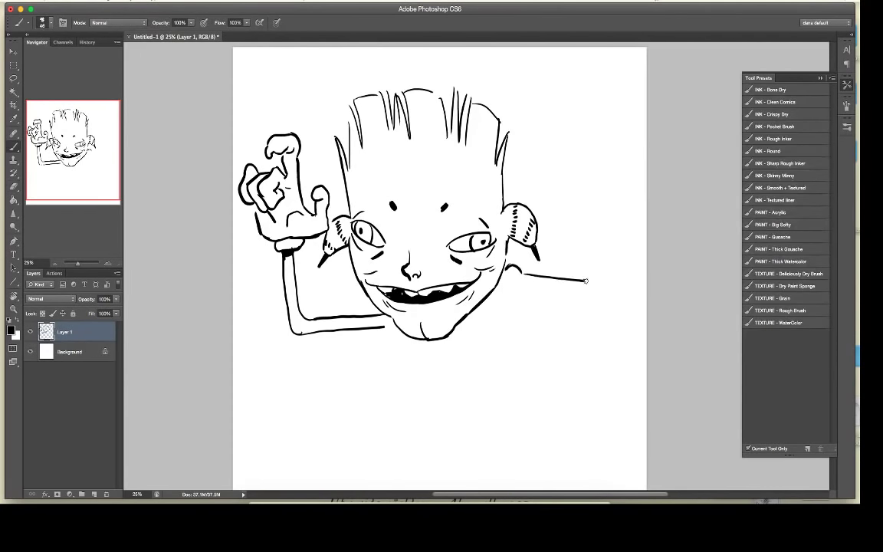
mouse_move(517, 285)
left_mouse_down()
mouse_move(580, 292)
mouse_move(580, 345)
left_mouse_up()
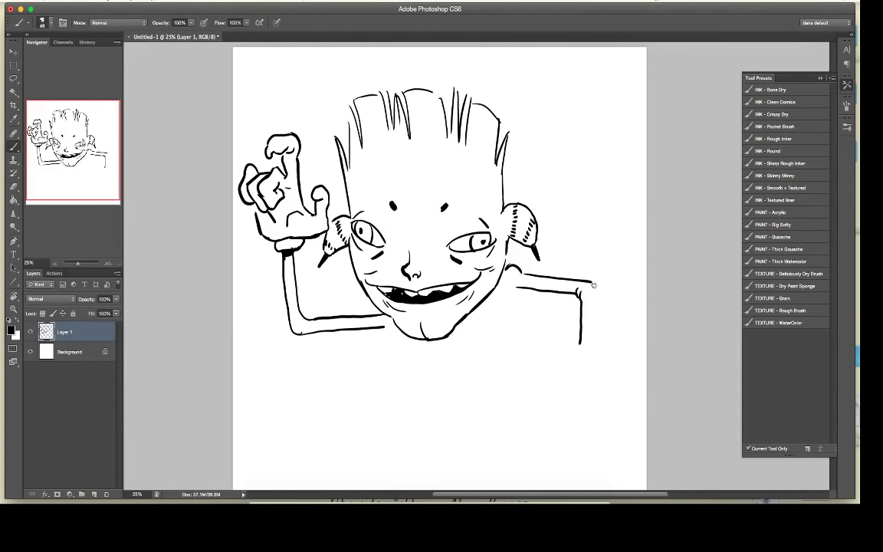
mouse_move(591, 282)
left_mouse_down()
mouse_move(583, 355)
mouse_move(594, 355)
mouse_move(592, 366)
mouse_move(557, 361)
mouse_move(547, 390)
mouse_move(554, 417)
mouse_move(560, 359)
mouse_move(571, 402)
mouse_move(595, 408)
mouse_move(573, 403)
mouse_move(585, 417)
mouse_move(595, 410)
mouse_move(593, 433)
mouse_move(583, 431)
mouse_move(598, 401)
mouse_move(591, 456)
left_mouse_up()
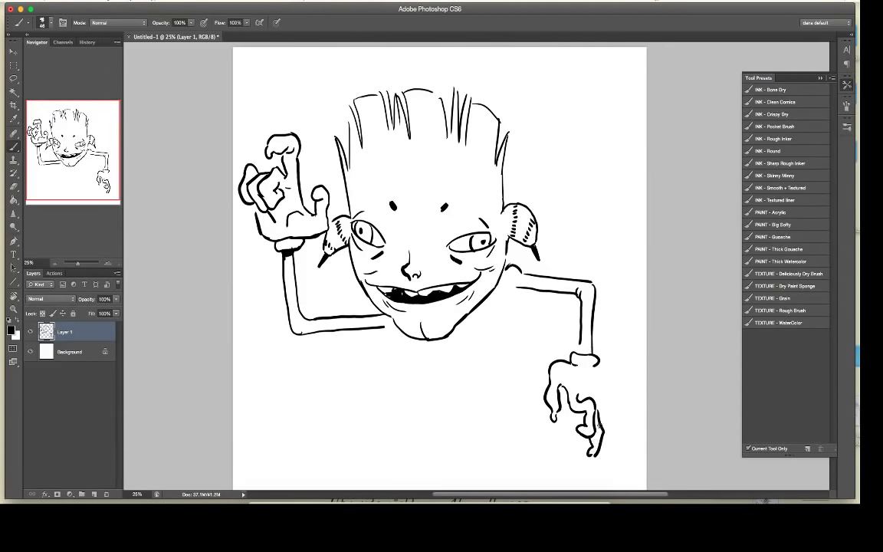
Step: Draw both sides of the torso below the chin and add short curved rib lines inside the chest
mouse_move(387, 328)
left_mouse_down()
mouse_move(393, 371)
mouse_move(427, 392)
left_mouse_up()
left_click_drag(433, 369, 437, 382)
left_click_drag(521, 291, 506, 393)
mouse_move(500, 355)
left_mouse_down()
mouse_move(480, 382)
mouse_move(484, 395)
left_mouse_up()
mouse_move(496, 399)
left_mouse_down()
mouse_move(488, 405)
mouse_move(493, 418)
left_mouse_up()
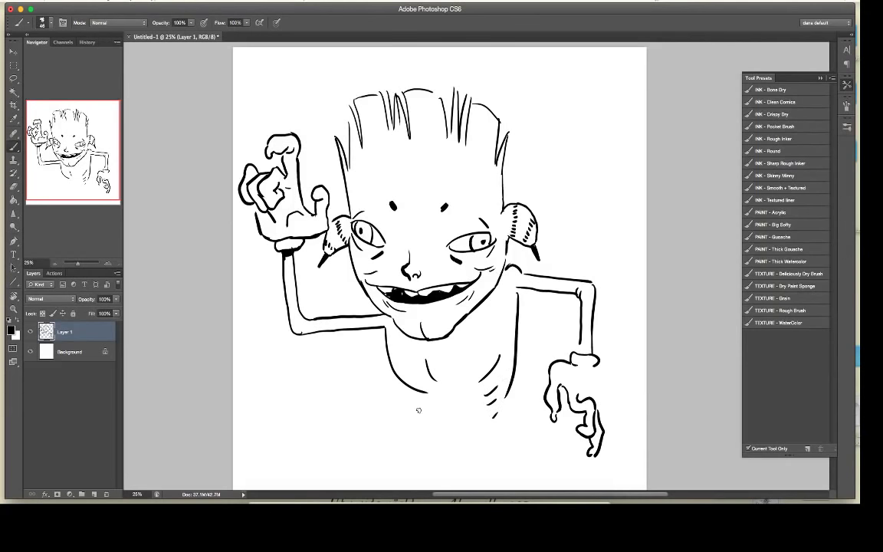
Step: Draw a rounded abdomen below the chest with two black stripes, and add the outer fingers of the lowered hand
mouse_move(426, 395)
left_mouse_down()
mouse_move(440, 464)
mouse_move(469, 470)
left_mouse_up()
mouse_move(503, 400)
left_mouse_down()
mouse_move(497, 437)
mouse_move(471, 469)
left_mouse_up()
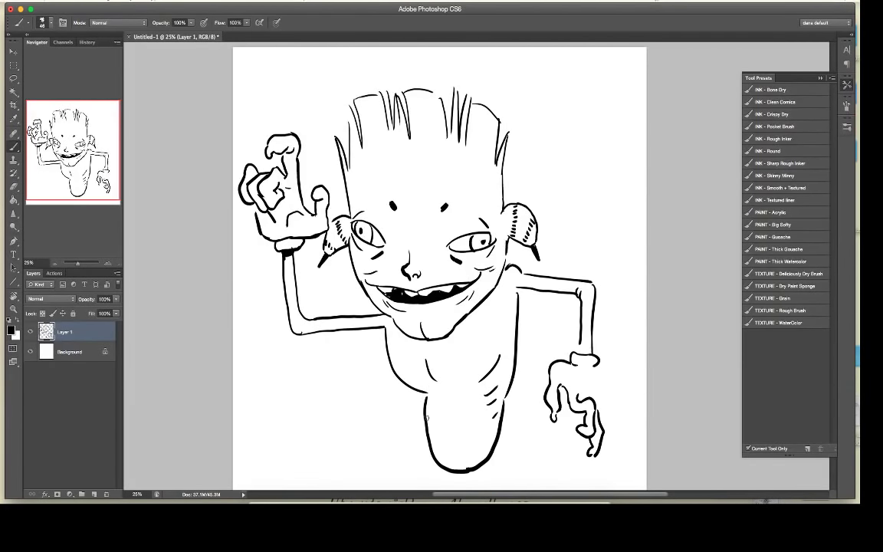
left_click_drag(426, 419, 491, 418)
mouse_move(428, 443)
left_mouse_down()
mouse_move(493, 442)
mouse_move(491, 450)
left_mouse_up()
left_click_drag(597, 370, 611, 458)
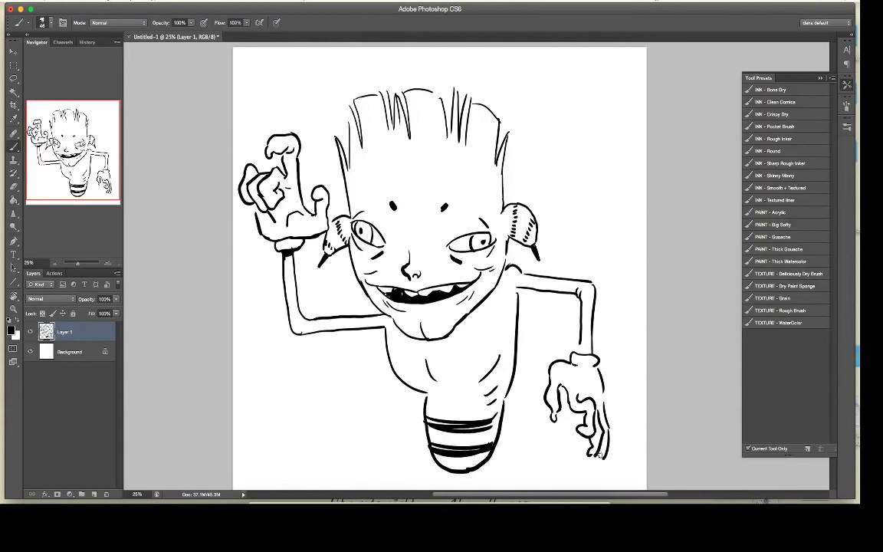
left_click_drag(604, 397, 610, 440)
Step: Doodle two small linked heads below the raised arm, a big-nosed one with curly hair and a spiral-eyed one with swept hair
mouse_move(352, 403)
left_mouse_down()
mouse_move(343, 405)
mouse_move(343, 417)
left_mouse_up()
mouse_move(332, 399)
left_mouse_down()
mouse_move(357, 401)
mouse_move(338, 409)
mouse_move(352, 413)
mouse_move(287, 419)
mouse_move(319, 422)
mouse_move(285, 415)
mouse_move(283, 399)
mouse_move(262, 420)
left_mouse_up()
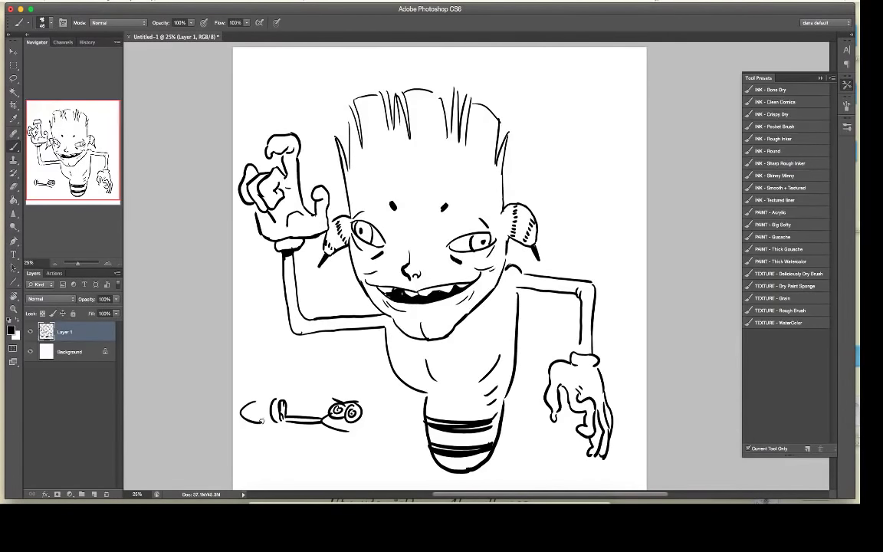
key("e")
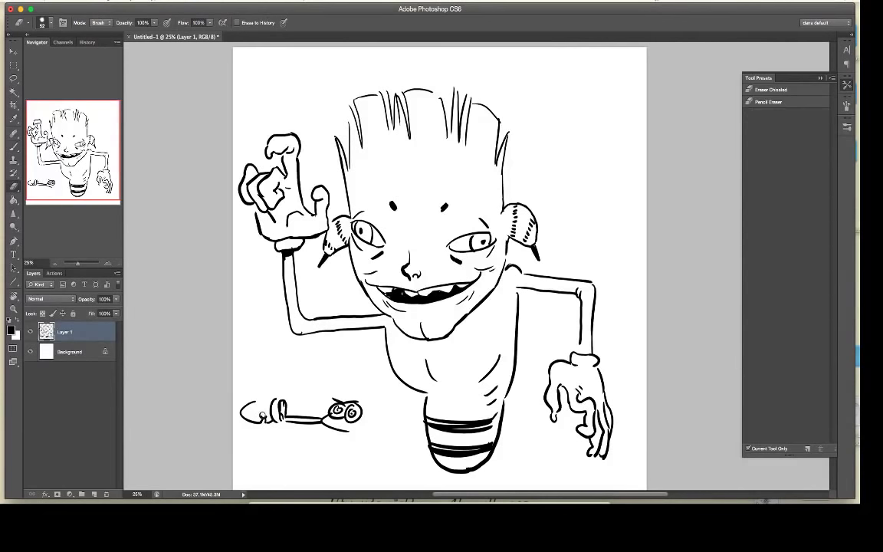
key("b")
mouse_move(265, 393)
left_mouse_down()
mouse_move(273, 394)
mouse_move(261, 399)
mouse_move(260, 390)
left_mouse_up()
left_click(258, 398)
left_click(268, 396)
mouse_move(262, 386)
left_mouse_down()
mouse_move(273, 390)
mouse_move(249, 386)
mouse_move(372, 400)
left_mouse_up()
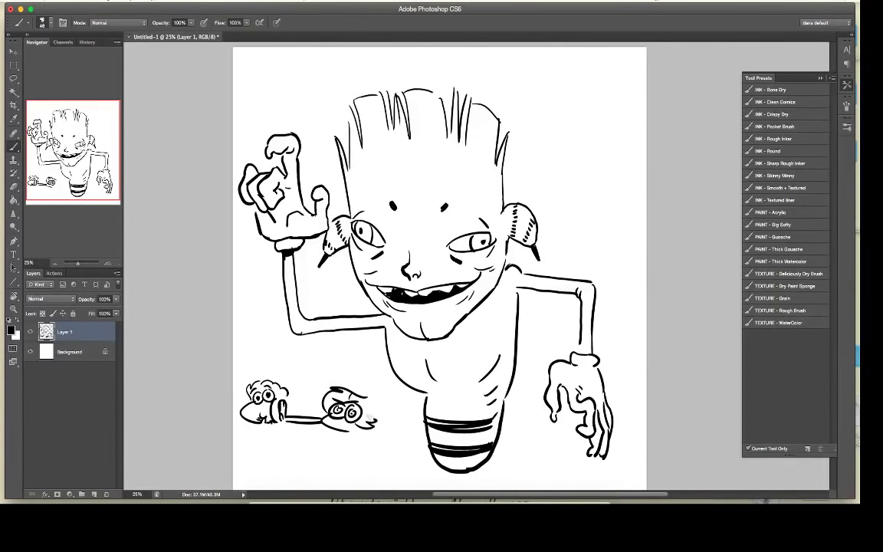
Step: Give the small doodles hands, a crosshatched body and a leg, and letter the caption "DOB BOO" above them
left_click_drag(292, 414, 296, 397)
left_click_drag(297, 414, 300, 386)
left_click_drag(301, 394, 302, 398)
left_click_drag(264, 428, 241, 442)
mouse_move(252, 360)
left_mouse_down()
mouse_move(272, 373)
mouse_move(286, 366)
left_mouse_up()
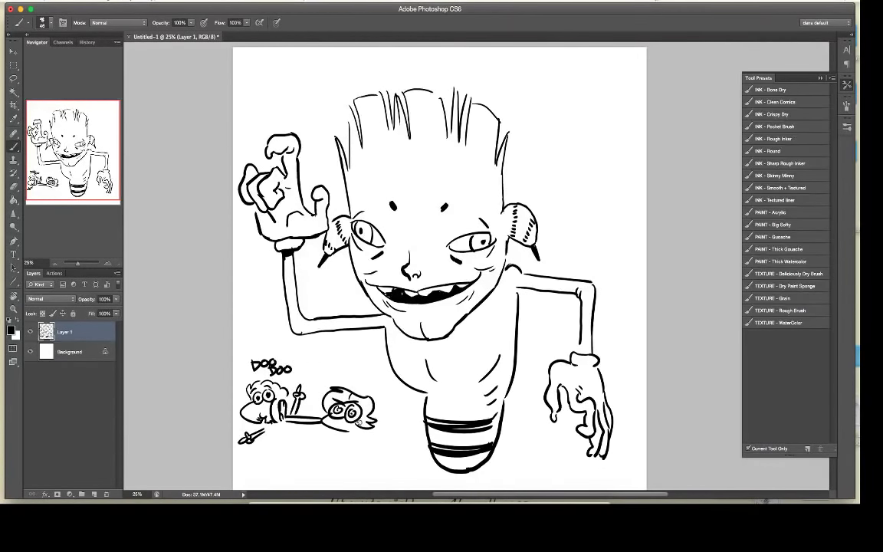
mouse_move(358, 427)
left_mouse_down()
mouse_move(360, 453)
mouse_move(349, 448)
left_mouse_up()
mouse_move(269, 428)
left_mouse_down()
mouse_move(283, 451)
mouse_move(292, 438)
left_mouse_up()
left_click_drag(273, 437, 290, 431)
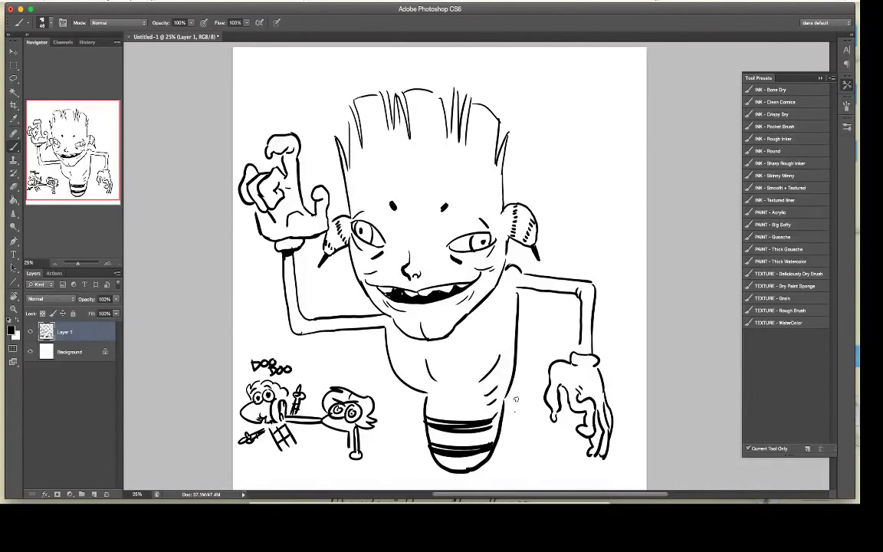
Step: Select the whole spiky-haired figure without the small doodles, scale it down and move it toward the page's upper right
key("l")
mouse_move(259, 314)
left_mouse_down()
mouse_move(401, 420)
mouse_move(578, 483)
mouse_move(620, 258)
mouse_move(351, 76)
mouse_move(221, 229)
left_mouse_up()
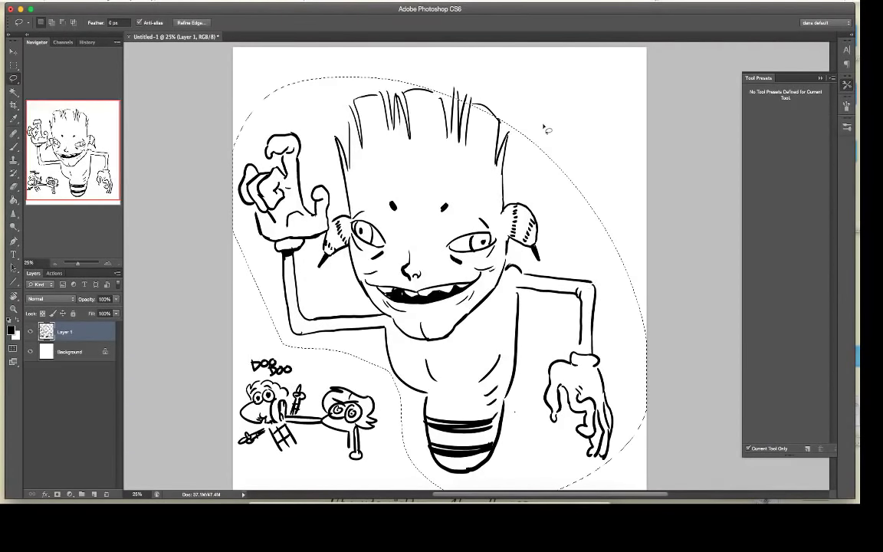
mouse_move(549, 128)
left_mouse_down()
mouse_move(487, 69)
mouse_move(418, 77)
left_mouse_up()
key("v")
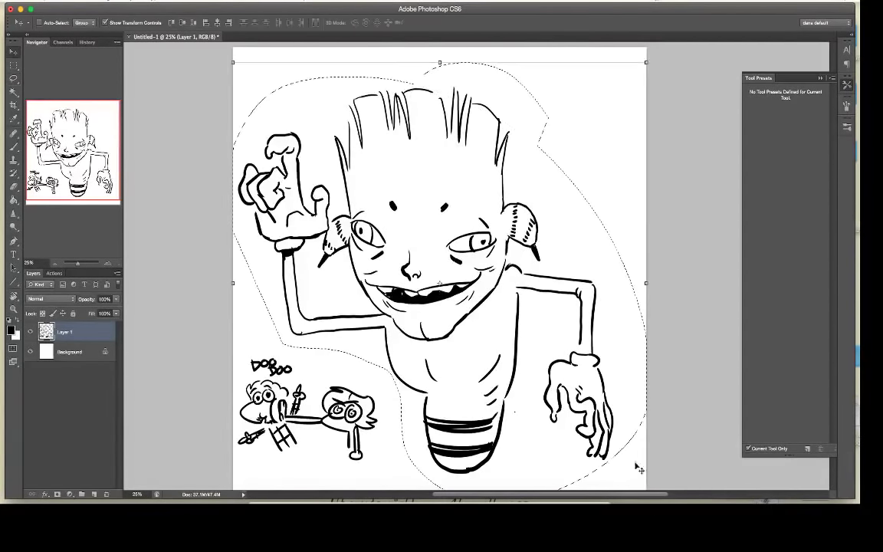
left_click_drag(646, 63, 614, 138)
left_click_drag(423, 338, 462, 253)
left_click_drag(652, 418, 596, 400)
mouse_move(438, 245)
left_mouse_down()
mouse_move(454, 249)
mouse_move(476, 227)
left_mouse_up()
key("Return")
key("l")
key("b")
Step: Draw a pointed black stinger under the striped abdomen and insect wings behind both shoulders
left_click_drag(479, 379, 481, 424)
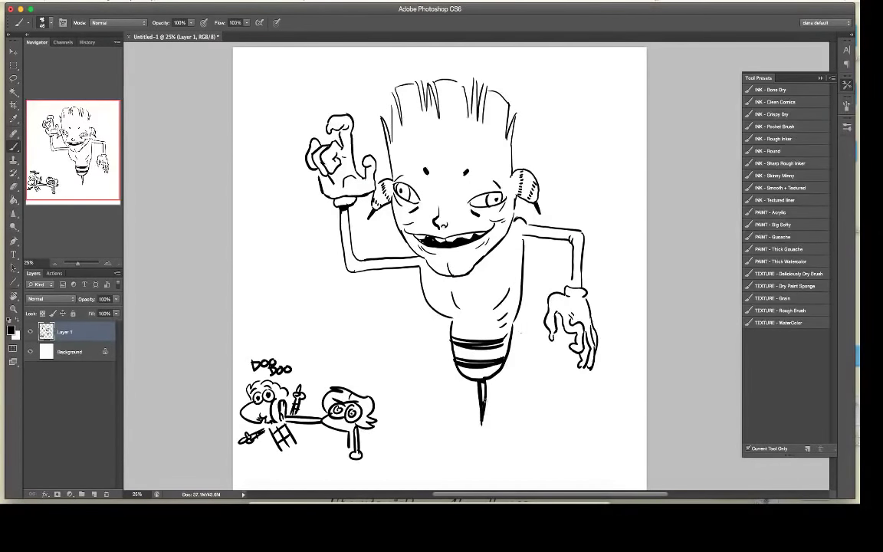
mouse_move(540, 225)
left_mouse_down()
mouse_move(623, 201)
mouse_move(613, 231)
mouse_move(585, 249)
left_mouse_up()
left_click_drag(604, 212, 525, 257)
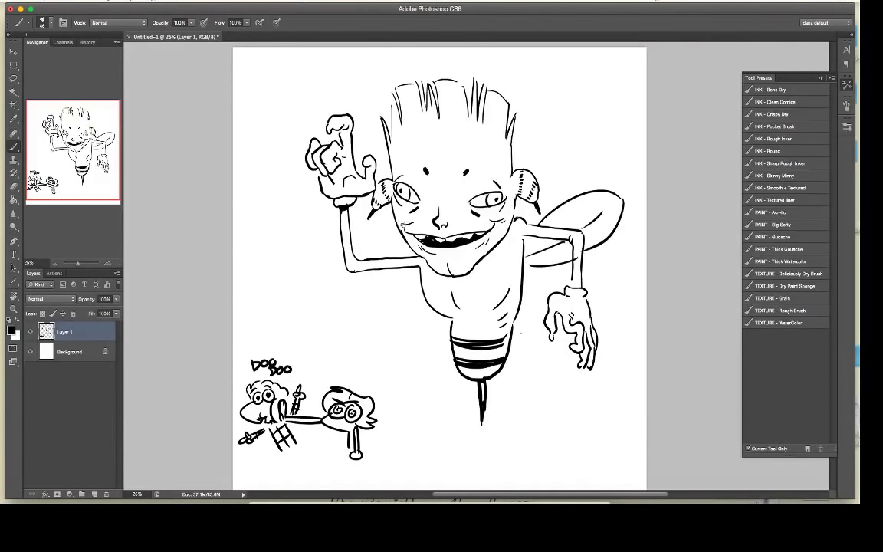
left_click_drag(367, 219, 405, 246)
Step: Erase the torso's outer side above the lowered hand and sketch a tuft of curly hair there, cleaning up stray lines
key("e")
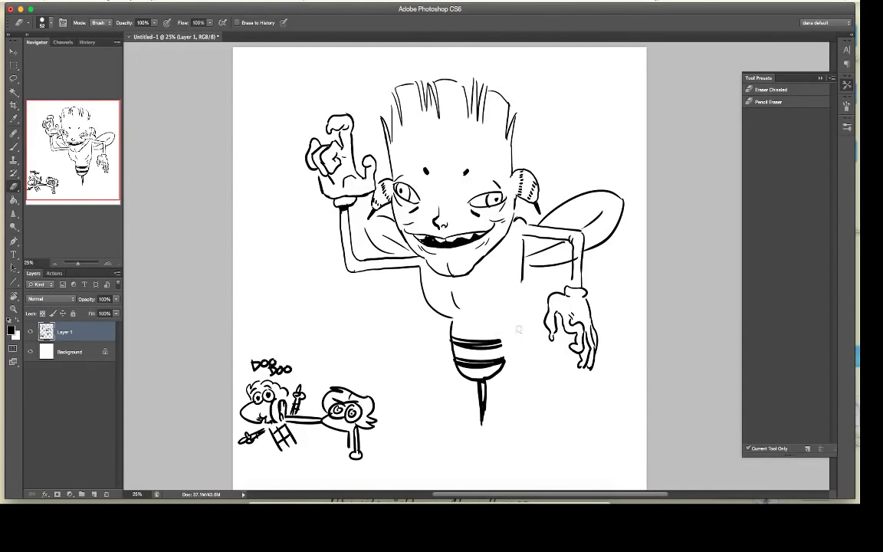
key("b")
mouse_move(508, 288)
left_mouse_down()
mouse_move(515, 282)
mouse_move(535, 298)
mouse_move(499, 308)
left_mouse_up()
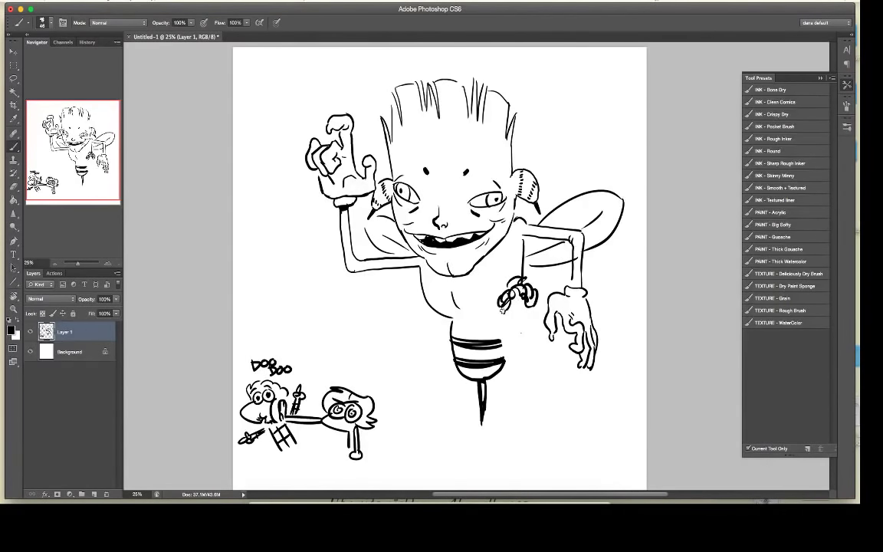
left_click_drag(492, 306, 493, 316)
key("e")
left_click_drag(524, 272, 526, 282)
key("b")
key("e")
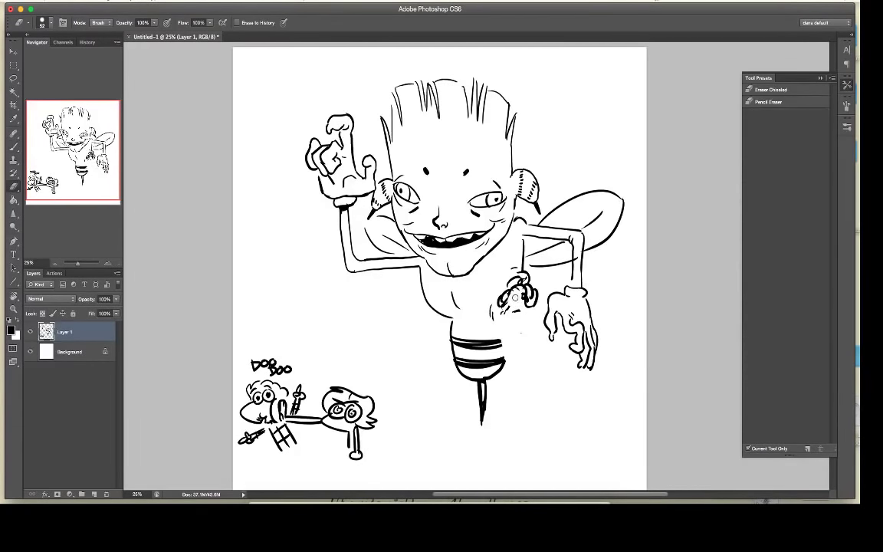
Step: Draw a small smiling face with a long jaw under the tuft, and rework its curly hair, eyes and nose
key("b")
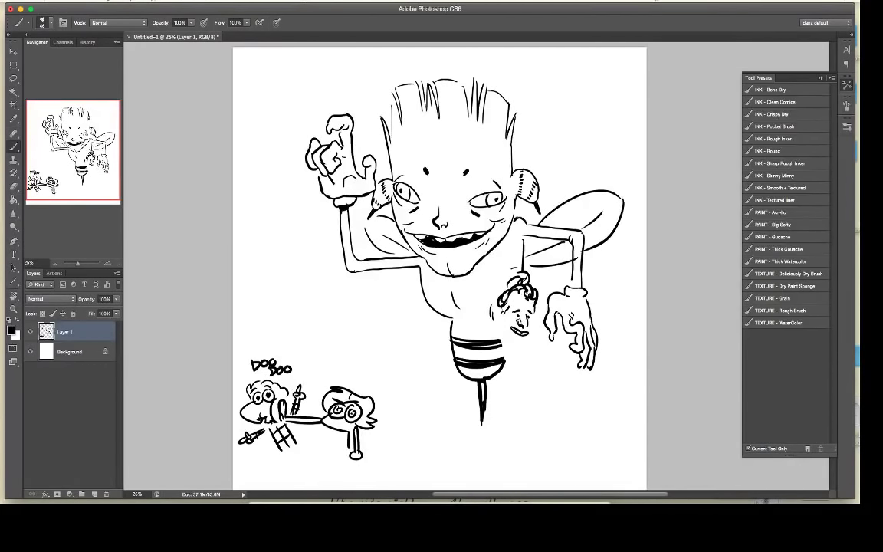
mouse_move(510, 322)
left_mouse_down()
mouse_move(507, 333)
mouse_move(530, 338)
mouse_move(512, 350)
mouse_move(521, 342)
left_mouse_up()
mouse_move(503, 328)
left_mouse_down()
mouse_move(512, 354)
mouse_move(504, 364)
mouse_move(514, 331)
mouse_move(529, 335)
mouse_move(518, 350)
left_mouse_up()
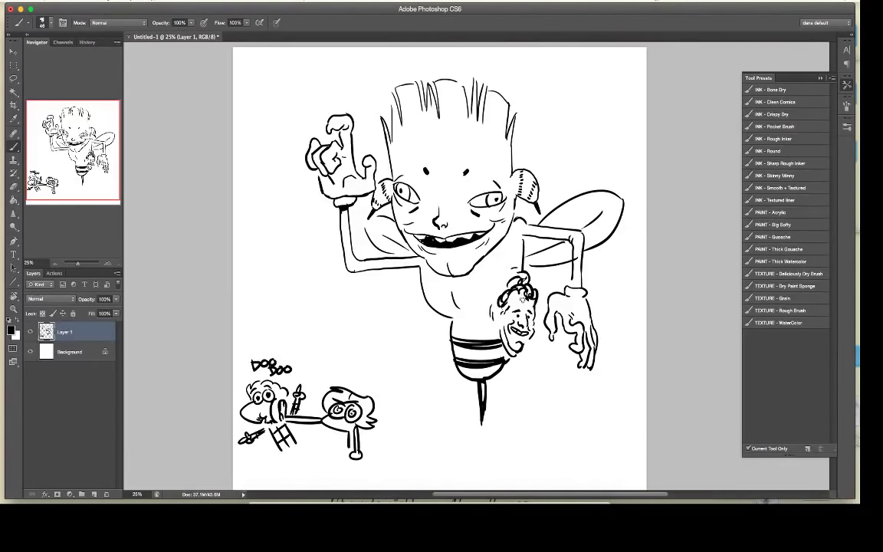
key("e")
mouse_move(519, 310)
left_mouse_down()
mouse_move(514, 316)
mouse_move(530, 309)
mouse_move(512, 285)
mouse_move(525, 278)
mouse_move(540, 303)
left_mouse_up()
key("b")
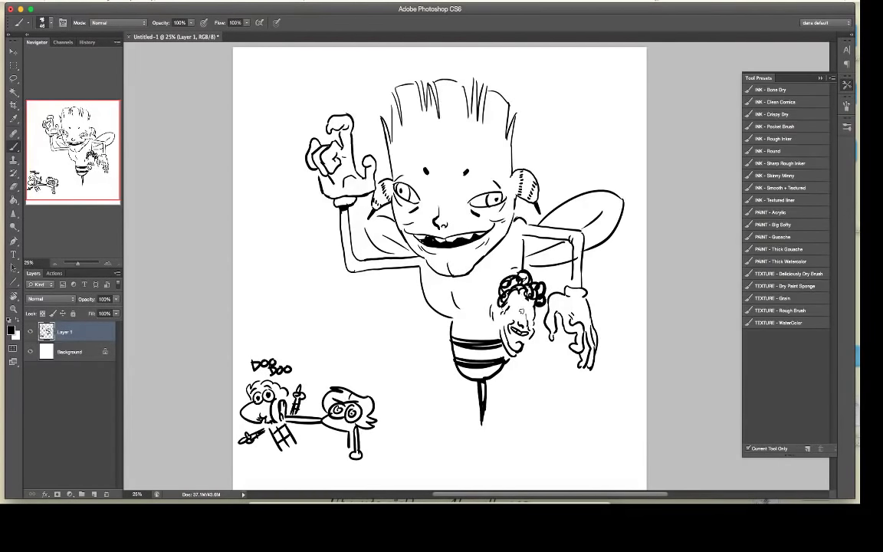
left_click_drag(518, 304, 527, 313)
Step: Add a round speech bubble below the small curly-haired face with the lettering "HEY GAIZ" and a pointed tail
mouse_move(531, 369)
left_mouse_down()
mouse_move(551, 379)
mouse_move(532, 395)
left_mouse_up()
left_click_drag(534, 395, 553, 396)
left_click_drag(541, 362, 535, 362)
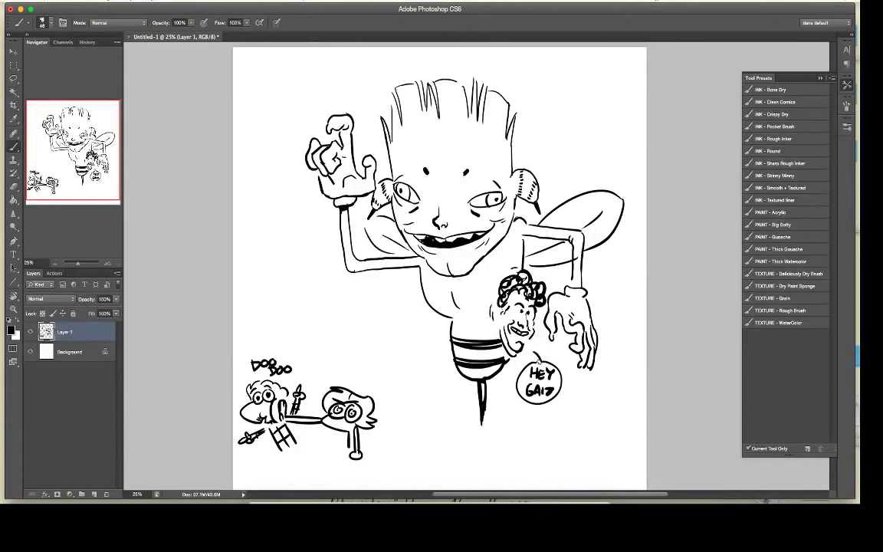
Step: Mark the large figure's chest, thicken the shadow under its chin and draw a circled pentagram on its forehead
mouse_move(441, 305)
left_mouse_down()
mouse_move(482, 306)
mouse_move(499, 289)
mouse_move(485, 288)
mouse_move(482, 255)
mouse_move(456, 270)
mouse_move(466, 280)
mouse_move(486, 259)
left_mouse_up()
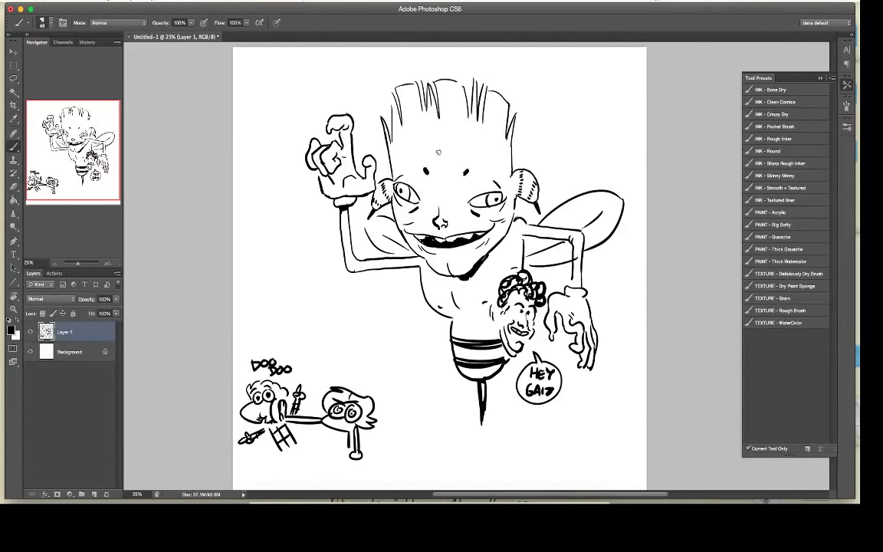
mouse_move(443, 151)
left_mouse_down()
mouse_move(446, 161)
mouse_move(441, 140)
mouse_move(432, 157)
mouse_move(459, 152)
mouse_move(457, 142)
mouse_move(430, 148)
mouse_move(454, 165)
mouse_move(437, 136)
mouse_move(460, 144)
mouse_move(439, 166)
left_mouse_up()
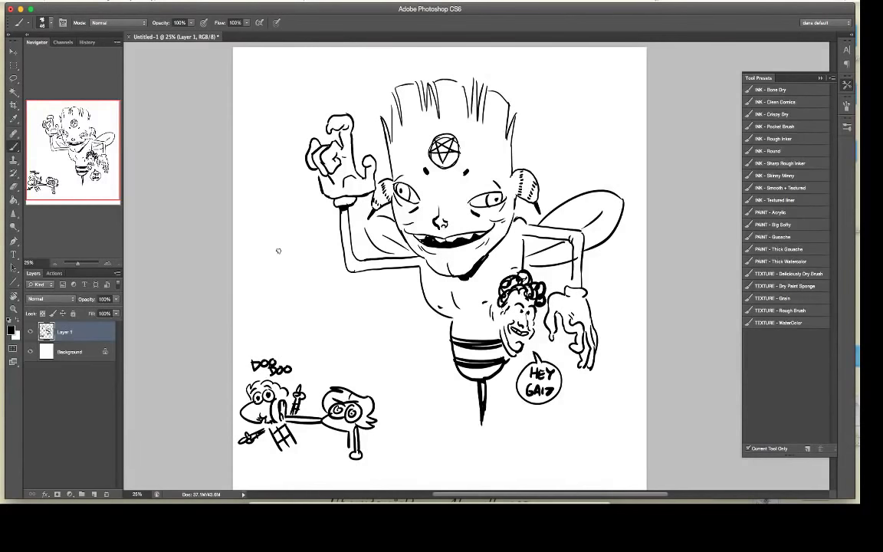
Step: Draw a walrus in the space below the raised hand, with dot eyes, long tusks, whiskers, flippers and a curled tail
left_click(266, 256)
left_click(293, 256)
mouse_move(258, 270)
left_mouse_down()
mouse_move(302, 280)
mouse_move(309, 273)
mouse_move(253, 312)
mouse_move(277, 277)
mouse_move(284, 301)
mouse_move(294, 280)
left_mouse_up()
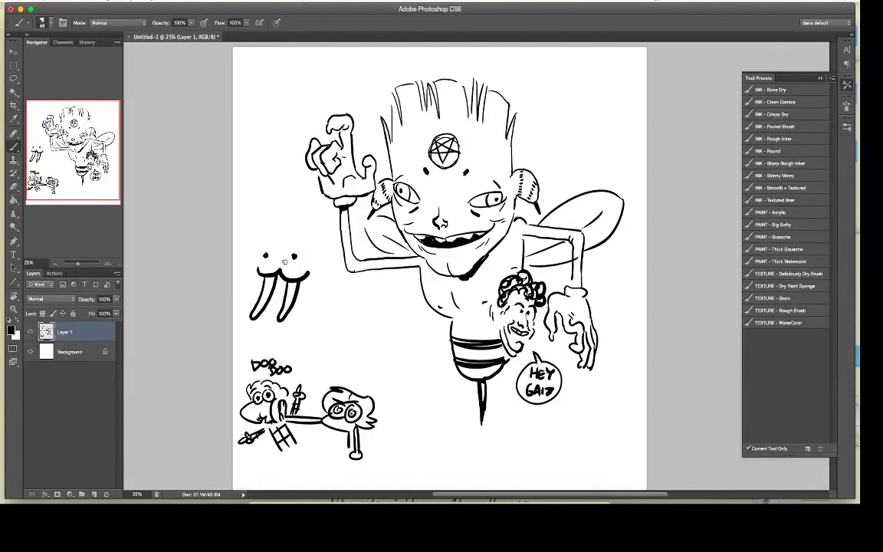
mouse_move(251, 281)
left_mouse_down()
mouse_move(255, 245)
mouse_move(297, 225)
mouse_move(318, 247)
mouse_move(322, 290)
mouse_move(325, 277)
mouse_move(337, 294)
mouse_move(323, 312)
mouse_move(317, 304)
mouse_move(239, 314)
mouse_move(257, 299)
left_mouse_up()
mouse_move(312, 263)
left_mouse_down()
mouse_move(333, 261)
mouse_move(331, 269)
left_mouse_up()
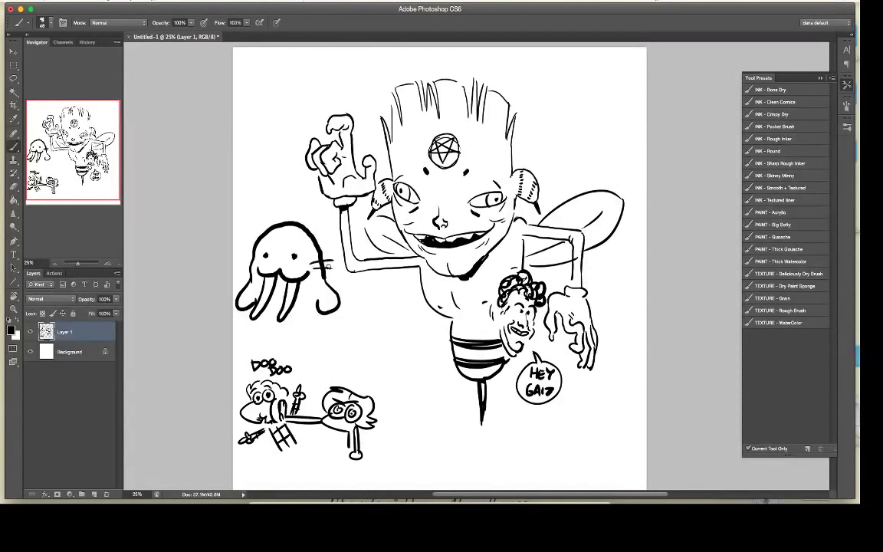
left_click_drag(269, 214, 276, 230)
mouse_move(259, 318)
left_mouse_down()
mouse_move(343, 339)
mouse_move(333, 318)
mouse_move(339, 323)
mouse_move(354, 300)
mouse_move(348, 335)
left_mouse_up()
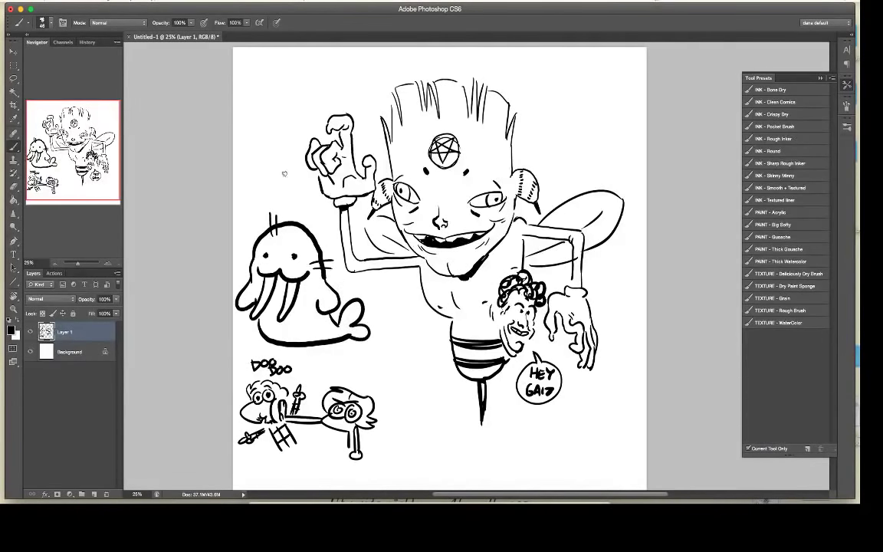
Step: Letter "WALRUS!" below the walrus, with a double curved underline and a curved arrow pointing up to it
mouse_move(399, 413)
left_mouse_down()
mouse_move(394, 385)
mouse_move(336, 358)
mouse_move(350, 362)
left_mouse_up()
mouse_move(392, 420)
left_mouse_down()
mouse_move(428, 438)
mouse_move(426, 447)
mouse_move(435, 440)
mouse_move(438, 465)
mouse_move(451, 452)
mouse_move(471, 471)
left_mouse_up()
mouse_move(384, 444)
left_mouse_down()
mouse_move(395, 459)
mouse_move(496, 475)
left_mouse_up()
left_click_drag(384, 462, 472, 484)
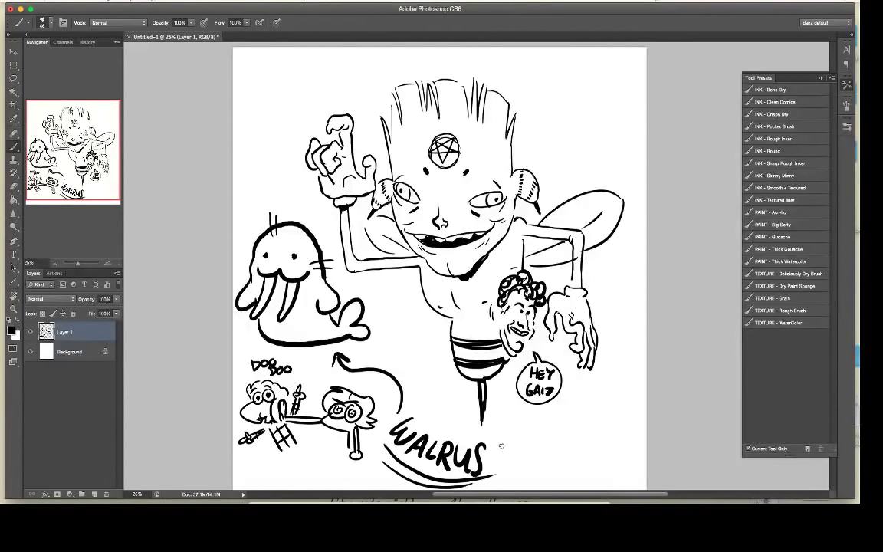
left_click_drag(505, 437, 500, 450)
left_click(495, 463)
key("l")
mouse_move(610, 381)
left_mouse_down()
mouse_move(610, 195)
mouse_move(460, 52)
mouse_move(322, 69)
left_mouse_up()
left_click(265, 132)
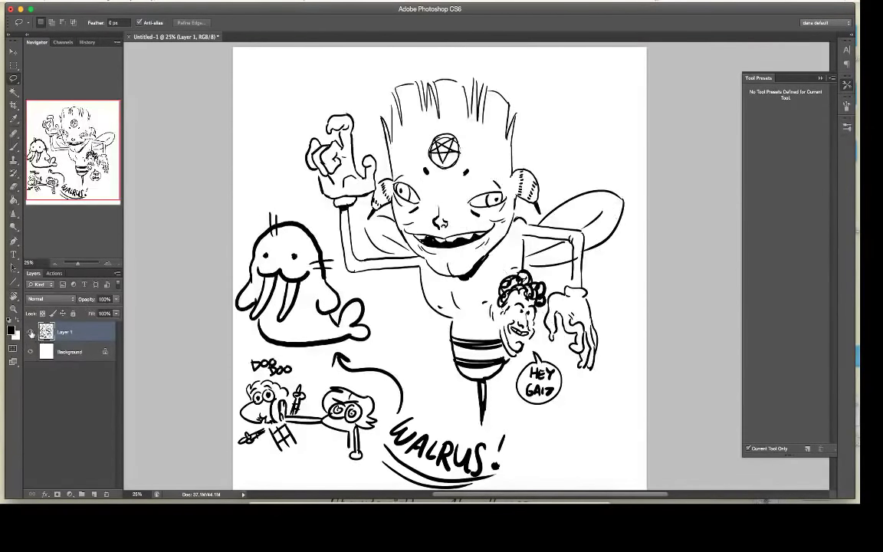
Step: Hide Layer 1 and create a new empty layer above it
left_click(30, 332)
left_click(94, 495)
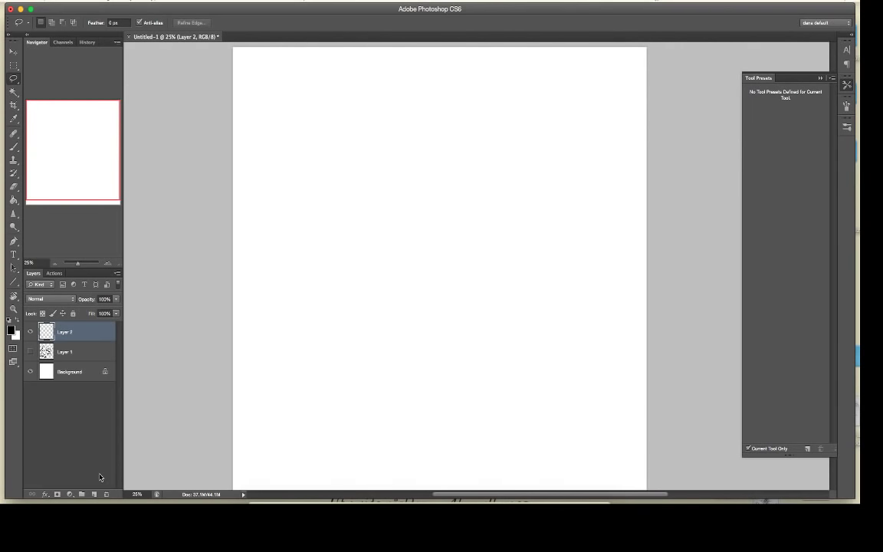
Step: Ink a cartoon face on the new layer with two large ringed eyes, a big rounded nose and a small mouth
key("b")
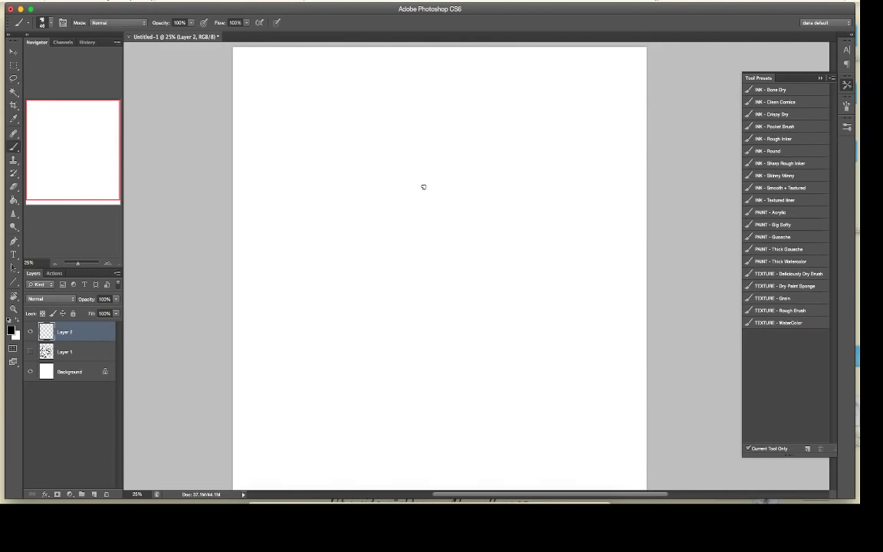
mouse_move(368, 184)
left_mouse_down()
mouse_move(407, 223)
mouse_move(366, 195)
mouse_move(406, 187)
mouse_move(389, 266)
mouse_move(397, 246)
mouse_move(405, 262)
left_mouse_up()
left_click(371, 206)
left_click(406, 199)
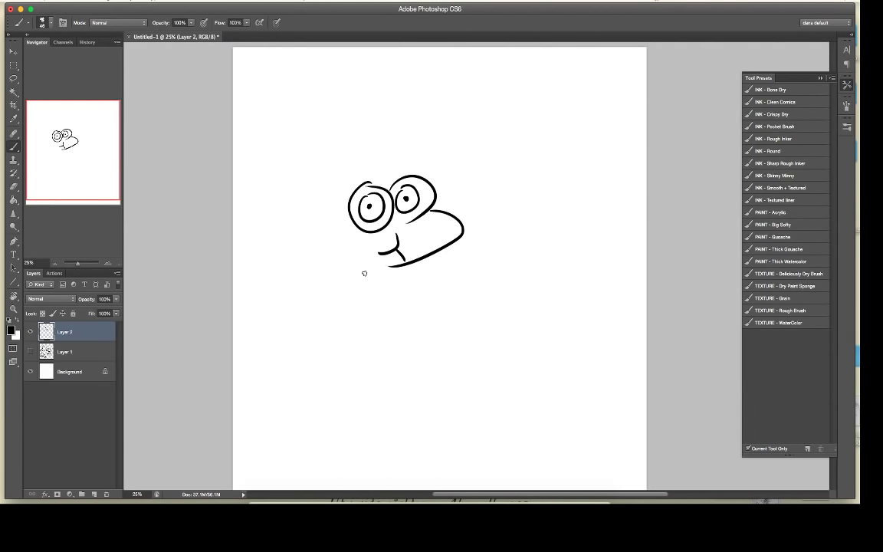
Step: Draw a bent arm below the face with its hand gripping a burger, including the top bun, dark filling and bottom bun
left_click_drag(355, 280, 389, 296)
mouse_move(366, 296)
left_mouse_down()
mouse_move(399, 310)
mouse_move(429, 298)
mouse_move(399, 297)
mouse_move(437, 280)
mouse_move(439, 268)
mouse_move(461, 265)
mouse_move(490, 280)
left_mouse_up()
left_click_drag(445, 284, 495, 276)
mouse_move(404, 273)
left_mouse_down()
mouse_move(430, 269)
mouse_move(414, 288)
mouse_move(448, 296)
mouse_move(499, 285)
left_mouse_up()
left_click_drag(435, 292, 483, 294)
left_click_drag(437, 291, 442, 296)
mouse_move(404, 289)
left_mouse_down()
mouse_move(435, 298)
mouse_move(429, 302)
mouse_move(489, 303)
left_mouse_up()
left_click_drag(413, 308, 443, 313)
left_click_drag(444, 313, 480, 301)
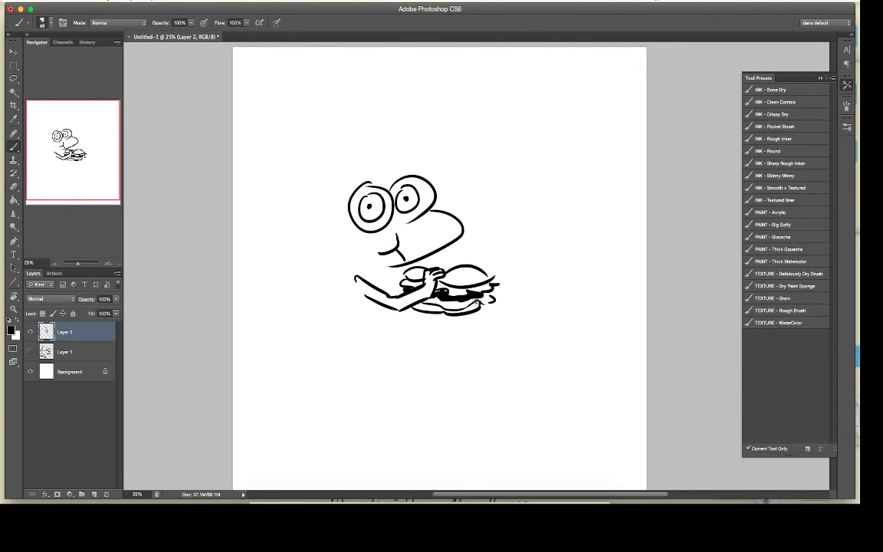
Step: Draw the burger-holder's swept hair, small ear, torso and crouching bent legs with feet around the existing face and arm
mouse_move(339, 168)
left_mouse_down()
mouse_move(393, 139)
mouse_move(445, 143)
mouse_move(423, 146)
left_mouse_up()
mouse_move(430, 147)
left_mouse_down()
mouse_move(445, 179)
mouse_move(437, 202)
left_mouse_up()
mouse_move(377, 158)
left_mouse_down()
mouse_move(387, 181)
mouse_move(327, 176)
mouse_move(343, 224)
mouse_move(332, 243)
mouse_move(356, 243)
mouse_move(372, 282)
left_mouse_up()
left_click_drag(339, 327, 373, 328)
mouse_move(352, 316)
left_mouse_down()
mouse_move(376, 326)
mouse_move(384, 316)
mouse_move(368, 351)
left_mouse_up()
mouse_move(373, 328)
left_mouse_down()
mouse_move(356, 352)
mouse_move(387, 358)
left_mouse_up()
left_click_drag(375, 350, 387, 358)
mouse_move(373, 300)
left_mouse_down()
mouse_move(370, 314)
mouse_move(394, 345)
left_mouse_up()
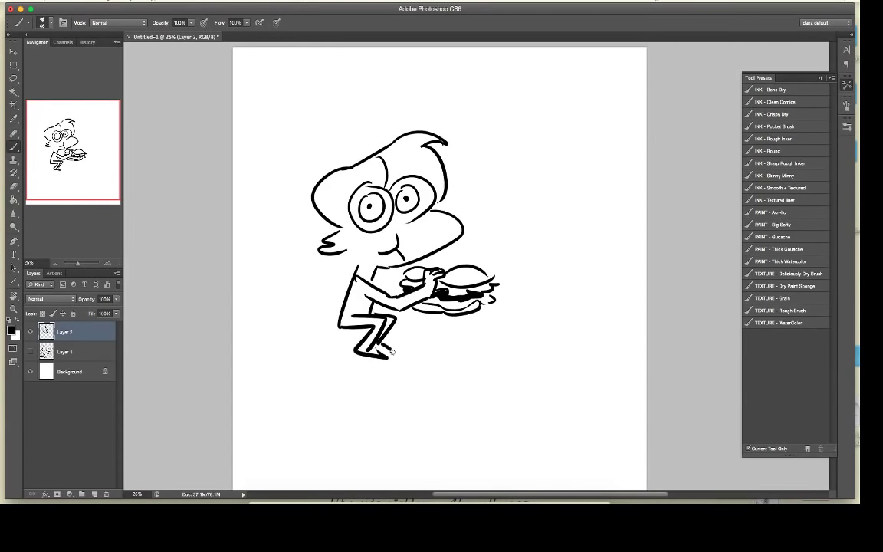
Step: Add the second hand on top of the burger bun and letter "BRB" below the burger
left_click_drag(439, 268, 458, 267)
left_click_drag(444, 266, 450, 269)
left_click_drag(430, 336, 428, 358)
left_click_drag(425, 339, 428, 357)
mouse_move(449, 339)
left_mouse_down()
mouse_move(448, 360)
mouse_move(470, 358)
left_mouse_up()
left_click_drag(470, 337, 471, 357)
Step: Letter "DRAWING" on a second line below "BRB"
left_click_drag(408, 369, 410, 387)
mouse_move(407, 369)
left_mouse_down()
mouse_move(415, 369)
mouse_move(411, 388)
left_mouse_up()
mouse_move(426, 386)
left_mouse_down()
mouse_move(429, 370)
mouse_move(436, 387)
left_mouse_up()
mouse_move(438, 387)
left_mouse_down()
mouse_move(445, 369)
mouse_move(452, 387)
left_mouse_up()
mouse_move(454, 369)
left_mouse_down()
mouse_move(469, 369)
mouse_move(481, 386)
mouse_move(484, 369)
left_mouse_up()
left_click_drag(506, 371, 499, 379)
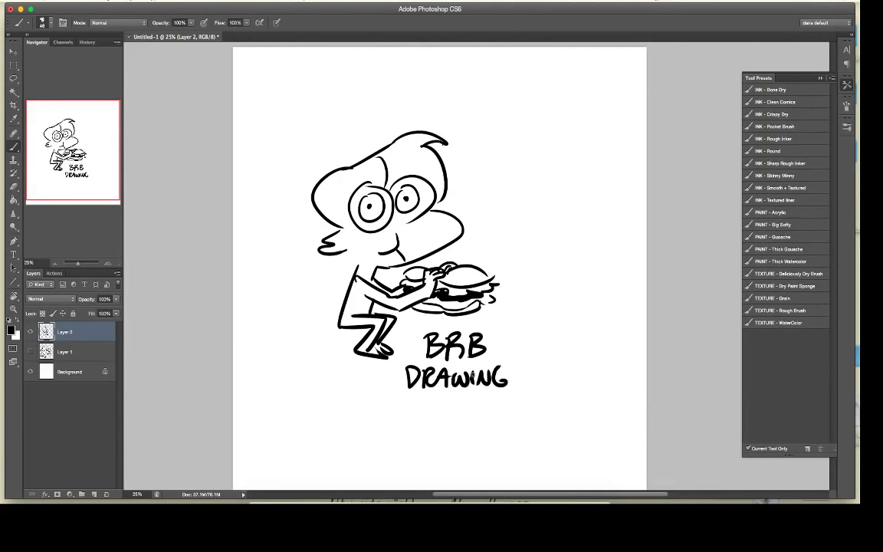
Step: Lasso and delete the word "DRAWING" and its leftover marks below "BRB", clearing the selection
key("l")
mouse_move(491, 359)
left_mouse_down()
mouse_move(519, 404)
mouse_move(502, 364)
left_mouse_up()
key("Delete")
key("super+d")
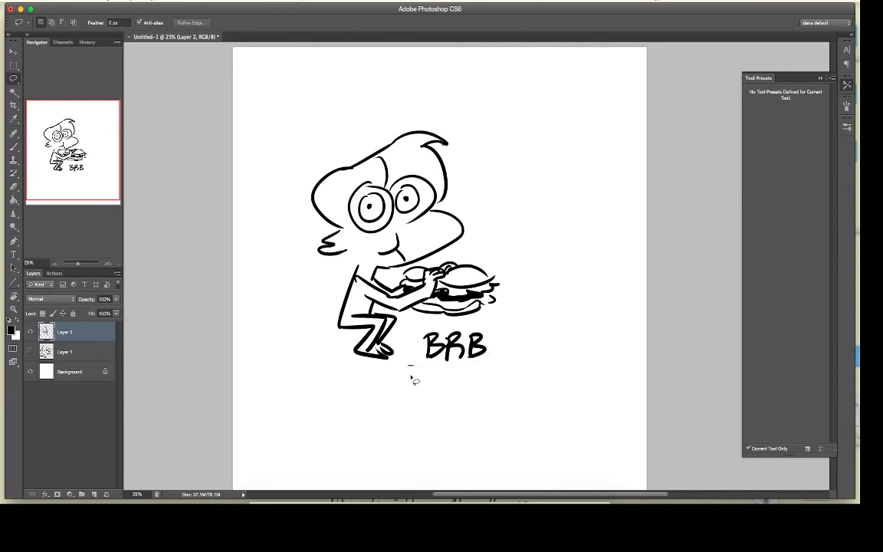
mouse_move(411, 374)
left_mouse_down()
mouse_move(400, 369)
mouse_move(411, 383)
mouse_move(446, 380)
left_mouse_up()
key("Delete")
key("super+d")
Step: Letter "I MEAN EATING" with the brush in two lines below "BRB"
key("b")
left_click_drag(438, 376, 457, 378)
left_click_drag(463, 383, 474, 371)
mouse_move(419, 394)
left_mouse_down()
mouse_move(430, 410)
mouse_move(429, 394)
left_mouse_up()
left_click_drag(419, 401, 426, 402)
mouse_move(434, 410)
left_mouse_down()
mouse_move(457, 403)
mouse_move(451, 410)
left_mouse_up()
mouse_move(458, 393)
left_mouse_down()
mouse_move(458, 410)
mouse_move(474, 392)
mouse_move(488, 402)
left_mouse_up()
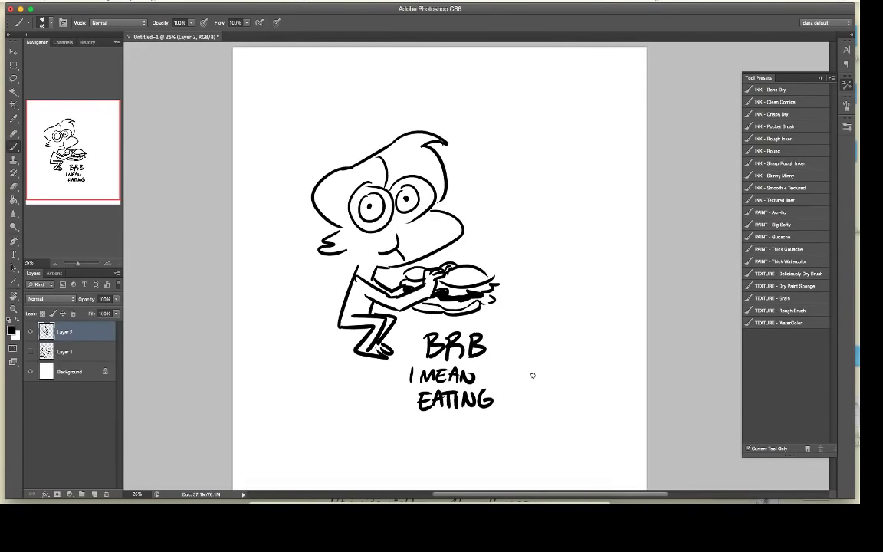
Step: Lasso the whole burger-holding character with its lettering, delete it and deselect
key("l")
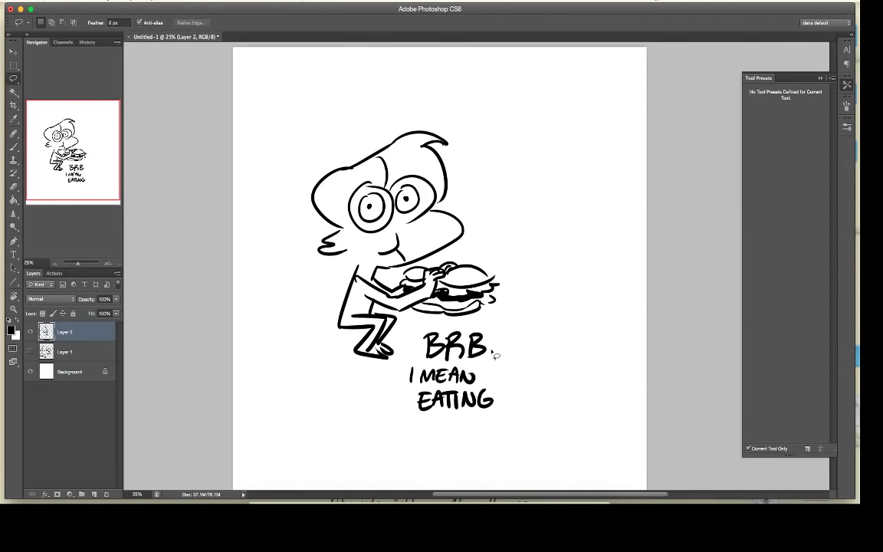
mouse_move(518, 298)
left_mouse_down()
mouse_move(465, 463)
mouse_move(505, 435)
left_mouse_up()
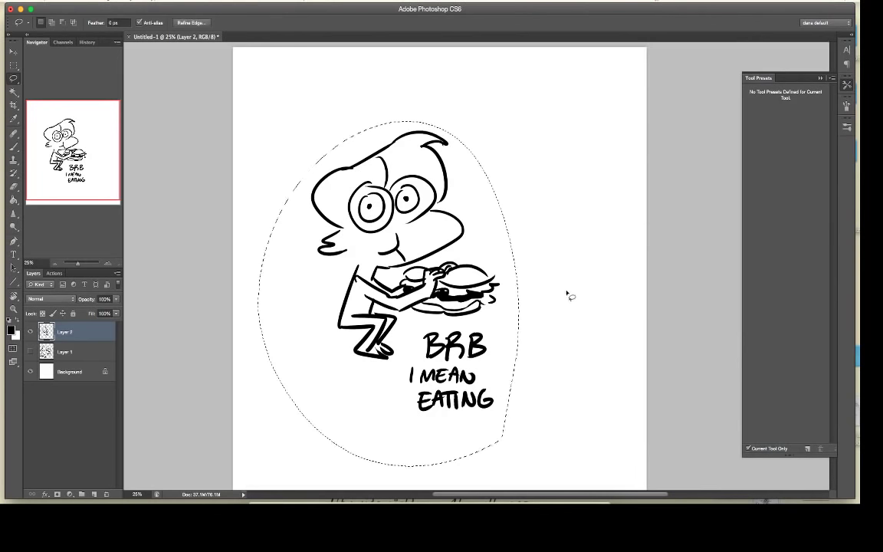
key("Delete")
key("ctrl+d")
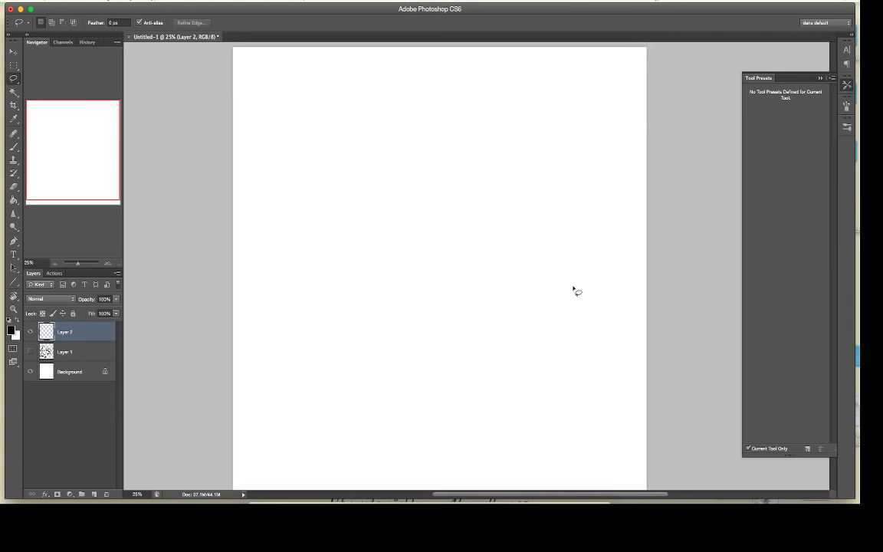
Step: Ink a new cartoon face with a bulbous nose, two round eyes with pupils, a smile, cheek creases and a rounded jaw
key("b")
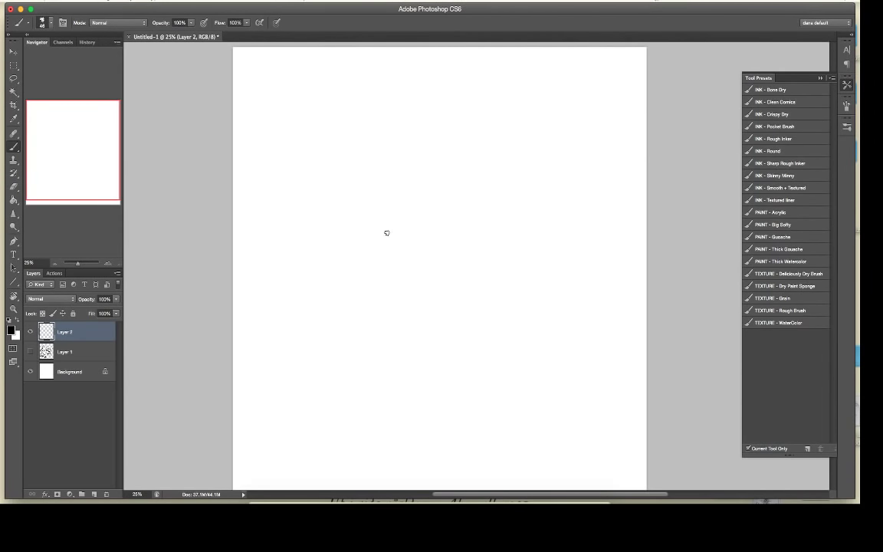
mouse_move(413, 220)
left_mouse_down()
mouse_move(387, 232)
mouse_move(409, 252)
mouse_move(437, 244)
left_mouse_up()
mouse_move(432, 204)
left_mouse_down()
mouse_move(405, 197)
mouse_move(398, 217)
left_mouse_up()
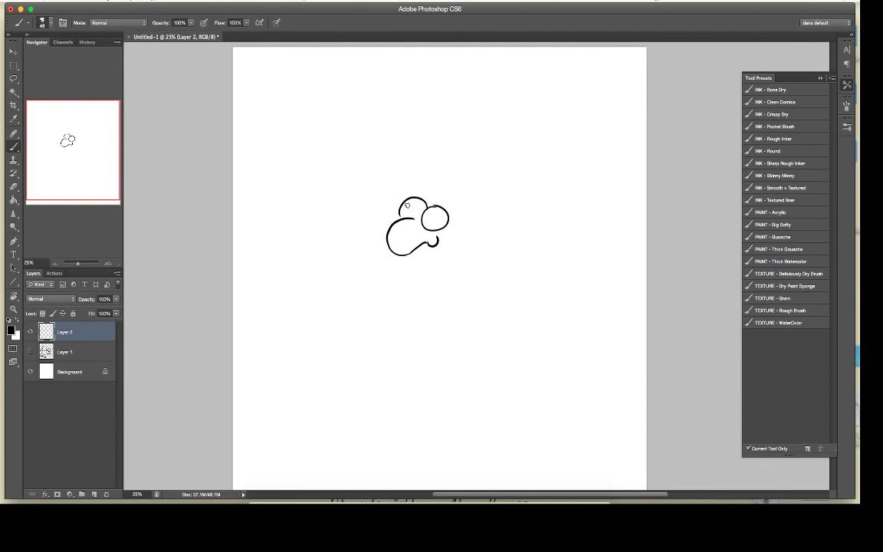
left_click(406, 209)
left_click(440, 221)
mouse_move(383, 218)
left_mouse_down()
mouse_move(379, 246)
mouse_move(458, 247)
mouse_move(467, 267)
mouse_move(438, 289)
mouse_move(410, 276)
left_mouse_up()
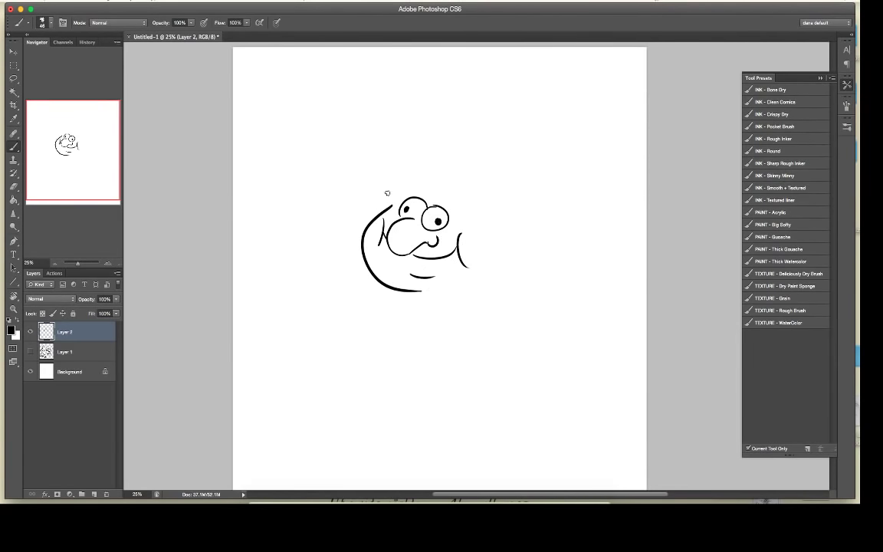
Step: Draw two long horn shapes on the head, close the jaw line and add a narrow tapered torso below
mouse_move(389, 204)
left_mouse_down()
mouse_move(394, 152)
mouse_move(425, 145)
mouse_move(399, 189)
mouse_move(397, 223)
left_mouse_up()
mouse_move(400, 218)
left_mouse_down()
mouse_move(422, 231)
mouse_move(420, 222)
mouse_move(483, 207)
mouse_move(495, 165)
mouse_move(502, 223)
mouse_move(479, 236)
left_mouse_up()
mouse_move(471, 270)
left_mouse_down()
mouse_move(435, 293)
mouse_move(441, 336)
left_mouse_up()
mouse_move(420, 293)
left_mouse_down()
mouse_move(410, 343)
mouse_move(441, 338)
left_mouse_up()
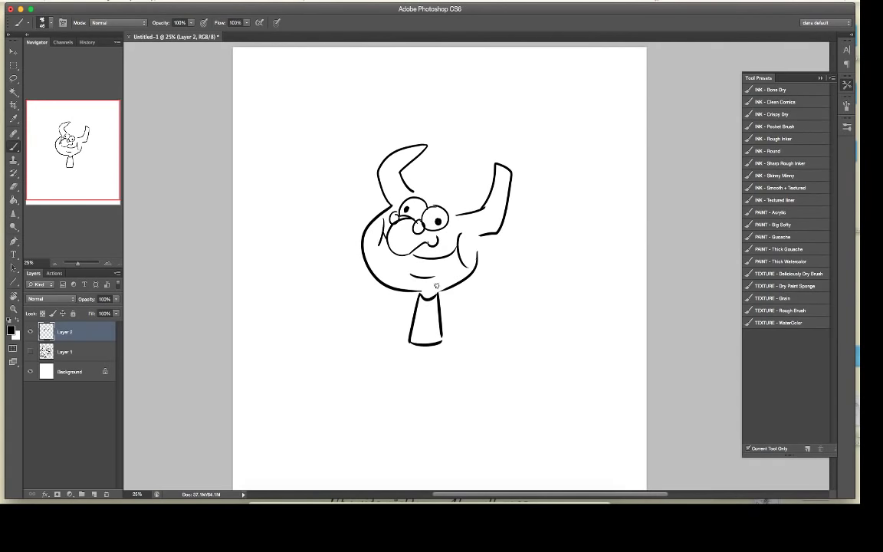
Step: Add a small round chest emblem and two bent arms with open hands to the horned character
left_click_drag(421, 308, 424, 309)
key("e")
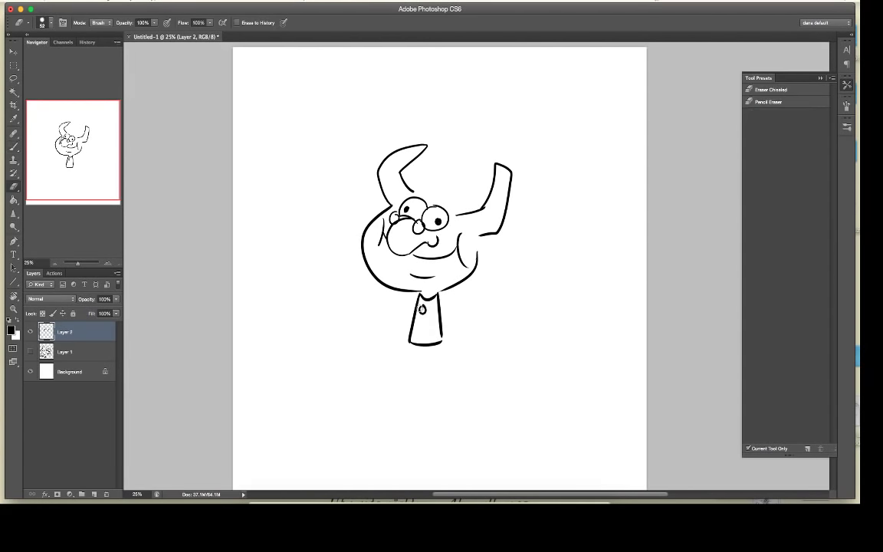
key("b")
key("e")
key("b")
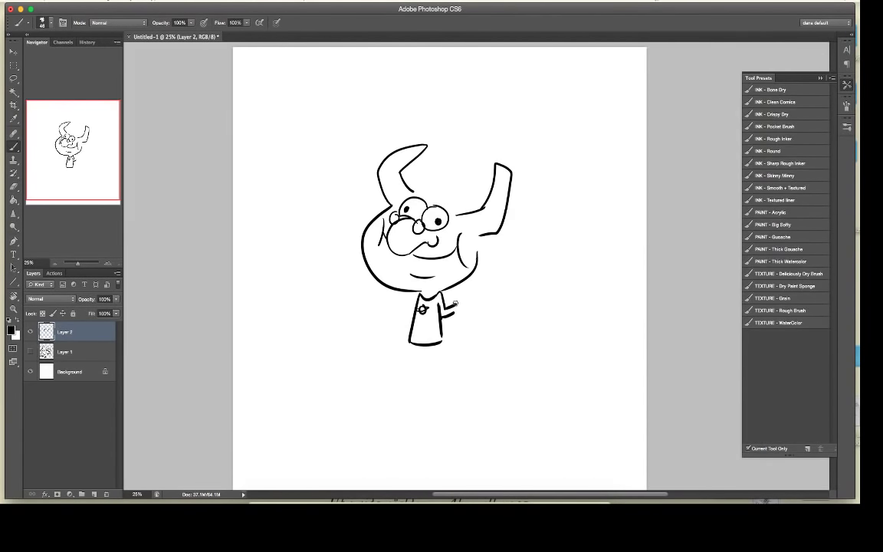
mouse_move(444, 314)
left_mouse_down()
mouse_move(466, 308)
mouse_move(469, 328)
left_mouse_up()
left_click_drag(470, 313, 471, 322)
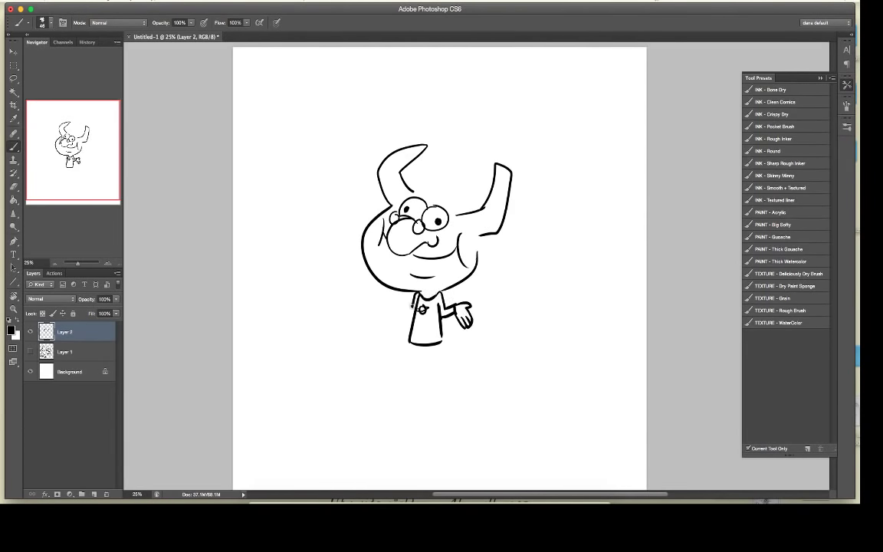
mouse_move(407, 306)
left_mouse_down()
mouse_move(399, 308)
mouse_move(413, 313)
mouse_move(386, 314)
mouse_move(390, 326)
left_mouse_up()
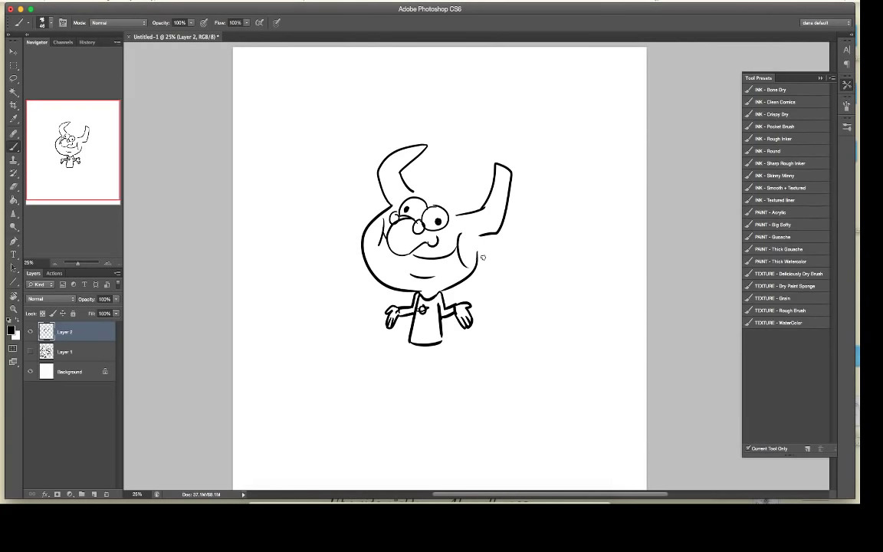
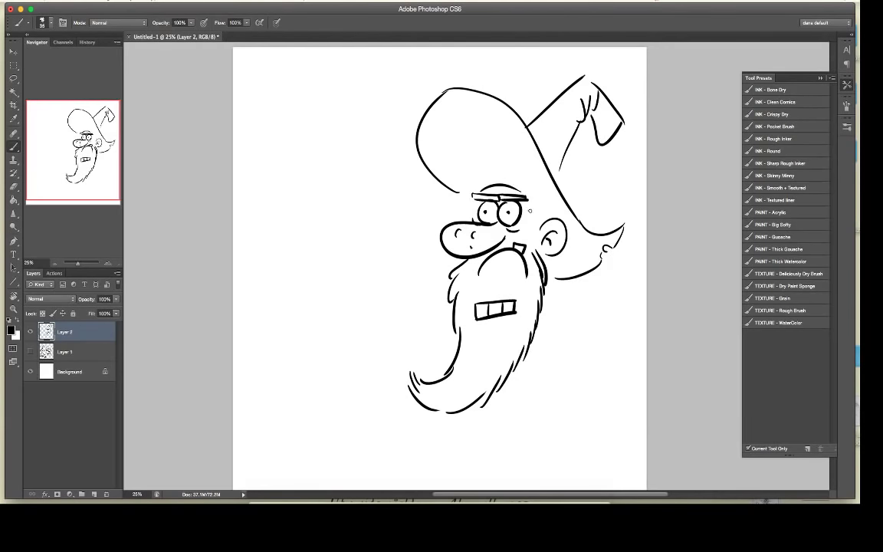
Step: Draw the bearded character's bent arm, ending in a forearm wrapped in bandages and a large hand with curled fingers
mouse_move(551, 274)
left_mouse_down()
mouse_move(598, 308)
mouse_move(586, 319)
mouse_move(596, 314)
mouse_move(601, 335)
mouse_move(578, 364)
left_mouse_up()
mouse_move(601, 330)
left_mouse_down()
mouse_move(615, 353)
mouse_move(612, 334)
left_mouse_up()
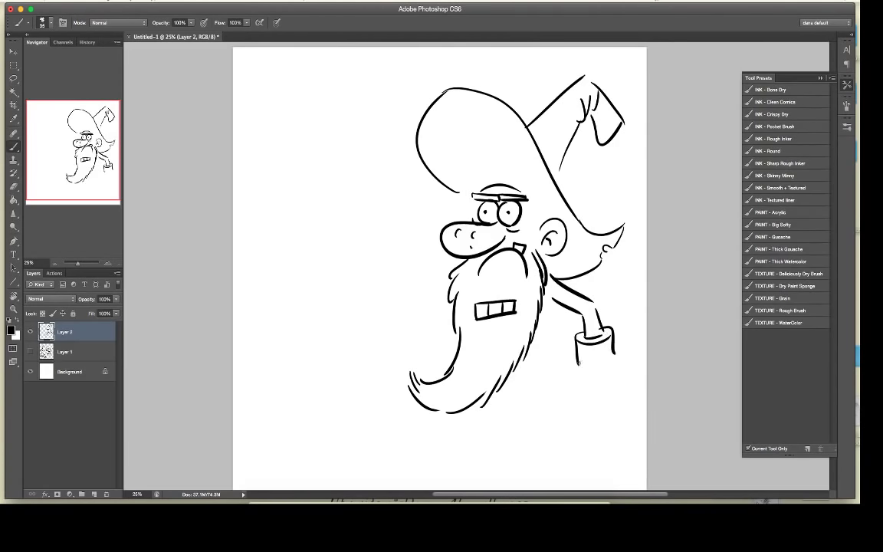
left_click_drag(578, 362, 565, 394)
mouse_move(563, 397)
left_mouse_down()
mouse_move(572, 402)
mouse_move(581, 393)
mouse_move(596, 421)
left_mouse_up()
left_click_drag(595, 420, 615, 415)
left_click_drag(613, 416, 625, 415)
mouse_move(614, 367)
left_mouse_down()
mouse_move(631, 400)
mouse_move(615, 375)
mouse_move(617, 392)
mouse_move(613, 355)
mouse_move(614, 366)
mouse_move(602, 367)
mouse_move(605, 360)
mouse_move(615, 385)
mouse_move(594, 394)
left_mouse_up()
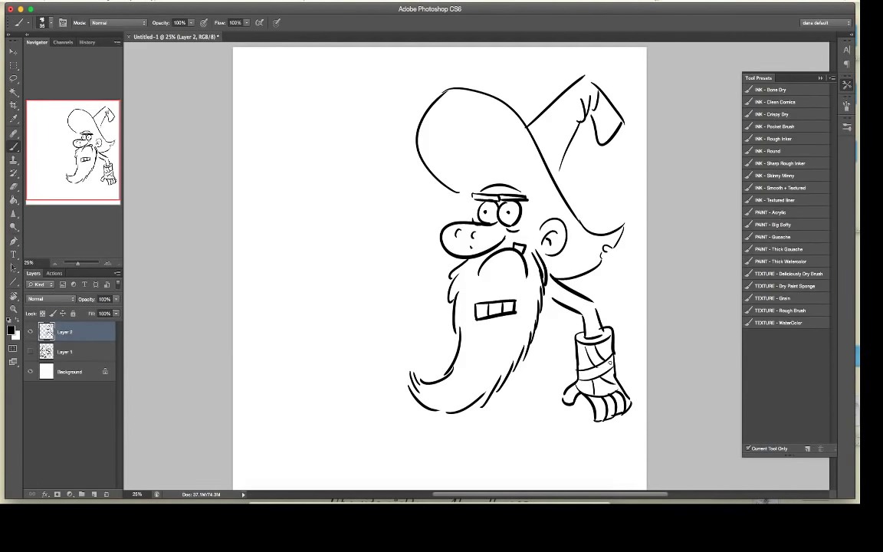
Step: Draw the hanging strap and vest edge beside the beard, and dot the segments of the rectangular plate
mouse_move(537, 323)
left_mouse_down()
mouse_move(541, 349)
mouse_move(551, 350)
left_mouse_up()
mouse_move(543, 297)
left_mouse_down()
mouse_move(551, 346)
mouse_move(539, 342)
left_mouse_up()
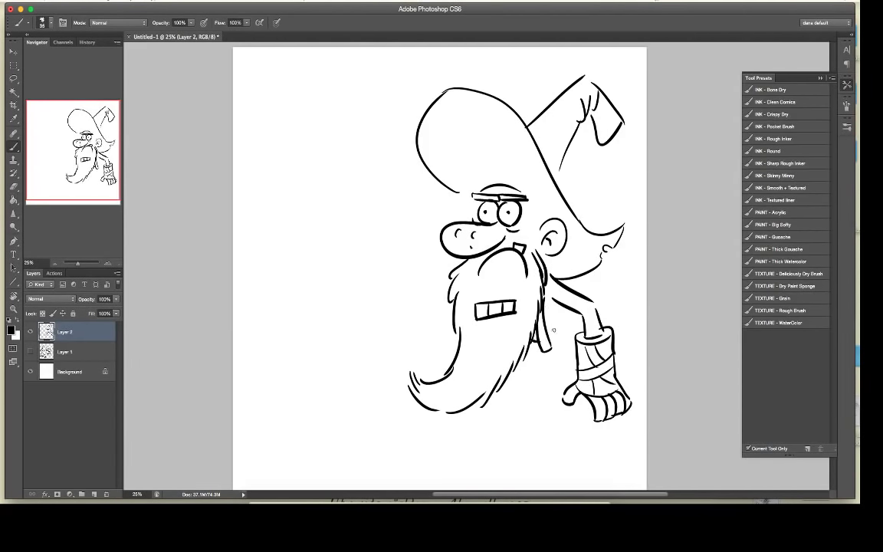
left_click_drag(552, 304, 559, 338)
left_click(481, 308)
left_click(495, 308)
left_click(507, 307)
Step: Draw the bearded character's two bowed legs below the beard, with ragged trouser cuffs
left_click_drag(513, 373, 550, 371)
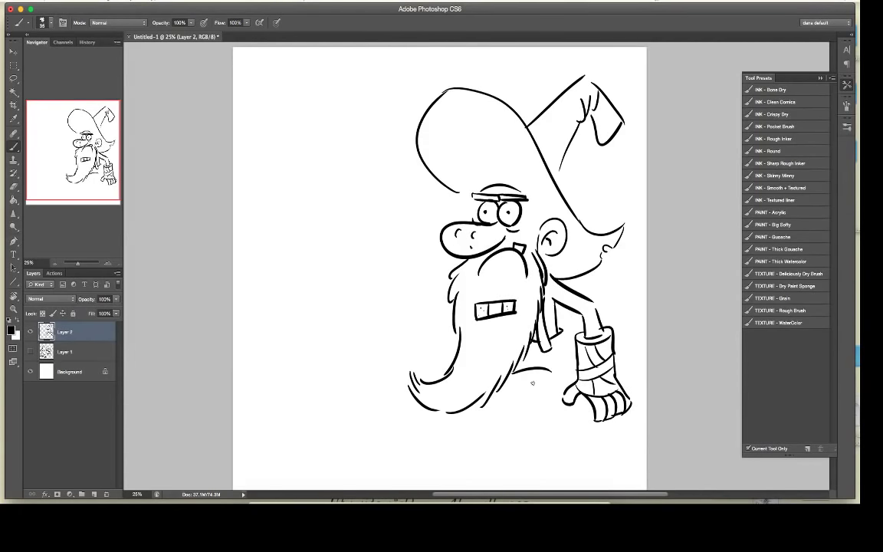
mouse_move(496, 393)
left_mouse_down()
mouse_move(487, 424)
mouse_move(473, 418)
mouse_move(480, 429)
mouse_move(509, 427)
left_mouse_up()
mouse_move(549, 371)
left_mouse_down()
mouse_move(560, 393)
mouse_move(543, 420)
left_mouse_up()
left_click_drag(563, 340, 575, 361)
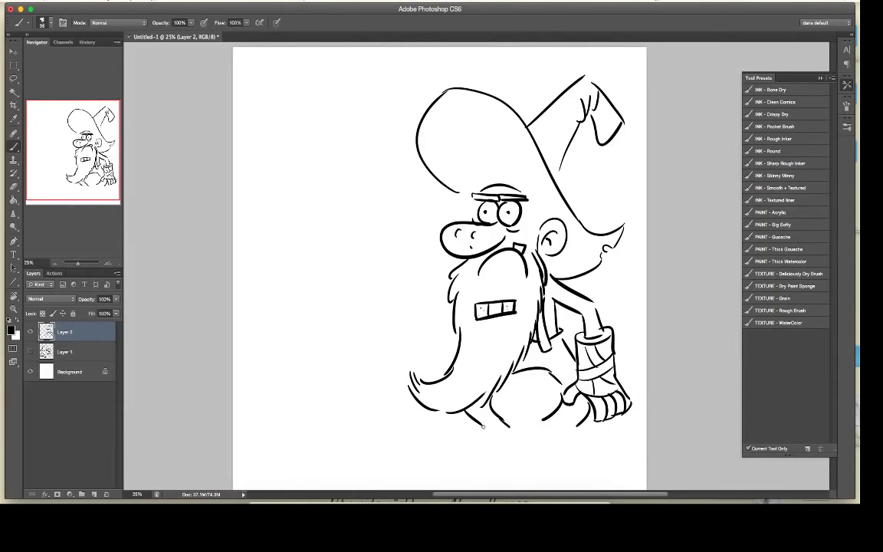
mouse_move(483, 425)
left_mouse_down()
mouse_move(470, 426)
mouse_move(512, 433)
left_mouse_up()
left_click_drag(544, 421, 579, 427)
left_click_drag(561, 418, 580, 418)
left_click_drag(483, 422, 497, 418)
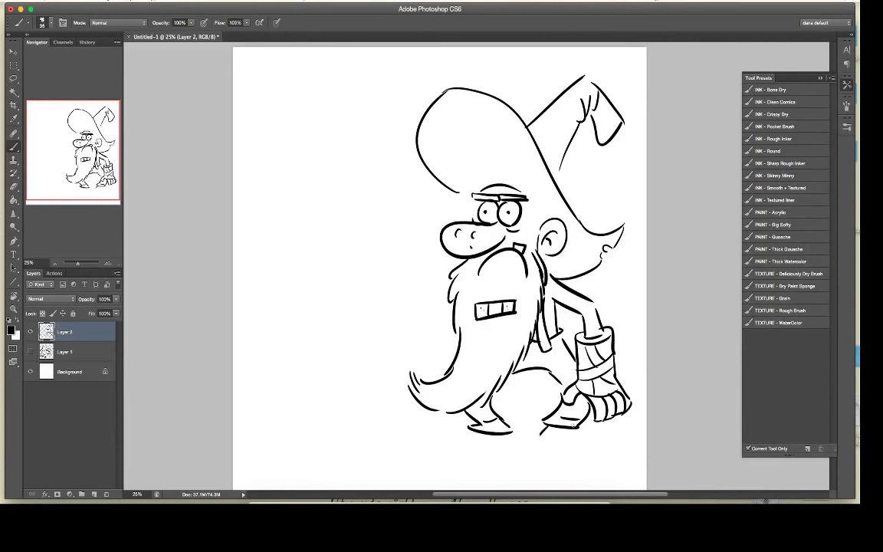
Step: Draw two large bare feet with toes under the trouser cuffs and add wrap bands across them
left_click_drag(549, 425, 540, 436)
mouse_move(565, 431)
left_mouse_down()
mouse_move(608, 439)
mouse_move(532, 442)
mouse_move(595, 456)
left_mouse_up()
left_click_drag(589, 442, 607, 450)
mouse_move(478, 431)
left_mouse_down()
mouse_move(469, 436)
mouse_move(504, 444)
mouse_move(436, 433)
mouse_move(428, 443)
left_mouse_up()
mouse_move(440, 439)
left_mouse_down()
mouse_move(432, 448)
mouse_move(456, 454)
mouse_move(509, 441)
left_mouse_up()
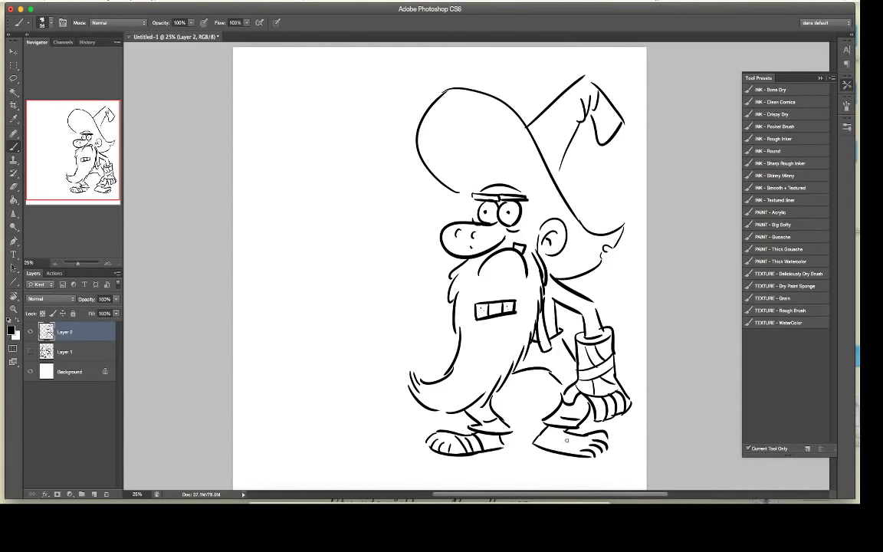
left_click_drag(568, 436, 554, 450)
mouse_move(578, 437)
left_mouse_down()
mouse_move(566, 453)
mouse_move(569, 431)
left_mouse_up()
Step: Draw a round speech bubble beside the beard containing block letters "NO", with its tail pointing at the character's face
mouse_move(363, 305)
left_mouse_down()
mouse_move(381, 335)
mouse_move(393, 333)
mouse_move(362, 305)
mouse_move(389, 331)
mouse_move(406, 301)
mouse_move(402, 314)
left_mouse_up()
mouse_move(349, 320)
left_mouse_down()
mouse_move(420, 278)
mouse_move(434, 281)
mouse_move(425, 331)
left_mouse_up()
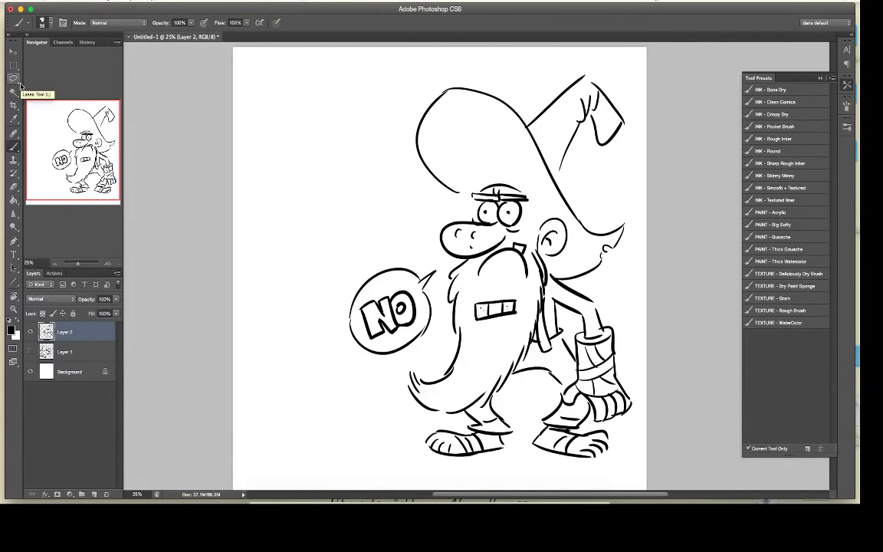
Step: Lasso the bearded character and speech bubble, scale them to about 70%, move them up and left, and deselect
left_click(20, 81)
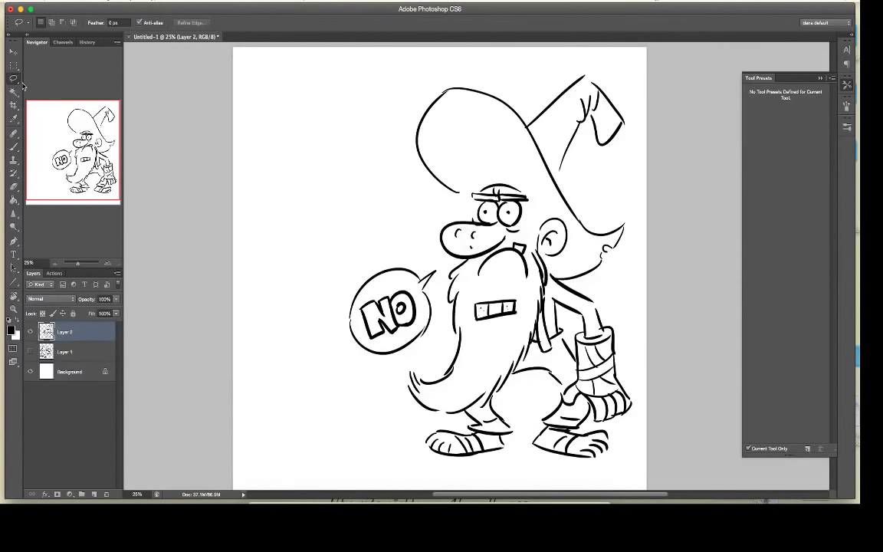
mouse_move(405, 86)
left_mouse_down()
mouse_move(321, 352)
mouse_move(483, 484)
mouse_move(650, 327)
mouse_move(566, 63)
mouse_move(353, 104)
left_mouse_up()
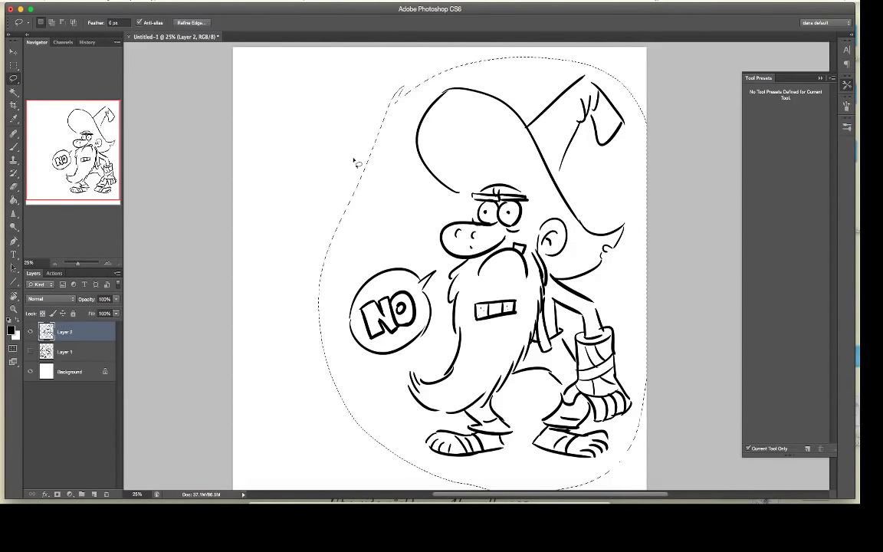
key("v")
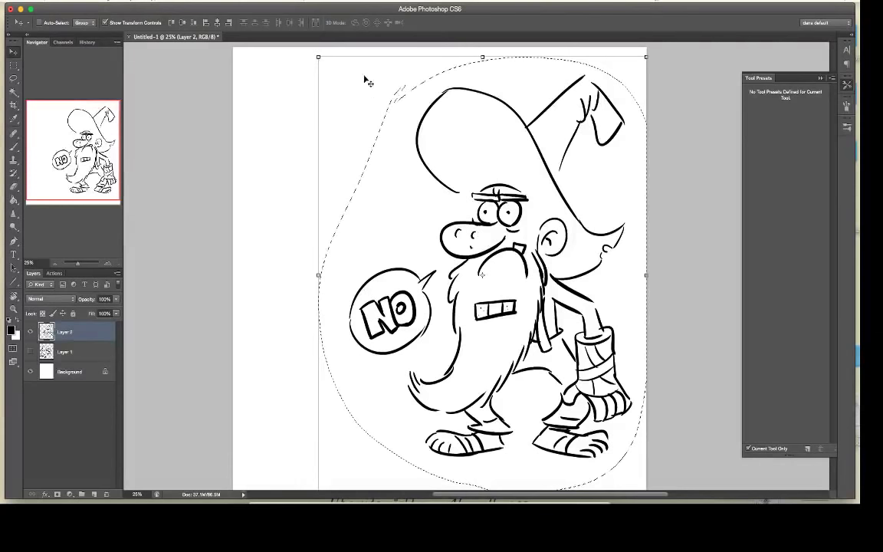
left_click_drag(317, 58, 438, 170)
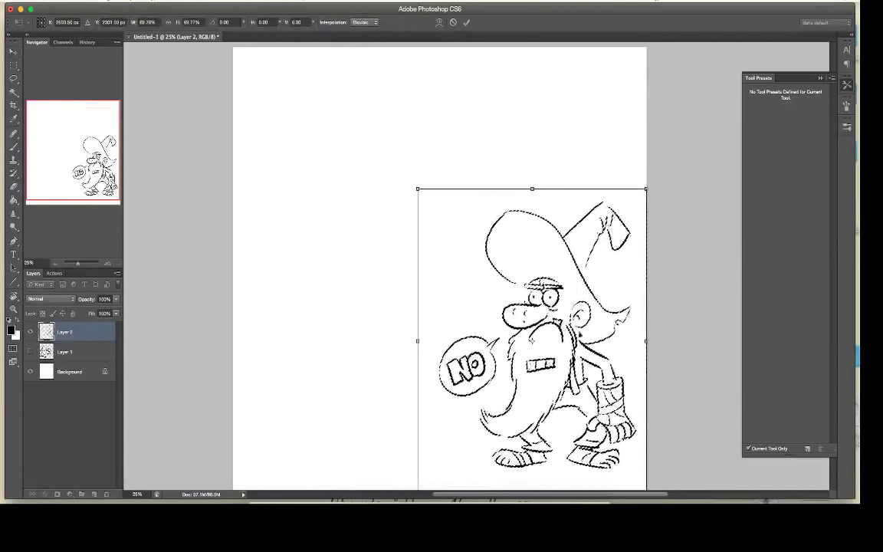
left_click_drag(495, 295, 482, 242)
key("Return")
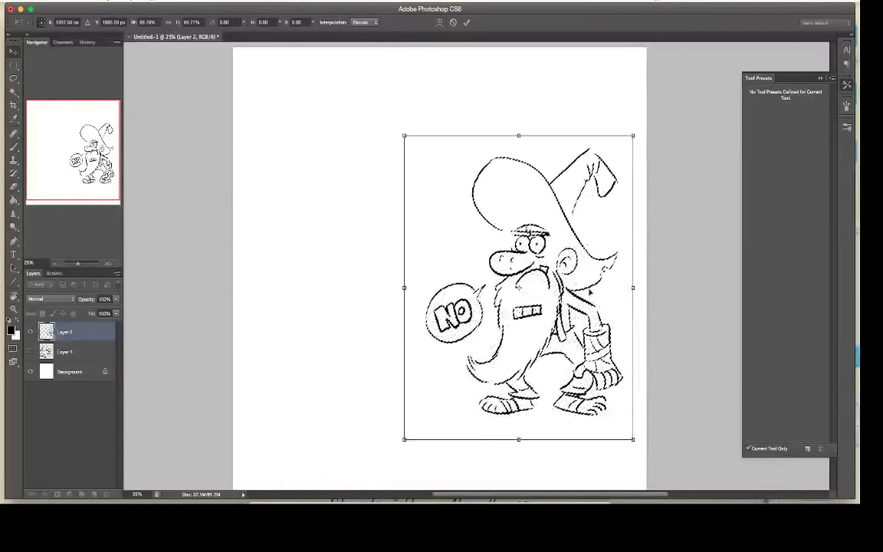
key("l")
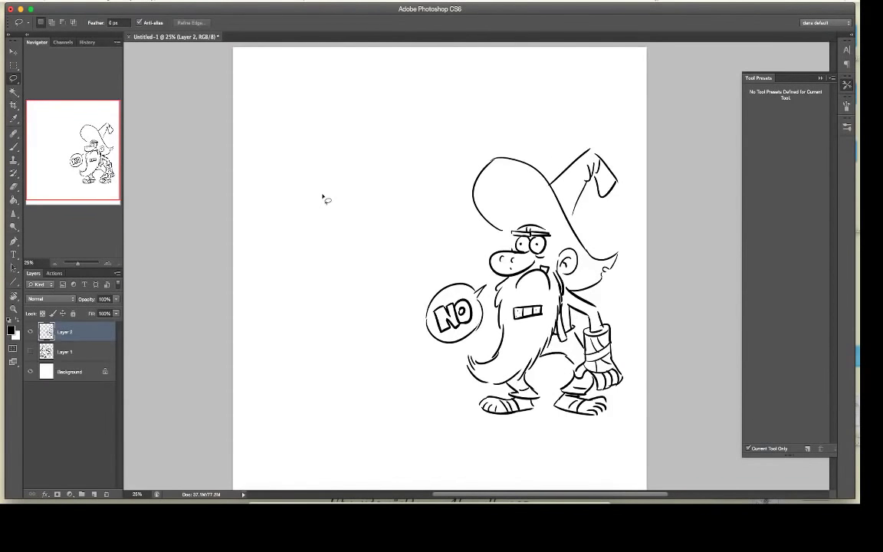
Step: Create a new empty layer directly above the Background with default settings for brush work
left_click(14, 146)
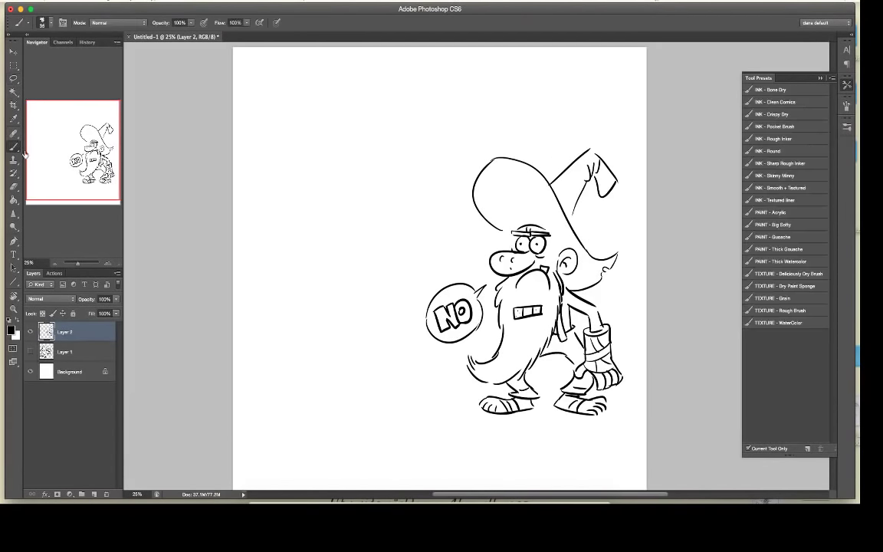
left_click(66, 351)
left_click(75, 373)
left_click(130, 1)
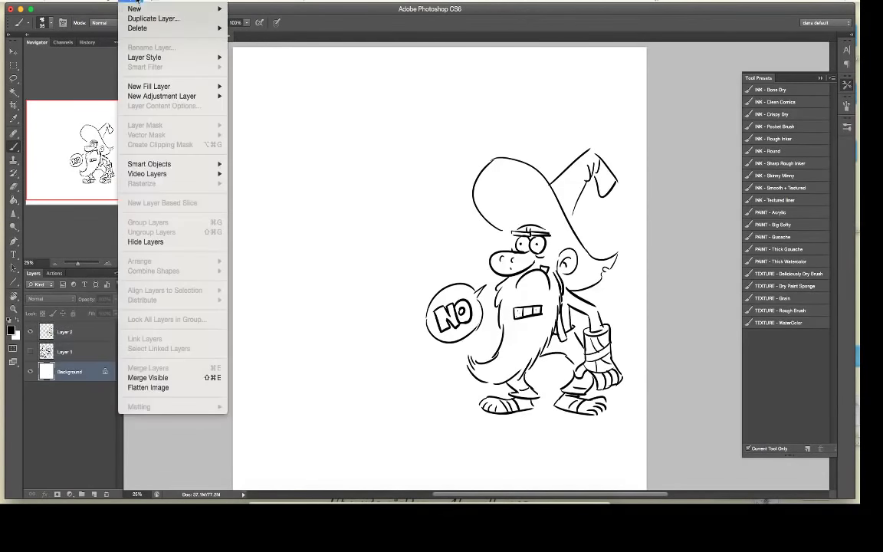
mouse_move(203, 10)
left_click(253, 10)
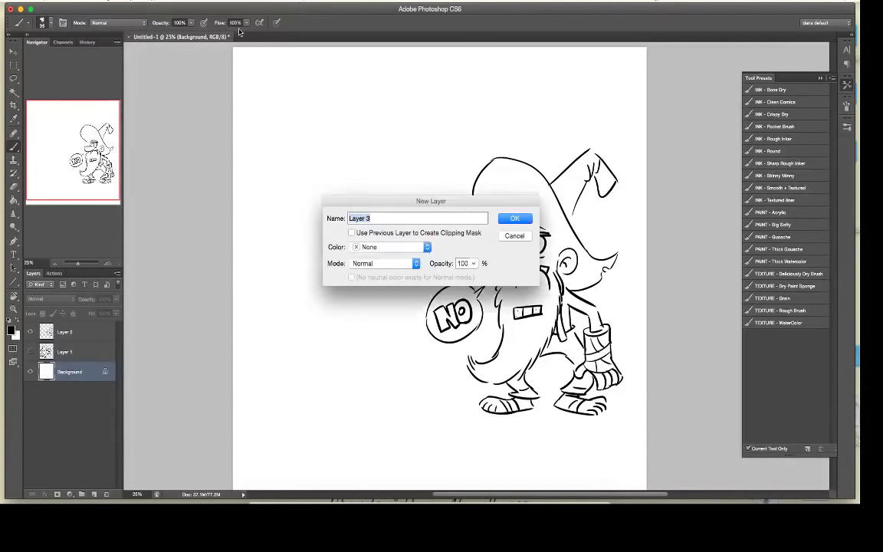
left_click(515, 219)
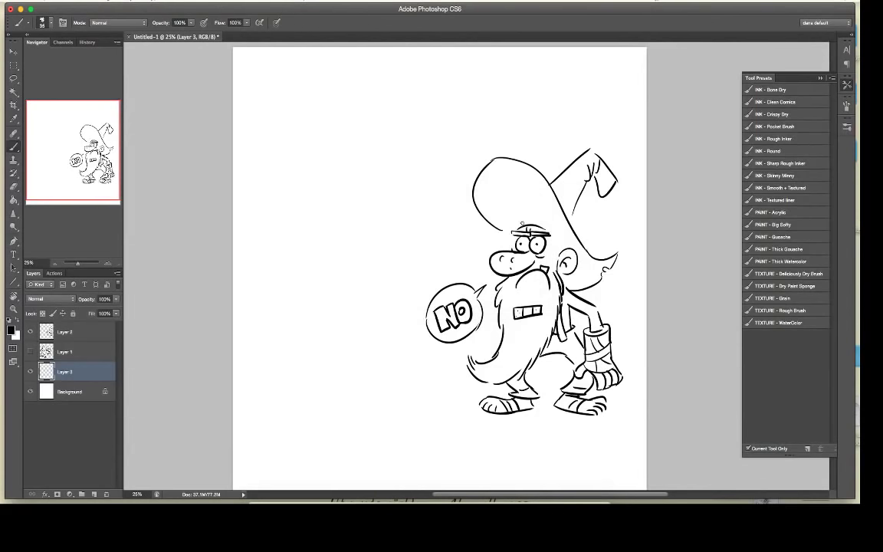
Step: Set the foreground colour to light peach (#f9caad) and enlarge the brush to 75 px
left_click(11, 331)
left_click(442, 142)
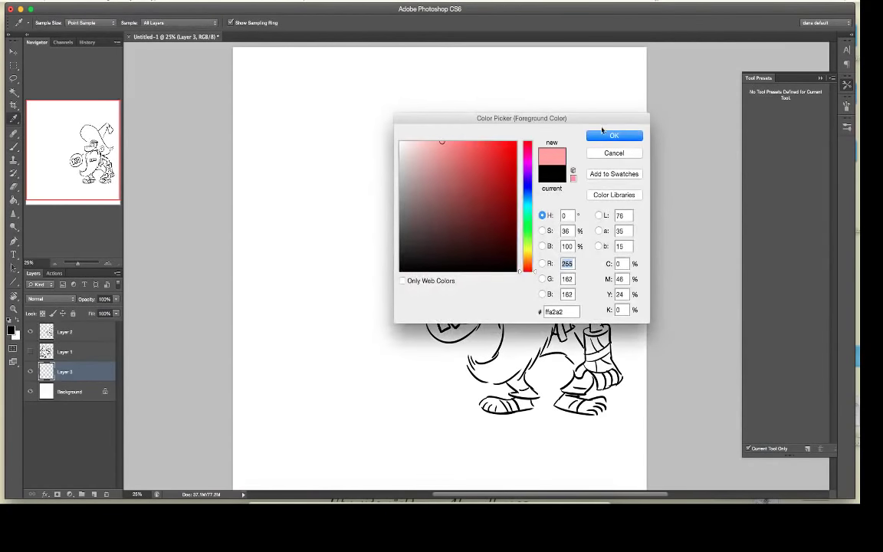
left_click(437, 144)
left_click(528, 263)
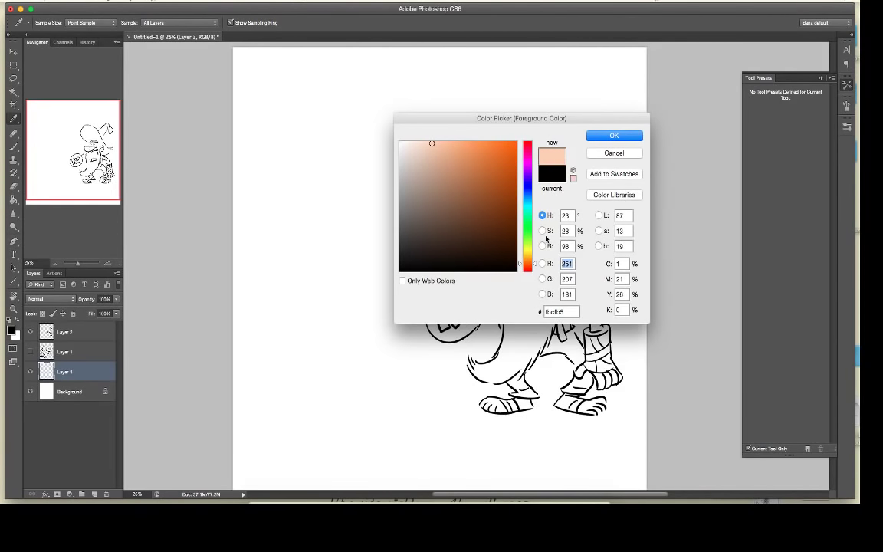
left_click(614, 135)
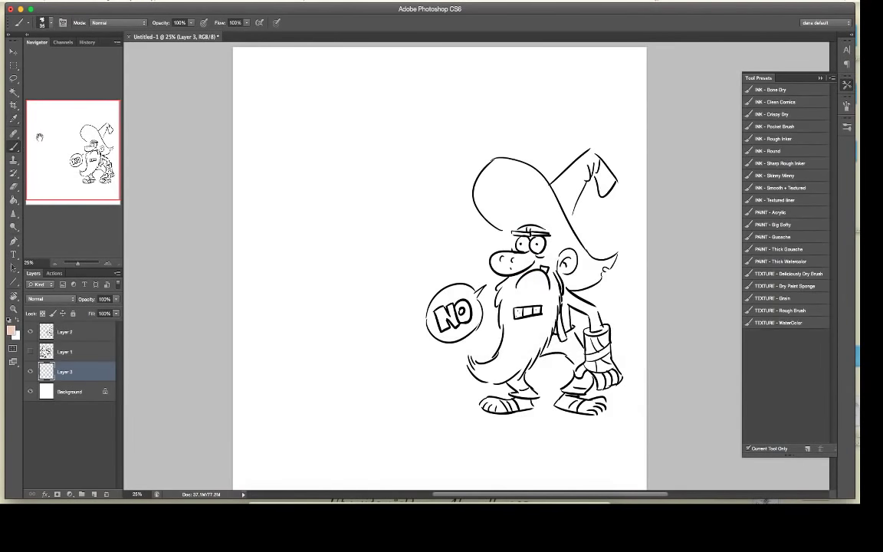
left_click(48, 23)
left_click_drag(32, 50, 51, 53)
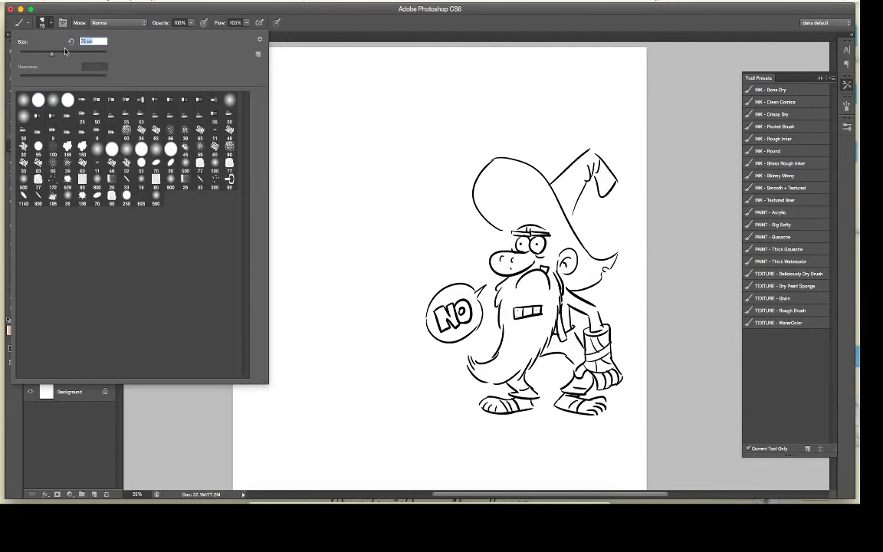
left_click(314, 20)
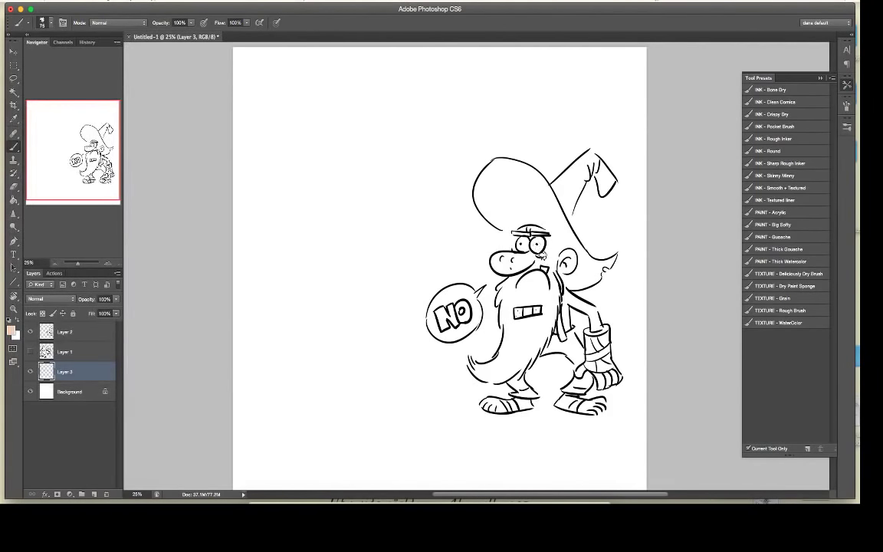
Step: Paint the bearded character's face, bare shoulder and arm, and both feet in the peach skin colour
left_click_drag(535, 259, 544, 264)
mouse_move(519, 230)
left_mouse_down()
mouse_move(552, 245)
mouse_move(558, 266)
left_mouse_up()
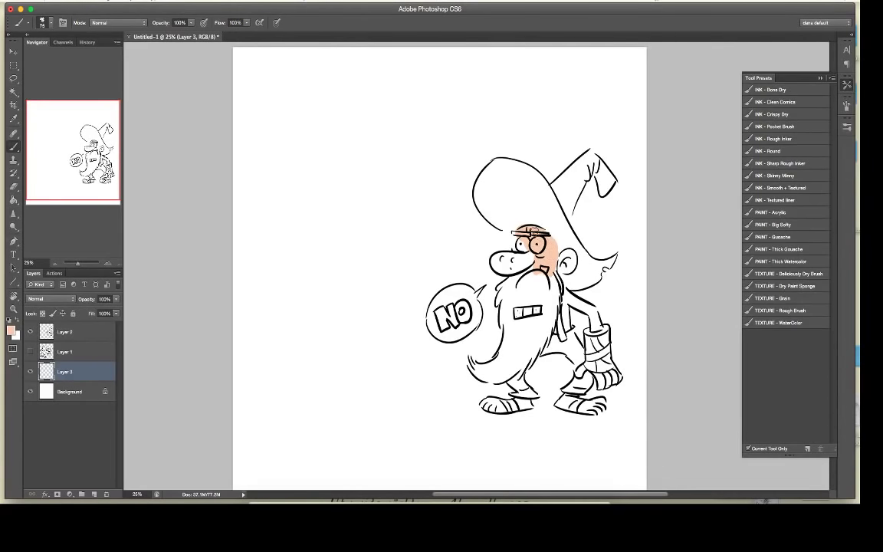
mouse_move(565, 317)
left_mouse_down()
mouse_move(568, 329)
mouse_move(572, 298)
mouse_move(588, 310)
left_mouse_up()
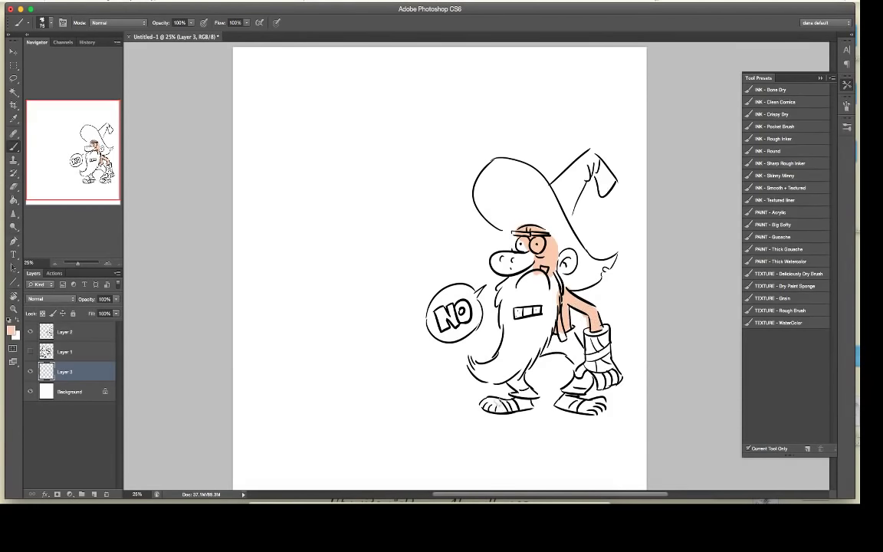
mouse_move(498, 402)
left_mouse_down()
mouse_move(489, 406)
mouse_move(564, 398)
mouse_move(601, 406)
left_mouse_up()
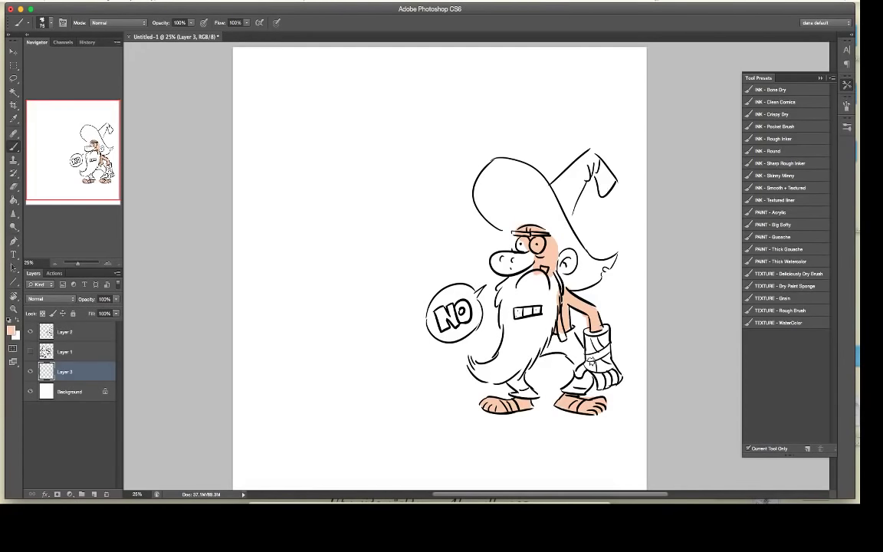
Step: Choose a salmon-pink foreground colour and fill the character's large nose with it
left_click(11, 332)
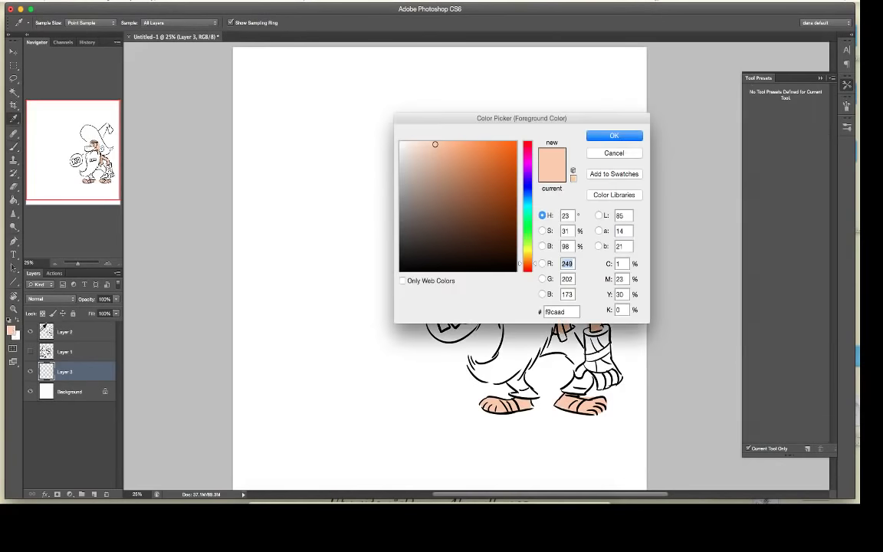
left_click_drag(535, 266, 529, 269)
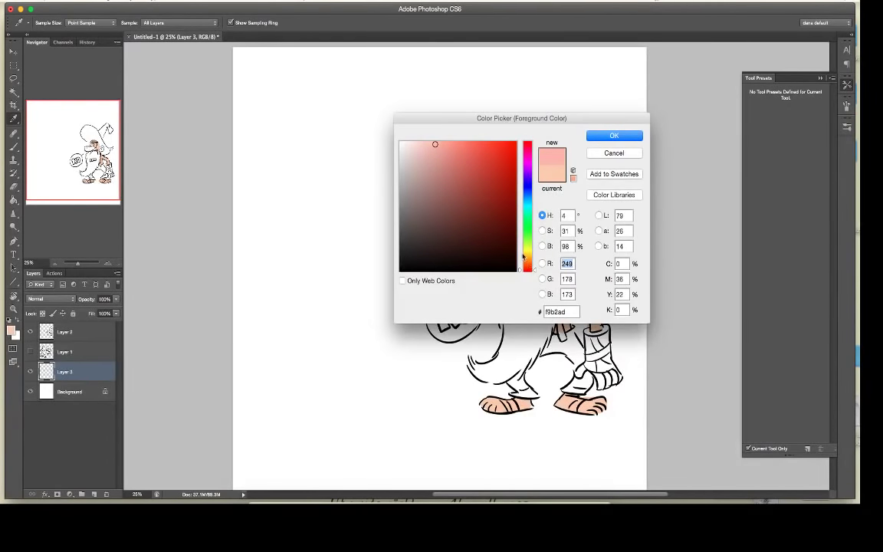
left_click(450, 143)
left_click(616, 135)
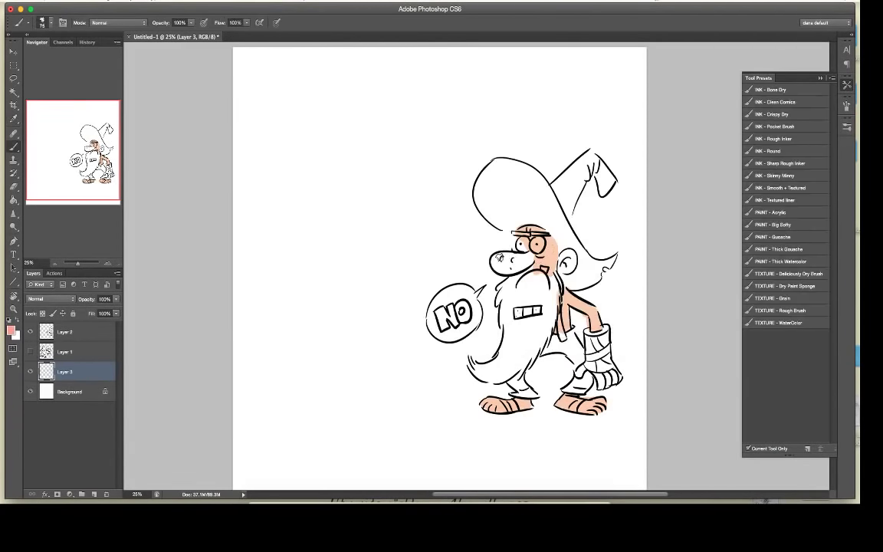
mouse_move(500, 258)
left_mouse_down()
mouse_move(521, 261)
mouse_move(518, 268)
mouse_move(507, 262)
mouse_move(528, 256)
left_mouse_up()
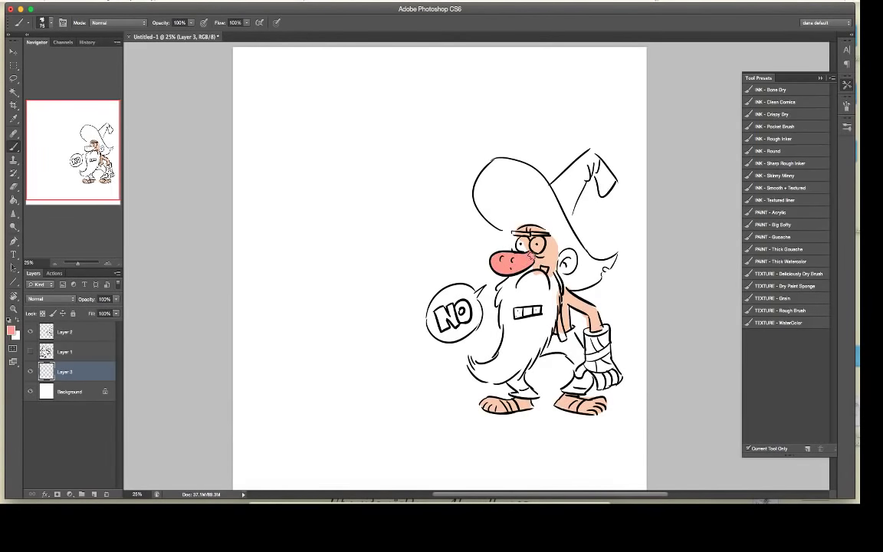
Step: Switch the foreground colour to white (#ffffff) and paint over the skin colour inside both eyes
left_click(12, 330)
left_click(411, 173)
left_click(613, 134)
Step: Choose a warm yellow (#ffe062) and paint the single tooth at the edge of the moustache
left_click(11, 331)
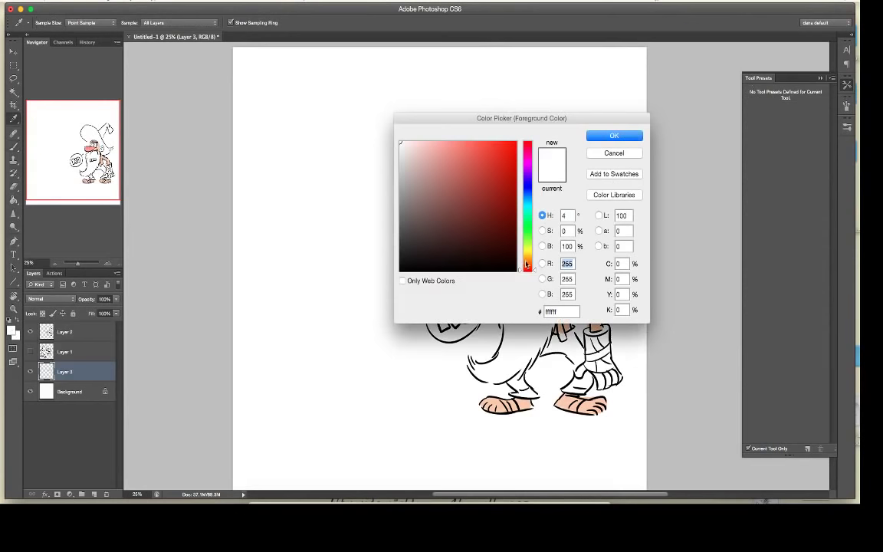
left_click_drag(526, 264, 527, 254)
left_click(472, 142)
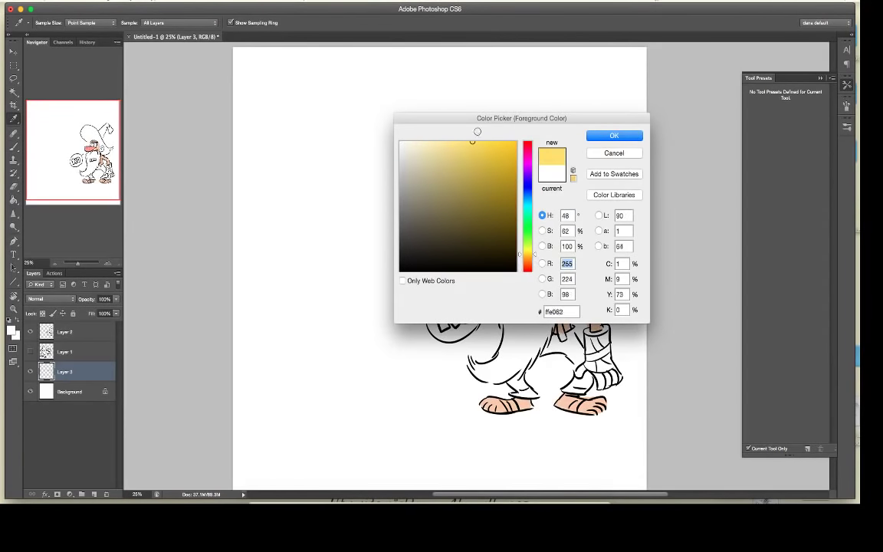
left_click(615, 135)
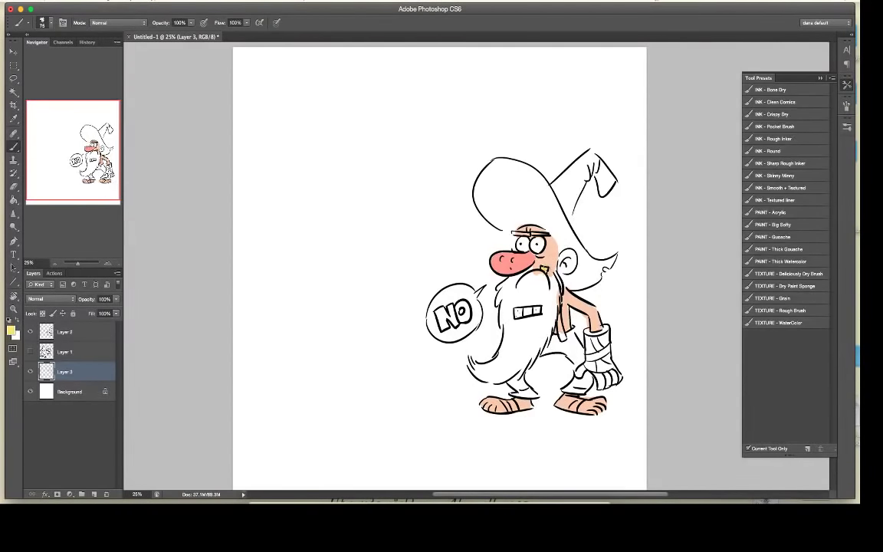
Step: Choose a pale warm grey (#d5d2c7) and fill the moustache and the whole long beard
left_click(11, 330)
left_click(413, 176)
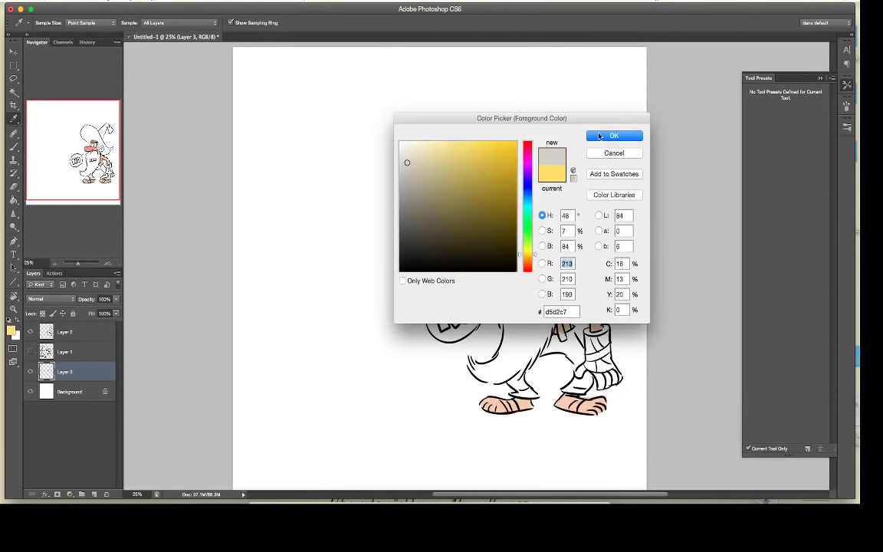
key("Return")
mouse_move(508, 282)
left_mouse_down()
mouse_move(539, 274)
mouse_move(526, 263)
mouse_move(547, 266)
mouse_move(551, 294)
left_mouse_up()
mouse_move(501, 293)
left_mouse_down()
mouse_move(543, 288)
mouse_move(543, 331)
mouse_move(549, 314)
mouse_move(541, 291)
mouse_move(503, 309)
mouse_move(512, 354)
mouse_move(529, 333)
mouse_move(519, 361)
mouse_move(536, 349)
mouse_move(475, 364)
mouse_move(481, 372)
mouse_move(516, 362)
mouse_move(545, 305)
left_mouse_up()
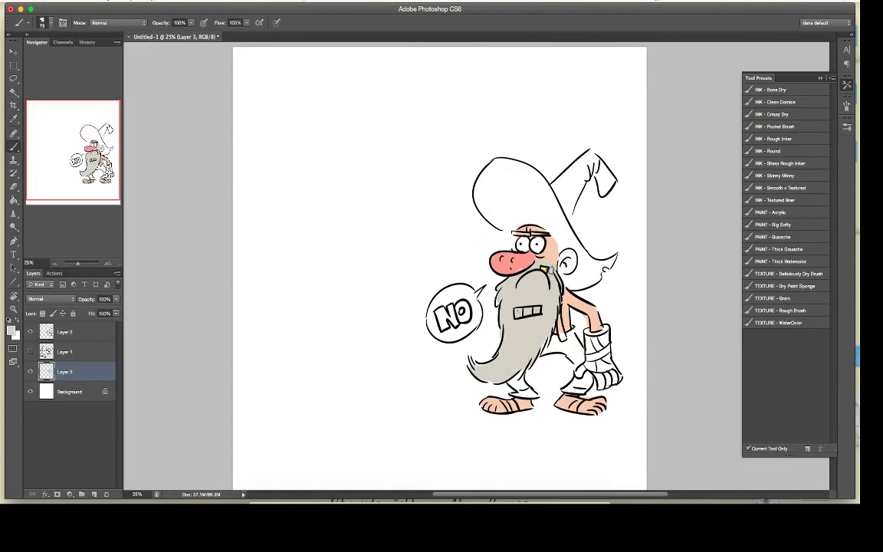
Step: Choose a dark reddish brown and paint the eyebrows and the hat's bent tip with a 40 px brush
left_click(13, 330)
left_click_drag(527, 260, 528, 265)
left_click(434, 194)
left_click(617, 136)
left_click(11, 332)
key("Return")
mouse_move(564, 184)
left_mouse_down()
mouse_move(572, 201)
mouse_move(576, 164)
mouse_move(585, 175)
mouse_move(571, 177)
mouse_move(596, 176)
mouse_move(602, 189)
mouse_move(606, 162)
mouse_move(596, 163)
left_mouse_up()
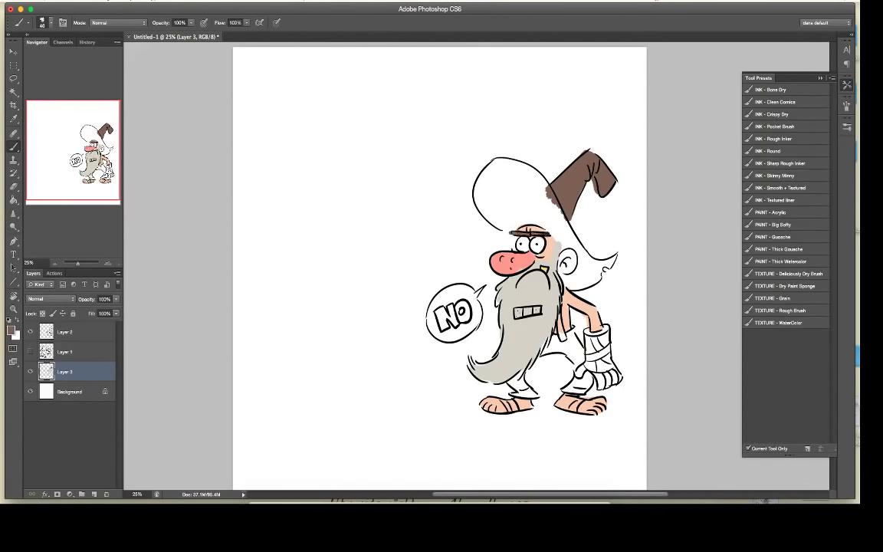
Step: Fill the rest of the hat and the area around the ear in brown, enlarging the brush to 90 px for the broad front
key("bracketright")
key("bracketright")
key("bracketright")
mouse_move(551, 227)
left_mouse_down()
mouse_move(561, 203)
mouse_move(557, 228)
mouse_move(558, 201)
mouse_move(539, 190)
mouse_move(504, 197)
mouse_move(500, 187)
mouse_move(539, 191)
mouse_move(546, 207)
mouse_move(547, 197)
mouse_move(528, 202)
mouse_move(528, 188)
mouse_move(567, 236)
mouse_move(565, 247)
mouse_move(566, 230)
mouse_move(568, 282)
mouse_move(561, 221)
mouse_move(586, 262)
left_mouse_up()
key("bracketleft")
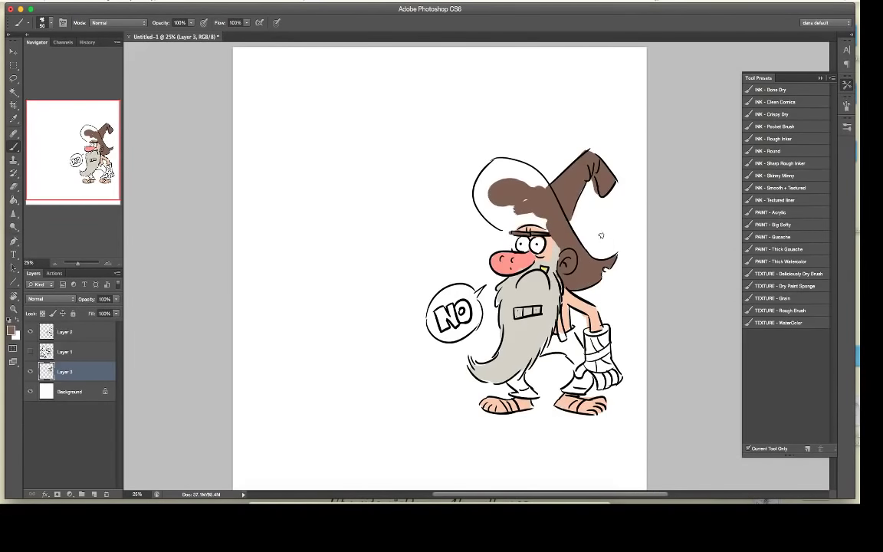
key("bracketright")
key("bracketright")
key("bracketright")
key("bracketright")
mouse_move(509, 217)
left_mouse_down()
mouse_move(550, 225)
mouse_move(529, 227)
mouse_move(554, 225)
mouse_move(499, 196)
mouse_move(501, 218)
mouse_move(511, 219)
mouse_move(504, 226)
mouse_move(515, 225)
mouse_move(503, 208)
mouse_move(489, 208)
mouse_move(505, 180)
mouse_move(503, 208)
mouse_move(497, 180)
mouse_move(484, 203)
mouse_move(508, 177)
mouse_move(522, 199)
mouse_move(532, 179)
mouse_move(539, 183)
mouse_move(511, 163)
mouse_move(517, 167)
mouse_move(483, 179)
mouse_move(498, 218)
left_mouse_up()
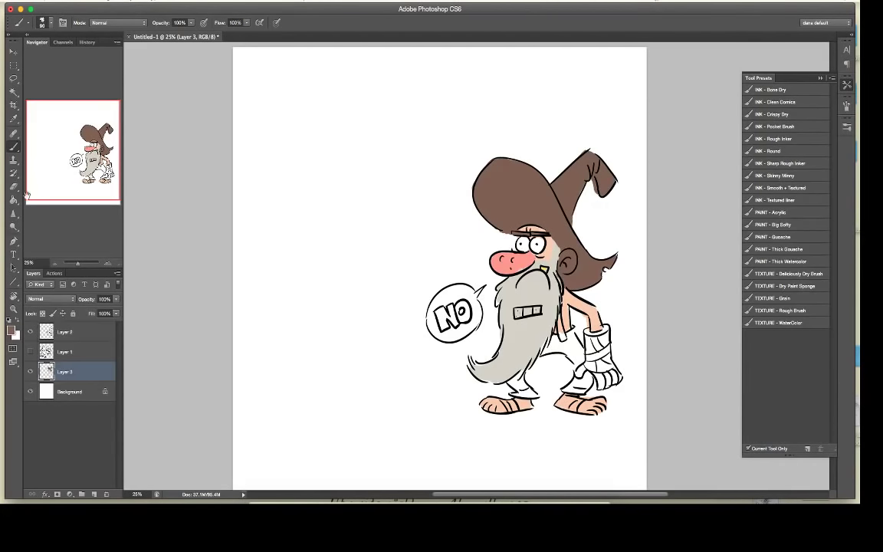
Step: Sample the peach skin tone from the face and repaint the brown-covered ear with it
left_click(13, 120)
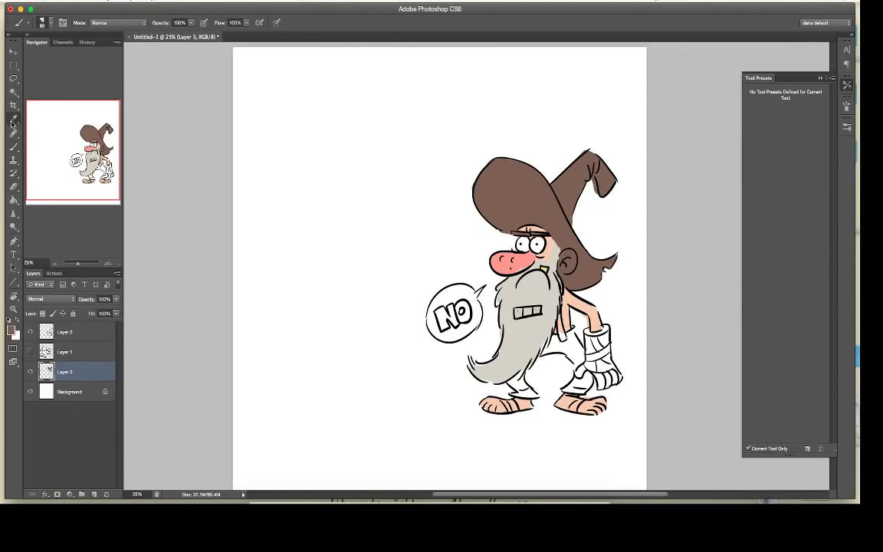
left_click(12, 120)
left_click(549, 244)
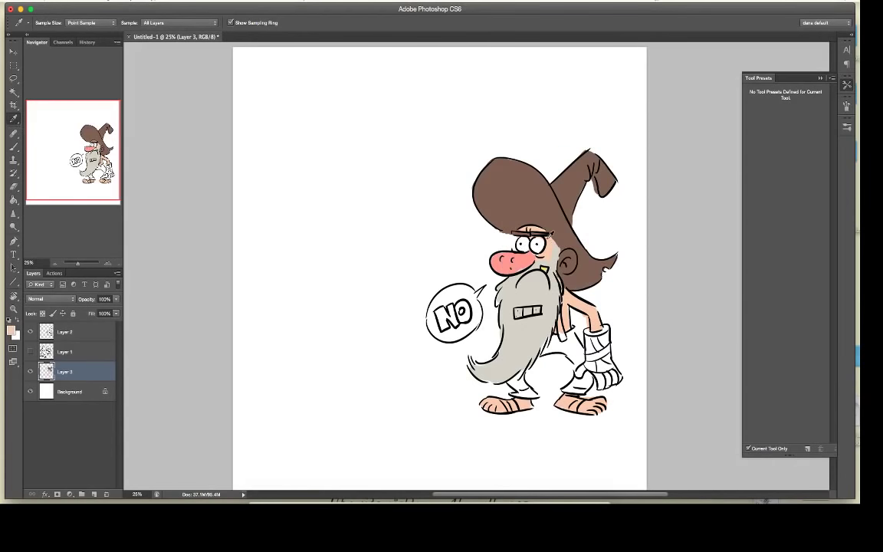
left_click(13, 146)
left_click_drag(571, 253, 573, 265)
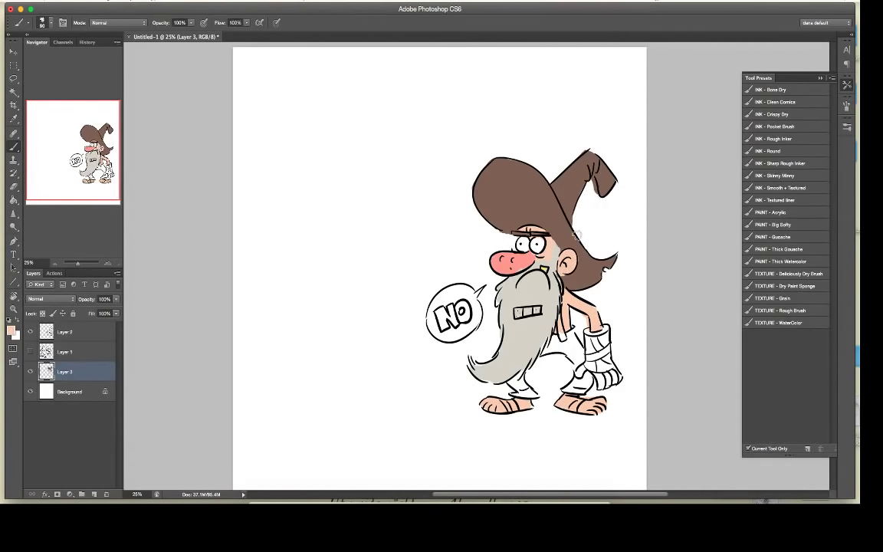
Step: Sample the nose's pink, shift the colour to a pale cream, and paint the small segmented box on the beard
left_click(16, 120)
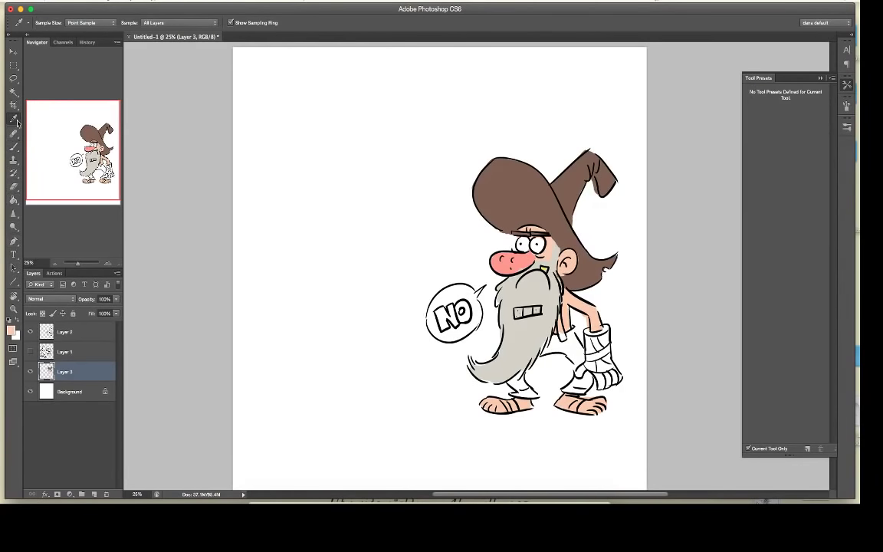
left_click(521, 259)
left_click(15, 147)
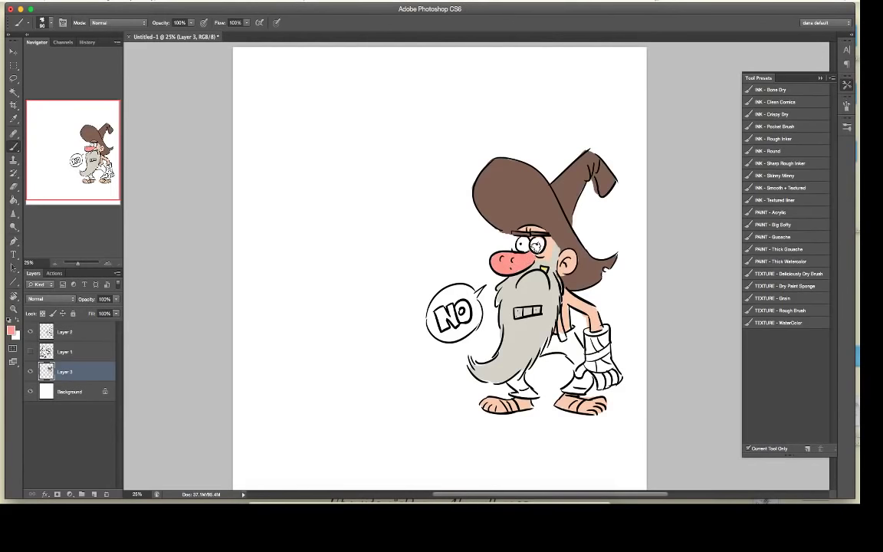
left_click(10, 331)
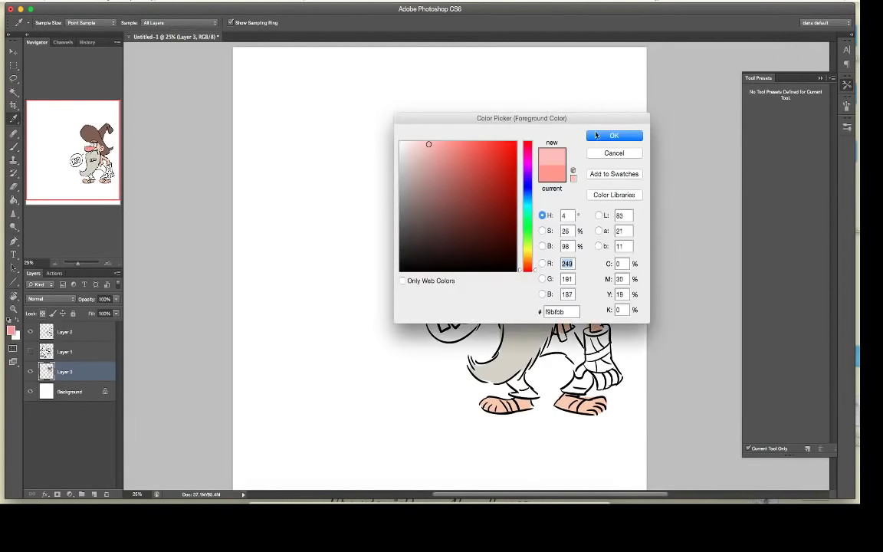
left_click(420, 146)
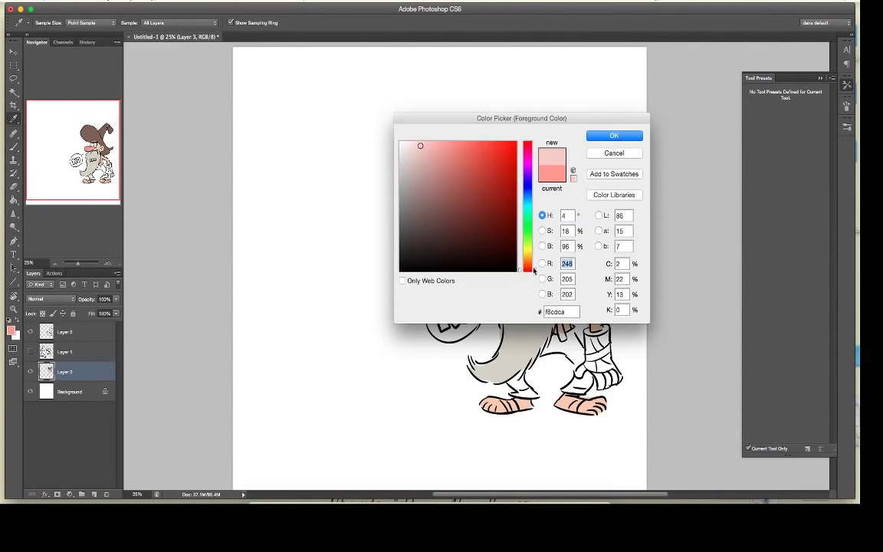
left_click(529, 263)
left_click(614, 135)
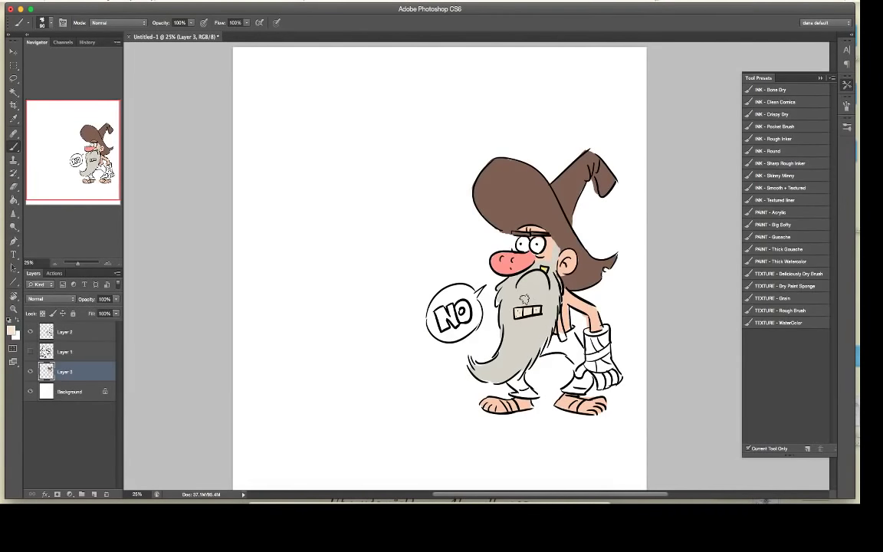
Step: Darken the cream to tan (#d3c1a6) and paint the strap hanging between the beard and the arm
left_click(12, 330)
left_click(424, 164)
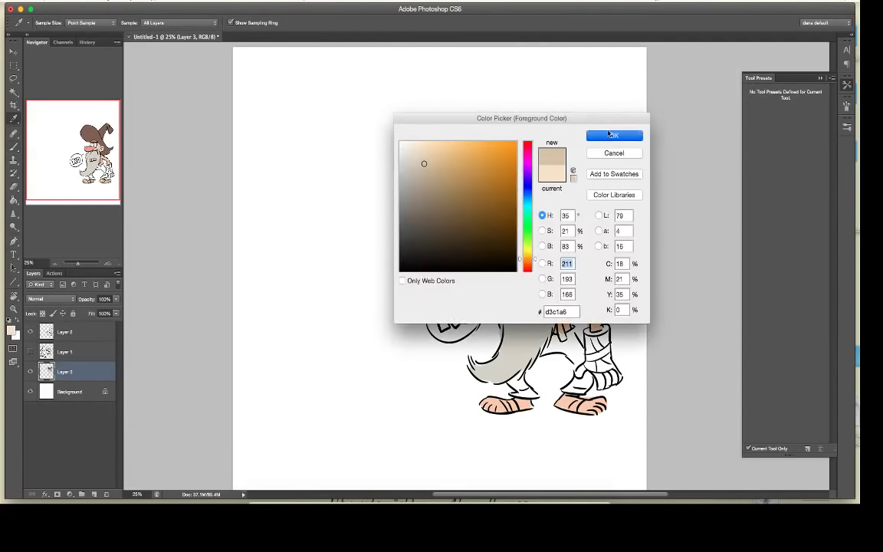
left_click(612, 136)
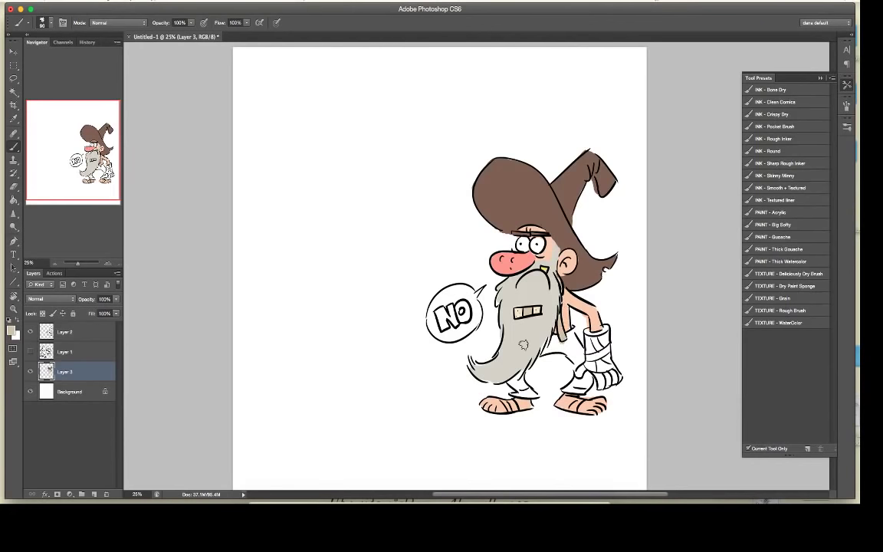
Step: Darken the colour to grey-brown (#a49581) and fill both trouser legs down to the cuffs
left_click(12, 329)
left_click_drag(424, 161, 424, 188)
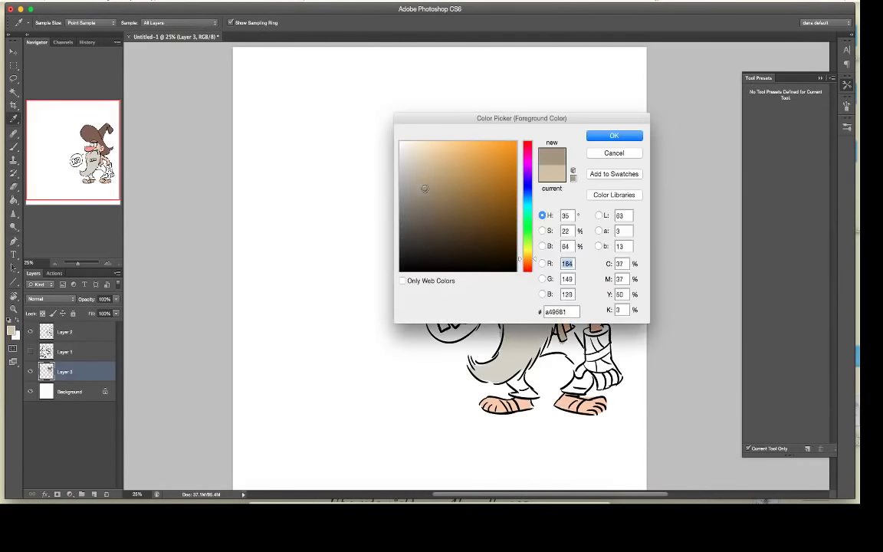
key("Return")
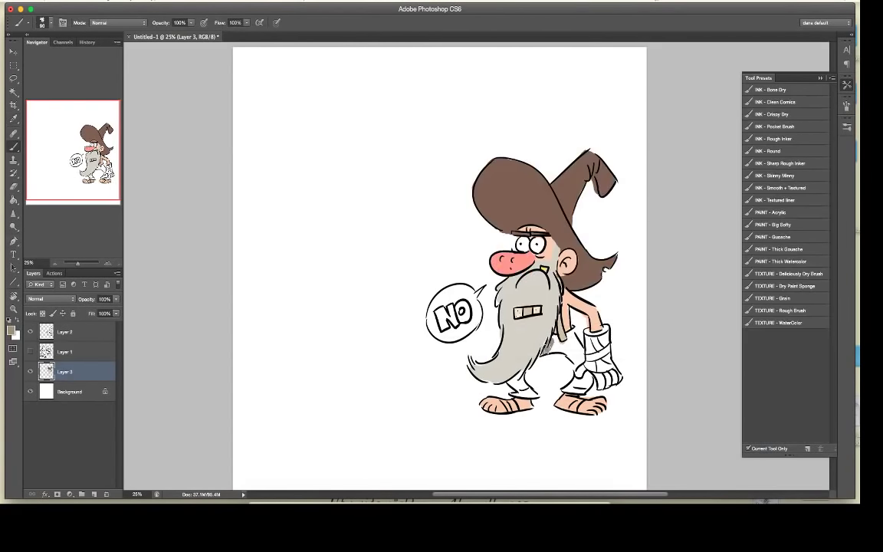
mouse_move(549, 347)
left_mouse_down()
mouse_move(562, 350)
mouse_move(569, 336)
mouse_move(568, 353)
mouse_move(575, 348)
mouse_move(585, 367)
mouse_move(576, 390)
mouse_move(584, 386)
mouse_move(573, 381)
left_mouse_up()
left_click_drag(512, 378, 531, 394)
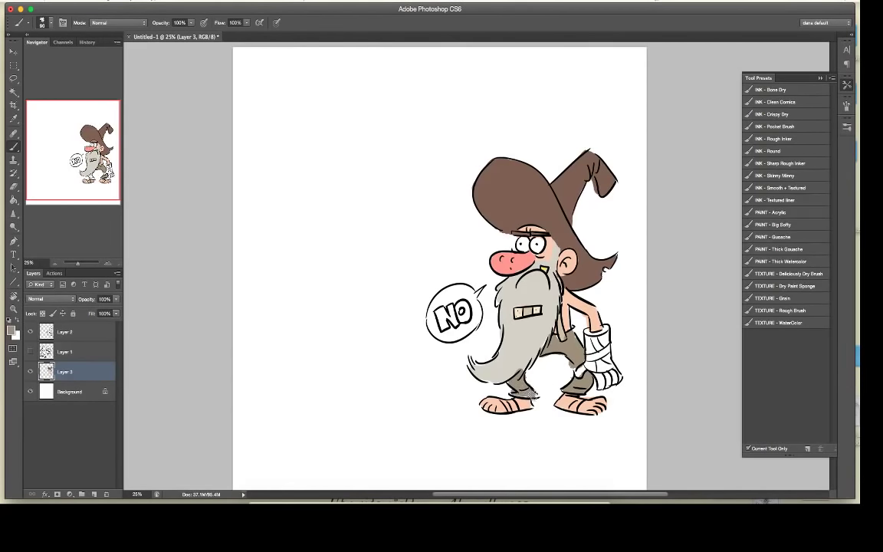
Step: Choose a neutral grey (#adadad) and paint the upper opening of the forearm wrap with the brush
left_click(11, 332)
left_click_drag(424, 191, 398, 182)
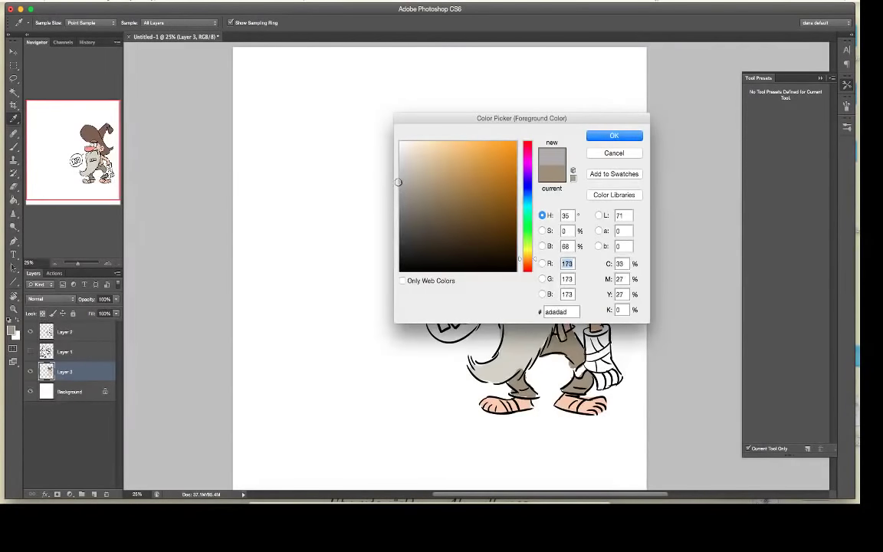
left_click(614, 135)
key("b")
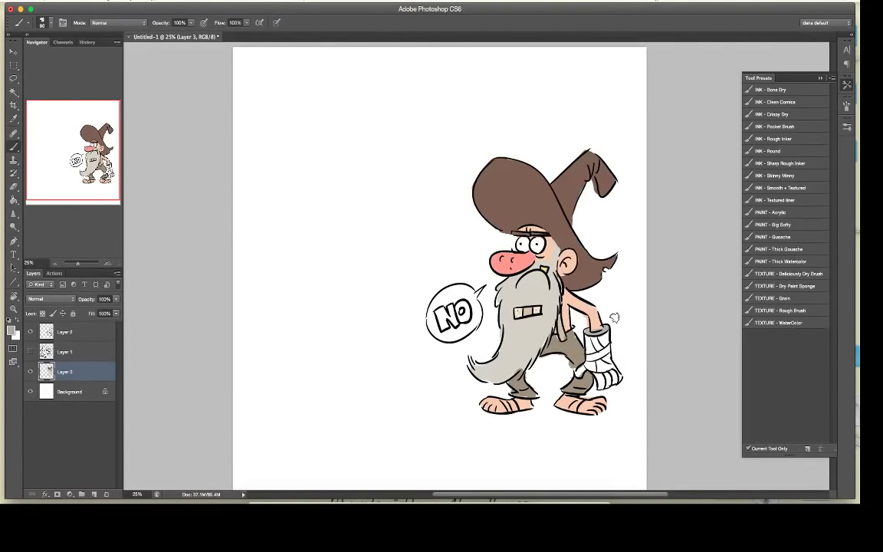
Step: Sample the skin tone from the face and paint the fingers and hand below the forearm wrap
left_click(13, 118)
left_click(573, 261)
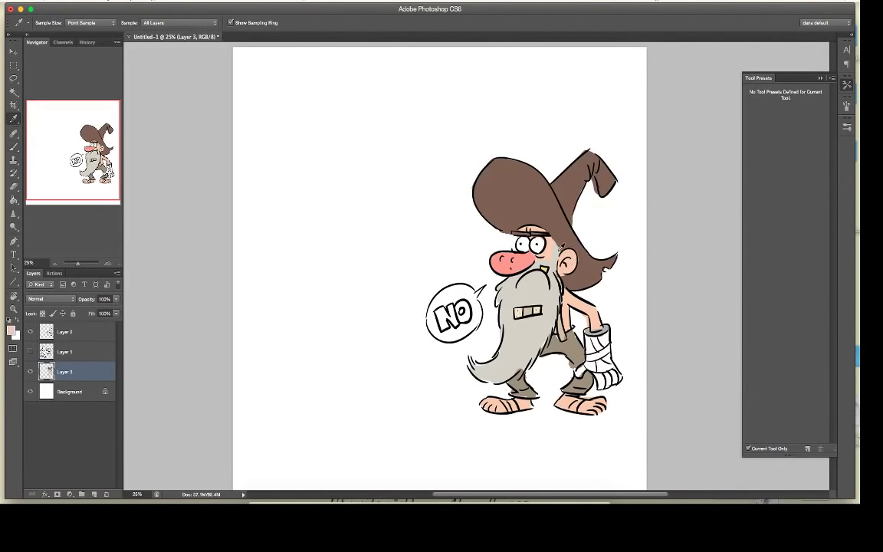
left_click(14, 146)
mouse_move(578, 372)
left_mouse_down()
mouse_move(619, 384)
mouse_move(615, 377)
left_mouse_up()
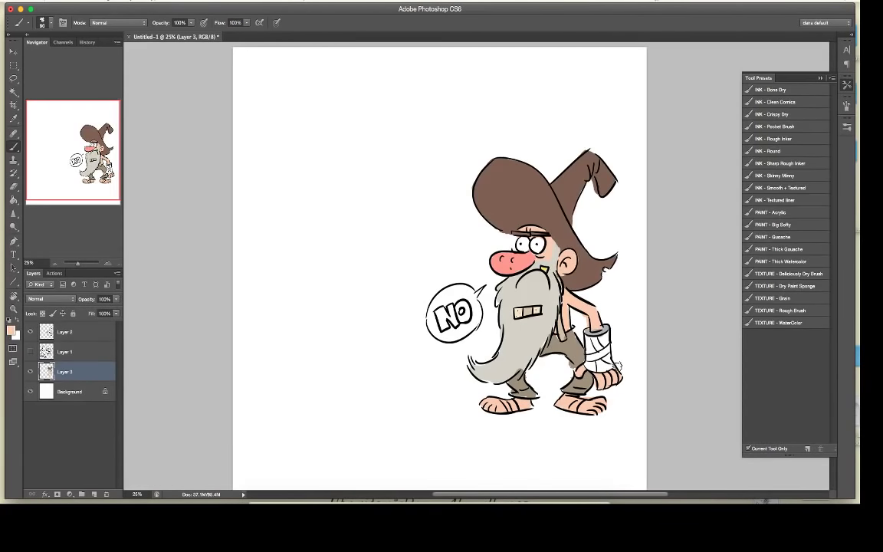
Step: Shift the colour to a saturated coral red and paint the "NO" letters inside the speech bubble
left_click(11, 330)
left_click(529, 266)
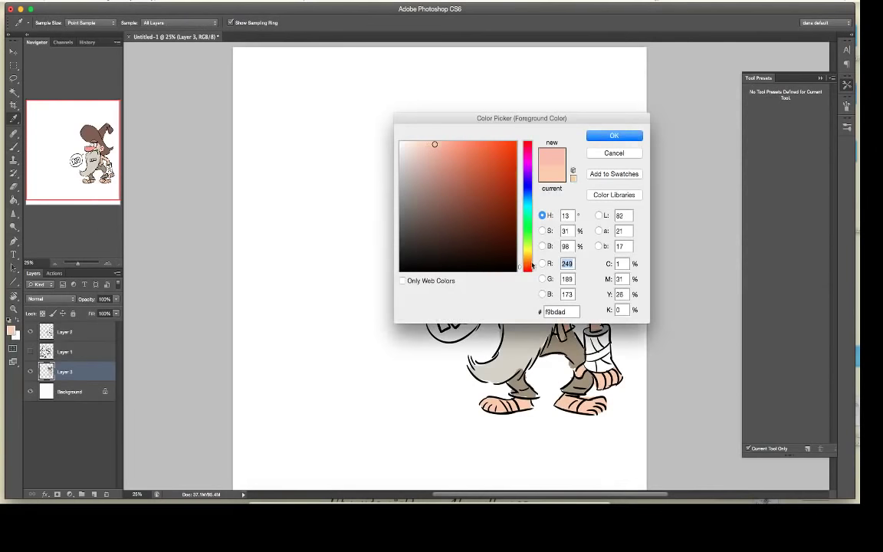
left_click_drag(463, 149, 467, 141)
left_click(618, 136)
mouse_move(454, 300)
left_mouse_down()
mouse_move(438, 311)
mouse_move(443, 319)
mouse_move(465, 313)
left_mouse_up()
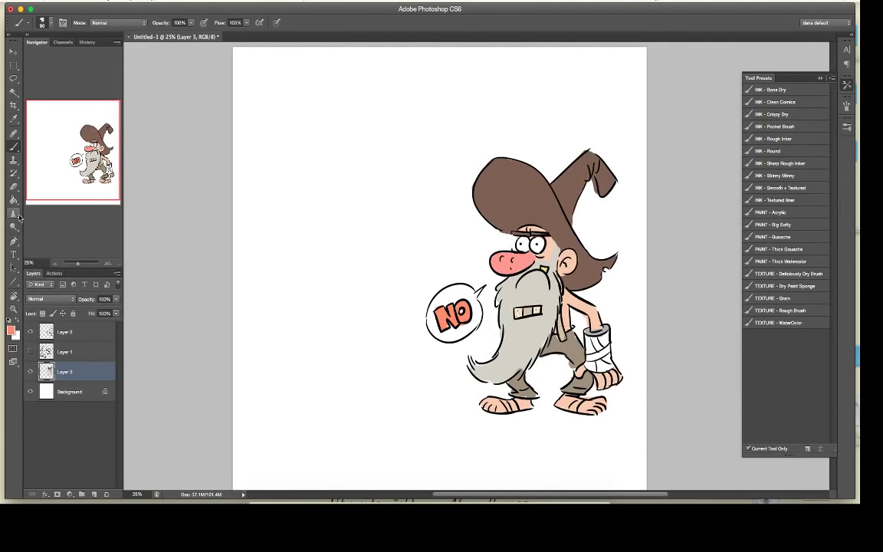
Step: Pick a yellow, lighten it to pale cream, and paint the beard's segmented box and the forearm wrap's bandage strips
left_click(14, 120)
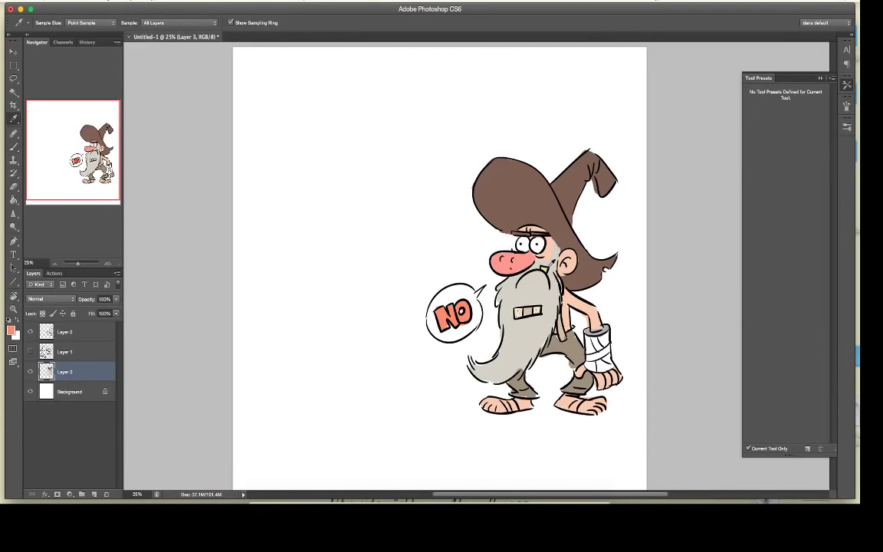
left_click(494, 240)
left_click(14, 148)
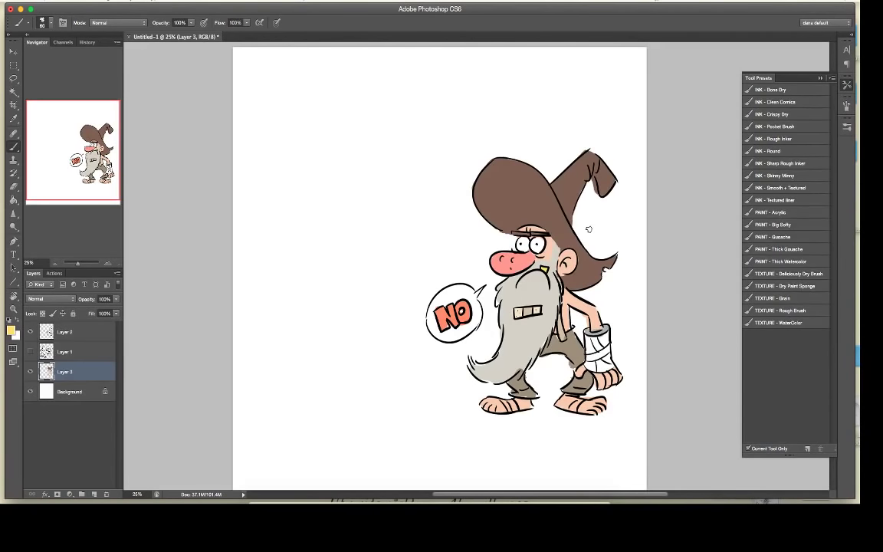
left_click(11, 332)
left_click_drag(448, 148, 421, 151)
left_click(615, 136)
key("b")
left_click_drag(530, 309, 531, 307)
Step: Set the foreground colour to a dark grey (#303030) for inking
left_click(11, 332)
left_click(401, 247)
left_click(596, 136)
Step: Select Layer 2 through Layer 3 together and move the whole bearded figure down and to the left
left_click(71, 330)
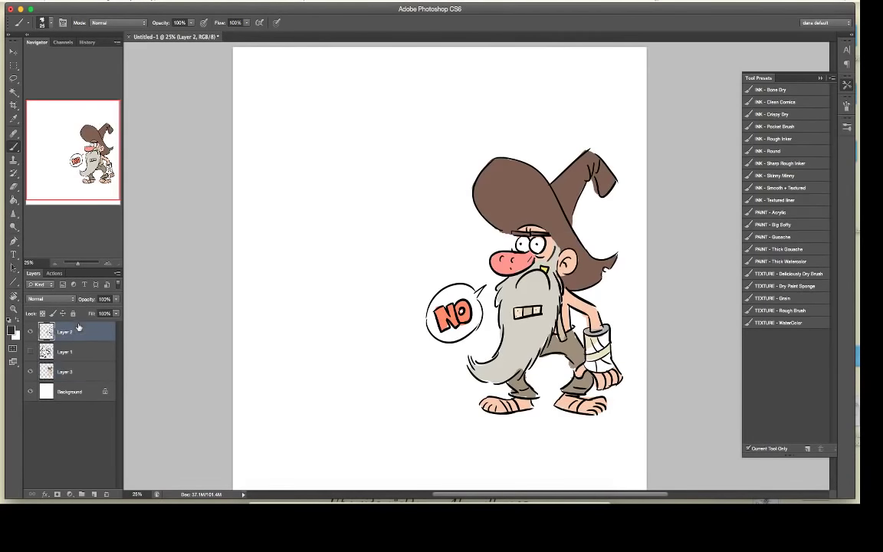
left_click(80, 371, "shift")
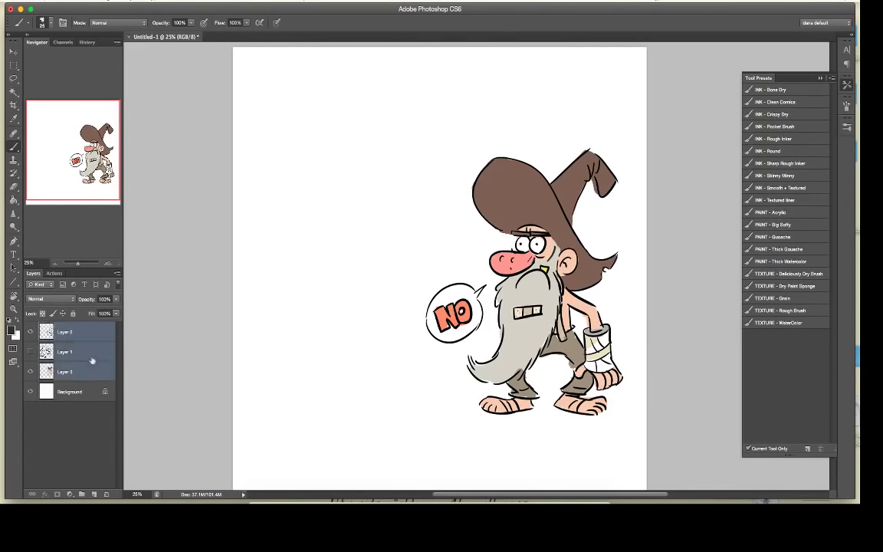
key("v")
mouse_move(569, 315)
left_mouse_down()
mouse_move(521, 315)
mouse_move(535, 337)
left_mouse_up()
Step: Make Layer 2 the only active layer, try a brush stroke beside the hat, and undo it
key("l")
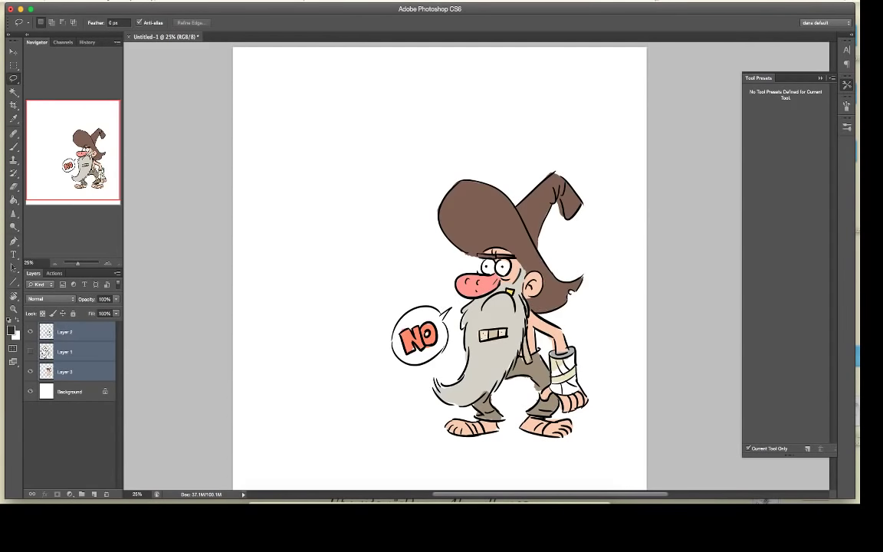
key("super+Tab")
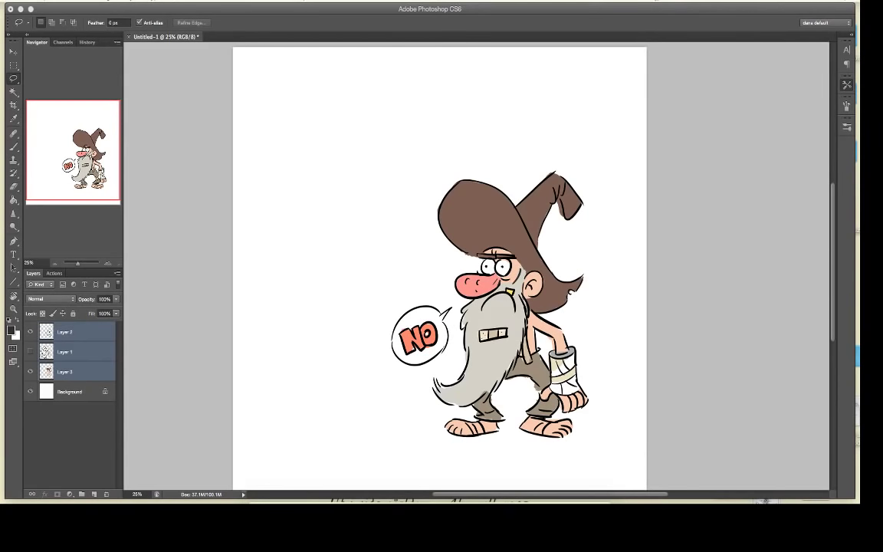
left_click(80, 360)
left_click(69, 332)
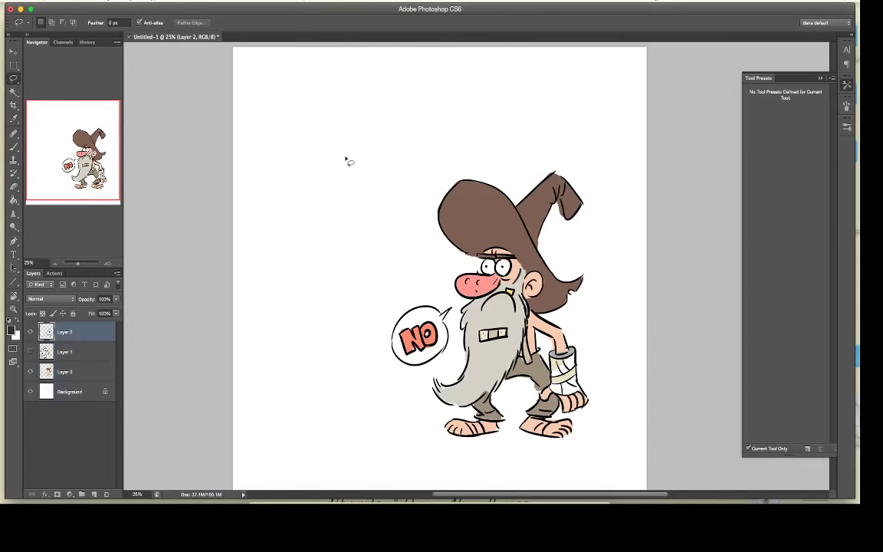
key("b")
left_click_drag(400, 187, 413, 226)
key("super+z")
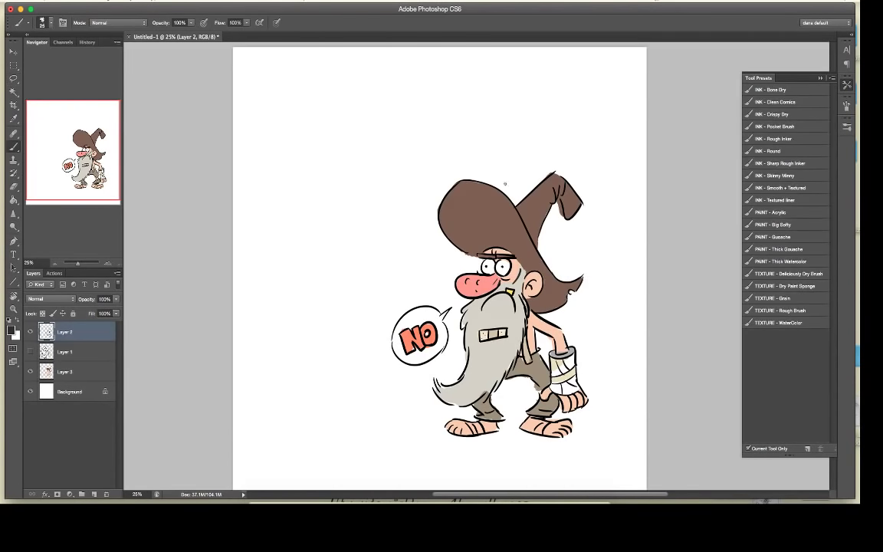
Step: Set the brush size to 38 px and ink a new creature's curved head side and two large eyes above the figure
right_click(375, 135)
left_click_drag(401, 157, 405, 158)
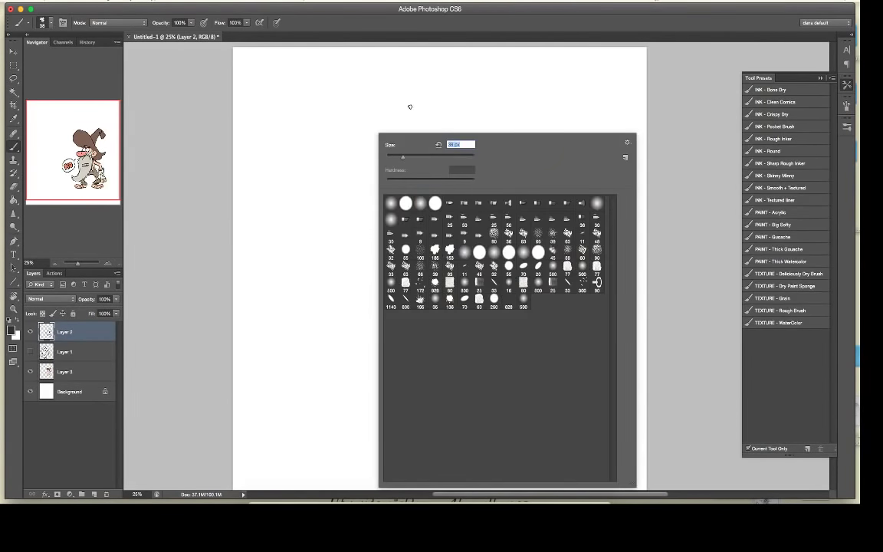
left_click_drag(410, 106, 431, 119)
key("ctrl+z")
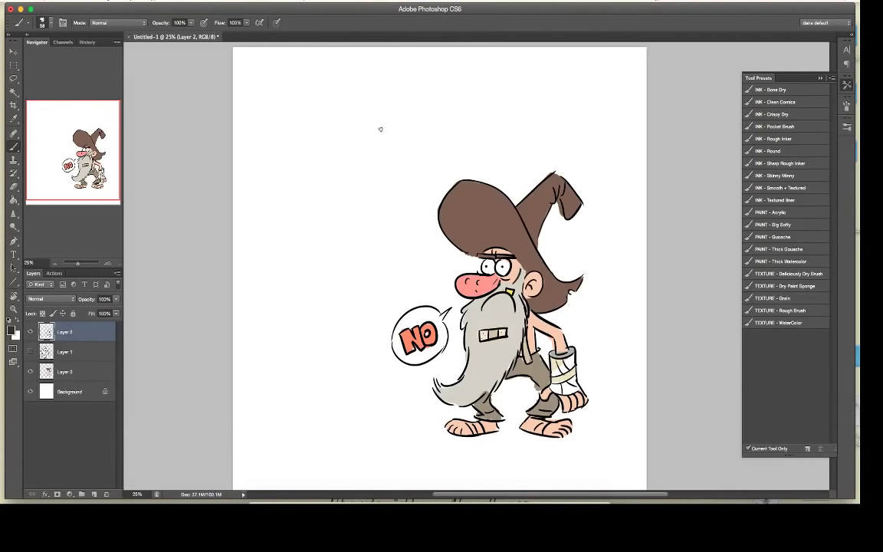
mouse_move(372, 116)
left_mouse_down()
mouse_move(350, 159)
mouse_move(421, 150)
left_mouse_up()
mouse_move(370, 168)
left_mouse_down()
mouse_move(354, 162)
mouse_move(365, 163)
left_mouse_up()
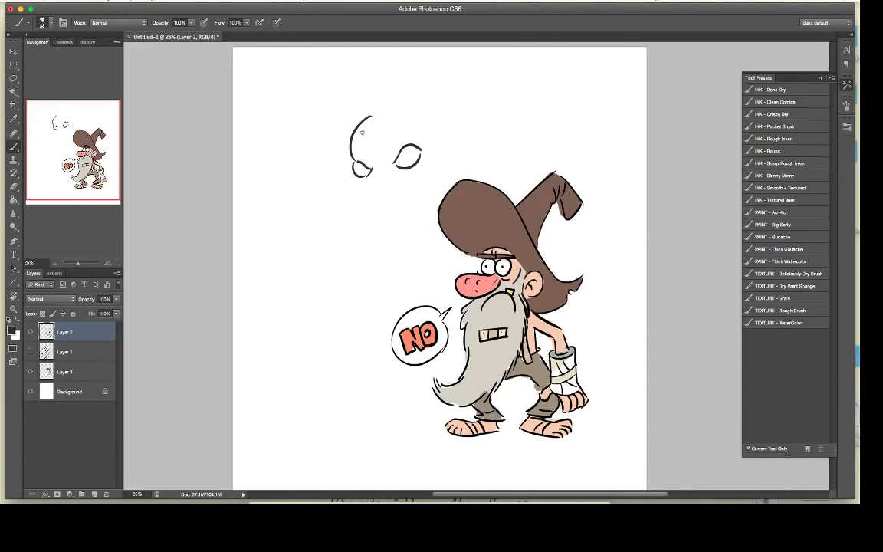
Step: Add two small round eyes on the creature's forehead, a cheek line, and the first curved fang below
mouse_move(382, 131)
left_mouse_down()
mouse_move(389, 138)
mouse_move(365, 135)
mouse_move(372, 141)
left_mouse_up()
mouse_move(396, 170)
left_mouse_down()
mouse_move(406, 172)
mouse_move(379, 202)
mouse_move(399, 197)
mouse_move(372, 208)
mouse_move(389, 203)
mouse_move(384, 212)
mouse_move(393, 214)
mouse_move(376, 212)
left_mouse_up()
key("e")
key("b")
key("e")
key("b")
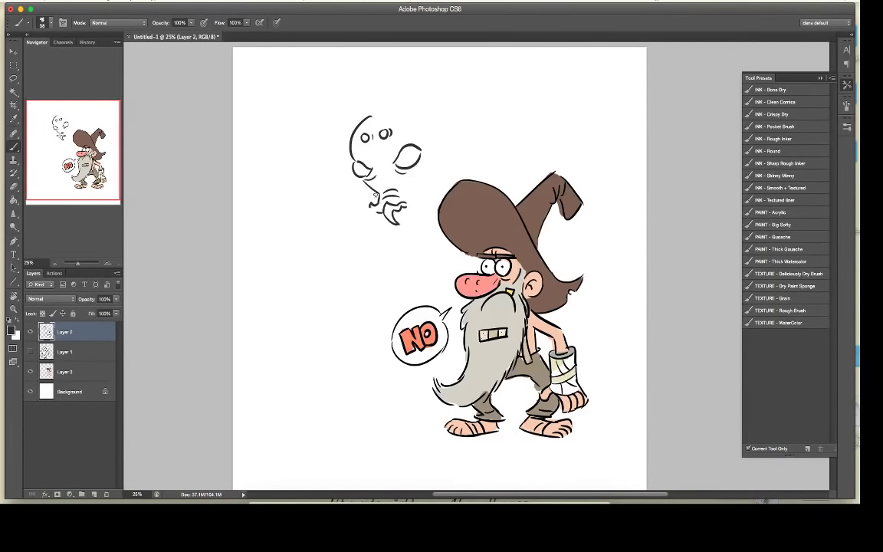
Step: Draw the second fang and fill the creature's mouth with layered, curled mandible shapes
mouse_move(371, 207)
left_mouse_down()
mouse_move(361, 216)
mouse_move(380, 230)
left_mouse_up()
key("e")
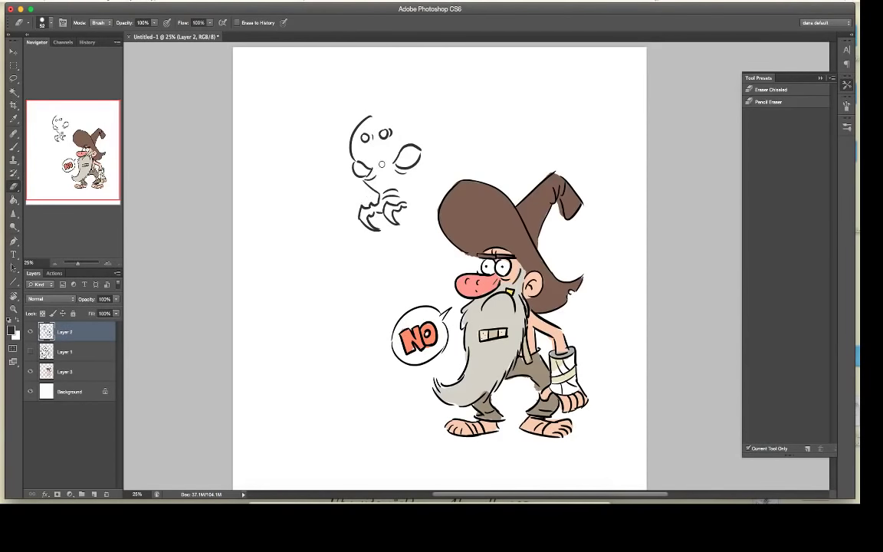
key("b")
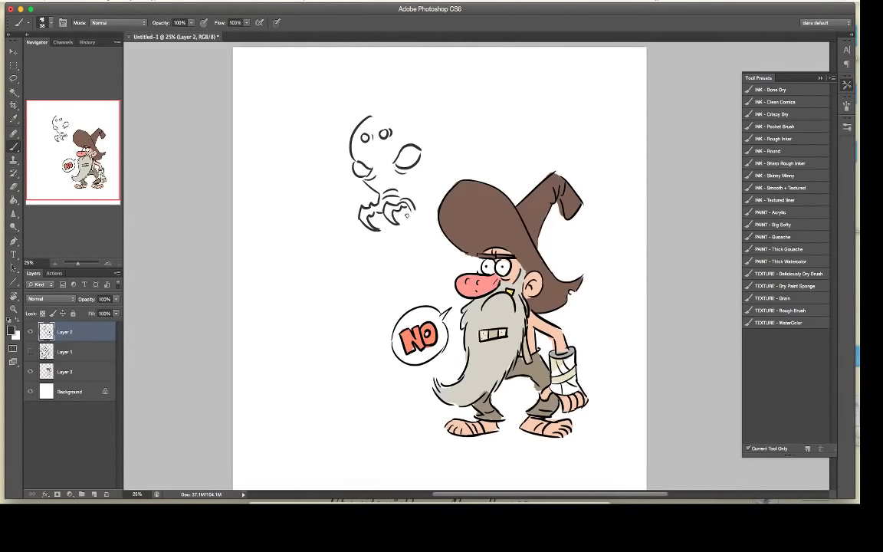
mouse_move(409, 223)
left_mouse_down()
mouse_move(396, 223)
mouse_move(413, 233)
mouse_move(372, 219)
mouse_move(391, 240)
mouse_move(378, 217)
mouse_move(399, 210)
mouse_move(419, 226)
left_mouse_up()
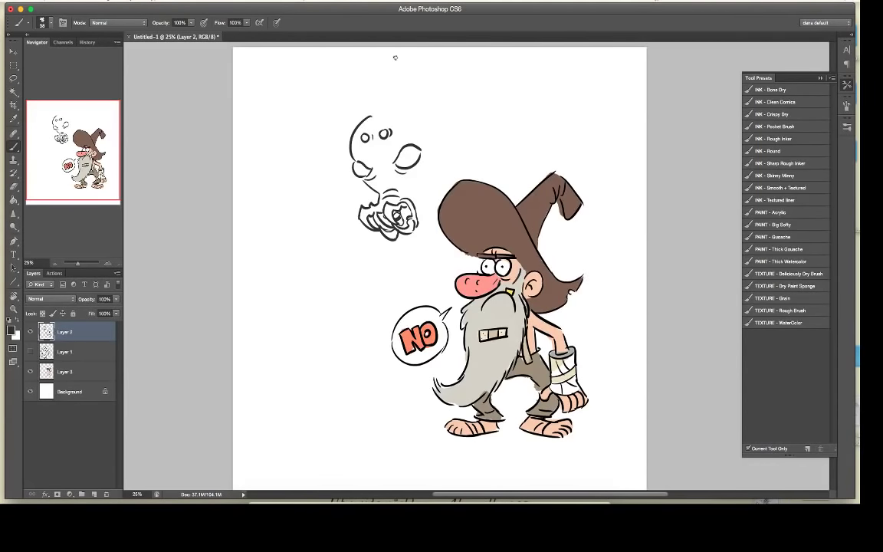
Step: Add crease lines around the creature's near eye and draw the domed skull outline down to the cheek
left_click_drag(424, 154, 418, 169)
left_click_drag(408, 143, 422, 143)
key("e")
key("b")
mouse_move(367, 116)
left_mouse_down()
mouse_move(440, 143)
mouse_move(437, 173)
left_mouse_up()
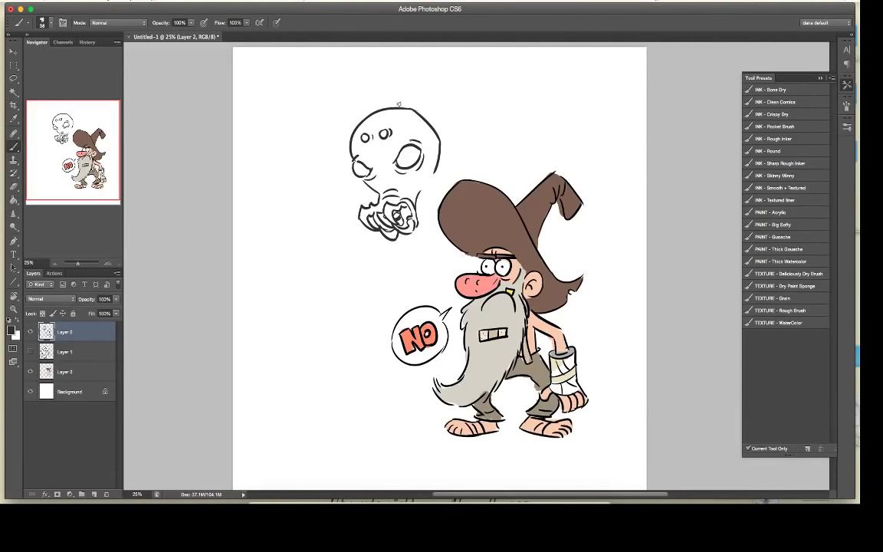
Step: Draw the back's arc rising behind the creature's head, and erase and redraw its two large eyes as fuller circles
left_click_drag(373, 108, 453, 67)
key("e")
mouse_move(405, 173)
left_mouse_down()
mouse_move(394, 165)
mouse_move(409, 147)
left_mouse_up()
key("b")
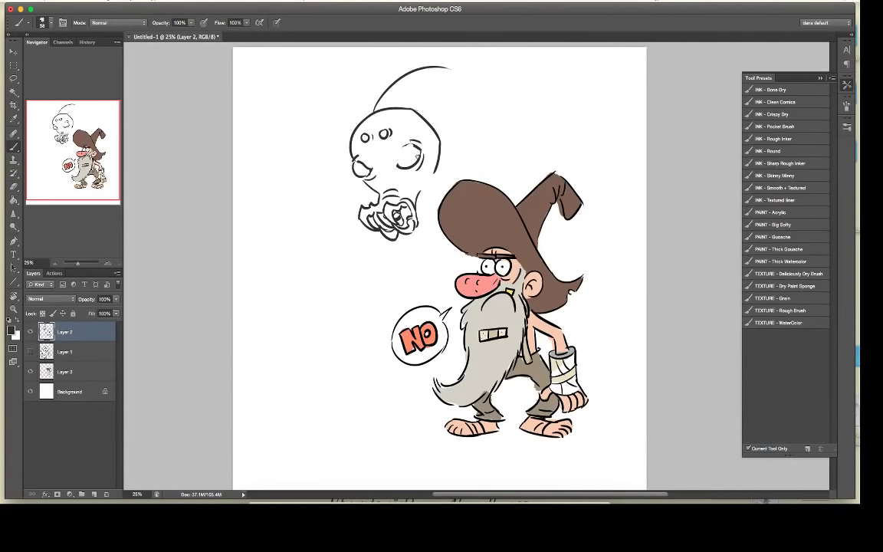
key("e")
key("b")
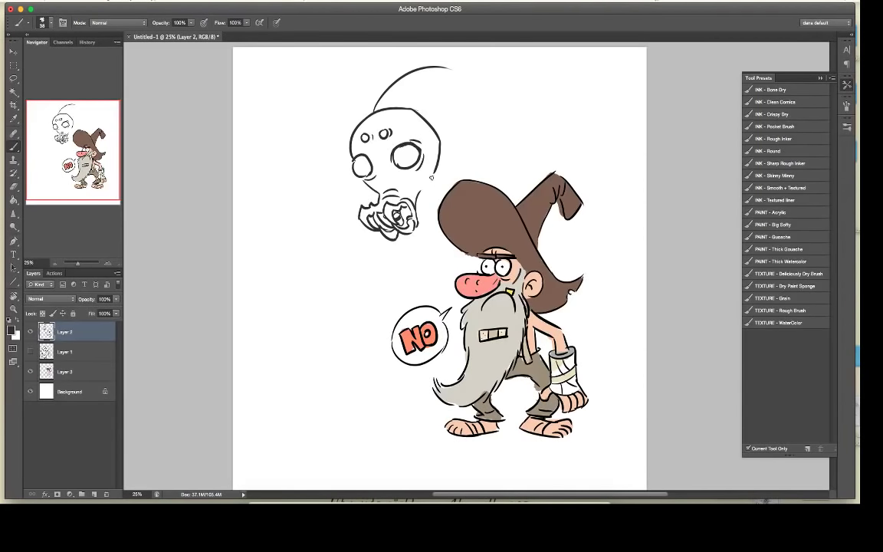
Step: Join the creature's cheek to its mouth, extend the back arc downward, and start the round abdomen overlapping it
left_click_drag(431, 178, 417, 201)
left_click_drag(401, 66, 514, 114)
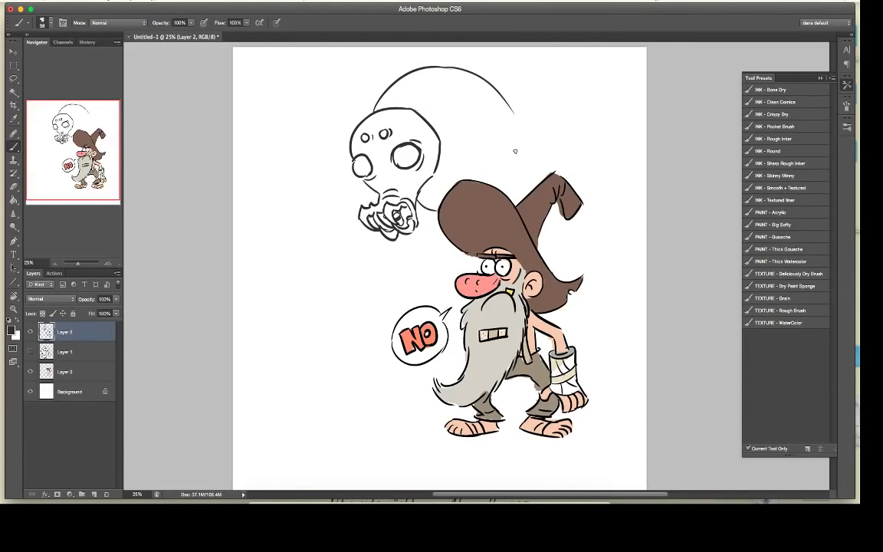
key("super+z")
key("e")
key("b")
mouse_move(449, 69)
left_mouse_down()
mouse_move(439, 67)
mouse_move(517, 111)
mouse_move(520, 147)
left_mouse_up()
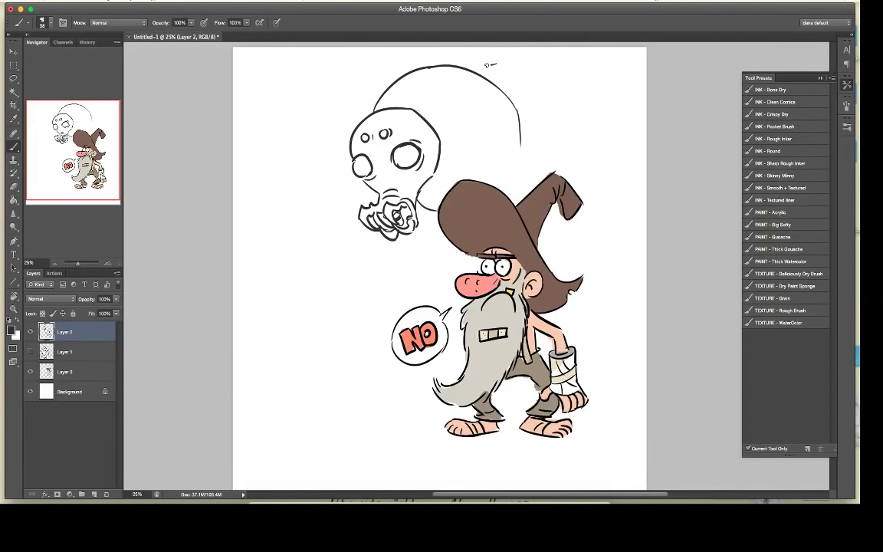
left_click_drag(497, 66, 513, 154)
Step: Enlarge the canvas around the artwork with the Crop tool, adding most of the room at the sides
key("z")
left_click_drag(549, 248, 510, 248)
key("c")
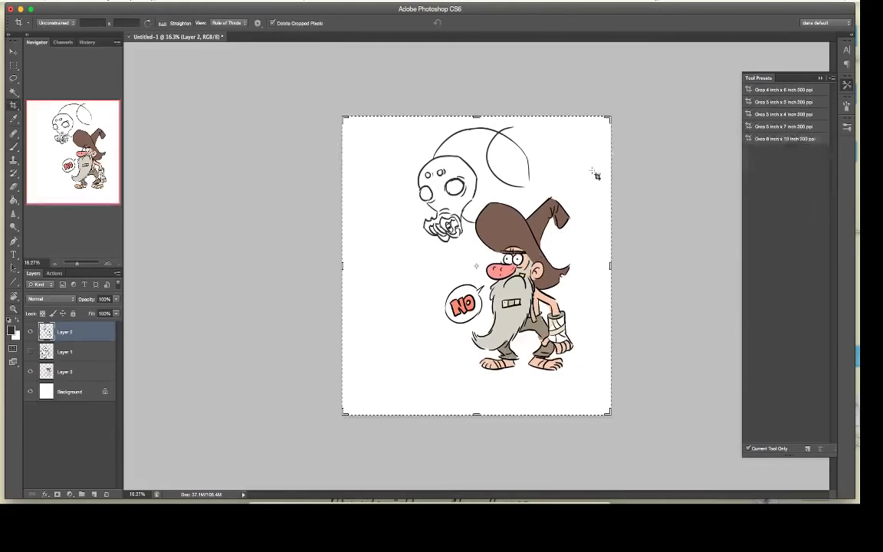
left_click_drag(611, 117, 630, 111)
left_click_drag(332, 414, 318, 409)
Step: Ink the top and far side of the creature's round abdomen, cleaning up the contour with the eraser
key("z")
left_click_drag(560, 187, 578, 151)
key("b")
mouse_move(452, 94)
left_mouse_down()
mouse_move(507, 97)
mouse_move(551, 137)
left_mouse_up()
key("e")
mouse_move(515, 96)
left_mouse_down()
mouse_move(553, 135)
mouse_move(502, 95)
mouse_move(550, 134)
mouse_move(567, 180)
left_mouse_up()
key("b")
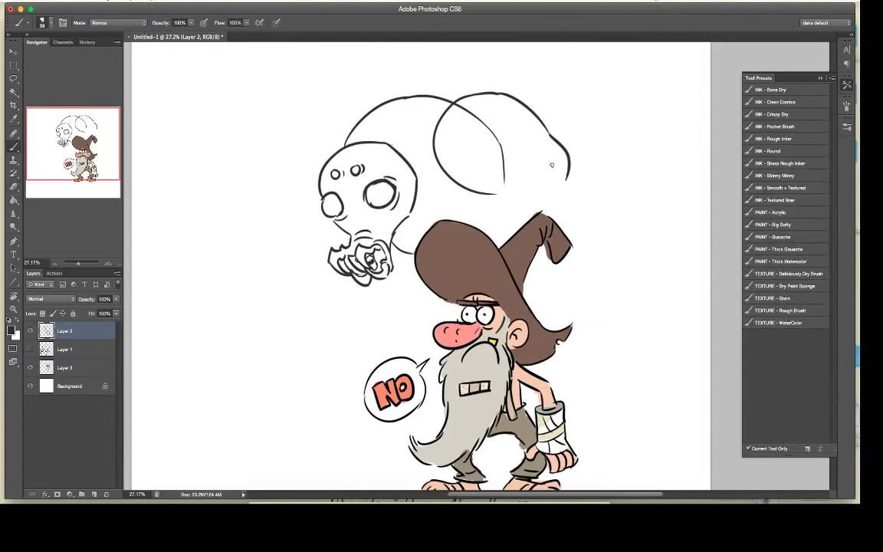
Step: Erase the part of the back arc that runs through the creature's abdomen
key("e")
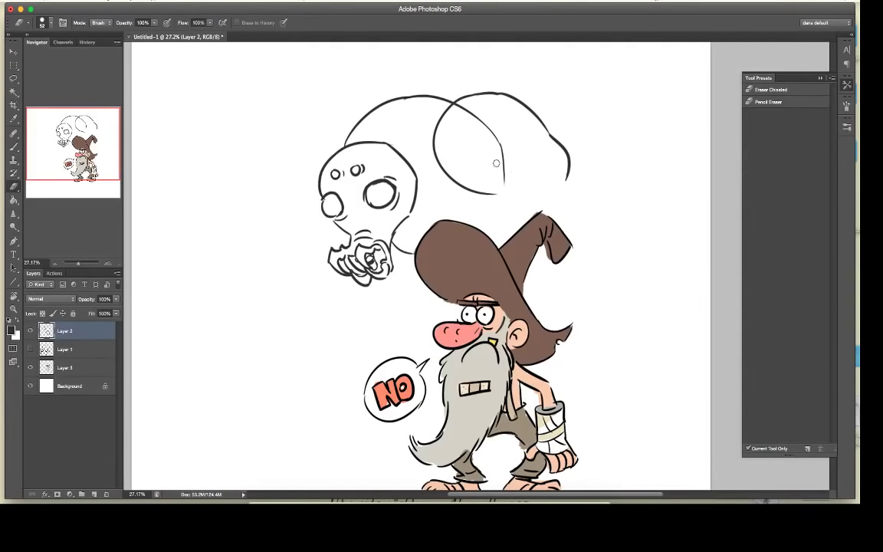
left_click_drag(456, 104, 471, 115)
left_click_drag(488, 127, 504, 182)
key("b")
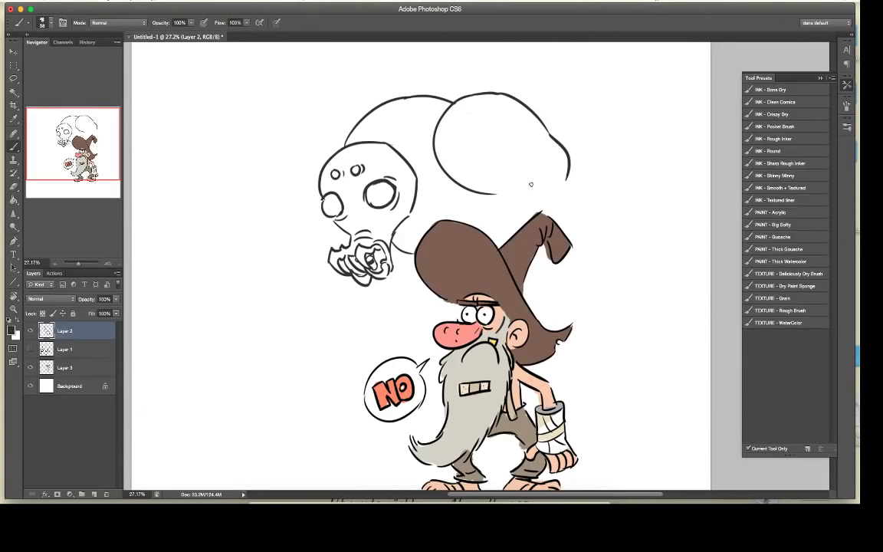
Step: Draw a bent, jointed limb from the rear of the abdomen, ending in a rounded foot beside the hat
mouse_move(527, 180)
left_mouse_down()
mouse_move(532, 201)
mouse_move(553, 213)
left_mouse_up()
left_click_drag(555, 178, 614, 245)
left_click_drag(561, 212, 602, 239)
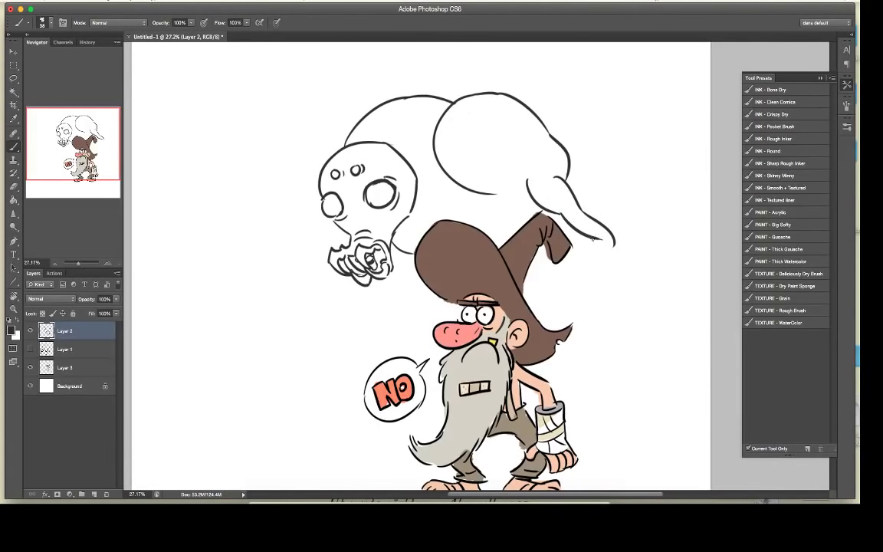
mouse_move(613, 244)
left_mouse_down()
mouse_move(633, 262)
mouse_move(594, 279)
mouse_move(606, 301)
mouse_move(575, 318)
left_mouse_up()
key("e")
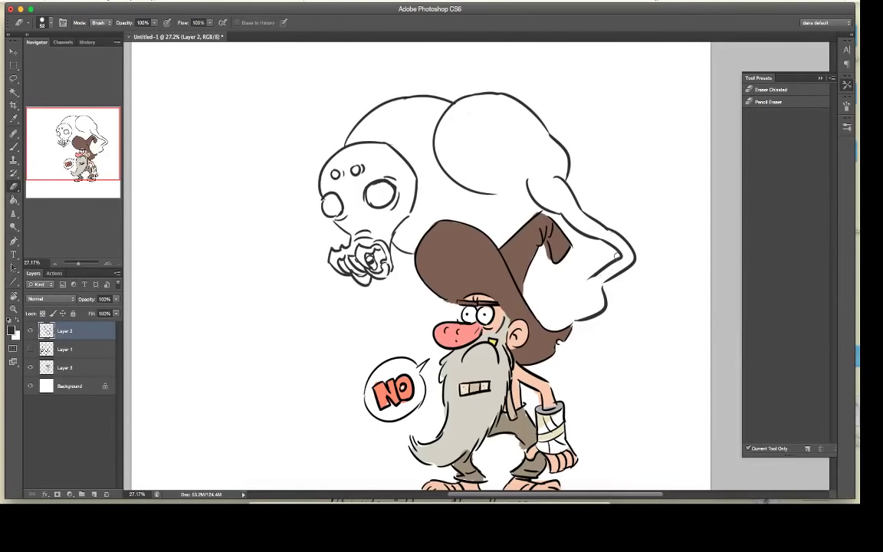
key("b")
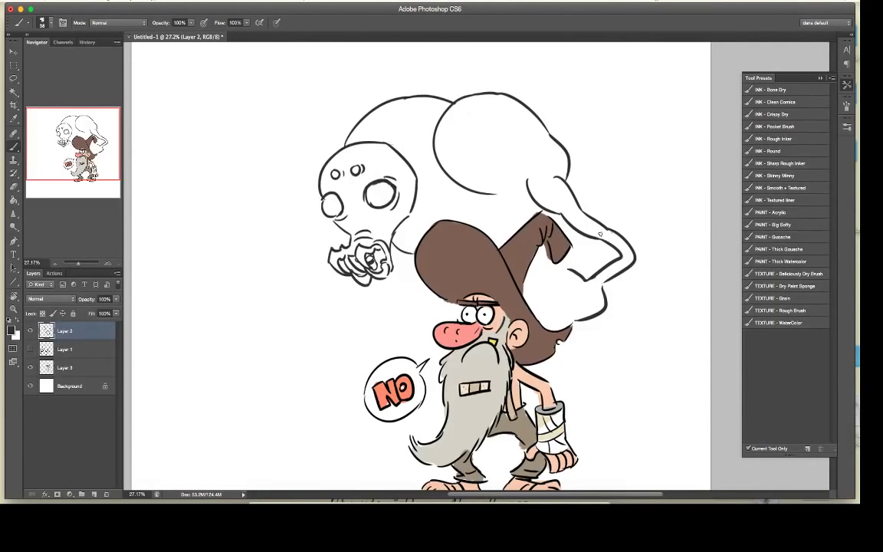
Step: Hide the flat colours on Layer 3 and ink the foot's upper contour up to the hat
left_click(30, 331)
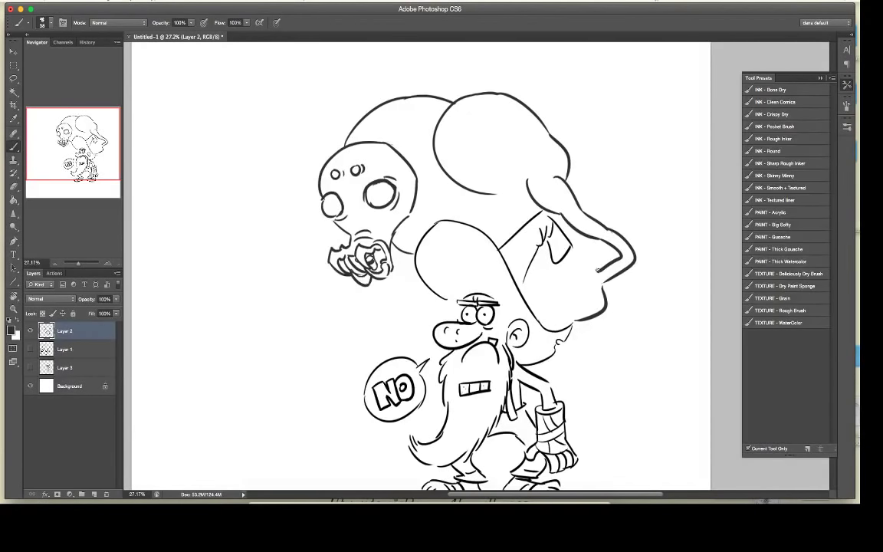
mouse_move(599, 271)
left_mouse_down()
mouse_move(535, 261)
mouse_move(515, 293)
left_mouse_up()
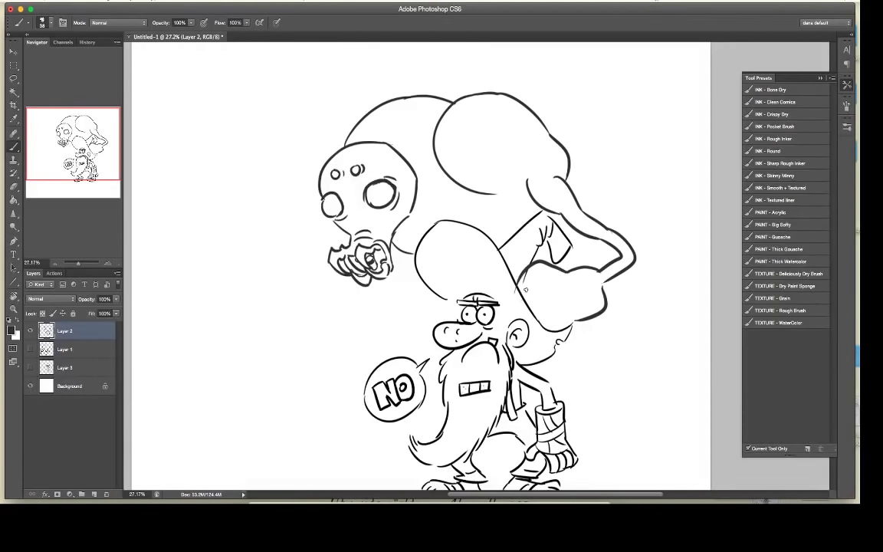
Step: Set the foreground colour to black and ink the foot's near edge down over the bearded figure's ear
key("i")
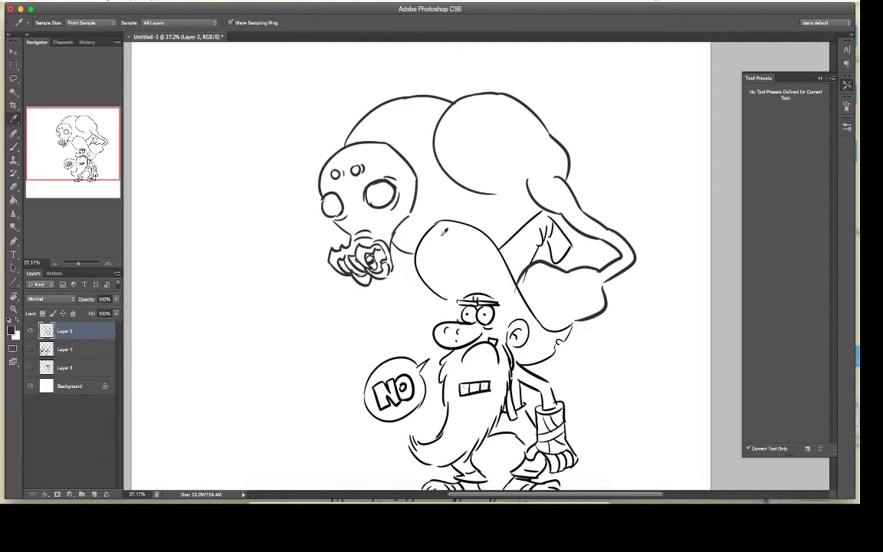
left_click(12, 330)
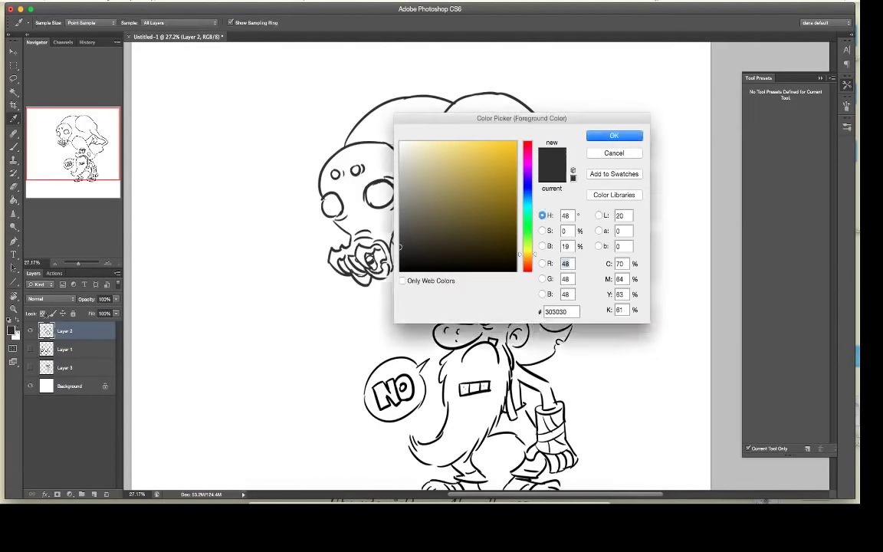
left_click(614, 137)
key("b")
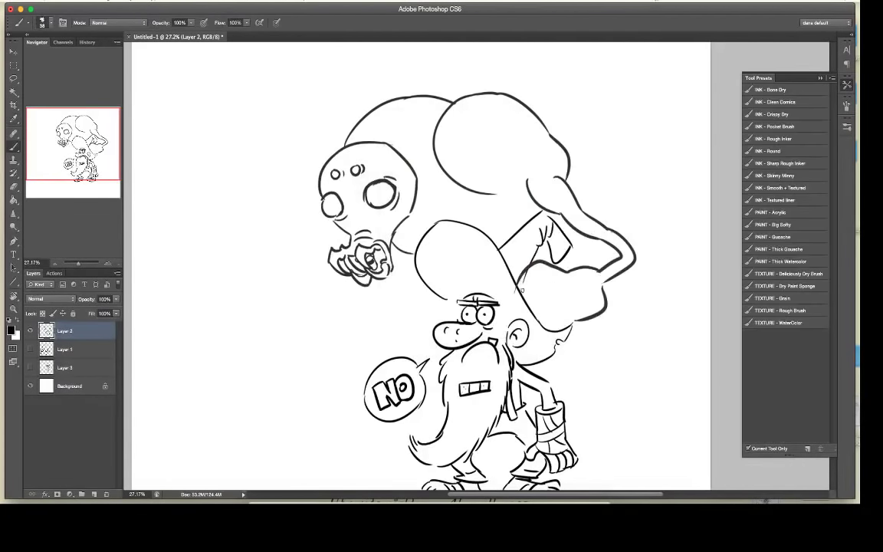
mouse_move(526, 270)
left_mouse_down()
mouse_move(509, 329)
mouse_move(561, 312)
left_mouse_up()
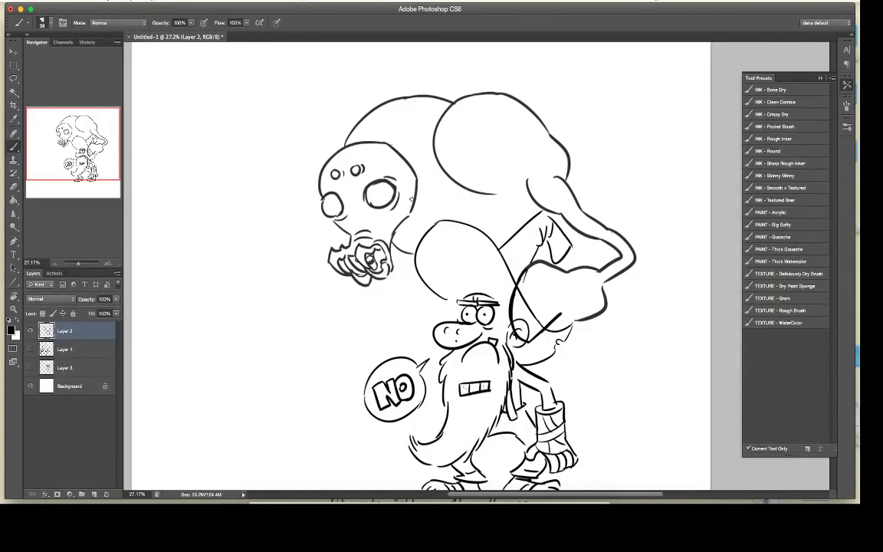
Step: Erase the start of the back arc behind the creature's head and ink a small banded hat on the head
key("e")
left_click_drag(343, 141, 388, 115)
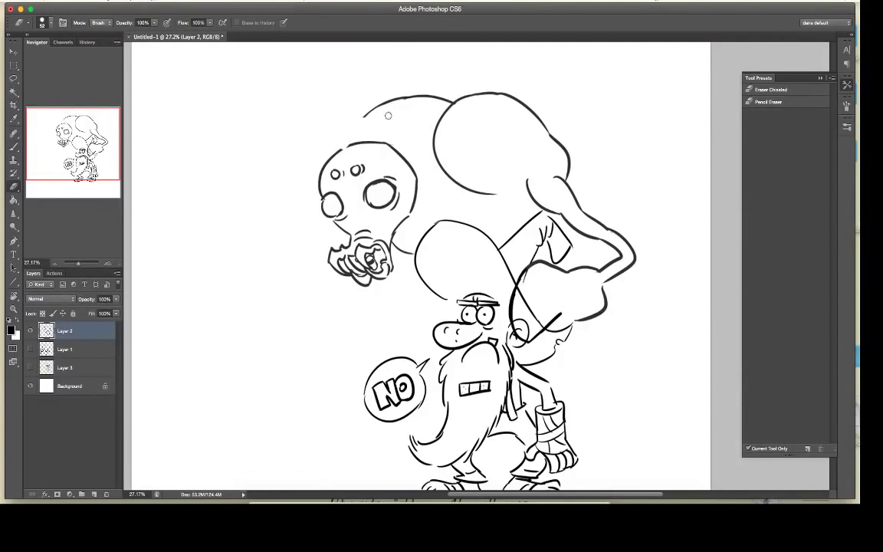
key("b")
mouse_move(330, 146)
left_mouse_down()
mouse_move(398, 135)
mouse_move(396, 124)
mouse_move(397, 132)
left_mouse_up()
mouse_move(344, 141)
left_mouse_down()
mouse_move(342, 117)
mouse_move(378, 125)
mouse_move(369, 115)
mouse_move(354, 131)
mouse_move(377, 121)
left_mouse_up()
key("e")
key("b")
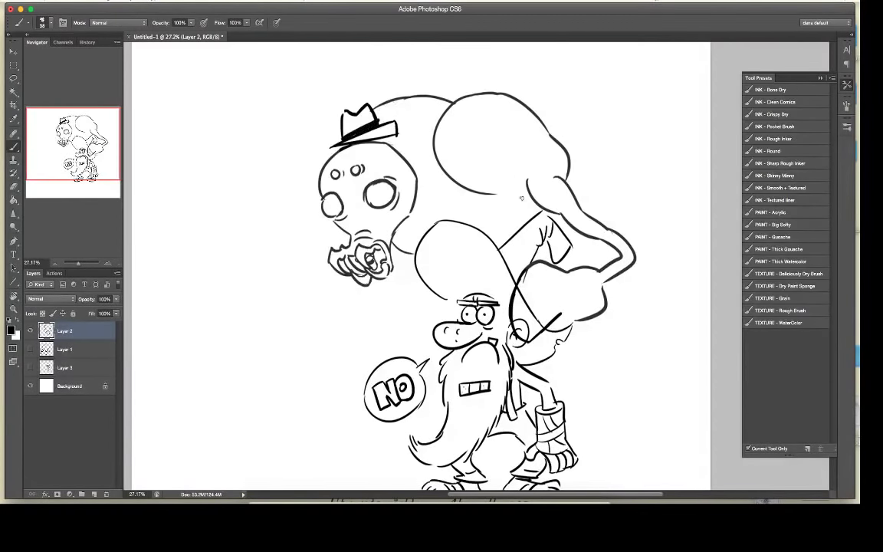
Step: Reshape the foot into a hand with a thumb, erasing the hat and ear lines that run through it
key("e")
mouse_move(559, 315)
left_mouse_down()
mouse_move(605, 309)
mouse_move(605, 300)
mouse_move(526, 340)
left_mouse_up()
key("b")
key("e")
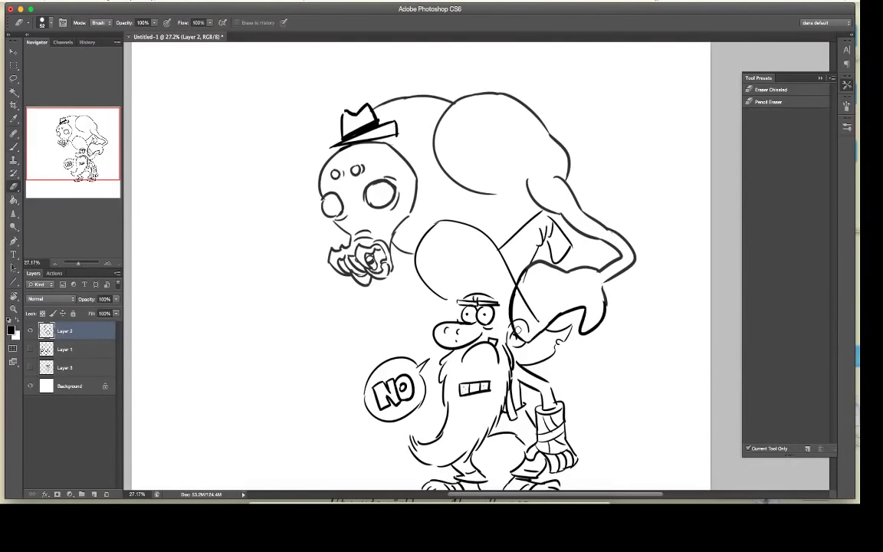
left_click_drag(520, 298, 528, 272)
left_click_drag(526, 333, 527, 301)
Step: Lasso the whole rear limb with its hand, delete it and clear the selection
key("l")
mouse_move(567, 176)
left_mouse_down()
mouse_move(515, 188)
mouse_move(565, 268)
mouse_move(510, 314)
mouse_move(601, 360)
mouse_move(627, 190)
left_mouse_up()
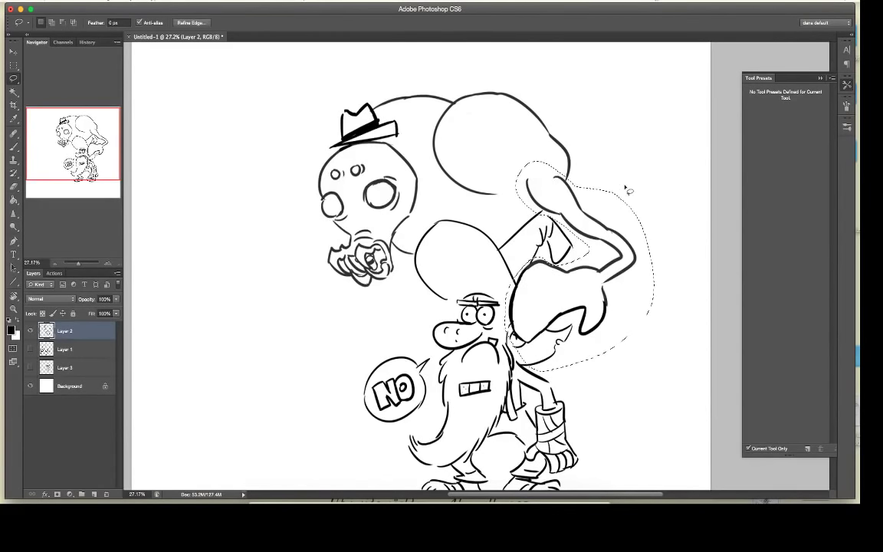
key("ctrl+d")
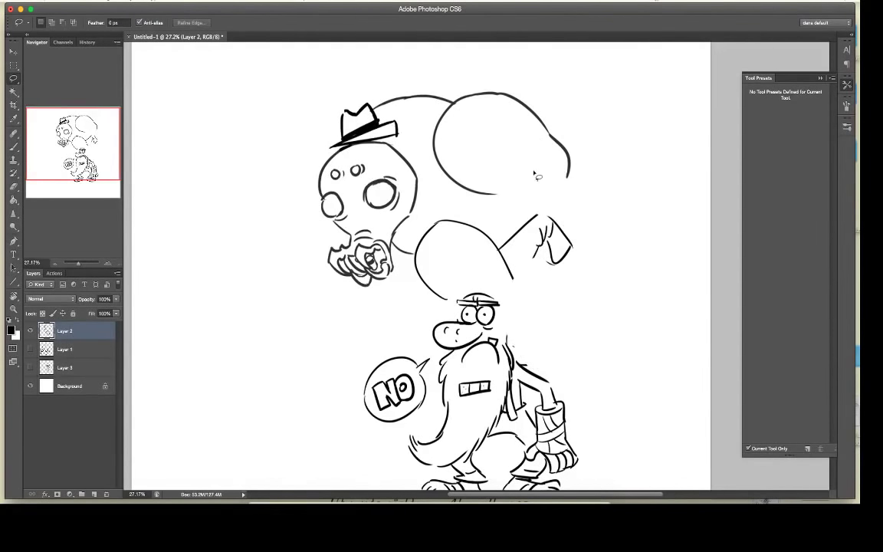
Step: Extend the abdomen's underside and ink a new rear arm bent at the elbow, leading down toward the bearded figure's shoulder
key("b")
left_click_drag(495, 194, 569, 231)
left_click_drag(567, 180, 604, 255)
mouse_move(568, 231)
left_mouse_down()
mouse_move(595, 262)
mouse_move(579, 240)
mouse_move(592, 264)
mouse_move(570, 288)
left_mouse_up()
mouse_move(605, 255)
left_mouse_down()
mouse_move(569, 311)
mouse_move(542, 300)
mouse_move(502, 355)
mouse_move(521, 383)
mouse_move(539, 353)
mouse_move(511, 379)
mouse_move(521, 366)
mouse_move(520, 382)
mouse_move(555, 336)
left_mouse_up()
Step: Ink a large hand with fingers on the bearded figure's shoulder and redraw his ear and hat edges around it
key("e")
key("b")
key("e")
key("b")
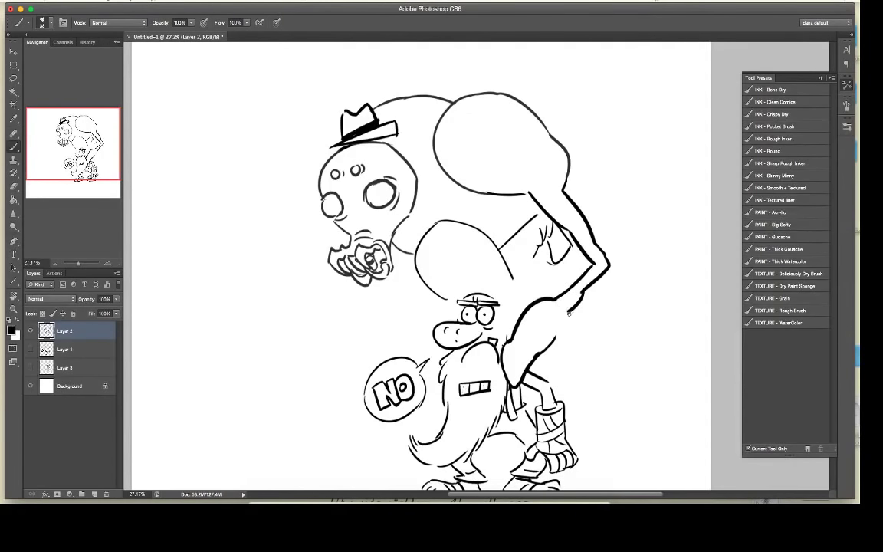
left_click_drag(569, 313, 547, 373)
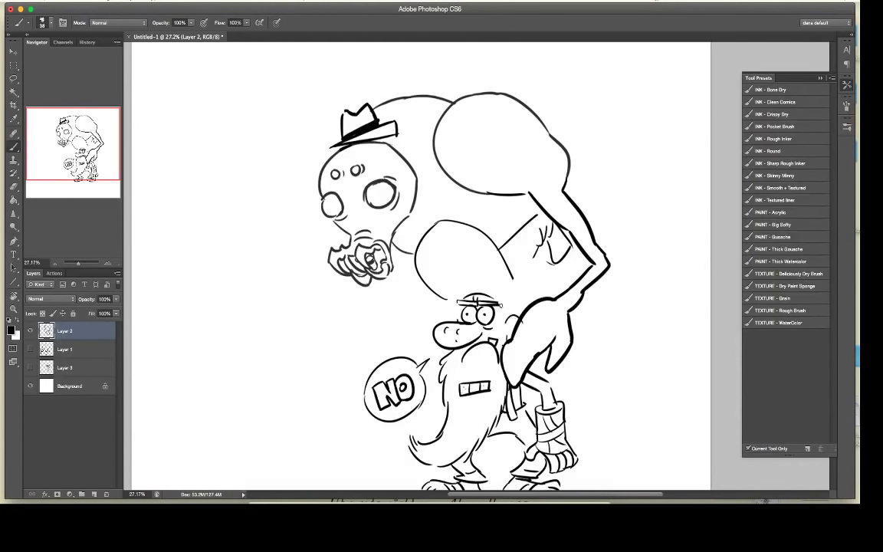
left_click_drag(513, 278, 526, 301)
left_click_drag(534, 257, 520, 291)
Step: Ink a long, thin arm from behind the small hat, curving down past the creature's face toward the NO bubble
mouse_move(340, 117)
left_mouse_down()
mouse_move(297, 125)
mouse_move(282, 213)
left_mouse_up()
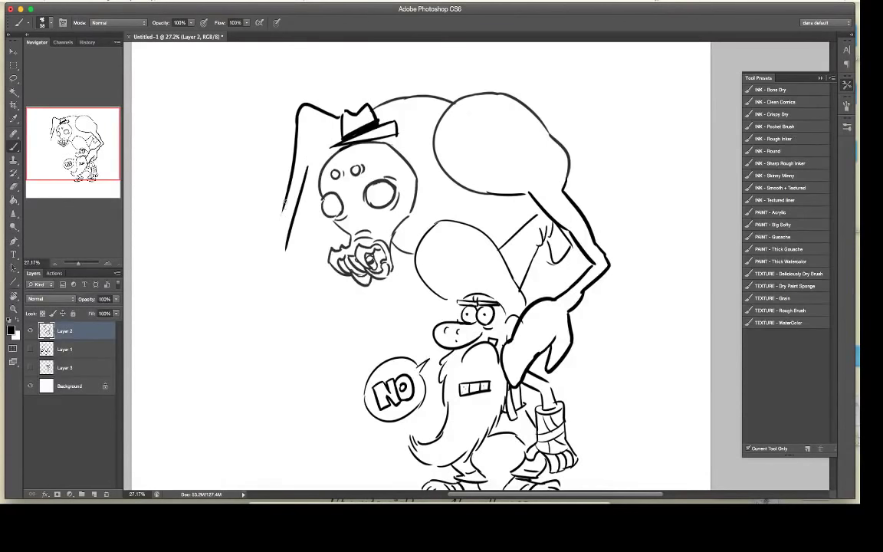
left_click_drag(286, 201, 258, 316)
mouse_move(303, 170)
left_mouse_down()
mouse_move(259, 311)
mouse_move(287, 352)
left_mouse_up()
left_click_drag(257, 309, 297, 381)
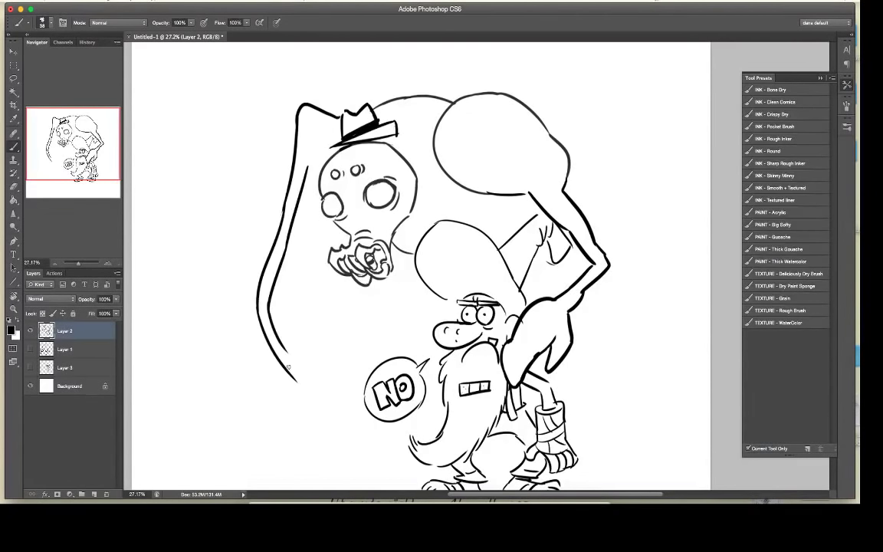
mouse_move(283, 345)
left_mouse_down()
mouse_move(310, 374)
mouse_move(321, 357)
mouse_move(312, 397)
mouse_move(335, 420)
mouse_move(326, 415)
mouse_move(345, 414)
mouse_move(334, 396)
left_mouse_up()
Step: Draw the long arm's hand holding an open ring box with a ring inside, cleaning overlaps with the eraser
mouse_move(333, 395)
left_mouse_down()
mouse_move(333, 406)
mouse_move(352, 394)
mouse_move(354, 404)
mouse_move(318, 403)
left_mouse_up()
key("e")
key("b")
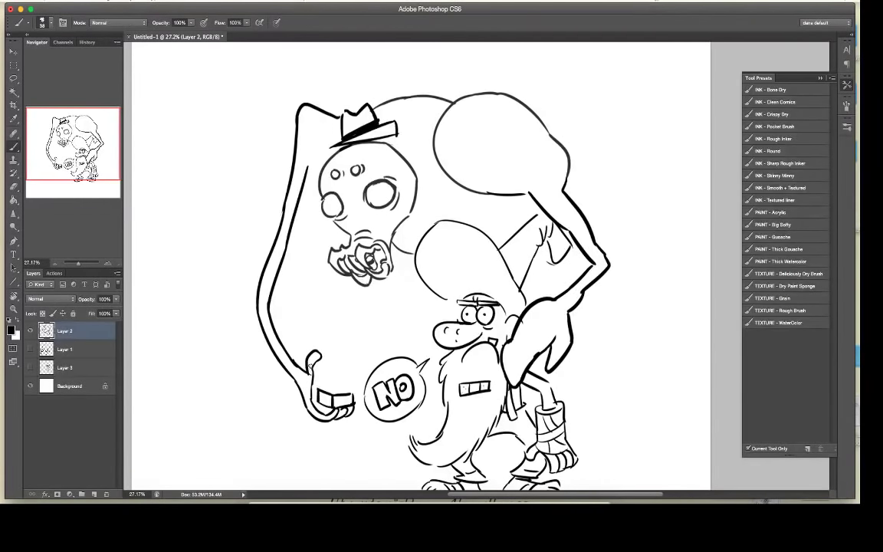
key("e")
key("b")
key("e")
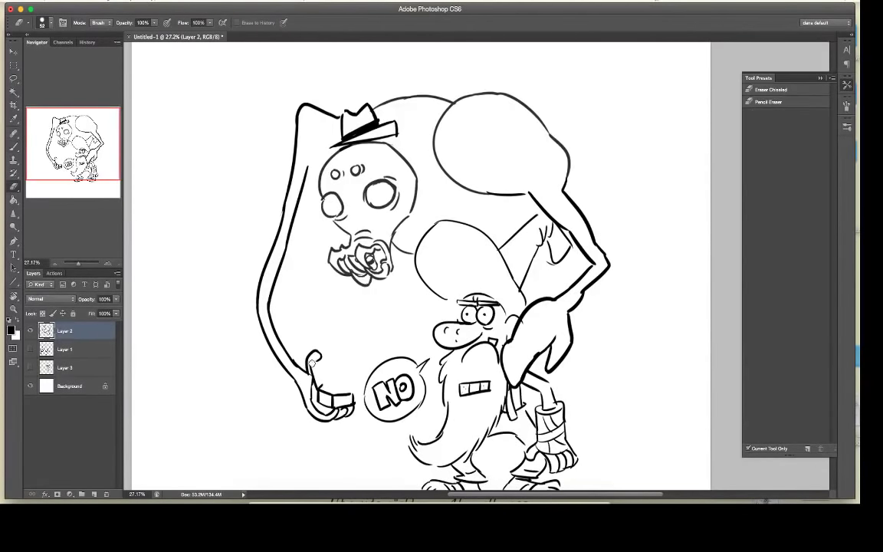
key("b")
mouse_move(317, 360)
left_mouse_down()
mouse_move(337, 360)
mouse_move(344, 381)
mouse_move(335, 363)
mouse_move(332, 381)
left_mouse_up()
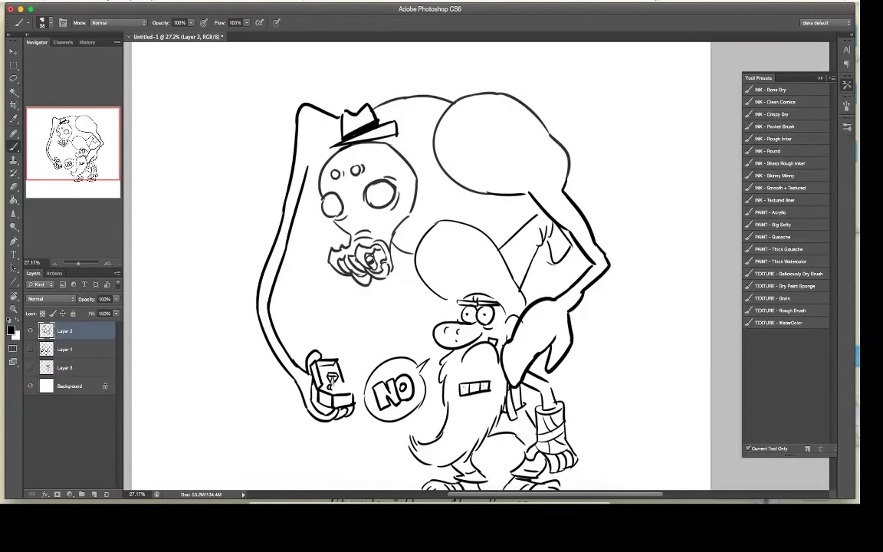
key("e")
key("b")
Step: Join the long arm's inner line to the creature's head and ink small rounded knobs along its back
mouse_move(309, 166)
left_mouse_down()
mouse_move(310, 132)
mouse_move(328, 154)
left_mouse_up()
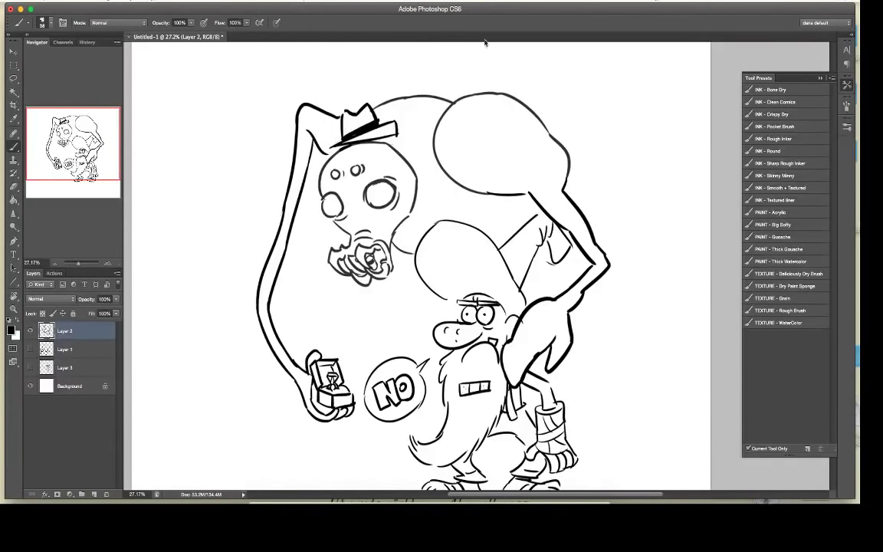
key("e")
key("b")
mouse_move(424, 97)
left_mouse_down()
mouse_move(437, 98)
mouse_move(430, 89)
mouse_move(436, 93)
mouse_move(420, 103)
mouse_move(390, 93)
mouse_move(397, 97)
left_mouse_up()
key("e")
key("b")
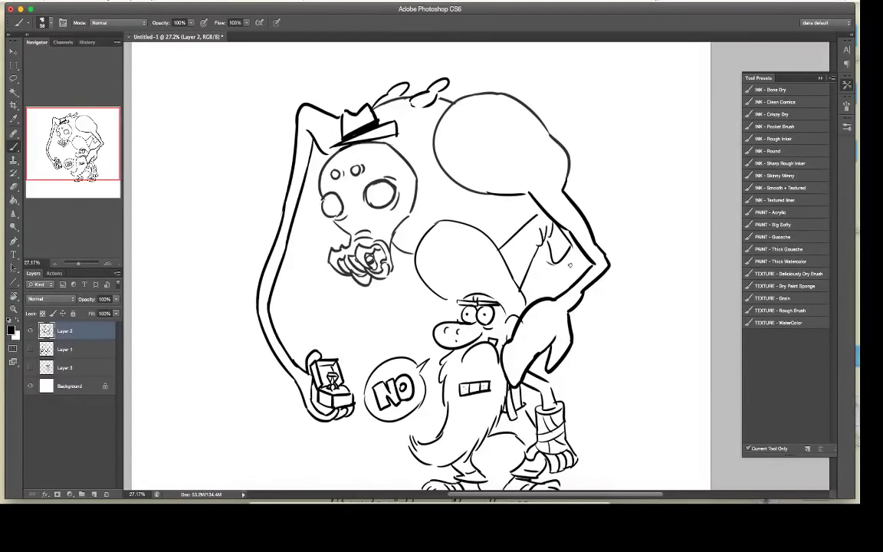
Step: Ink the creature's lower body contour from below the rear elbow down behind the bearded figure's bandaged hand
mouse_move(570, 254)
left_mouse_down()
mouse_move(596, 379)
mouse_move(578, 405)
mouse_move(595, 383)
left_mouse_up()
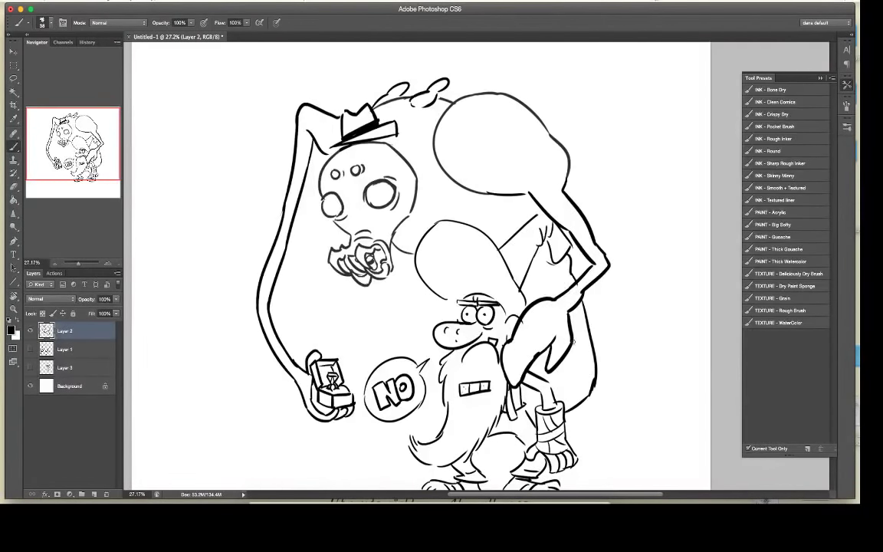
left_click_drag(615, 348, 552, 279)
key("e")
key("b")
key("e")
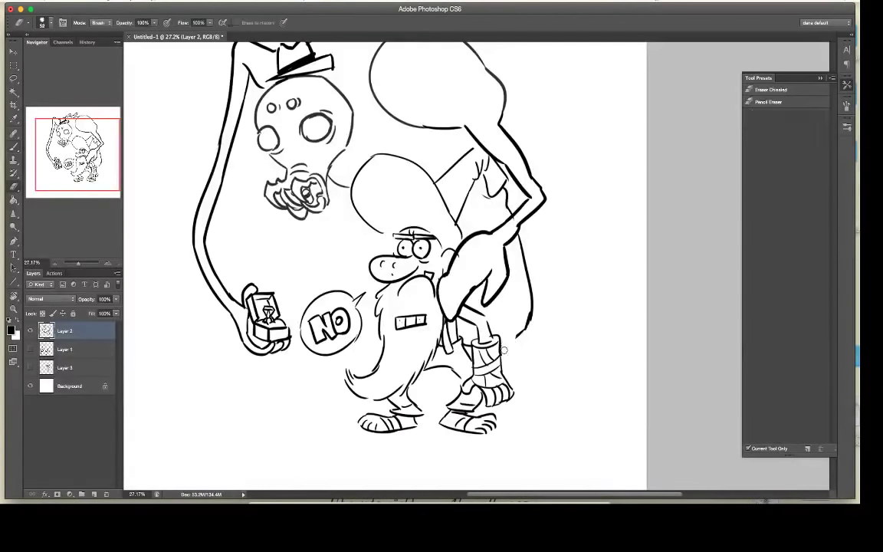
Step: Ink a bent rear leg extending from the lower body and tapering to a point on the ground
key("b")
left_click_drag(513, 338, 553, 343)
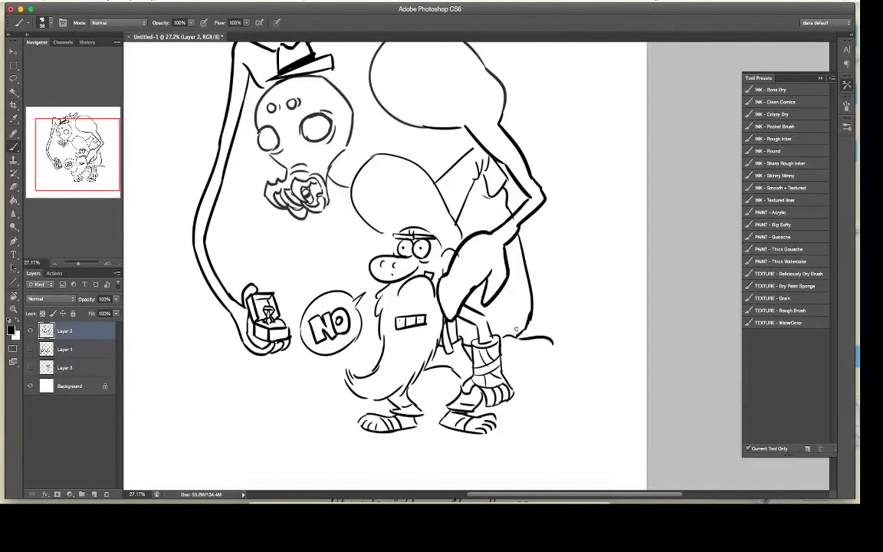
mouse_move(502, 354)
left_mouse_down()
mouse_move(546, 351)
mouse_move(585, 424)
left_mouse_up()
mouse_move(551, 340)
left_mouse_down()
mouse_move(558, 371)
mouse_move(588, 426)
left_mouse_up()
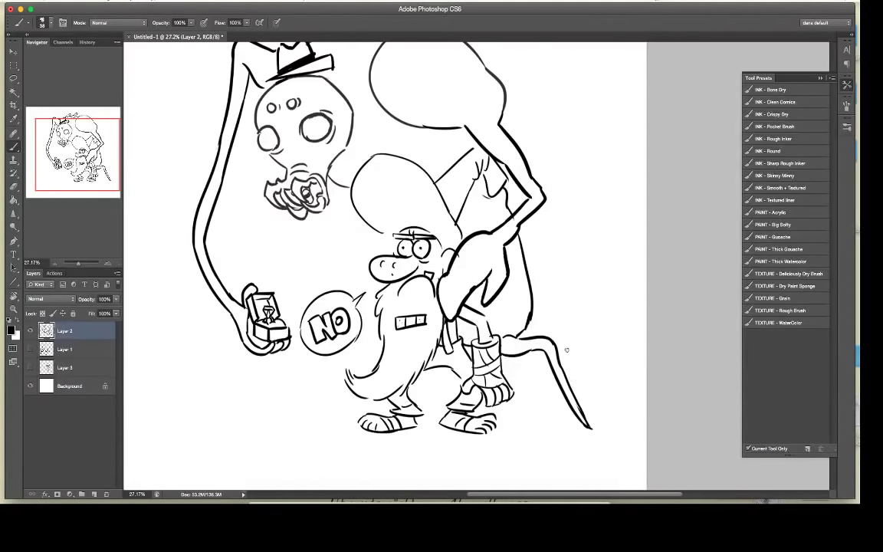
Step: Draw a second rear leg with a high knee and a pointed tip behind the first one
mouse_move(530, 337)
left_mouse_down()
mouse_move(559, 292)
mouse_move(545, 275)
mouse_move(557, 246)
mouse_move(573, 290)
mouse_move(565, 284)
mouse_move(553, 328)
left_mouse_up()
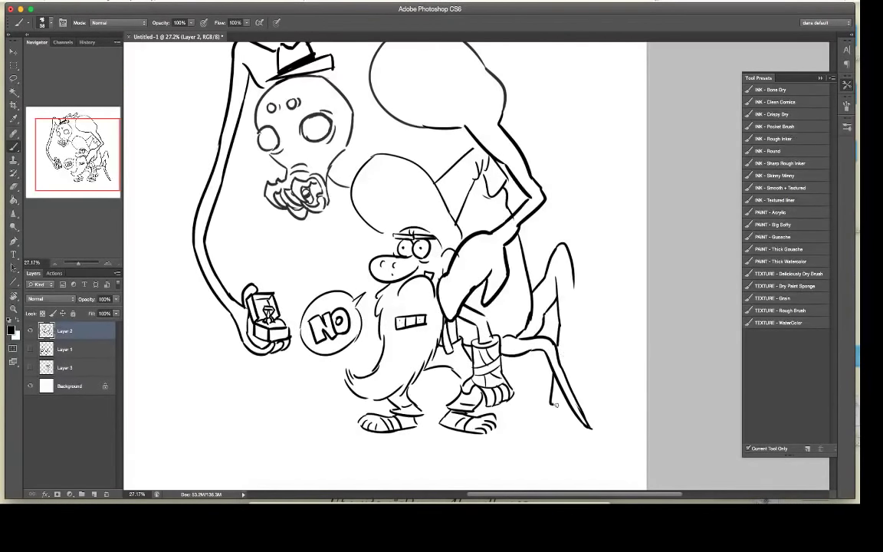
key("e")
key("b")
key("e")
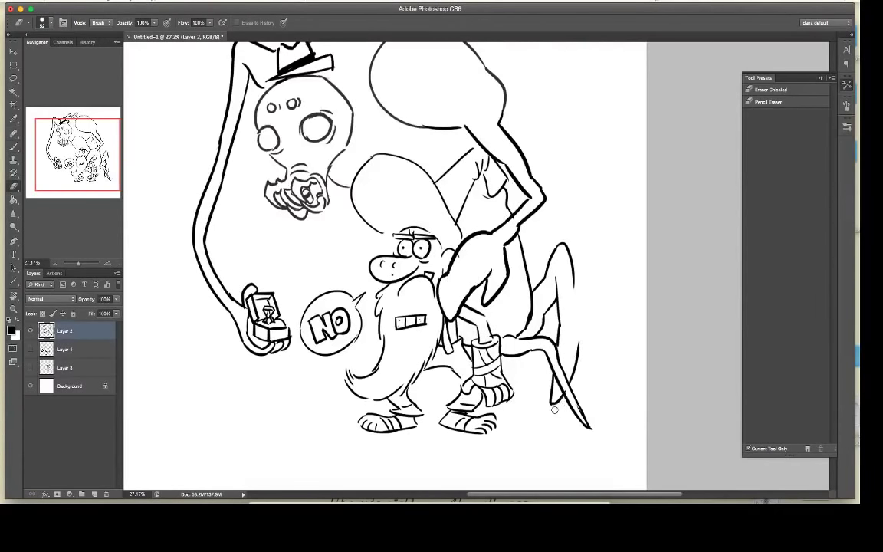
Step: Ink a third pointed rear leg, plus the opposite legs showing behind the beard and the NO bubble
key("b")
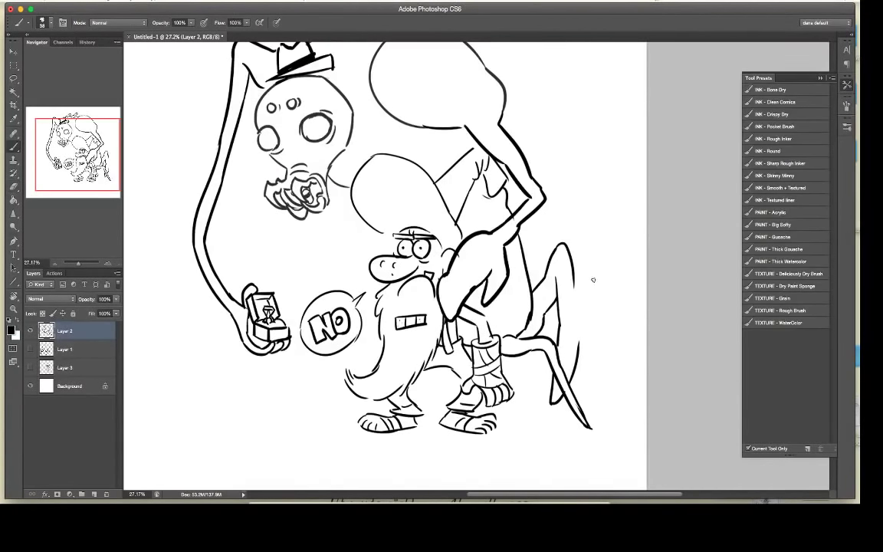
left_click_drag(573, 281, 588, 401)
left_click_drag(578, 364, 588, 399)
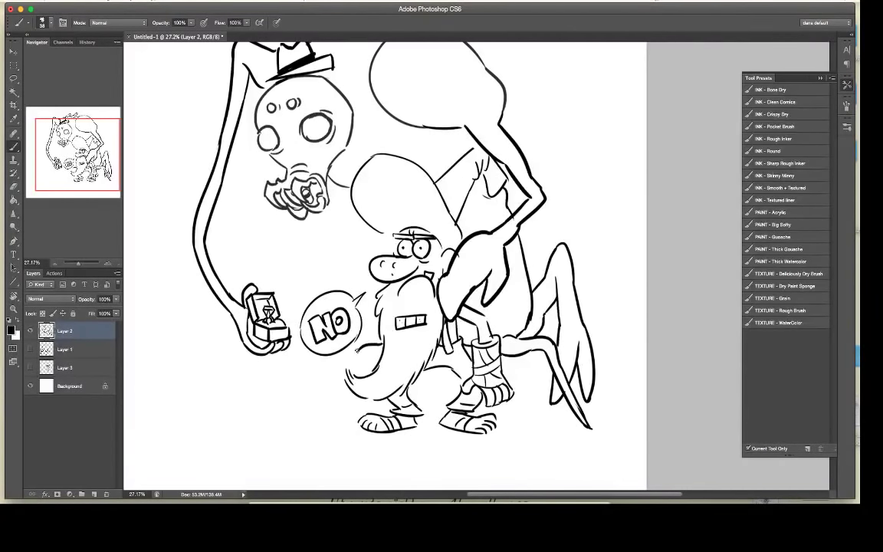
mouse_move(358, 350)
left_mouse_down()
mouse_move(315, 406)
mouse_move(380, 357)
left_mouse_up()
mouse_move(368, 266)
left_mouse_down()
mouse_move(353, 284)
mouse_move(359, 276)
mouse_move(375, 300)
left_mouse_up()
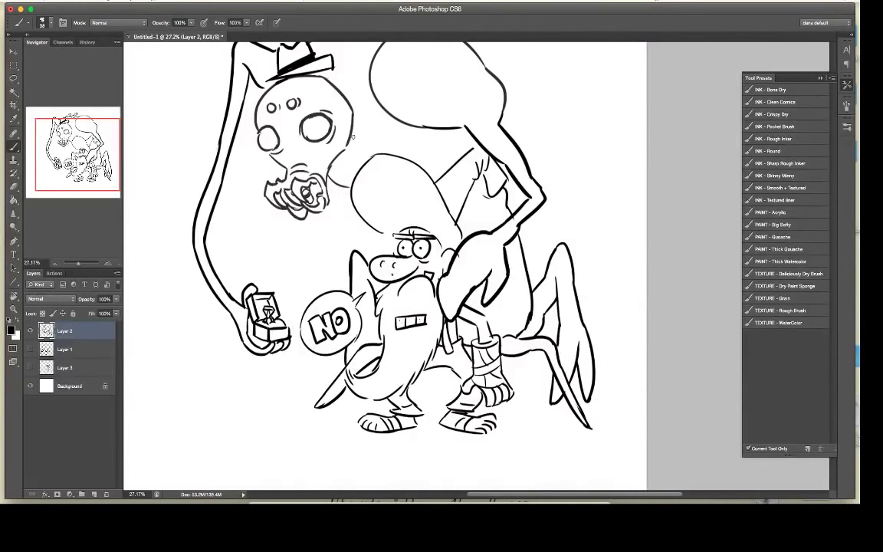
Step: Draw a collar and a hanging necktie below the creature's head and extend the bearded figure's hat edge to his brow
left_click_drag(354, 127, 338, 168)
key("e")
mouse_move(333, 181)
left_mouse_down()
mouse_move(346, 188)
mouse_move(344, 247)
mouse_move(328, 192)
mouse_move(322, 247)
mouse_move(345, 246)
left_mouse_up()
key("b")
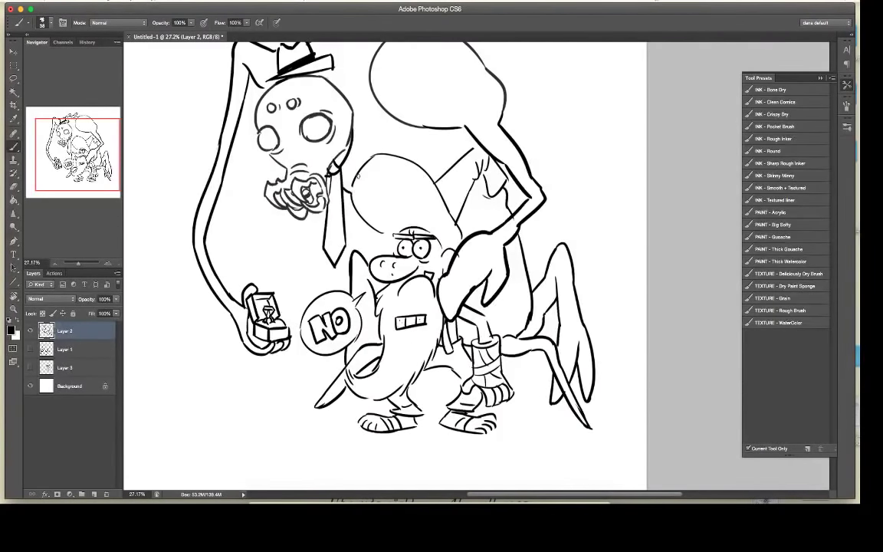
left_click_drag(384, 235, 394, 237)
Step: Ink crease lines where the rear arm meets the abdomen and a short curve beneath the abdomen
scroll(524, 347, "up", 3)
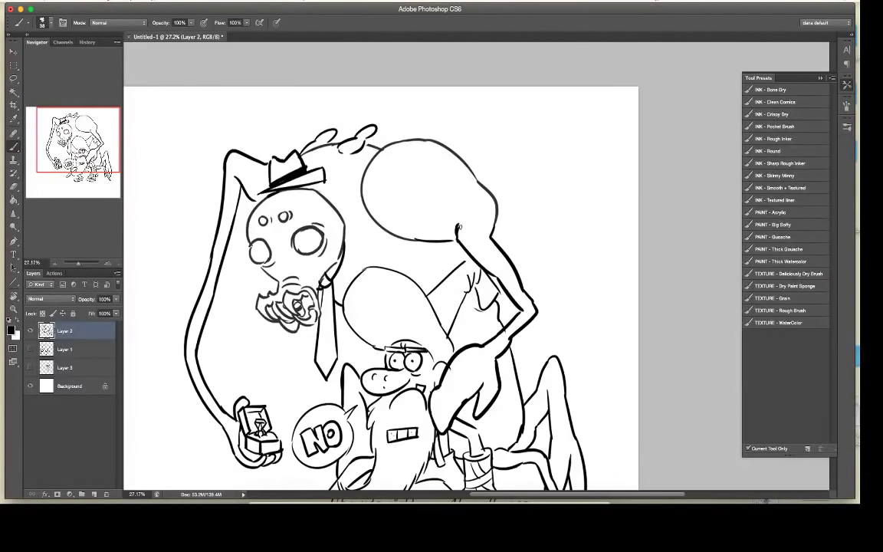
key("e")
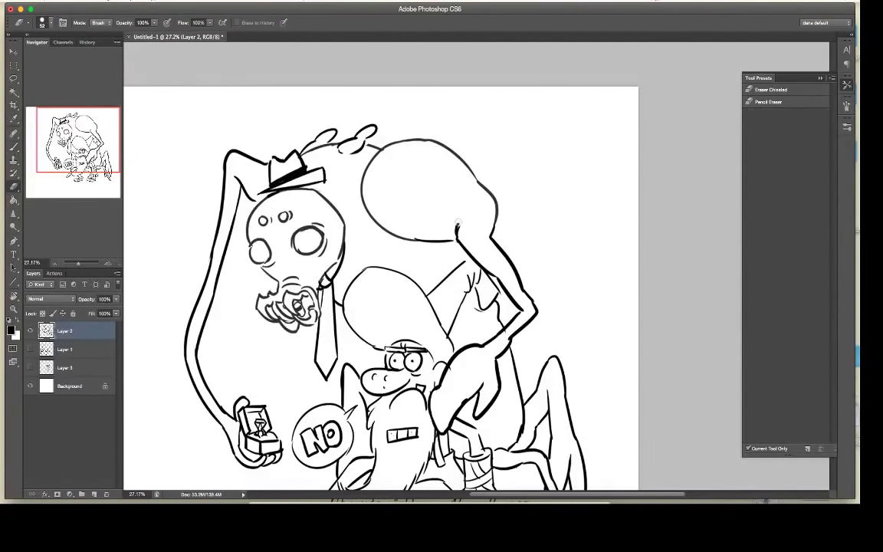
left_click_drag(459, 223, 455, 239)
key("b")
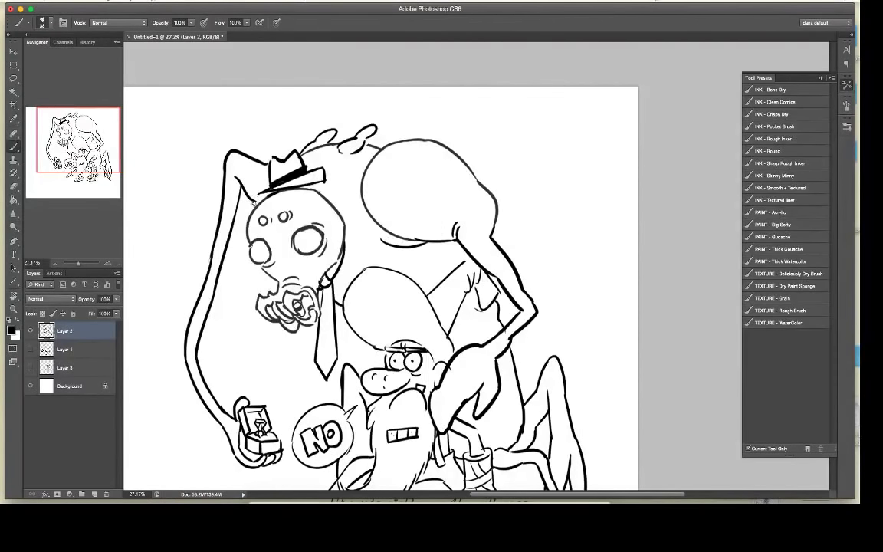
key("e")
key("b")
Step: Show Layer 3 and erase its brown, skin and beard colours that overlap the creature's hand gripping the bearded figure
left_click(30, 349)
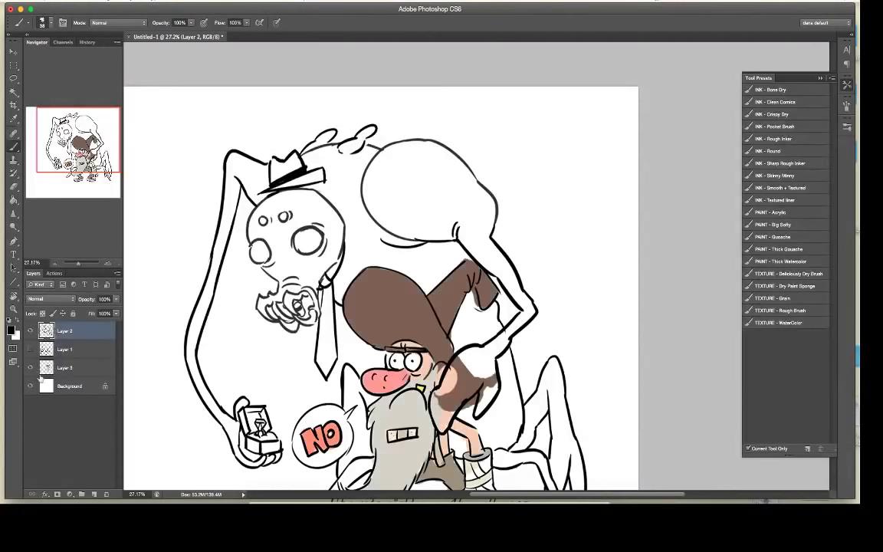
key("e")
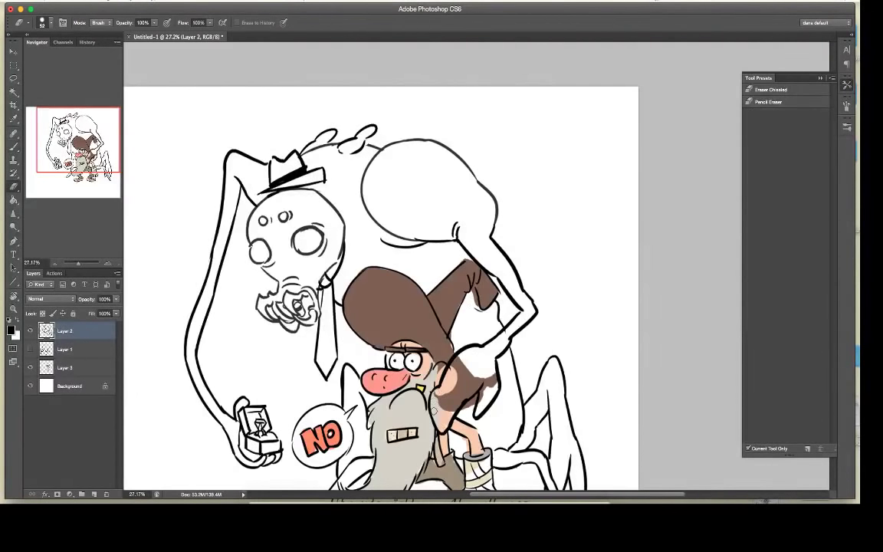
left_click(77, 368)
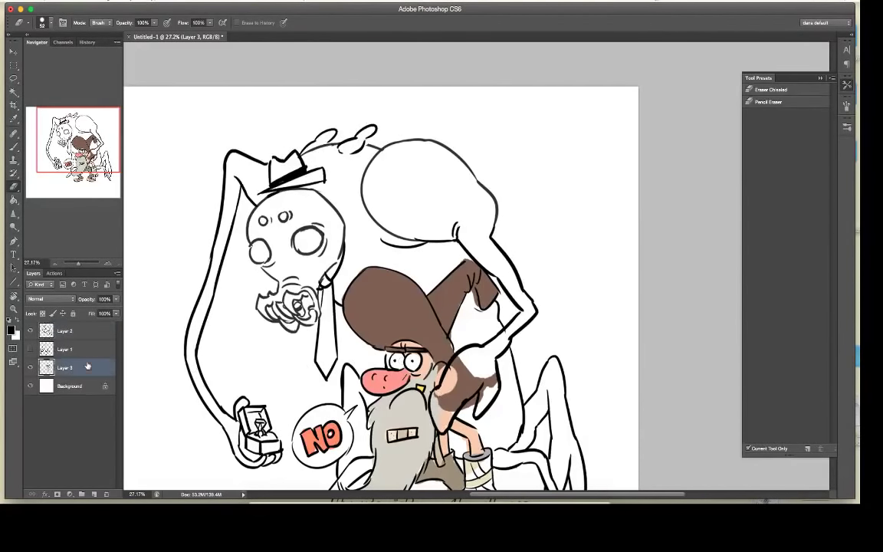
right_click(492, 341)
left_click_drag(523, 167, 541, 169)
left_click(577, 121)
key("i")
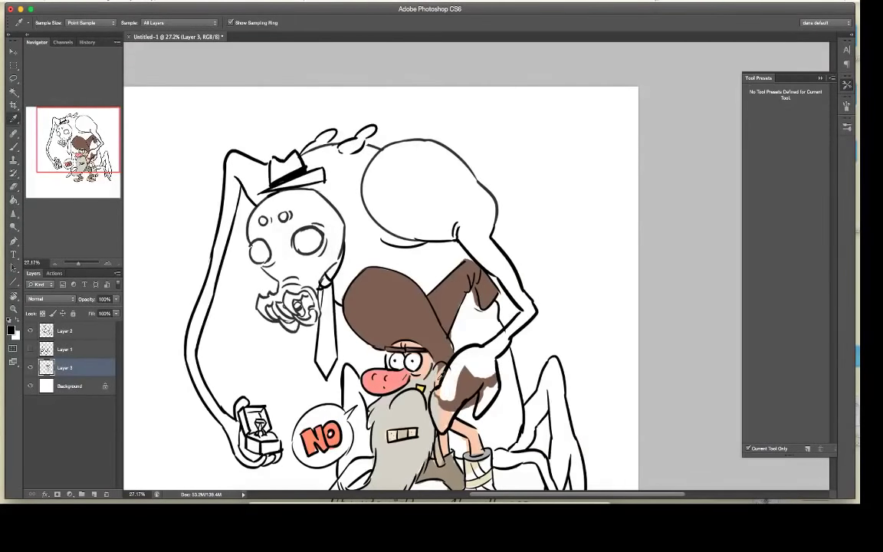
key("b")
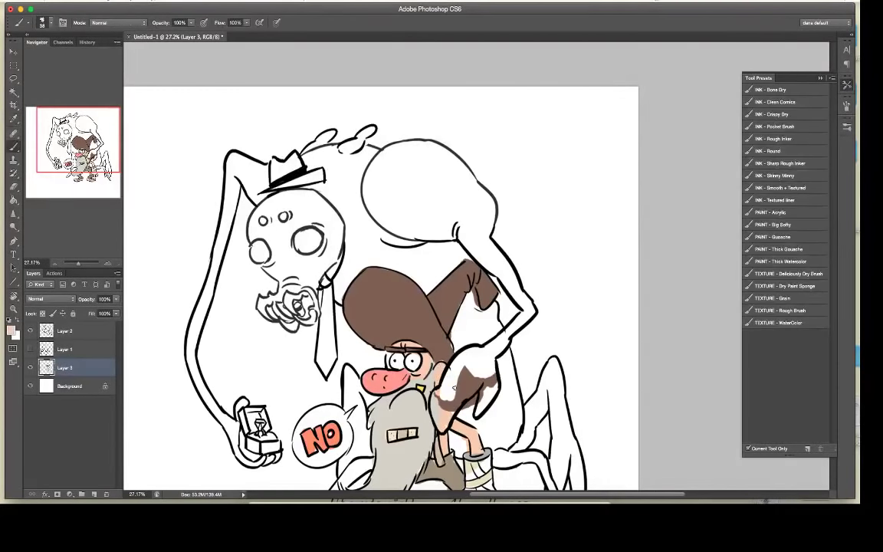
key("e")
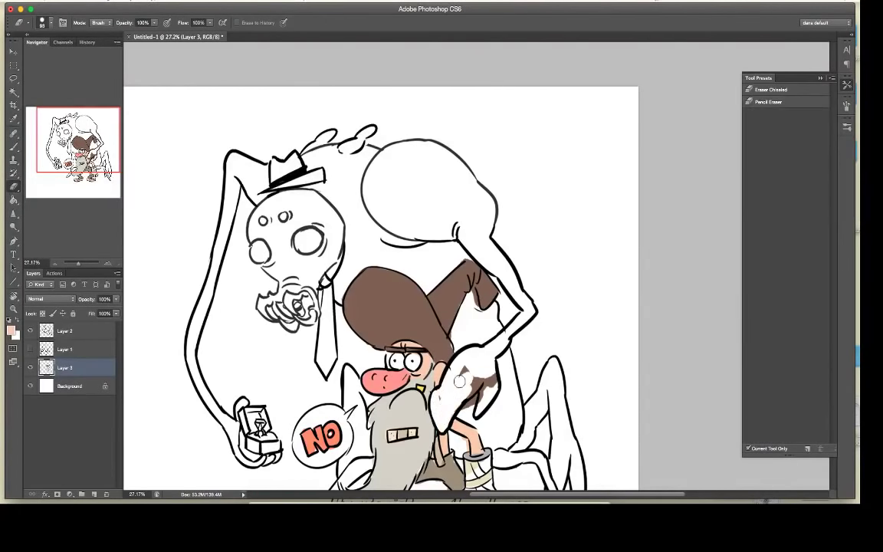
mouse_move(460, 381)
left_mouse_down()
mouse_move(489, 394)
mouse_move(483, 400)
mouse_move(483, 371)
mouse_move(471, 360)
left_mouse_up()
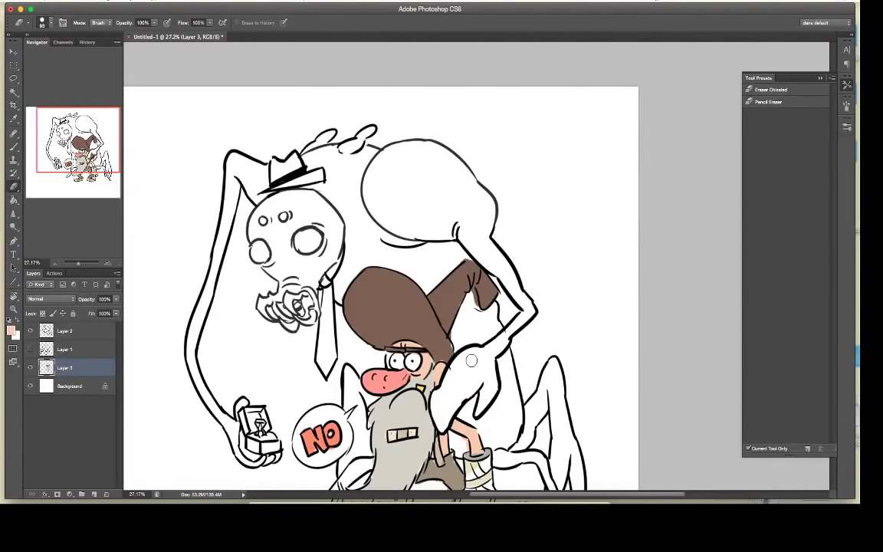
Step: Sample the hat's black on Layer 2 and ink a drooping lid over the creature's largest eye
mouse_move(542, 384)
left_mouse_down()
mouse_move(529, 315)
mouse_move(538, 314)
left_mouse_up()
key("z")
left_click(75, 335)
key("i")
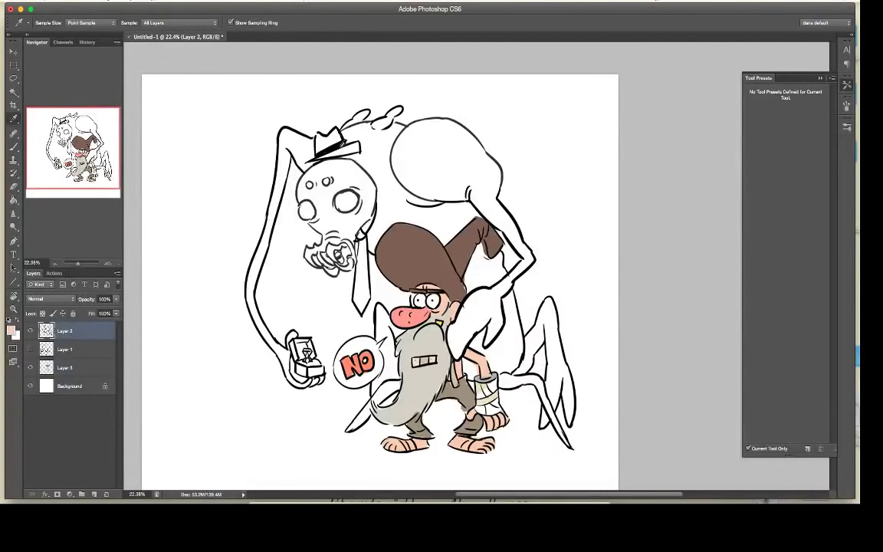
left_click(343, 146)
key("b")
right_click(354, 146)
mouse_move(384, 171)
left_mouse_down()
mouse_move(371, 171)
mouse_move(358, 192)
mouse_move(342, 190)
mouse_move(360, 193)
left_mouse_up()
left_click(351, 182)
key("e")
key("b")
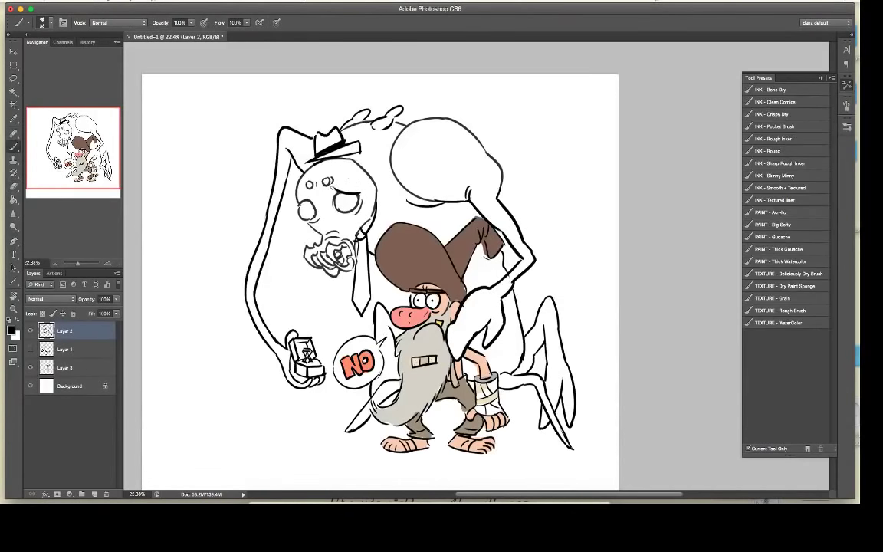
Step: Ink a sad lid over the creature's other big eye and a teardrop beneath the largest eye
key("e")
key("b")
left_click_drag(346, 217, 349, 225)
Step: Darken the line art on Layer 2 with a Levels adjustment by raising the black input level
key("ctrl+l")
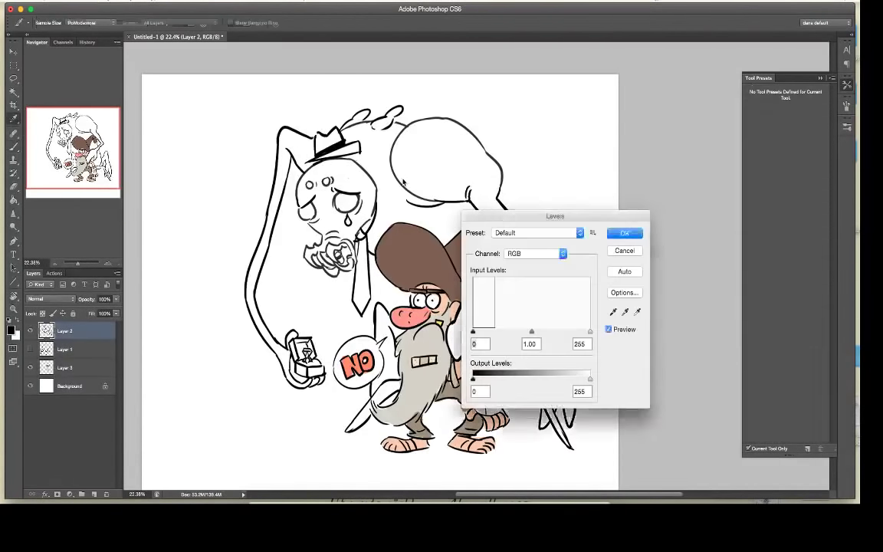
left_click_drag(473, 332, 539, 332)
left_click(625, 234)
key("b")
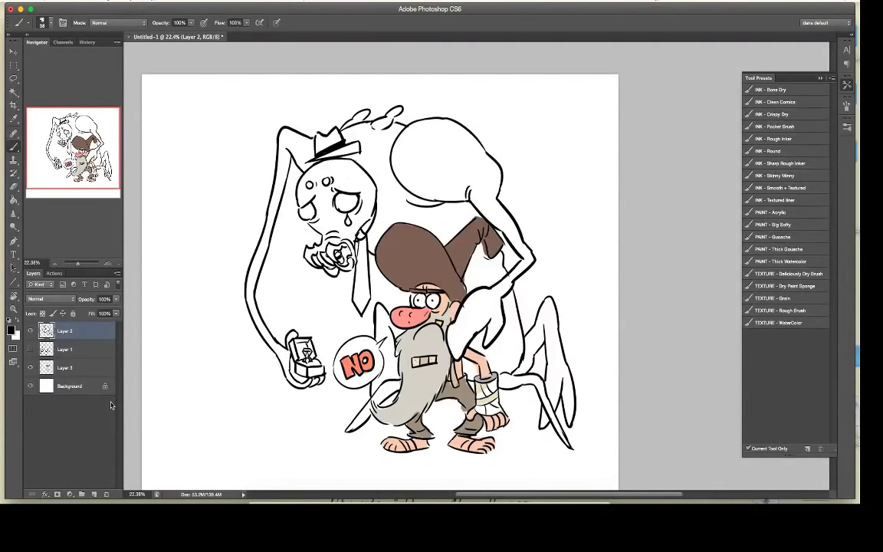
Step: Add a new layer above Layer 1 and set the painting colour to warm grey #9a9893
left_click(87, 346)
left_click(94, 494)
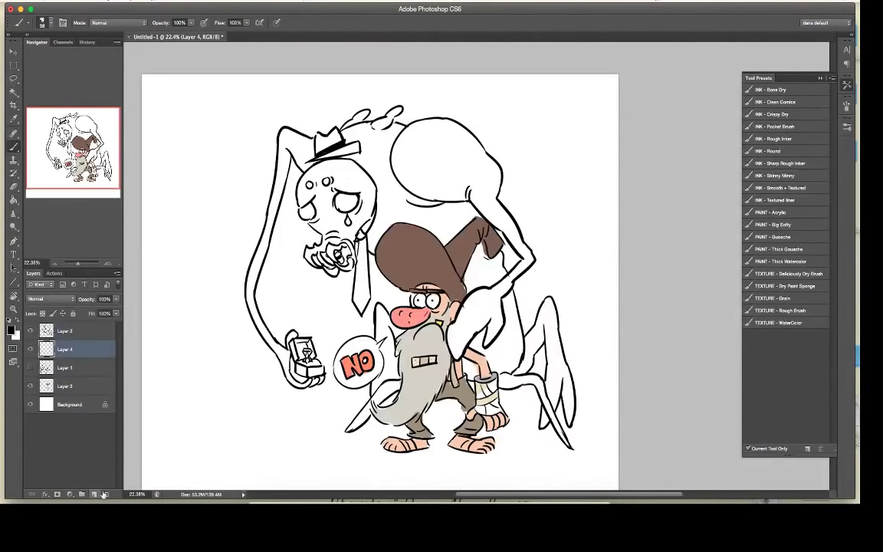
left_click(12, 330)
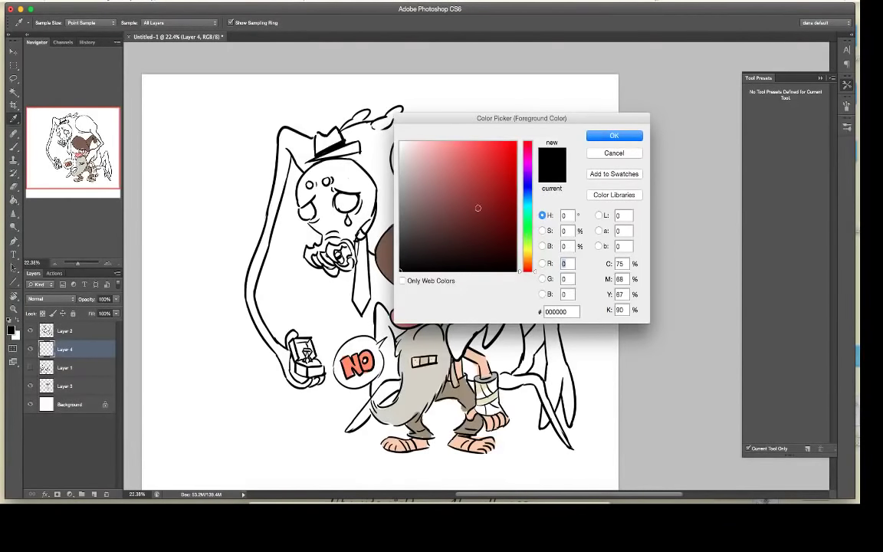
left_click(421, 172)
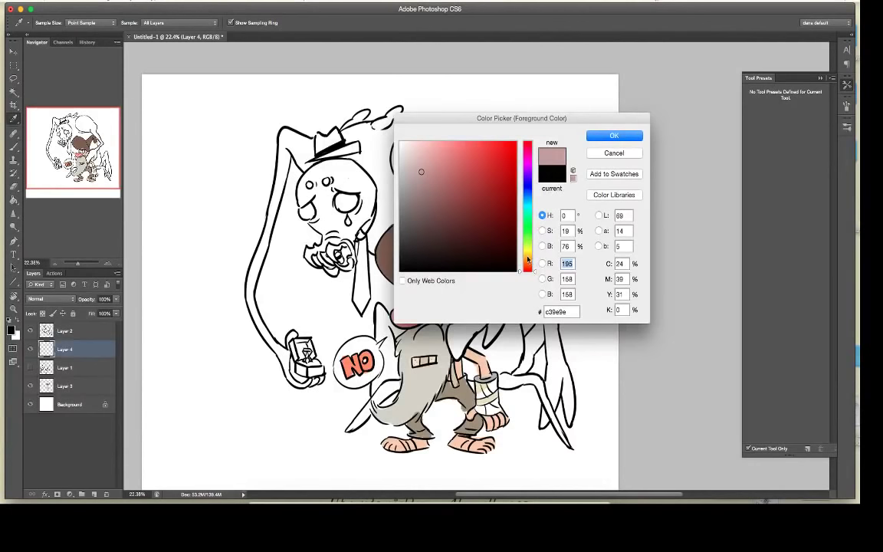
left_click_drag(527, 261, 527, 254)
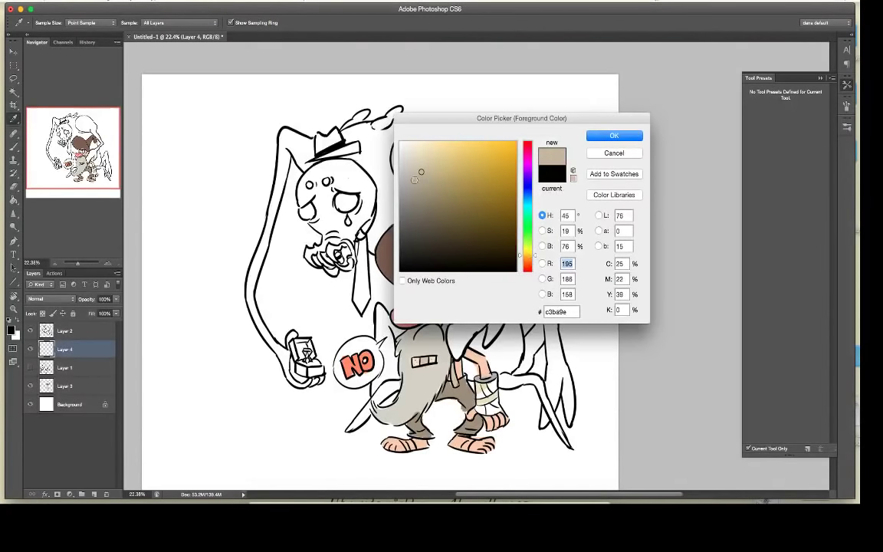
left_click_drag(414, 180, 405, 192)
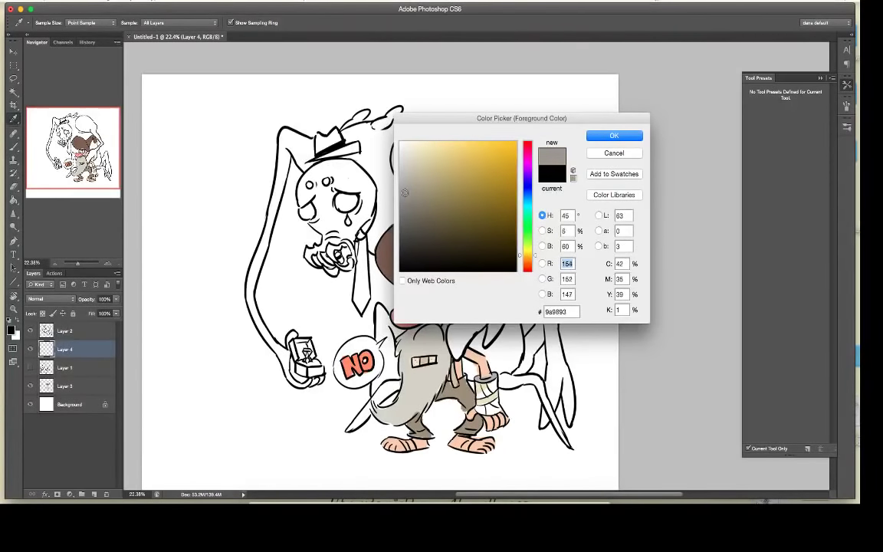
left_click(614, 136)
key("b")
Step: Choose a hard round brush at 78 px with 100% hardness and undo the test stroke on the abdomen
right_click(392, 228)
left_click(425, 217)
left_click_drag(433, 132, 447, 132)
key("super+z")
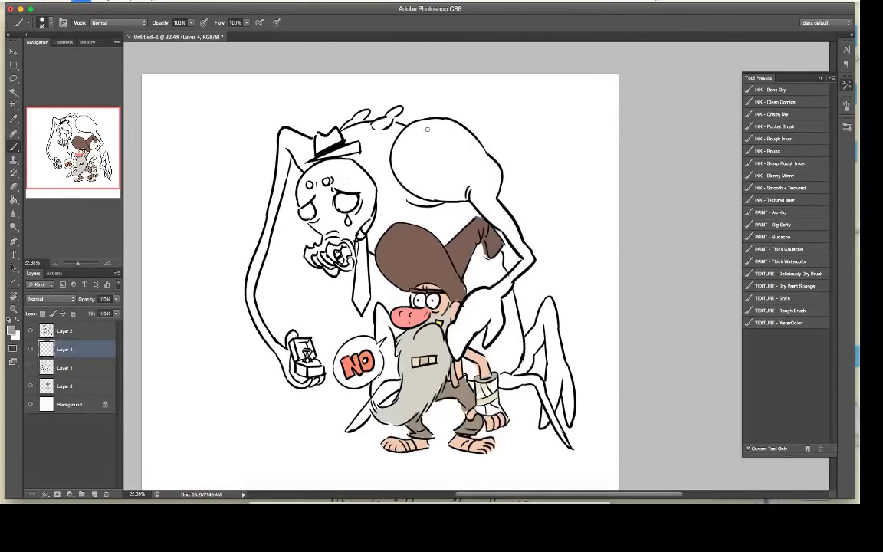
right_click(424, 147)
left_click_drag(447, 170, 465, 170)
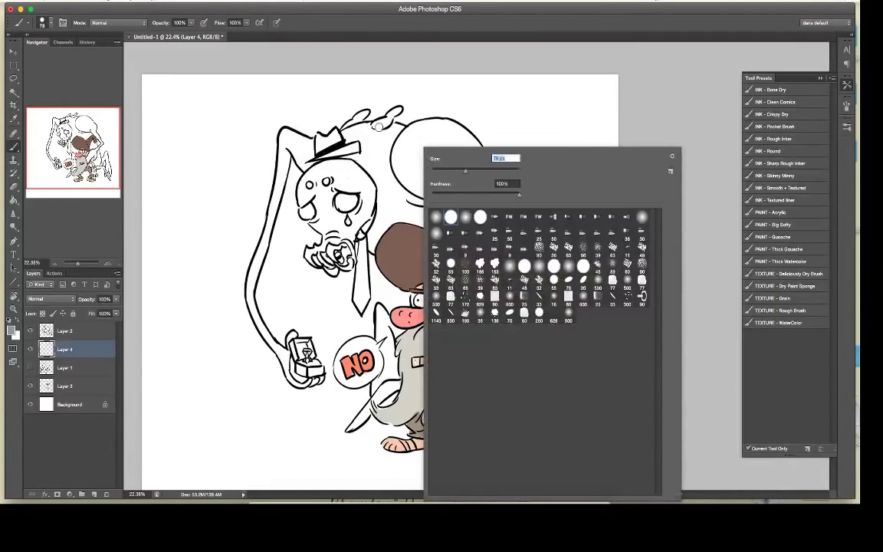
key("Return")
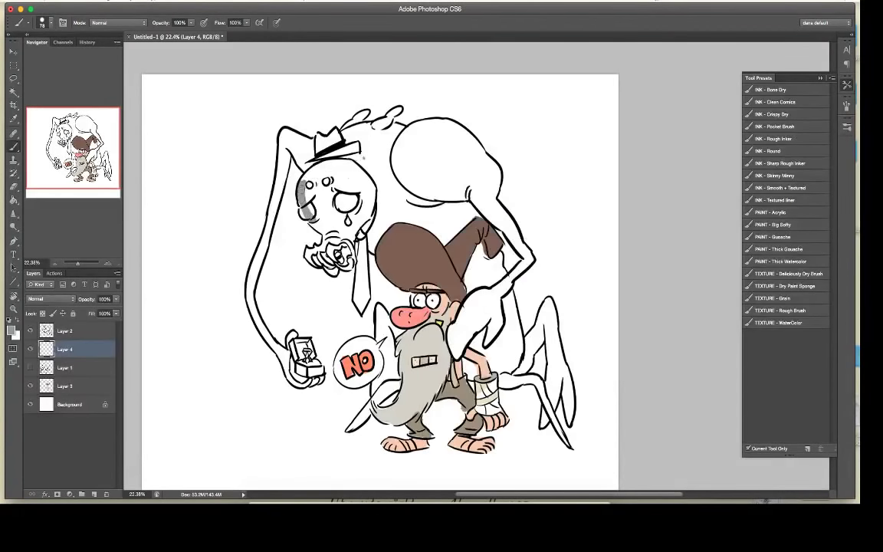
Step: Change the painting colour to lighter grey #d6d4cc and colour the edges and lower part of the creature's head
left_click(11, 329)
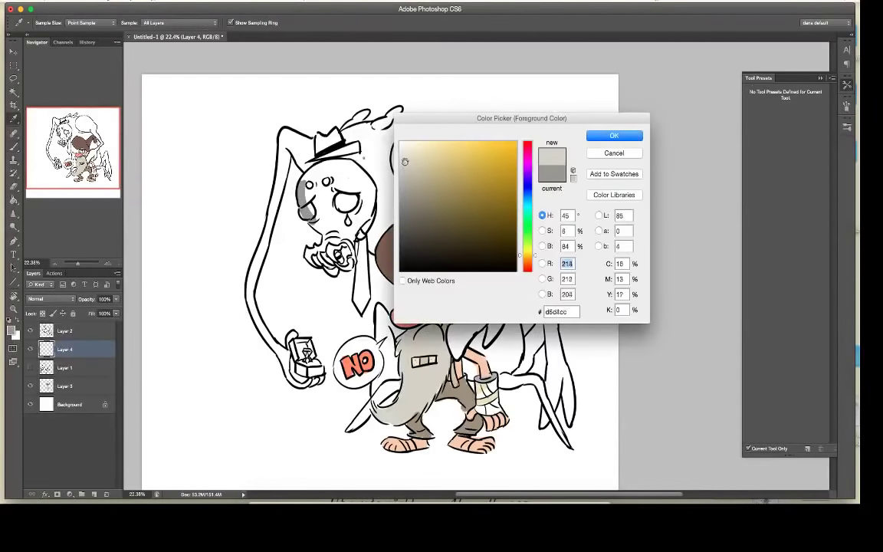
left_click(606, 136)
mouse_move(303, 190)
left_mouse_down()
mouse_move(311, 176)
mouse_move(356, 171)
mouse_move(363, 225)
mouse_move(345, 237)
mouse_move(320, 232)
left_mouse_up()
key("e")
key("b")
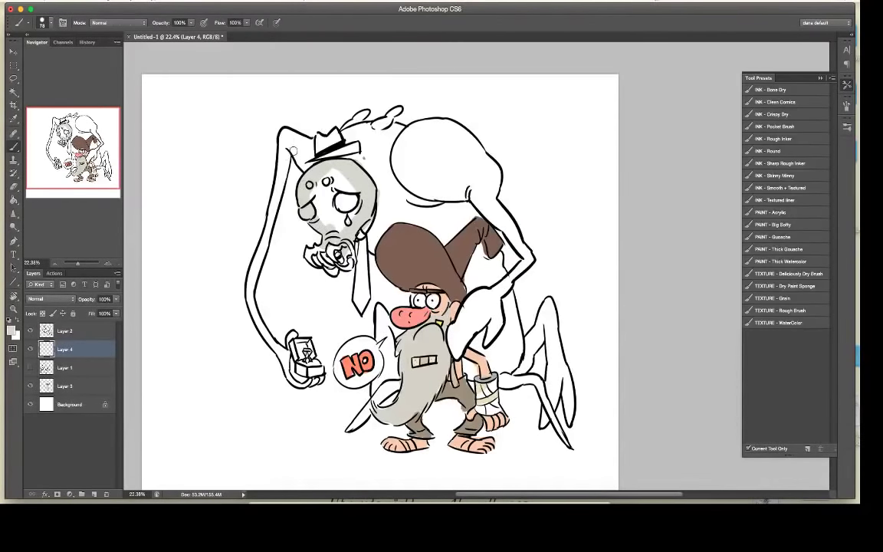
Step: Paint the creature's long front arm light grey from the shoulder down to the hand holding the ring box
mouse_move(293, 148)
left_mouse_down()
mouse_move(304, 170)
mouse_move(313, 148)
mouse_move(284, 136)
mouse_move(274, 214)
left_mouse_up()
key("e")
key("b")
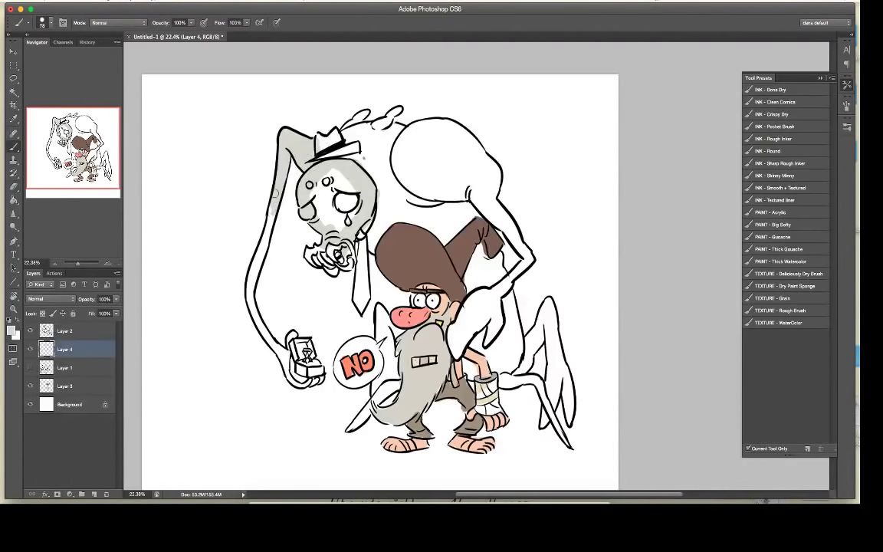
mouse_move(259, 260)
left_mouse_down()
mouse_move(272, 331)
mouse_move(248, 289)
mouse_move(253, 324)
left_mouse_up()
key("e")
key("b")
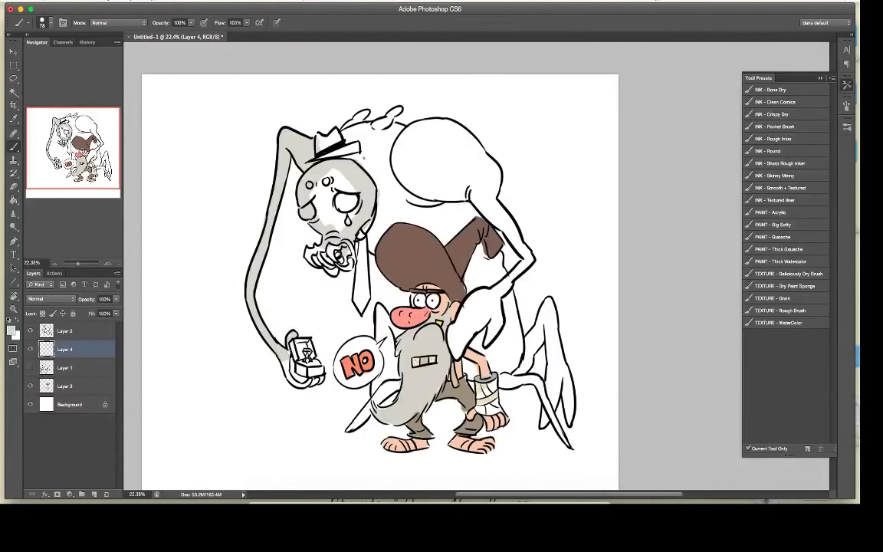
mouse_move(259, 314)
left_mouse_down()
mouse_move(258, 331)
mouse_move(286, 368)
left_mouse_up()
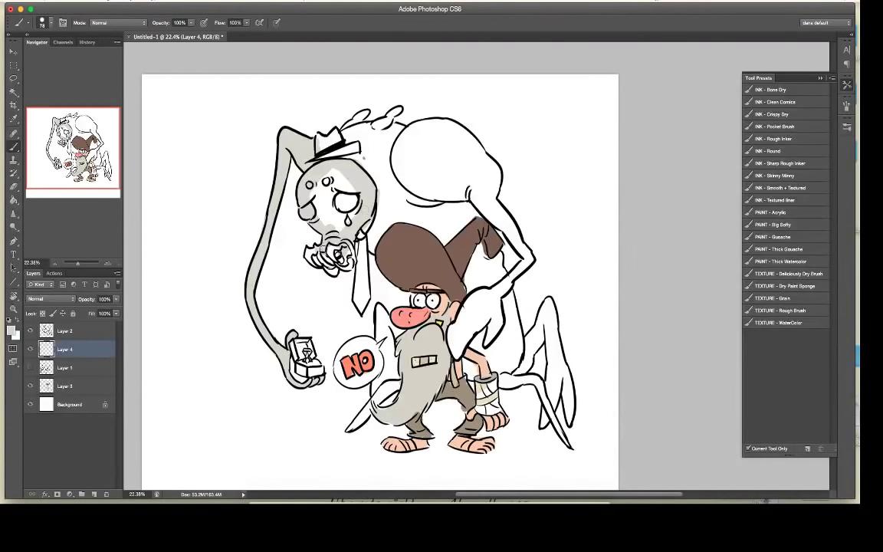
Step: Fill the rest of the creature's face and paint its torso, back bumps and the area beneath the abdomen light grey
mouse_move(335, 231)
left_mouse_down()
mouse_move(319, 199)
mouse_move(356, 237)
left_mouse_up()
mouse_move(319, 212)
left_mouse_down()
mouse_move(315, 157)
mouse_move(337, 187)
left_mouse_up()
mouse_move(376, 254)
left_mouse_down()
mouse_move(395, 195)
mouse_move(406, 197)
mouse_move(410, 227)
mouse_move(377, 229)
mouse_move(422, 201)
mouse_move(411, 184)
mouse_move(437, 176)
left_mouse_up()
left_click(376, 222, "alt")
mouse_move(407, 110)
left_mouse_down()
mouse_move(369, 132)
mouse_move(305, 124)
mouse_move(345, 142)
mouse_move(344, 152)
mouse_move(373, 174)
mouse_move(365, 169)
mouse_move(394, 153)
left_mouse_up()
left_click_drag(357, 100, 315, 115)
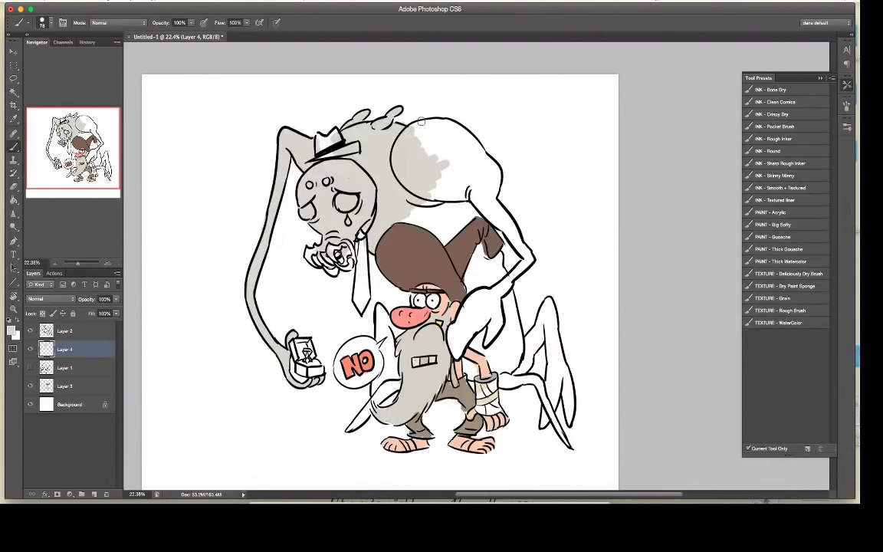
mouse_move(417, 224)
left_mouse_down()
mouse_move(443, 238)
mouse_move(414, 198)
mouse_move(387, 183)
mouse_move(407, 210)
left_mouse_up()
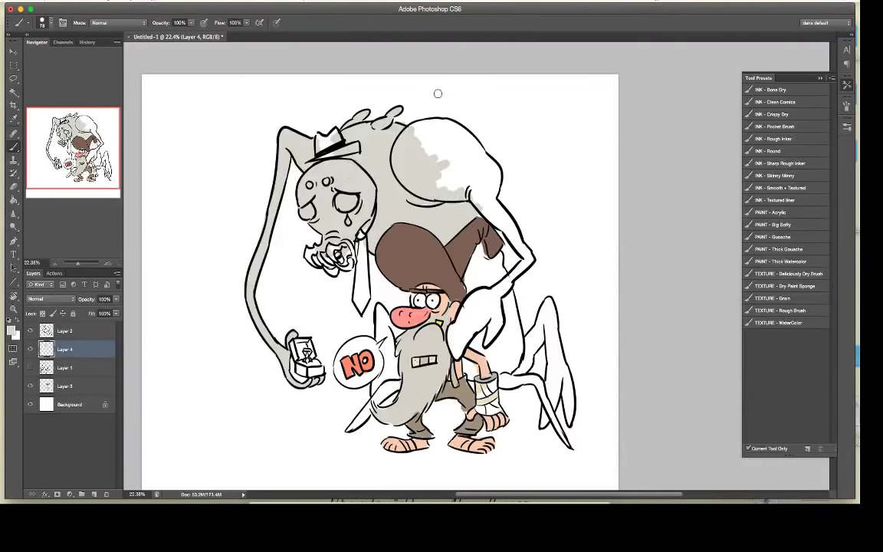
Step: Paint the rear upper arm and the abdomen's edges light grey, and flood the abdomen's remaining white area
mouse_move(481, 207)
left_mouse_down()
mouse_move(489, 214)
mouse_move(483, 205)
mouse_move(497, 200)
mouse_move(505, 217)
left_mouse_up()
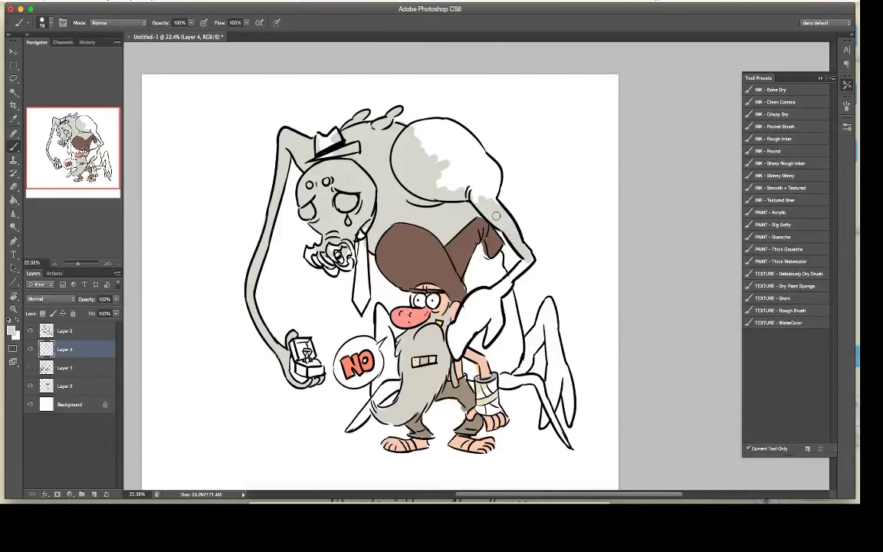
left_click_drag(494, 200, 492, 163)
mouse_move(416, 125)
left_mouse_down()
mouse_move(460, 129)
mouse_move(474, 146)
left_mouse_up()
left_click_drag(442, 118, 487, 161)
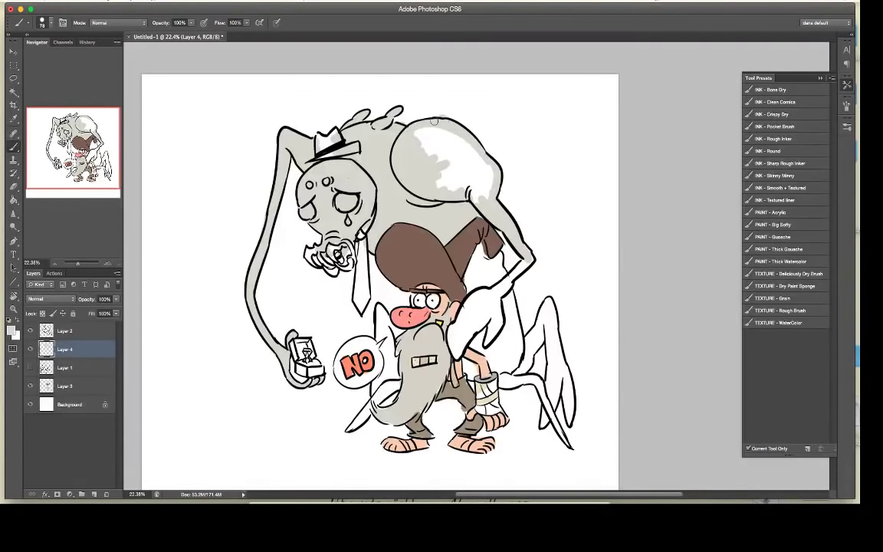
key("g")
left_click(456, 156)
key("b")
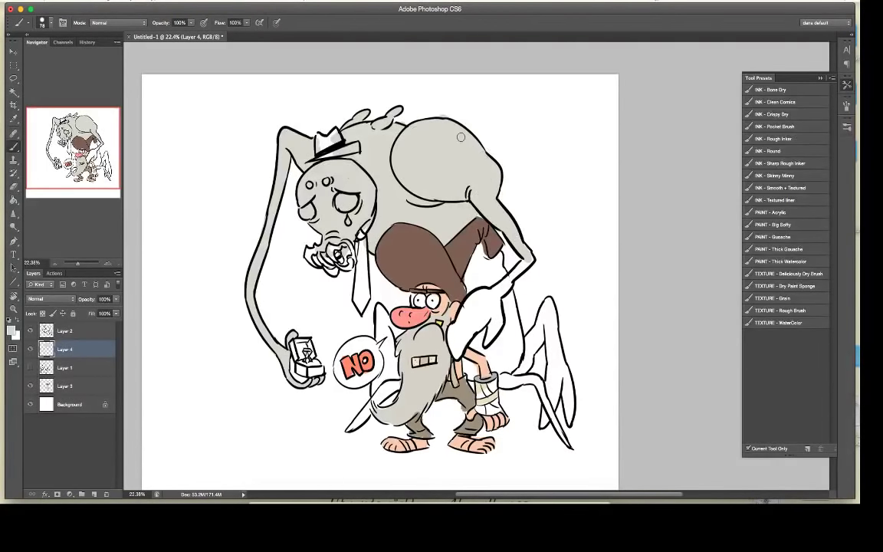
Step: Paint the rear forearm, the gripping hand and the body area behind the hat's tip light grey
key("g")
key("b")
left_click_drag(529, 260, 489, 305)
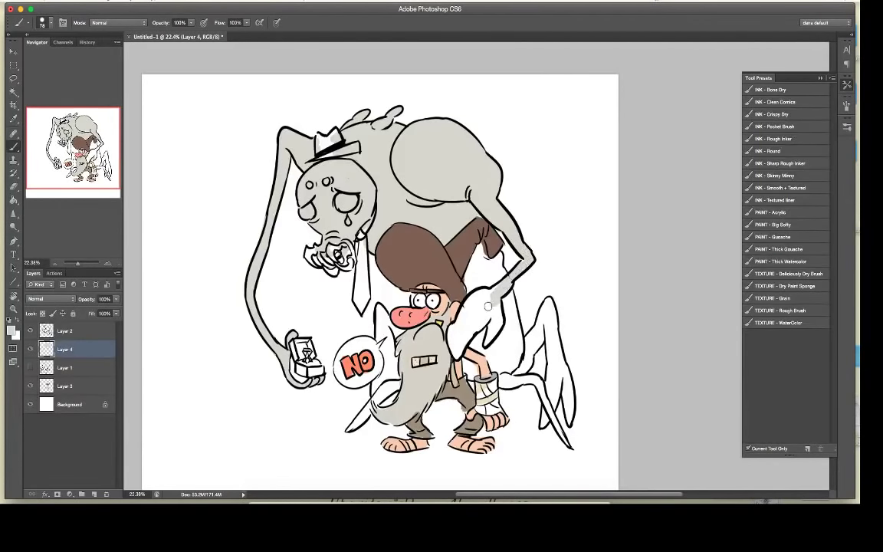
left_click_drag(485, 242, 484, 274)
key("super+z")
left_click_drag(478, 247, 472, 284)
key("i")
key("b")
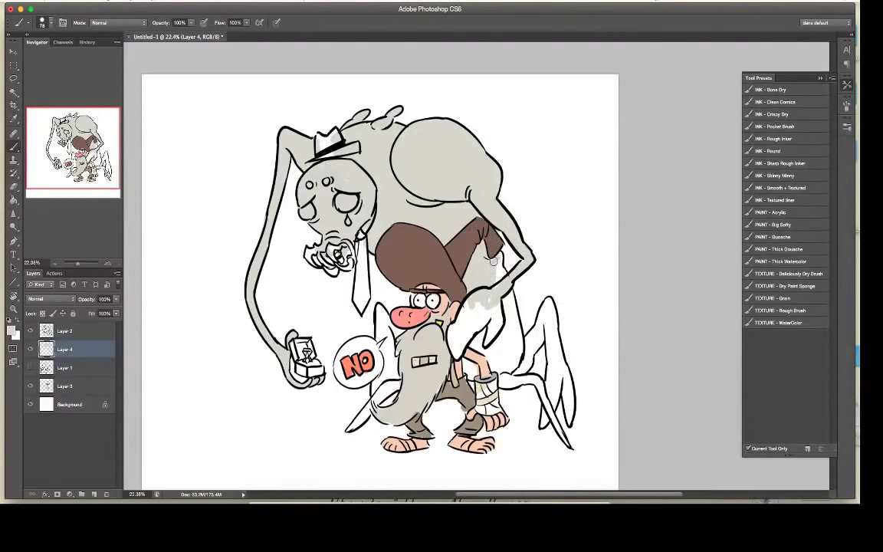
mouse_move(499, 280)
left_mouse_down()
mouse_move(496, 321)
mouse_move(451, 327)
mouse_move(451, 340)
mouse_move(489, 338)
mouse_move(490, 306)
left_mouse_up()
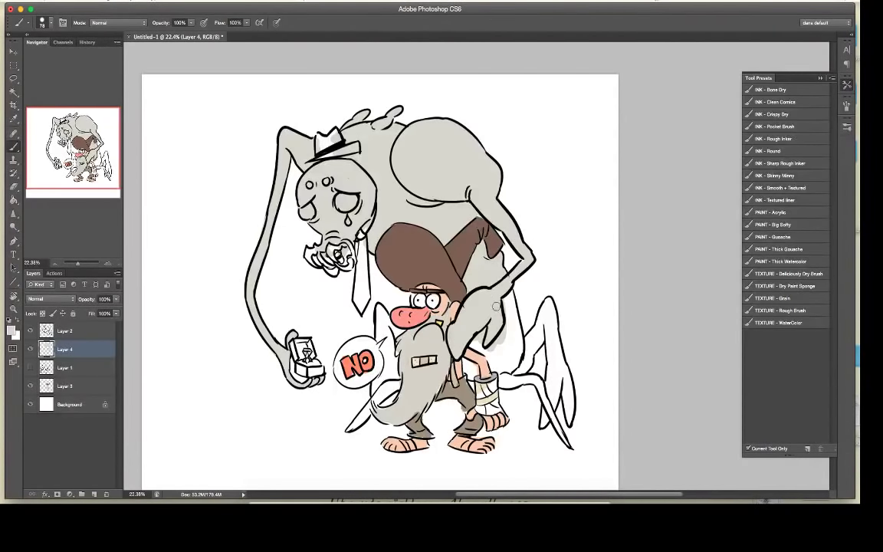
Step: Paint the creature's lower body behind the gripping hand light grey, down to where the rear legs start
key("e")
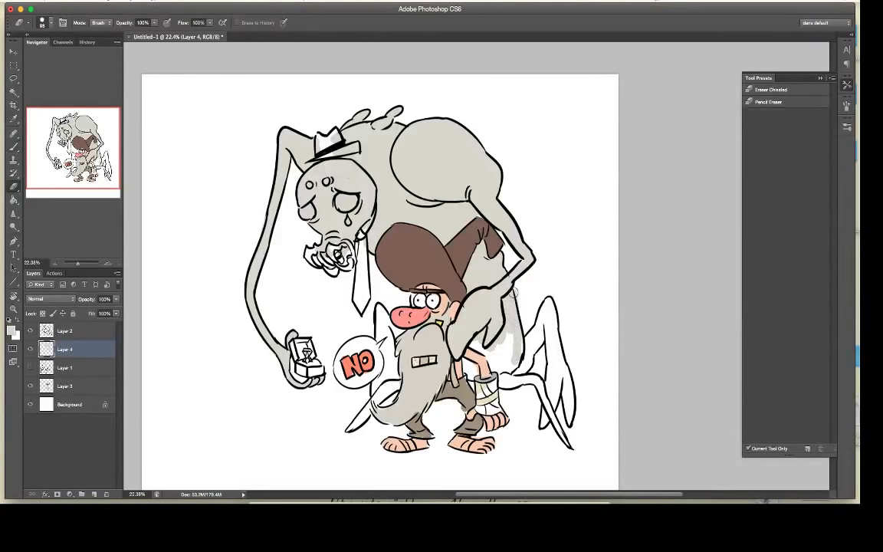
key("b")
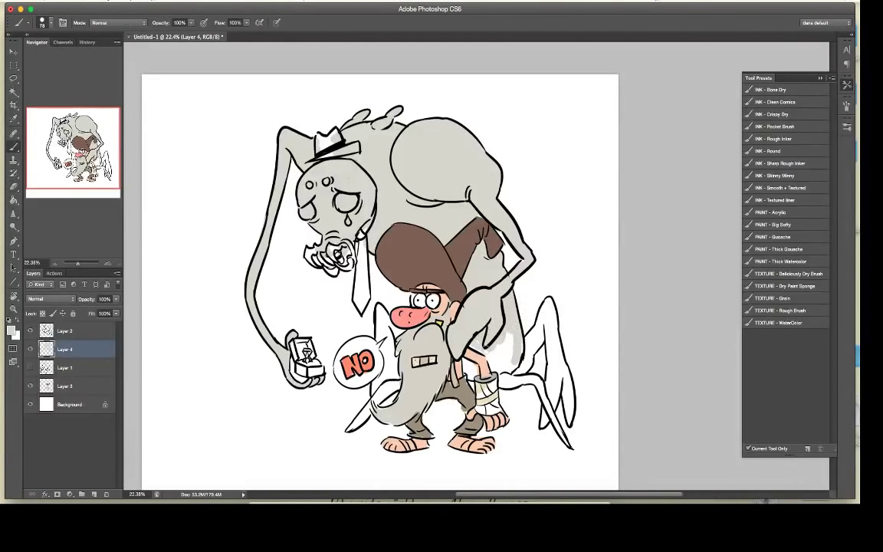
mouse_move(495, 362)
left_mouse_down()
mouse_move(504, 371)
mouse_move(516, 344)
mouse_move(525, 365)
mouse_move(508, 377)
mouse_move(463, 361)
mouse_move(470, 371)
left_mouse_up()
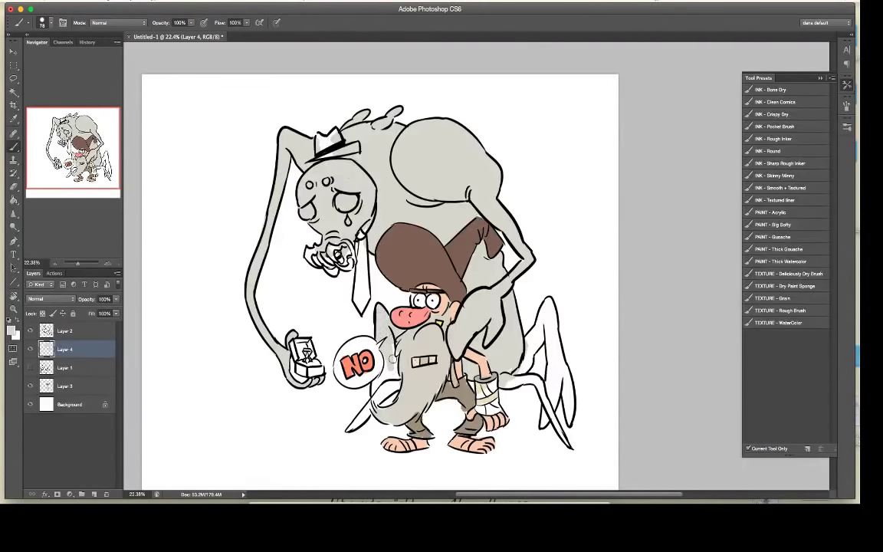
Step: Paint the creature's front leg behind the beard and its rear legs light grey, erasing the spill near the rear foot
mouse_move(392, 359)
left_mouse_down()
mouse_move(393, 383)
mouse_move(387, 363)
mouse_move(381, 377)
mouse_move(396, 385)
mouse_move(351, 425)
left_mouse_up()
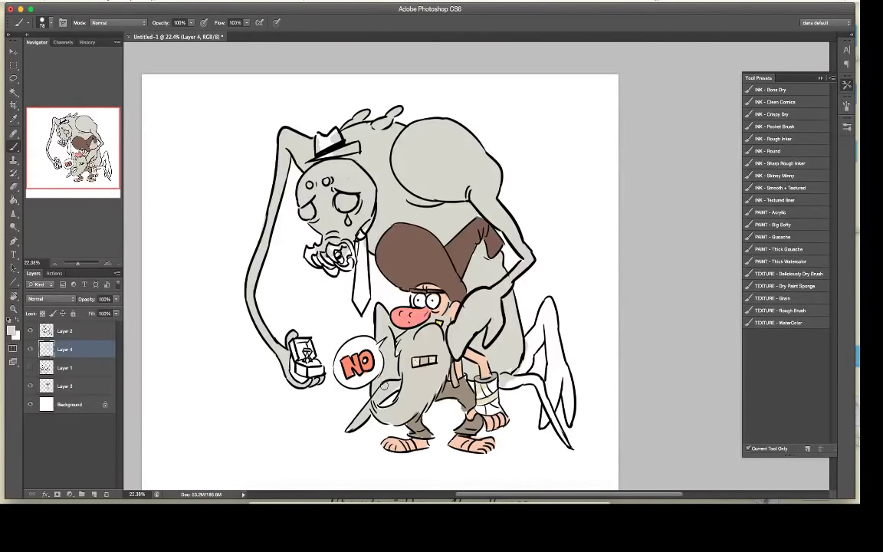
mouse_move(522, 364)
left_mouse_down()
mouse_move(554, 297)
mouse_move(547, 315)
mouse_move(545, 302)
mouse_move(556, 342)
mouse_move(544, 419)
mouse_move(554, 400)
mouse_move(550, 407)
mouse_move(556, 342)
mouse_move(569, 419)
mouse_move(564, 365)
left_mouse_up()
key("e")
left_click_drag(562, 413, 565, 423)
key("b")
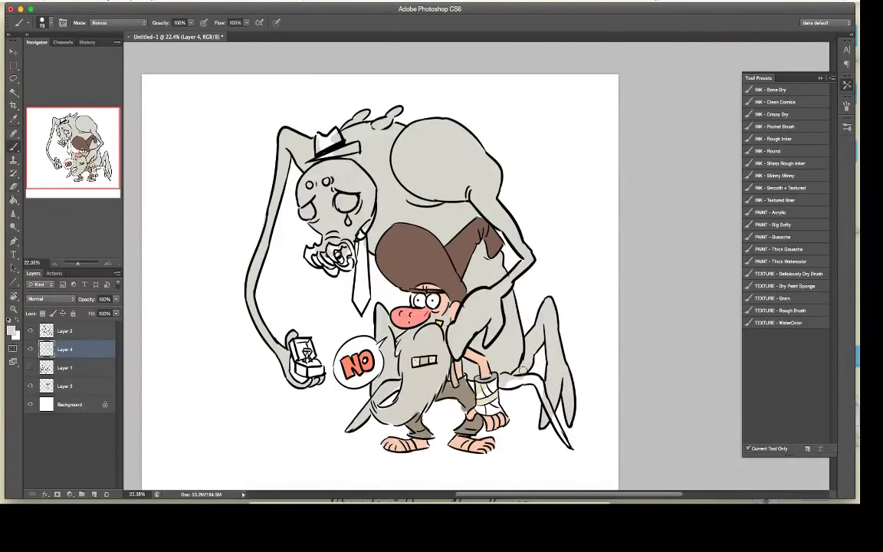
mouse_move(507, 383)
left_mouse_down()
mouse_move(533, 381)
mouse_move(570, 442)
left_mouse_up()
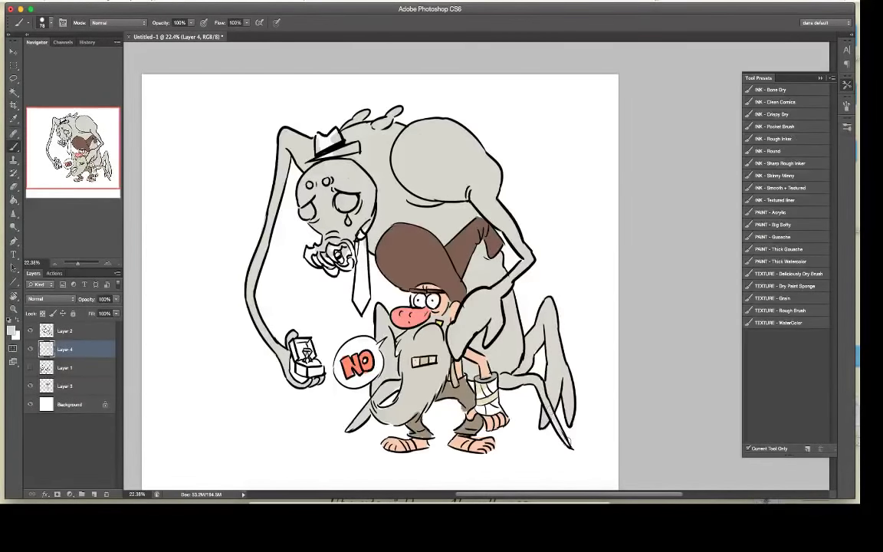
Step: Pick pale cream (fff8de) and paint highlights over the creature's face and the arm holding the ring box
left_click(13, 333)
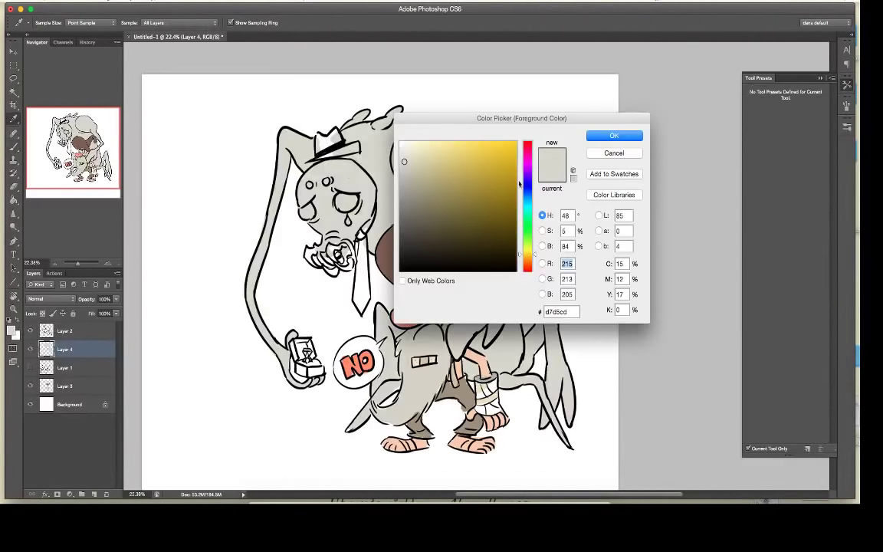
left_click(427, 142)
left_click(415, 141)
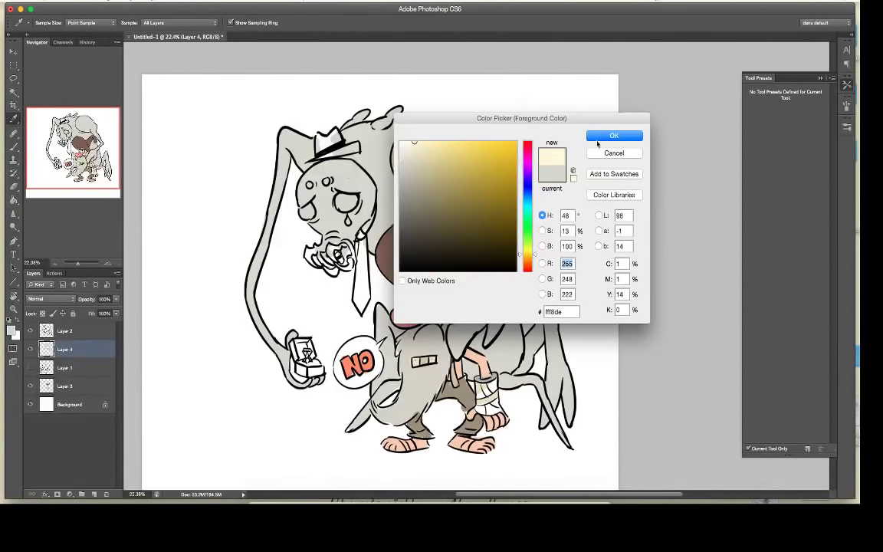
left_click(600, 140)
mouse_move(327, 176)
left_mouse_down()
mouse_move(341, 222)
mouse_move(346, 176)
mouse_move(351, 202)
mouse_move(325, 186)
left_mouse_up()
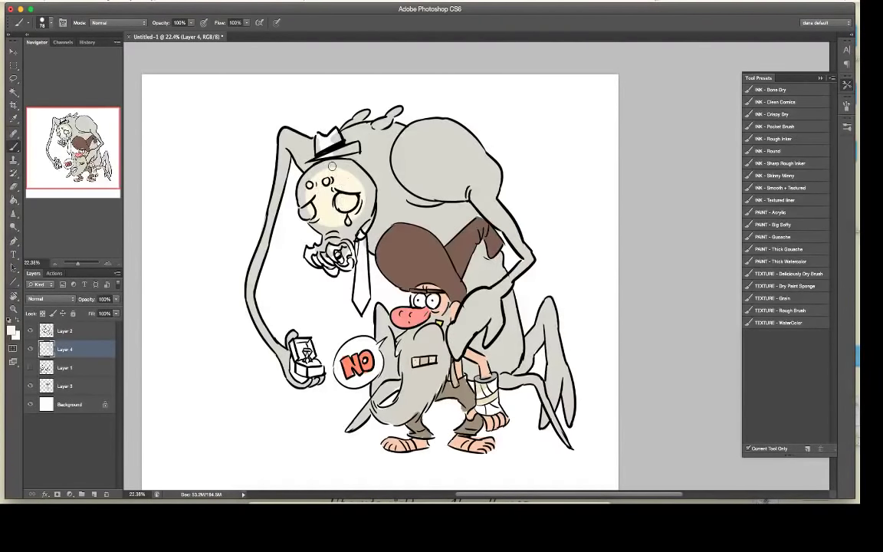
mouse_move(330, 229)
left_mouse_down()
mouse_move(336, 235)
mouse_move(316, 200)
mouse_move(325, 164)
mouse_move(307, 152)
mouse_move(289, 160)
mouse_move(269, 184)
mouse_move(255, 269)
mouse_move(266, 335)
mouse_move(288, 359)
left_mouse_up()
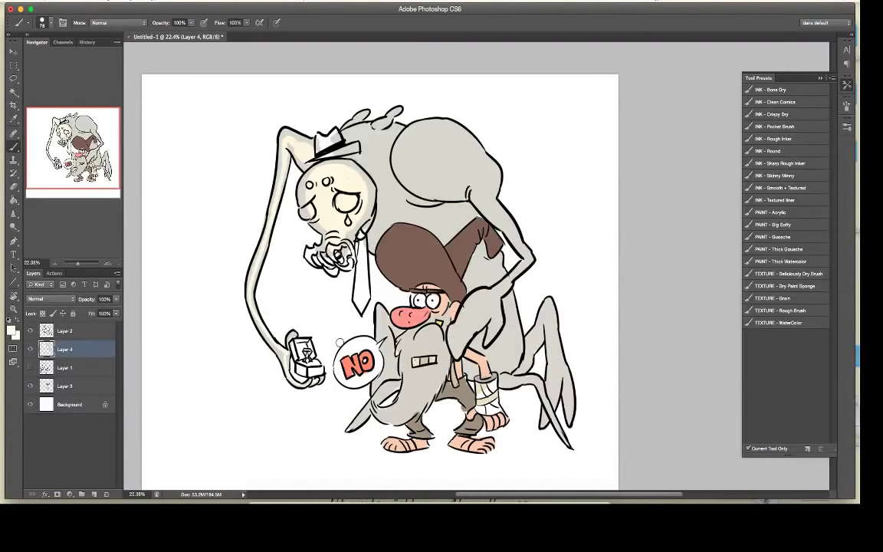
Step: Paint cream highlights on the creature's near upper arm, forearm and gripping hand, leaving light grey along the edges
mouse_move(423, 132)
left_mouse_down()
mouse_move(406, 139)
mouse_move(401, 161)
mouse_move(456, 185)
left_mouse_up()
mouse_move(432, 127)
left_mouse_down()
mouse_move(406, 165)
mouse_move(450, 188)
left_mouse_up()
mouse_move(468, 140)
left_mouse_down()
mouse_move(482, 163)
mouse_move(472, 190)
left_mouse_up()
left_click_drag(427, 169, 417, 146)
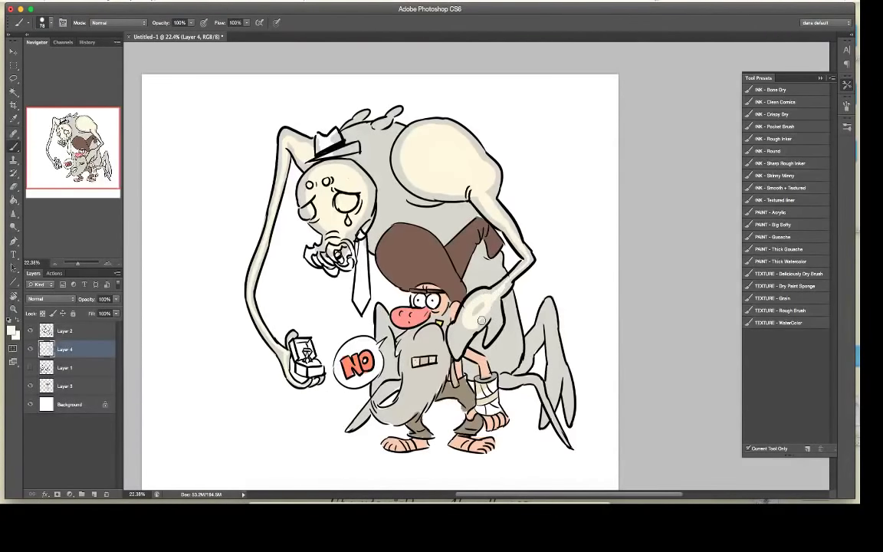
key("i")
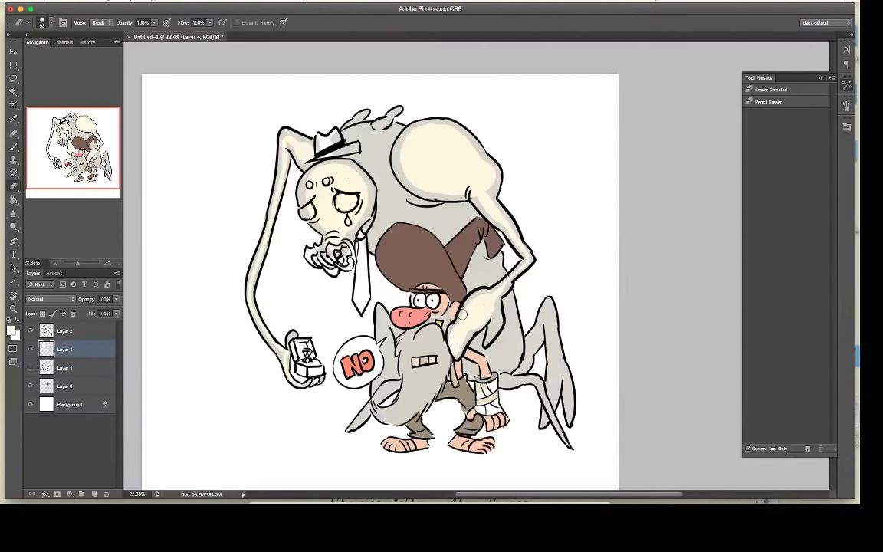
left_click(459, 330, "alt")
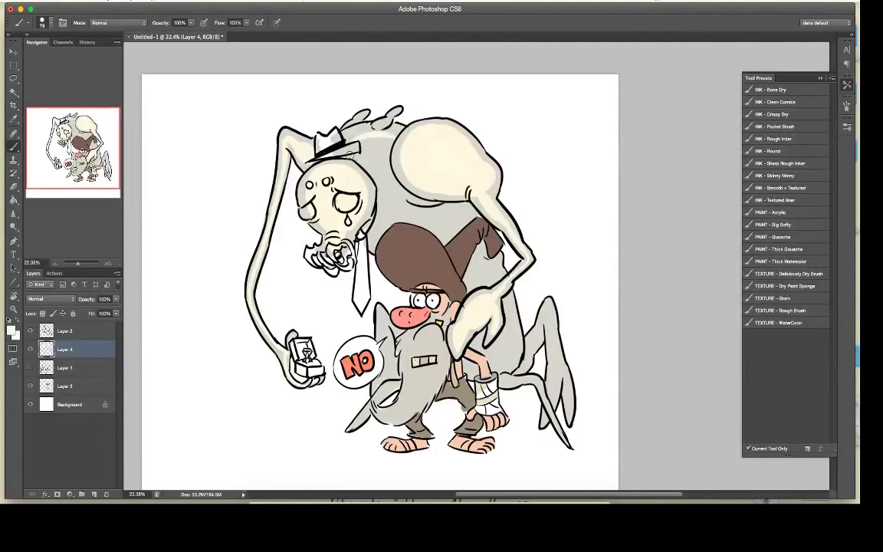
Step: Paint the creature's back, torso and lower body cream, leaving light grey shading along the contours
mouse_move(359, 156)
left_mouse_down()
mouse_move(374, 174)
mouse_move(374, 150)
mouse_move(381, 167)
mouse_move(389, 163)
mouse_move(381, 233)
mouse_move(385, 194)
mouse_move(427, 213)
mouse_move(447, 239)
mouse_move(452, 208)
mouse_move(443, 212)
mouse_move(463, 225)
left_mouse_up()
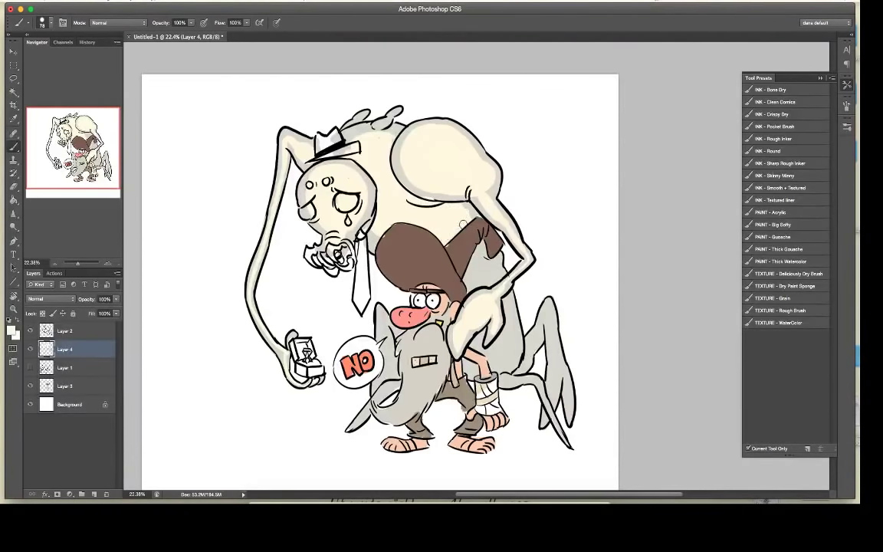
left_click(443, 198, "alt")
left_click_drag(424, 190, 436, 194)
mouse_move(483, 256)
left_mouse_down()
mouse_move(489, 283)
mouse_move(483, 250)
mouse_move(468, 276)
mouse_move(482, 279)
mouse_move(479, 270)
left_mouse_up()
mouse_move(503, 335)
left_mouse_down()
mouse_move(499, 371)
mouse_move(500, 338)
left_mouse_up()
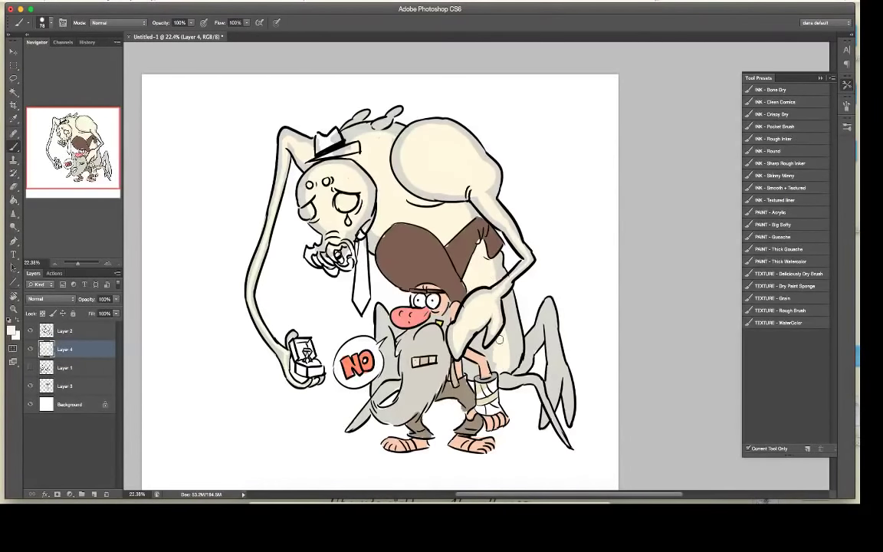
left_click_drag(432, 298, 441, 324)
left_click_drag(463, 359, 471, 370)
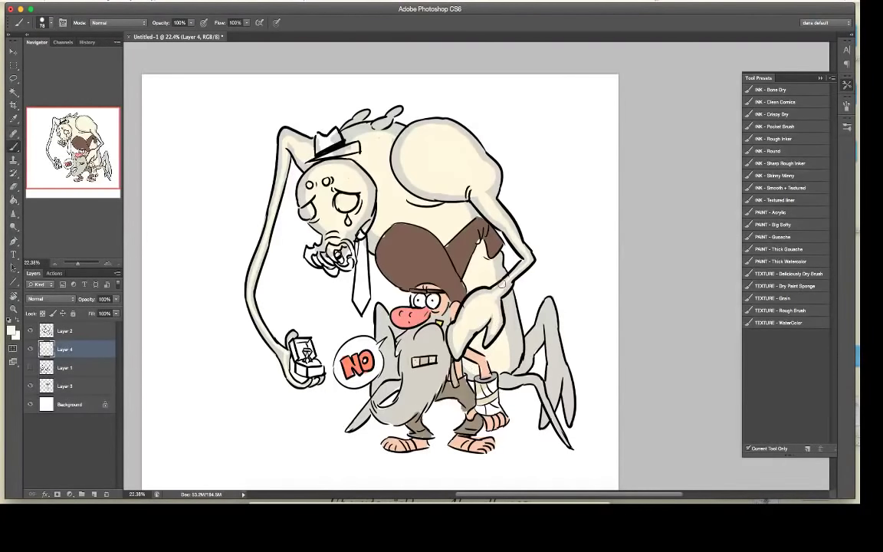
Step: Sample the hat's brown for its upper edge, and highlight the creature's front and rear legs with sampled cream
key("i")
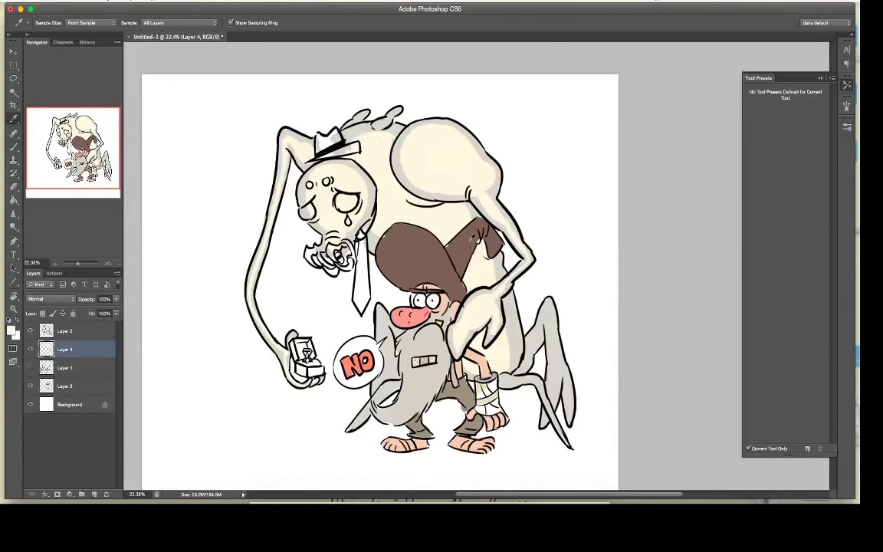
left_click(412, 223)
key("b")
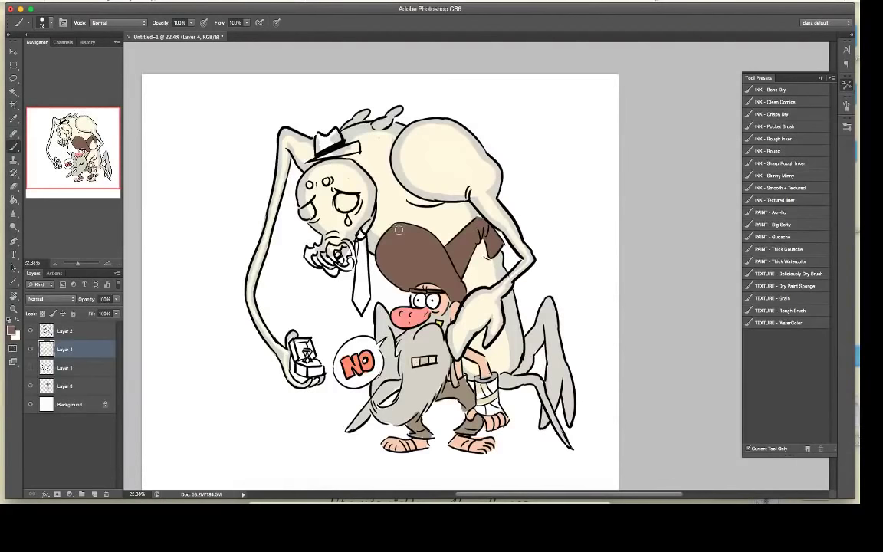
key("i")
left_click(502, 350)
key("b")
mouse_move(506, 375)
left_mouse_down()
mouse_move(538, 383)
mouse_move(563, 435)
left_mouse_up()
mouse_move(525, 362)
left_mouse_down()
mouse_move(541, 326)
mouse_move(550, 329)
mouse_move(554, 369)
left_mouse_up()
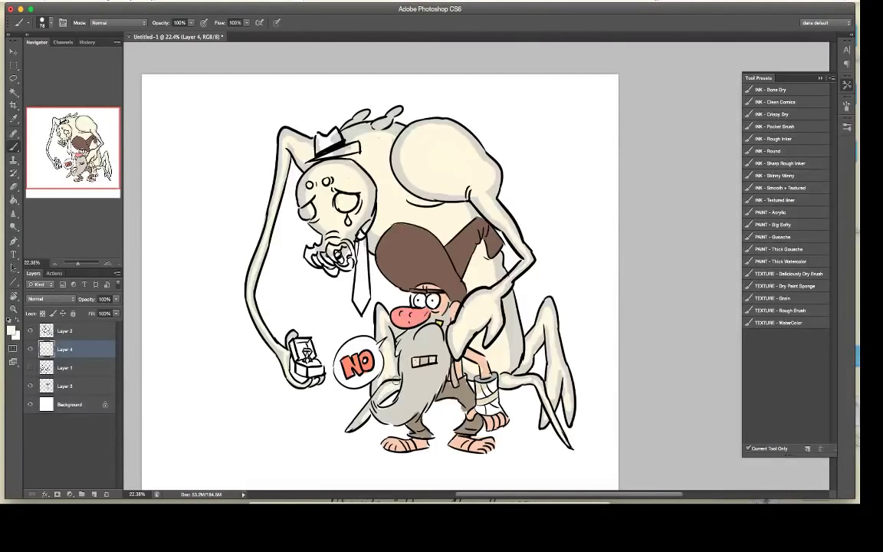
Step: Pick a dark raspberry pink and fill the creature's two large eyes with it
left_click(12, 329)
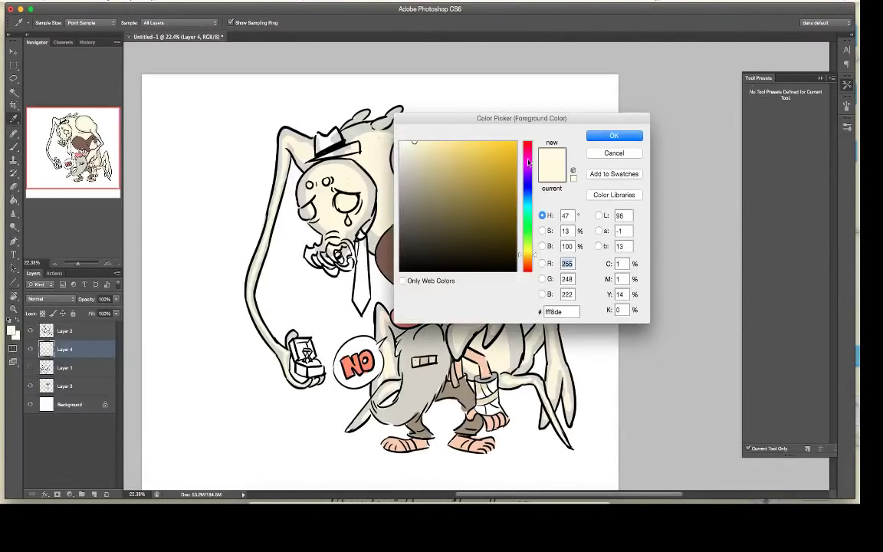
left_click_drag(527, 162, 527, 153)
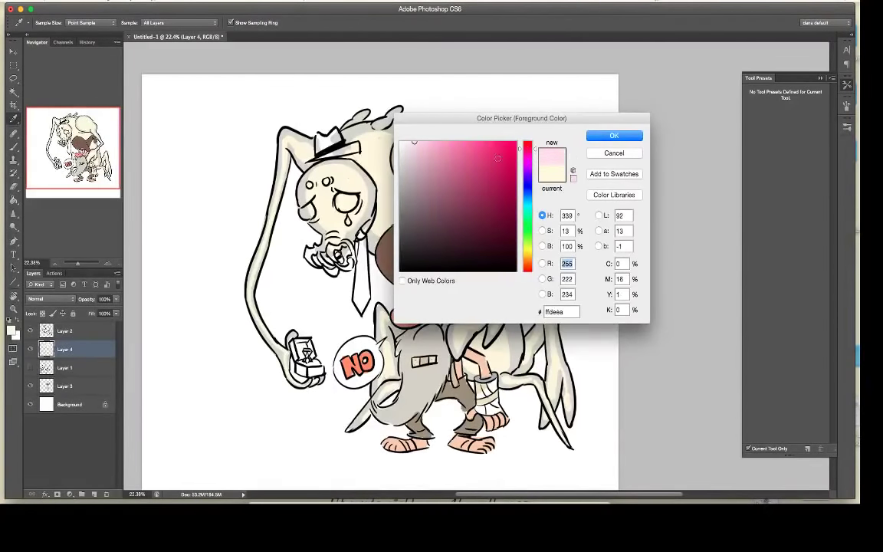
left_click(470, 191)
left_click(615, 135)
mouse_move(338, 199)
left_mouse_down()
mouse_move(347, 205)
mouse_move(308, 212)
left_mouse_up()
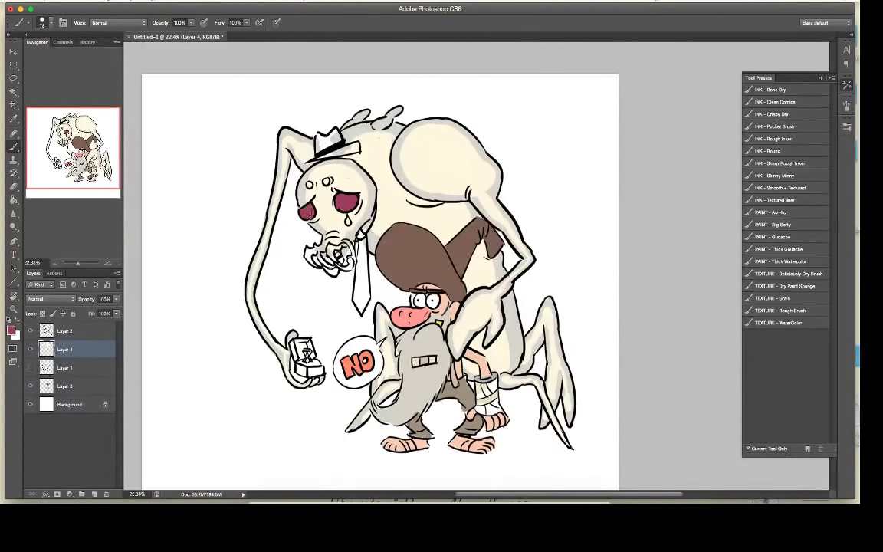
Step: Pick a brighter pink (e76996) and paint the centres of the large eyes and the two small forehead eyes
left_click(11, 329)
left_click_drag(462, 168, 463, 152)
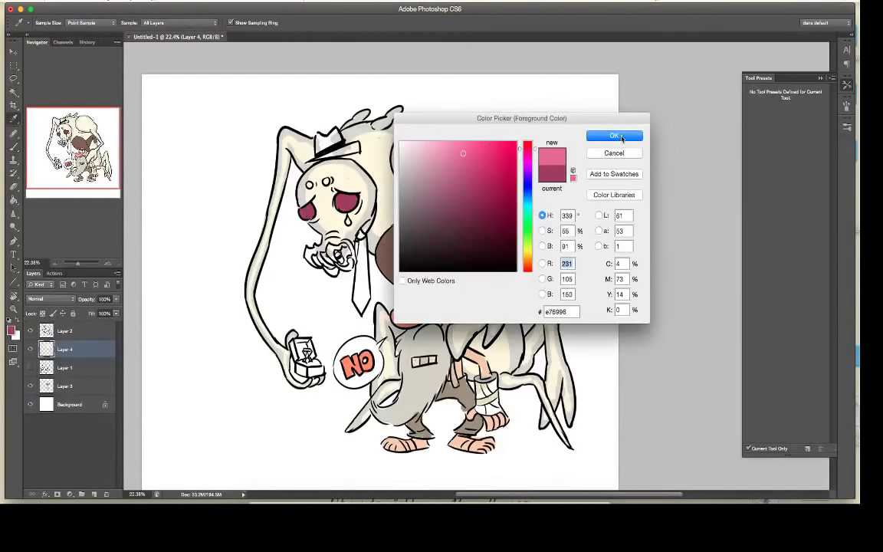
left_click(620, 135)
left_click(349, 201)
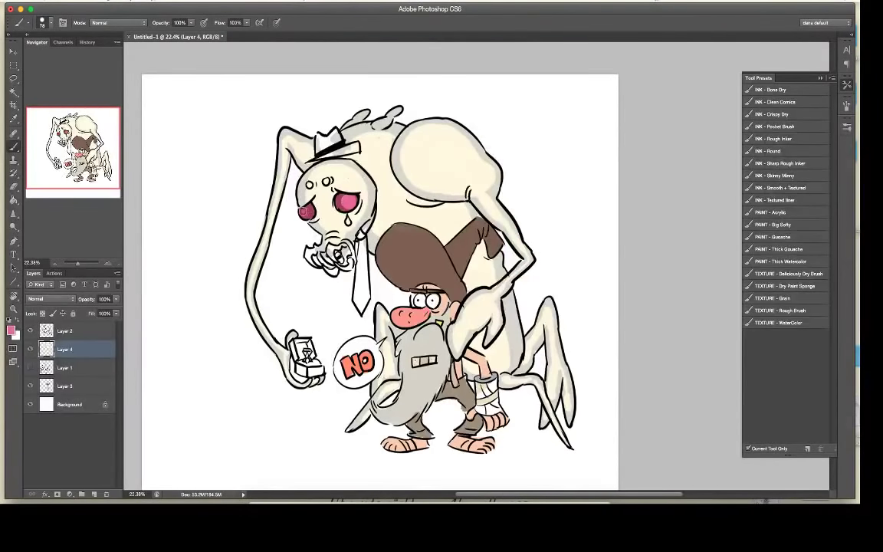
left_click(305, 212)
left_click(327, 181)
left_click(310, 184)
Step: Pick a muted greyish pink and paint the folds of the creature's mouth
left_click(11, 330)
left_click(433, 176)
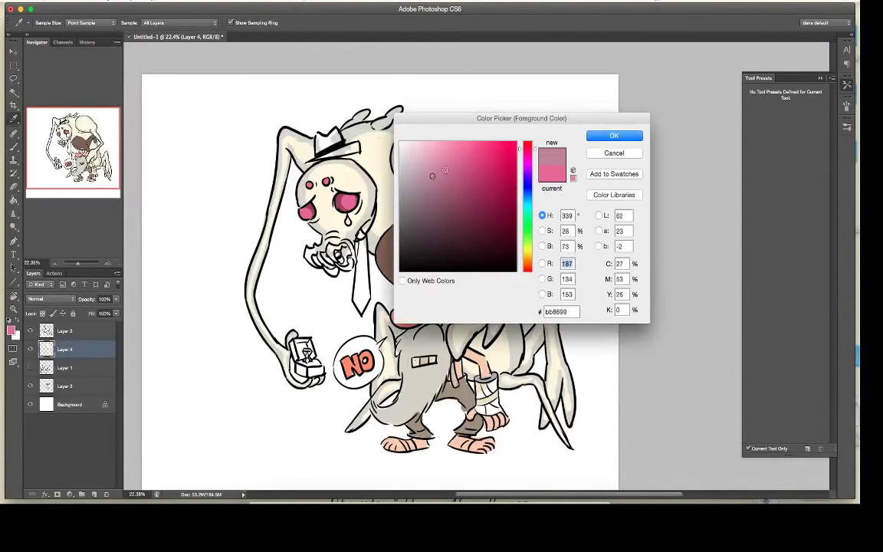
left_click(529, 143)
left_click(425, 179)
left_click(614, 136)
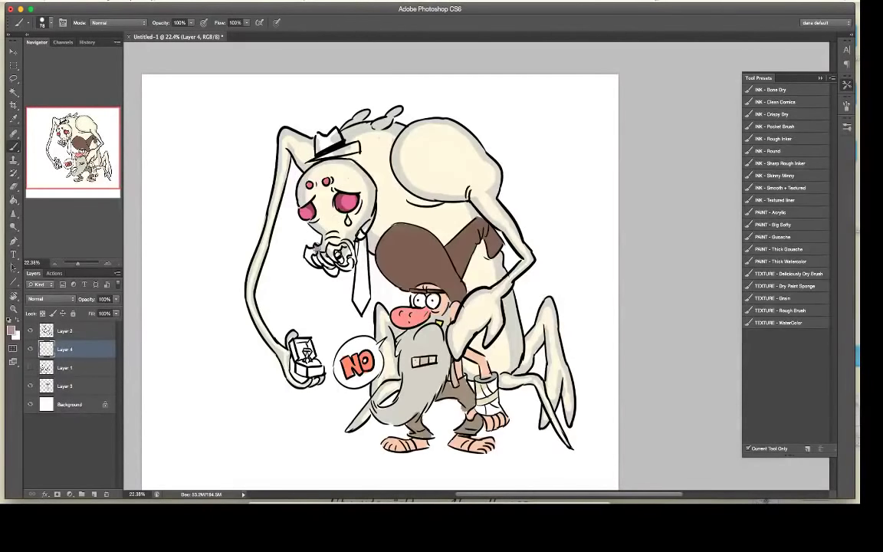
left_click_drag(323, 249, 346, 244)
left_click_drag(322, 256, 337, 267)
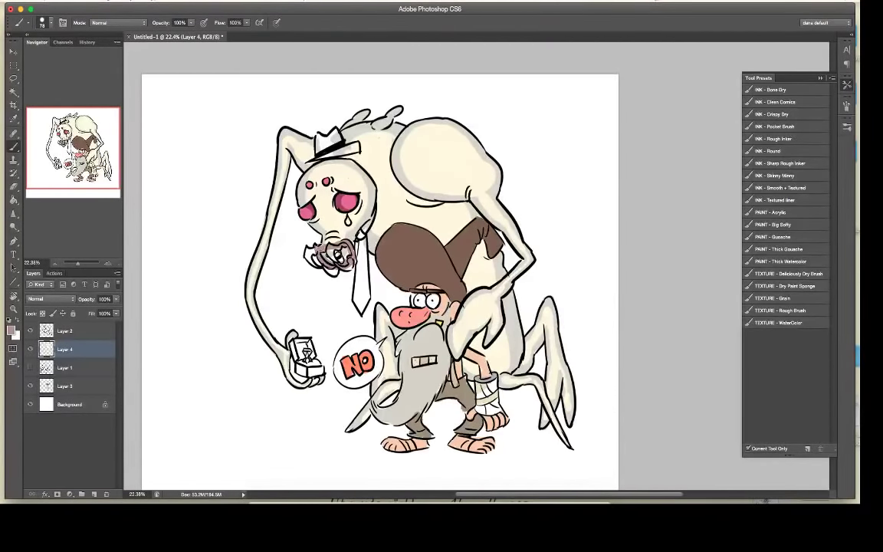
Step: Pick a dark reddish brown (824f4f) and shade the inner part of the creature's mouth
left_click(16, 329)
left_click(448, 203)
left_click(598, 136)
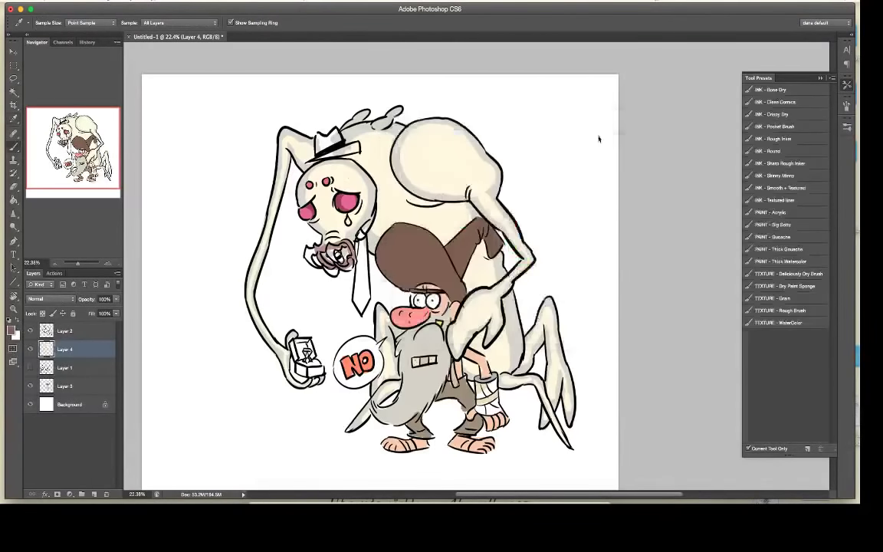
left_click_drag(294, 229, 293, 234)
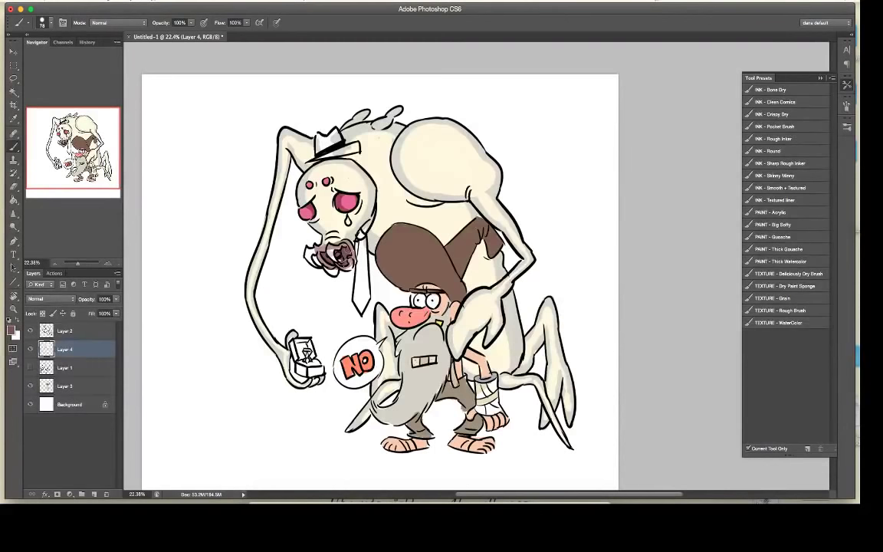
Step: Pick a very pale warm cream and paint the light parts in and around the creature's mouth
left_click(12, 330)
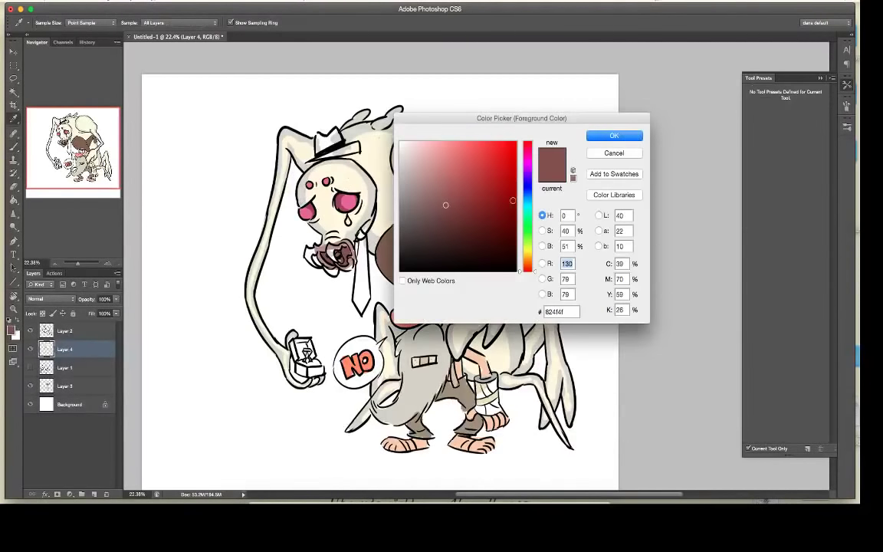
left_click(529, 258)
left_click(425, 154)
left_click_drag(425, 154, 405, 141)
left_click(602, 136)
left_click_drag(344, 257, 333, 254)
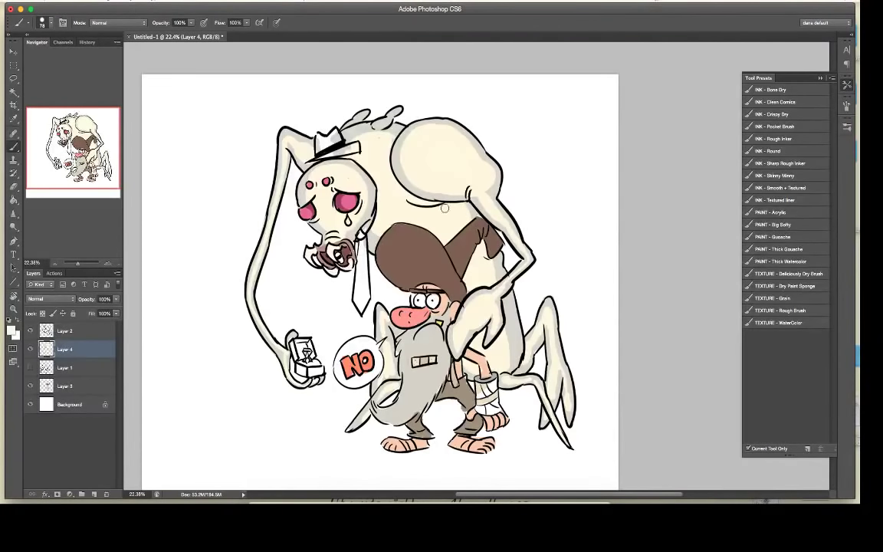
Step: Pick light blue (b9e2ff) and colour the tear below the creature's eye
left_click(12, 330)
left_click(529, 198)
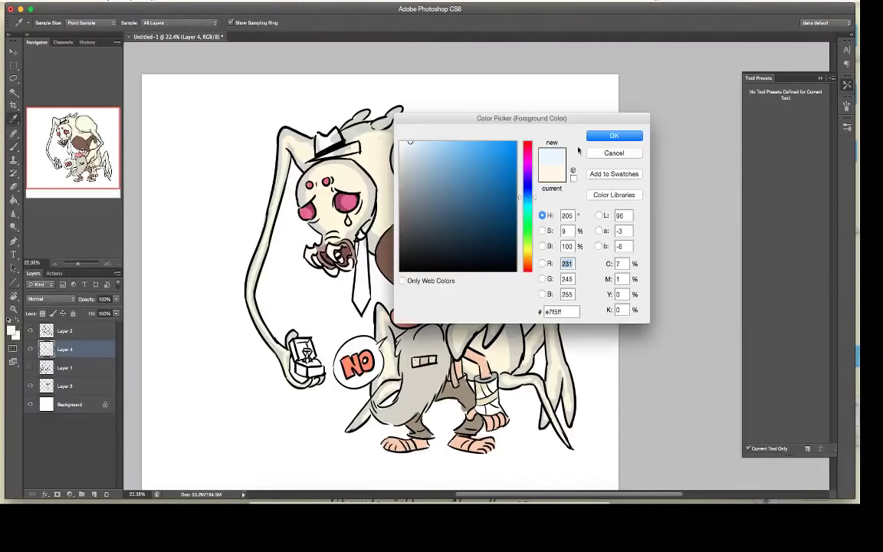
left_click(611, 137)
left_click(11, 330)
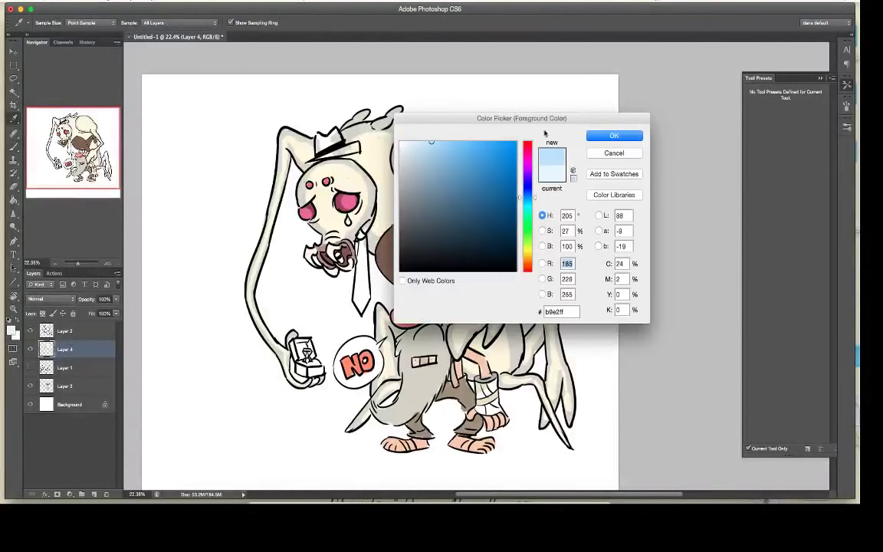
key("Return")
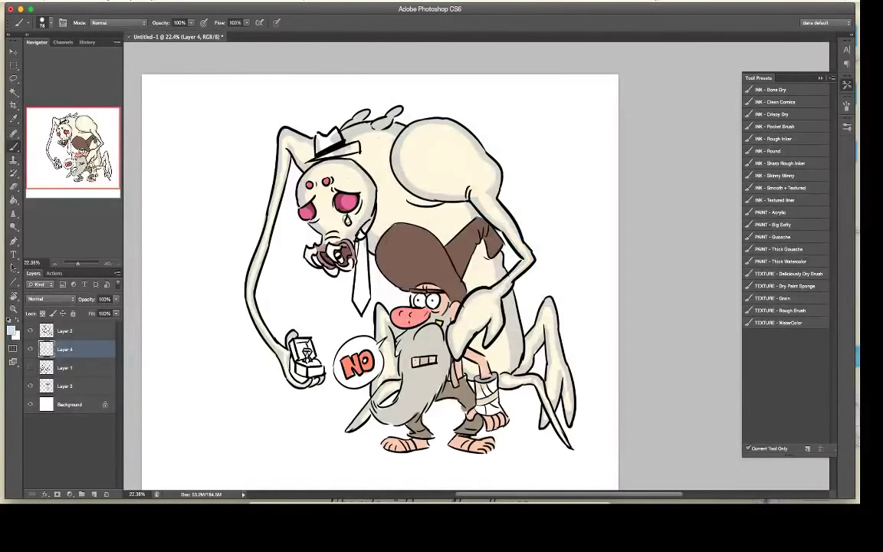
Step: On Layer 2, paint light blue over the tear's outline, add white highlights to the tear and large eyes, and return to Layer 4
left_click(66, 331)
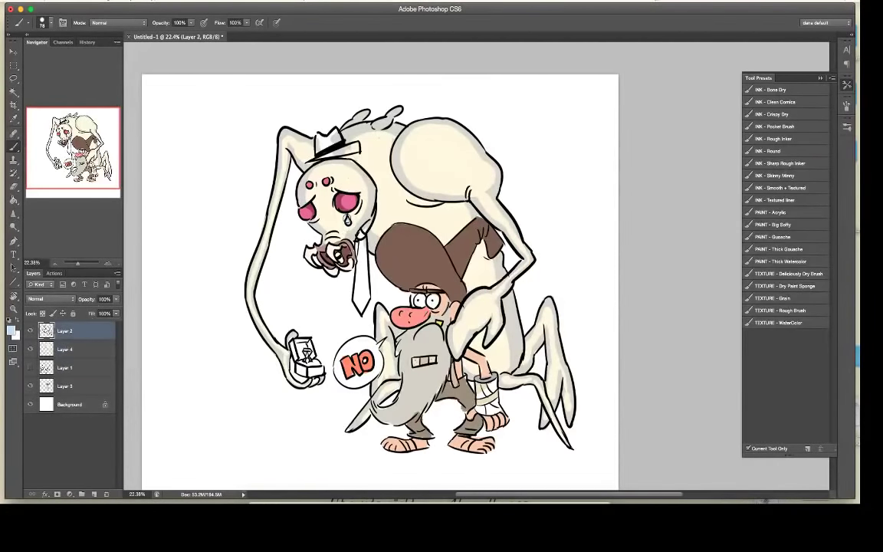
left_click(319, 258, "alt")
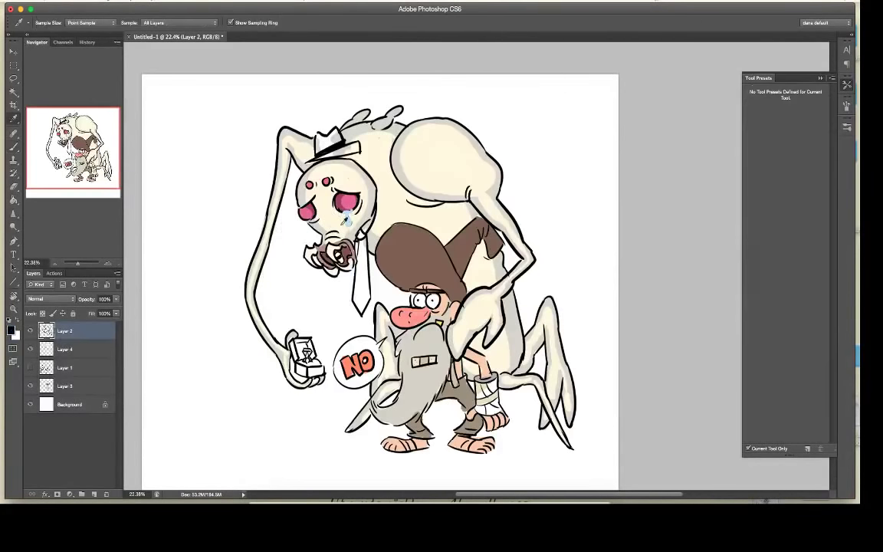
left_click_drag(345, 213, 347, 220)
left_click(347, 219, "alt")
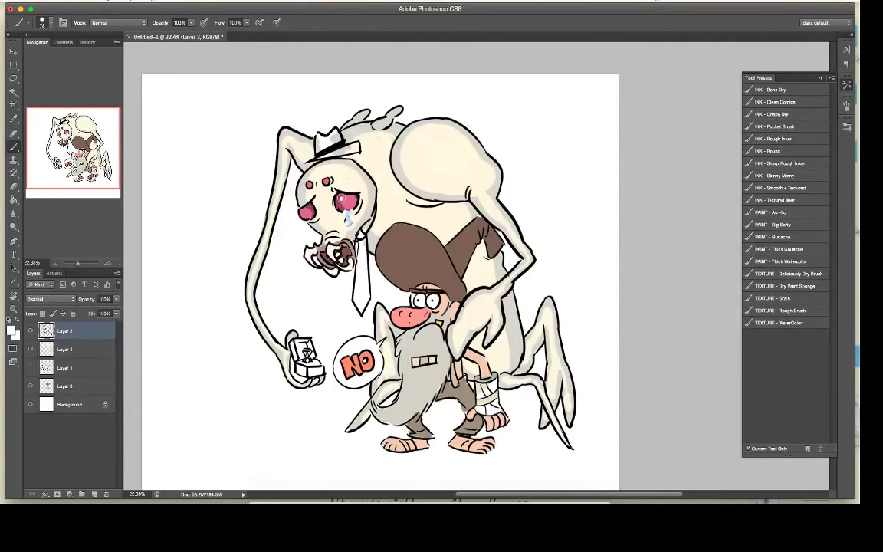
left_click(66, 349)
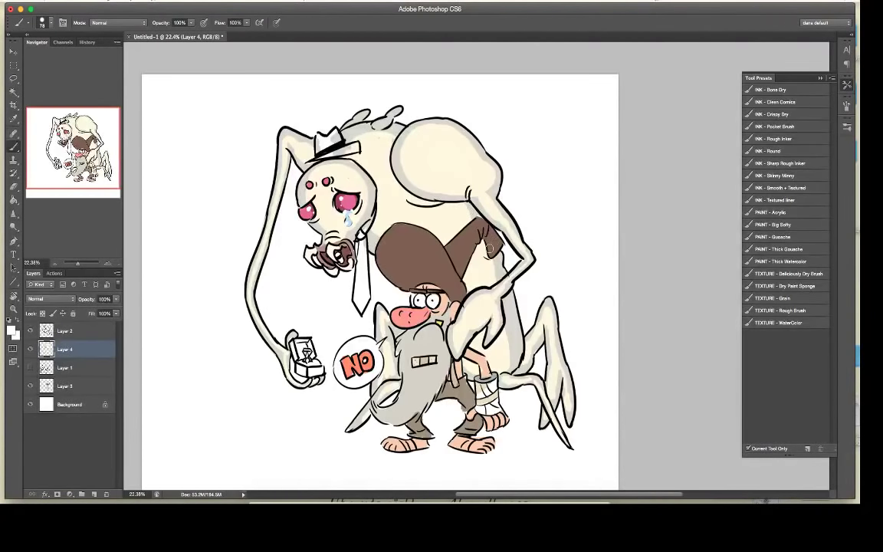
Step: Colour the ring box in dark grey (595555) and darker shading, and paint its cushion in dark pink sampled from the creature's eye
left_click(12, 328)
left_click(407, 226)
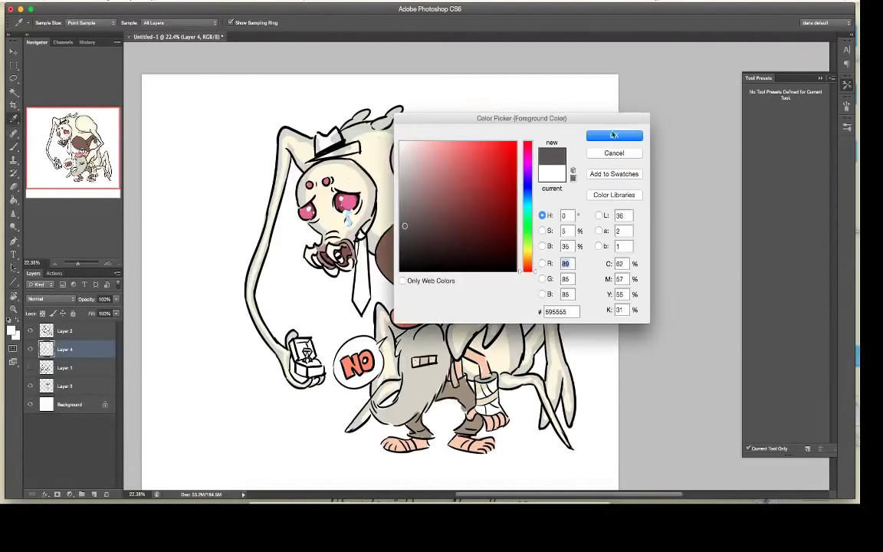
left_click(613, 136)
mouse_move(295, 339)
left_mouse_down()
mouse_move(297, 365)
mouse_move(317, 375)
mouse_move(301, 356)
mouse_move(308, 344)
left_mouse_up()
left_click(12, 329)
key("Return")
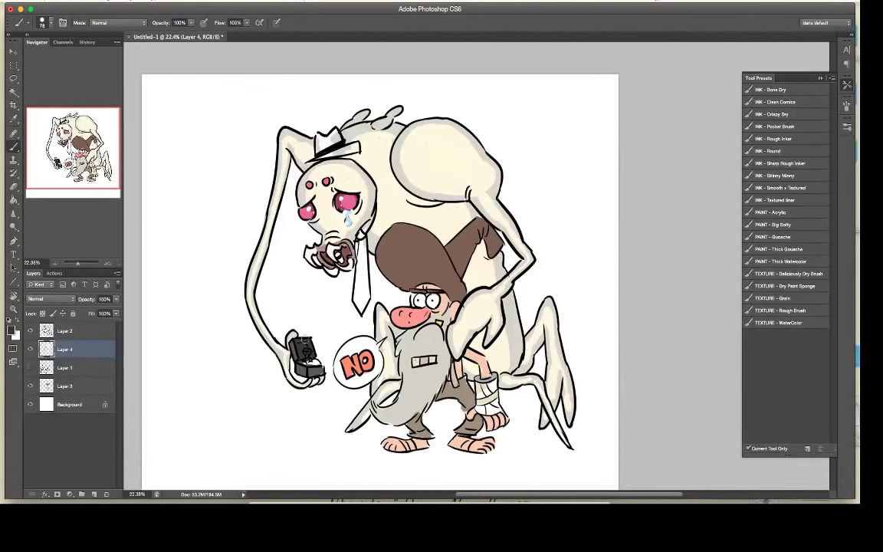
left_click(312, 198, "alt")
left_click(306, 189, "alt")
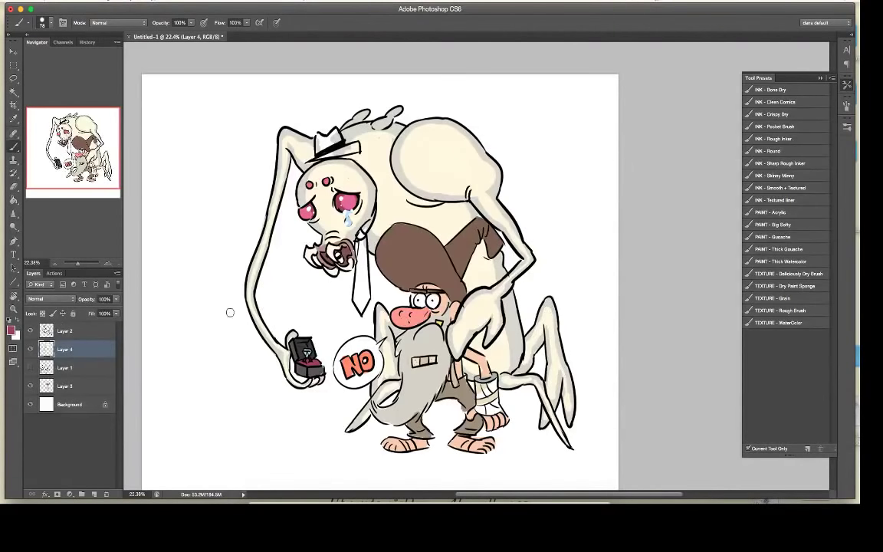
Step: Lock Layer 4's transparent pixels and draw dark pink (9f3f61) foreground-to-transparent gradients over the tips of the creature's two feet
left_click(42, 313)
key("i")
left_click(11, 331)
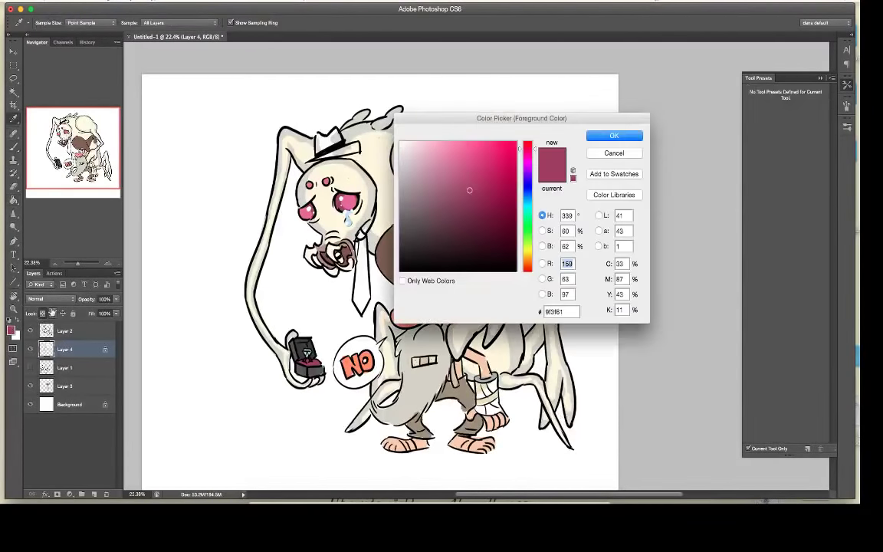
left_click(607, 155)
left_click_drag(14, 201, 54, 200)
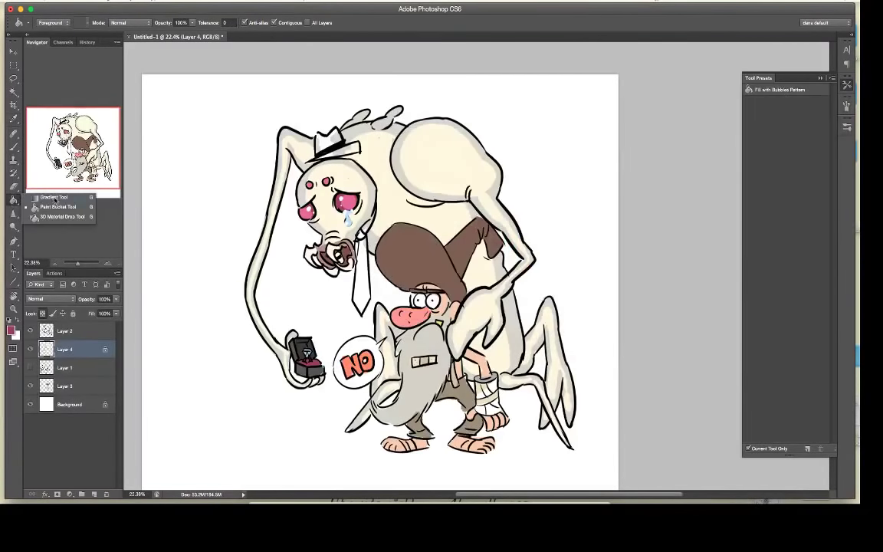
left_click(54, 197)
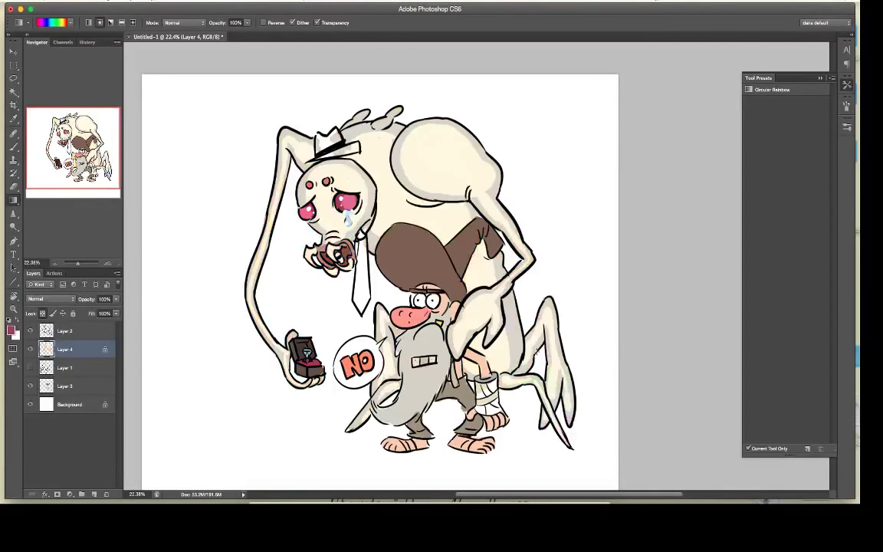
left_click(70, 23)
double_click(30, 37)
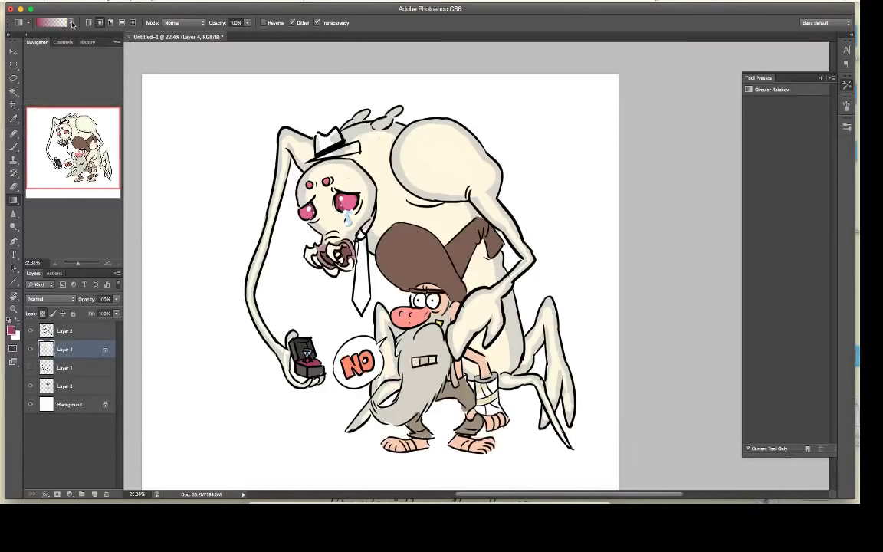
left_click_drag(573, 444, 575, 369)
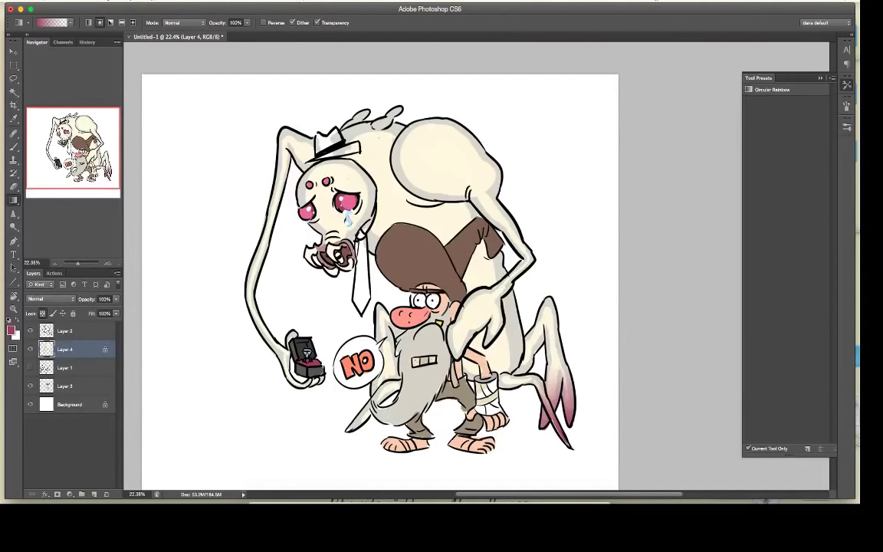
left_click_drag(348, 433, 388, 373)
Step: Pick a warm grey and paint the crown of the creature's hat, unlocking Layer 4's transparent pixels
left_click(10, 329)
left_click(418, 222)
left_click(527, 262)
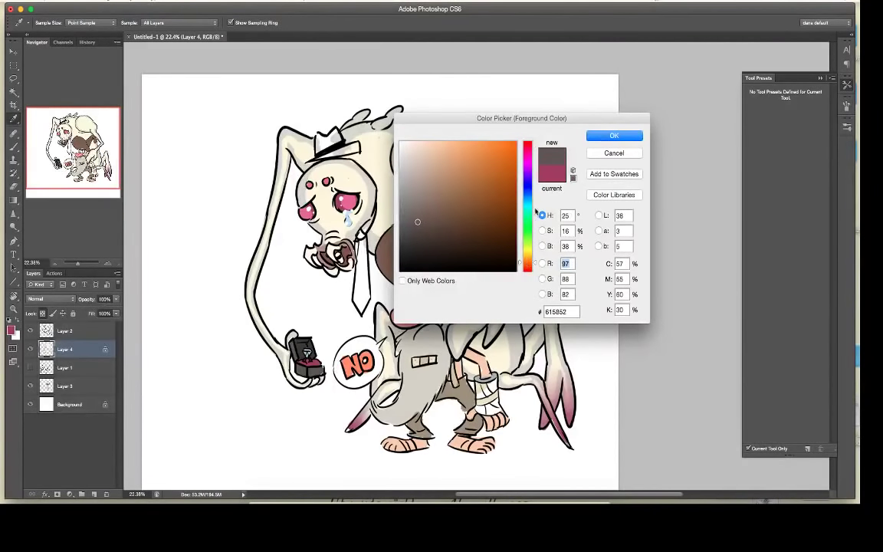
left_click(413, 204)
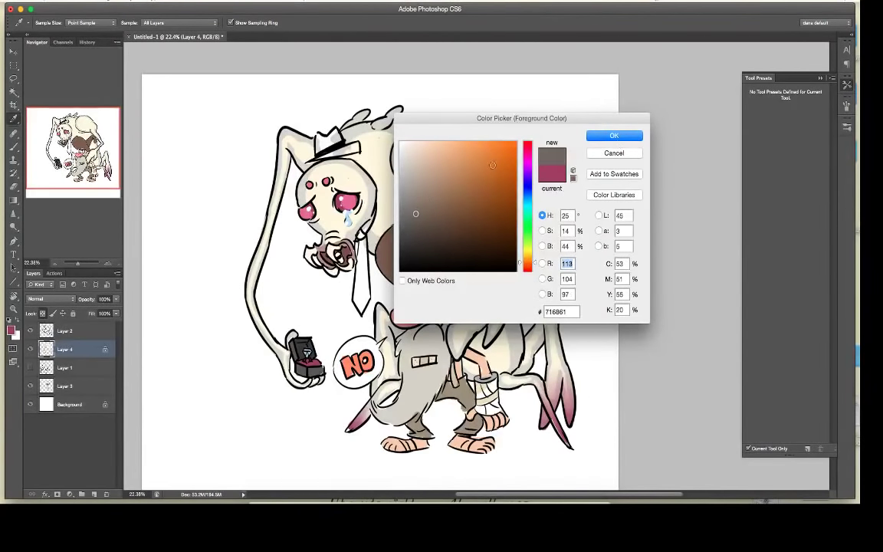
left_click(614, 135)
key("v")
key("b")
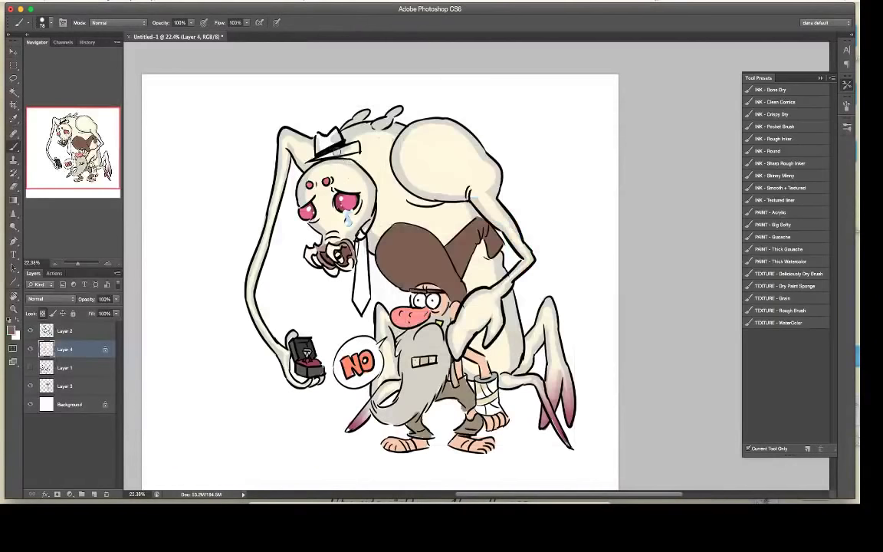
mouse_move(318, 138)
left_mouse_down()
mouse_move(317, 150)
mouse_move(322, 140)
left_mouse_up()
left_click(43, 314)
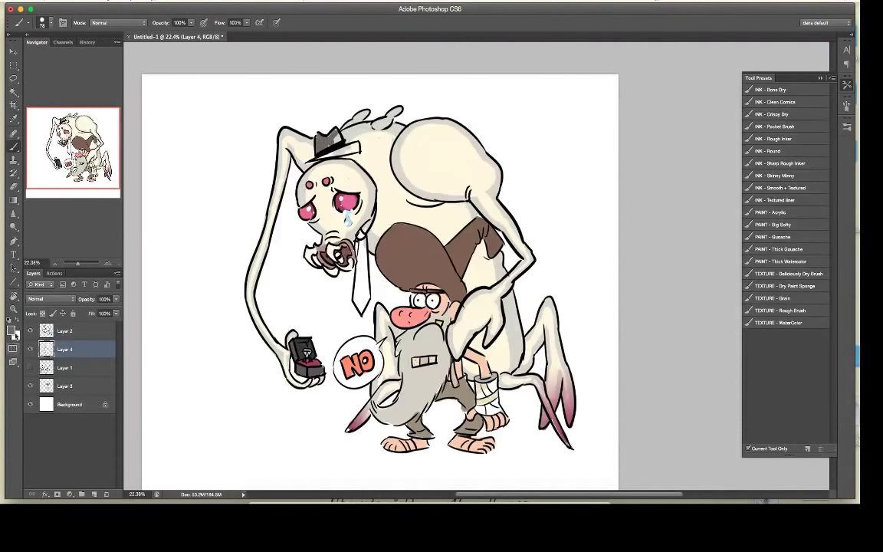
Step: Pick dark brown (5d4432) and colour the crown and brim of the creature's hat
left_click(12, 330)
left_click(609, 135)
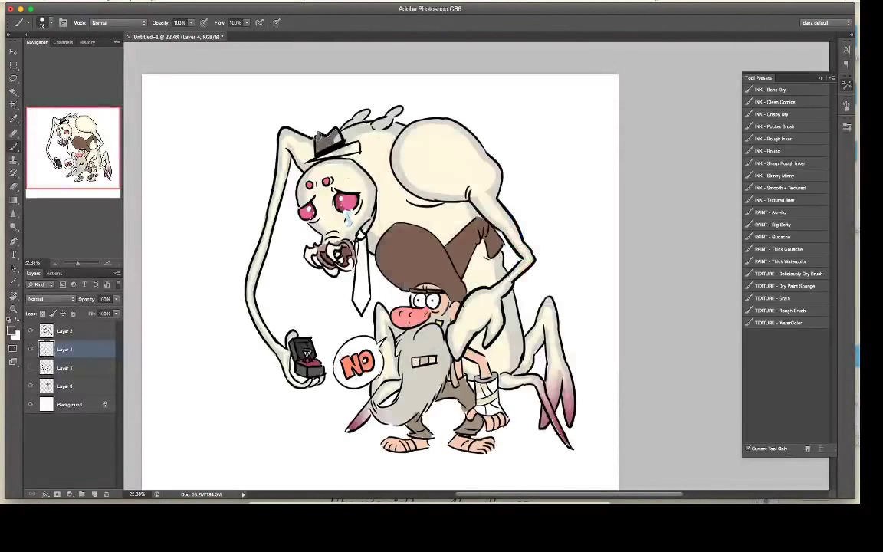
mouse_move(322, 143)
left_mouse_down()
mouse_move(348, 149)
mouse_move(322, 129)
mouse_move(307, 138)
mouse_move(331, 120)
left_mouse_up()
Step: Pick a muted green and colour the creature's tie, including the knot
left_click(12, 329)
left_click(528, 240)
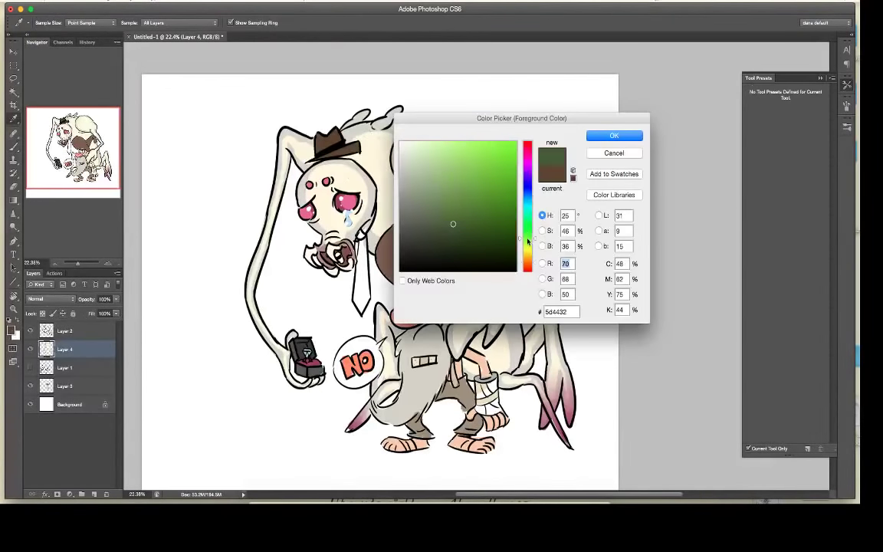
left_click(439, 184)
left_click(613, 136)
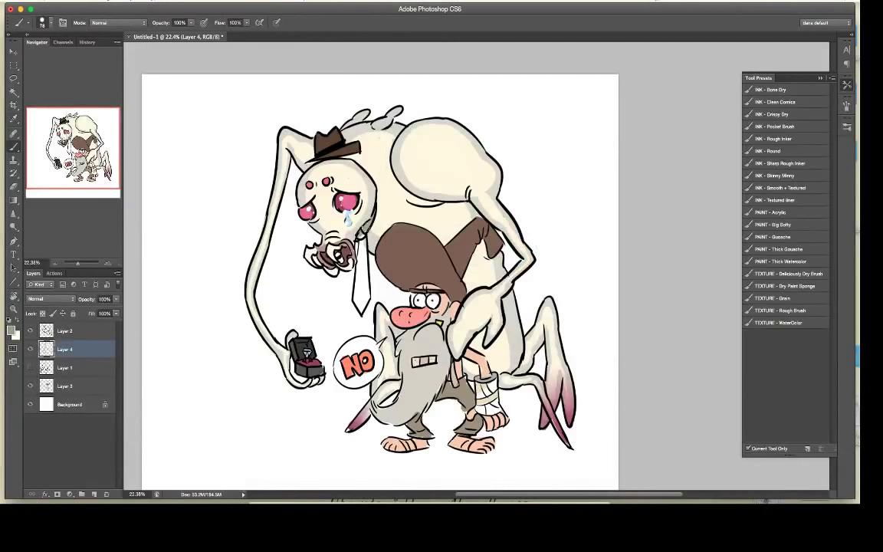
left_click_drag(359, 233, 359, 307)
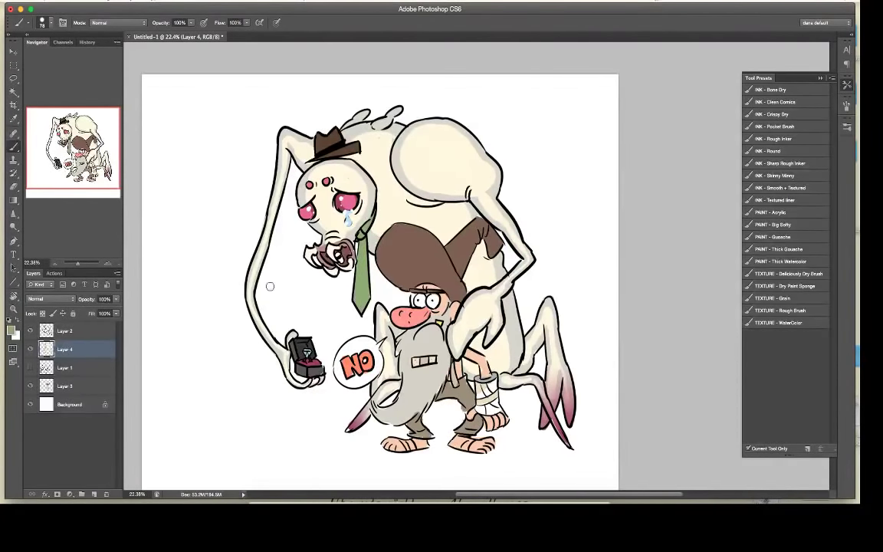
Step: Pick pale yellow (f0e3af) and paint diagonal stripes across the creature's green tie
left_click(13, 332)
left_click(529, 245)
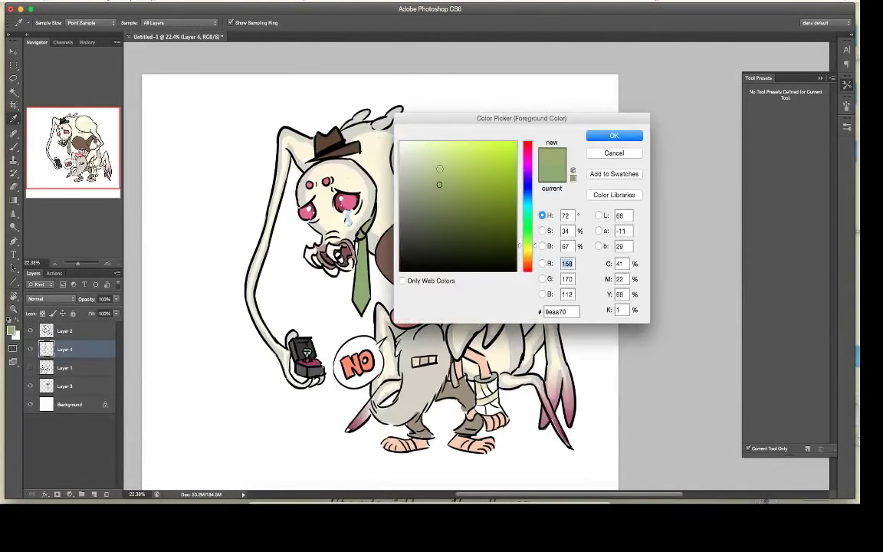
left_click(431, 149)
left_click(530, 258)
left_click(614, 135)
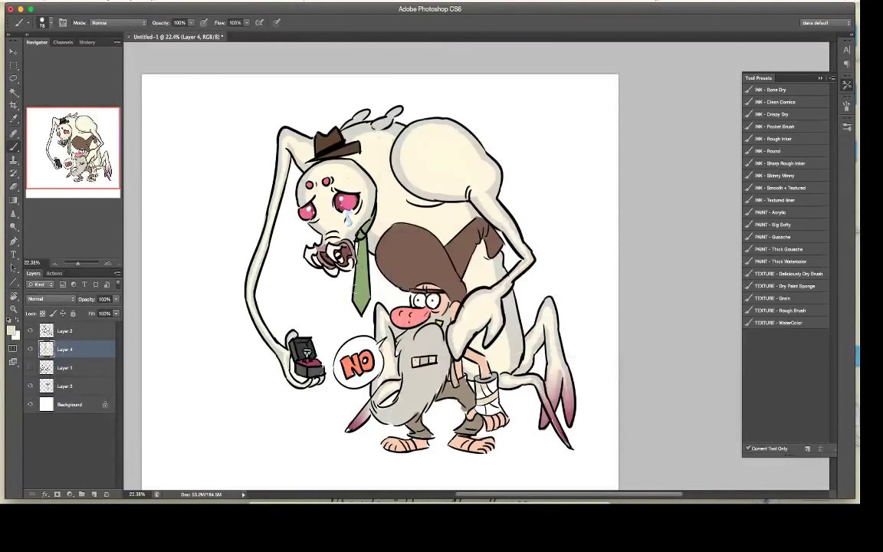
mouse_move(356, 268)
left_mouse_down()
mouse_move(369, 282)
mouse_move(367, 246)
left_mouse_up()
Step: Add a new layer directly above the Background and paint light grey ground shadows beneath both characters' feet
left_click(69, 404)
left_click(94, 493)
left_click(12, 330)
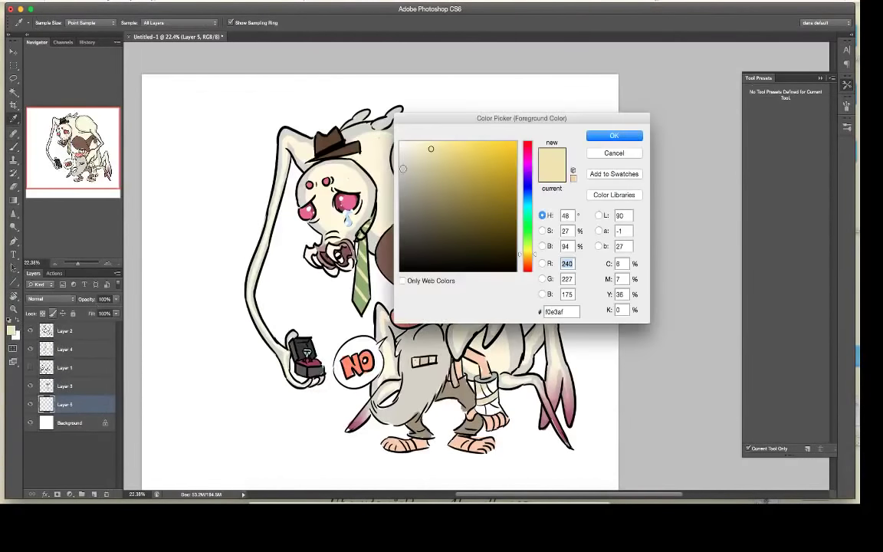
left_click_drag(403, 169, 396, 165)
left_click(401, 172)
left_click(598, 139)
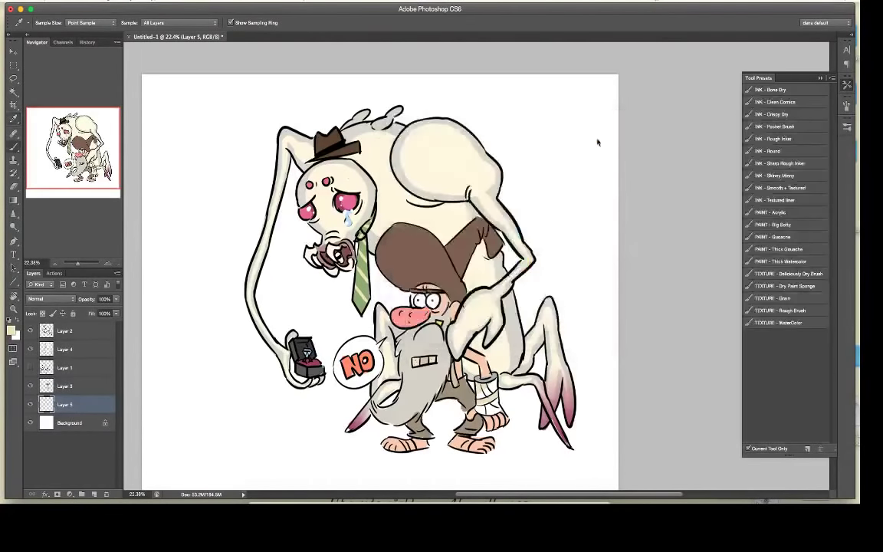
mouse_move(517, 420)
left_mouse_down()
mouse_move(566, 425)
mouse_move(538, 435)
mouse_move(558, 436)
left_mouse_up()
mouse_move(460, 426)
left_mouse_down()
mouse_move(350, 429)
mouse_move(461, 414)
mouse_move(388, 413)
mouse_move(461, 445)
mouse_move(435, 439)
mouse_move(442, 420)
left_mouse_up()
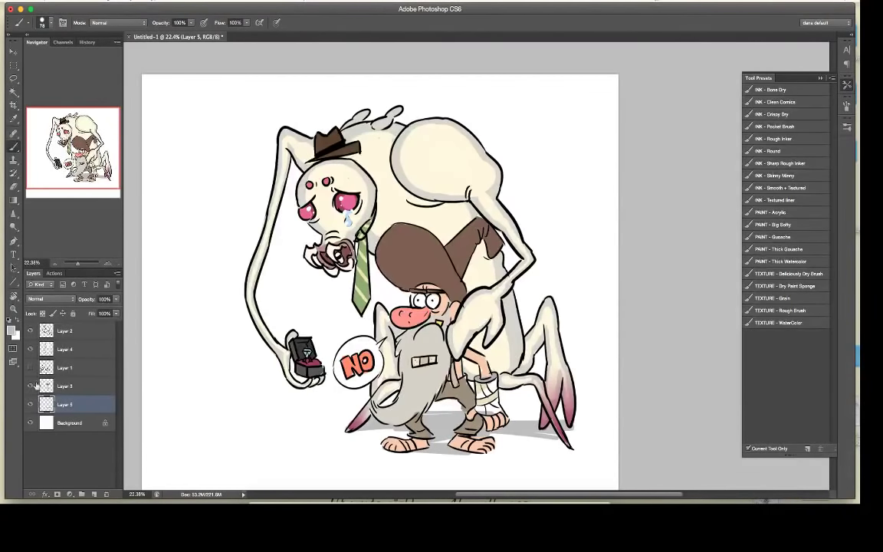
Step: Check the contents of Layers 3, 4 and 5 by hiding and showing them
left_click(31, 386)
left_click(31, 349)
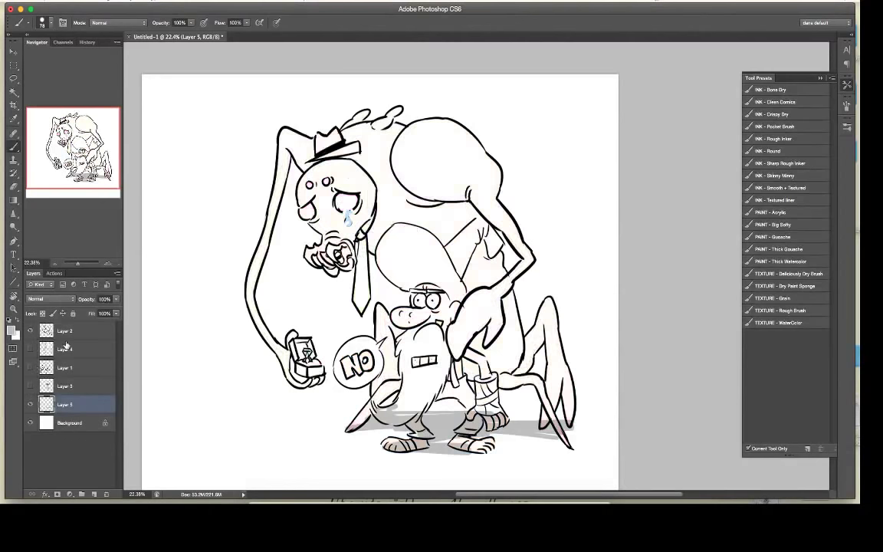
left_click(30, 349)
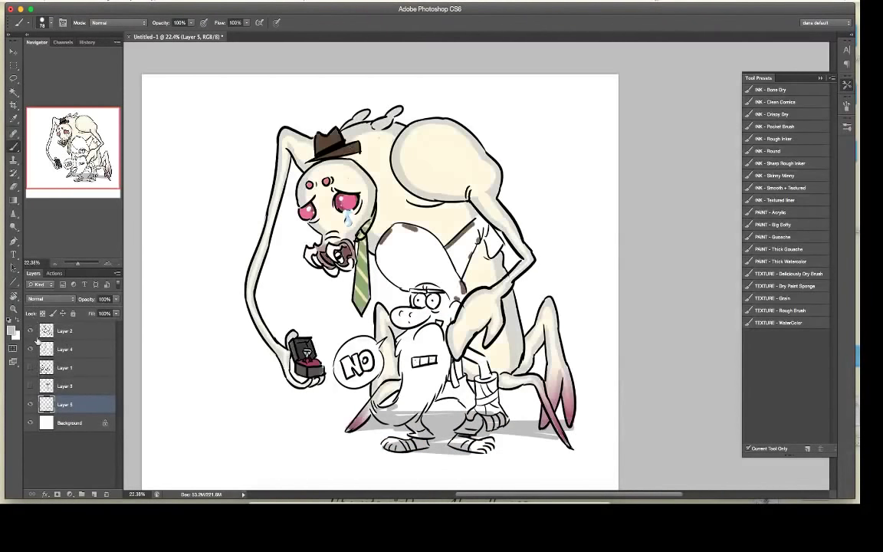
left_click(30, 404)
left_click(31, 404)
left_click(31, 387)
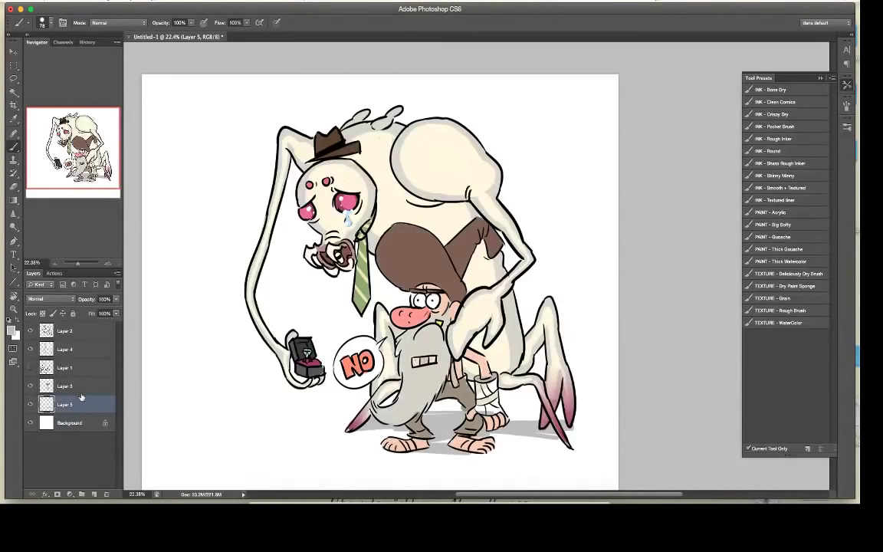
Step: Merge Layers 2, 4, 3 and 5 into one layer, leaving out the hidden Layer 1 and the Background
left_click(85, 379, "shift")
left_click(87, 333, "shift")
right_click(88, 334)
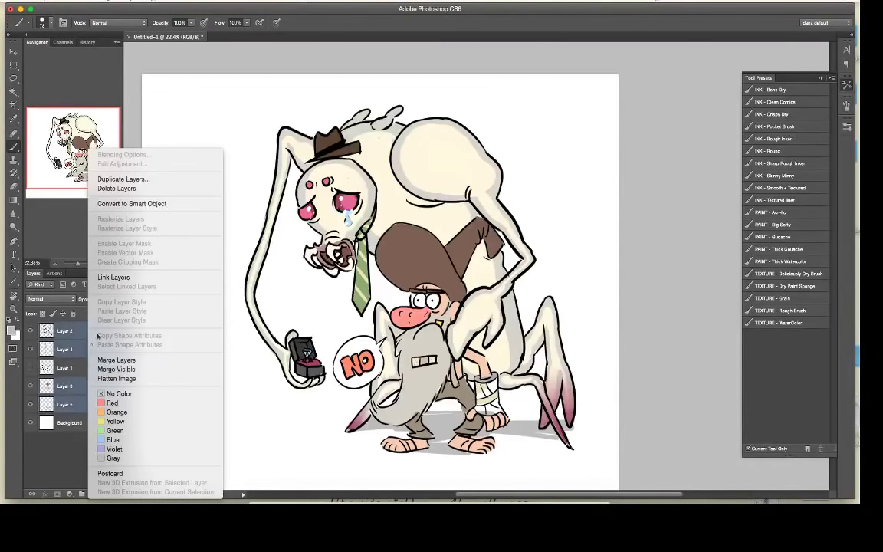
left_click(146, 360)
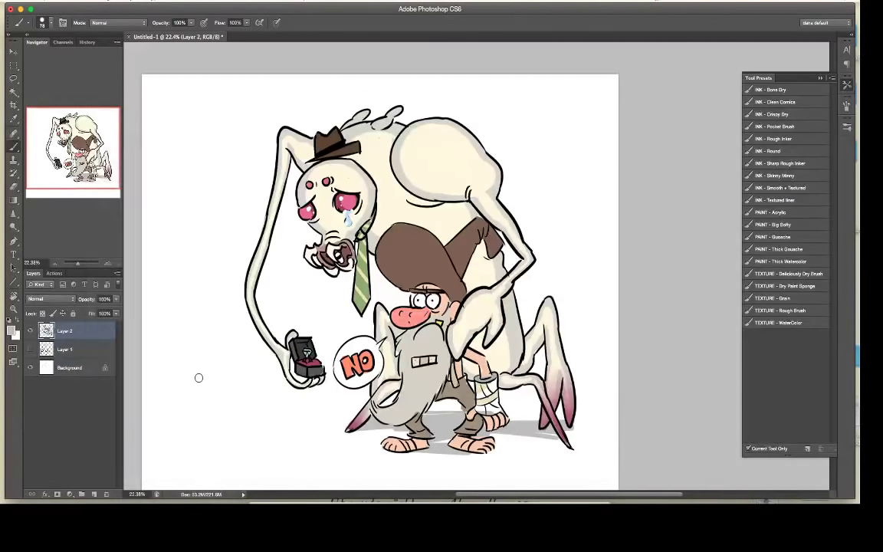
Step: Hide the merged artwork layer and rename it 1
left_click(31, 332)
double_click(66, 330)
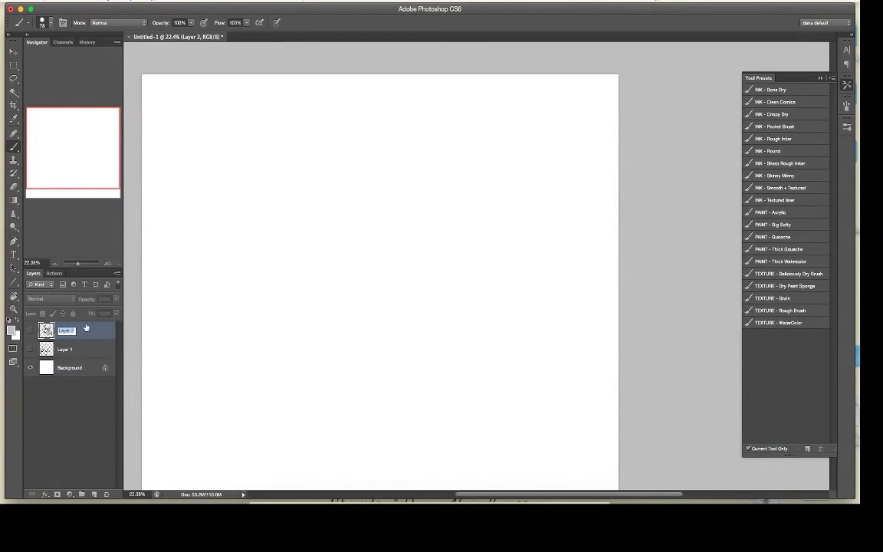
type("1")
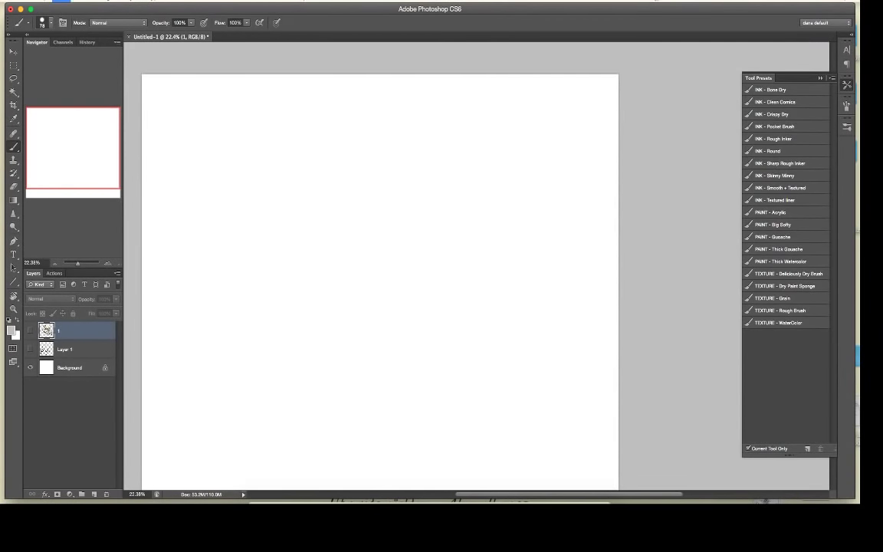
Step: Save the document to the Desktop in Photoshop format as DRAWATHONCOMMISSIONS.psd
key("super+s")
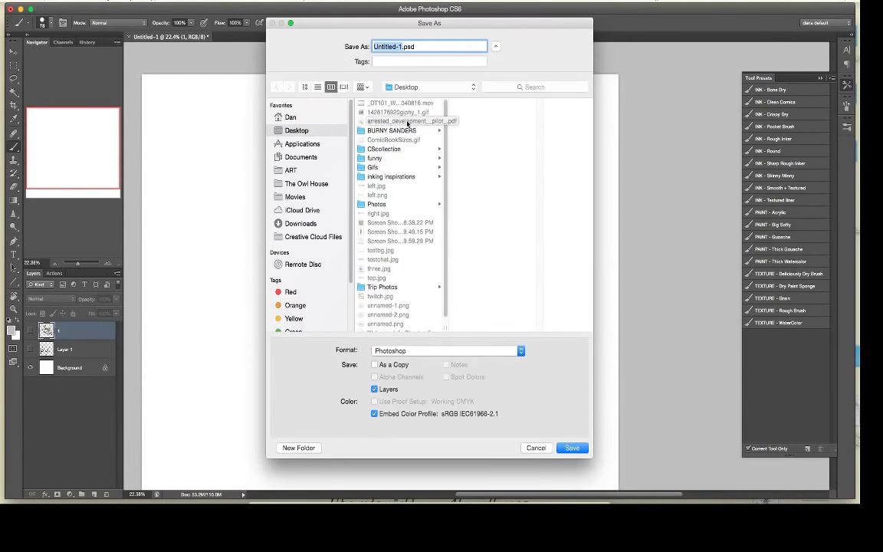
type("DRAWATHONCOMM")
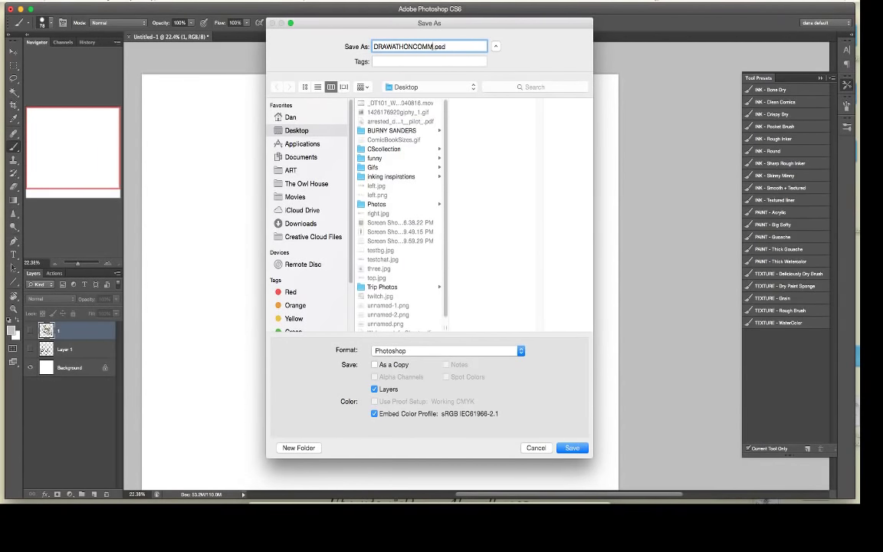
type("ISSIONS")
key("Return")
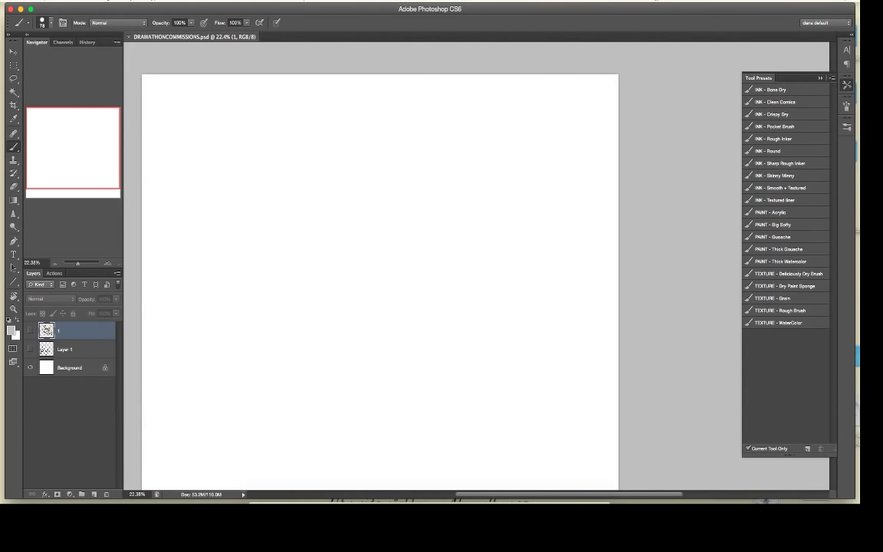
Step: Add a new empty layer at the top of the stack and select the hidden artwork layer named 1
left_click(95, 494)
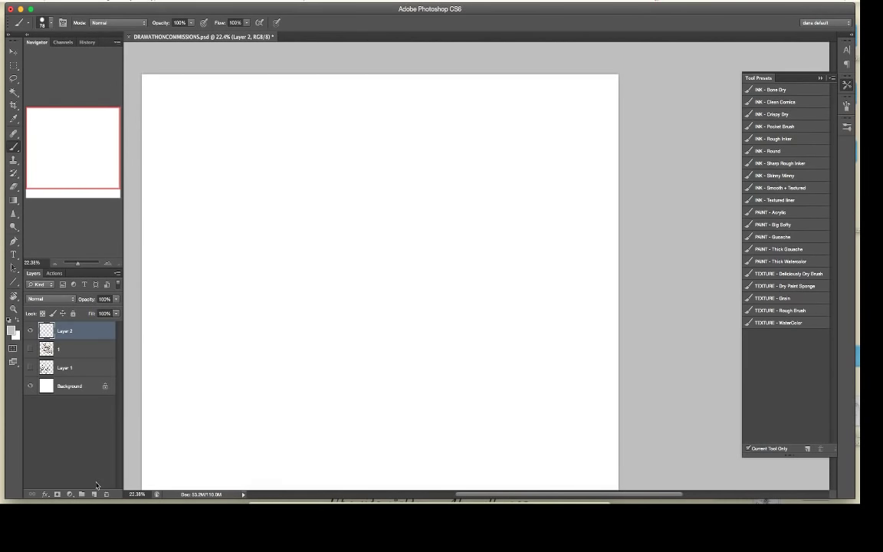
left_click(60, 349)
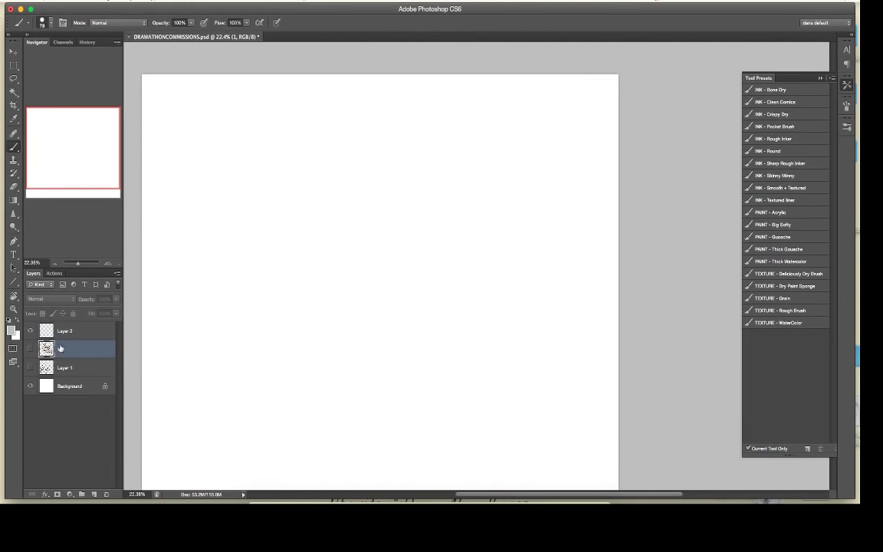
Step: Show layer 1 and prepare the brush with a black foreground colour and a smaller size
left_click(30, 349)
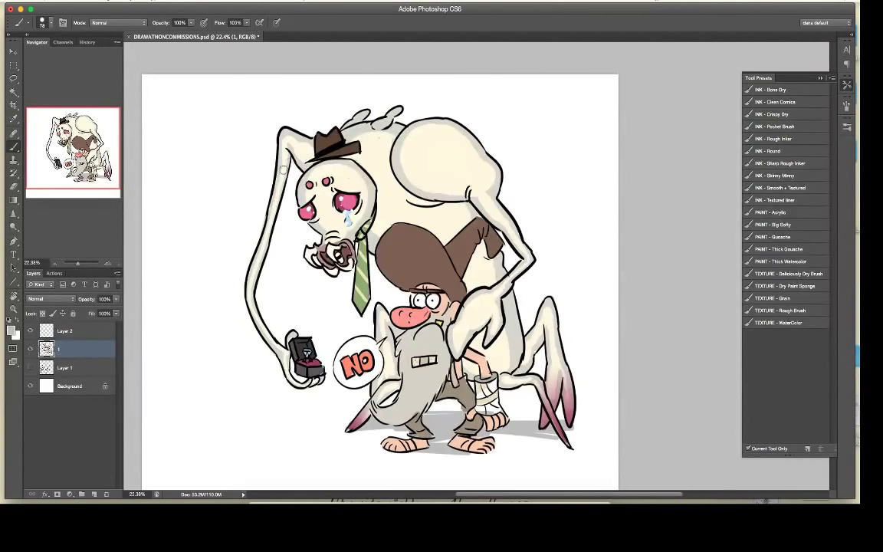
left_click(12, 330)
left_click_drag(490, 284, 519, 285)
left_click(614, 137)
right_click(195, 142)
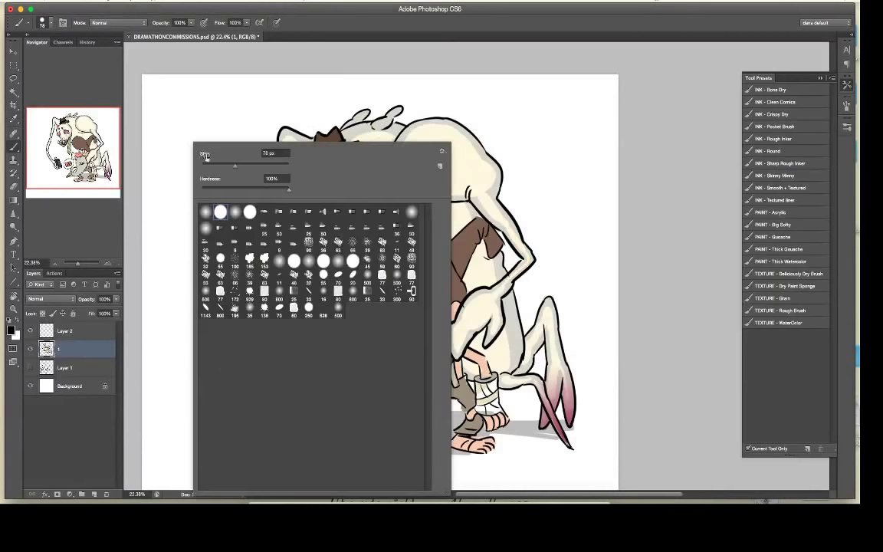
left_click(216, 165)
left_click(217, 57)
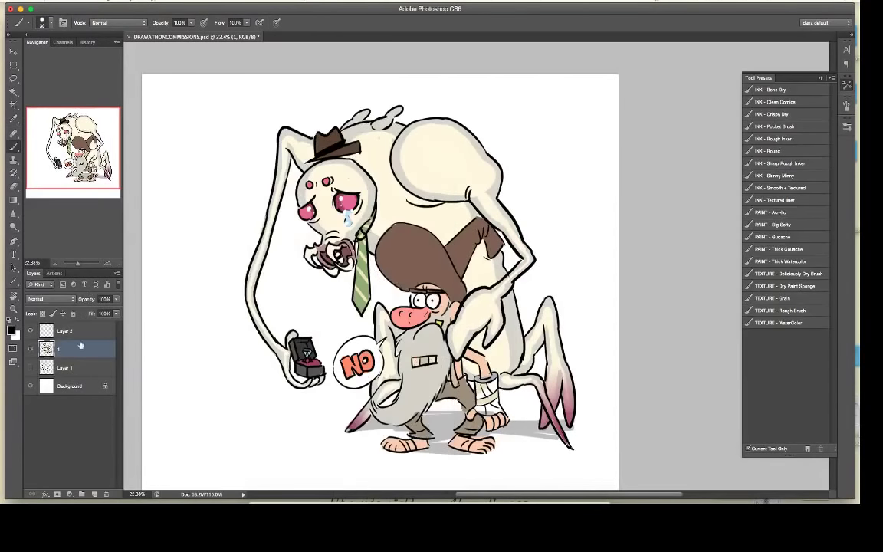
Step: Hide layer 1 and handwrite the commission recipient's name in black capitals on Layer 2, in the canvas's upper-left area
left_click(77, 331)
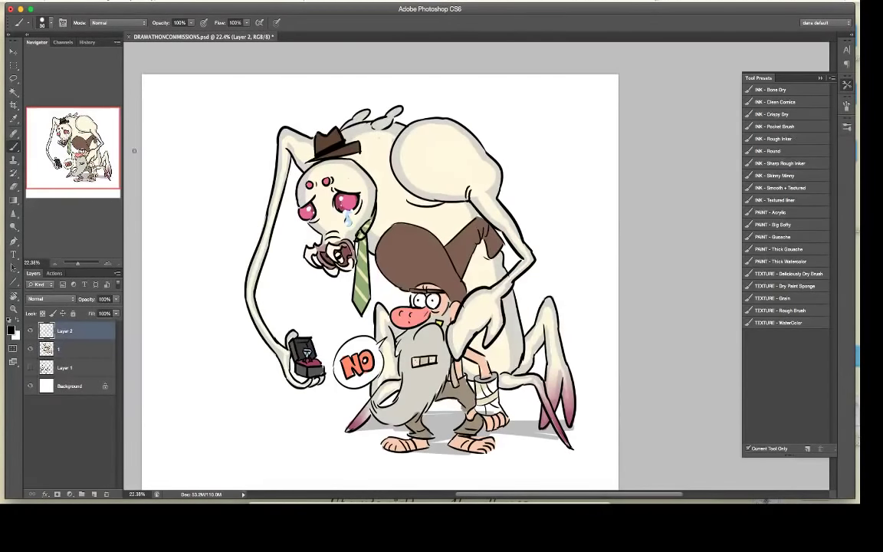
left_click(30, 348)
left_click_drag(172, 129, 176, 157)
mouse_move(173, 124)
left_mouse_down()
mouse_move(190, 121)
mouse_move(197, 152)
left_mouse_up()
left_click_drag(201, 118, 204, 142)
mouse_move(216, 114)
left_mouse_down()
mouse_move(206, 129)
mouse_move(222, 137)
mouse_move(247, 121)
mouse_move(249, 132)
mouse_move(265, 126)
left_mouse_up()
left_click_drag(266, 100, 272, 125)
left_click_drag(264, 98, 266, 111)
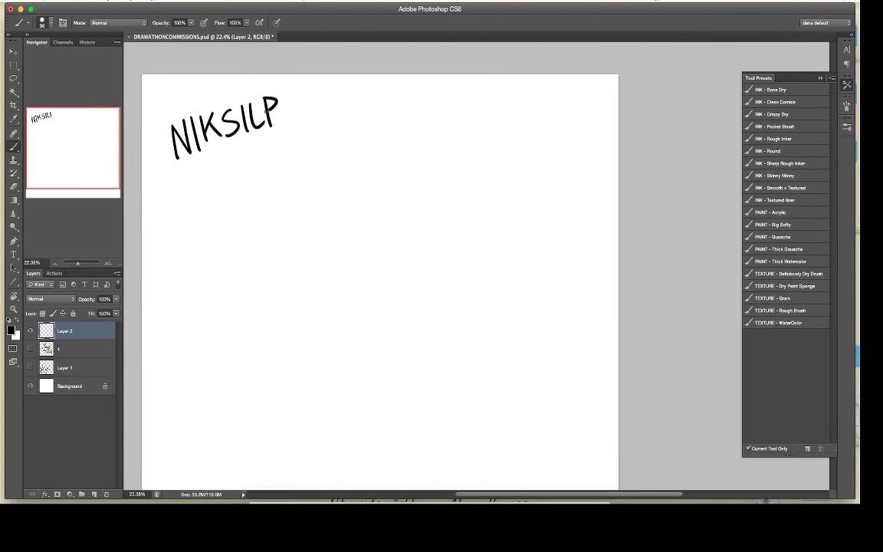
Step: Hide Layer 2, then select layer 1 and make its coloured artwork visible
left_click(30, 331)
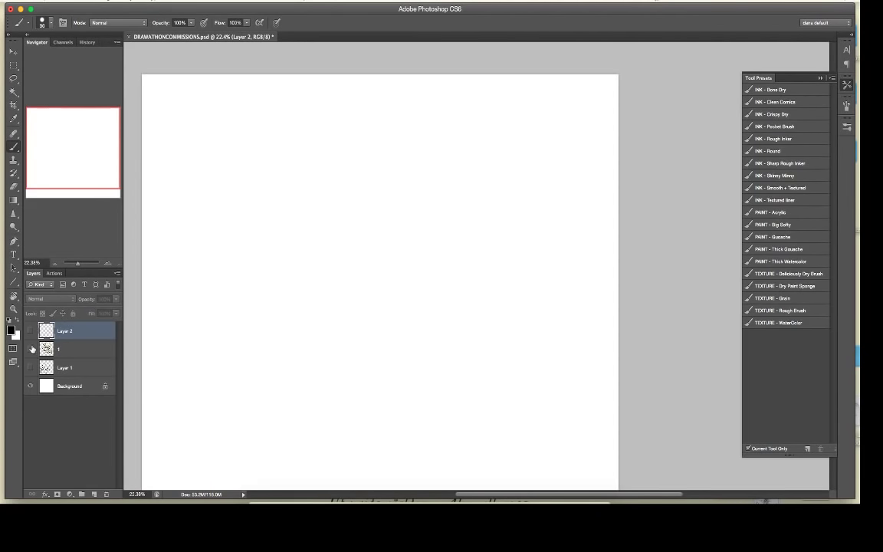
left_click(30, 349)
left_click(67, 355)
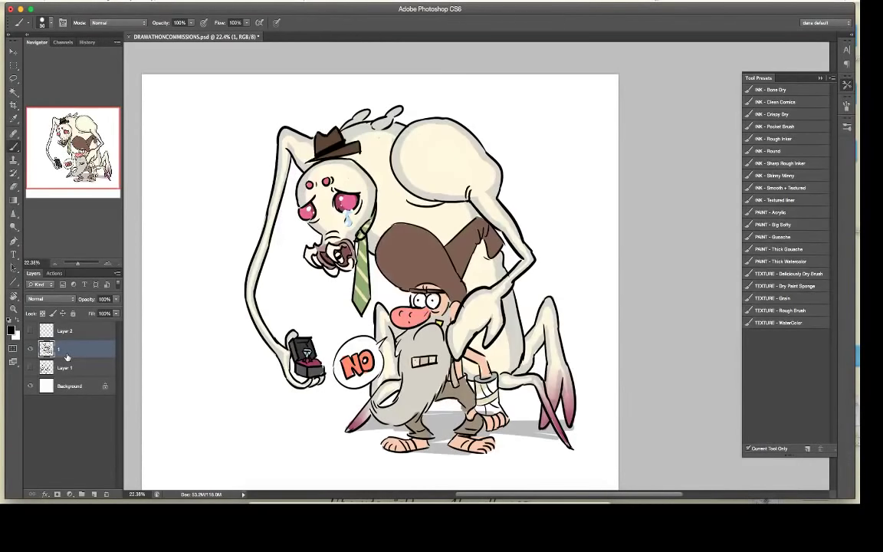
left_click(30, 349)
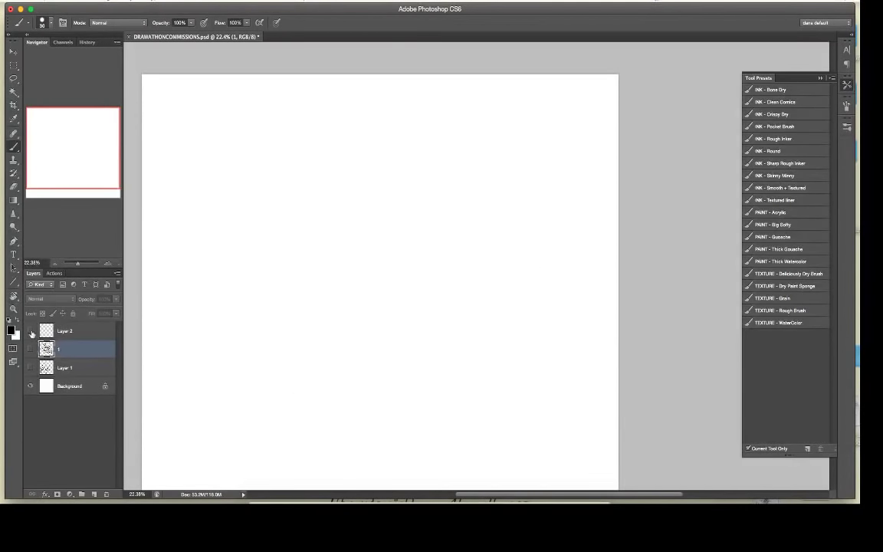
left_click(30, 331)
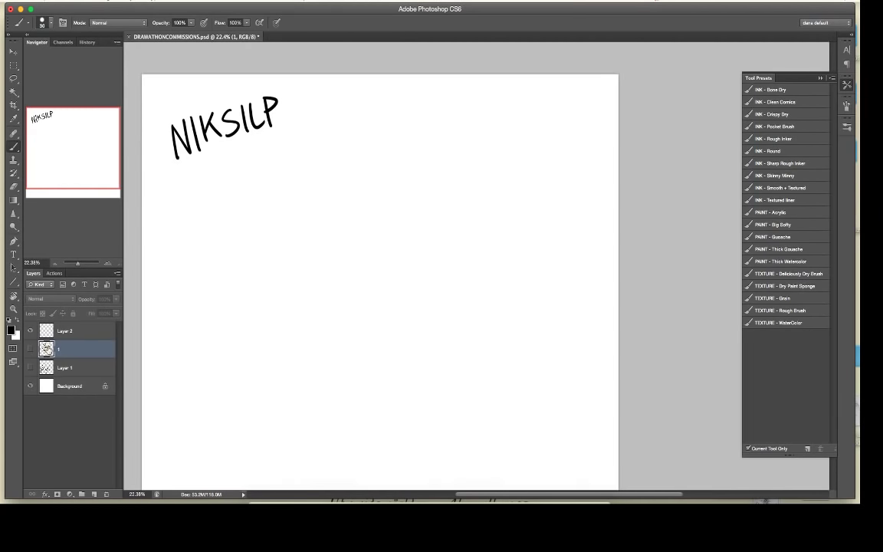
left_click(30, 349)
left_click(30, 331)
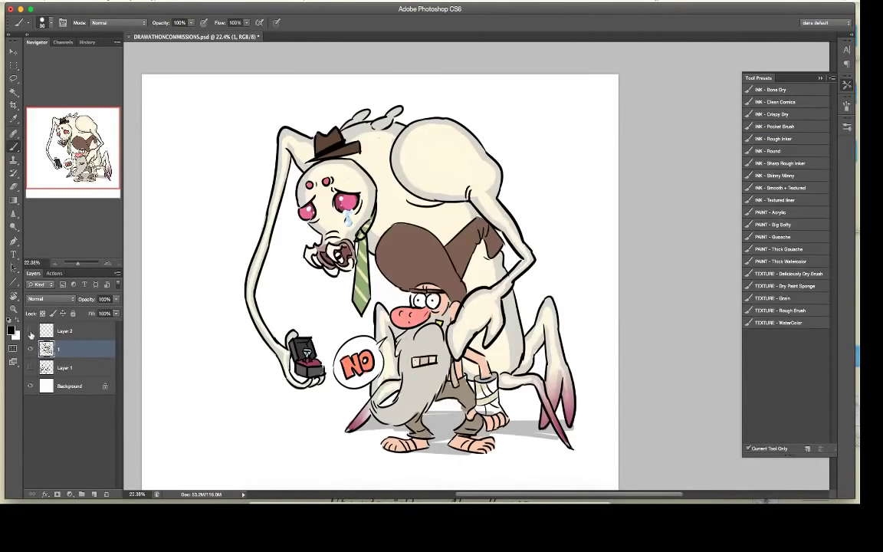
Step: Handwrite "TO" and the recipient's name below it in black capitals beside the creature's raised arm on layer 1
left_click(14, 133)
left_click_drag(158, 116, 176, 114)
mouse_move(166, 115)
left_mouse_down()
mouse_move(167, 137)
mouse_move(183, 120)
left_mouse_up()
left_click_drag(168, 154, 169, 163)
mouse_move(173, 152)
left_mouse_down()
mouse_move(173, 174)
mouse_move(181, 152)
left_mouse_up()
mouse_move(184, 153)
left_mouse_down()
mouse_move(184, 175)
mouse_move(207, 175)
left_mouse_up()
left_click_drag(211, 152, 221, 174)
mouse_move(220, 152)
left_mouse_down()
mouse_move(229, 151)
mouse_move(227, 162)
left_mouse_up()
left_click_drag(229, 152, 251, 148)
mouse_move(245, 149)
left_mouse_down()
mouse_move(243, 175)
mouse_move(251, 161)
left_mouse_up()
mouse_move(255, 151)
left_mouse_down()
mouse_move(255, 174)
mouse_move(265, 149)
left_mouse_up()
left_click_drag(255, 161, 262, 161)
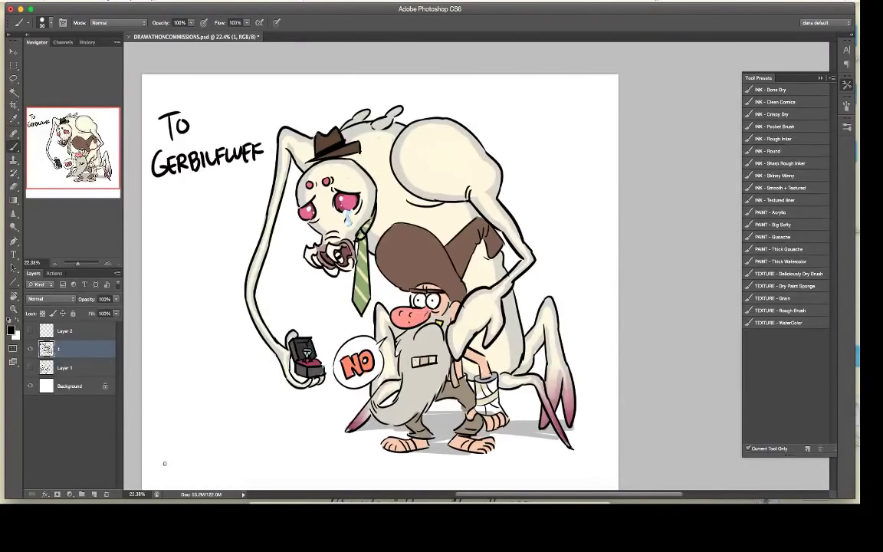
Step: Try to sign the artwork with the artist's name in the canvas's lower-left area
mouse_move(165, 473)
left_mouse_down()
mouse_move(198, 475)
mouse_move(217, 457)
left_mouse_up()
left_click(220, 464)
left_click_drag(221, 430, 220, 470)
left_click_drag(231, 430, 230, 467)
mouse_move(221, 458)
left_mouse_down()
mouse_move(231, 456)
mouse_move(236, 468)
left_mouse_up()
left_click(237, 450)
mouse_move(242, 454)
left_mouse_down()
mouse_move(242, 469)
mouse_move(250, 468)
left_mouse_up()
Step: Undo all the signature strokes on layer 1
key("ctrl+alt+z")
key("ctrl+alt+z")
key("ctrl+alt+z")
key("ctrl+alt+z")
key("ctrl+alt+z")
key("ctrl+alt+z")
key("ctrl+alt+z")
key("ctrl+alt+z")
key("ctrl+alt+z")
key("ctrl+alt+z")
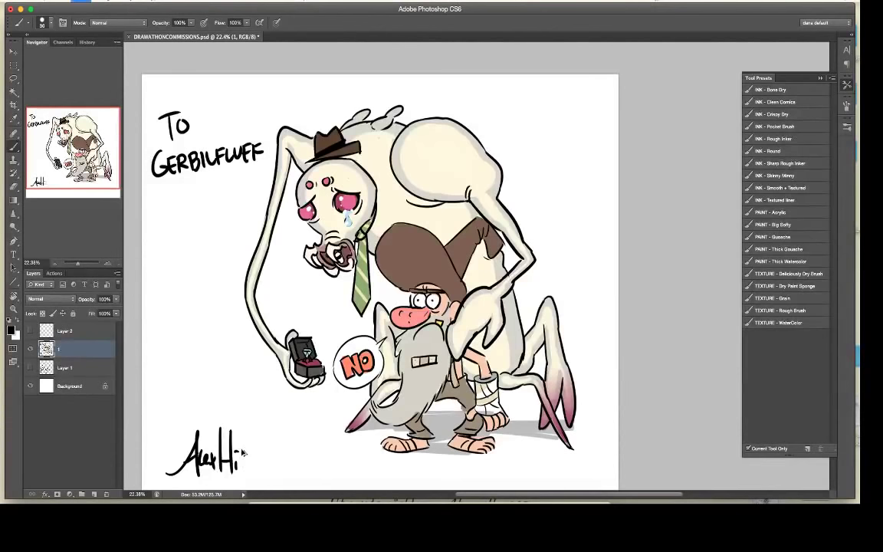
key("ctrl+alt+z")
key("ctrl+alt+z")
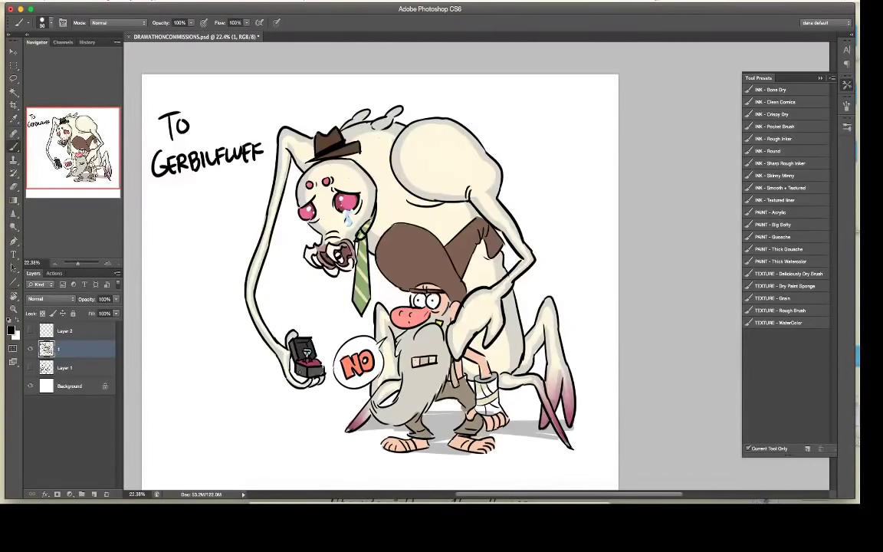
Step: Show Layer 2 and hide layer 1
left_click(30, 330)
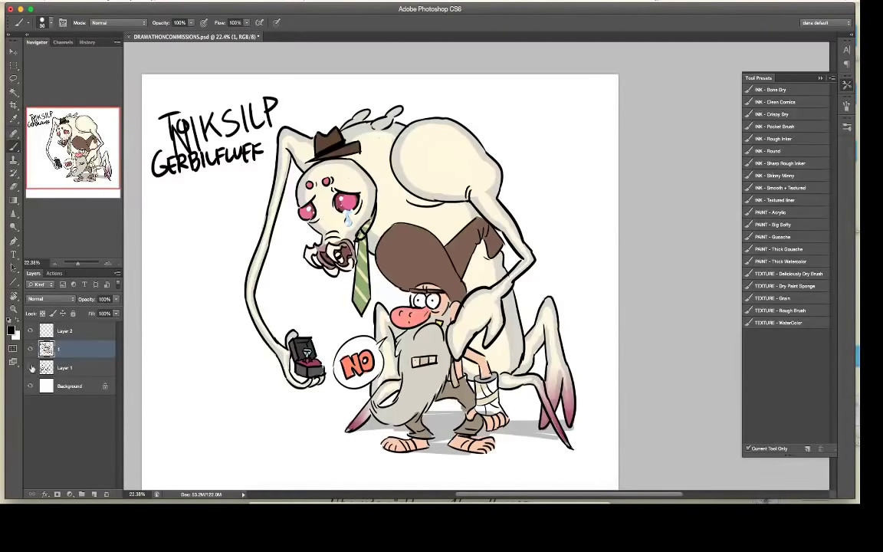
left_click(31, 351)
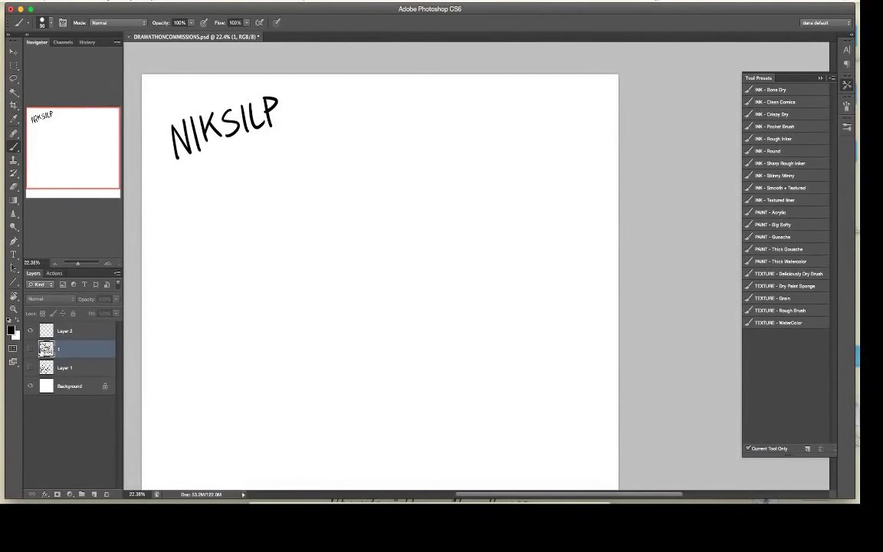
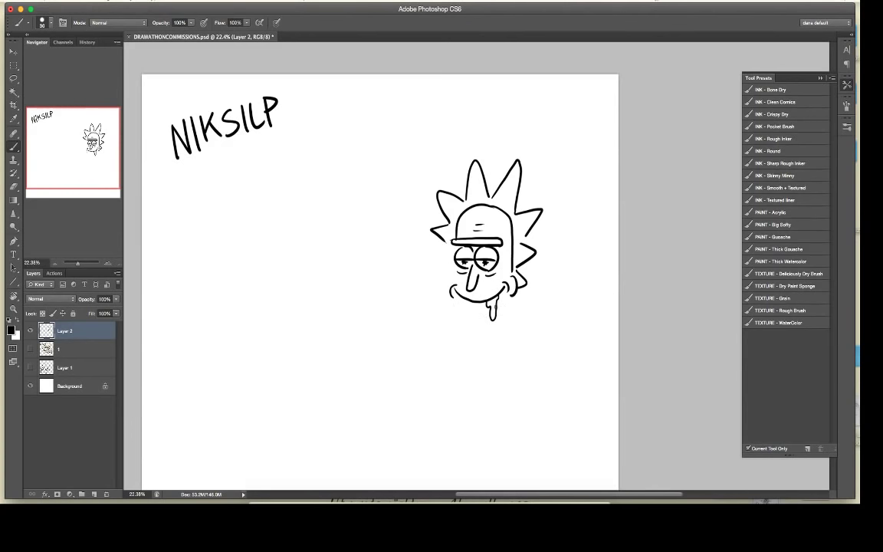
Step: Draw the spiky-haired character's chin and his bent arm with a hanging hand on Layer 2
left_click_drag(454, 303, 480, 322)
key("ctrl+z")
key("ctrl+z")
mouse_move(452, 302)
left_mouse_down()
mouse_move(470, 325)
mouse_move(496, 318)
left_mouse_up()
mouse_move(512, 319)
left_mouse_down()
mouse_move(573, 321)
mouse_move(550, 338)
mouse_move(577, 338)
mouse_move(530, 352)
left_mouse_up()
mouse_move(529, 353)
left_mouse_down()
mouse_move(524, 375)
mouse_move(544, 376)
mouse_move(519, 376)
left_mouse_up()
mouse_move(524, 376)
left_mouse_down()
mouse_move(526, 400)
mouse_move(526, 384)
mouse_move(538, 399)
mouse_move(539, 383)
mouse_move(543, 398)
mouse_move(544, 363)
left_mouse_up()
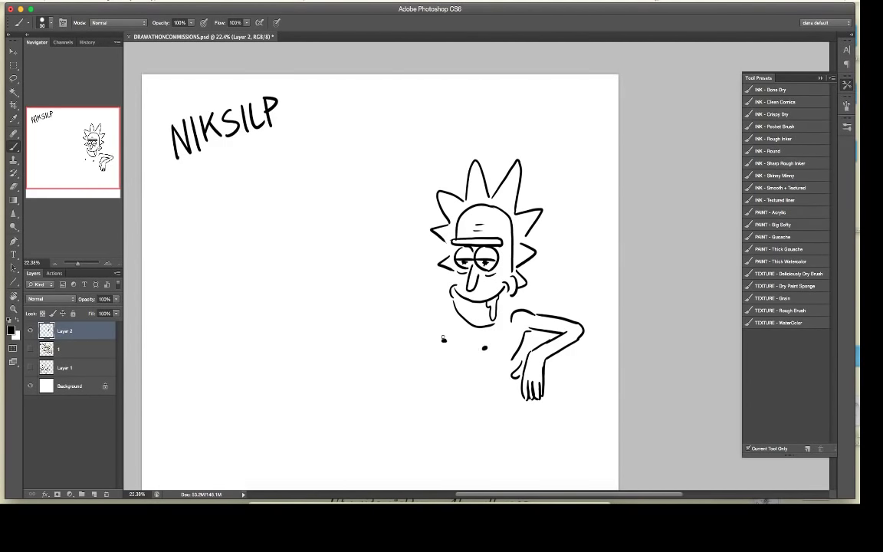
Step: Try to draw the chest dots and the start of the torso below the character's chin
left_click_drag(443, 338, 447, 338)
key("super+alt+z")
left_click_drag(448, 327, 436, 342)
key("super+alt+z")
key("super+alt+z")
key("super+alt+z")
key("super+alt+z")
key("super+alt+z")
Step: Set the foreground colour back to black and reselect the Brush Tool
key("x")
left_click(16, 162)
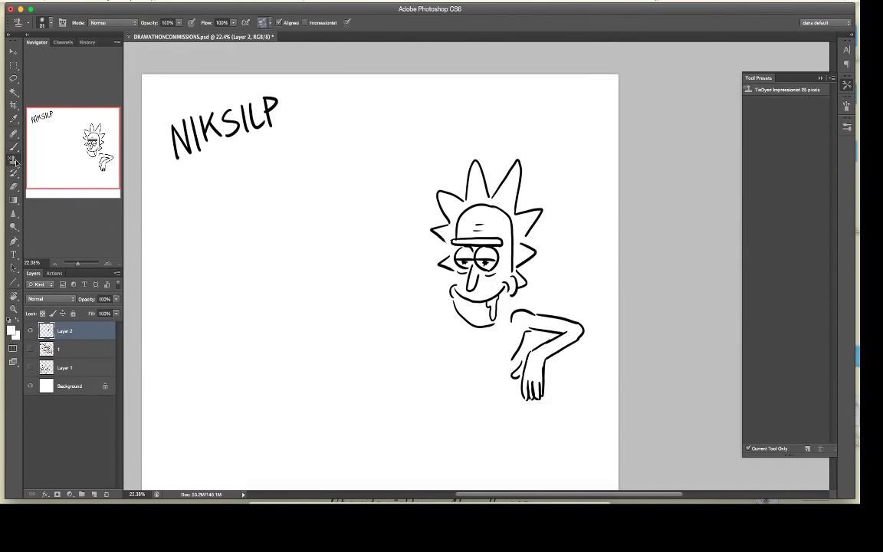
left_click(15, 149)
left_click(12, 331)
left_click(401, 271)
left_click(615, 136)
key("b")
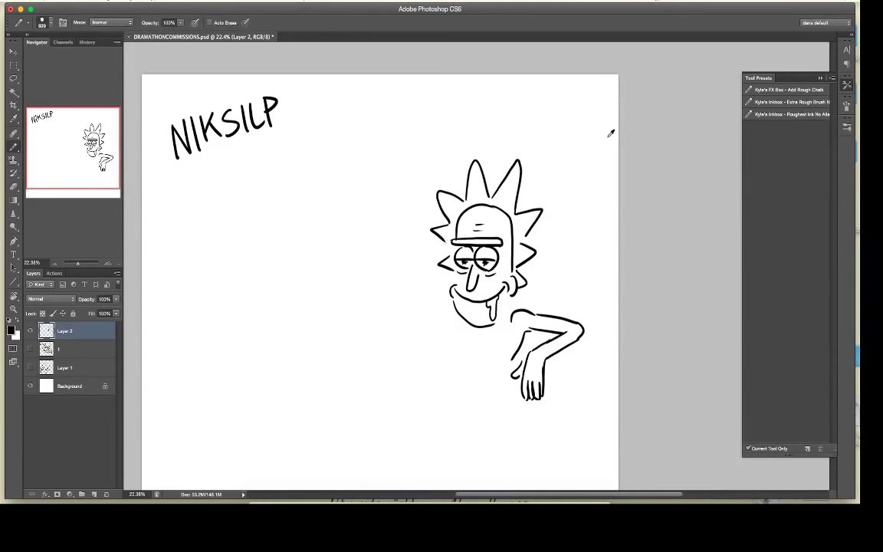
left_click(18, 148, "alt")
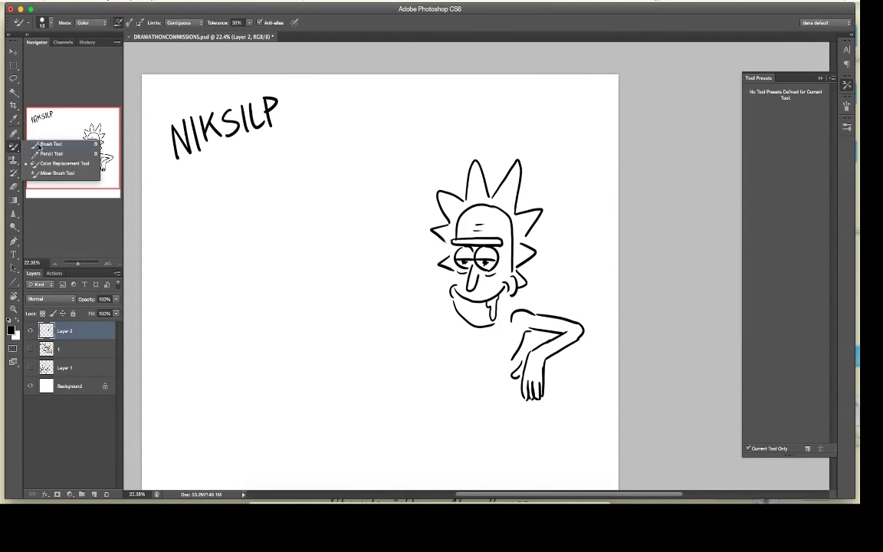
left_click(43, 144)
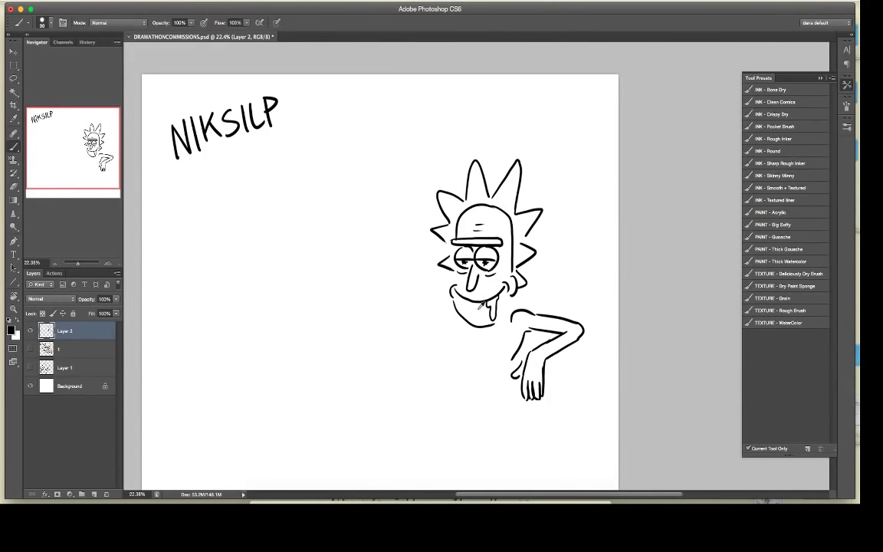
key("shift+b")
right_click(15, 146)
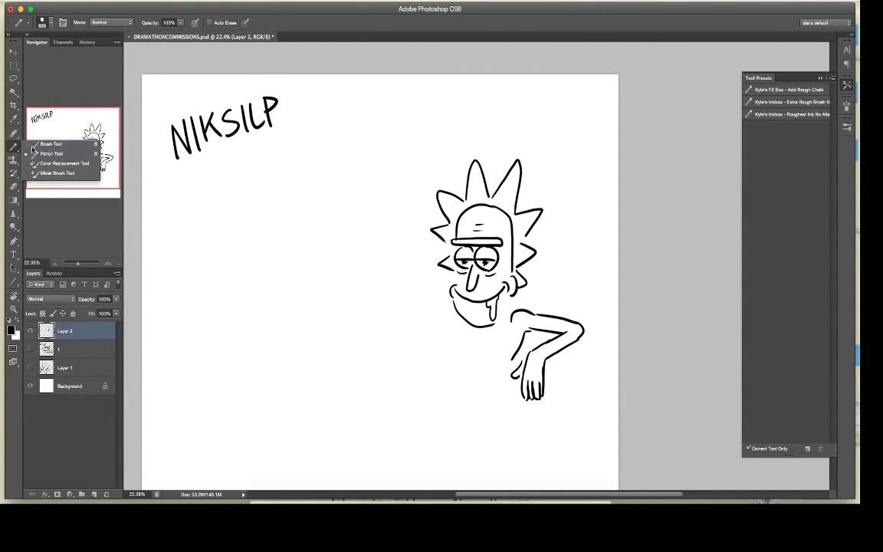
left_click(46, 144)
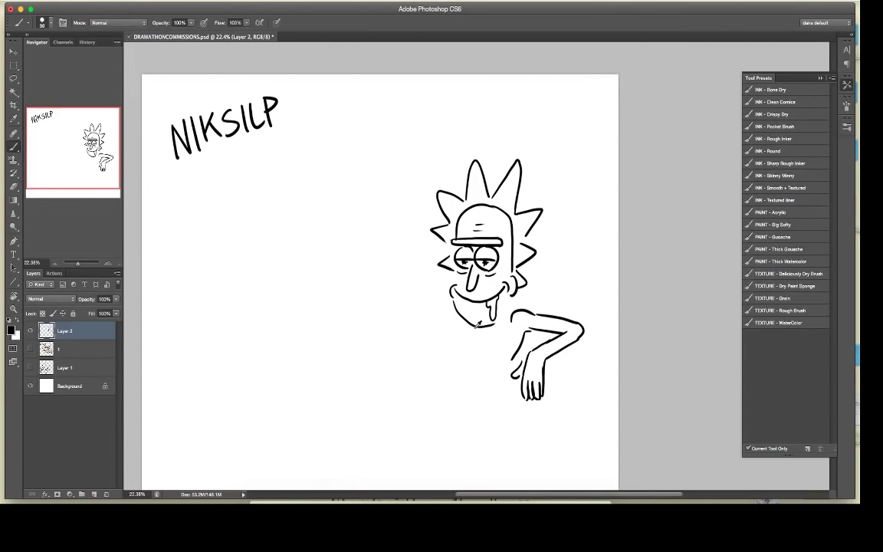
key("shift+b")
right_click(14, 147)
left_click(46, 144)
key("shift+b")
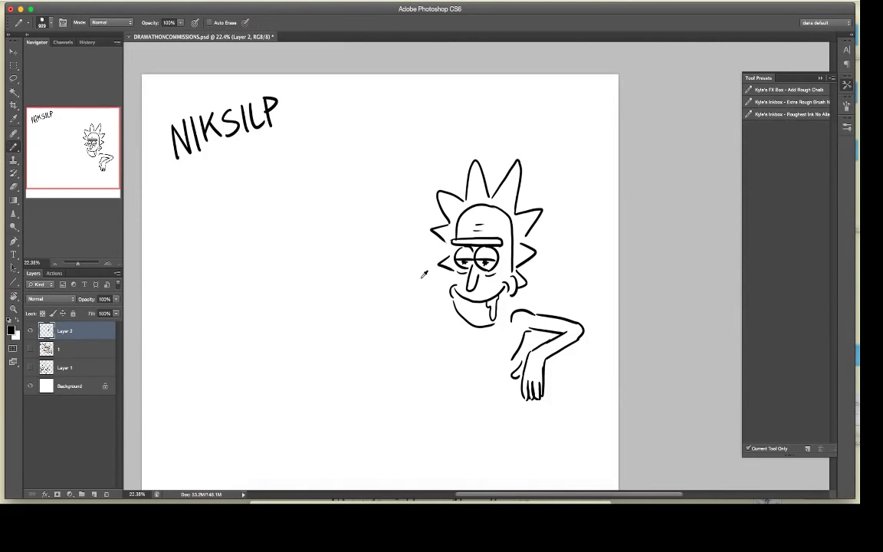
key("shift+b")
left_click(15, 147)
left_click(52, 144)
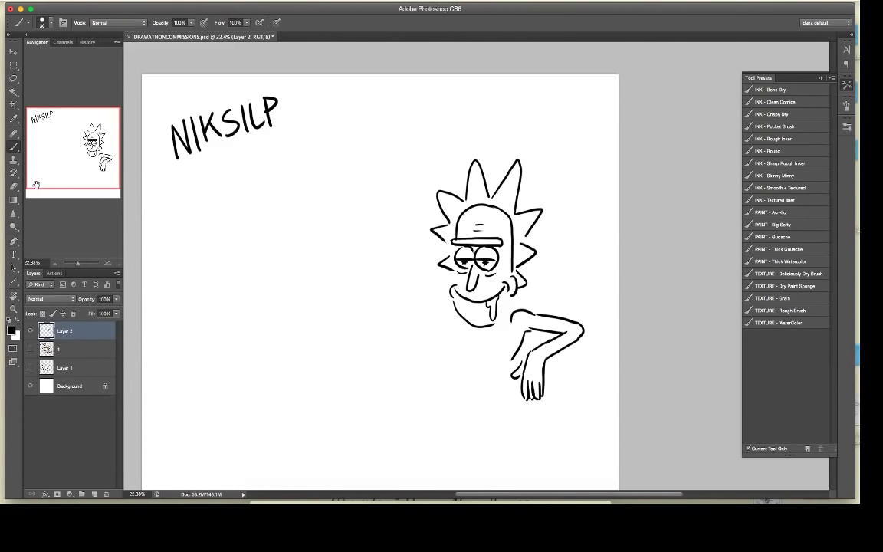
left_click(12, 173)
left_click(12, 175, "alt")
left_click(13, 147, "alt")
left_click(13, 148, "alt")
left_click(14, 147)
left_click(35, 144)
left_click(13, 52)
left_click(14, 147, "alt")
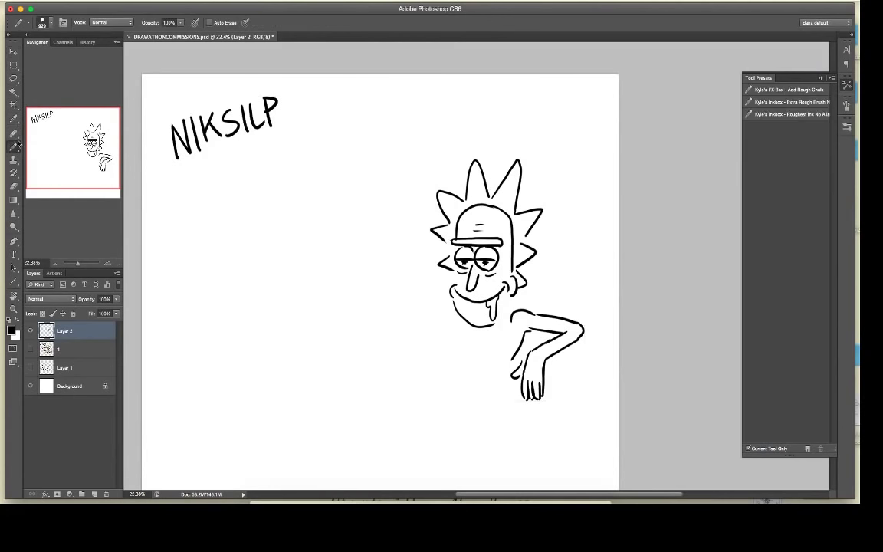
left_click(14, 80)
left_click(172, 96)
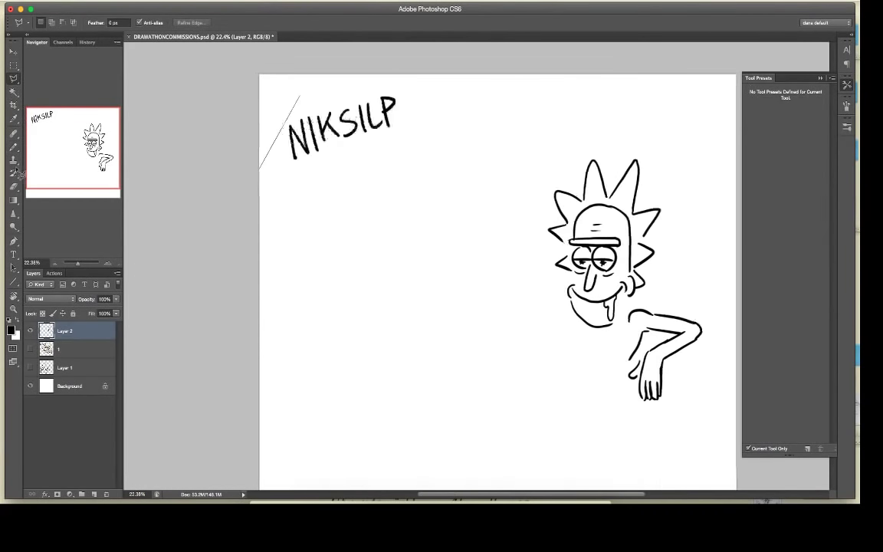
left_click(474, 97)
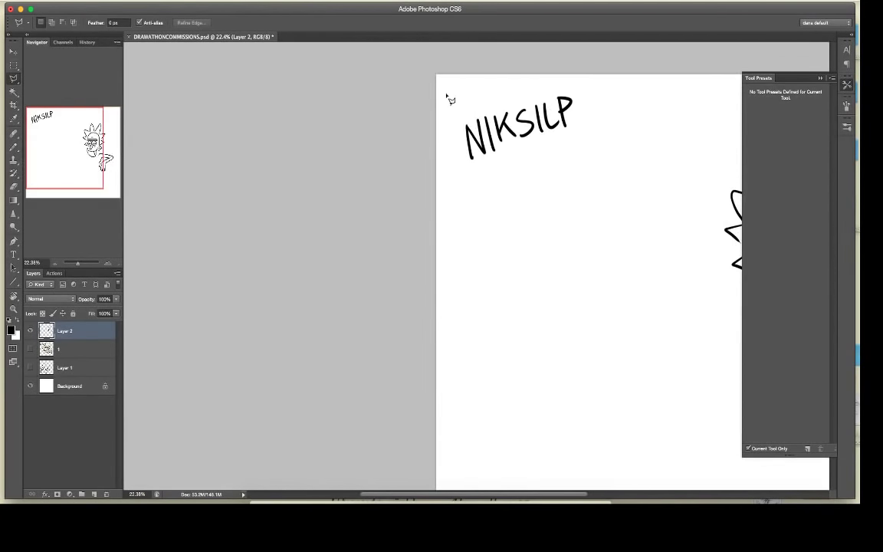
key("space")
mouse_move(665, 306)
left_mouse_down()
mouse_move(459, 272)
mouse_move(329, 262)
left_mouse_up()
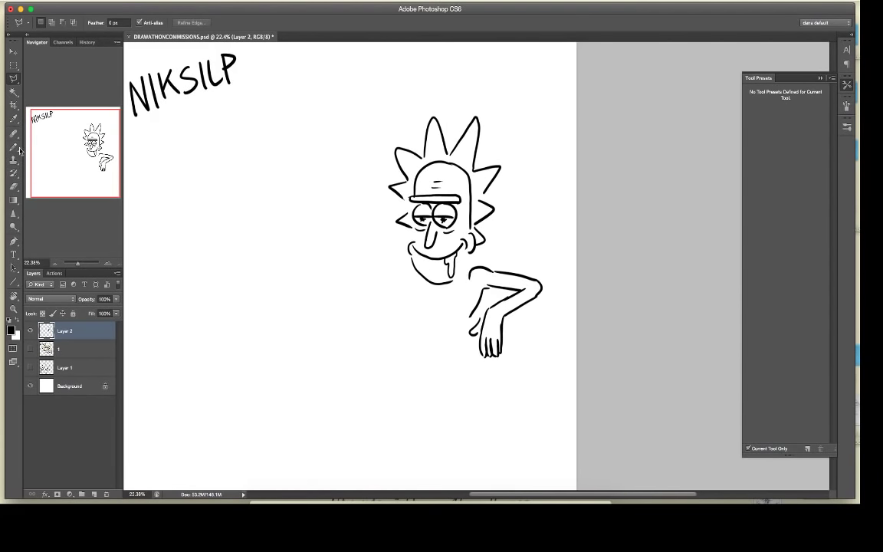
Step: With the Brush Tool, draw the character's neck, torso sides, two chest dots and belly button below the chin
left_click(17, 148)
right_click(17, 148)
left_click(42, 142)
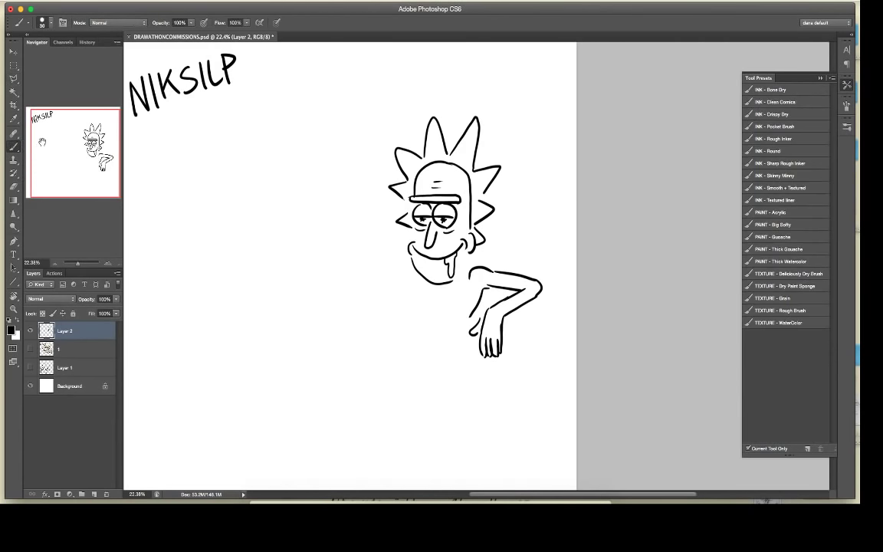
mouse_move(425, 285)
left_mouse_down()
mouse_move(424, 306)
mouse_move(396, 343)
left_mouse_up()
mouse_move(467, 323)
left_mouse_down()
mouse_move(454, 358)
mouse_move(427, 338)
left_mouse_up()
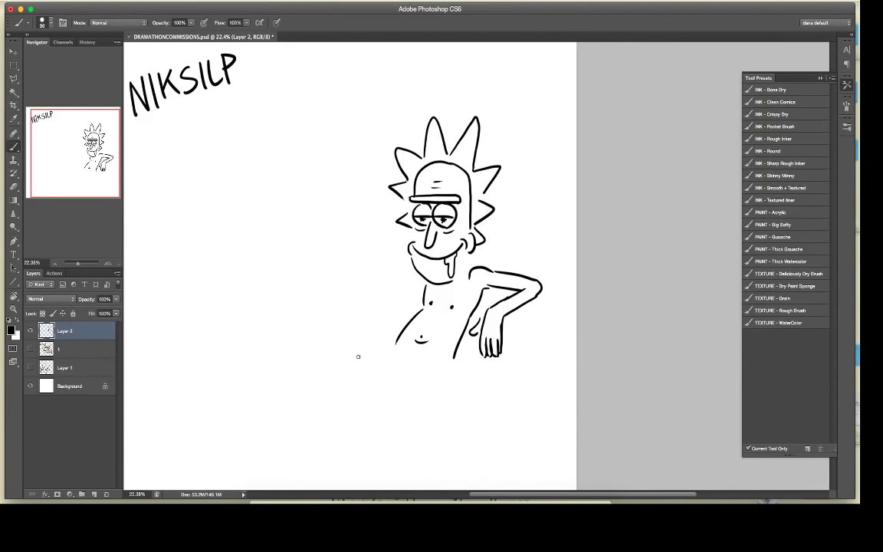
Step: Draw a long horizontal tabletop line beneath the torso, ending at the character's hand, redoing it until it is straight
left_click_drag(273, 360, 424, 361)
key("ctrl+z")
left_click_drag(282, 351, 431, 351)
key("ctrl+z")
left_click_drag(278, 356, 476, 356)
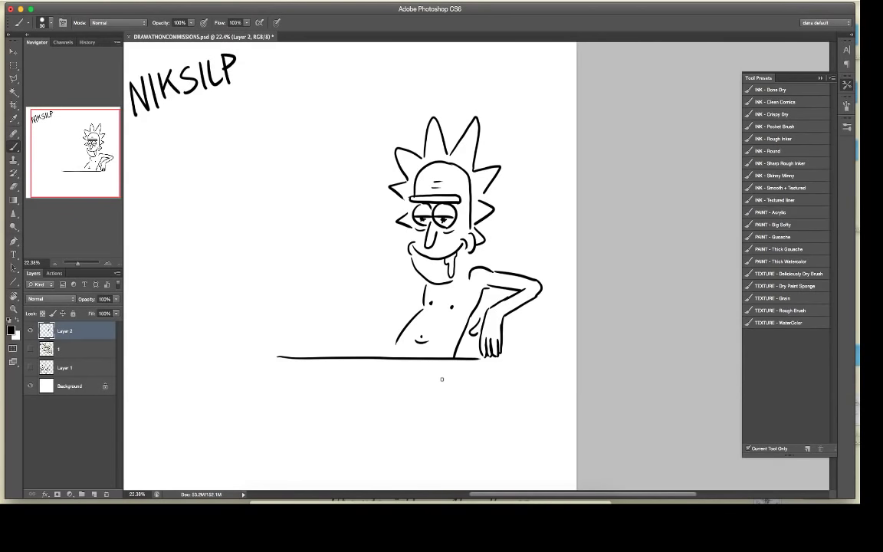
Step: Add a new layer with default settings between layer 1 and Layer 2
left_click(75, 387)
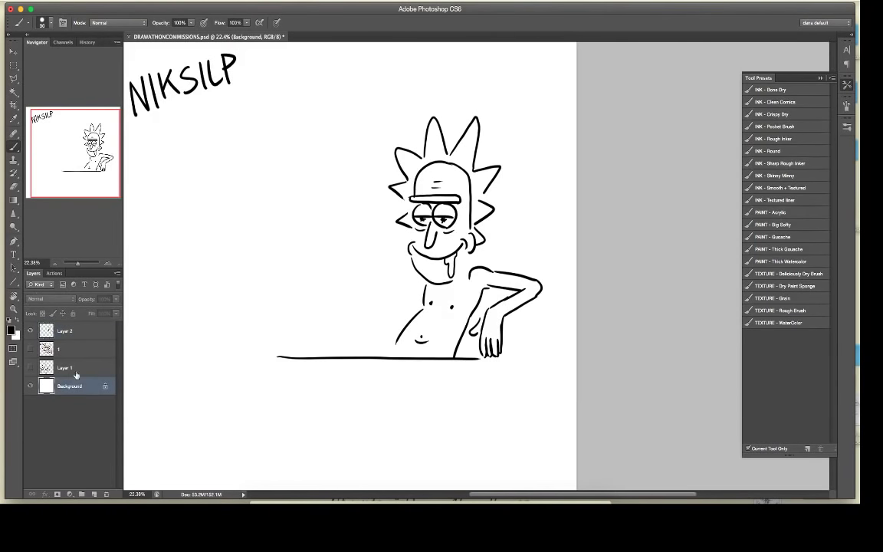
left_click(80, 350)
left_click(133, 2)
mouse_move(135, 7)
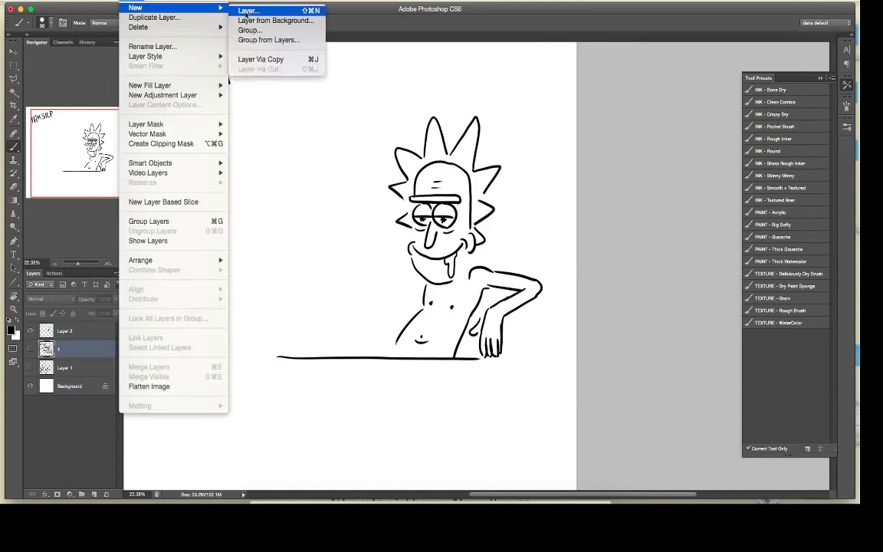
left_click(248, 10)
key("Return")
Step: Paint the character's face, torso, arm and hand on Layer 3 in pale greyish pink with a 150 px brush
left_click(12, 332)
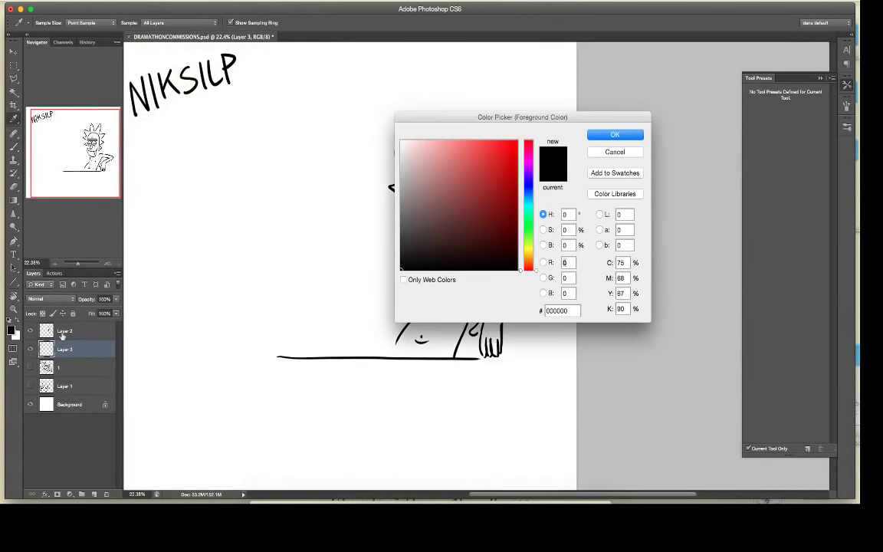
left_click(402, 143)
left_click(606, 134)
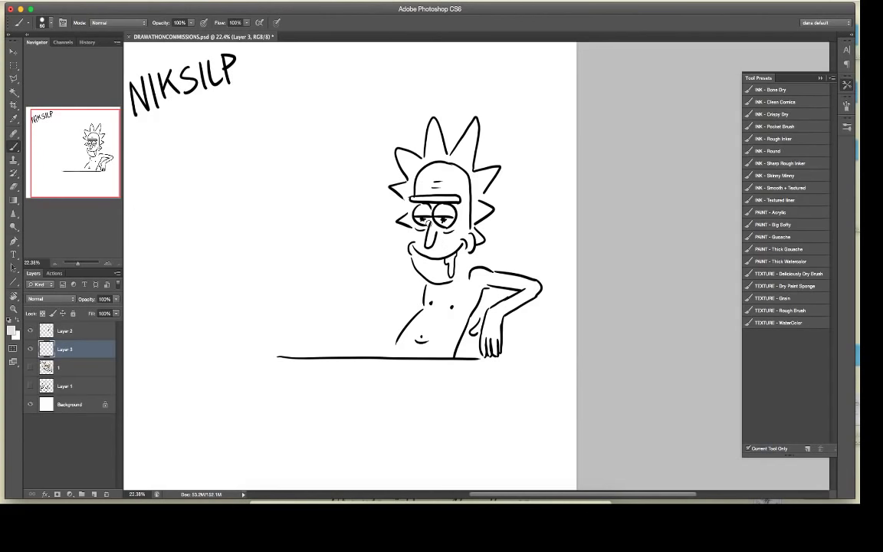
key("bracketright")
key("bracketright")
key("bracketright")
key("bracketright")
key("bracketright")
key("bracketright")
mouse_move(434, 220)
left_mouse_down()
mouse_move(425, 185)
mouse_move(445, 194)
mouse_move(421, 181)
mouse_move(459, 180)
mouse_move(431, 238)
mouse_move(415, 248)
mouse_move(430, 270)
mouse_move(461, 228)
mouse_move(464, 261)
mouse_move(473, 240)
mouse_move(405, 343)
mouse_move(439, 335)
mouse_move(427, 328)
mouse_move(421, 341)
mouse_move(456, 296)
mouse_move(455, 277)
mouse_move(454, 331)
mouse_move(473, 282)
mouse_move(531, 289)
mouse_move(504, 307)
mouse_move(491, 337)
mouse_move(492, 319)
mouse_move(466, 279)
left_mouse_up()
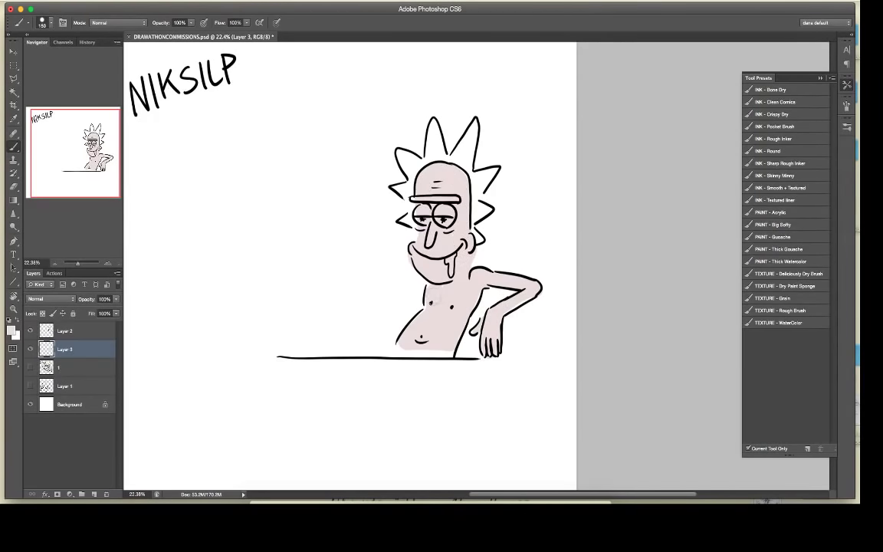
mouse_move(398, 345)
left_mouse_down()
mouse_move(448, 348)
mouse_move(463, 311)
left_mouse_up()
Step: Set the foreground colour to light blue, hex a2dff9
left_click(11, 329)
left_click_drag(531, 223, 529, 207)
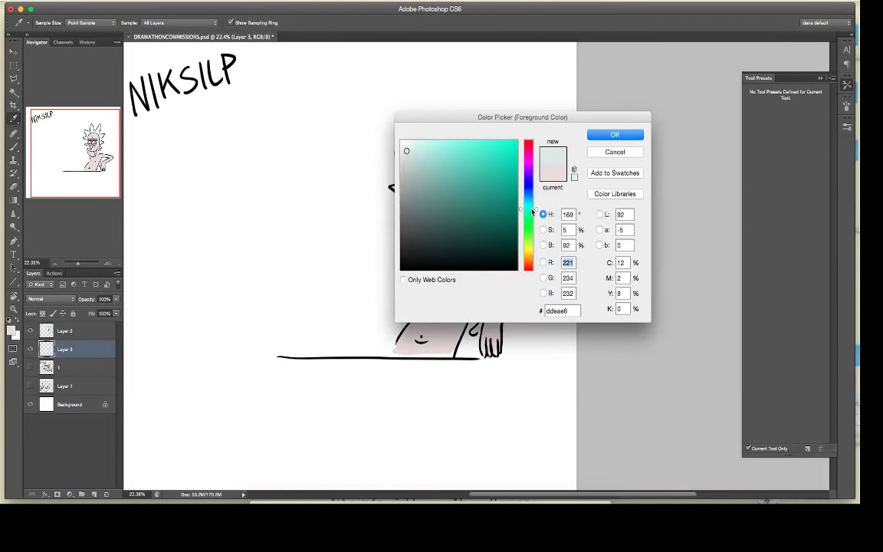
left_click(420, 146)
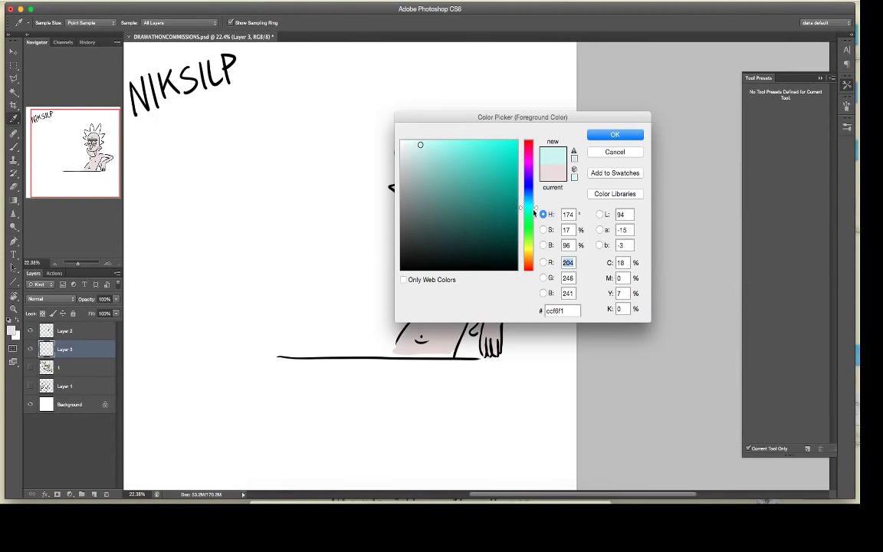
left_click_drag(533, 207, 536, 199)
left_click(432, 143)
left_click(440, 144)
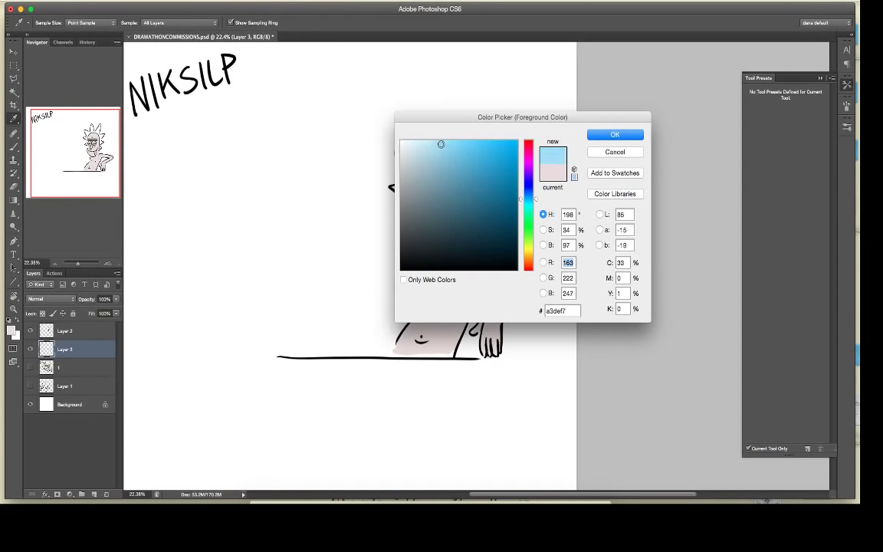
left_click(604, 136)
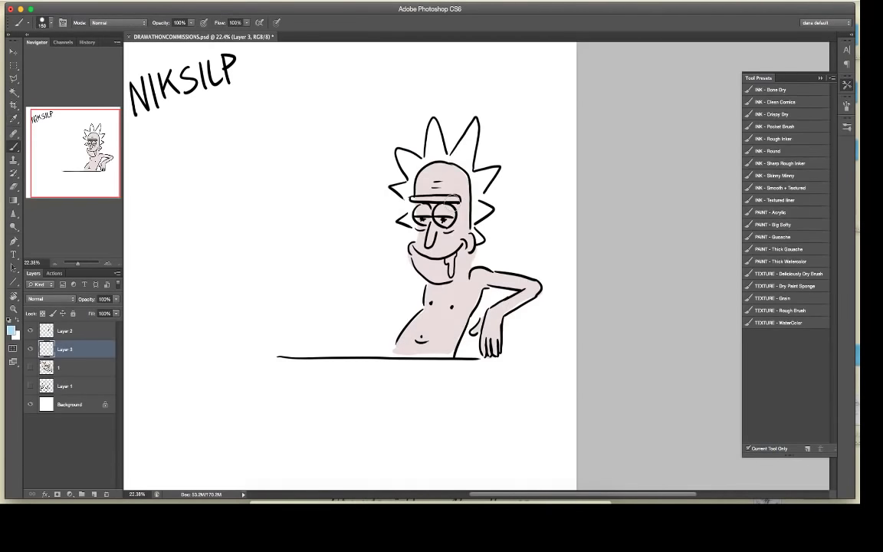
Step: Paint the character's hair spikes and eyebrow light blue, reducing the brush to 70 px for the narrow areas
left_click_drag(475, 196, 479, 241)
key("bracketleft")
key("bracketleft")
key("bracketleft")
key("bracketleft")
key("bracketleft")
left_click_drag(413, 199, 460, 199)
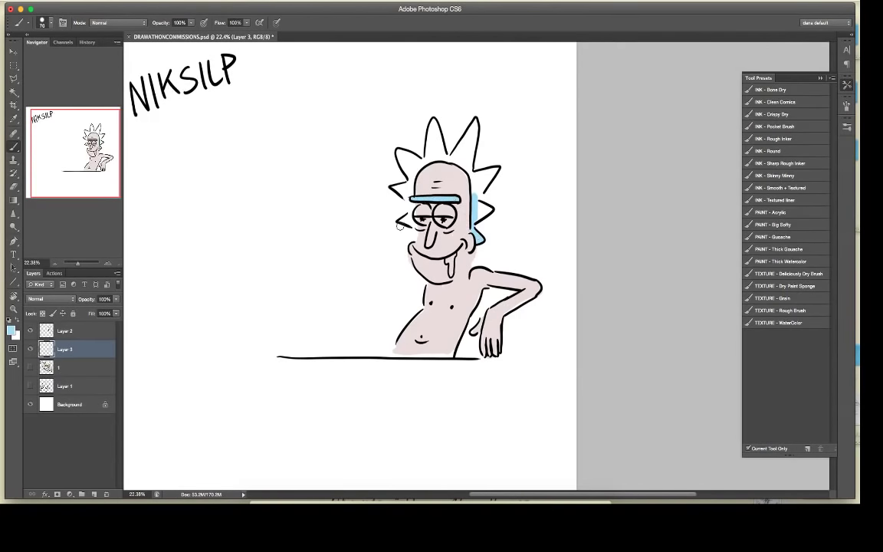
mouse_move(414, 218)
left_mouse_down()
mouse_move(406, 186)
mouse_move(409, 207)
mouse_move(399, 155)
mouse_move(406, 166)
mouse_move(414, 165)
mouse_move(407, 156)
mouse_move(423, 165)
mouse_move(434, 130)
mouse_move(431, 141)
mouse_move(449, 158)
mouse_move(475, 136)
mouse_move(452, 154)
mouse_move(469, 166)
mouse_move(473, 194)
mouse_move(480, 174)
mouse_move(484, 182)
mouse_move(494, 173)
mouse_move(482, 208)
left_mouse_up()
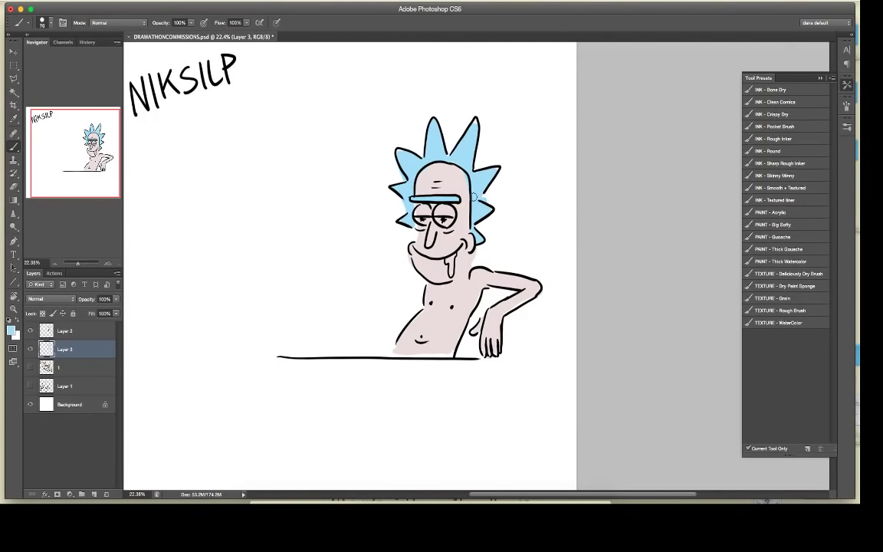
Step: Set the foreground colour to near-white and paint the whites of the character's eyes
left_click(11, 329)
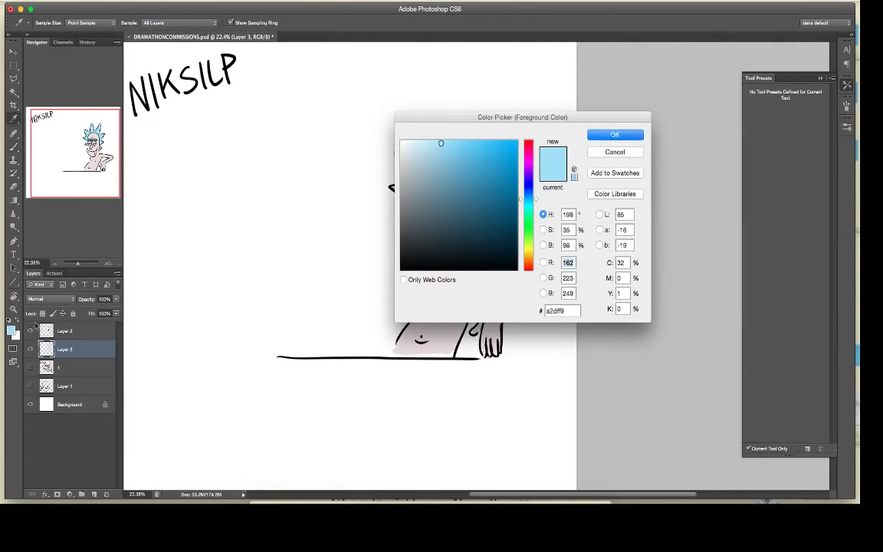
left_click(406, 143)
left_click(617, 131)
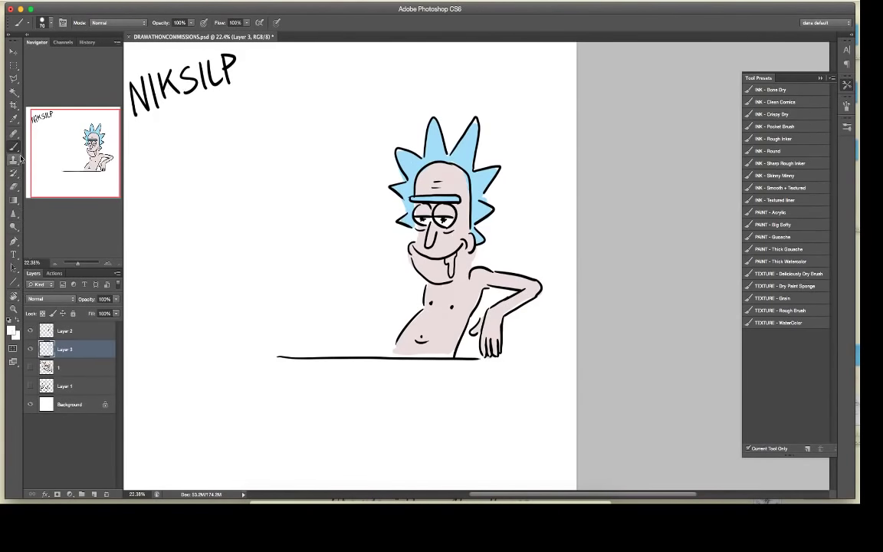
Step: Sample the skin tone, shift it to a pale green and paint the drool hanging from the character's mouth
left_click(13, 118)
left_click(414, 270)
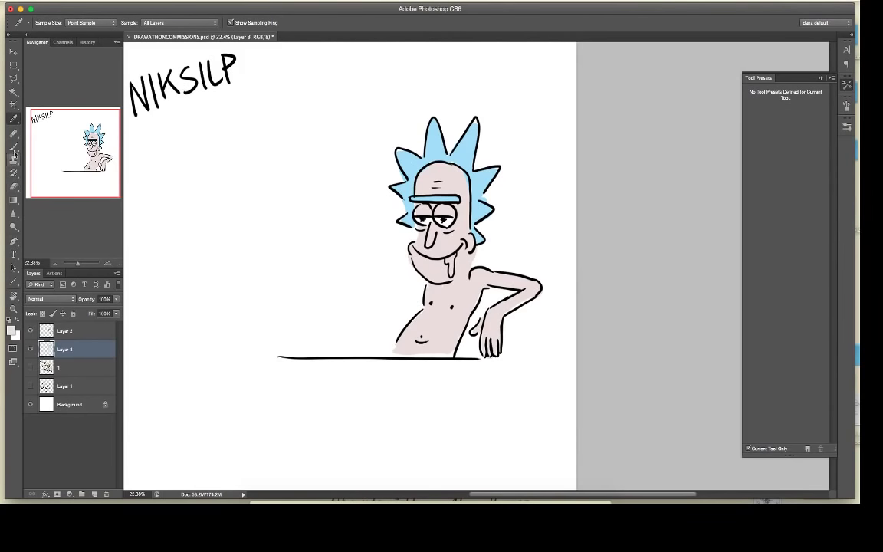
left_click(12, 331)
left_click(530, 234)
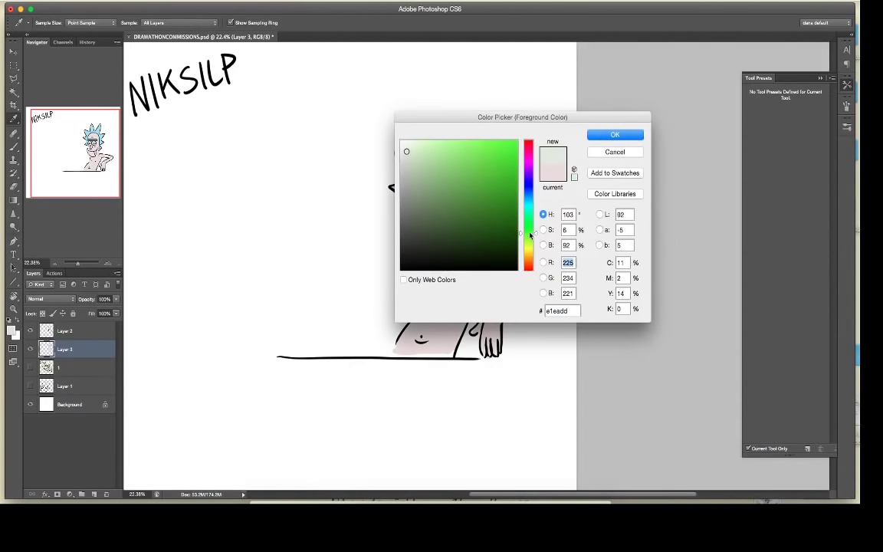
left_click(424, 144)
left_click(613, 135)
key("b")
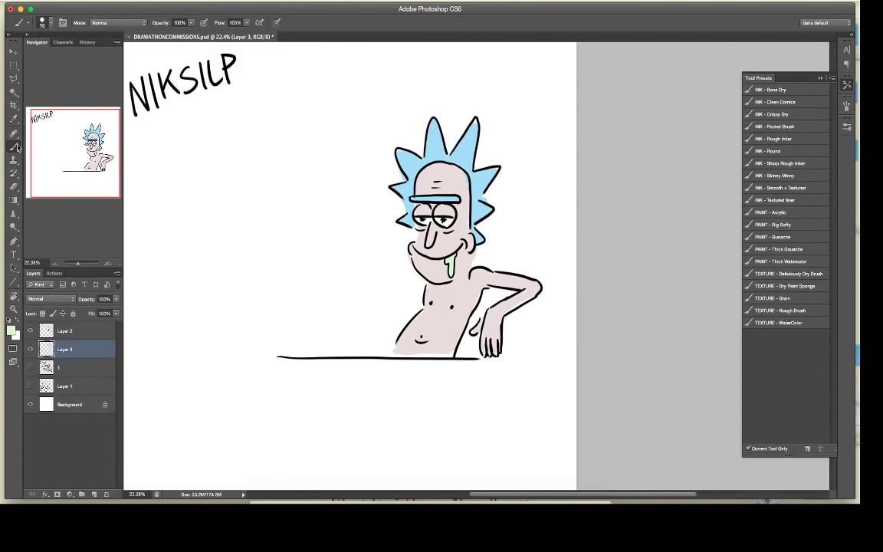
Step: Darken the sampled skin tone to hex c1baba and paint shadows under the chin and eyes, on the face's side and on the torso
left_click(13, 118)
key("b")
left_click(10, 329)
left_click(404, 172)
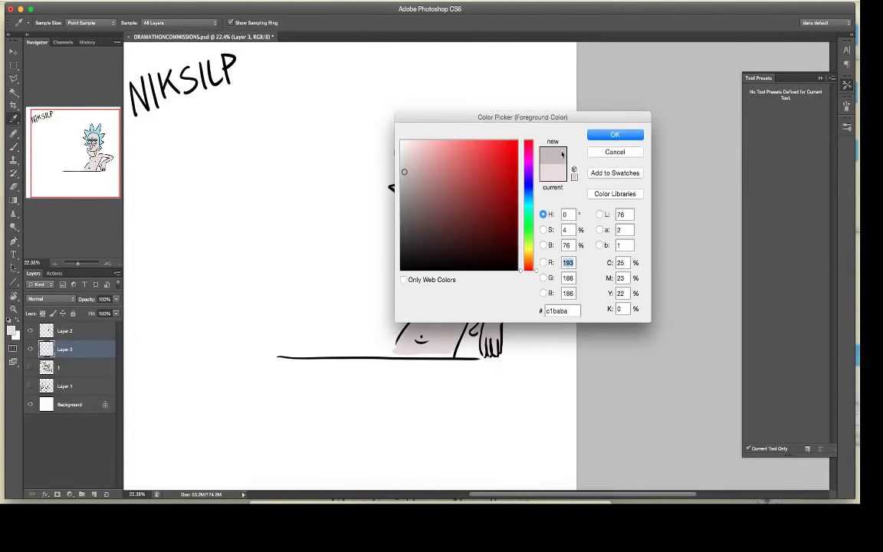
left_click(602, 137)
left_click_drag(432, 287, 437, 289)
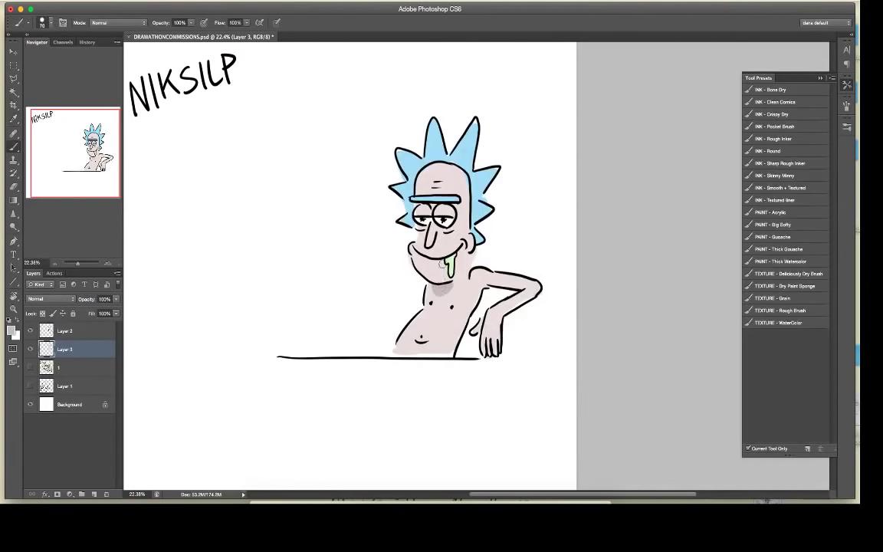
left_click_drag(442, 232, 459, 220)
mouse_move(403, 342)
left_mouse_down()
mouse_move(454, 328)
mouse_move(434, 348)
mouse_move(450, 351)
mouse_move(462, 320)
left_mouse_up()
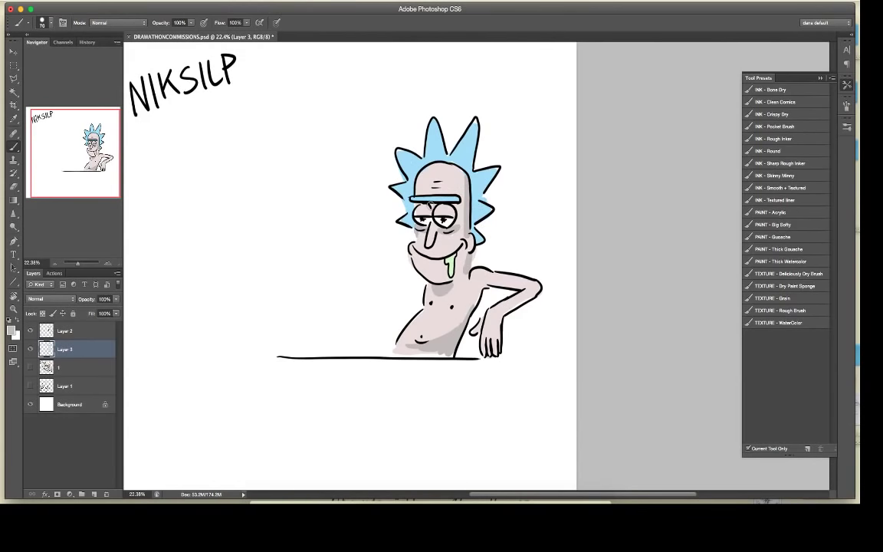
Step: Set the foreground colour to near-black and draw the small neck lines below the chin with a 50 px brush
left_click(12, 331)
left_click_drag(406, 198, 401, 253)
left_click(603, 135)
key("bracketleft")
key("bracketleft")
left_click_drag(434, 284, 442, 299)
Step: Select Layer 2, choose the INK - Crispy Dry brush preset, set its size to 41 px and undo the test strokes
left_click(69, 331)
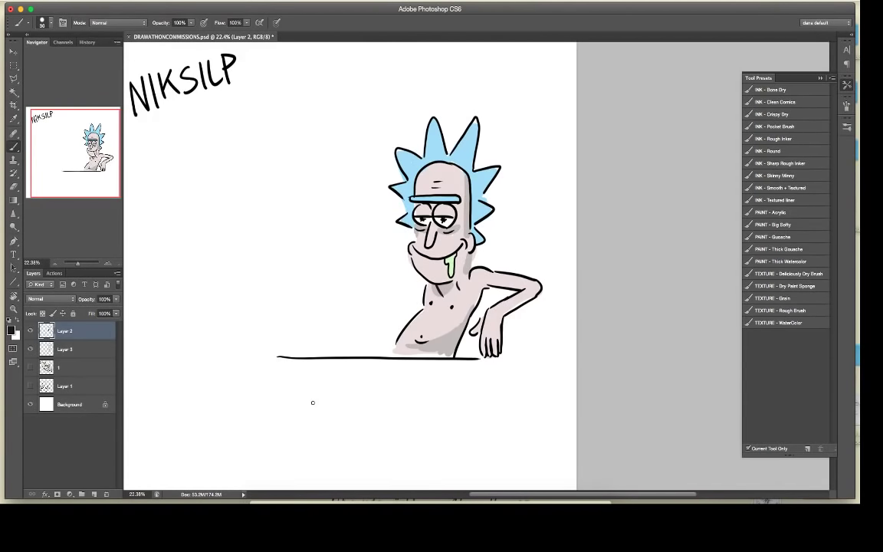
left_click_drag(238, 355, 297, 357)
key("super+z")
left_click(778, 114)
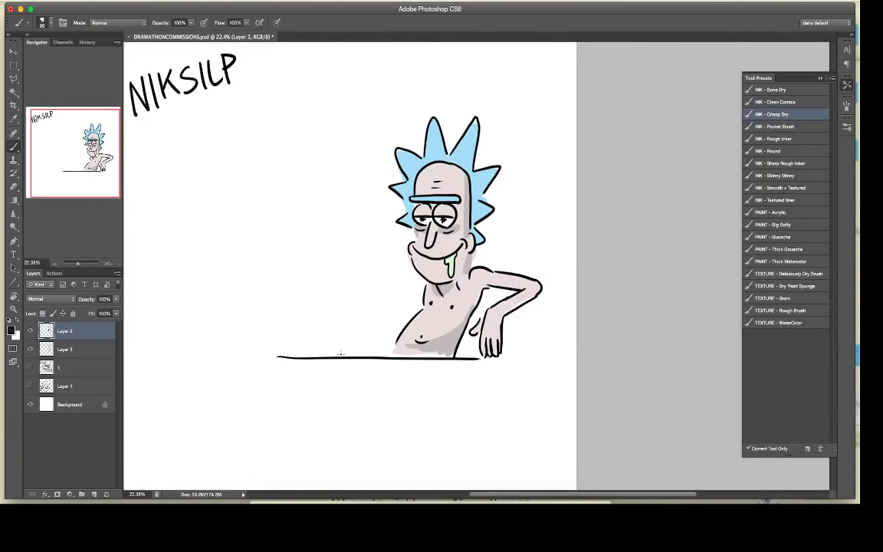
right_click(321, 256)
left_click(345, 172)
left_click(279, 251)
left_click_drag(279, 251, 298, 275)
key("super+z")
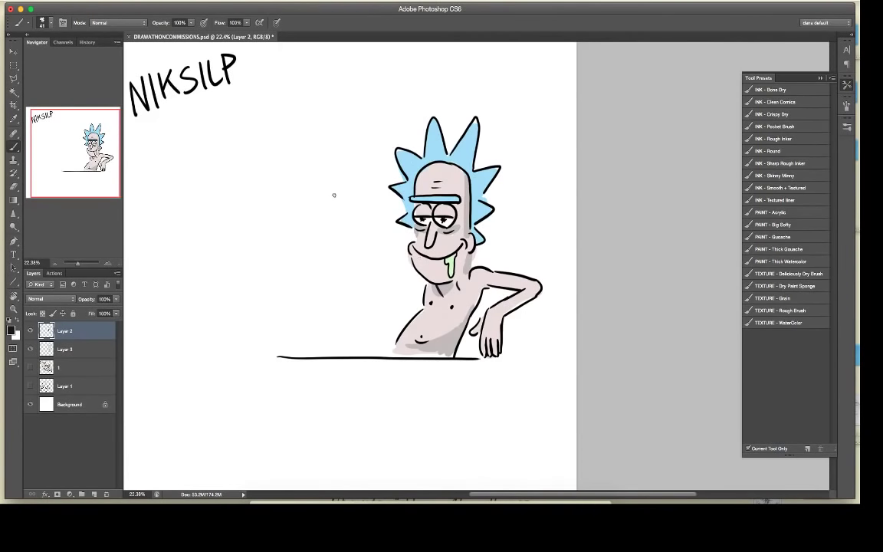
Step: Try drawing two touching circles as a second character's eyes beside the spiky-haired character, redoing and tidying the outlines
mouse_move(342, 189)
left_mouse_down()
mouse_move(326, 181)
mouse_move(314, 189)
mouse_move(327, 178)
left_mouse_up()
key("ctrl+z")
key("ctrl+z")
key("e")
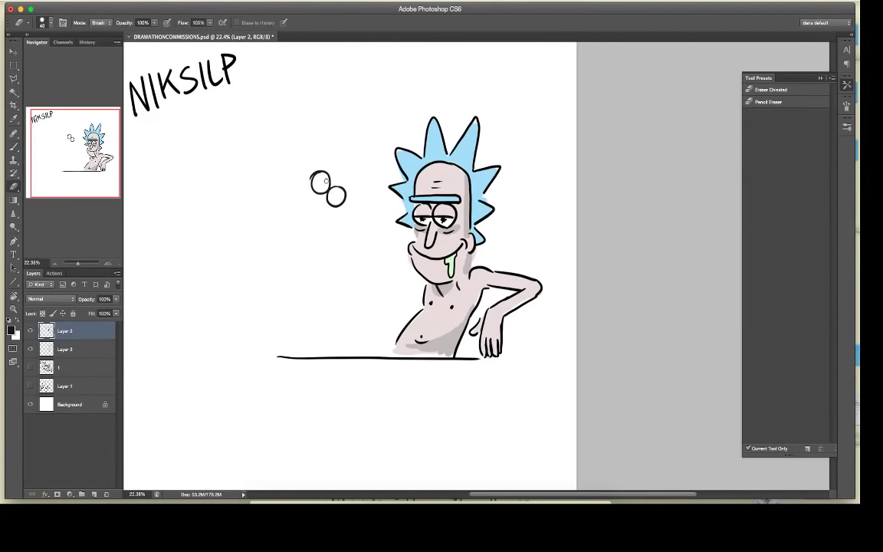
key("b")
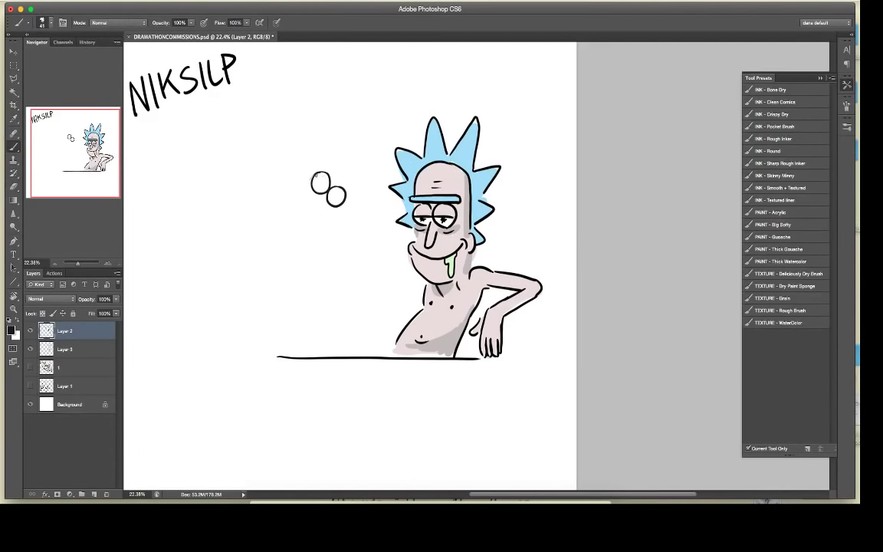
Step: Sketch the second character's nose, pupil, the hand held against the face and a long forearm line below it
mouse_move(320, 190)
left_mouse_down()
mouse_move(305, 216)
mouse_move(320, 204)
left_mouse_up()
mouse_move(319, 245)
left_mouse_down()
mouse_move(345, 226)
mouse_move(359, 200)
mouse_move(354, 230)
mouse_move(371, 207)
mouse_move(376, 214)
mouse_move(344, 254)
left_mouse_up()
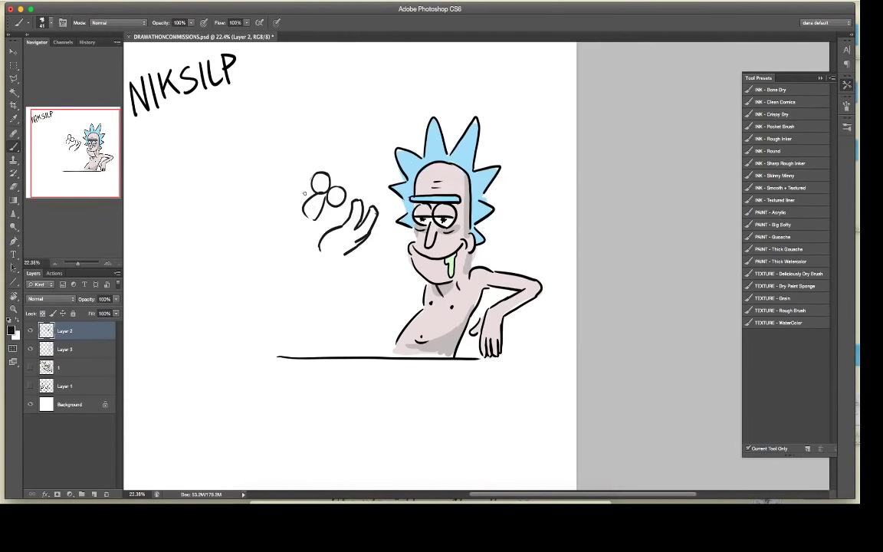
left_click_drag(331, 213, 315, 234)
mouse_move(308, 191)
left_mouse_down()
mouse_move(290, 209)
mouse_move(307, 217)
mouse_move(329, 188)
mouse_move(341, 203)
left_mouse_up()
key("ctrl+z")
left_click_drag(319, 230, 327, 311)
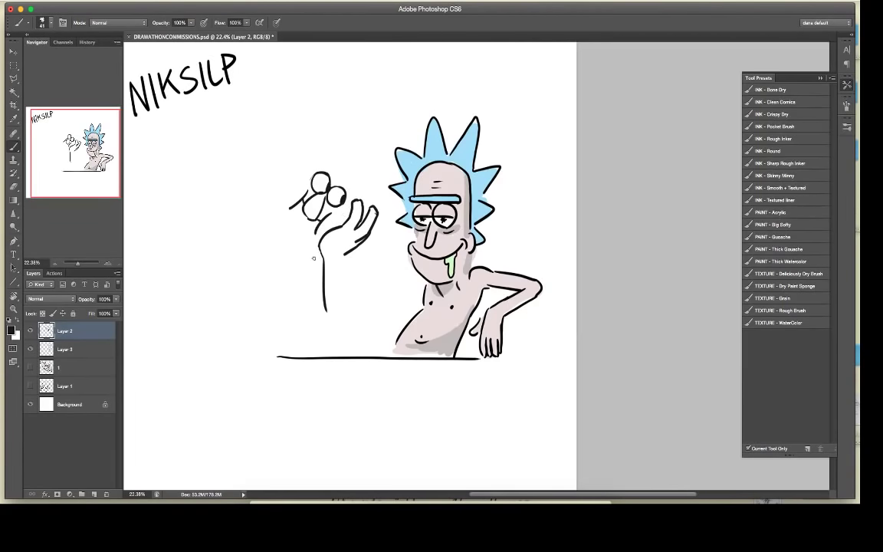
Step: Outline the second character's cheek, jaw and slanted hairline around the eyes and hand
mouse_move(281, 185)
left_mouse_down()
mouse_move(271, 211)
mouse_move(277, 230)
mouse_move(307, 247)
left_mouse_up()
mouse_move(276, 218)
left_mouse_down()
mouse_move(285, 225)
mouse_move(322, 152)
mouse_move(357, 202)
left_mouse_up()
key("e")
key("b")
left_click_drag(316, 161, 309, 194)
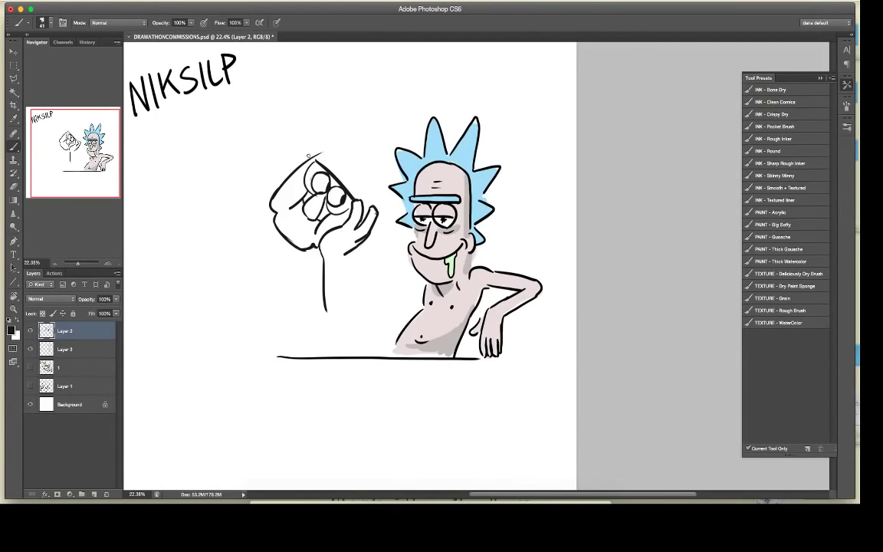
Step: Add an ear and a curved top-of-head outline to the second character
mouse_move(313, 155)
left_mouse_down()
mouse_move(295, 143)
mouse_move(286, 179)
left_mouse_up()
mouse_move(298, 147)
left_mouse_down()
mouse_move(301, 160)
mouse_move(351, 140)
mouse_move(382, 177)
mouse_move(372, 162)
mouse_move(378, 188)
left_mouse_up()
key("e")
key("b")
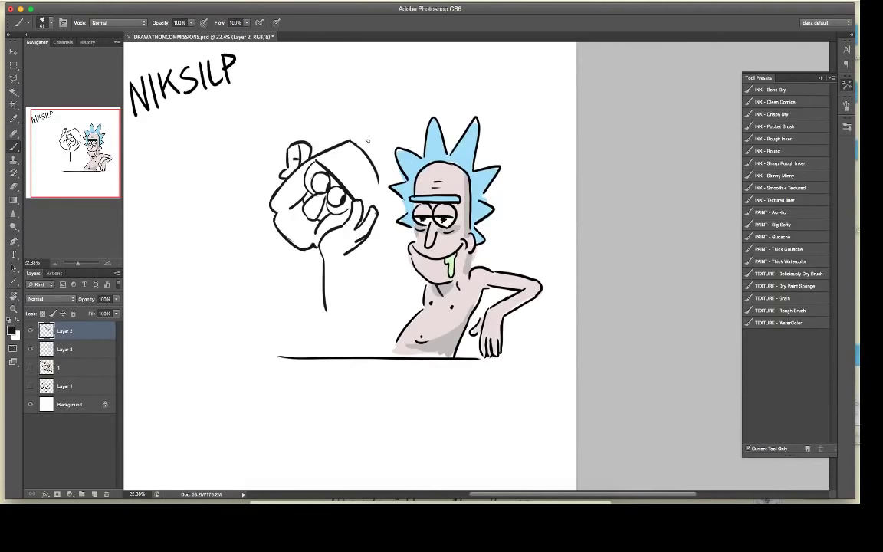
Step: Select the second character's curved top-of-head outline with the freehand Lasso, delete it and clear the selection
key("l")
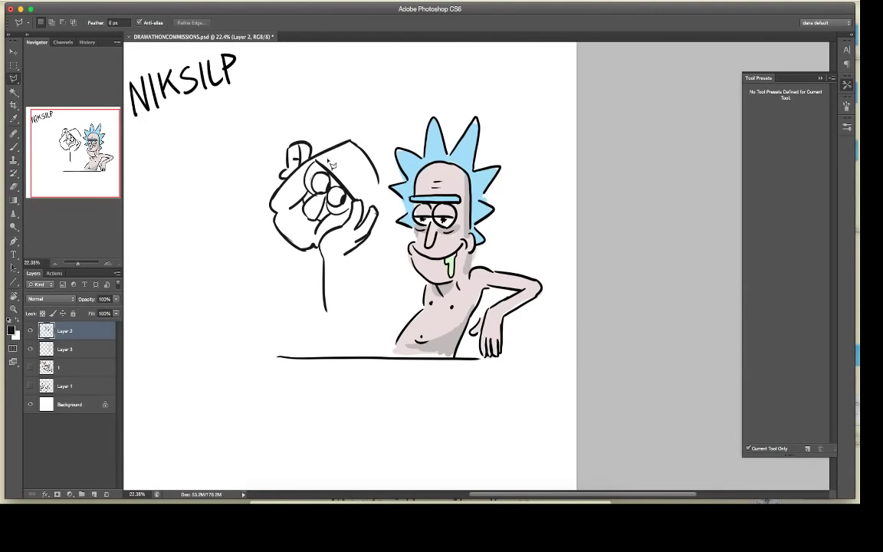
left_click_drag(14, 78, 46, 70)
mouse_move(315, 156)
left_mouse_down()
mouse_move(362, 178)
mouse_move(358, 128)
mouse_move(339, 128)
left_mouse_up()
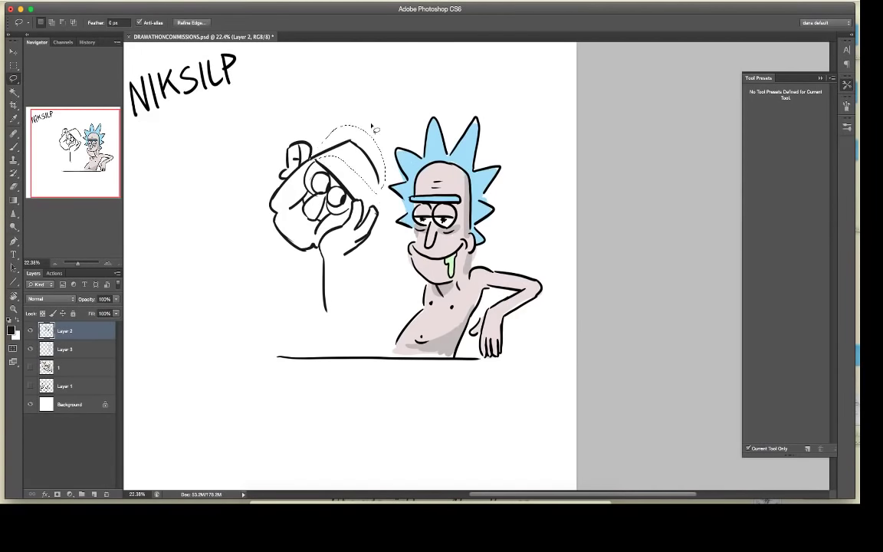
key("Delete")
key("super+d")
Step: Rotate the canvas view counterclockwise and draw the second character's tousled hair, fringe strands and eyelid lines
key("r")
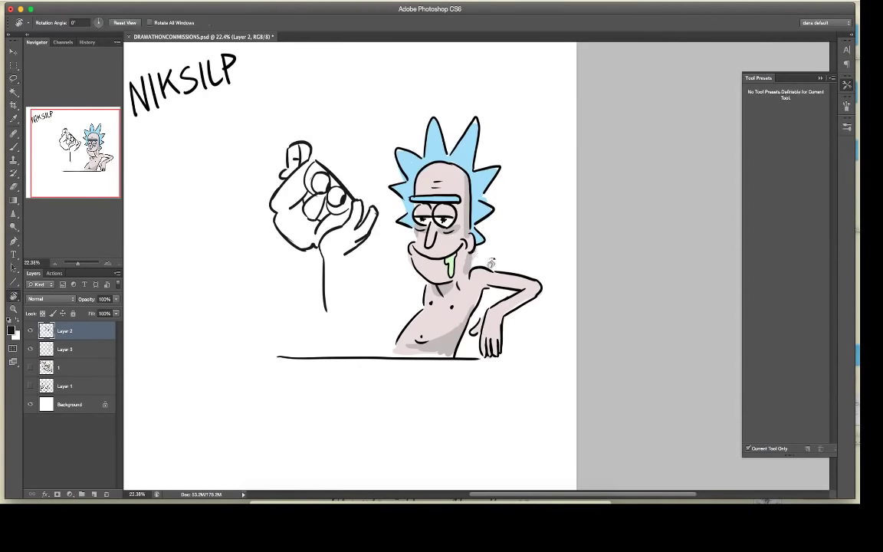
mouse_move(426, 240)
left_mouse_down()
mouse_move(464, 196)
mouse_move(503, 231)
left_mouse_up()
key("b")
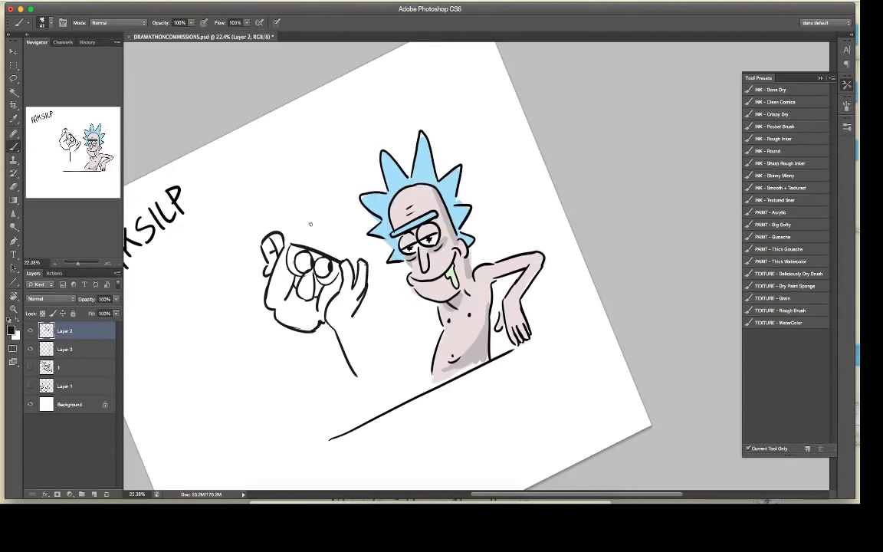
mouse_move(298, 212)
left_mouse_down()
mouse_move(323, 207)
mouse_move(352, 218)
mouse_move(364, 239)
mouse_move(292, 204)
mouse_move(281, 240)
left_mouse_up()
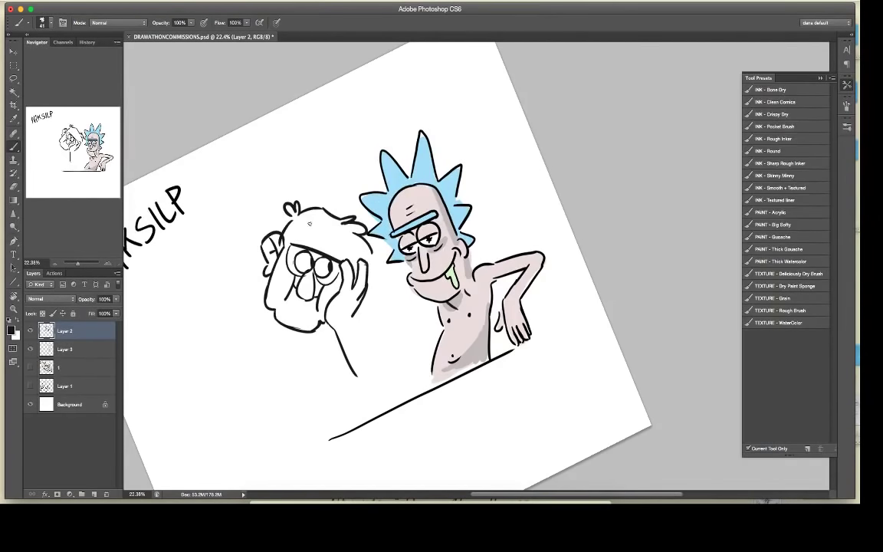
left_click_drag(308, 224, 338, 243)
left_click_drag(295, 268, 333, 277)
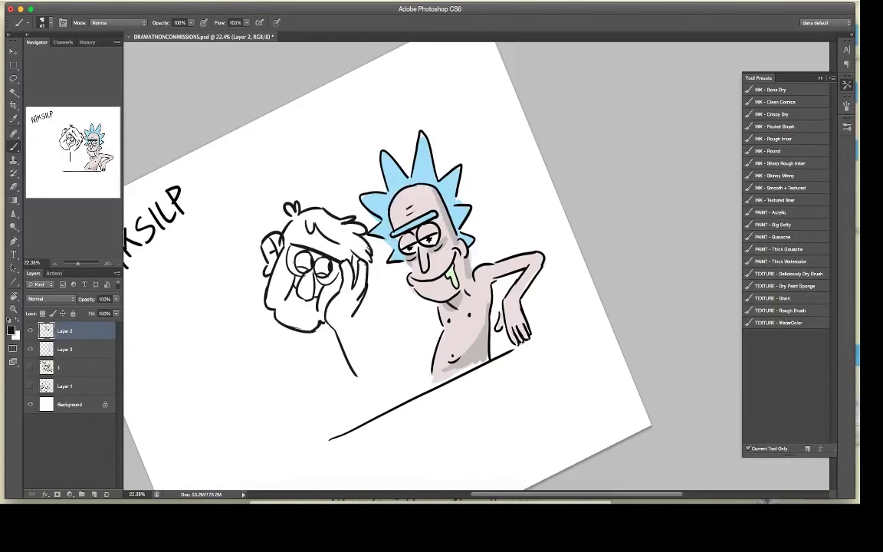
Step: Lasso the second character's whole head and hand and delete the selected drawing
key("l")
mouse_move(381, 319)
left_mouse_down()
mouse_move(372, 241)
mouse_move(253, 353)
mouse_move(342, 388)
left_mouse_up()
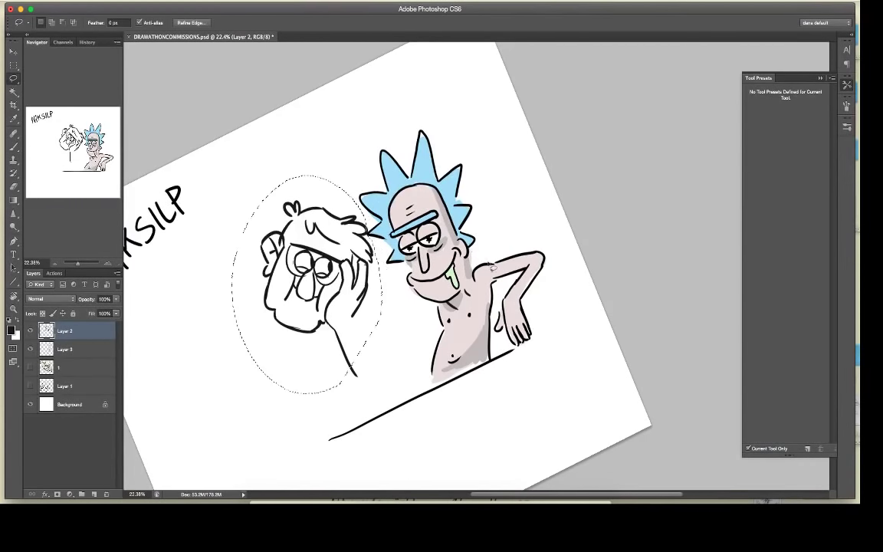
key("Delete")
left_click(489, 174)
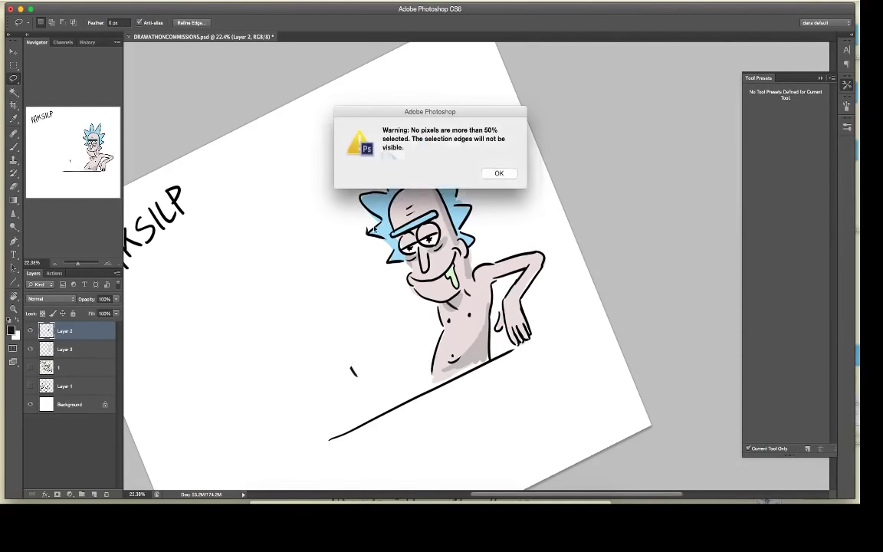
left_click(488, 175)
left_click(189, 23)
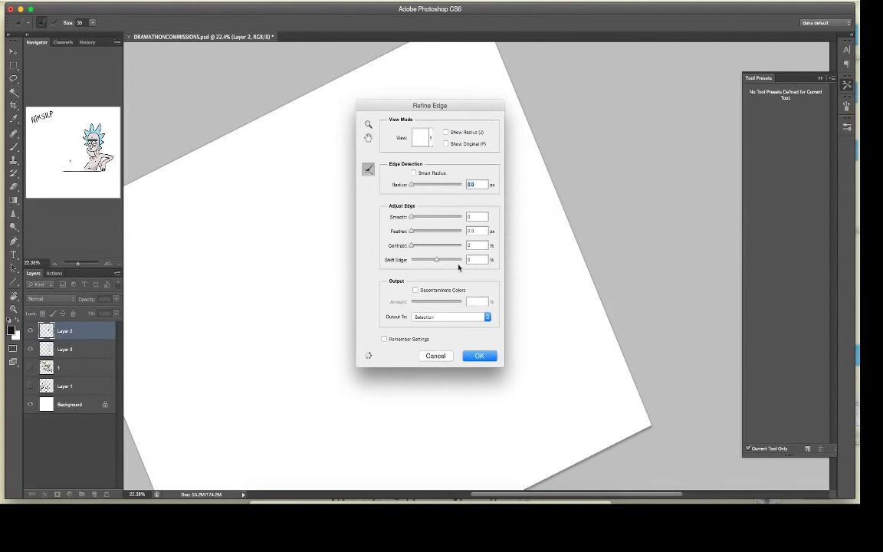
left_click(475, 357)
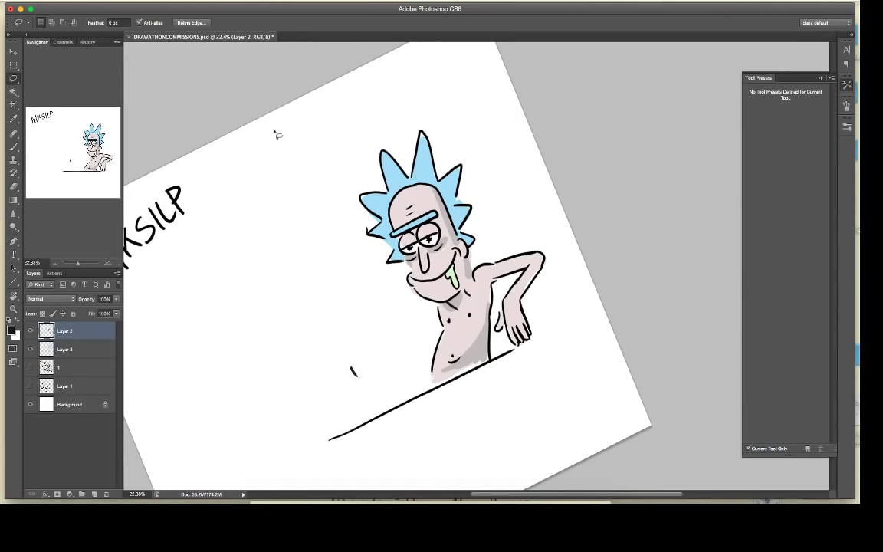
left_click(186, 23)
left_click(439, 357)
Step: Reset the canvas rotation and erase the leftover stroke of the deleted head above the table line
key("r")
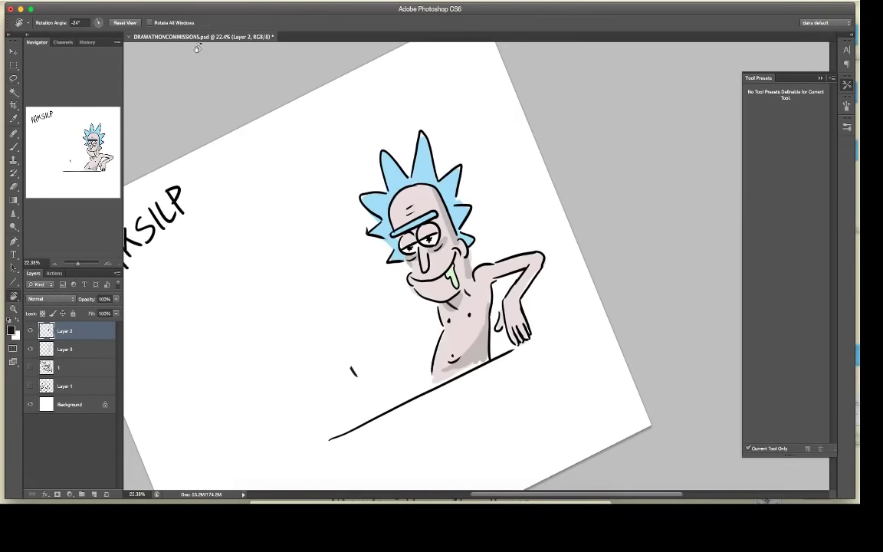
left_click(128, 24)
key("e")
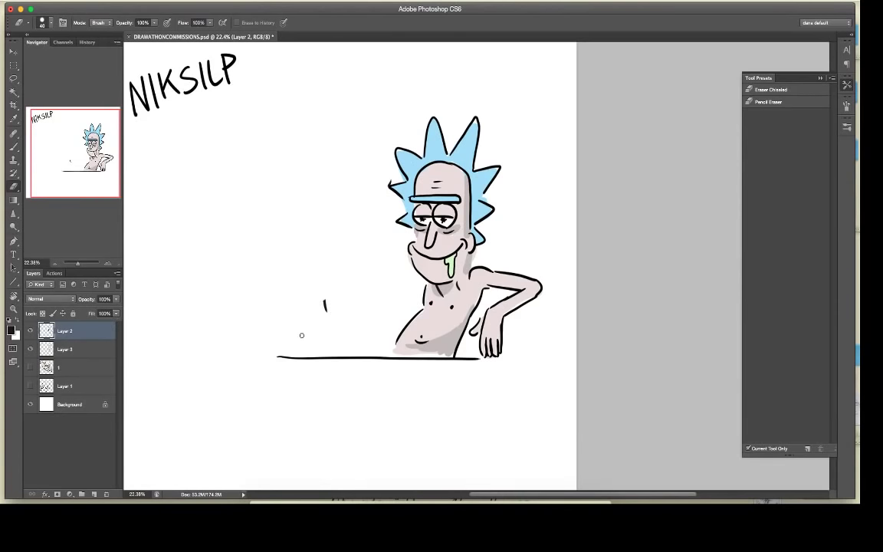
left_click_drag(322, 300, 326, 308)
Step: Draw the second character's round eyes, nose and smile with the brush, plus a raised hand beside his cheek
key("b")
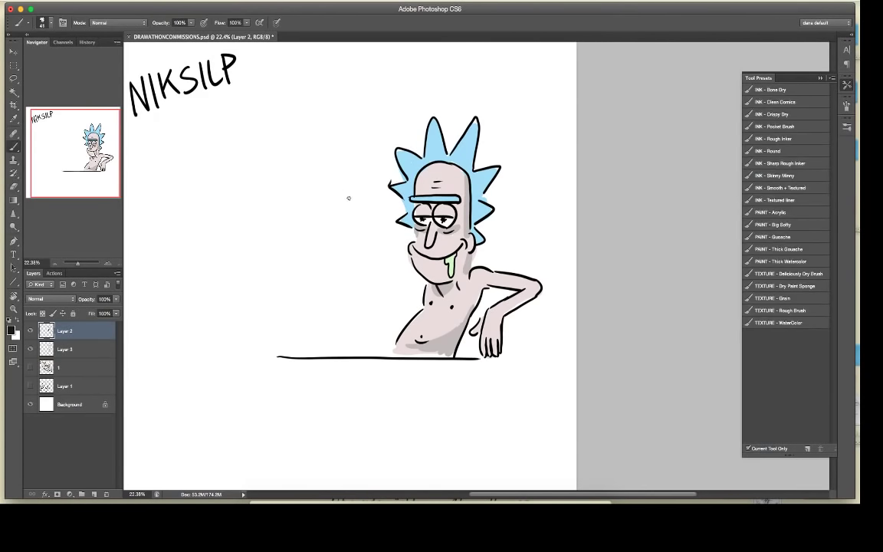
mouse_move(343, 191)
left_mouse_down()
mouse_move(330, 207)
mouse_move(333, 229)
mouse_move(352, 197)
mouse_move(314, 223)
left_mouse_up()
mouse_move(317, 215)
left_mouse_down()
mouse_move(354, 222)
mouse_move(353, 232)
left_mouse_up()
mouse_move(352, 267)
left_mouse_down()
mouse_move(362, 218)
mouse_move(371, 216)
mouse_move(371, 243)
mouse_move(383, 260)
left_mouse_up()
left_click_drag(380, 262, 366, 285)
Step: Draw the second character's chin and other raised hand so both hands cup his face, cleaning up lines with the eraser
key("e")
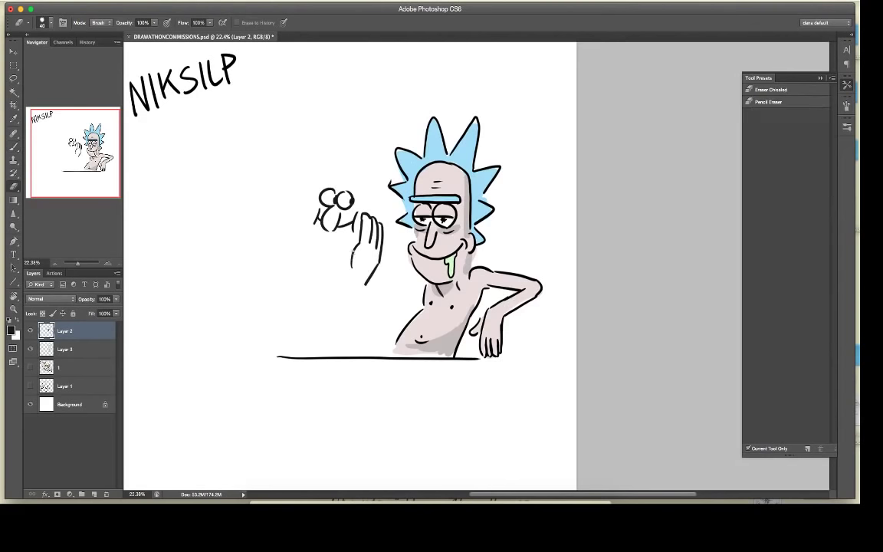
key("b")
mouse_move(358, 244)
left_mouse_down()
mouse_move(351, 272)
mouse_move(301, 230)
mouse_move(305, 200)
mouse_move(292, 233)
mouse_move(299, 268)
mouse_move(314, 251)
mouse_move(339, 264)
mouse_move(318, 261)
mouse_move(343, 266)
mouse_move(350, 257)
left_mouse_up()
key("e")
key("b")
key("e")
key("b")
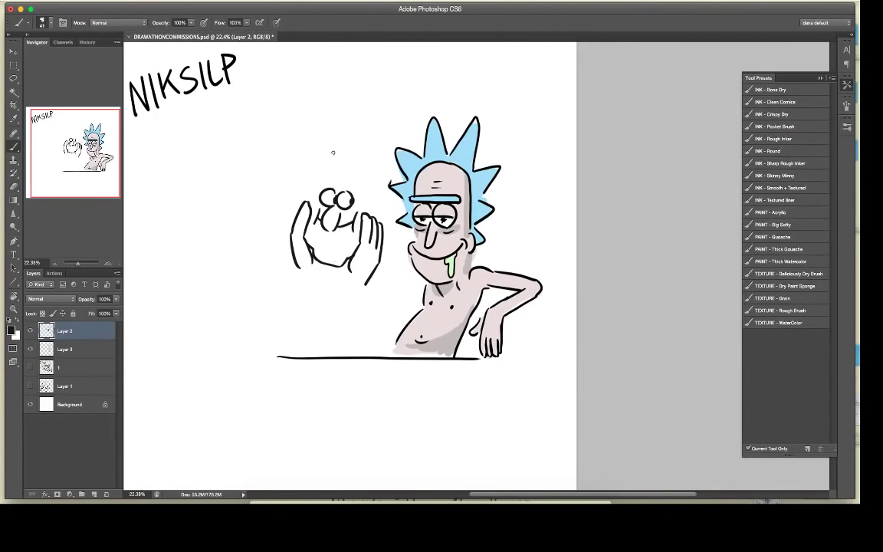
Step: Draw the second character's arm nearest the spiky-haired character, with its elbow resting on the table line
mouse_move(384, 261)
left_mouse_down()
mouse_move(410, 261)
mouse_move(417, 272)
mouse_move(387, 324)
mouse_move(382, 272)
mouse_move(340, 315)
mouse_move(361, 350)
left_mouse_up()
key("e")
key("b")
mouse_move(350, 280)
left_mouse_down()
mouse_move(337, 321)
mouse_move(341, 354)
left_mouse_up()
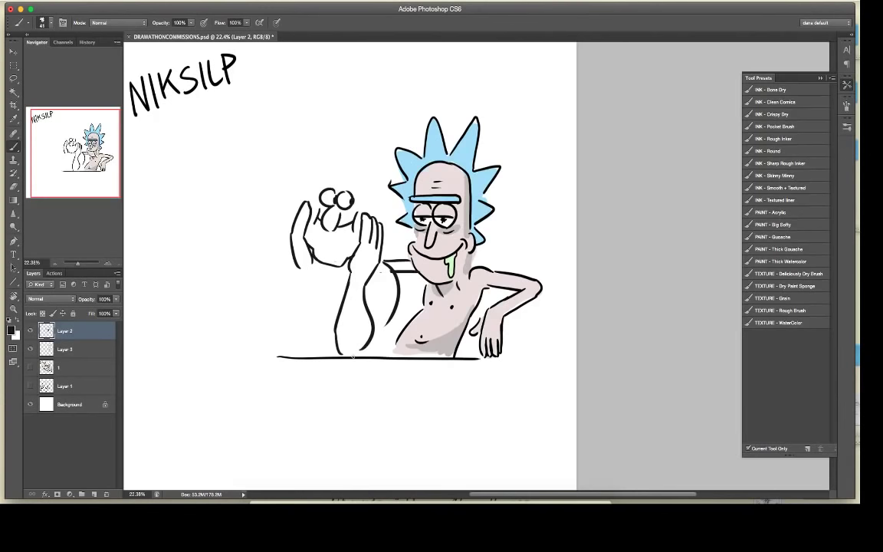
left_click_drag(392, 317, 355, 357)
Step: Draw the second character's other arm and the spiky-haired character's hand wrapped around his far shoulder
mouse_move(307, 251)
left_mouse_down()
mouse_move(275, 326)
mouse_move(291, 337)
left_mouse_up()
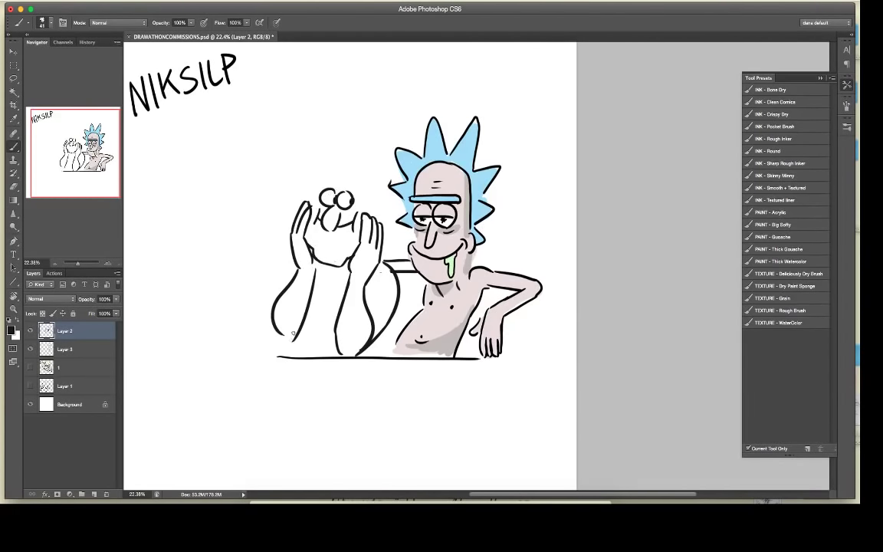
key("e")
key("b")
mouse_move(290, 245)
left_mouse_down()
mouse_move(279, 266)
mouse_move(269, 263)
mouse_move(278, 263)
mouse_move(271, 293)
mouse_move(279, 284)
mouse_move(273, 256)
mouse_move(267, 294)
left_mouse_up()
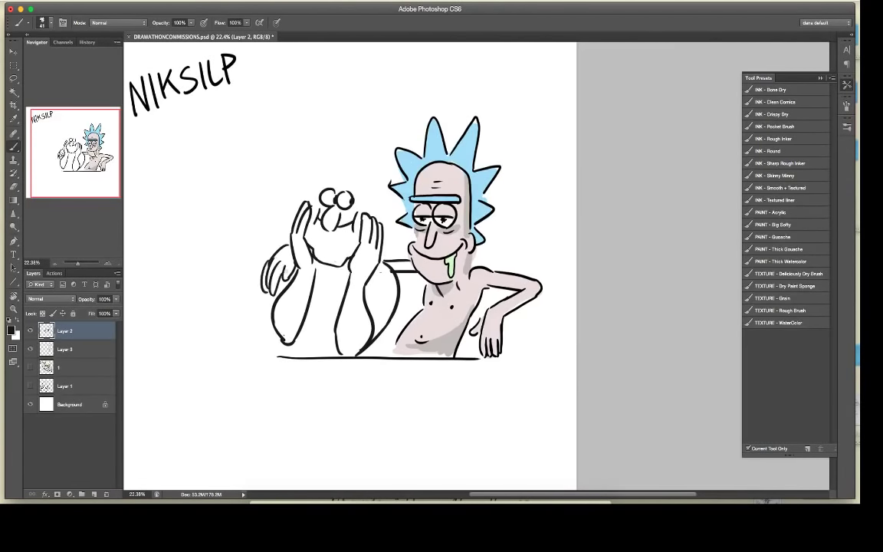
Step: Draw an angry, egg-headed third character with a raised fist and anger marks beside the table
mouse_move(183, 307)
left_mouse_down()
mouse_move(195, 307)
mouse_move(187, 305)
left_mouse_up()
mouse_move(196, 305)
left_mouse_down()
mouse_move(184, 315)
mouse_move(195, 350)
left_mouse_up()
mouse_move(186, 336)
left_mouse_down()
mouse_move(190, 351)
mouse_move(187, 336)
mouse_move(158, 359)
mouse_move(181, 389)
left_mouse_up()
mouse_move(176, 300)
left_mouse_down()
mouse_move(178, 271)
mouse_move(209, 299)
mouse_move(213, 316)
left_mouse_up()
left_click_drag(133, 395, 144, 379)
mouse_move(144, 312)
left_mouse_down()
mouse_move(159, 329)
mouse_move(151, 340)
left_mouse_up()
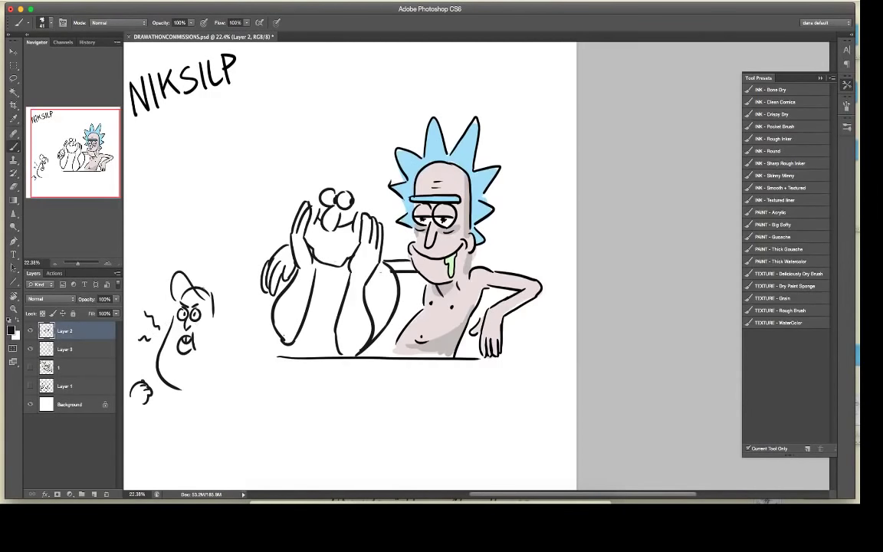
mouse_move(213, 328)
left_mouse_down()
mouse_move(192, 392)
mouse_move(218, 380)
left_mouse_up()
Step: Draw the second character's tousled hair, eyebrows and both ears
mouse_move(369, 170)
left_mouse_down()
mouse_move(326, 149)
mouse_move(330, 159)
left_mouse_up()
left_click_drag(329, 159, 305, 175)
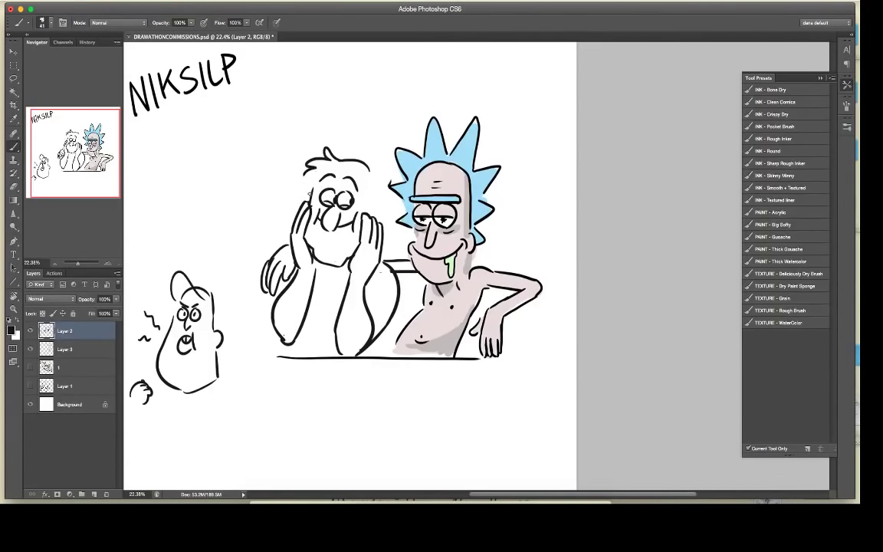
left_click_drag(301, 187, 303, 217)
left_click_drag(374, 201, 380, 228)
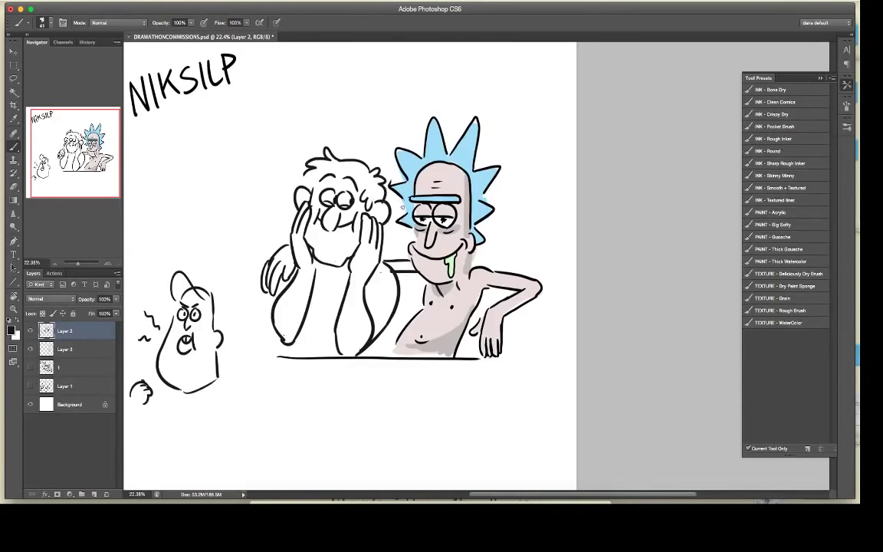
left_click_drag(263, 303, 258, 335)
key("super+z")
mouse_move(267, 294)
left_mouse_down()
mouse_move(282, 338)
mouse_move(264, 356)
mouse_move(274, 351)
mouse_move(248, 357)
mouse_move(278, 347)
left_mouse_up()
key("super+z")
Step: Draw the table's back edge in segments behind the characters
left_click_drag(225, 356, 257, 357)
left_click_drag(459, 350, 478, 351)
left_click_drag(372, 345, 399, 339)
Step: Add arm hair, chest hair and a pendant necklace to the second character
left_click_drag(354, 307, 375, 298)
left_click_drag(358, 330, 379, 309)
mouse_move(291, 294)
left_mouse_down()
mouse_move(298, 284)
mouse_move(292, 302)
left_mouse_up()
left_click_drag(283, 298, 290, 304)
left_click_drag(395, 278, 398, 288)
mouse_move(399, 287)
left_mouse_down()
mouse_move(408, 284)
mouse_move(397, 294)
left_mouse_up()
left_click_drag(326, 290, 329, 296)
mouse_move(338, 288)
left_mouse_down()
mouse_move(319, 298)
mouse_move(327, 280)
mouse_move(325, 298)
mouse_move(340, 289)
mouse_move(320, 301)
mouse_move(329, 310)
left_mouse_up()
Step: Clean up the second character's neckline and ink a dark shadow beneath his chin
key("e")
key("b")
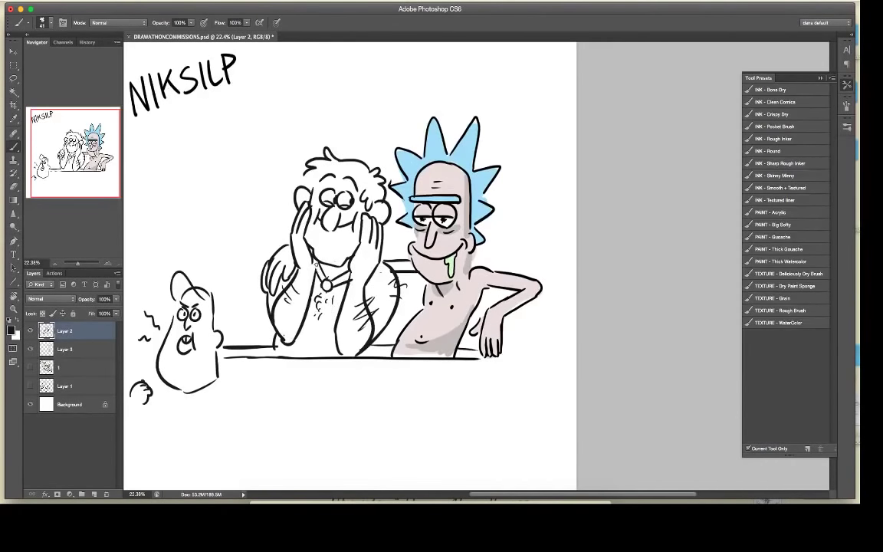
key("e")
key("b")
left_click_drag(335, 267, 347, 266)
key("e")
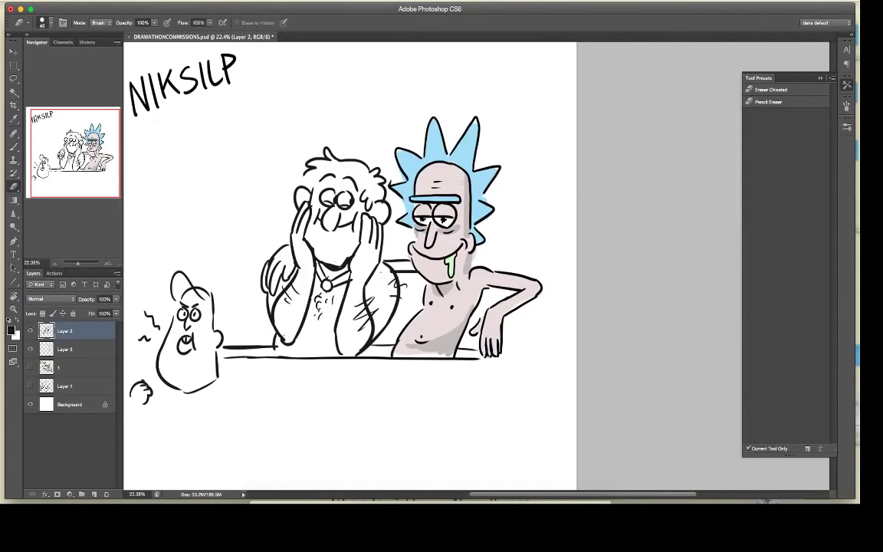
Step: Add an inner ear line and rectangular glasses to the second character
key("b")
left_click_drag(387, 208, 378, 216)
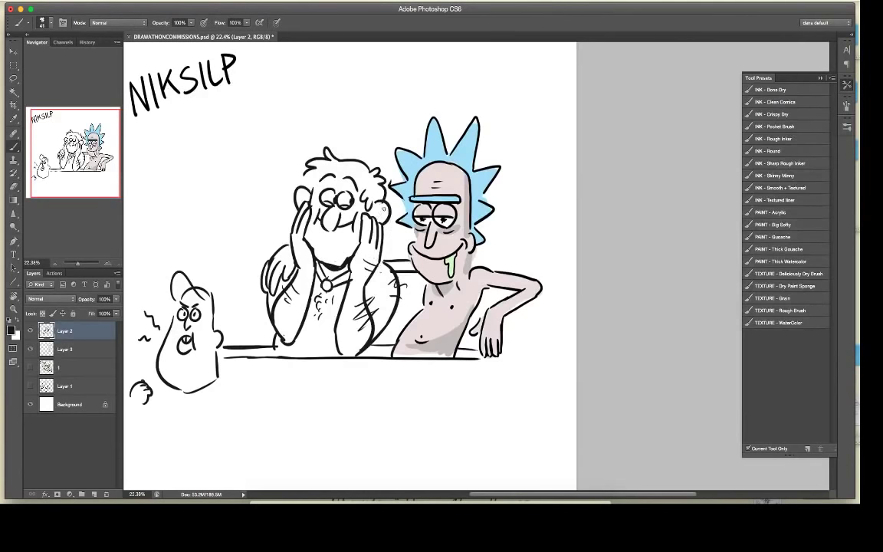
left_click_drag(318, 187, 358, 190)
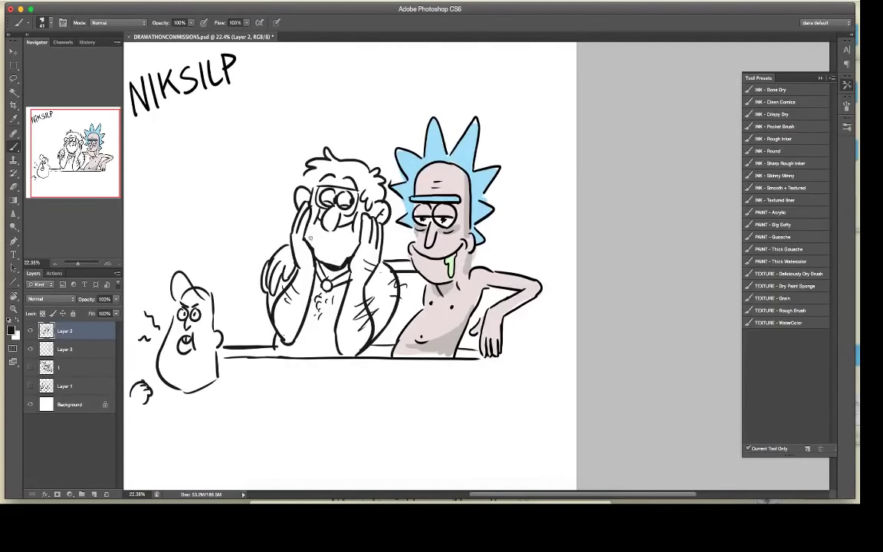
Step: Close the table's end past the spiky-haired character's hand and thicken the second character's outer arm line, erasing stray marks
key("e")
mouse_move(304, 241)
left_mouse_down()
mouse_move(313, 256)
mouse_move(307, 241)
left_mouse_up()
key("b")
mouse_move(509, 356)
left_mouse_down()
mouse_move(484, 358)
mouse_move(507, 358)
left_mouse_up()
key("e")
mouse_move(286, 338)
left_mouse_down()
mouse_move(274, 320)
mouse_move(281, 345)
mouse_move(281, 297)
mouse_move(271, 313)
mouse_move(268, 300)
mouse_move(276, 356)
left_mouse_up()
key("b")
key("e")
key("b")
key("e")
key("b")
key("e")
key("b")
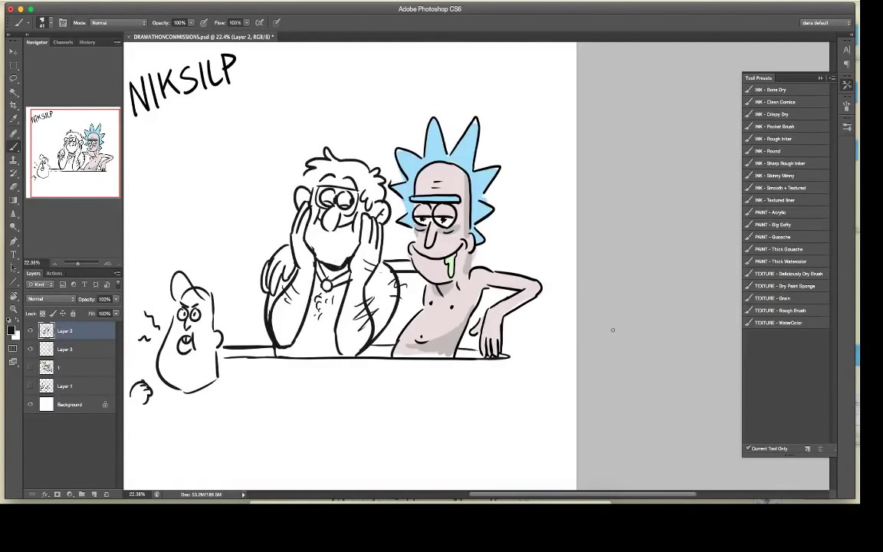
Step: Clean up the second character's elbow outline with the eraser and add another chest hair stroke
key("l")
key("b")
key("e")
mouse_move(386, 324)
left_mouse_down()
mouse_move(379, 357)
mouse_move(389, 341)
mouse_move(378, 352)
left_mouse_up()
key("b")
mouse_move(335, 311)
left_mouse_down()
mouse_move(349, 311)
mouse_move(338, 321)
left_mouse_up()
Step: Select Layer 2 and Layer 3 together and shift the whole drawing left on the canvas
scroll(467, 303, "left", 2)
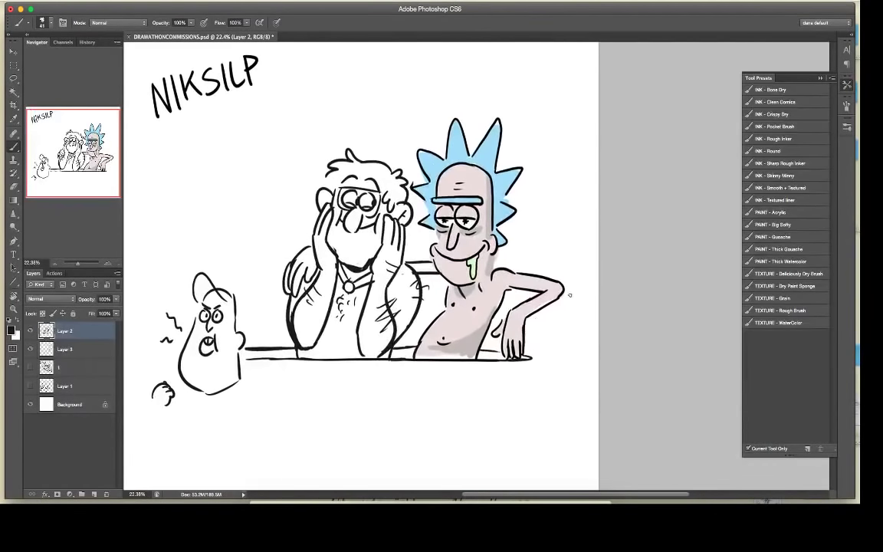
left_click(84, 350, "shift")
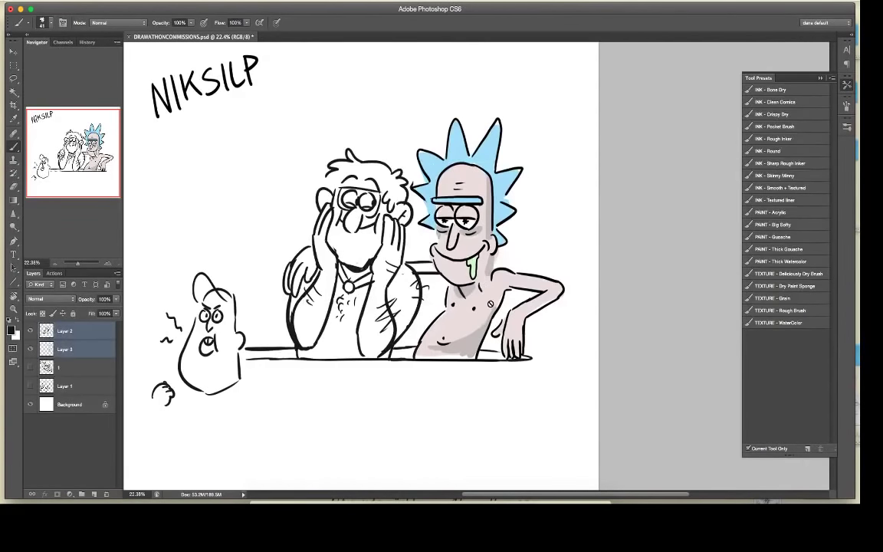
key("v")
left_click_drag(513, 330, 485, 332)
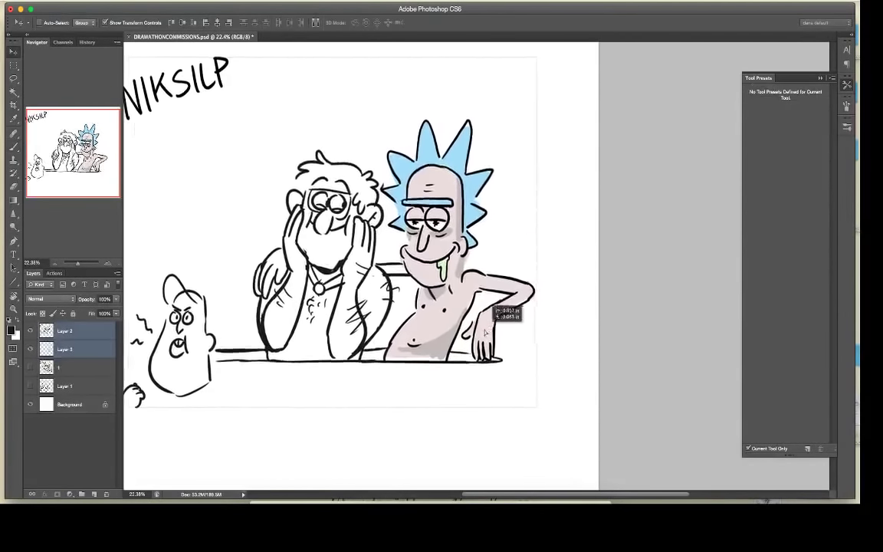
Step: Draw a small pig on Layer 2 sitting on the table behind the spiky-haired character's elbow
key("l")
left_click(92, 322)
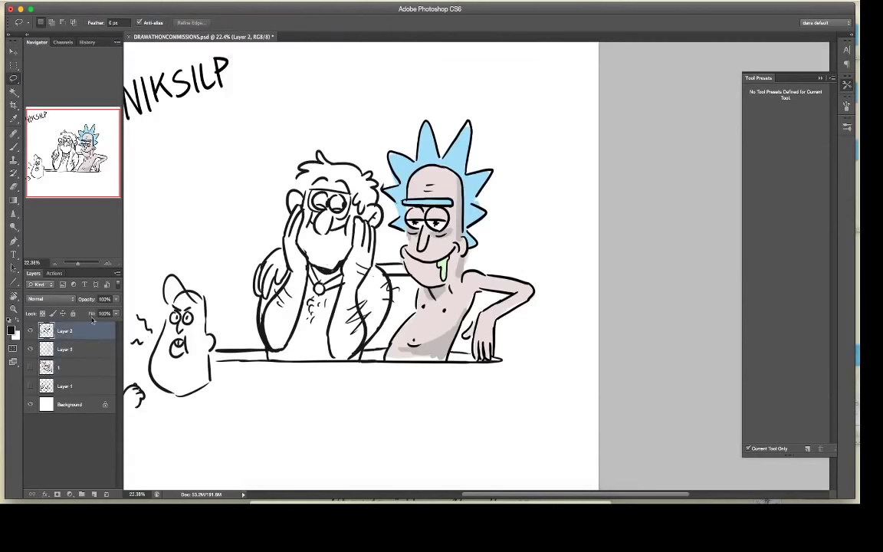
key("b")
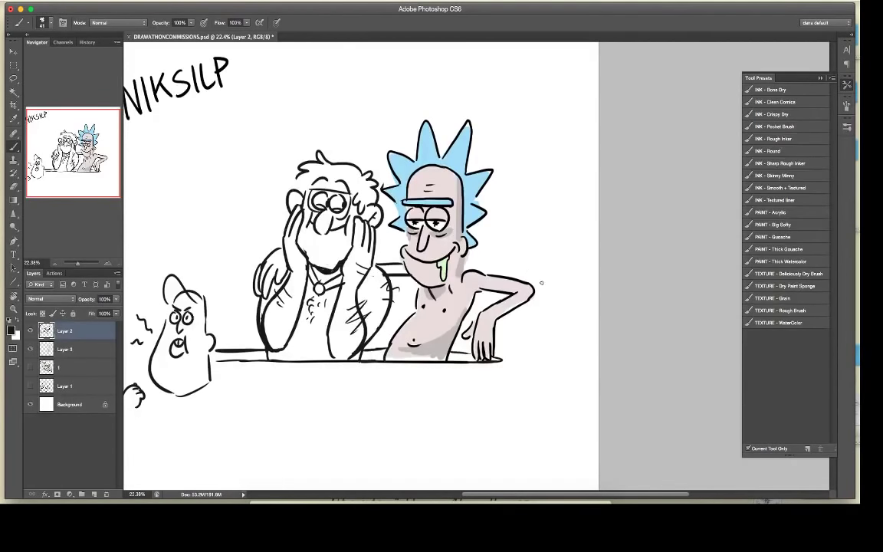
left_click_drag(536, 296, 559, 313)
left_click_drag(551, 305, 559, 331)
mouse_move(500, 319)
left_mouse_down()
mouse_move(559, 317)
mouse_move(558, 346)
left_mouse_up()
mouse_move(496, 357)
left_mouse_down()
mouse_move(547, 361)
mouse_move(562, 349)
mouse_move(548, 358)
mouse_move(535, 340)
mouse_move(549, 334)
mouse_move(532, 339)
left_mouse_up()
mouse_move(533, 330)
left_mouse_down()
mouse_move(533, 344)
mouse_move(546, 346)
mouse_move(542, 324)
mouse_move(528, 322)
left_mouse_up()
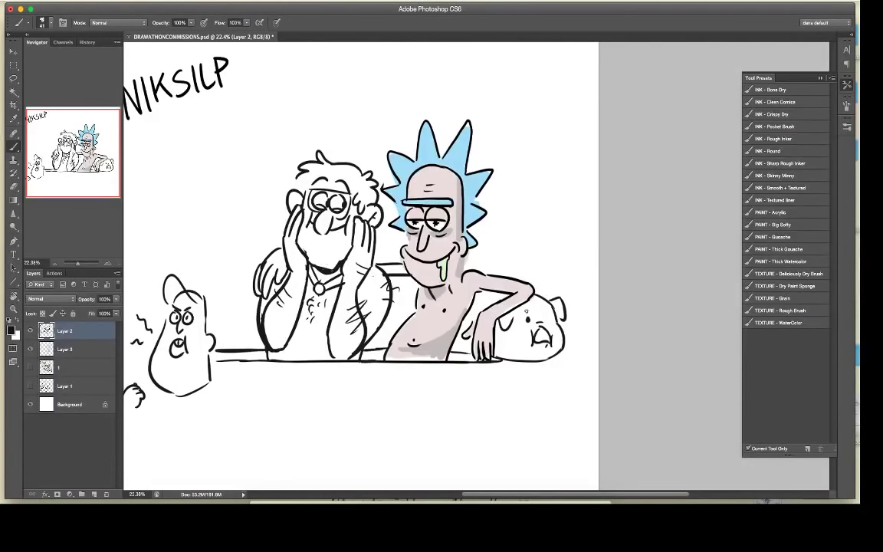
Step: Finish the pig's snout and base, and extend the tabletop line beneath it
key("e")
key("b")
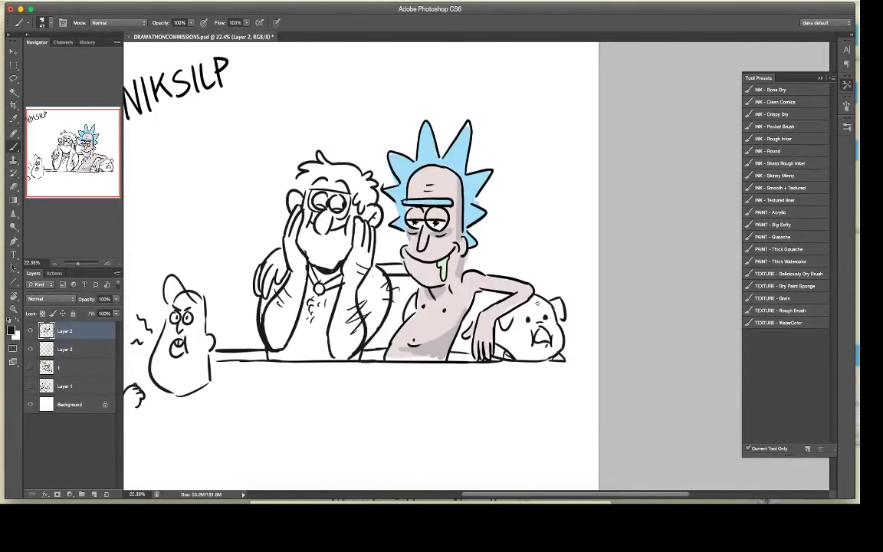
key("e")
key("b")
Step: Lasso the angry egg-headed character with his fist, delete him and clear the selection
scroll(469, 345, "left", 5)
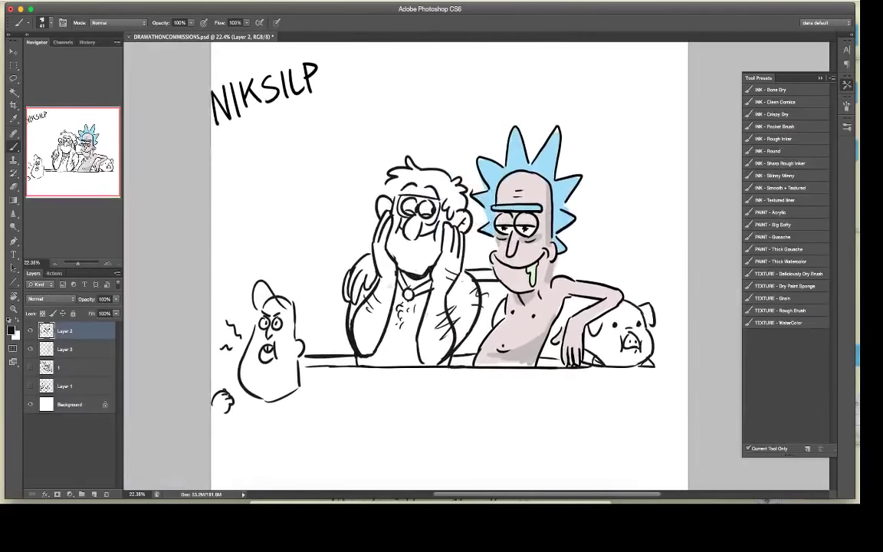
key("l")
mouse_move(315, 298)
left_mouse_down()
mouse_move(305, 422)
mouse_move(315, 303)
left_mouse_up()
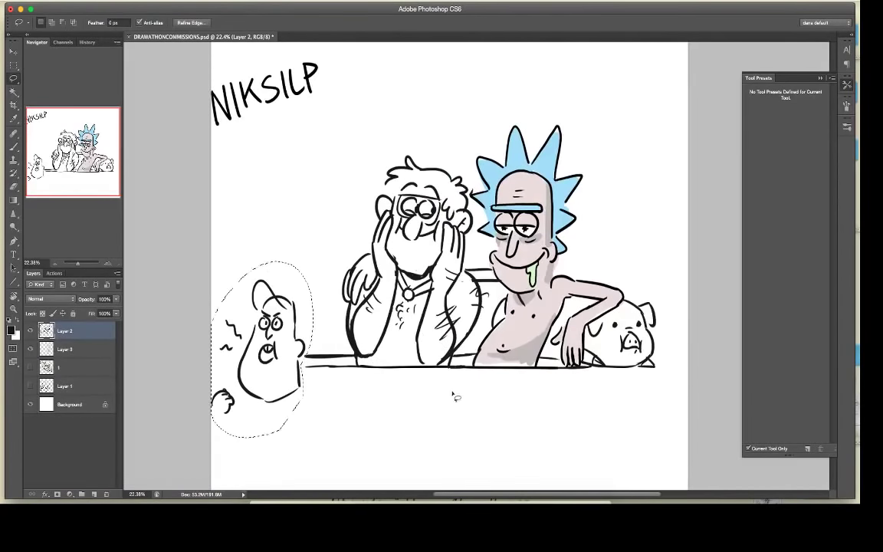
key("Delete")
key("ctrl+d")
Step: Round off the table's open end and draw a labelled bottle standing beside the second character
key("b")
mouse_move(314, 356)
left_mouse_down()
mouse_move(286, 365)
mouse_move(342, 367)
mouse_move(296, 365)
left_mouse_up()
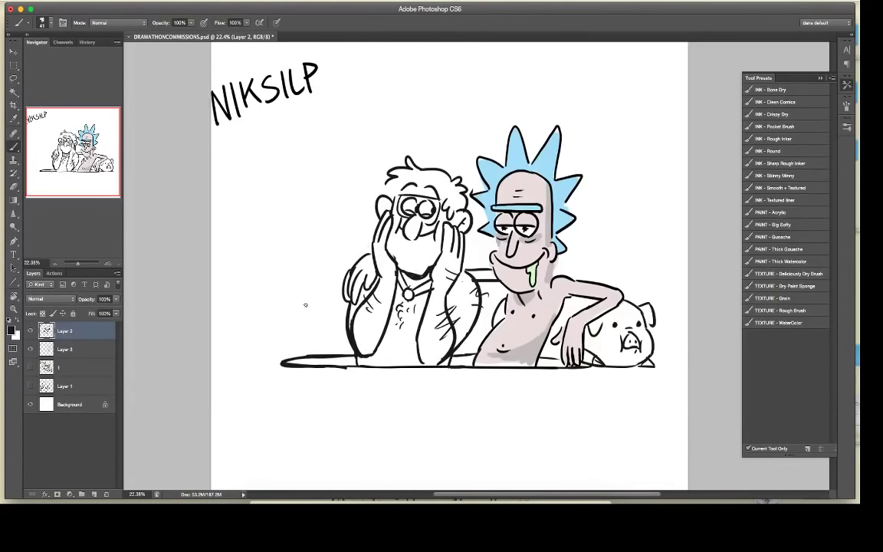
mouse_move(306, 302)
left_mouse_down()
mouse_move(309, 349)
mouse_move(327, 347)
left_mouse_up()
mouse_move(326, 301)
left_mouse_down()
mouse_move(329, 348)
mouse_move(319, 298)
left_mouse_up()
mouse_move(313, 279)
left_mouse_down()
mouse_move(309, 317)
mouse_move(327, 332)
left_mouse_up()
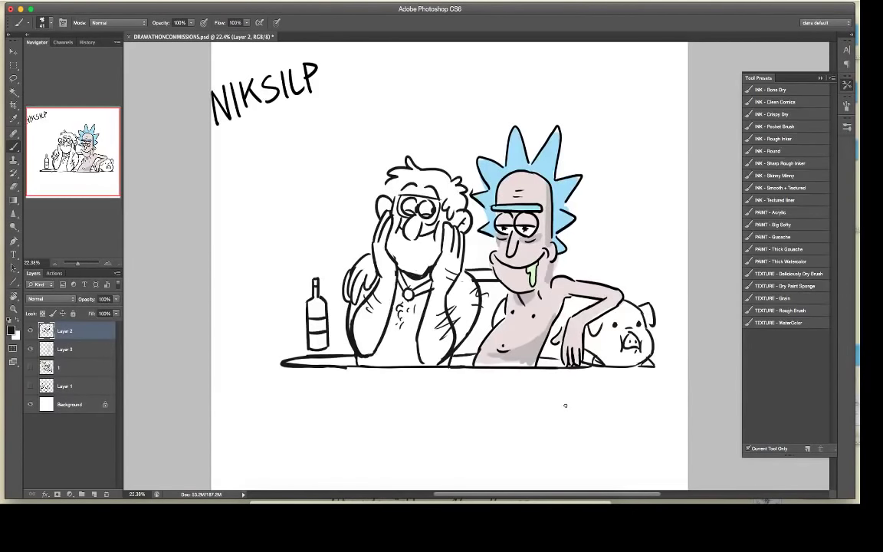
Step: Lasso the bottle, enlarge it to about 120% width and 117% height, and clear the selection
key("l")
mouse_move(332, 350)
left_mouse_down()
mouse_move(323, 270)
mouse_move(329, 347)
left_mouse_up()
key("ctrl+t")
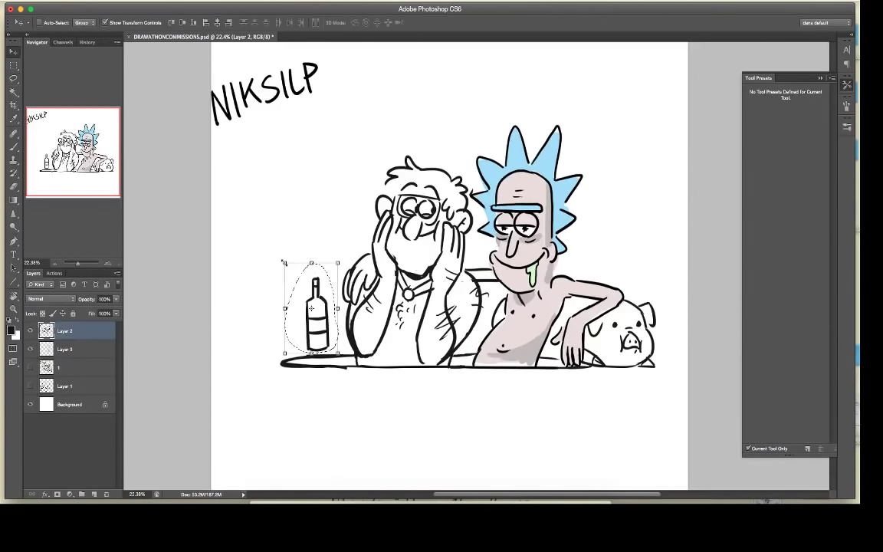
left_click_drag(285, 263, 270, 242)
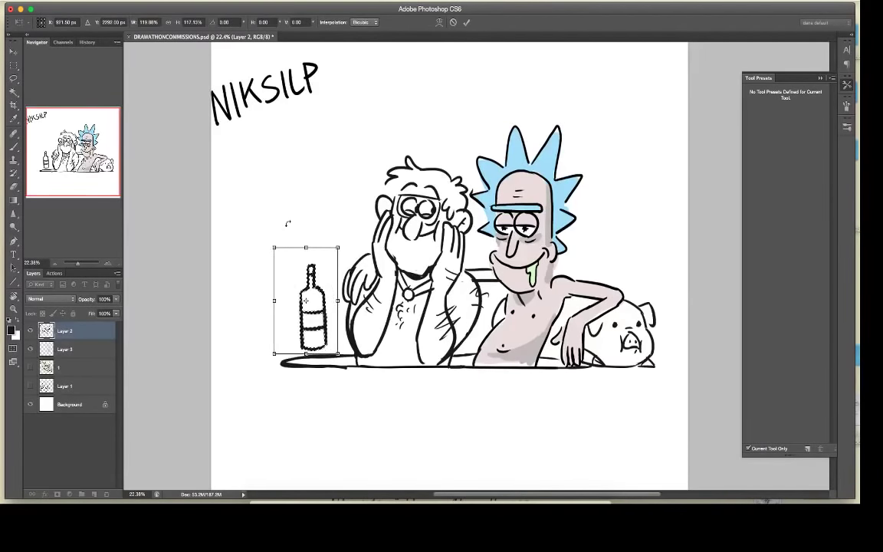
key("Escape")
key("v")
key("l")
left_click(460, 416)
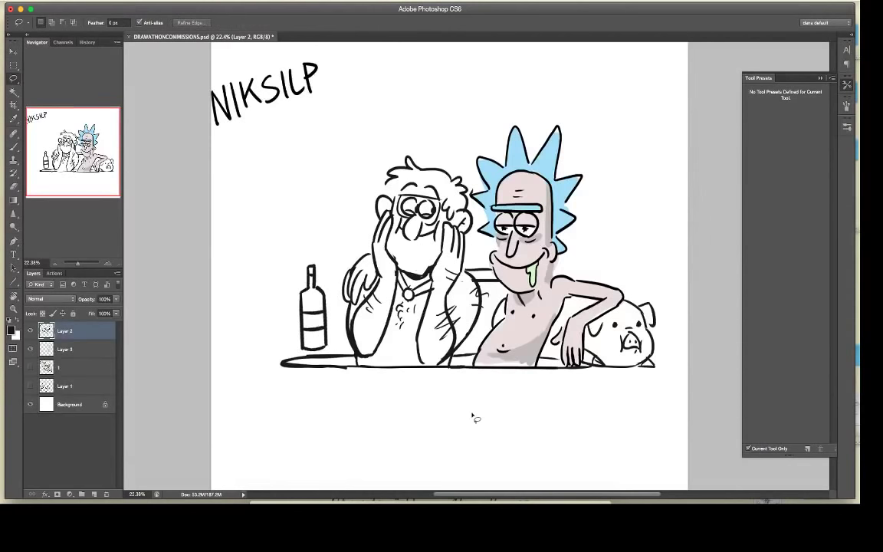
Step: Draw a thin horizon line behind the bottle and continue it past the pig
key("b")
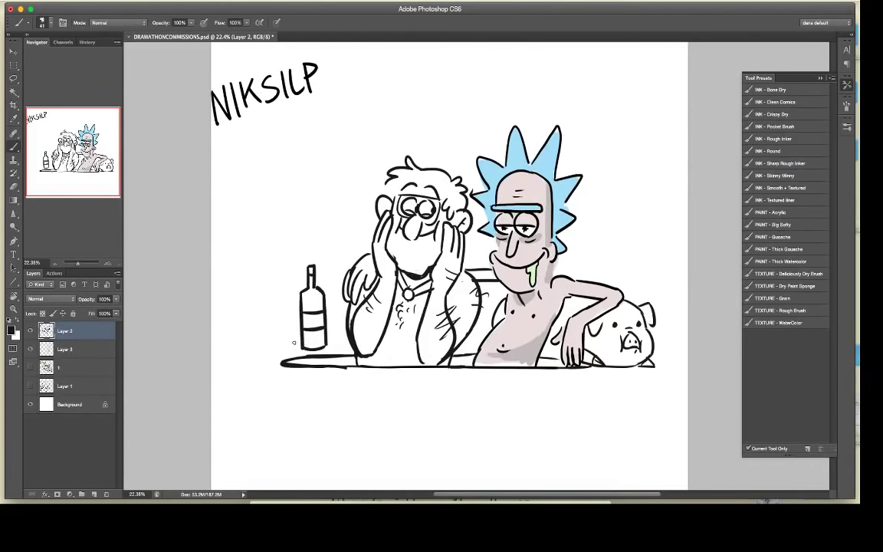
left_click_drag(285, 345, 350, 343)
left_click_drag(655, 351, 674, 351)
Step: Draw a large and a small palm tree on the horizon beside the bottle, tidying lines with the eraser
mouse_move(248, 312)
left_mouse_down()
mouse_move(259, 342)
mouse_move(246, 331)
left_mouse_up()
mouse_move(249, 311)
left_mouse_down()
mouse_move(232, 315)
mouse_move(239, 299)
mouse_move(249, 311)
mouse_move(263, 302)
mouse_move(256, 306)
mouse_move(266, 314)
mouse_move(252, 312)
mouse_move(261, 343)
mouse_move(295, 318)
mouse_move(287, 328)
mouse_move(296, 339)
left_mouse_up()
key("e")
key("b")
key("e")
key("b")
mouse_move(296, 338)
left_mouse_down()
mouse_move(287, 327)
mouse_move(291, 342)
left_mouse_up()
key("e")
key("b")
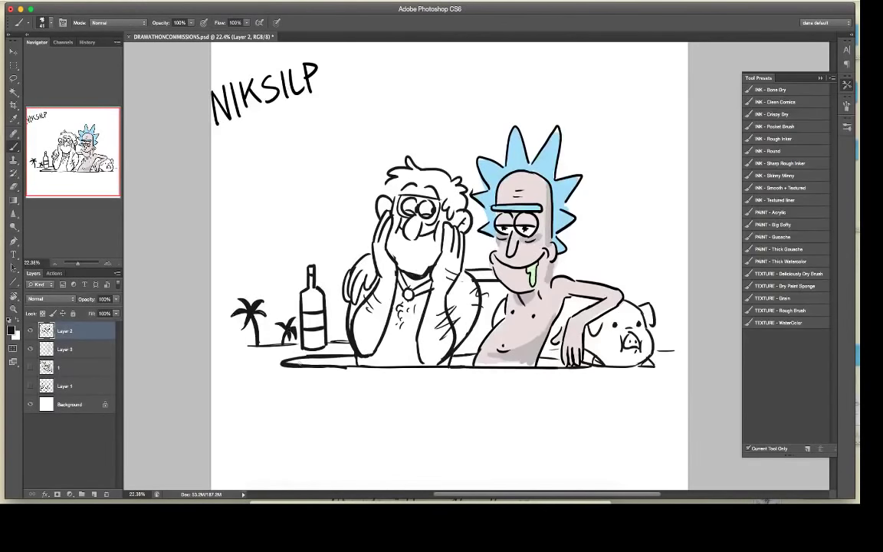
Step: Draw a small palm tree on the horizon line beside the pig, tidying its lines with the eraser
mouse_move(666, 329)
left_mouse_down()
mouse_move(666, 350)
mouse_move(674, 335)
mouse_move(657, 332)
mouse_move(670, 312)
left_mouse_up()
mouse_move(669, 312)
left_mouse_down()
mouse_move(669, 330)
mouse_move(681, 326)
left_mouse_up()
mouse_move(681, 327)
left_mouse_down()
mouse_move(670, 331)
mouse_move(679, 326)
mouse_move(668, 339)
mouse_move(673, 350)
left_mouse_up()
key("e")
key("b")
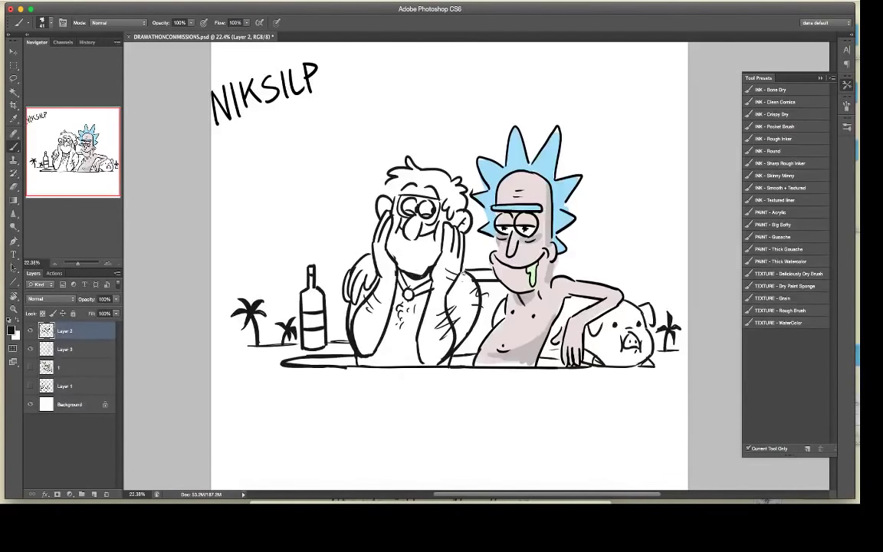
key("e")
key("b")
Step: On Layer 3, paint the blue-haired character's belly in flat sampled skin tone over the old shading, using a 104 px hard round brush
left_click(96, 351)
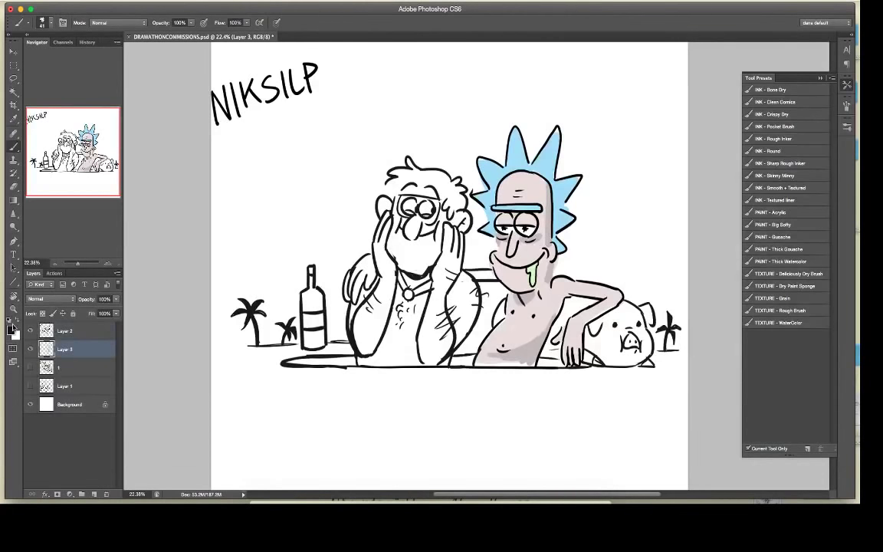
left_click(10, 330)
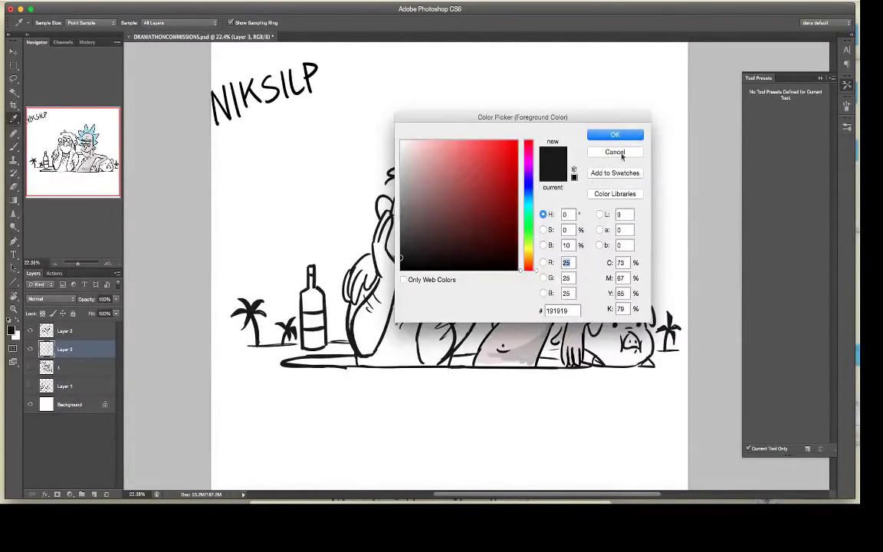
key("Return")
left_click(537, 328, "alt")
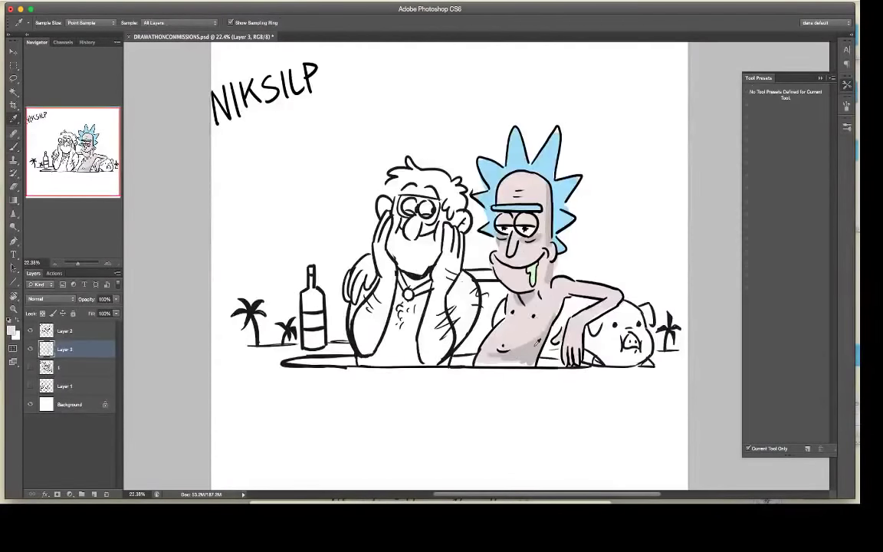
right_click(548, 329)
left_click(605, 168)
left_click(584, 216)
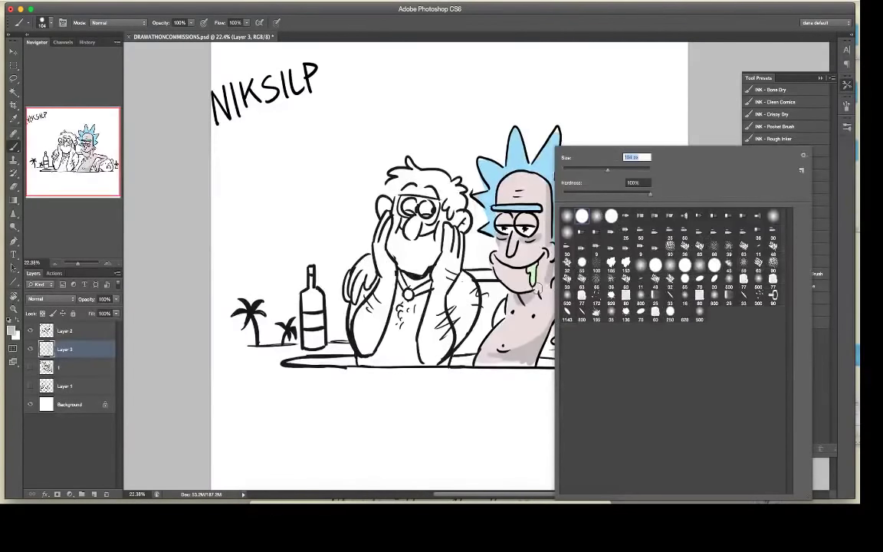
mouse_move(538, 321)
left_mouse_down()
mouse_move(518, 335)
mouse_move(550, 304)
mouse_move(519, 354)
mouse_move(528, 347)
mouse_move(486, 361)
mouse_move(529, 358)
left_mouse_up()
left_click(523, 336, "alt")
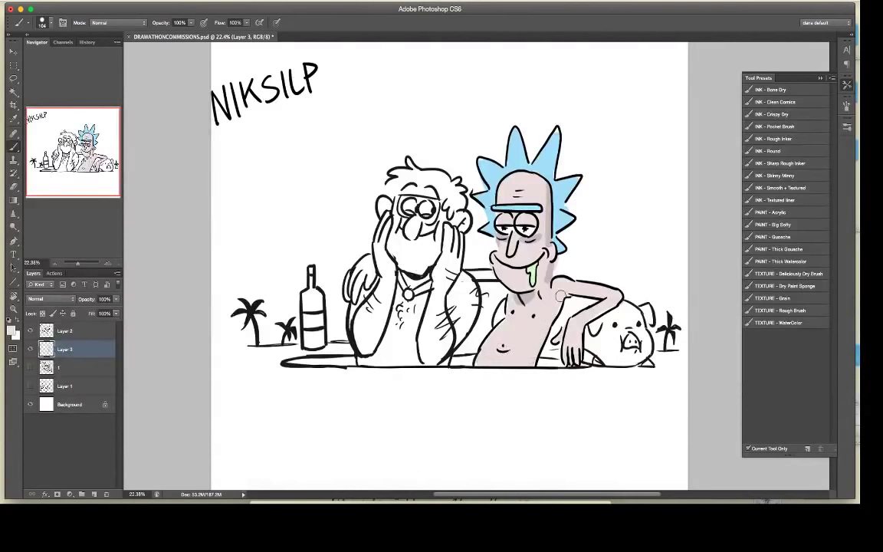
Step: Even out the blue-haired character's chest and neck, and shade the forehead and face with sampled skin tones
left_click_drag(547, 300, 516, 302)
left_click_drag(548, 263, 547, 276)
left_click(529, 238, "alt")
left_click_drag(498, 219, 533, 216)
mouse_move(503, 187)
left_mouse_down()
mouse_move(549, 202)
mouse_move(523, 241)
mouse_move(509, 239)
mouse_move(542, 231)
left_mouse_up()
left_click(531, 252, "alt")
left_click(490, 228, "alt")
left_click(517, 227, "alt")
key("e")
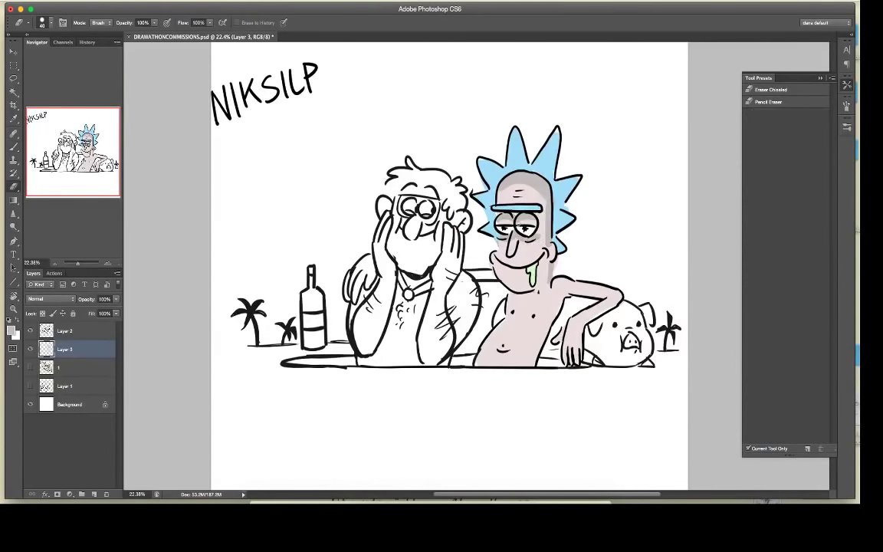
key("b")
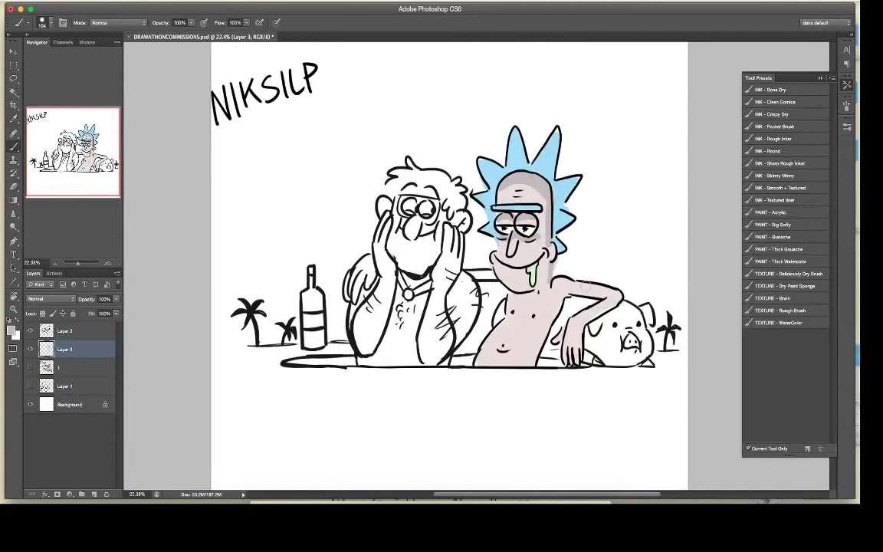
Step: Shade the blue-haired character's arms and colour the hand resting on the bearded character's shoulder with sampled skin tones
key("alt")
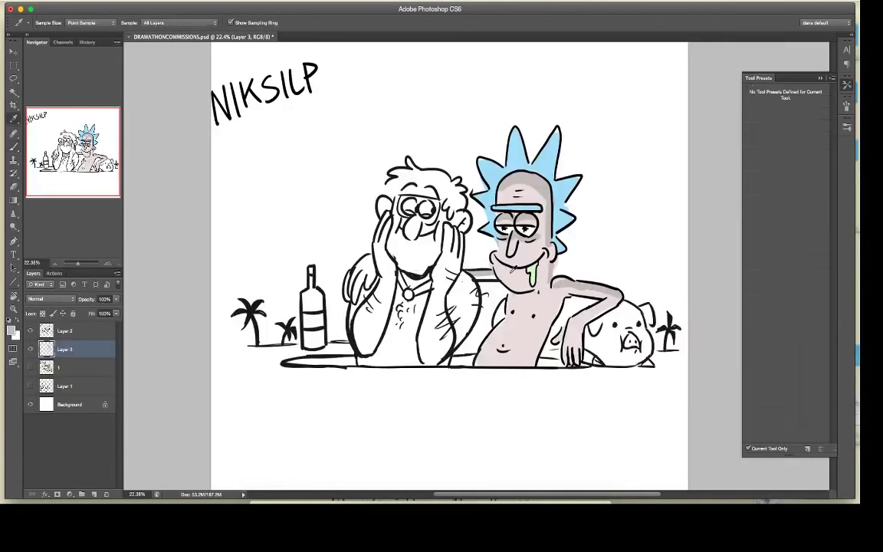
left_click(566, 272, "alt")
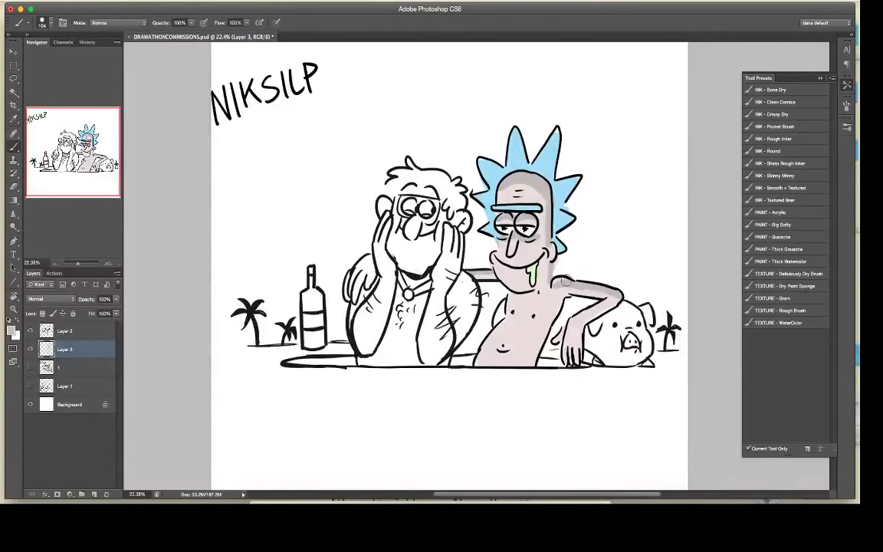
key("alt")
key("alt")
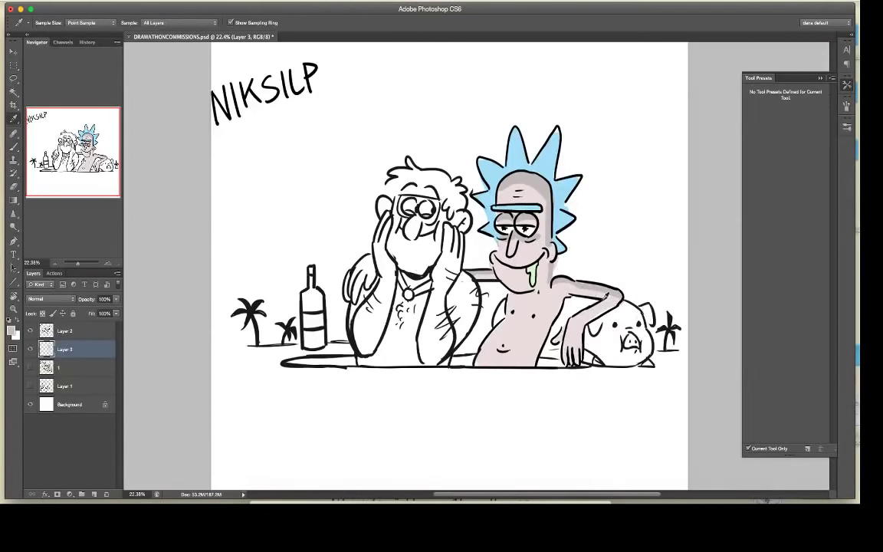
left_click_drag(606, 300, 577, 316)
mouse_move(370, 258)
left_mouse_down()
mouse_move(348, 291)
mouse_move(361, 303)
mouse_move(367, 283)
left_mouse_up()
key("alt")
left_click(532, 256, "alt")
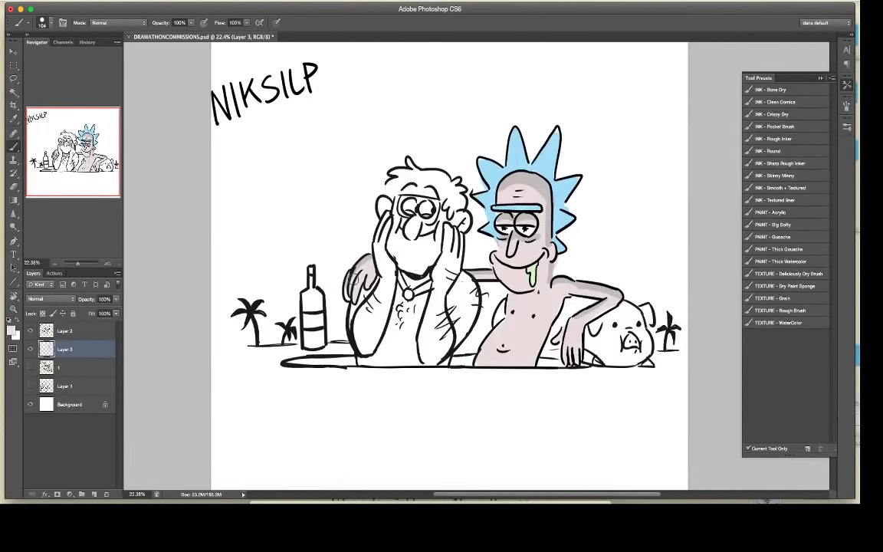
Step: Try a pale peach skin colour, #f4e2ce, on the bearded character's raised hand
left_click(11, 329)
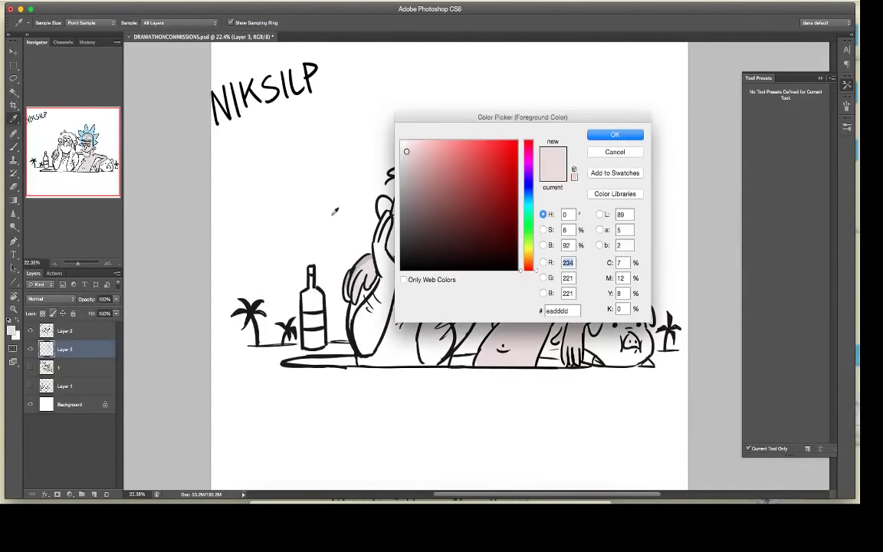
left_click_drag(425, 160, 426, 145)
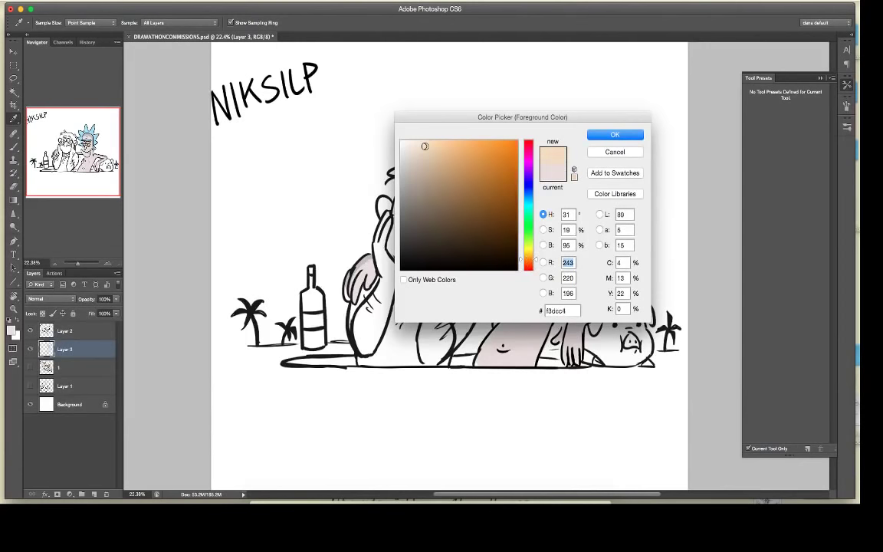
left_click(421, 142)
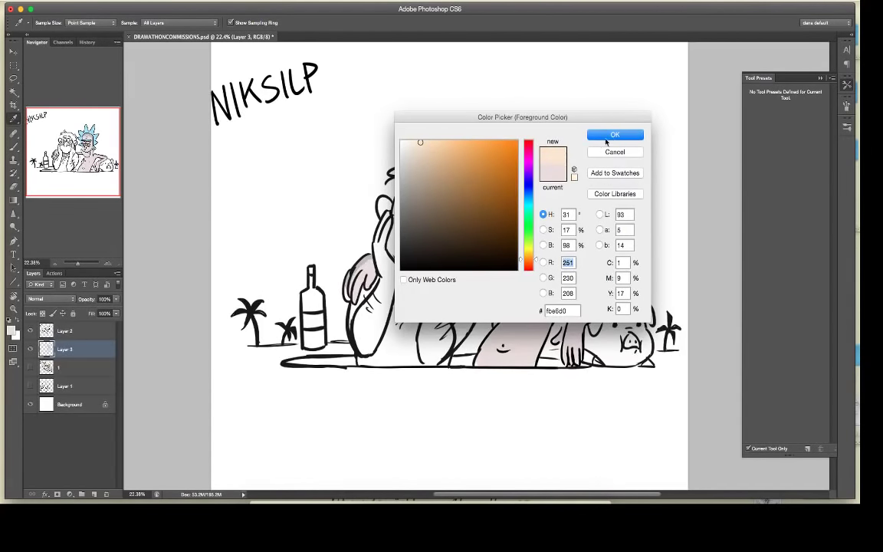
left_click(419, 146)
left_click(596, 137)
left_click_drag(381, 213, 382, 264)
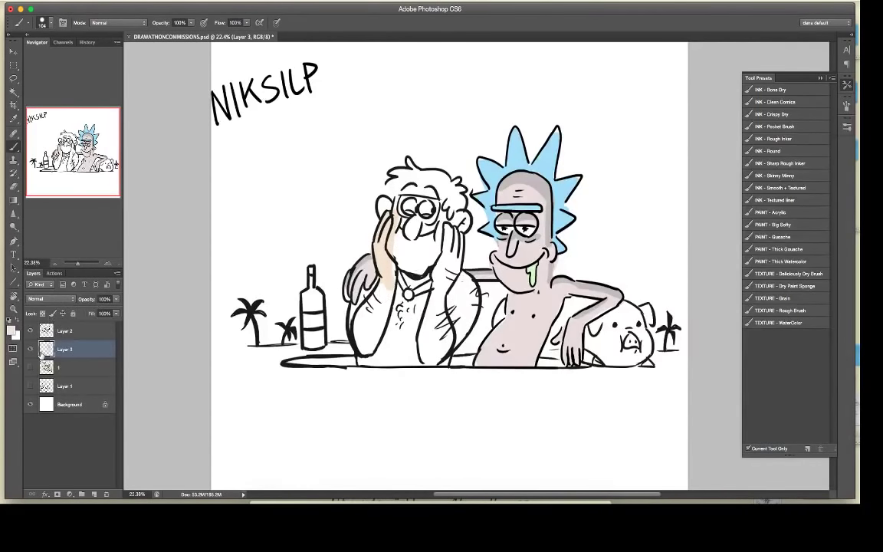
Step: Set the foreground to pale pink #ffebe5 and paint the bearded character's raised hand and face
left_click(12, 330)
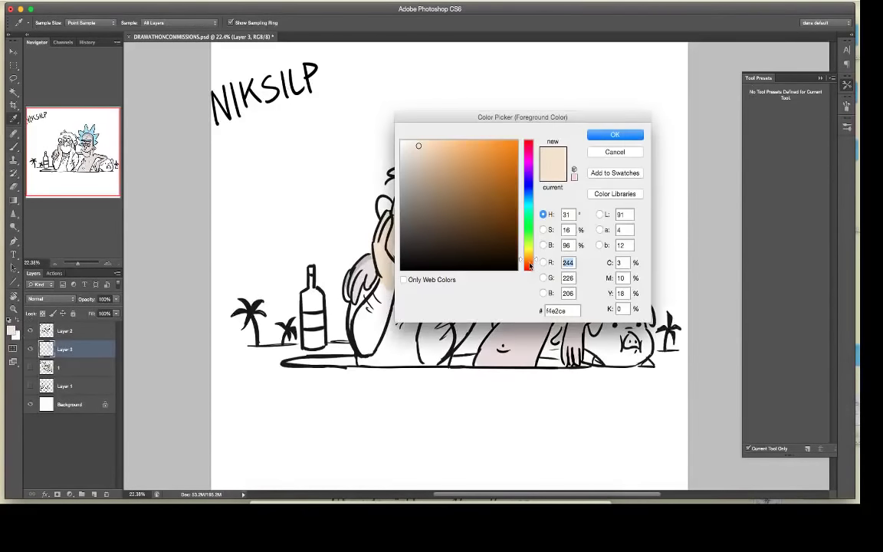
left_click(615, 134)
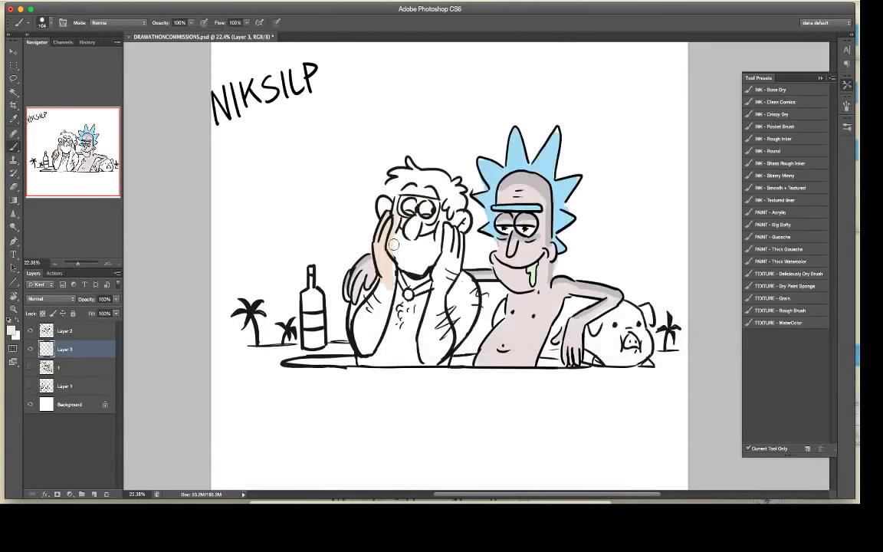
mouse_move(390, 241)
left_mouse_down()
mouse_move(381, 246)
mouse_move(389, 292)
left_mouse_up()
mouse_move(384, 211)
left_mouse_down()
mouse_move(416, 197)
mouse_move(423, 248)
mouse_move(466, 222)
left_mouse_up()
Step: Adjust the skin colour to #ffede5 and paint the bearded character's arms, hands, chest and remaining face
left_click(11, 329)
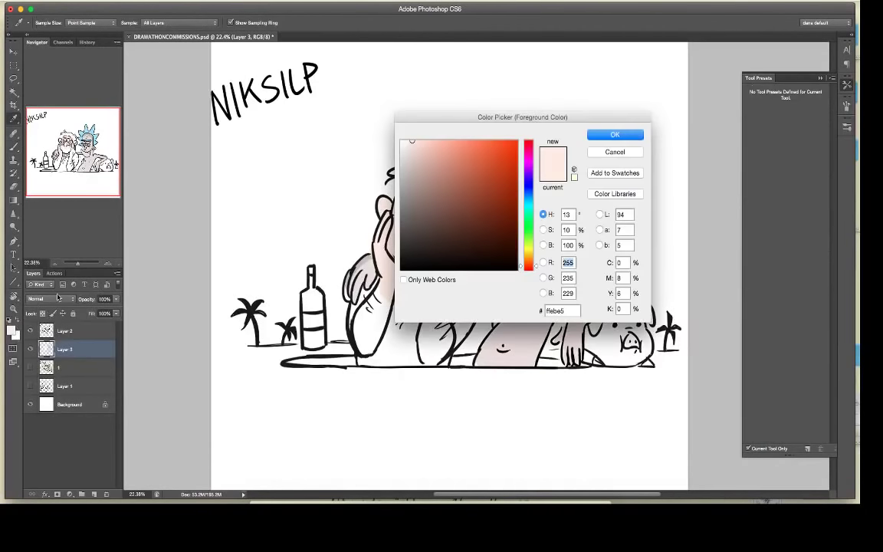
left_click(615, 134)
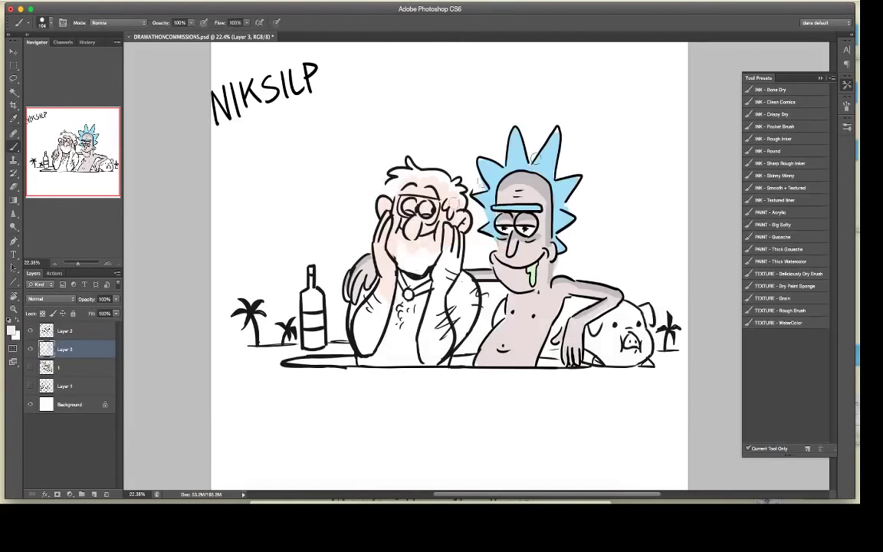
key("g")
left_click_drag(13, 199, 47, 203)
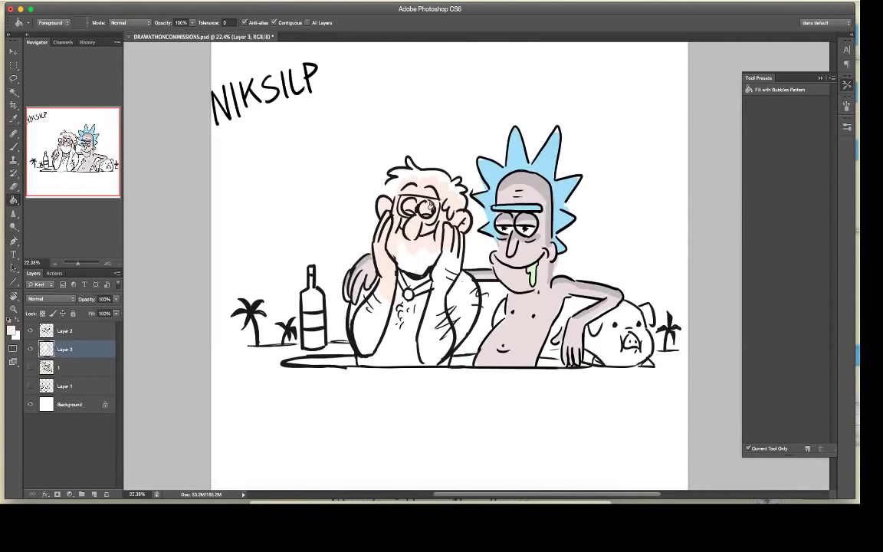
key("b")
mouse_move(448, 239)
left_mouse_down()
mouse_move(462, 253)
mouse_move(435, 310)
mouse_move(409, 335)
mouse_move(391, 334)
mouse_move(377, 305)
left_mouse_up()
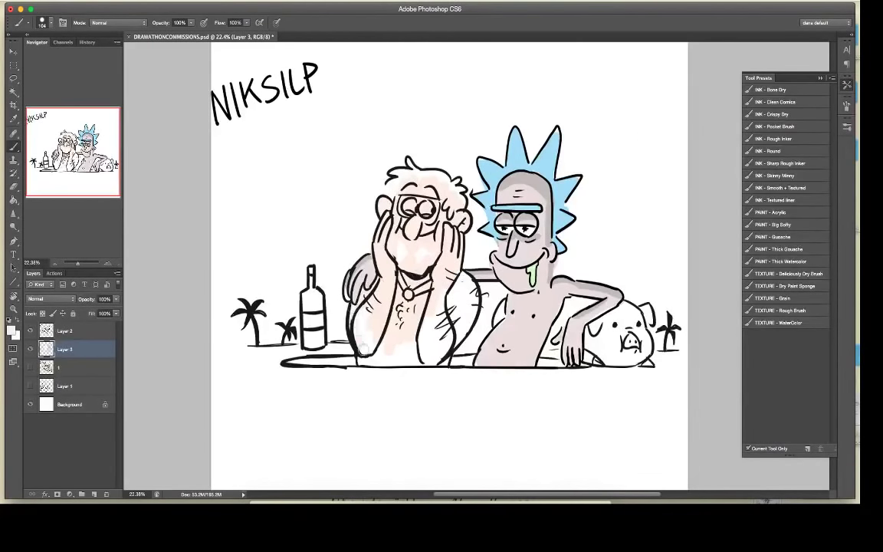
mouse_move(338, 323)
left_mouse_down()
mouse_move(389, 337)
mouse_move(389, 315)
mouse_move(394, 326)
mouse_move(412, 310)
mouse_move(425, 264)
mouse_move(469, 315)
mouse_move(447, 333)
mouse_move(428, 313)
left_mouse_up()
mouse_move(381, 242)
left_mouse_down()
mouse_move(362, 224)
mouse_move(400, 247)
left_mouse_up()
Step: Choose a light grey and paint the bearded character's beard around the nose and between the hands
left_click(13, 330)
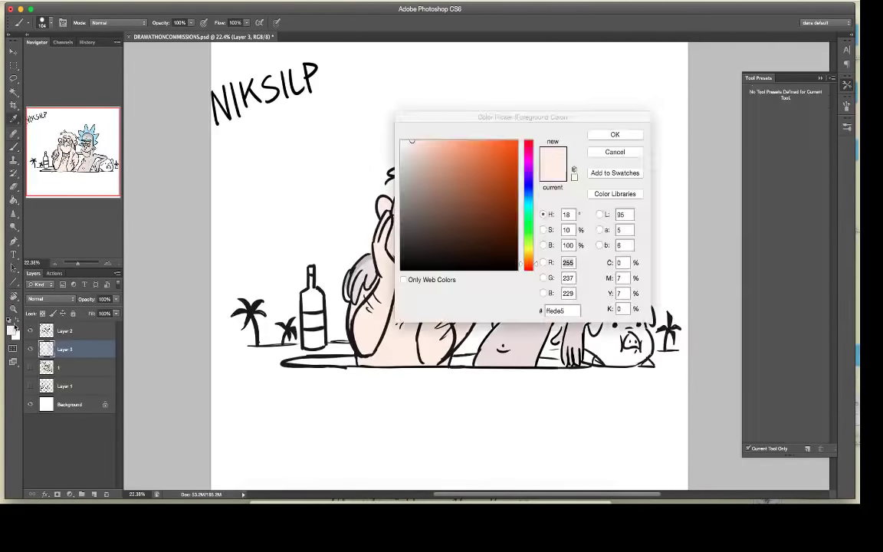
left_click_drag(412, 169, 410, 177)
left_click(601, 137)
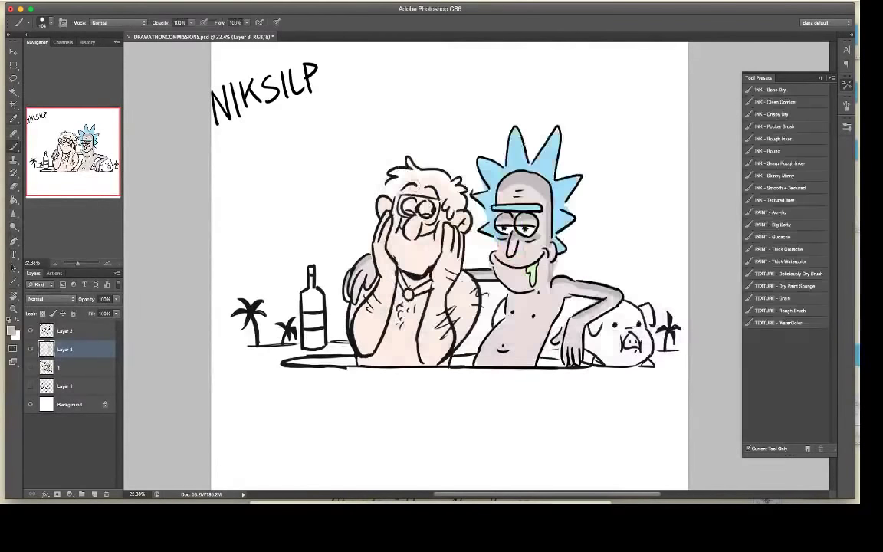
left_click_drag(398, 217, 394, 240)
left_click(12, 329)
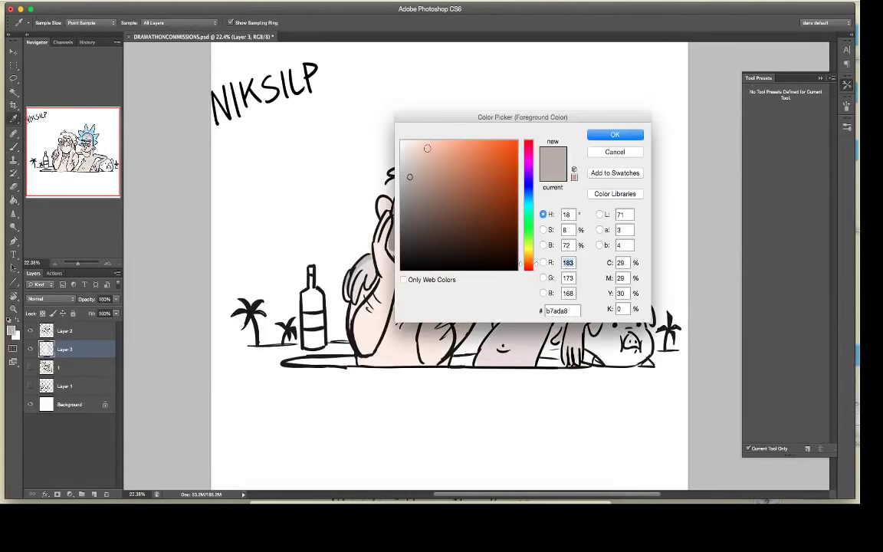
left_click(614, 135)
mouse_move(395, 212)
left_mouse_down()
mouse_move(394, 247)
mouse_move(404, 232)
mouse_move(419, 252)
mouse_move(440, 228)
mouse_move(435, 247)
left_mouse_up()
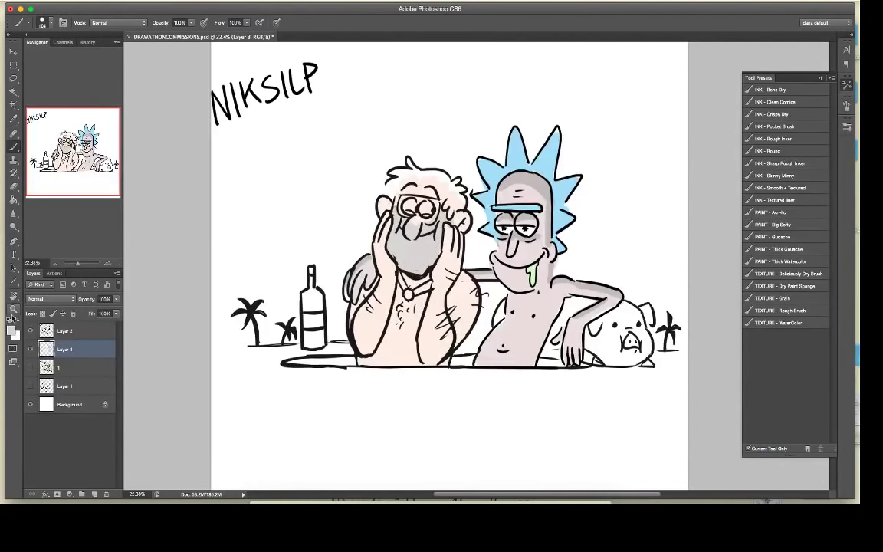
Step: Colour the bearded character's ears in salmon pink #fcbcaf
left_click(11, 329)
left_click(435, 148)
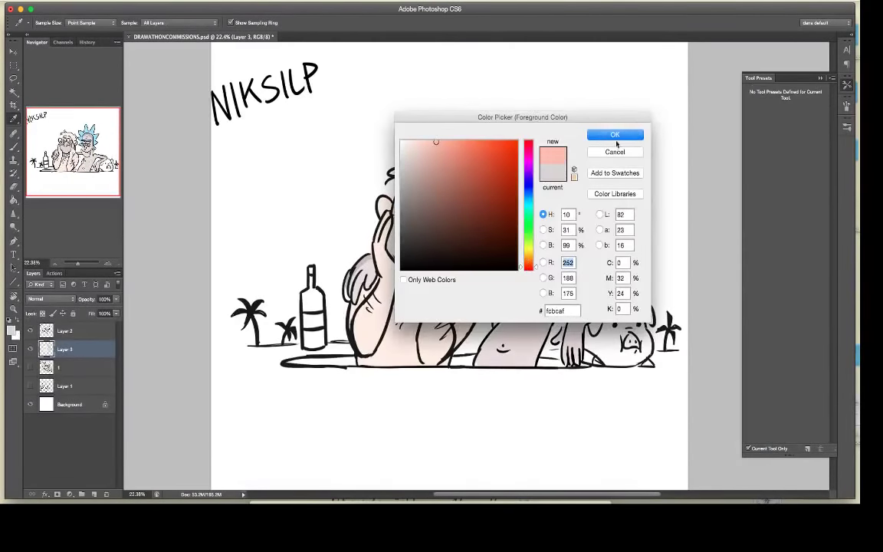
left_click(615, 134)
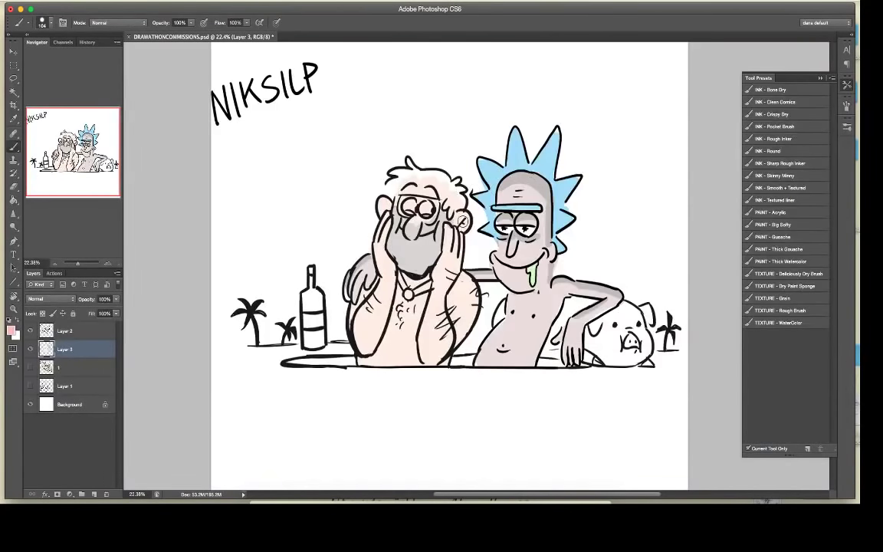
mouse_move(463, 217)
left_mouse_down()
mouse_move(458, 226)
mouse_move(465, 220)
left_mouse_up()
Step: Paint the bearded character's nose a deeper salmon red and clean the colour out of the eyes
left_click(10, 330)
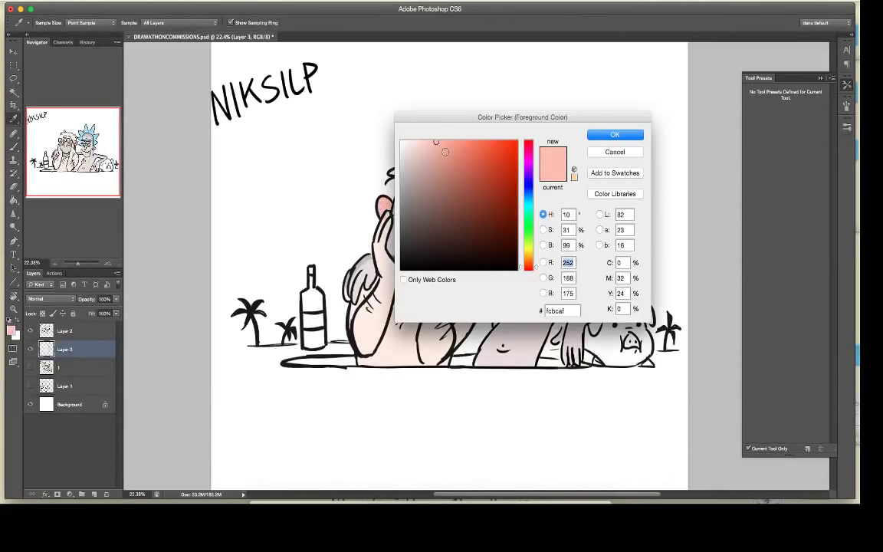
left_click(449, 154)
left_click(599, 135)
left_click_drag(413, 223, 424, 233)
left_click(416, 245, "alt")
key("e")
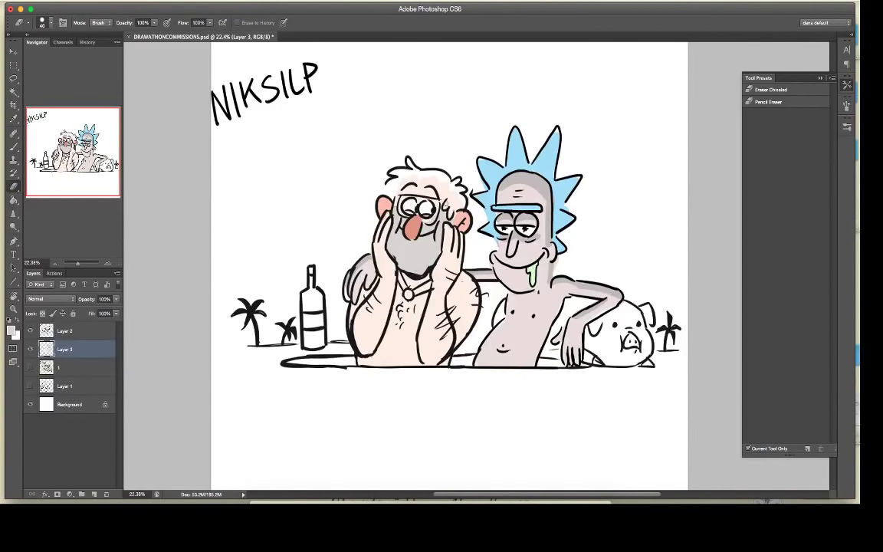
key("b")
left_click(385, 241, "alt")
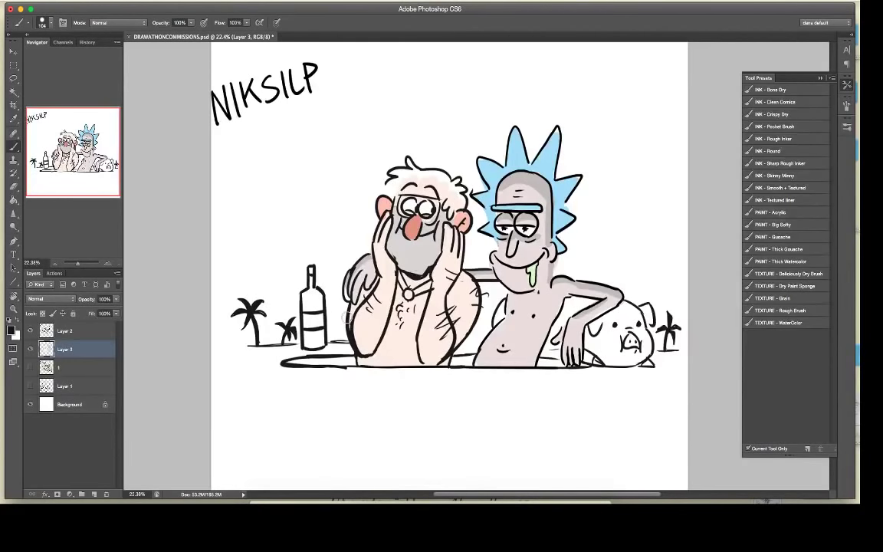
Step: Choose a mid grey based on the beard's grey and paint the bearded character's hair
key("i")
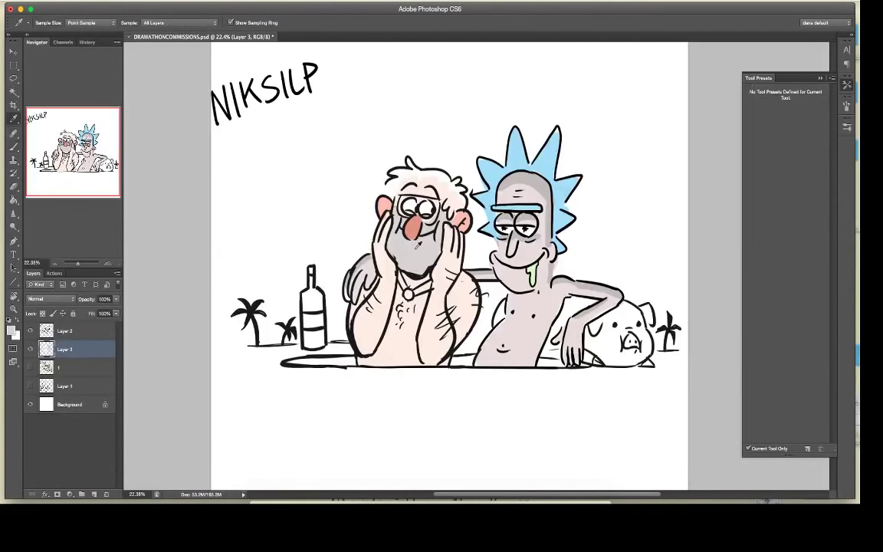
left_click(414, 235, "alt")
left_click(416, 241, "alt")
left_click(11, 331)
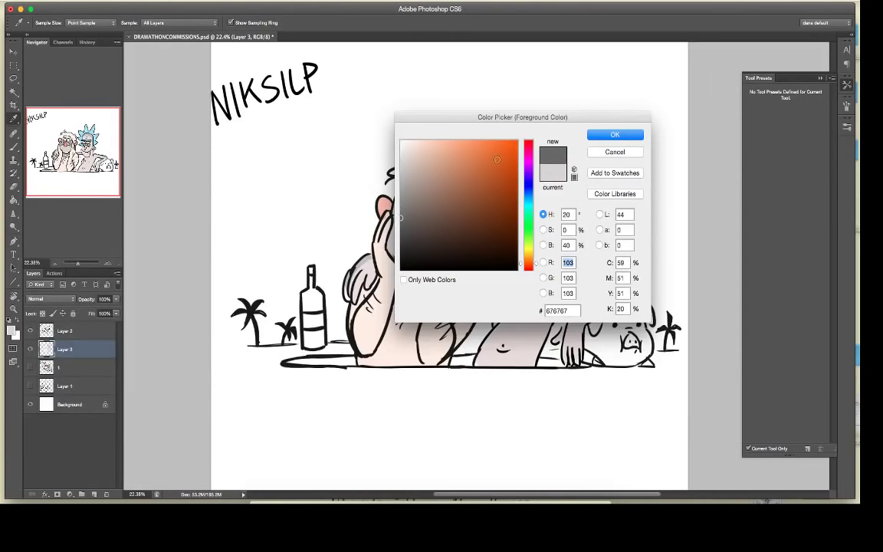
left_click(611, 135)
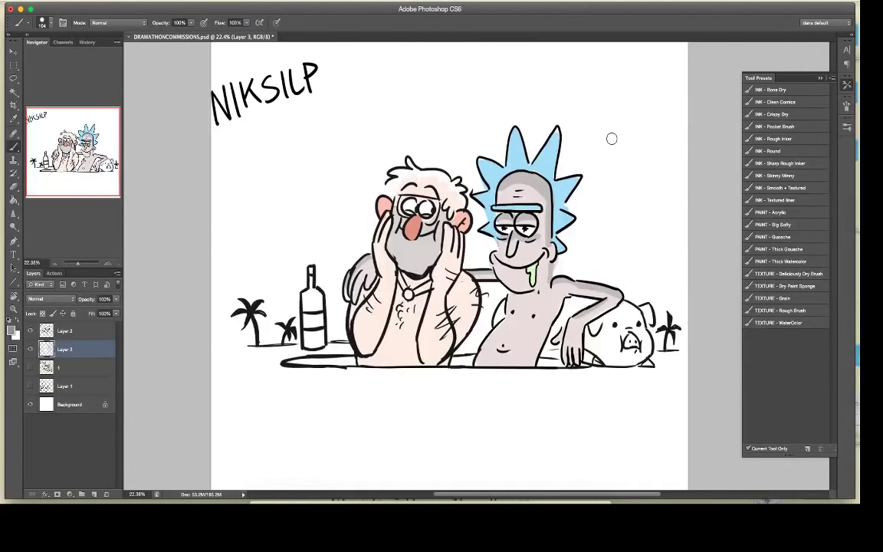
key("Return")
left_click(12, 330)
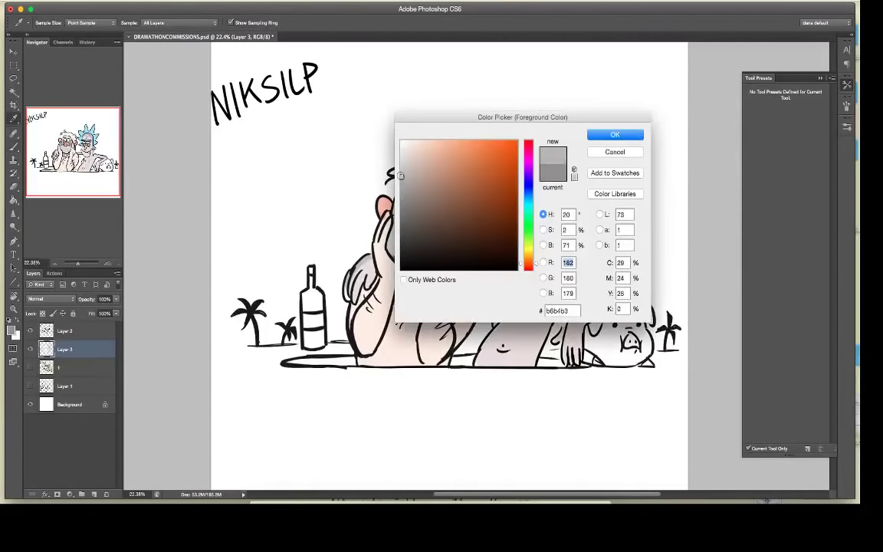
left_click(613, 135)
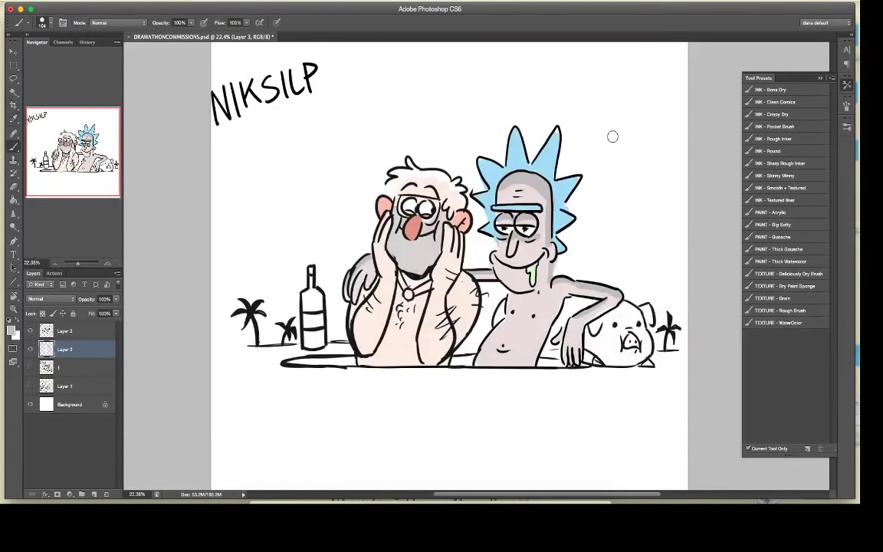
mouse_move(395, 174)
left_mouse_down()
mouse_move(422, 174)
mouse_move(395, 179)
mouse_move(428, 177)
mouse_move(455, 193)
mouse_move(378, 159)
mouse_move(393, 161)
mouse_move(411, 188)
left_mouse_up()
key("super+z")
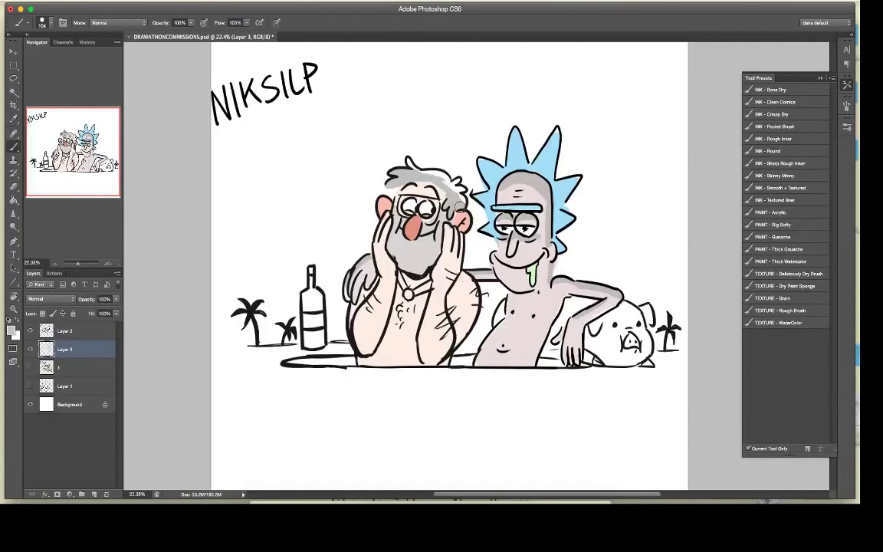
Step: Fill the remaining white areas in the bearded character's hair with the same grey
left_click(412, 198, "alt")
key("e")
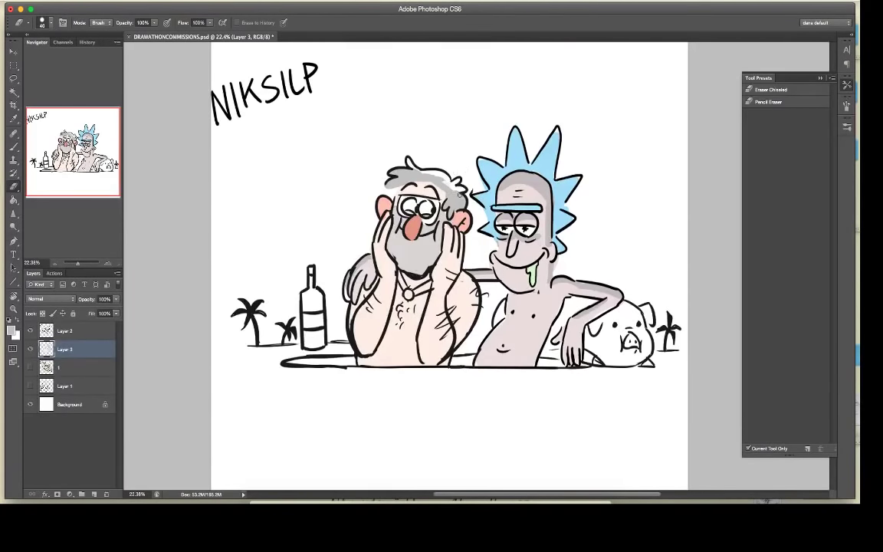
key("b")
left_click_drag(411, 179, 449, 187)
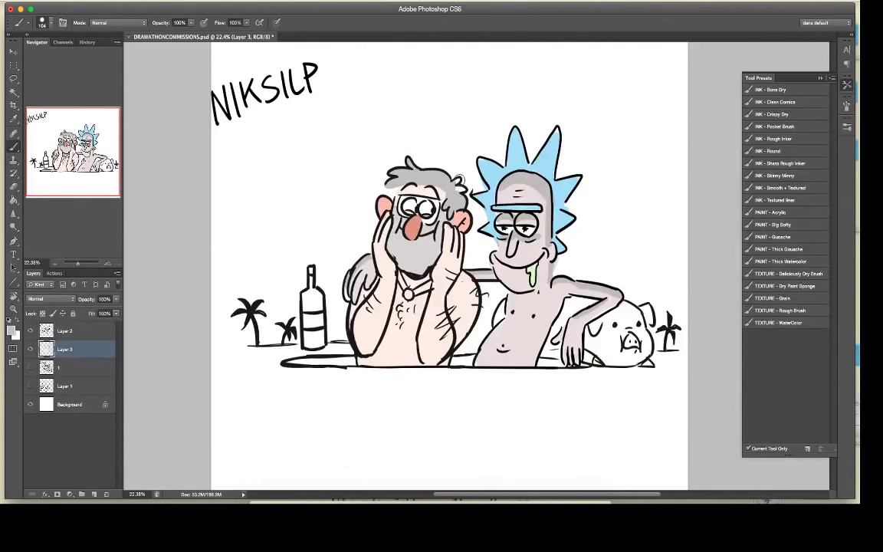
key("e")
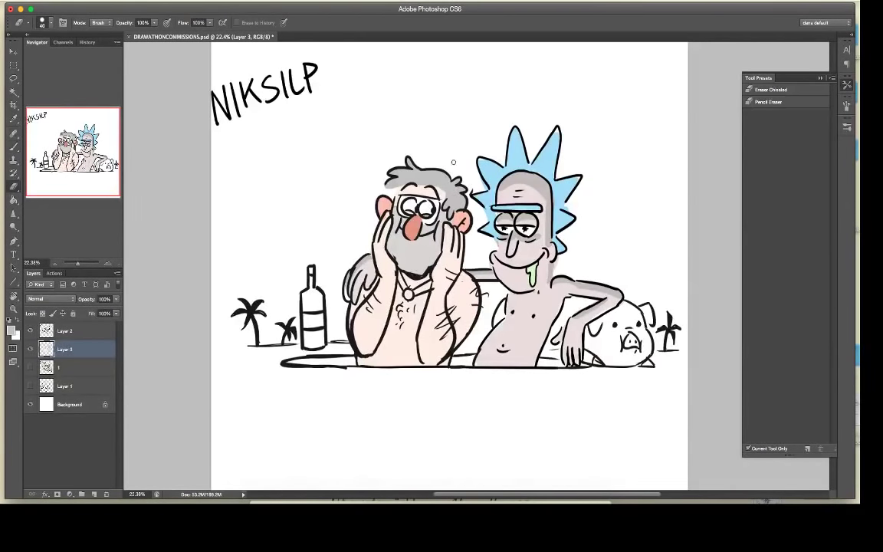
Step: Touch up the bearded character's skin beside the ear and sample the ear's salmon pink
key("i")
left_click(390, 225)
key("b")
left_click_drag(388, 214, 390, 228)
key("i")
left_click(385, 207)
key("b")
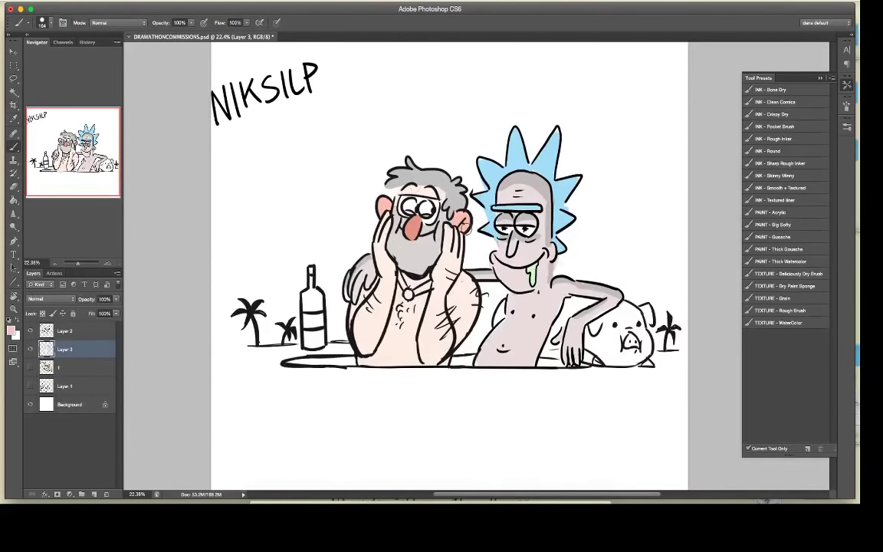
left_click(10, 330)
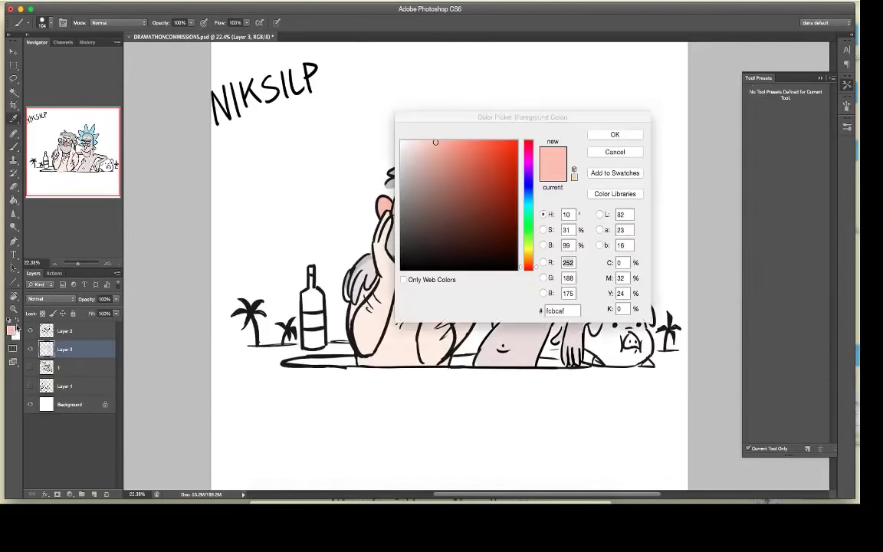
left_click(528, 256)
left_click(475, 141)
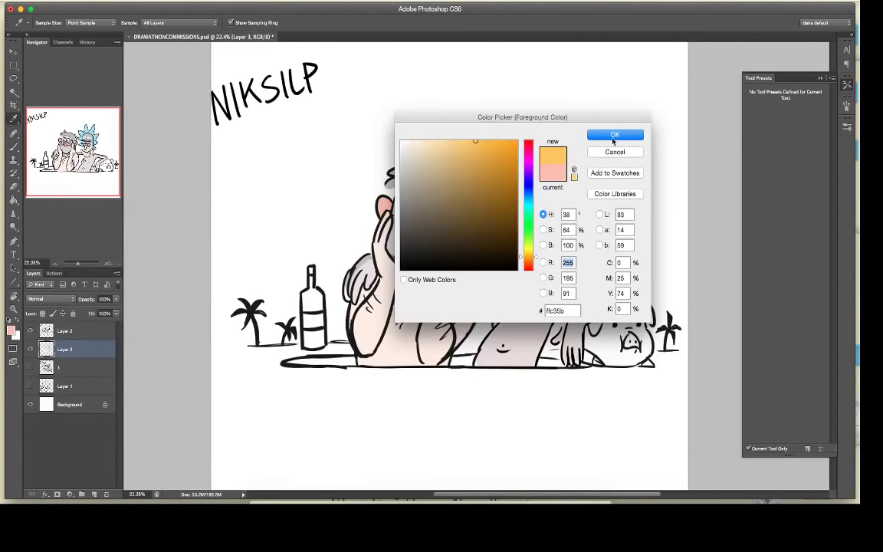
left_click(529, 253)
left_click(436, 141)
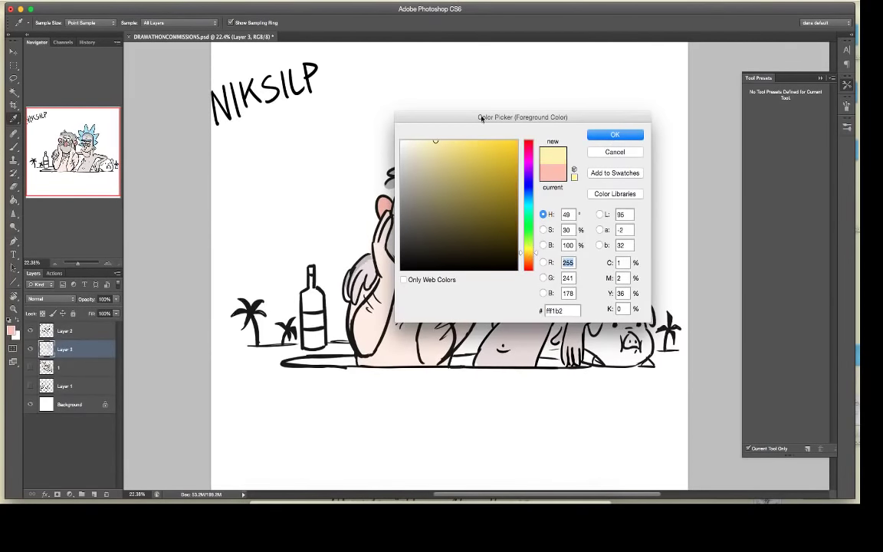
left_click(622, 136)
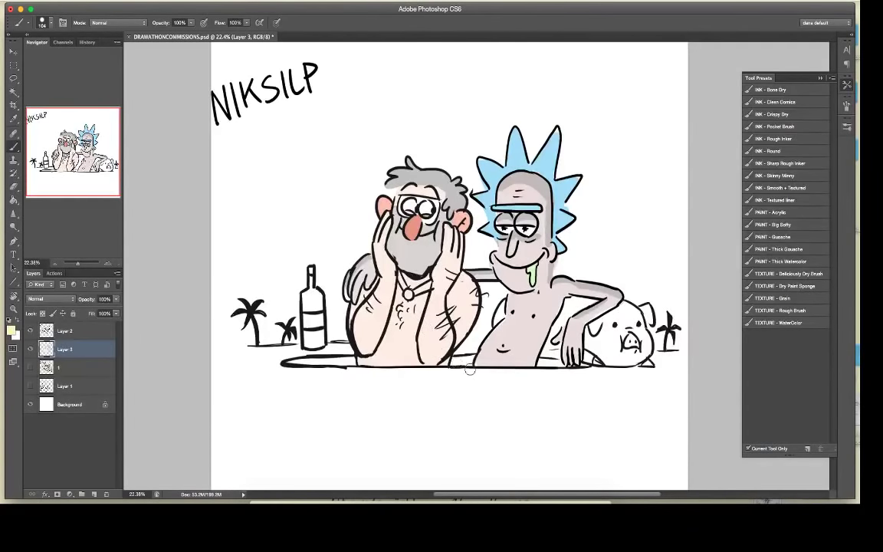
Step: Choose a saturated golden yellow and paint the bearded character's necklace and pendant
left_click(11, 330)
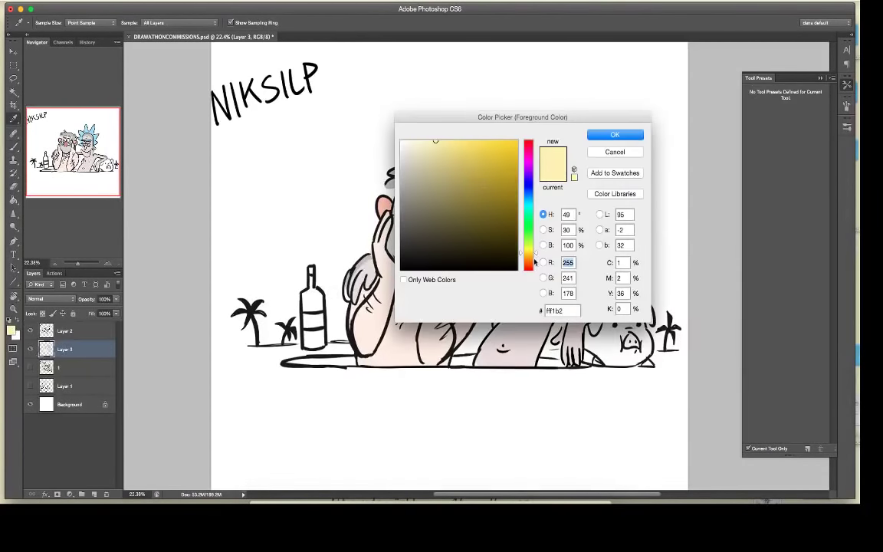
left_click(530, 258)
left_click(471, 141)
left_click(600, 138)
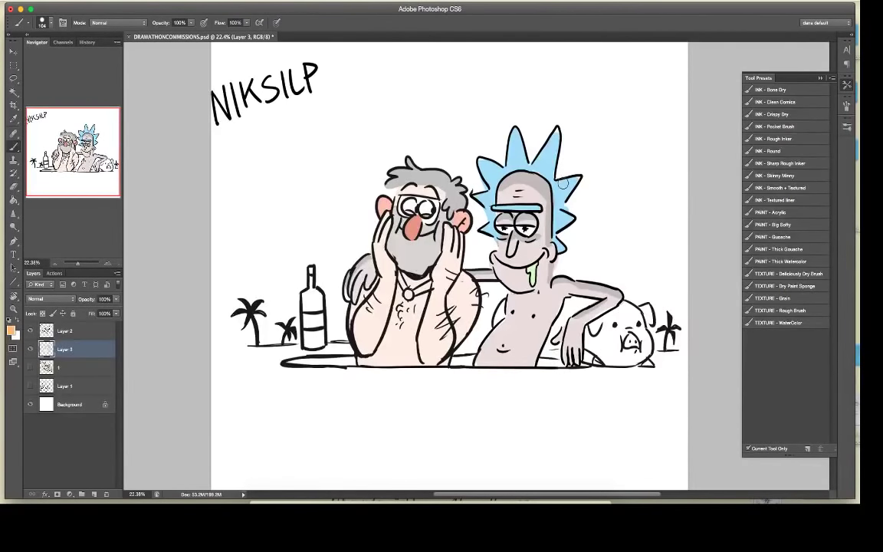
left_click(11, 331)
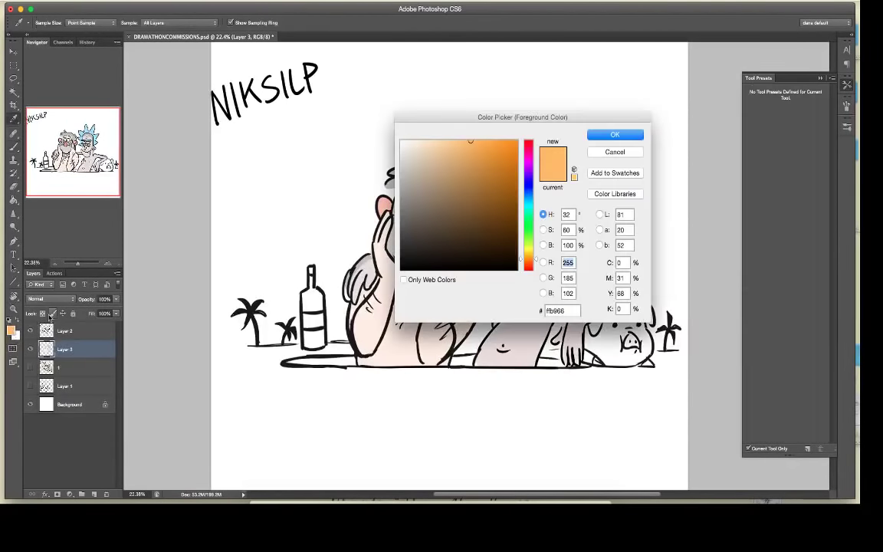
left_click(493, 140)
left_click(594, 136)
mouse_move(397, 274)
left_mouse_down()
mouse_move(409, 295)
mouse_move(430, 284)
left_mouse_up()
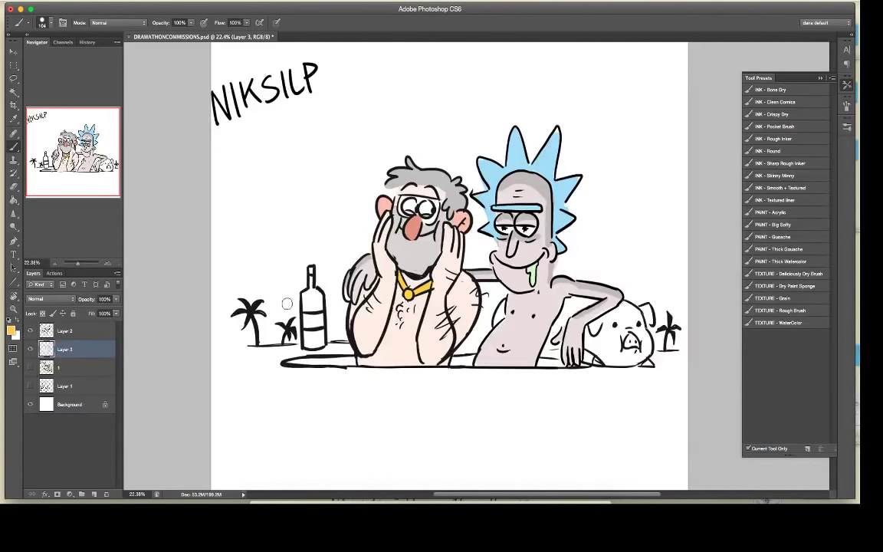
Step: Sample the bearded character's skin, darken it to #e4b9a6 and paint shadows on the hands, arms and shoulder
left_click(437, 307, "alt")
left_click(11, 330)
left_click(431, 154)
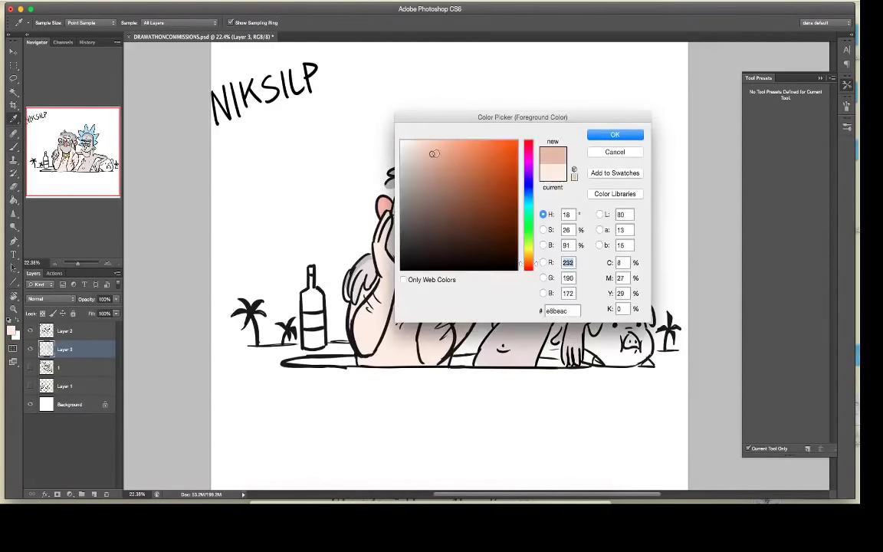
left_click(615, 135)
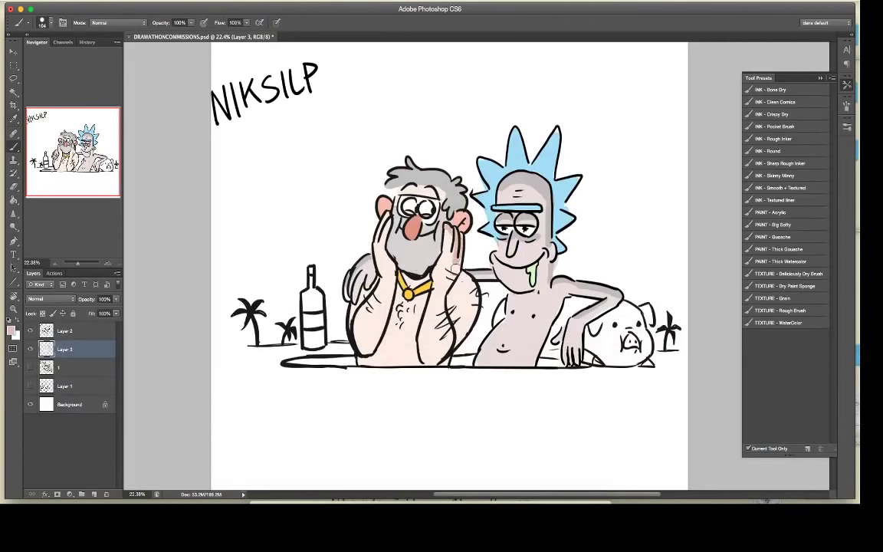
left_click_drag(446, 285, 450, 337)
left_click_drag(462, 279, 469, 326)
mouse_move(432, 252)
left_mouse_down()
mouse_move(376, 250)
mouse_move(384, 283)
mouse_move(362, 313)
mouse_move(361, 289)
left_mouse_up()
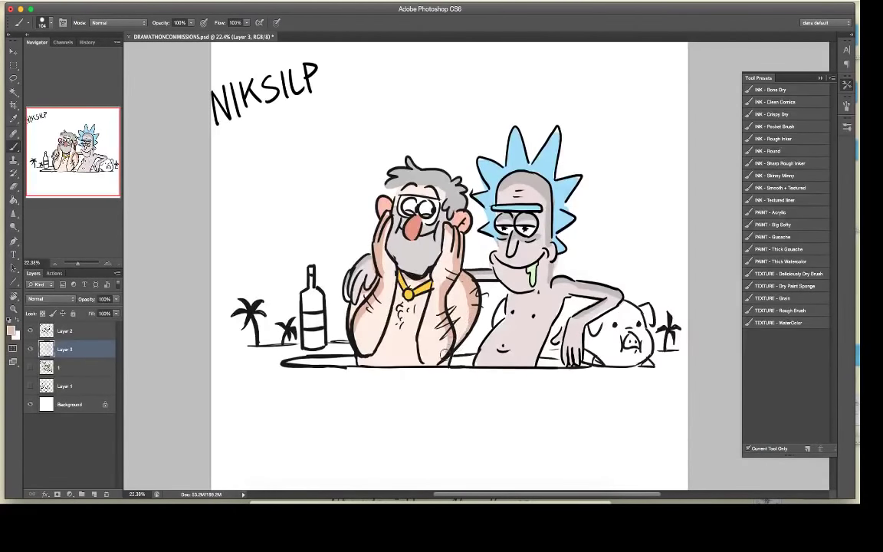
left_click(12, 330)
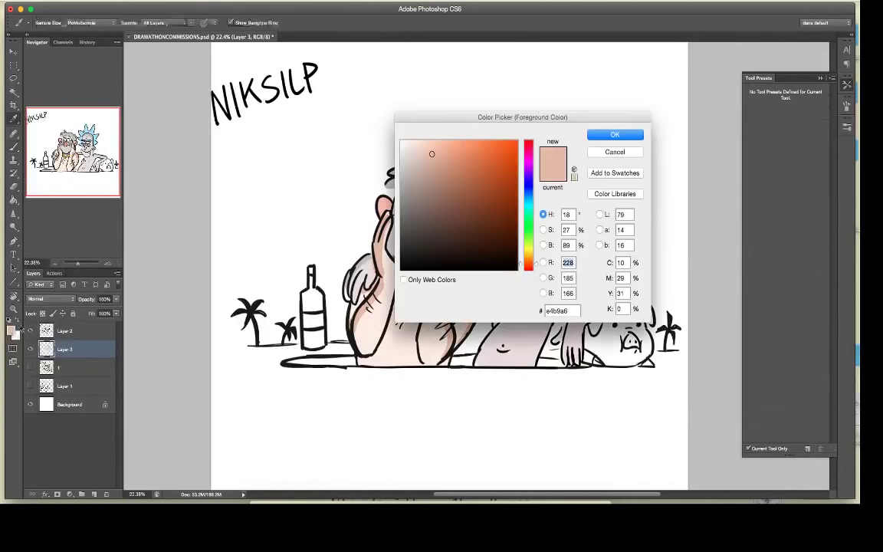
left_click(410, 188)
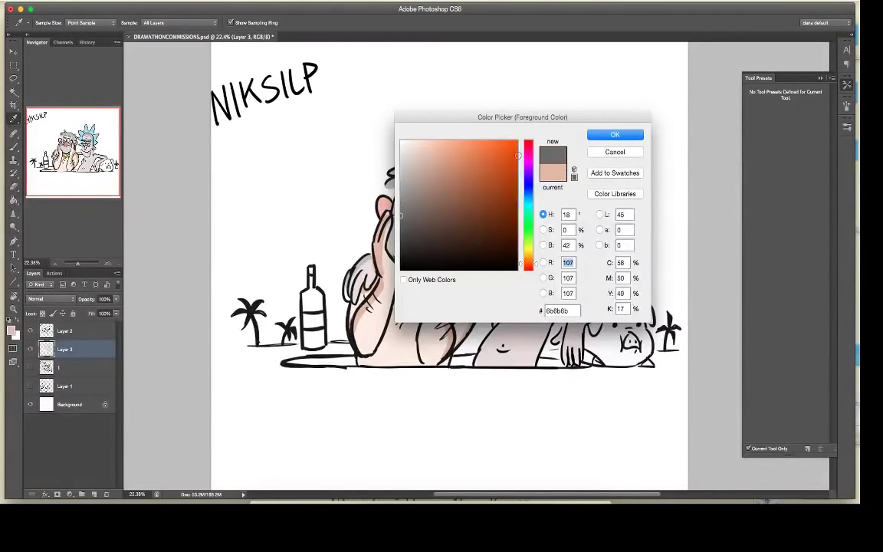
left_click(615, 134)
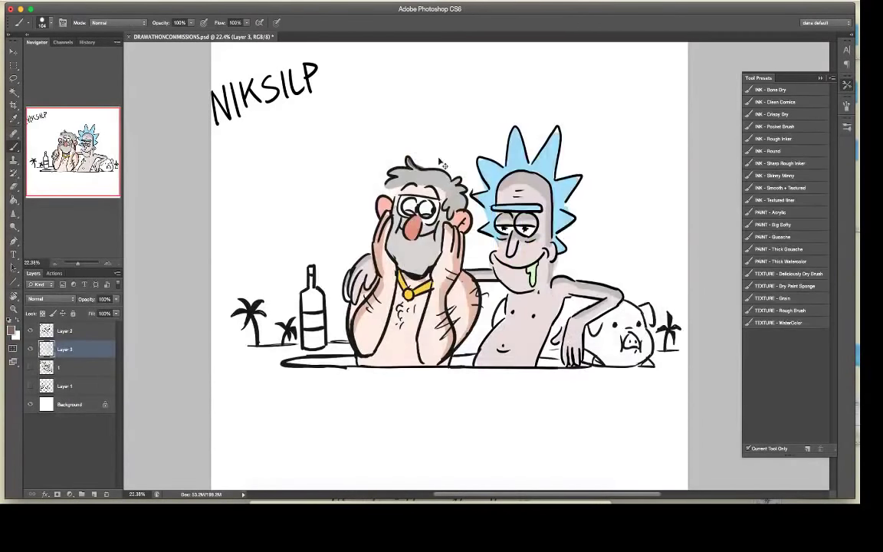
Step: Sample the hair's grey, choose a slightly darker shade and paint shadows in the bearded character's hair
left_click(425, 179, "alt")
left_click(11, 330)
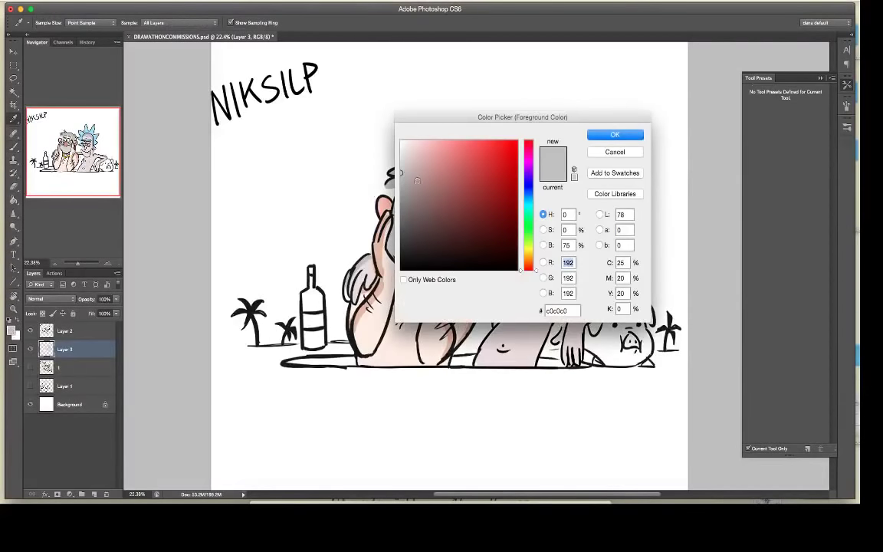
left_click(611, 136)
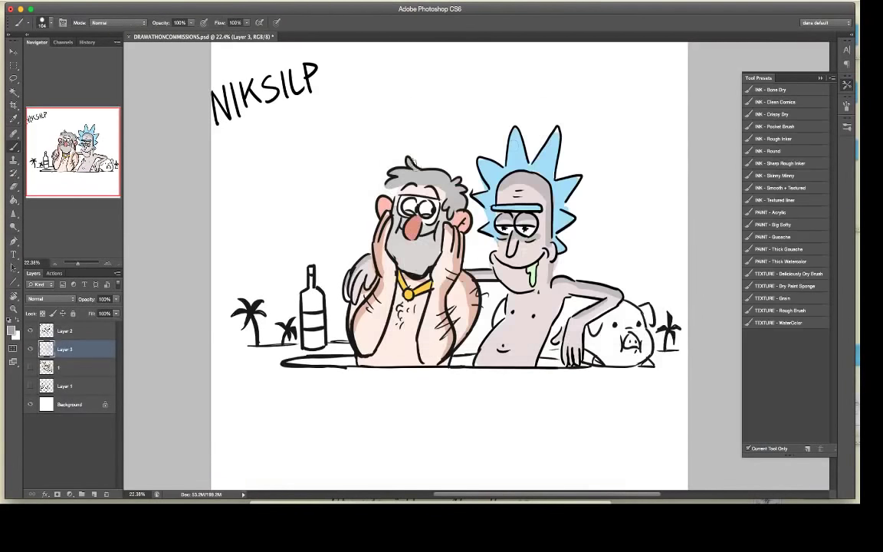
mouse_move(394, 174)
left_mouse_down()
mouse_move(415, 171)
mouse_move(462, 195)
mouse_move(460, 206)
left_mouse_up()
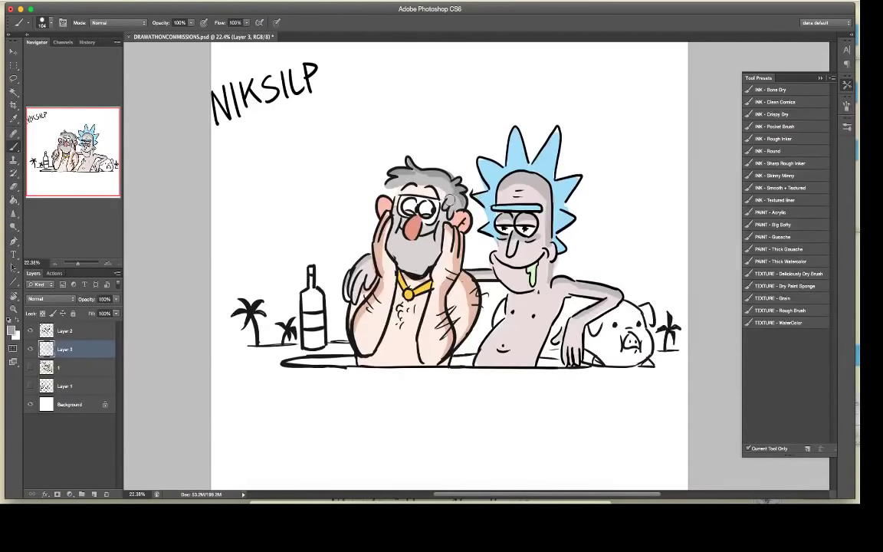
Step: Choose the deeper red #ce7563 and shade the bearded character's nose and ears
key("i")
left_click(377, 204)
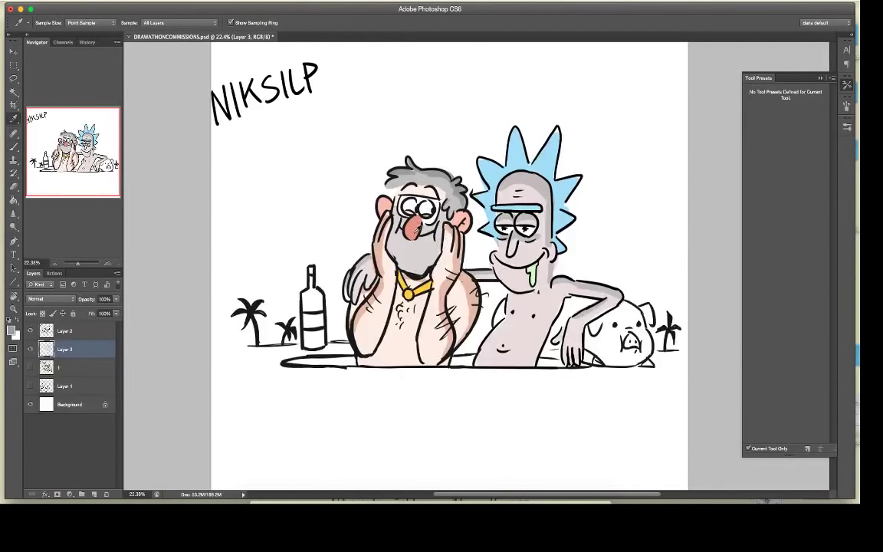
key("b")
left_click(11, 329)
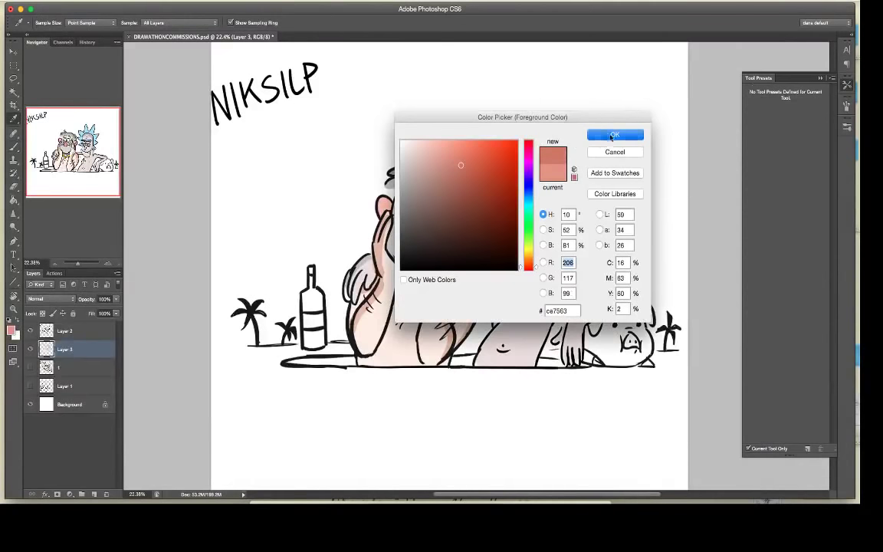
key("Return")
left_click_drag(389, 199, 382, 209)
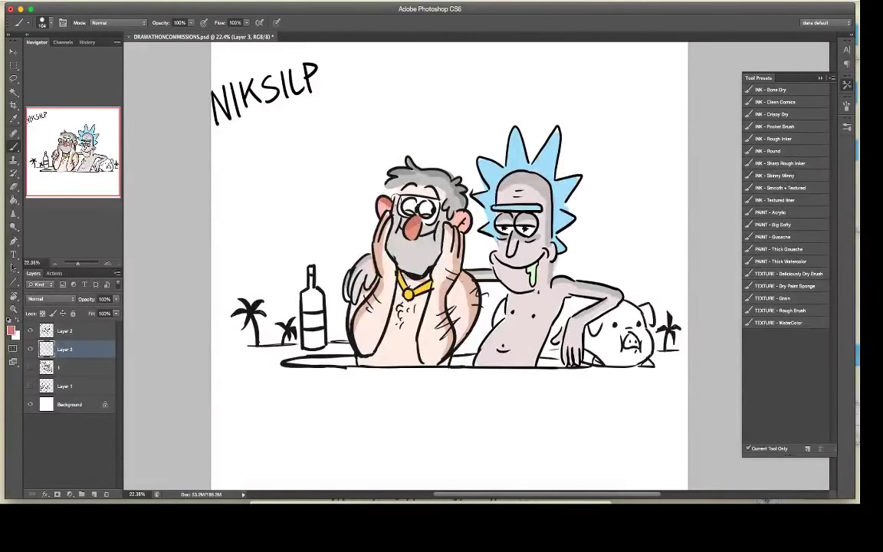
left_click_drag(466, 215, 461, 228)
Step: Choose a light turquoise and paint the flat strip around the two characters' waists
left_click(12, 330)
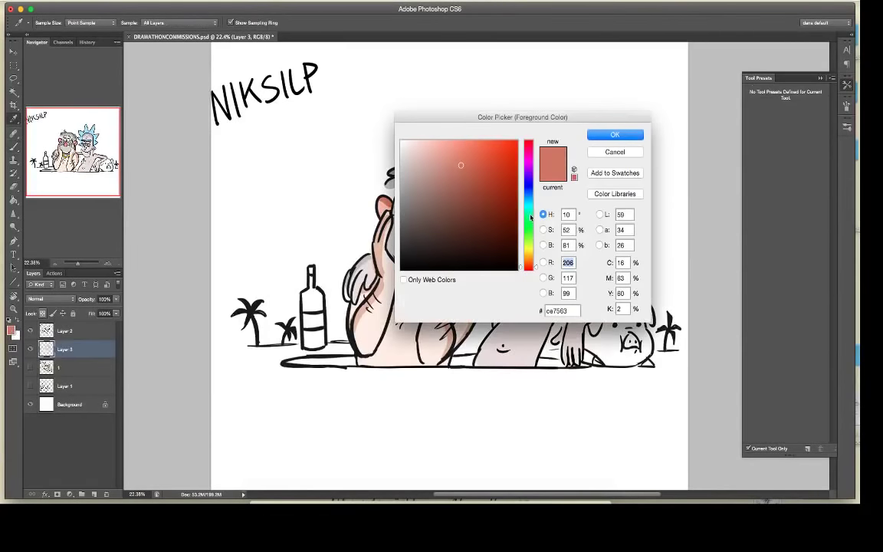
left_click(528, 203)
left_click(460, 165)
key("Return")
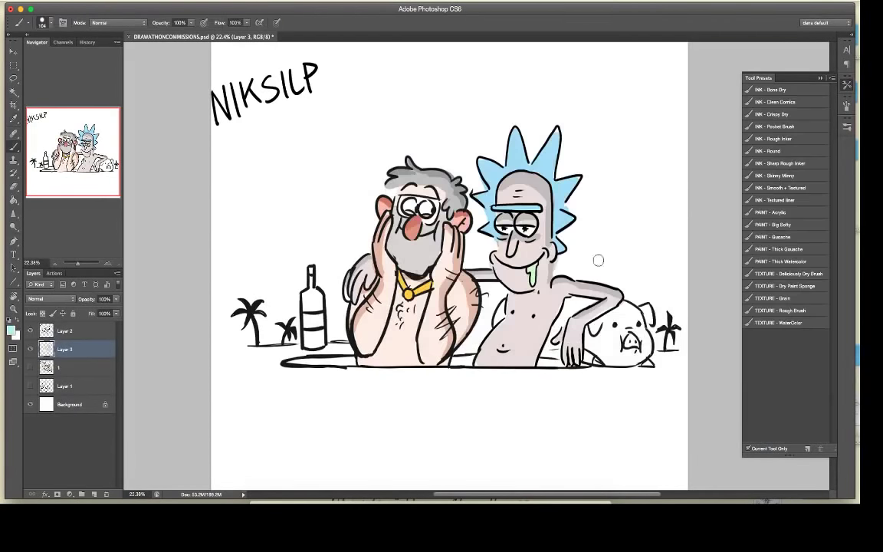
left_click_drag(551, 363, 566, 363)
left_click_drag(463, 360, 459, 362)
left_click_drag(352, 361, 294, 362)
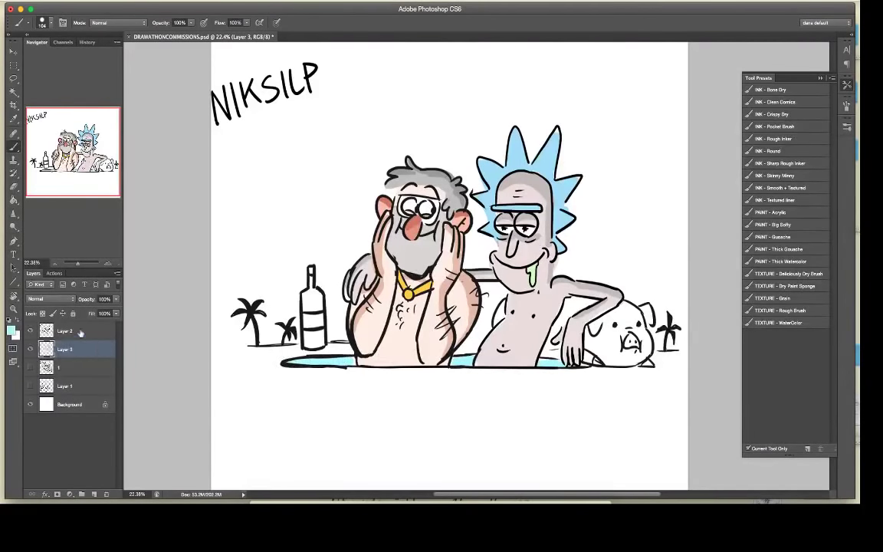
Step: Add a new layer above the colour layer and set its blend mode to Overlay
left_click(94, 494)
left_click(51, 299)
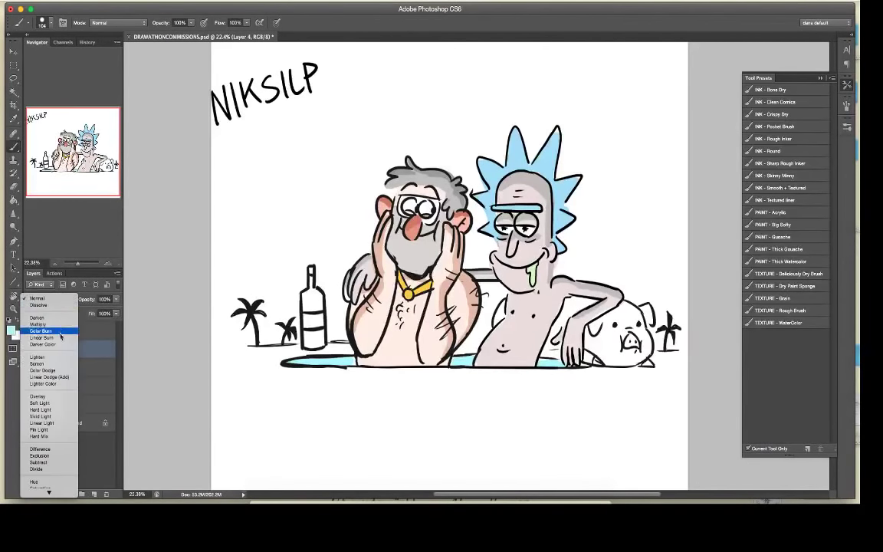
left_click(59, 397)
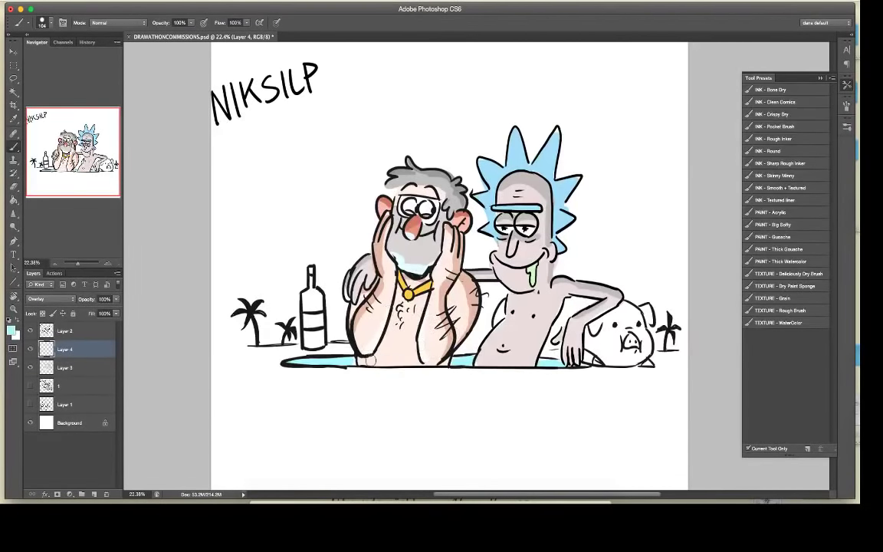
Step: Paint light turquoise Overlay highlights on the bearded character's lower torso and the blue-haired character's chest and belly
mouse_move(371, 361)
left_mouse_down()
mouse_move(400, 345)
mouse_move(400, 324)
mouse_move(414, 361)
mouse_move(387, 270)
mouse_move(434, 293)
left_mouse_up()
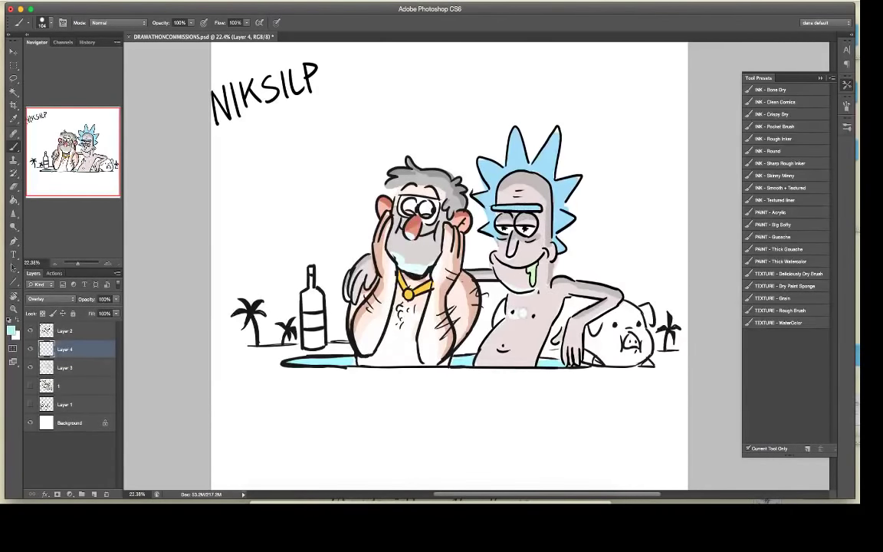
left_click_drag(521, 313, 535, 316)
mouse_move(496, 343)
left_mouse_down()
mouse_move(491, 349)
mouse_move(519, 356)
left_mouse_up()
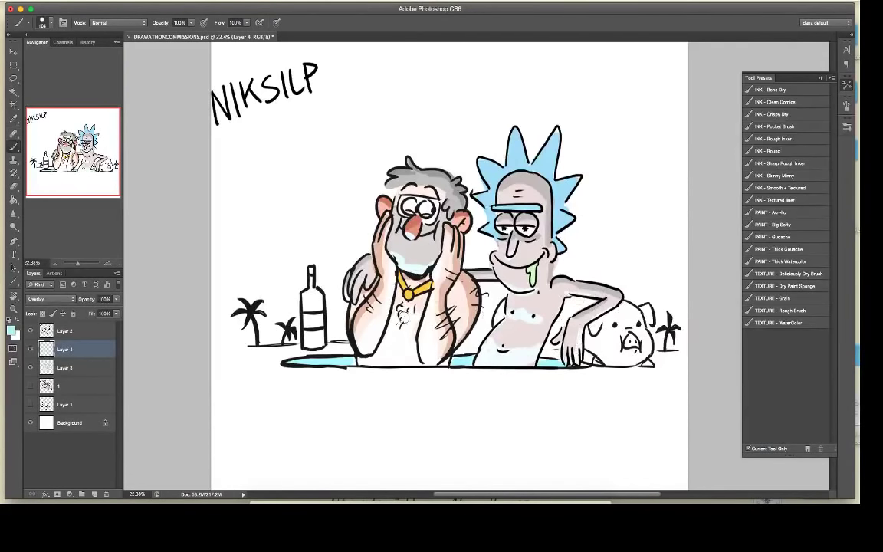
Step: Enlarge the eraser and clean up the Overlay highlights around the bearded character's chest
key("i")
key("e")
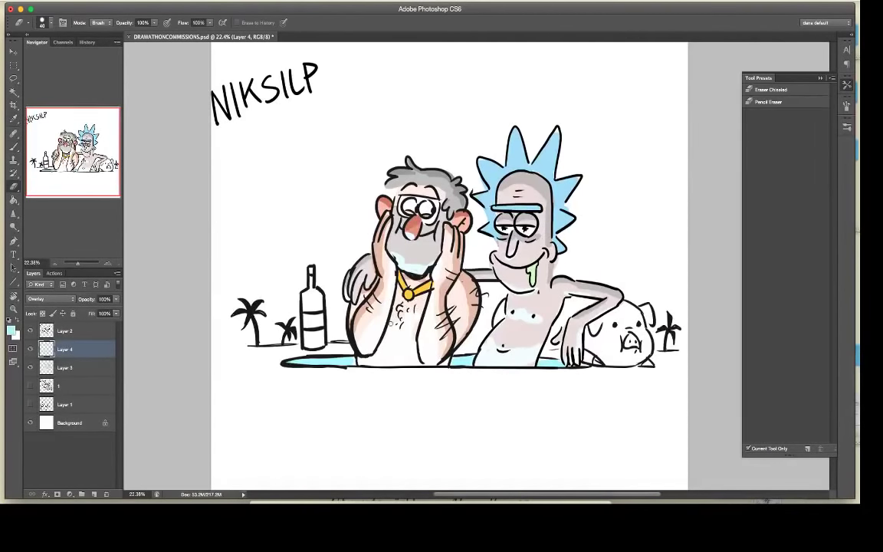
right_click(422, 272)
left_click_drag(469, 172, 474, 174)
mouse_move(409, 323)
left_mouse_down()
mouse_move(394, 343)
mouse_move(407, 334)
left_mouse_up()
Step: Refine the Overlay highlights on the bearded character's nose, beard and hair and on the blue spiky hair, alternating brush and eraser
key("b")
key("e")
key("b")
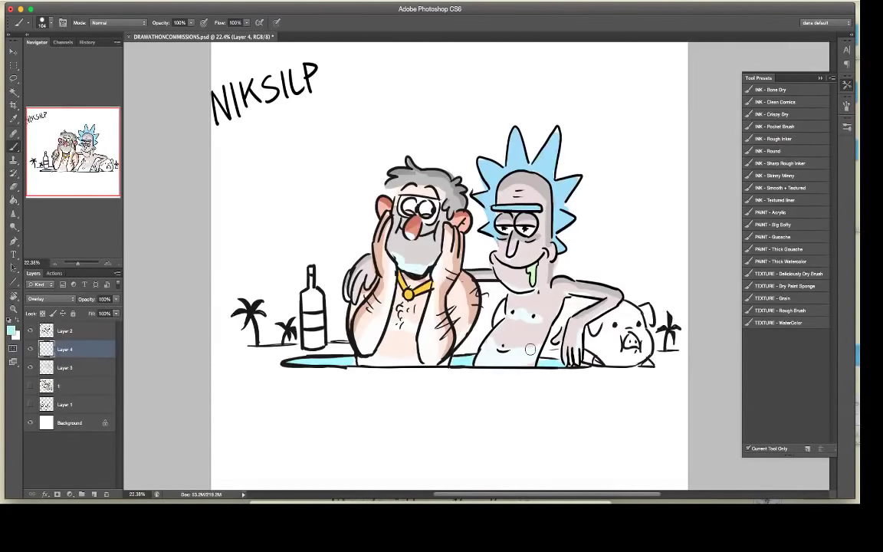
key("e")
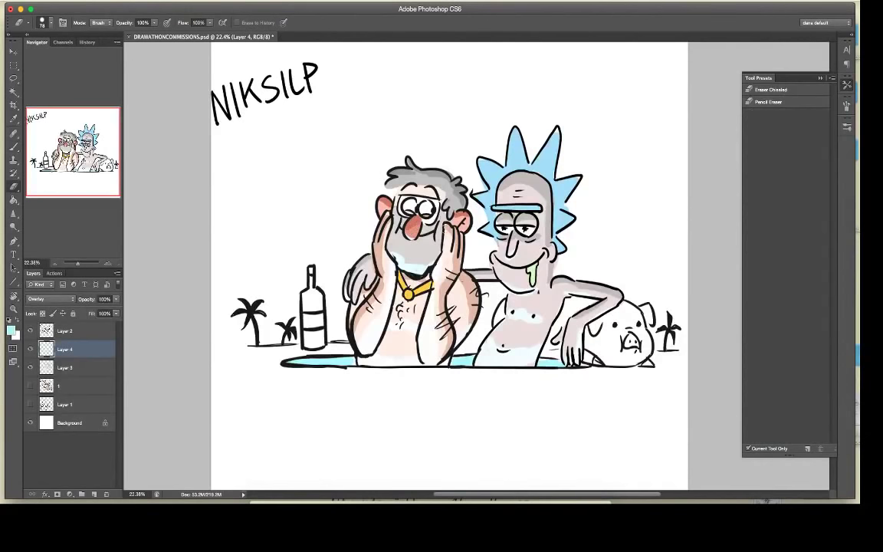
key("b")
key("e")
key("b")
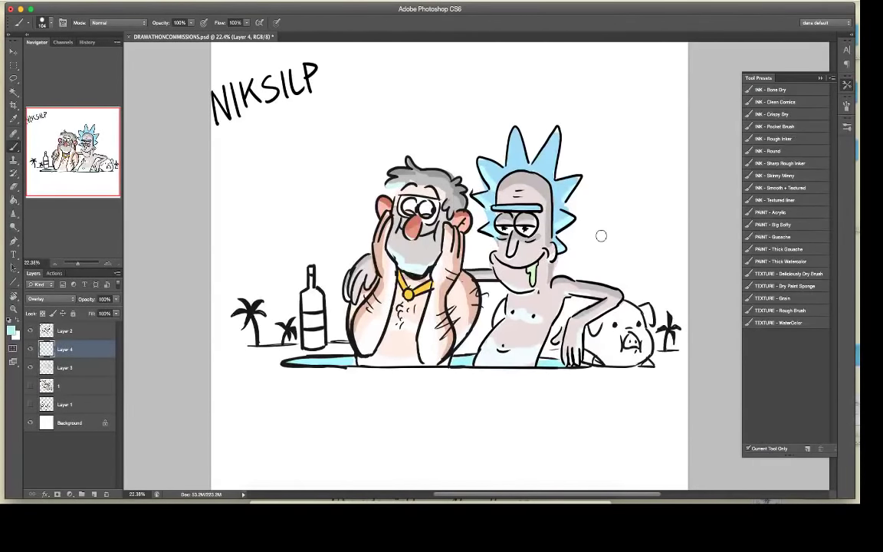
Step: Choose a bright pink and draw four small hearts around the two characters on the line art layer, Layer 2
left_click(11, 330)
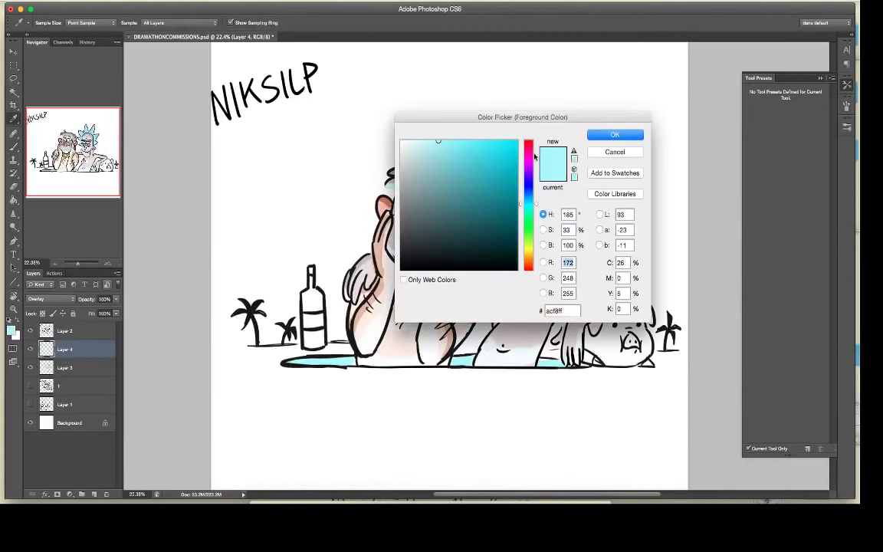
left_click(529, 147)
left_click(614, 135)
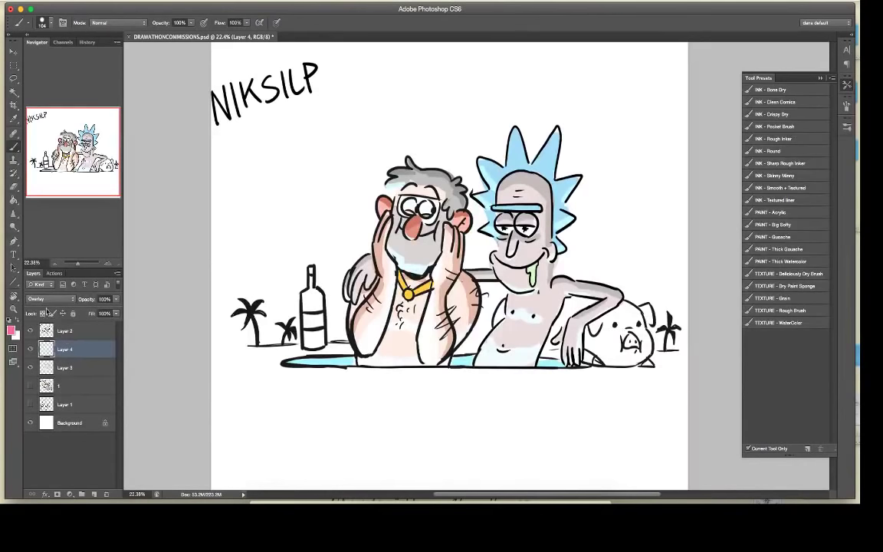
key("alt+bracketright")
mouse_move(344, 216)
left_mouse_down()
mouse_move(338, 208)
mouse_move(349, 217)
left_mouse_up()
left_click_drag(390, 125, 396, 123)
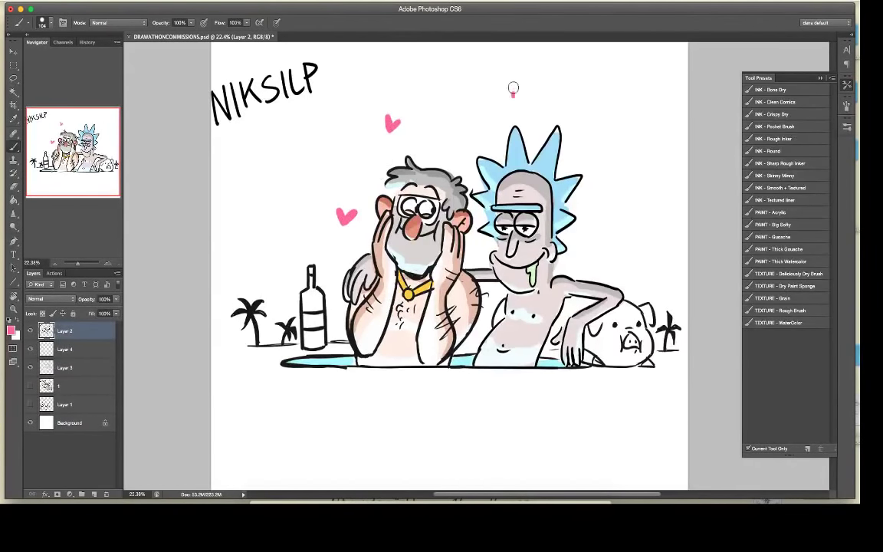
left_click_drag(512, 89, 521, 95)
left_click_drag(585, 244, 593, 241)
Step: Merge Layer 2, Layer 4 and Layer 3 into one layer and hide the merged artwork
left_click(88, 371, "shift")
right_click(86, 371)
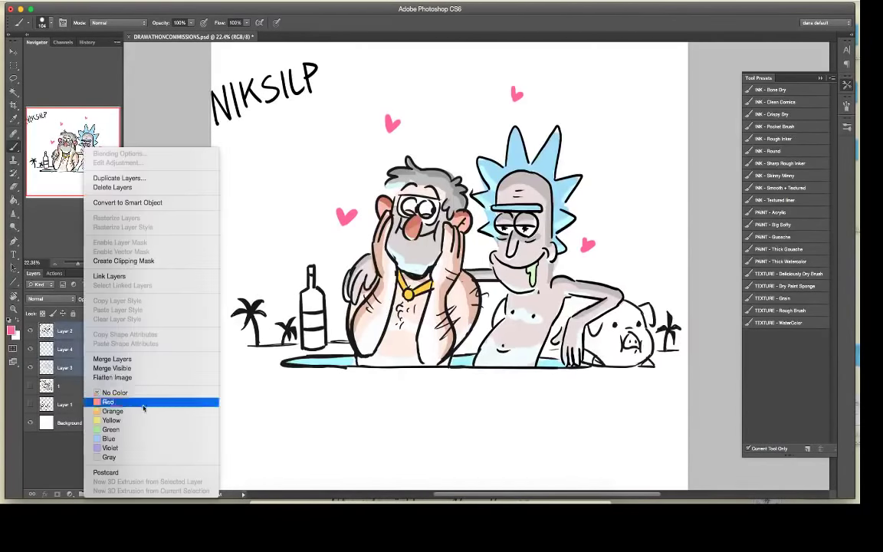
left_click(134, 359)
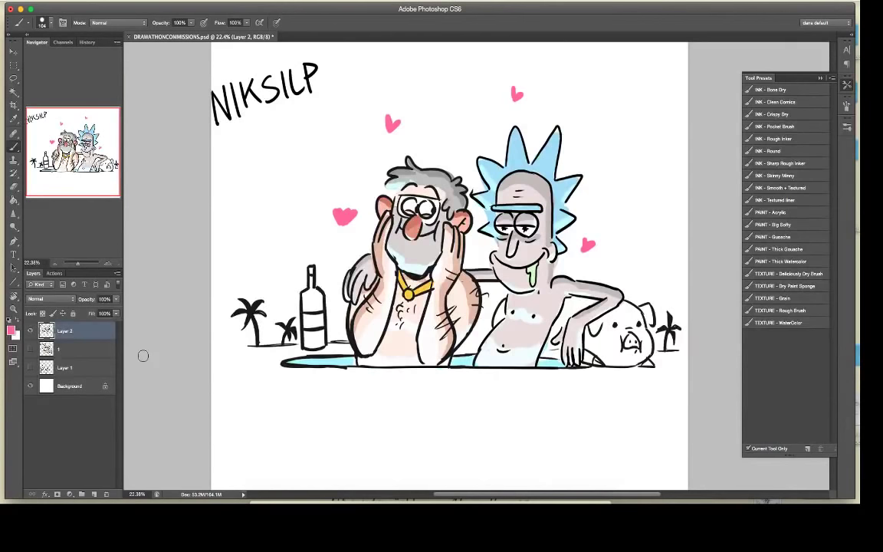
left_click(30, 331)
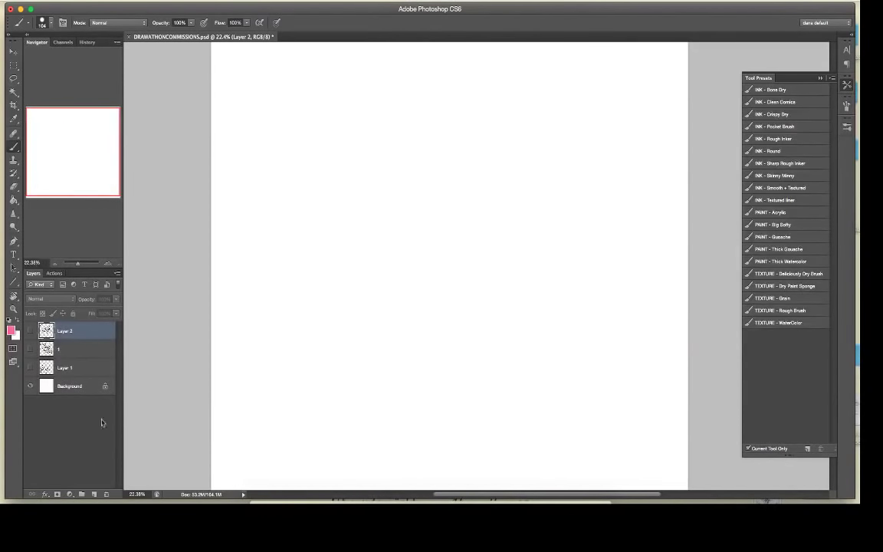
Step: Add a new layer for the next drawing and set up a black brush at size 45
left_click(95, 494)
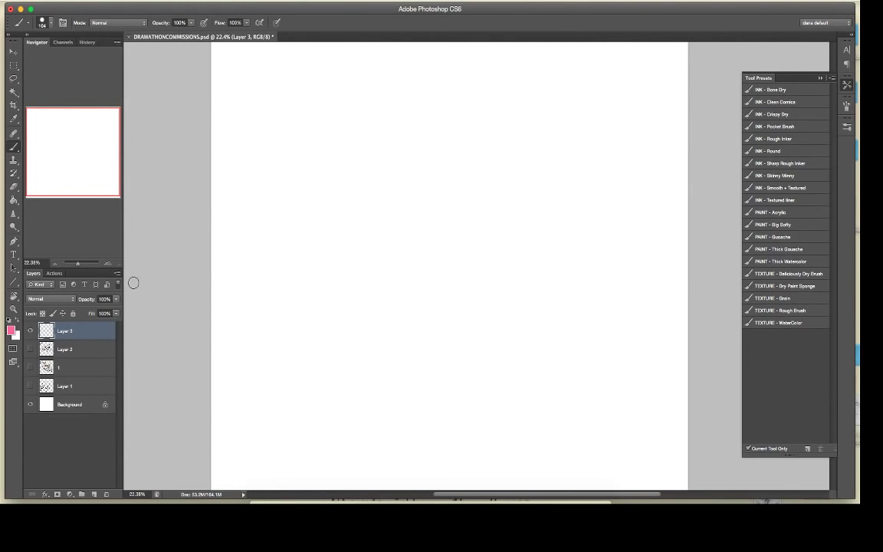
left_click(11, 330)
left_click(401, 270)
key("Return")
key("b")
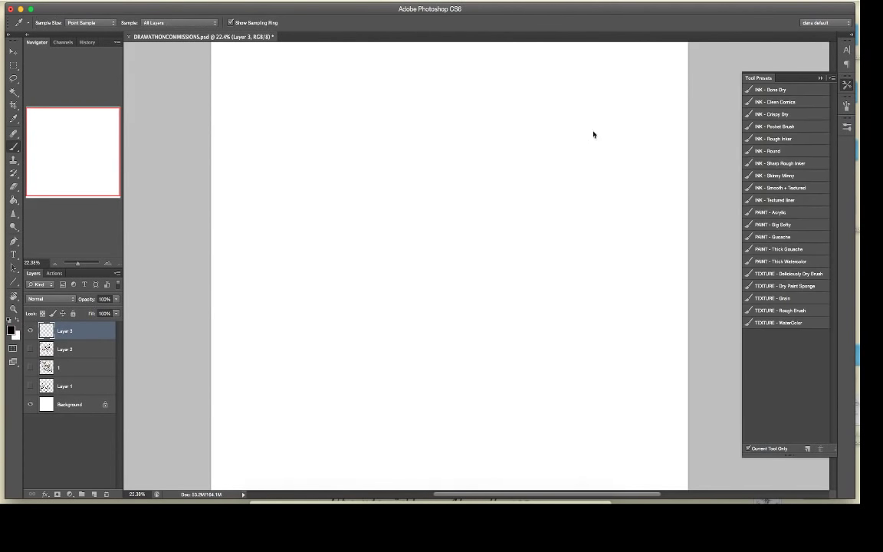
key("bracketleft")
key("bracketleft")
key("bracketleft")
key("bracketleft")
key("bracketleft")
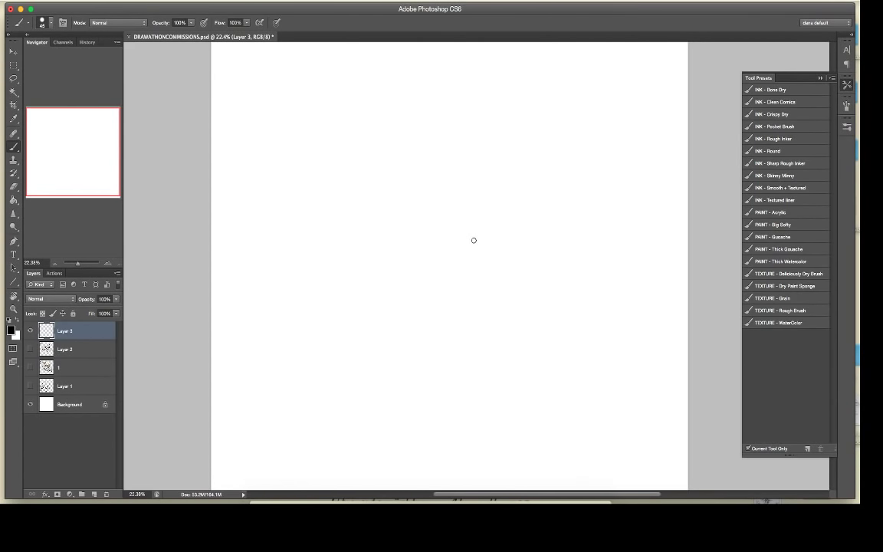
key("Return")
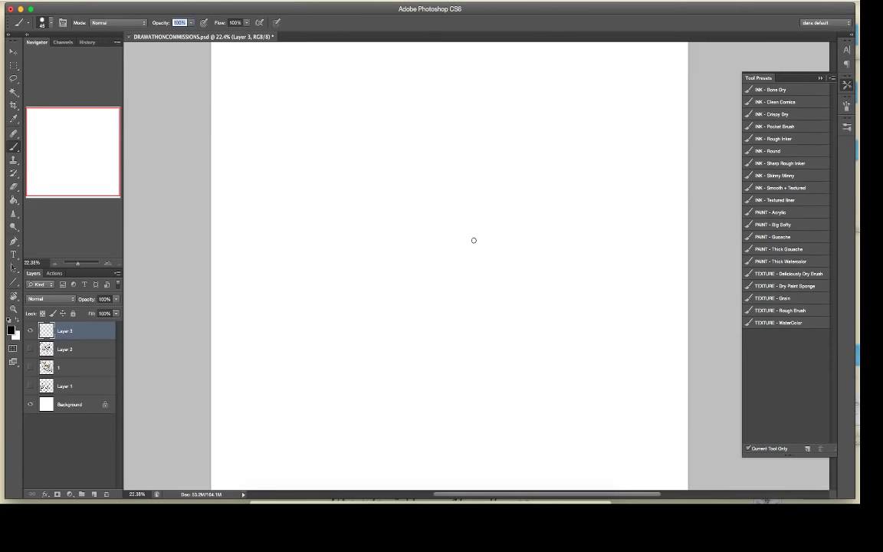
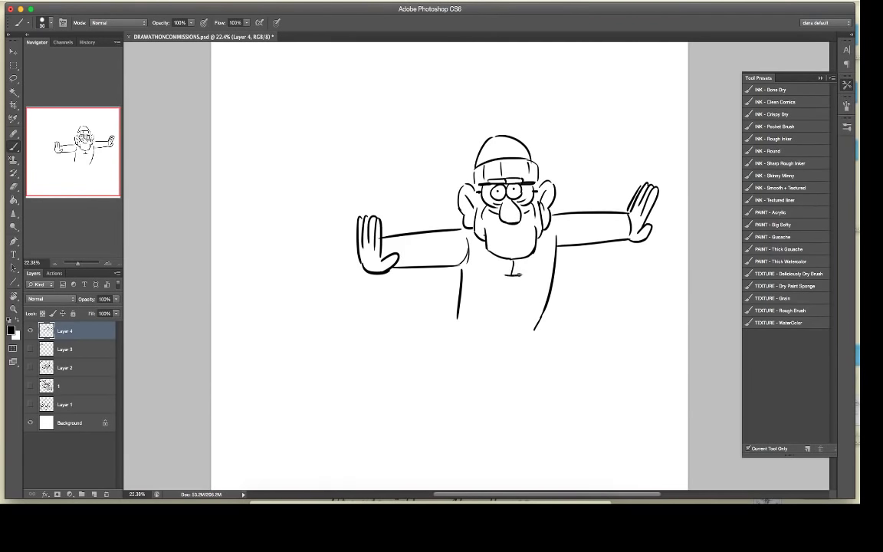
Step: Draw the lower rectangular fastenings down the front of the character's shirt
mouse_move(501, 282)
left_mouse_down()
mouse_move(521, 280)
mouse_move(507, 312)
left_mouse_up()
left_click_drag(500, 310, 518, 314)
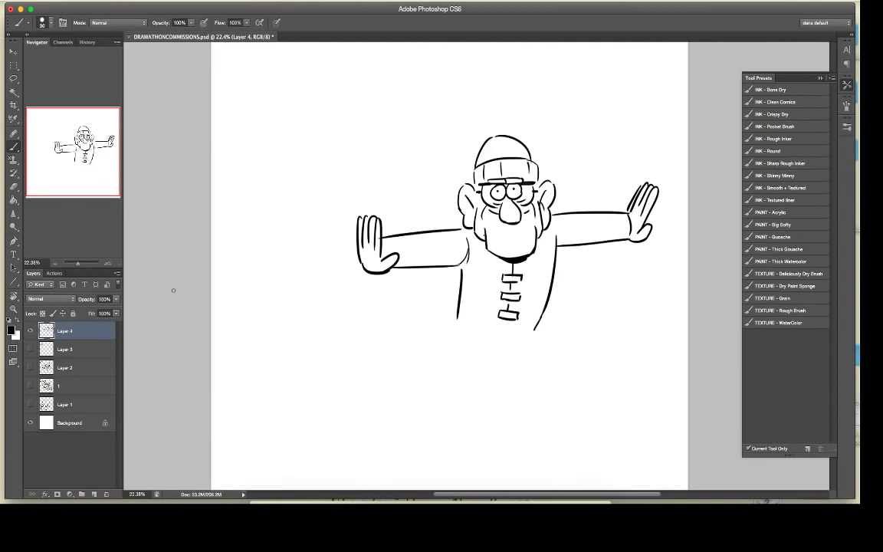
Step: Add a new layer directly below the line art layer, above Layer 3
left_click(81, 350)
left_click(121, 4)
mouse_move(137, 7)
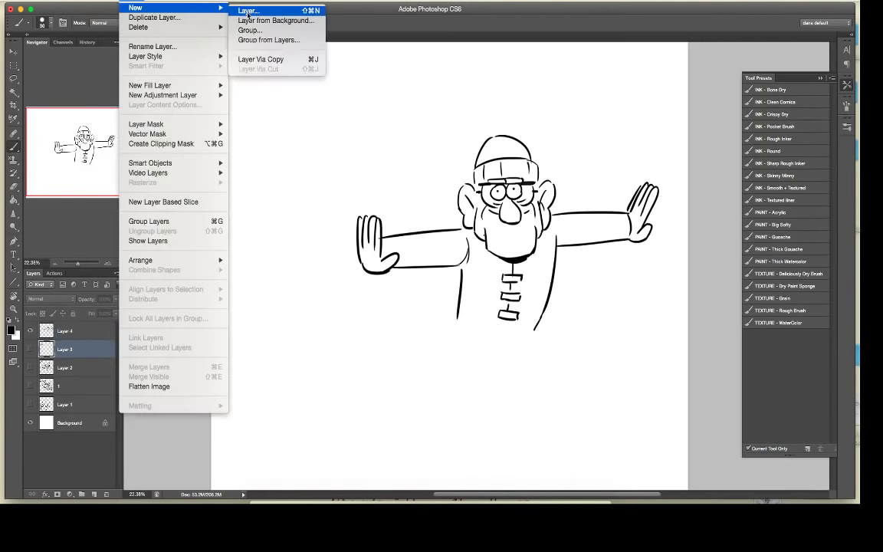
left_click(256, 22)
key("Return")
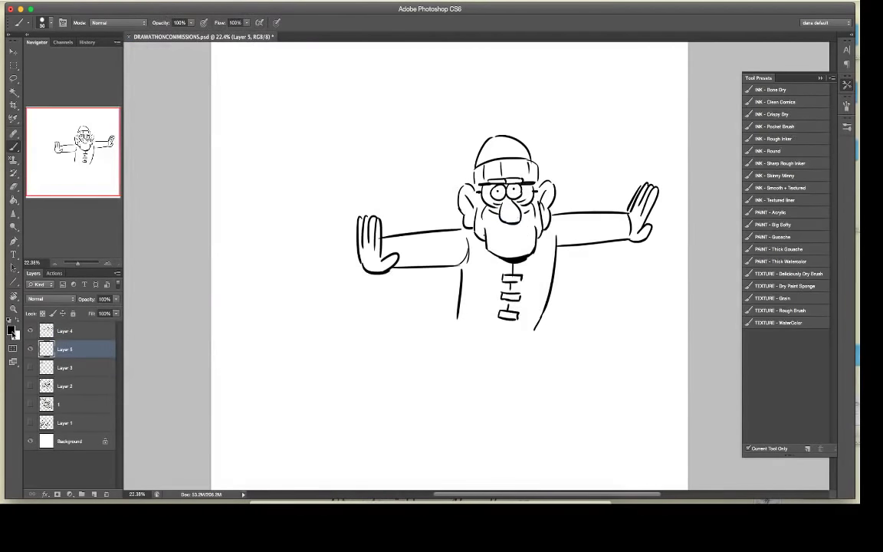
Step: Choose a light peach skin tone and paint the character's face, ears and chin
left_click(11, 331)
left_click(415, 141)
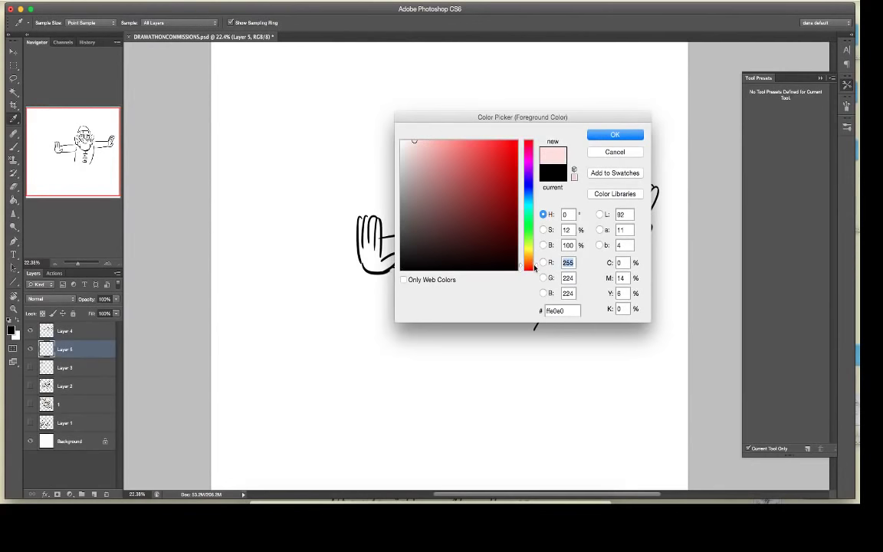
left_click_drag(535, 270, 535, 259)
left_click(420, 146)
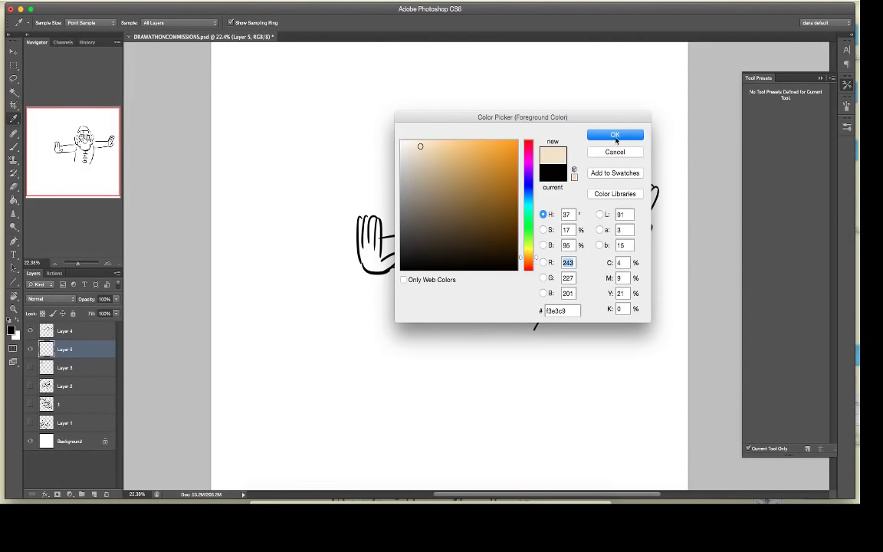
left_click_drag(537, 260, 536, 266)
left_click(430, 142)
left_click(602, 136)
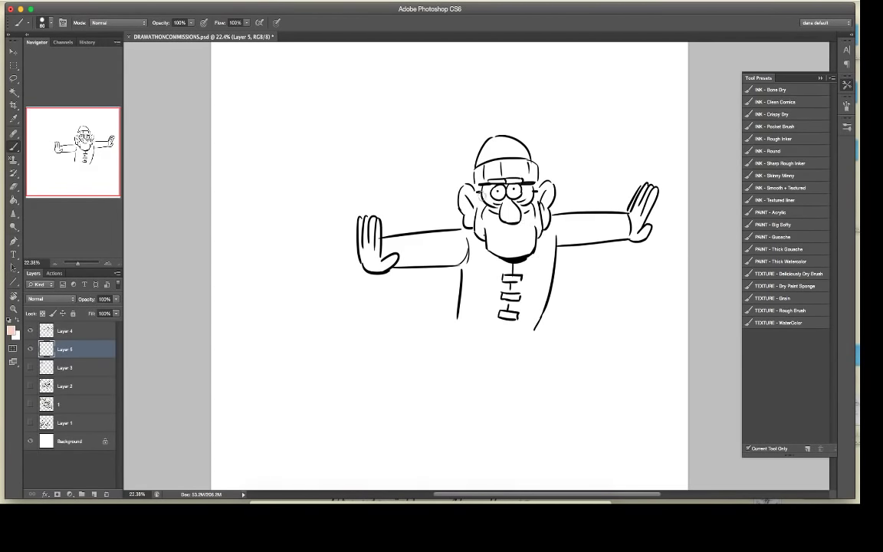
mouse_move(483, 191)
left_mouse_down()
mouse_move(481, 220)
mouse_move(462, 192)
mouse_move(476, 225)
mouse_move(486, 215)
mouse_move(532, 211)
mouse_move(548, 197)
mouse_move(546, 224)
mouse_move(494, 185)
mouse_move(520, 193)
mouse_move(533, 184)
left_mouse_up()
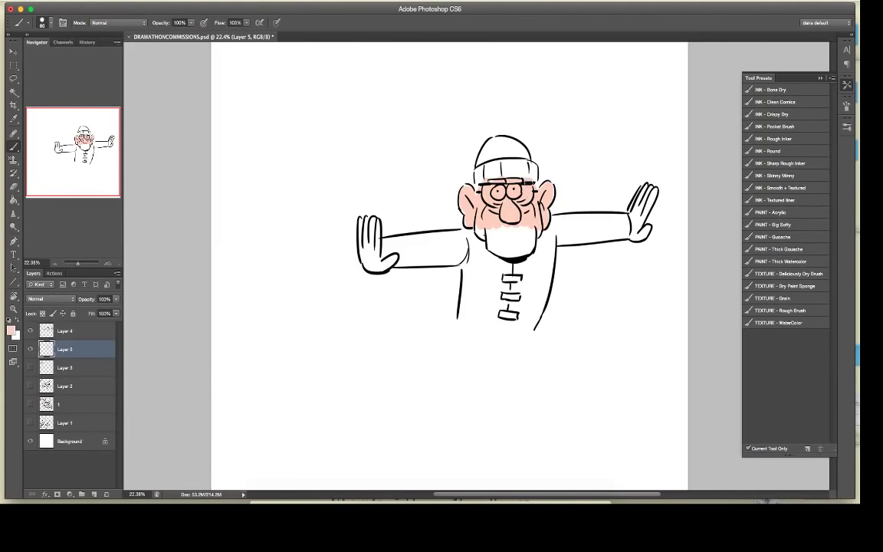
mouse_move(482, 224)
left_mouse_down()
mouse_move(511, 233)
mouse_move(491, 246)
mouse_move(518, 244)
mouse_move(503, 245)
mouse_move(531, 230)
mouse_move(514, 252)
mouse_move(544, 236)
left_mouse_up()
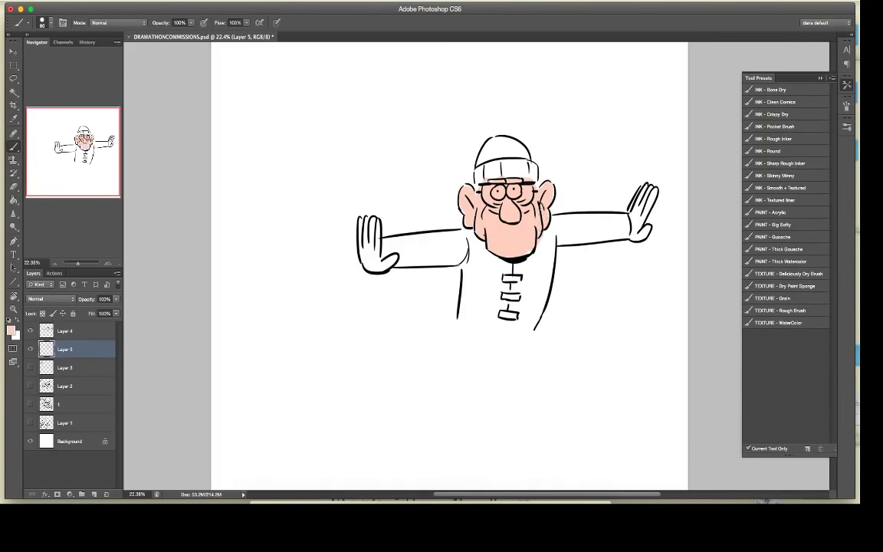
Step: Choose the orange-pink #ff9574 and paint the character's nose
left_click(12, 331)
left_click(452, 141)
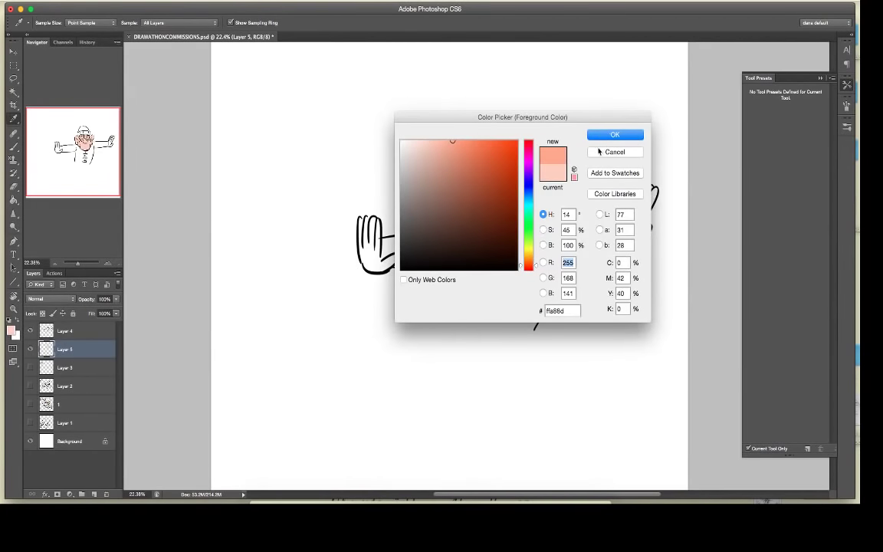
key("Return")
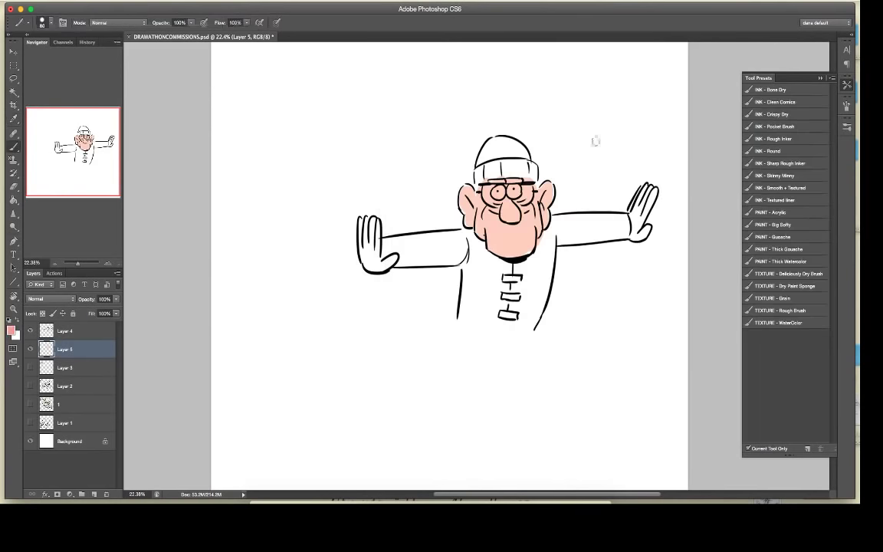
mouse_move(504, 214)
left_mouse_down()
mouse_move(515, 212)
mouse_move(507, 201)
left_mouse_up()
Step: Choose white #ffffff and paint the character's eyes behind the glasses
left_click(12, 332)
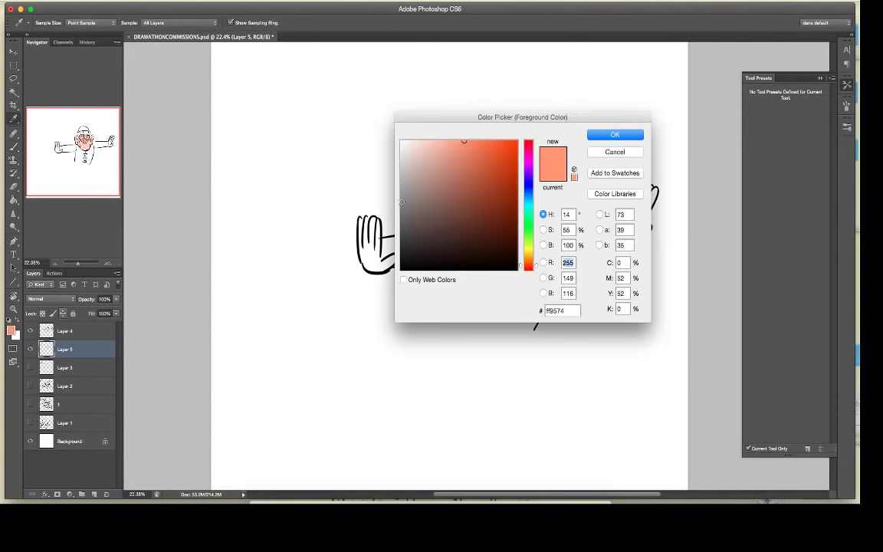
left_click(401, 140)
left_click(610, 135)
left_click_drag(497, 194, 517, 191)
Step: Choose the light grey #d3d3d3 and paint the eyebrows above the glasses
left_click(11, 331)
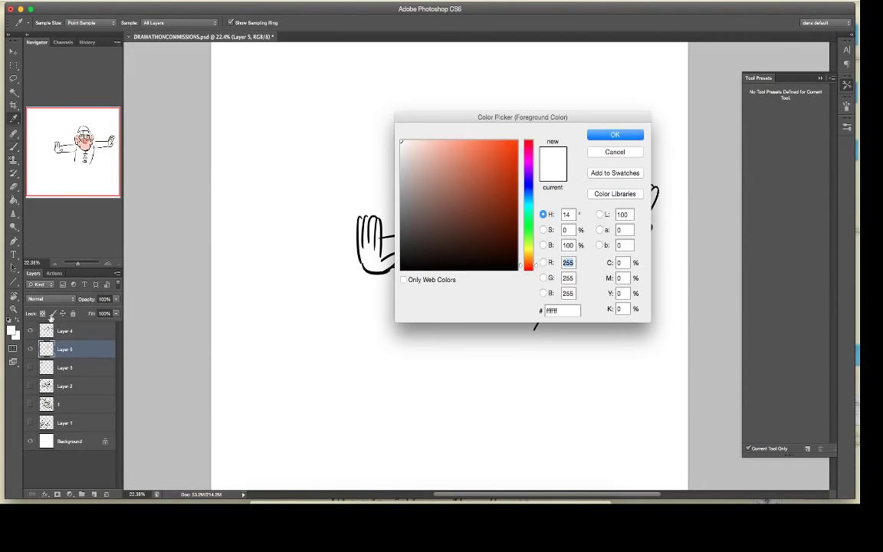
left_click(400, 163)
key("Return")
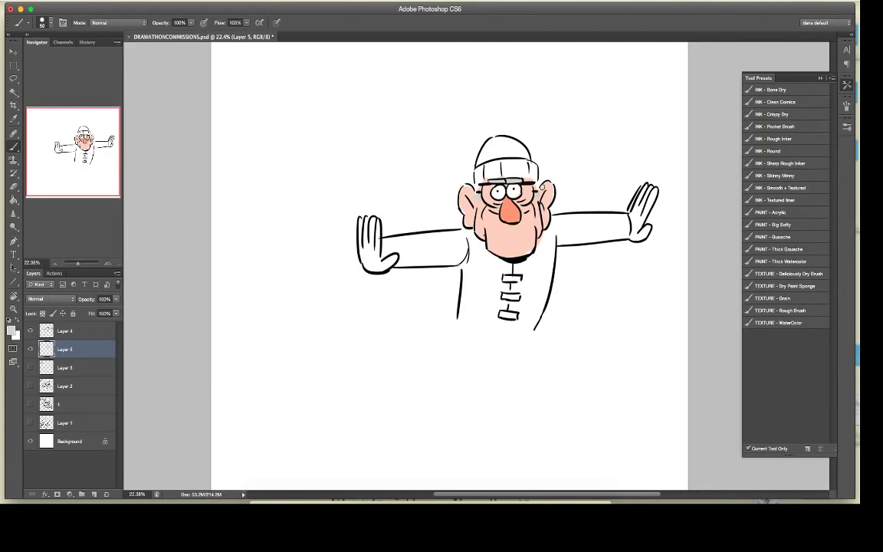
left_click(11, 331)
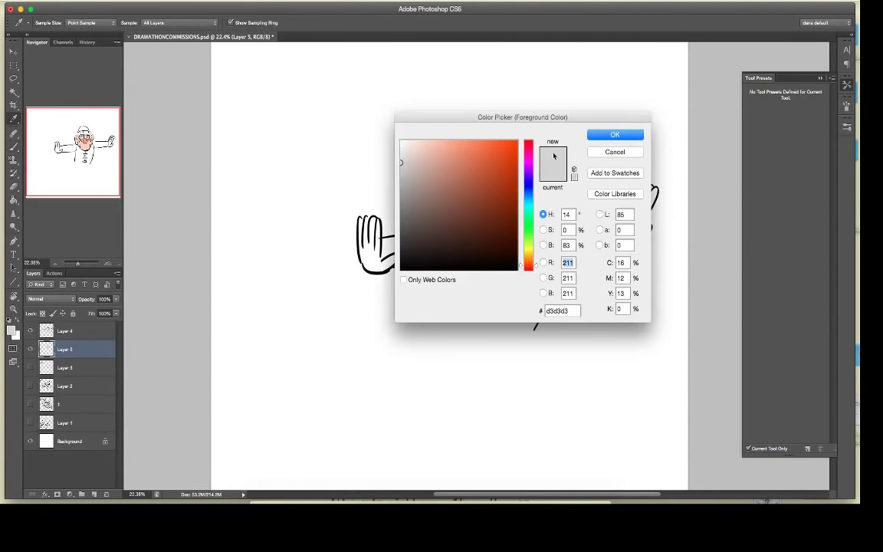
left_click(403, 205)
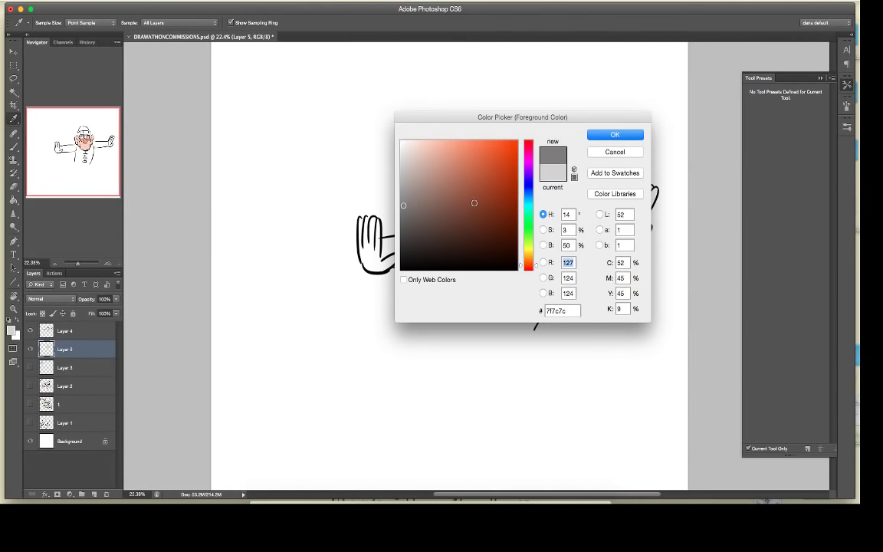
left_click(614, 152)
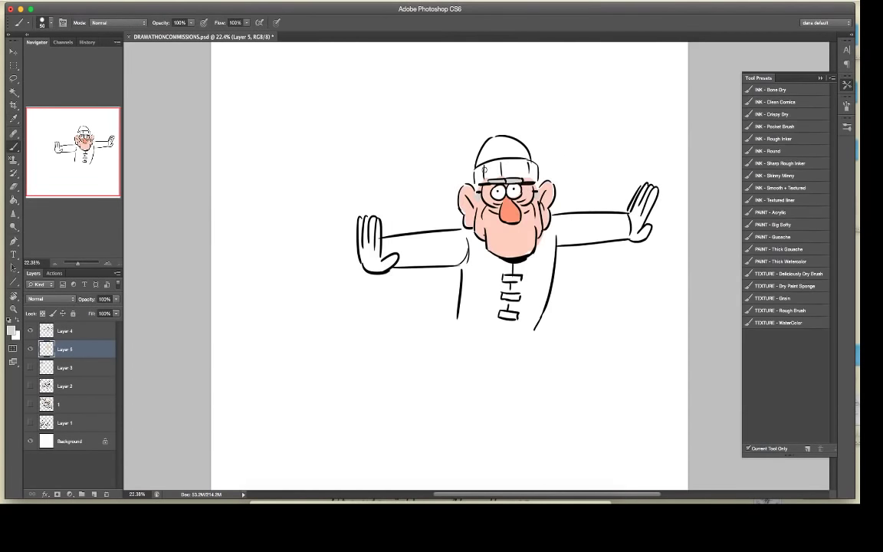
Step: Choose a dark warm grey and paint the folded brim of the character's beanie
left_click(11, 331)
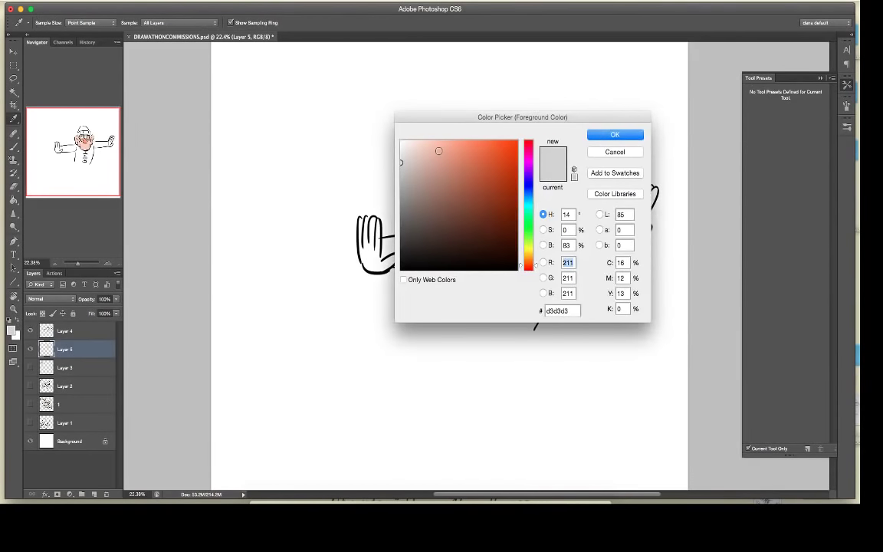
mouse_move(414, 170)
left_mouse_down()
mouse_move(420, 152)
mouse_move(424, 197)
mouse_move(411, 204)
left_mouse_up()
key("Return")
mouse_move(479, 175)
left_mouse_down()
mouse_move(476, 184)
mouse_move(504, 163)
mouse_move(488, 164)
mouse_move(525, 164)
mouse_move(535, 181)
left_mouse_up()
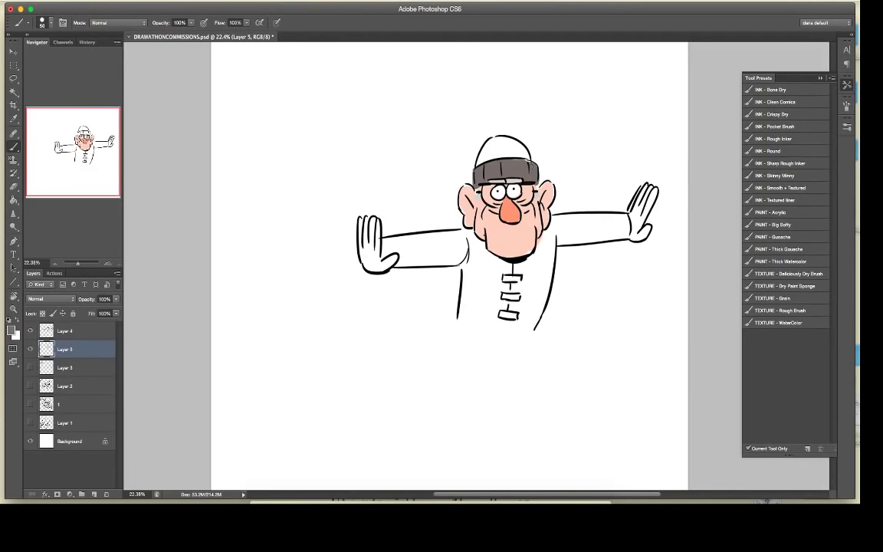
Step: Paint the crown of the character's beanie in the same dark warm grey as the brim
mouse_move(493, 147)
left_mouse_down()
mouse_move(484, 162)
mouse_move(526, 144)
left_mouse_up()
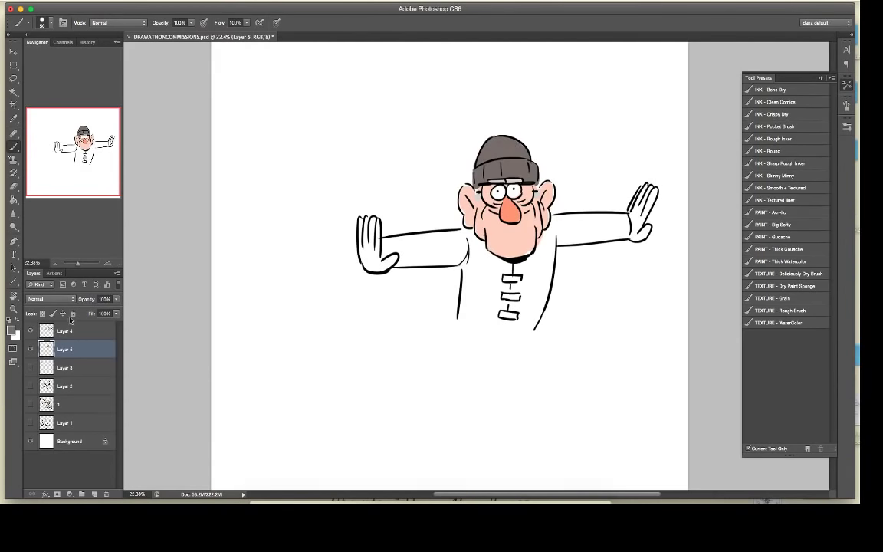
Step: Choose the red #de5d5a as the painting colour for the sleeves
left_click(11, 331)
mouse_move(467, 206)
left_mouse_down()
mouse_move(461, 182)
mouse_move(473, 177)
left_mouse_up()
left_click_drag(535, 266, 536, 270)
left_click_drag(478, 188, 470, 157)
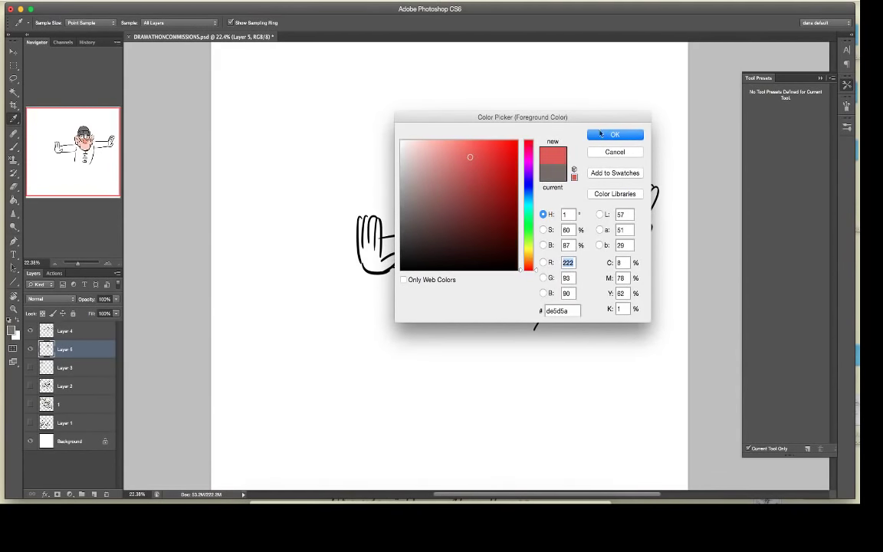
left_click(601, 134)
key("b")
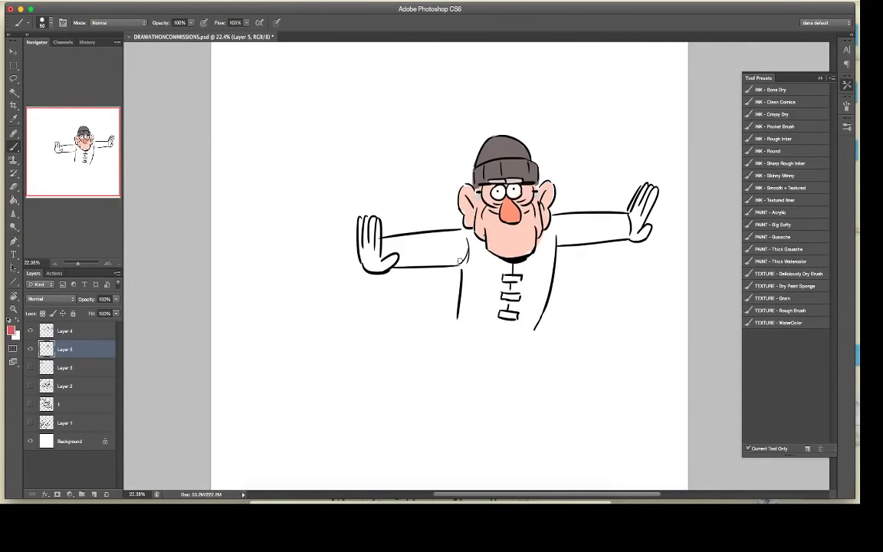
Step: Enlarge the paint brush to size 100
key("bracketright")
key("bracketright")
key("bracketright")
key("bracketright")
key("bracketright")
Step: Try the red on the character's outstretched sleeves, and undo the red strokes
mouse_move(387, 249)
left_mouse_down()
mouse_move(435, 239)
mouse_move(445, 238)
mouse_move(399, 259)
mouse_move(467, 239)
left_mouse_up()
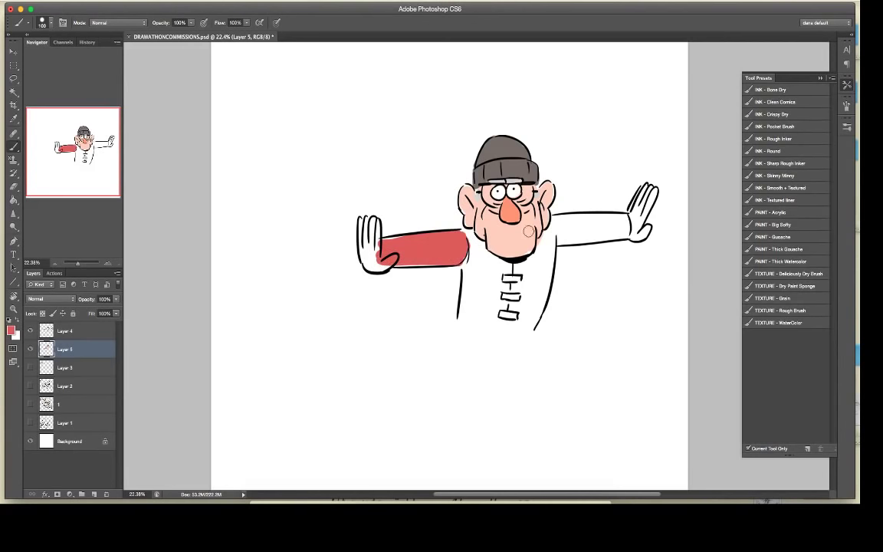
mouse_move(554, 236)
left_mouse_down()
mouse_move(573, 223)
mouse_move(569, 232)
mouse_move(602, 235)
mouse_move(582, 221)
mouse_move(618, 222)
mouse_move(598, 234)
mouse_move(622, 224)
left_mouse_up()
key("super+alt+z")
key("super+alt+z")
key("super+alt+z")
key("super+alt+z")
Step: Choose the muted reddish brown #8d5a59 and paint both outstretched sleeves
left_click(11, 331)
left_click_drag(447, 192, 444, 199)
left_click(596, 137)
mouse_move(383, 246)
left_mouse_down()
mouse_move(460, 245)
mouse_move(398, 240)
mouse_move(429, 253)
mouse_move(460, 246)
mouse_move(417, 243)
left_mouse_up()
mouse_move(552, 223)
left_mouse_down()
mouse_move(592, 224)
mouse_move(561, 245)
mouse_move(629, 224)
left_mouse_up()
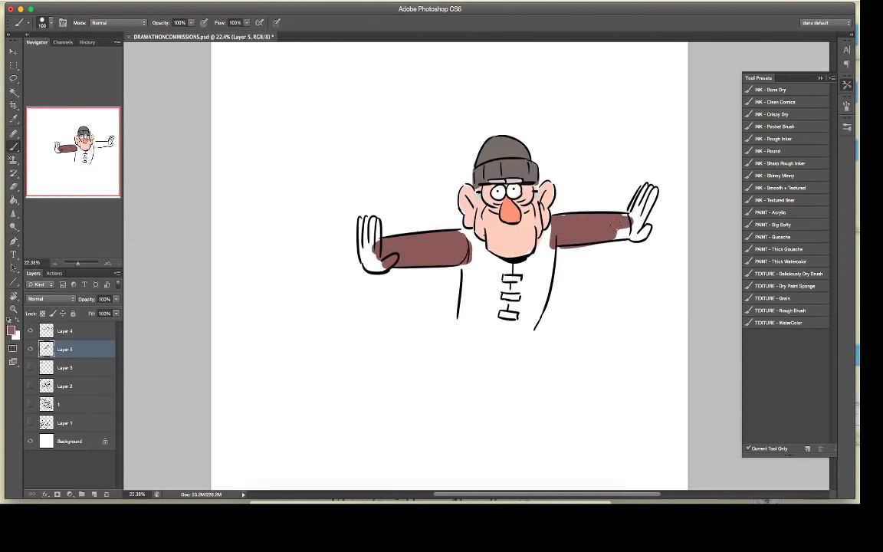
Step: Choose the ochre #ccad59 as the painting colour for the vest
left_click(12, 331)
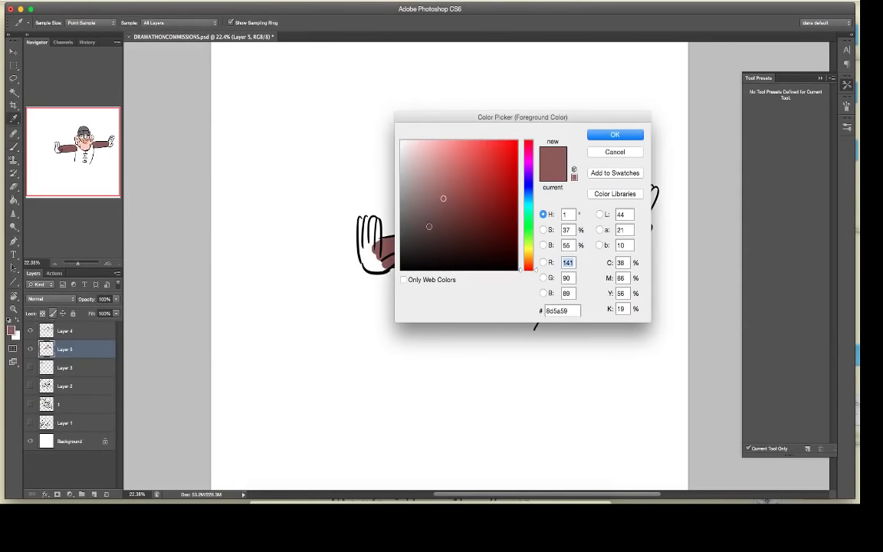
left_click(528, 252)
left_click(467, 179)
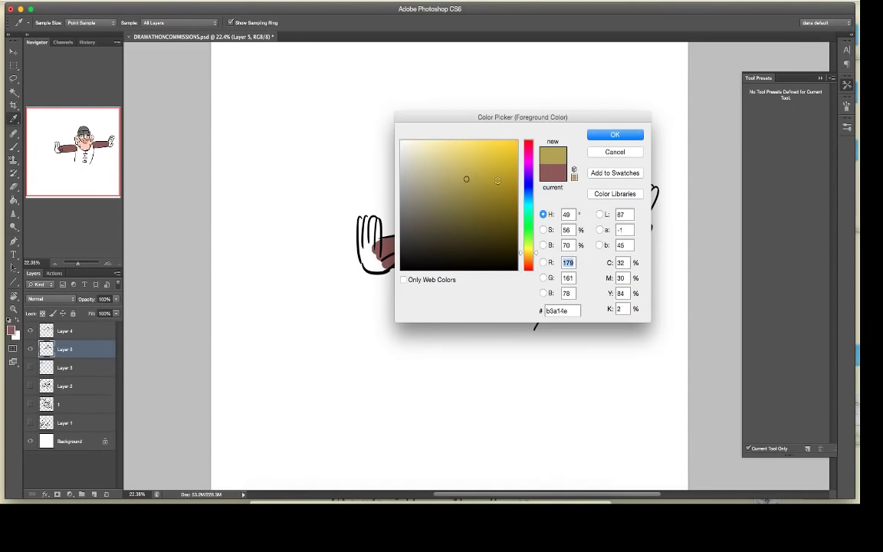
left_click_drag(535, 253, 535, 255)
left_click(466, 167)
left_click(615, 135)
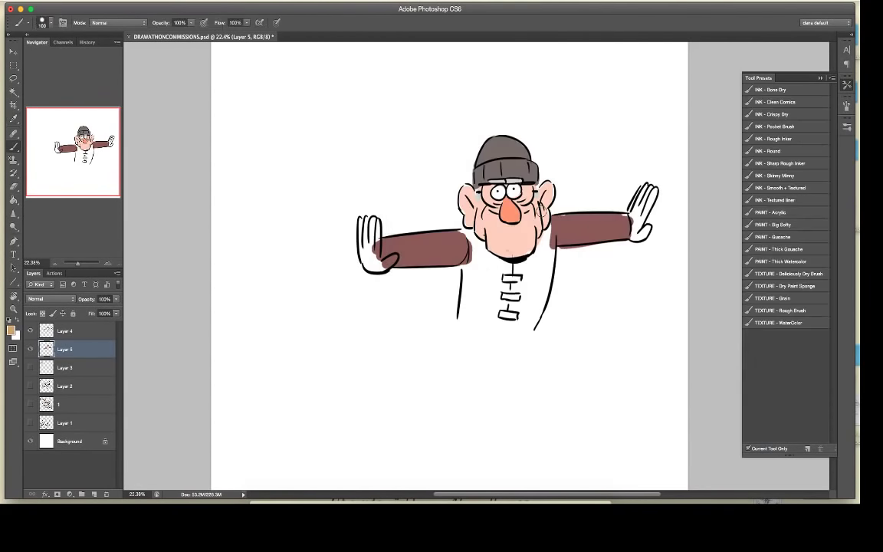
Step: Try a stroke of the ochre on the vest, and undo it
left_click_drag(480, 263, 467, 284)
key("alt+super+z")
key("alt+super+z")
Step: Choose a brighter golden yellow of the same hue and paint the character's whole vest
left_click(12, 332)
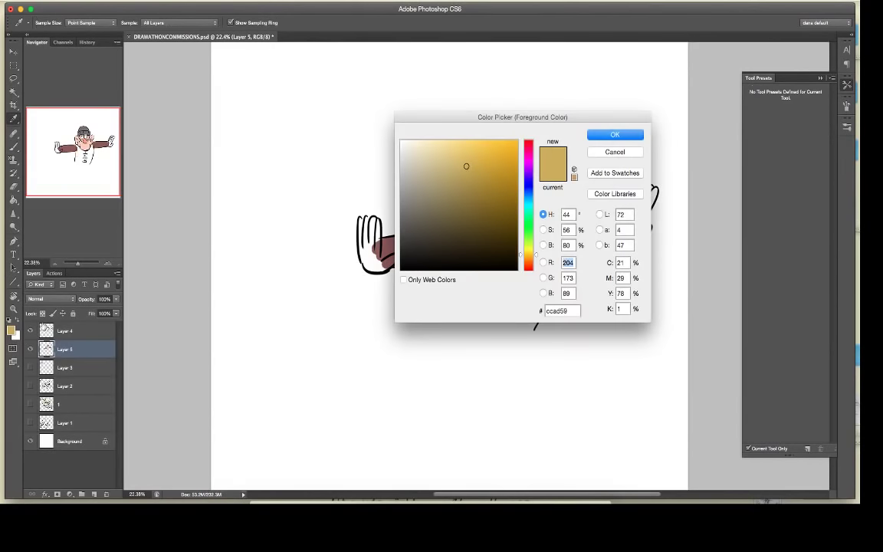
left_click(475, 149)
left_click(607, 135)
mouse_move(467, 234)
left_mouse_down()
mouse_move(467, 269)
mouse_move(475, 266)
mouse_move(468, 271)
mouse_move(489, 302)
mouse_move(475, 249)
mouse_move(496, 283)
mouse_move(534, 264)
mouse_move(547, 240)
mouse_move(531, 253)
mouse_move(543, 267)
mouse_move(533, 311)
mouse_move(486, 306)
mouse_move(498, 314)
mouse_move(460, 321)
mouse_move(529, 320)
mouse_move(493, 329)
mouse_move(540, 298)
left_mouse_up()
left_click_drag(470, 235, 481, 245)
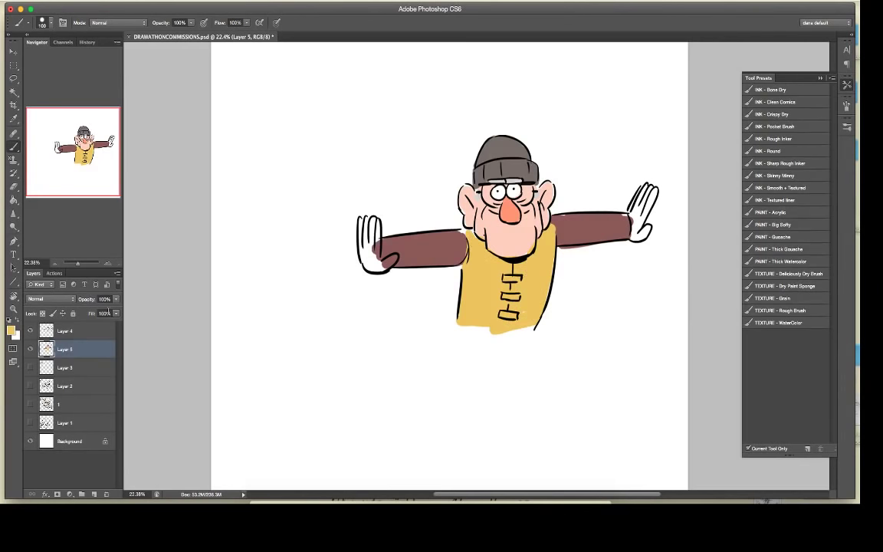
Step: Sample the skin colour from the character's face and paint both open hands
left_click(14, 282)
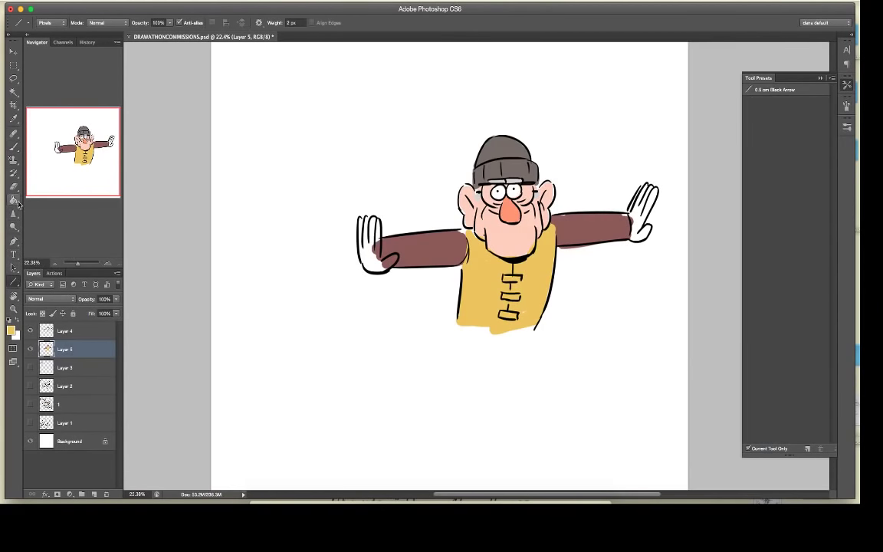
left_click(13, 118)
left_click(501, 227)
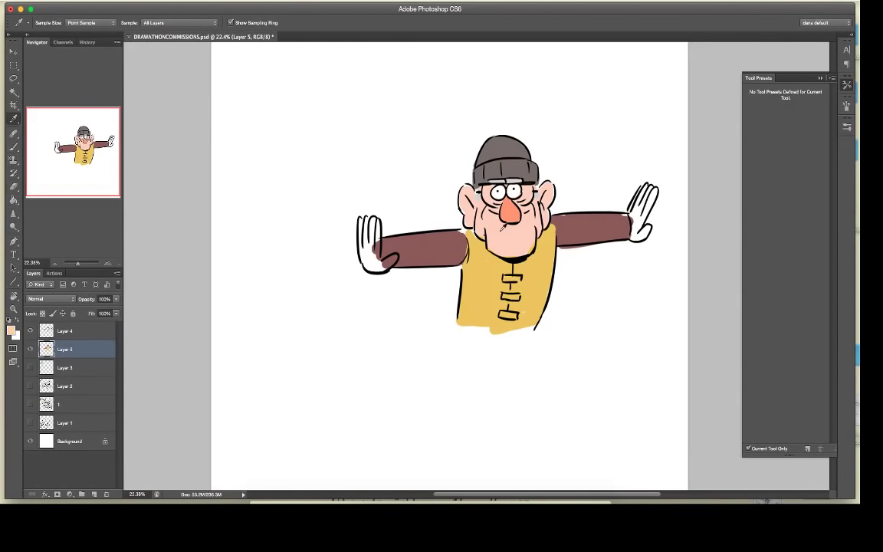
left_click(13, 145)
mouse_move(363, 224)
left_mouse_down()
mouse_move(368, 259)
mouse_move(394, 259)
left_mouse_up()
mouse_move(638, 227)
left_mouse_down()
mouse_move(635, 210)
mouse_move(644, 207)
mouse_move(637, 234)
mouse_move(633, 208)
mouse_move(648, 196)
left_mouse_up()
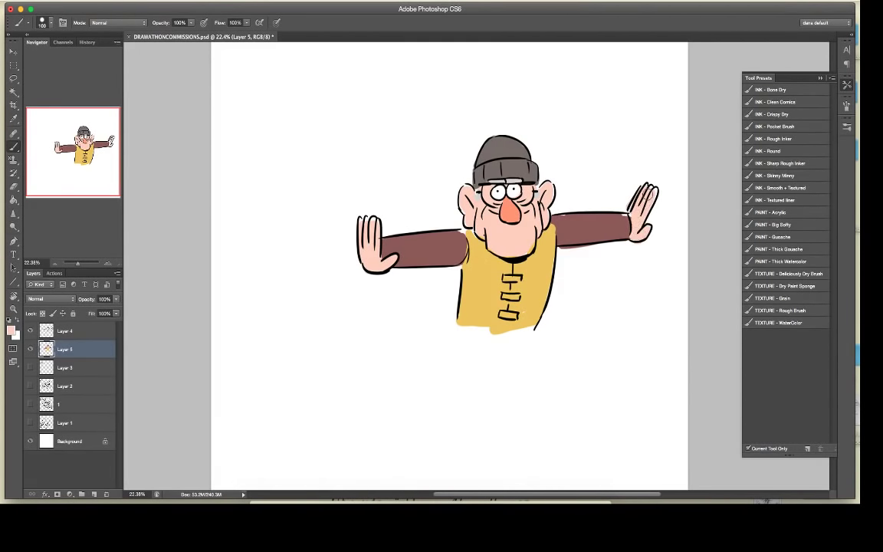
Step: Choose a medium neutral grey and paint the character's beard and sideburns around the nose and mouth
left_click(11, 333)
left_click_drag(404, 170, 400, 181)
left_click(615, 135)
key("b")
mouse_move(477, 207)
left_mouse_down()
mouse_move(522, 235)
mouse_move(499, 247)
mouse_move(528, 237)
mouse_move(526, 225)
mouse_move(530, 243)
mouse_move(530, 212)
left_mouse_up()
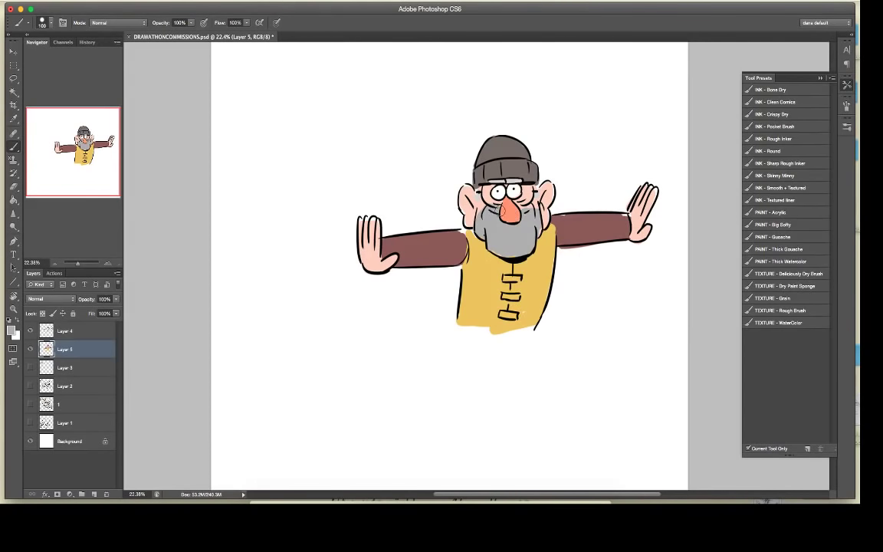
left_click_drag(538, 188, 542, 198)
Step: Sample the reddish brown of the sleeve as the brush colour
left_click(13, 119)
left_click(427, 241)
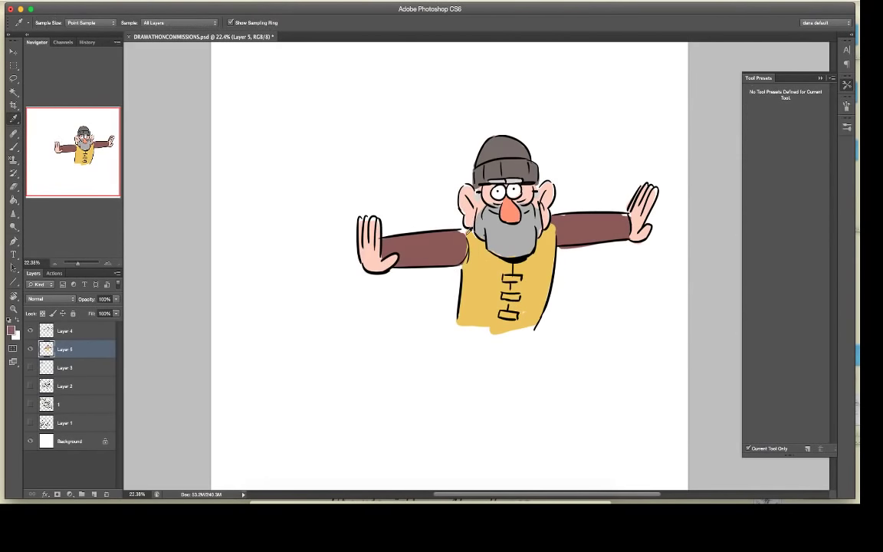
key("b")
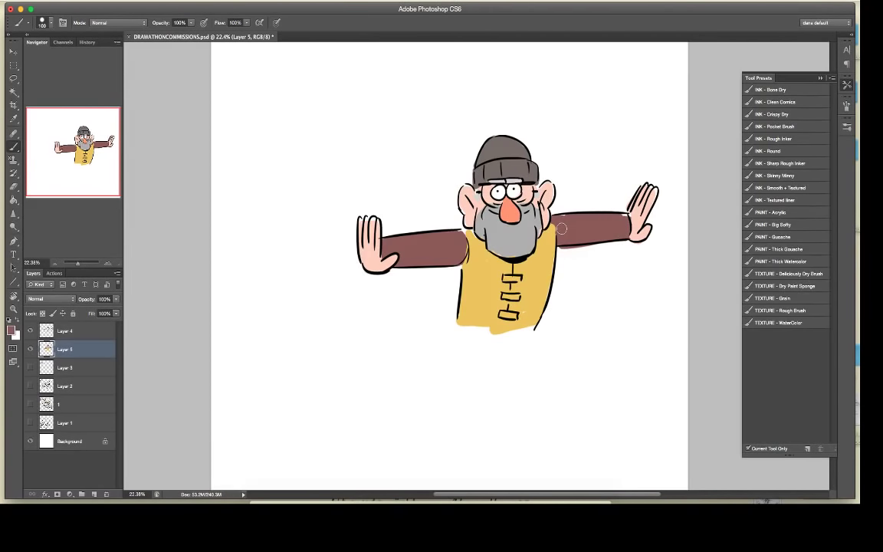
Step: Sample the black of the line art and make Layer 4 active for inking with the brush
key("i")
left_click(468, 234)
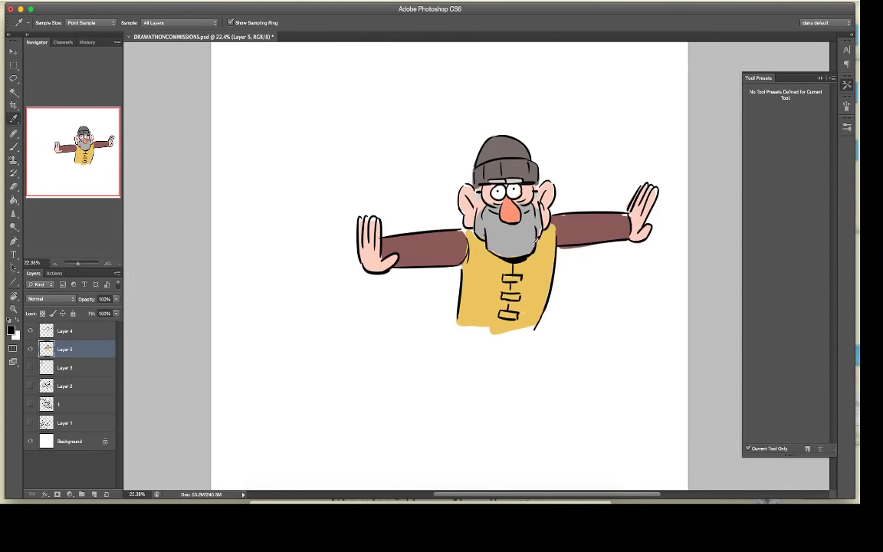
left_click(74, 332)
key("b")
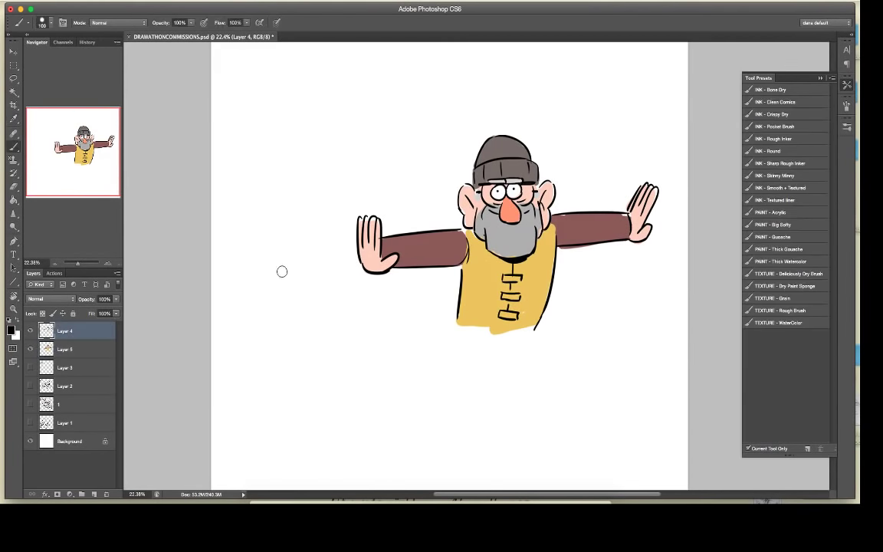
Step: Set the brush to the INK - Crispy Dry preset at size 36, and undo the test stroke
right_click(291, 273)
left_click(773, 138)
left_click(772, 113)
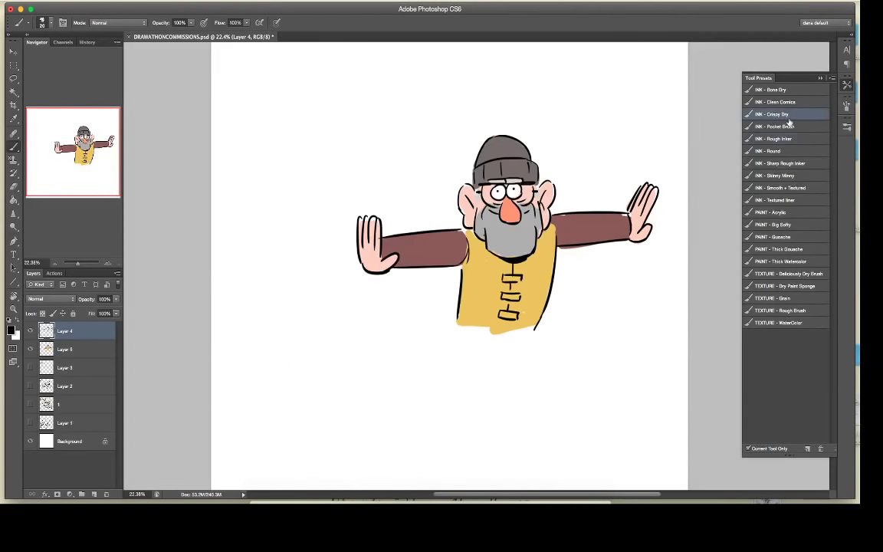
right_click(335, 278)
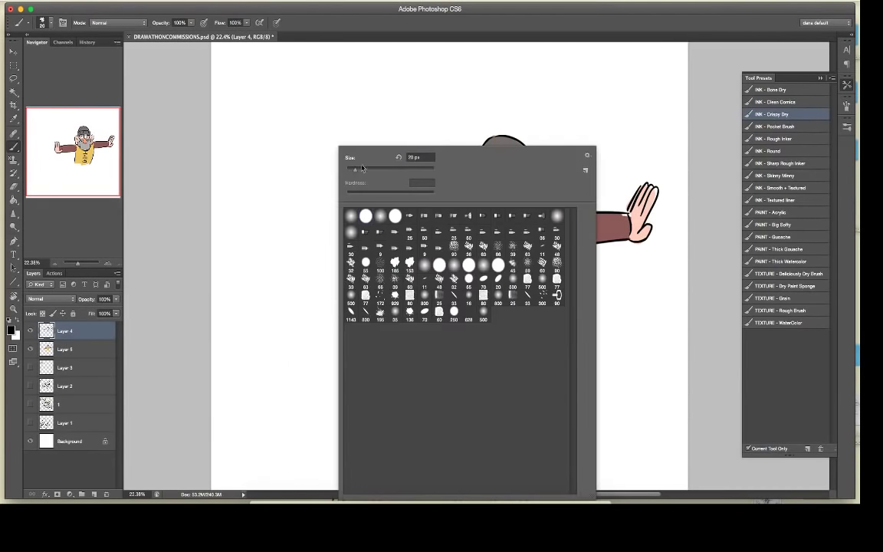
left_click_drag(303, 342, 326, 344)
key("super+z")
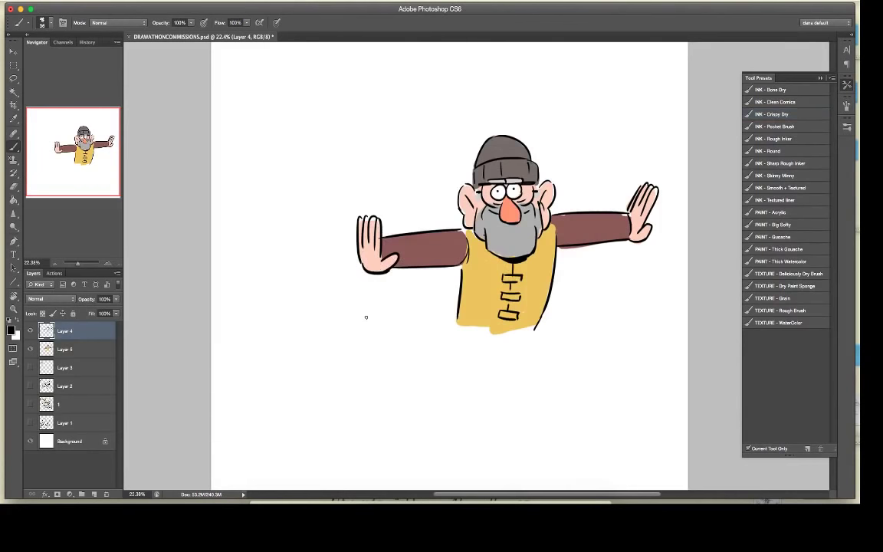
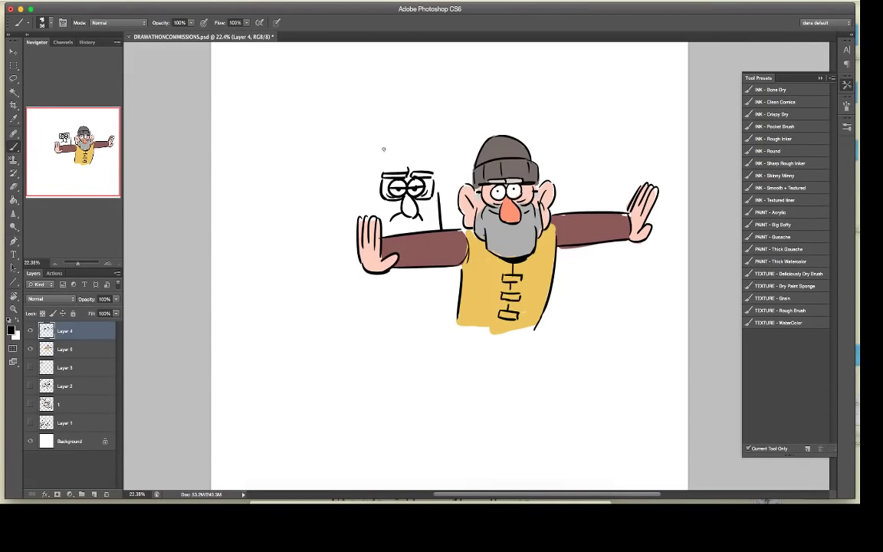
Step: Ink the second character's tousled hair, side hair and ears around the face with glasses
mouse_move(378, 144)
left_mouse_down()
mouse_move(404, 132)
mouse_move(452, 159)
left_mouse_up()
mouse_move(382, 164)
left_mouse_down()
mouse_move(414, 157)
mouse_move(441, 167)
mouse_move(438, 195)
left_mouse_up()
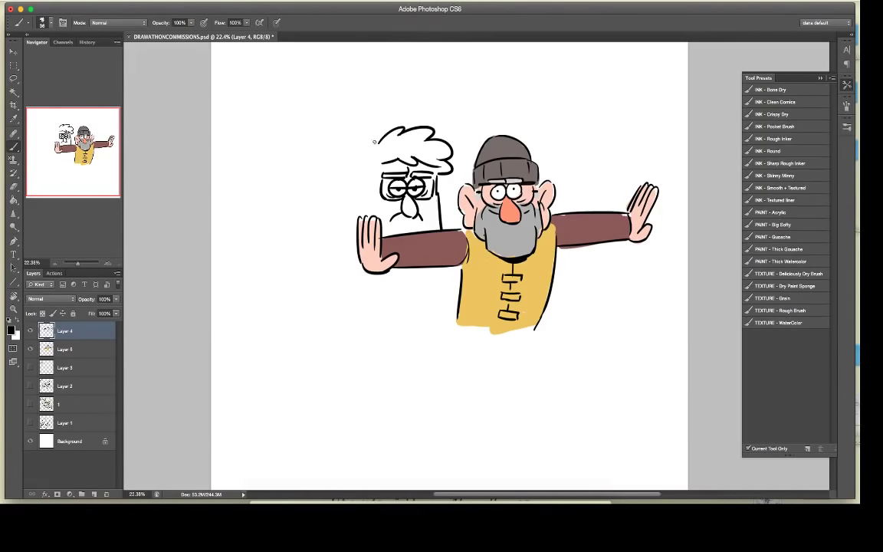
mouse_move(374, 141)
left_mouse_down()
mouse_move(353, 166)
mouse_move(375, 204)
mouse_move(368, 207)
mouse_move(365, 186)
mouse_move(359, 224)
left_mouse_up()
key("super+z")
mouse_move(349, 191)
left_mouse_down()
mouse_move(365, 201)
mouse_move(356, 193)
left_mouse_up()
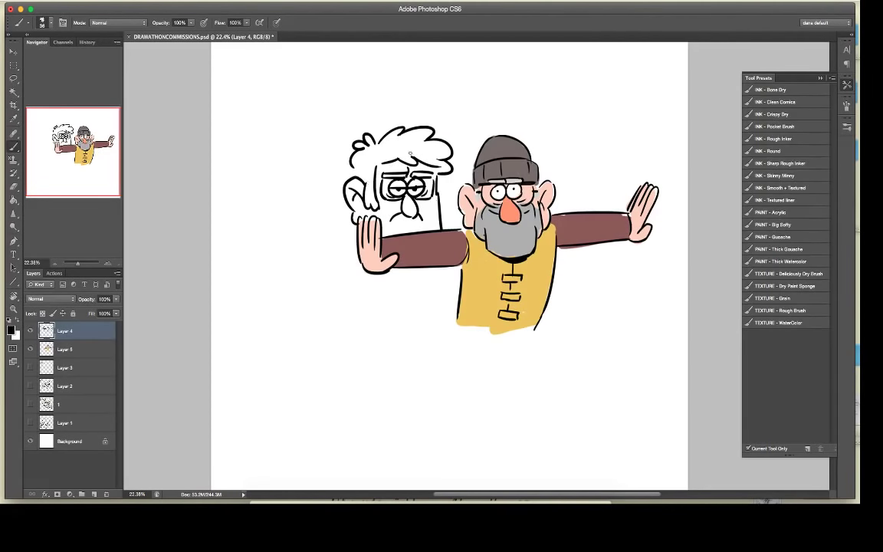
left_click_drag(439, 184, 442, 227)
mouse_move(352, 159)
left_mouse_down()
mouse_move(355, 178)
mouse_move(378, 169)
left_mouse_up()
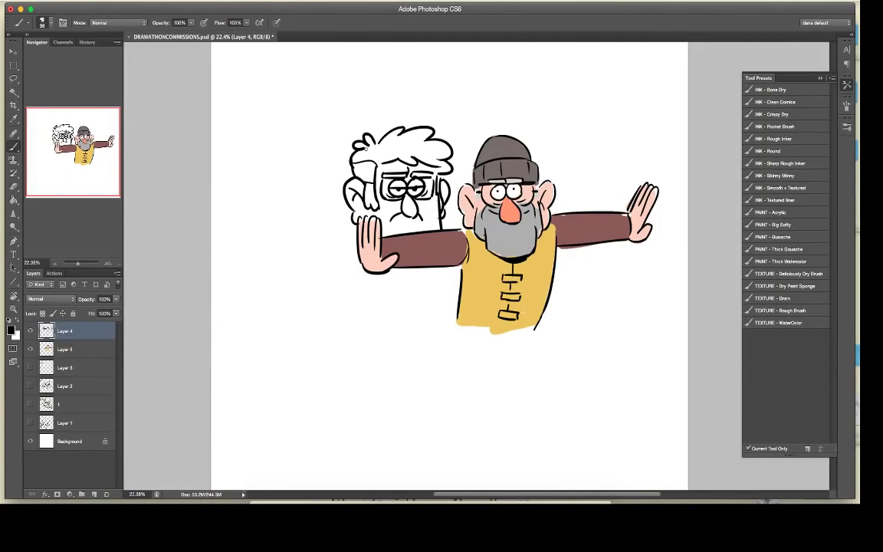
Step: Lasso the second character's head, scale it down slightly above the outstretched arm, and deselect it
key("l")
left_click_drag(443, 228, 369, 220)
mouse_move(334, 194)
left_mouse_down()
mouse_move(324, 210)
mouse_move(430, 100)
mouse_move(463, 180)
mouse_move(452, 222)
left_mouse_up()
key("ctrl+t")
left_click_drag(327, 92, 336, 102)
key("Return")
key("ctrl+d")
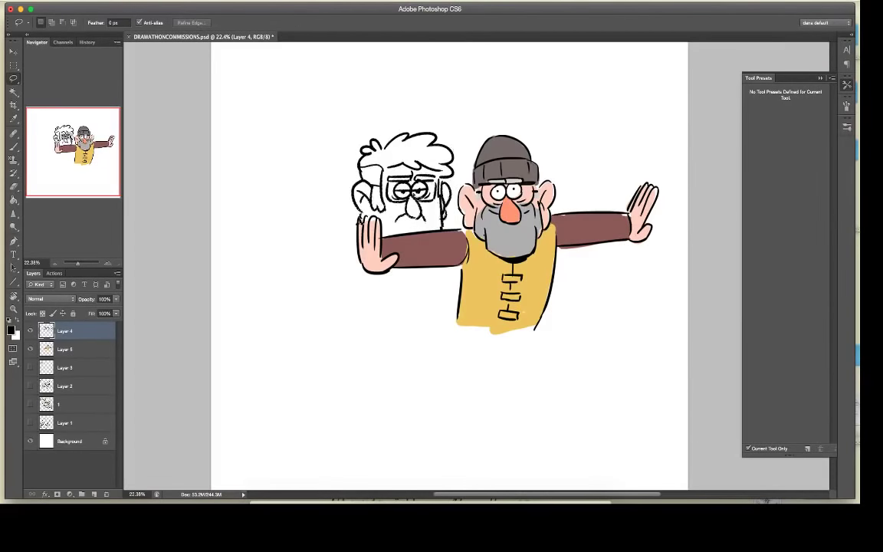
Step: Ink the second character's frowning mouth and the creases beside it
key("e")
key("b")
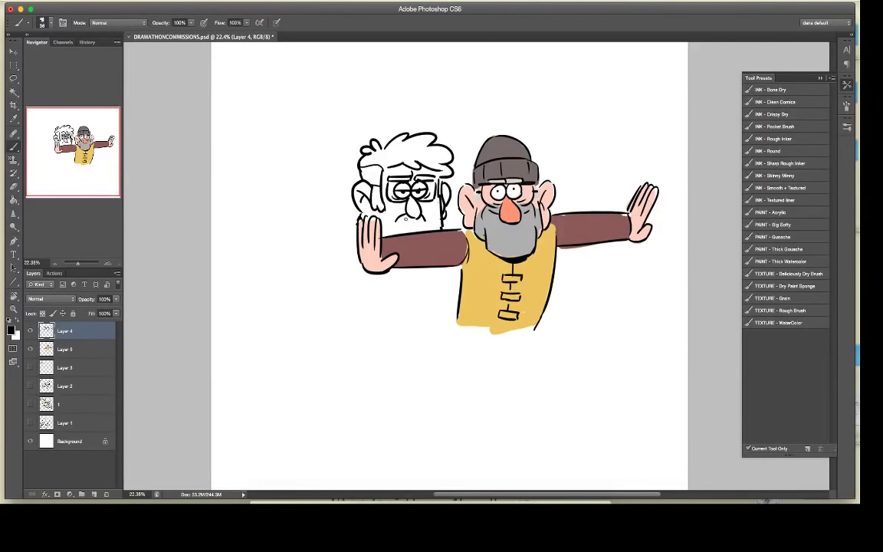
left_click_drag(388, 221, 422, 226)
Step: Ink two hands with raised thumbs and curled fingers gripping the lower sides of the yellow vest
mouse_move(458, 296)
left_mouse_down()
mouse_move(449, 308)
mouse_move(460, 330)
left_mouse_up()
mouse_move(456, 340)
left_mouse_down()
mouse_move(487, 342)
mouse_move(472, 365)
left_mouse_up()
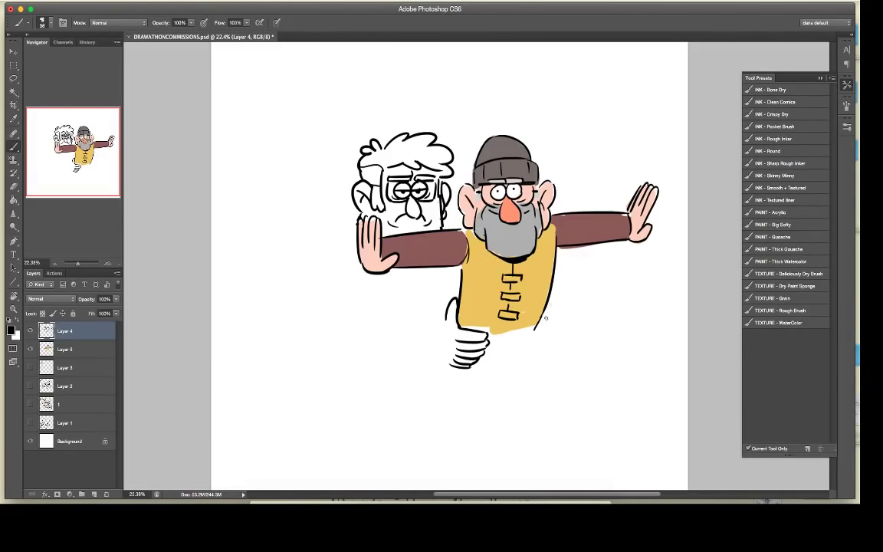
mouse_move(535, 328)
left_mouse_down()
mouse_move(512, 340)
mouse_move(529, 345)
mouse_move(514, 349)
mouse_move(535, 344)
mouse_move(529, 364)
mouse_move(545, 311)
left_mouse_up()
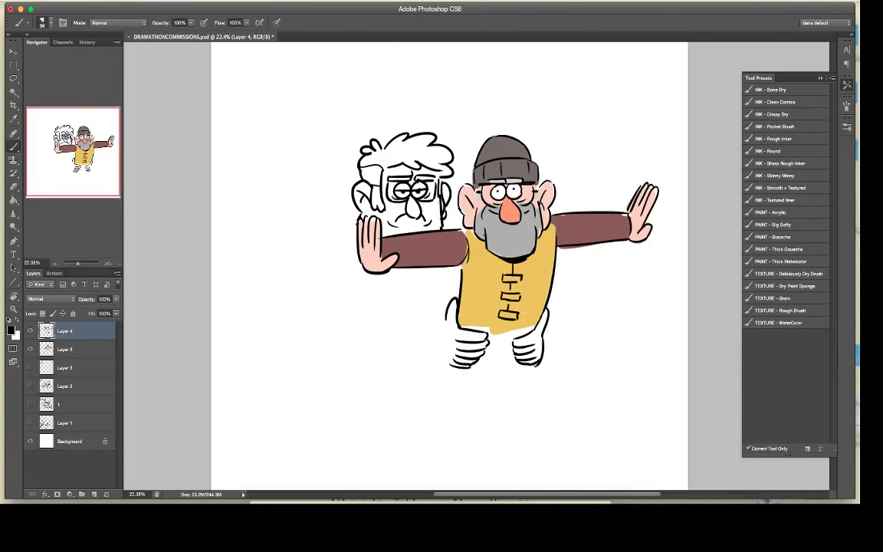
left_click_drag(522, 368, 542, 366)
Step: Ink the second character's shoulder, jacket front lines and forearm below the outstretched brown sleeve
left_click_drag(400, 264, 404, 326)
left_click_drag(358, 258, 329, 324)
left_click_drag(353, 268, 379, 316)
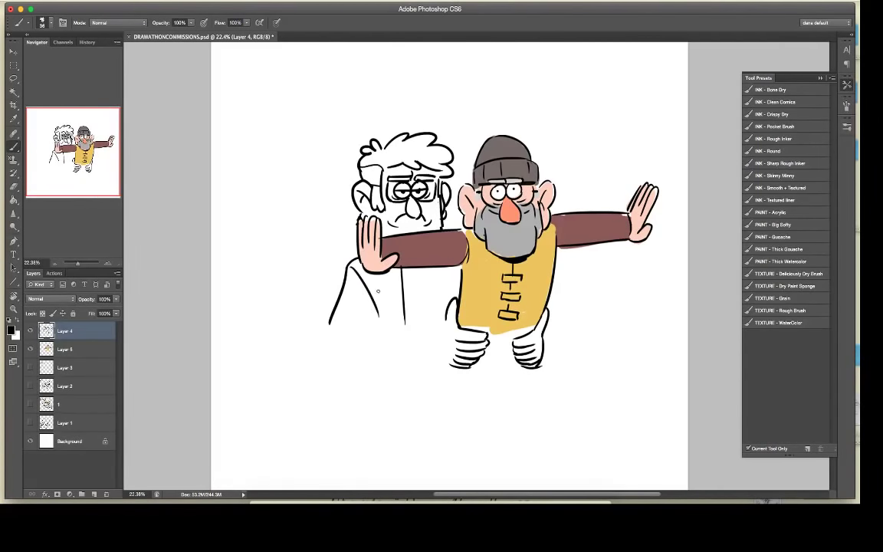
mouse_move(444, 374)
left_mouse_down()
mouse_move(419, 327)
mouse_move(375, 318)
mouse_move(350, 268)
mouse_move(376, 316)
left_mouse_up()
Step: Erase the slanted shoulder line and ink the outer edge, elbow and cuff of the second character's bent sleeve
key("e")
key("b")
key("e")
mouse_move(349, 271)
left_mouse_down()
mouse_move(330, 323)
mouse_move(350, 328)
mouse_move(346, 358)
mouse_move(448, 378)
left_mouse_up()
key("b")
key("e")
key("b")
key("e")
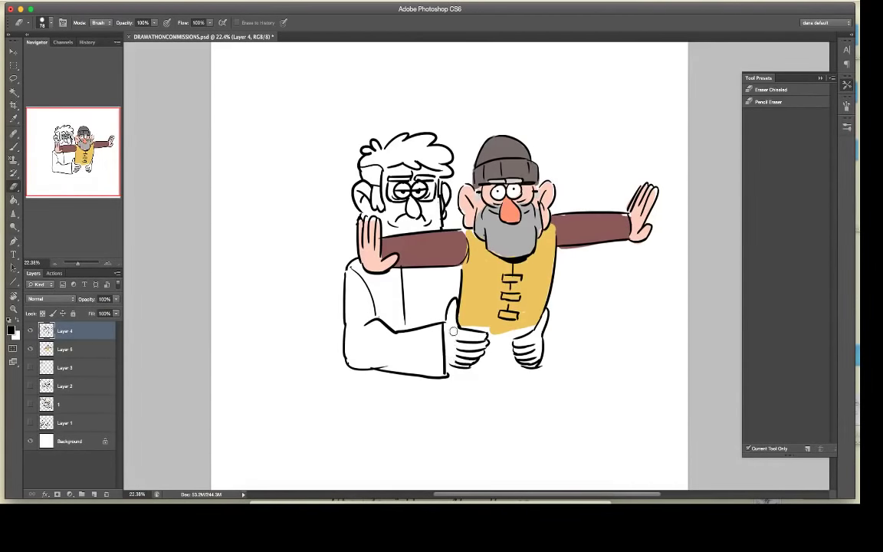
Step: Erase the curled fingers next to the second character's cuff and redraw them joined to the sleeve
key("b")
key("e")
left_click_drag(454, 350, 486, 352)
key("b")
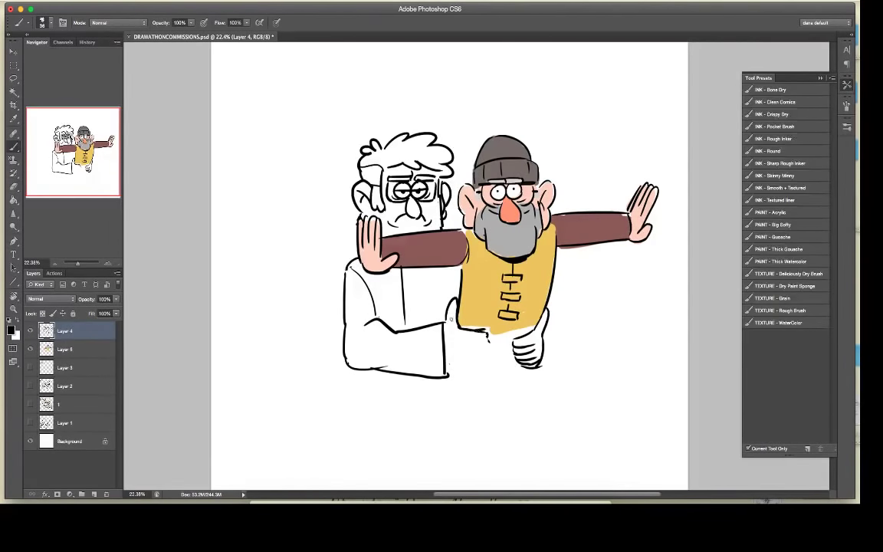
key("e")
key("b")
left_click_drag(442, 347, 464, 358)
left_click_drag(459, 334, 489, 339)
key("e")
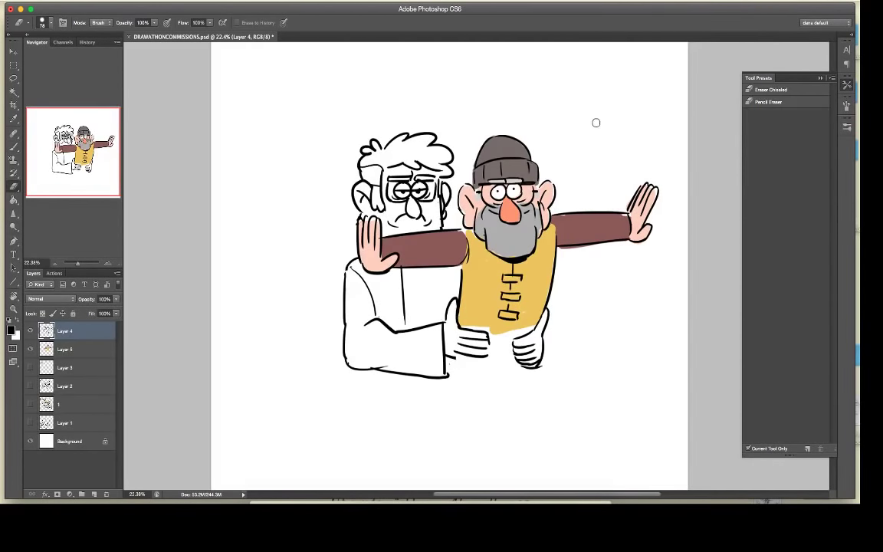
key("b")
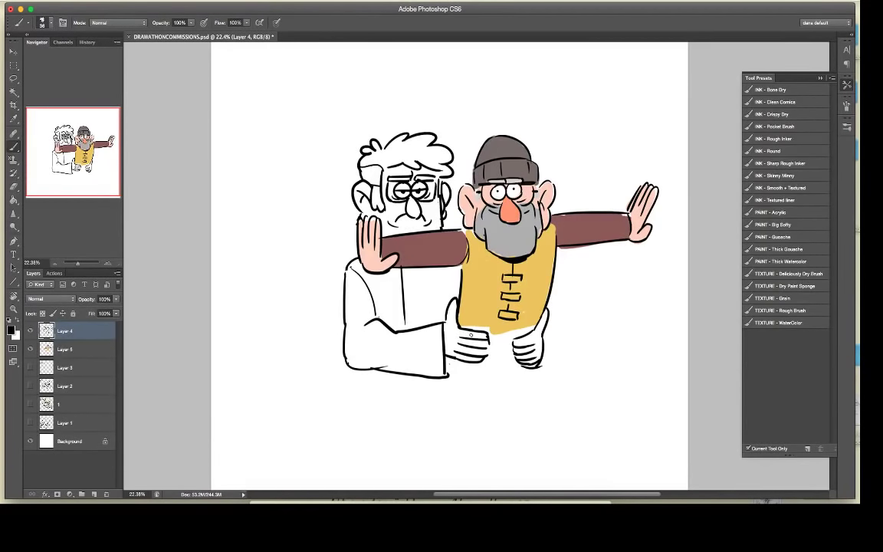
key("e")
key("b")
Step: Ink the bearded character's small dangling leg and foot below the gripping hands
left_click_drag(496, 365, 486, 398)
mouse_move(467, 366)
left_mouse_down()
mouse_move(461, 393)
mouse_move(450, 385)
mouse_move(476, 422)
left_mouse_up()
left_click_drag(445, 384, 476, 421)
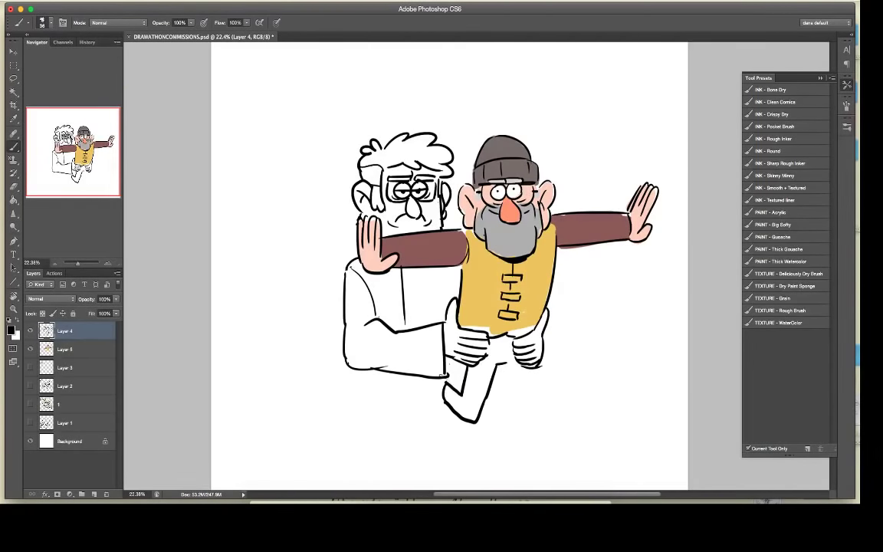
Step: Ink the bearded character's lower legs and rounded shoes plus the second bent trouser leg below the gripping hands
left_click_drag(426, 380, 434, 443)
left_click_drag(447, 400, 454, 447)
mouse_move(432, 440)
left_mouse_down()
mouse_move(454, 447)
mouse_move(440, 426)
mouse_move(445, 417)
left_mouse_up()
left_click_drag(506, 365, 497, 398)
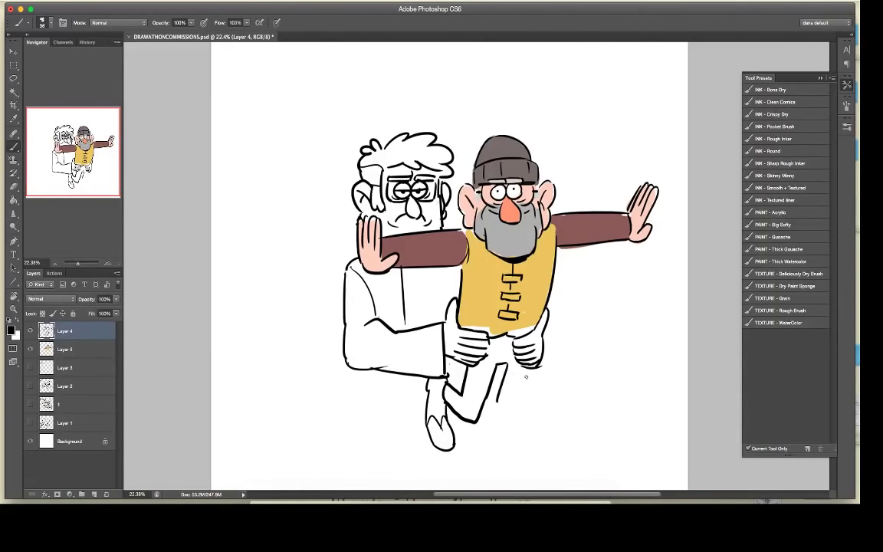
left_click_drag(529, 368, 500, 431)
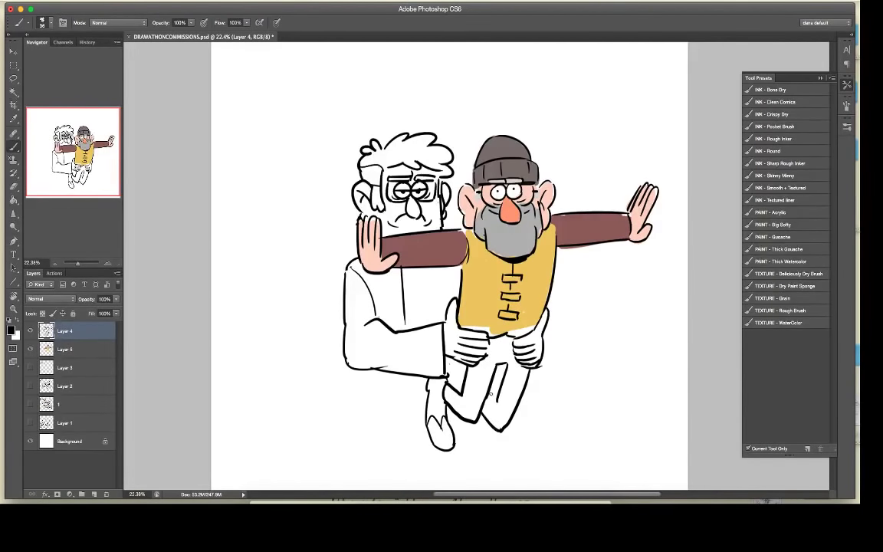
mouse_move(491, 395)
left_mouse_down()
mouse_move(473, 447)
mouse_move(490, 446)
mouse_move(478, 445)
mouse_move(487, 448)
mouse_move(484, 422)
left_mouse_up()
Step: Ink the second character's shirt collar, front opening line and coat lapels below the outstretched brown sleeve
left_click_drag(431, 266, 427, 323)
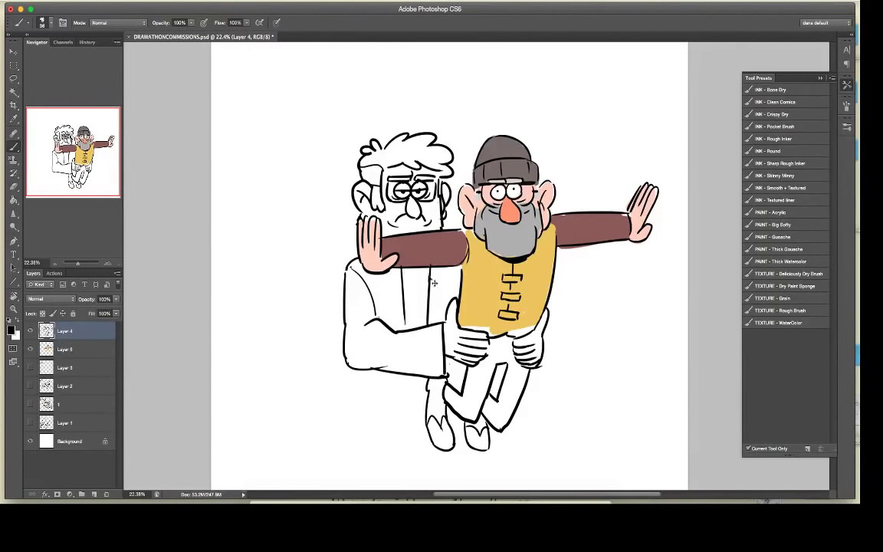
key("super+z")
left_click_drag(430, 267, 428, 325)
mouse_move(402, 267)
left_mouse_down()
mouse_move(428, 273)
mouse_move(414, 282)
left_mouse_up()
key("e")
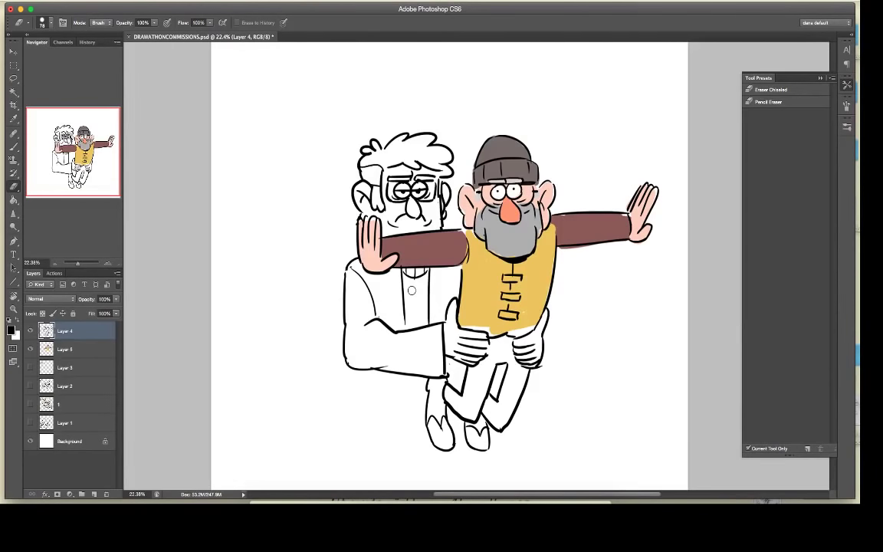
key("b")
left_click_drag(388, 269, 400, 303)
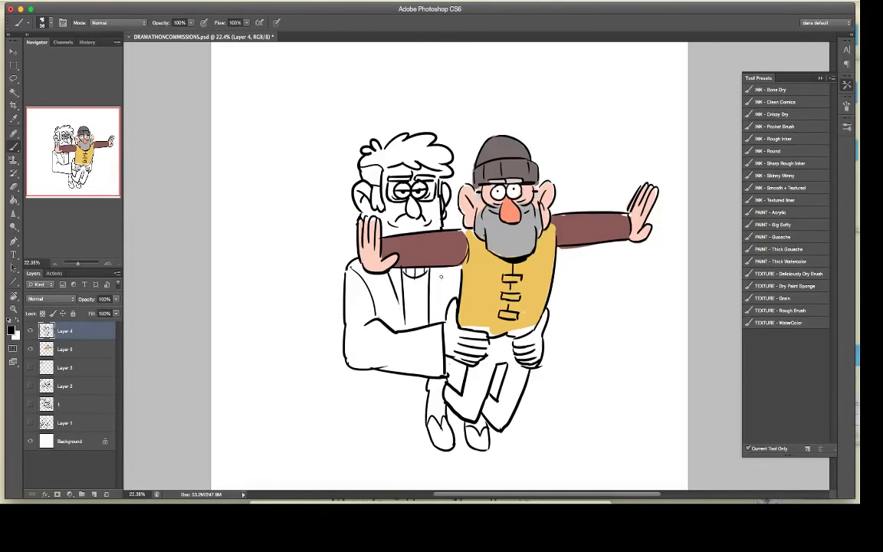
left_click_drag(440, 268, 431, 313)
Step: Ink the second character's flared coat tail sweeping out behind the bent elbow down to the hem
mouse_move(344, 326)
left_mouse_down()
mouse_move(321, 370)
mouse_move(264, 409)
left_mouse_up()
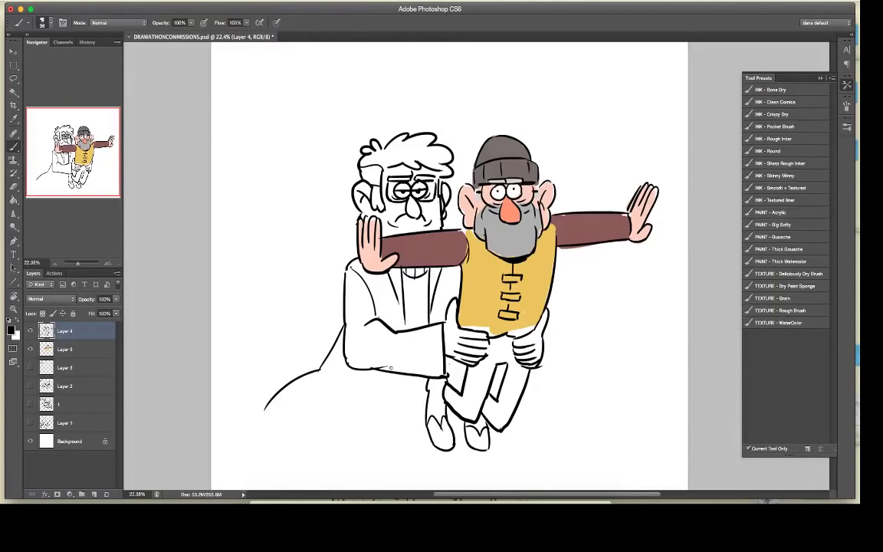
left_click_drag(396, 374, 373, 471)
left_click_drag(268, 400, 354, 472)
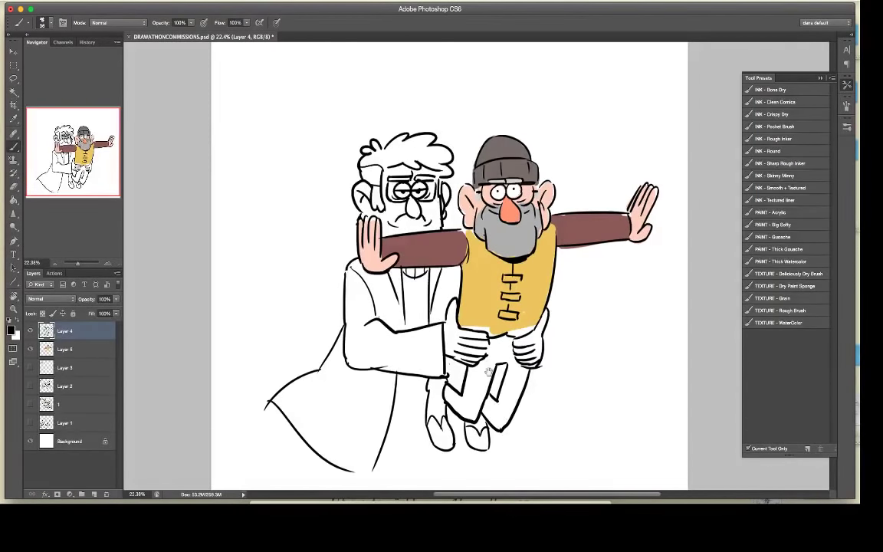
Step: Ink the second character's belt line and trouser legs running down to the canvas's lower edge
left_click_drag(489, 372, 480, 349)
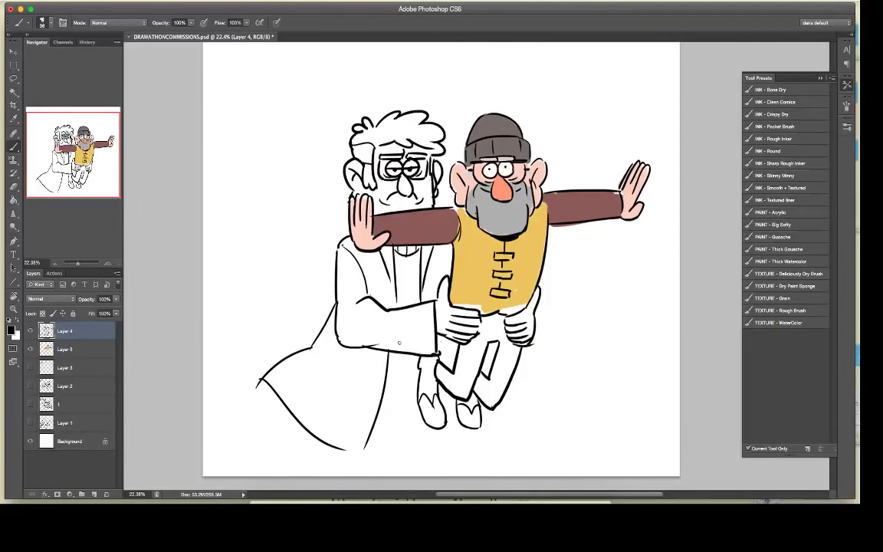
left_click_drag(392, 365, 422, 361)
mouse_move(398, 434)
left_mouse_down()
mouse_move(391, 465)
mouse_move(353, 477)
left_mouse_up()
left_click_drag(412, 395, 413, 477)
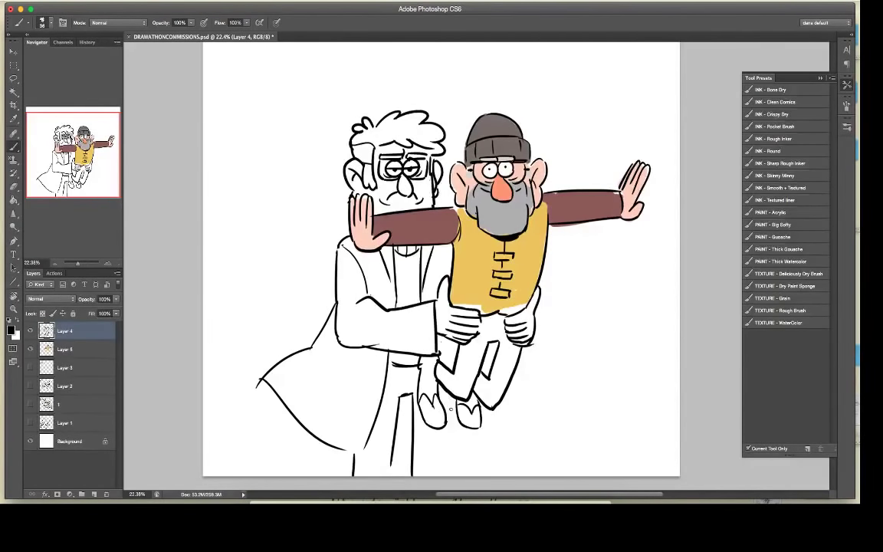
left_click_drag(451, 409, 451, 475)
Step: Lasso the second character's trouser lines beneath the dangling shoes, nudge them slightly to the left and deselect
key("l")
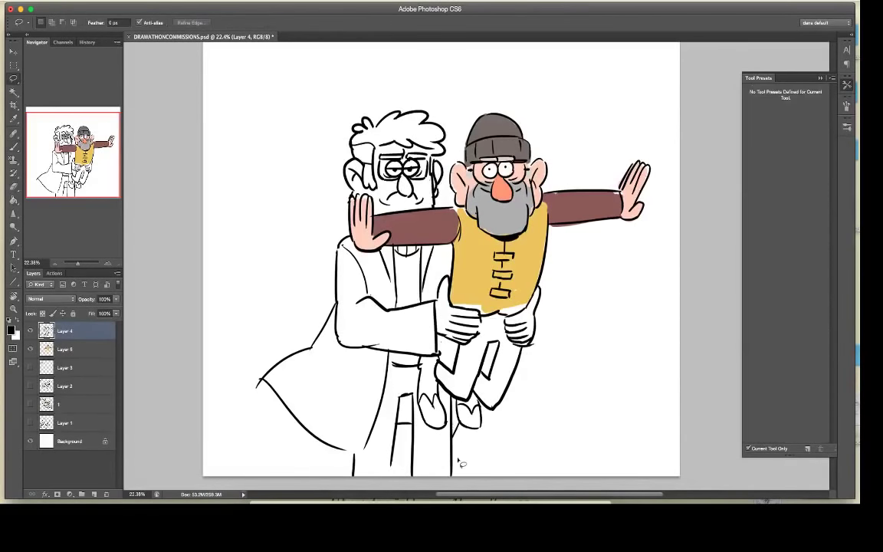
mouse_move(451, 398)
left_mouse_down()
mouse_move(421, 427)
mouse_move(414, 387)
mouse_move(406, 392)
left_mouse_up()
key("v")
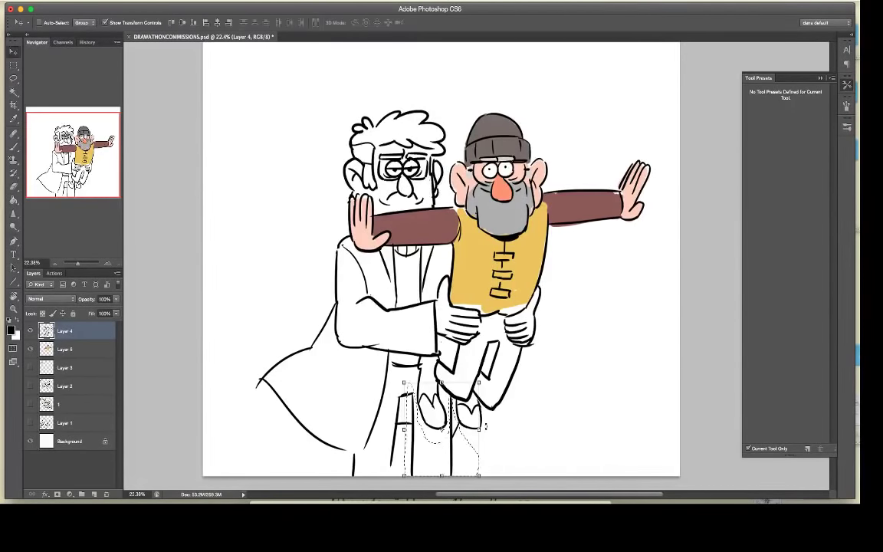
key("Left")
key("Left")
key("Left")
key("Left")
key("Left")
key("Left")
key("Left")
key("Left")
key("Left")
key("Left")
key("Left")
key("Left")
key("Left")
key("Left")
key("Left")
key("Left")
key("Left")
key("Left")
key("Left")
key("Left")
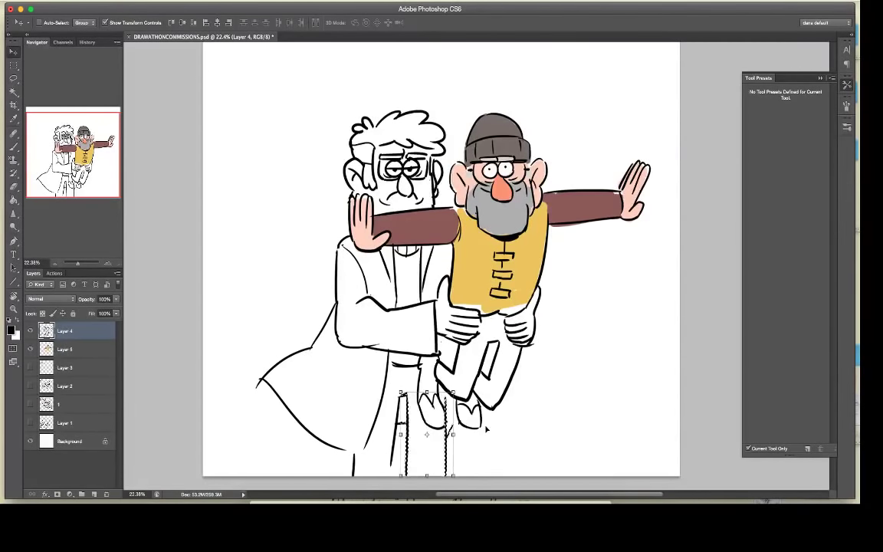
key("ctrl+d")
Step: Clean up the overlap around the dangling shoes and extend the second character's trouser line up between them
key("e")
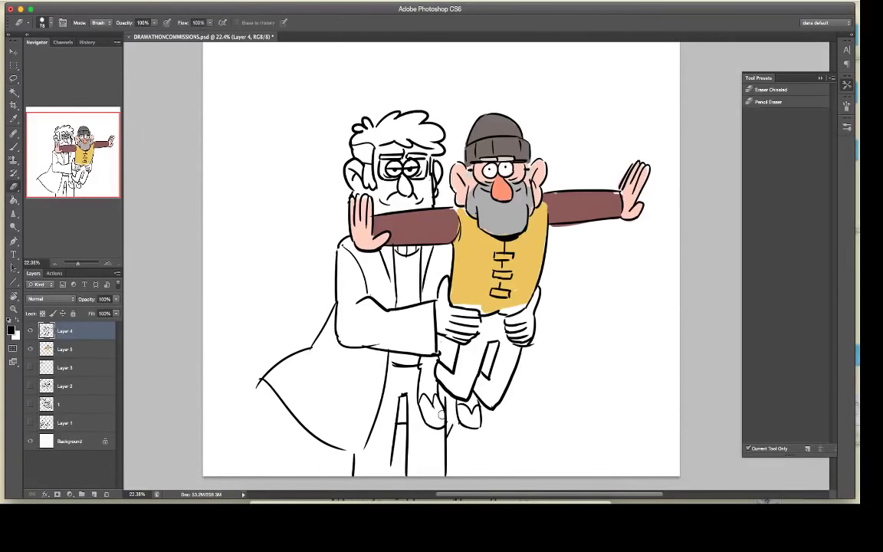
key("b")
key("e")
key("b")
left_click_drag(444, 389, 445, 409)
Step: Close and tidy the coat tail's hem corners and ink a short pocket line on the coat
key("e")
key("b")
left_click_drag(352, 450, 363, 451)
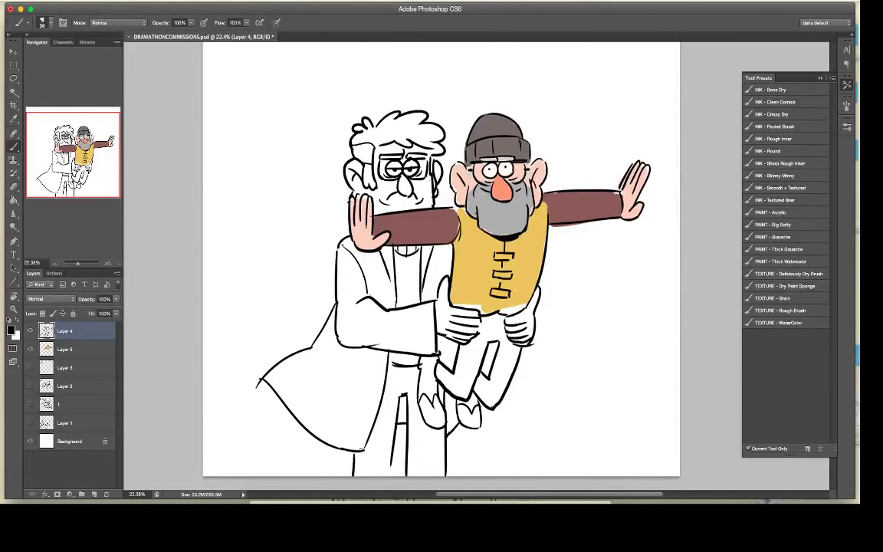
key("e")
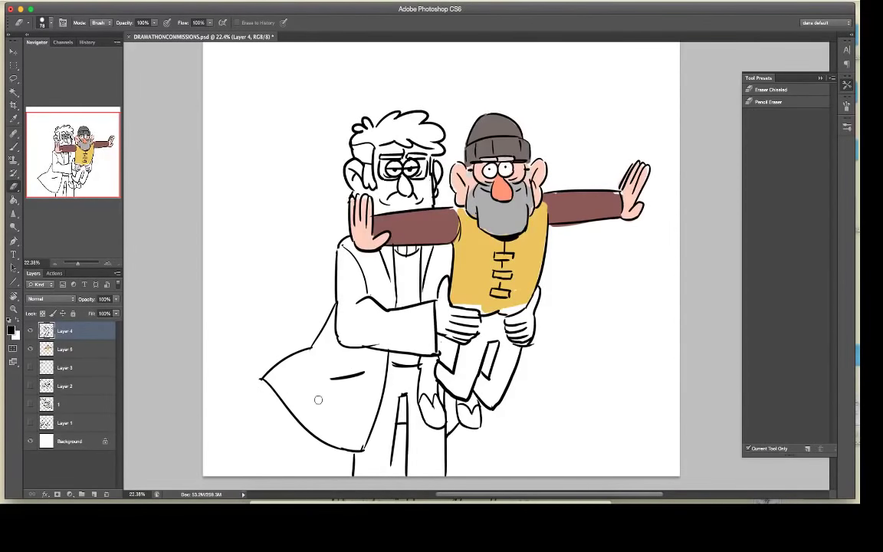
key("b")
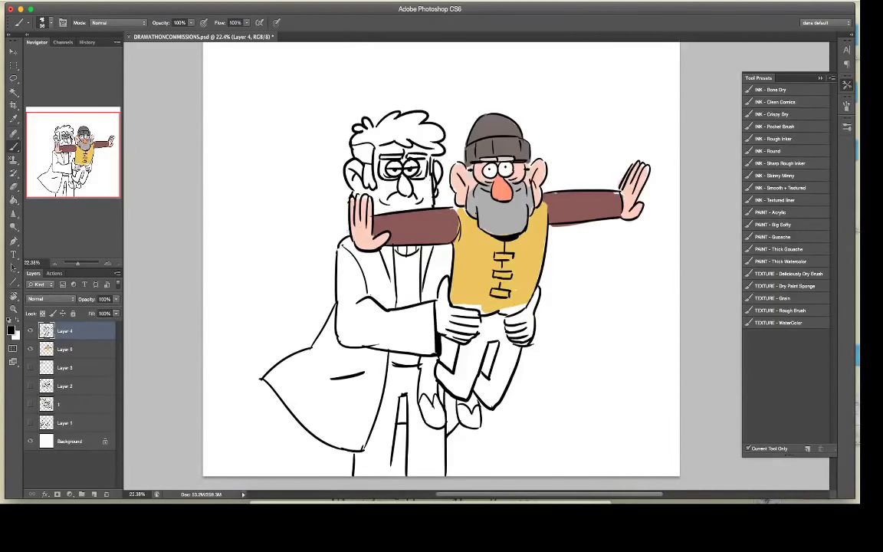
Step: Erase the second character's outer shoulder and upper sleeve line and redraw it slightly farther out
key("e")
key("b")
key("e")
mouse_move(350, 236)
left_mouse_down()
mouse_move(334, 267)
mouse_move(336, 307)
left_mouse_up()
key("b")
left_click_drag(333, 259, 336, 319)
key("e")
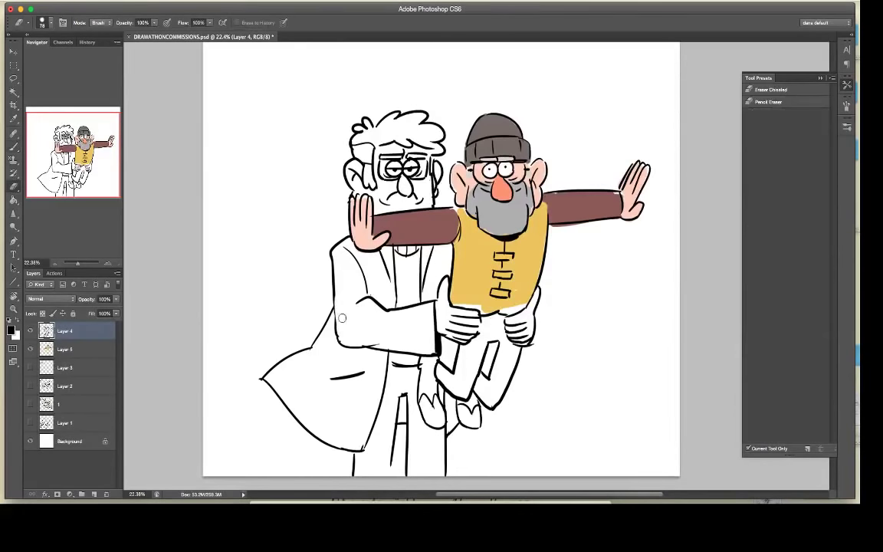
key("b")
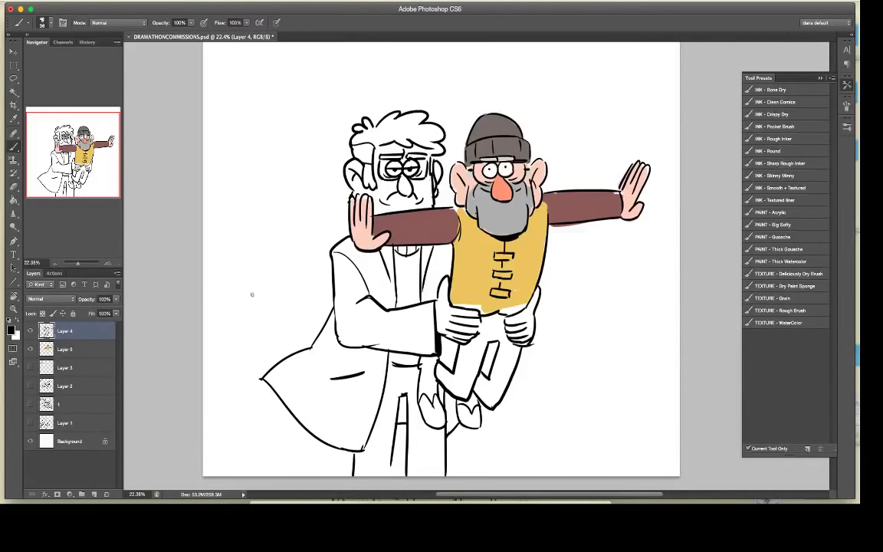
Step: Ink a wavy horizon line on both sides of the characters and small birds in the sky
left_click_drag(238, 290, 322, 287)
key("ctrl+z")
left_click_drag(251, 287, 331, 290)
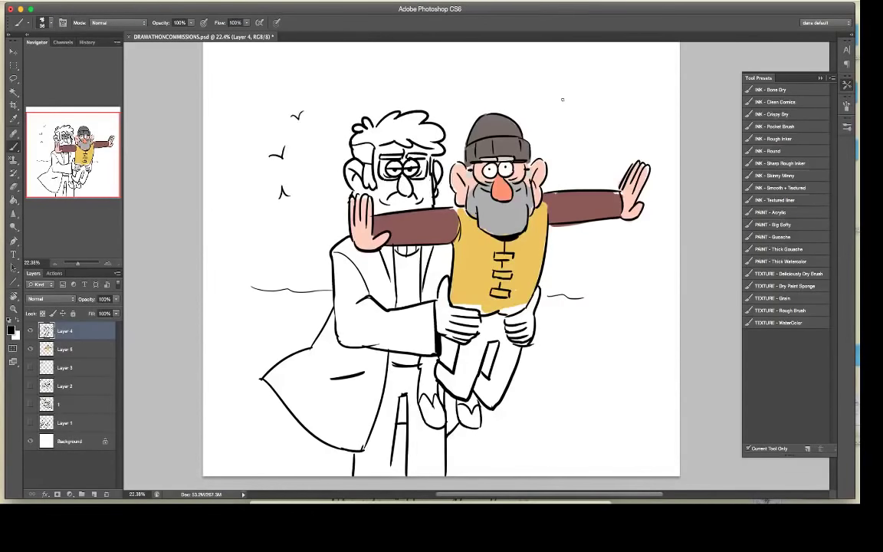
Step: On Layer 5, fill the white gaps along the vest's lower edge with its sampled yellow, using a 74 px hard round brush
left_click(84, 350)
left_click(479, 247, "alt")
right_click(530, 148)
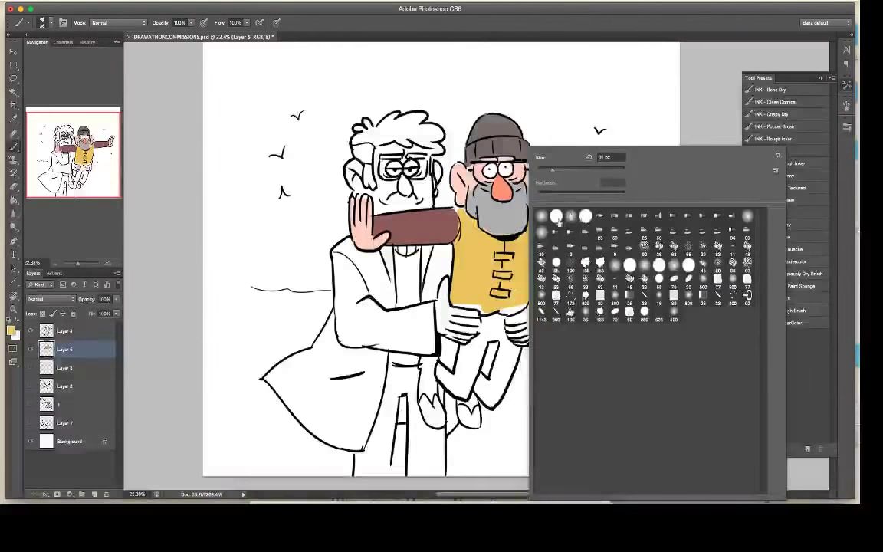
left_click(558, 220)
left_click(568, 170)
mouse_move(460, 304)
left_mouse_down()
mouse_move(504, 306)
mouse_move(464, 278)
mouse_move(529, 291)
left_mouse_up()
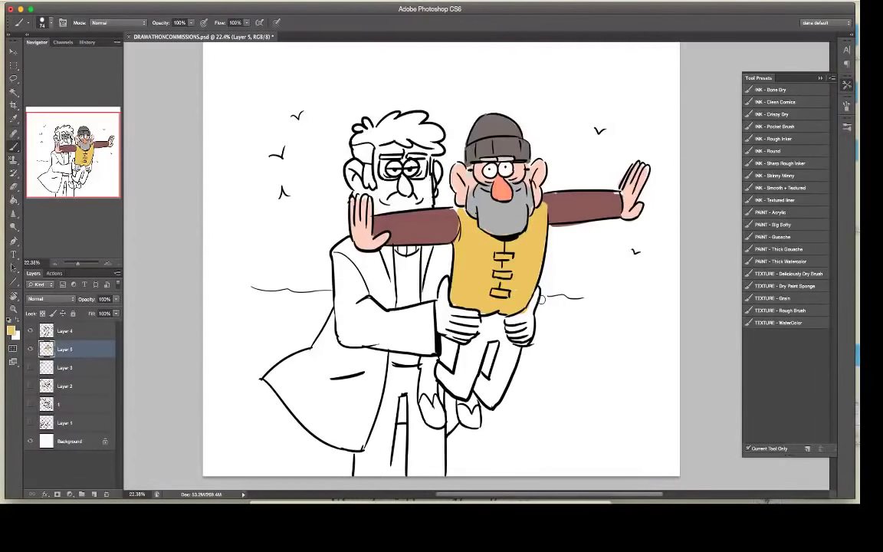
left_click(12, 331)
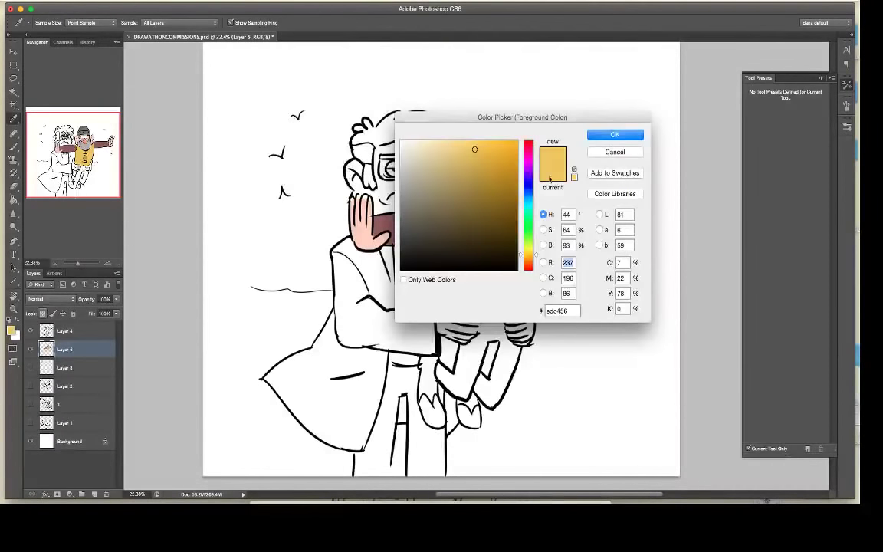
left_click(618, 152)
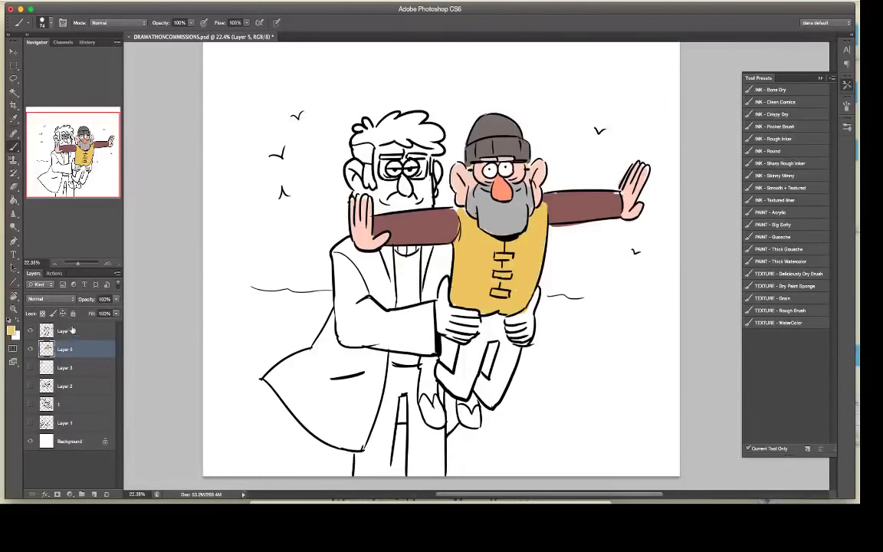
Step: On Layer 4, lasso the bearded character's legs and shoes, nudge them slightly left and up, and deselect
left_click(74, 331)
key("l")
mouse_move(519, 351)
left_mouse_down()
mouse_move(485, 340)
mouse_move(434, 359)
mouse_move(414, 384)
mouse_move(420, 425)
mouse_move(437, 422)
mouse_move(449, 399)
mouse_move(503, 424)
mouse_move(528, 410)
left_mouse_up()
key("v")
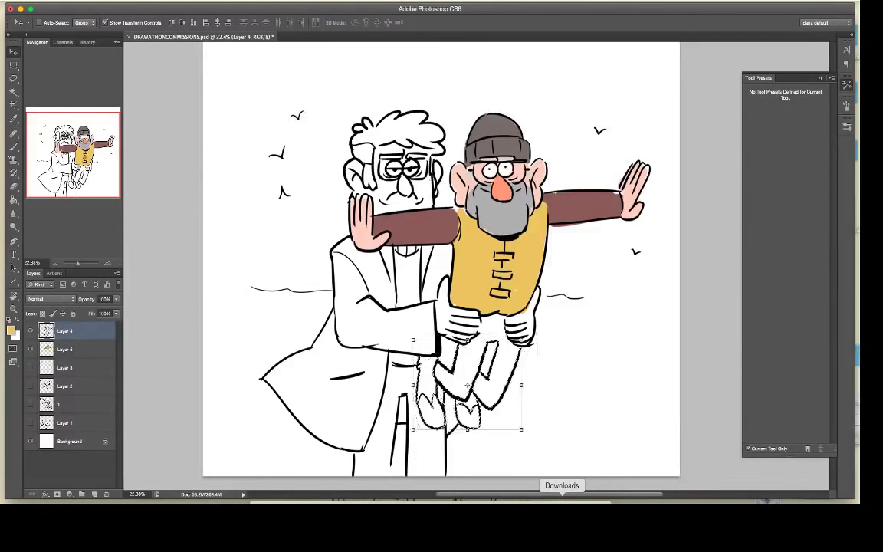
key("shift+Left")
key("shift+Left")
key("shift+Up")
key("shift+Up")
key("shift+Left")
key("shift+Left")
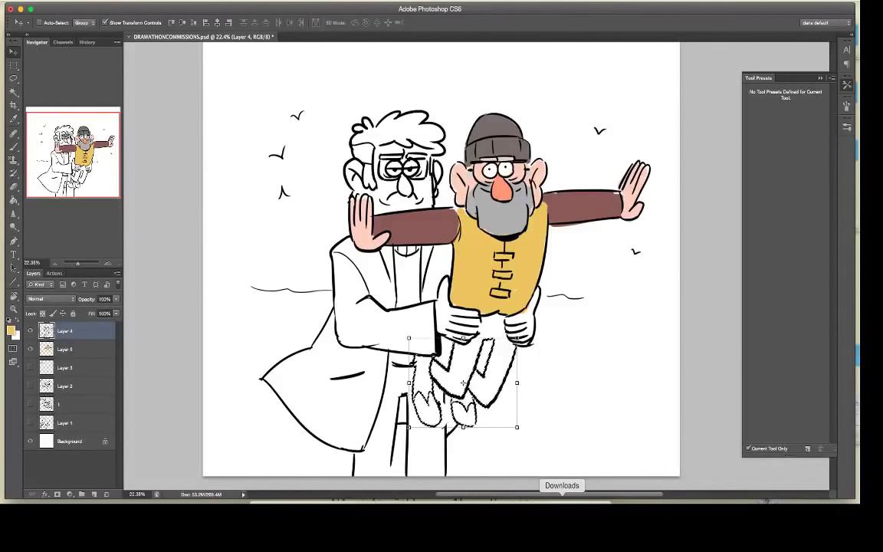
key("ctrl+d")
Step: On Layer 5, paint the bearded character's hips and first trouser leg in dark grey 555555
key("i")
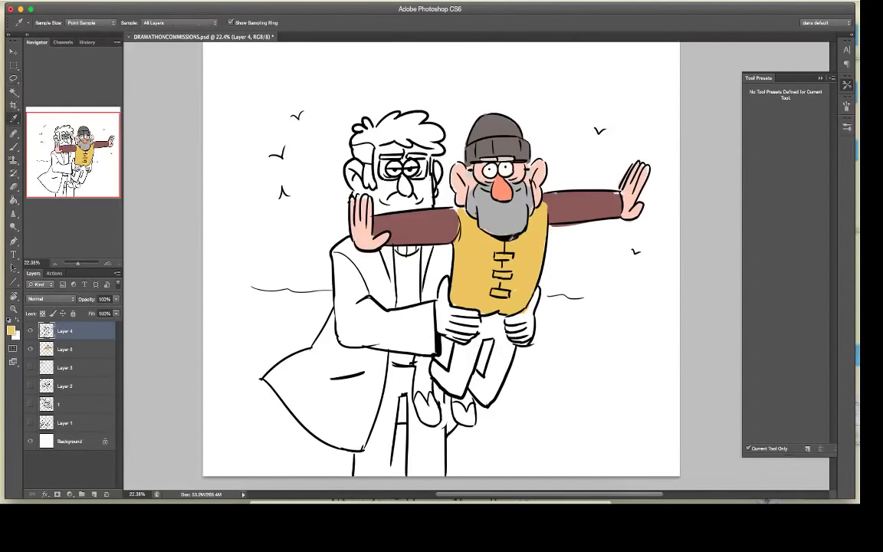
left_click(510, 240)
key("b")
key("e")
key("b")
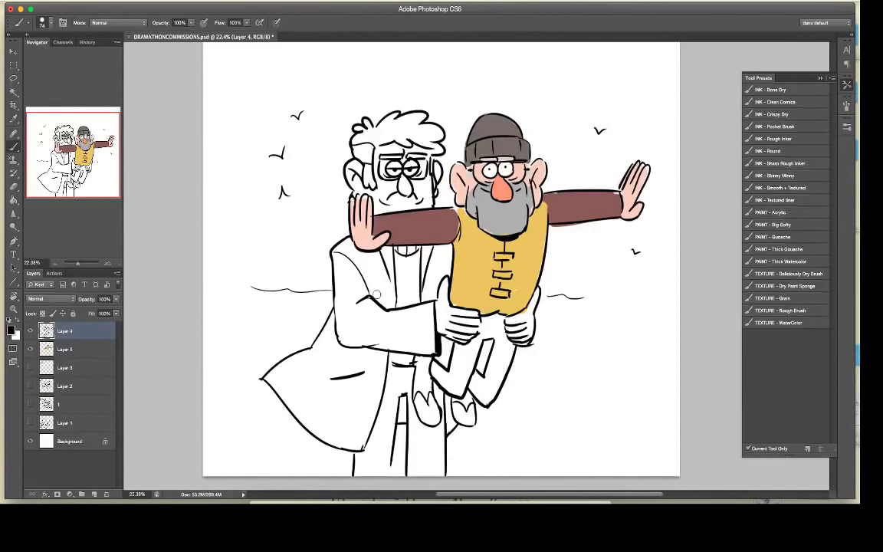
left_click(80, 350)
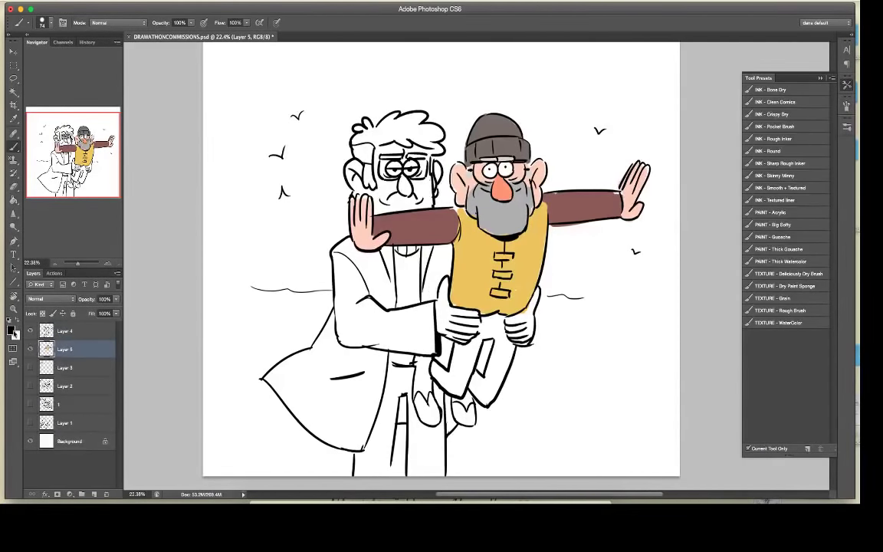
left_click(12, 331)
left_click_drag(403, 179, 400, 227)
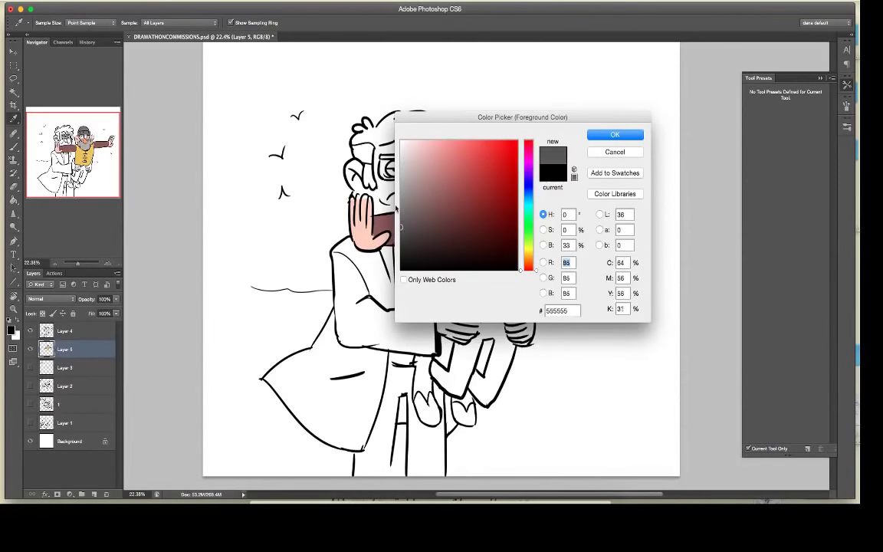
left_click(607, 136)
mouse_move(460, 337)
left_mouse_down()
mouse_move(453, 376)
mouse_move(467, 361)
mouse_move(460, 383)
mouse_move(506, 334)
mouse_move(486, 326)
mouse_move(512, 328)
left_mouse_up()
Step: Fill the vest's three clasps with light grey and finish painting both trouser legs in the sampled dark grey
left_click(512, 289, "alt")
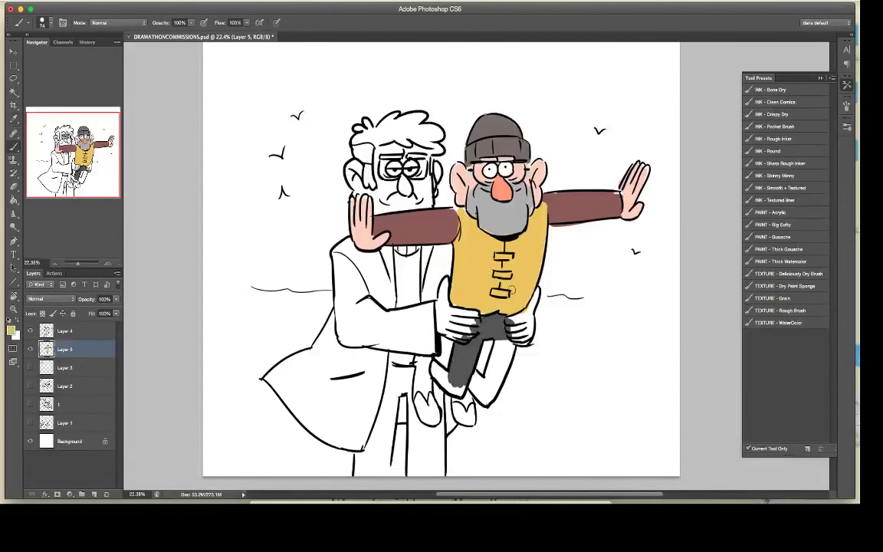
left_click(464, 203, "alt")
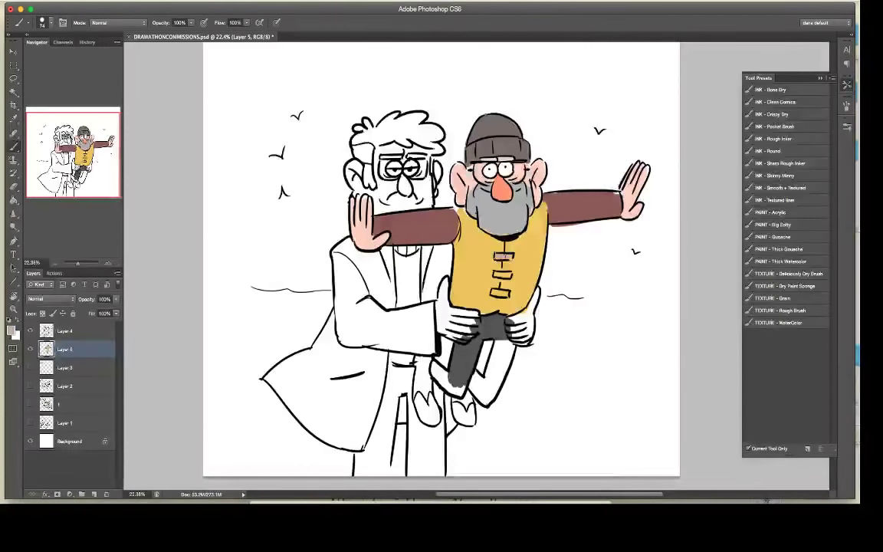
left_click(529, 175, "alt")
left_click_drag(497, 256, 510, 256)
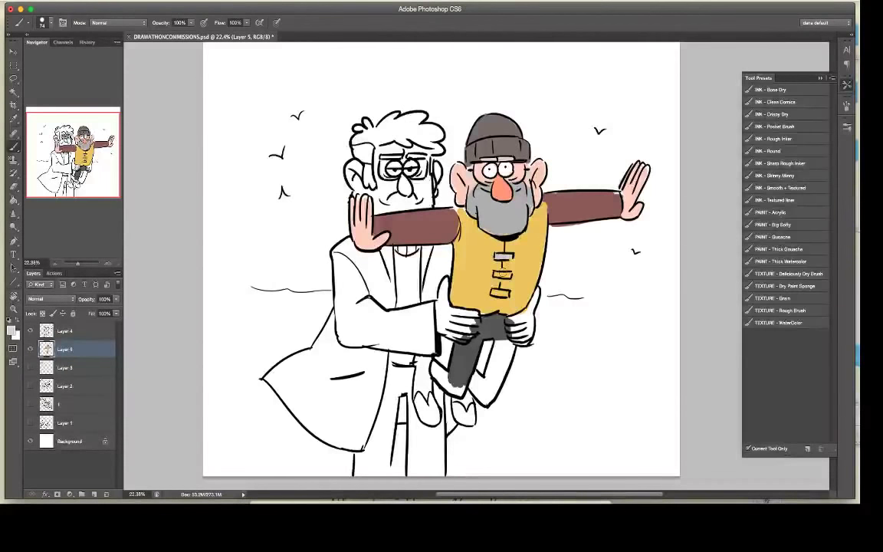
left_click_drag(495, 293, 508, 294)
left_click(495, 331, "alt")
mouse_move(502, 345)
left_mouse_down()
mouse_move(487, 388)
mouse_move(499, 333)
mouse_move(491, 384)
mouse_move(513, 349)
mouse_move(486, 394)
mouse_move(471, 384)
mouse_move(487, 388)
mouse_move(485, 378)
mouse_move(427, 367)
left_mouse_up()
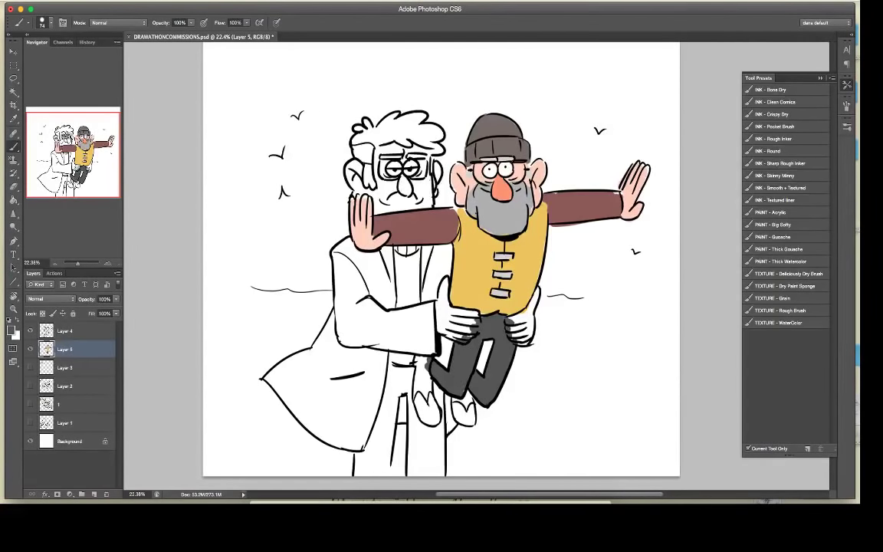
Step: Choose a medium brown as the foreground colour
left_click(10, 330)
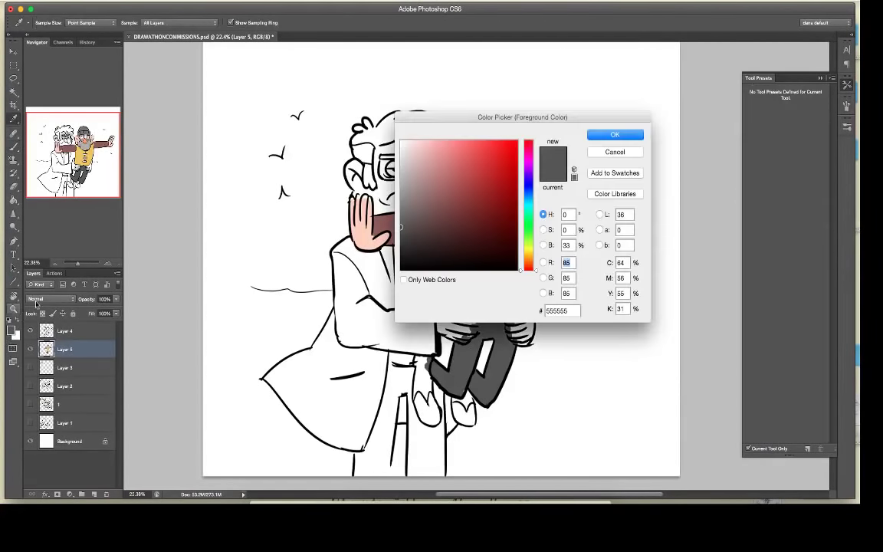
left_click(528, 259)
mouse_move(484, 202)
left_mouse_down()
mouse_move(464, 191)
mouse_move(452, 205)
mouse_move(479, 194)
mouse_move(469, 192)
left_mouse_up()
left_click(529, 264)
left_click(528, 261)
left_click(621, 137)
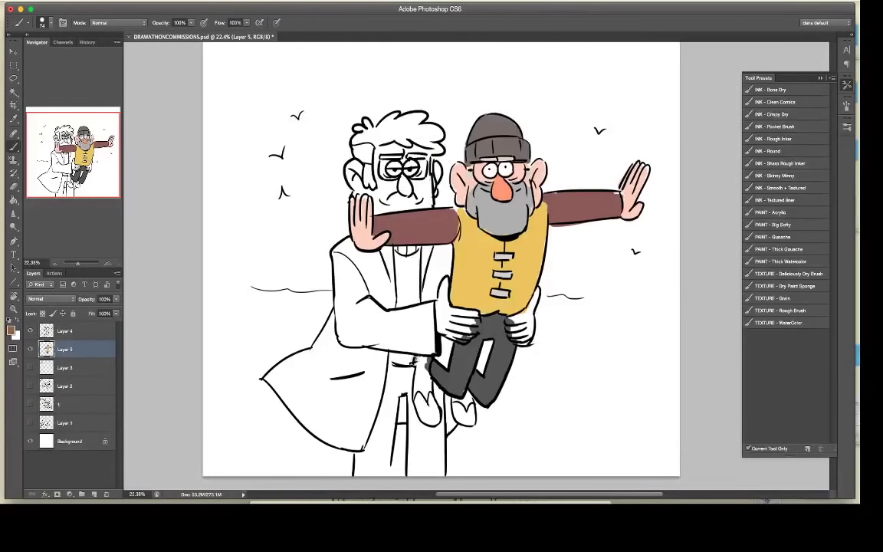
Step: Paint both of the bearded character's shoes in the medium brown
mouse_move(417, 361)
left_mouse_down()
mouse_move(424, 419)
mouse_move(431, 358)
left_mouse_up()
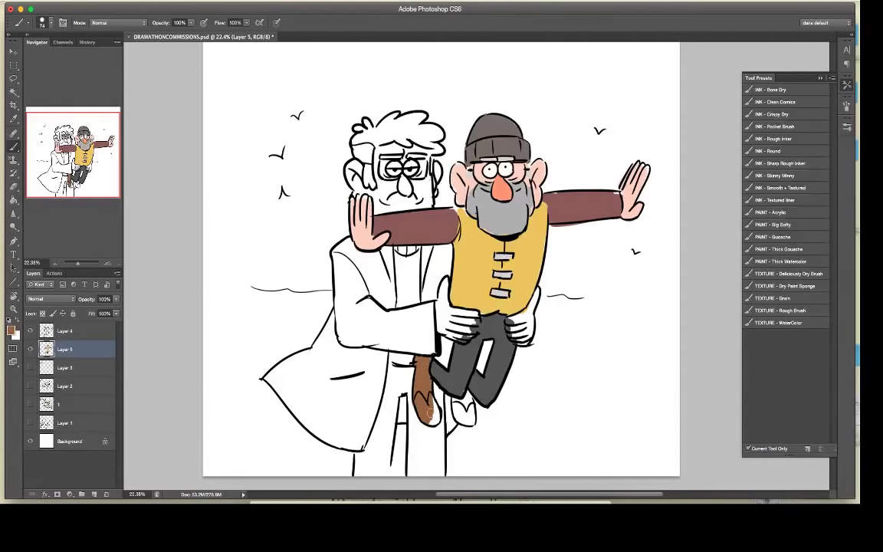
mouse_move(467, 398)
left_mouse_down()
mouse_move(457, 400)
mouse_move(457, 414)
mouse_move(471, 417)
left_mouse_up()
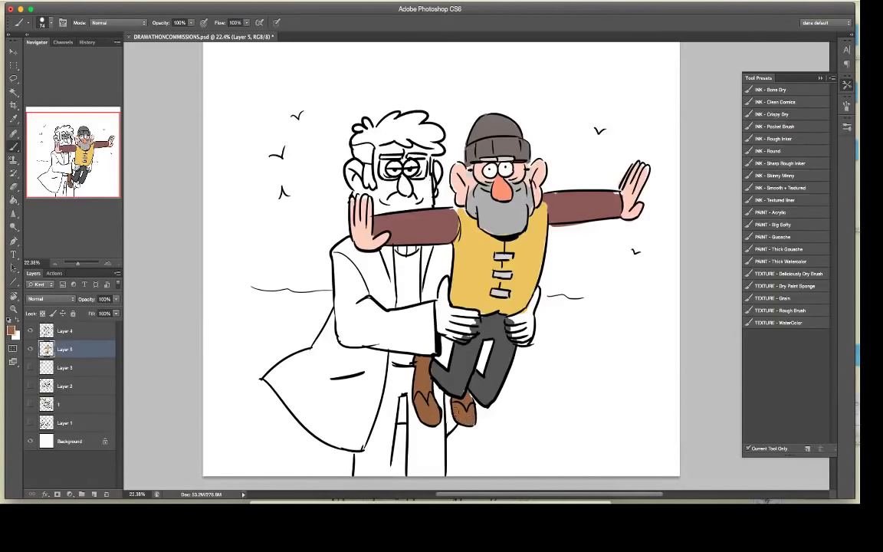
left_click(451, 377, "alt")
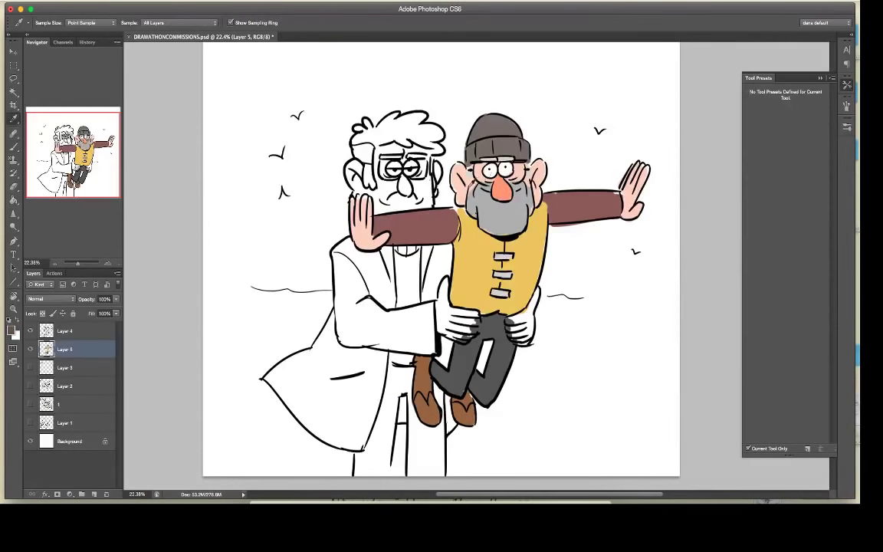
Step: Sample the bearded character's skin, deepen it to pink f2ae99, and shade both of his ears with it
left_click(468, 186, "alt")
left_click(11, 330)
left_click_drag(434, 144, 443, 147)
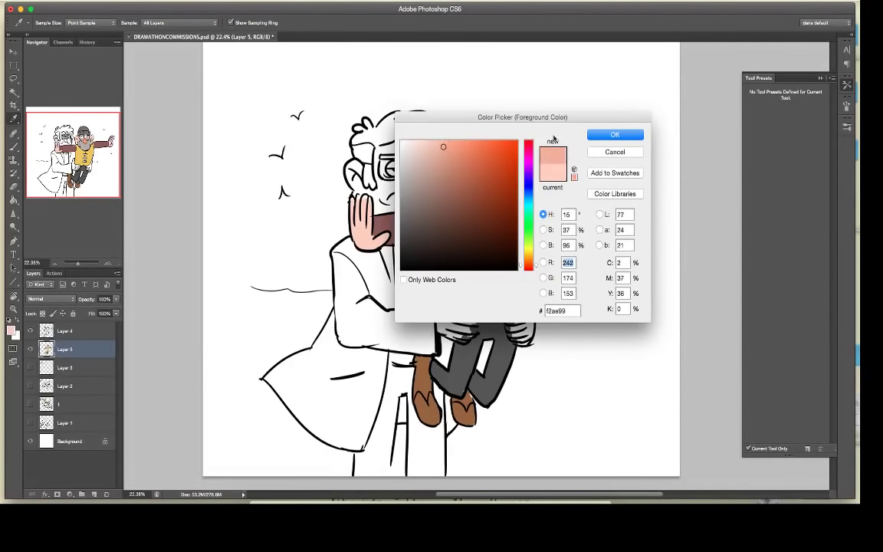
key("Return")
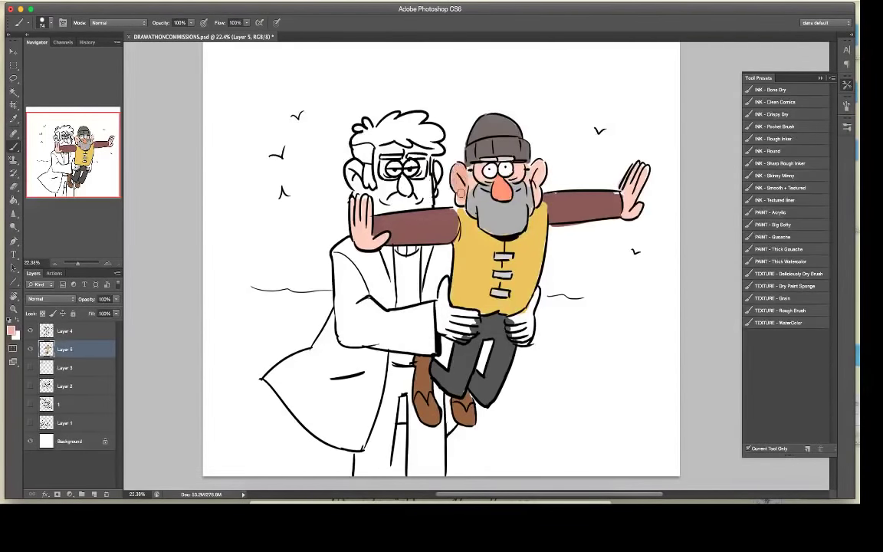
left_click_drag(536, 167, 539, 182)
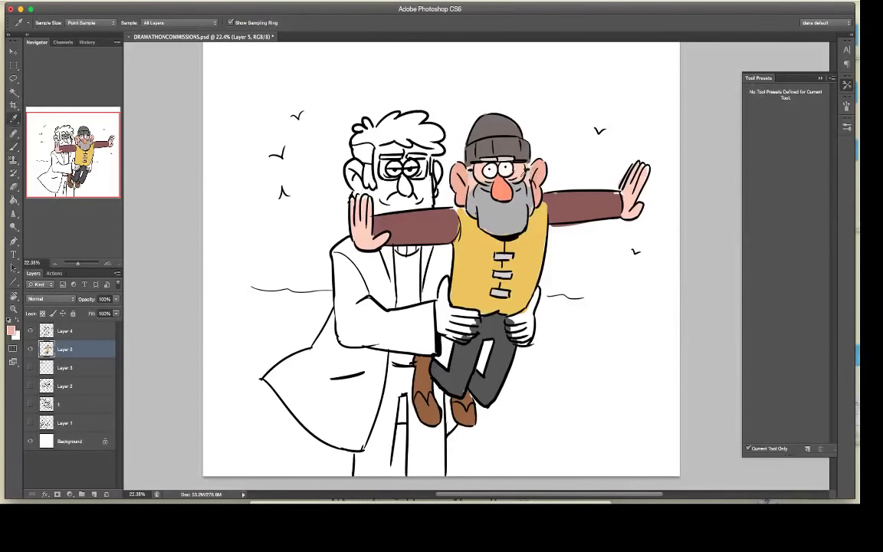
Step: Sample the bearded character's face, lighten the colour to fed6c9, and fill both hands of the character holding him
left_click(522, 176, "alt")
left_click(12, 330)
left_click(423, 142)
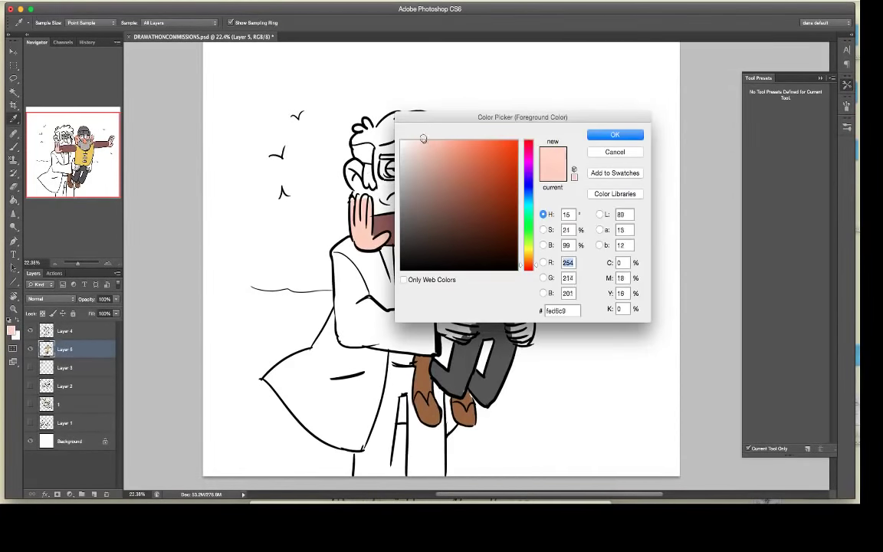
left_click(615, 134)
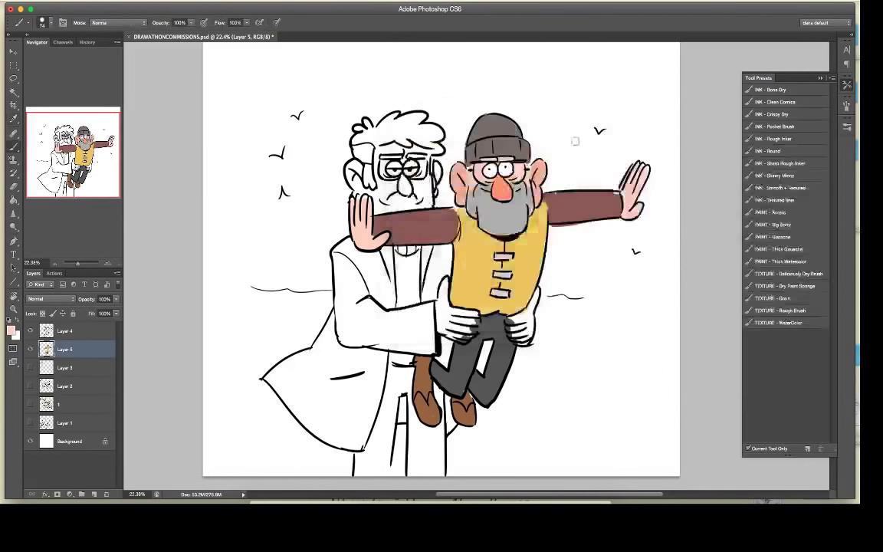
mouse_move(446, 283)
left_mouse_down()
mouse_move(449, 306)
mouse_move(476, 322)
left_mouse_up()
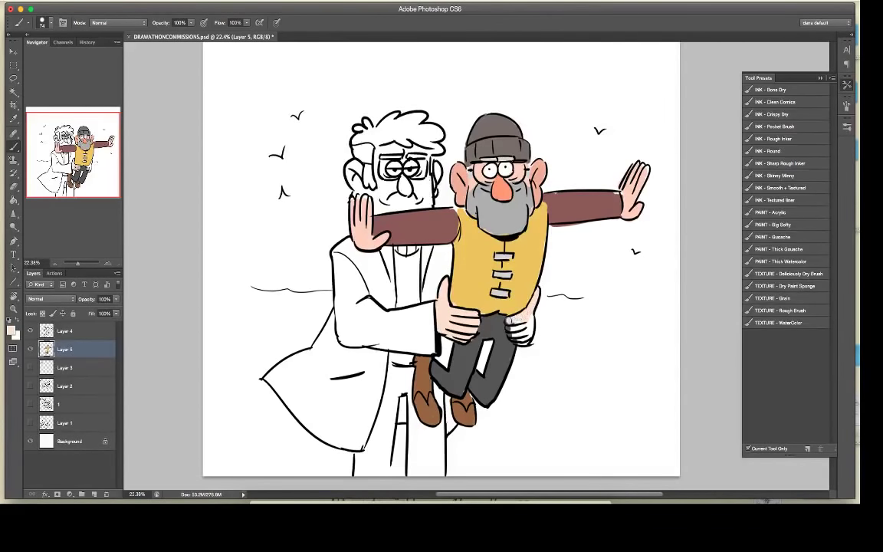
key("i")
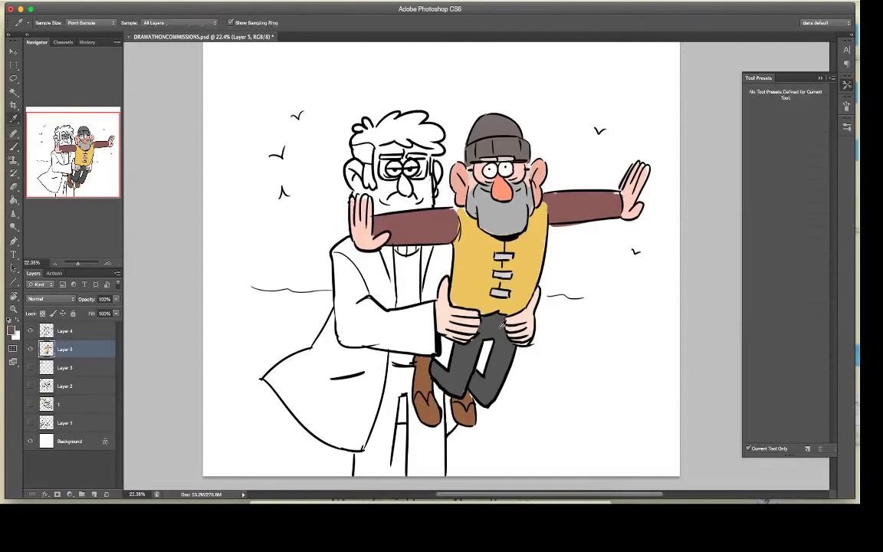
key("b")
Step: Sample the light skin tone from the holding character's hand and paint his face, forehead and ears with it
left_click(444, 296, "alt")
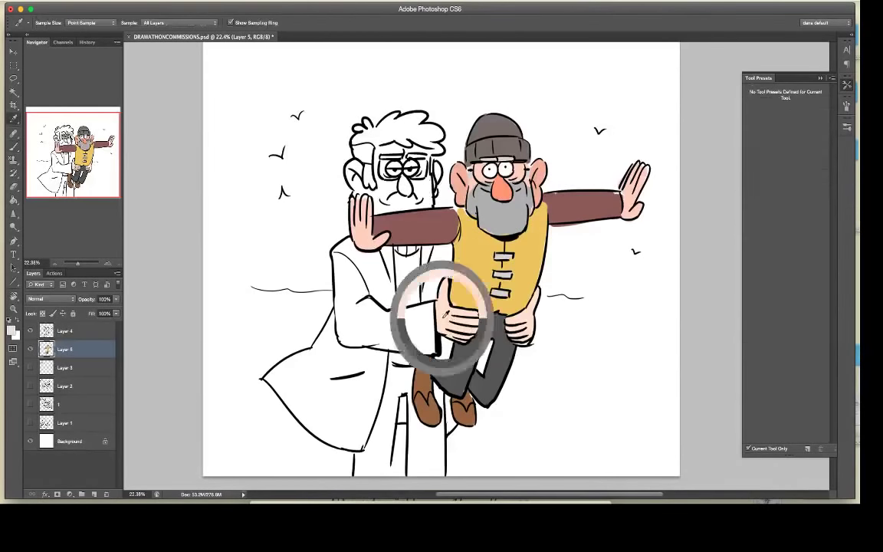
mouse_move(358, 165)
left_mouse_down()
mouse_move(357, 188)
mouse_move(376, 189)
mouse_move(393, 142)
mouse_move(364, 146)
mouse_move(386, 146)
left_mouse_up()
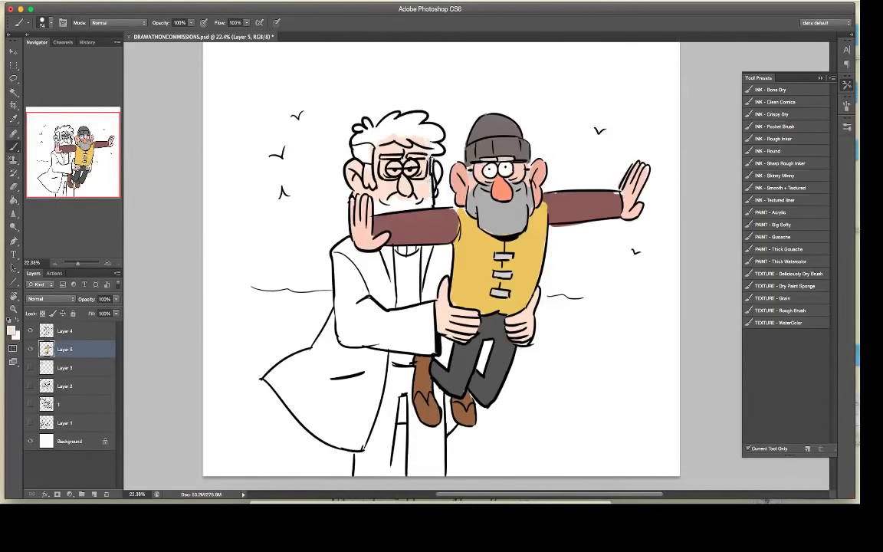
mouse_move(381, 196)
left_mouse_down()
mouse_move(376, 206)
mouse_move(391, 206)
mouse_move(383, 208)
mouse_move(422, 206)
mouse_move(427, 190)
left_mouse_up()
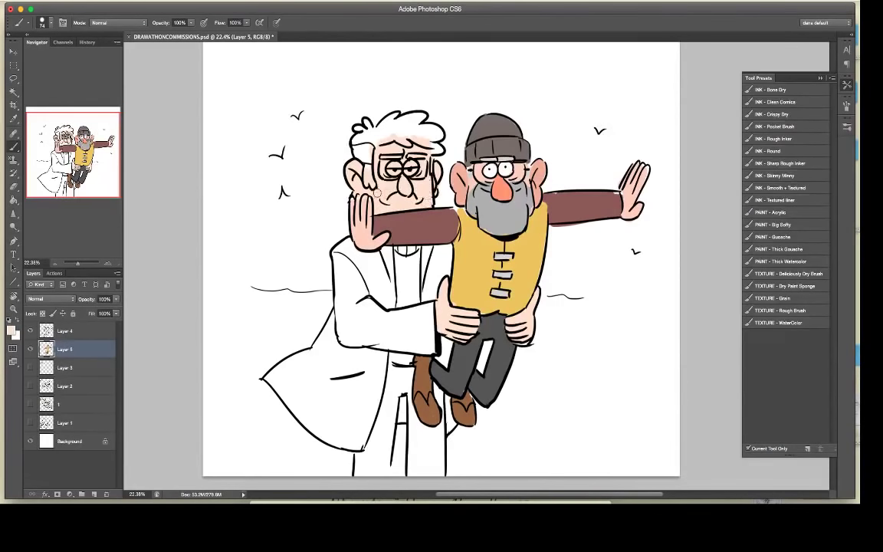
left_click(370, 225, "alt")
key("alt")
left_click(434, 182, "alt")
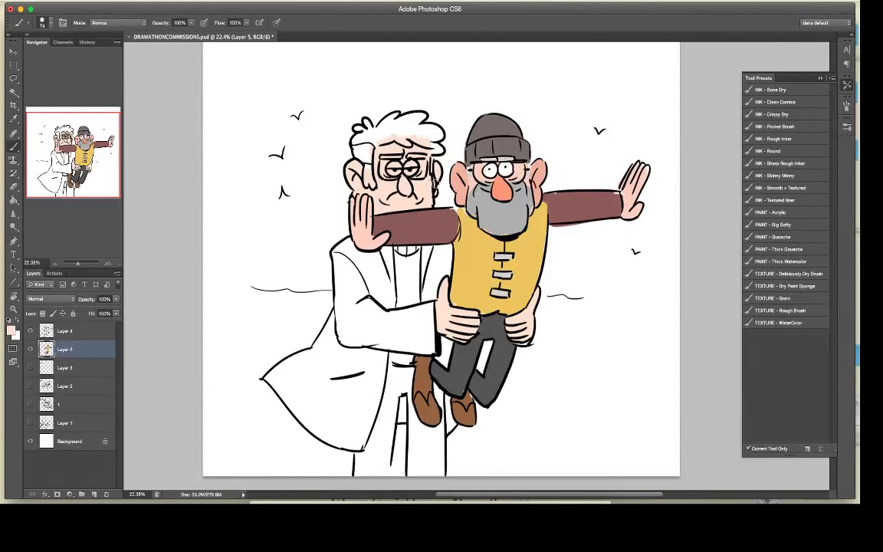
Step: Choose navy 3b3d5f and block in the near sleeve and back of the holding character's coat
left_click(12, 330)
left_click(528, 187)
left_click(429, 220)
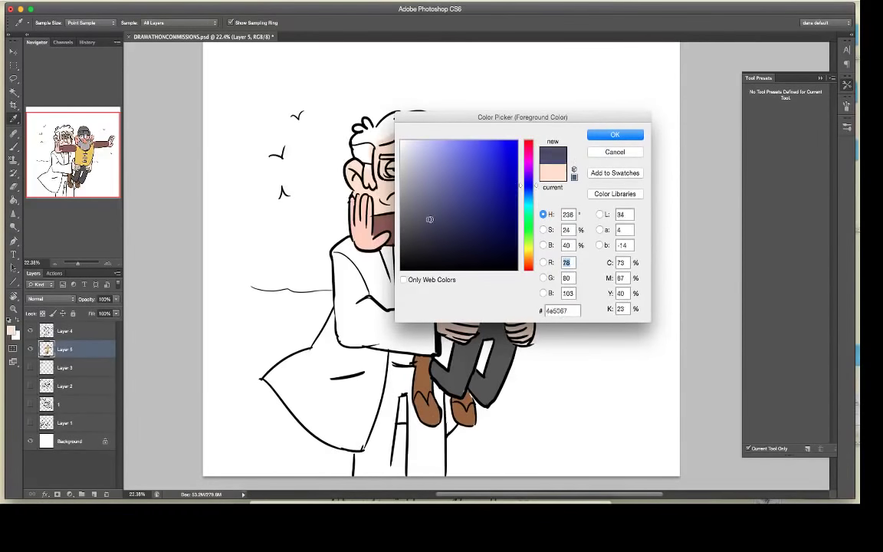
left_click(446, 230)
left_click(442, 222)
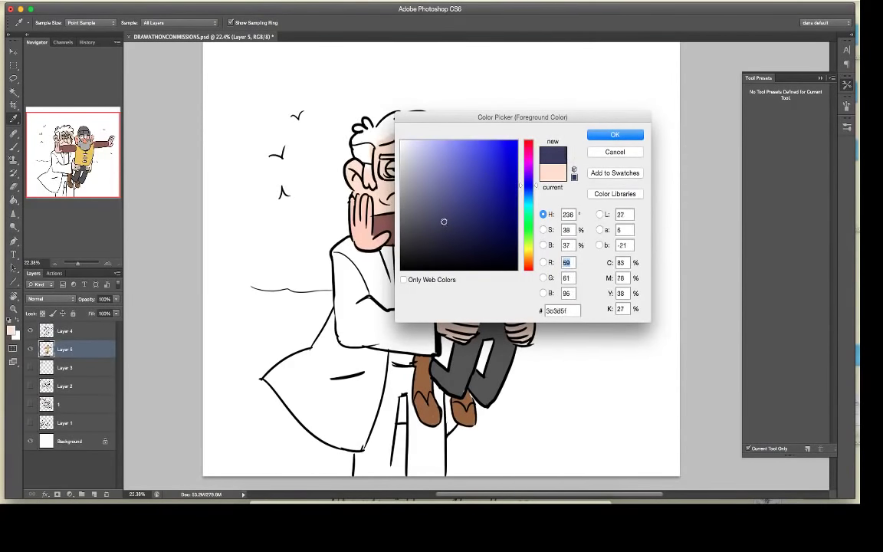
left_click(610, 136)
left_click_drag(338, 322, 337, 287)
mouse_move(336, 344)
left_mouse_down()
mouse_move(345, 272)
mouse_move(314, 375)
mouse_move(361, 307)
mouse_move(343, 356)
mouse_move(337, 360)
mouse_move(356, 276)
mouse_move(366, 268)
mouse_move(359, 322)
left_mouse_up()
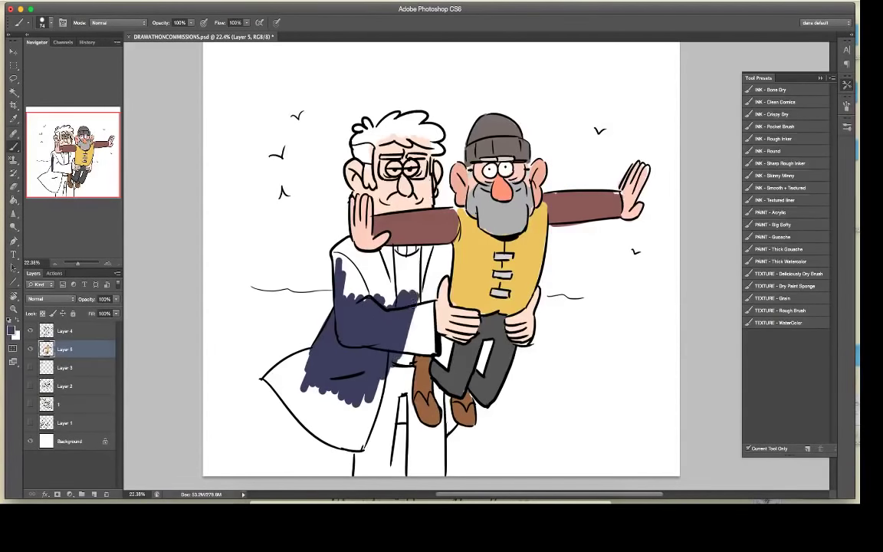
Step: Extend the navy over the coat's near cuff, its far front panel and the strip behind the bearded character's legs
mouse_move(416, 296)
left_mouse_down()
mouse_move(422, 339)
mouse_move(430, 307)
mouse_move(434, 348)
mouse_move(427, 339)
left_mouse_up()
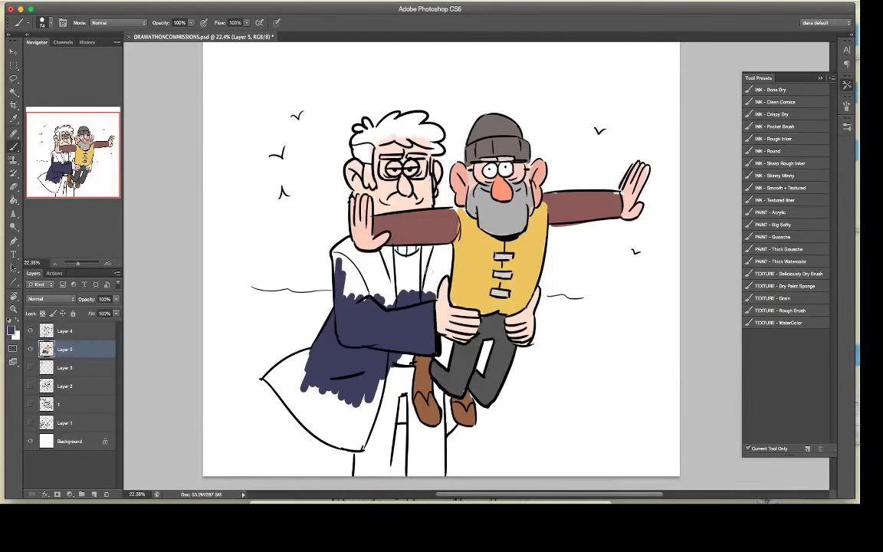
mouse_move(425, 248)
left_mouse_down()
mouse_move(422, 290)
mouse_move(437, 261)
mouse_move(439, 284)
left_mouse_up()
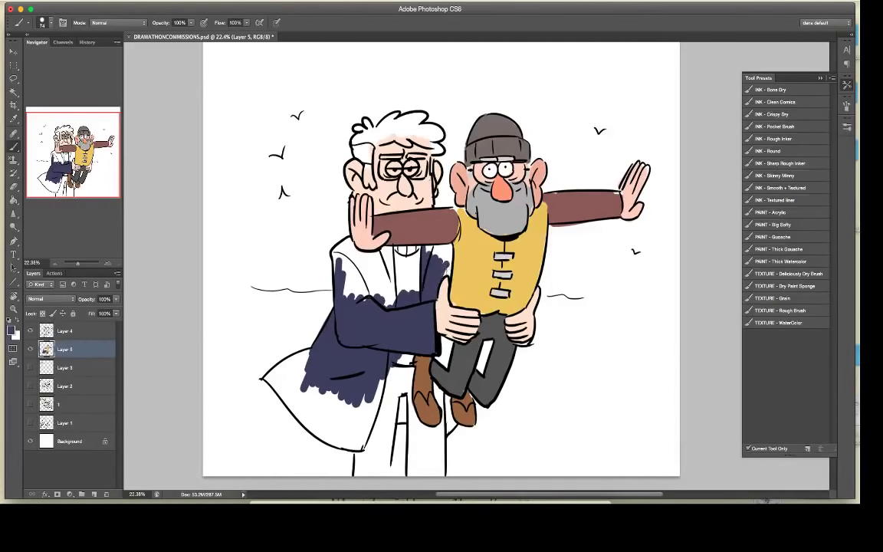
mouse_move(405, 250)
left_mouse_down()
mouse_move(405, 224)
mouse_move(388, 223)
left_mouse_up()
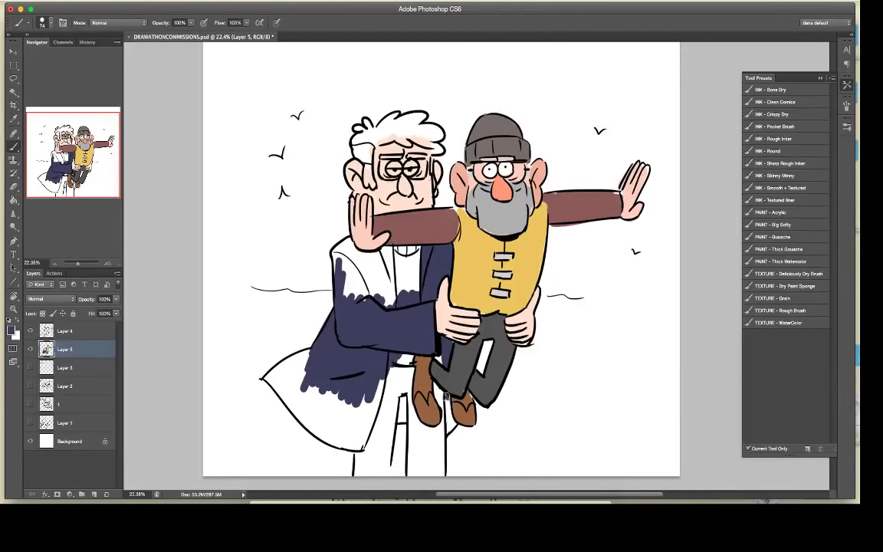
left_click_drag(454, 424, 439, 437)
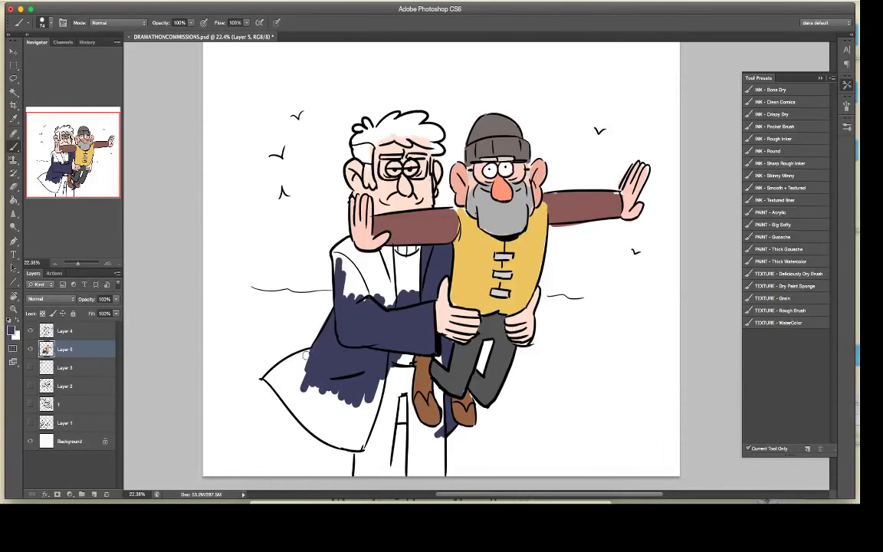
Step: Fill the flared coat tail, near shoulder and lapel in the same navy to complete the coat's near side
mouse_move(305, 355)
left_mouse_down()
mouse_move(278, 370)
mouse_move(280, 380)
mouse_move(320, 402)
mouse_move(328, 360)
mouse_move(345, 343)
mouse_move(334, 391)
left_mouse_up()
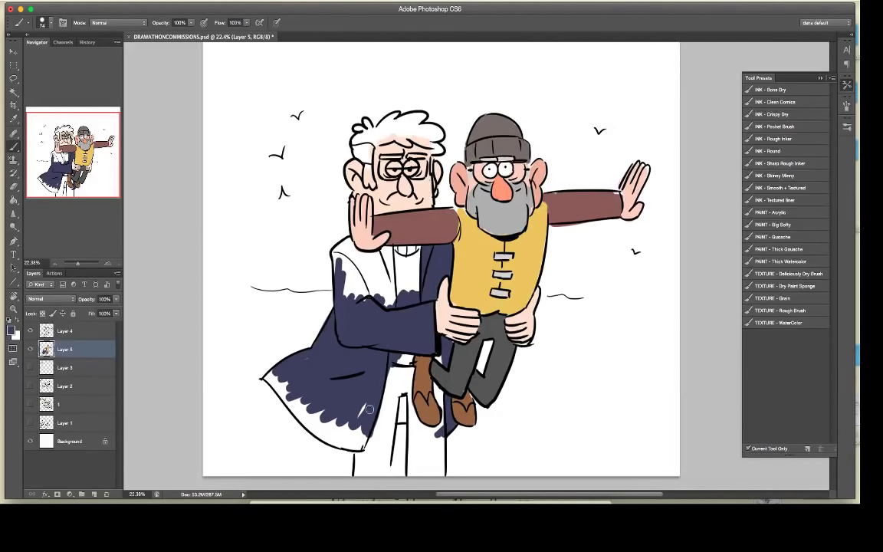
left_click_drag(277, 365, 283, 369)
key("e")
key("b")
mouse_move(277, 382)
left_mouse_down()
mouse_move(337, 405)
mouse_move(249, 341)
mouse_move(375, 431)
left_mouse_up()
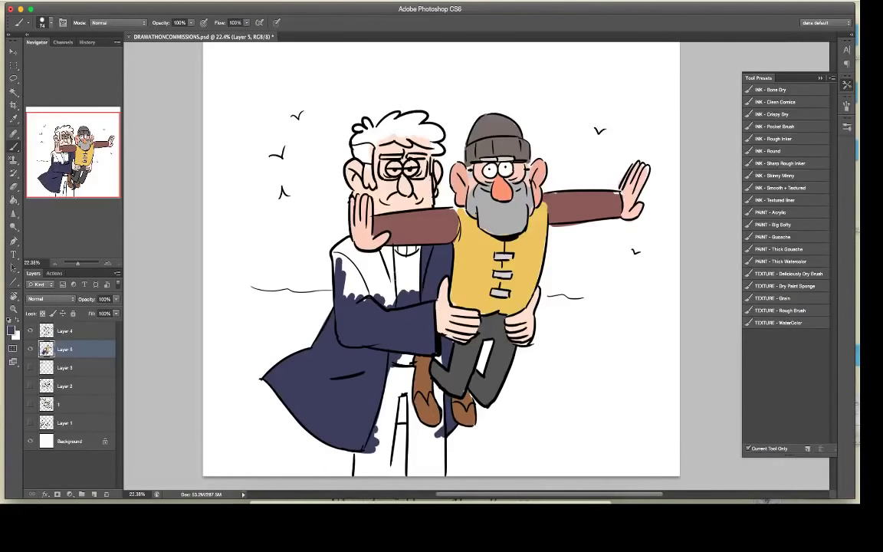
mouse_move(386, 249)
left_mouse_down()
mouse_move(368, 271)
mouse_move(387, 256)
mouse_move(368, 288)
mouse_move(337, 262)
mouse_move(353, 243)
mouse_move(358, 255)
mouse_move(348, 256)
mouse_move(338, 244)
mouse_move(335, 255)
mouse_move(345, 243)
mouse_move(336, 258)
mouse_move(347, 310)
mouse_move(362, 273)
left_mouse_up()
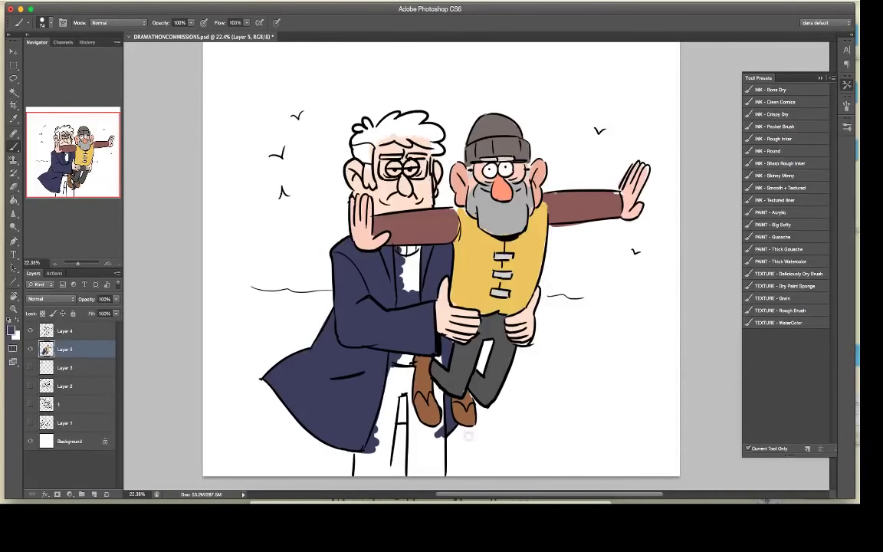
Step: Darken the navy to 1e203f and paint a small patch between the holding character's legs below the coat
left_click(11, 330)
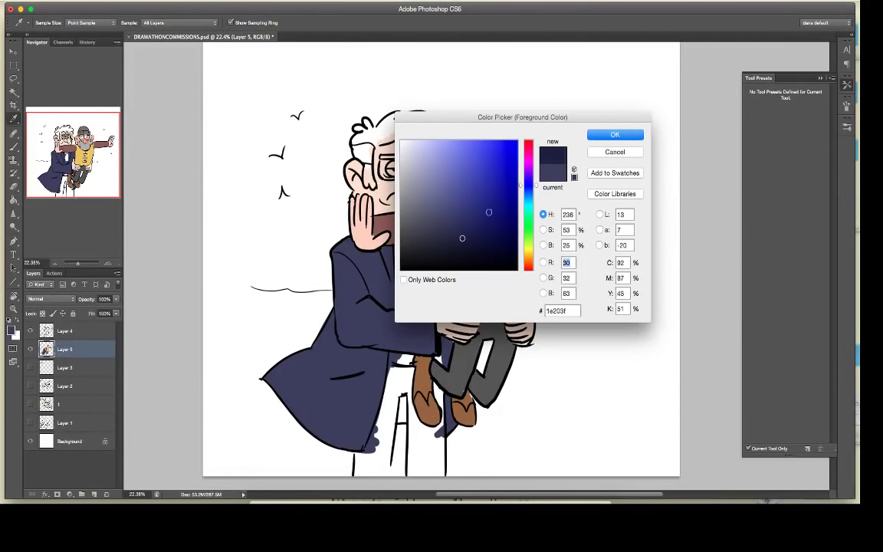
key("Return")
left_click_drag(400, 418, 399, 397)
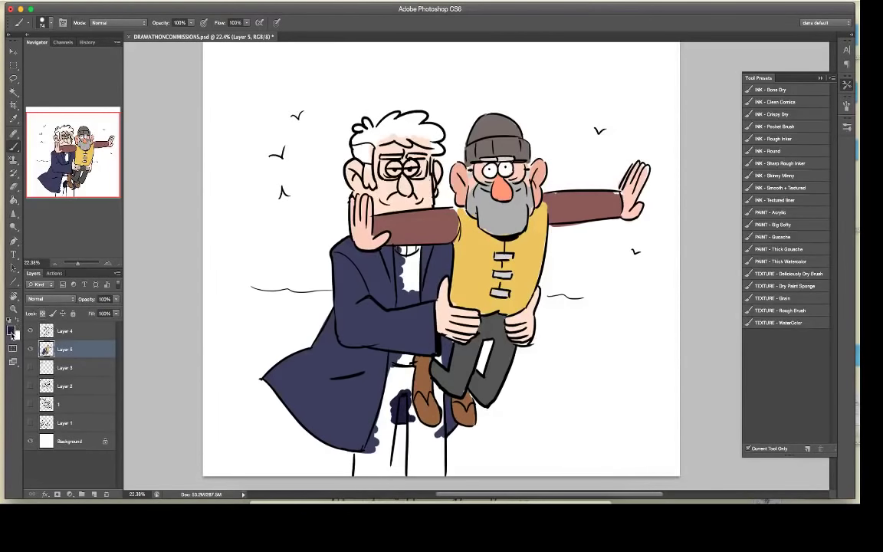
Step: Choose red a63624 and paint the holding character's sweater at the chest and waist
left_click(12, 332)
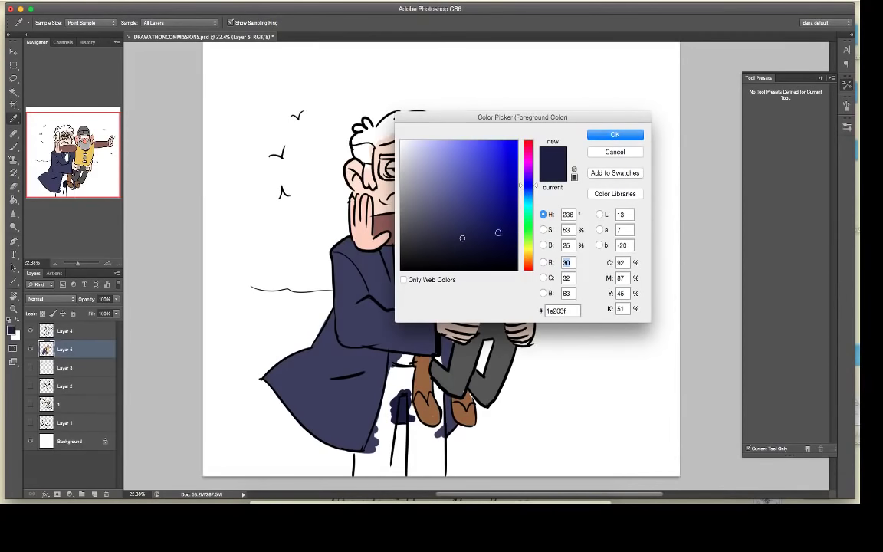
left_click(416, 224)
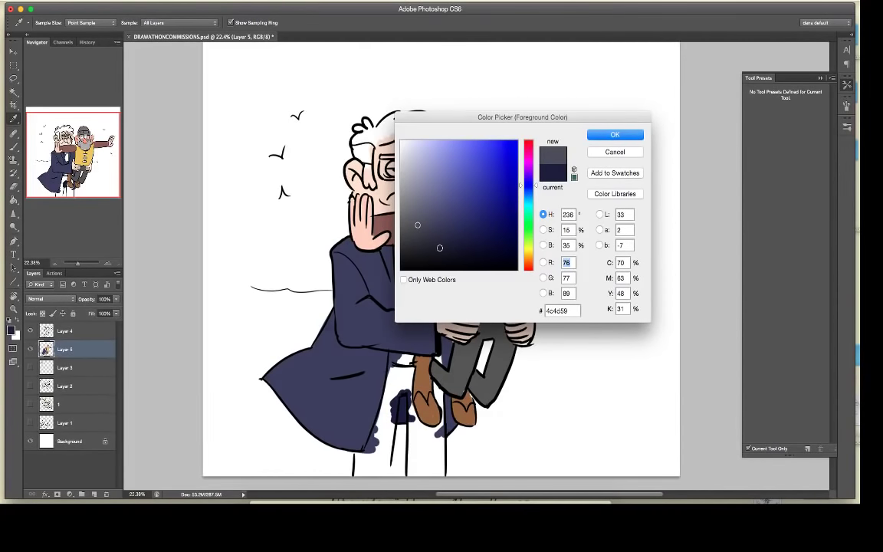
left_click(528, 267)
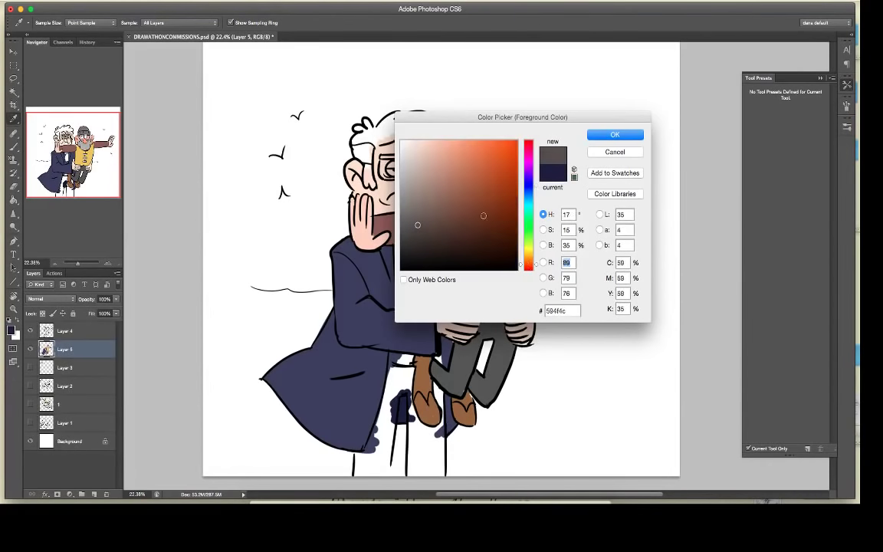
left_click(503, 198)
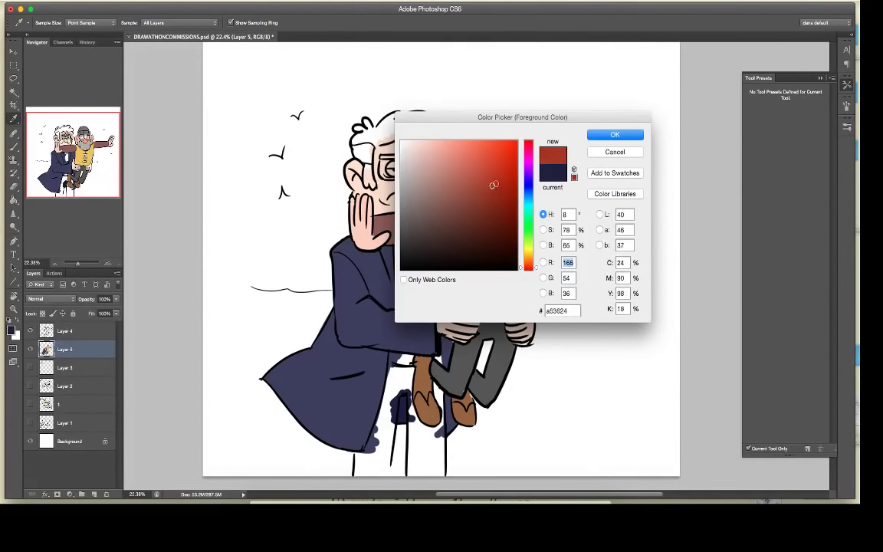
left_click(603, 134)
key("b")
mouse_move(399, 252)
left_mouse_down()
mouse_move(399, 300)
mouse_move(416, 293)
mouse_move(400, 249)
mouse_move(412, 300)
left_mouse_up()
left_click_drag(394, 355, 408, 359)
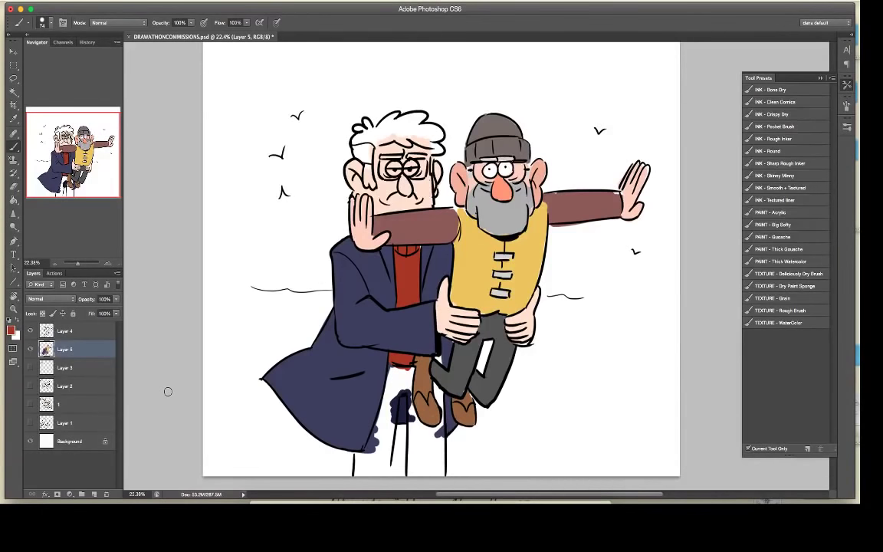
Step: Choose dark brown 3c302e and paint the holding character's near trouser leg
left_click(12, 329)
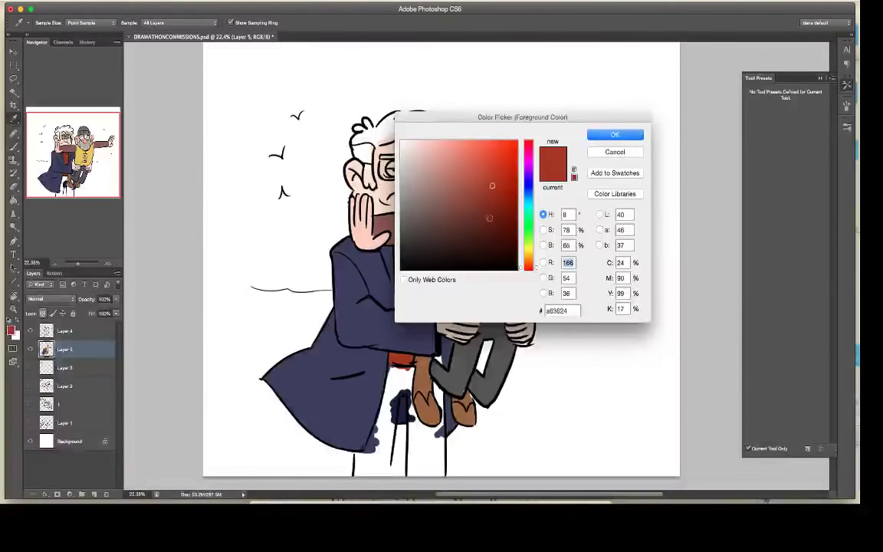
left_click(431, 234)
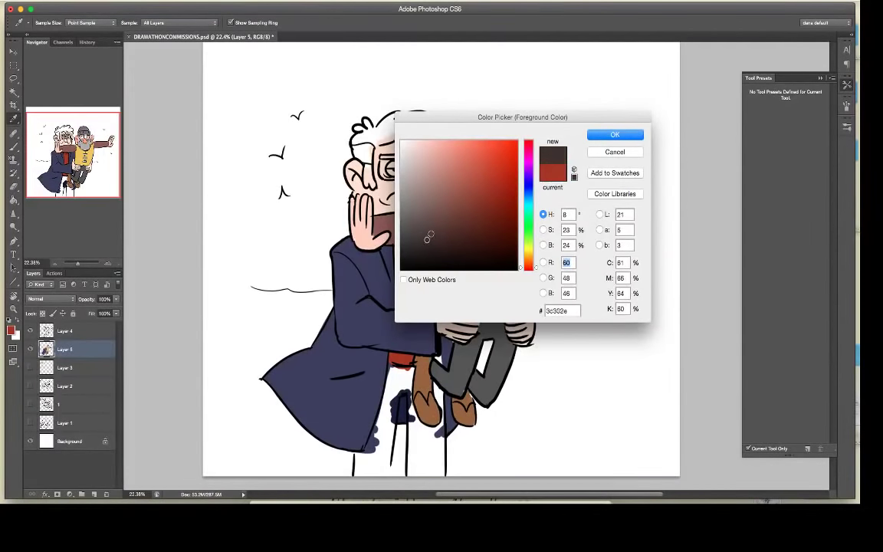
left_click(615, 134)
mouse_move(374, 445)
left_mouse_down()
mouse_move(377, 461)
mouse_move(389, 460)
left_mouse_up()
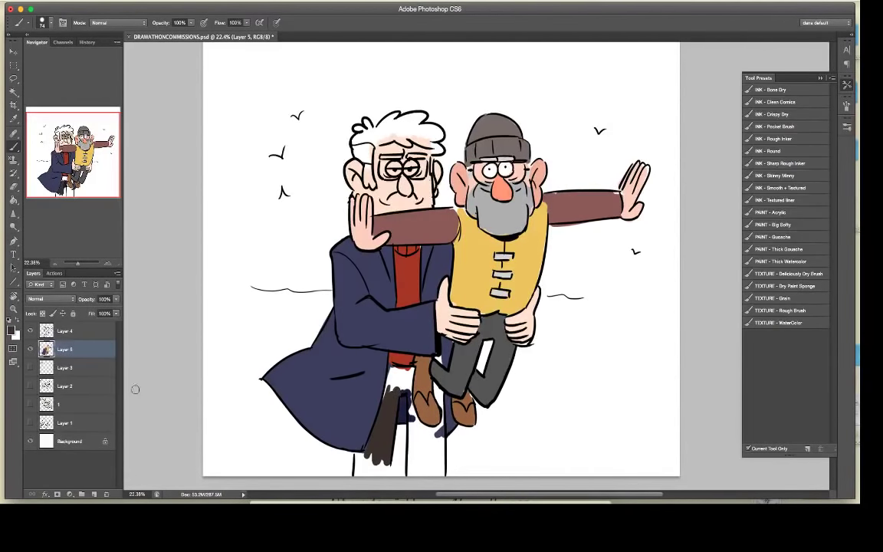
Step: Darken the colour to near-black 262221 and paint both of the holding character's trouser legs up to the sweater hem
left_click(13, 331)
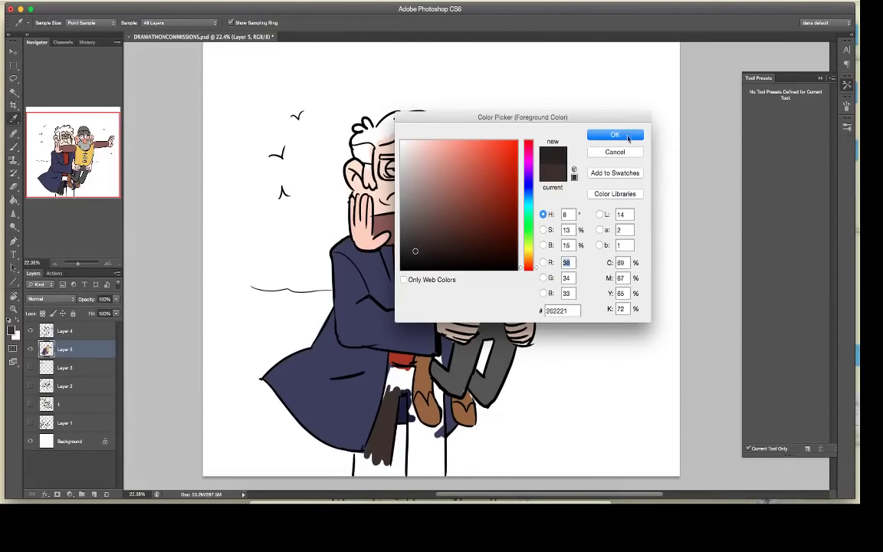
key("Return")
mouse_move(387, 396)
left_mouse_down()
mouse_move(369, 466)
mouse_move(384, 457)
mouse_move(399, 390)
mouse_move(392, 423)
left_mouse_up()
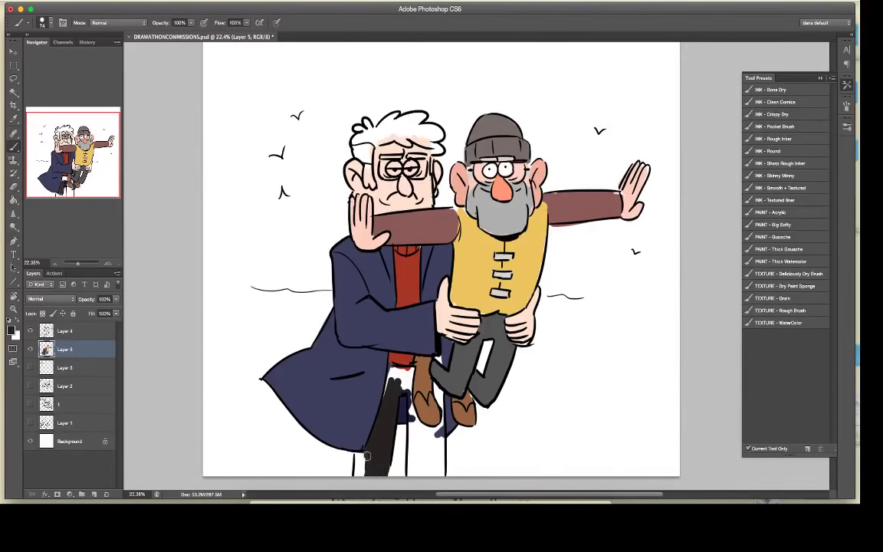
key("e")
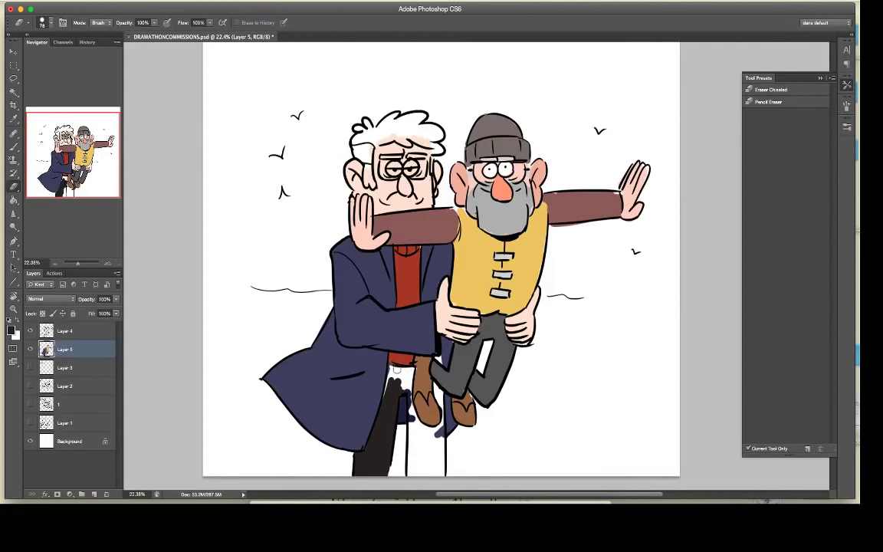
key("i")
key("b")
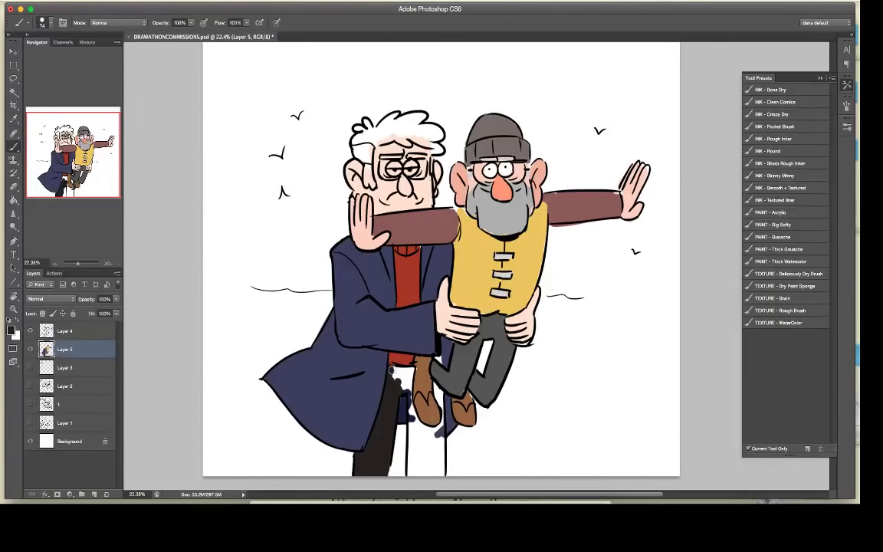
mouse_move(411, 371)
left_mouse_down()
mouse_move(396, 395)
mouse_move(396, 370)
mouse_move(415, 358)
mouse_move(415, 425)
mouse_move(411, 406)
mouse_move(410, 418)
mouse_move(423, 443)
mouse_move(429, 433)
mouse_move(443, 468)
mouse_move(439, 430)
left_mouse_up()
left_click(397, 371)
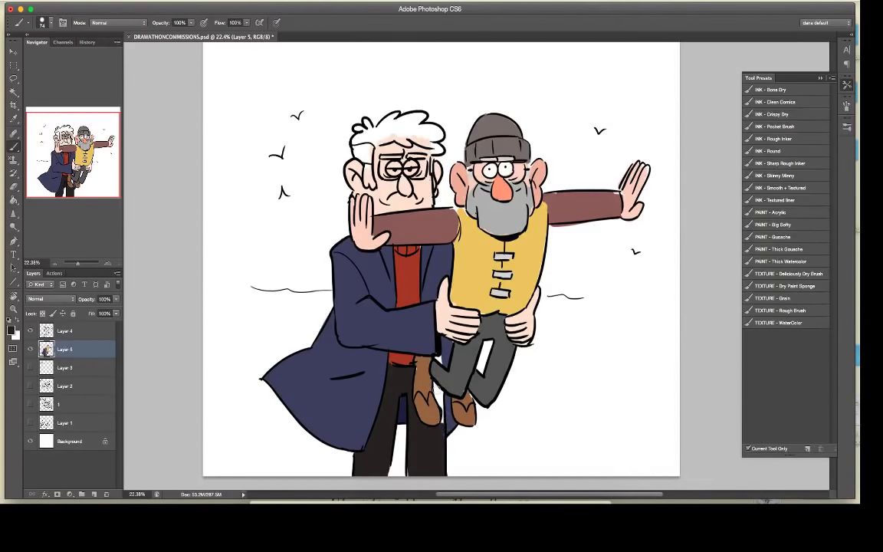
left_click_drag(436, 390, 439, 399)
Step: Sample the coat's navy and touch up the coat edge beneath the holding character's sleeve
left_click(445, 353, "alt")
left_click_drag(438, 362, 431, 354)
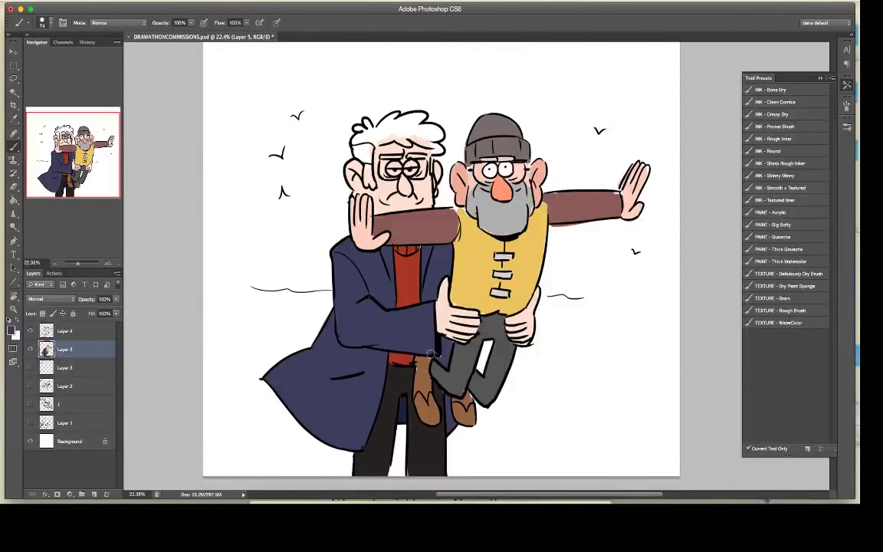
left_click(435, 357, "alt")
Step: Sample the bearded character's grey and paint the holding character's sideburn and hair
left_click(460, 150, "alt")
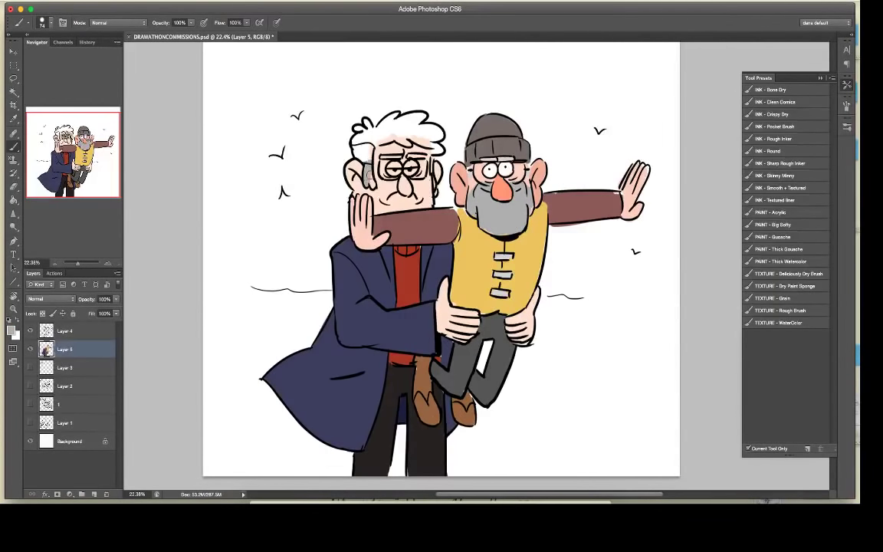
left_click_drag(368, 175, 372, 187)
mouse_move(357, 144)
left_mouse_down()
mouse_move(368, 132)
mouse_move(400, 132)
mouse_move(392, 127)
mouse_move(419, 116)
mouse_move(399, 128)
mouse_move(360, 125)
mouse_move(438, 138)
mouse_move(438, 148)
mouse_move(399, 158)
left_mouse_up()
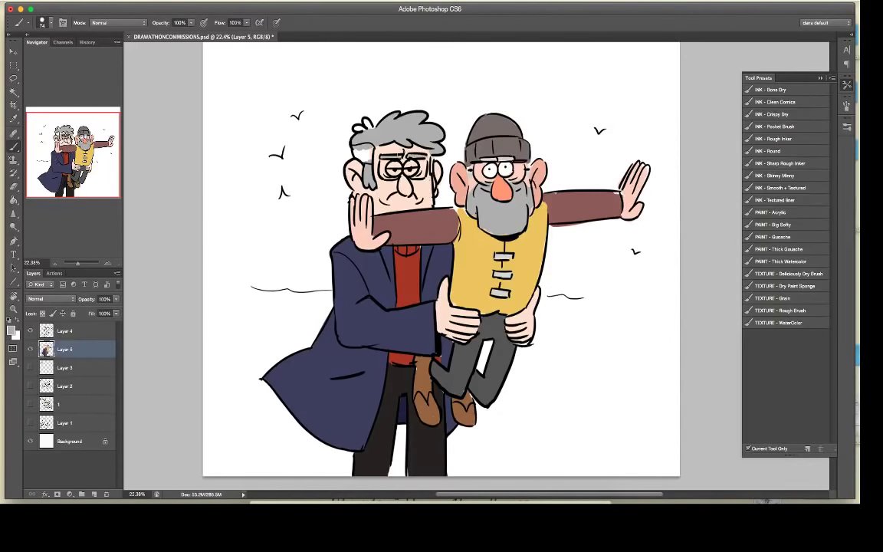
left_click_drag(355, 128, 368, 125)
Step: Choose a lighter grey and paint the patch of hair at the holding character's temple
left_click(11, 329)
key("Return")
mouse_move(369, 149)
left_mouse_down()
mouse_move(359, 149)
mouse_move(368, 158)
left_mouse_up()
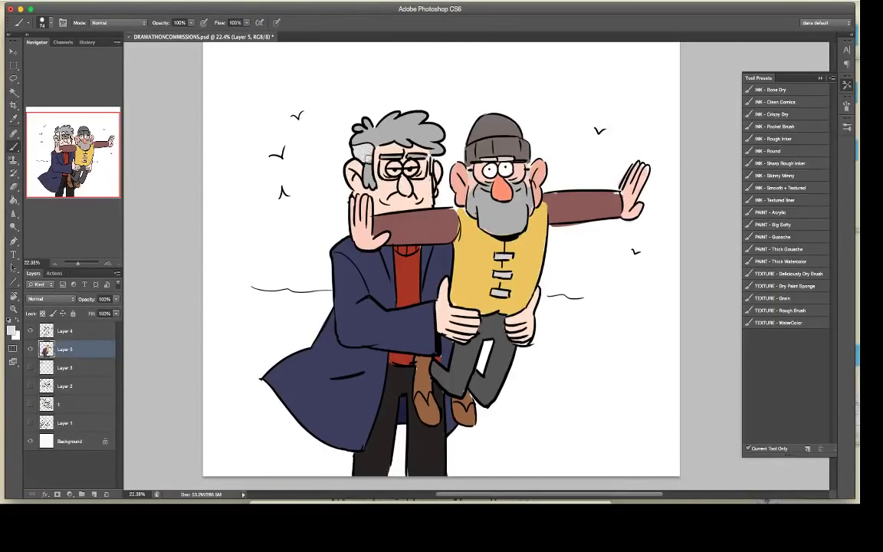
Step: Erase the skin colour inside the holding character's glasses and paint his nose orange ff9574
key("e")
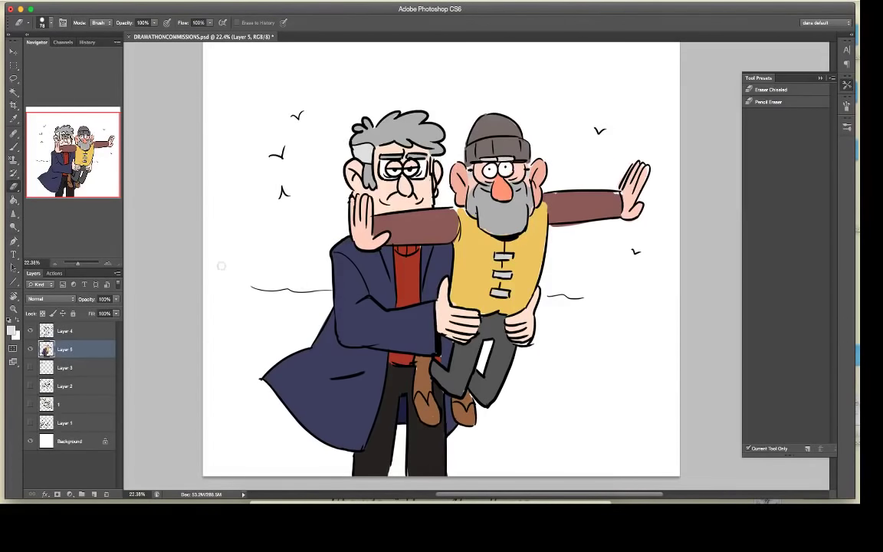
left_click(11, 329)
left_click(414, 165)
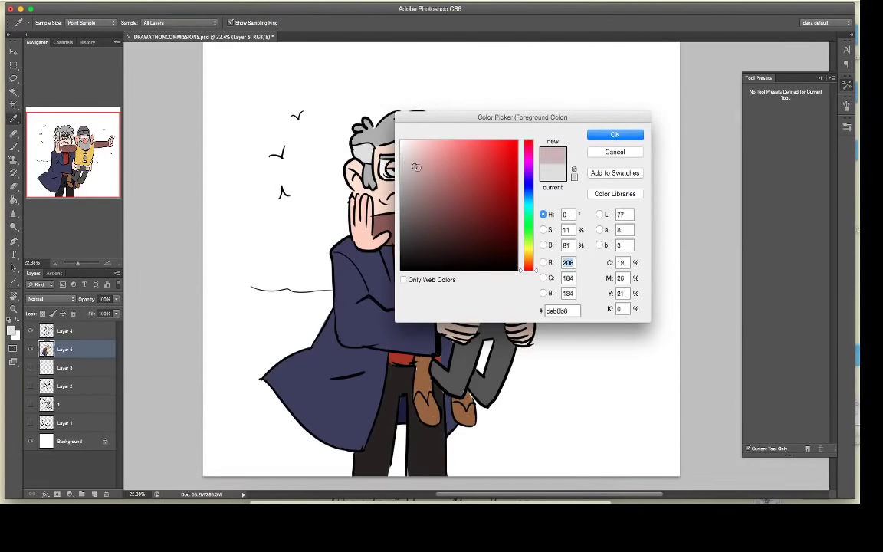
left_click(438, 182)
left_click(427, 162)
left_click(615, 152)
key("b")
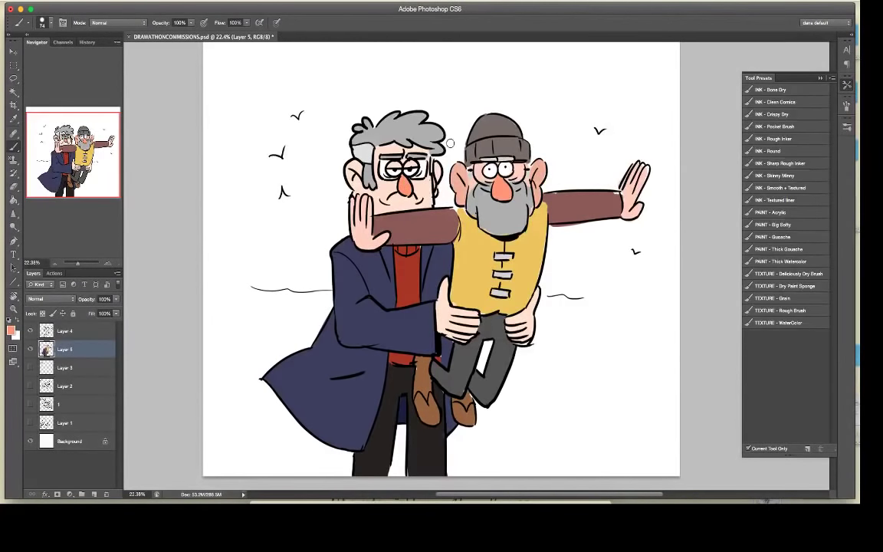
Step: Add a new layer beneath the character colours and lasso the sea area below the horizon line
left_click(76, 370)
left_click(95, 495)
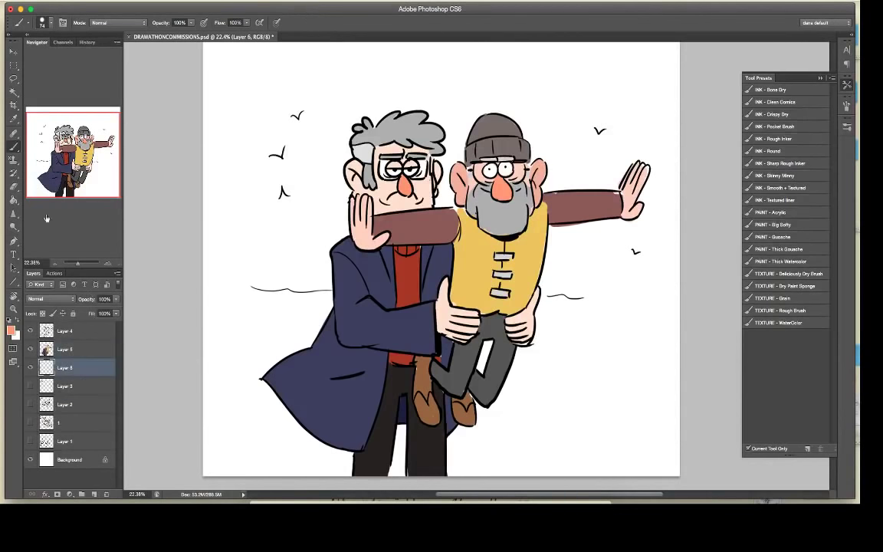
left_click(13, 79)
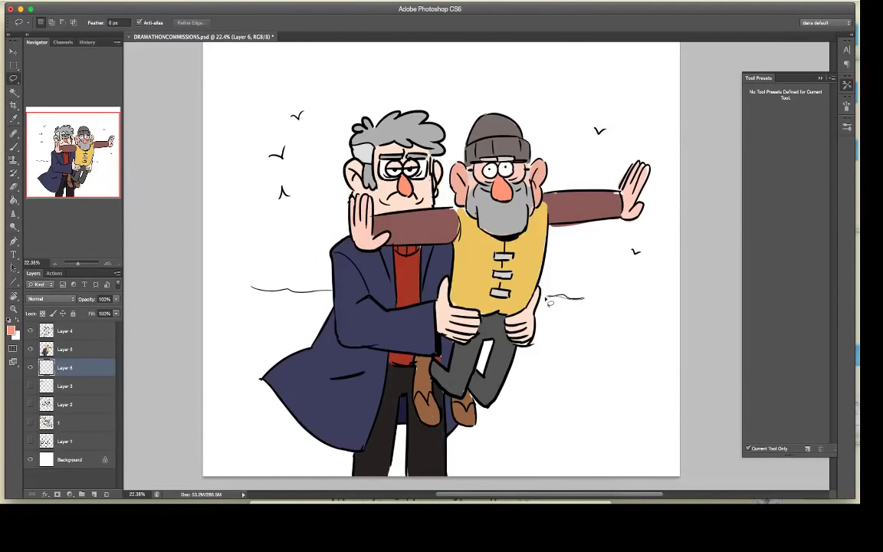
mouse_move(549, 302)
left_mouse_down()
mouse_move(335, 301)
mouse_move(325, 292)
mouse_move(248, 289)
mouse_move(181, 359)
mouse_move(701, 451)
mouse_move(633, 302)
mouse_move(569, 302)
left_mouse_up()
Step: Fill the selected sea area with muted blue 4c6489
left_click(11, 331)
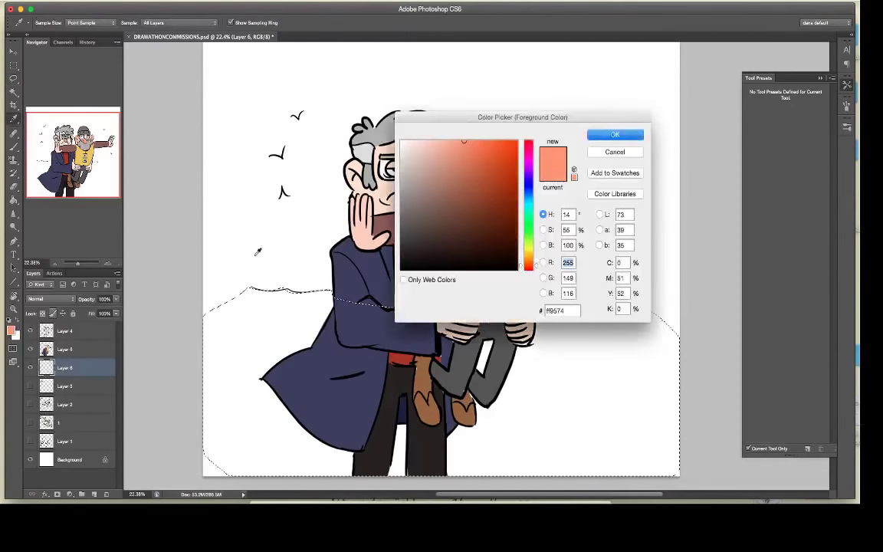
left_click(529, 192)
mouse_move(480, 193)
left_mouse_down()
mouse_move(463, 213)
mouse_move(452, 201)
left_mouse_up()
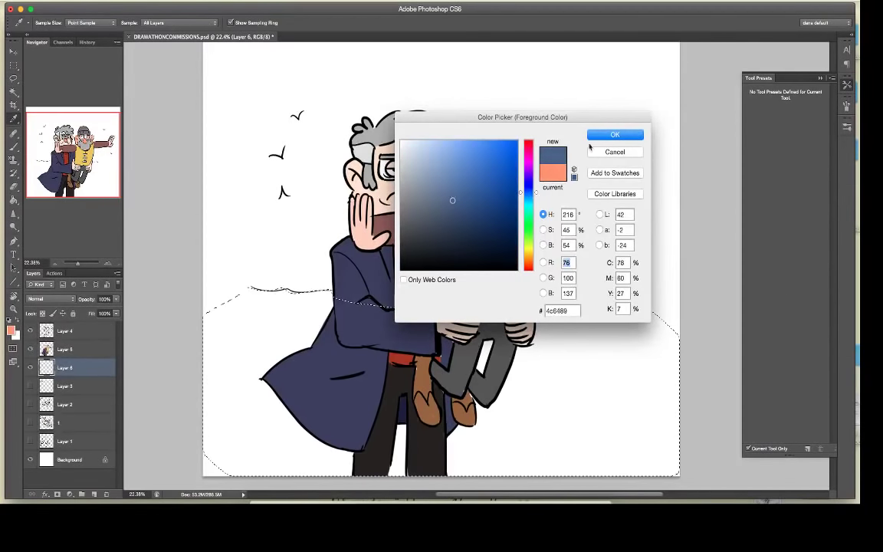
left_click(610, 136)
key("alt+BackSpace")
Step: Choose a muted green as the foreground colour and switch to the Gradient tool
left_click(12, 330)
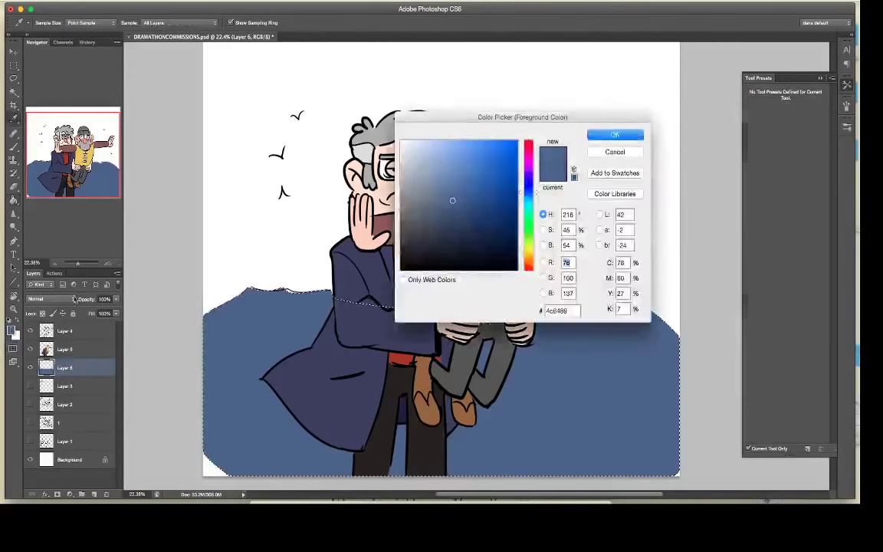
left_click(527, 218)
left_click(456, 212)
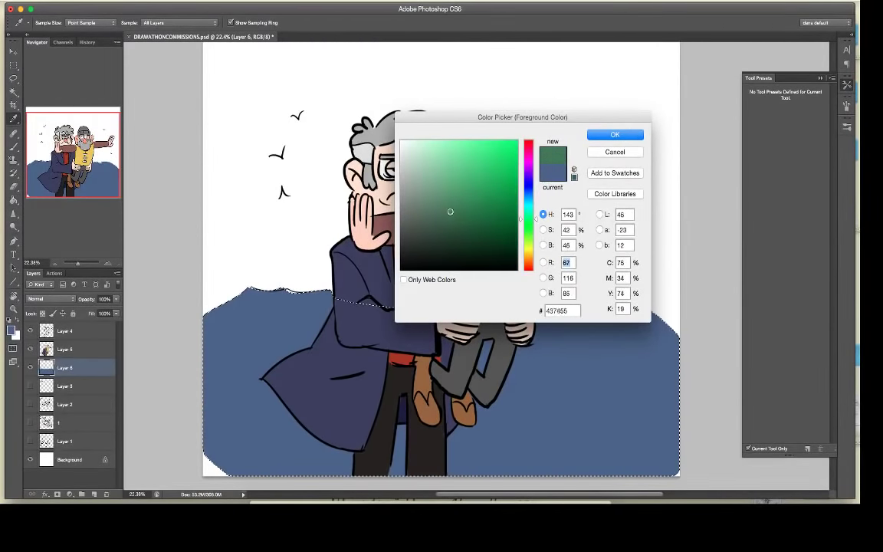
left_click(444, 214)
left_click(615, 136)
right_click(13, 200)
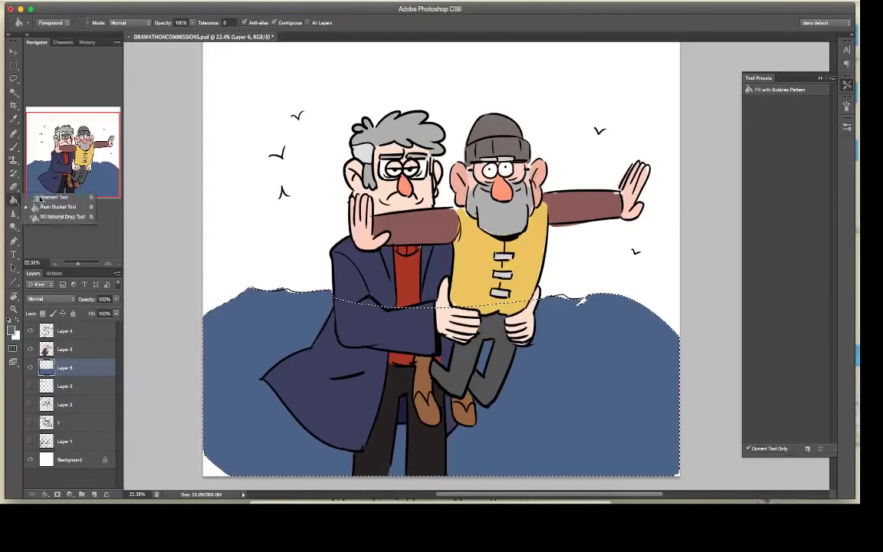
left_click(62, 201)
Step: Set the gradient to linear at 49% opacity and blend green upward from the lower edge of the sea
left_click(247, 23)
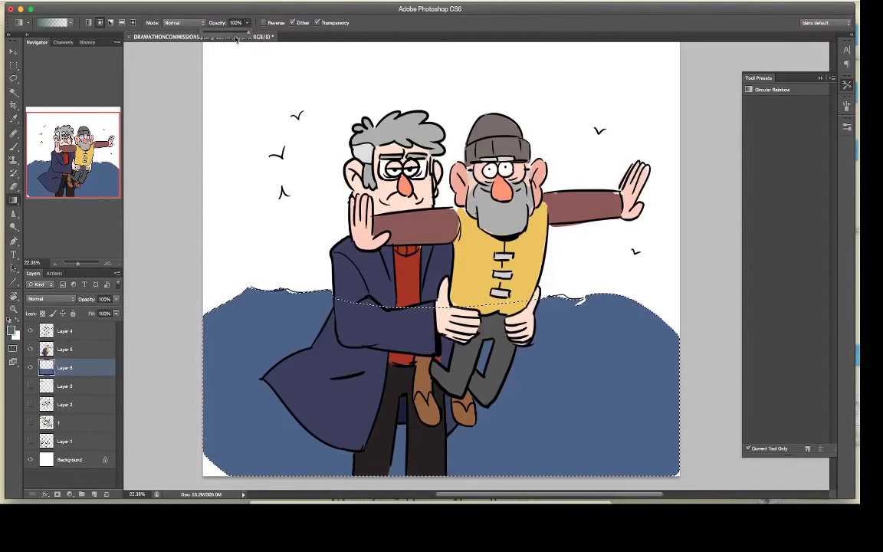
left_click(228, 33)
left_click_drag(227, 33, 230, 33)
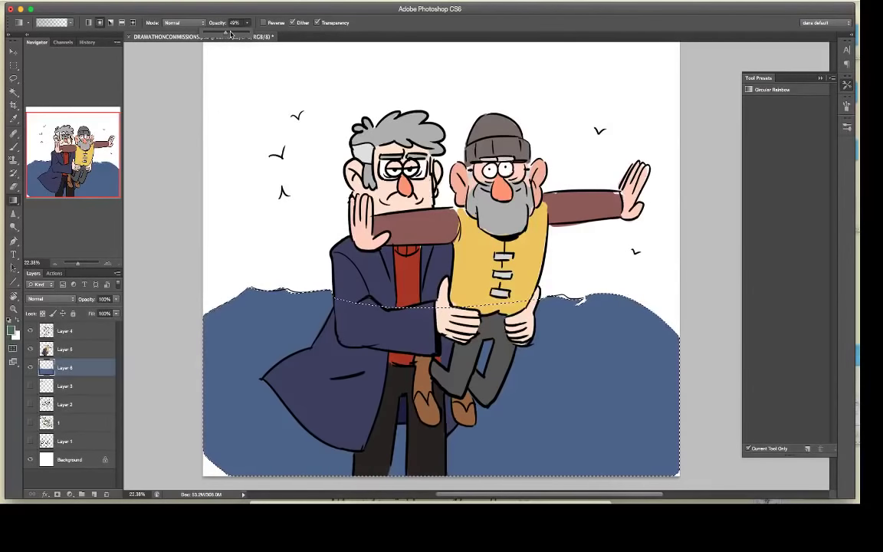
key("b")
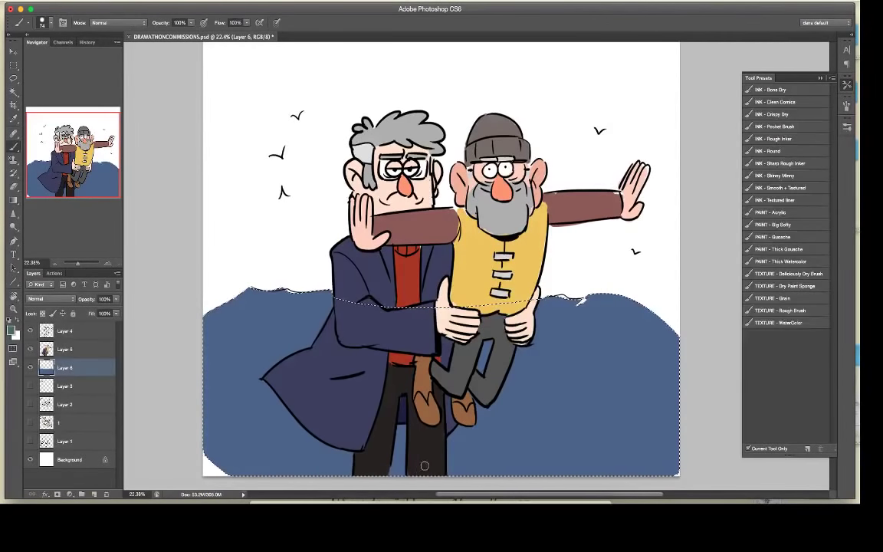
key("g")
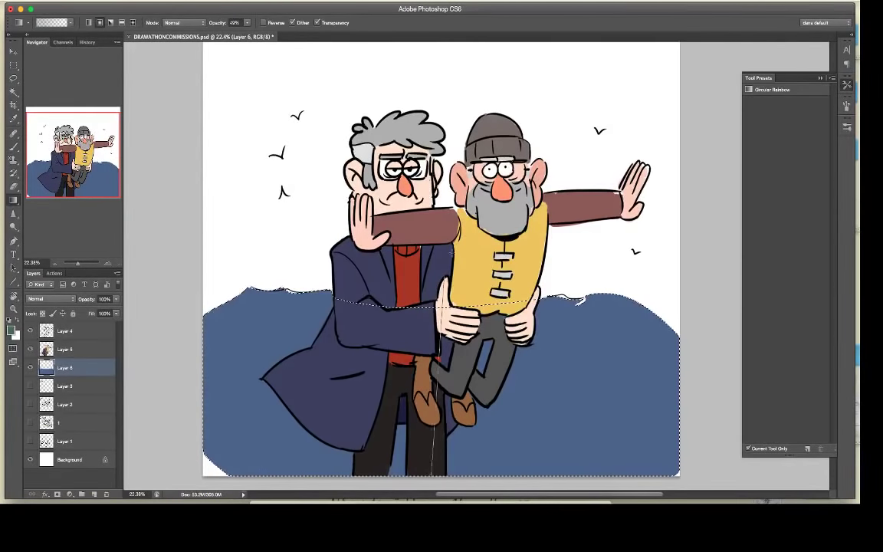
left_click(89, 24)
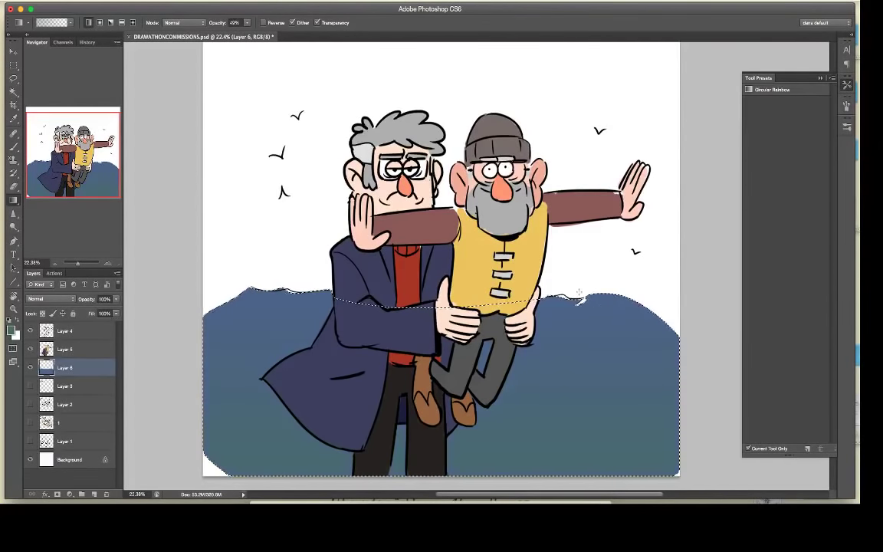
left_click_drag(560, 255, 552, 253)
key("o")
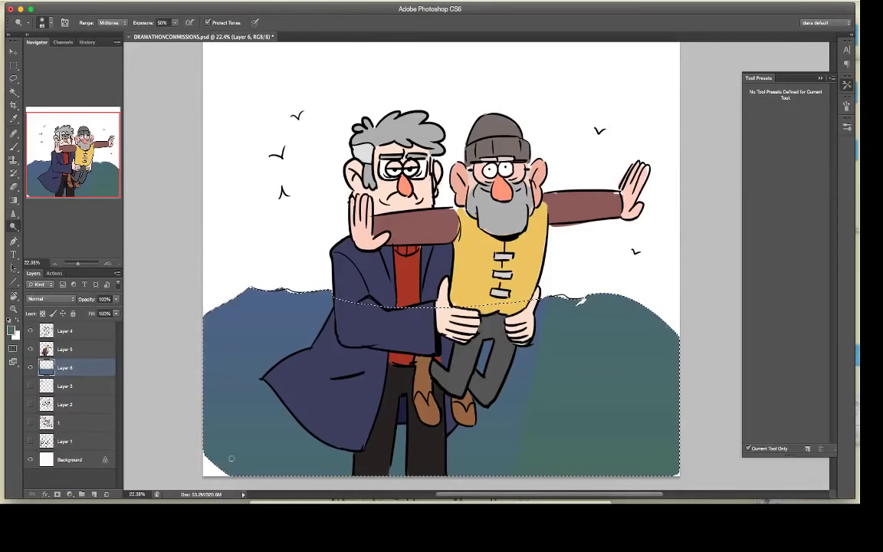
key("l")
key("i")
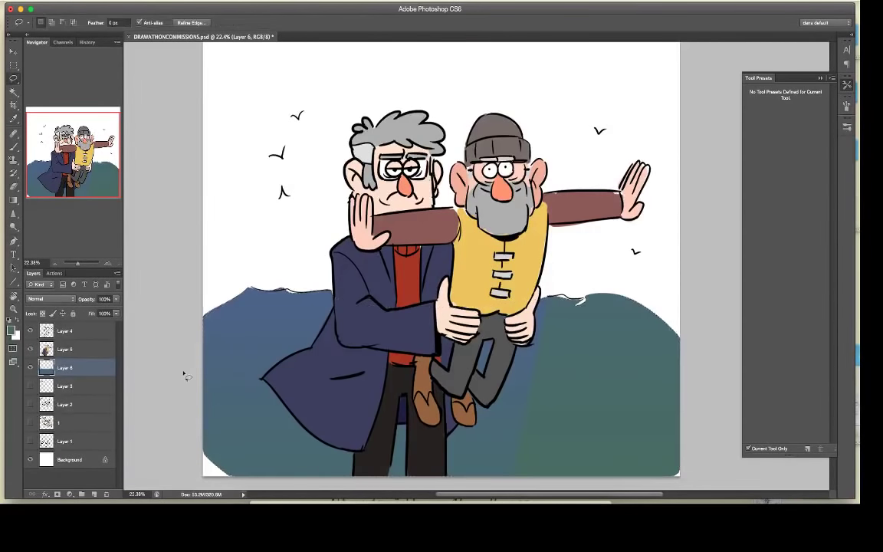
key("ctrl+d")
key("b")
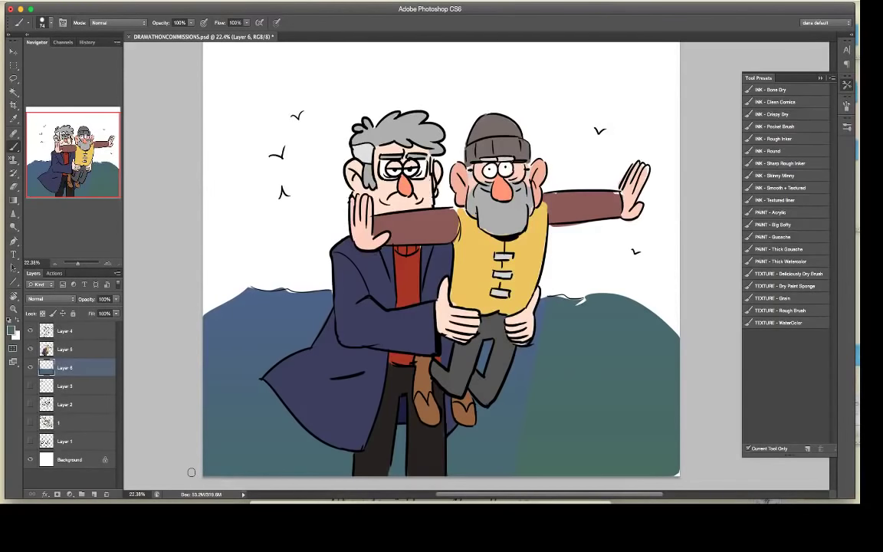
key("i")
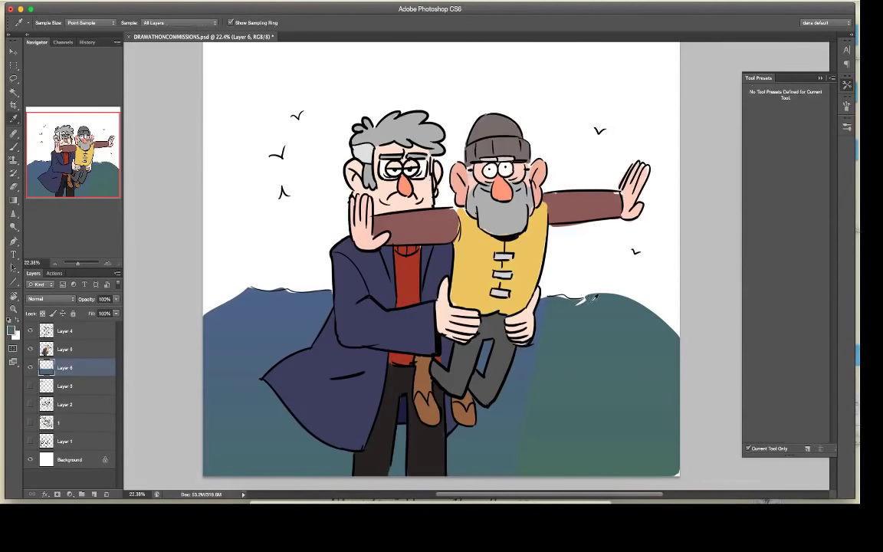
key("super+alt+z")
key("super+alt+z")
key("super+alt+z")
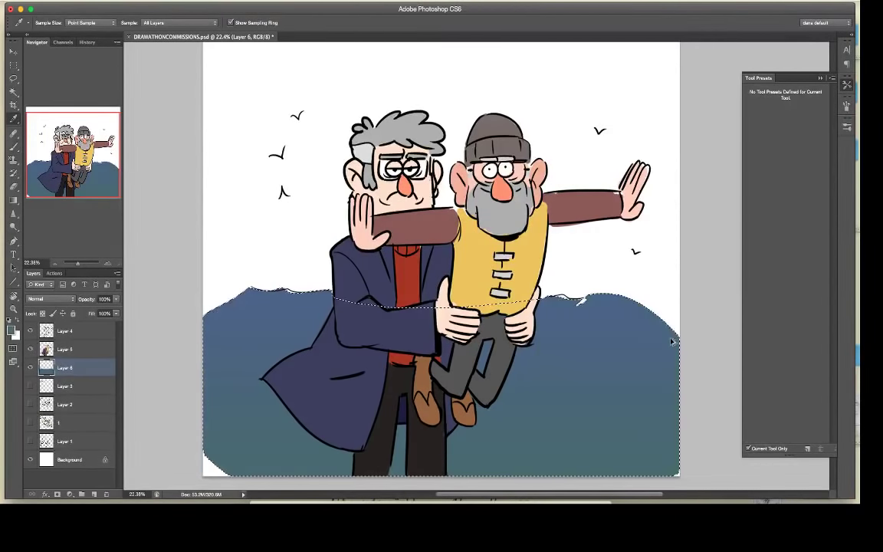
Step: Deselect the sea, brush in its lower-left corner, and extend the horizon to both canvas edges with sampled blue
key("ctrl+d")
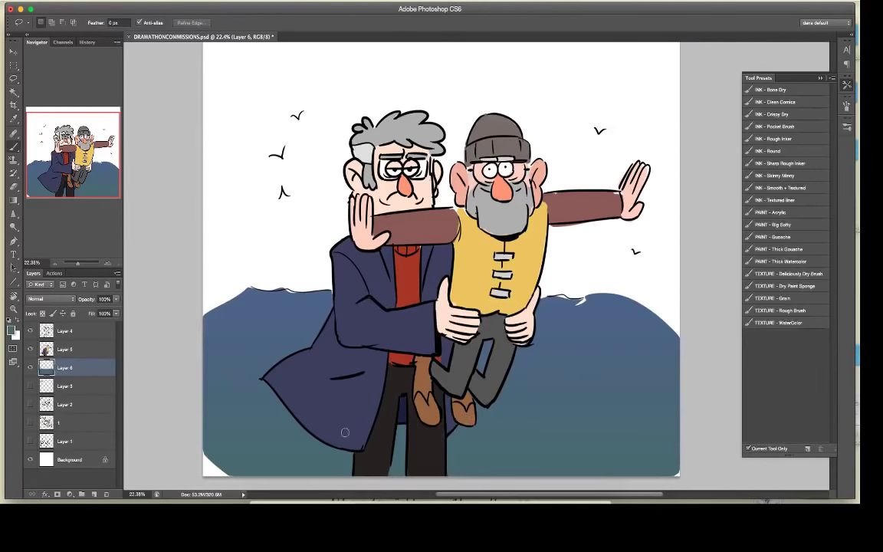
key("b")
left_click_drag(204, 451, 206, 482)
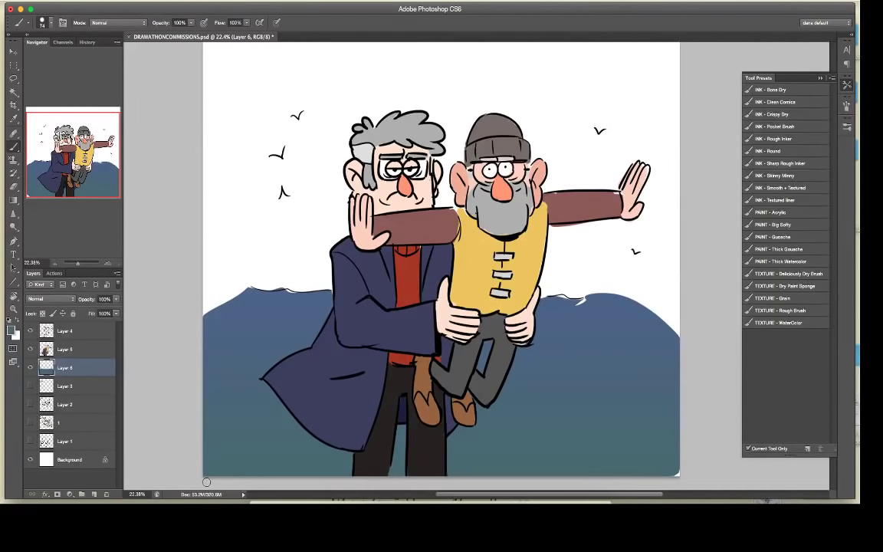
left_click(587, 299, "alt")
mouse_move(632, 298)
left_mouse_down()
mouse_move(668, 301)
mouse_move(653, 315)
mouse_move(674, 329)
left_mouse_up()
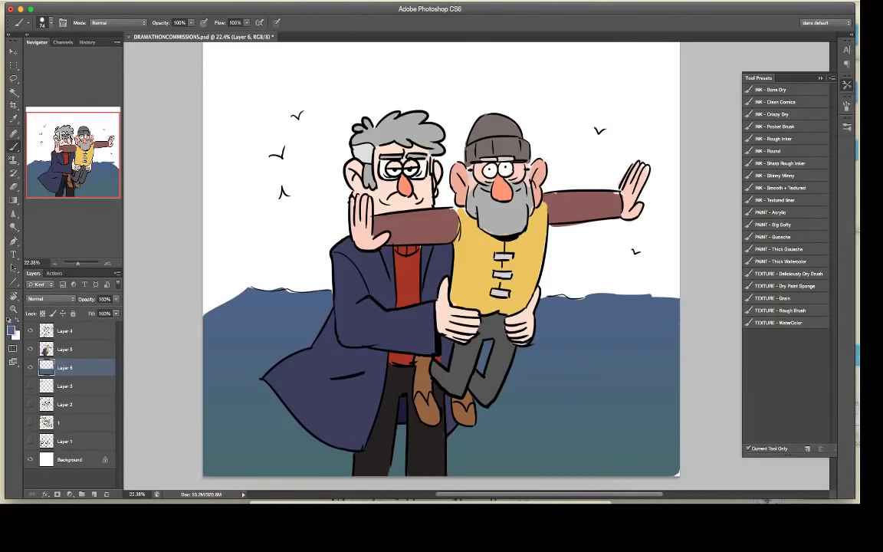
mouse_move(241, 290)
left_mouse_down()
mouse_move(206, 294)
mouse_move(223, 309)
left_mouse_up()
Step: Lighten the sea blue to a pale blue foreground colour
left_click(11, 330)
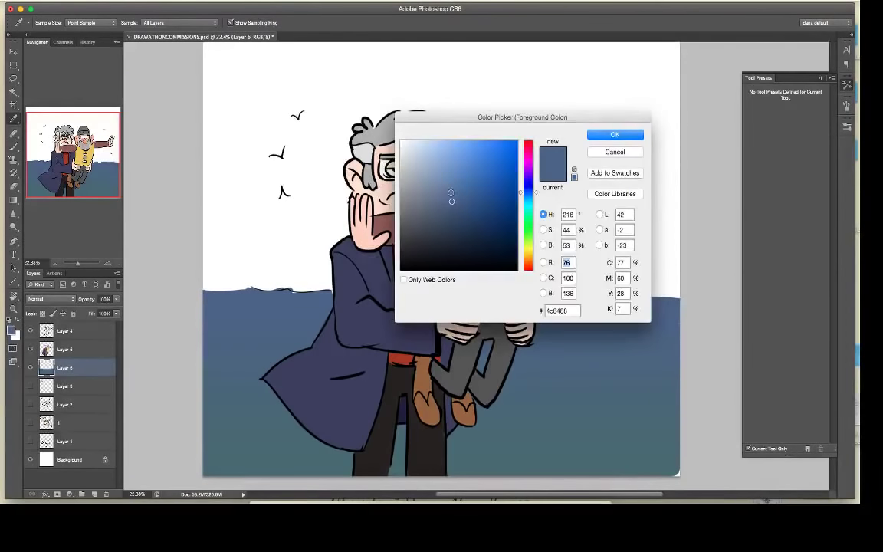
left_click_drag(451, 199, 443, 180)
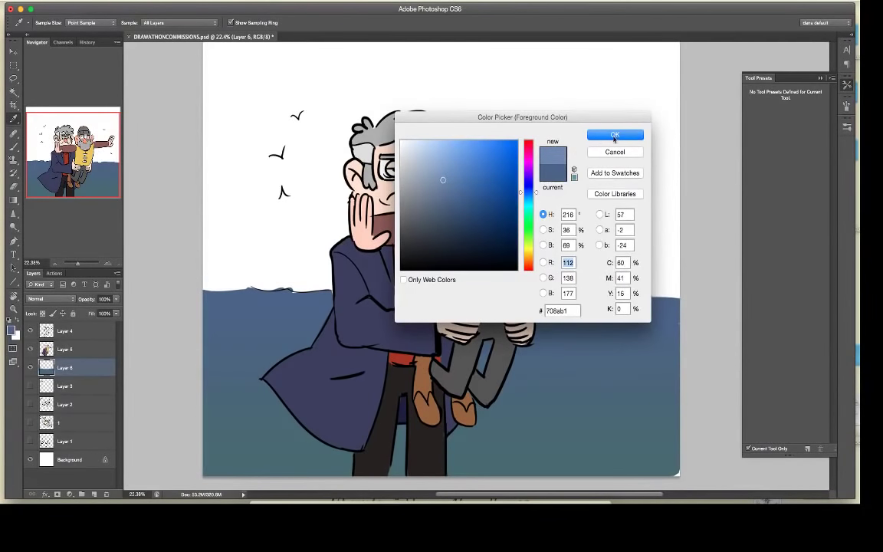
left_click(437, 145)
left_click(614, 138)
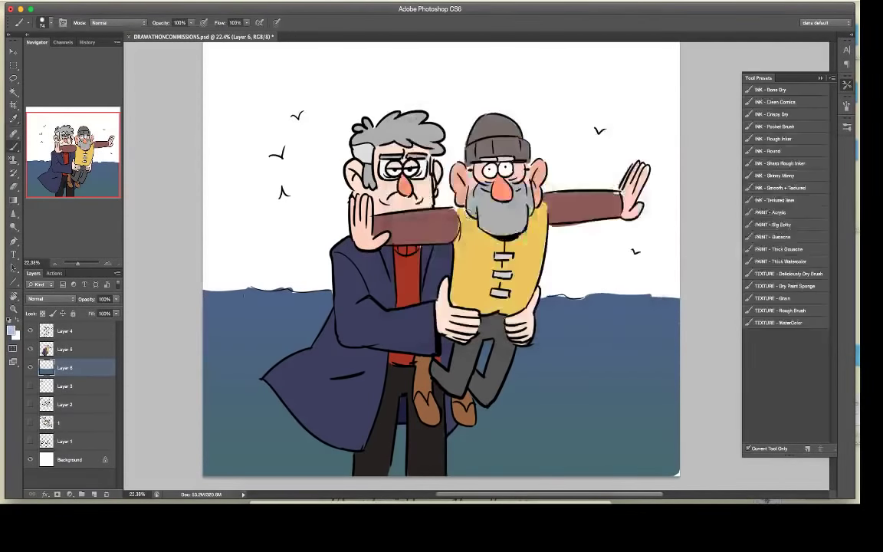
Step: Paint light blue wave highlights just below the horizon on both sides of the two men
left_click_drag(253, 295, 336, 296)
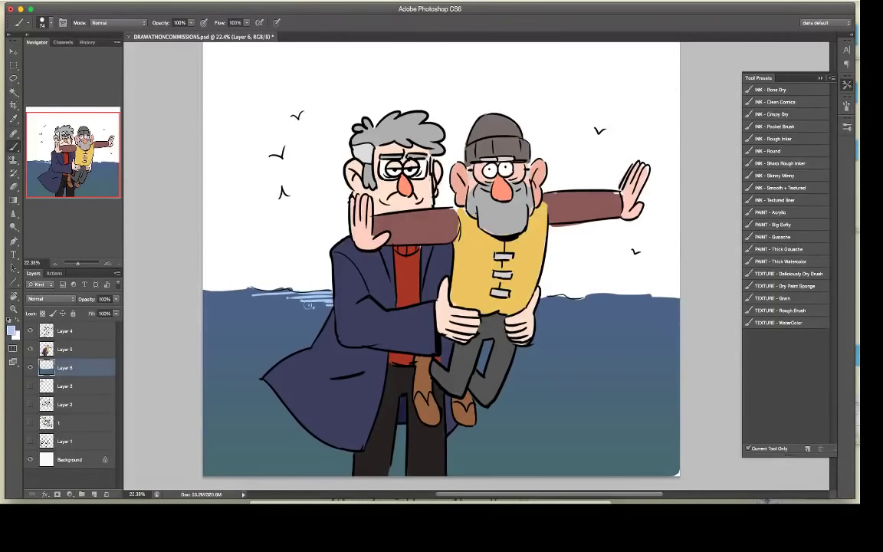
mouse_move(546, 296)
left_mouse_down()
mouse_move(585, 295)
mouse_move(538, 311)
left_mouse_up()
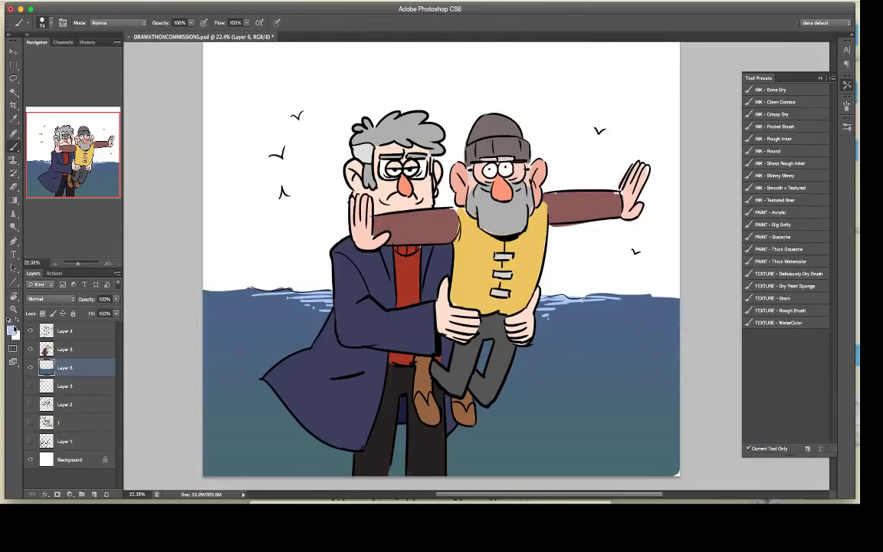
Step: Fill a new layer beneath the sea layer with light orange (#ffcd7f) as the sky
left_click(13, 329)
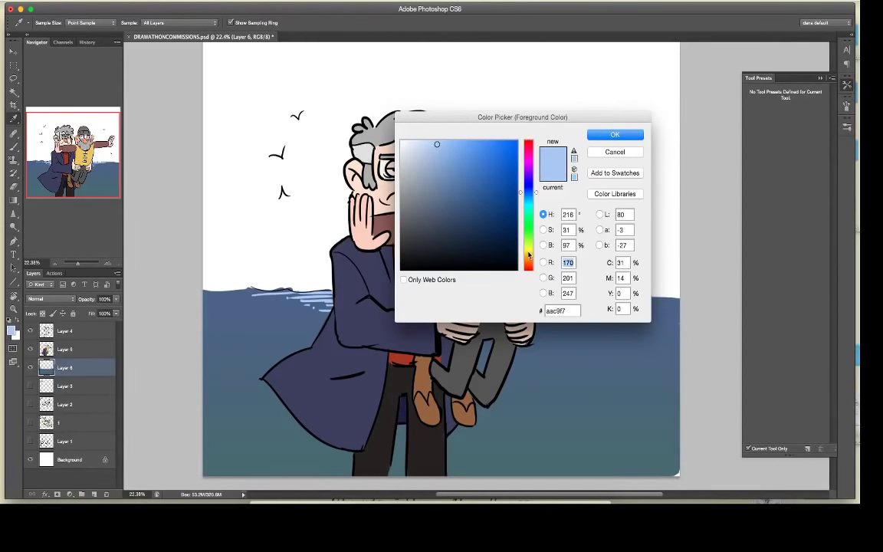
mouse_move(528, 254)
left_mouse_down()
mouse_move(529, 175)
mouse_move(529, 261)
left_mouse_up()
left_click(459, 142)
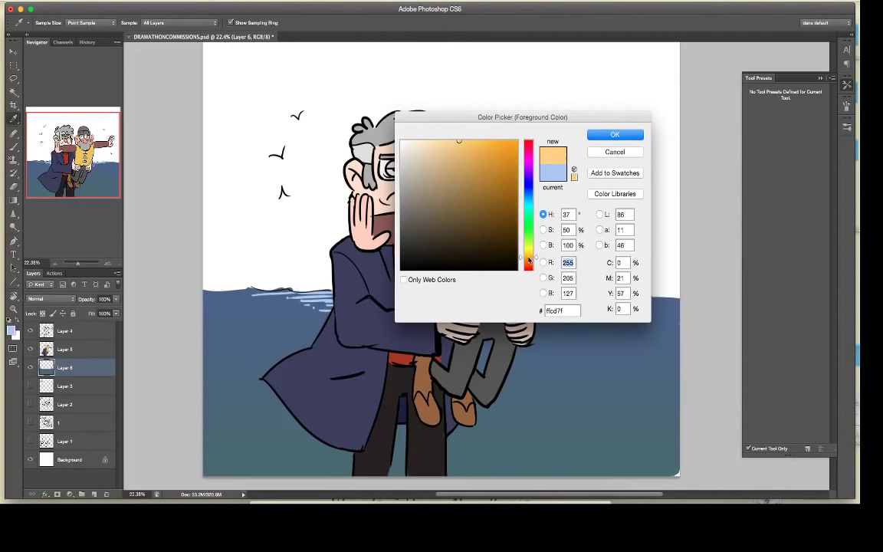
key("Return")
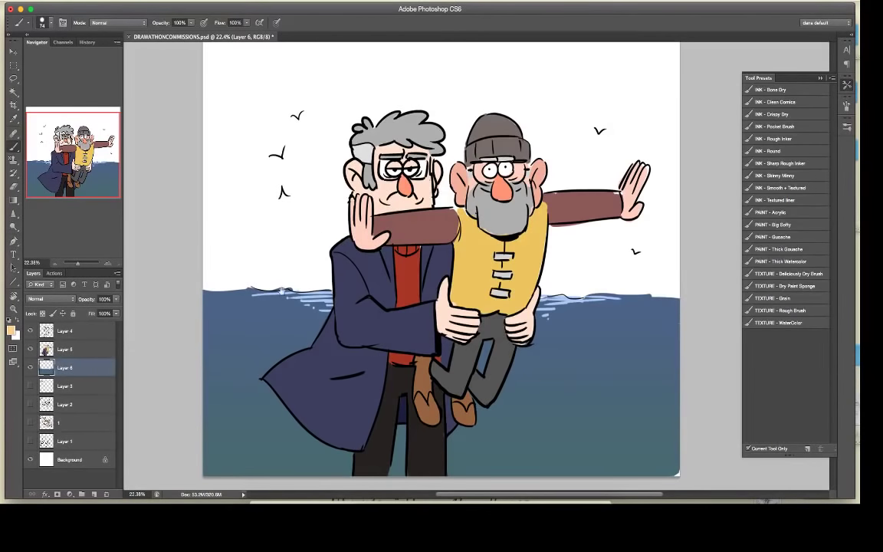
scroll(282, 290, "right", 3)
scroll(282, 289, "up", 1)
key("g")
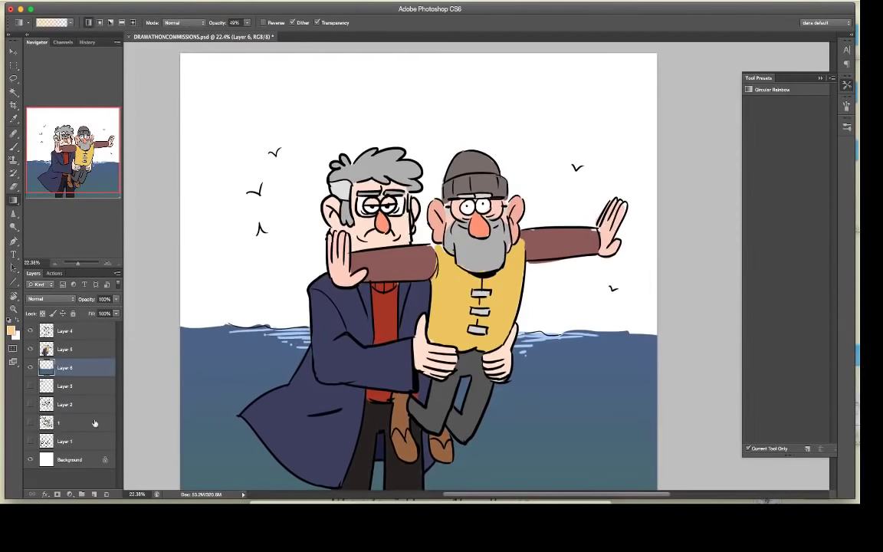
left_click(95, 386)
left_click(94, 495)
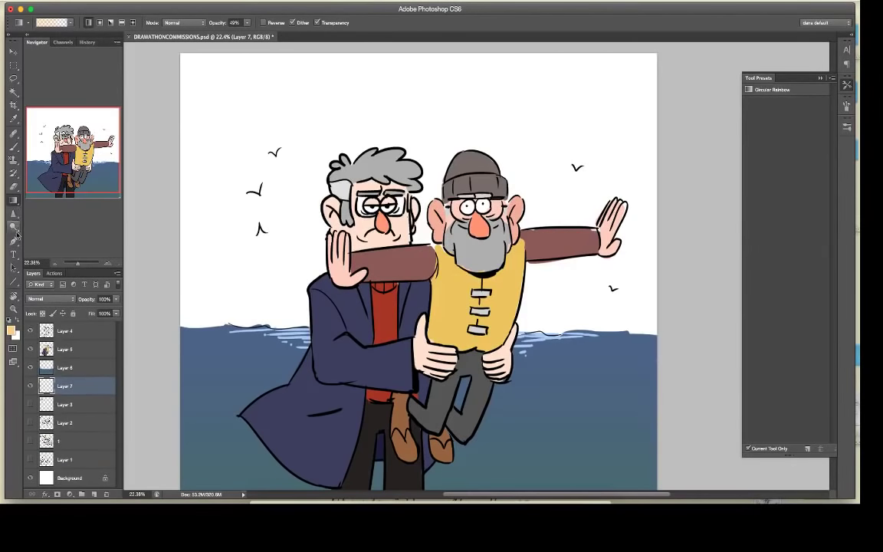
left_click_drag(13, 199, 46, 196)
left_click(270, 181)
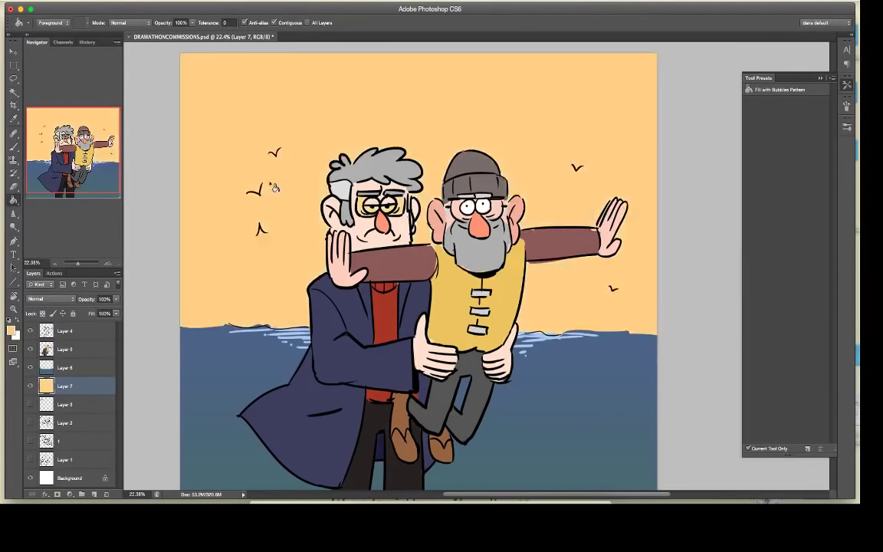
Step: Erase the orange fill from inside the grey-haired man's glasses and eyes
key("e")
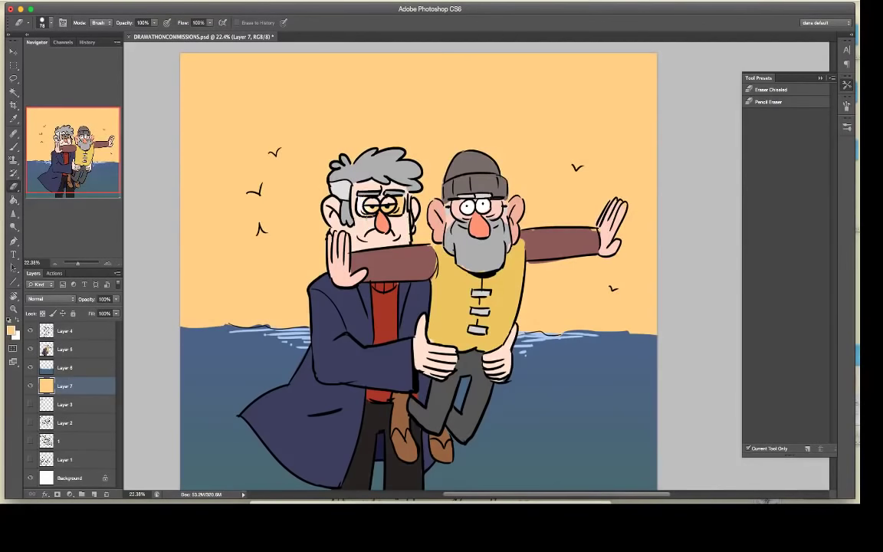
left_click_drag(390, 205, 400, 210)
Step: Blend a pale yellow gradient over the orange sky, running diagonally from the upper-right corner to the lower-left horizon
left_click(12, 331)
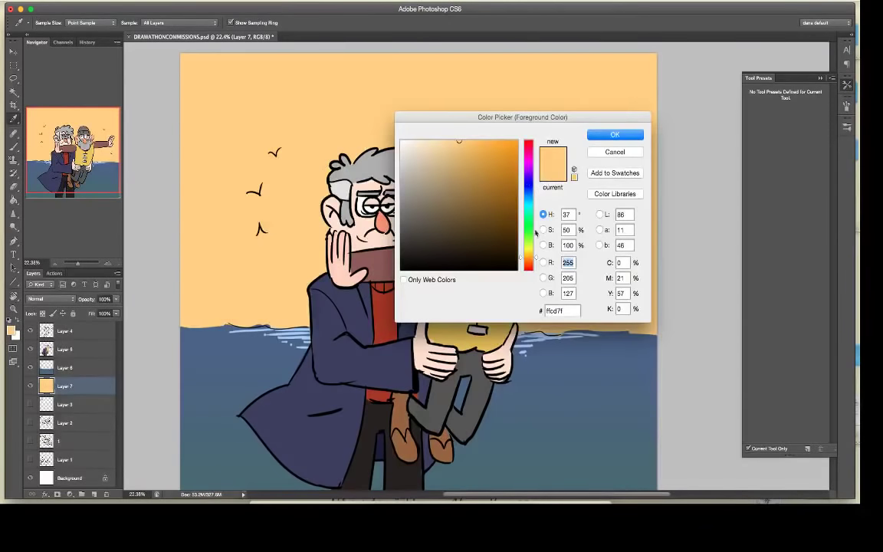
left_click(529, 151)
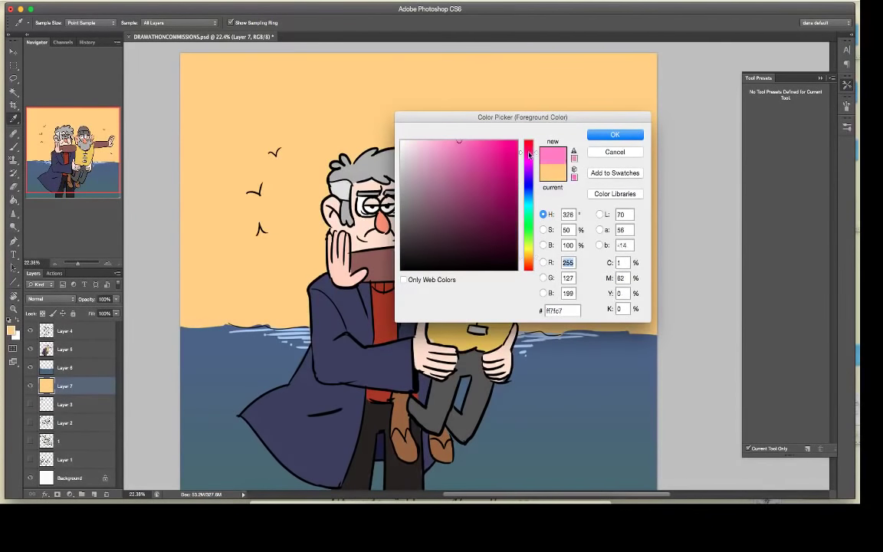
left_click(529, 256)
left_click_drag(444, 143, 427, 142)
left_click(616, 137)
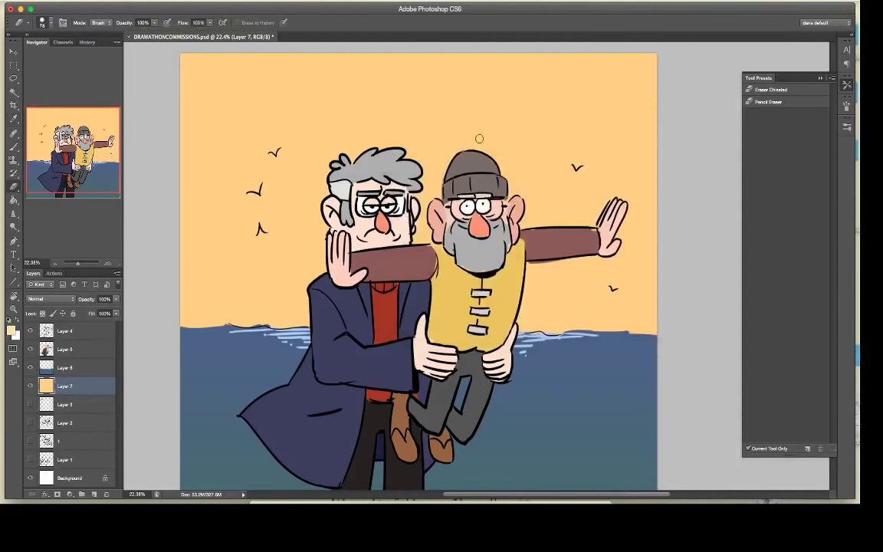
left_click_drag(14, 189, 42, 194)
left_click(13, 199)
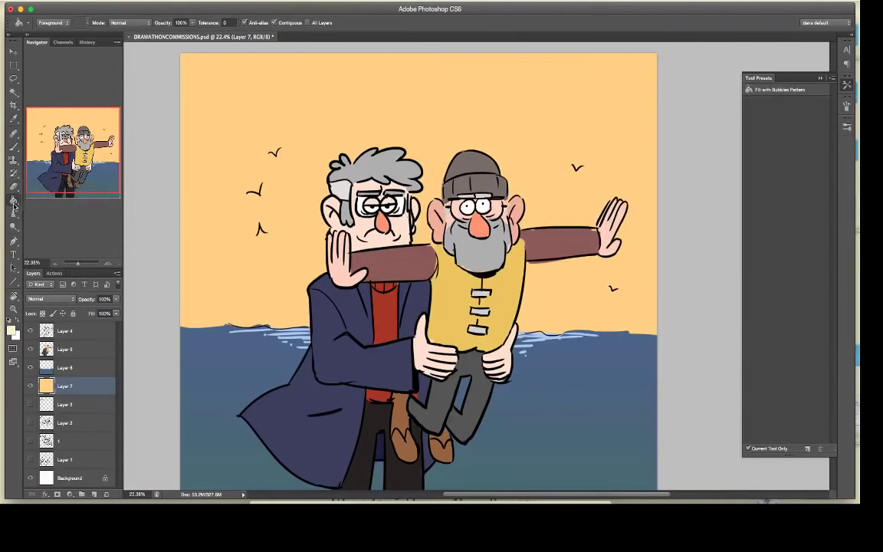
left_click_drag(616, 101, 292, 251)
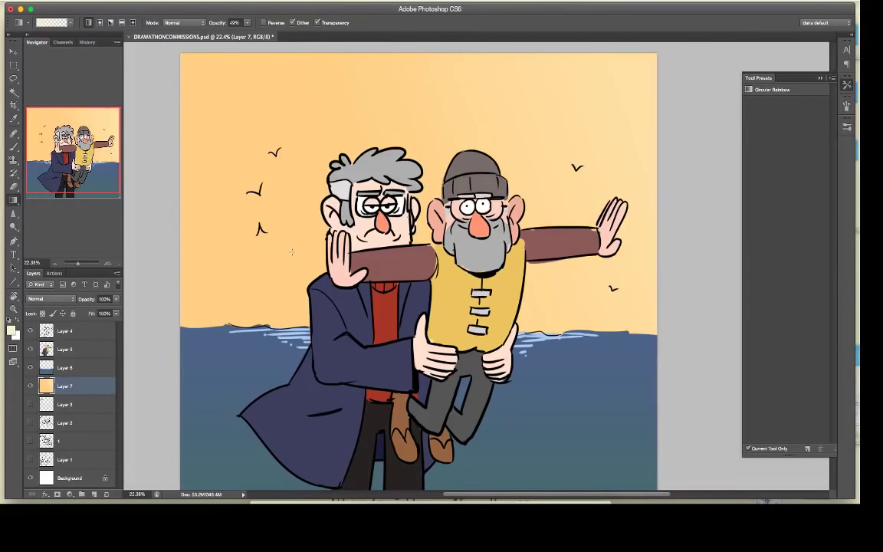
key("super+z")
left_click_drag(637, 70, 194, 318)
Step: Add a layer above the characters' colour layer and prepare a 108 px brush in a dark greyish mauve for shading
left_click(72, 353)
left_click(94, 495)
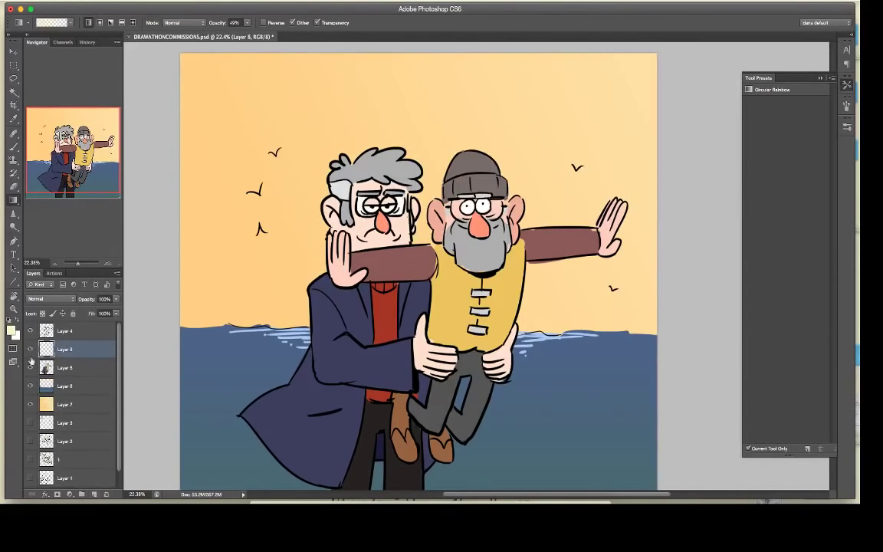
left_click(12, 330)
left_click(530, 189)
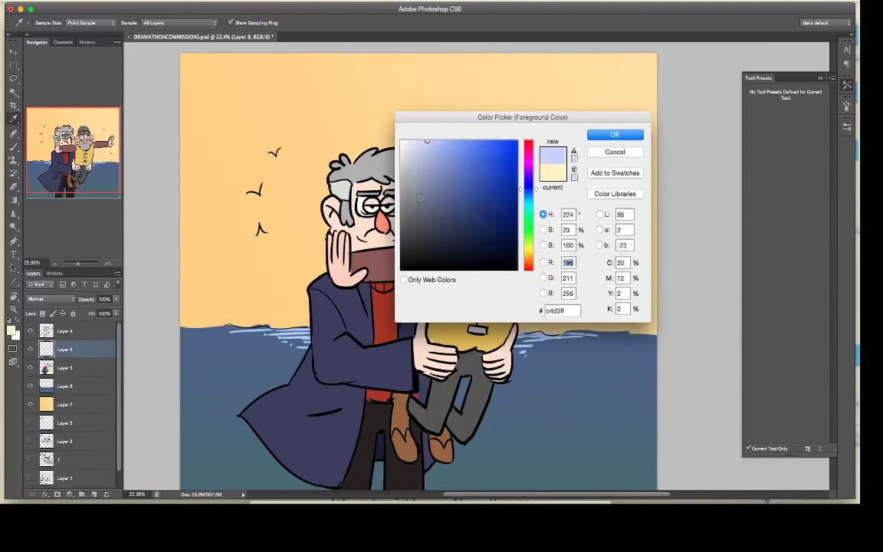
mouse_move(421, 205)
left_mouse_down()
mouse_move(420, 194)
mouse_move(423, 208)
left_mouse_up()
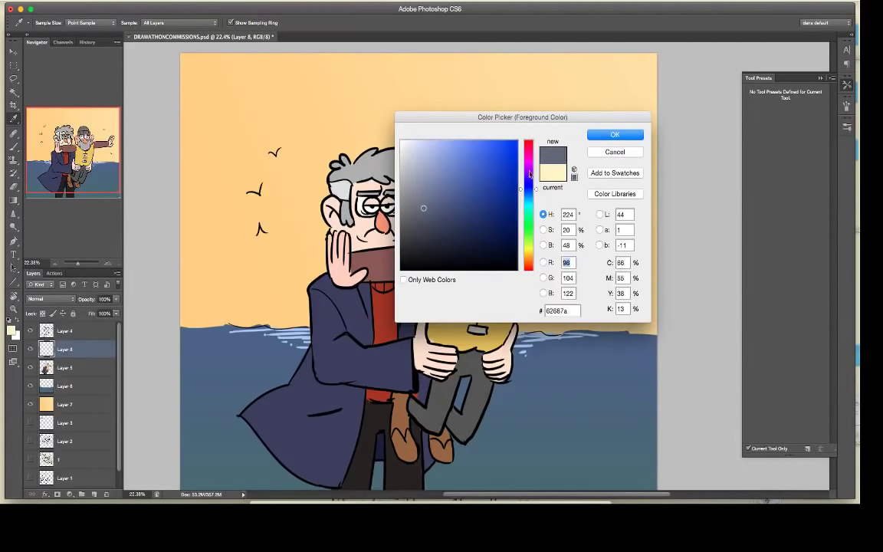
left_click_drag(529, 173, 529, 153)
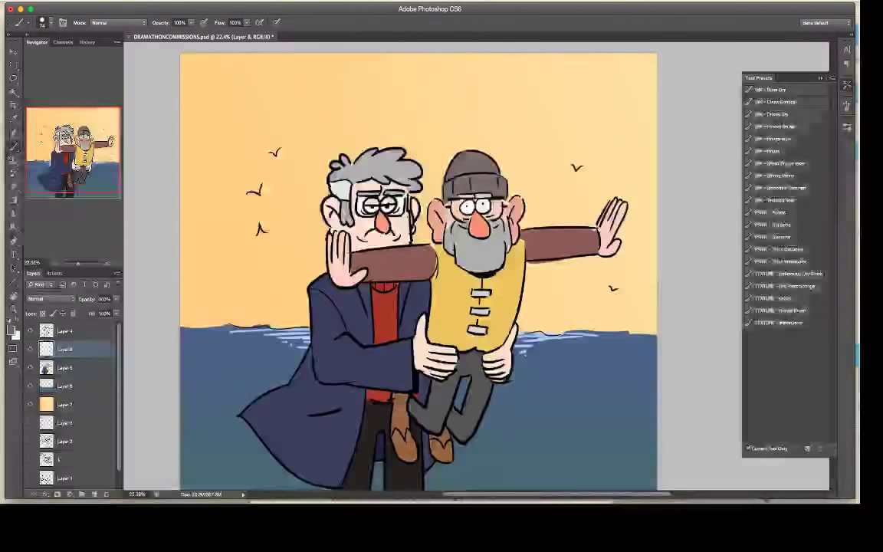
right_click(497, 150)
left_click_drag(529, 169, 534, 170)
left_click(460, 160)
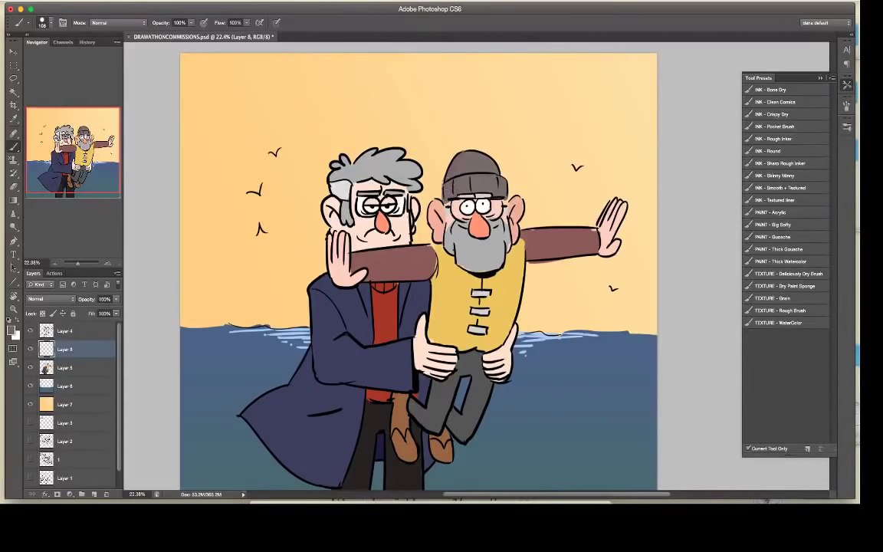
Step: Paint shadows along the left sides of both men's heads, hands and clothes, including the flared coat and the bearded man's trousers
mouse_move(437, 204)
left_mouse_down()
mouse_move(461, 260)
mouse_move(486, 271)
left_mouse_up()
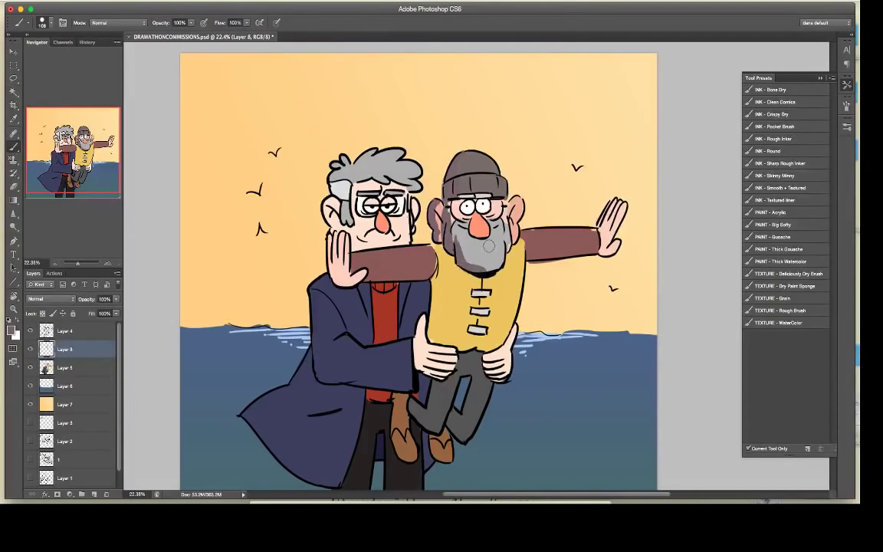
left_click_drag(474, 218, 473, 227)
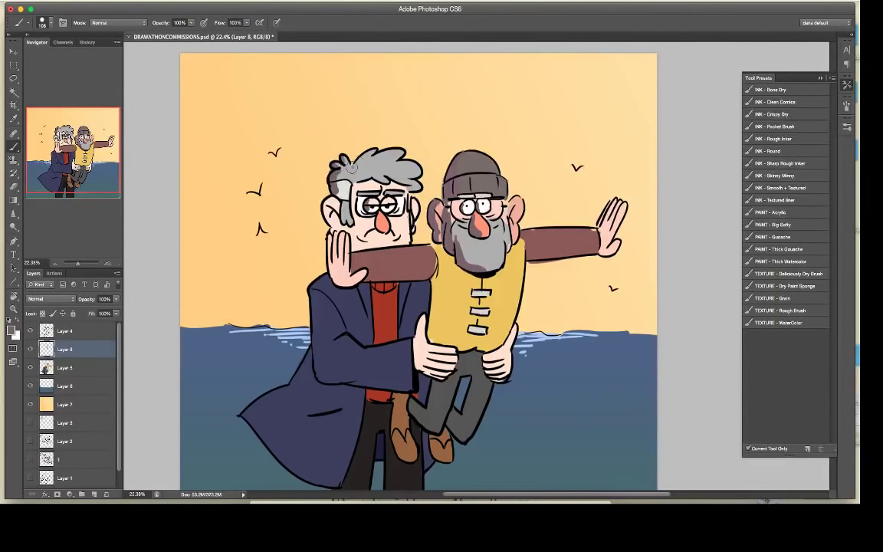
mouse_move(343, 196)
left_mouse_down()
mouse_move(351, 224)
mouse_move(352, 216)
left_mouse_up()
mouse_move(334, 199)
left_mouse_down()
mouse_move(325, 205)
mouse_move(341, 284)
left_mouse_up()
mouse_move(333, 241)
left_mouse_down()
mouse_move(334, 278)
mouse_move(347, 285)
mouse_move(339, 280)
mouse_move(314, 330)
mouse_move(315, 366)
mouse_move(407, 387)
left_mouse_up()
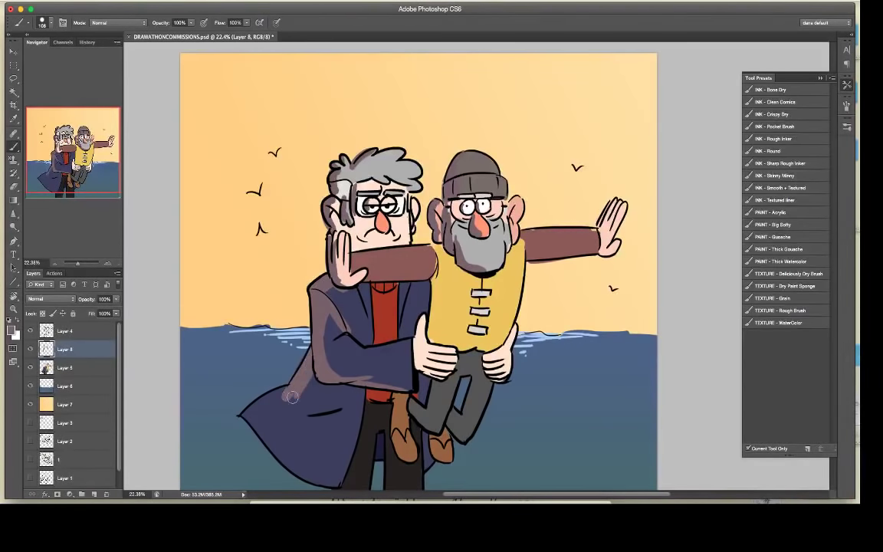
mouse_move(282, 392)
left_mouse_down()
mouse_move(320, 394)
mouse_move(257, 419)
mouse_move(281, 391)
mouse_move(241, 414)
left_mouse_up()
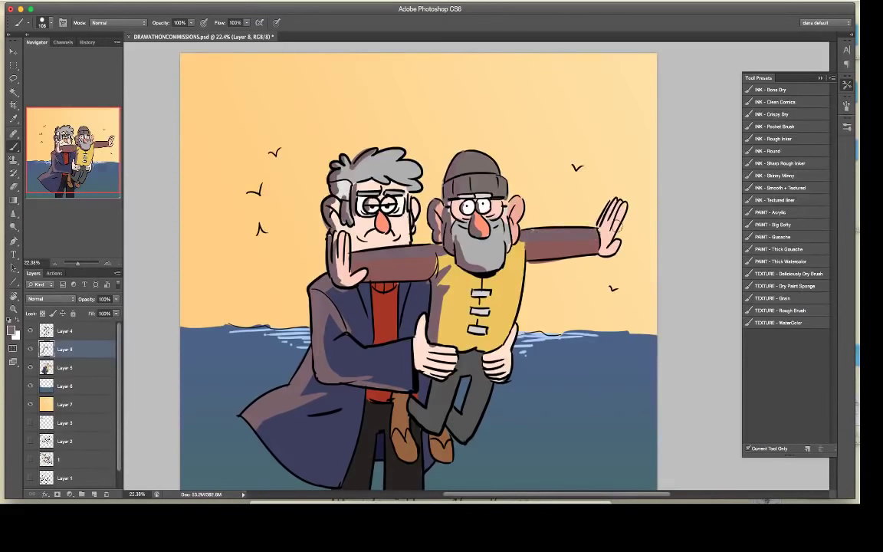
left_click_drag(622, 203, 604, 228)
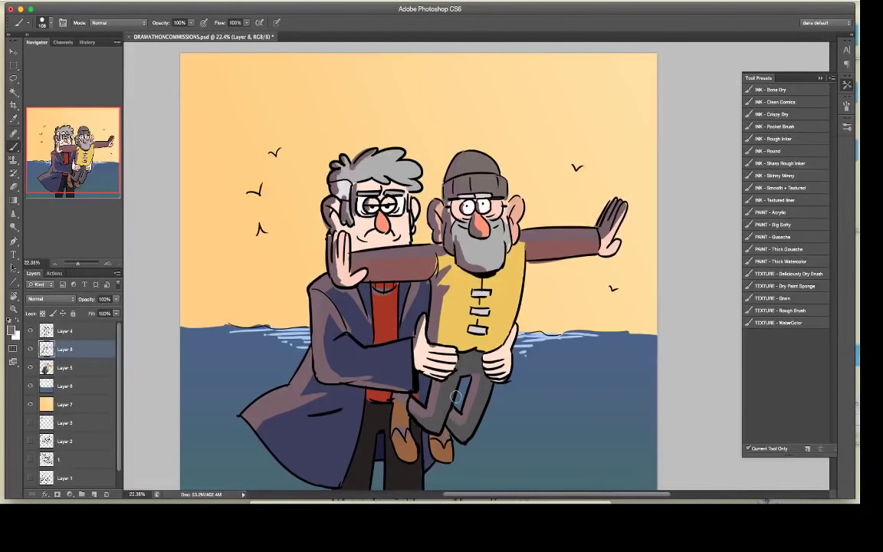
Step: Set the shadow layer's blend mode to Multiply and lower its opacity to 49%
left_click(47, 298)
left_click(57, 325)
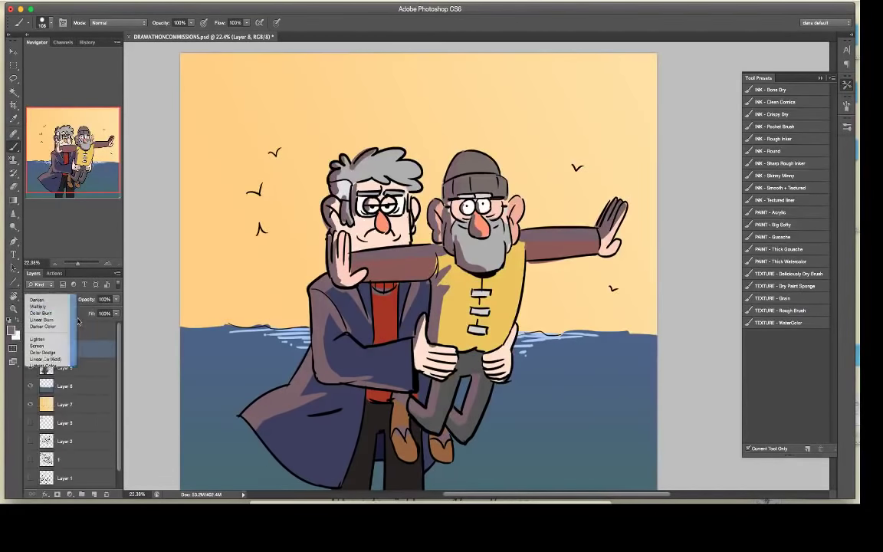
left_click(116, 300)
left_click_drag(104, 310, 94, 311)
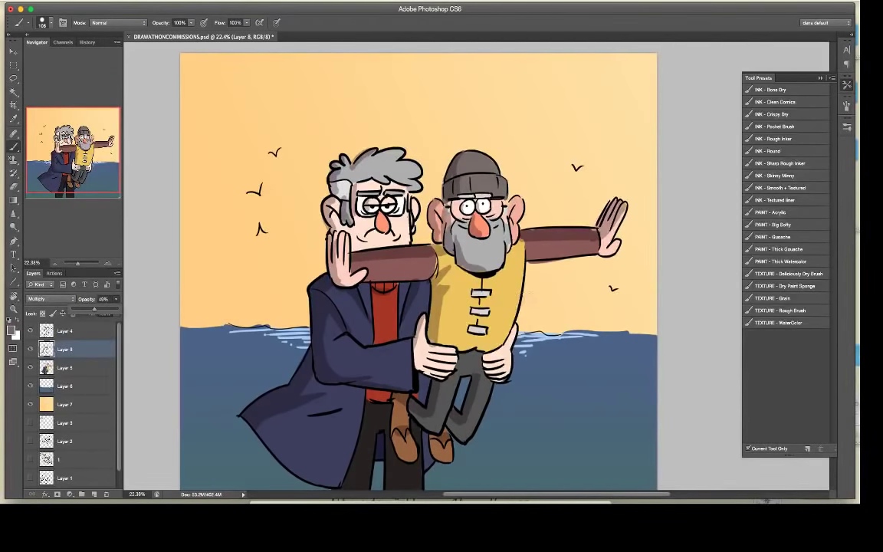
Step: Ink the rowing boat's curved rim, upright bow post and plank lines in black on the line-art layer, along the canvas's lower edge
key("z")
left_click_drag(546, 316, 484, 310)
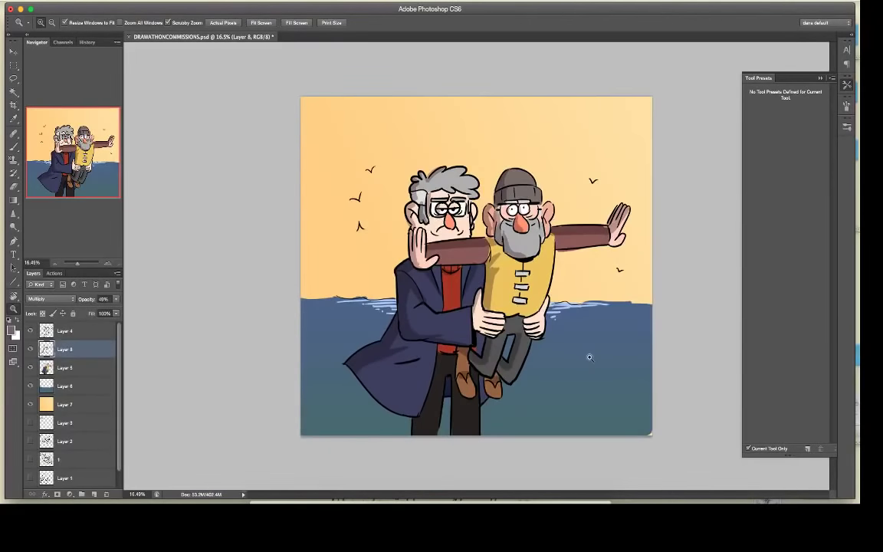
left_click_drag(589, 357, 598, 356)
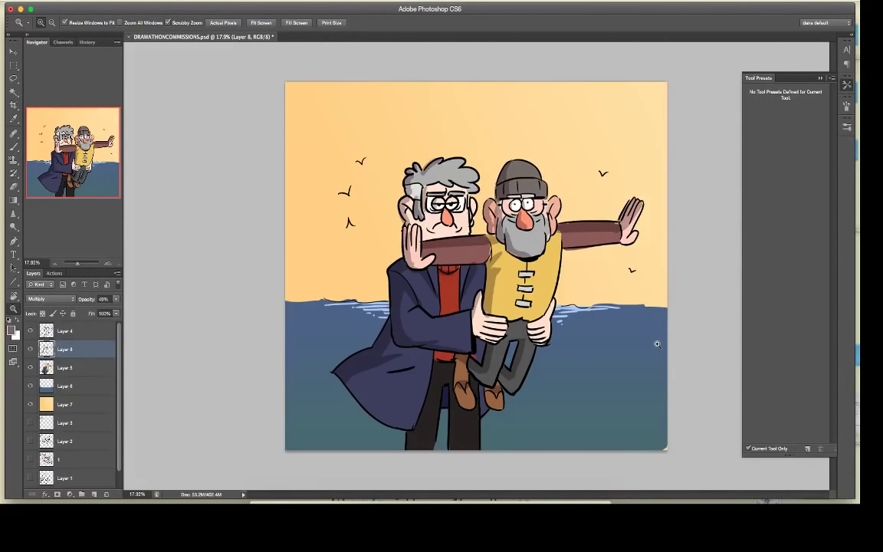
key("e")
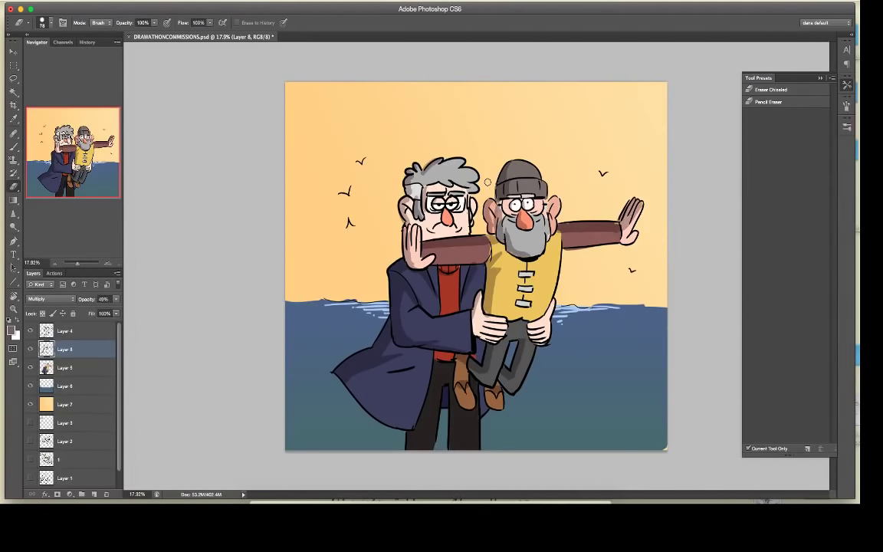
left_click(69, 335)
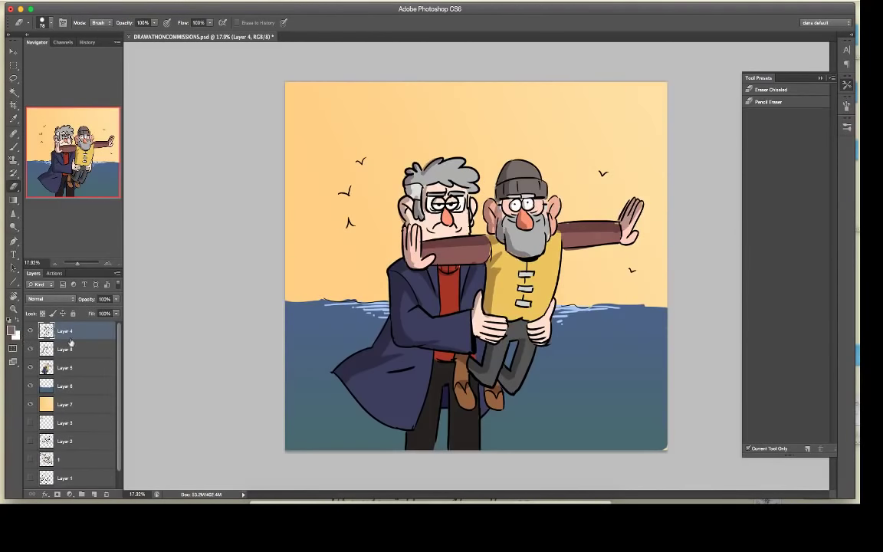
key("b")
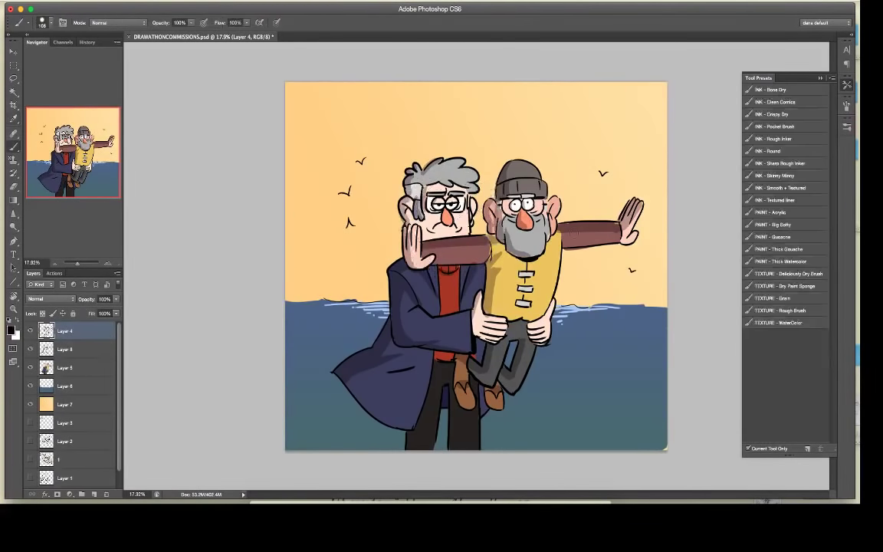
right_click(550, 249)
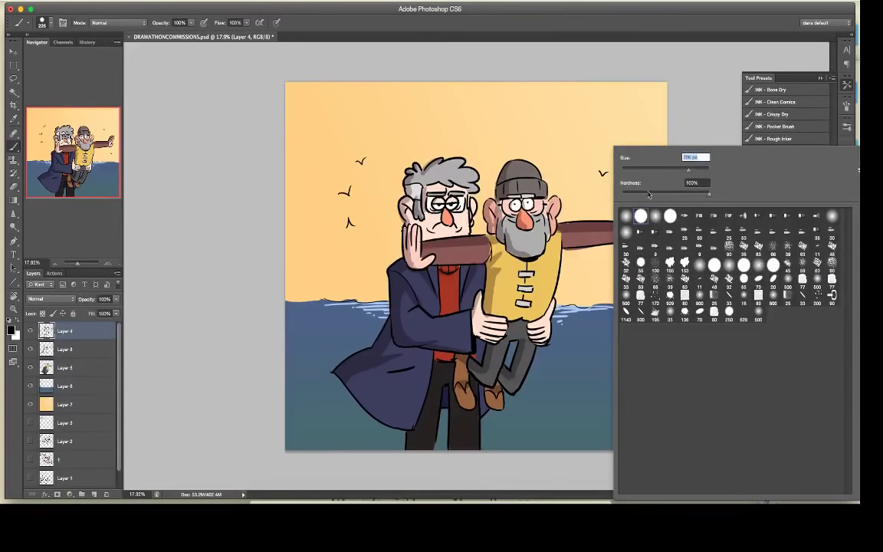
mouse_move(688, 168)
left_mouse_down()
mouse_move(637, 168)
mouse_move(654, 145)
left_mouse_up()
key("super+z")
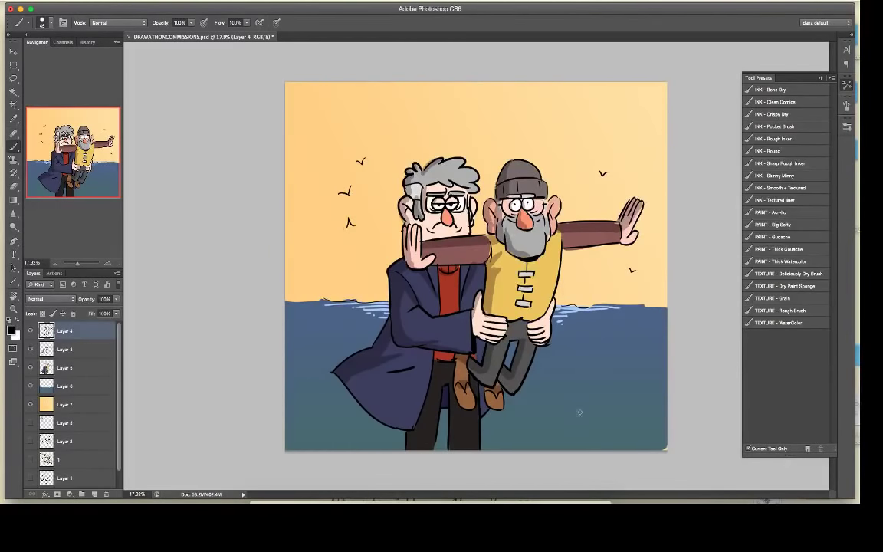
left_click_drag(621, 402, 481, 448)
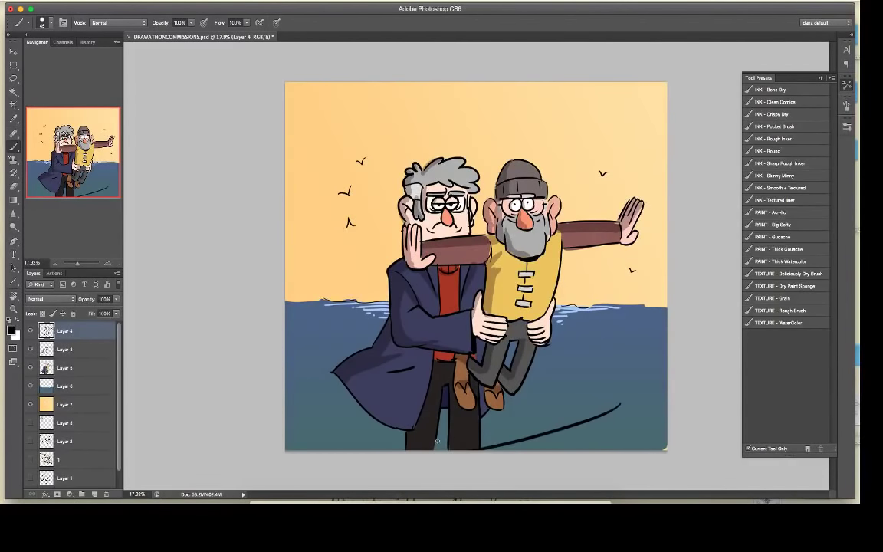
mouse_move(621, 404)
left_mouse_down()
mouse_move(619, 449)
mouse_move(637, 449)
mouse_move(625, 449)
left_mouse_up()
left_click_drag(621, 405, 636, 402)
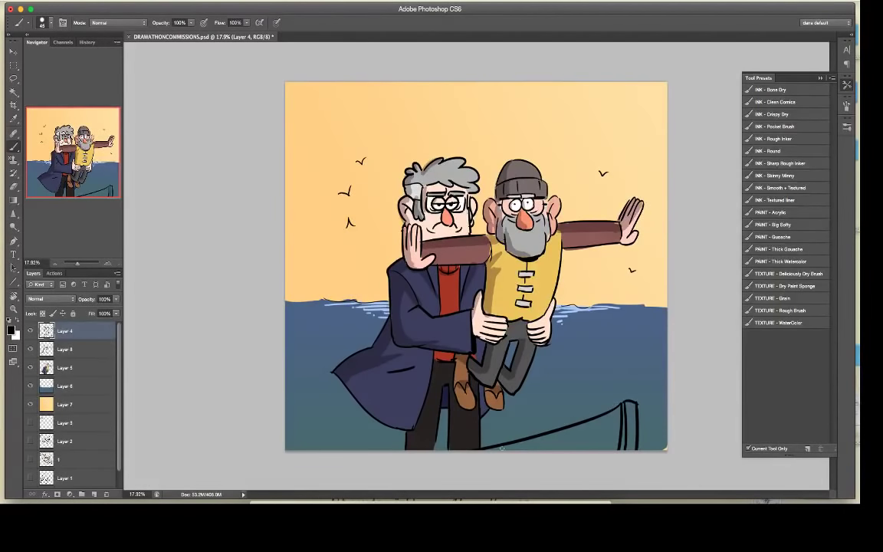
left_click_drag(483, 448, 282, 437)
mouse_move(531, 449)
left_mouse_down()
mouse_move(613, 426)
mouse_move(599, 445)
left_mouse_up()
Step: Paint the boat greyish brown (#726252) on the characters' colour layer with a 64 px brush and clean up its edges
left_click(66, 368)
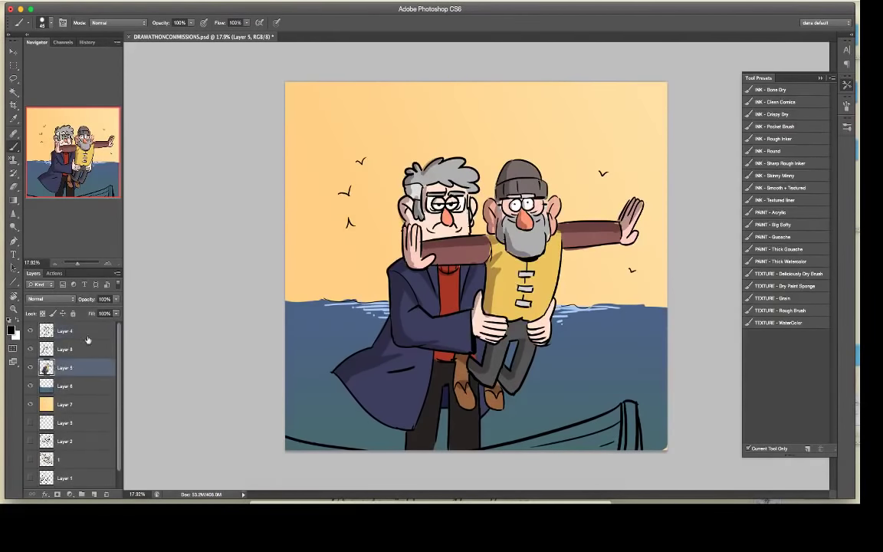
left_click(10, 330)
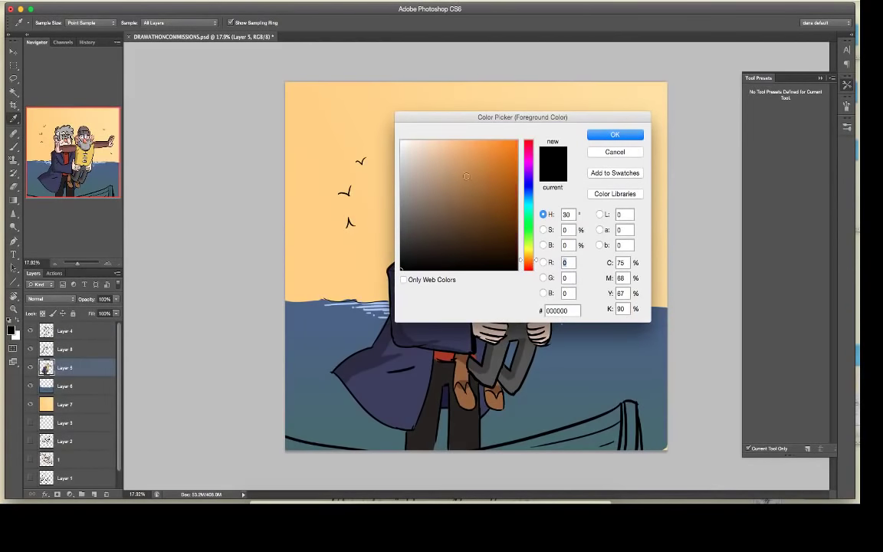
mouse_move(466, 176)
left_mouse_down()
mouse_move(442, 201)
mouse_move(459, 199)
mouse_move(432, 212)
left_mouse_up()
left_click(601, 136)
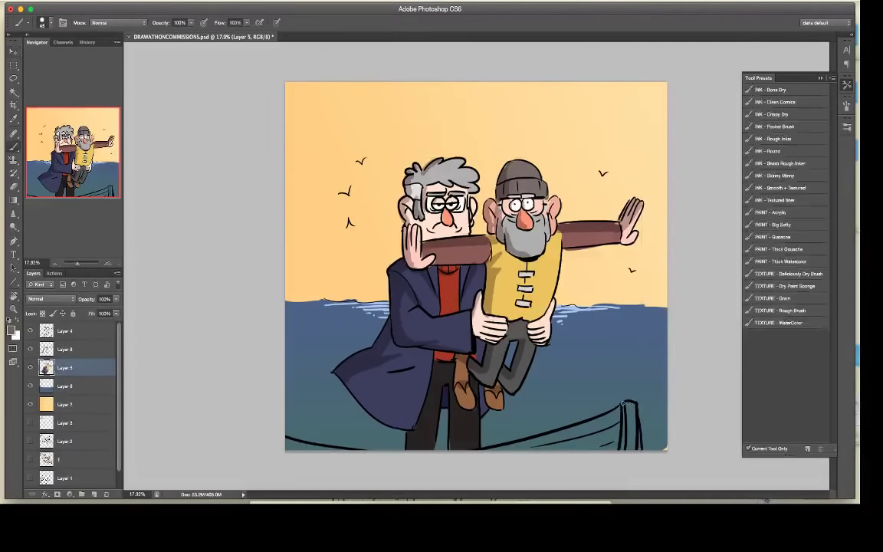
right_click(595, 221)
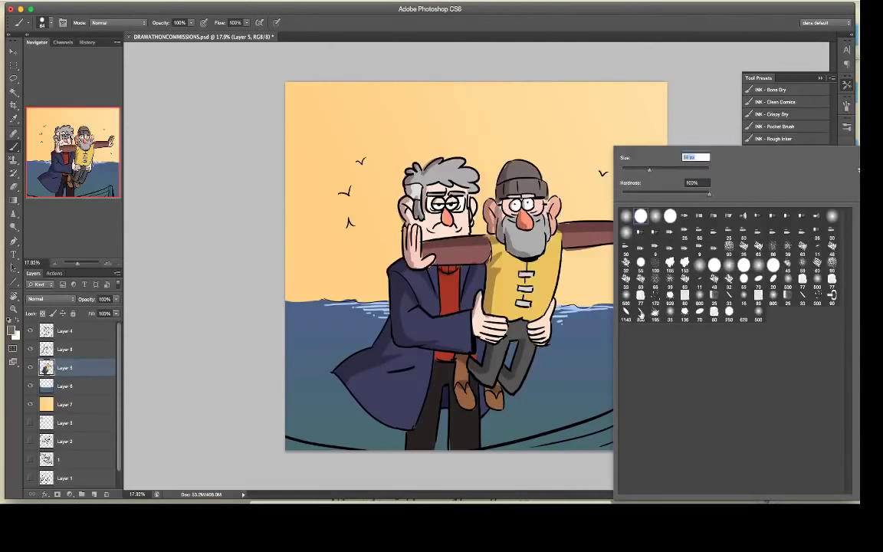
left_click_drag(553, 443, 587, 433)
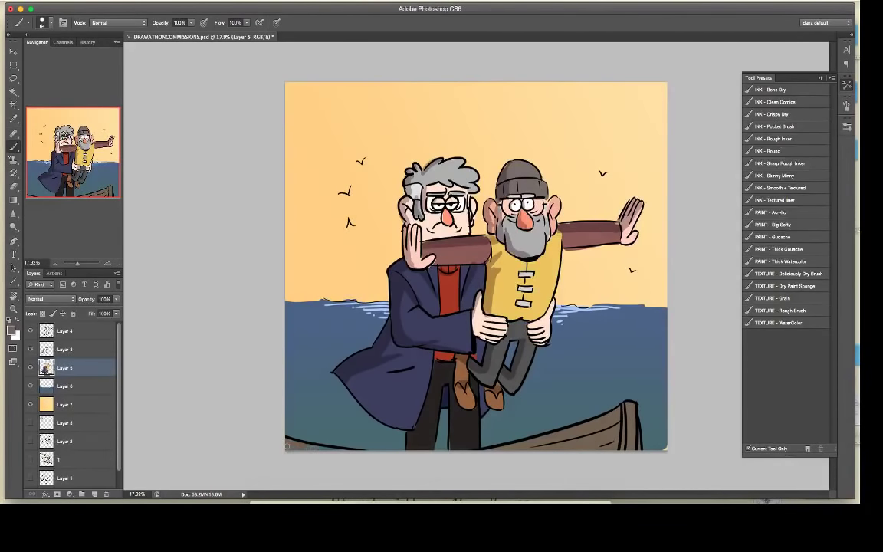
key("e")
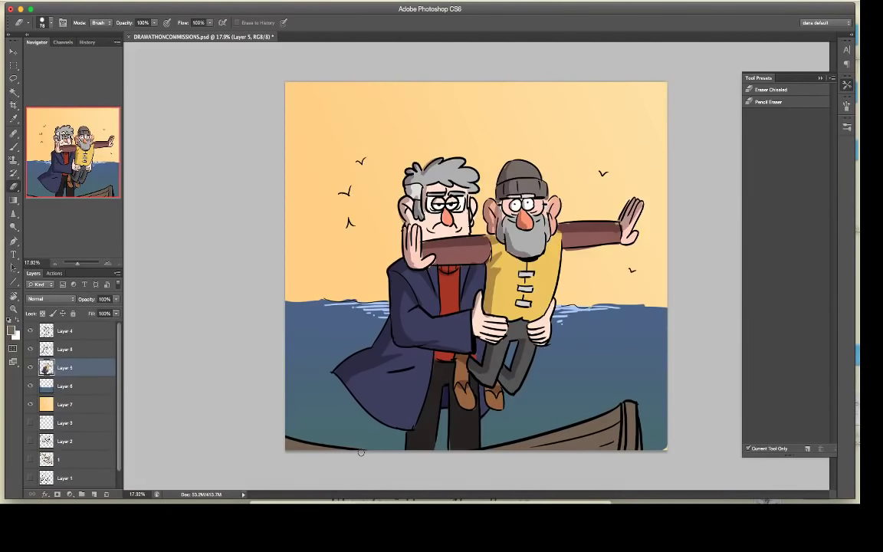
Step: Merge the finished picture's line art, shadow, character, sea and sky layers into one layer
left_click(69, 404)
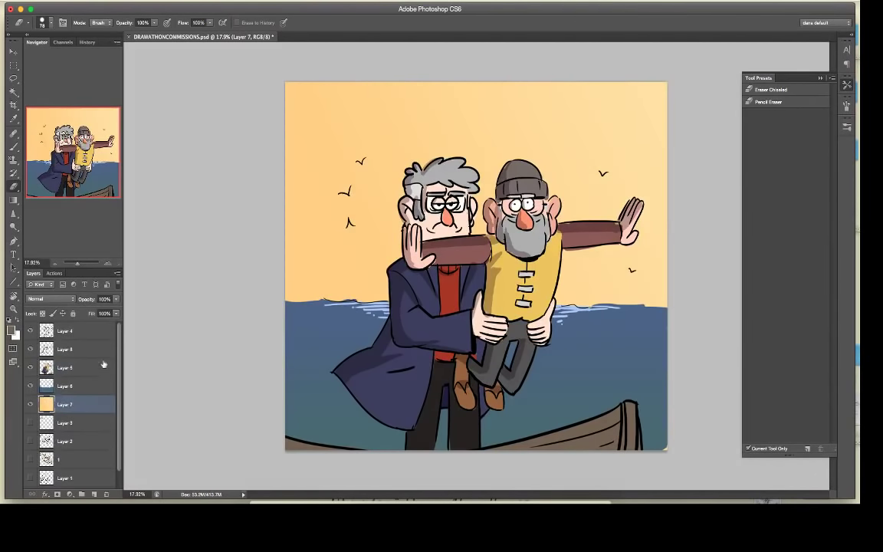
left_click(86, 330, "shift")
right_click(89, 346)
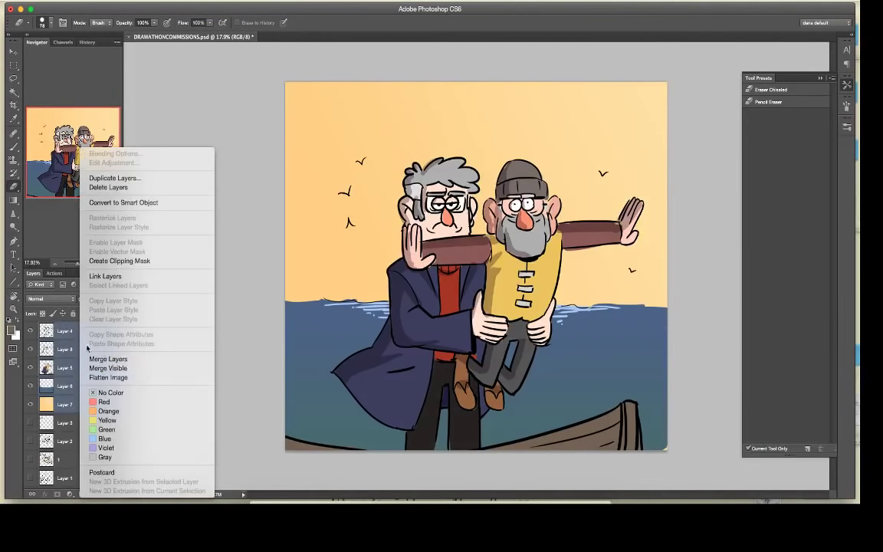
left_click(115, 359)
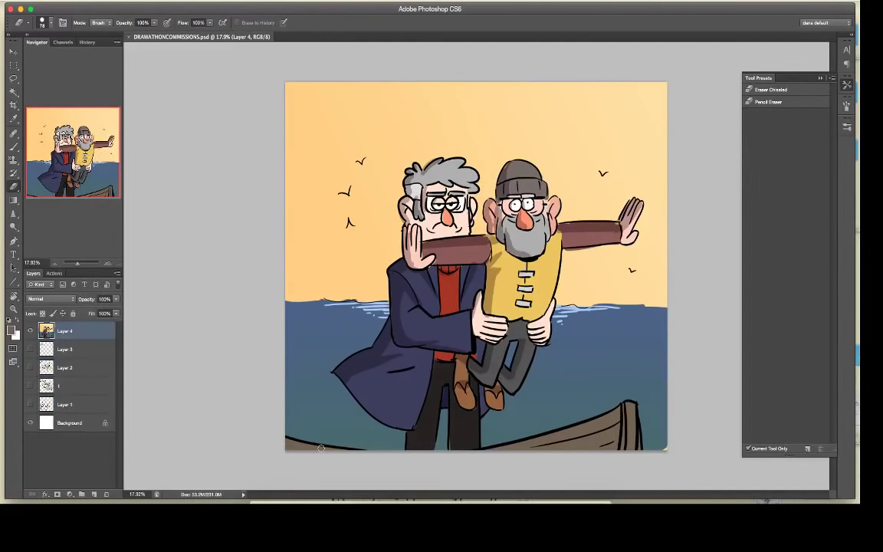
Step: Add a new layer above the merged picture and keep the merged picture hidden to leave a blank canvas
left_click(31, 332)
left_click(94, 493)
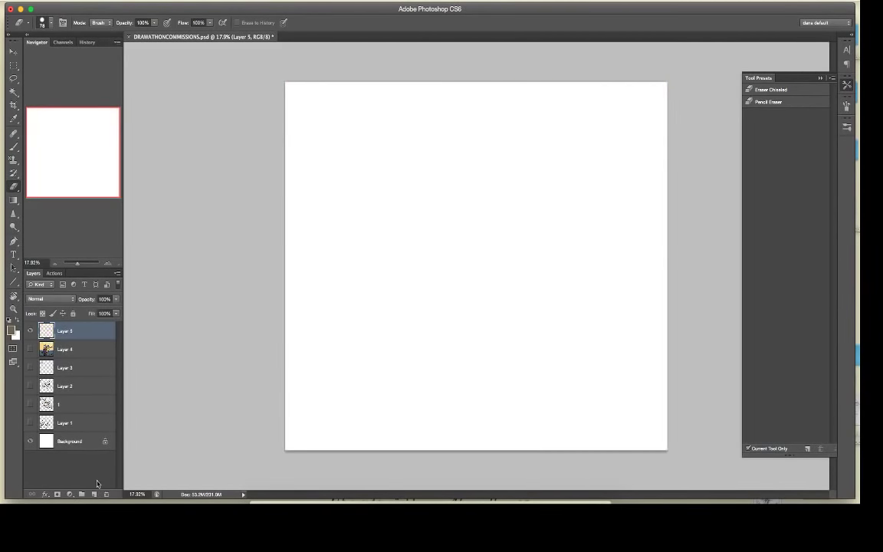
left_click(30, 349)
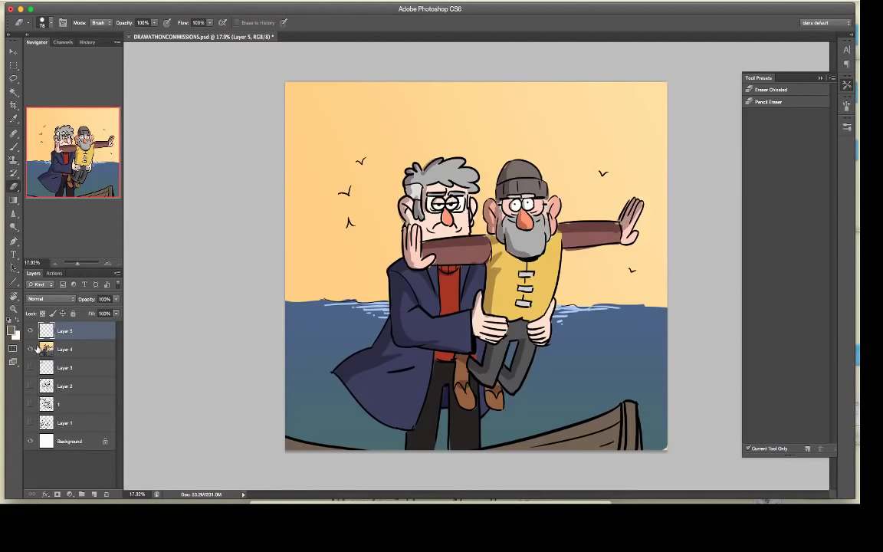
left_click(31, 349)
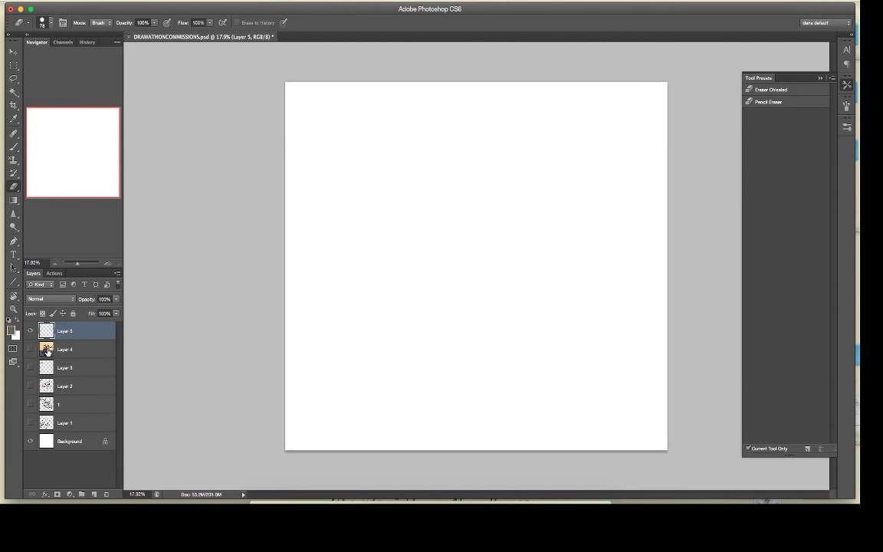
Step: Set the colour to black and hand-letter the client's username in capitals in the canvas's upper-left corner
left_click(12, 332)
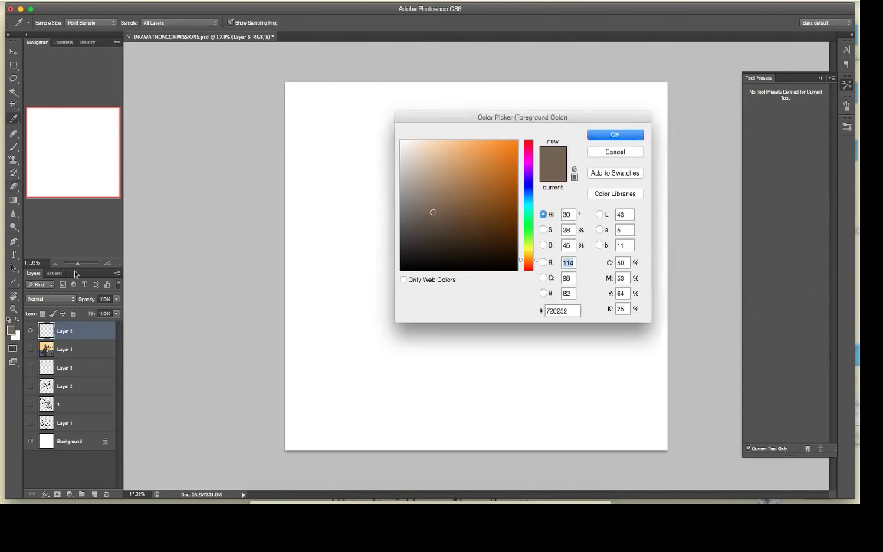
left_click_drag(495, 259, 547, 297)
left_click(622, 134)
key("b")
mouse_move(305, 115)
left_mouse_down()
mouse_move(314, 132)
mouse_move(321, 114)
mouse_move(339, 117)
left_mouse_up()
mouse_move(359, 112)
left_mouse_down()
mouse_move(381, 92)
mouse_move(398, 96)
mouse_move(402, 114)
mouse_move(432, 108)
left_mouse_up()
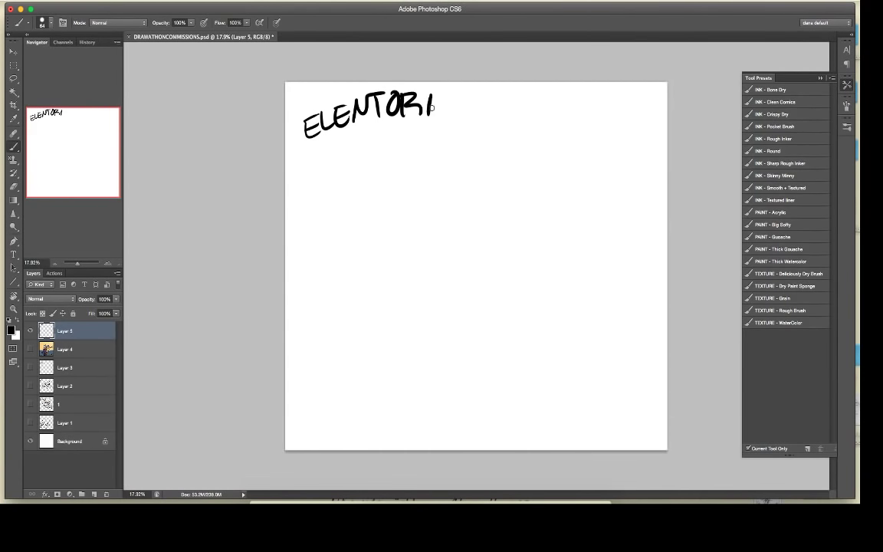
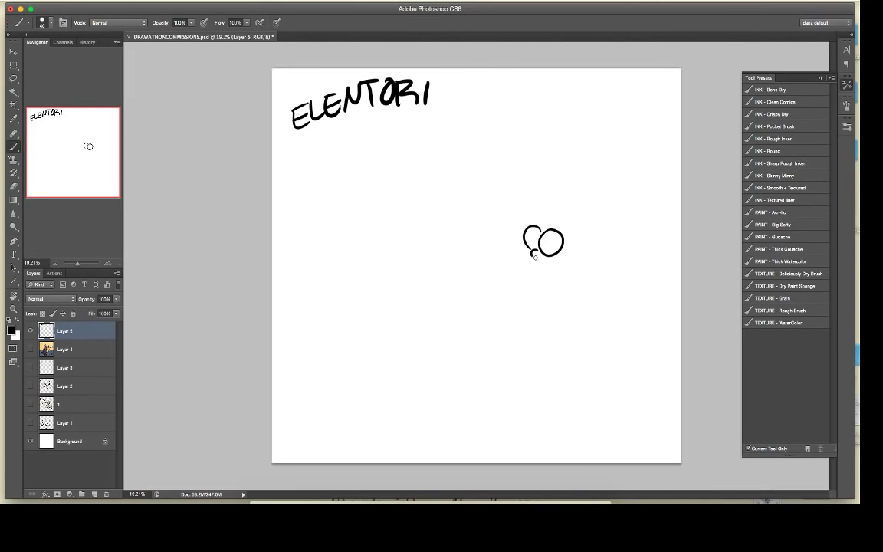
Step: Refine the round eyes with black pupils and draw the character's rounded cheek, jaw and ear with a 40 px brush
key("e")
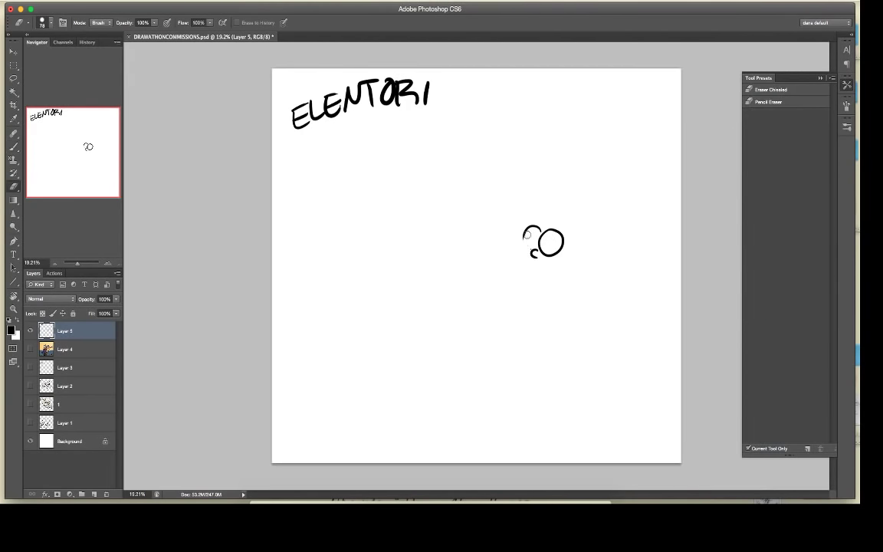
key("b")
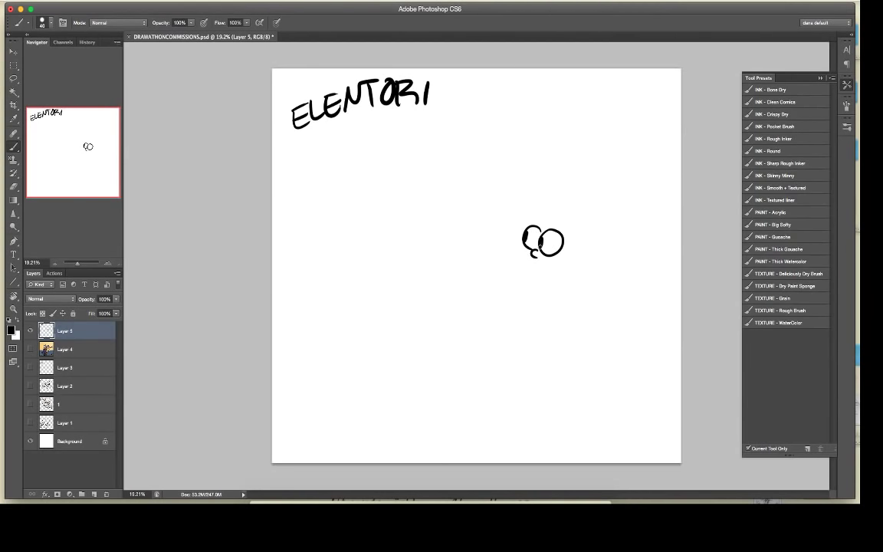
mouse_move(523, 246)
left_mouse_down()
mouse_move(515, 255)
mouse_move(525, 285)
left_mouse_up()
key("super+z")
mouse_move(522, 249)
left_mouse_down()
mouse_move(548, 292)
mouse_move(520, 293)
left_mouse_up()
key("super+z")
mouse_move(522, 247)
left_mouse_down()
mouse_move(541, 289)
mouse_move(571, 272)
mouse_move(566, 246)
mouse_move(571, 274)
left_mouse_up()
key("super+z")
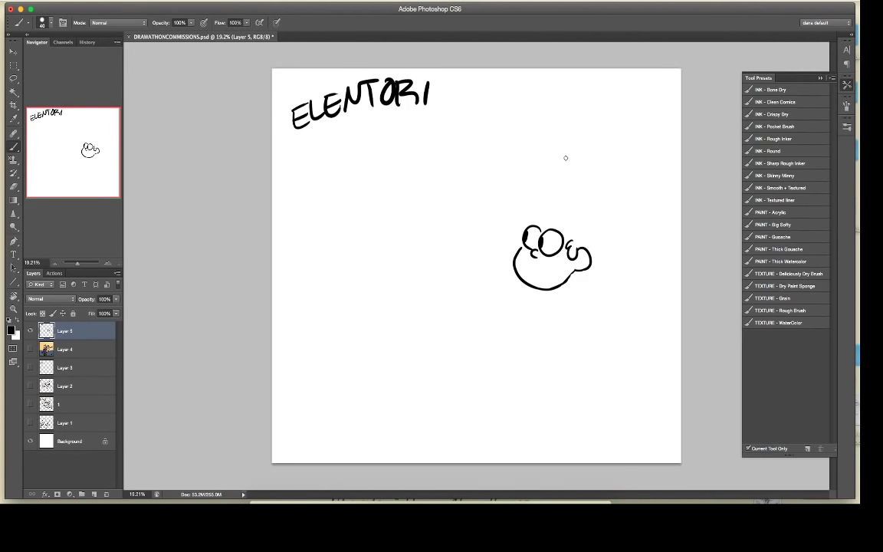
Step: Draw a tilted cap with a raised brim and tree emblem on the head, and add the fringe beneath it
mouse_move(529, 212)
left_mouse_down()
mouse_move(550, 188)
mouse_move(537, 183)
mouse_move(587, 240)
left_mouse_up()
left_click_drag(550, 193, 585, 238)
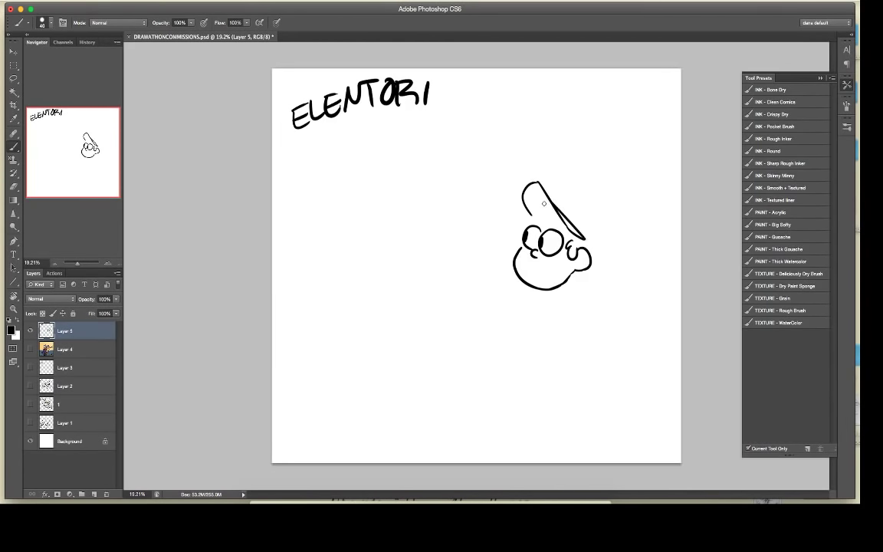
mouse_move(545, 203)
left_mouse_down()
mouse_move(541, 223)
mouse_move(559, 218)
mouse_move(562, 228)
mouse_move(580, 189)
mouse_move(600, 246)
mouse_move(589, 207)
mouse_move(564, 194)
left_mouse_up()
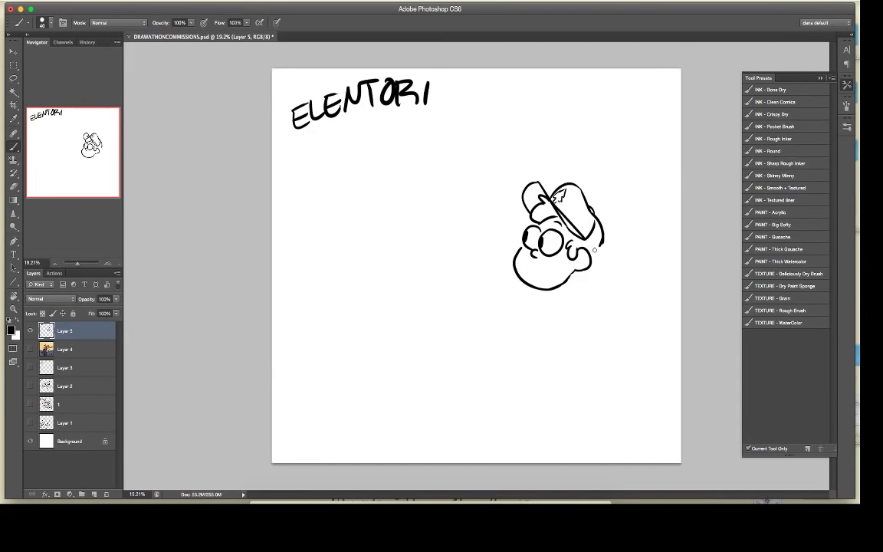
key("l")
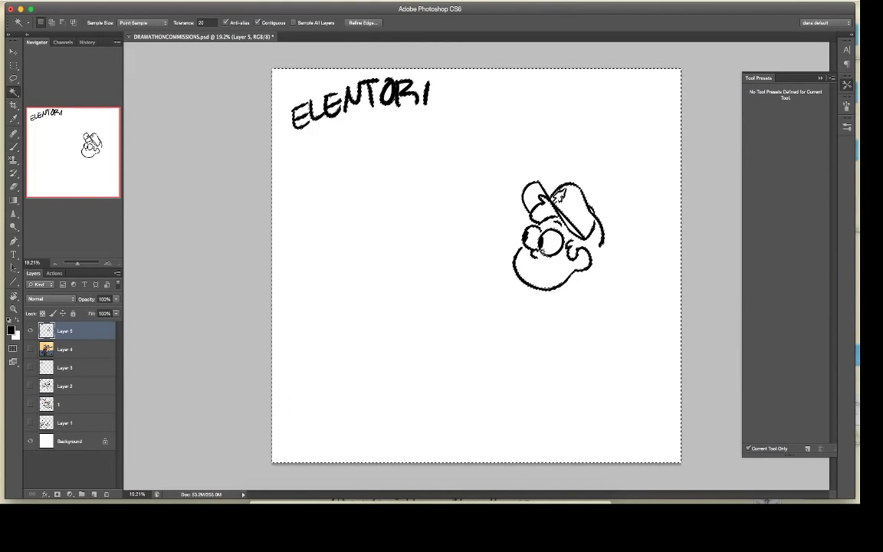
key("super+a")
key("super+d")
Step: Redraw the jaw line below the ear, and add hair curls behind the head and a small open mouth
key("b")
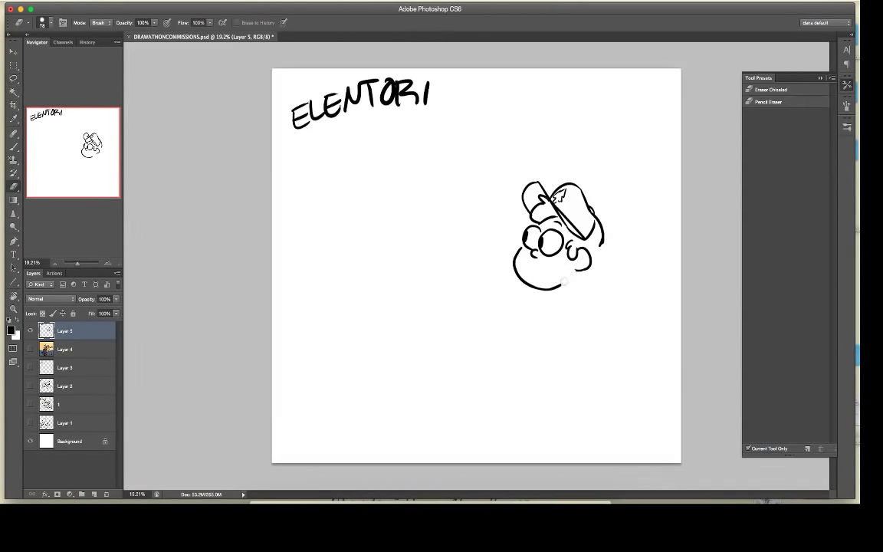
left_click_drag(573, 269, 563, 283)
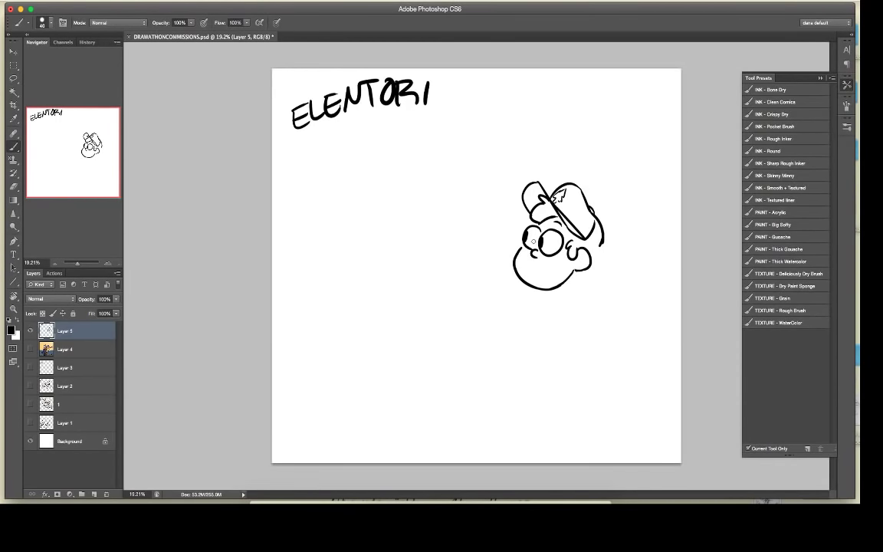
mouse_move(595, 249)
left_mouse_down()
mouse_move(606, 243)
mouse_move(602, 267)
mouse_move(571, 279)
mouse_move(542, 272)
mouse_move(553, 266)
mouse_move(544, 263)
left_mouse_up()
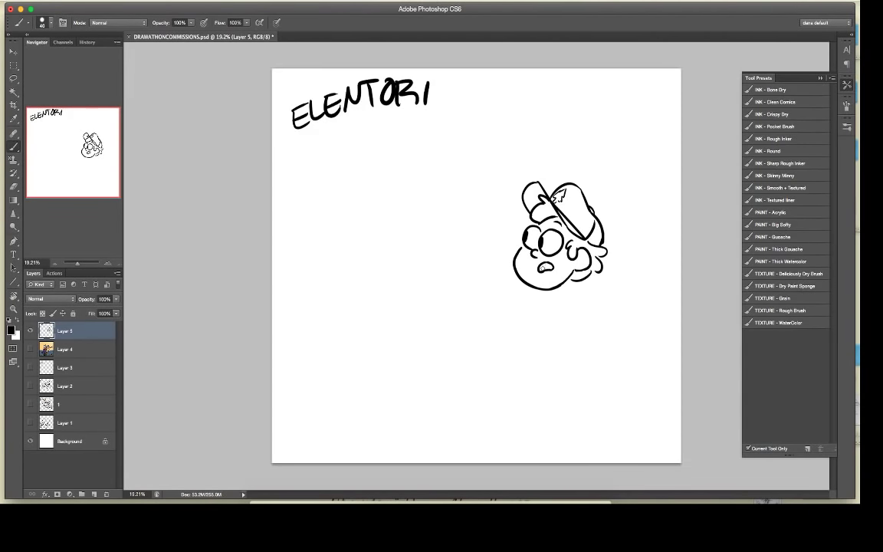
Step: Draw a hand below the character's chin and the first outlines of an open book resting in it
key("e")
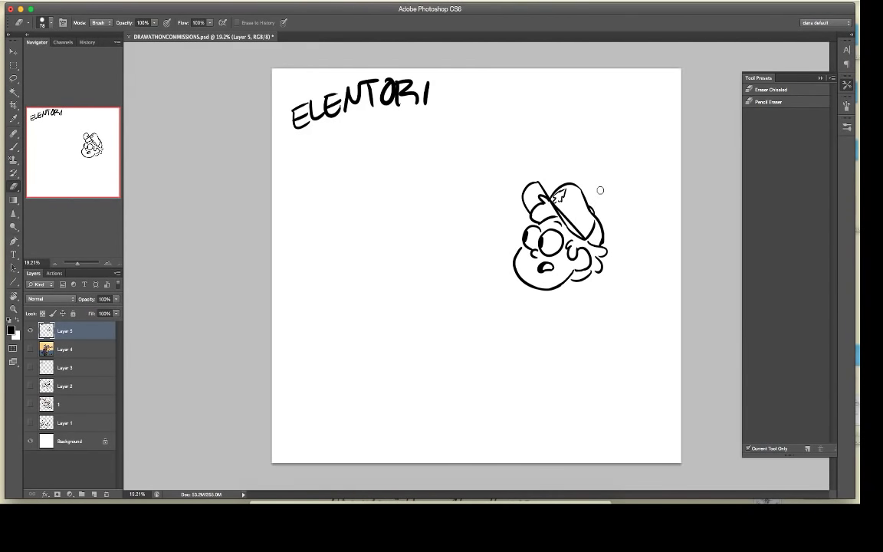
key("b")
mouse_move(545, 332)
left_mouse_down()
mouse_move(549, 321)
mouse_move(525, 334)
mouse_move(541, 341)
left_mouse_up()
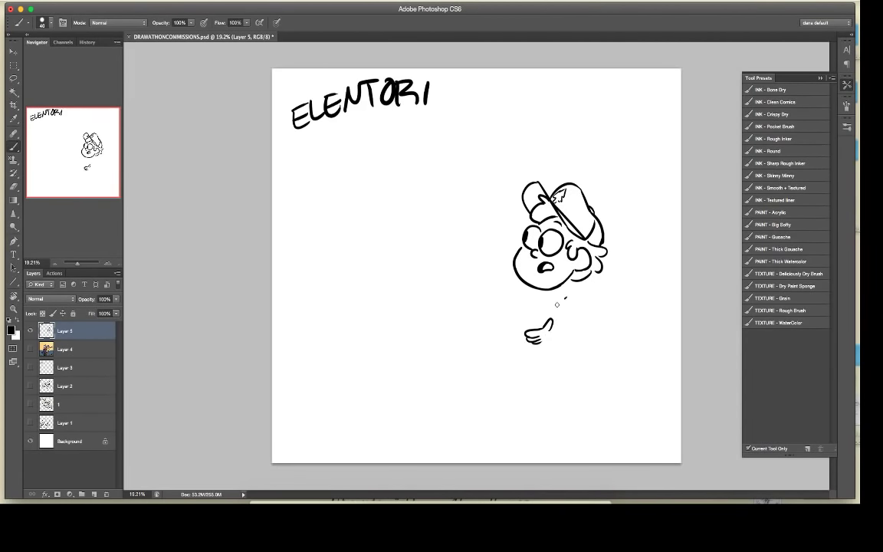
mouse_move(557, 305)
left_mouse_down()
mouse_move(536, 322)
mouse_move(562, 304)
mouse_move(582, 315)
left_mouse_up()
key("e")
key("b")
left_click_drag(527, 325, 528, 325)
key("ctrl+z")
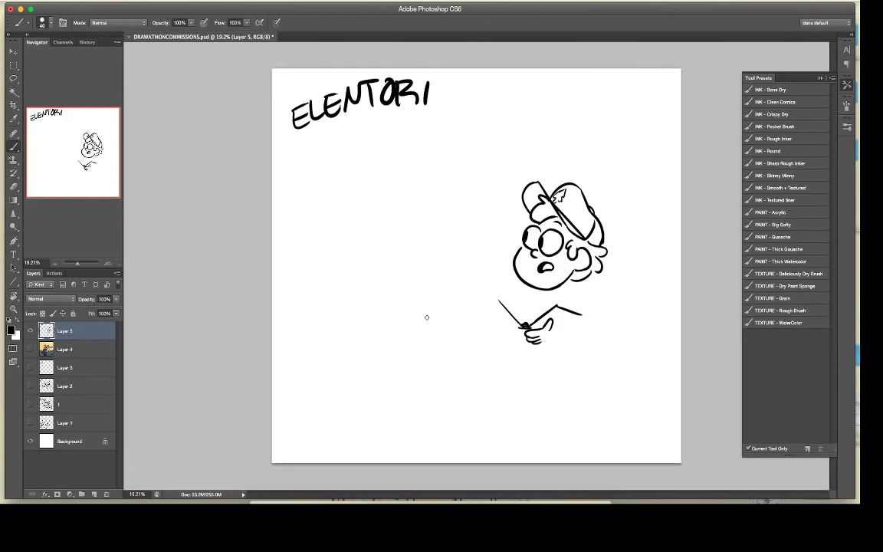
Step: Draw the open book's far pages and cover edge, with fingers gripping it, erasing stray lines
key("e")
left_click_drag(508, 313, 525, 325)
key("b")
mouse_move(527, 323)
left_mouse_down()
mouse_move(536, 309)
mouse_move(554, 304)
mouse_move(582, 315)
left_mouse_up()
mouse_move(495, 306)
left_mouse_down()
mouse_move(513, 323)
mouse_move(498, 302)
mouse_move(518, 322)
mouse_move(492, 302)
mouse_move(517, 331)
mouse_move(502, 311)
left_mouse_up()
key("e")
key("b")
key("e")
key("b")
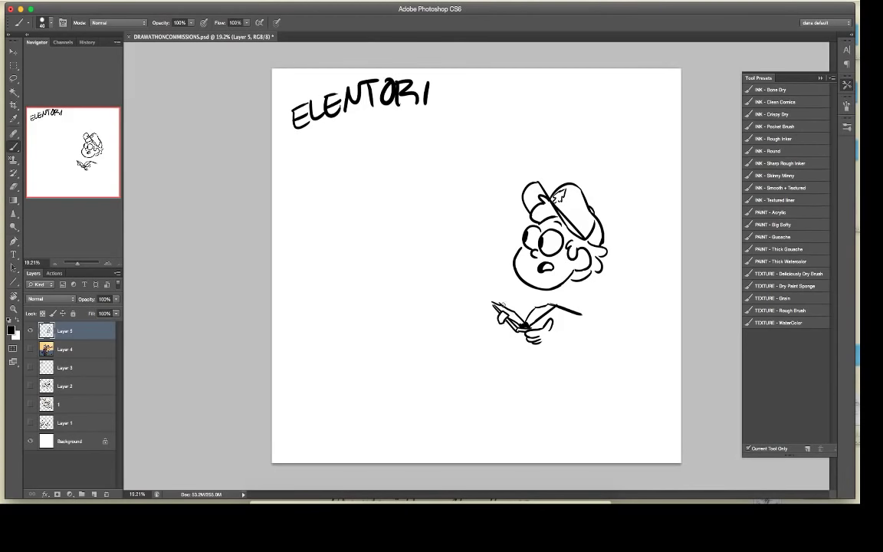
Step: Close the outline of the book's near cover and tidy the lines around its spine and gripping fingers
left_click_drag(550, 331, 566, 331)
key("e")
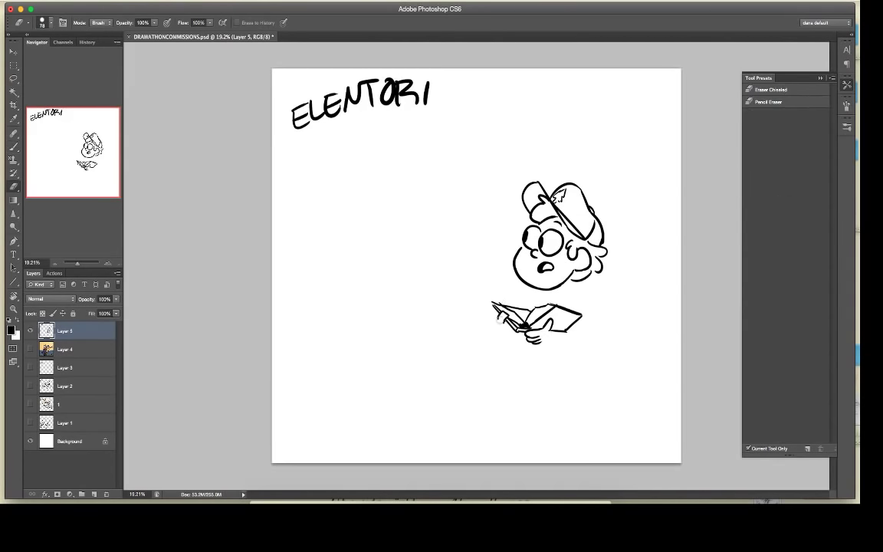
key("b")
key("e")
key("b")
key("e")
key("b")
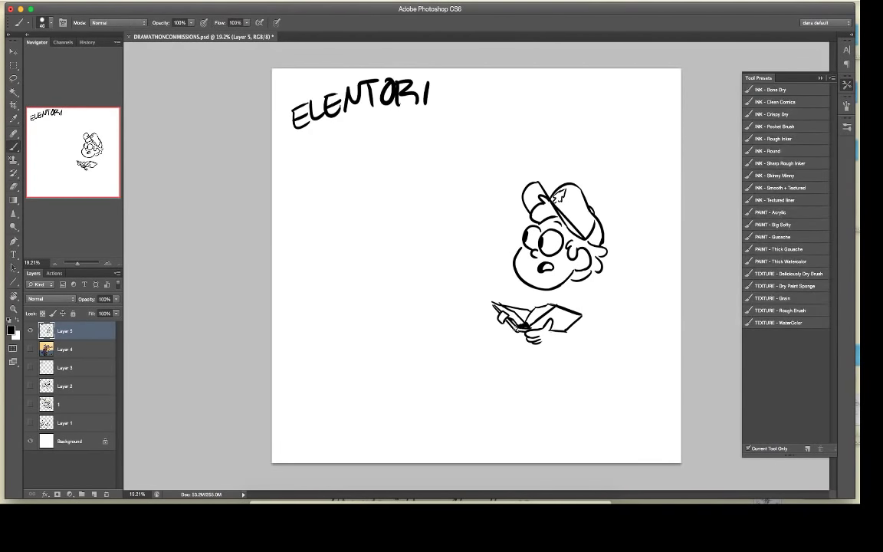
Step: Draw a round charm dangling from the book, and add the neck and sleeve lines under the jaw
left_click_drag(515, 329, 513, 339)
mouse_move(516, 330)
left_mouse_down()
mouse_move(518, 350)
mouse_move(512, 338)
left_mouse_up()
left_click_drag(551, 278, 564, 291)
mouse_move(557, 294)
left_mouse_down()
mouse_move(568, 294)
mouse_move(560, 296)
mouse_move(561, 289)
mouse_move(570, 309)
mouse_move(562, 306)
left_mouse_up()
key("e")
key("b")
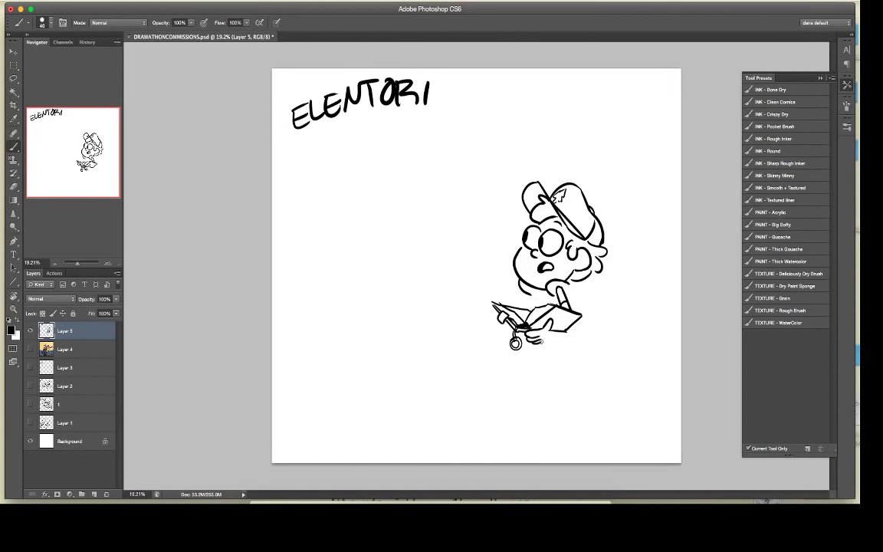
Step: Draw the bent forearm beneath the book, joining the supporting hand to the elbow
left_click_drag(541, 342, 576, 336)
key("e")
key("b")
left_click_drag(573, 327, 575, 334)
Step: Sketch a second, bearded character in the canvas's lower-left corner with dark sunglasses, large nose, ear, microphone and gripping hand
mouse_move(343, 346)
left_mouse_down()
mouse_move(383, 343)
mouse_move(347, 350)
mouse_move(353, 363)
mouse_move(364, 348)
mouse_move(375, 358)
mouse_move(385, 345)
mouse_move(367, 350)
mouse_move(380, 379)
mouse_move(362, 372)
mouse_move(387, 372)
left_mouse_up()
mouse_move(337, 387)
left_mouse_down()
mouse_move(355, 415)
mouse_move(372, 421)
mouse_move(411, 401)
mouse_move(422, 419)
mouse_move(423, 406)
left_mouse_up()
mouse_move(412, 360)
left_mouse_down()
mouse_move(431, 356)
mouse_move(436, 380)
left_mouse_up()
mouse_move(408, 435)
left_mouse_down()
mouse_move(435, 444)
mouse_move(414, 451)
mouse_move(421, 436)
left_mouse_up()
left_click_drag(409, 428, 412, 452)
left_click_drag(341, 344, 382, 331)
mouse_move(328, 352)
left_mouse_down()
mouse_move(319, 383)
mouse_move(335, 395)
mouse_move(330, 374)
left_mouse_up()
mouse_move(406, 366)
left_mouse_down()
mouse_move(394, 410)
mouse_move(403, 402)
left_mouse_up()
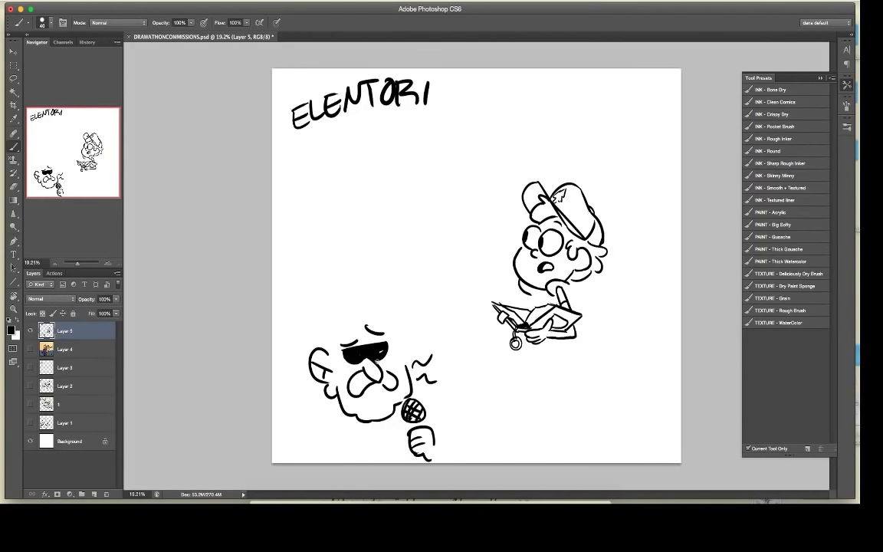
Step: Erase the side line of the bearded man's face and redraw it with a second ear and hair
key("e")
left_click_drag(406, 365, 407, 396)
key("b")
mouse_move(399, 355)
left_mouse_down()
mouse_move(405, 393)
mouse_move(417, 355)
mouse_move(409, 371)
left_mouse_up()
left_click_drag(411, 369, 407, 382)
left_click_drag(413, 342, 402, 358)
left_click_drag(408, 349, 414, 360)
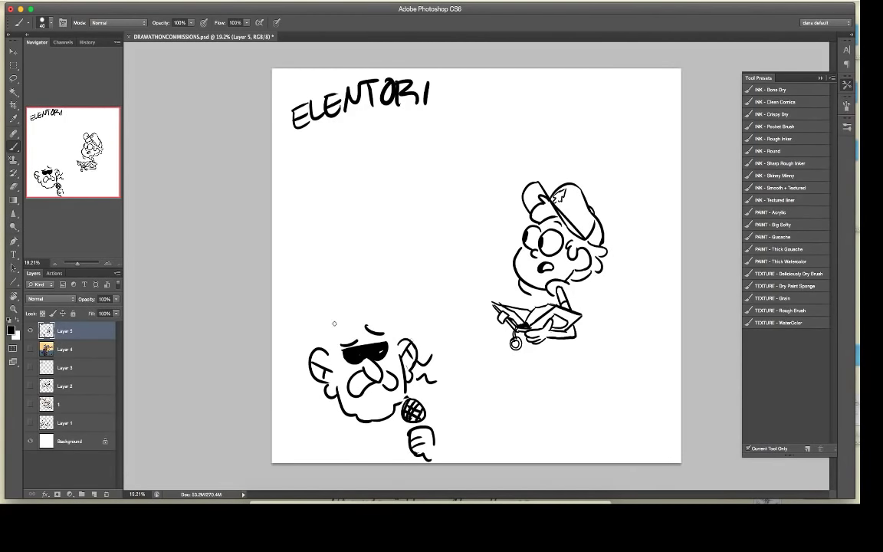
Step: Outline the front panel of the bearded man's cap above his brow, erasing the excess line
mouse_move(326, 346)
left_mouse_down()
mouse_move(326, 310)
mouse_move(375, 296)
mouse_move(385, 302)
left_mouse_up()
left_click_drag(380, 299, 398, 341)
key("e")
left_click_drag(348, 300, 326, 327)
key("b")
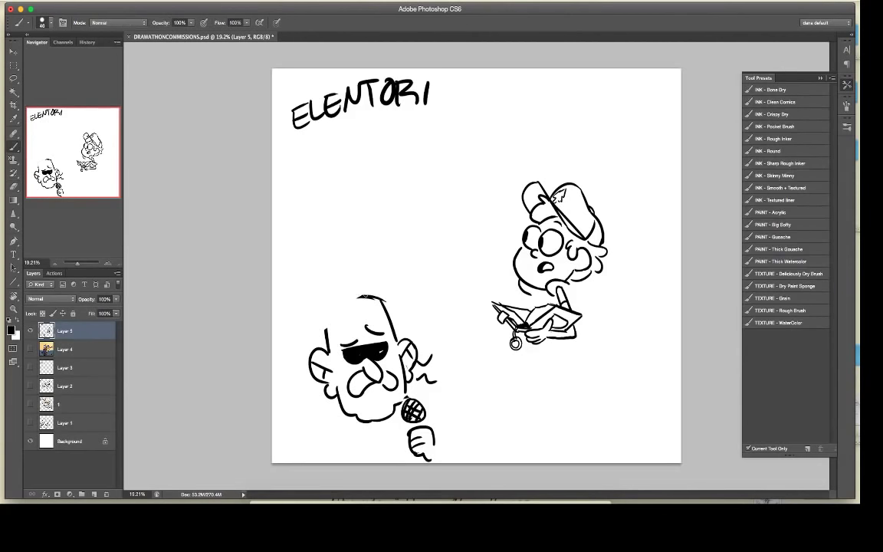
Step: Draw the rounded back of the bearded man's cap with its panel seams and protruding brim
mouse_move(365, 295)
left_mouse_down()
mouse_move(322, 315)
mouse_move(321, 330)
left_mouse_up()
left_click_drag(363, 293, 318, 331)
mouse_move(323, 329)
left_mouse_down()
mouse_move(287, 336)
mouse_move(318, 330)
left_mouse_up()
key("e")
key("b")
left_click_drag(329, 289, 348, 309)
left_click_drag(329, 287, 361, 298)
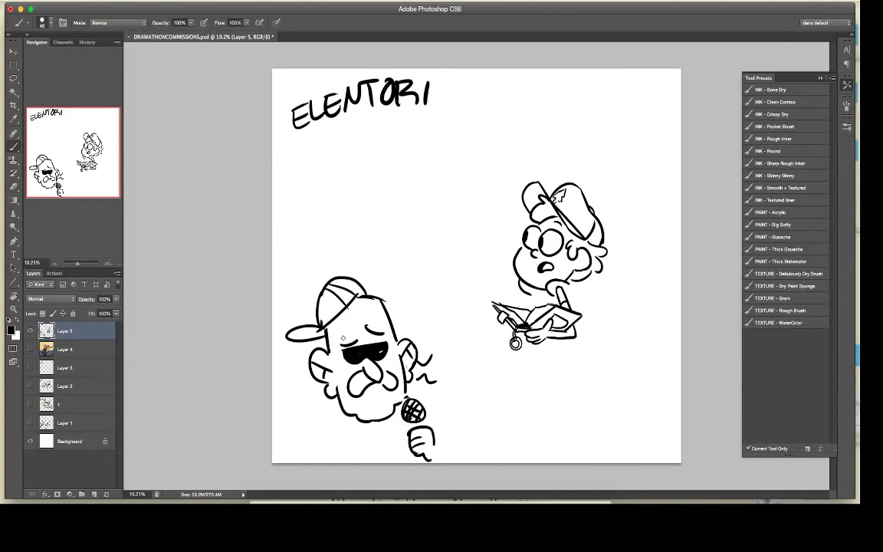
Step: Draw the lower edge of the bearded man's cap and erase highlights into his black sunglasses
mouse_move(329, 353)
left_mouse_down()
mouse_move(398, 338)
mouse_move(347, 351)
mouse_move(362, 360)
left_mouse_up()
key("e")
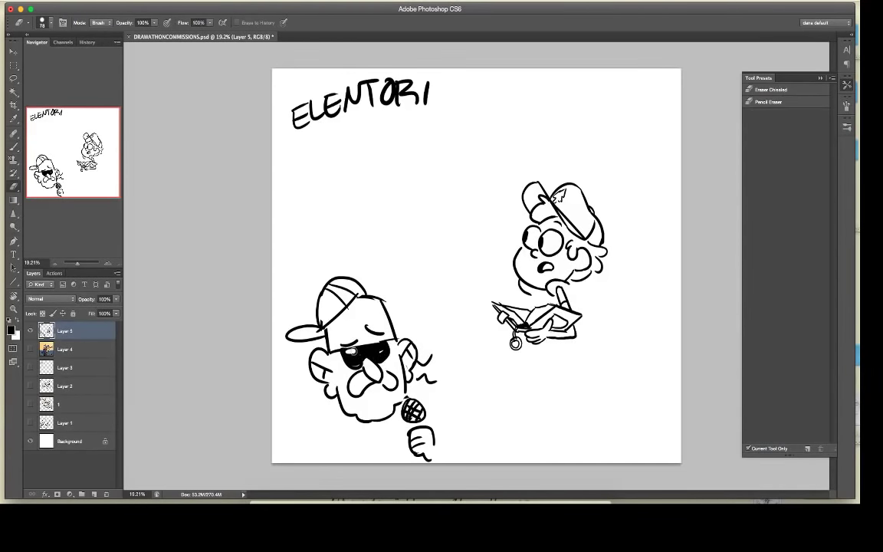
key("b")
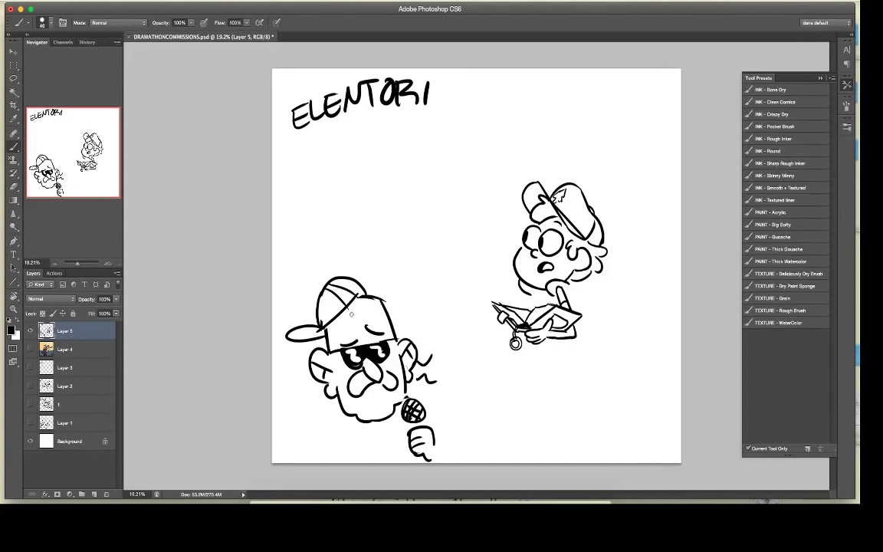
Step: Add an emblem to the bearded man's cap and draw his sleeve with a thumbs-up hand
mouse_move(355, 310)
left_mouse_down()
mouse_move(365, 308)
mouse_move(324, 349)
left_mouse_up()
mouse_move(339, 401)
left_mouse_down()
mouse_move(311, 407)
mouse_move(311, 434)
mouse_move(297, 438)
mouse_move(295, 426)
mouse_move(283, 435)
mouse_move(279, 450)
mouse_move(289, 451)
left_mouse_up()
mouse_move(277, 436)
left_mouse_down()
mouse_move(287, 457)
mouse_move(292, 449)
mouse_move(299, 459)
mouse_move(342, 459)
left_mouse_up()
key("e")
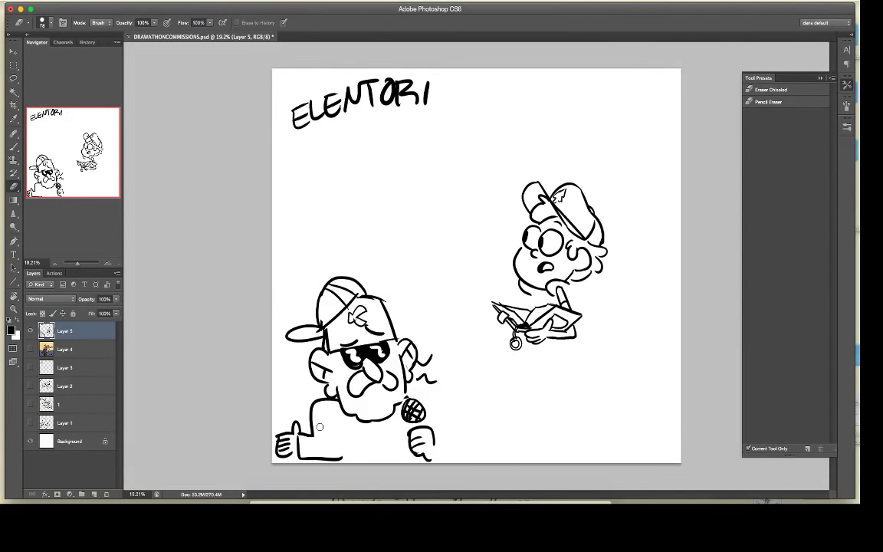
key("b")
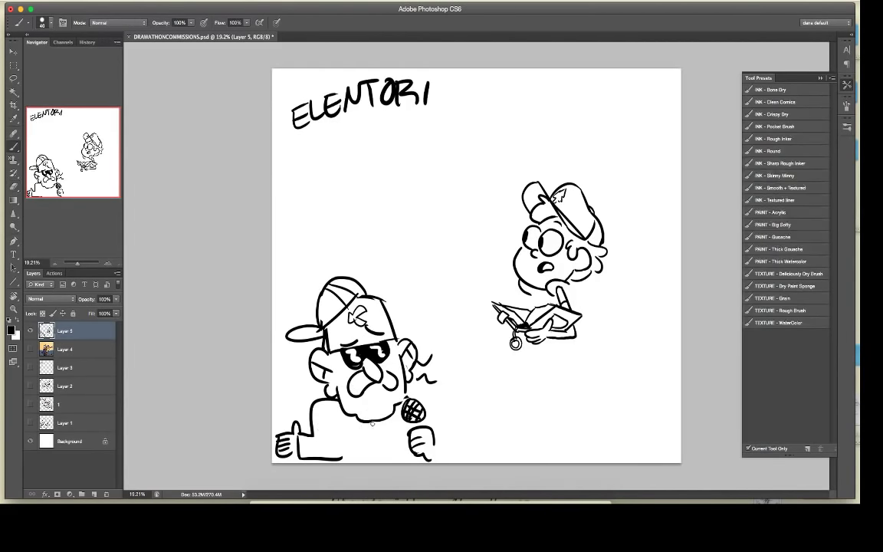
Step: Draw the bearded man's collar, tie, jacket and arm holding the microphone, and add a seam to his cap
mouse_move(374, 422)
left_mouse_down()
mouse_move(394, 439)
mouse_move(367, 438)
mouse_move(378, 437)
mouse_move(377, 462)
left_mouse_up()
left_click_drag(337, 429, 343, 460)
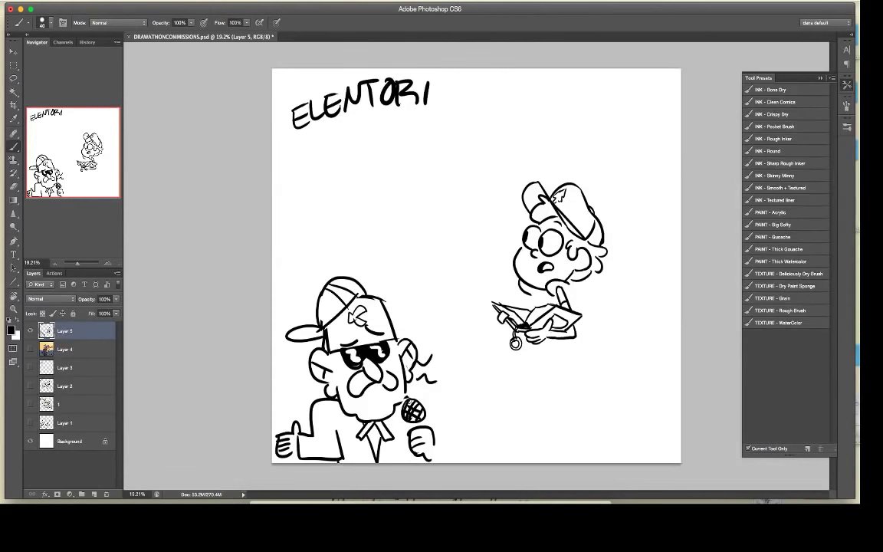
mouse_move(407, 387)
left_mouse_down()
mouse_move(437, 416)
mouse_move(451, 462)
left_mouse_up()
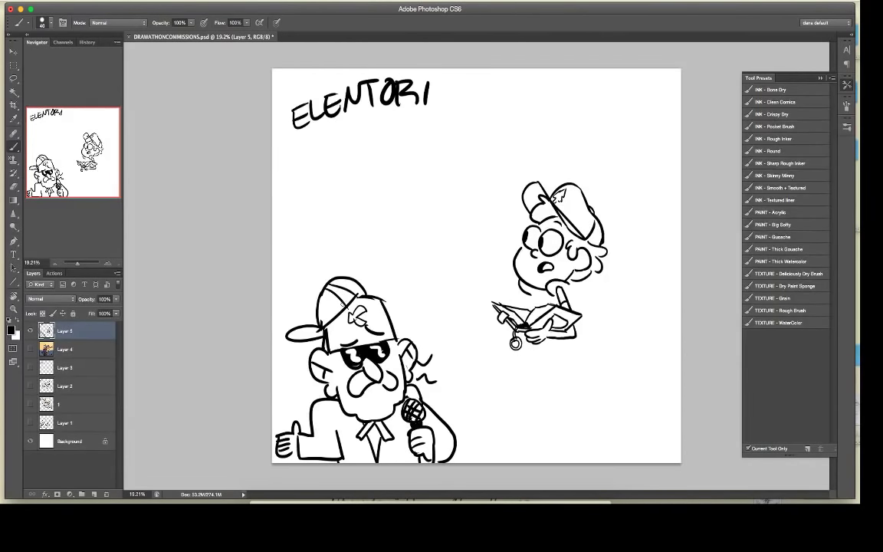
left_click_drag(330, 286, 326, 322)
Step: Add vest lines to the boy's torso and draw his other arm outstretched with a pointing finger
left_click_drag(568, 283, 577, 313)
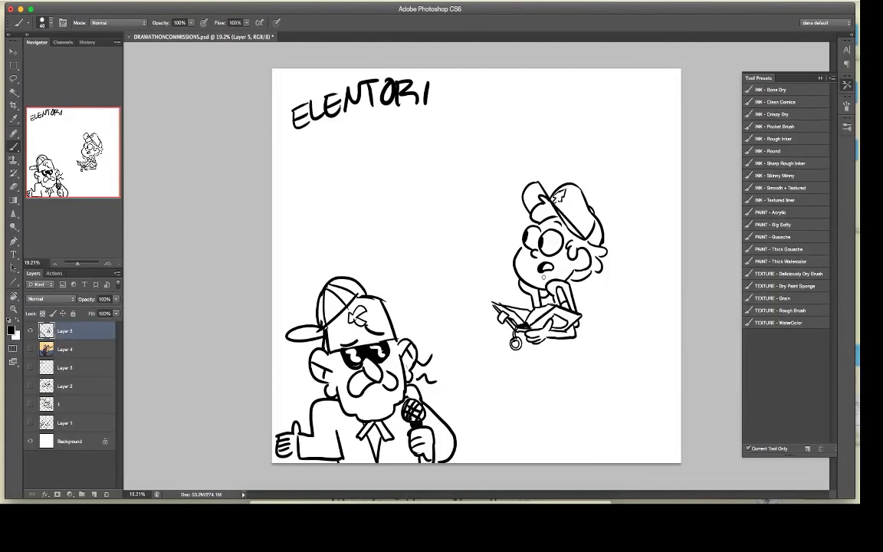
left_click_drag(550, 315, 558, 322)
left_click_drag(499, 298, 477, 279)
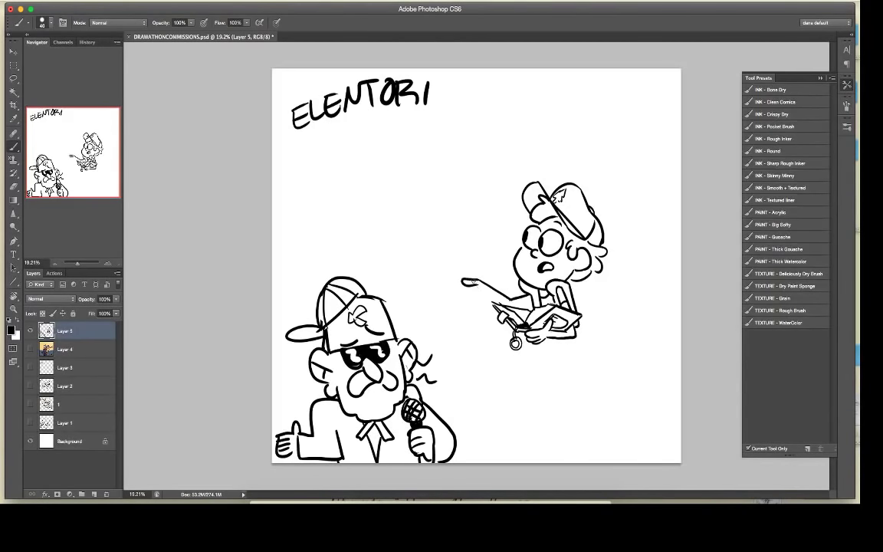
key("e")
key("b")
mouse_move(476, 282)
left_mouse_down()
mouse_move(458, 275)
mouse_move(473, 281)
mouse_move(469, 290)
mouse_move(527, 307)
left_mouse_up()
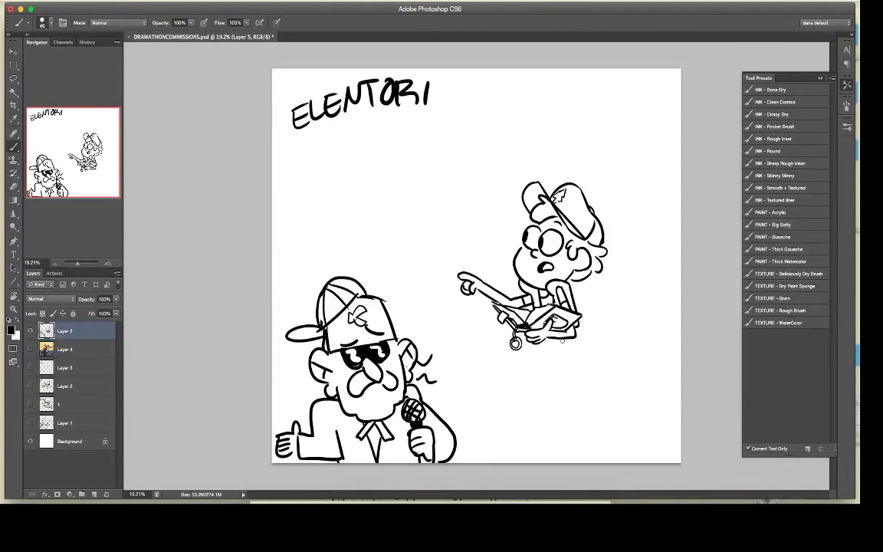
Step: Draw the lower edge of the boy's vest beneath the book arm, cleaning up overlapping lines
mouse_move(562, 340)
left_mouse_down()
mouse_move(566, 349)
mouse_move(583, 344)
mouse_move(575, 334)
mouse_move(582, 338)
left_mouse_up()
key("e")
key("b")
key("e")
key("b")
Step: Draw the boy's shorts below the vest, refining the leg openings with the eraser
left_click_drag(575, 350, 562, 370)
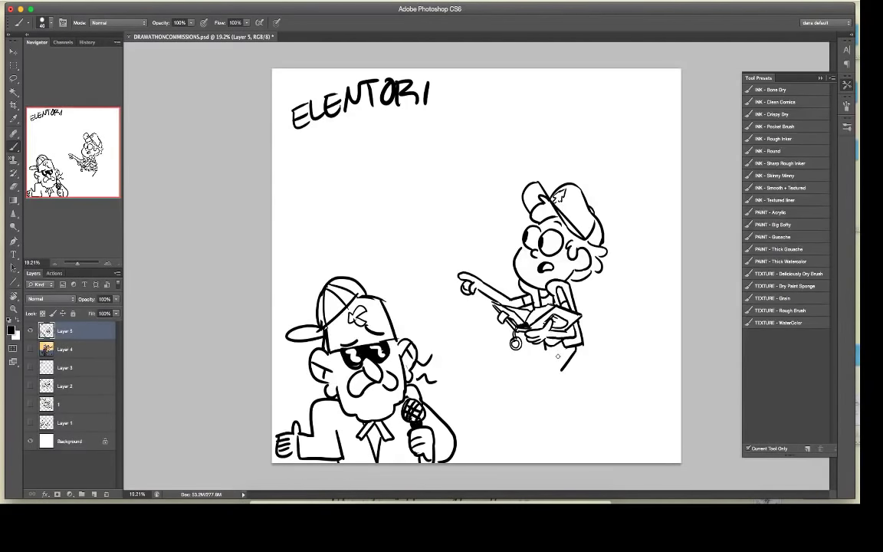
left_click_drag(564, 351, 553, 366)
key("e")
key("b")
key("e")
key("b")
key("e")
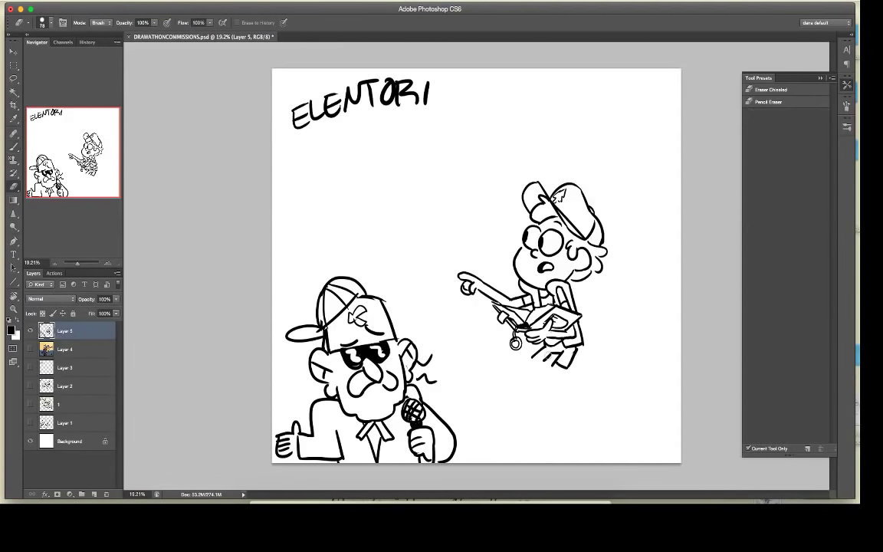
key("b")
Step: Draw the boy's near leg with its sock and shoe
mouse_move(575, 352)
left_mouse_down()
mouse_move(557, 376)
mouse_move(558, 393)
mouse_move(556, 379)
mouse_move(572, 406)
mouse_move(547, 411)
mouse_move(563, 385)
left_mouse_up()
key("e")
key("b")
key("e")
key("b")
left_click_drag(557, 392, 546, 396)
mouse_move(545, 396)
left_mouse_down()
mouse_move(554, 400)
mouse_move(535, 406)
left_mouse_up()
mouse_move(534, 407)
left_mouse_down()
mouse_move(547, 410)
mouse_move(558, 391)
left_mouse_up()
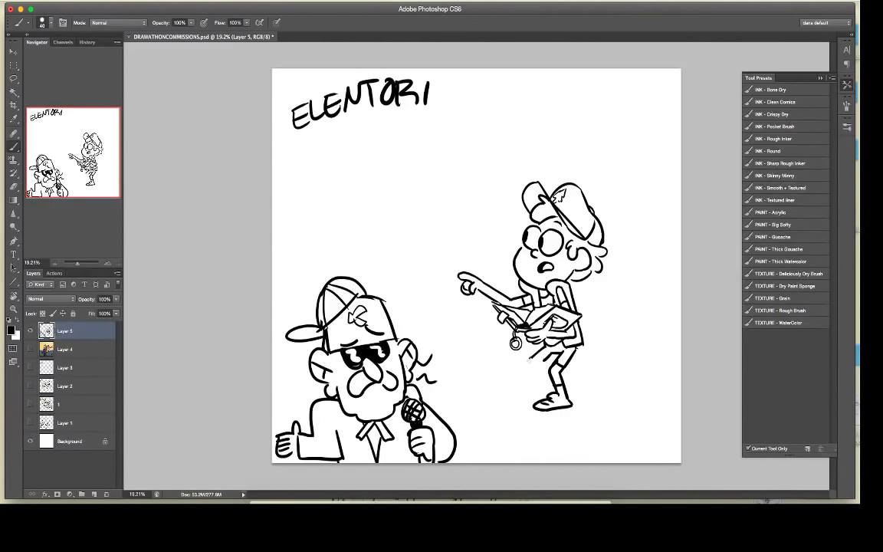
Step: Draw the boy's far leg with its sock and shoe, erasing overlaps with the near leg
mouse_move(530, 358)
left_mouse_down()
mouse_move(540, 388)
mouse_move(551, 386)
mouse_move(522, 397)
left_mouse_up()
key("e")
key("b")
mouse_move(522, 397)
left_mouse_down()
mouse_move(550, 391)
mouse_move(519, 396)
mouse_move(554, 383)
mouse_move(545, 358)
left_mouse_up()
key("e")
key("b")
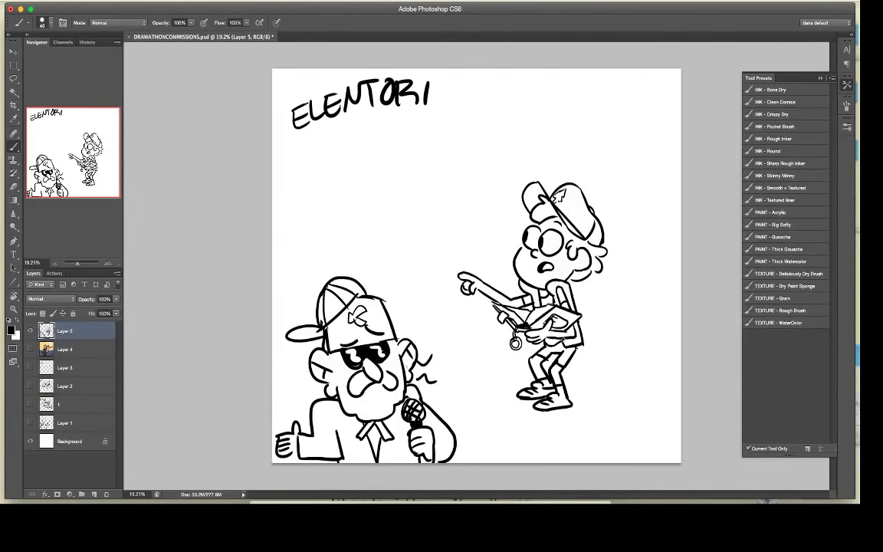
Step: Try to select the boy's legs with the Lasso and scale them down
key("l")
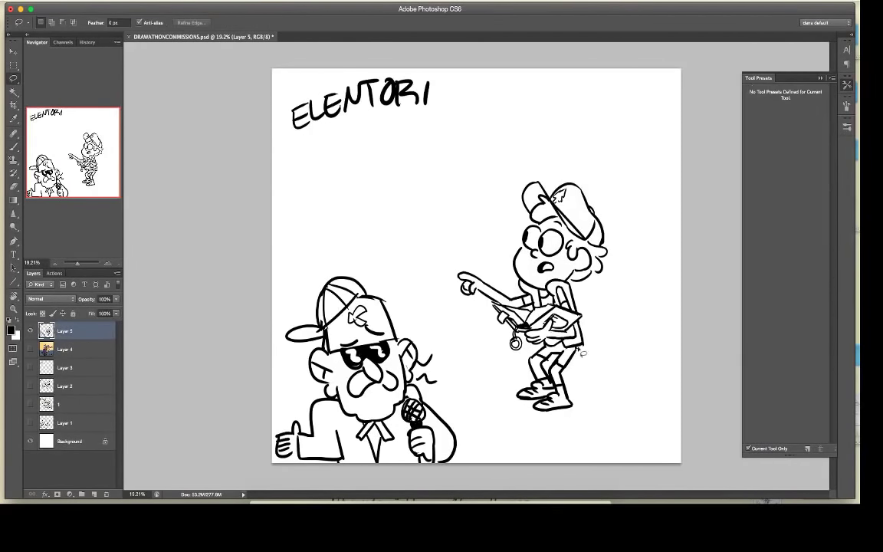
mouse_move(572, 344)
left_mouse_down()
mouse_move(544, 430)
mouse_move(579, 347)
left_mouse_up()
key("ctrl+t")
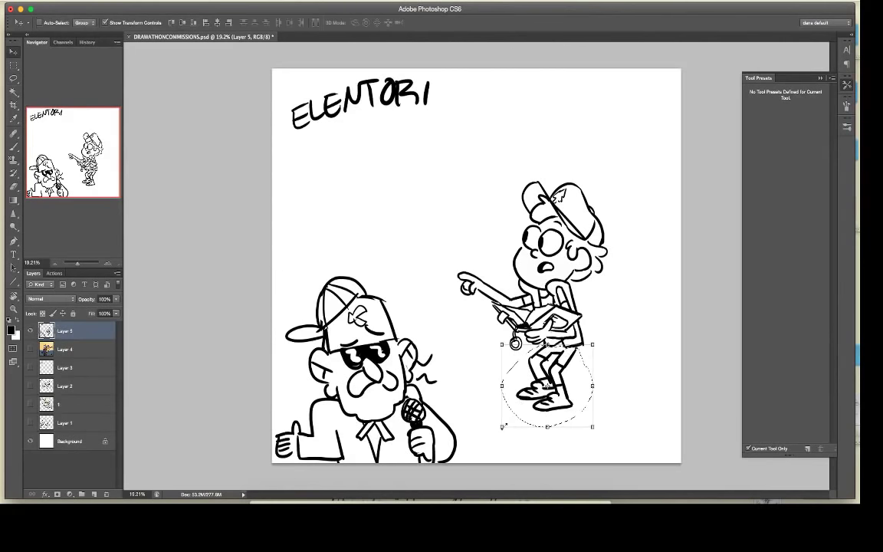
left_click_drag(503, 425, 507, 419)
left_click_drag(564, 380, 578, 388)
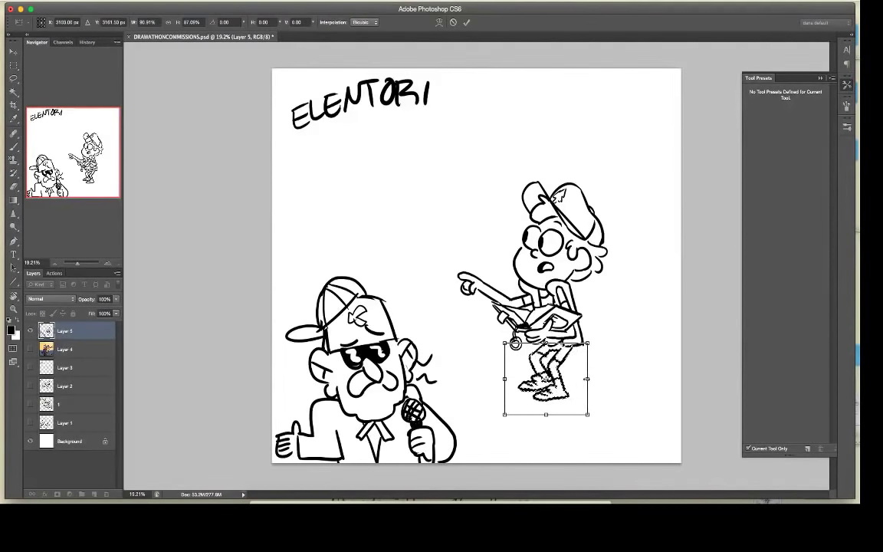
key("Return")
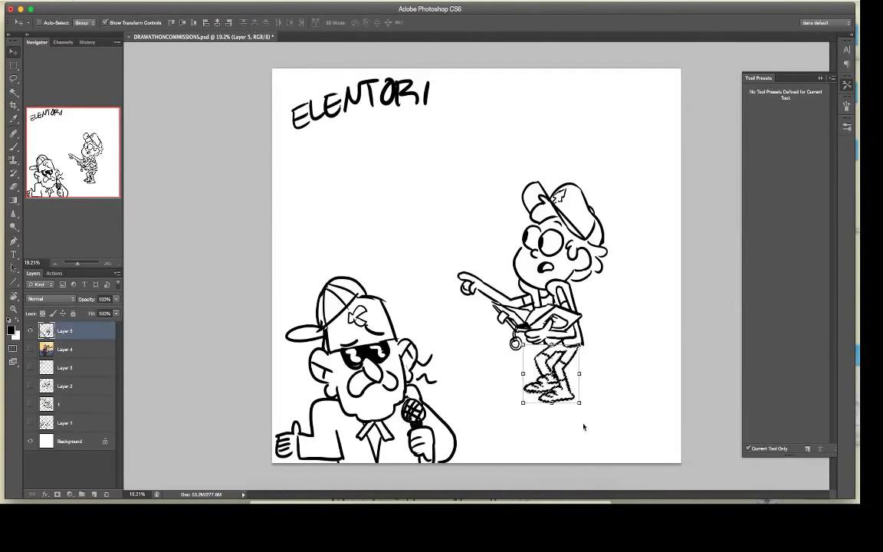
key("l")
key("super+d")
Step: Lasso the boy's whole body below the head, scale it to about 88% width and 87% height, realign it under the head and deselect
left_click_drag(568, 282, 528, 290)
mouse_move(477, 260)
left_mouse_down()
mouse_move(471, 417)
mouse_move(614, 419)
mouse_move(594, 299)
left_mouse_up()
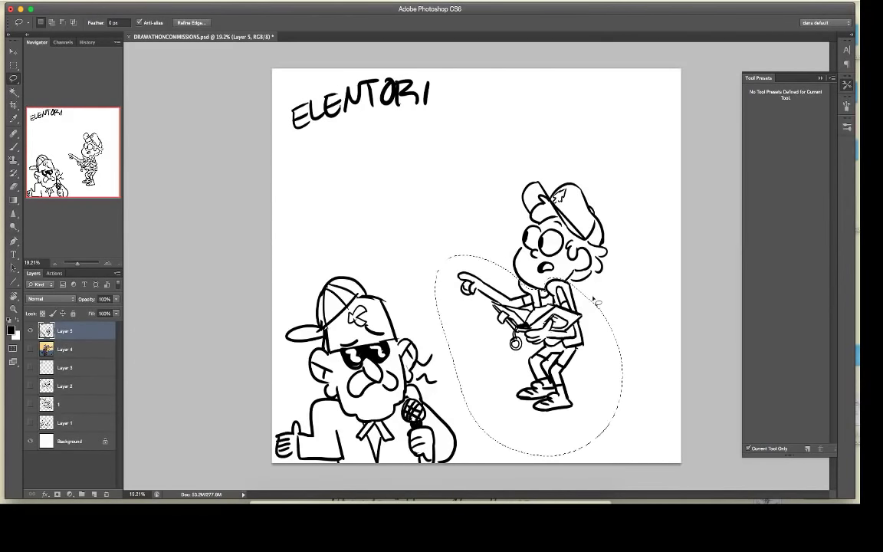
key("v")
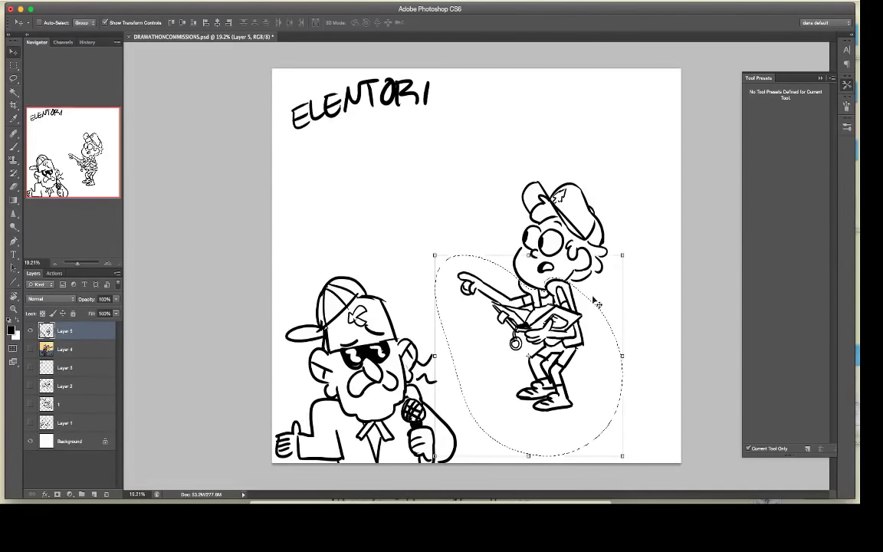
left_click_drag(437, 456, 457, 429)
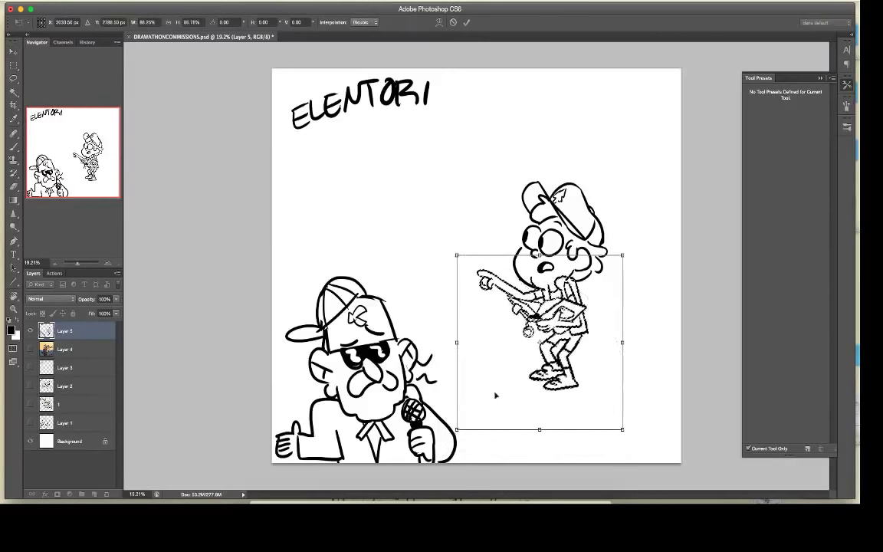
mouse_move(579, 331)
left_mouse_down()
mouse_move(570, 336)
mouse_move(579, 319)
left_mouse_up()
key("Return")
key("l")
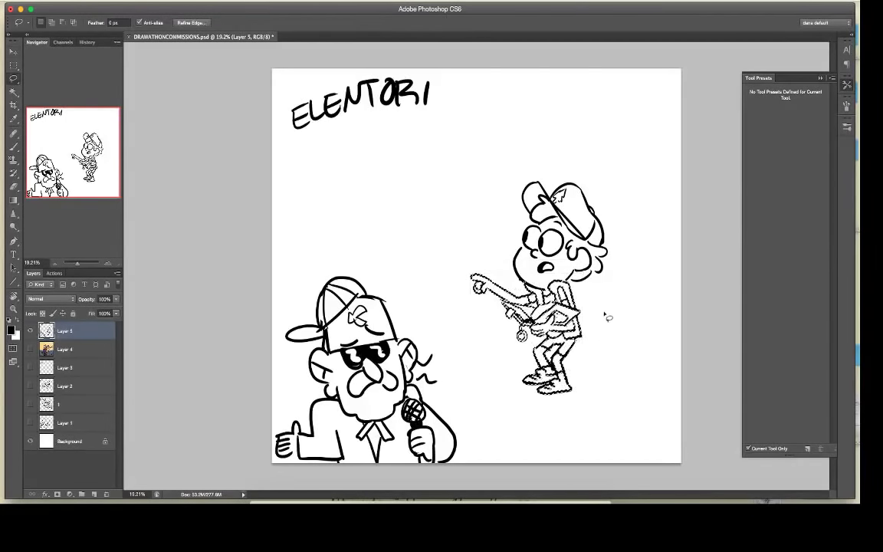
left_click(607, 316)
Step: Touch up the neck and collar lines where the resized body meets the boy's head
key("b")
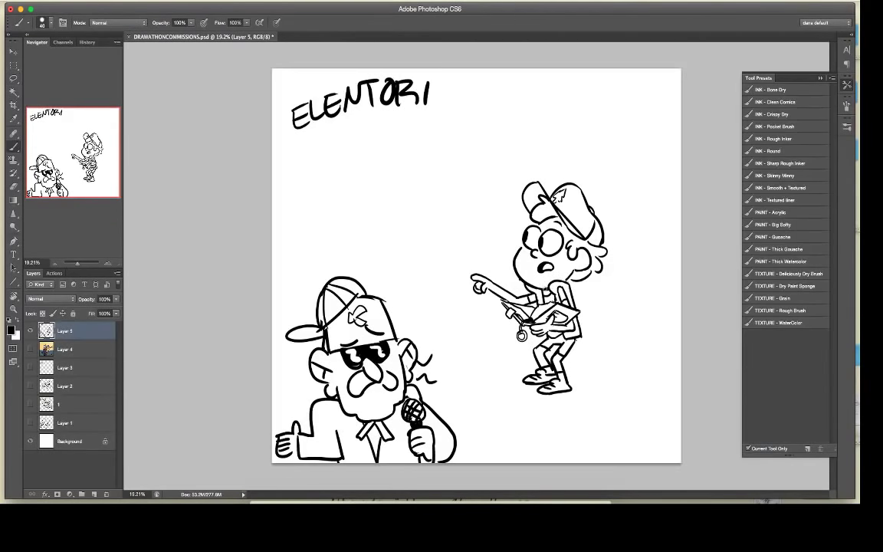
key("e")
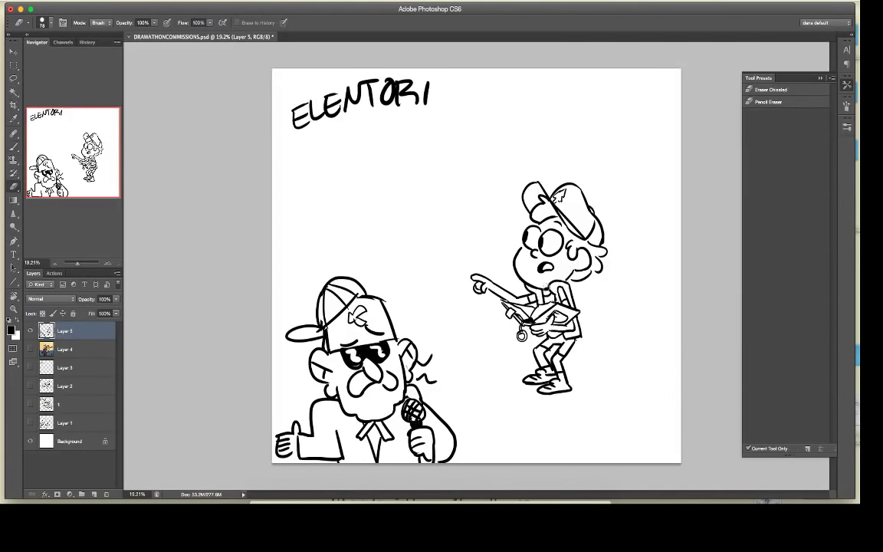
key("b")
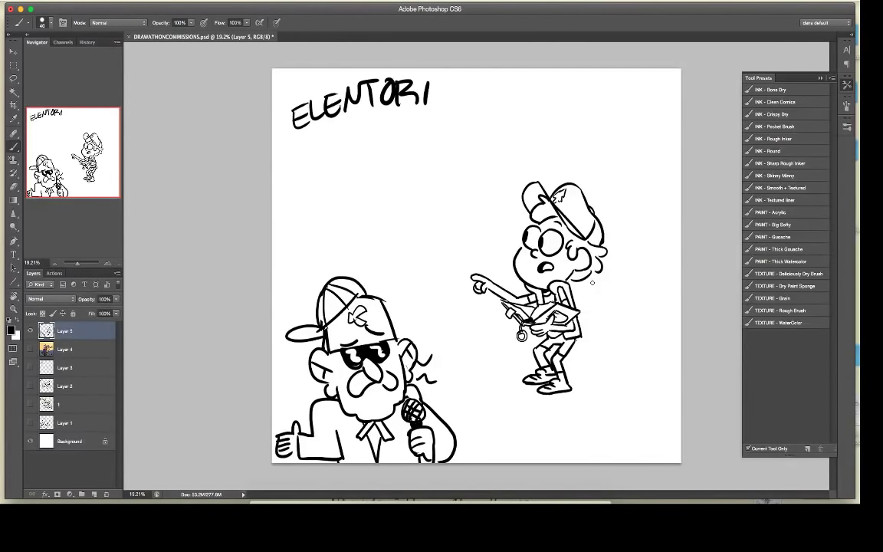
Step: Lasso the bearded man, scale him down to about 52% into the canvas's lower-left corner and deselect
key("l")
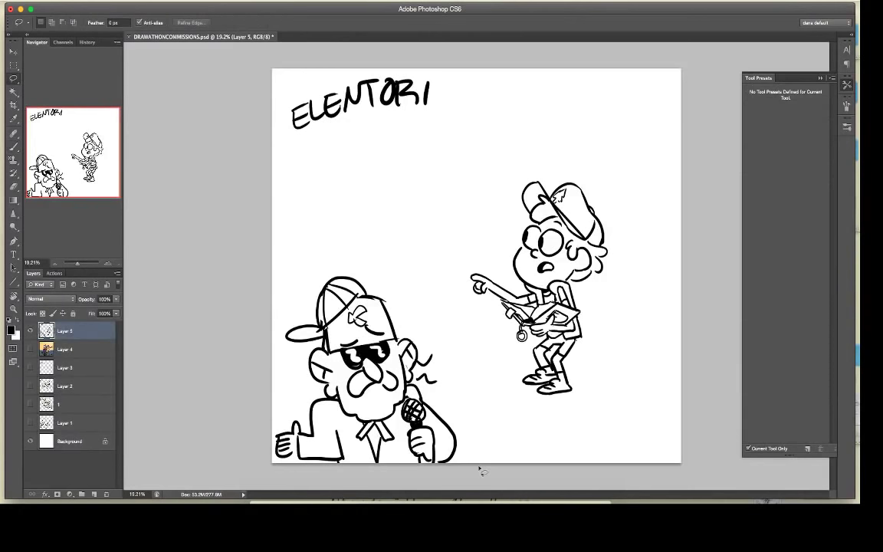
left_click_drag(473, 394, 265, 460)
key("v")
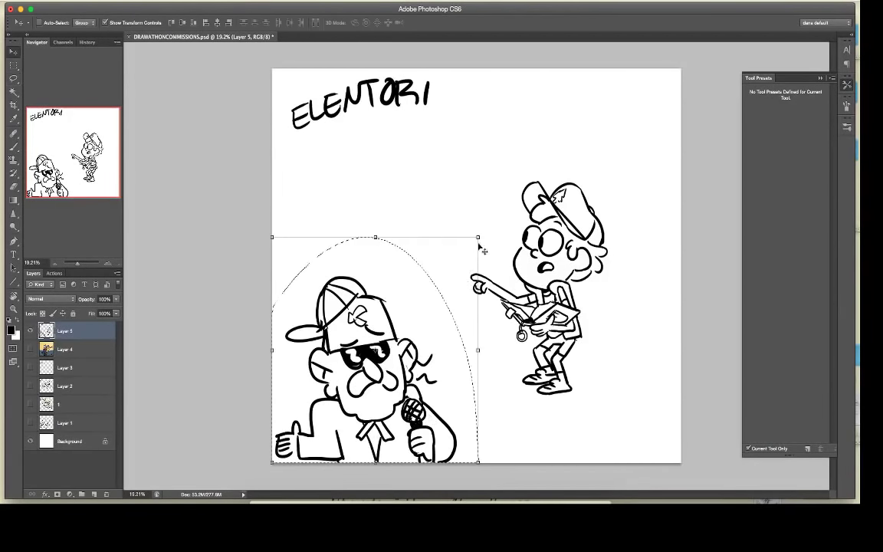
mouse_move(478, 238)
left_mouse_down()
mouse_move(432, 315)
mouse_move(390, 321)
mouse_move(380, 346)
left_mouse_up()
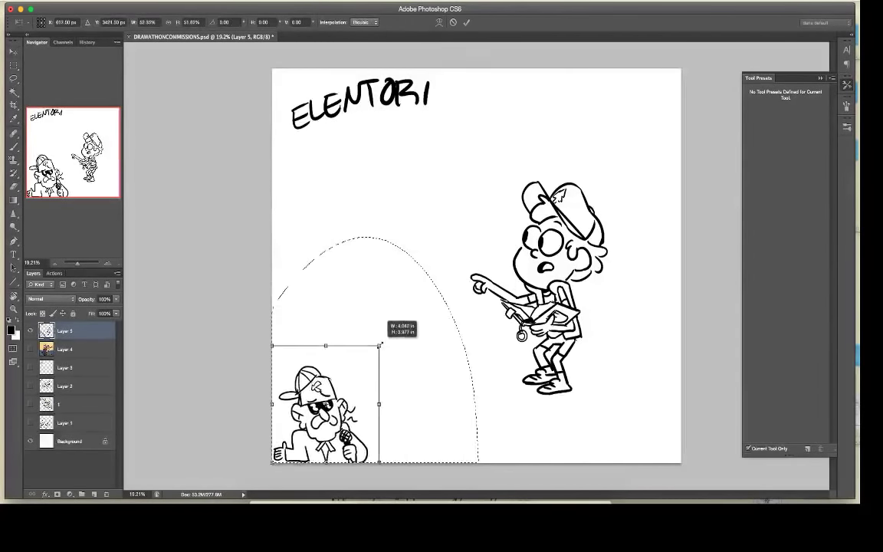
key("Return")
key("l")
left_click(475, 396)
Step: Add a new layer beneath the line art and choose a light peach skin colour as the foreground colour
left_click(77, 350)
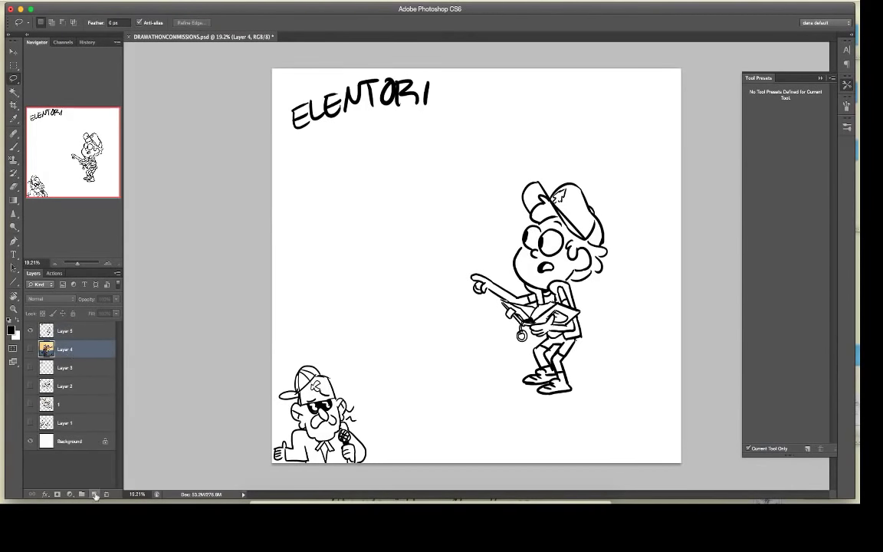
left_click(95, 496)
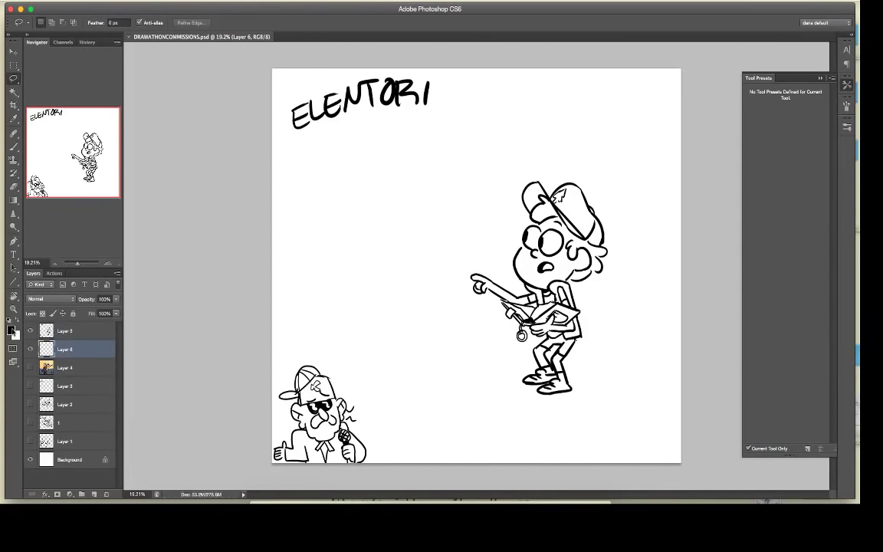
left_click(12, 331)
left_click(529, 256)
left_click(441, 148)
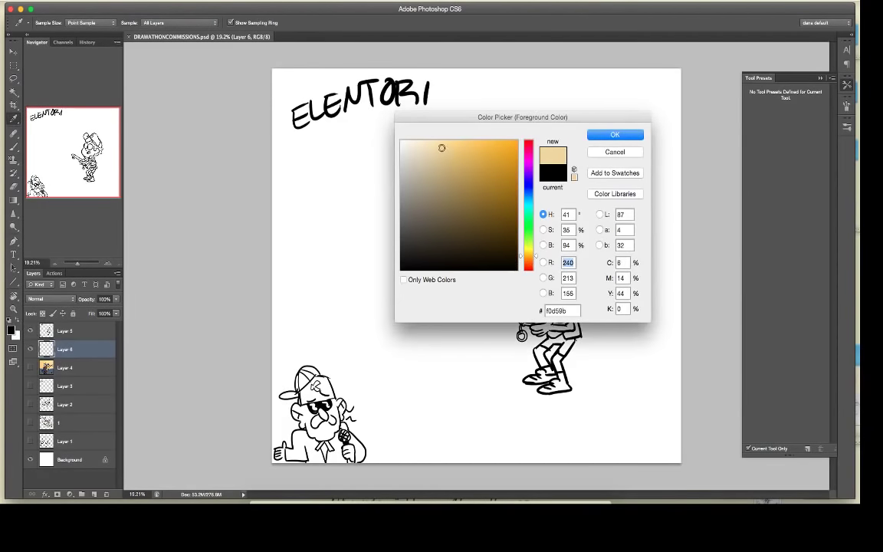
left_click(617, 137)
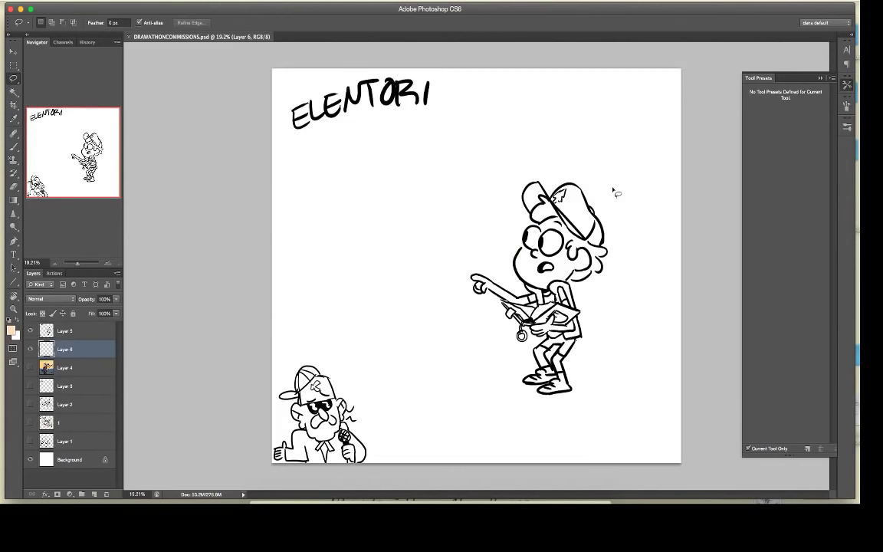
Step: Paint the boy's face, arms, hands and legs in the peach skin tone and erase the overspill from his eyes
key("b")
right_click(500, 235)
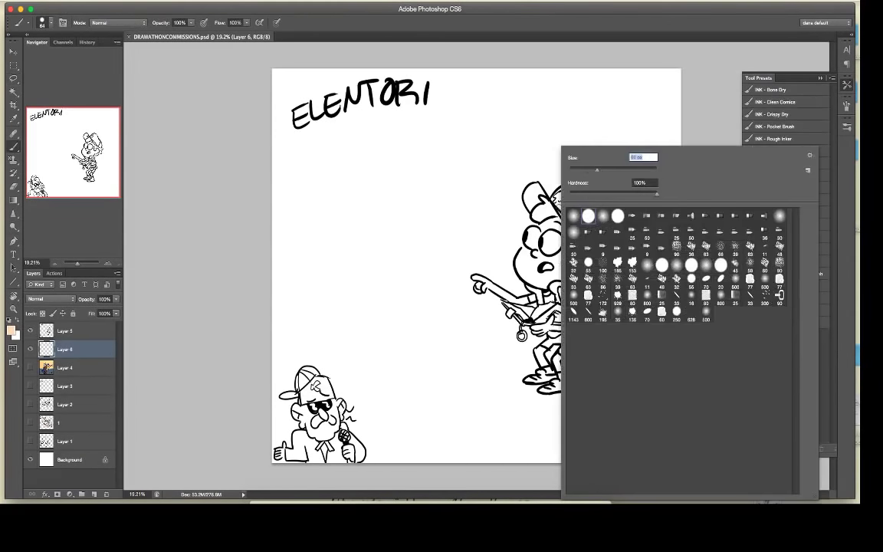
mouse_move(536, 224)
left_mouse_down()
mouse_move(567, 223)
mouse_move(555, 259)
mouse_move(587, 265)
mouse_move(547, 298)
mouse_move(546, 280)
left_mouse_up()
mouse_move(523, 249)
left_mouse_down()
mouse_move(520, 274)
mouse_move(536, 283)
mouse_move(530, 253)
mouse_move(540, 240)
mouse_move(548, 248)
left_mouse_up()
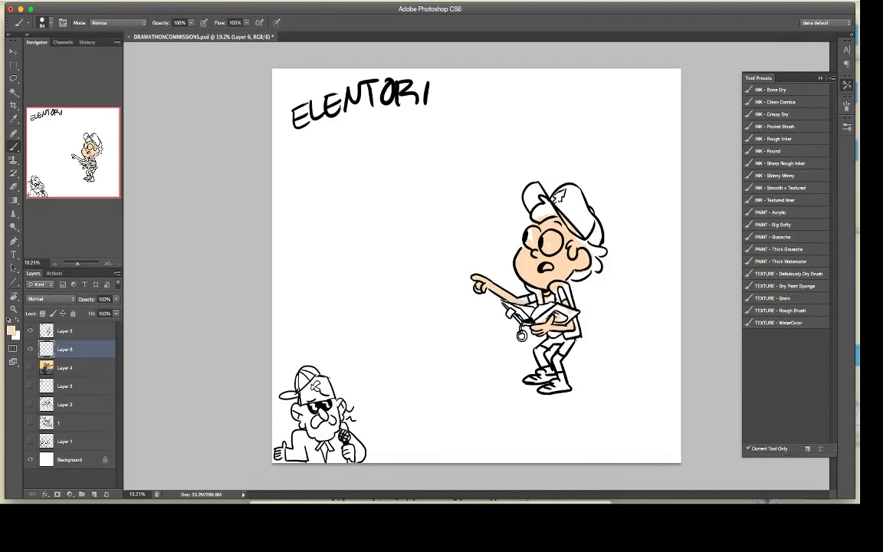
mouse_move(562, 357)
left_mouse_down()
mouse_move(561, 374)
mouse_move(543, 360)
left_mouse_up()
key("e")
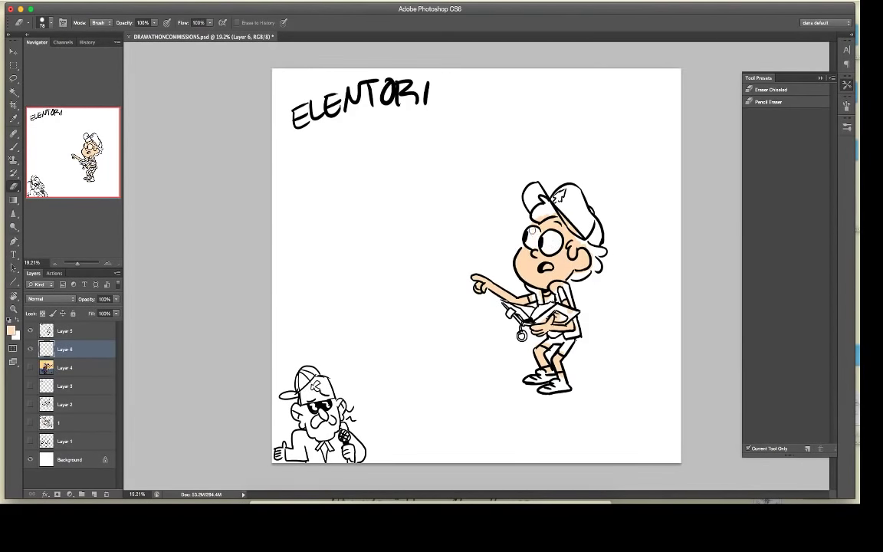
key("b")
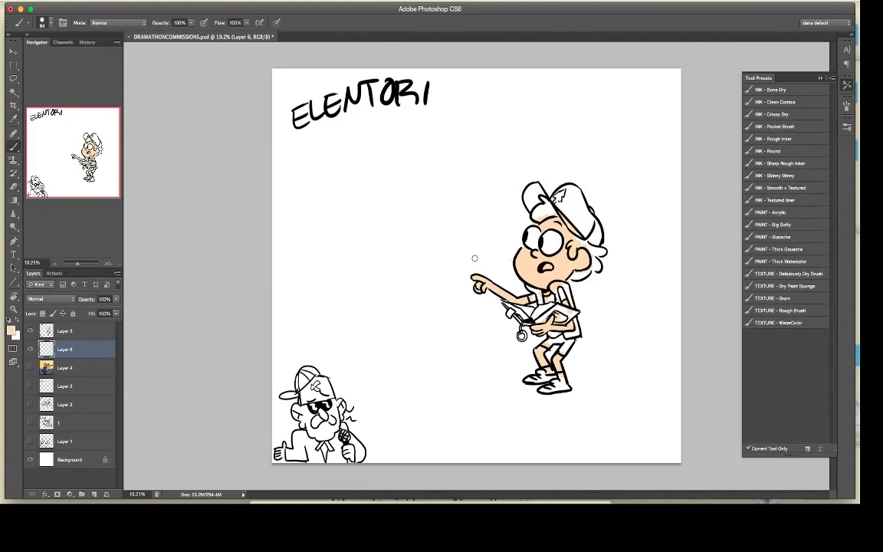
Step: Try alternative skin tones, ffcbb2 and ffe4d1, switching between the Brush and Paint Bucket tools
left_click(10, 330)
left_click(528, 262)
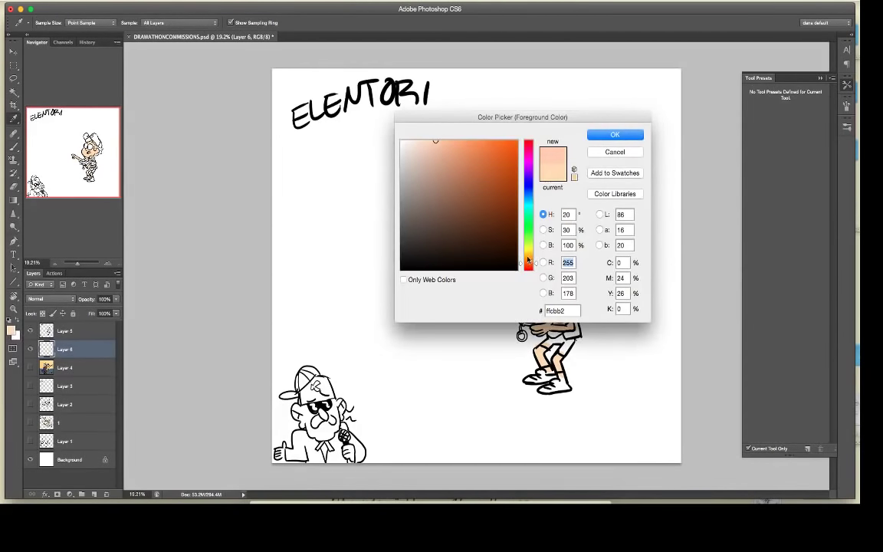
left_click(614, 134)
key("b")
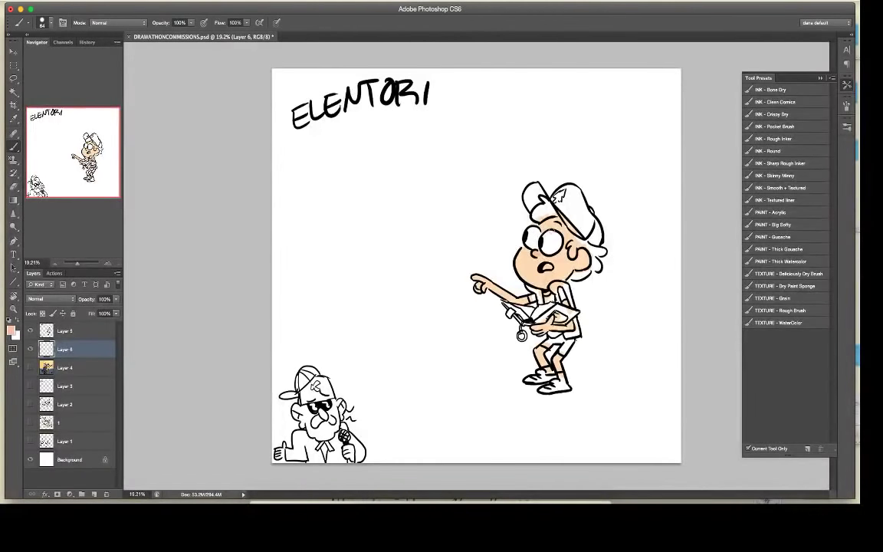
key("i")
left_click(10, 329)
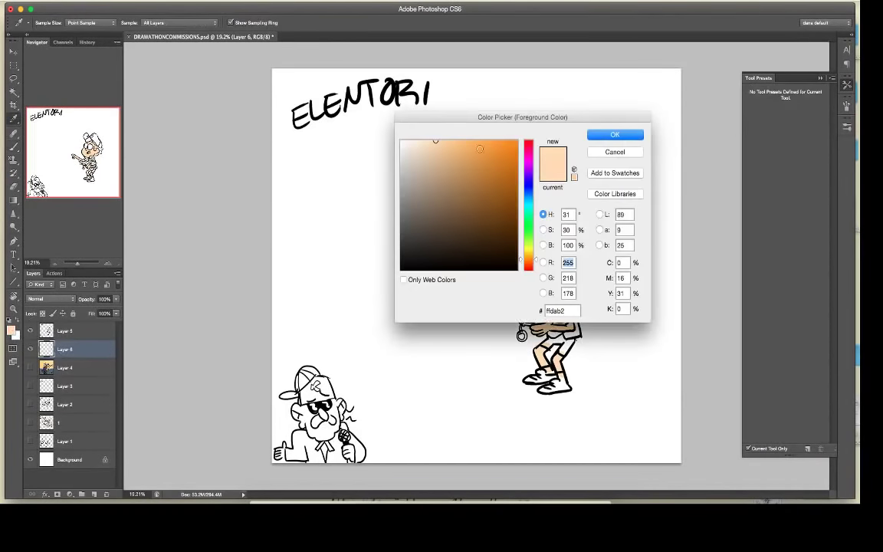
left_click(421, 141)
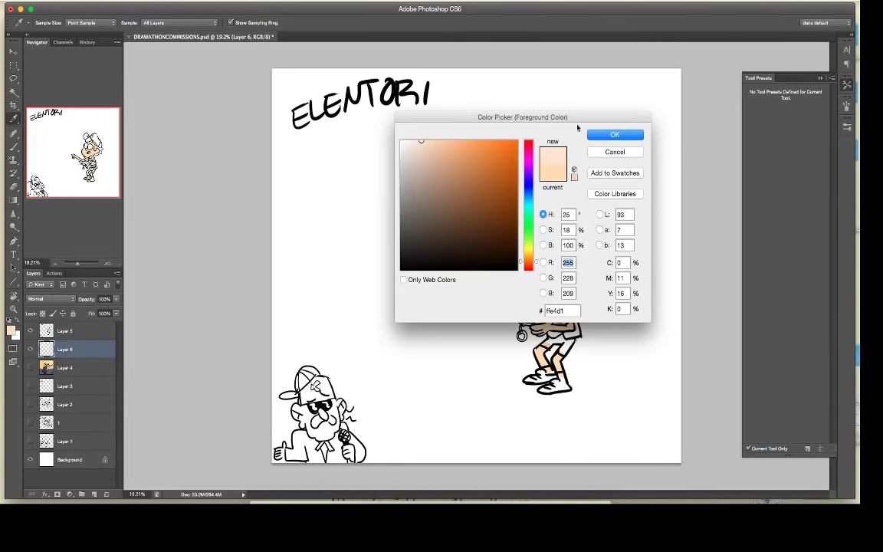
left_click(614, 134)
key("g")
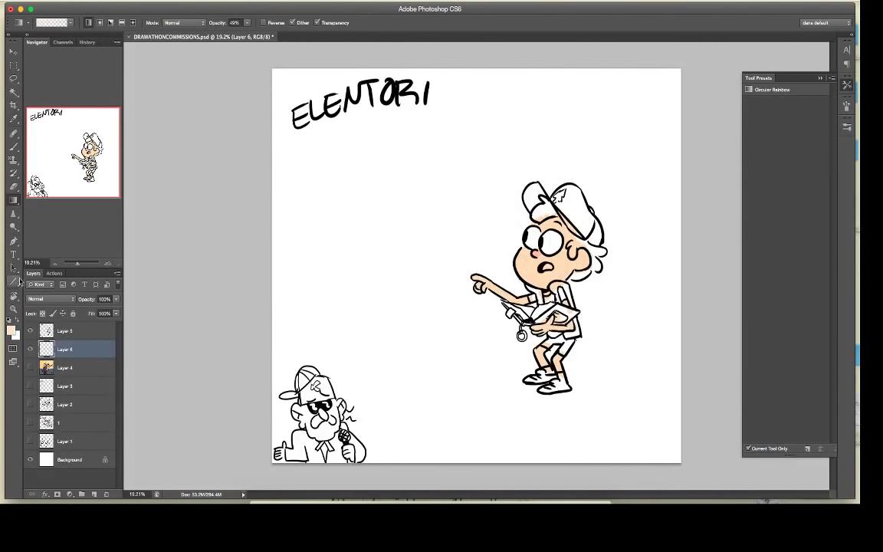
left_click_drag(13, 197, 40, 189)
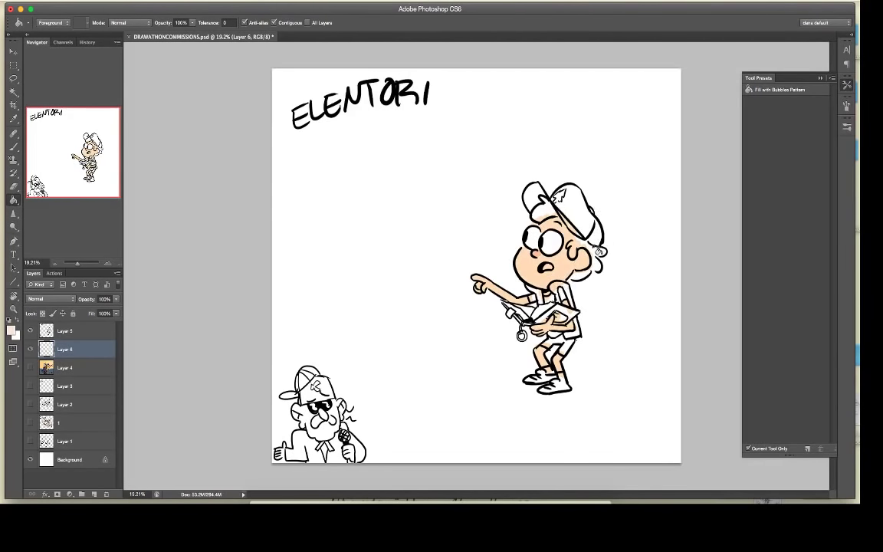
key("i")
key("b")
Step: Choose a deeper peach colour, tint the boy's nose with it and resample the skin colour
left_click(10, 330)
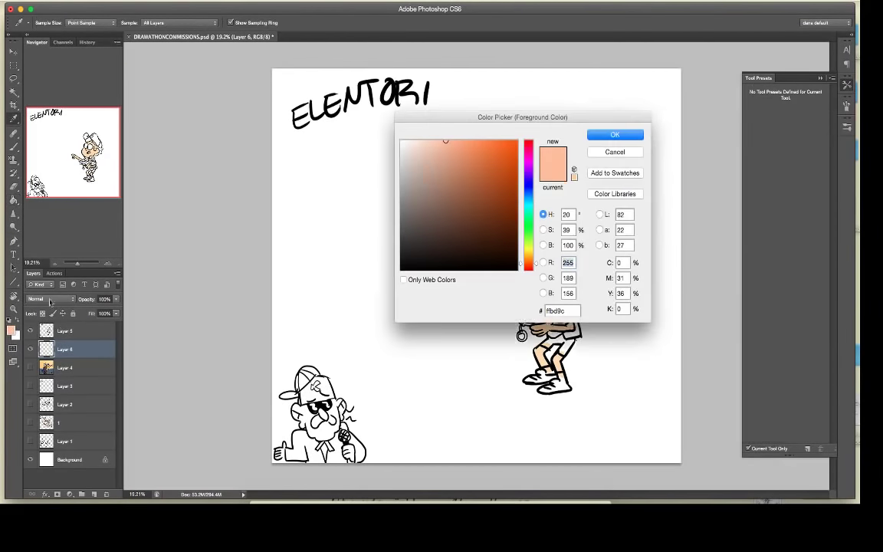
left_click(457, 144)
left_click(613, 135)
key("b")
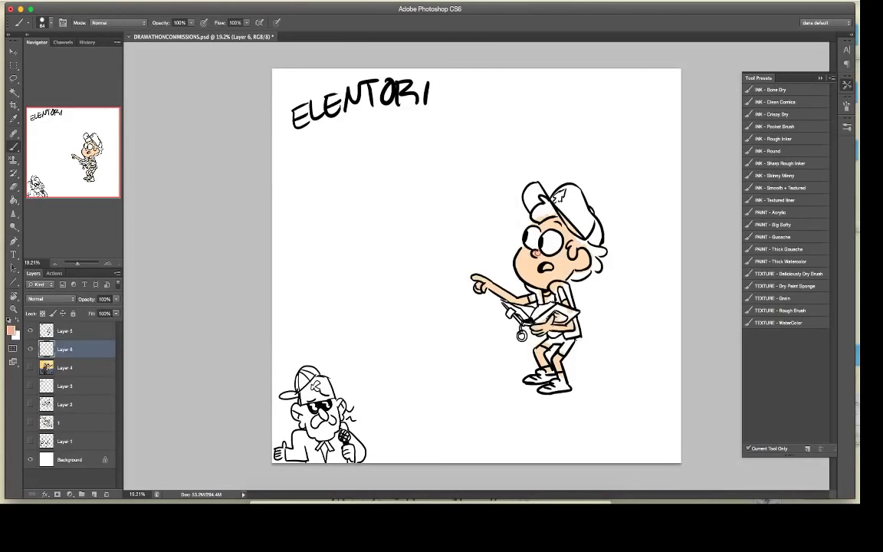
left_click(540, 258, "alt")
key("e")
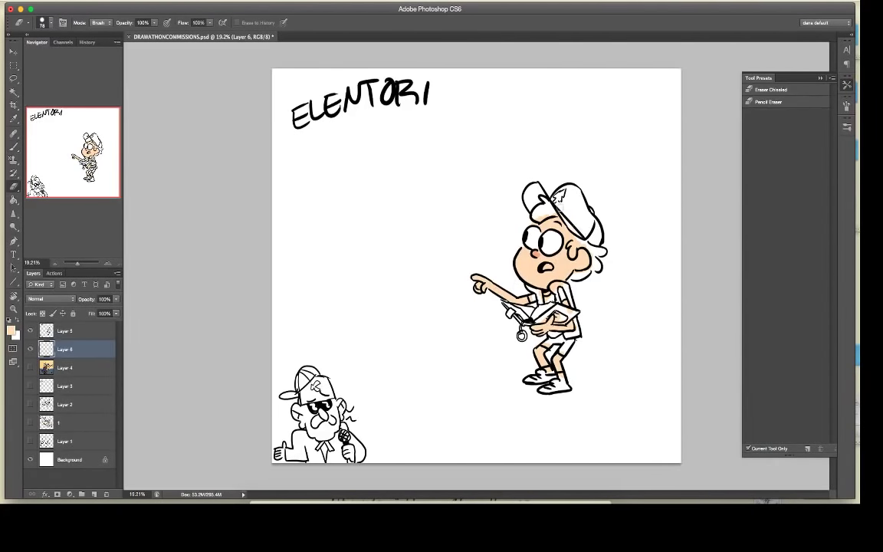
Step: Choose a medium blue and paint the rear band and the tree emblem of the boy's cap
left_click(13, 331)
left_click(527, 183)
left_click(474, 161)
left_click(609, 137)
key("b")
mouse_move(558, 210)
left_mouse_down()
mouse_move(590, 246)
mouse_move(599, 239)
mouse_move(595, 225)
left_mouse_up()
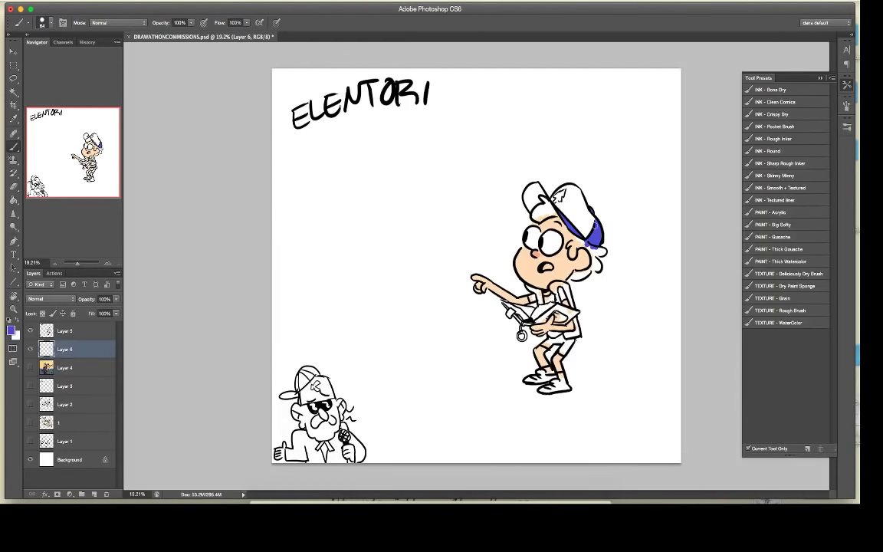
left_click_drag(558, 197, 555, 202)
Step: Choose a dark navy blue and paint the brim of the boy's cap
left_click(12, 329)
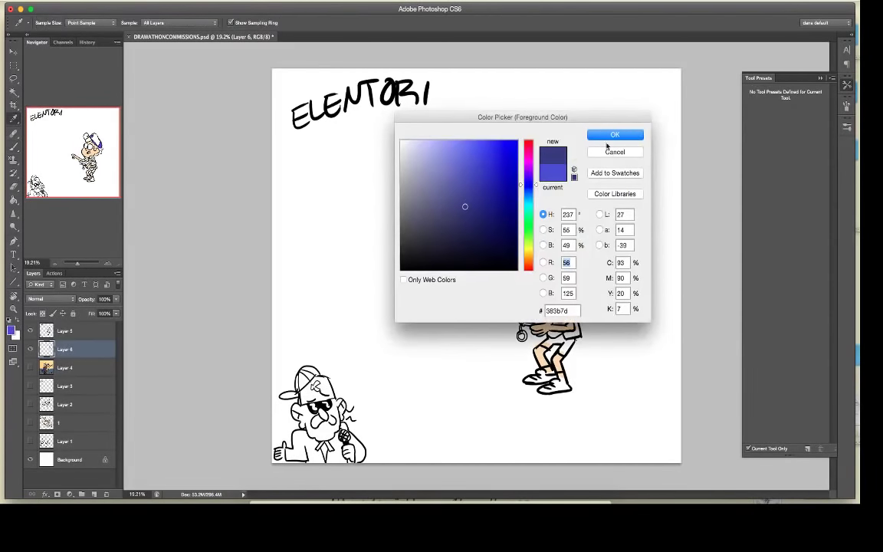
left_click(470, 215)
left_click(614, 136)
left_click_drag(535, 206, 532, 190)
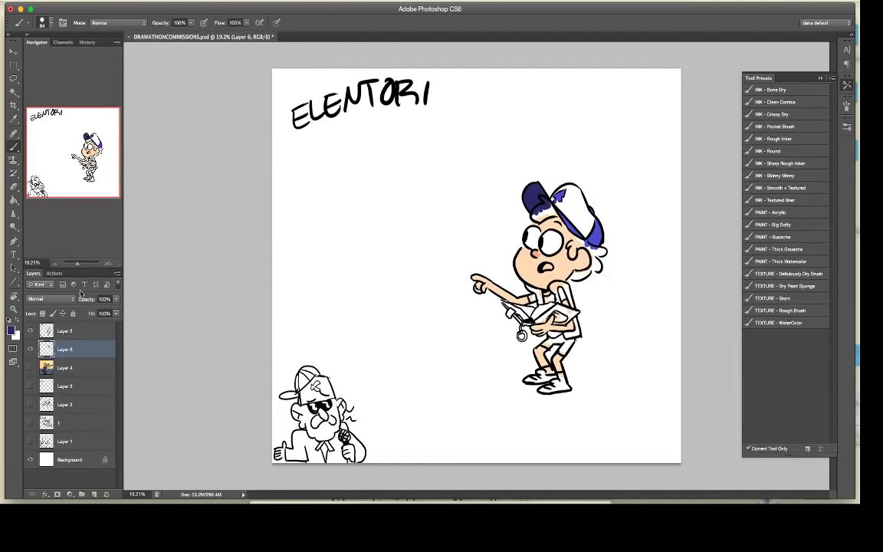
Step: Choose a dark brown and paint the boy's hair under the brim and around the ear
left_click(13, 330)
left_click_drag(527, 263, 528, 259)
left_click_drag(467, 215, 449, 206)
left_click_drag(529, 261, 529, 259)
left_click_drag(454, 213, 461, 219)
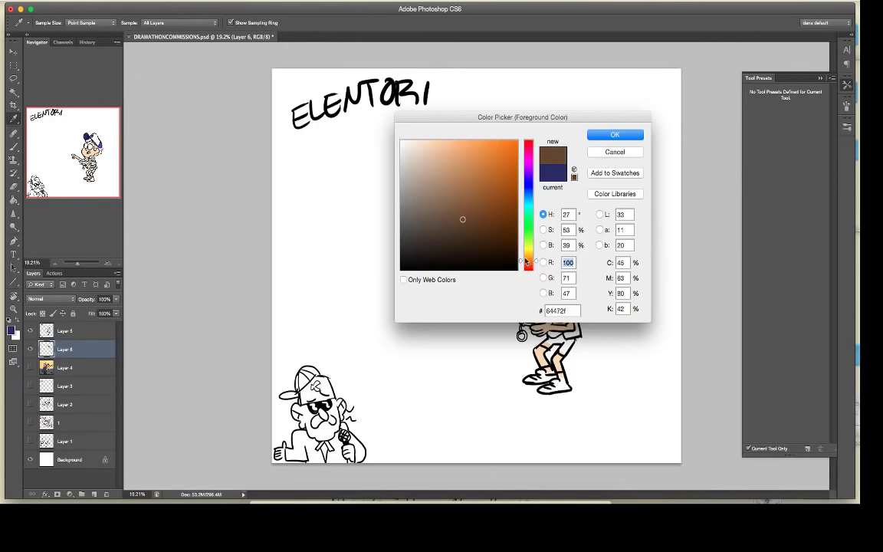
key("Return")
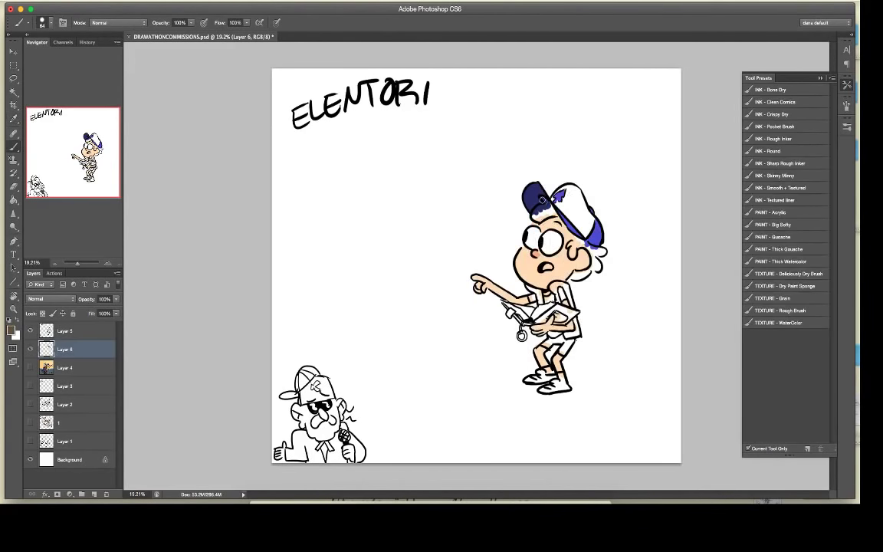
mouse_move(543, 201)
left_mouse_down()
mouse_move(541, 215)
mouse_move(556, 214)
mouse_move(577, 238)
mouse_move(573, 255)
mouse_move(575, 241)
mouse_move(592, 259)
left_mouse_up()
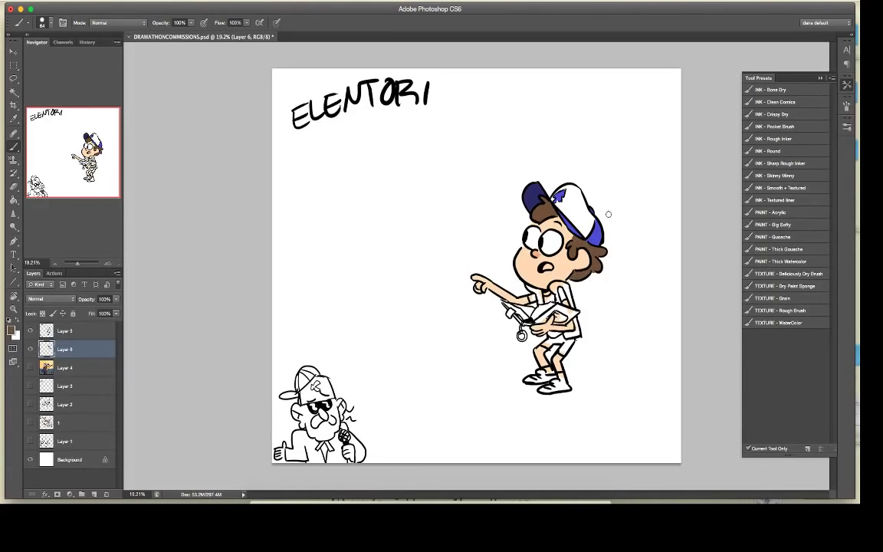
Step: Choose the coral colour f17f60 and paint the tongue inside the boy's mouth
left_click(536, 254, "alt")
left_click(11, 331)
left_click(474, 184)
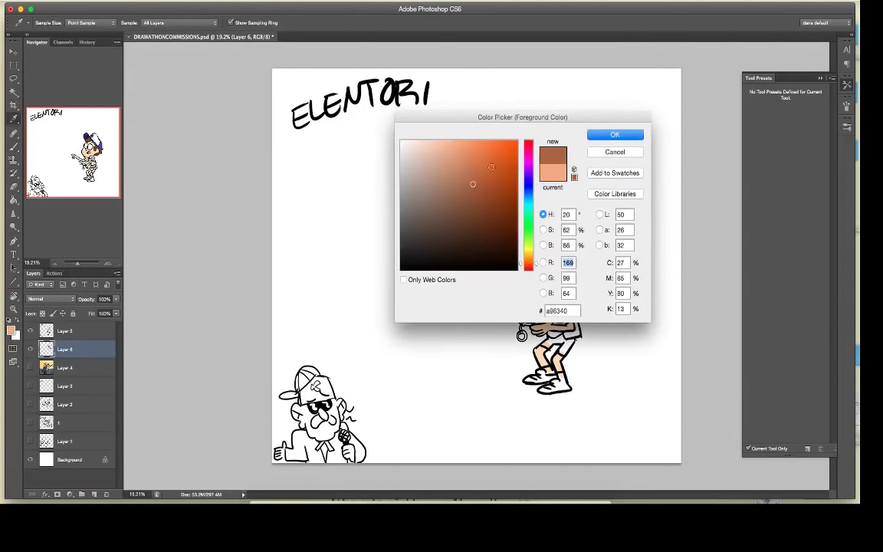
left_click(529, 266)
left_click_drag(476, 155, 469, 146)
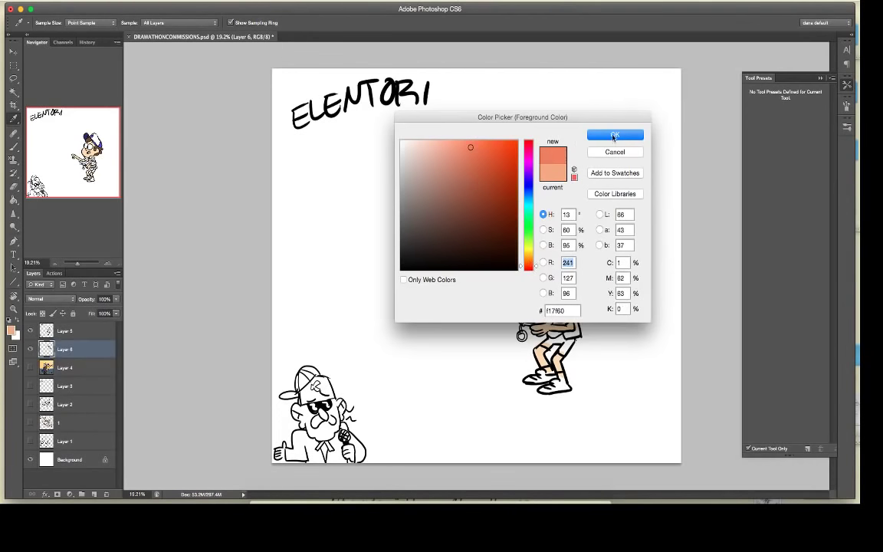
left_click(615, 136)
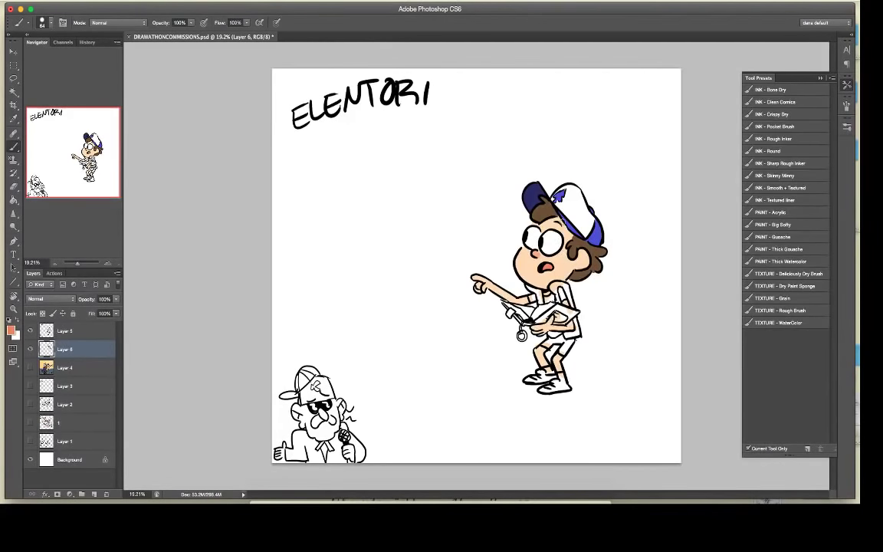
Step: Choose the dark orange-red b83d0d and paint the visible parts of the boy's shirt
left_click(12, 331)
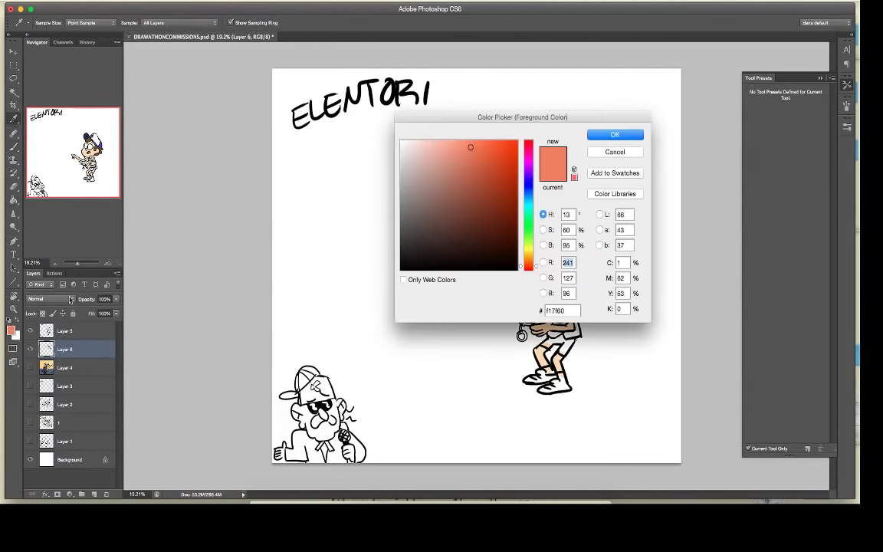
left_click(531, 262)
left_click(530, 265)
left_click_drag(493, 182, 507, 177)
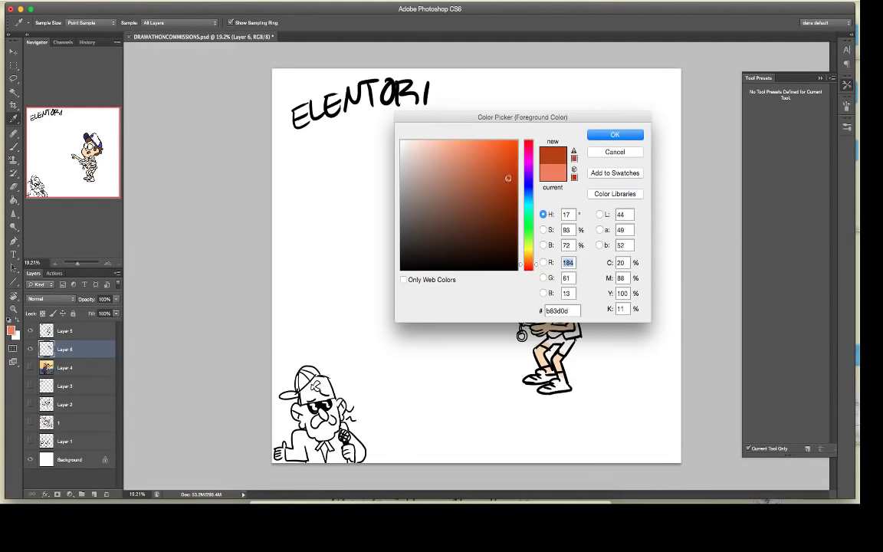
left_click(611, 135)
mouse_move(560, 288)
left_mouse_down()
mouse_move(565, 296)
mouse_move(549, 299)
left_mouse_up()
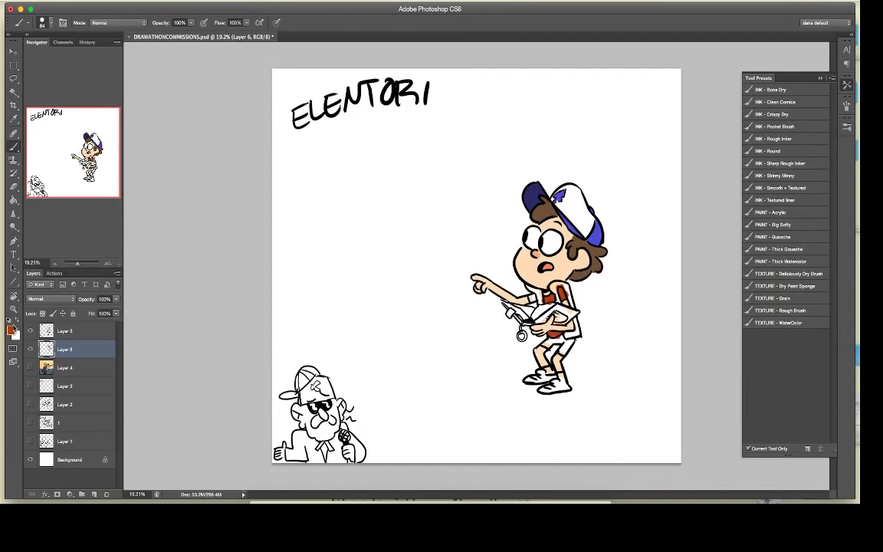
Step: Choose a dark bluish grey and paint the boy's vest
left_click(10, 330)
left_click(529, 183)
left_click(438, 212)
left_click(440, 206)
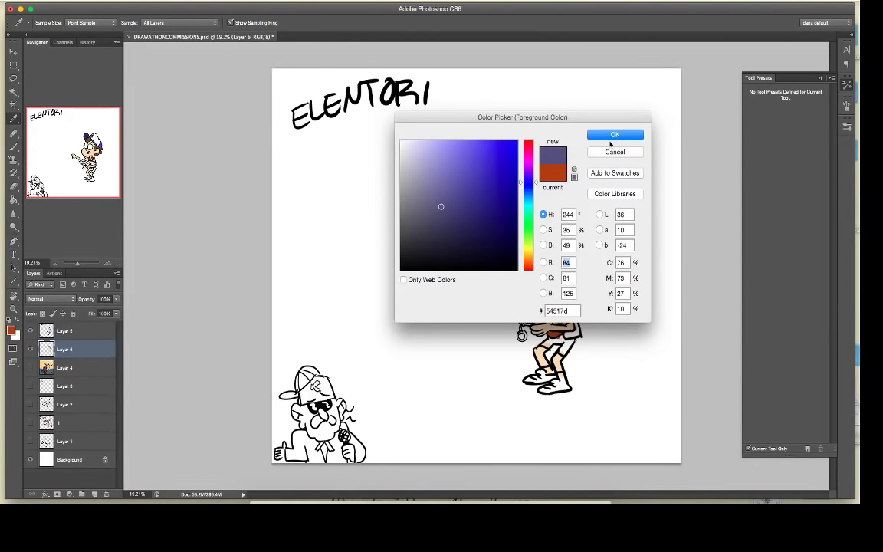
mouse_move(442, 210)
left_mouse_down()
mouse_move(451, 219)
mouse_move(426, 221)
left_mouse_up()
left_click(615, 134)
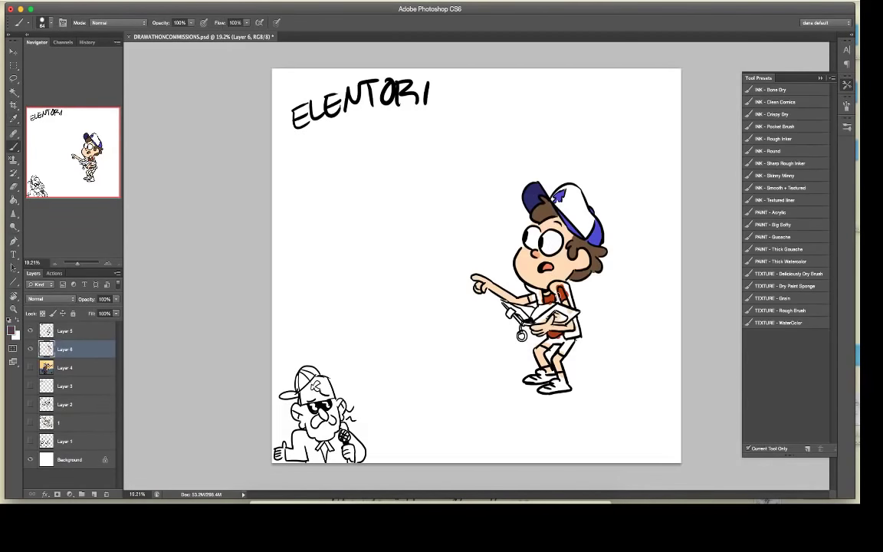
mouse_move(558, 296)
left_mouse_down()
mouse_move(555, 286)
mouse_move(565, 286)
mouse_move(578, 333)
left_mouse_up()
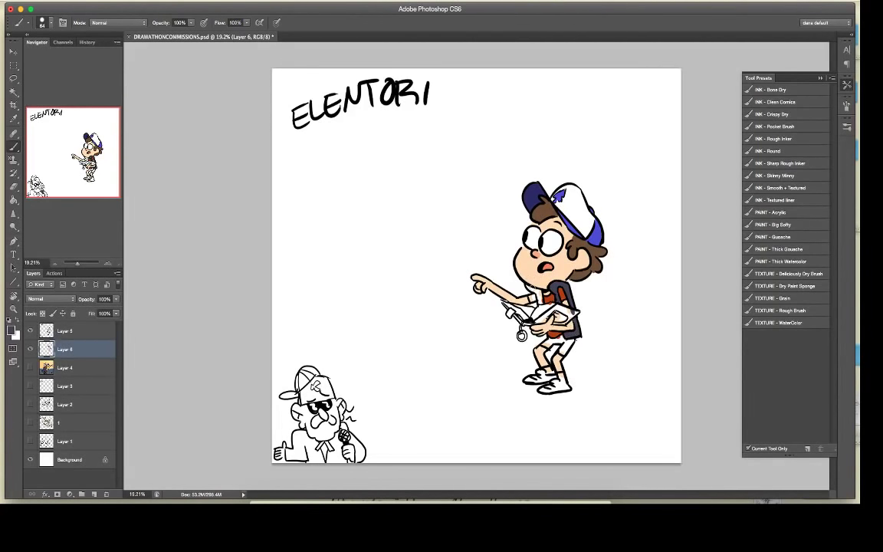
Step: Sample the shirt's orange-red and touch up the boy's sleeve and the shirt beside his vest
key("i")
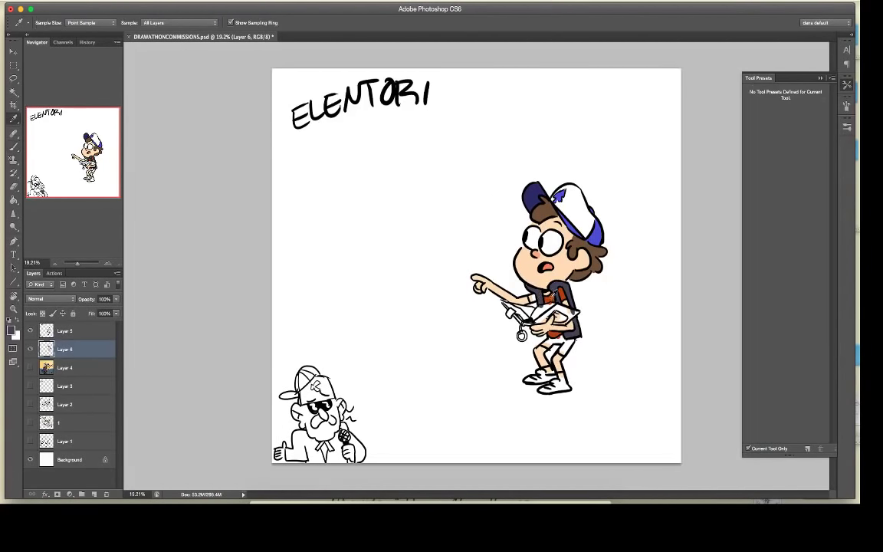
key("b")
key("e")
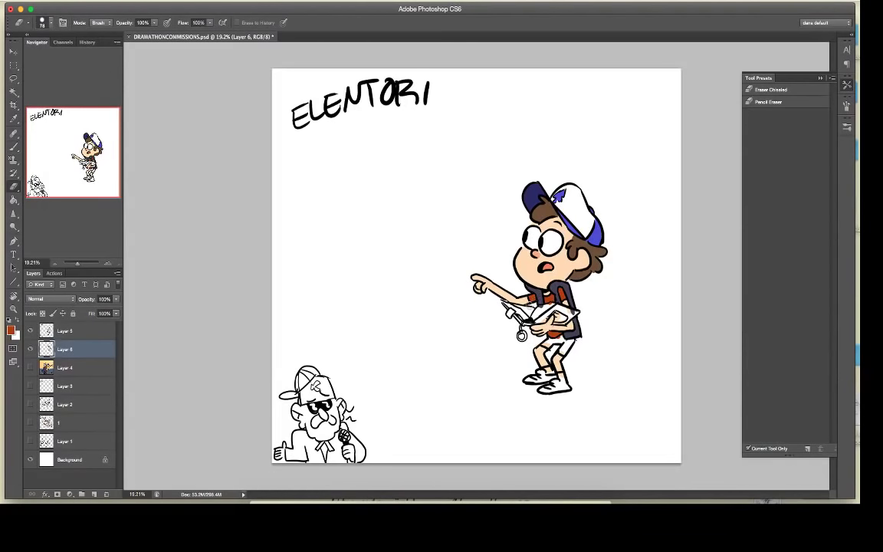
Step: Choose a dark brown and paint the cover of the boy's open book
key("b")
left_click(13, 329)
left_click(463, 230)
left_click(615, 136)
left_click_drag(539, 322, 549, 315)
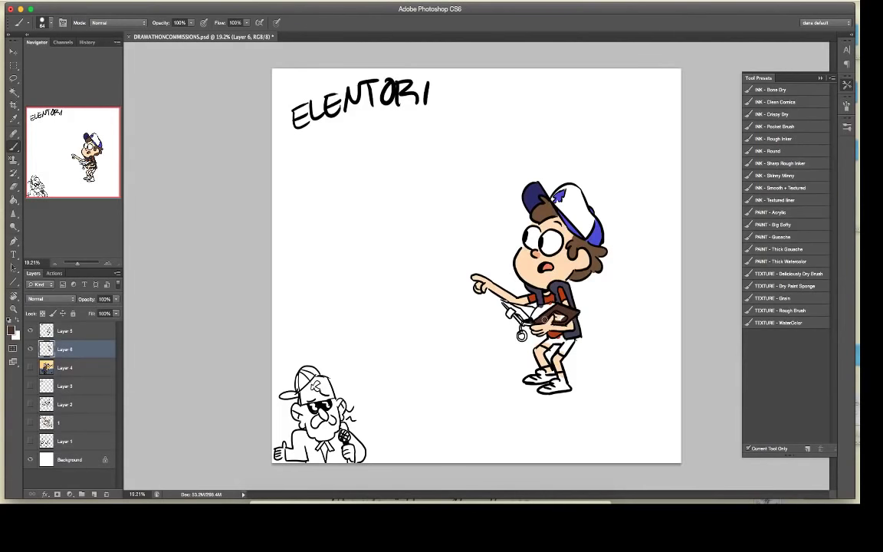
left_click(499, 287, "alt")
left_click_drag(555, 316, 536, 324)
left_click(575, 310, "alt")
Step: Choose the golden yellow edba31 and paint the emblem on the book's cover
left_click(11, 329)
left_click(529, 255)
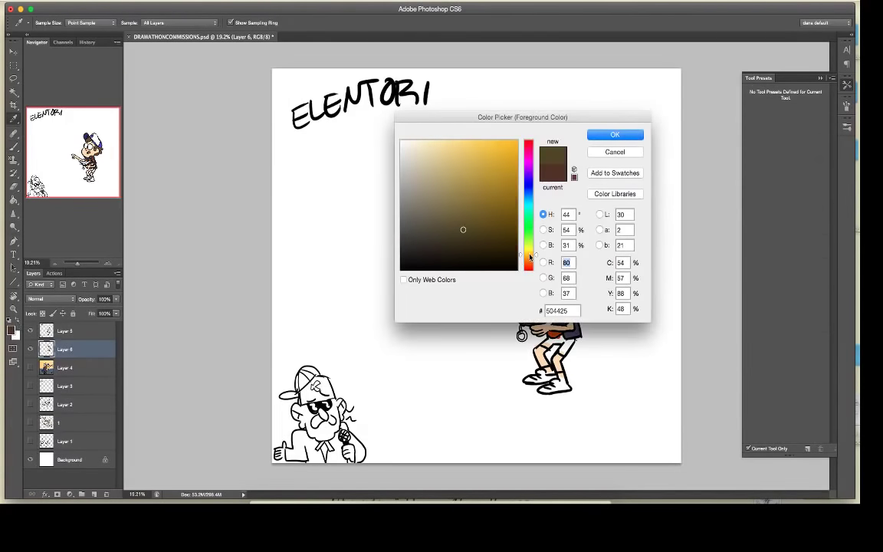
mouse_move(478, 158)
left_mouse_down()
mouse_move(477, 150)
mouse_move(491, 164)
left_mouse_up()
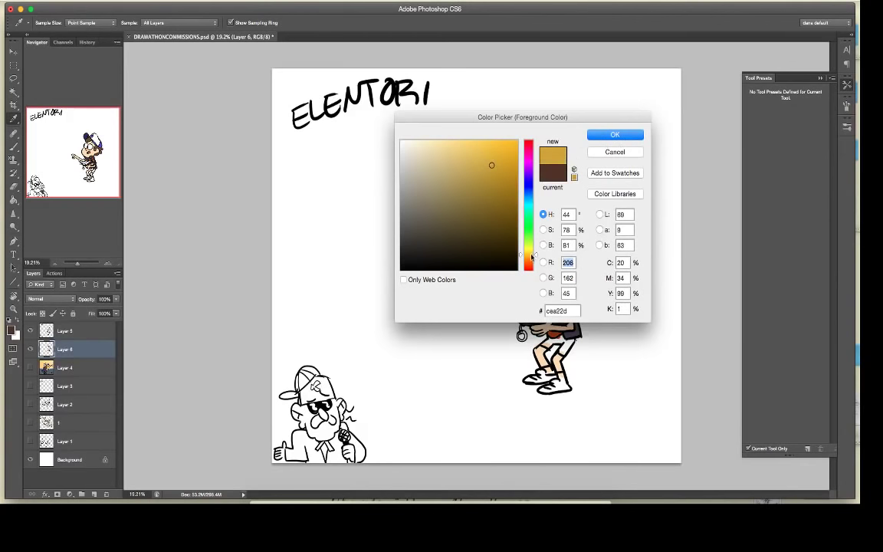
key("Return")
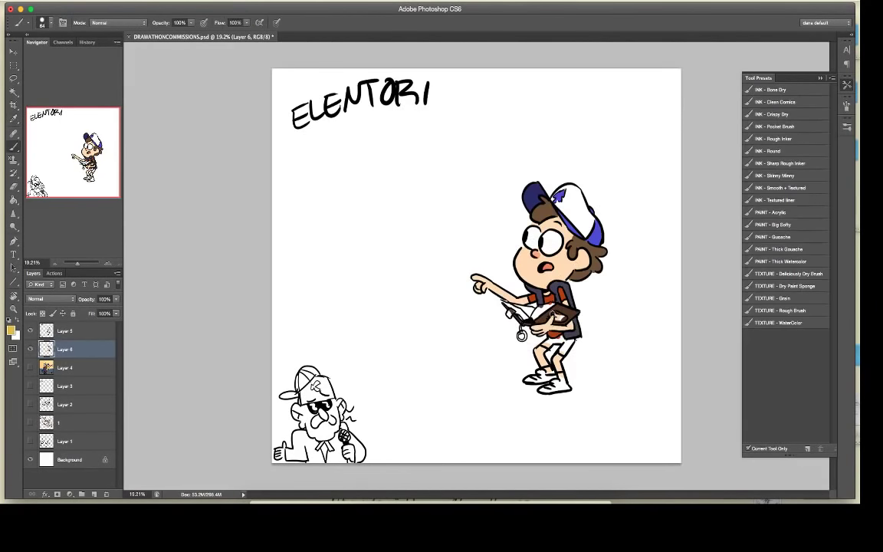
left_click_drag(558, 315, 561, 317)
key("e")
Step: Choose the light beige dad2bc and paint the open pages of the book
left_click(11, 329)
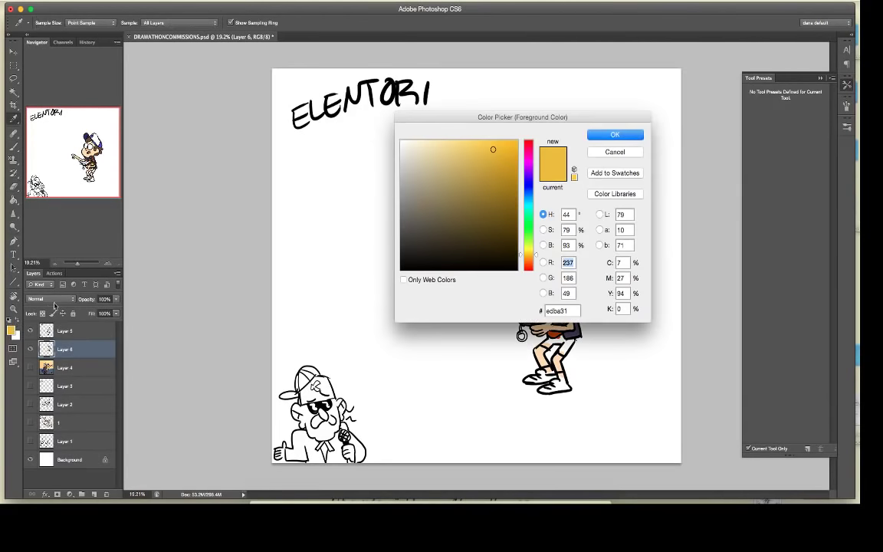
left_click(421, 179)
left_click(416, 159)
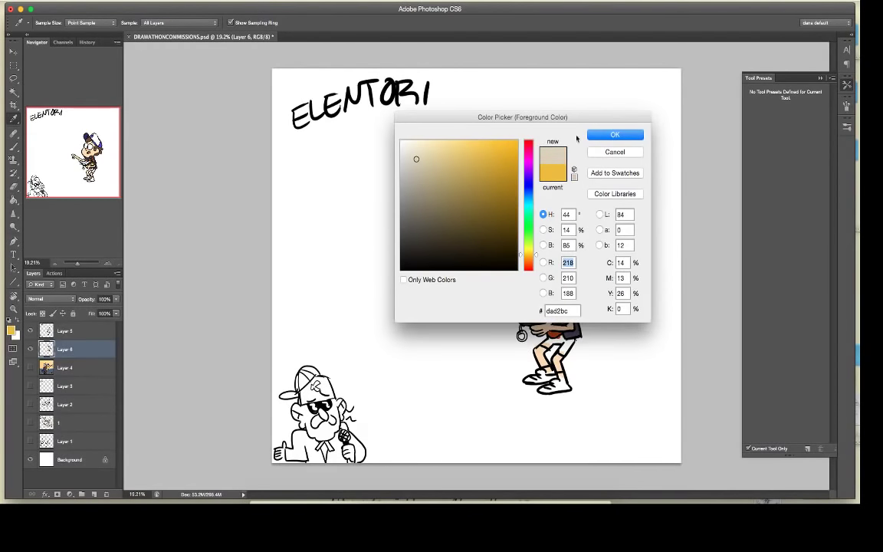
left_click(606, 136)
key("b")
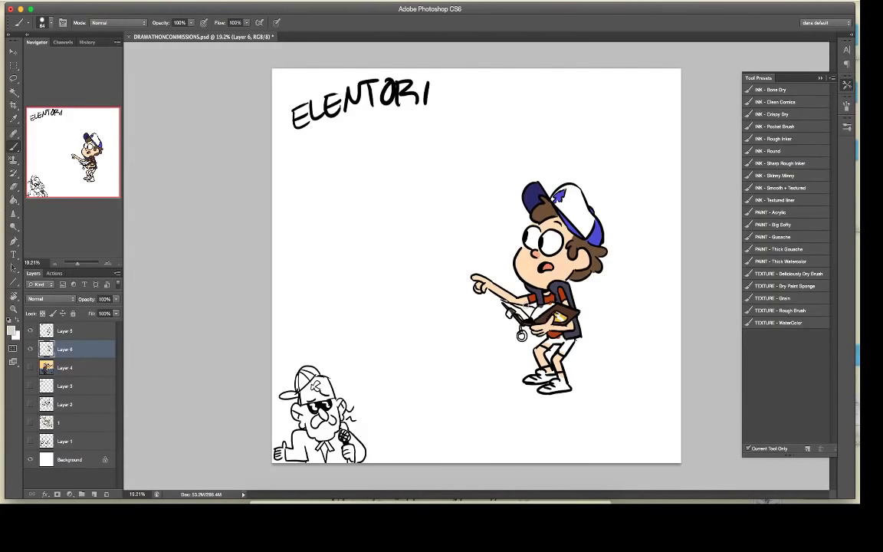
left_click_drag(528, 312, 522, 312)
Step: Choose the darker tan a99d7d and paint the shaded pages of the book
left_click(11, 329)
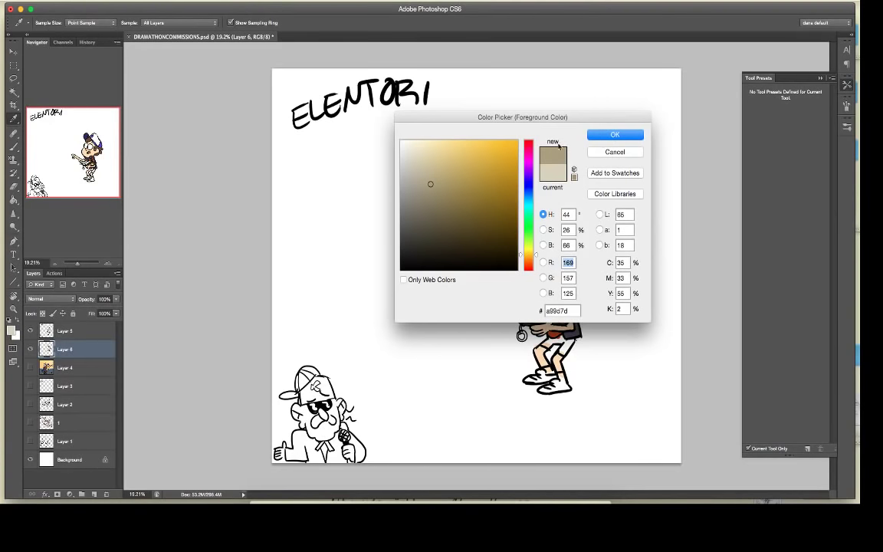
left_click(615, 134)
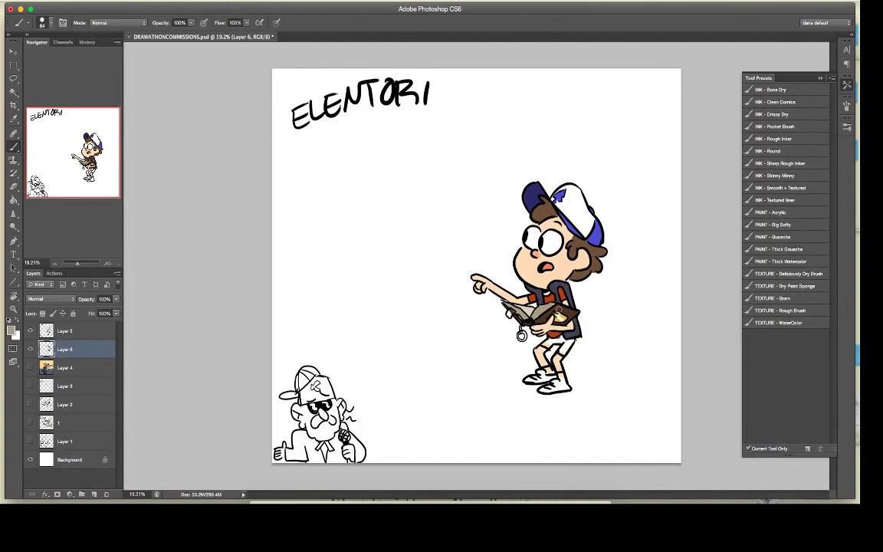
key("alt")
Step: Choose a muted orange-red and paint the small tag at the book's outer edge
left_click(11, 331)
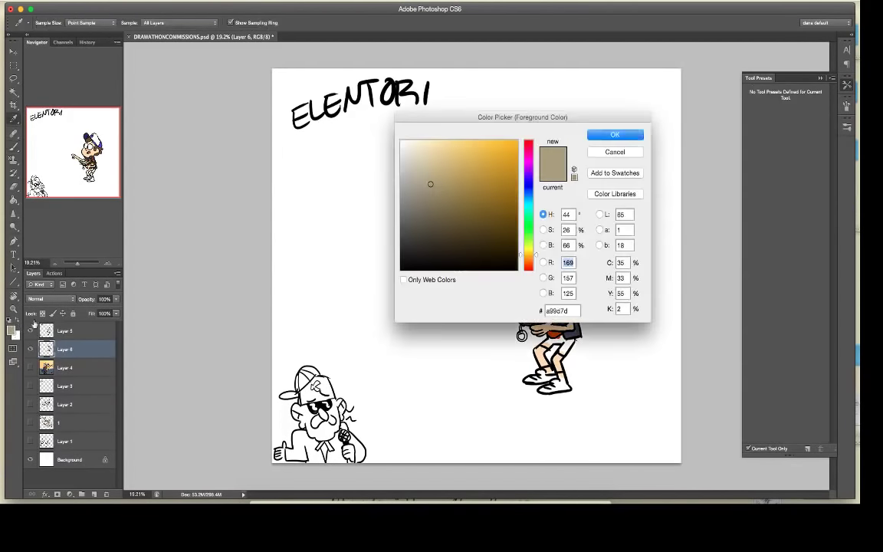
left_click(528, 264)
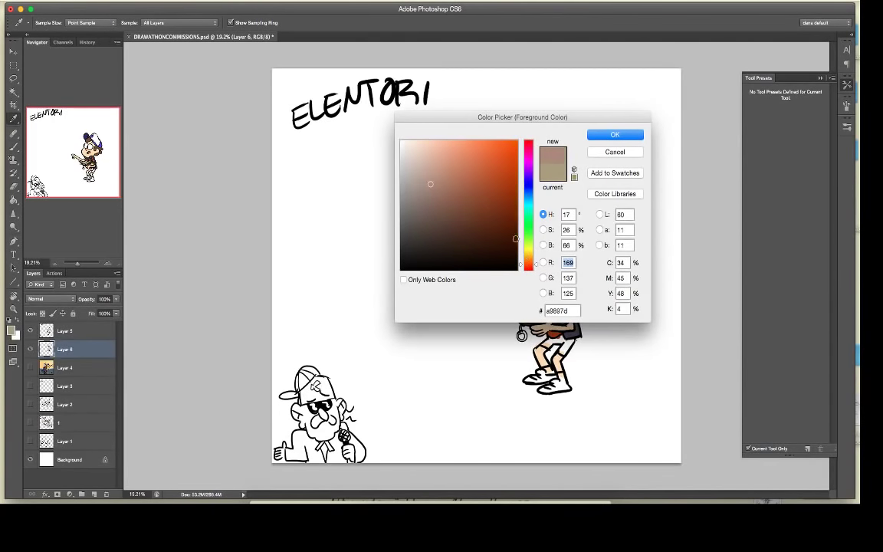
left_click(465, 214)
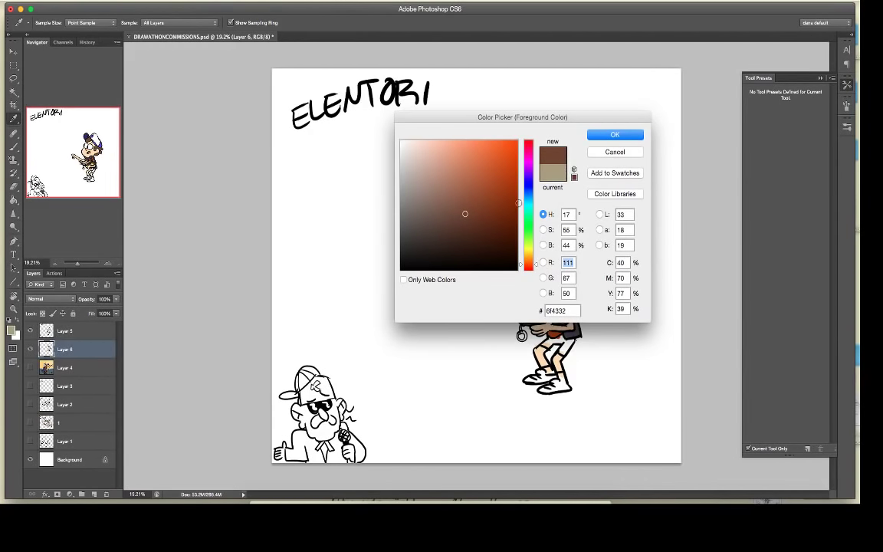
left_click(471, 168)
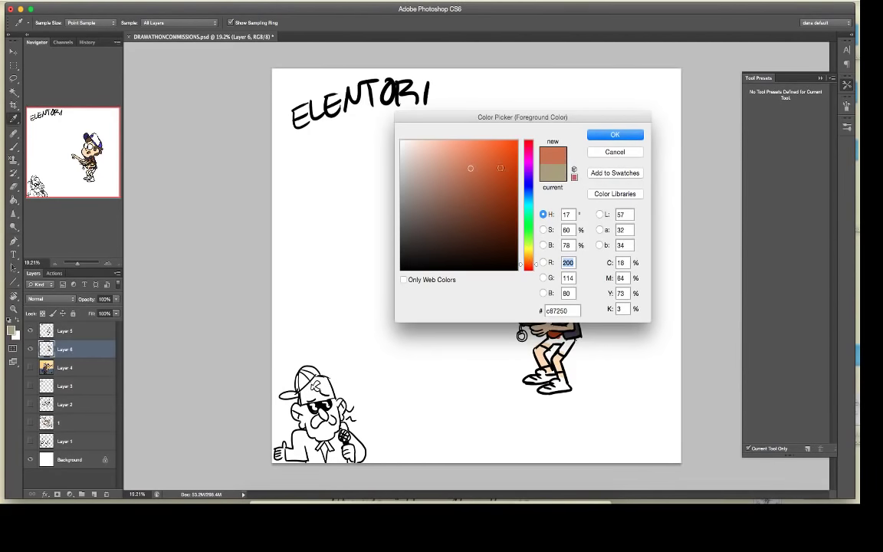
left_click(480, 148)
left_click(504, 155)
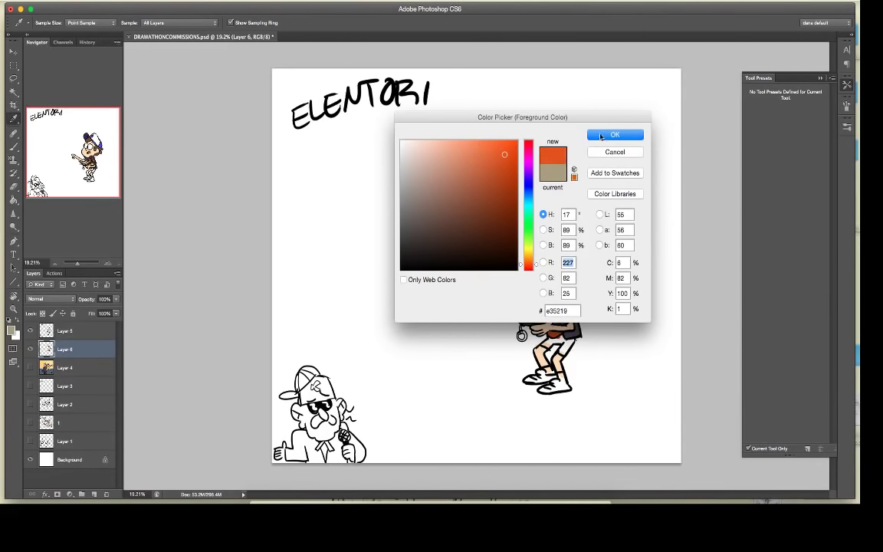
left_click_drag(528, 266, 529, 264)
left_click(462, 141)
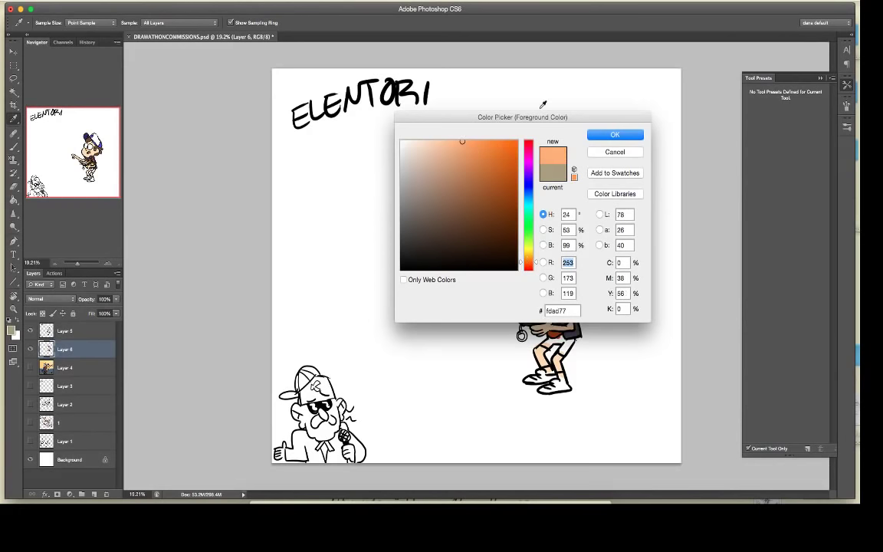
left_click(527, 265)
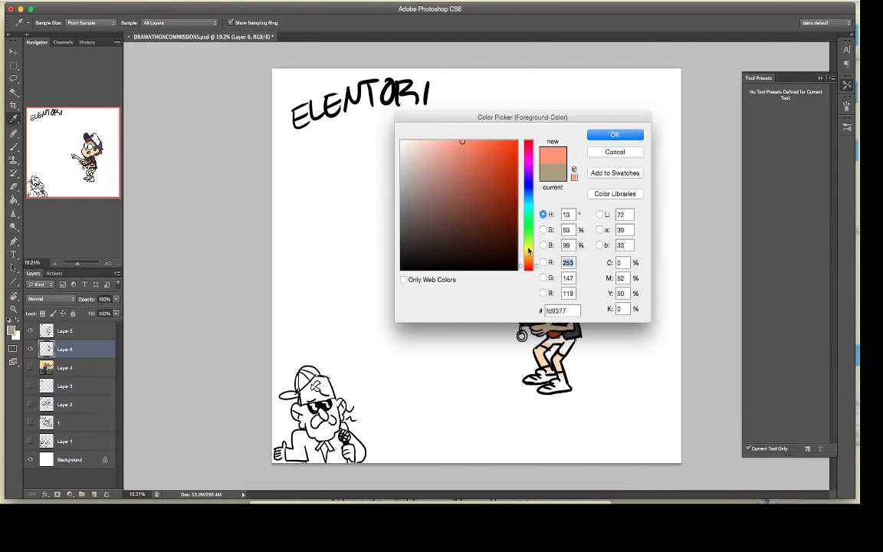
left_click_drag(490, 166, 494, 167)
left_click(616, 136)
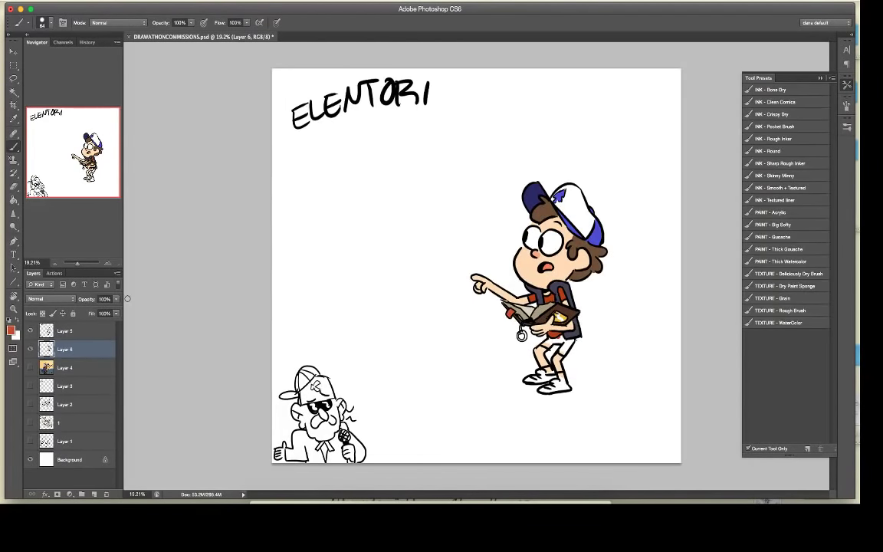
Step: Pick a golden yellow and paint the small ring hanging below the book
key("o")
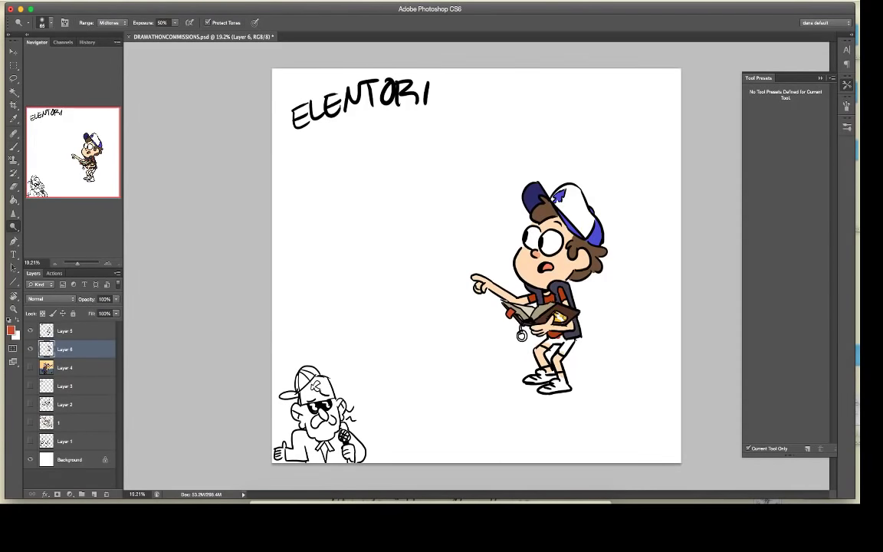
key("i")
left_click(508, 286)
key("b")
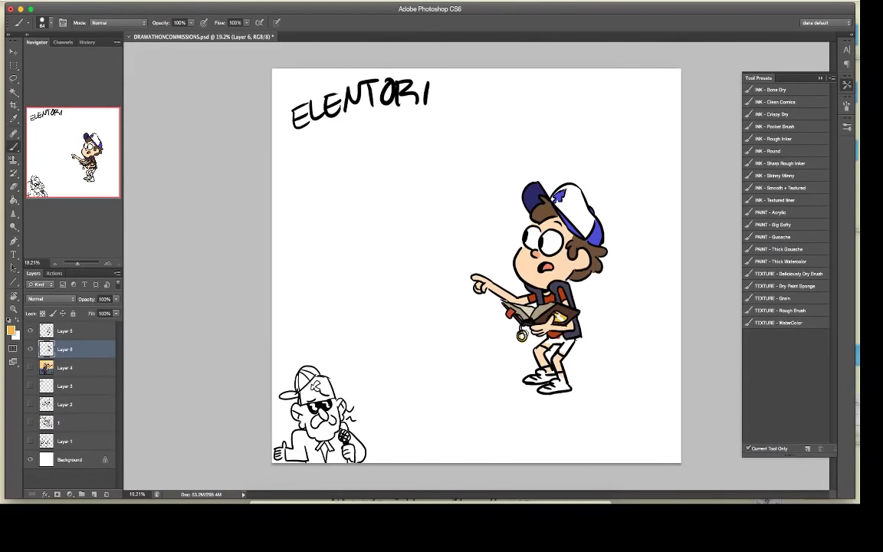
key("e")
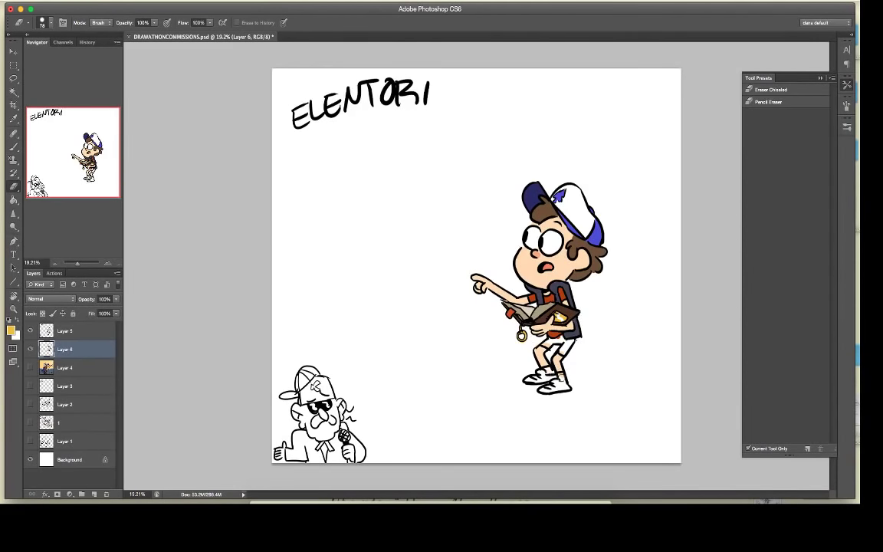
Step: Sample the shirt's orange-red and paint the stripes on the boy's socks
key("i")
left_click(502, 296)
key("b")
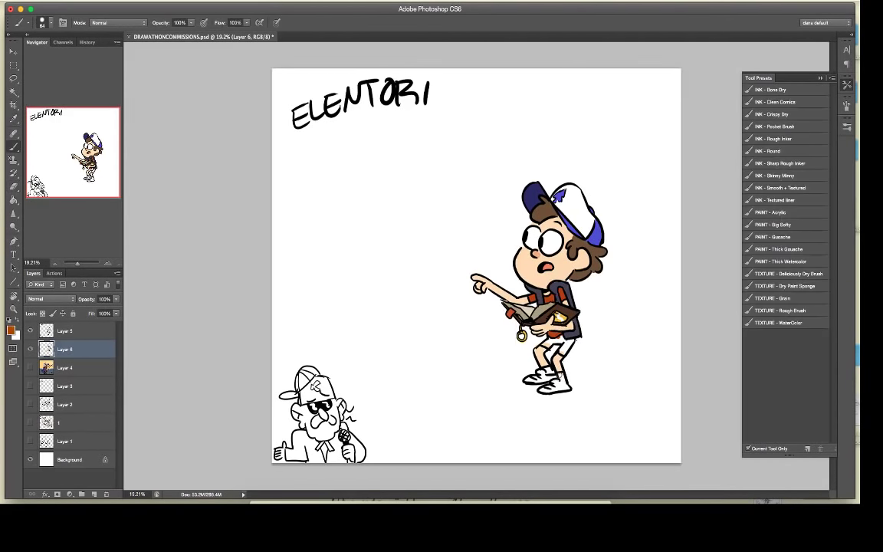
left_click_drag(558, 376, 564, 375)
Step: Choose a warm dark grey and paint both of the boy's shoes
left_click(11, 330)
left_click(414, 221)
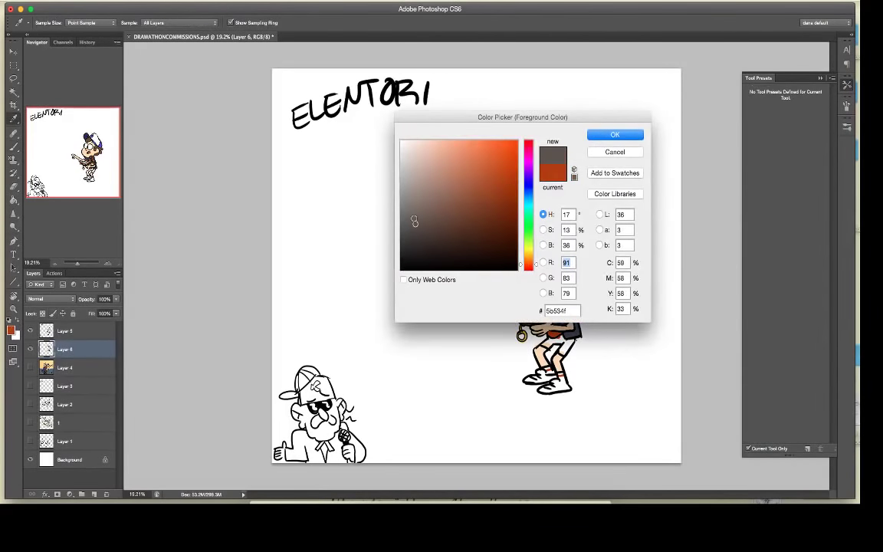
left_click(614, 134)
mouse_move(555, 382)
left_mouse_down()
mouse_move(569, 390)
mouse_move(550, 391)
mouse_move(542, 374)
mouse_move(554, 377)
mouse_move(527, 380)
left_mouse_up()
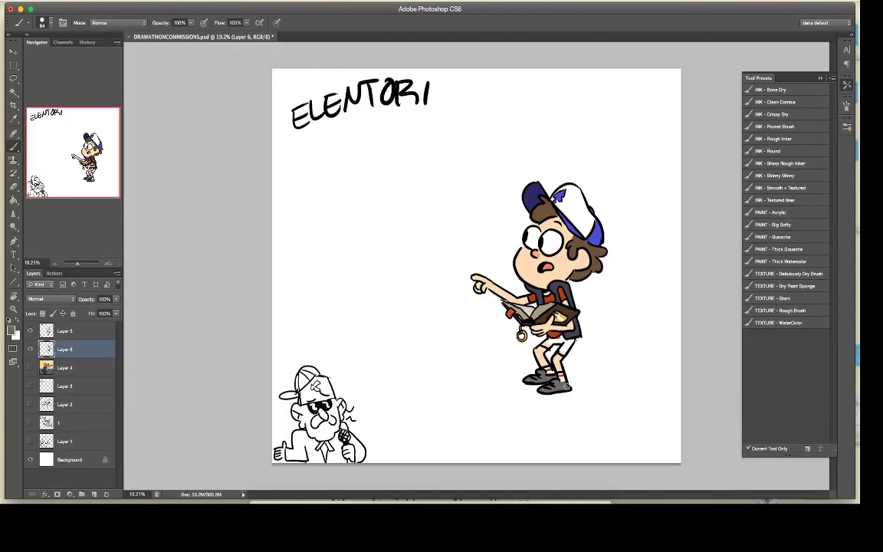
Step: Choose a bluish grey and paint the boy's shorts
left_click(11, 329)
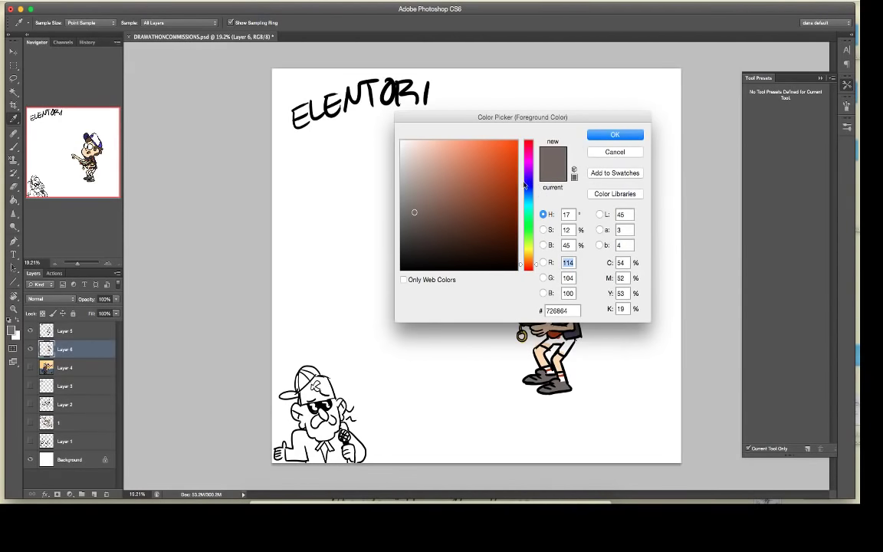
left_click(528, 195)
mouse_move(436, 172)
left_mouse_down()
mouse_move(425, 216)
mouse_move(412, 201)
left_mouse_up()
left_click(615, 135)
key("b")
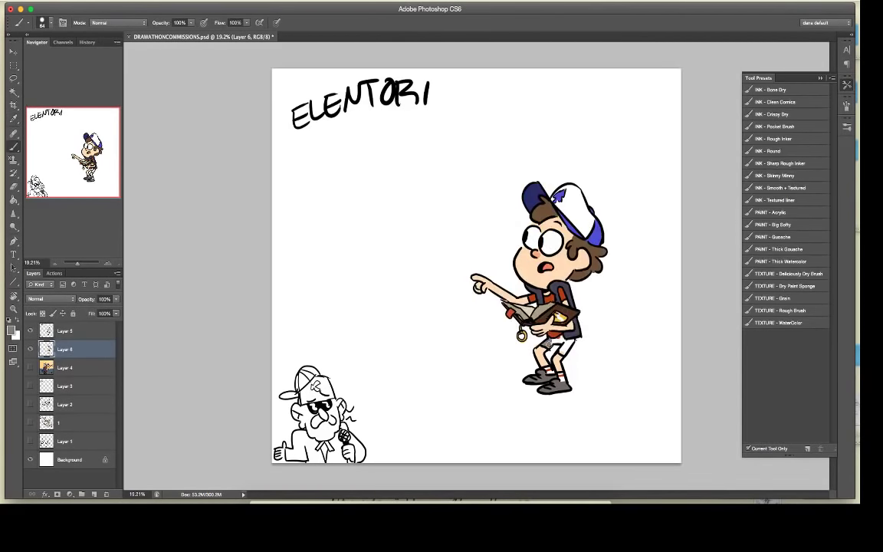
mouse_move(564, 342)
left_mouse_down()
mouse_move(570, 349)
mouse_move(573, 342)
left_mouse_up()
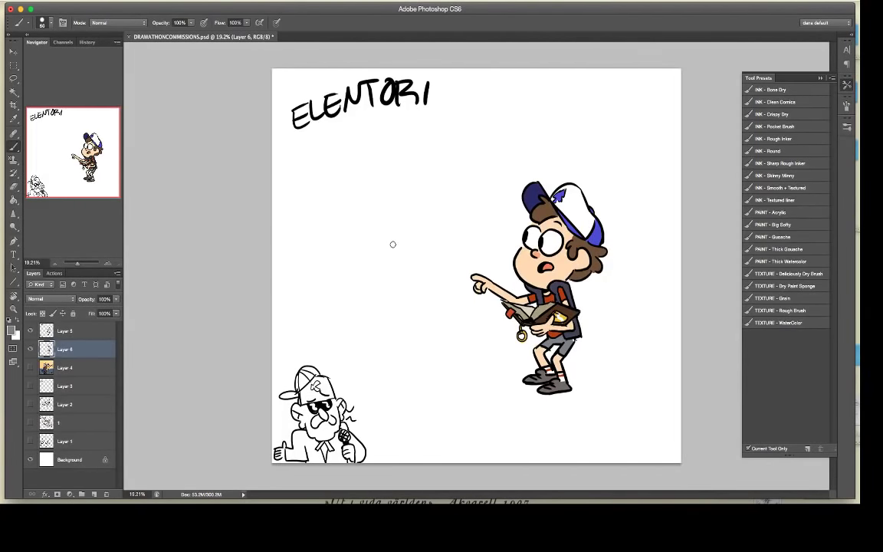
Step: Switch the painting colour to black and undo the trial strokes in the empty area in front of the boy
mouse_move(394, 235)
left_mouse_down()
mouse_move(401, 246)
mouse_move(394, 235)
left_mouse_up()
key("super+z")
left_click(10, 331)
left_click(599, 135)
mouse_move(404, 237)
left_mouse_down()
mouse_move(412, 262)
mouse_move(402, 238)
left_mouse_up()
key("super+z")
key("super+z")
key("l")
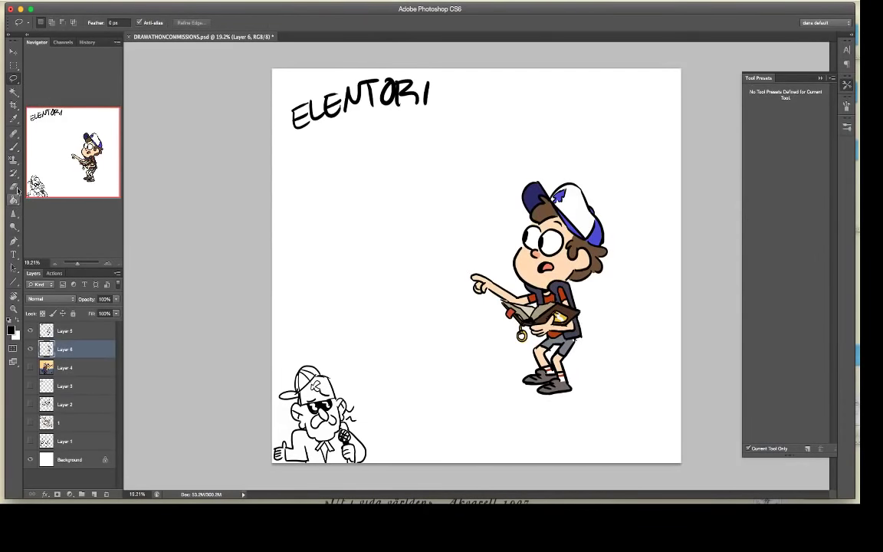
Step: Draw a small black circle outline with the size 35 brush in the empty area in front of the boy's pointing hand
left_click(14, 146)
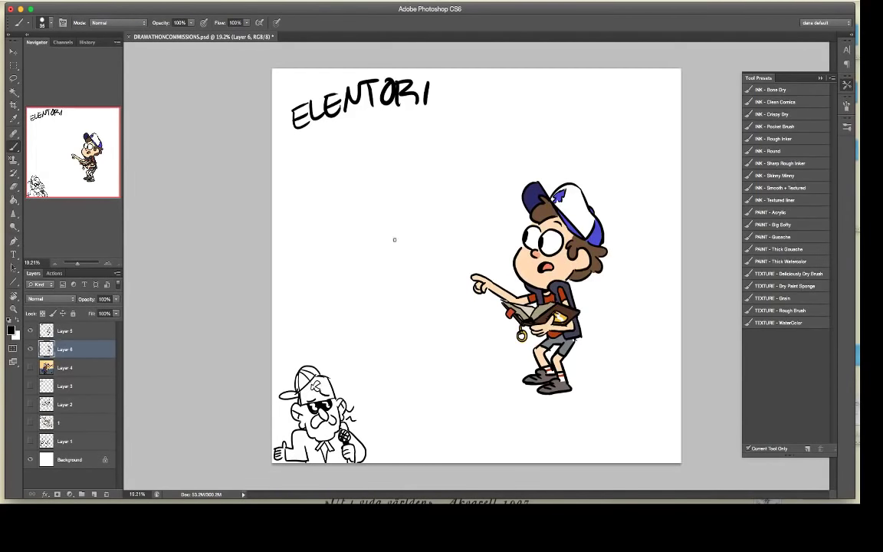
mouse_move(402, 231)
left_mouse_down()
mouse_move(391, 253)
mouse_move(407, 240)
mouse_move(396, 232)
left_mouse_up()
key("super+z")
key("super+z")
key("super+z")
left_click(14, 151)
left_click(14, 146)
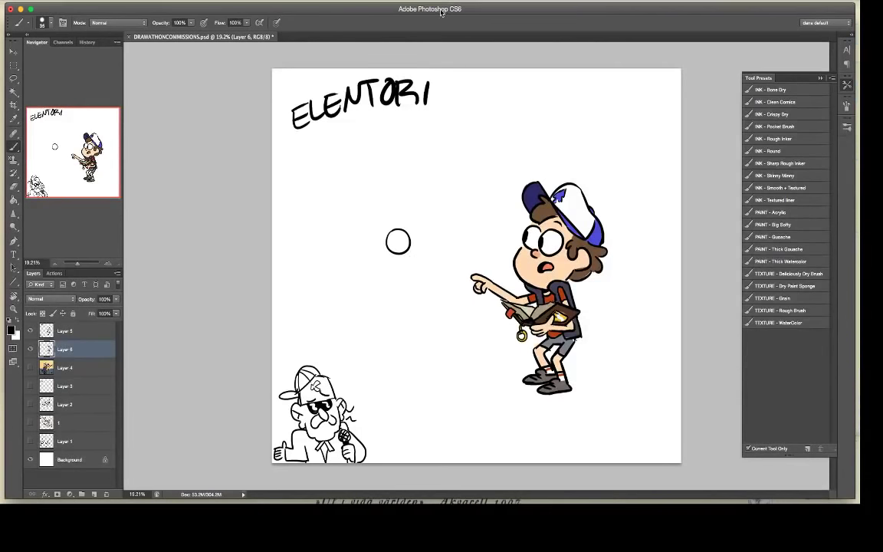
left_click(15, 150)
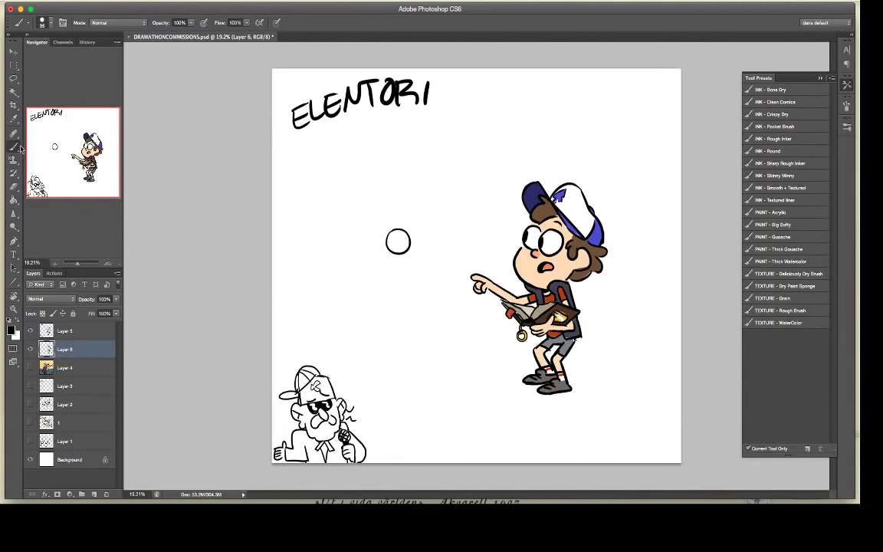
left_click_drag(17, 148, 36, 148)
left_click(36, 146)
right_click(14, 146)
left_click(36, 145)
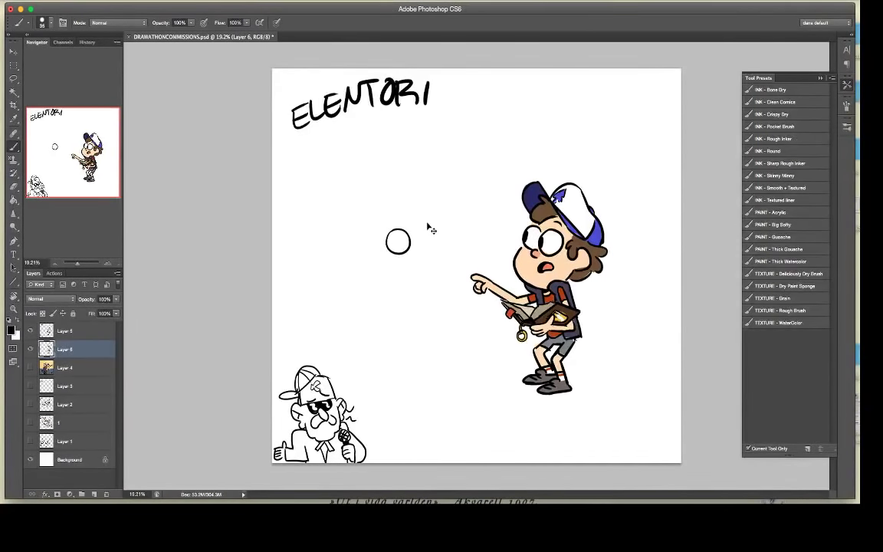
right_click(15, 144)
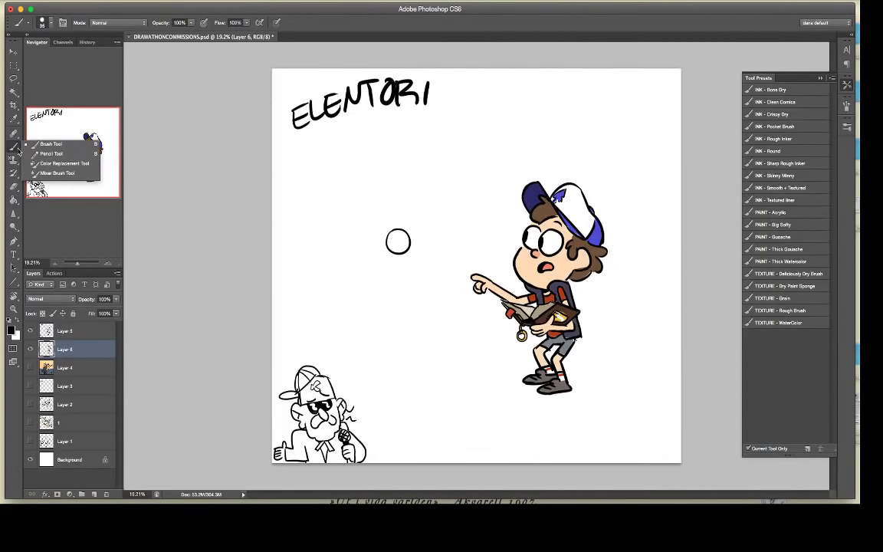
left_click(72, 146)
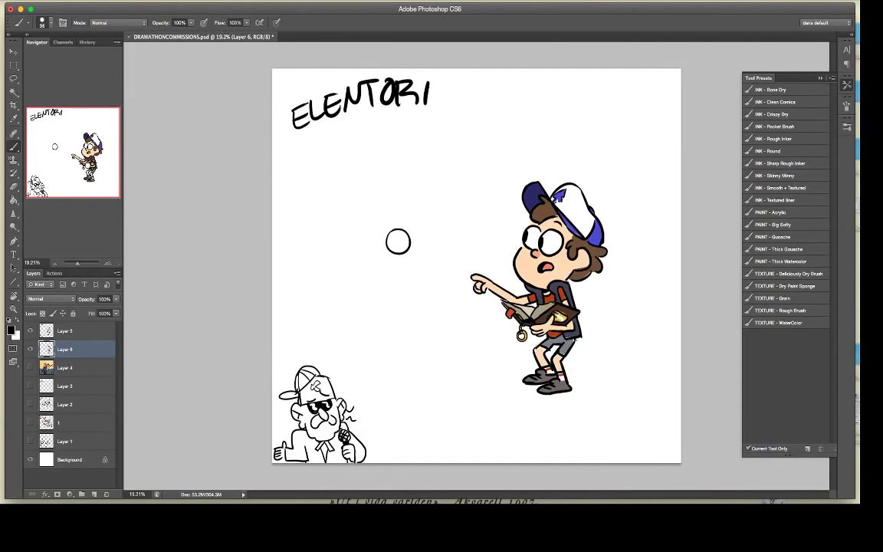
Step: Draw the new character's second round eye, small pupils, worried eyebrows and a little nose around the existing circle with the size 35 brush
left_click(13, 160)
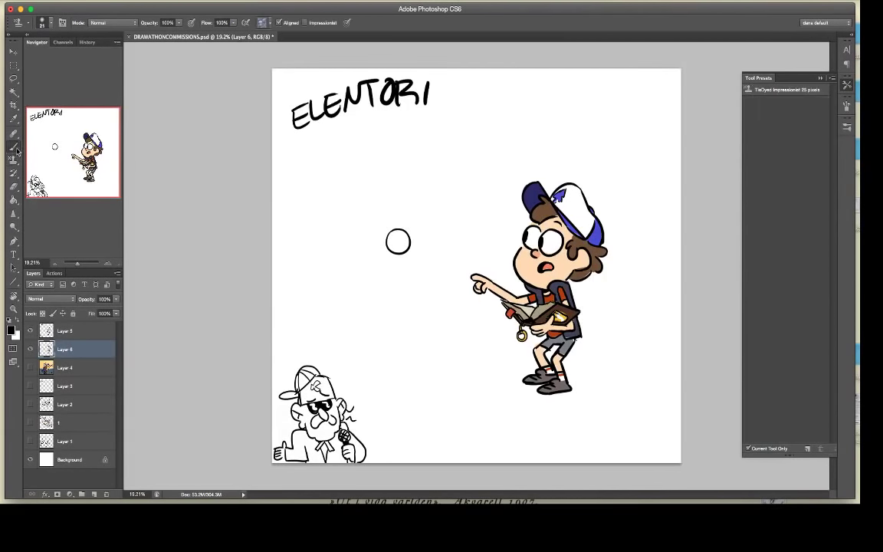
left_click(13, 147)
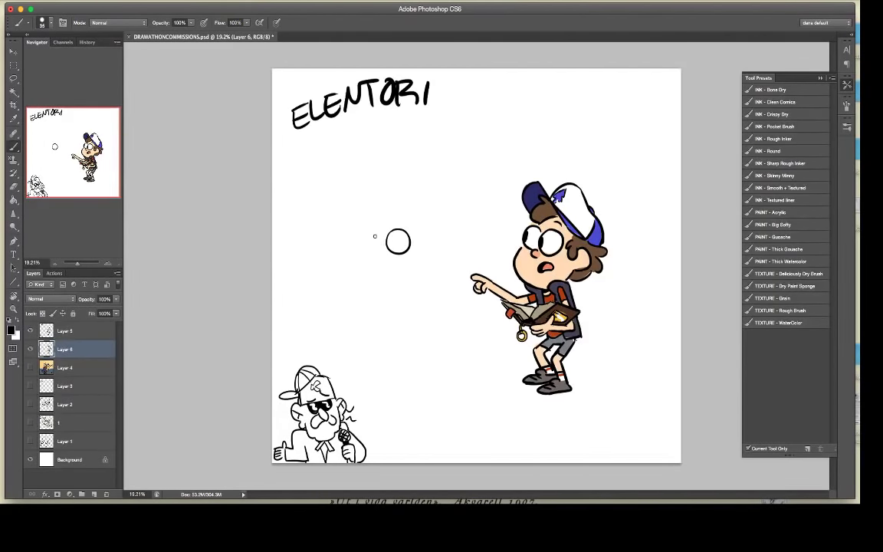
mouse_move(320, 320)
left_mouse_down()
mouse_move(343, 329)
mouse_move(362, 321)
left_mouse_up()
key("super+z")
key("super+z")
key("super+z")
key("super+z")
key("super+z")
key("super+z")
mouse_move(391, 229)
left_mouse_down()
mouse_move(403, 222)
mouse_move(437, 230)
left_mouse_up()
mouse_move(401, 230)
left_mouse_down()
mouse_move(408, 238)
mouse_move(434, 228)
mouse_move(403, 233)
mouse_move(403, 218)
mouse_move(435, 230)
mouse_move(389, 244)
mouse_move(429, 244)
mouse_move(418, 260)
left_mouse_up()
key("super+alt+z")
key("super+alt+z")
key("super+alt+z")
key("super+alt+z")
key("super+alt+z")
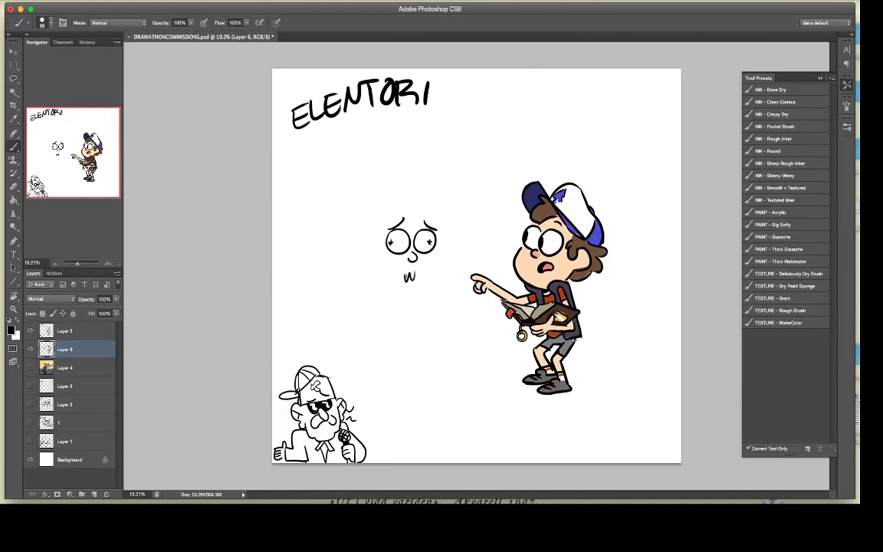
Step: Redraw the new character's mouth as a small wavy line just below the nose
left_click_drag(404, 273, 417, 275)
key("super+z")
left_click_drag(415, 273, 405, 283)
Step: Draw the face outline around the eyes and mouth as a tall oval with a rounded chin, redoing the stroke until it fits
left_click_drag(440, 239, 441, 302)
key("super+z")
mouse_move(440, 244)
left_mouse_down()
mouse_move(430, 301)
mouse_move(421, 284)
left_mouse_up()
key("super+alt+z")
key("super+alt+z")
mouse_move(389, 220)
left_mouse_down()
mouse_move(373, 270)
mouse_move(425, 288)
mouse_move(437, 231)
left_mouse_up()
key("ctrl+z")
key("super+z")
mouse_move(370, 271)
left_mouse_down()
mouse_move(381, 292)
mouse_move(434, 247)
mouse_move(406, 301)
mouse_move(433, 250)
mouse_move(384, 299)
mouse_move(434, 250)
mouse_move(431, 294)
mouse_move(436, 251)
left_mouse_up()
key("super+z")
key("super+z")
key("super+z")
key("ctrl+z")
mouse_move(371, 282)
left_mouse_down()
mouse_move(432, 252)
mouse_move(396, 297)
left_mouse_up()
key("ctrl+z")
key("ctrl+z")
left_click_drag(369, 259, 421, 293)
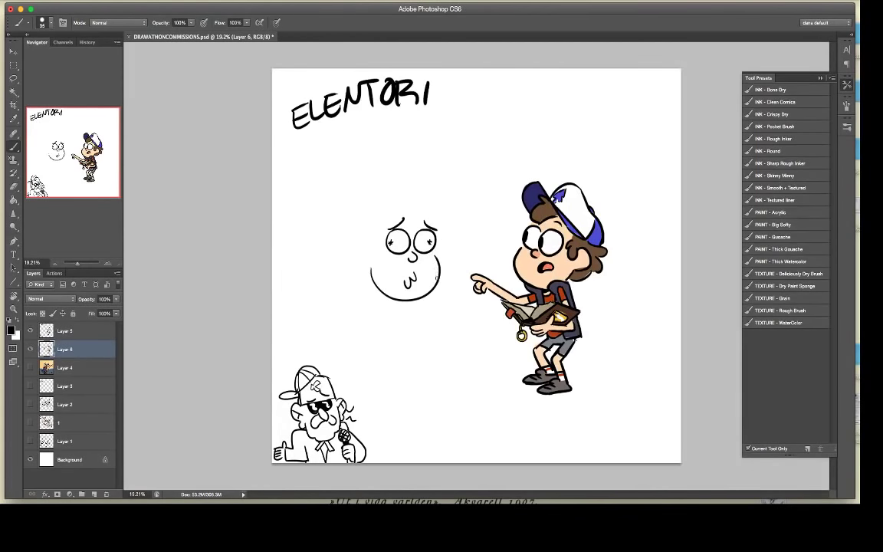
key("ctrl+z")
mouse_move(381, 214)
left_mouse_down()
mouse_move(386, 289)
mouse_move(411, 296)
mouse_move(375, 230)
mouse_move(370, 263)
mouse_move(364, 257)
mouse_move(371, 289)
mouse_move(395, 300)
mouse_move(431, 285)
left_mouse_up()
key("ctrl+z")
key("ctrl+z")
key("ctrl+z")
mouse_move(378, 226)
left_mouse_down()
mouse_move(366, 260)
mouse_move(374, 282)
mouse_move(408, 302)
mouse_move(435, 285)
mouse_move(429, 226)
left_mouse_up()
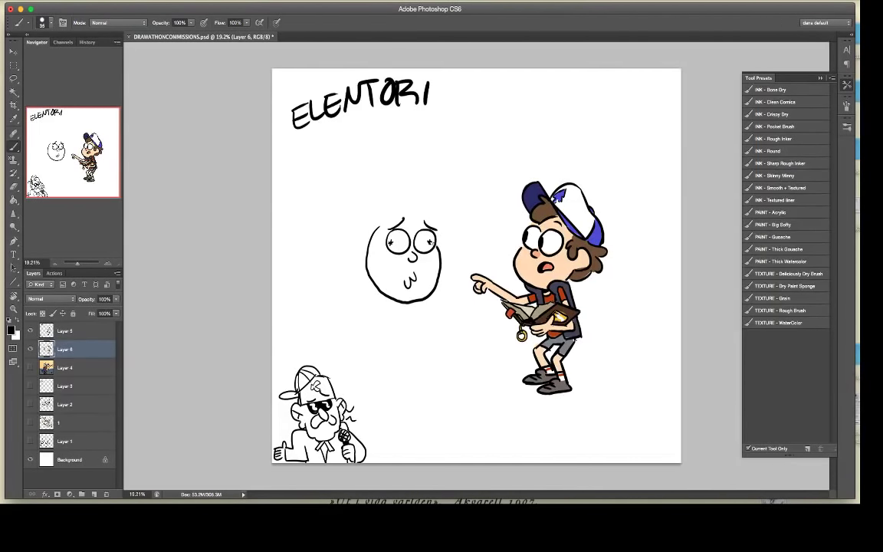
Step: Draw the rounded hair shape over the top and back of the head, with a curved ear at the side of the face
mouse_move(376, 230)
left_mouse_down()
mouse_move(415, 218)
mouse_move(428, 229)
left_mouse_up()
mouse_move(376, 255)
left_mouse_down()
mouse_move(365, 216)
mouse_move(380, 203)
mouse_move(411, 199)
mouse_move(430, 218)
mouse_move(401, 199)
mouse_move(384, 202)
mouse_move(356, 232)
mouse_move(354, 264)
mouse_move(372, 282)
mouse_move(358, 266)
mouse_move(357, 222)
left_mouse_up()
key("super+z")
key("ctrl+z")
key("ctrl+z")
mouse_move(435, 227)
left_mouse_down()
mouse_move(408, 196)
mouse_move(383, 202)
mouse_move(363, 228)
mouse_move(377, 276)
left_mouse_up()
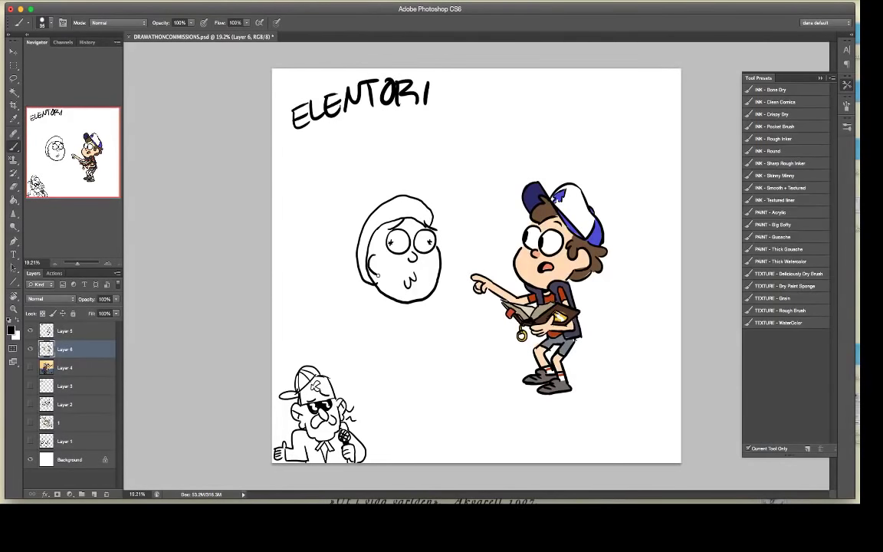
key("ctrl+z")
mouse_move(371, 274)
left_mouse_down()
mouse_move(360, 233)
mouse_move(371, 214)
mouse_move(394, 202)
mouse_move(431, 226)
left_mouse_up()
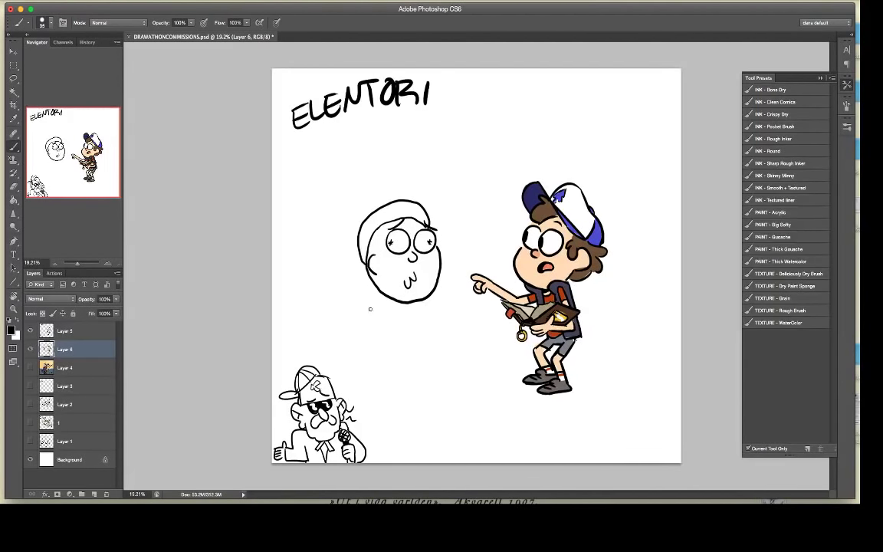
Step: Draw the short-sleeved torso, the bent arm with its hand resting on the belly, and the start of the hips
mouse_move(350, 316)
left_mouse_down()
mouse_move(382, 290)
mouse_move(375, 285)
mouse_move(379, 331)
left_mouse_up()
key("ctrl+z")
mouse_move(357, 300)
left_mouse_down()
mouse_move(378, 316)
mouse_move(370, 296)
mouse_move(397, 327)
mouse_move(387, 336)
mouse_move(394, 332)
left_mouse_up()
mouse_move(370, 295)
left_mouse_down()
mouse_move(406, 307)
mouse_move(400, 316)
mouse_move(413, 321)
mouse_move(359, 339)
mouse_move(387, 339)
mouse_move(410, 359)
mouse_move(374, 361)
mouse_move(401, 343)
left_mouse_up()
left_click_drag(393, 351, 410, 357)
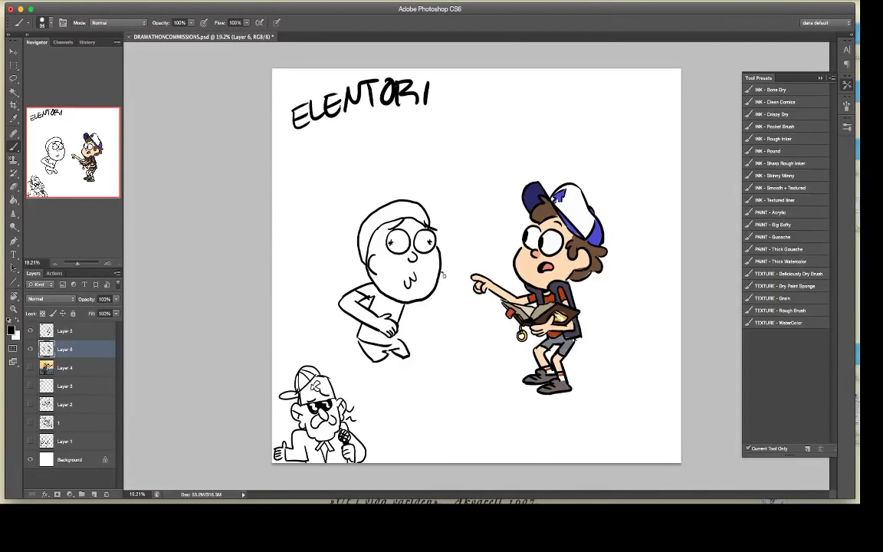
Step: Draw the other arm bent upwards with its hand raised to the chin
mouse_move(442, 293)
left_mouse_down()
mouse_move(454, 317)
mouse_move(434, 328)
mouse_move(412, 305)
mouse_move(434, 329)
mouse_move(444, 305)
mouse_move(438, 295)
mouse_move(438, 321)
mouse_move(429, 298)
left_mouse_up()
key("super+z")
key("super+z")
left_click_drag(422, 303, 416, 312)
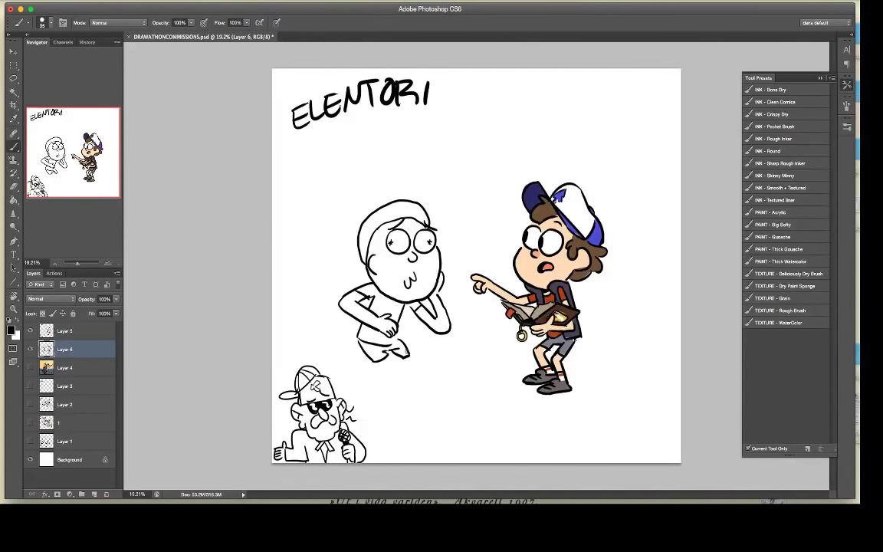
Step: Draw the figure's two slightly bent trouser legs and both shoes
mouse_move(395, 368)
left_mouse_down()
mouse_move(383, 360)
mouse_move(400, 352)
left_mouse_up()
mouse_move(361, 347)
left_mouse_down()
mouse_move(372, 399)
mouse_move(392, 380)
mouse_move(384, 347)
mouse_move(410, 372)
mouse_move(418, 365)
mouse_move(424, 383)
left_mouse_up()
key("super+z")
key("ctrl+z")
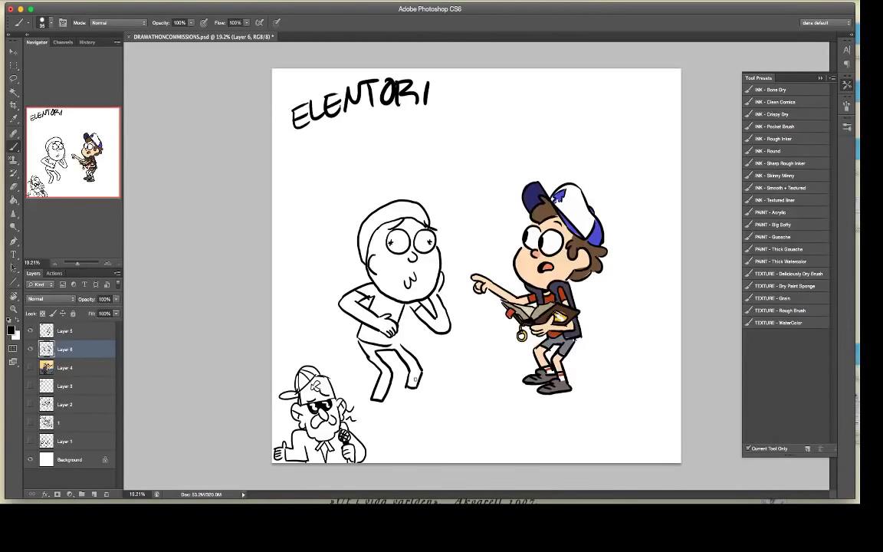
left_click_drag(369, 395, 382, 401)
mouse_move(374, 397)
left_mouse_down()
mouse_move(401, 391)
mouse_move(433, 399)
left_mouse_up()
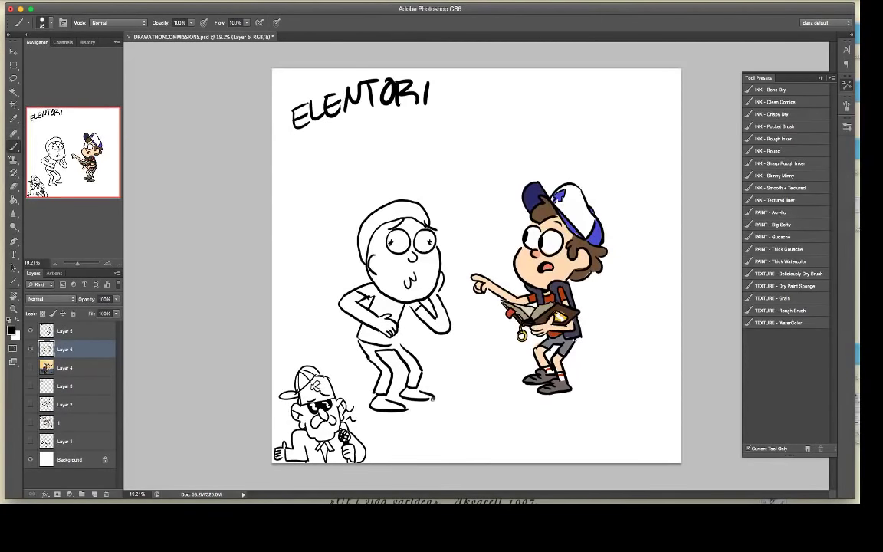
Step: Add four small sweat drops around the figure's head, two on each side
left_click_drag(345, 265, 342, 274)
left_click_drag(341, 224, 338, 234)
mouse_move(440, 204)
left_mouse_down()
mouse_move(455, 198)
mouse_move(460, 206)
mouse_move(449, 211)
left_mouse_up()
key("super+z")
mouse_move(458, 227)
left_mouse_down()
mouse_move(461, 238)
mouse_move(457, 226)
left_mouse_up()
Step: Lasso the new figure with its sweat drops, scale it down to about 88%, apply the transform and deselect it
key("l")
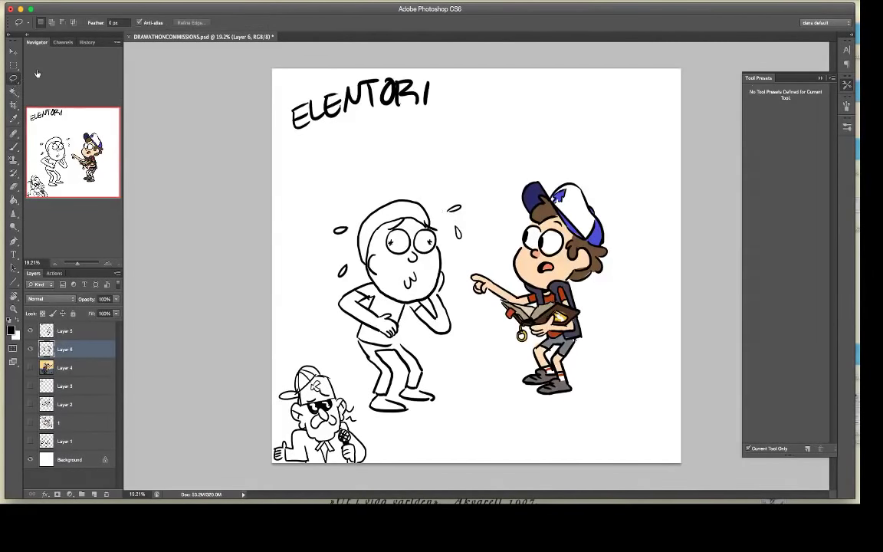
mouse_move(342, 178)
left_mouse_down()
mouse_move(323, 360)
mouse_move(417, 315)
mouse_move(412, 158)
mouse_move(344, 182)
left_mouse_up()
left_click(14, 51)
left_click(89, 1)
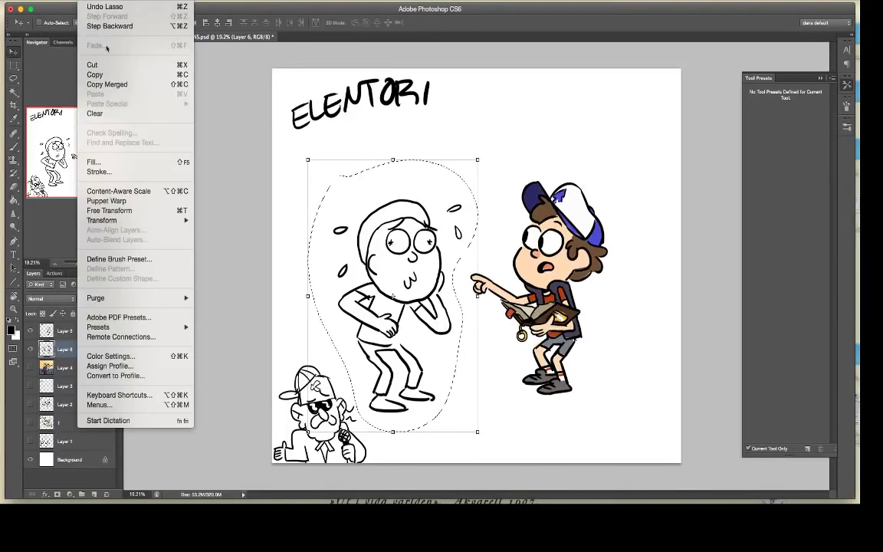
mouse_move(178, 220)
left_click(219, 238)
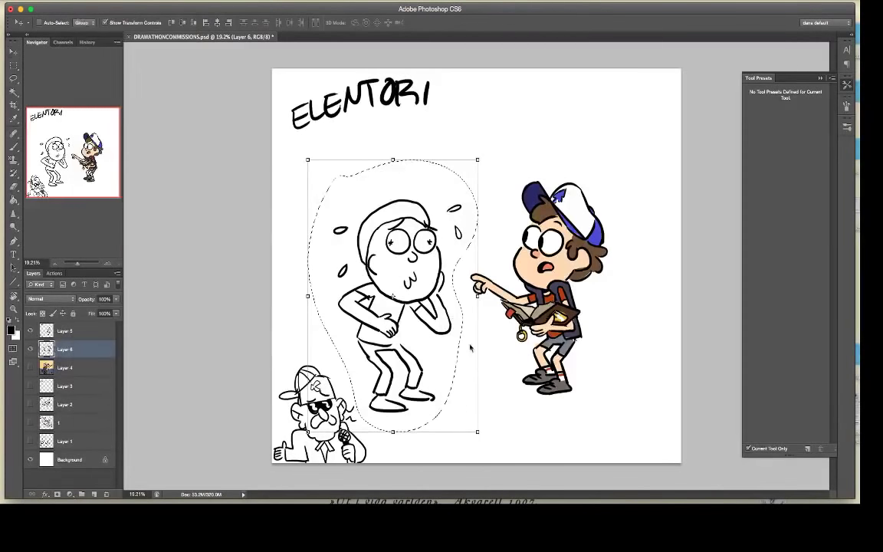
mouse_move(480, 431)
left_mouse_down()
mouse_move(469, 426)
mouse_move(432, 319)
mouse_move(441, 321)
left_mouse_up()
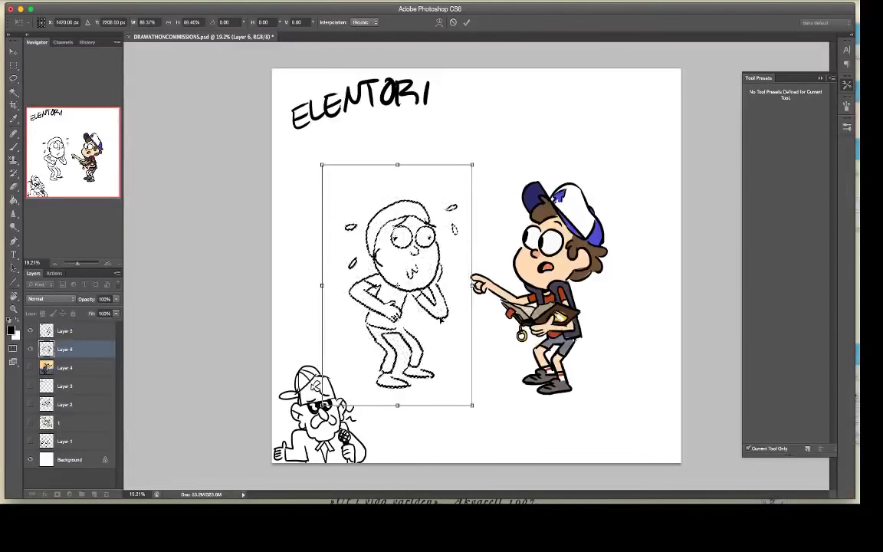
key("Return")
key("v")
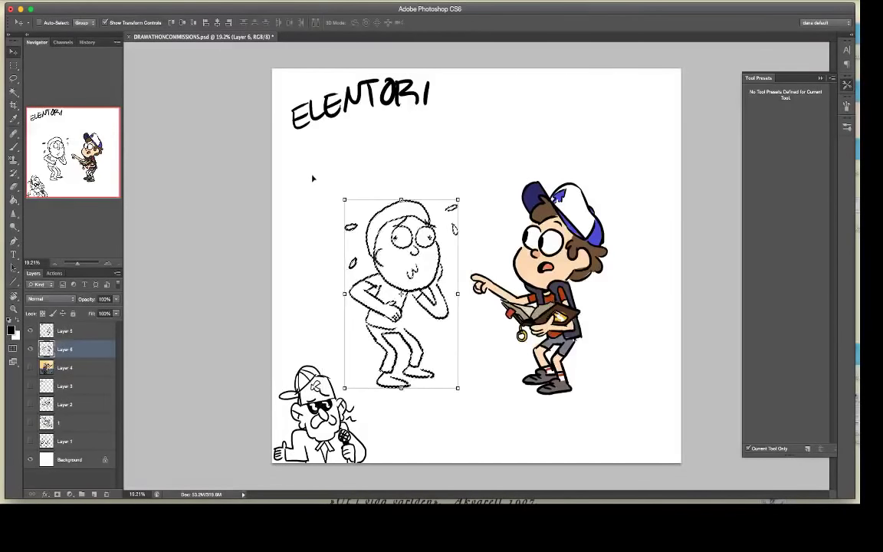
key("l")
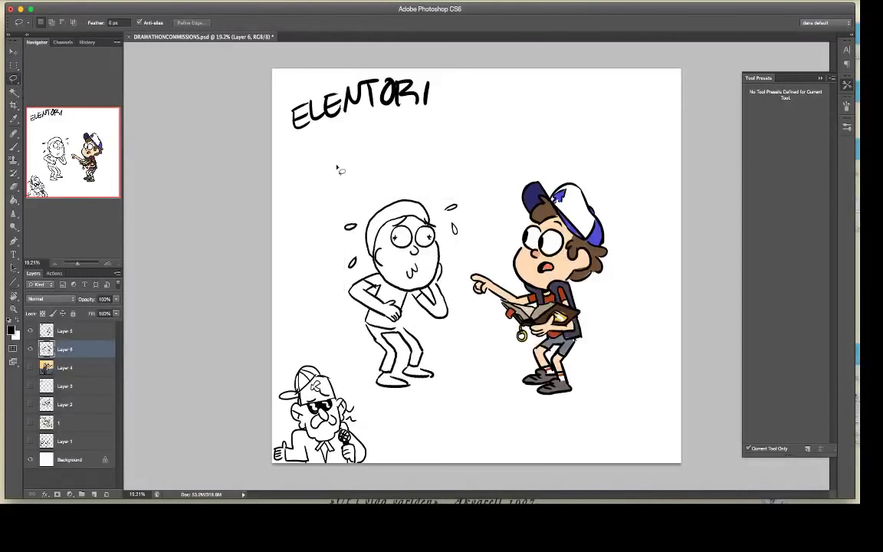
Step: Lasso the handwritten name at the top of the canvas and cut it from Layer 5
left_click(19, 148)
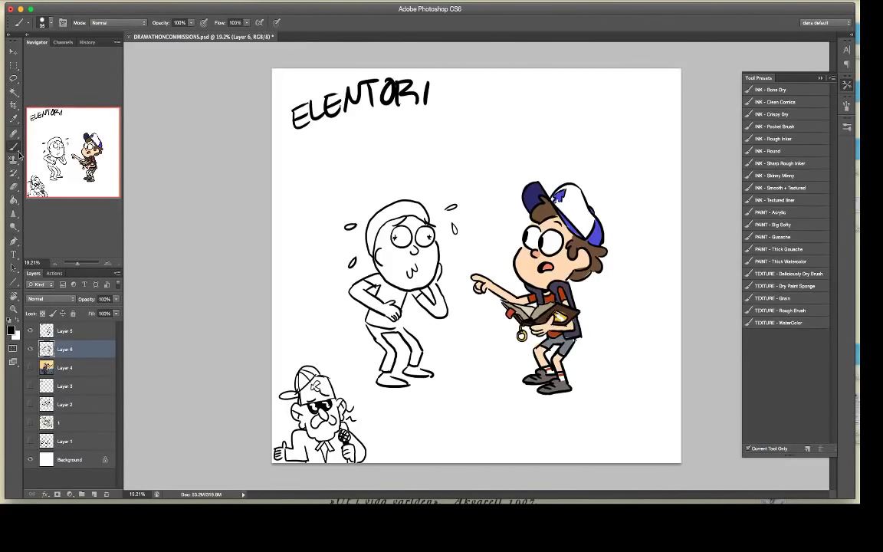
left_click(13, 77)
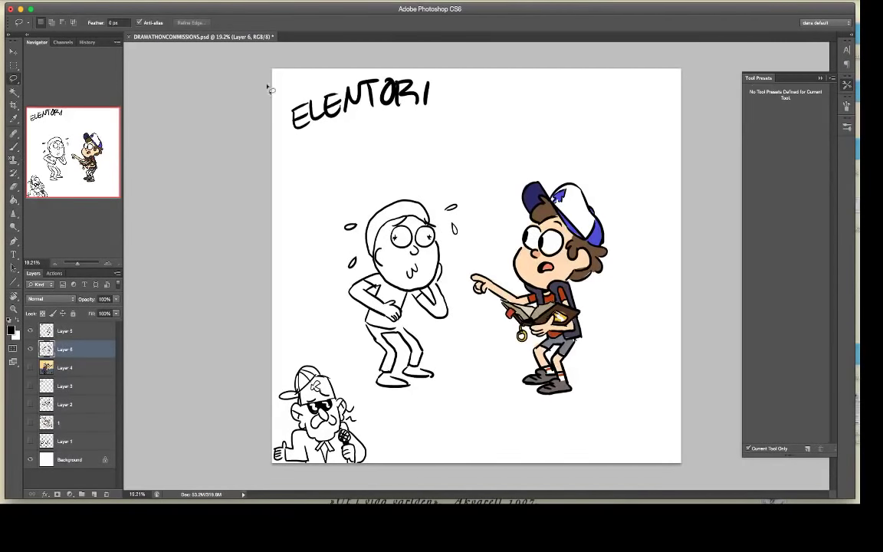
mouse_move(285, 77)
left_mouse_down()
mouse_move(335, 175)
mouse_move(359, 73)
left_mouse_up()
key("super+x")
key("Return")
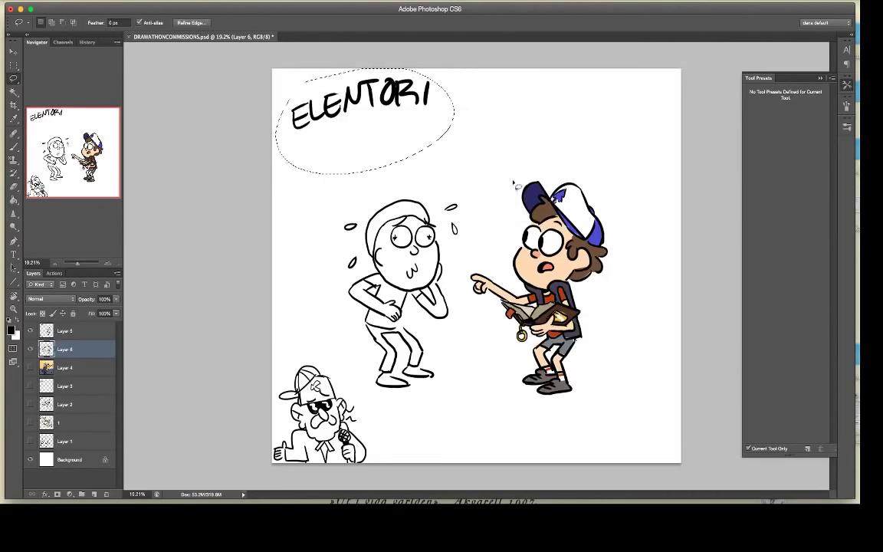
left_click(87, 332)
key("super+x")
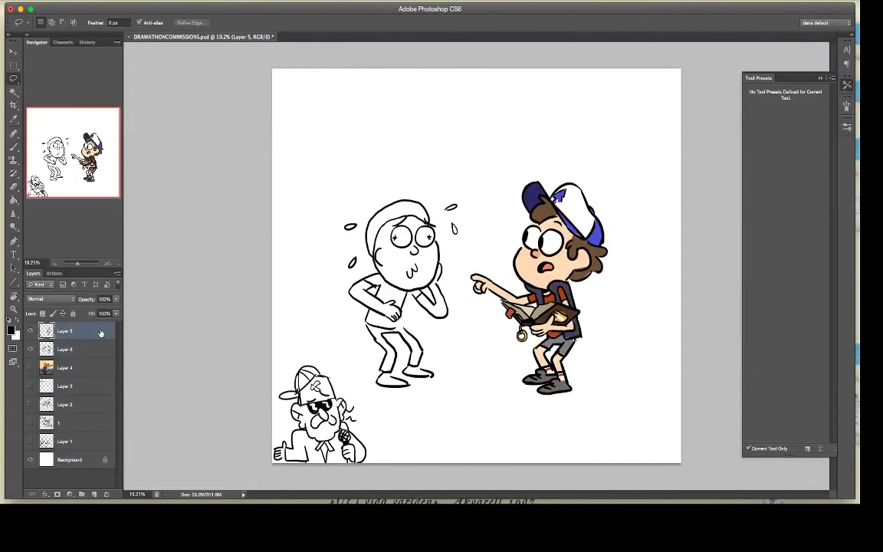
Step: Create a new layer above Layer 5 with the stream key pasted as its name, and paste the cut lettering
left_click(139, 2)
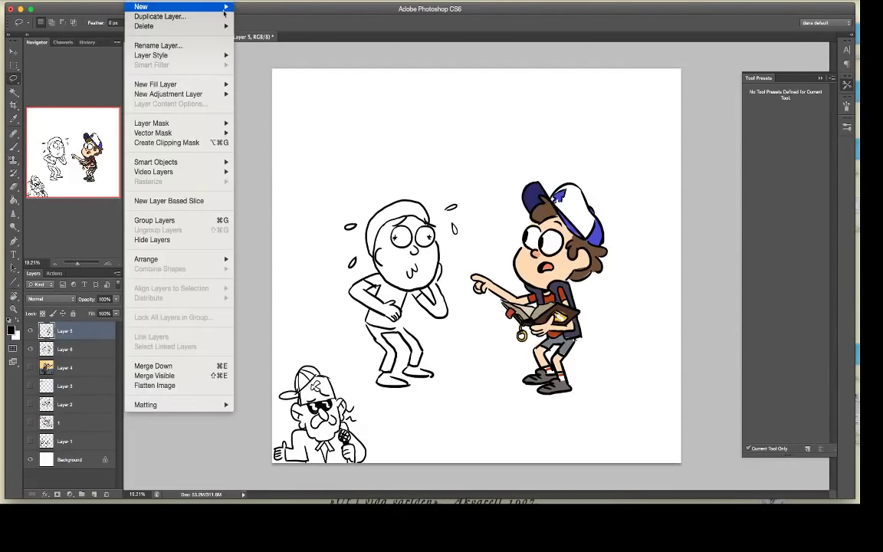
left_click(253, 7)
key("super+v")
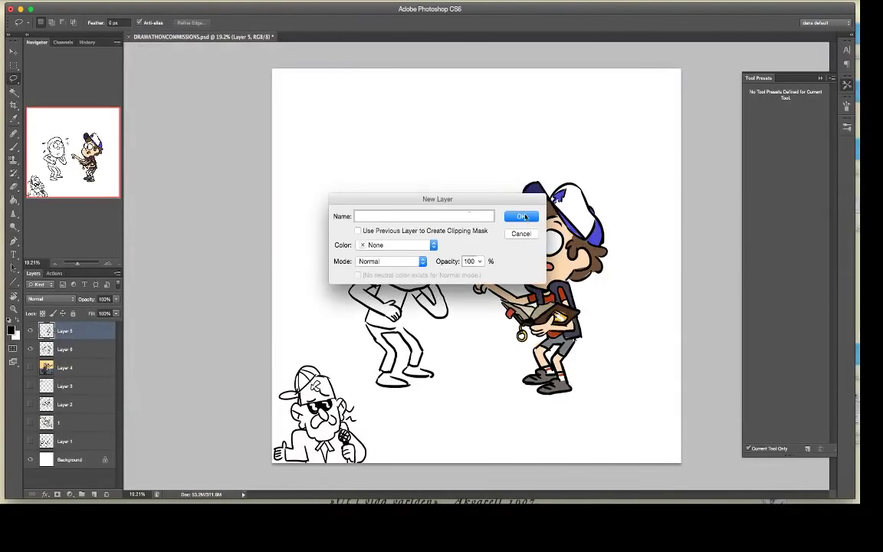
key("Return")
key("super+v")
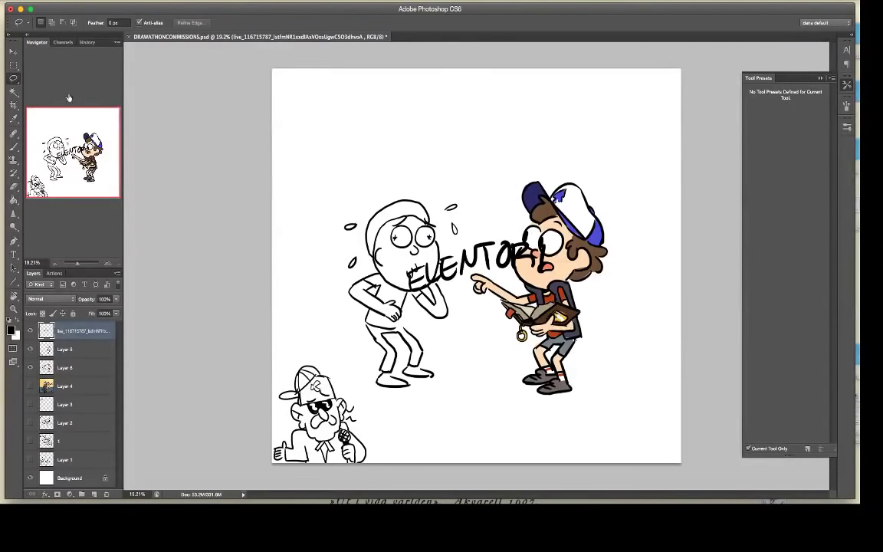
Step: Move the pasted lettering to the empty area above the sketched figure and hide its layer
left_click_drag(484, 255, 388, 149)
key("super+d")
key("v")
mouse_move(485, 263)
left_mouse_down()
mouse_move(447, 216)
mouse_move(360, 151)
left_mouse_up()
left_click(30, 330)
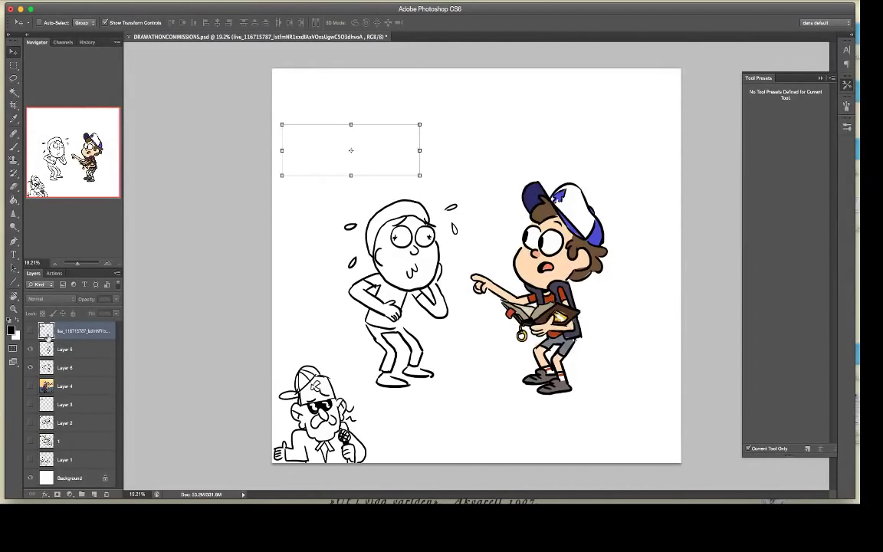
left_click(80, 344)
left_click(13, 77)
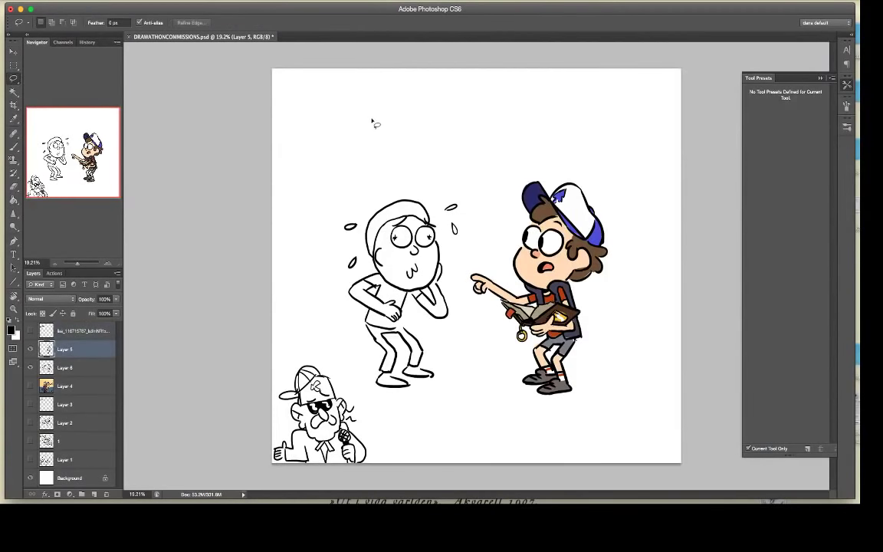
left_click(13, 146)
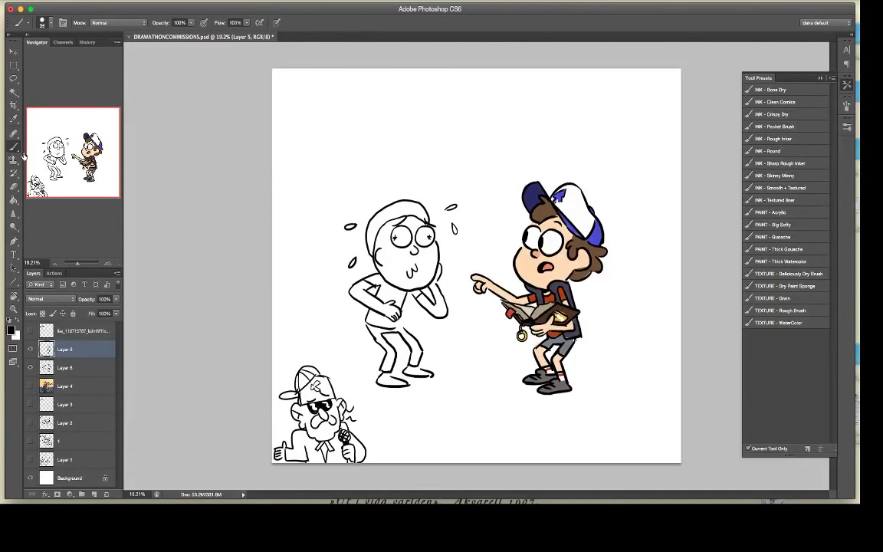
key("ctrl+z")
Step: Erase the chin and the boy-facing side of the sketched figure's face outline on Layer 6 with the standard Eraser
key("e")
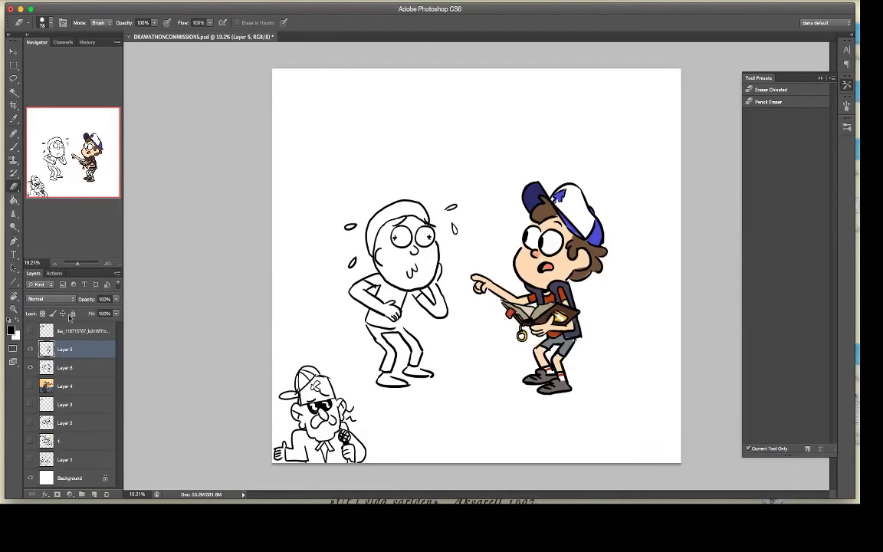
left_click(14, 187)
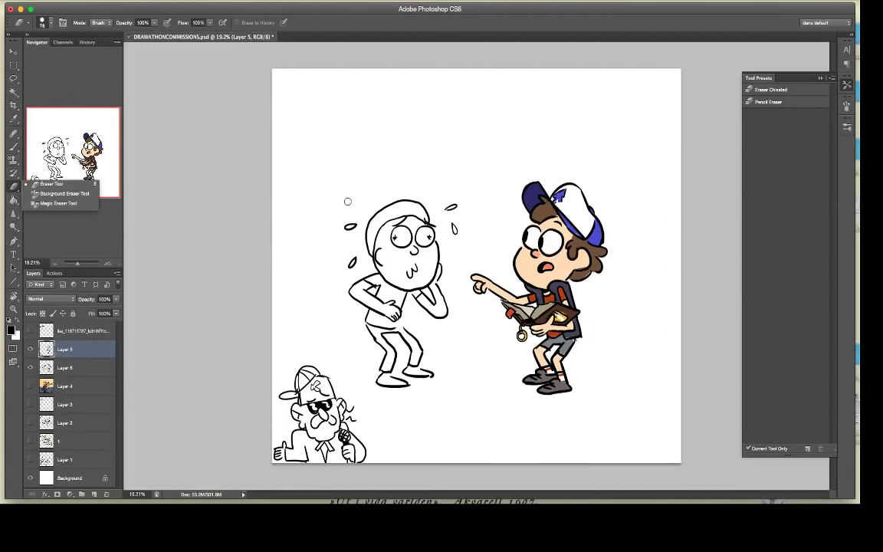
right_click(314, 164)
left_click(303, 152)
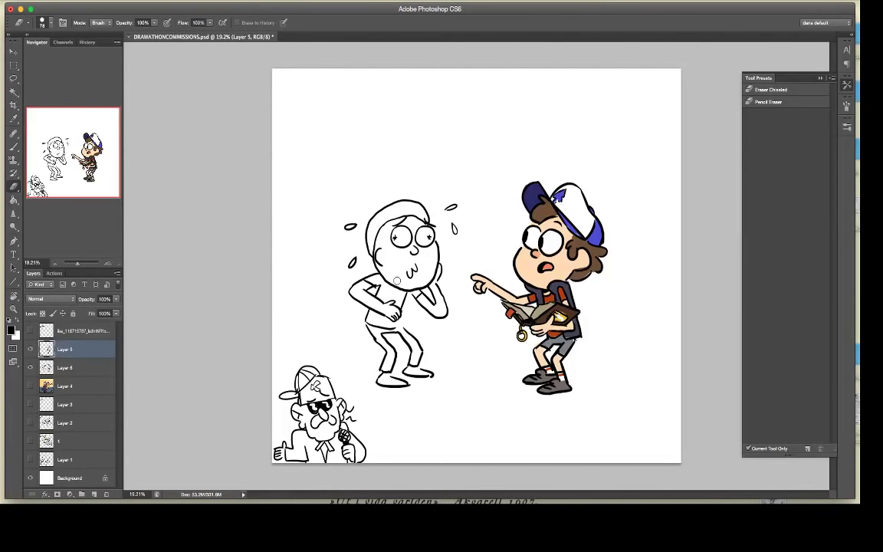
left_click(14, 188)
left_click(38, 183)
right_click(399, 273)
key("Escape")
left_click(30, 330)
left_click(30, 330)
left_click(30, 330)
left_click(30, 330)
left_click(30, 368)
left_click(30, 368)
left_click(69, 367)
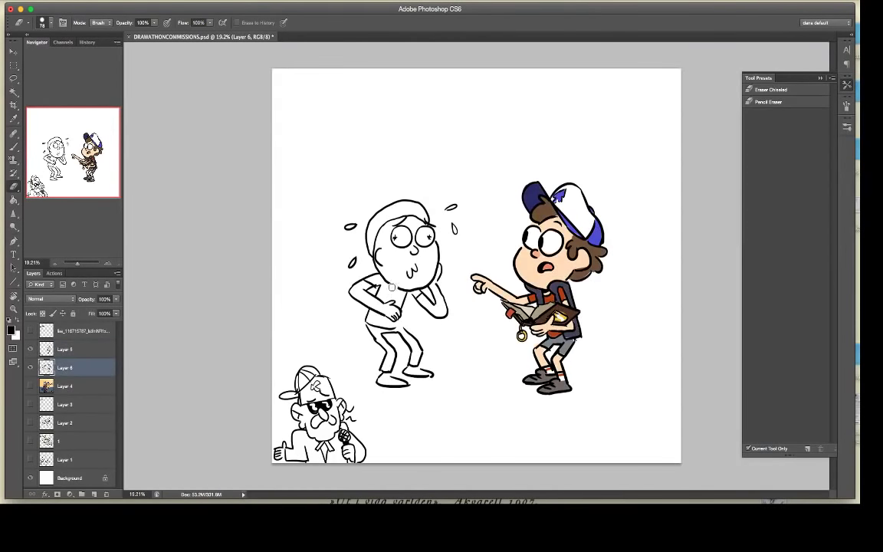
mouse_move(391, 288)
left_mouse_down()
mouse_move(430, 282)
mouse_move(436, 243)
mouse_move(431, 276)
mouse_move(435, 242)
left_mouse_up()
Step: Redraw the jaw slightly narrower with the brush and add the fingers of the hand held against the cheek
key("b")
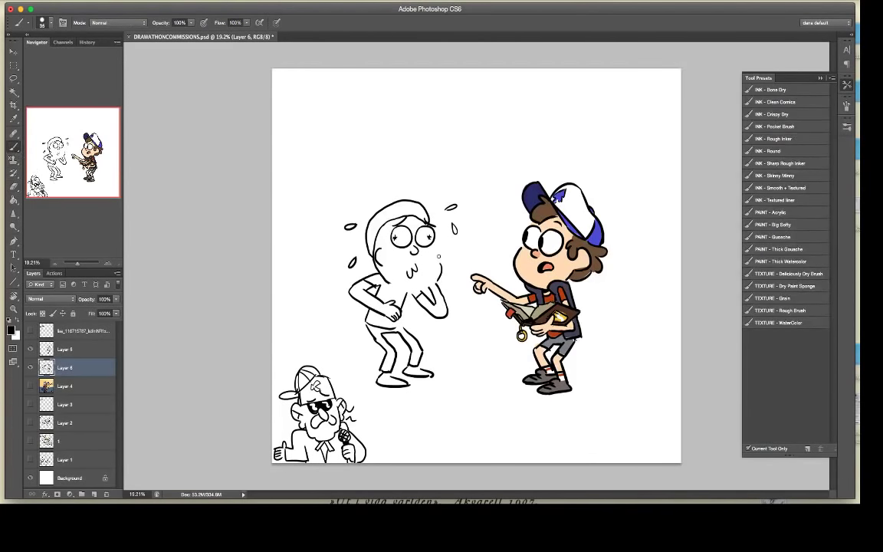
mouse_move(390, 283)
left_mouse_down()
mouse_move(421, 286)
mouse_move(433, 256)
mouse_move(437, 263)
mouse_move(431, 249)
mouse_move(435, 274)
mouse_move(419, 286)
mouse_move(390, 283)
mouse_move(439, 256)
mouse_move(429, 275)
mouse_move(431, 249)
left_mouse_up()
key("super+z")
key("super+z")
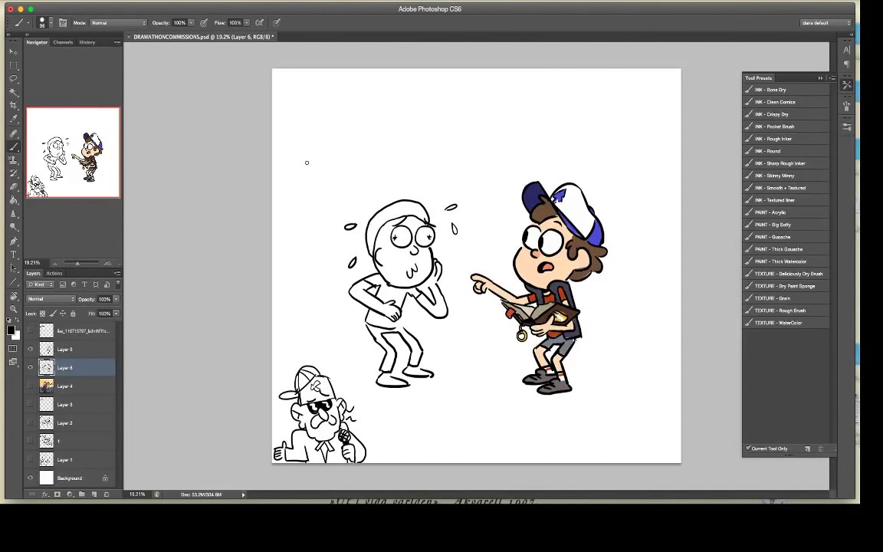
Step: Hand-letter the first caption line "AW JEEZ! SOMETHING HERE" in black above the sketched figure
mouse_move(306, 162)
left_mouse_down()
mouse_move(353, 150)
mouse_move(359, 134)
mouse_move(362, 142)
mouse_move(398, 128)
left_mouse_up()
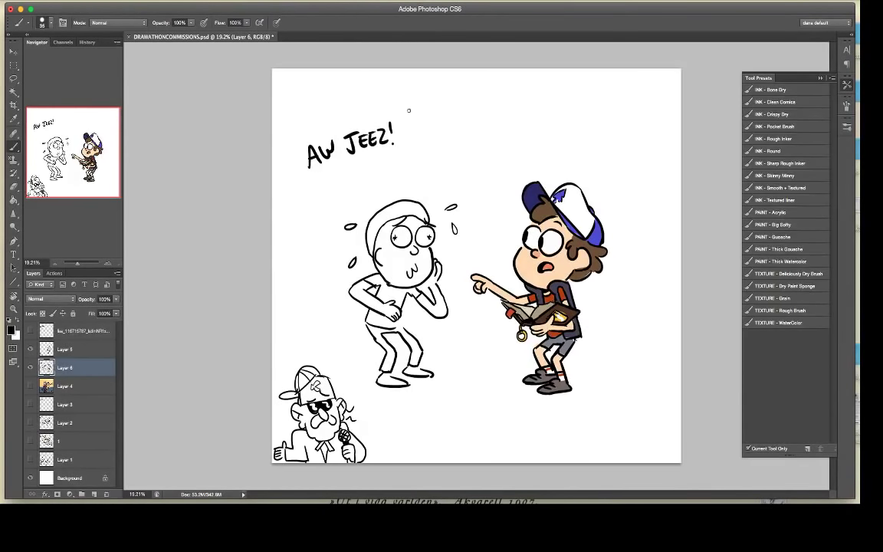
mouse_move(413, 123)
left_mouse_down()
mouse_move(404, 136)
mouse_move(419, 131)
mouse_move(405, 140)
left_mouse_up()
key("super+alt+z")
key("super+alt+z")
key("super+alt+z")
mouse_move(418, 130)
left_mouse_down()
mouse_move(433, 135)
mouse_move(457, 123)
left_mouse_up()
left_click_drag(451, 123, 451, 136)
mouse_move(459, 123)
left_mouse_down()
mouse_move(458, 136)
mouse_move(465, 129)
left_mouse_up()
left_click_drag(466, 121, 469, 134)
mouse_move(471, 135)
left_mouse_down()
mouse_move(477, 121)
mouse_move(509, 121)
left_mouse_up()
mouse_move(512, 115)
left_mouse_down()
mouse_move(519, 128)
mouse_move(519, 114)
left_mouse_up()
left_click_drag(521, 115, 527, 128)
mouse_move(530, 113)
left_mouse_down()
mouse_move(530, 127)
mouse_move(537, 113)
left_mouse_up()
left_click_drag(531, 121, 539, 126)
Step: Hand-letter the second caption line "ISNT RIIIIIGHT... OH NO..." beneath the first line
left_click_drag(315, 176, 318, 184)
left_click_drag(328, 183, 335, 170)
left_click_drag(340, 171, 350, 169)
mouse_move(346, 170)
left_mouse_down()
mouse_move(345, 182)
mouse_move(364, 174)
left_mouse_up()
left_click_drag(363, 163, 371, 176)
mouse_move(376, 161)
left_mouse_down()
mouse_move(377, 173)
mouse_move(400, 164)
left_mouse_up()
left_click_drag(410, 153, 413, 162)
mouse_move(417, 152)
left_mouse_down()
mouse_move(409, 162)
mouse_move(429, 159)
left_mouse_up()
key("super+alt+z")
key("super+alt+z")
key("super+alt+z")
left_click_drag(424, 147, 459, 144)
mouse_move(465, 142)
left_mouse_down()
mouse_move(466, 151)
mouse_move(503, 143)
left_mouse_up()
left_click(511, 149)
left_click(515, 149)
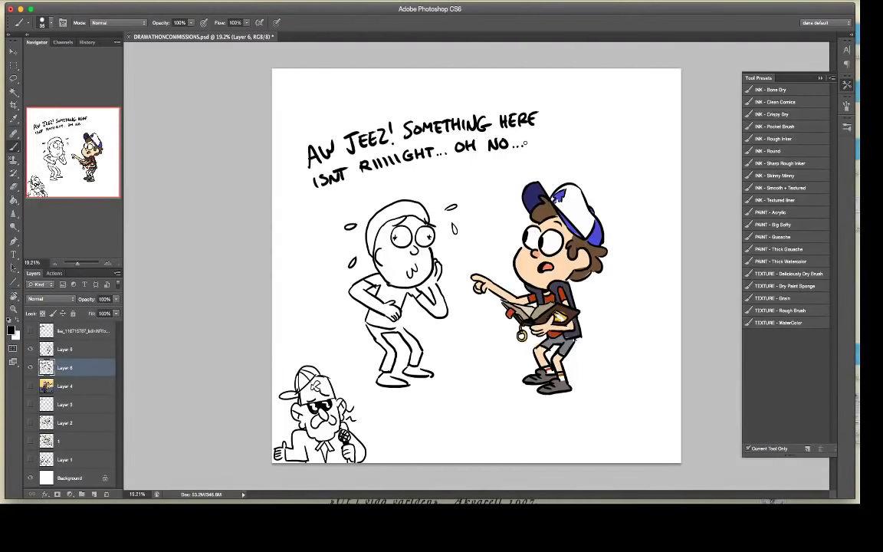
Step: Hand-letter the third caption line "OH NO... IM WORRIED" in black beneath the second line, above the sketched figure
left_click_drag(361, 185, 368, 194)
mouse_move(374, 184)
left_mouse_down()
mouse_move(374, 193)
mouse_move(395, 176)
mouse_move(491, 179)
left_mouse_up()
left_click_drag(495, 178, 518, 176)
left_click_drag(522, 167, 529, 172)
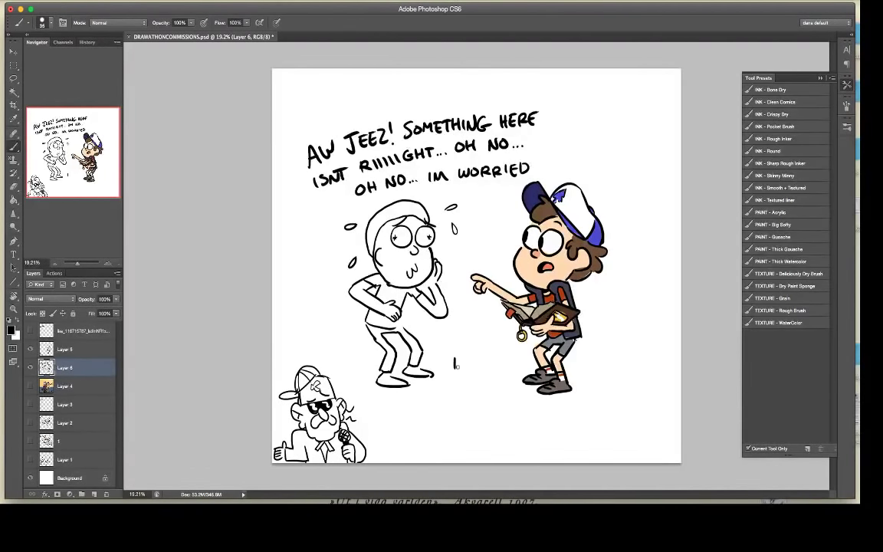
Step: Hand-letter a second caption "IM WORRIED ABOUT THIS" on four stacked lines between and below the two figures' feet
mouse_move(460, 368)
left_mouse_down()
mouse_move(472, 369)
mouse_move(453, 384)
mouse_move(458, 376)
left_mouse_up()
key("alt+super+z")
key("alt+super+z")
left_click_drag(465, 377, 477, 386)
mouse_move(481, 387)
left_mouse_down()
mouse_move(481, 376)
mouse_move(504, 388)
left_mouse_up()
left_click_drag(433, 410, 443, 409)
mouse_move(435, 404)
left_mouse_down()
mouse_move(468, 398)
mouse_move(475, 409)
mouse_move(461, 428)
left_mouse_up()
left_click_drag(467, 416, 473, 421)
left_click_drag(473, 416, 476, 427)
left_click_drag(486, 416, 482, 427)
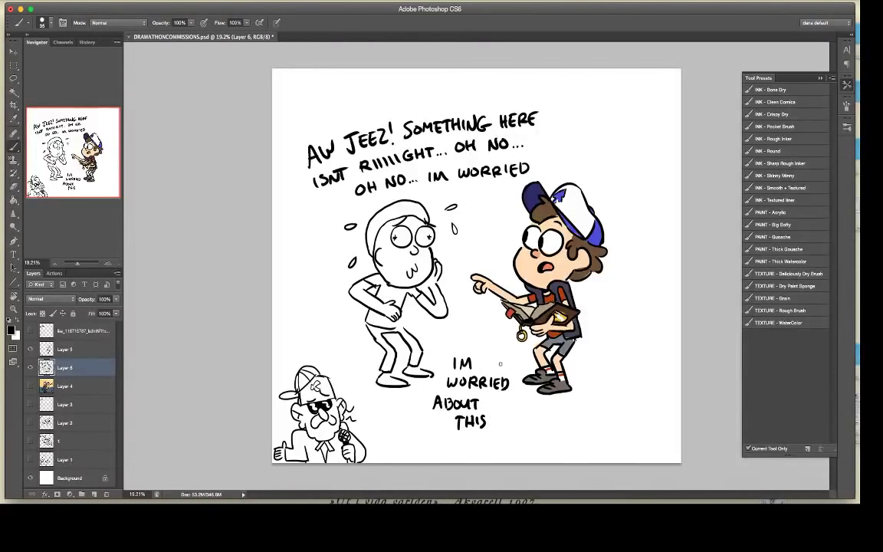
Step: Complete the lower caption's last line with "! IM... IM WORRIED!" extending beneath the capped boy
left_click(489, 427)
left_click_drag(490, 416, 503, 427)
left_click_drag(506, 425, 543, 426)
left_click_drag(544, 426, 571, 418)
mouse_move(574, 417)
left_mouse_down()
mouse_move(591, 426)
mouse_move(620, 418)
mouse_move(621, 426)
left_mouse_up()
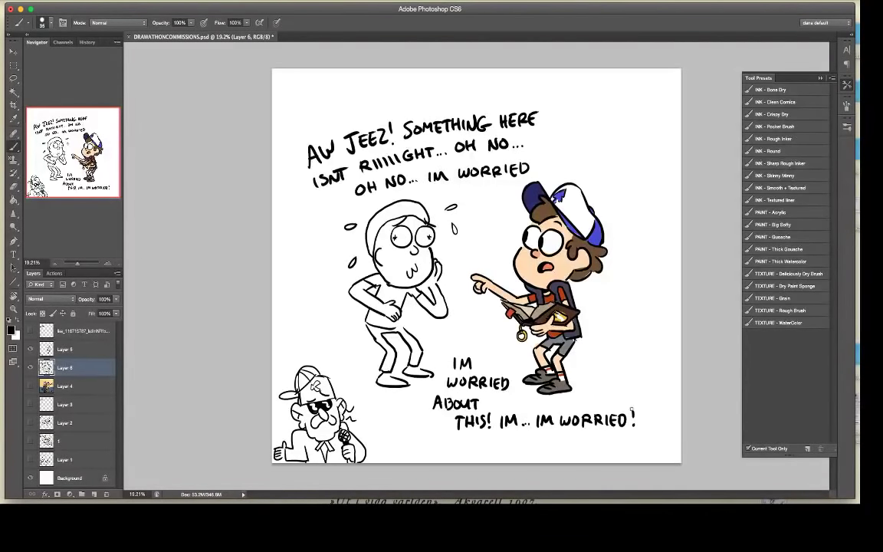
Step: Draw a speech balloon around the lower caption with a tail pointing up toward the sketched figure
key("super+z")
mouse_move(417, 406)
left_mouse_down()
mouse_move(516, 371)
mouse_move(518, 411)
mouse_move(521, 402)
mouse_move(576, 397)
mouse_move(638, 422)
left_mouse_up()
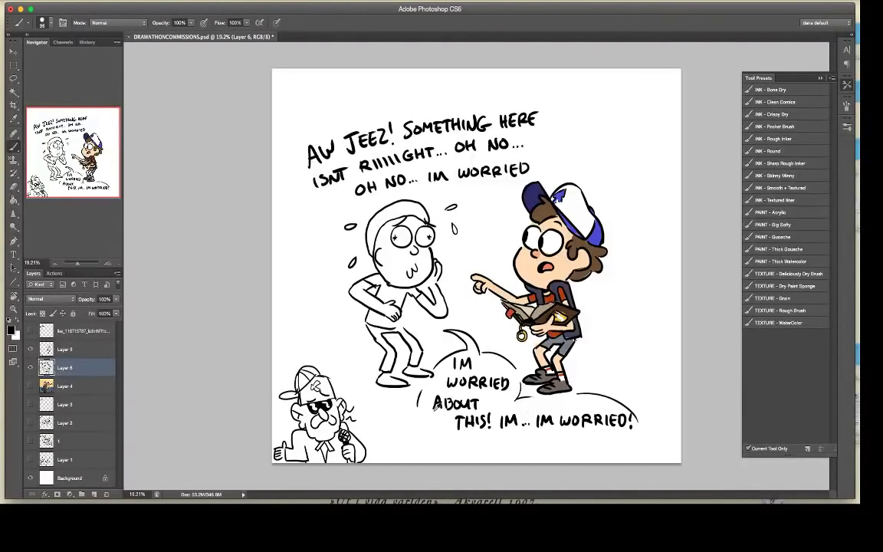
key("super+z")
left_click_drag(573, 395, 638, 421)
mouse_move(417, 411)
left_mouse_down()
mouse_move(429, 434)
mouse_move(592, 445)
mouse_move(620, 444)
left_mouse_up()
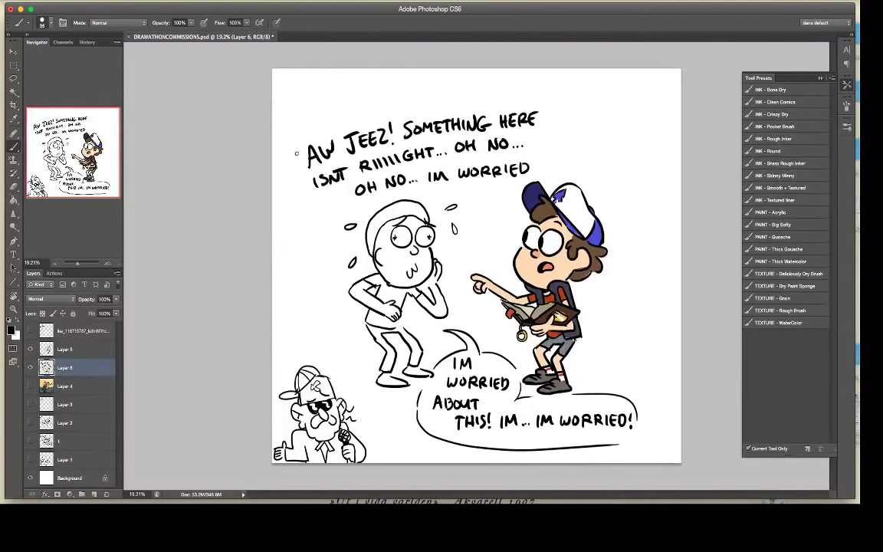
Step: Outline the upper caption with a rounded speech balloon that tucks behind the sketched head and has a tail beneath it
mouse_move(294, 160)
left_mouse_down()
mouse_move(323, 202)
mouse_move(365, 213)
left_mouse_up()
mouse_move(429, 202)
left_mouse_down()
mouse_move(481, 190)
mouse_move(477, 211)
mouse_move(542, 175)
mouse_move(536, 138)
mouse_move(554, 116)
mouse_move(429, 89)
mouse_move(286, 200)
mouse_move(293, 163)
mouse_move(320, 130)
mouse_move(476, 100)
mouse_move(518, 100)
mouse_move(545, 117)
left_mouse_up()
key("ctrl+z")
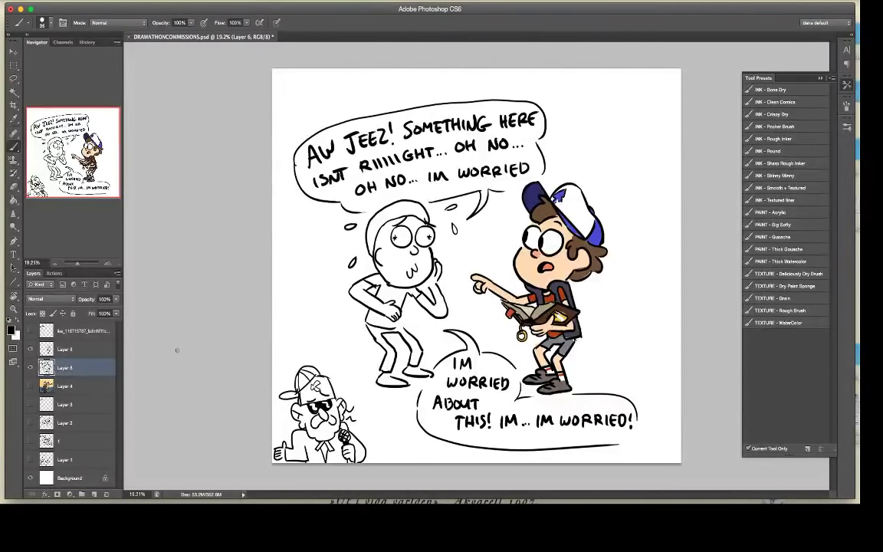
Step: Create a new layer directly above Layer 4 and beneath the line art on Layer 6 for colouring
left_click(31, 369)
left_click(32, 370)
left_click(85, 384)
left_click(141, 1)
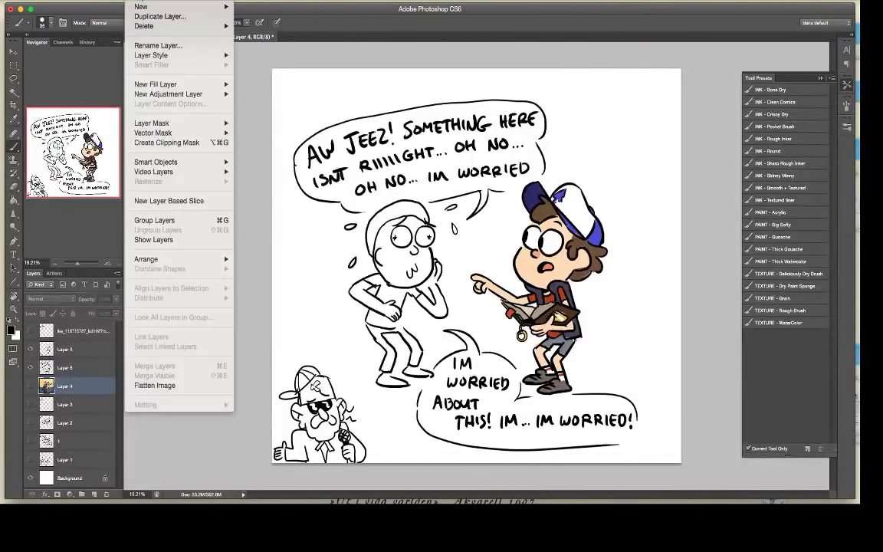
mouse_move(145, 6)
left_click(256, 8)
left_click(517, 210)
key("super+alt+shift+n")
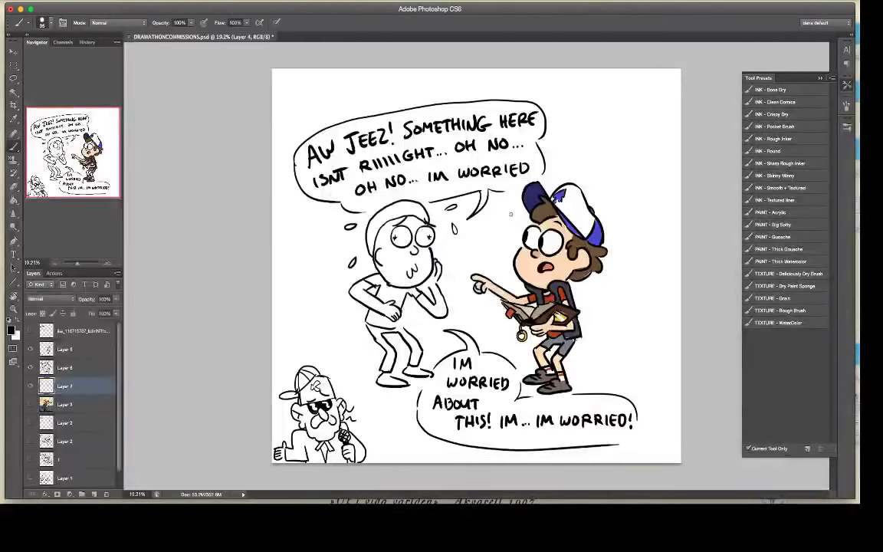
Step: Choose a very pale orange skin tone at hue 35 and fill the nervous figure's face with an enlarged 125 brush
left_click(11, 331)
left_click(537, 255)
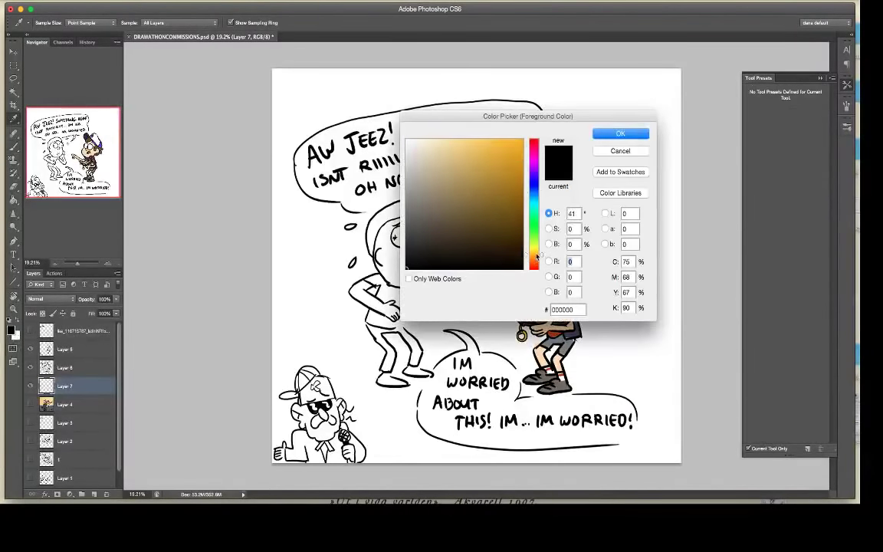
left_click_drag(537, 255, 537, 249)
left_click(537, 257)
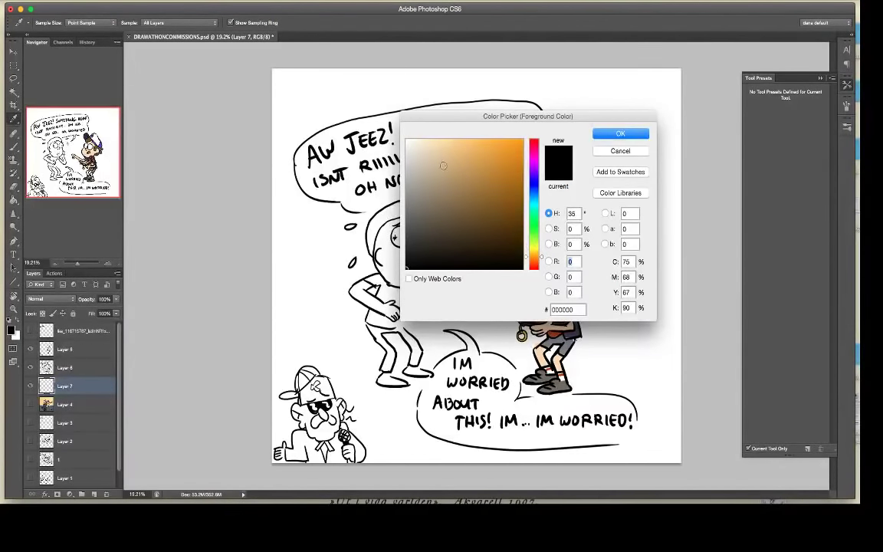
left_click(421, 142)
left_click(620, 134)
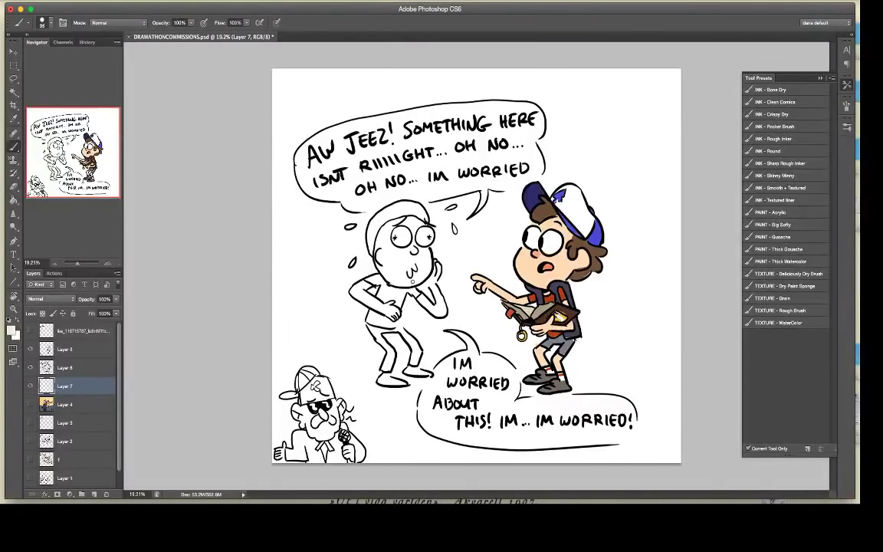
mouse_move(400, 262)
left_mouse_down()
mouse_move(398, 235)
mouse_move(399, 269)
mouse_move(401, 237)
mouse_move(413, 260)
mouse_move(398, 277)
mouse_move(423, 237)
mouse_move(382, 241)
mouse_move(424, 237)
mouse_move(381, 243)
left_mouse_up()
key("]")
key("]")
key("]")
key("]")
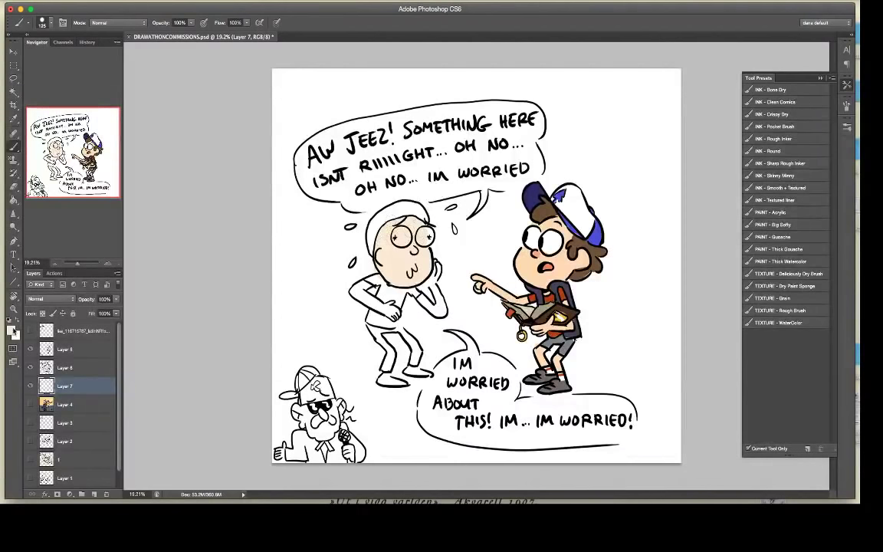
Step: Paint the nervous figure's eyes white and fill his hair with brown #775f3d
left_click(11, 330)
left_click(620, 133)
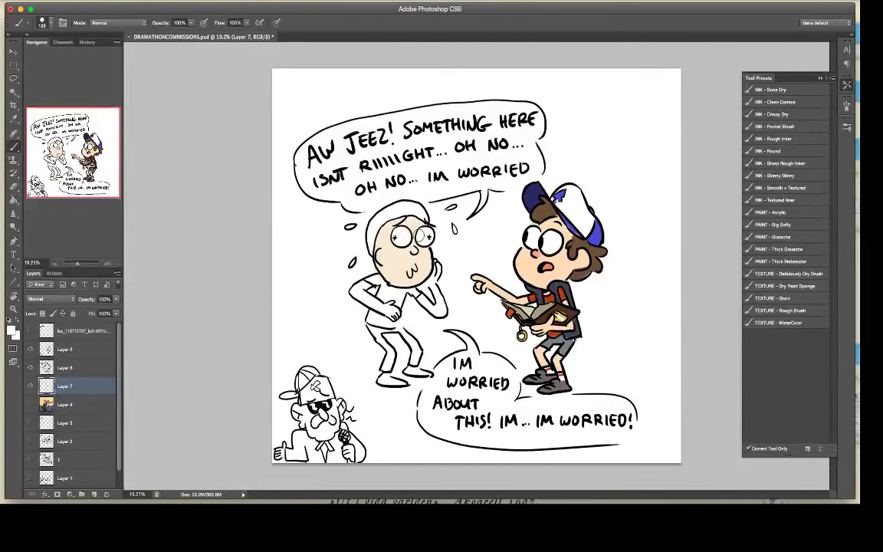
left_click(11, 329)
left_click_drag(459, 211, 463, 210)
left_click(614, 135)
mouse_move(375, 228)
left_mouse_down()
mouse_move(371, 249)
mouse_move(373, 230)
mouse_move(412, 210)
mouse_move(363, 183)
left_mouse_up()
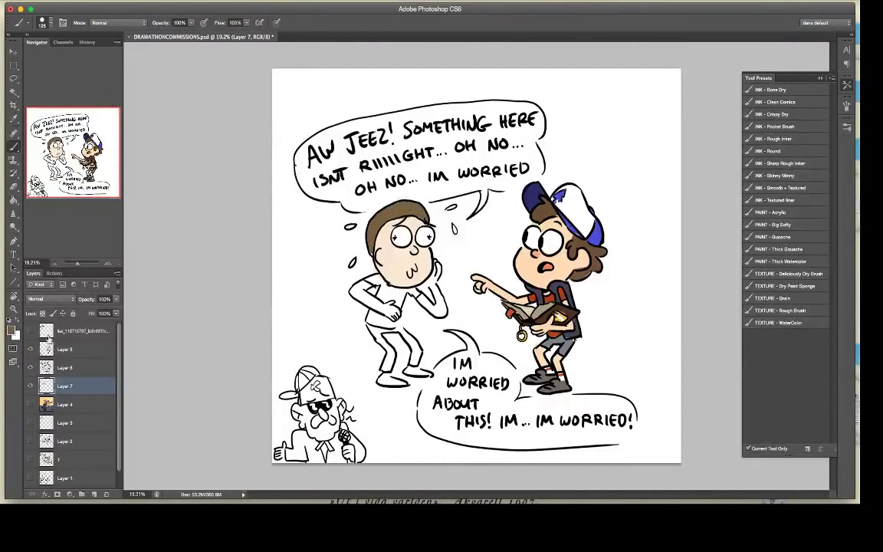
Step: Choose yellow #ebe660 and fill the nervous figure's T-shirt with the brush
key("i")
left_click(11, 329)
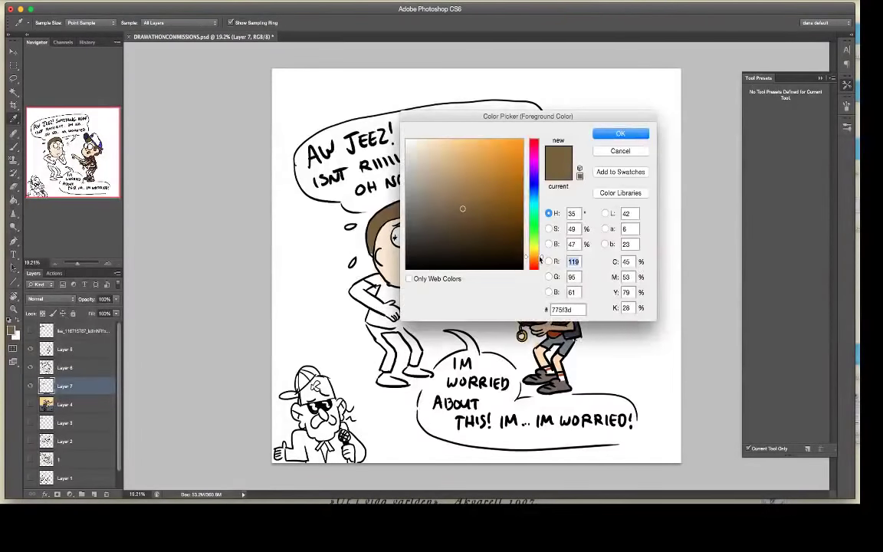
left_click_drag(541, 259, 537, 247)
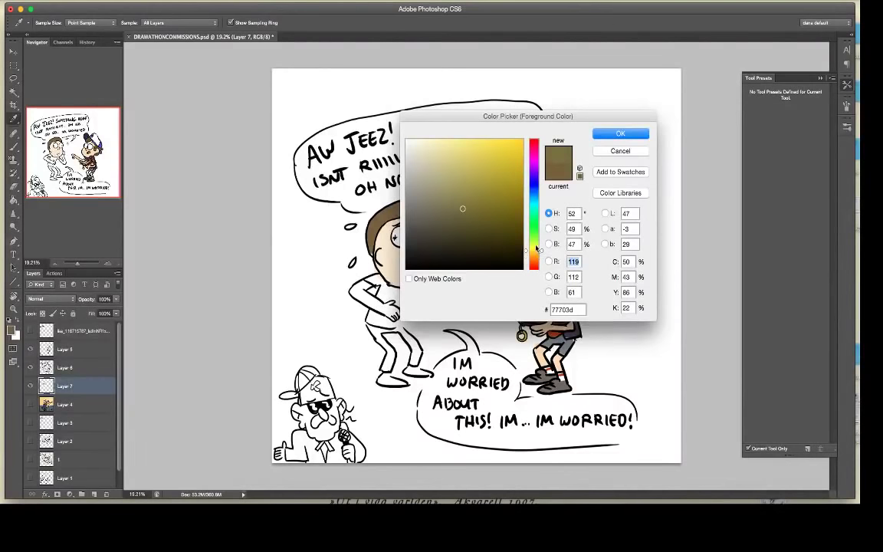
left_click_drag(462, 208, 475, 149)
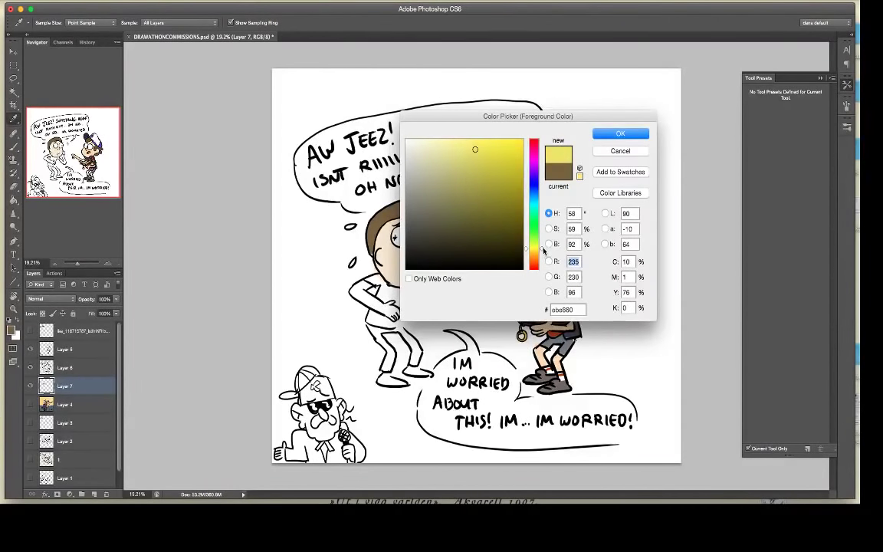
key("Return")
key("b")
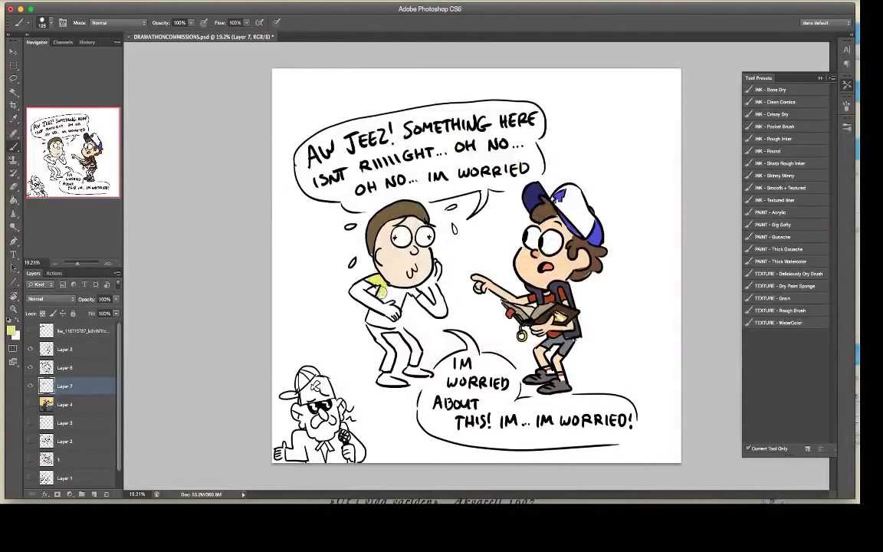
mouse_move(381, 292)
left_mouse_down()
mouse_move(404, 303)
mouse_move(417, 295)
left_mouse_up()
left_click_drag(373, 316, 390, 320)
Step: Choose muted blue #4d6ea0 and paint both legs of the nervous figure's trousers
left_click(11, 331)
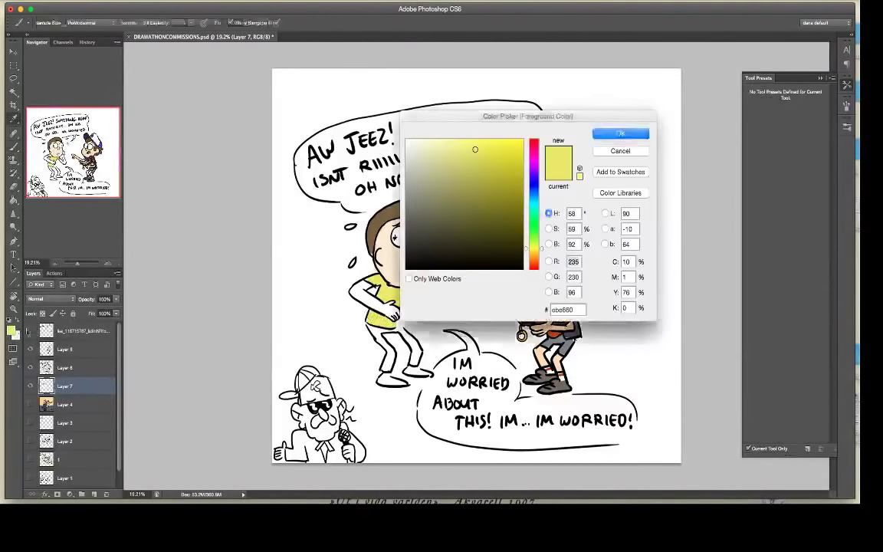
left_click_drag(534, 203, 534, 191)
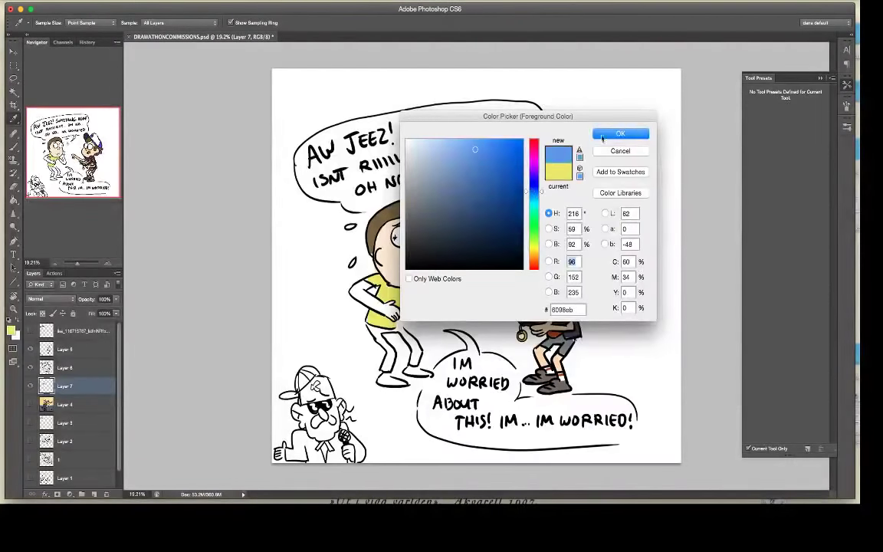
left_click(603, 137)
left_click(11, 329)
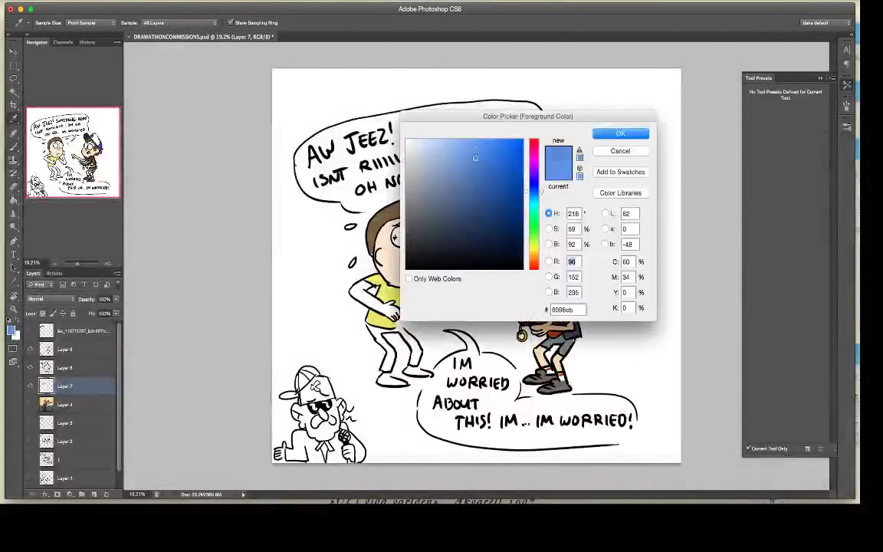
left_click(467, 188)
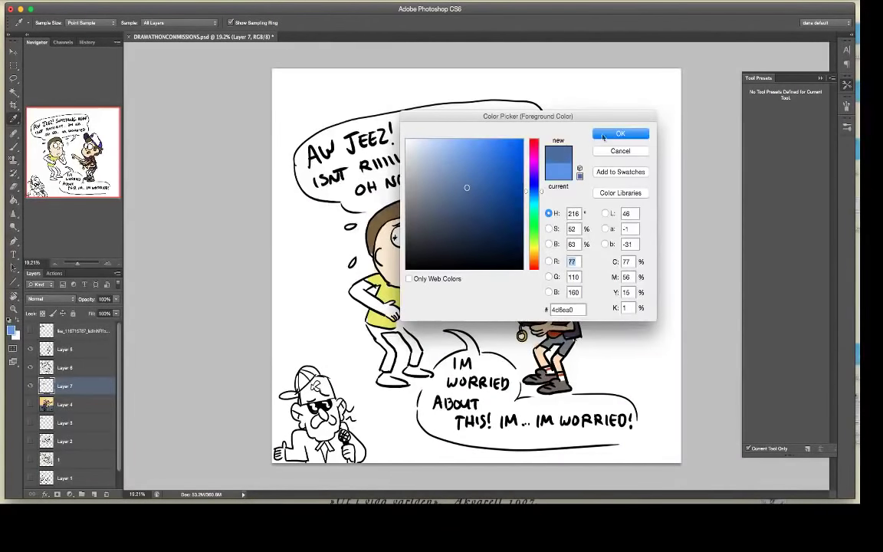
left_click(603, 137)
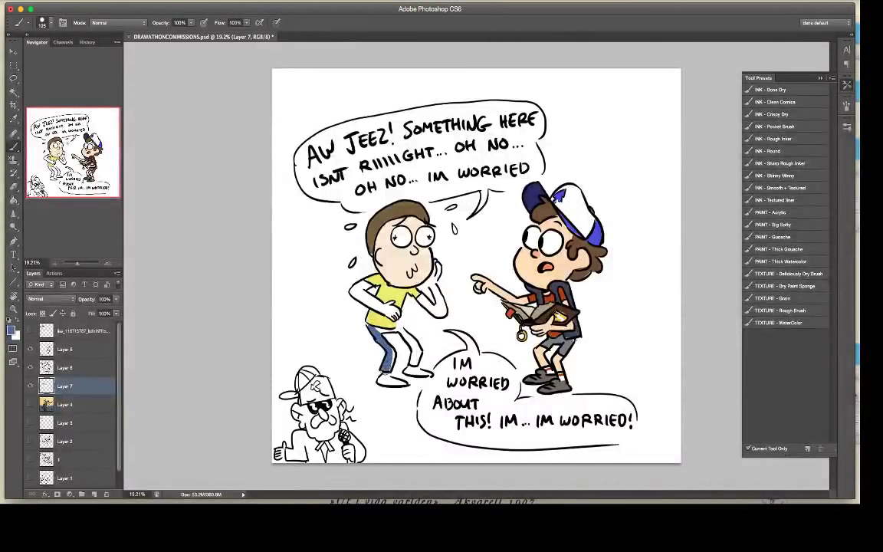
mouse_move(386, 367)
left_mouse_down()
mouse_move(385, 338)
mouse_move(394, 332)
mouse_move(419, 355)
mouse_move(394, 327)
left_mouse_up()
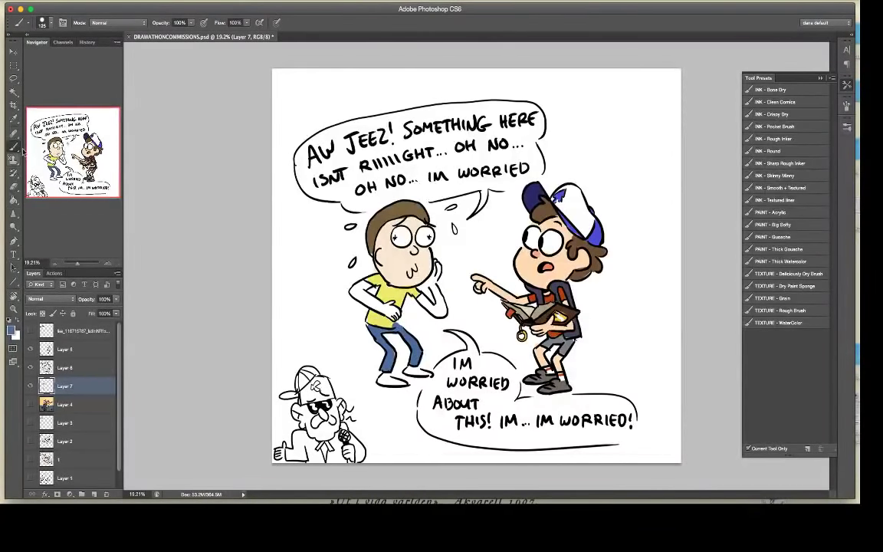
Step: Sample a pale skin tone and paint the nervous figure's arms and hands with the brush reduced to 70
left_click(13, 117)
left_click(345, 224)
key("b")
key("bracketleft")
key("bracketleft")
key("bracketleft")
key("bracketleft")
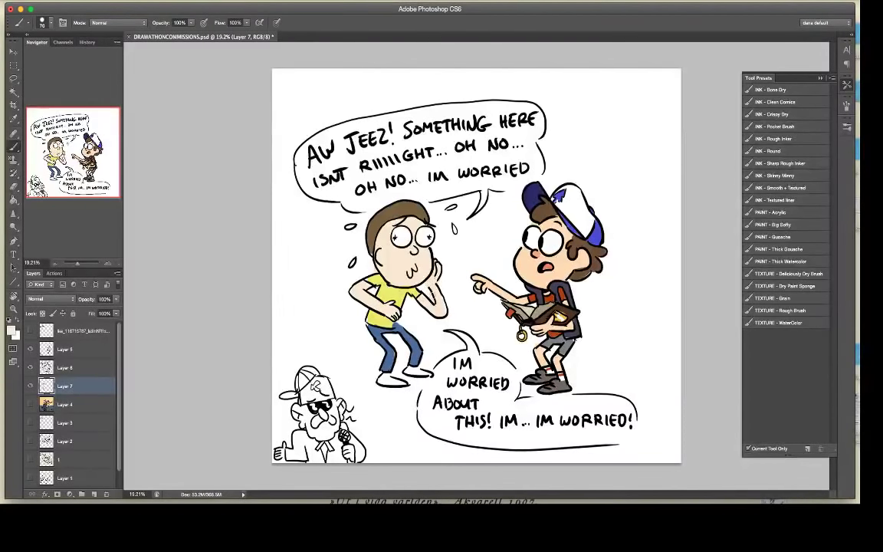
Step: Set the foreground colour to black and close the outline gaps of the lower and upper speech balloons
left_click(10, 330)
left_click(407, 267)
left_click(621, 133)
left_click_drag(639, 412, 636, 437)
left_click_drag(491, 191, 510, 189)
Step: Examine the hidden Layer 4, Layer 3 and topmost name layer by showing each briefly and hiding it again
left_click(30, 404)
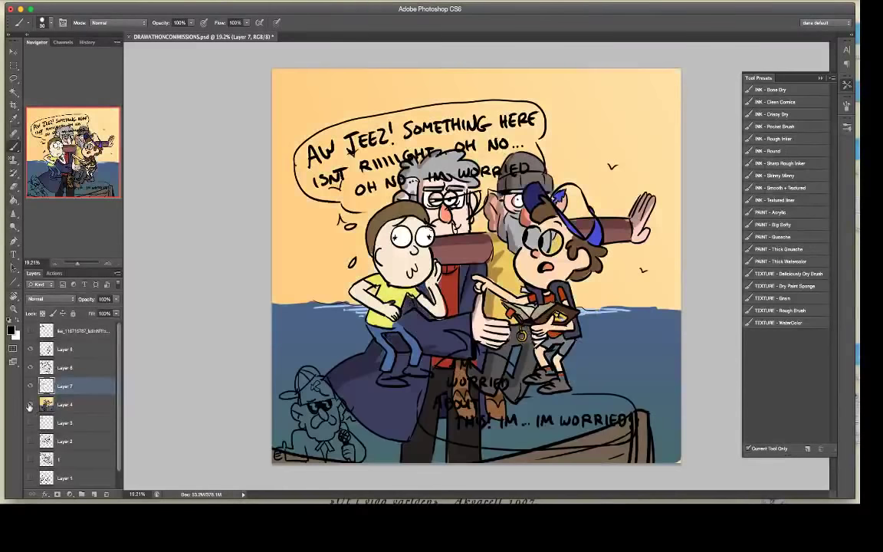
left_click(30, 404)
left_click(29, 331)
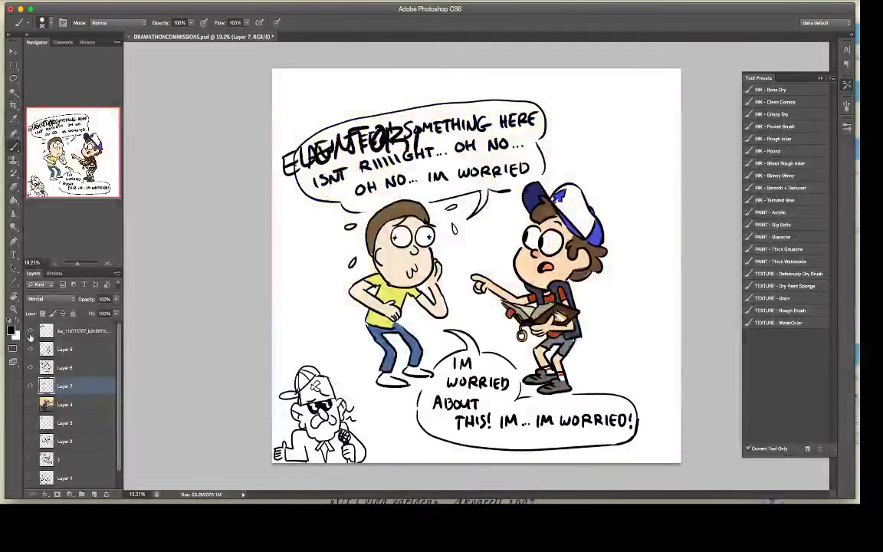
left_click(30, 331)
left_click(30, 404)
left_click(30, 404)
left_click(30, 423)
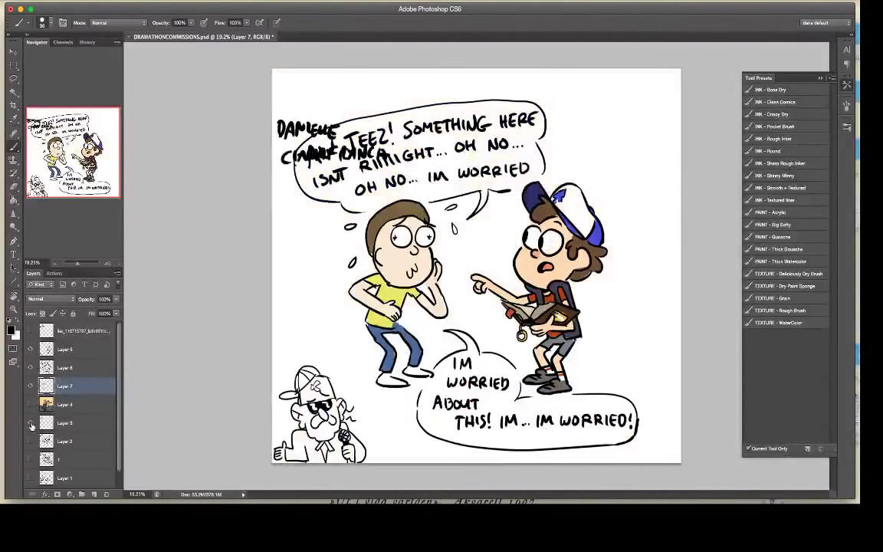
left_click(30, 423)
left_click(30, 404)
left_click(29, 404)
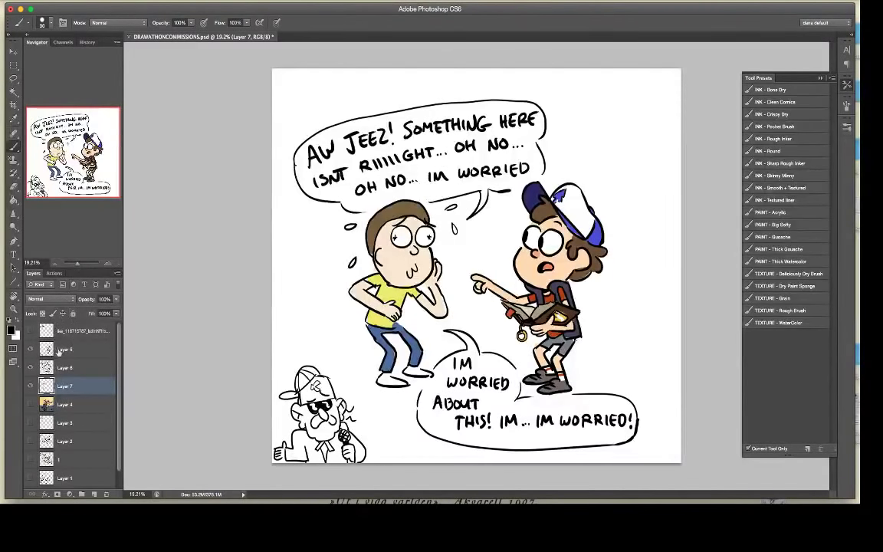
Step: Show the topmost layer with the commissioner's name and move the lettering into the empty corner above the upper speech balloon
left_click(30, 331)
left_click(73, 331)
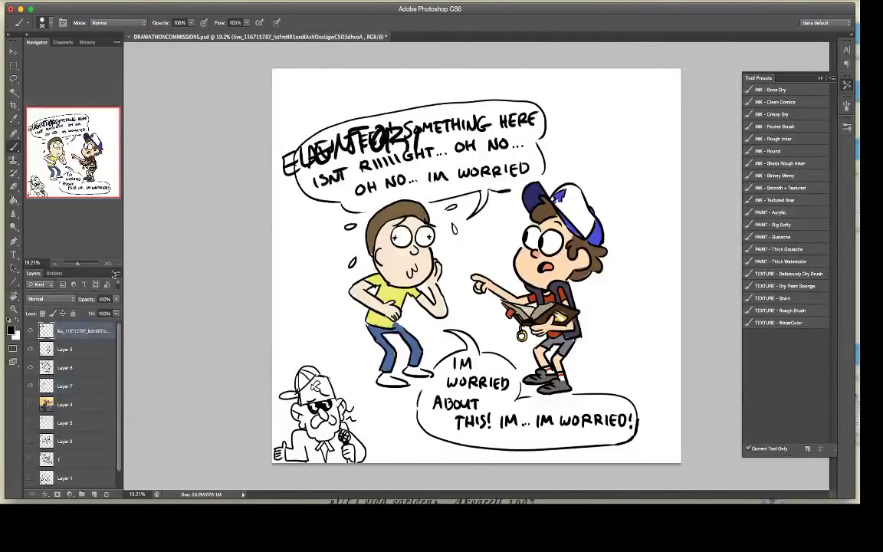
key("v")
mouse_move(417, 175)
left_mouse_down()
mouse_move(351, 149)
mouse_move(329, 85)
mouse_move(336, 95)
left_mouse_up()
key("Return")
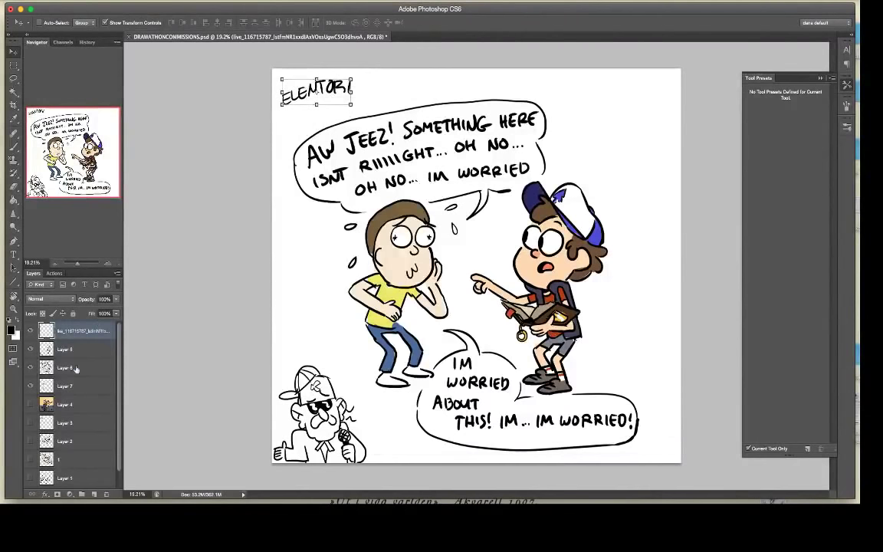
Step: Merge the name layer, Layer 5, Layer 6 and Layer 7 into a single layer
left_click(75, 391, "shift")
right_click(79, 349)
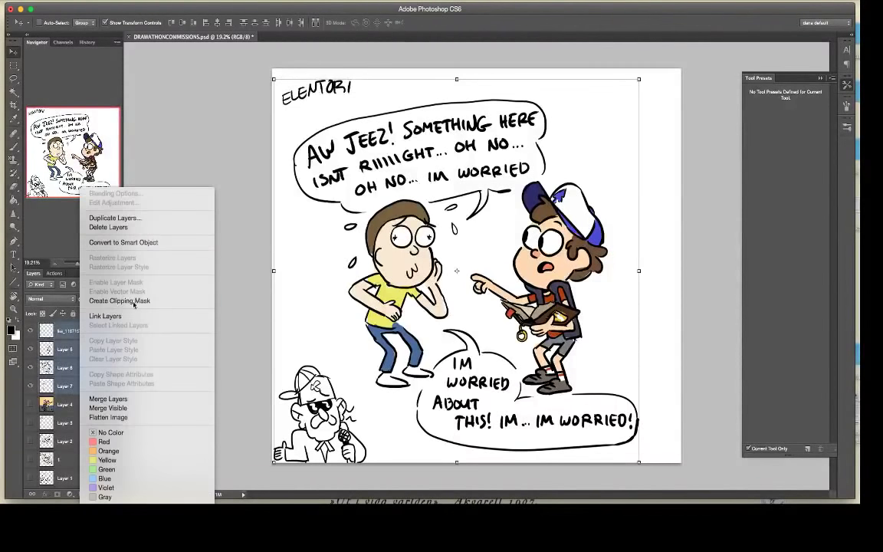
left_click(108, 399)
Step: Hide the merged drawing and add a new blank layer above it, ready for the Brush
left_click(30, 331)
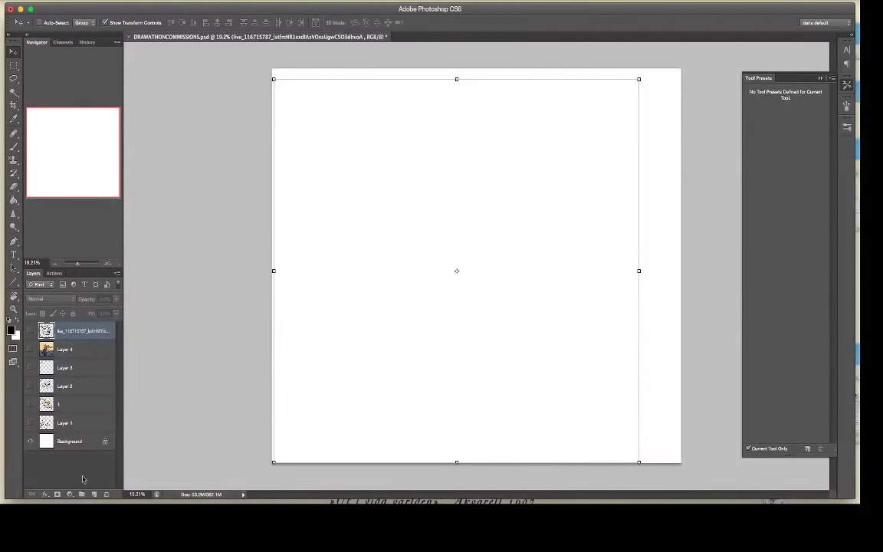
left_click(93, 494)
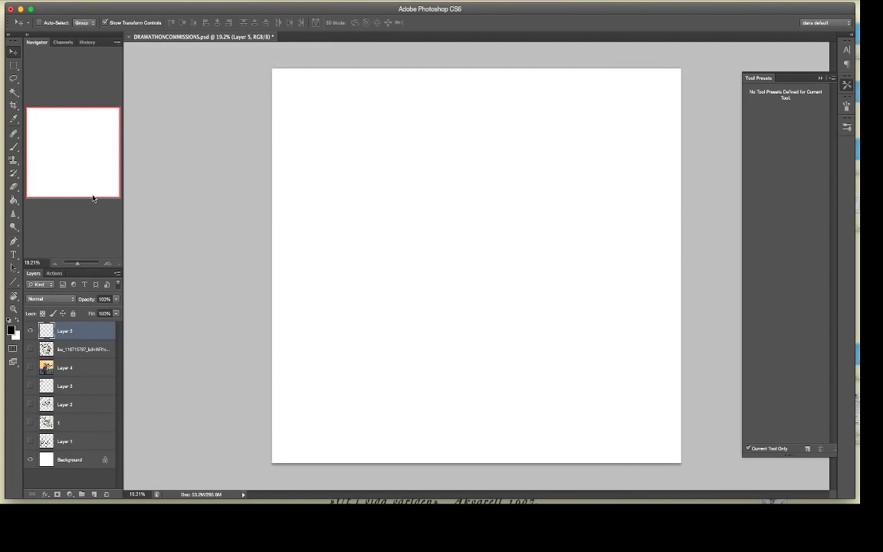
key("b")
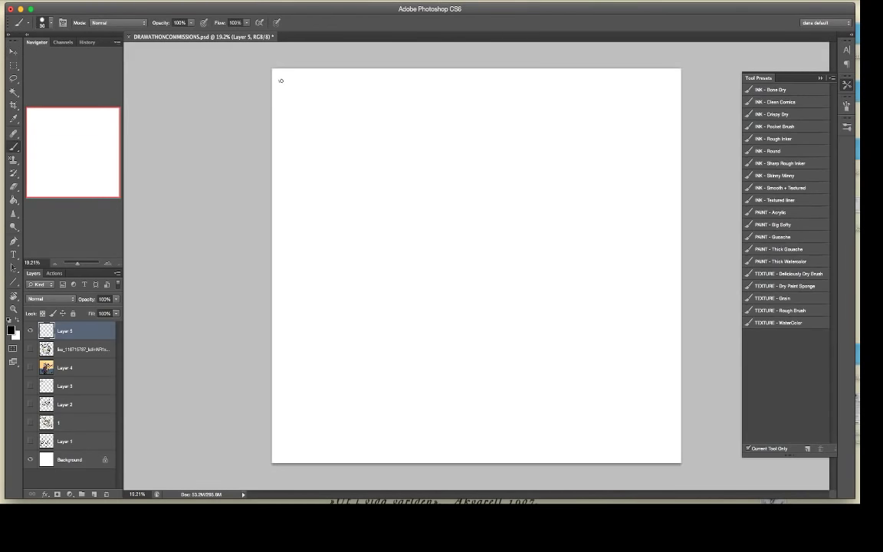
Step: Letter the commissioner's name by hand in the canvas's upper corner and add a new blank layer for the sketch
left_click_drag(280, 80, 325, 91)
left_click_drag(331, 91, 342, 84)
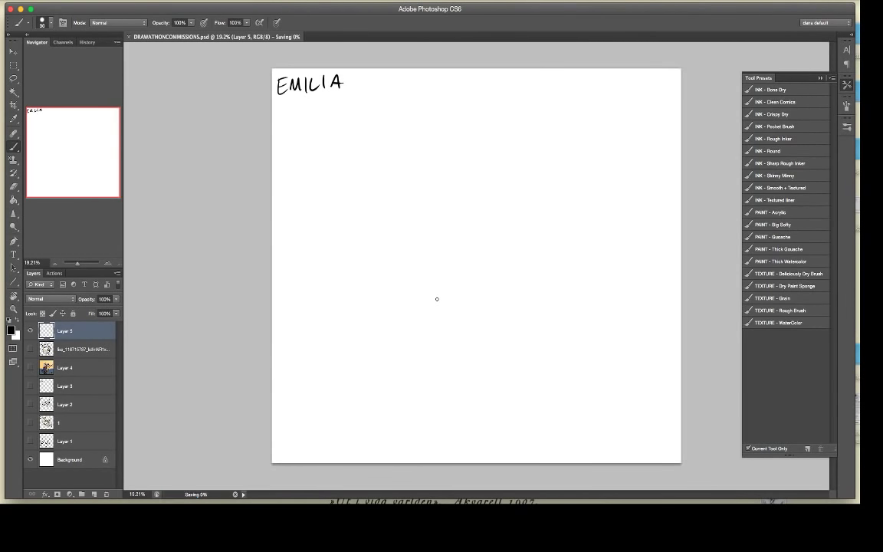
left_click(94, 494)
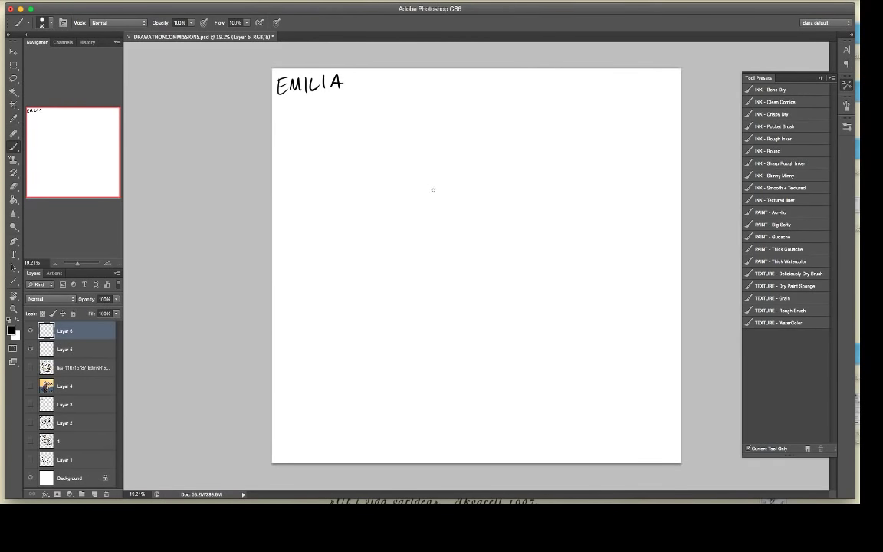
Step: Try roughing out a boxy armchair in perspective near the middle of the canvas
left_click_drag(406, 187, 404, 232)
key("ctrl+z")
mouse_move(370, 211)
left_mouse_down()
mouse_move(428, 164)
mouse_move(456, 180)
mouse_move(358, 214)
mouse_move(390, 234)
left_mouse_up()
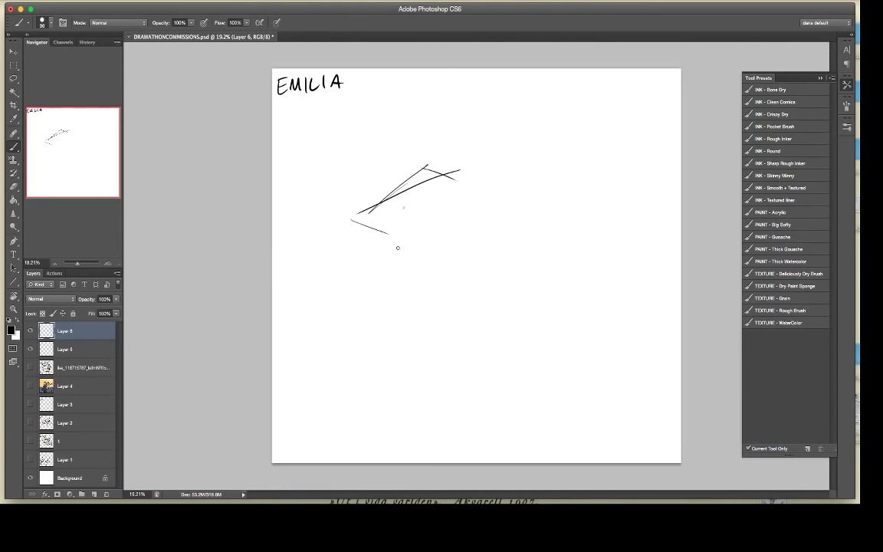
mouse_move(387, 231)
left_mouse_down()
mouse_move(450, 191)
mouse_move(451, 199)
mouse_move(388, 230)
mouse_move(353, 226)
mouse_move(382, 275)
left_mouse_up()
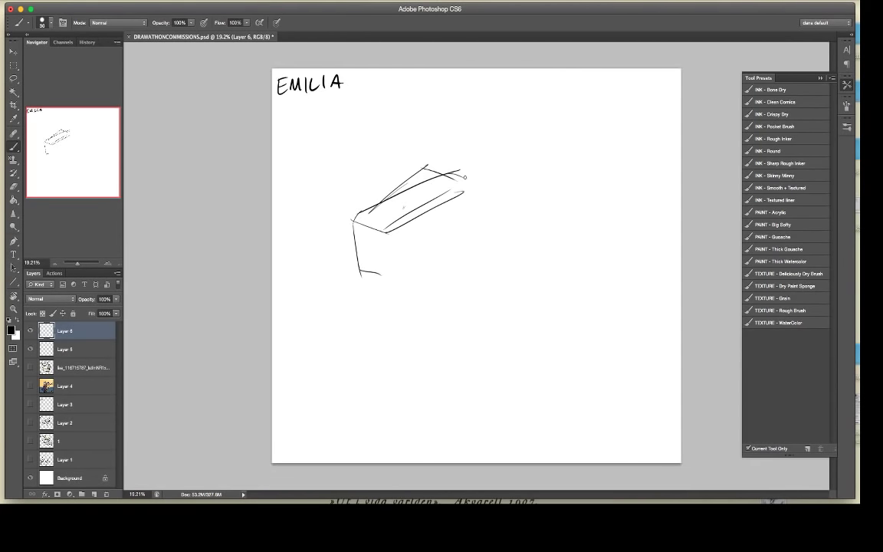
mouse_move(462, 172)
left_mouse_down()
mouse_move(473, 185)
mouse_move(473, 257)
left_mouse_up()
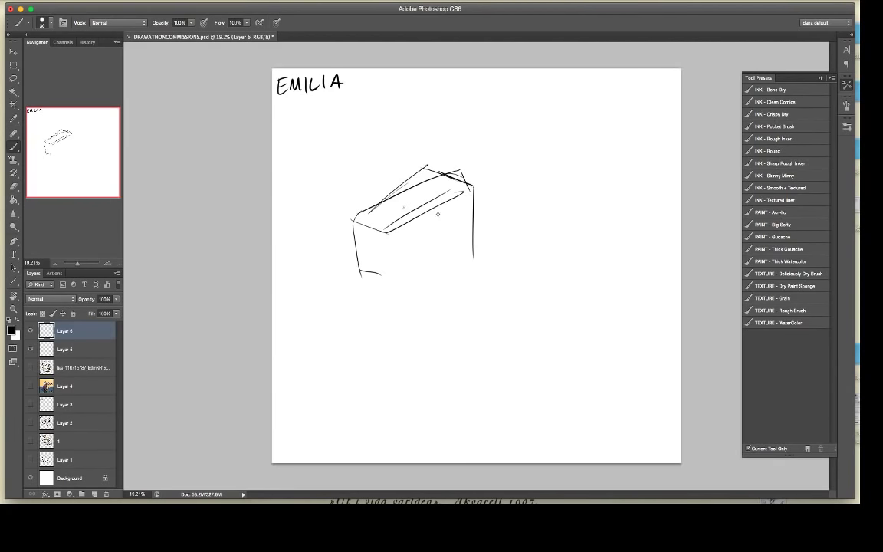
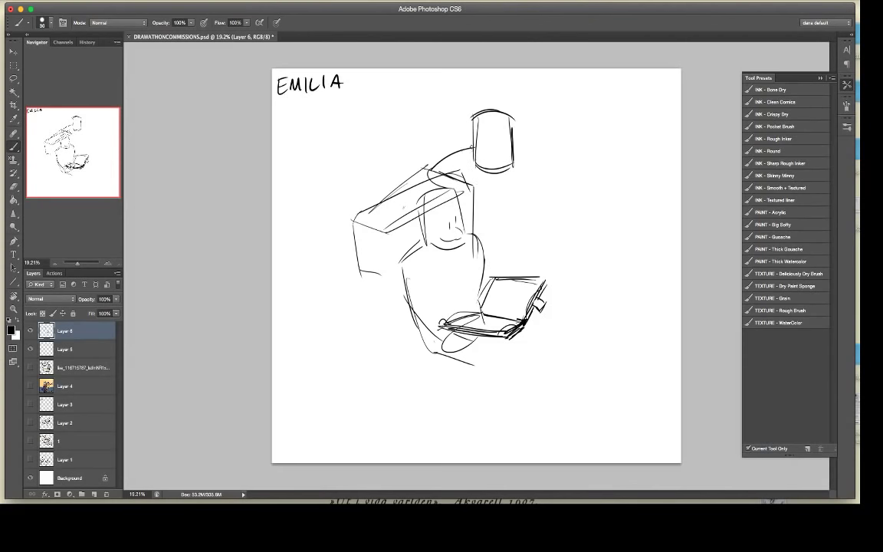
Step: Try refining the standing figure's shoulder, arm and hanging hand over the chair back, erasing stray lines
key("e")
key("b")
left_click_drag(447, 147, 426, 169)
mouse_move(428, 169)
left_mouse_down()
mouse_move(475, 194)
mouse_move(479, 173)
mouse_move(469, 192)
left_mouse_up()
key("e")
key("b")
left_click_drag(480, 175, 469, 198)
mouse_move(482, 178)
left_mouse_down()
mouse_move(494, 213)
mouse_move(482, 215)
left_mouse_up()
left_click_drag(489, 196, 488, 215)
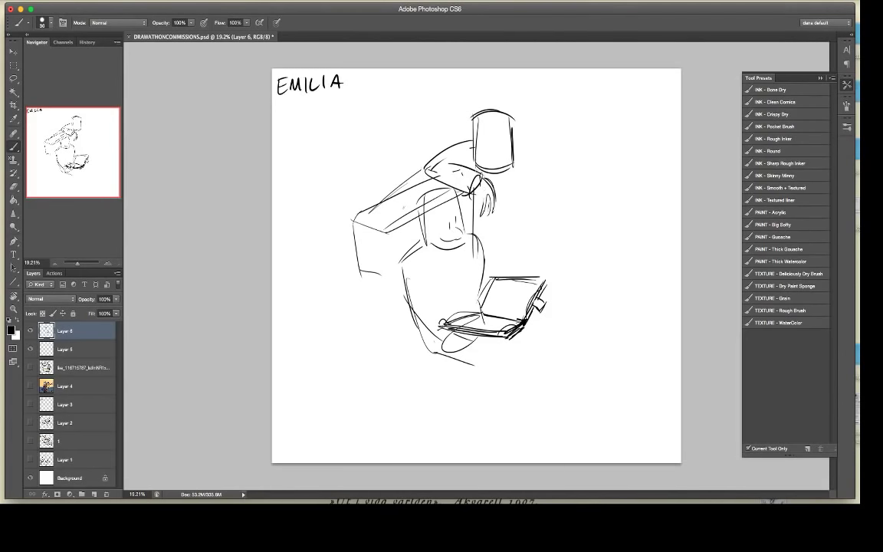
Step: Lasso the entire first sketch, delete it from the layer, deselect and return to the Brush
key("l")
mouse_move(548, 319)
left_mouse_down()
mouse_move(355, 381)
mouse_move(453, 384)
left_mouse_up()
key("Delete")
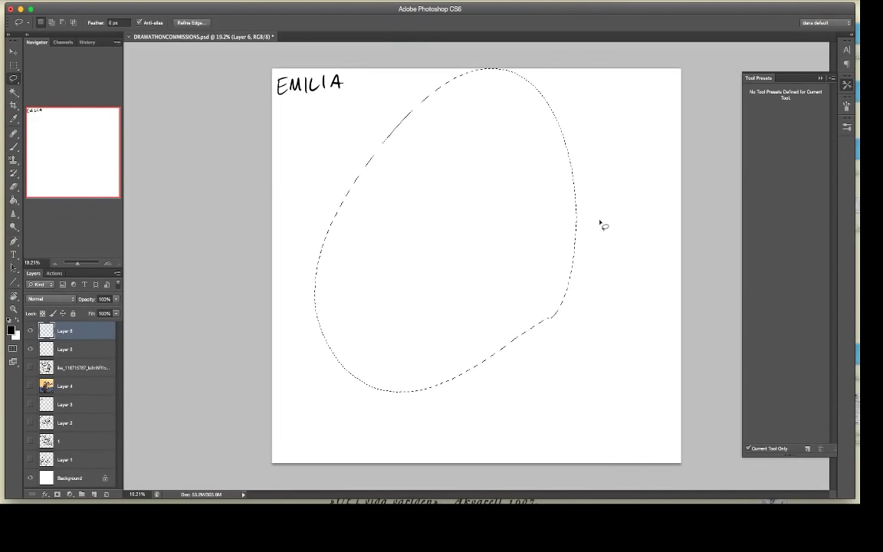
key("ctrl+d")
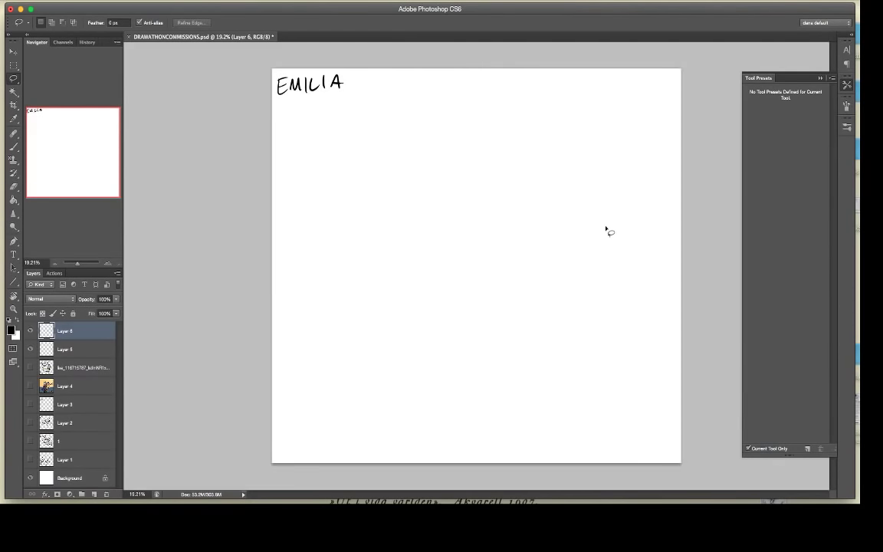
key("b")
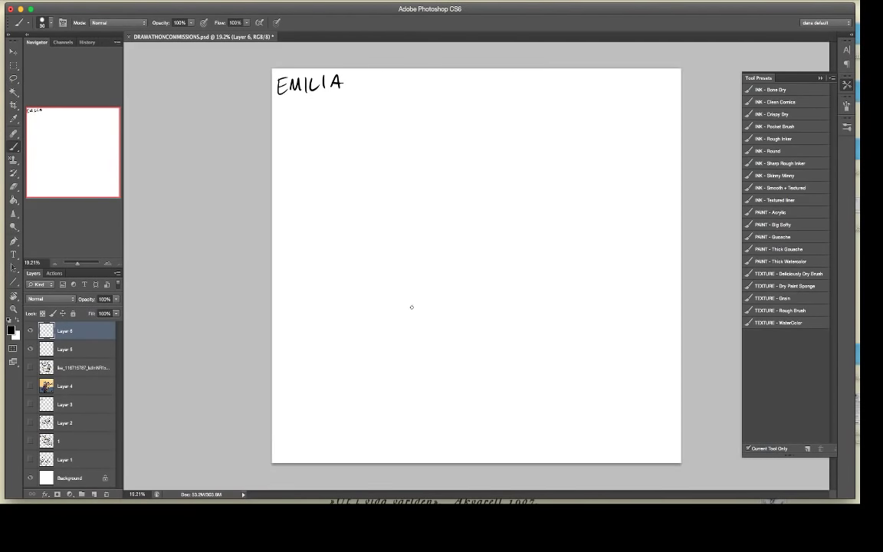
Step: Rough out an armchair seen from the side with a floor line, seat, armrest and tall back
mouse_move(378, 260)
left_mouse_down()
mouse_move(378, 372)
mouse_move(581, 348)
left_mouse_up()
left_click_drag(344, 351, 576, 360)
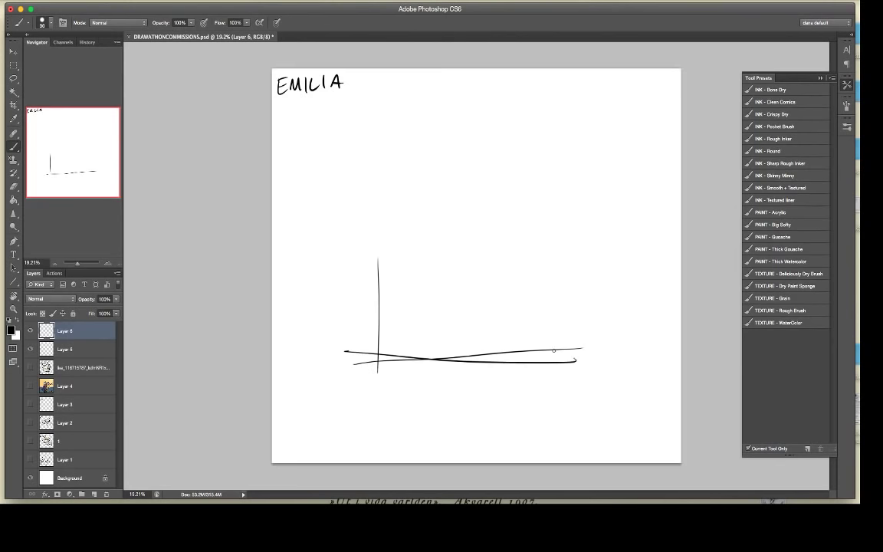
mouse_move(379, 354)
left_mouse_down()
mouse_move(370, 290)
mouse_move(436, 289)
left_mouse_up()
mouse_move(460, 288)
left_mouse_down()
mouse_move(449, 356)
mouse_move(520, 281)
mouse_move(508, 224)
left_mouse_up()
mouse_move(513, 188)
left_mouse_down()
mouse_move(494, 202)
mouse_move(598, 211)
mouse_move(578, 207)
left_mouse_up()
left_click_drag(480, 208, 554, 202)
left_click_drag(567, 202, 536, 359)
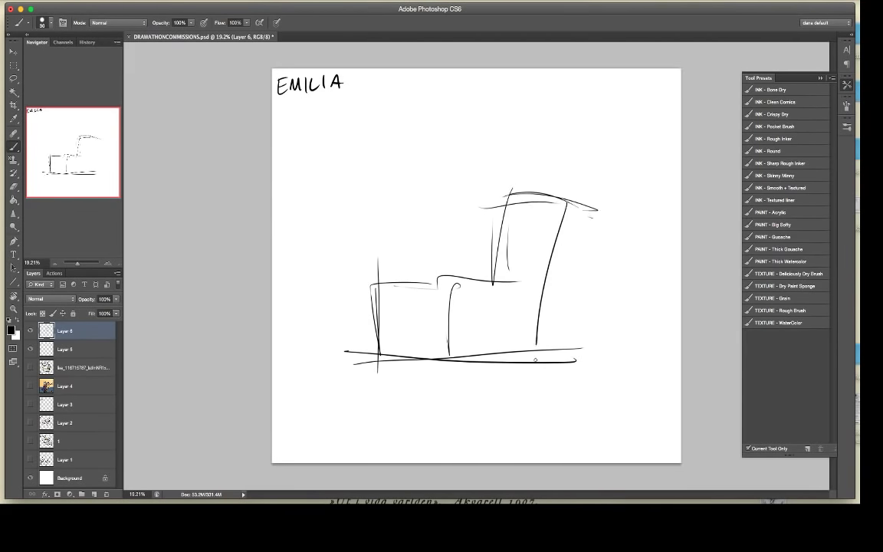
Step: Extend the top of the armchair's back, erase its old front edge and add an inner line along the back
mouse_move(539, 298)
left_mouse_down()
mouse_move(550, 215)
mouse_move(467, 202)
left_mouse_up()
left_click_drag(470, 194, 454, 280)
left_click_drag(462, 200, 455, 257)
key("e")
left_click_drag(513, 208, 494, 276)
key("b")
left_click_drag(539, 216, 522, 339)
Step: Sketch the seated figure's head as a tilted block in front of the chair back
mouse_move(443, 168)
left_mouse_down()
mouse_move(475, 179)
mouse_move(448, 229)
left_mouse_up()
mouse_move(449, 186)
left_mouse_down()
mouse_move(446, 230)
mouse_move(478, 182)
mouse_move(461, 200)
left_mouse_up()
mouse_move(445, 196)
left_mouse_down()
mouse_move(449, 221)
mouse_move(475, 171)
left_mouse_up()
mouse_move(475, 177)
left_mouse_down()
mouse_move(485, 215)
mouse_move(454, 225)
mouse_move(477, 224)
left_mouse_up()
left_click_drag(452, 225, 472, 226)
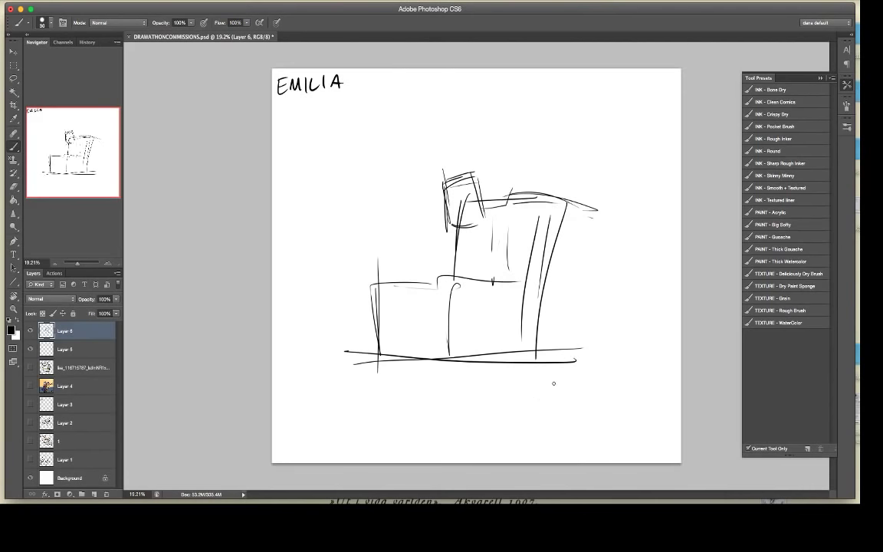
Step: Sketch the seated figure's torso, thighs and lower legs, with the far foot stretched forward
left_click_drag(493, 226, 493, 274)
left_click_drag(495, 229, 493, 284)
mouse_move(445, 223)
left_mouse_down()
mouse_move(427, 269)
mouse_move(410, 303)
left_mouse_up()
mouse_move(431, 273)
left_mouse_down()
mouse_move(408, 303)
mouse_move(434, 309)
mouse_move(424, 318)
mouse_move(434, 309)
mouse_move(394, 306)
mouse_move(402, 314)
mouse_move(392, 368)
left_mouse_up()
key("r")
left_click(124, 23)
key("e")
key("b")
left_click_drag(401, 301, 387, 364)
mouse_move(366, 305)
left_mouse_down()
mouse_move(399, 303)
mouse_move(350, 337)
mouse_move(342, 332)
mouse_move(349, 346)
left_mouse_up()
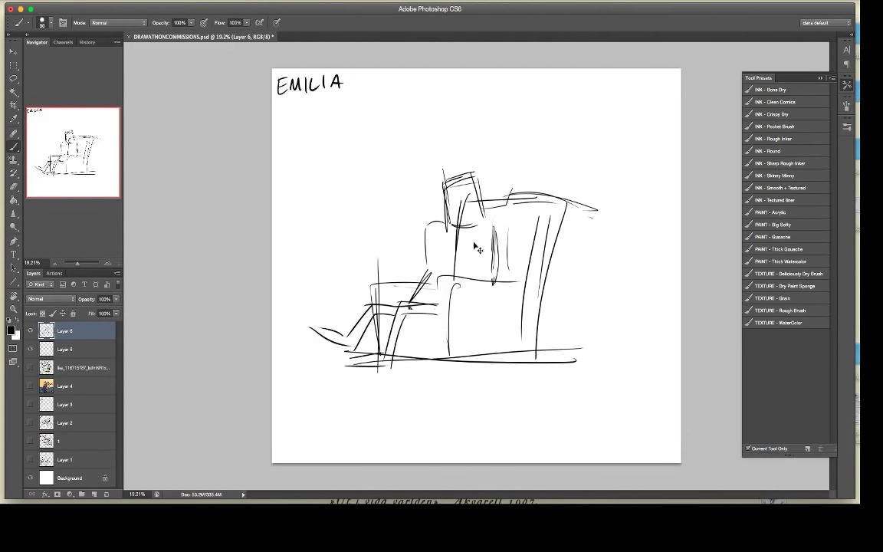
Step: Undo the stretched-out far leg and redraw it bent straight down with the foot on the floor
key("super+alt+z")
key("super+alt+z")
key("e")
mouse_move(372, 316)
left_mouse_down()
mouse_move(363, 342)
mouse_move(366, 310)
mouse_move(363, 352)
mouse_move(373, 350)
mouse_move(328, 355)
mouse_move(363, 355)
left_mouse_up()
key("b")
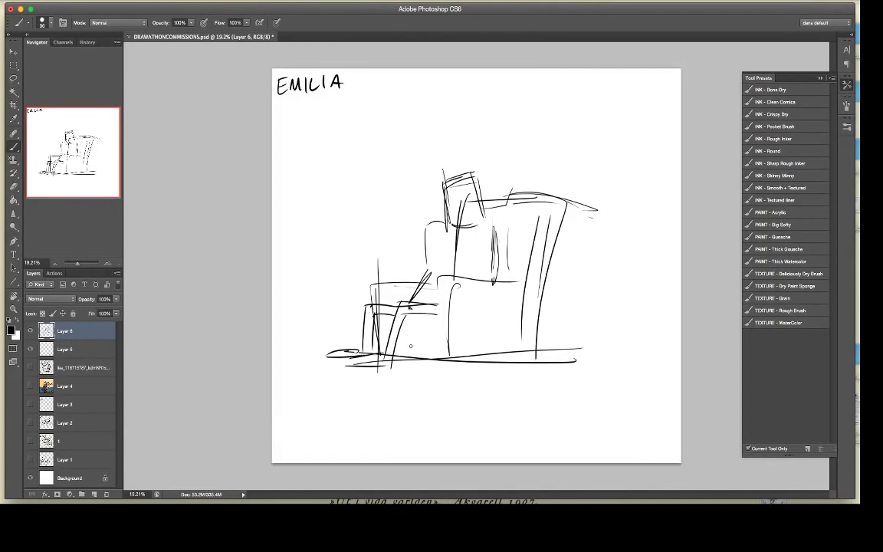
Step: Erase and redraw the calf lines of the seated figure's near leg
key("e")
mouse_move(402, 304)
left_mouse_down()
mouse_move(384, 360)
mouse_move(406, 304)
mouse_move(424, 303)
mouse_move(387, 359)
left_mouse_up()
key("b")
left_click_drag(412, 310, 404, 334)
key("e")
key("b")
Step: Erase and redraw the far lower leg with darker lines and rework both feet on the floor
key("e")
left_click_drag(369, 303, 379, 353)
key("b")
left_click_drag(378, 315, 381, 354)
mouse_move(378, 315)
left_mouse_down()
mouse_move(406, 315)
mouse_move(392, 303)
mouse_move(362, 355)
left_mouse_up()
key("e")
mouse_move(367, 352)
left_mouse_down()
mouse_move(331, 356)
mouse_move(371, 347)
mouse_move(343, 364)
left_mouse_up()
key("b")
left_click_drag(343, 363, 391, 367)
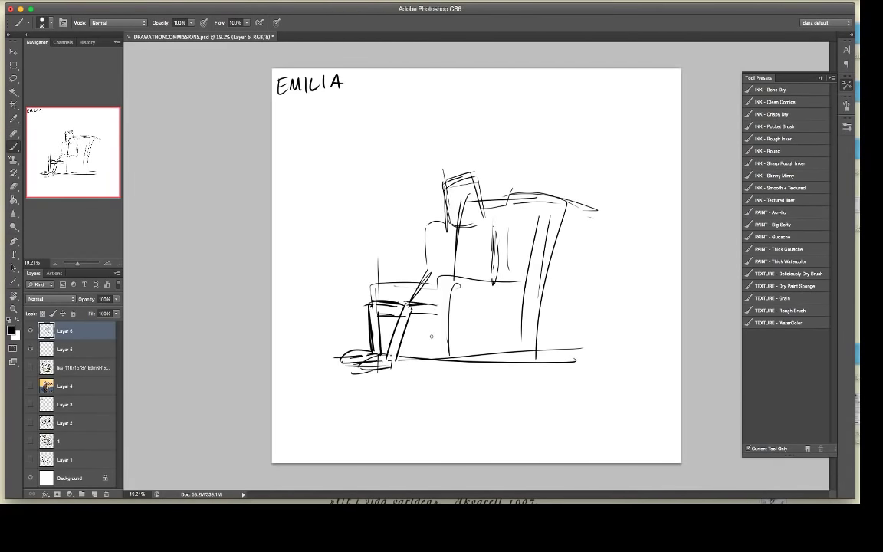
Step: Strengthen the seated figure's chest line and rounded shoulders
left_click_drag(427, 233, 434, 263)
left_click_drag(435, 270, 421, 291)
left_click_drag(426, 220, 427, 241)
mouse_move(428, 227)
left_mouse_down()
mouse_move(504, 224)
mouse_move(494, 283)
left_mouse_up()
Step: Reinforce the armchair's base, armrest front and curved backrest side with darker strokes
left_click_drag(393, 357, 466, 364)
mouse_move(451, 291)
left_mouse_down()
mouse_move(454, 371)
mouse_move(509, 368)
left_mouse_up()
left_click_drag(538, 195, 536, 341)
left_click_drag(539, 189, 541, 229)
left_click_drag(516, 285, 537, 198)
left_click_drag(542, 313, 553, 195)
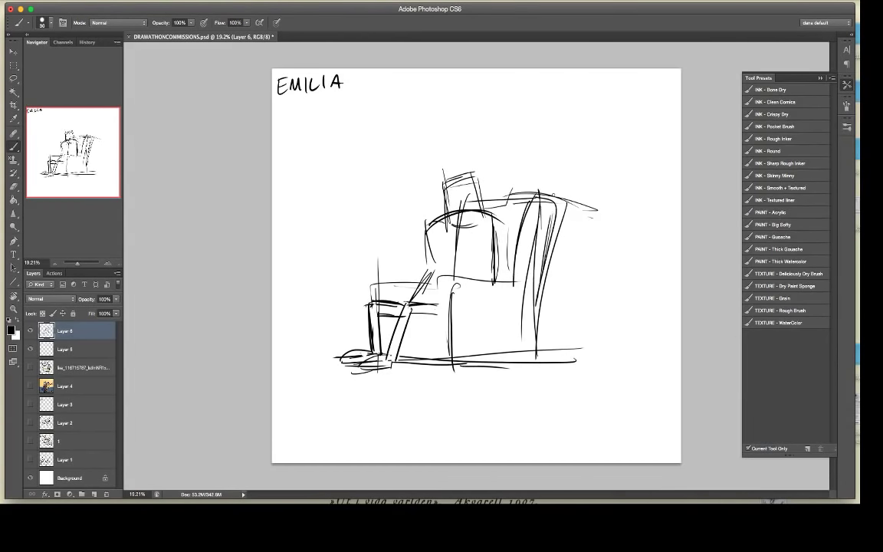
Step: Erase the rough head and redraw it as a cleaner tilted block above the shoulders
key("e")
mouse_move(470, 200)
left_mouse_down()
mouse_move(454, 217)
mouse_move(465, 223)
mouse_move(464, 186)
mouse_move(445, 229)
left_mouse_up()
key("b")
mouse_move(440, 181)
left_mouse_down()
mouse_move(444, 214)
mouse_move(467, 170)
left_mouse_up()
mouse_move(440, 186)
left_mouse_down()
mouse_move(459, 178)
mouse_move(447, 232)
left_mouse_up()
left_click_drag(446, 219, 480, 220)
left_click_drag(467, 170, 479, 218)
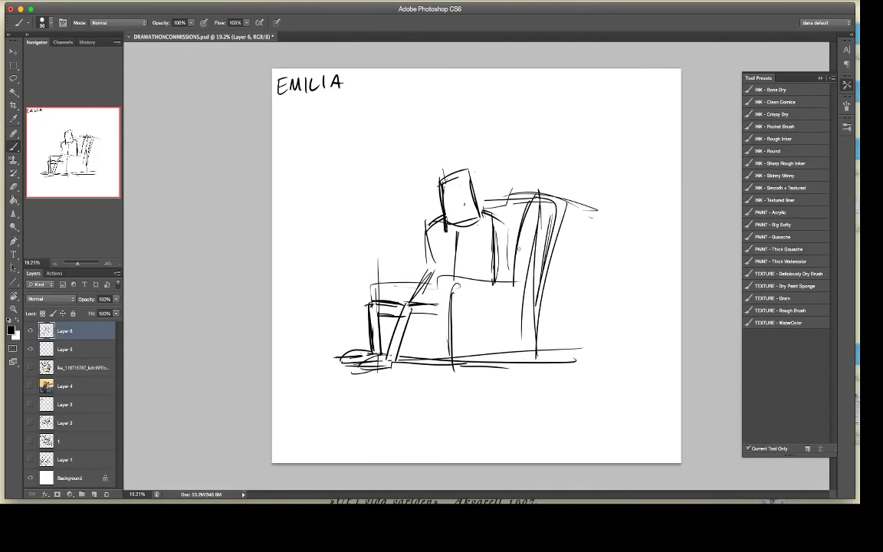
Step: Darken the front edge of the seated figure's face and add guidelines across it
mouse_move(444, 181)
left_mouse_down()
mouse_move(456, 227)
mouse_move(444, 218)
left_mouse_up()
key("e")
key("b")
left_click_drag(440, 183, 446, 227)
left_click_drag(440, 199, 471, 206)
key("e")
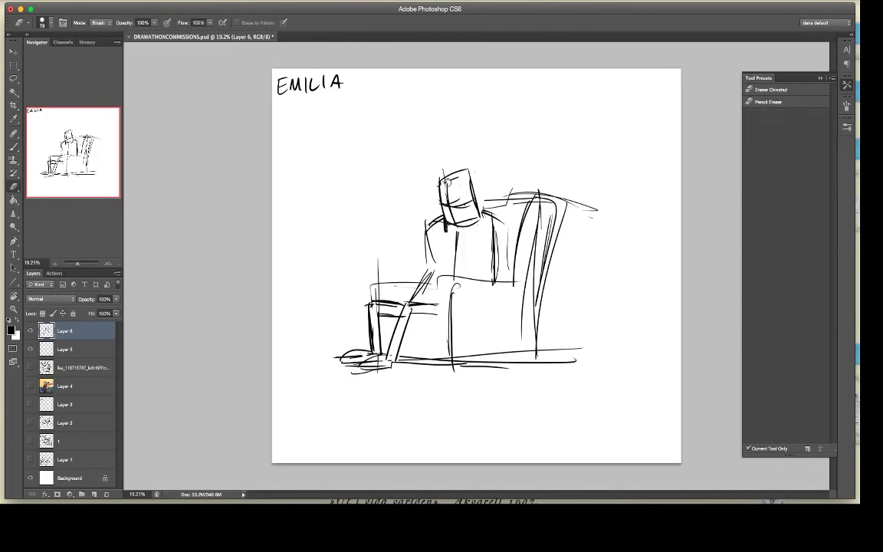
Step: Sketch the seated figure's brow and a swept-up tuft of hair on top of the head
key("b")
left_click_drag(444, 178, 463, 173)
mouse_move(443, 176)
left_mouse_down()
mouse_move(473, 166)
mouse_move(477, 182)
mouse_move(459, 164)
left_mouse_up()
key("e")
key("b")
mouse_move(454, 162)
left_mouse_down()
mouse_move(431, 166)
mouse_move(438, 174)
left_mouse_up()
left_click_drag(428, 166, 439, 177)
Step: Sketch an open book on the seated figure's lap with the forearm and hand holding it, erasing overlapping lines
mouse_move(381, 275)
left_mouse_down()
mouse_move(412, 298)
mouse_move(400, 288)
left_mouse_up()
left_click_drag(379, 273, 418, 295)
mouse_move(378, 269)
left_mouse_down()
mouse_move(355, 246)
mouse_move(386, 269)
mouse_move(436, 260)
left_mouse_up()
mouse_move(426, 260)
left_mouse_down()
mouse_move(445, 273)
mouse_move(418, 292)
left_mouse_up()
key("e")
mouse_move(440, 266)
left_mouse_down()
mouse_move(446, 273)
mouse_move(437, 286)
left_mouse_up()
key("b")
left_click_drag(422, 289, 438, 280)
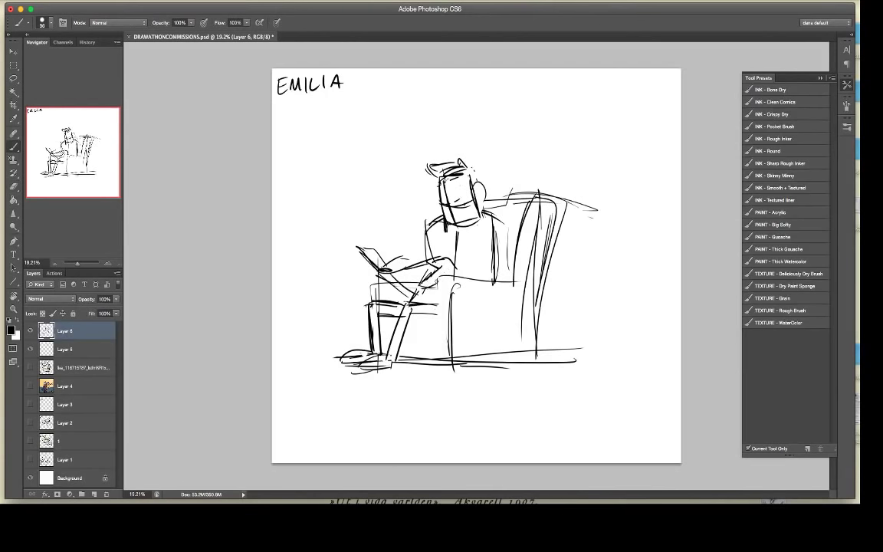
Step: Add detail to the book's page and sketch the seated figure's other arm against the chair back
left_click_drag(363, 250, 379, 266)
mouse_move(491, 234)
left_mouse_down()
mouse_move(481, 274)
mouse_move(488, 272)
left_mouse_up()
key("e")
key("b")
mouse_move(518, 233)
left_mouse_down()
mouse_move(510, 281)
mouse_move(494, 247)
left_mouse_up()
key("e")
key("b")
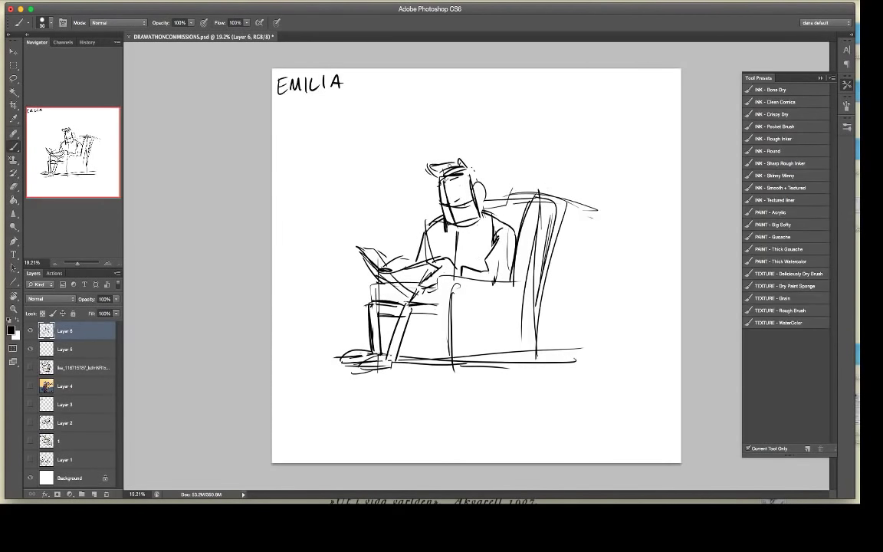
Step: Redraw the near calf, clear lines beside the seated man and sketch a child's head, body and leg over the armrest
left_click_drag(411, 316, 401, 358)
key("e")
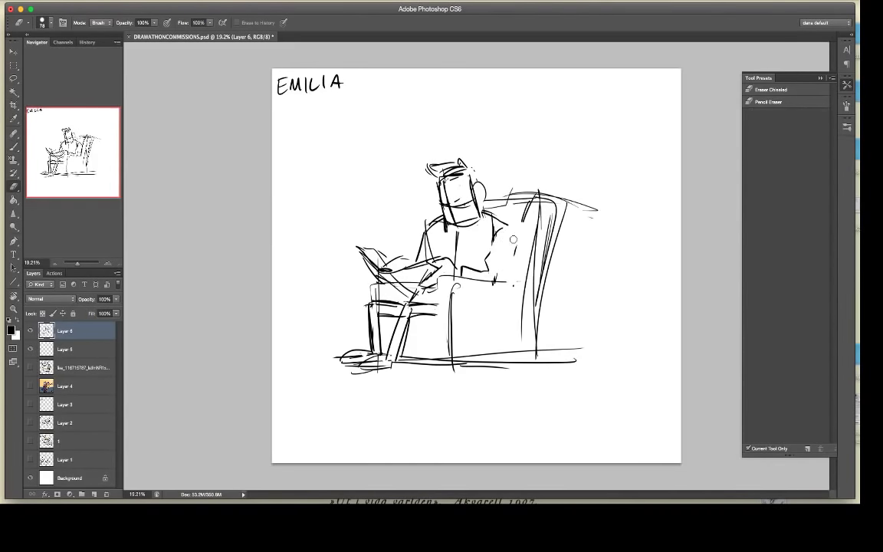
key("b")
mouse_move(514, 220)
left_mouse_down()
mouse_move(500, 231)
mouse_move(528, 230)
mouse_move(500, 230)
mouse_move(530, 246)
mouse_move(477, 279)
mouse_move(497, 275)
left_mouse_up()
mouse_move(499, 278)
left_mouse_down()
mouse_move(498, 298)
mouse_move(538, 307)
left_mouse_up()
left_click_drag(511, 276, 540, 361)
mouse_move(521, 308)
left_mouse_down()
mouse_move(509, 337)
mouse_move(528, 340)
left_mouse_up()
key("e")
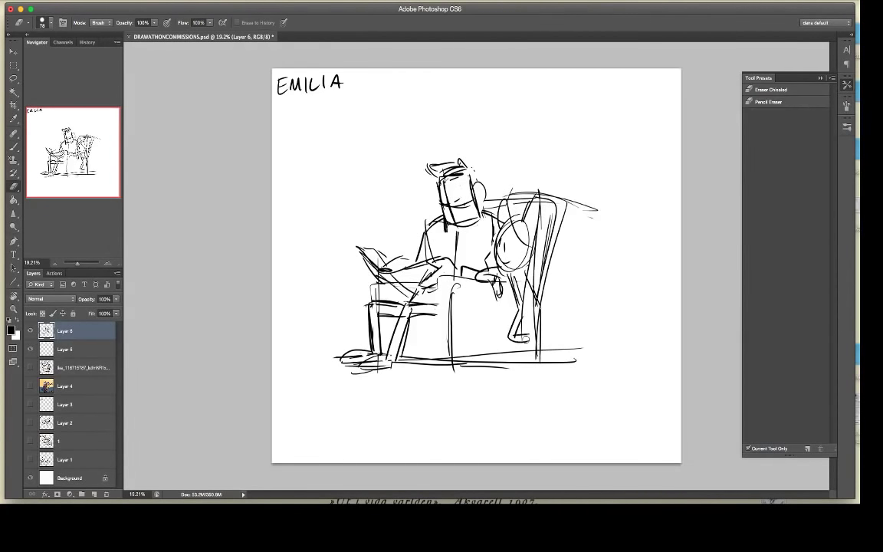
Step: Sketch the child's second leg, foot and bent arm beside the armchair, and round out the head
key("b")
key("e")
key("b")
mouse_move(535, 313)
left_mouse_down()
mouse_move(540, 364)
mouse_move(512, 377)
mouse_move(534, 363)
left_mouse_up()
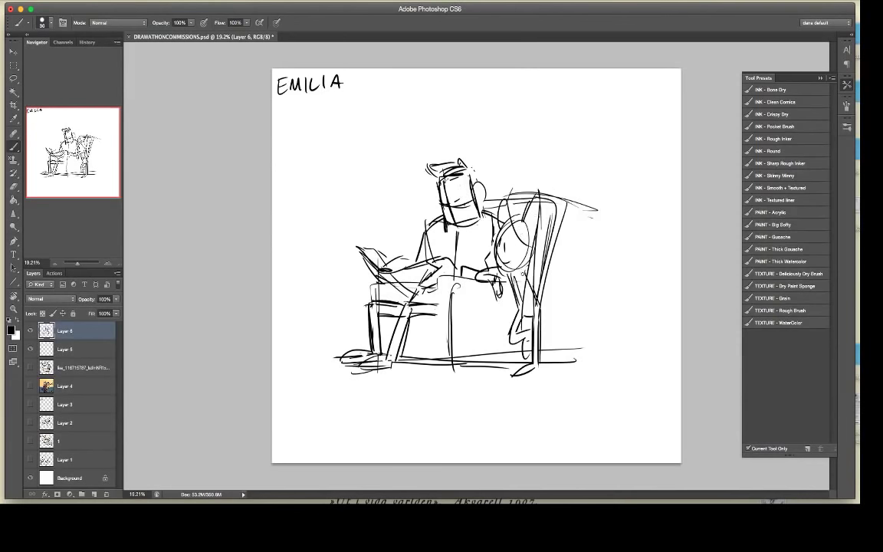
mouse_move(525, 271)
left_mouse_down()
mouse_move(545, 277)
mouse_move(549, 292)
left_mouse_up()
mouse_move(497, 268)
left_mouse_down()
mouse_move(532, 228)
mouse_move(533, 244)
left_mouse_up()
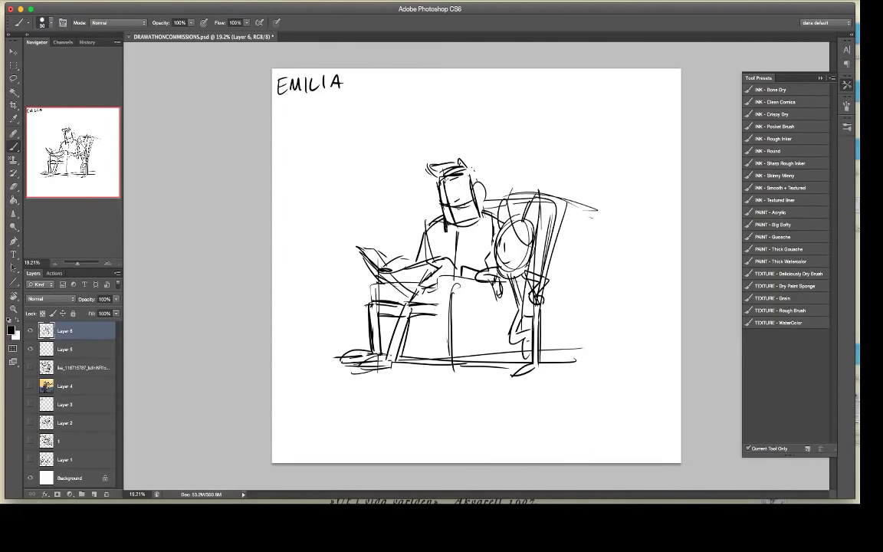
Step: Erase the guidelines on the seated man's face and switch back to the Brush
key("e")
mouse_move(445, 186)
left_mouse_down()
mouse_move(462, 214)
mouse_move(466, 204)
mouse_move(462, 223)
mouse_move(469, 212)
left_mouse_up()
key("b")
Step: Sketch a second child behind the book, with a rounded shoulder, oval smiling head and parted hair
mouse_move(390, 230)
left_mouse_down()
mouse_move(391, 250)
mouse_move(421, 243)
left_mouse_up()
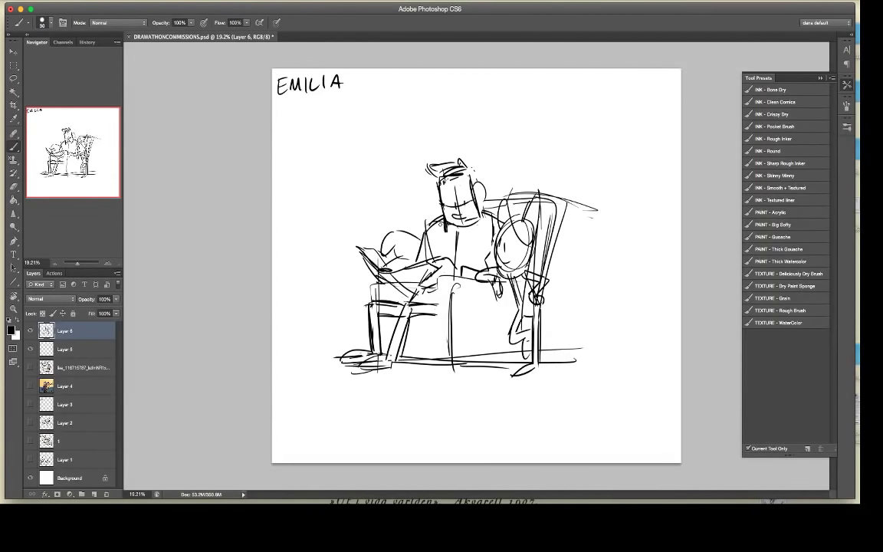
mouse_move(420, 177)
left_mouse_down()
mouse_move(399, 219)
mouse_move(428, 214)
mouse_move(416, 220)
left_mouse_up()
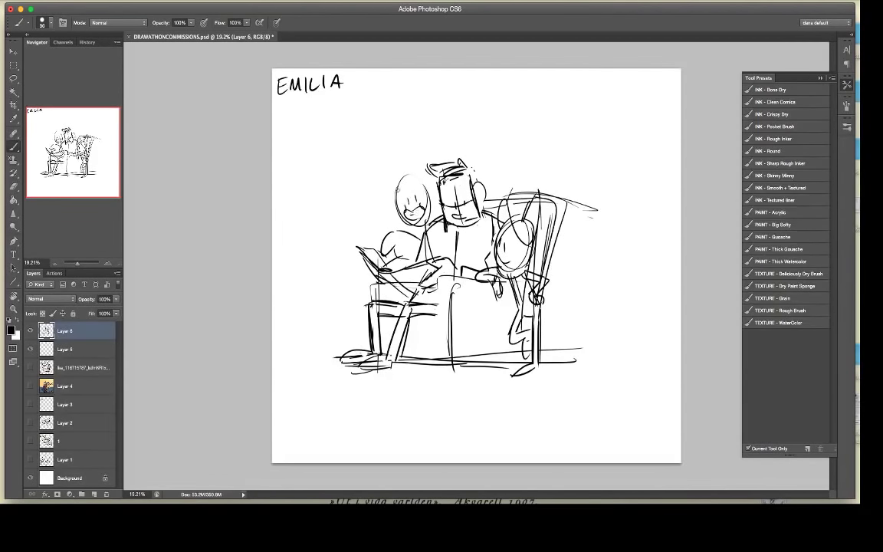
left_click_drag(407, 183, 397, 196)
mouse_move(410, 182)
left_mouse_down()
mouse_move(423, 191)
mouse_move(397, 221)
mouse_move(404, 234)
left_mouse_up()
Step: Sketch a standing figure behind the armchair, with a bun hairstyle and an arm and hand resting on the chair back
mouse_move(529, 107)
left_mouse_down()
mouse_move(529, 157)
mouse_move(564, 115)
mouse_move(546, 161)
mouse_move(568, 157)
left_mouse_up()
left_click_drag(564, 111, 561, 142)
mouse_move(560, 102)
left_mouse_down()
mouse_move(572, 132)
mouse_move(545, 135)
left_mouse_up()
left_click_drag(550, 150, 561, 145)
mouse_move(509, 169)
left_mouse_down()
mouse_move(519, 200)
mouse_move(560, 188)
mouse_move(563, 204)
mouse_move(548, 211)
mouse_move(562, 212)
left_mouse_up()
key("e")
key("b")
left_click_drag(545, 214, 555, 217)
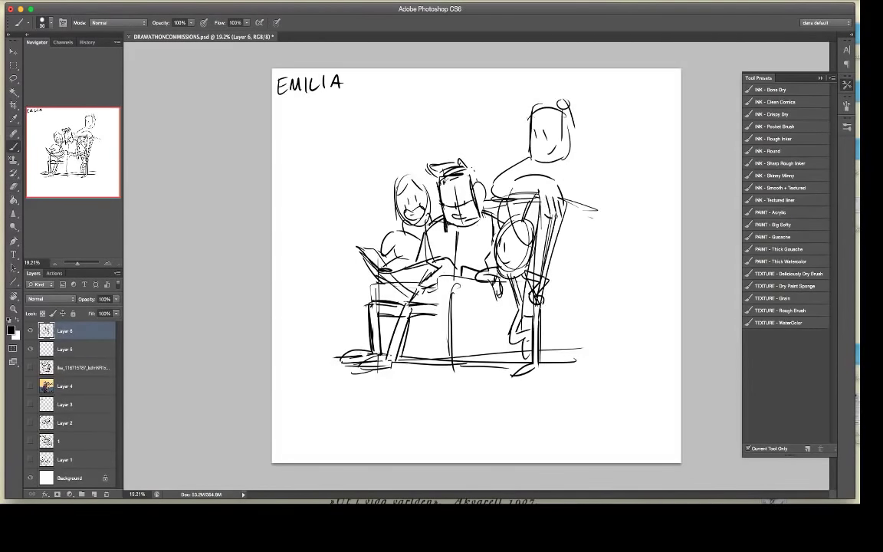
Step: Redraw the standing figure's near shoulder and sketch the far shoulder, hanging arm and side of the body
key("e")
mouse_move(529, 155)
left_mouse_down()
mouse_move(503, 168)
mouse_move(491, 197)
left_mouse_up()
key("b")
left_click_drag(571, 146, 596, 151)
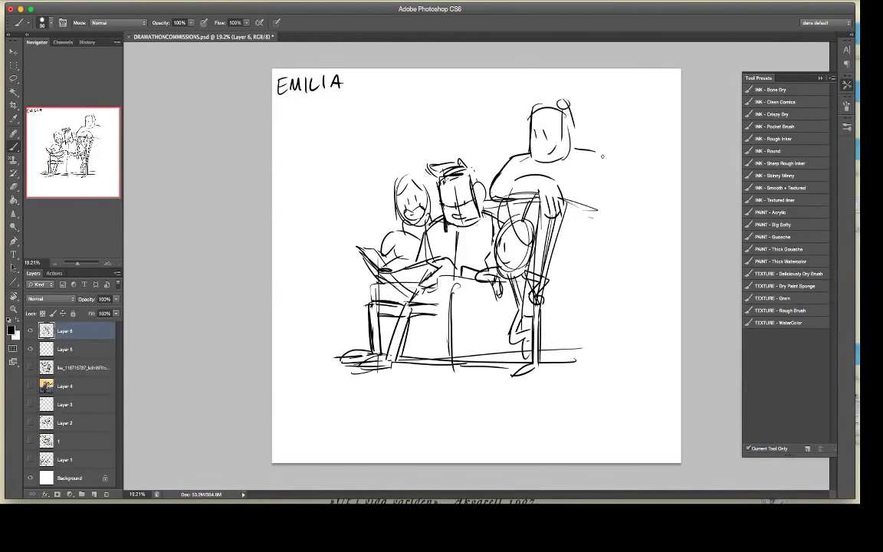
left_click_drag(529, 141, 567, 135)
mouse_move(593, 169)
left_mouse_down()
mouse_move(604, 234)
mouse_move(589, 242)
left_mouse_up()
mouse_move(558, 254)
left_mouse_down()
mouse_move(592, 248)
mouse_move(565, 261)
left_mouse_up()
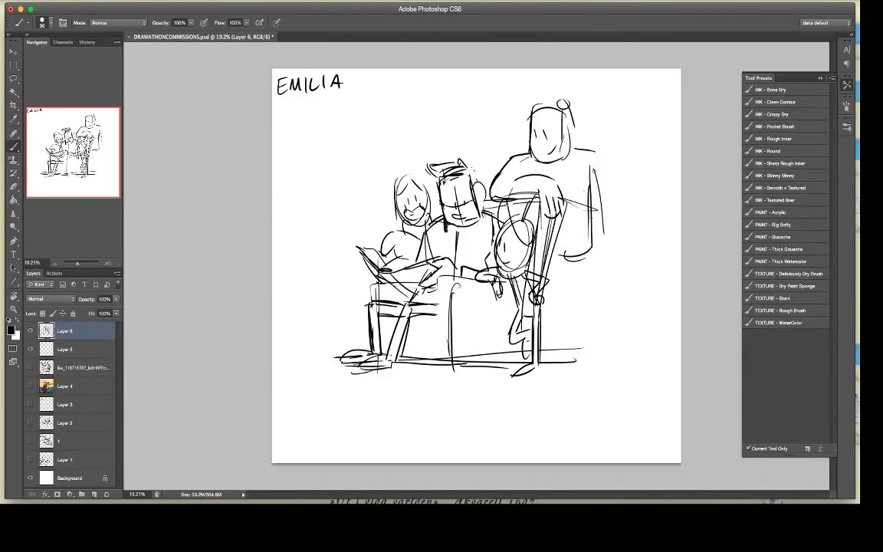
Step: Select the standing figure behind the armchair with the Lasso and delete its sketch lines
key("l")
mouse_move(565, 199)
left_mouse_down()
mouse_move(537, 207)
mouse_move(502, 151)
mouse_move(584, 184)
mouse_move(491, 80)
mouse_move(502, 246)
mouse_move(548, 165)
mouse_move(485, 187)
mouse_move(534, 202)
mouse_move(552, 185)
mouse_move(555, 203)
mouse_move(528, 198)
left_mouse_up()
key("Delete")
key("ctrl+d")
key("Delete")
key("ctrl+d")
Step: Redraw the standing figure leaning over the chair back, with a block-shaped face, folded arms, rounded back and start of the legs
key("b")
left_click_drag(542, 188, 547, 202)
left_click_drag(583, 176, 592, 211)
left_click_drag(517, 134, 514, 175)
mouse_move(518, 132)
left_mouse_down()
mouse_move(547, 132)
mouse_move(558, 147)
left_mouse_up()
mouse_move(517, 132)
left_mouse_down()
mouse_move(555, 139)
mouse_move(553, 173)
mouse_move(531, 162)
left_mouse_up()
mouse_move(539, 163)
left_mouse_down()
mouse_move(529, 175)
mouse_move(584, 169)
mouse_move(593, 212)
left_mouse_up()
mouse_move(556, 212)
left_mouse_down()
mouse_move(587, 231)
mouse_move(592, 215)
left_mouse_up()
left_click_drag(562, 174, 575, 188)
left_click_drag(576, 258, 603, 245)
mouse_move(589, 188)
left_mouse_down()
mouse_move(605, 244)
mouse_move(597, 331)
left_mouse_up()
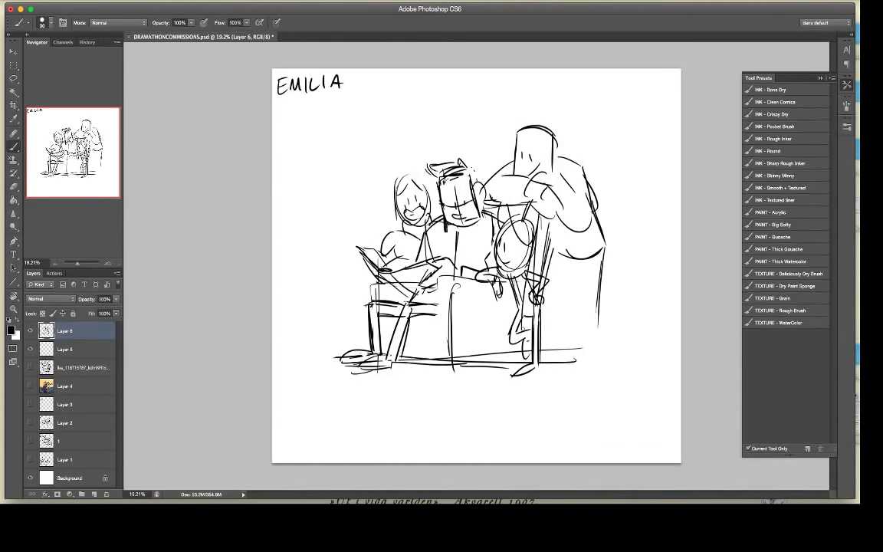
Step: Sketch the standing figure's trouser legs, hem and shoe behind the armchair
left_click_drag(556, 259, 561, 315)
mouse_move(565, 260)
left_mouse_down()
mouse_move(568, 310)
mouse_move(591, 297)
left_mouse_up()
mouse_move(564, 314)
left_mouse_down()
mouse_move(586, 308)
mouse_move(580, 337)
mouse_move(557, 351)
mouse_move(595, 350)
left_mouse_up()
Step: Erase the bent legs of the child beside the armchair and sketch straight legs with a shoe
key("e")
mouse_move(460, 285)
left_mouse_down()
mouse_move(476, 327)
mouse_move(456, 285)
left_mouse_up()
key("b")
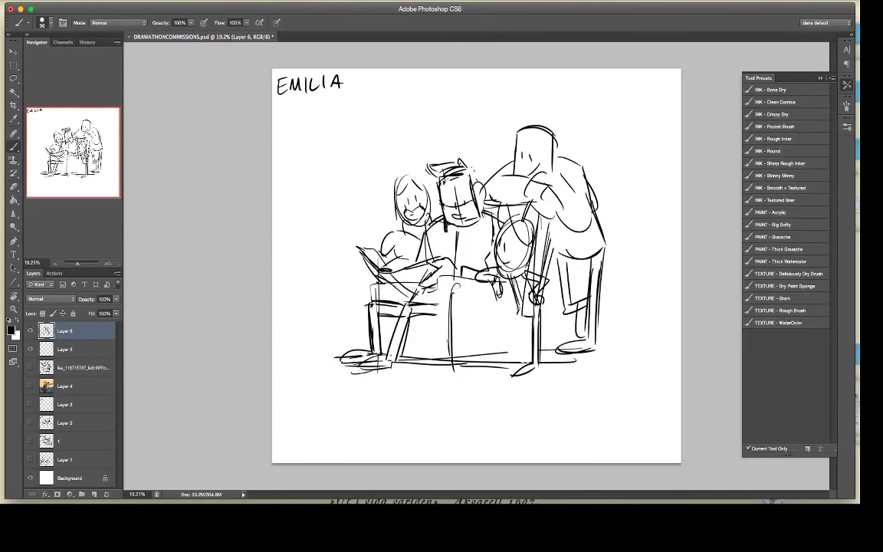
left_click_drag(519, 312, 526, 362)
left_click_drag(525, 313, 529, 361)
left_click_drag(524, 360, 497, 369)
left_click_drag(497, 369, 528, 373)
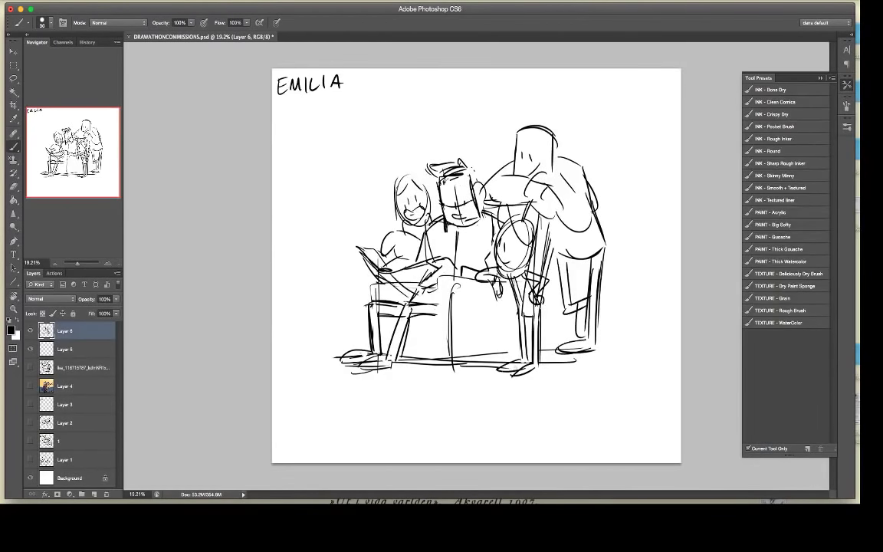
key("e")
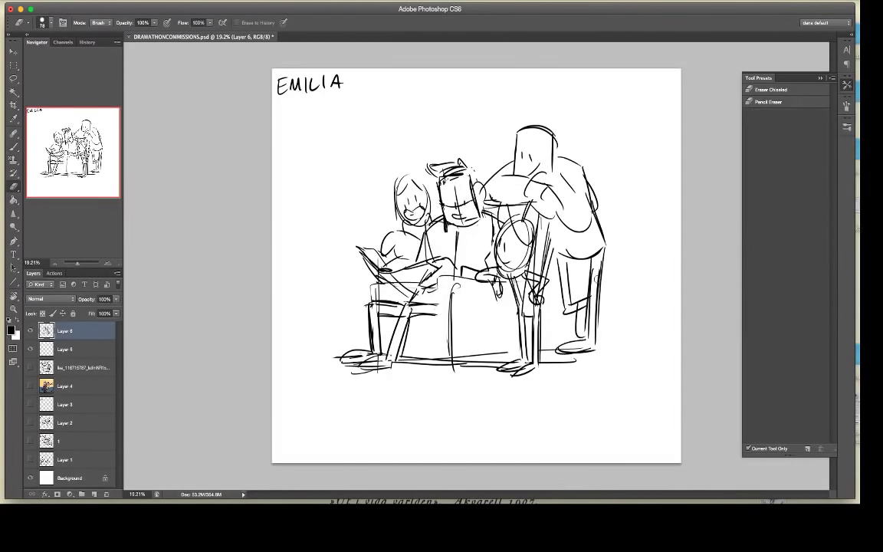
Step: Outline the book-side child's long hair and add a round bun and back hair to the standing figure's head
key("b")
mouse_move(409, 173)
left_mouse_down()
mouse_move(395, 213)
mouse_move(431, 209)
left_mouse_up()
mouse_move(411, 172)
left_mouse_down()
mouse_move(392, 206)
mouse_move(392, 228)
left_mouse_up()
left_click_drag(552, 130, 554, 137)
left_click_drag(559, 141, 563, 159)
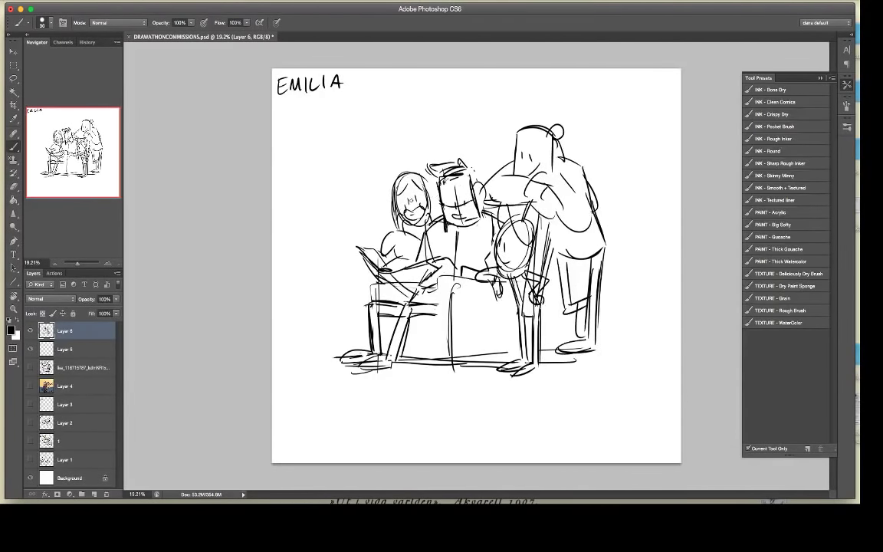
Step: Select the book-side child's head with the Lasso, enlarge it slightly upward and deselect
key("l")
mouse_move(433, 206)
left_mouse_down()
mouse_move(420, 231)
mouse_move(419, 170)
mouse_move(434, 197)
left_mouse_up()
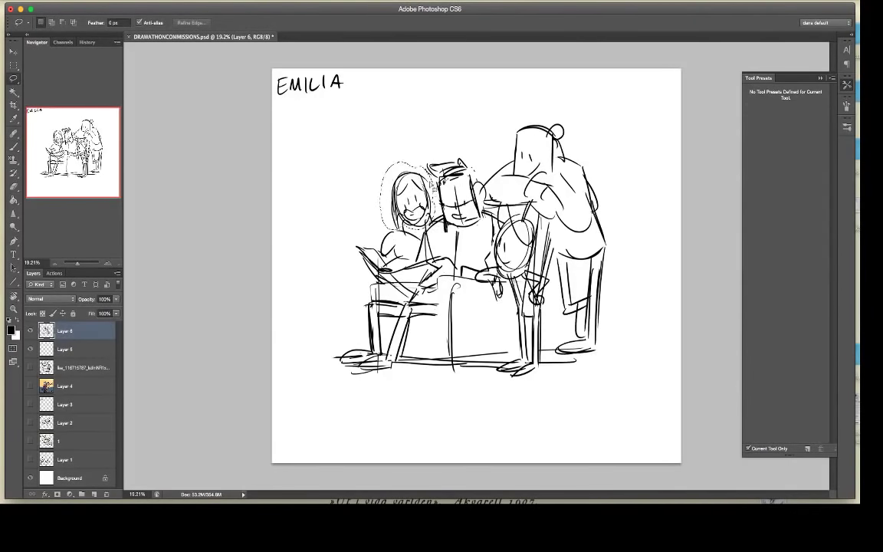
key("v")
left_click_drag(436, 161, 437, 155)
key("Return")
key("ctrl+d")
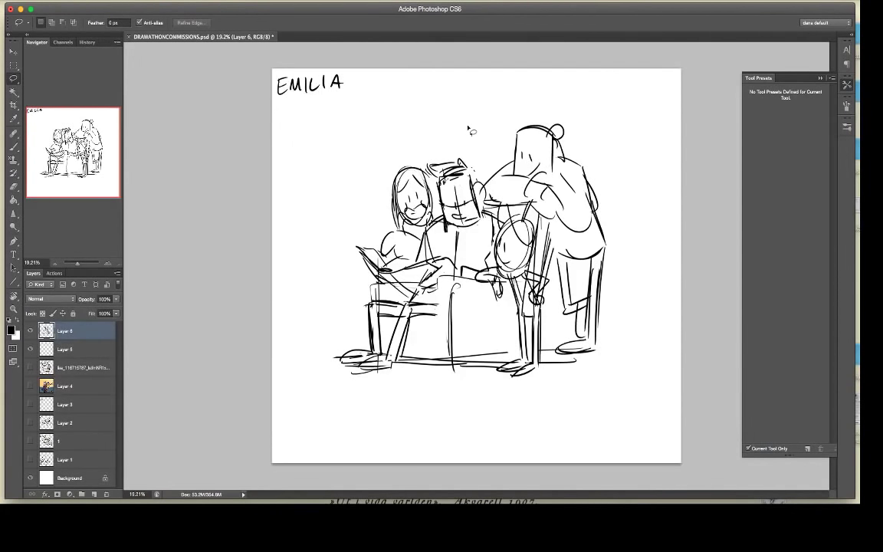
Step: Select the standing figure, scale it to 90.58% and move it closer to the armchair
mouse_move(551, 230)
left_mouse_down()
mouse_move(591, 111)
mouse_move(498, 214)
left_mouse_up()
key("ctrl+t")
left_click_drag(652, 369, 644, 365)
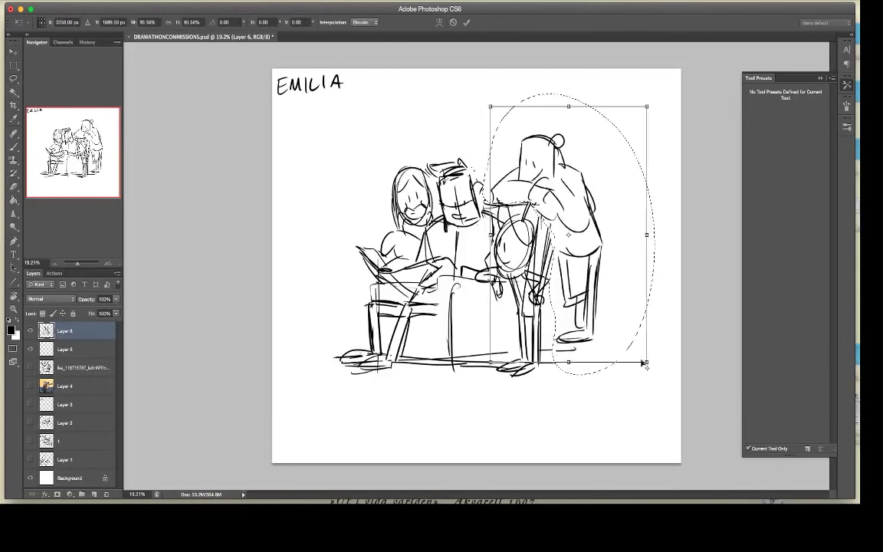
left_click_drag(611, 261, 603, 263)
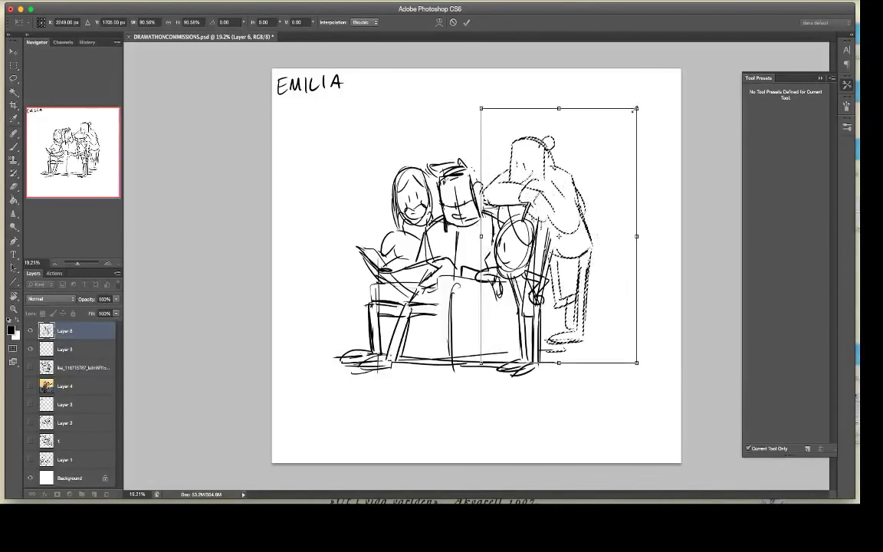
key("Return")
key("ctrl+d")
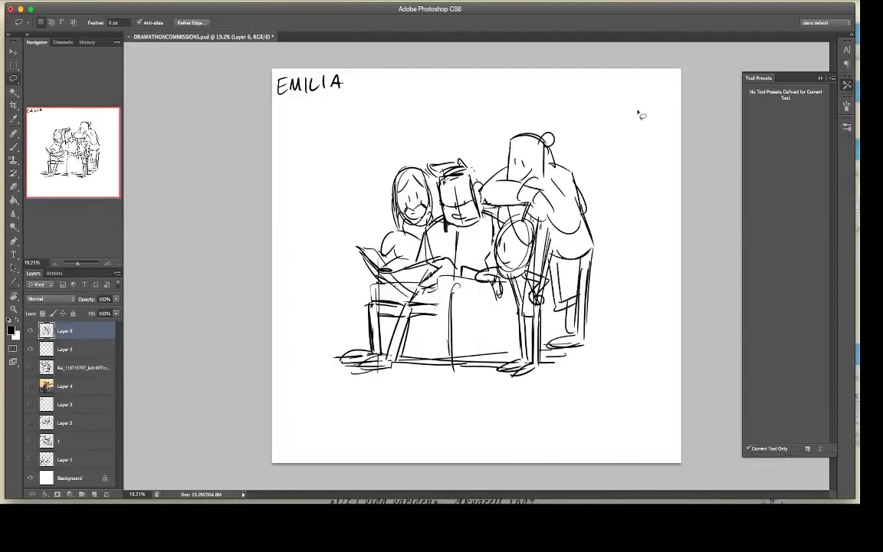
key("v")
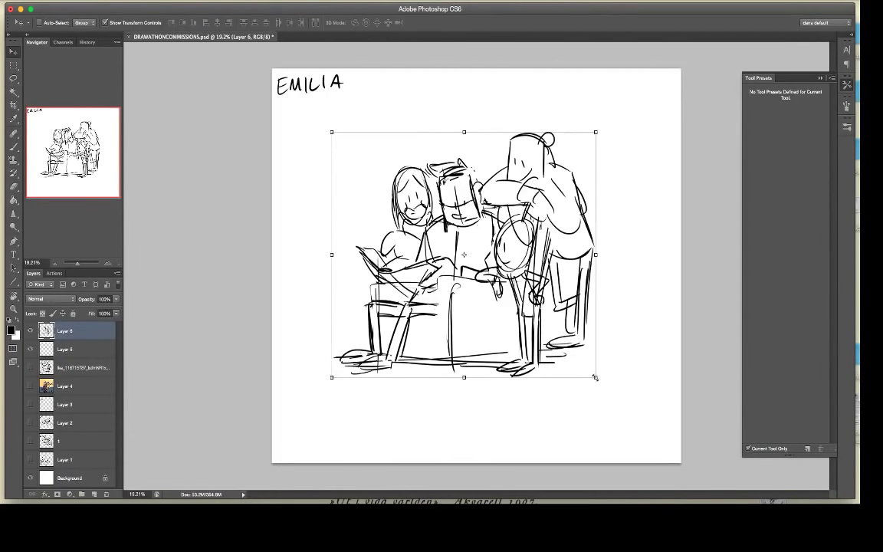
left_click_drag(595, 377, 331, 385)
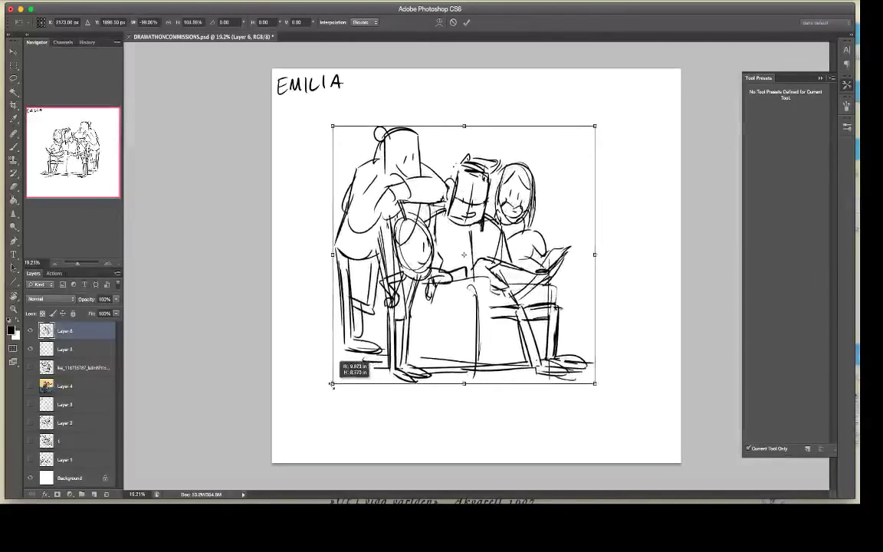
key("Escape")
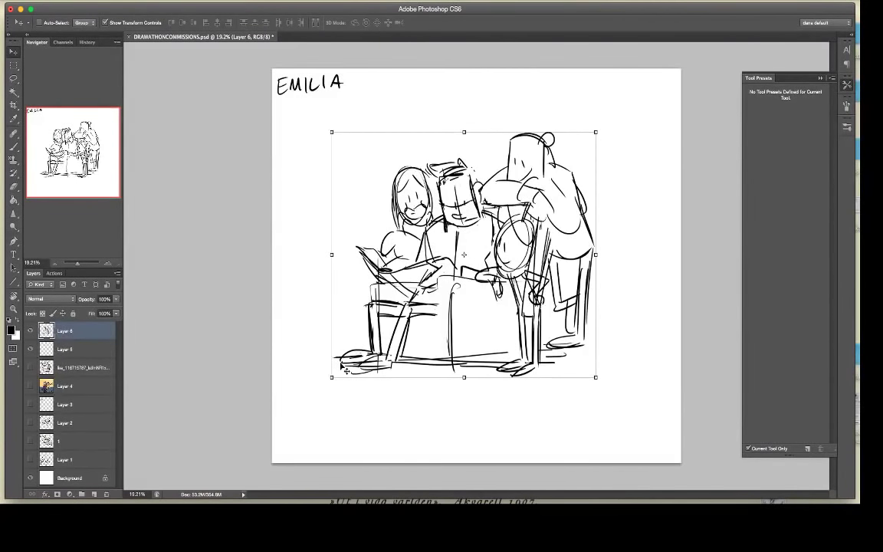
Step: Lower the sketch layer's opacity to about 28% and add a new layer above it for inking
left_click(116, 299)
left_click_drag(118, 309, 83, 316)
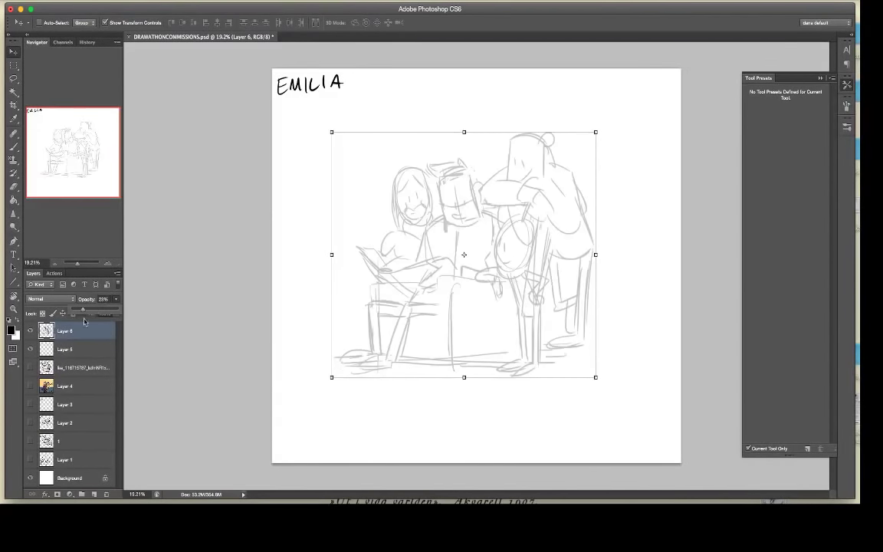
left_click(107, 494)
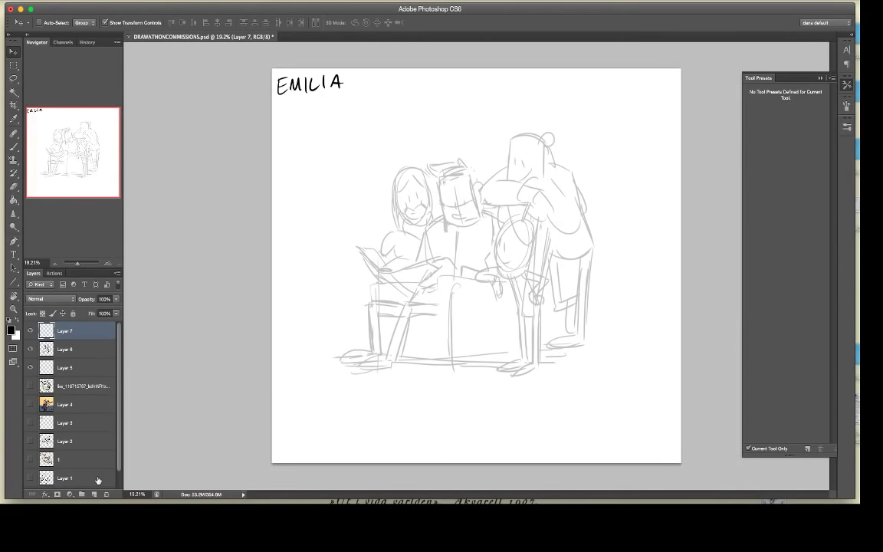
Step: Choose the INK - Crispy Dry brush preset at 25 px for inking the seated man's face
key("z")
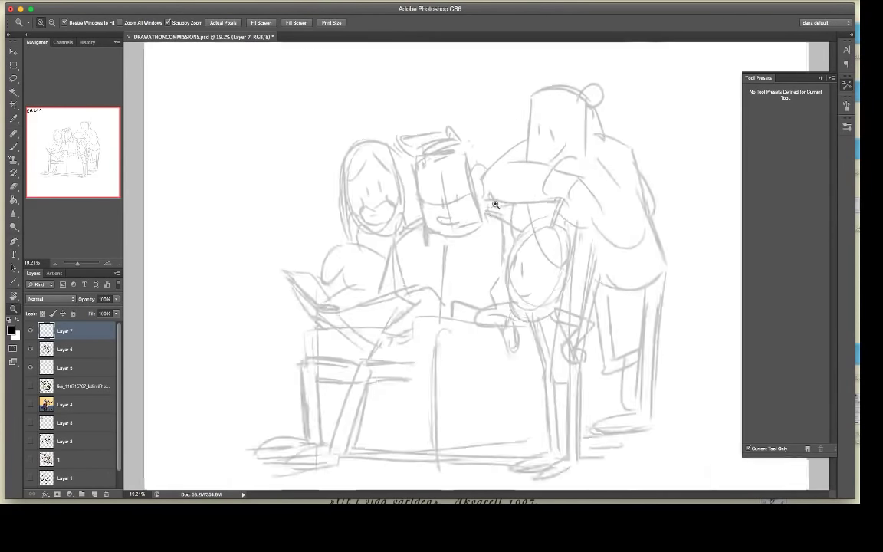
left_click_drag(429, 191, 462, 179)
key("b")
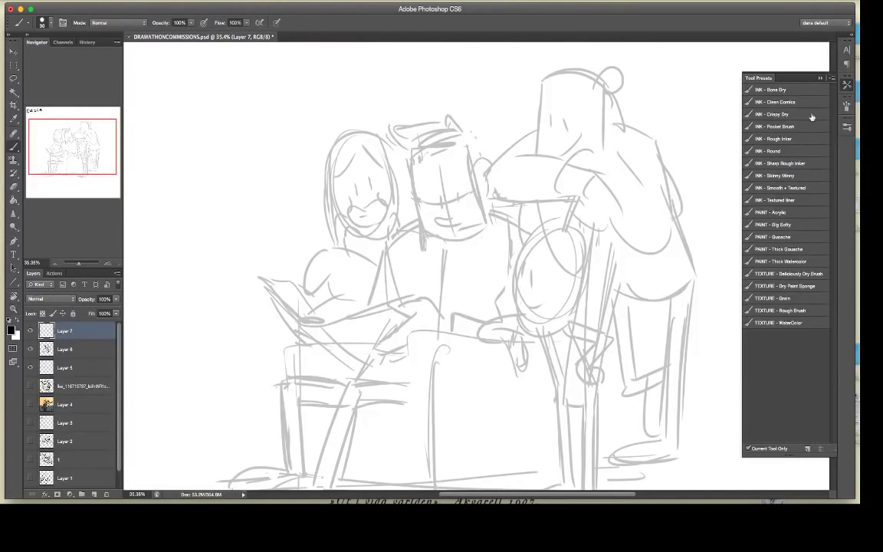
left_click(805, 115)
right_click(458, 166)
left_click(480, 189)
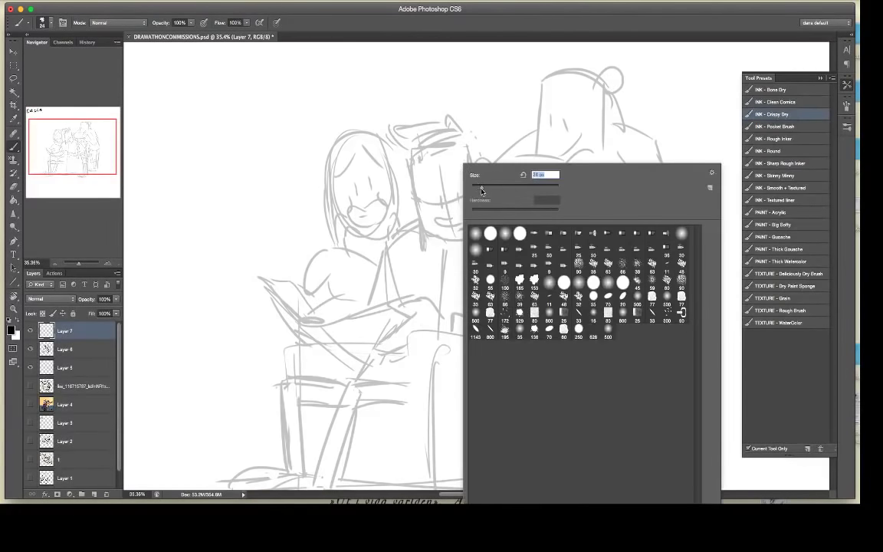
left_click(433, 192)
Step: Ink the seated man's round eyes, nose, eyebrows, square glasses and smiling mouth, undoing faulty strokes
mouse_move(435, 190)
left_mouse_down()
mouse_move(462, 196)
mouse_move(458, 219)
mouse_move(460, 193)
left_mouse_up()
key("super+z")
key("super+z")
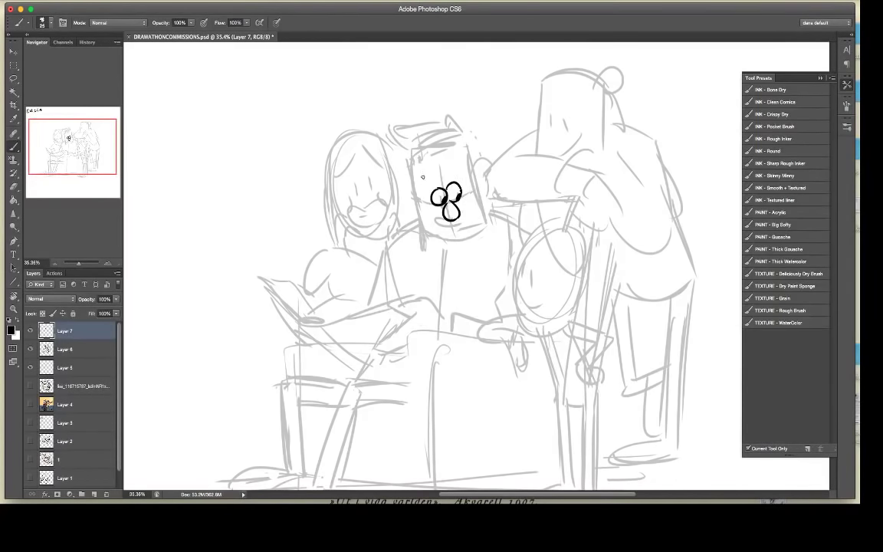
left_click_drag(423, 178, 460, 167)
left_click_drag(422, 189, 471, 176)
key("e")
key("b")
mouse_move(423, 187)
left_mouse_down()
mouse_move(456, 221)
mouse_move(467, 217)
left_mouse_up()
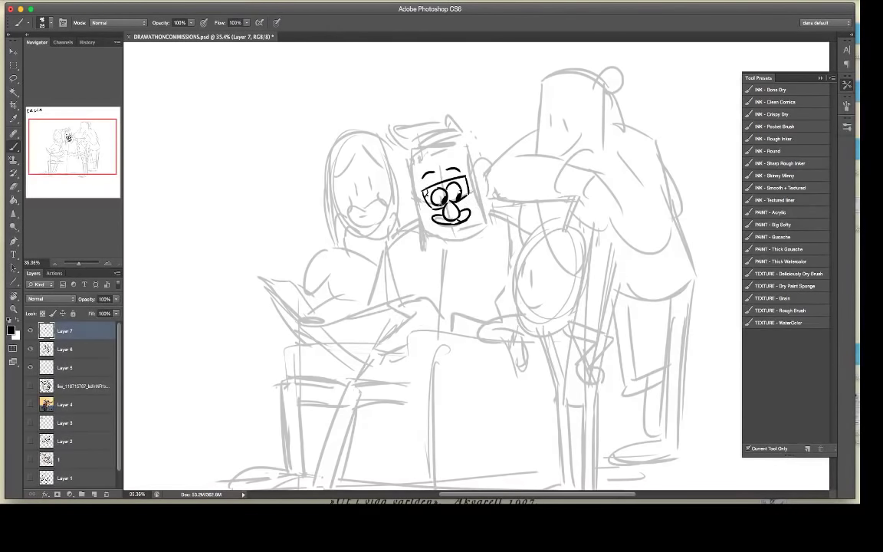
Step: Ink the seated man's jaw and chin outline, cleaning up the line with the Eraser
mouse_move(419, 208)
left_mouse_down()
mouse_move(436, 236)
mouse_move(448, 234)
mouse_move(434, 239)
mouse_move(471, 246)
mouse_move(456, 250)
mouse_move(480, 229)
mouse_move(455, 251)
mouse_move(478, 243)
left_mouse_up()
key("e")
key("b")
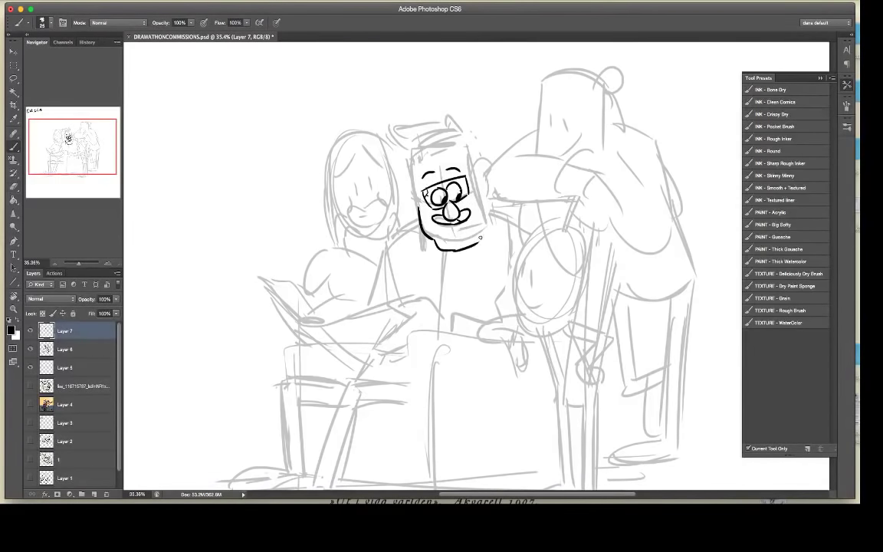
key("e")
key("b")
key("e")
key("b")
left_click_drag(475, 243, 486, 223)
key("e")
key("b")
Step: Ink both of the seated man's ears with their inner fold lines
mouse_move(412, 185)
left_mouse_down()
mouse_move(398, 207)
mouse_move(420, 223)
mouse_move(416, 210)
left_mouse_up()
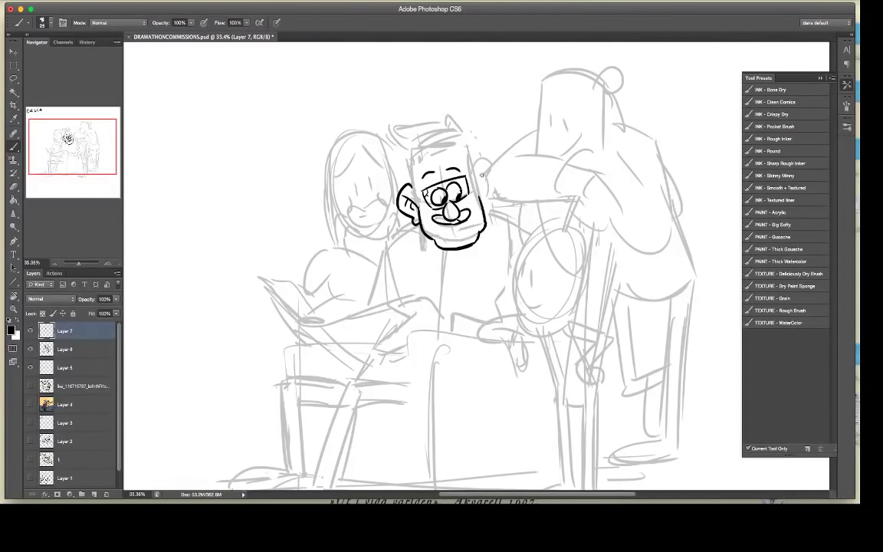
left_click_drag(484, 167, 487, 215)
key("e")
key("b")
mouse_move(491, 169)
left_mouse_down()
mouse_move(492, 204)
mouse_move(495, 188)
mouse_move(488, 203)
mouse_move(485, 179)
left_mouse_up()
Step: Ink the seated man's wavy hair, with side curls, a tufted top outline and a jagged hairline
mouse_move(405, 154)
left_mouse_down()
mouse_move(395, 160)
mouse_move(396, 183)
left_mouse_up()
left_click_drag(420, 149, 427, 172)
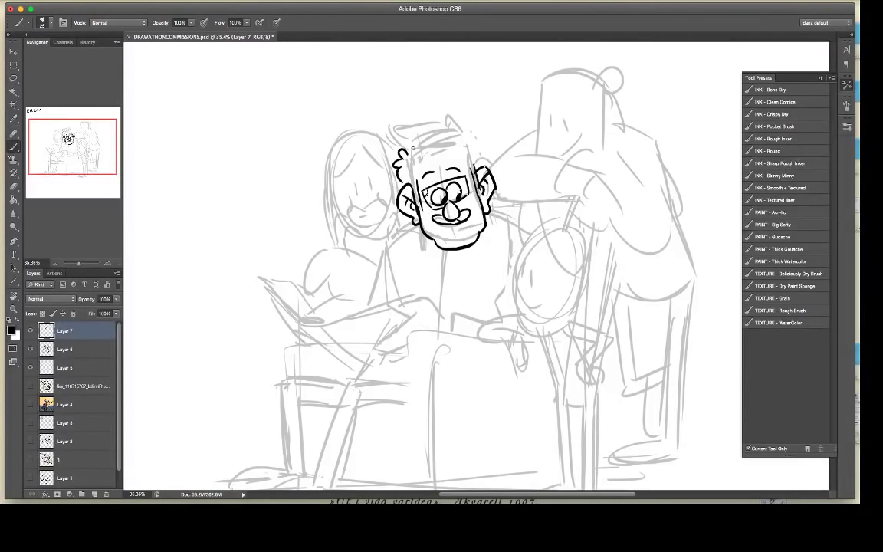
left_click_drag(424, 136, 477, 133)
mouse_move(477, 133)
left_mouse_down()
mouse_move(475, 146)
mouse_move(441, 158)
mouse_move(469, 158)
mouse_move(413, 176)
left_mouse_up()
mouse_move(466, 158)
left_mouse_down()
mouse_move(476, 153)
mouse_move(474, 183)
left_mouse_up()
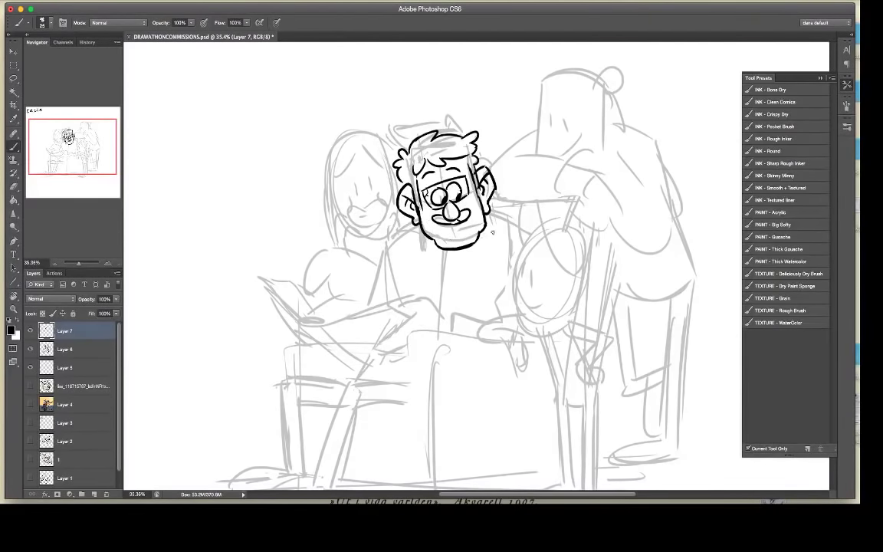
Step: Ink the seated man's wide jacket collar, turtleneck and near shoulder running down to the arm
left_click_drag(492, 207, 516, 234)
left_click_drag(516, 234, 470, 281)
left_click_drag(472, 246, 463, 292)
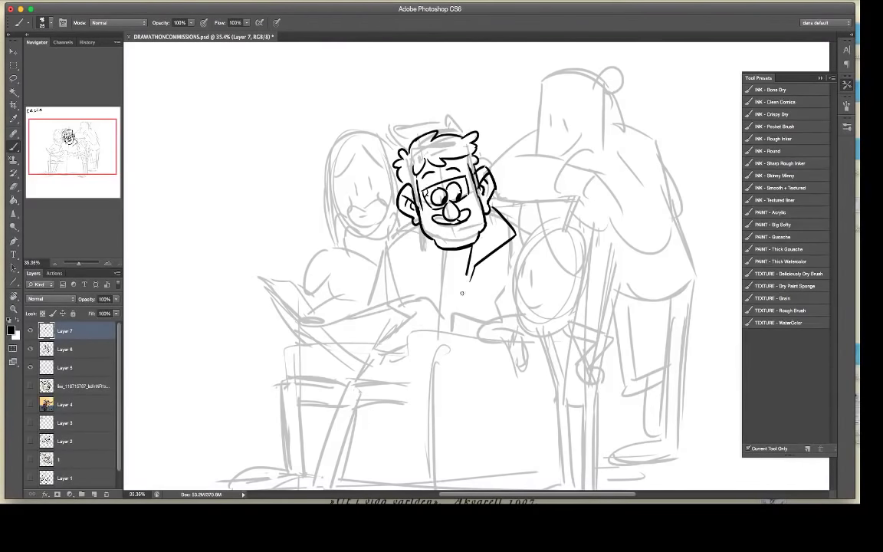
left_click_drag(433, 244, 469, 261)
left_click_drag(419, 226, 396, 245)
mouse_move(396, 245)
left_mouse_down()
mouse_move(425, 265)
mouse_move(433, 300)
mouse_move(385, 260)
mouse_move(371, 293)
mouse_move(319, 291)
mouse_move(359, 286)
mouse_move(358, 298)
mouse_move(345, 295)
mouse_move(344, 306)
mouse_move(323, 312)
mouse_move(339, 310)
mouse_move(342, 288)
mouse_move(334, 315)
mouse_move(381, 304)
mouse_move(363, 290)
left_mouse_up()
Step: Ink the seated man's curled hand and forearm above the open book, erasing stray lines
key("e")
key("b")
key("e")
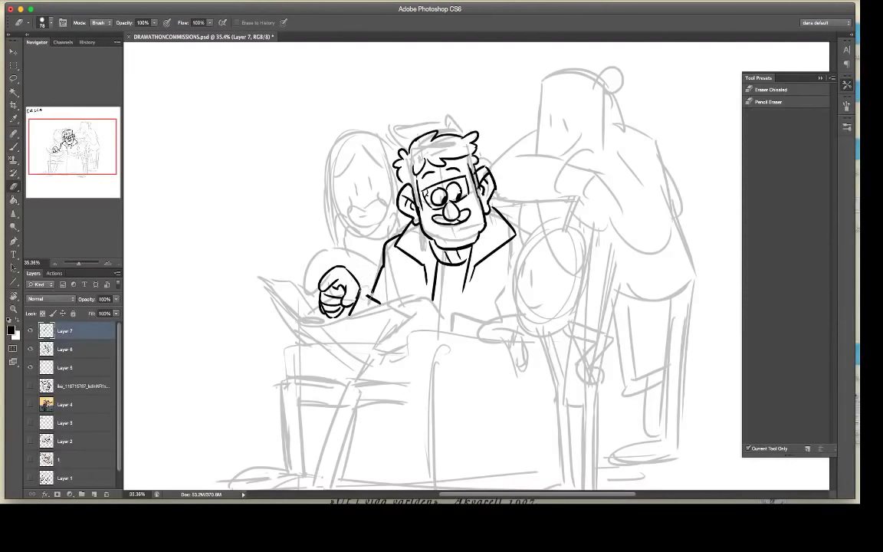
key("b")
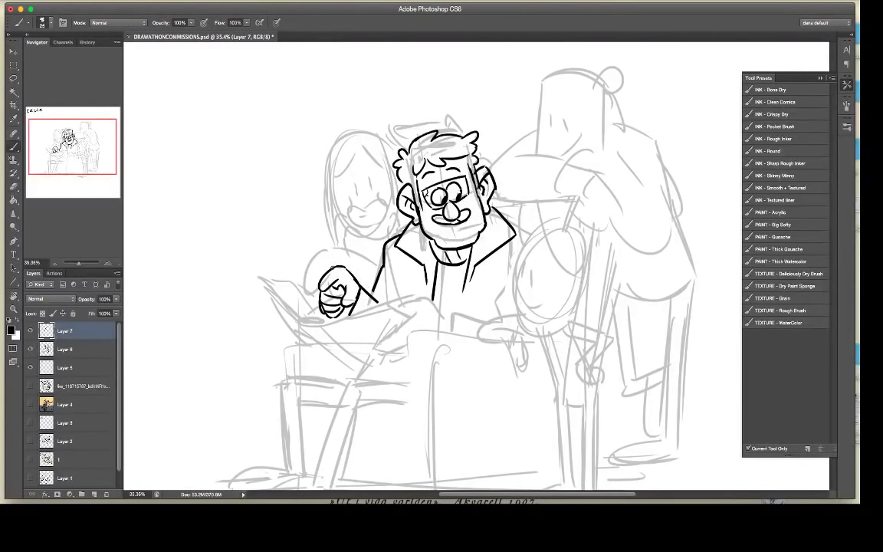
Step: Undo the last stroke, erase the top of the man's hand and redraw it with an extended finger
key("super+z")
key("e")
key("b")
key("e")
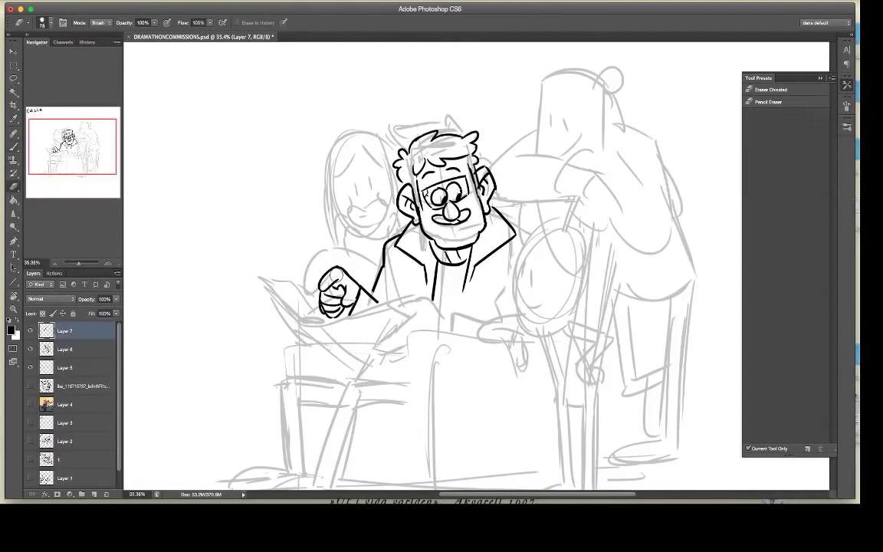
key("b")
key("e")
key("b")
mouse_move(338, 270)
left_mouse_down()
mouse_move(321, 272)
mouse_move(305, 292)
mouse_move(329, 283)
mouse_move(319, 300)
mouse_move(310, 279)
mouse_move(317, 277)
mouse_move(308, 296)
left_mouse_up()
key("e")
key("b")
key("e")
key("b")
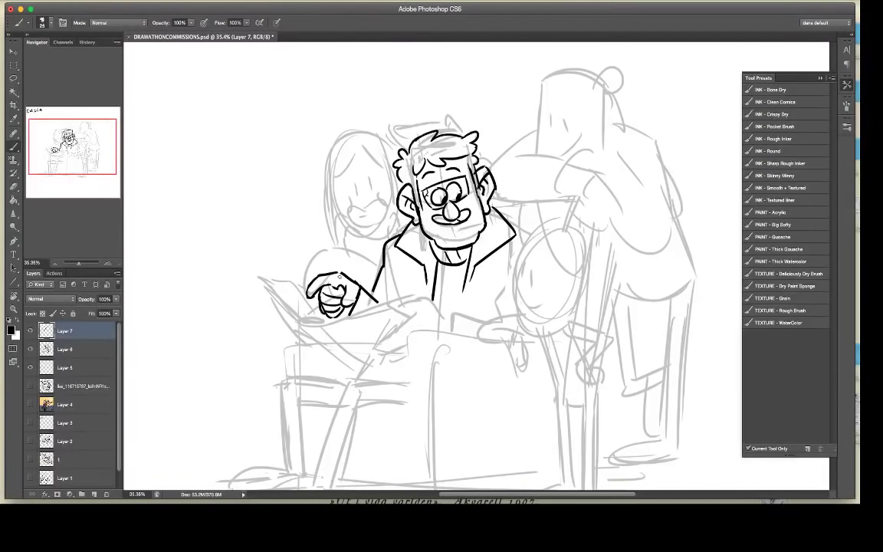
key("e")
key("b")
Step: Ink the inner sleeve line, the far shoulder and the lower front edge of the man's jacket
left_click_drag(387, 245, 398, 302)
left_click_drag(497, 214, 527, 234)
left_click_drag(464, 278, 461, 311)
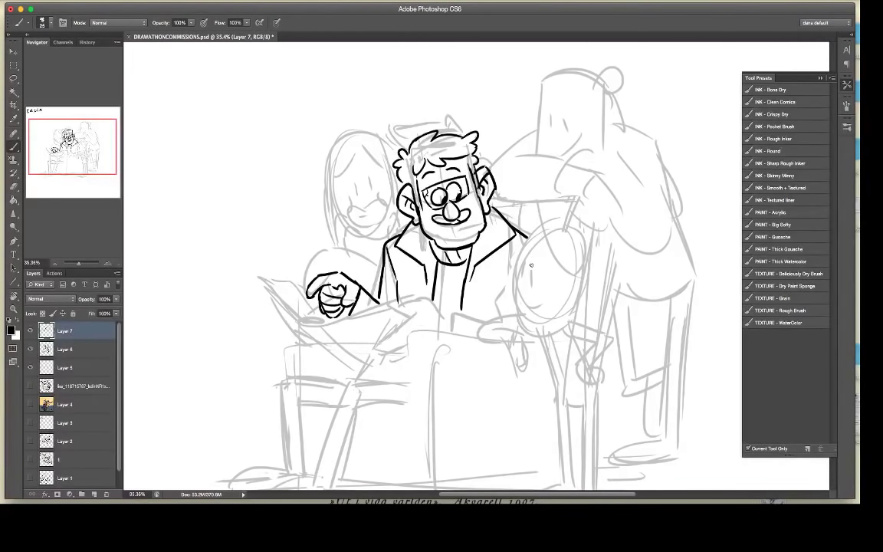
Step: Ink the armrest-side child's round eyes, small nose, curved cheek and chin, ear and side hair
mouse_move(534, 264)
left_mouse_down()
mouse_move(525, 284)
mouse_move(515, 281)
mouse_move(526, 292)
left_mouse_up()
key("e")
key("b")
key("e")
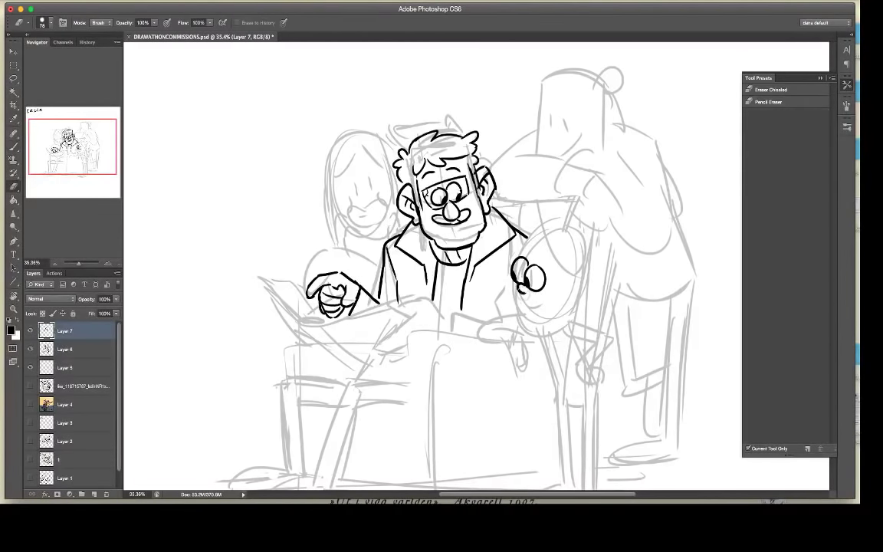
key("b")
mouse_move(519, 287)
left_mouse_down()
mouse_move(526, 326)
mouse_move(561, 325)
mouse_move(567, 315)
mouse_move(554, 330)
mouse_move(573, 316)
left_mouse_up()
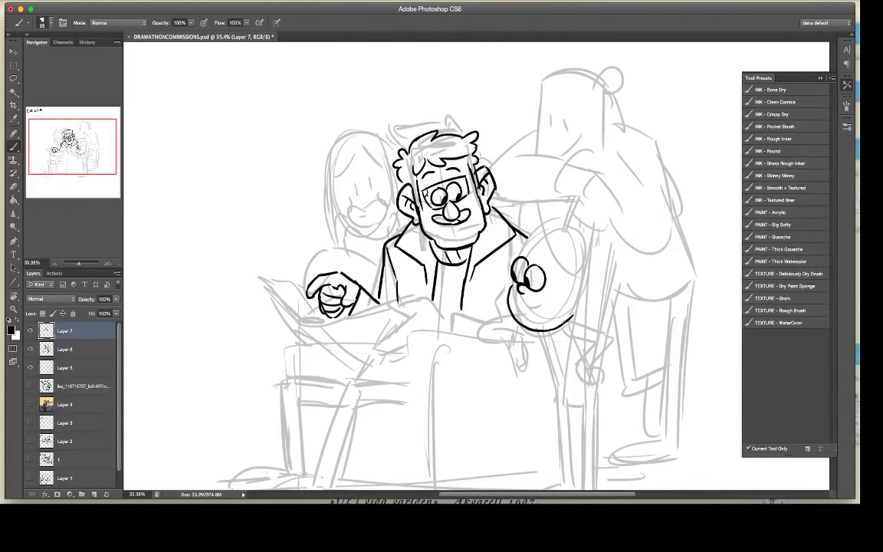
mouse_move(555, 283)
left_mouse_down()
mouse_move(571, 283)
mouse_move(572, 310)
left_mouse_up()
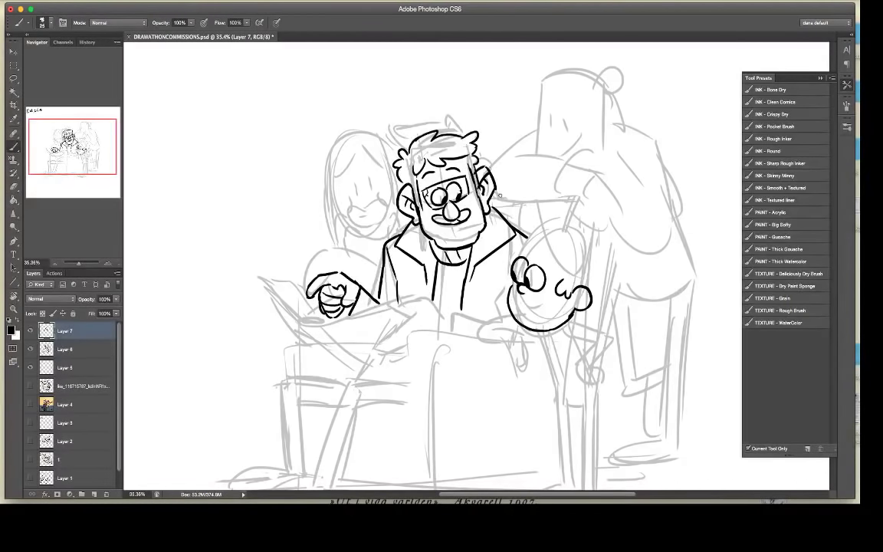
Step: Select the armrest-side child's inked face and scale it down to about 93.5%
key("l")
mouse_move(551, 276)
left_mouse_down()
mouse_move(514, 257)
mouse_move(558, 245)
mouse_move(534, 283)
left_mouse_up()
key("super+t")
key("Return")
key("super+d")
mouse_move(569, 249)
left_mouse_down()
mouse_move(523, 258)
mouse_move(582, 357)
mouse_move(576, 251)
left_mouse_up()
key("v")
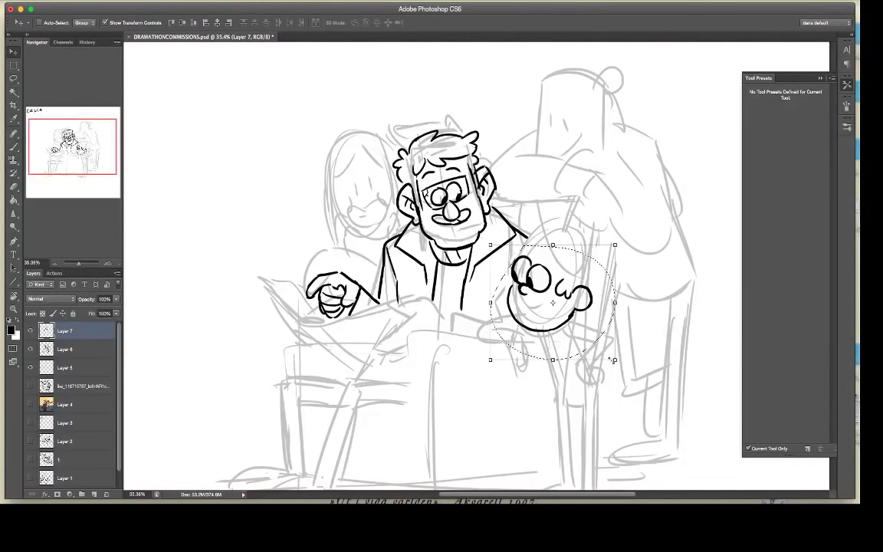
left_click_drag(613, 359, 611, 355)
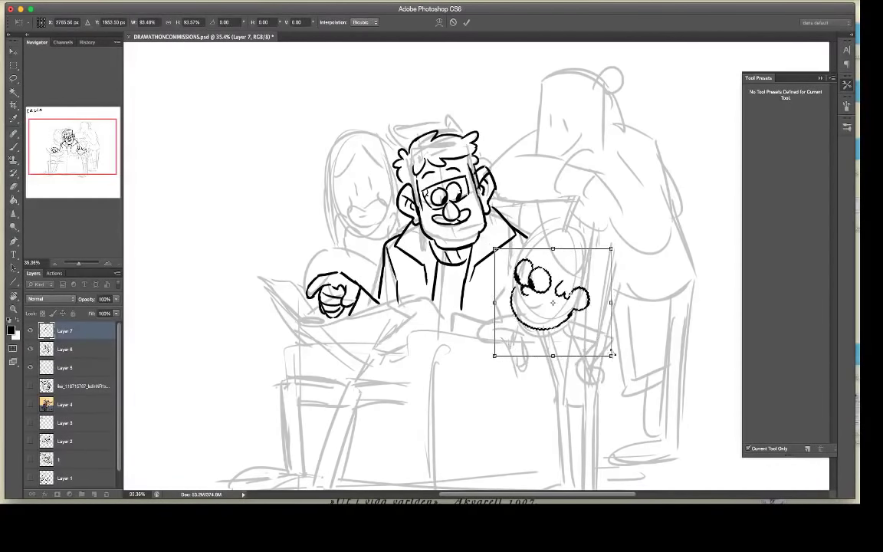
key("Return")
key("ctrl+d")
key("l")
Step: Ink the armrest-side child's cap with its upturned brim, along with the hair under it, an eyebrow and the smiling mouth
key("b")
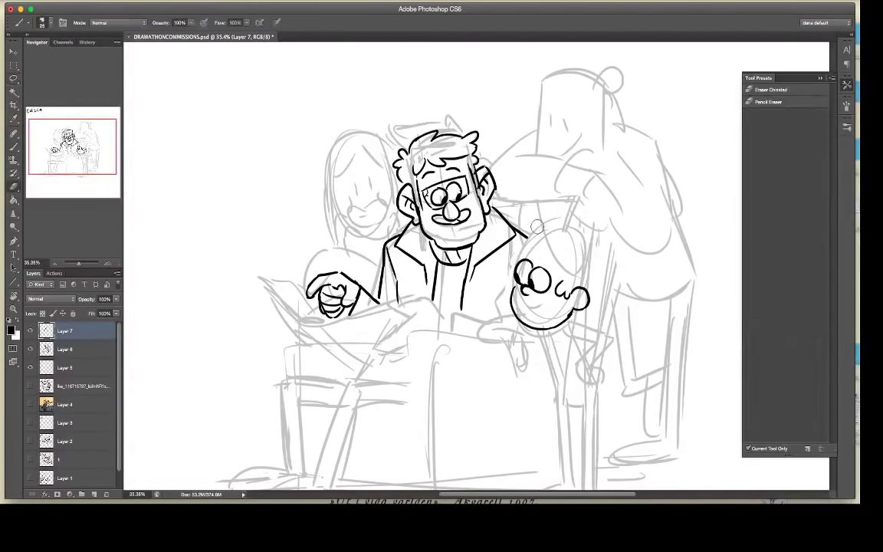
mouse_move(527, 237)
left_mouse_down()
mouse_move(535, 247)
mouse_move(547, 239)
mouse_move(522, 198)
mouse_move(559, 267)
mouse_move(576, 278)
left_mouse_up()
left_click_drag(532, 206, 580, 278)
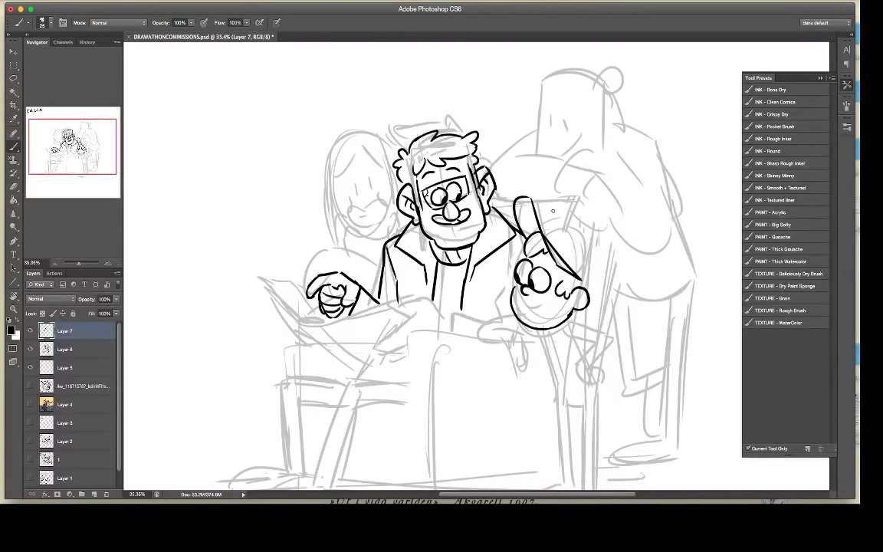
mouse_move(537, 228)
left_mouse_down()
mouse_move(559, 218)
mouse_move(583, 238)
mouse_move(596, 276)
mouse_move(531, 251)
left_mouse_up()
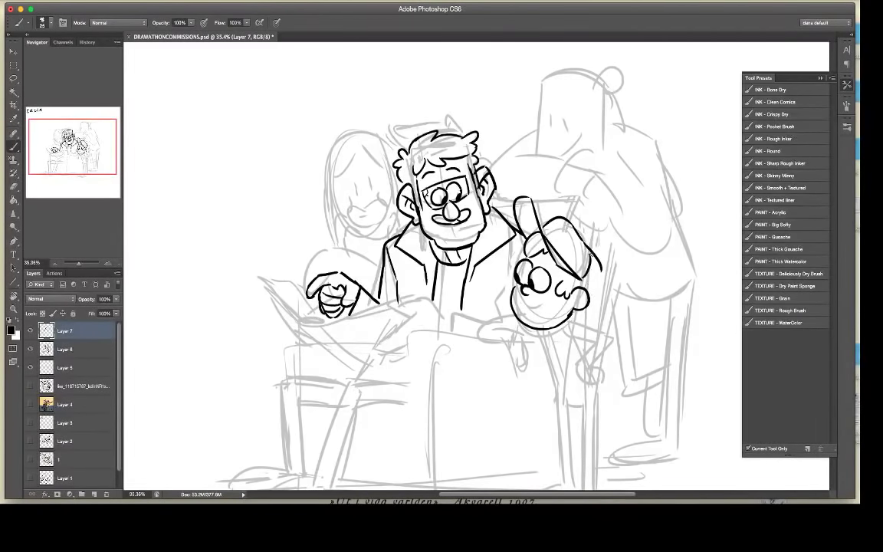
left_click_drag(551, 223, 555, 235)
left_click_drag(538, 296, 550, 300)
key("e")
key("b")
mouse_move(541, 256)
left_mouse_down()
mouse_move(549, 245)
mouse_move(549, 257)
left_mouse_up()
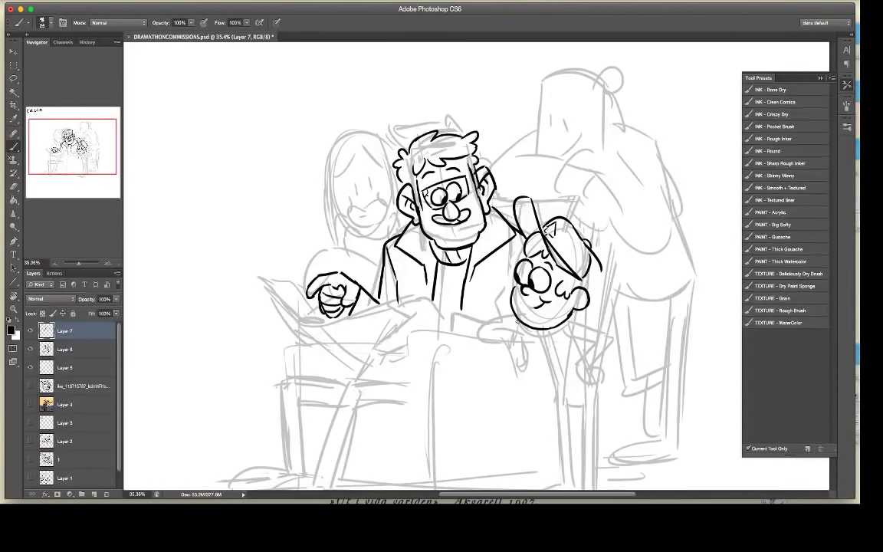
Step: Ink the child's forearm and hand draped over the armrest, the neck, vest front and curly hair behind the ear
mouse_move(494, 322)
left_mouse_down()
mouse_move(484, 334)
mouse_move(528, 338)
mouse_move(535, 350)
mouse_move(519, 349)
mouse_move(531, 358)
left_mouse_up()
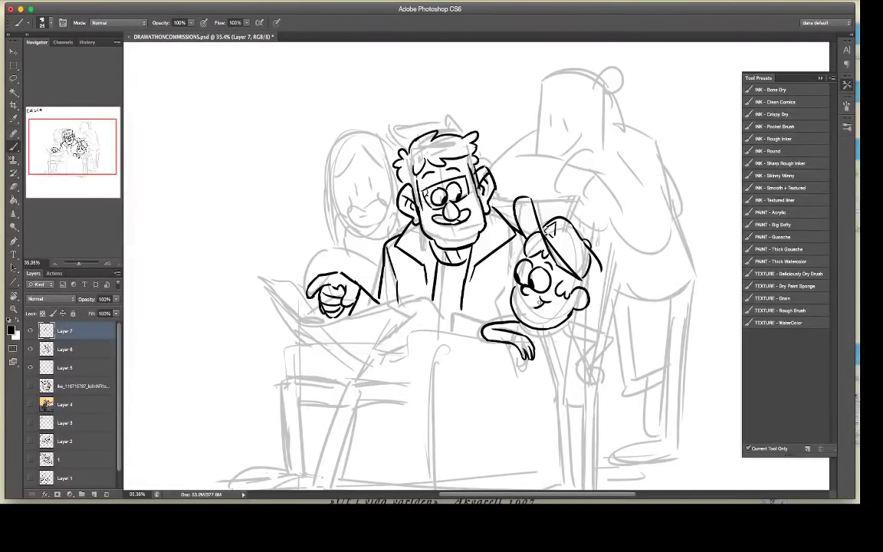
left_click_drag(546, 328, 557, 375)
left_click_drag(573, 309, 557, 328)
left_click_drag(566, 333, 574, 368)
mouse_move(538, 339)
left_mouse_down()
mouse_move(545, 379)
mouse_move(557, 378)
left_mouse_up()
left_click_drag(589, 280, 604, 305)
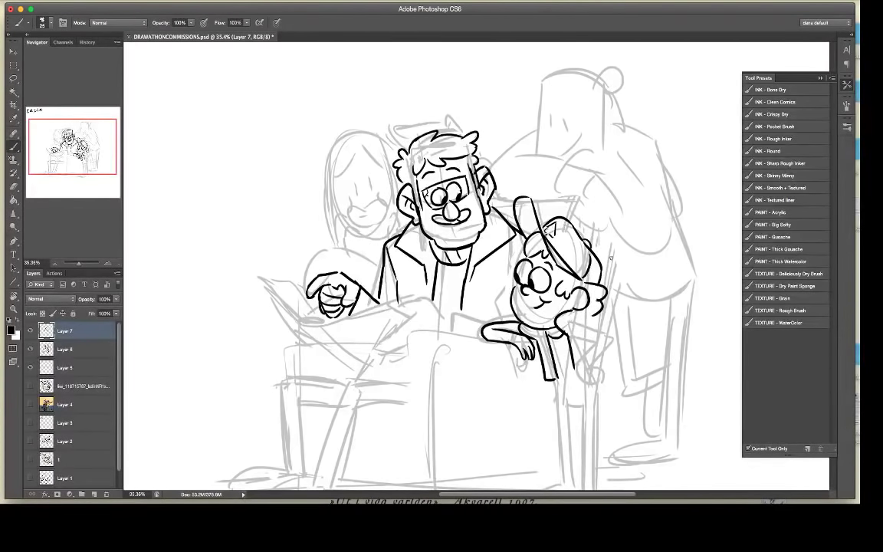
Step: Ink the child's bent arm with its fist on the hip and the vest's lower edge, erasing overlapping lines
mouse_move(575, 326)
left_mouse_down()
mouse_move(612, 336)
mouse_move(595, 341)
mouse_move(590, 366)
left_mouse_up()
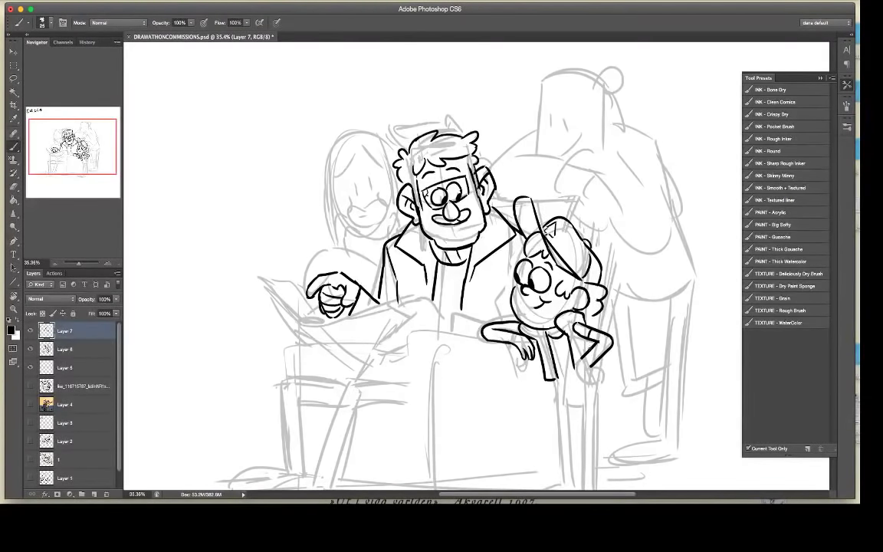
key("e")
left_click_drag(589, 322, 581, 310)
key("b")
mouse_move(583, 359)
left_mouse_down()
mouse_move(576, 385)
mouse_move(593, 374)
left_mouse_up()
key("e")
key("b")
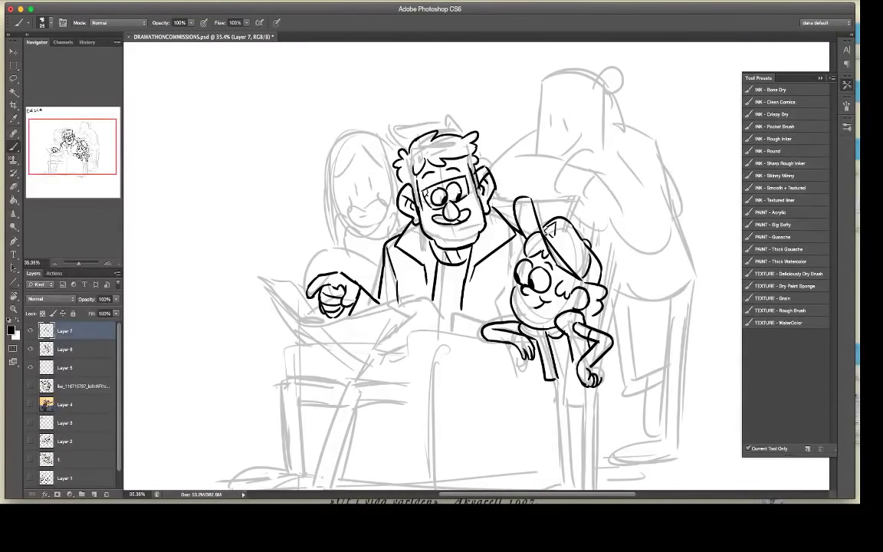
key("e")
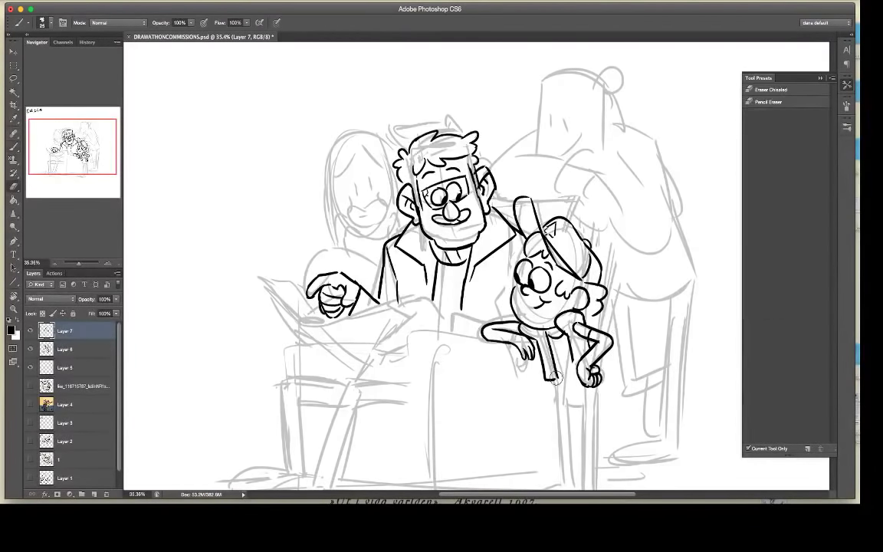
key("b")
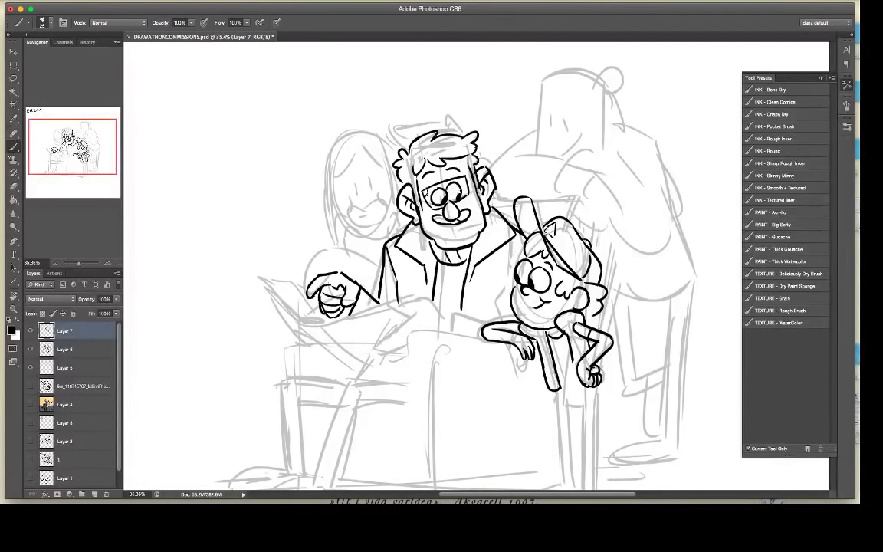
mouse_move(509, 345)
left_mouse_down()
mouse_move(497, 288)
mouse_move(563, 325)
left_mouse_up()
key("e")
key("b")
scroll(520, 173, "up", 5)
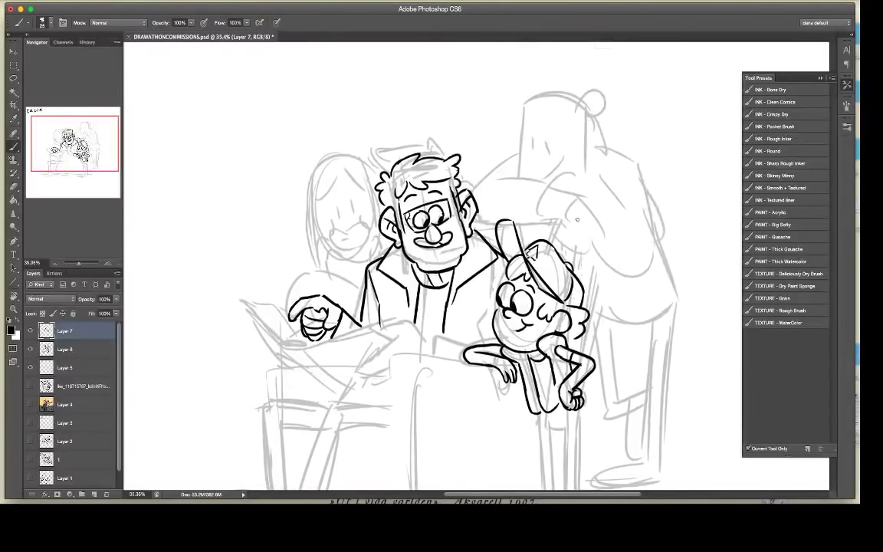
Step: Select the seated man's inked head and scale it up to about 105%
key("l")
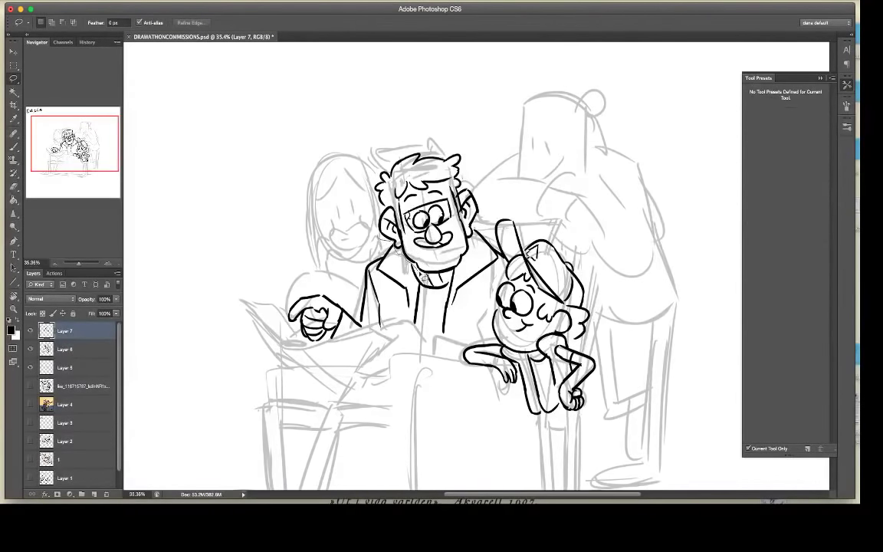
mouse_move(451, 277)
left_mouse_down()
mouse_move(469, 264)
mouse_move(486, 192)
mouse_move(381, 238)
left_mouse_up()
key("ctrl+t")
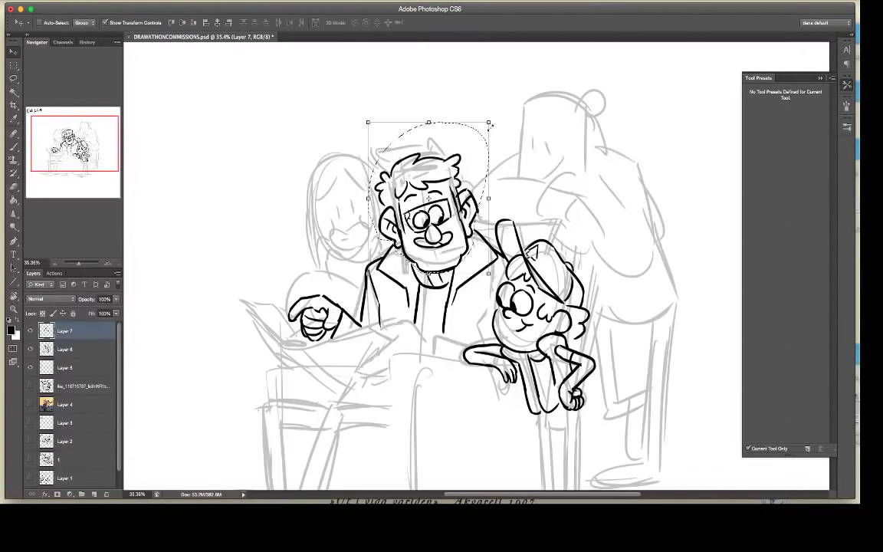
left_click_drag(489, 122, 495, 115)
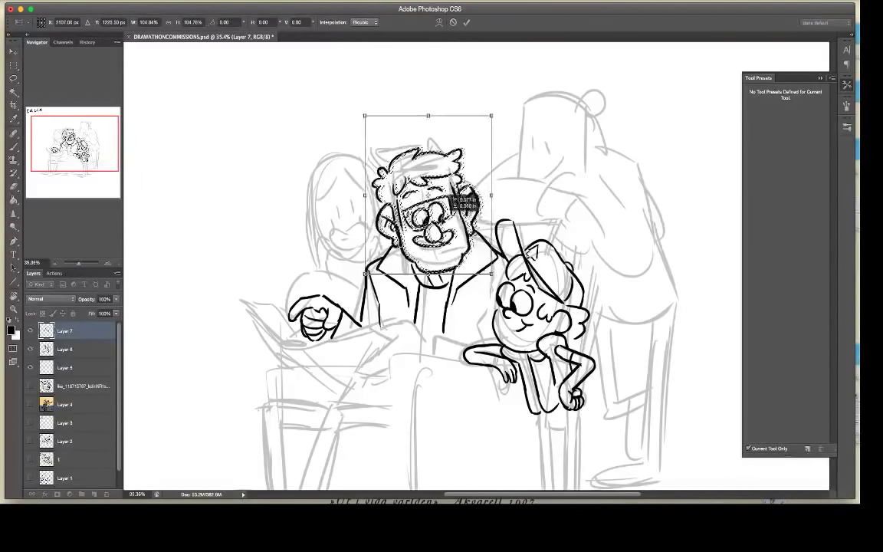
key("Return")
key("ctrl+d")
key("ctrl+d")
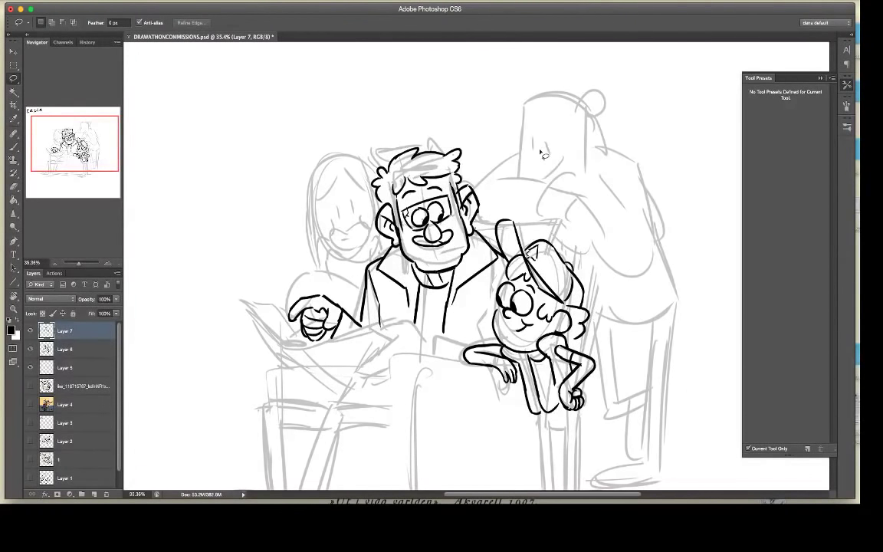
Step: Ink the child's shorts, both thin legs, socks and shoes, redoing one leg line, and add the shirt hem
key("b")
mouse_move(585, 387)
left_mouse_down()
mouse_move(592, 327)
mouse_move(548, 349)
mouse_move(561, 338)
mouse_move(569, 383)
mouse_move(584, 383)
left_mouse_up()
key("e")
key("b")
mouse_move(584, 383)
left_mouse_down()
mouse_move(545, 378)
mouse_move(564, 382)
mouse_move(571, 424)
mouse_move(581, 430)
mouse_move(581, 449)
mouse_move(573, 439)
mouse_move(581, 446)
mouse_move(540, 462)
mouse_move(564, 463)
left_mouse_up()
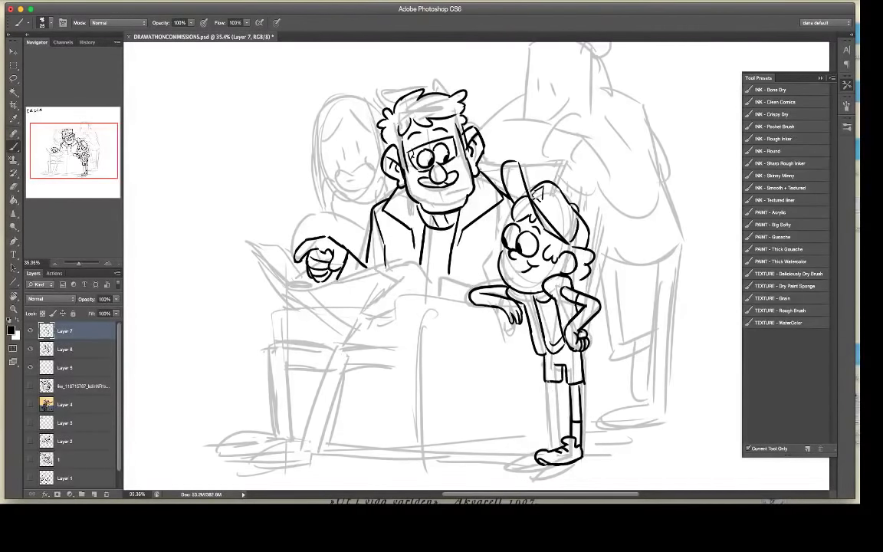
left_click_drag(551, 382, 552, 434)
key("super+z")
mouse_move(552, 382)
left_mouse_down()
mouse_move(554, 432)
mouse_move(562, 432)
mouse_move(550, 440)
left_mouse_up()
mouse_move(555, 437)
left_mouse_down()
mouse_move(563, 433)
mouse_move(539, 456)
left_mouse_up()
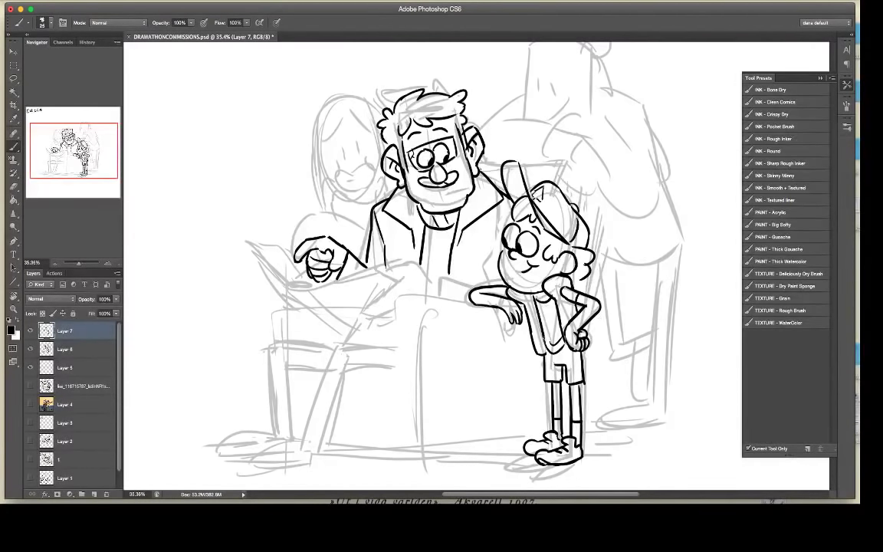
left_click_drag(544, 335, 545, 354)
Step: Select the child's shorts, legs and shoes and nudge them up closer to the torso
key("l")
left_click_drag(541, 359, 625, 443)
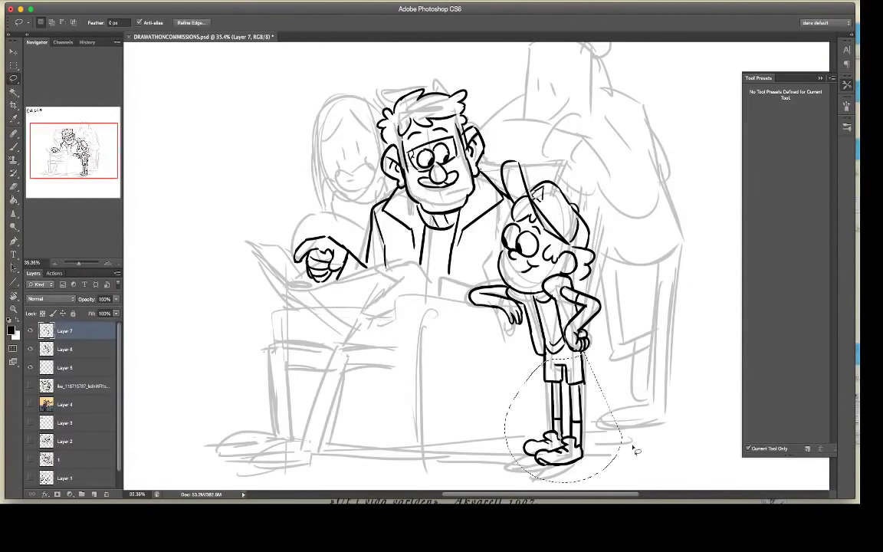
key("v")
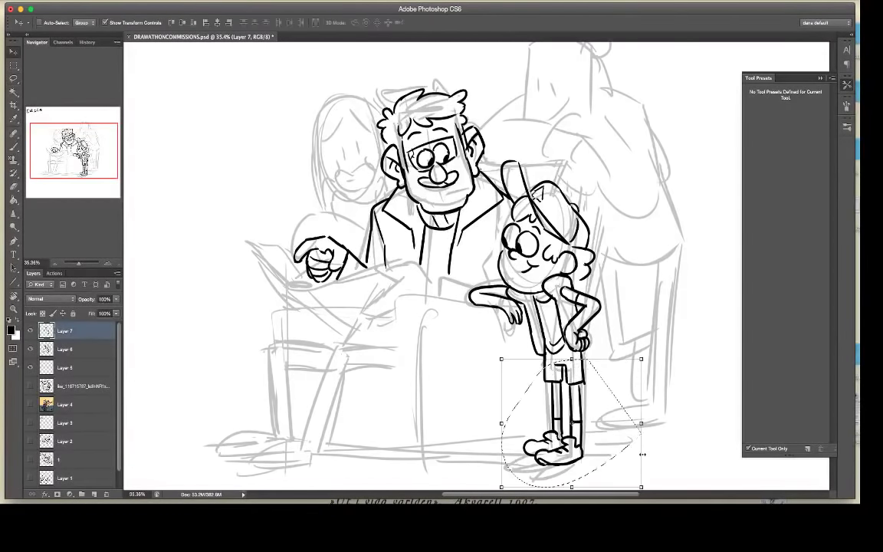
key("shift+Up")
key("shift+Up")
key("shift+Up")
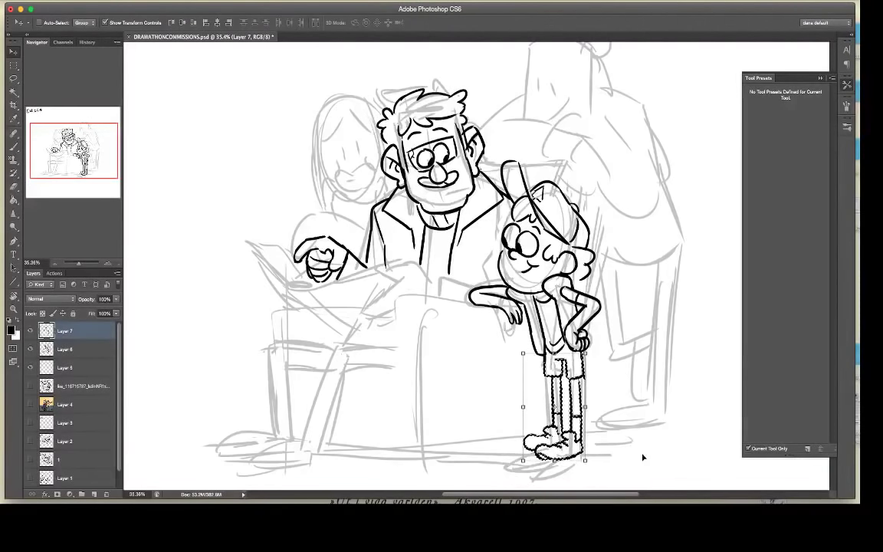
key("ctrl+d")
key("l")
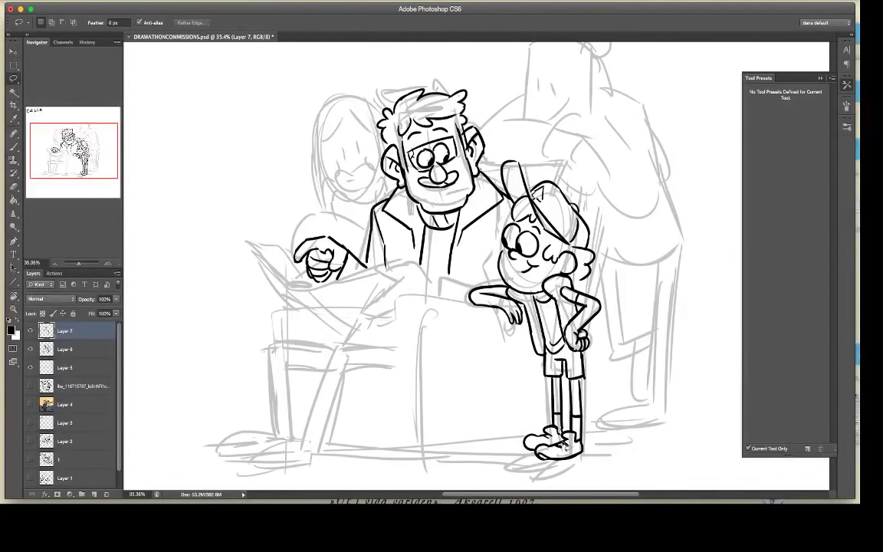
Step: Redraw the toes of the child's two shoes in a shorter, rounder shape
key("b")
mouse_move(559, 442)
left_mouse_down()
mouse_move(546, 455)
mouse_move(579, 459)
mouse_move(574, 440)
left_mouse_up()
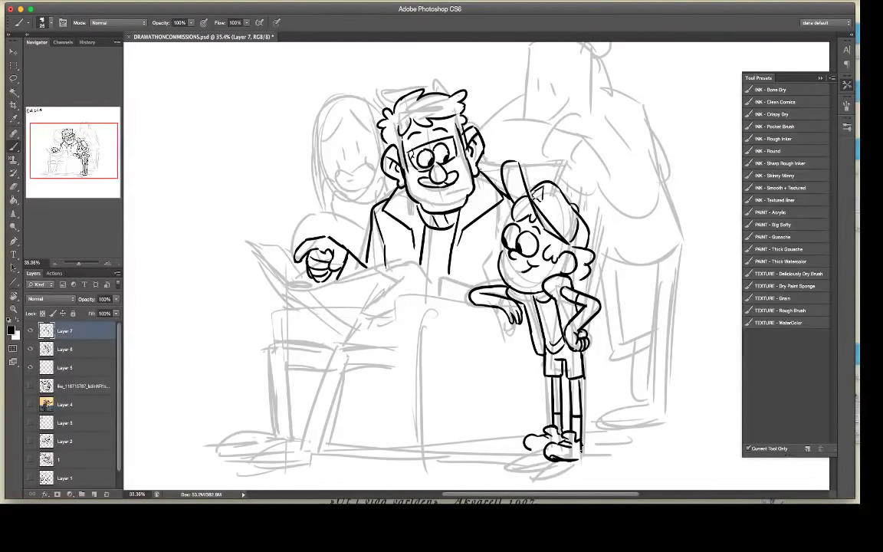
left_click_drag(526, 443, 543, 453)
Step: Ink the leaning figure's far shoulder, the folded forearm resting behind the seated man and the hand's fingers
mouse_move(522, 115)
left_mouse_down()
mouse_move(491, 199)
mouse_move(445, 206)
mouse_move(474, 204)
left_mouse_up()
left_click_drag(469, 204, 515, 210)
key("e")
left_click_drag(462, 198, 458, 206)
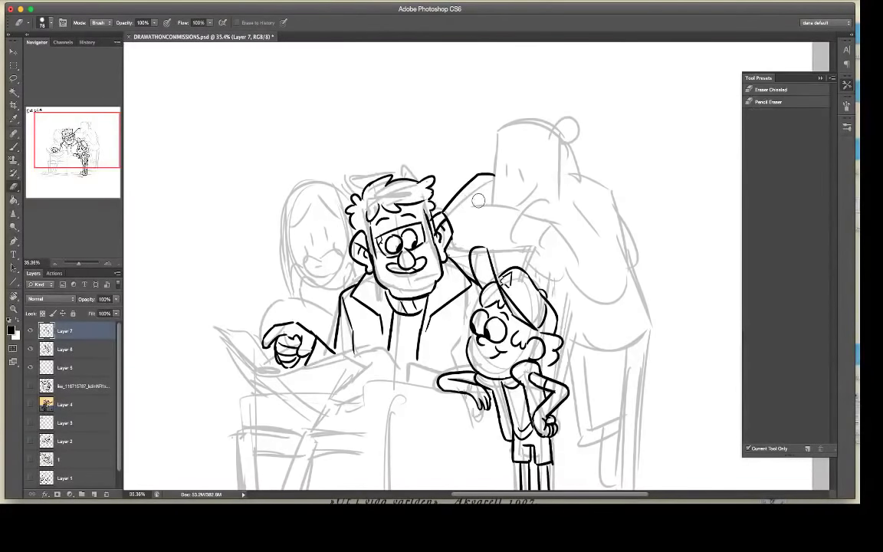
key("b")
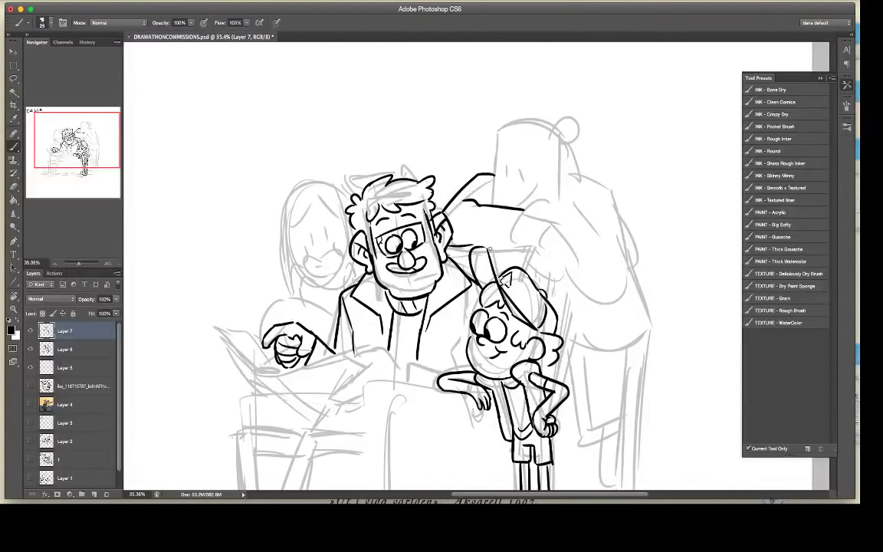
mouse_move(449, 247)
left_mouse_down()
mouse_move(528, 247)
mouse_move(555, 218)
mouse_move(539, 205)
mouse_move(521, 223)
mouse_move(539, 218)
mouse_move(533, 244)
mouse_move(567, 251)
left_mouse_up()
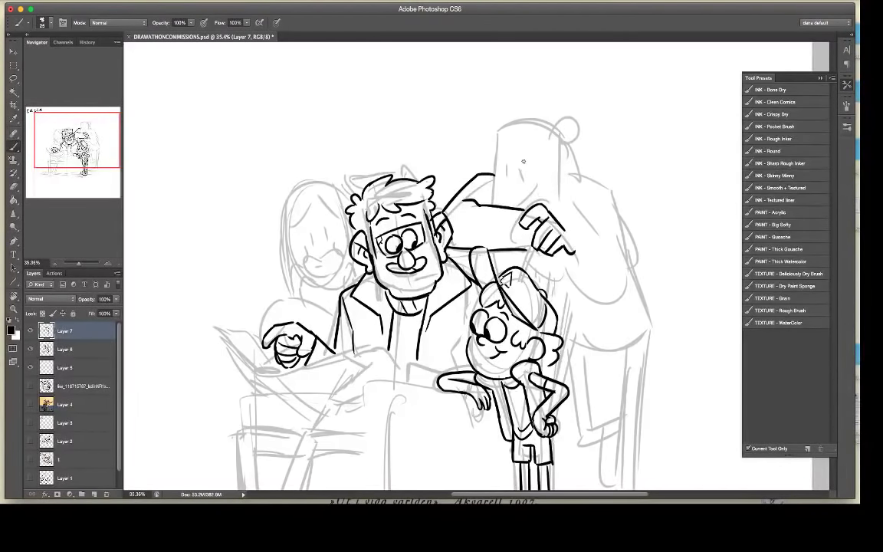
Step: Ink the leaning figure's glasses, eyes, large nose, eyebrows, near ear and sideburn, and the hat with its emblem and pompom
mouse_move(524, 161)
left_mouse_down()
mouse_move(506, 178)
mouse_move(513, 174)
mouse_move(505, 198)
mouse_move(517, 202)
mouse_move(514, 178)
left_mouse_up()
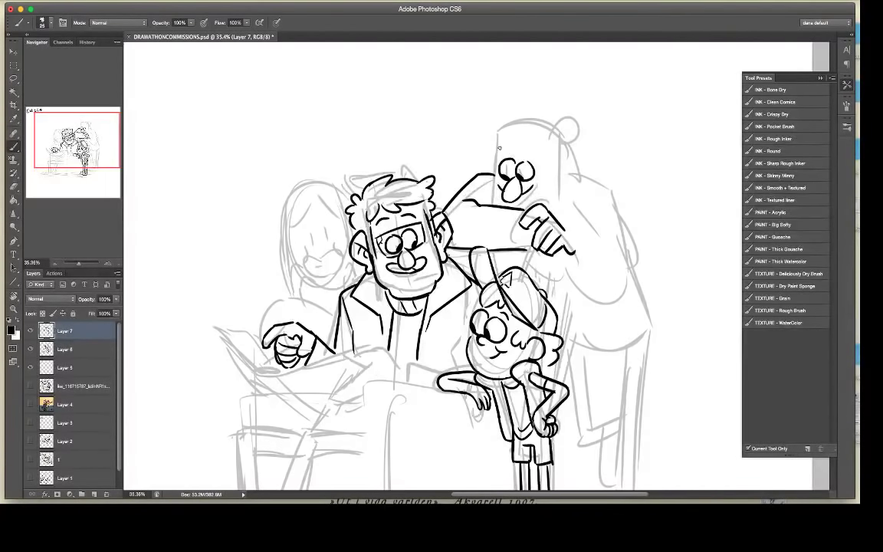
mouse_move(500, 148)
left_mouse_down()
mouse_move(540, 151)
mouse_move(539, 160)
left_mouse_up()
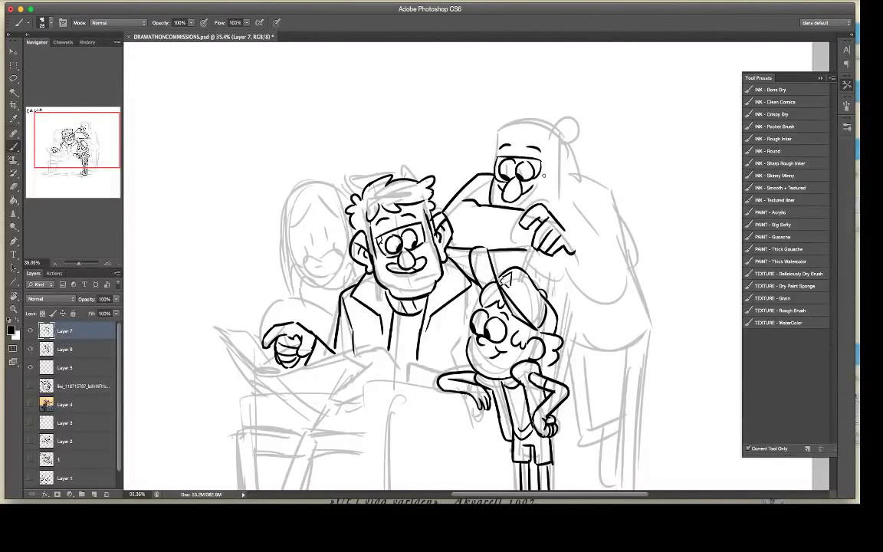
mouse_move(557, 170)
left_mouse_down()
mouse_move(576, 181)
mouse_move(558, 201)
left_mouse_up()
mouse_move(501, 151)
left_mouse_down()
mouse_move(503, 120)
mouse_move(545, 113)
mouse_move(552, 116)
mouse_move(504, 117)
mouse_move(560, 132)
mouse_move(561, 159)
left_mouse_up()
key("e")
key("b")
mouse_move(514, 132)
left_mouse_down()
mouse_move(524, 129)
mouse_move(524, 141)
mouse_move(511, 138)
mouse_move(571, 122)
mouse_move(562, 135)
left_mouse_up()
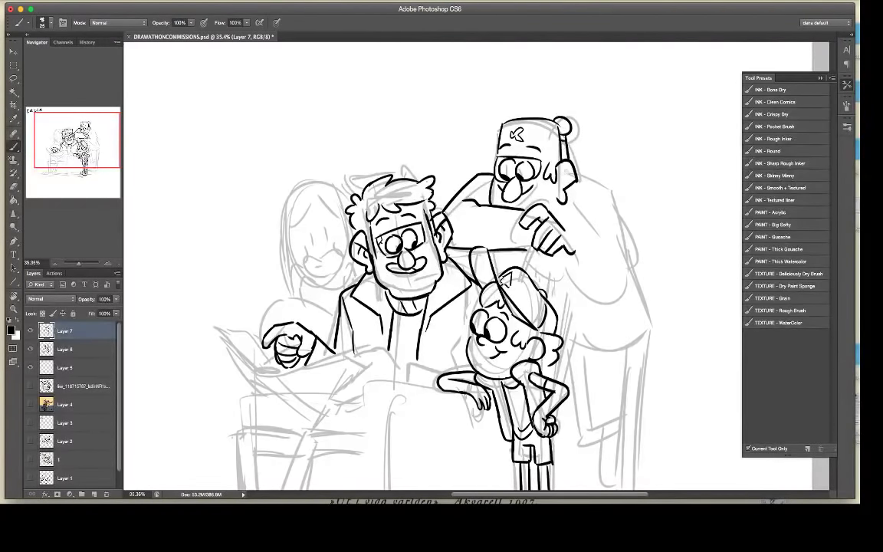
Step: Erase overlapping lines around the leaning figure's head and ink the far ear, inner ear details, cheek and jaw
key("e")
key("b")
key("e")
key("b")
key("e")
key("b")
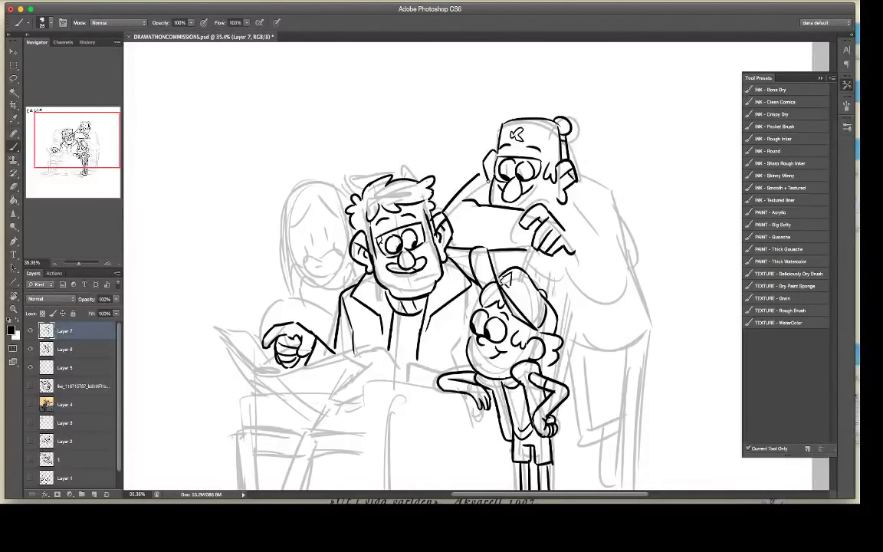
key("e")
key("b")
key("e")
key("b")
left_click_drag(566, 190, 555, 201)
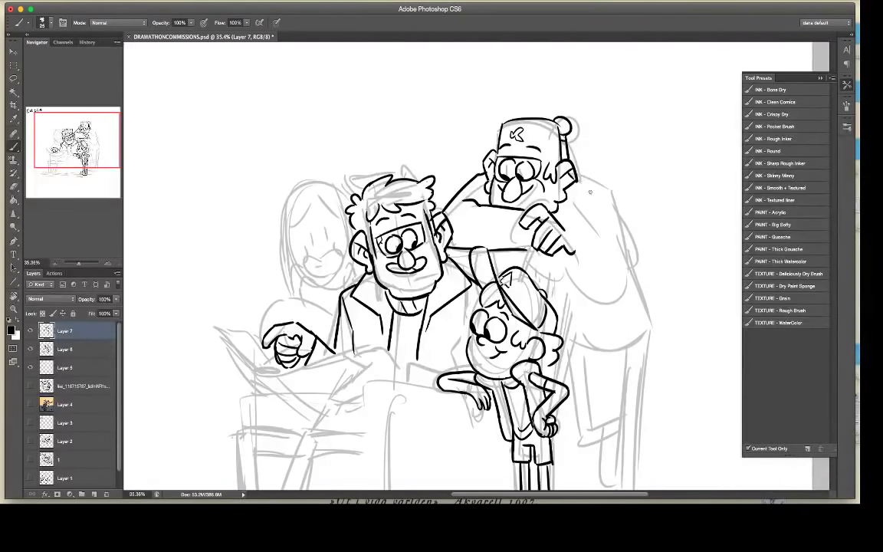
Step: Ink the leaning figure's second hand, near shoulder and bent sleeve down to the elbow, undoing the last stray stroke
mouse_move(532, 232)
left_mouse_down()
mouse_move(523, 251)
mouse_move(560, 285)
mouse_move(547, 288)
mouse_move(553, 262)
mouse_move(560, 287)
mouse_move(571, 286)
left_mouse_up()
key("e")
key("b")
left_click_drag(564, 252, 571, 274)
mouse_move(563, 228)
left_mouse_down()
mouse_move(575, 241)
mouse_move(572, 265)
left_mouse_up()
mouse_move(580, 174)
left_mouse_down()
mouse_move(623, 202)
mouse_move(622, 214)
mouse_move(593, 228)
mouse_move(627, 274)
left_mouse_up()
mouse_move(577, 238)
left_mouse_down()
mouse_move(620, 265)
mouse_move(618, 293)
mouse_move(582, 286)
mouse_move(615, 296)
mouse_move(627, 274)
left_mouse_up()
key("super+z")
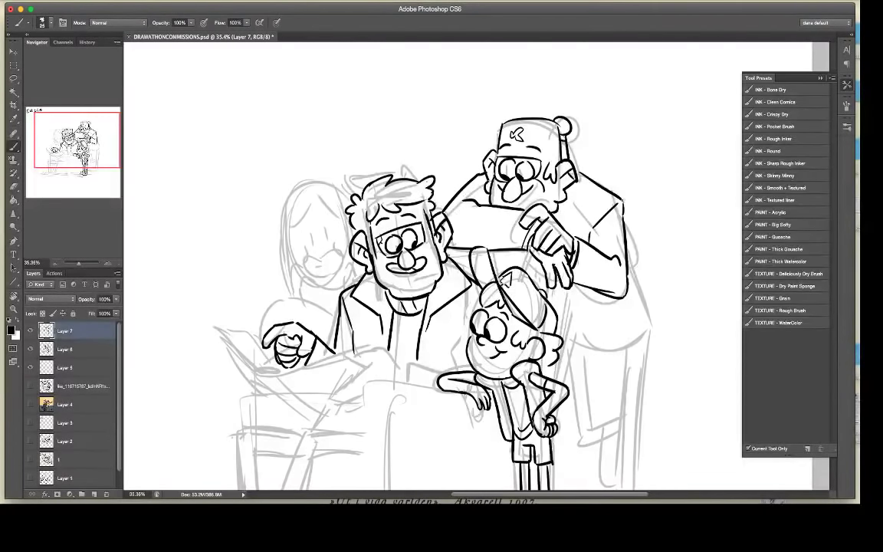
Step: Ink the seated man's near shoulder, bent forearm and resting hand, erasing overlaps around the fingers
scroll(420, 299, "down", 3)
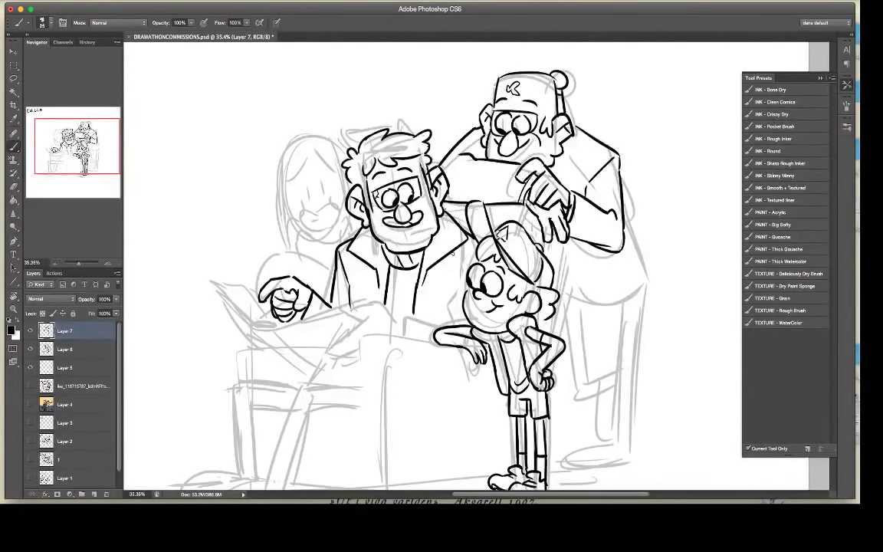
mouse_move(466, 268)
left_mouse_down()
mouse_move(455, 326)
mouse_move(437, 329)
mouse_move(374, 303)
mouse_move(339, 352)
mouse_move(360, 341)
left_mouse_up()
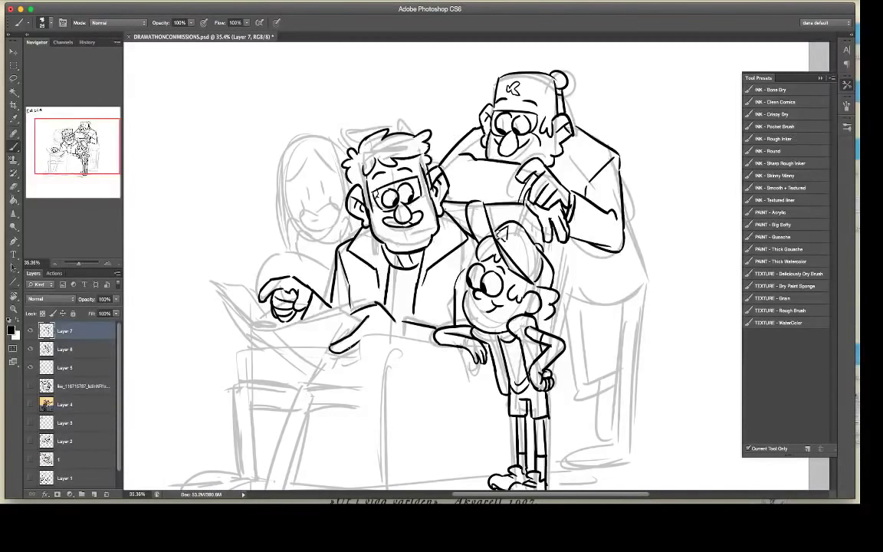
key("e")
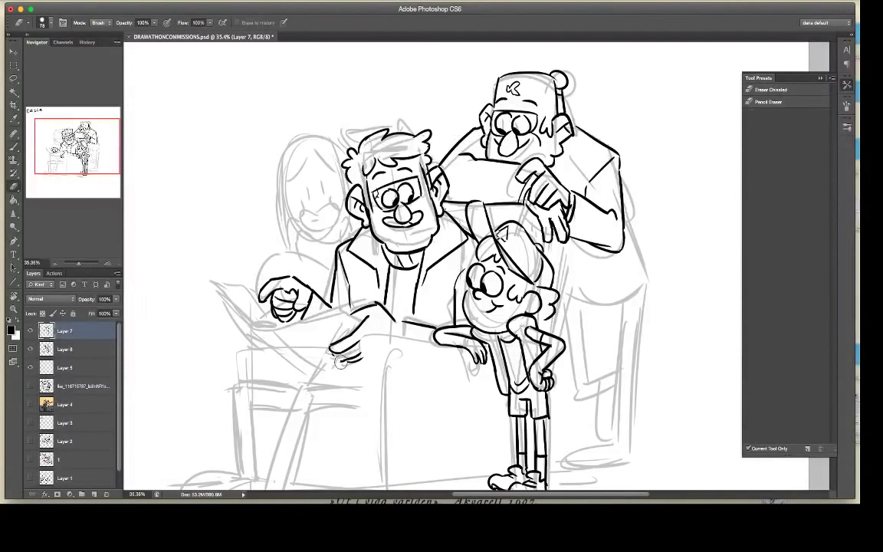
key("b")
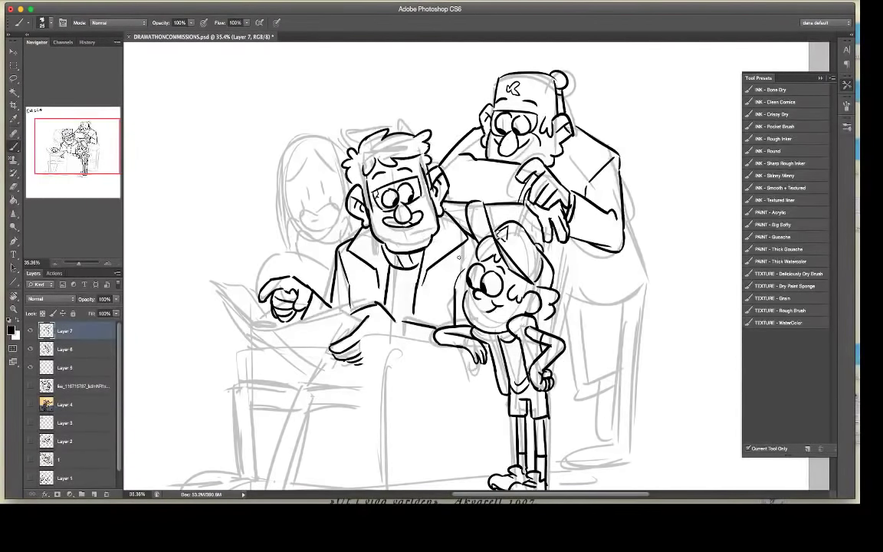
Step: Ink the girl's eyes with pupils and lashes, plus the crown of her hair and the parted fringe
mouse_move(298, 183)
left_mouse_down()
mouse_move(328, 175)
mouse_move(316, 196)
mouse_move(330, 198)
mouse_move(292, 200)
left_mouse_up()
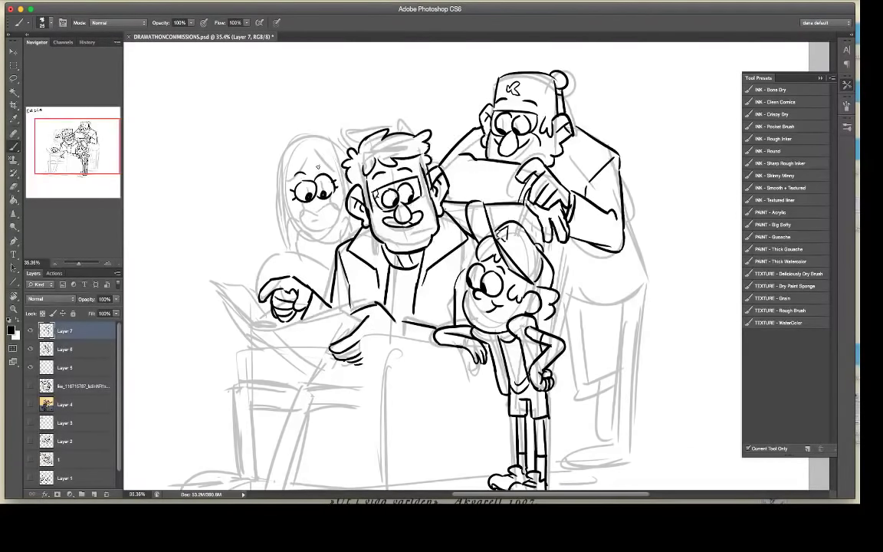
mouse_move(324, 138)
left_mouse_down()
mouse_move(283, 158)
mouse_move(283, 186)
left_mouse_up()
left_click_drag(283, 154, 283, 186)
mouse_move(284, 185)
left_mouse_down()
mouse_move(308, 151)
mouse_move(341, 174)
left_mouse_up()
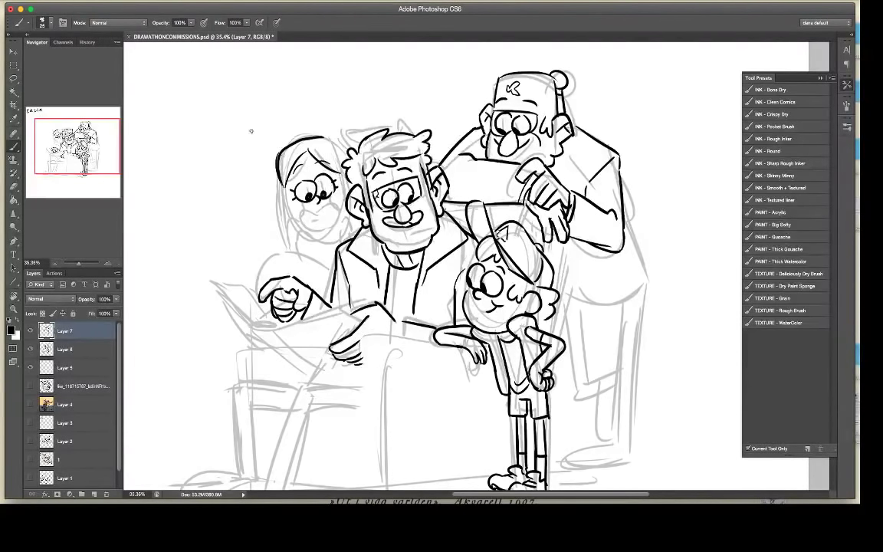
Step: Ink the girl's nose, smiling mouth and the side of her face down to the cheek, erasing overlapping lines
mouse_move(302, 202)
left_mouse_down()
mouse_move(309, 222)
mouse_move(332, 202)
mouse_move(341, 214)
left_mouse_up()
key("e")
key("b")
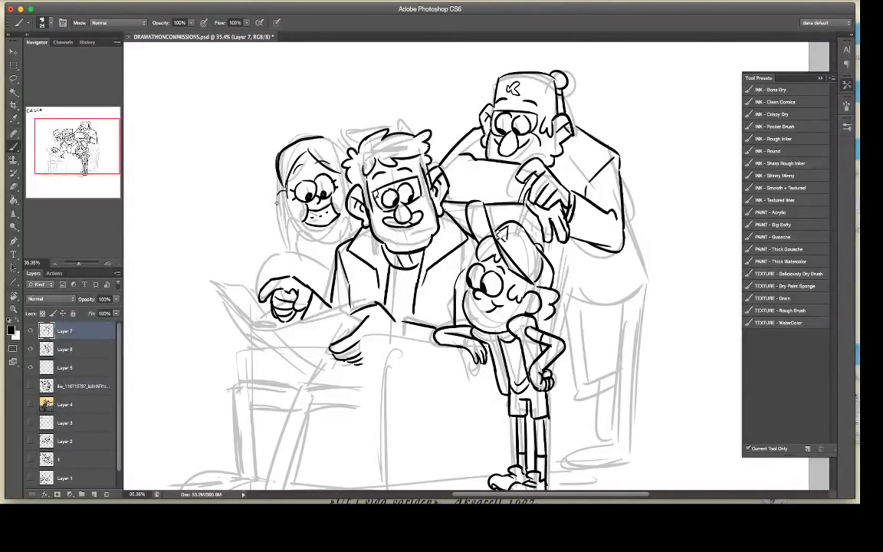
key("e")
key("b")
mouse_move(295, 162)
left_mouse_down()
mouse_move(286, 189)
mouse_move(304, 223)
left_mouse_up()
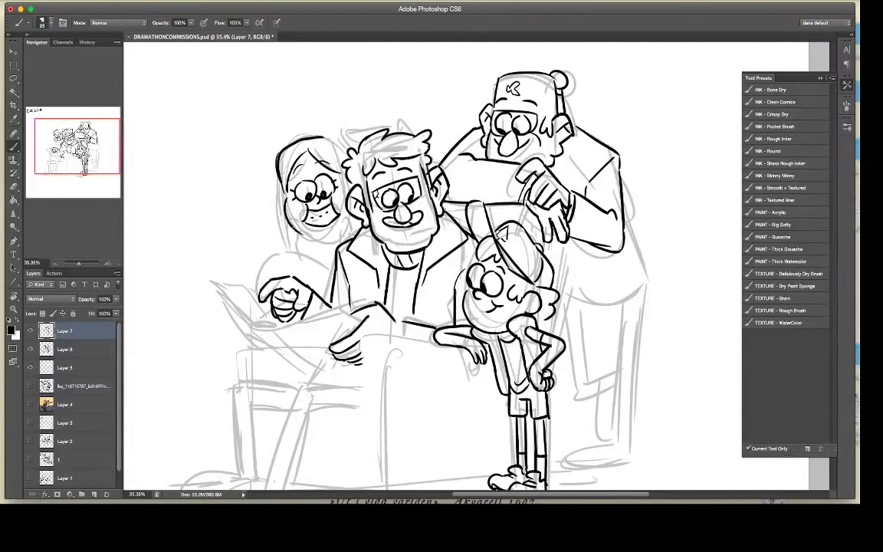
Step: Erase the girl's inked mouth and rework her small nose between the eyes, cleaning up the surrounding lines
key("e")
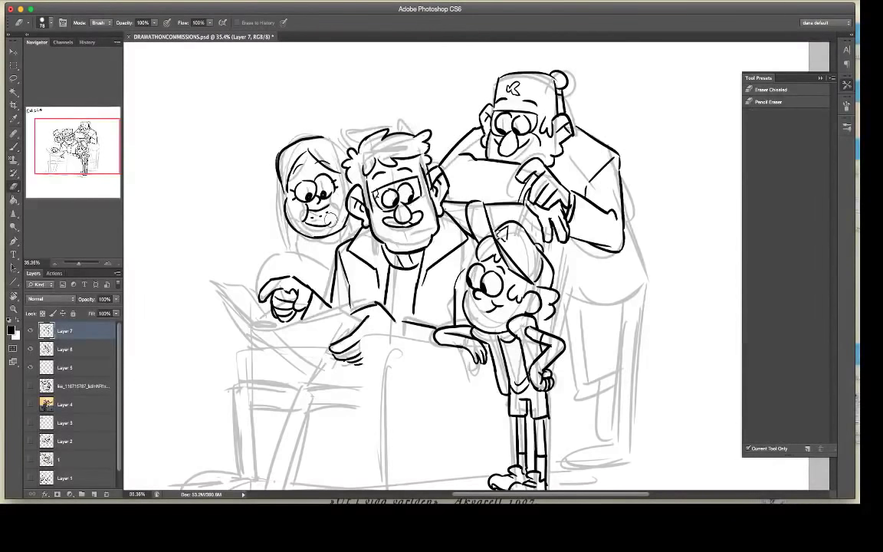
mouse_move(332, 220)
left_mouse_down()
mouse_move(320, 224)
mouse_move(312, 212)
left_mouse_up()
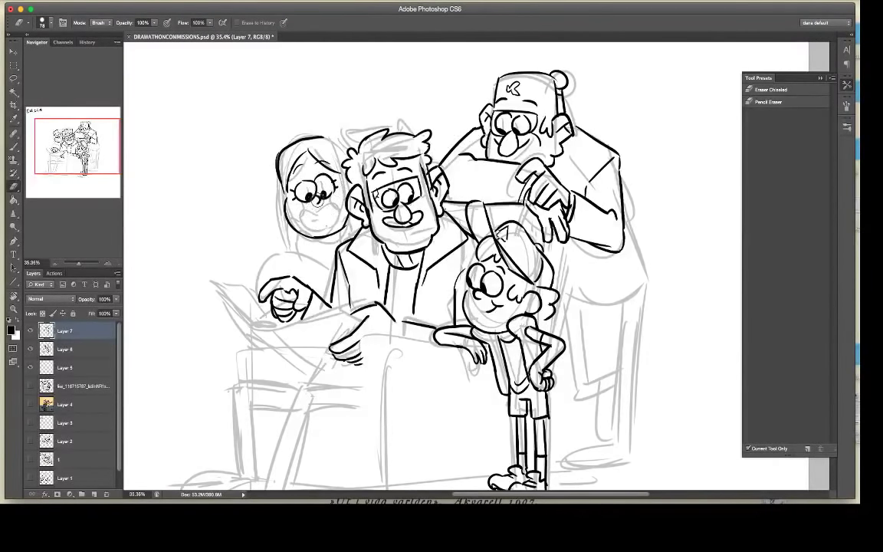
key("b")
key("e")
key("b")
key("e")
key("b")
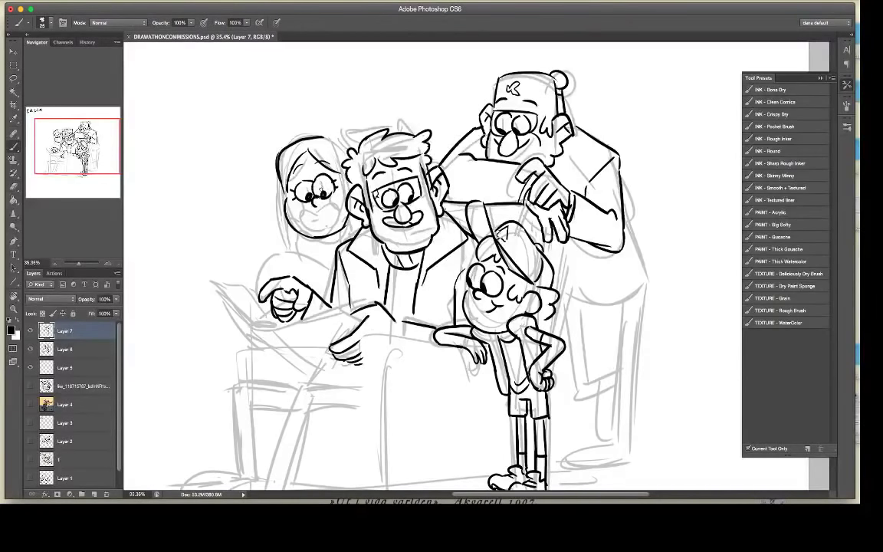
Step: Erase the girl's pupils, lashes and jaw outline and try a new nose shape on her face
key("e")
mouse_move(299, 187)
left_mouse_down()
mouse_move(306, 201)
mouse_move(320, 179)
mouse_move(312, 179)
mouse_move(313, 216)
mouse_move(346, 222)
left_mouse_up()
key("b")
mouse_move(322, 179)
left_mouse_down()
mouse_move(300, 205)
mouse_move(322, 179)
mouse_move(313, 207)
mouse_move(300, 187)
mouse_move(314, 206)
mouse_move(306, 206)
left_mouse_up()
key("super+z")
key("e")
key("b")
key("super+z")
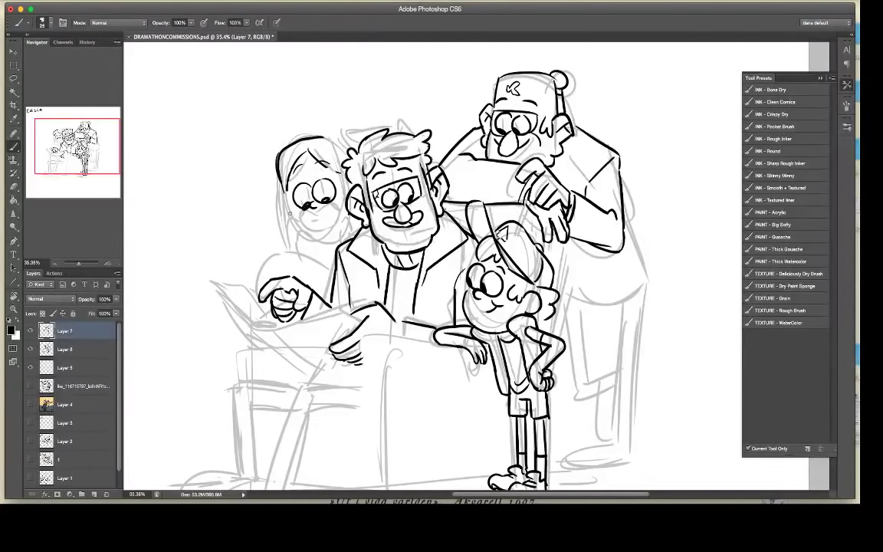
Step: Redraw the girl's pupils, mouth, cheek and jaw, cleaning the overlapping lines with the eraser
mouse_move(290, 210)
left_mouse_down()
mouse_move(319, 242)
mouse_move(342, 232)
mouse_move(306, 221)
mouse_move(325, 230)
mouse_move(321, 221)
left_mouse_up()
key("e")
mouse_move(314, 151)
left_mouse_down()
mouse_move(329, 167)
mouse_move(289, 179)
mouse_move(314, 172)
mouse_move(280, 191)
mouse_move(290, 212)
left_mouse_up()
key("b")
key("e")
key("b")
key("e")
key("b")
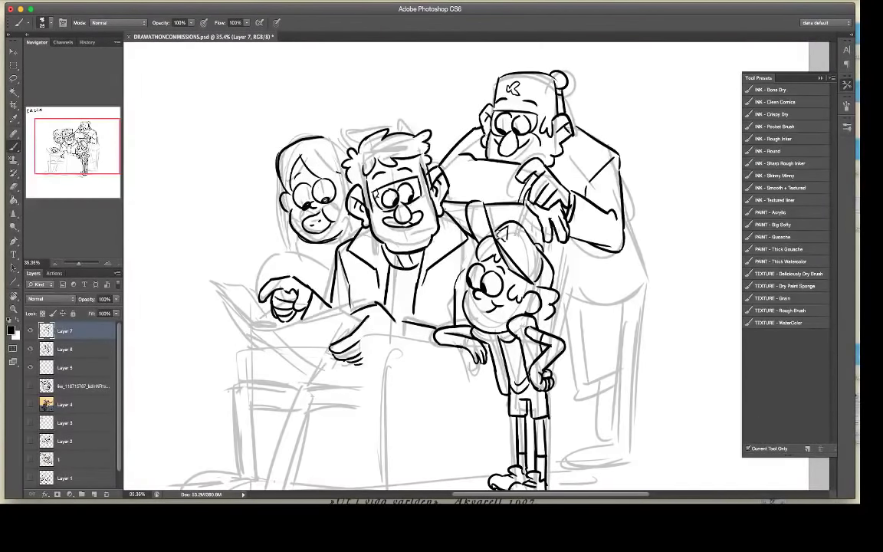
Step: Lasso the girl's inked head, delete it from Layer 7 and clear the selection
key("l")
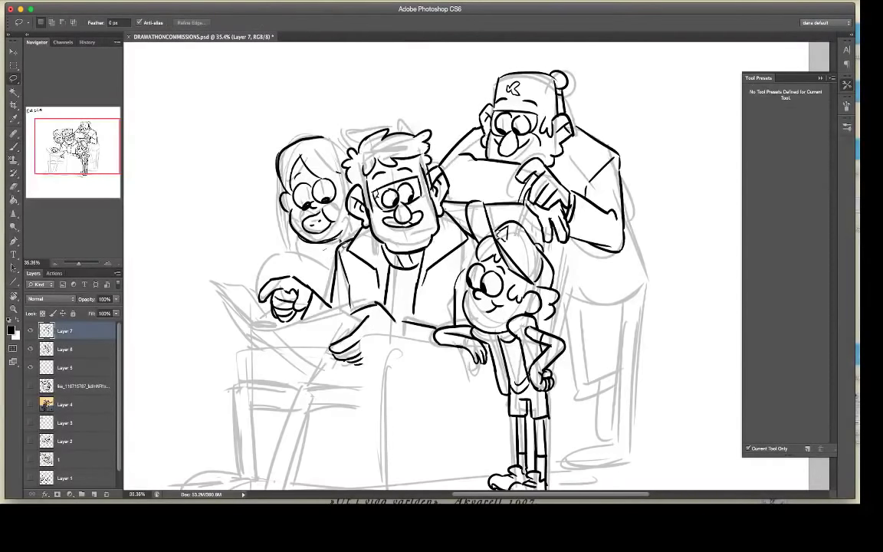
mouse_move(334, 159)
left_mouse_down()
mouse_move(282, 242)
mouse_move(306, 221)
mouse_move(336, 222)
left_mouse_up()
key("Delete")
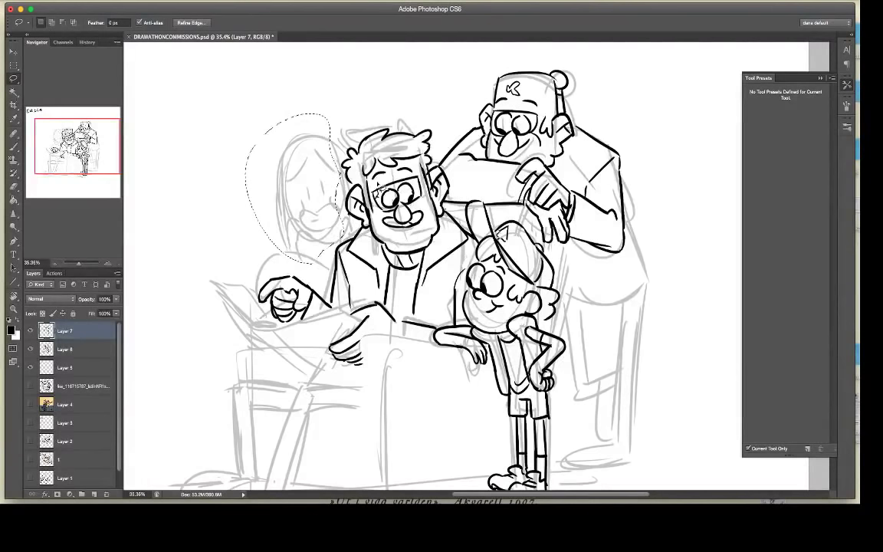
key("super+d")
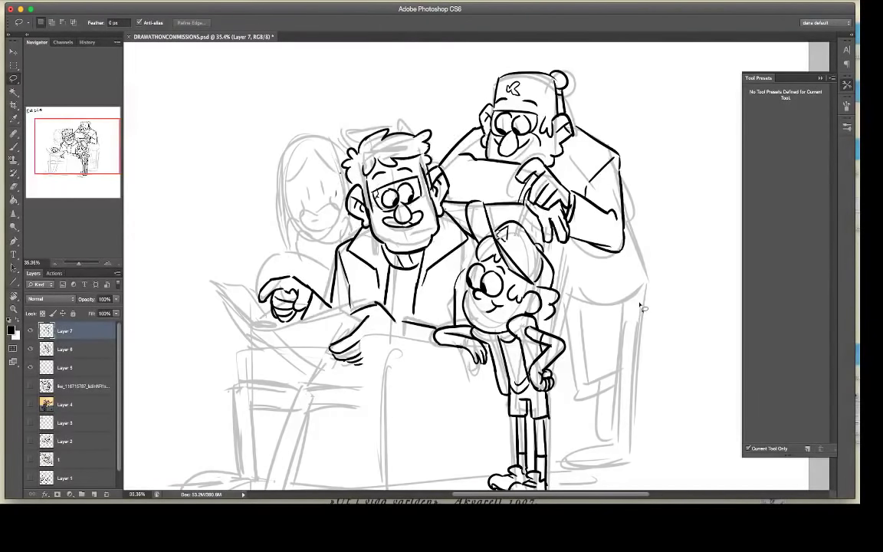
Step: Ink the rounded front of the armchair's armrest and the chair back's edge behind the boy
key("b")
mouse_move(430, 335)
left_mouse_down()
mouse_move(392, 338)
mouse_move(367, 354)
mouse_move(372, 399)
left_mouse_up()
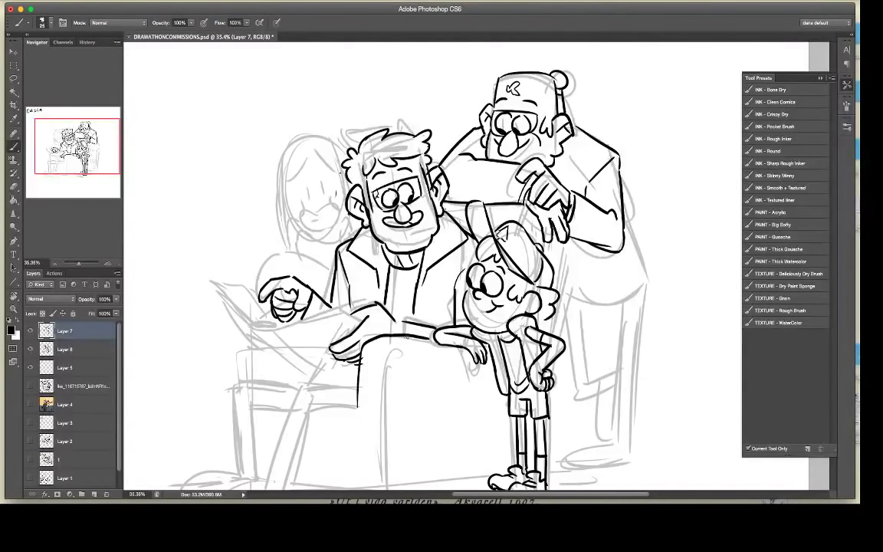
left_click_drag(410, 337, 385, 401)
key("e")
left_click_drag(364, 356, 366, 376)
key("b")
mouse_move(617, 240)
left_mouse_down()
mouse_move(522, 212)
mouse_move(571, 244)
mouse_move(547, 332)
left_mouse_up()
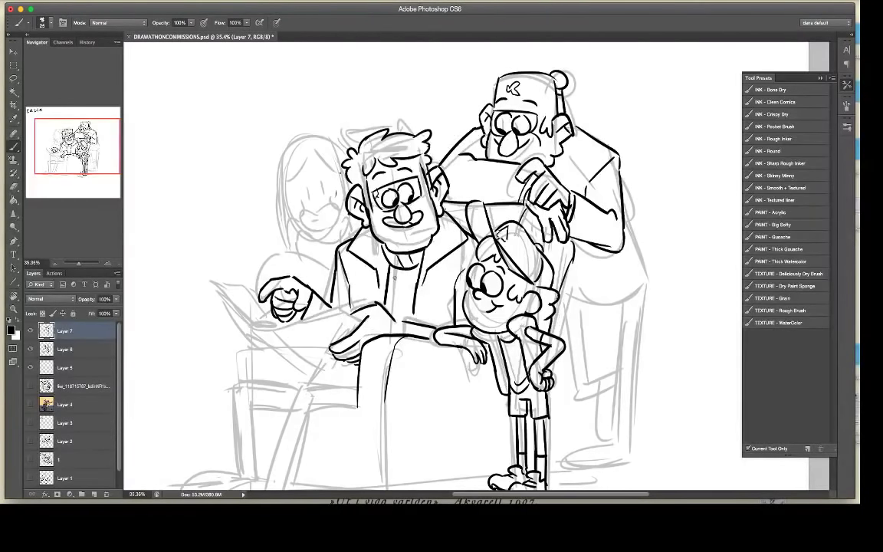
Step: Extend the armrest's edges to the floor, ink the chair's bottom edge behind the boy's feet and add a small chair foot
left_click_drag(392, 353, 387, 466)
left_click_drag(383, 357, 389, 306)
mouse_move(364, 354)
left_mouse_down()
mouse_move(367, 437)
mouse_move(396, 438)
left_mouse_up()
mouse_move(394, 415)
left_mouse_down()
mouse_move(372, 443)
mouse_move(413, 440)
mouse_move(381, 429)
mouse_move(521, 416)
left_mouse_up()
key("e")
key("b")
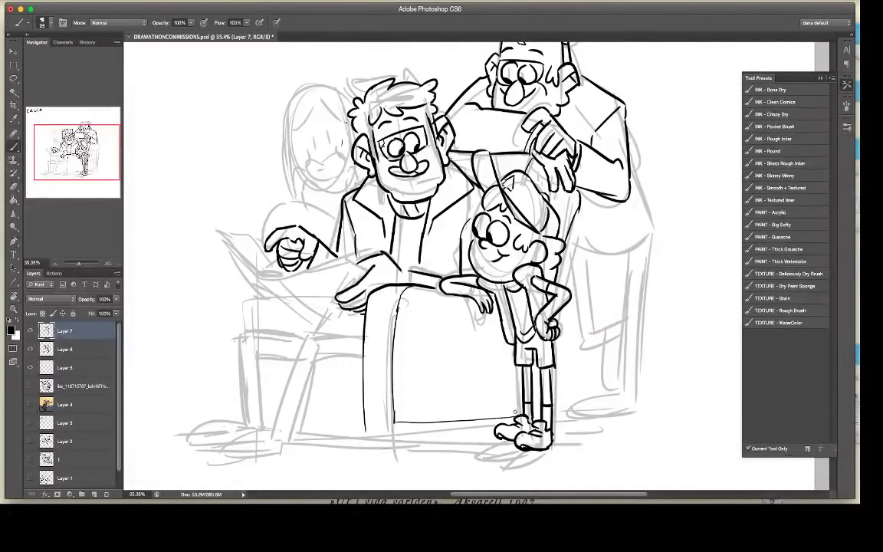
left_click_drag(366, 420, 403, 423)
key("e")
key("b")
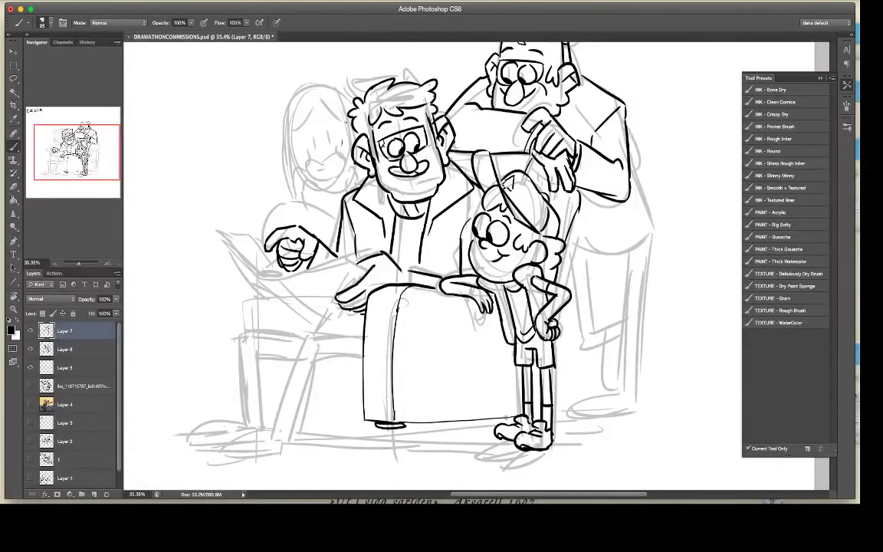
Step: Ink the chair's base and seat lines and the top of the seated man's near thigh and knee
left_click_drag(264, 418, 354, 416)
left_click_drag(358, 339, 234, 334)
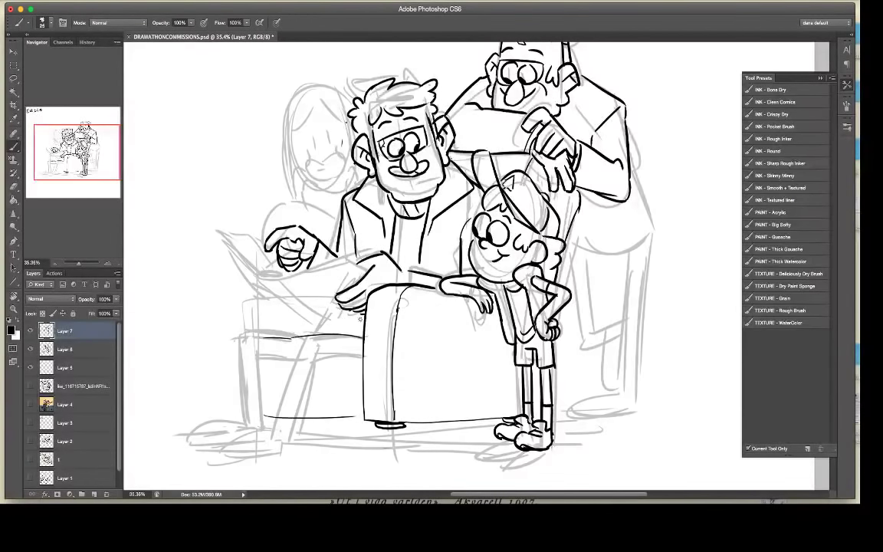
left_click_drag(337, 313, 306, 326)
key("e")
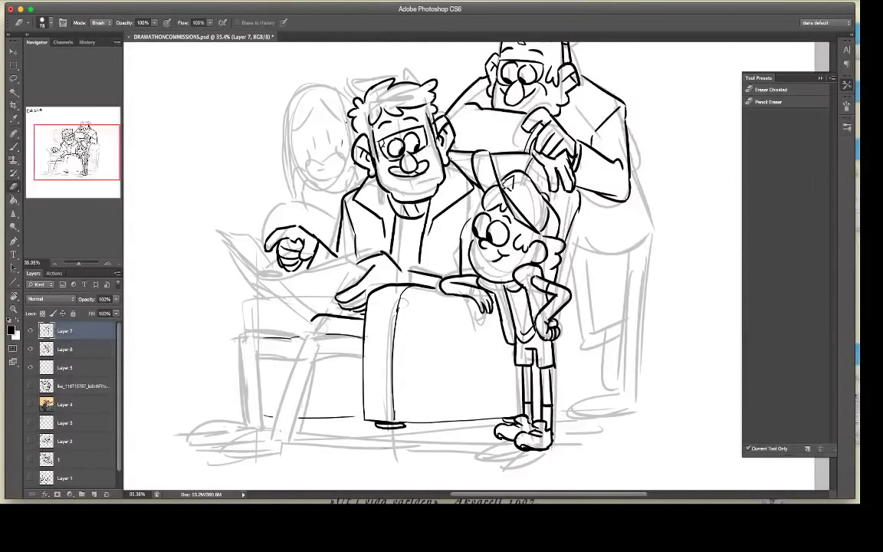
key("b")
key("e")
key("b")
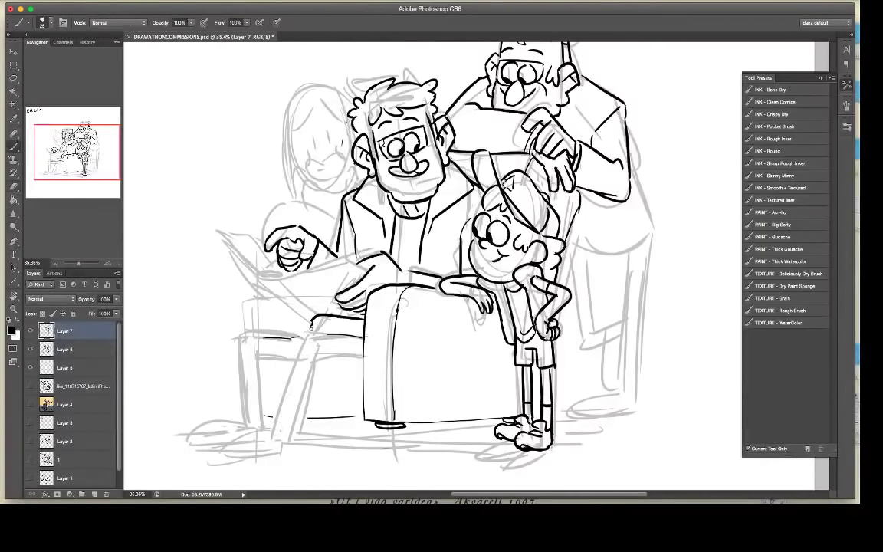
Step: Ink both edges and the trouser cuff of the seated man's near lower leg
mouse_move(310, 327)
left_mouse_down()
mouse_move(296, 364)
mouse_move(280, 418)
left_mouse_up()
key("e")
left_click_drag(302, 363, 284, 399)
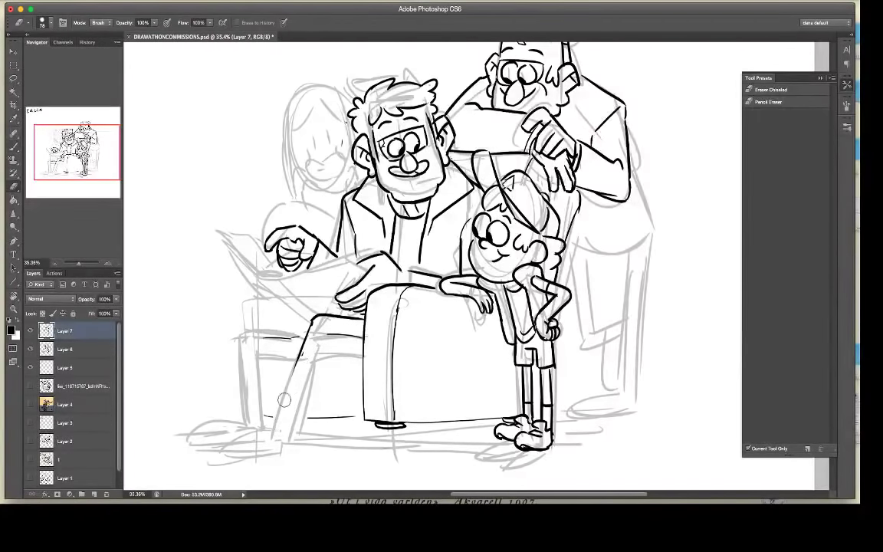
key("b")
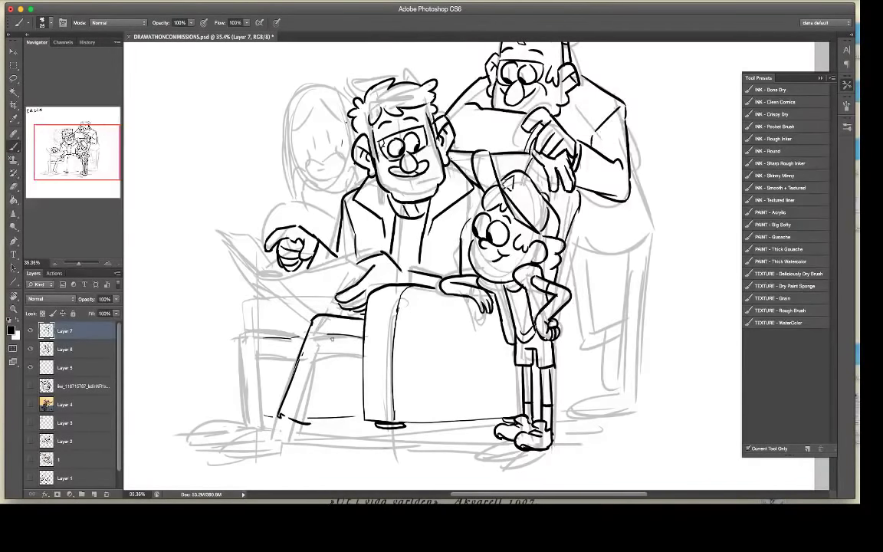
left_click_drag(306, 301, 275, 379)
key("e")
key("b")
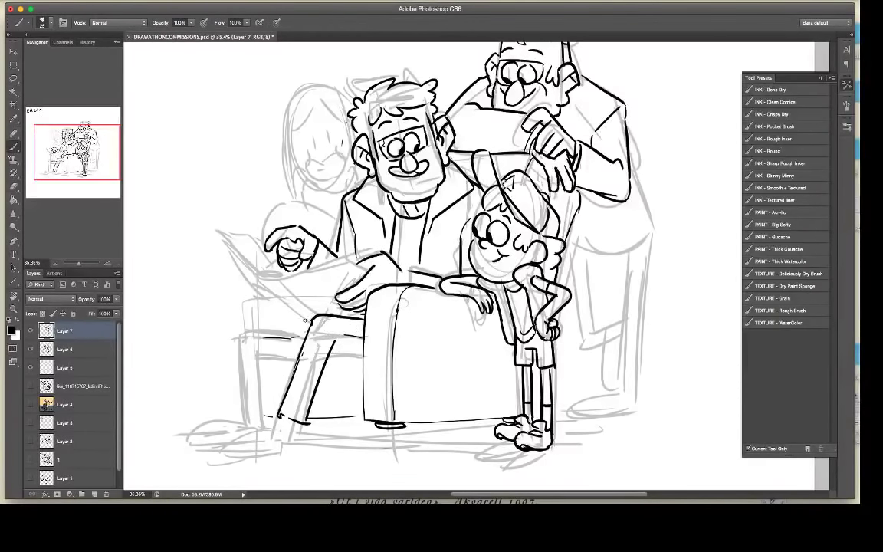
Step: Ink the knee and lower-leg lines of the seated man's far leg
mouse_move(306, 321)
left_mouse_down()
mouse_move(255, 322)
mouse_move(255, 420)
left_mouse_up()
mouse_move(280, 342)
left_mouse_down()
mouse_move(279, 392)
mouse_move(282, 334)
left_mouse_up()
key("e")
key("b")
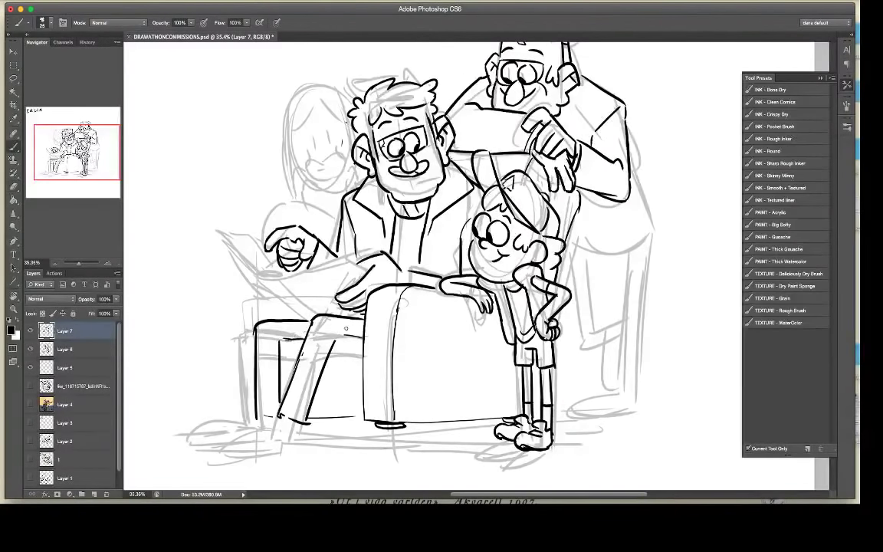
Step: Ink the open book's cover edges and dark spine, with a ring-shaped bookmark charm hanging from it
mouse_move(259, 280)
left_mouse_down()
mouse_move(280, 282)
mouse_move(253, 286)
mouse_move(251, 300)
mouse_move(250, 290)
mouse_move(311, 320)
mouse_move(323, 311)
left_mouse_up()
mouse_move(264, 276)
left_mouse_down()
mouse_move(274, 278)
mouse_move(265, 282)
left_mouse_up()
left_click_drag(222, 239, 262, 277)
left_click_drag(239, 239, 264, 272)
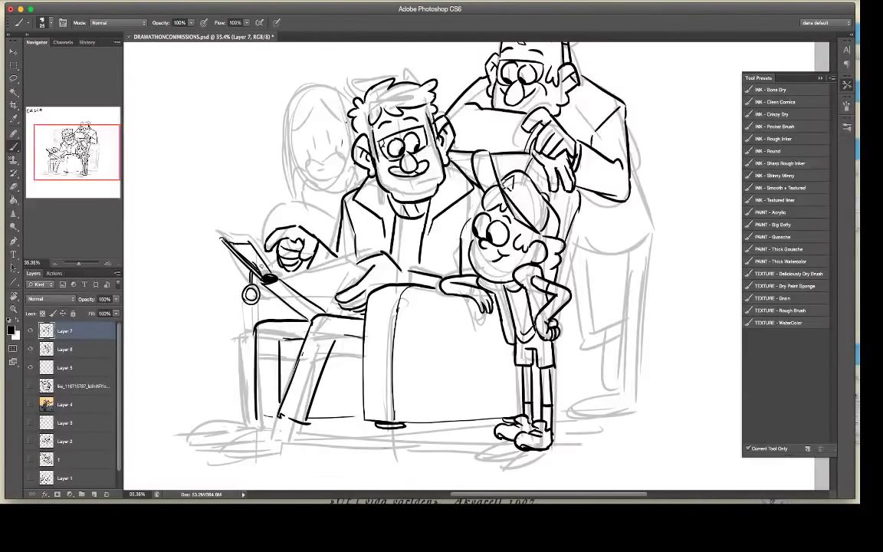
Step: Ink the top edges of the book's open pages up to the seated man's hands
key("e")
key("b")
left_click_drag(274, 280, 361, 255)
left_click_drag(253, 256, 328, 231)
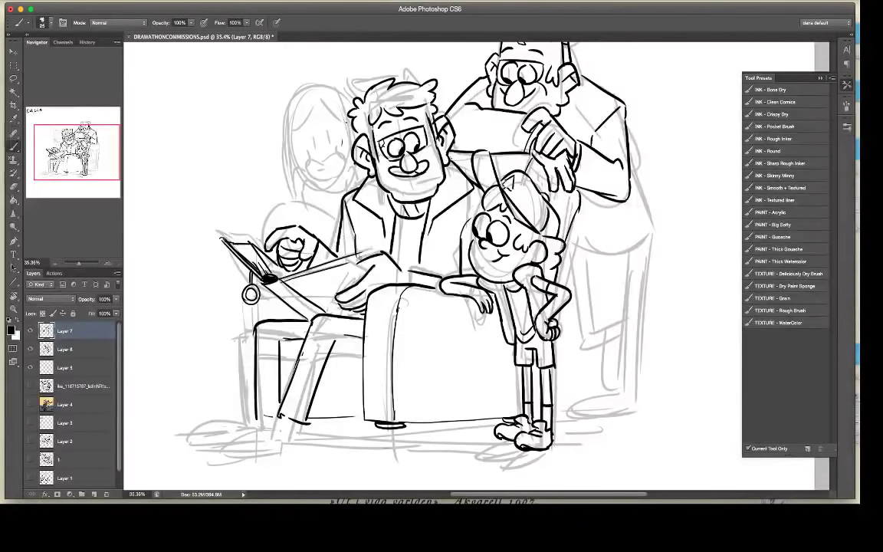
key("super+z")
left_click_drag(254, 253, 315, 230)
key("e")
key("b")
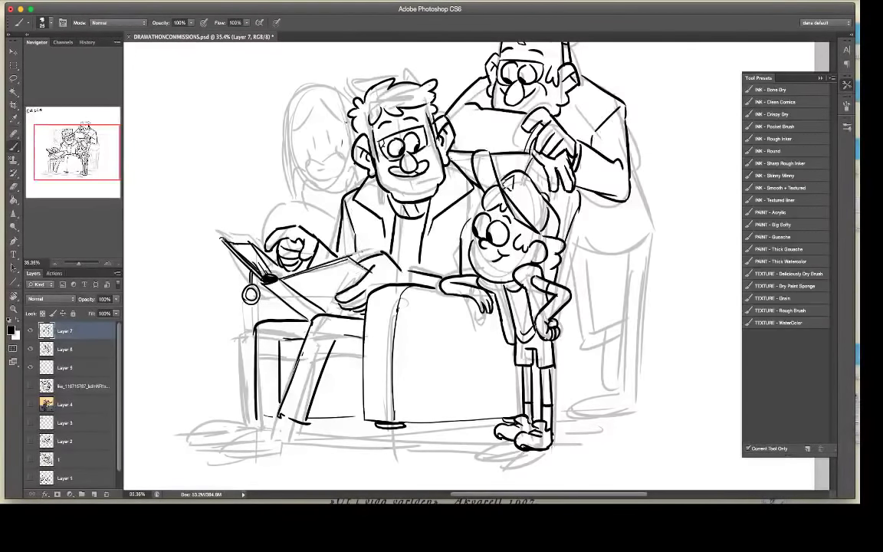
Step: Clean up and thicken the book's page edge below the seated man's pointing hand
key("e")
key("b")
key("e")
left_click_drag(271, 274, 313, 260)
key("b")
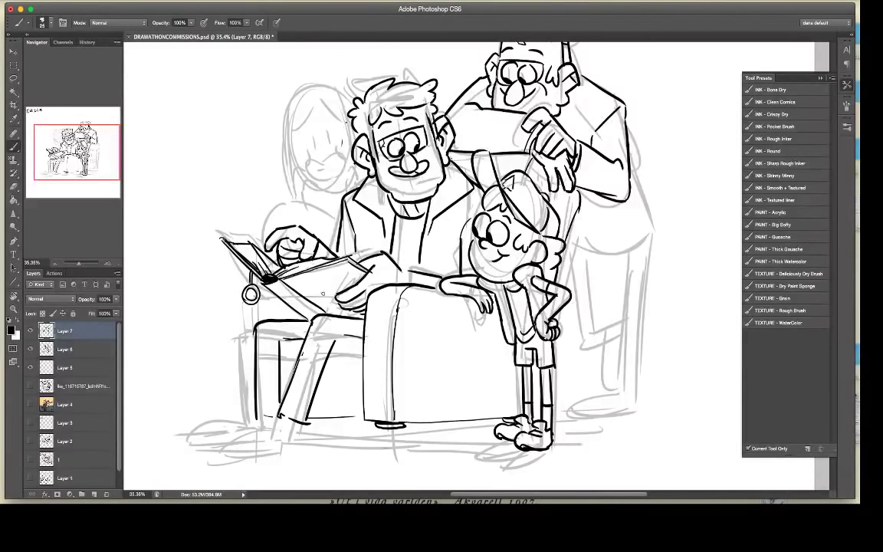
Step: Draw a small striped panel as a detail on the book's cover
mouse_move(309, 284)
left_mouse_down()
mouse_move(336, 312)
mouse_move(342, 274)
mouse_move(354, 288)
mouse_move(330, 296)
left_mouse_up()
left_click_drag(330, 283, 339, 293)
mouse_move(337, 281)
left_mouse_down()
mouse_move(347, 290)
mouse_move(342, 282)
mouse_move(326, 292)
mouse_move(328, 279)
left_mouse_up()
key("e")
key("b")
left_click_drag(331, 289, 332, 277)
left_click_drag(335, 287, 336, 277)
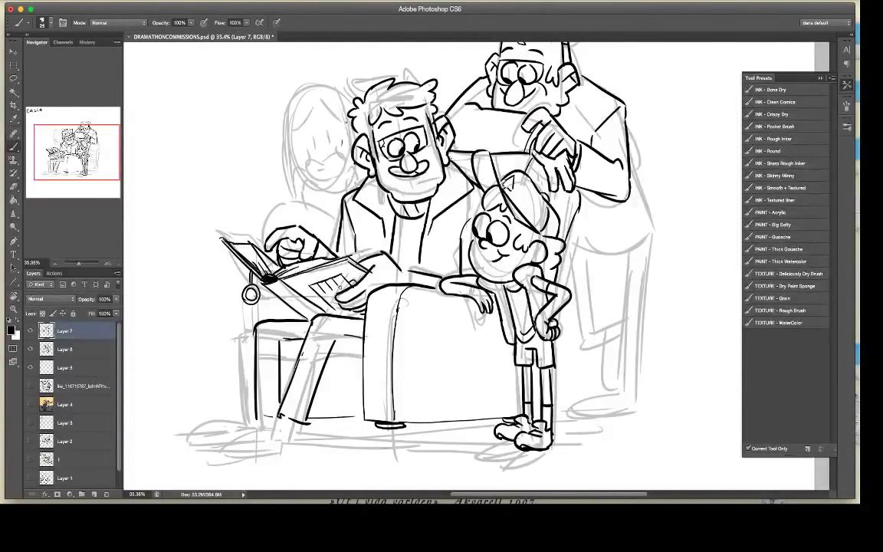
key("e")
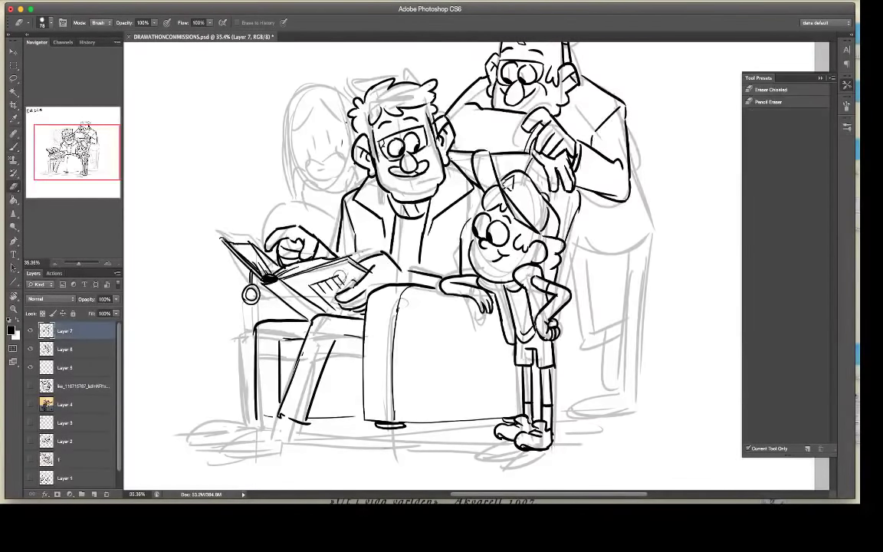
key("b")
mouse_move(309, 262)
left_mouse_down()
mouse_move(321, 257)
mouse_move(313, 278)
left_mouse_up()
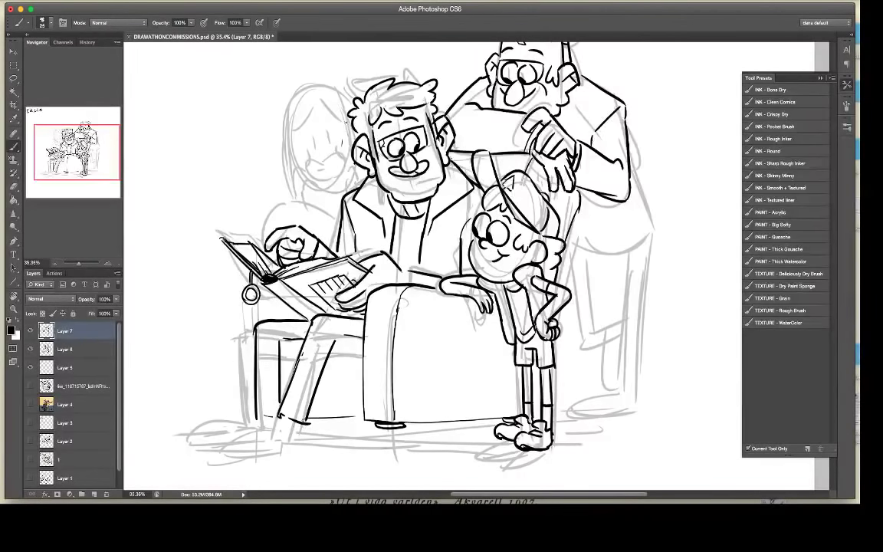
Step: Ink the seated man's shoes and the outer line of his far leg
mouse_move(302, 421)
left_mouse_down()
mouse_move(301, 443)
mouse_move(281, 445)
mouse_move(307, 441)
mouse_move(216, 437)
mouse_move(229, 442)
left_mouse_up()
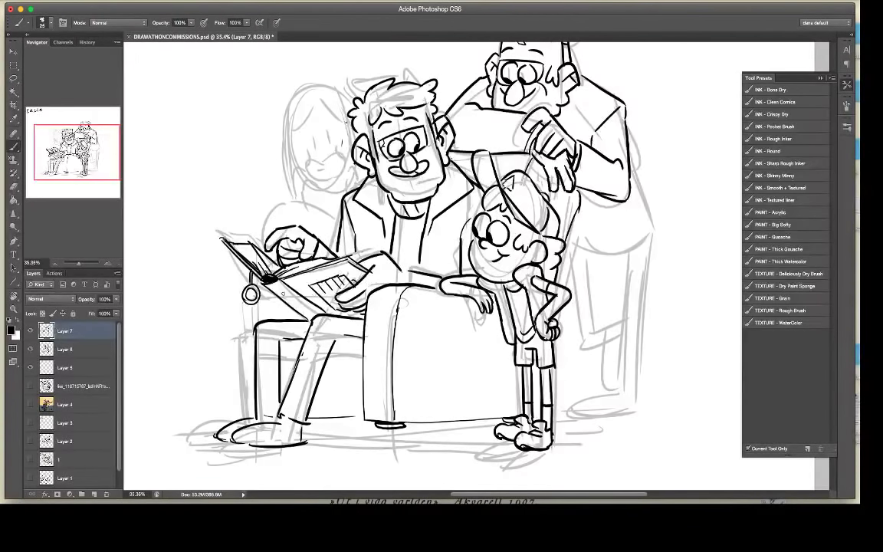
left_click_drag(240, 306, 247, 417)
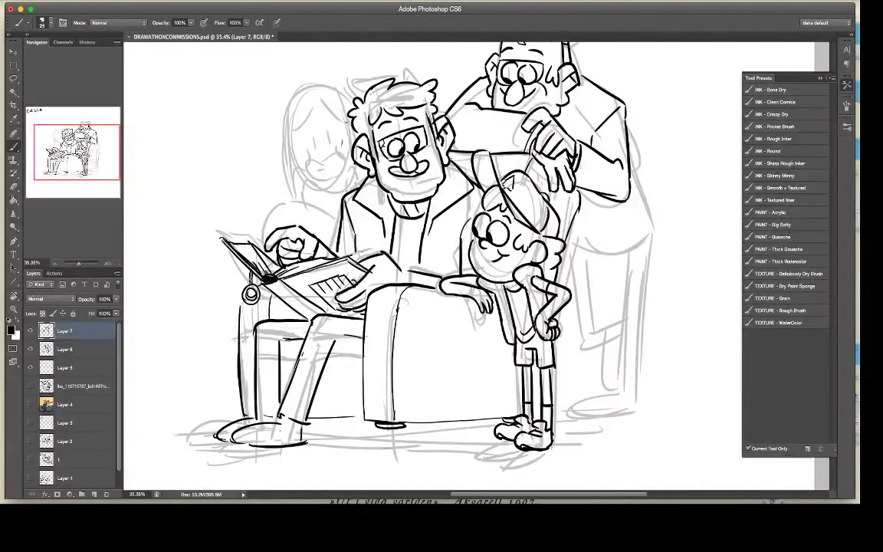
Step: Ink the standing man's lower jacket hem and begin the outer lines of his trousers
left_click_drag(630, 161, 650, 206)
mouse_move(578, 220)
left_mouse_down()
mouse_move(617, 256)
mouse_move(649, 204)
left_mouse_up()
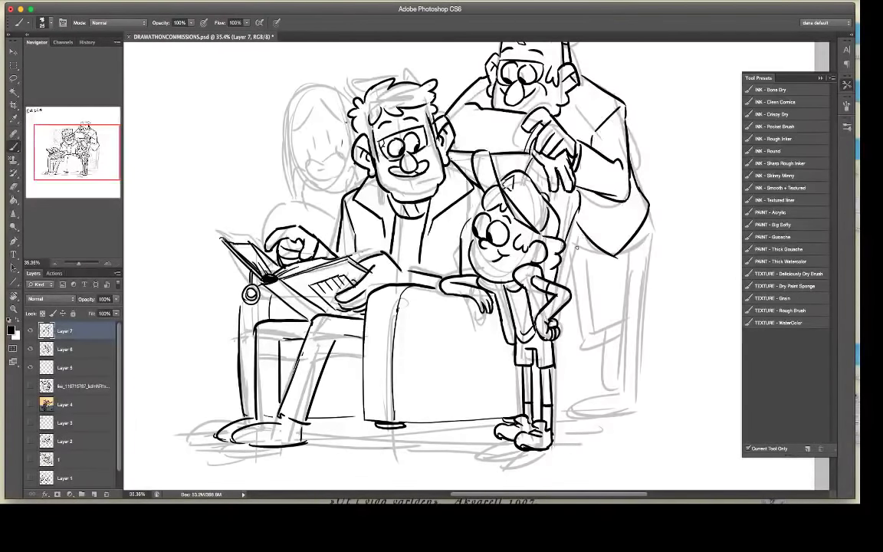
left_click_drag(576, 195, 576, 288)
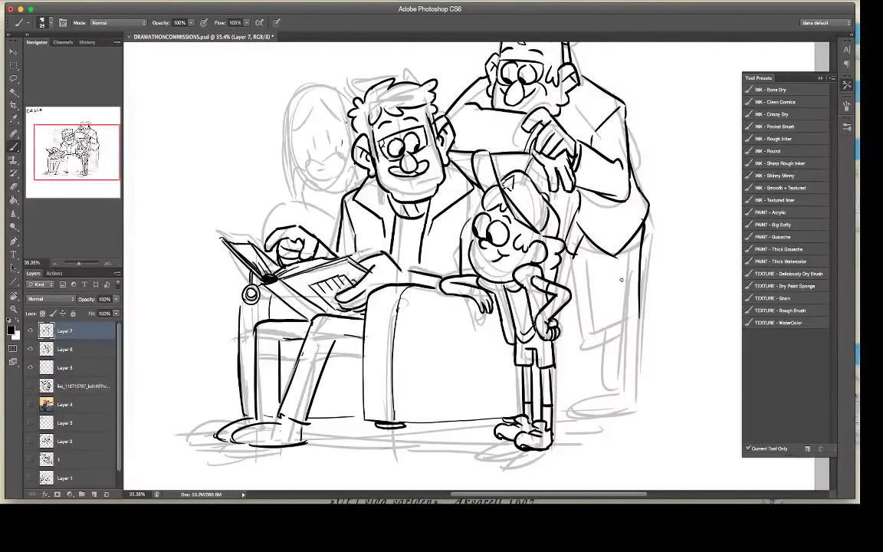
Step: Ink the standing man's straight trouser leg down to the cuff and add his shoe
mouse_move(623, 263)
left_mouse_down()
mouse_move(620, 387)
mouse_move(641, 388)
left_mouse_up()
left_click_drag(641, 313, 643, 387)
left_click_drag(641, 332, 642, 386)
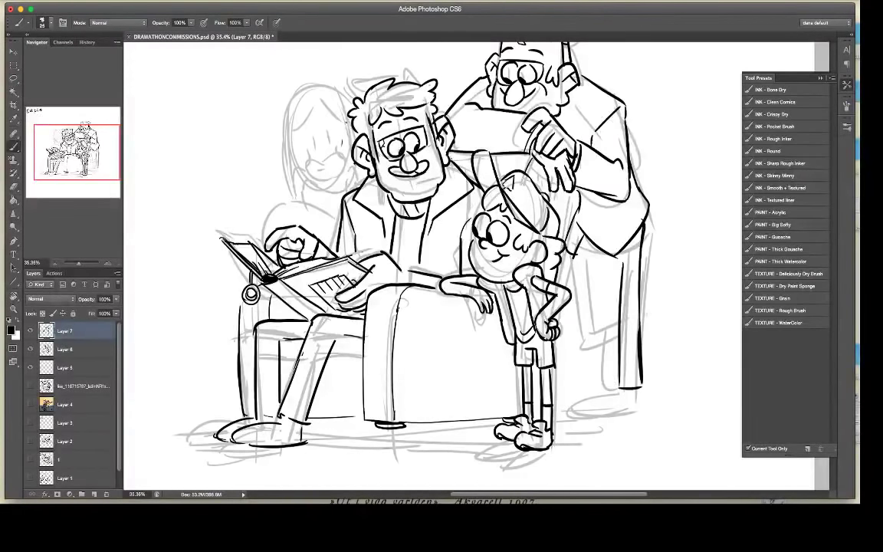
mouse_move(564, 407)
left_mouse_down()
mouse_move(597, 396)
mouse_move(609, 401)
mouse_move(605, 413)
mouse_move(621, 408)
left_mouse_up()
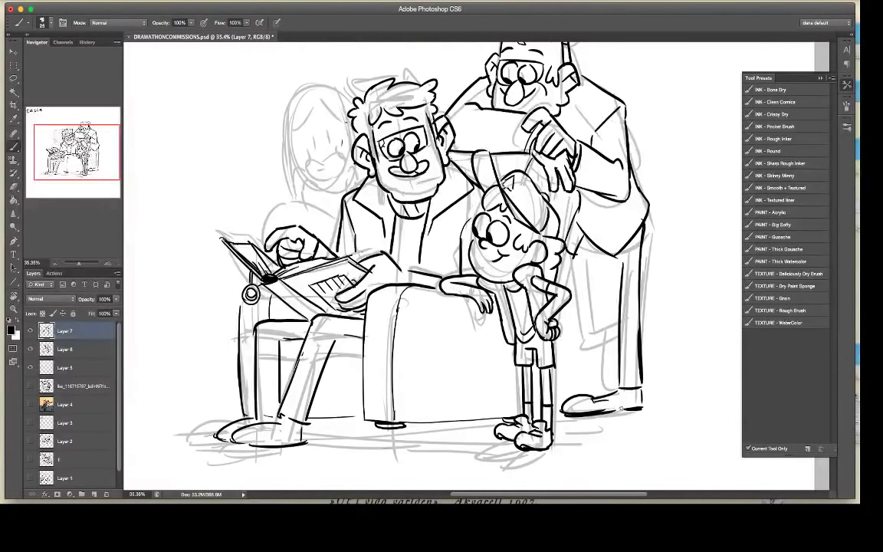
Step: Ink the standing man's bent second leg and its lower trouser lines, thickening the contours of the gap between the legs
left_click_drag(600, 262, 595, 315)
left_click_drag(575, 250, 583, 342)
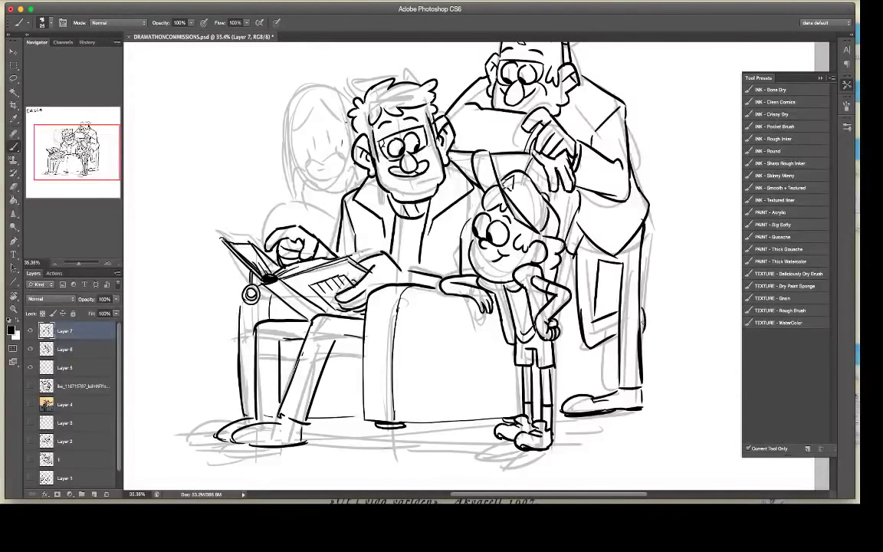
mouse_move(643, 310)
left_mouse_down()
mouse_move(644, 331)
mouse_move(609, 387)
mouse_move(615, 393)
left_mouse_up()
key("e")
key("b")
left_click_drag(622, 265, 617, 312)
mouse_move(595, 266)
left_mouse_down()
mouse_move(618, 263)
mouse_move(593, 315)
left_mouse_up()
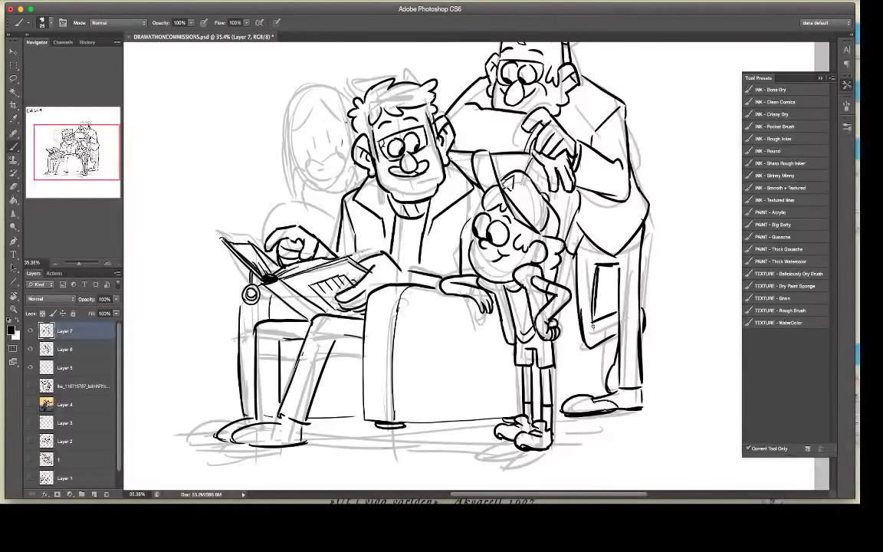
key("e")
key("b")
mouse_move(594, 267)
left_mouse_down()
mouse_move(590, 328)
mouse_move(592, 320)
left_mouse_up()
Step: Lasso the standing man's inked trouser legs and skew their upper edge slightly inward beneath the jacket, and clear the selection
left_click_drag(671, 203, 642, 284)
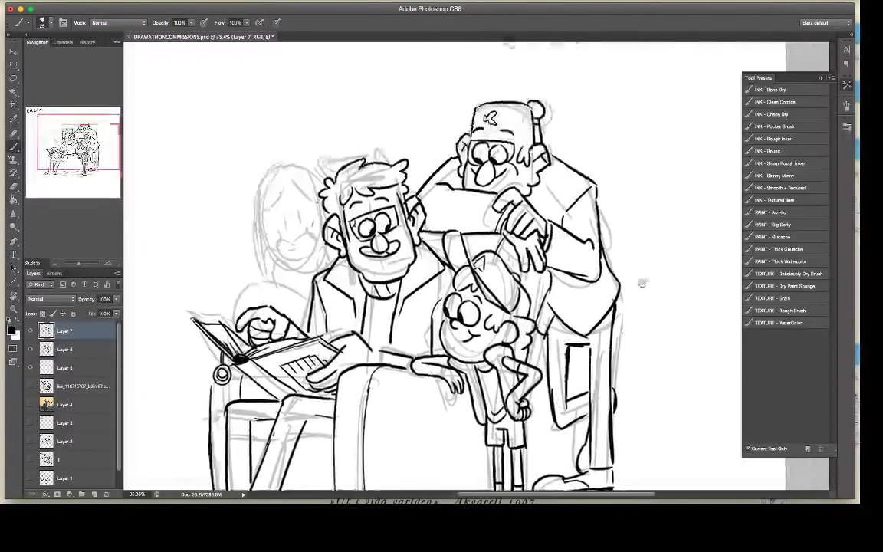
key("l")
mouse_move(549, 338)
left_mouse_down()
mouse_move(560, 437)
mouse_move(630, 359)
mouse_move(624, 327)
left_mouse_up()
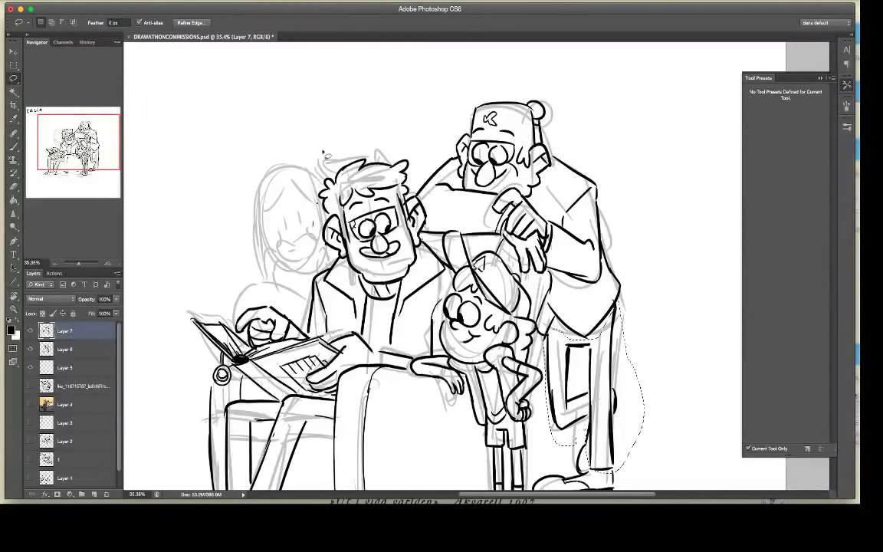
key("b")
left_click(108, 1)
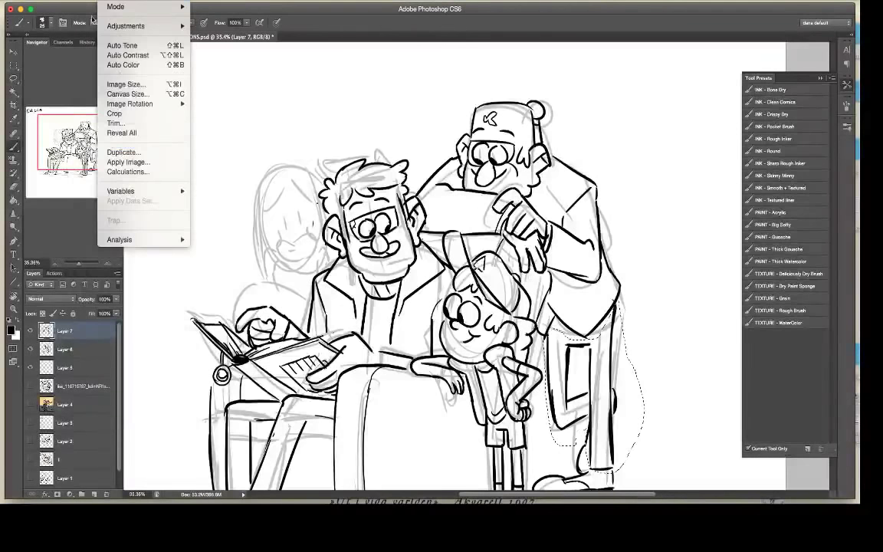
mouse_move(83, 2)
mouse_move(108, 220)
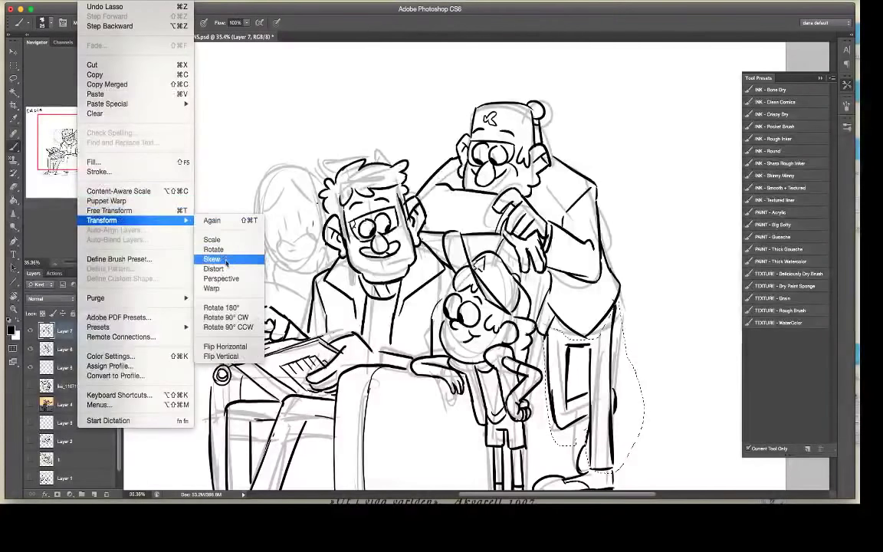
left_click(227, 263)
left_click_drag(594, 300, 584, 306)
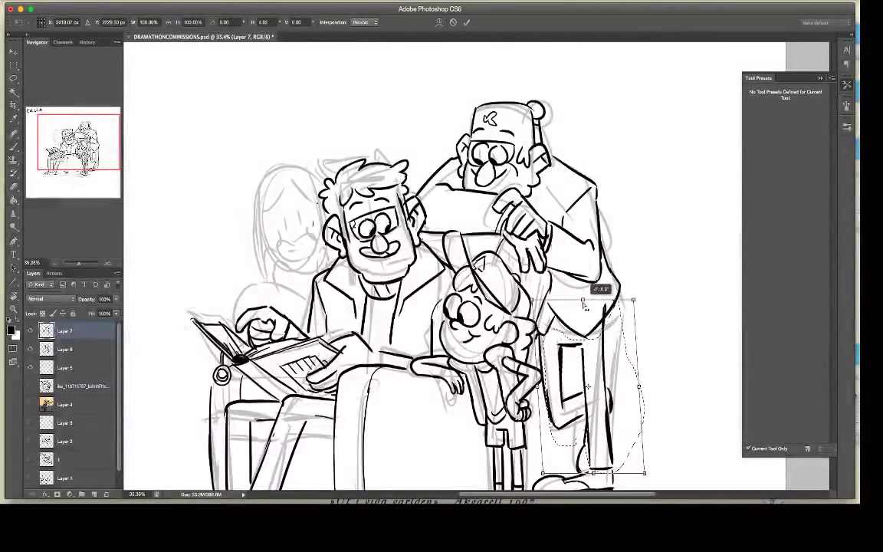
key("Return")
key("l")
key("ctrl+d")
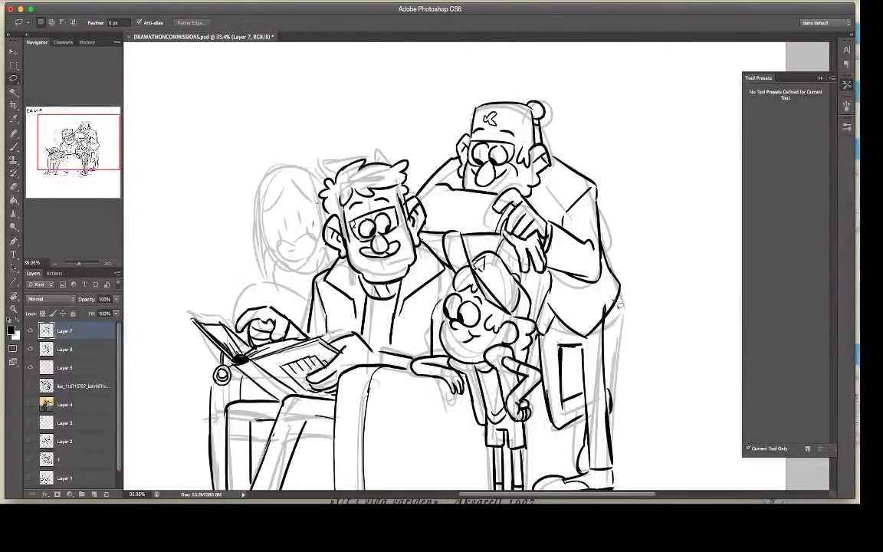
key("b")
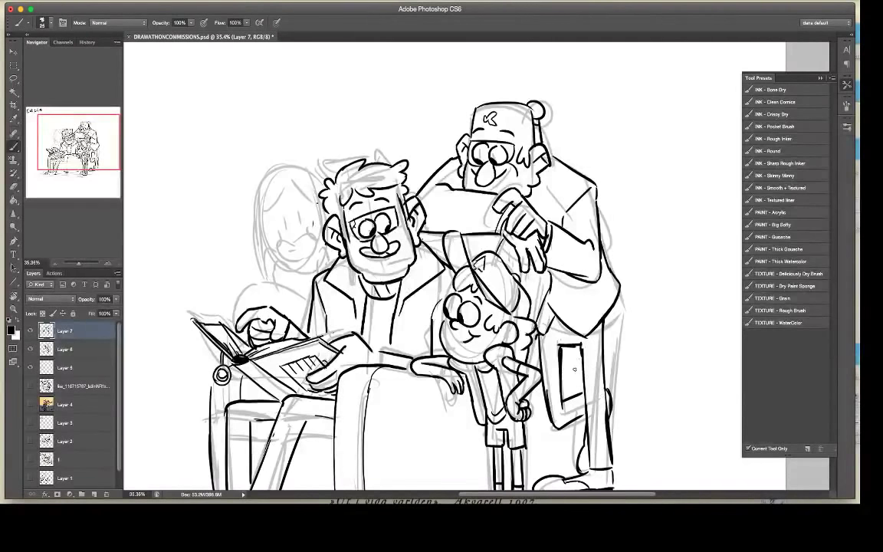
Step: Ink the girl's face beside the seated man, with round lashed eyes, nose, open smile and jawline
key("e")
key("b")
mouse_move(295, 222)
left_mouse_down()
mouse_move(273, 229)
mouse_move(291, 252)
mouse_move(260, 246)
mouse_move(296, 283)
mouse_move(316, 275)
mouse_move(326, 255)
left_mouse_up()
left_click_drag(265, 227, 288, 267)
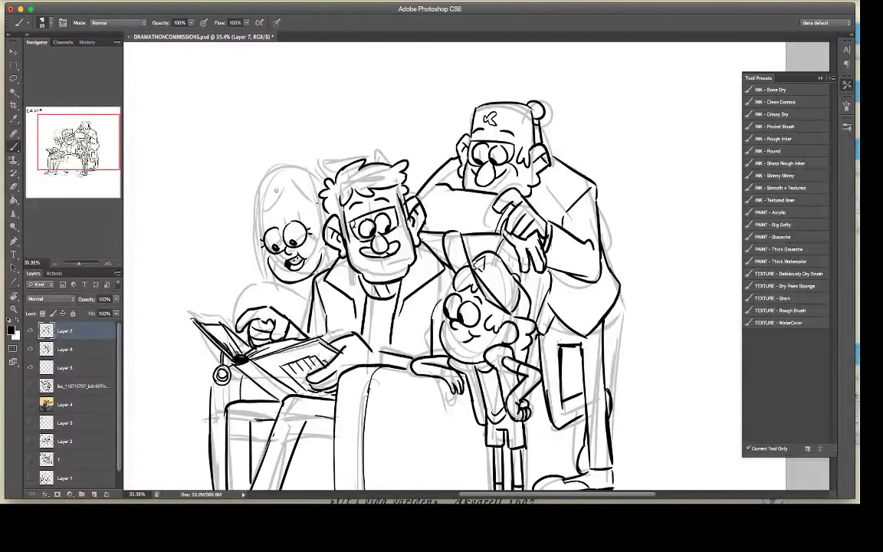
Step: Ink the girl's outer hair contour, parted fringe and headband with its small tuft on top
left_click_drag(253, 165, 249, 213)
key("e")
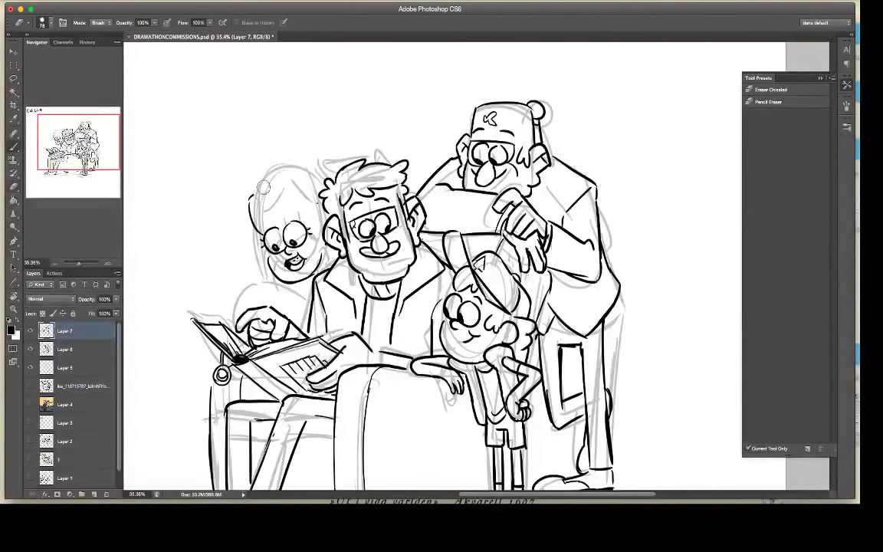
key("b")
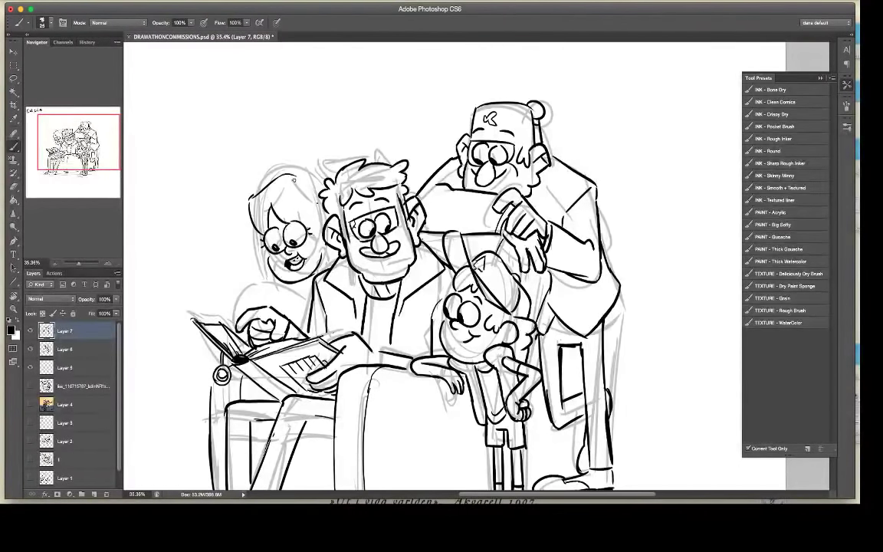
mouse_move(291, 174)
left_mouse_down()
mouse_move(325, 188)
mouse_move(317, 202)
mouse_move(309, 173)
left_mouse_up()
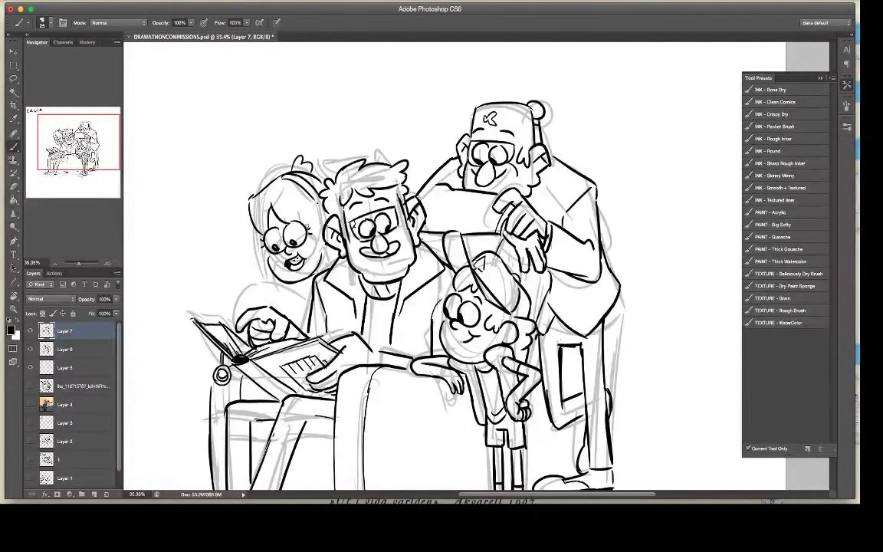
Step: Ink the girl's neck and body lines behind the raised hand and clean up the lines around her face
left_click_drag(292, 285, 291, 329)
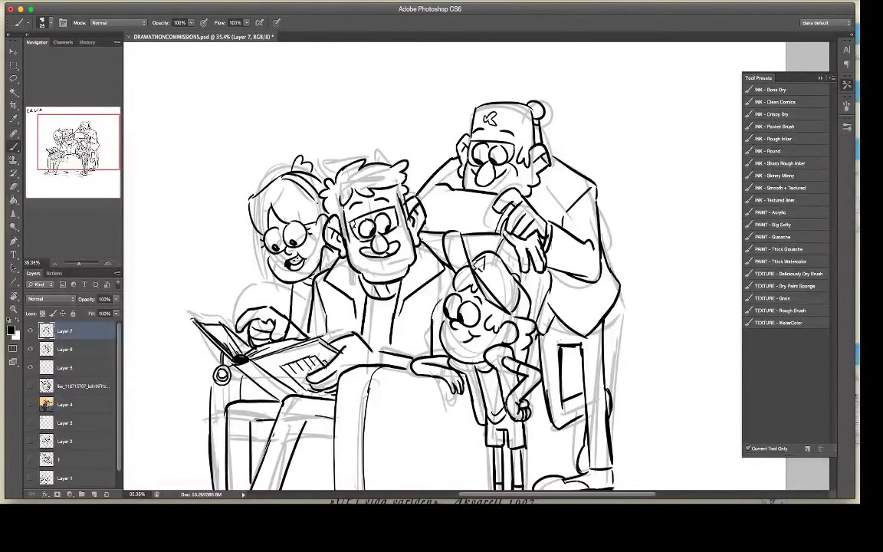
key("e")
mouse_move(264, 255)
left_mouse_down()
mouse_move(296, 284)
mouse_move(277, 276)
left_mouse_up()
key("b")
left_click(302, 244)
Step: Hide the rough sketch on Layer 6 and show the whole drawing at 25%
left_click(29, 348)
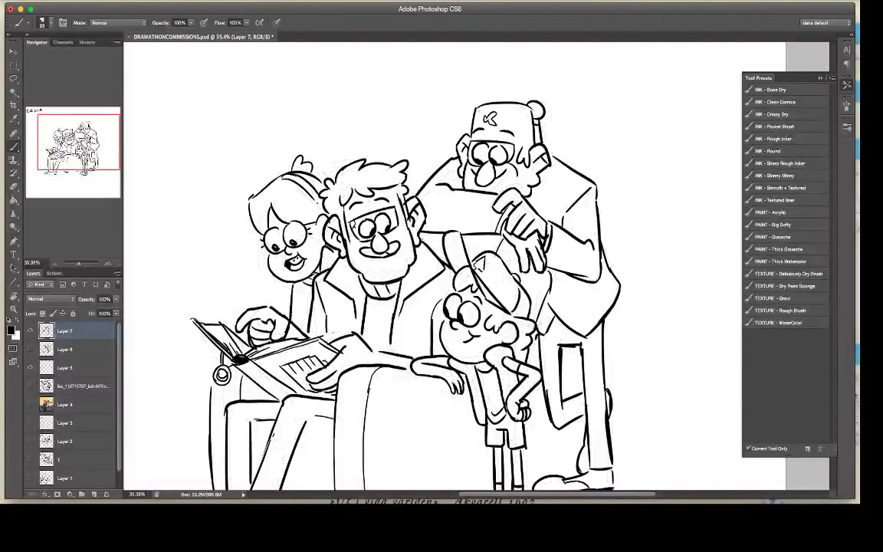
key("z")
mouse_move(546, 334)
left_mouse_down()
mouse_move(475, 334)
mouse_move(507, 334)
left_mouse_up()
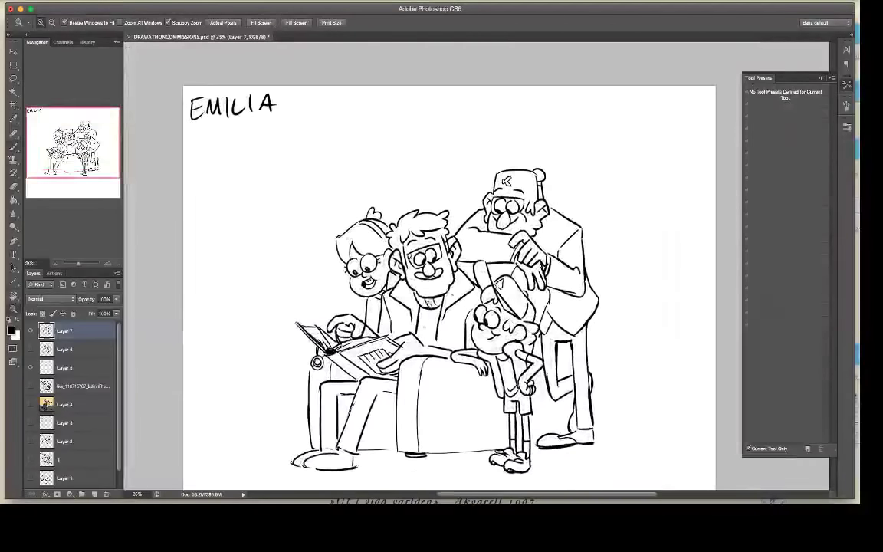
key("b")
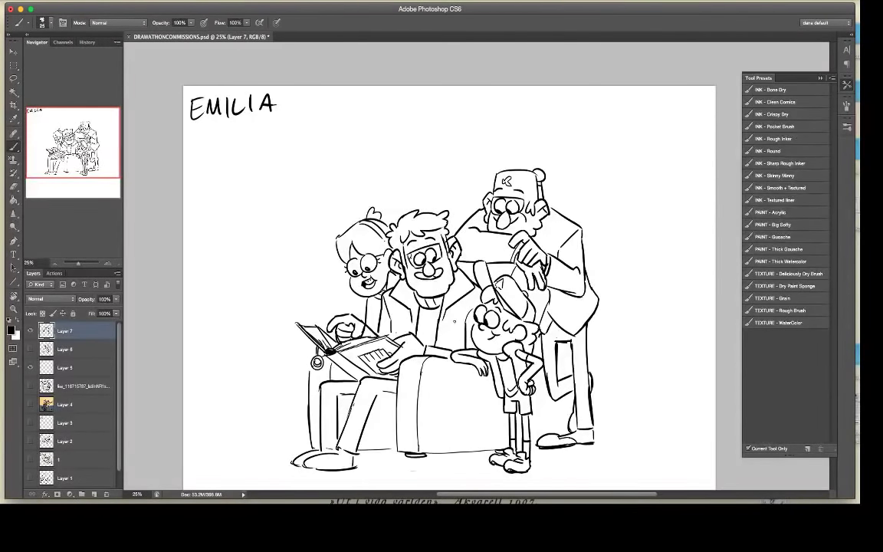
Step: Touch up the line art around the seated man's torso, trousers and shoes, and delete the Layer 6 sketch
key("e")
key("b")
left_click_drag(385, 394, 400, 396)
key("e")
key("b")
key("e")
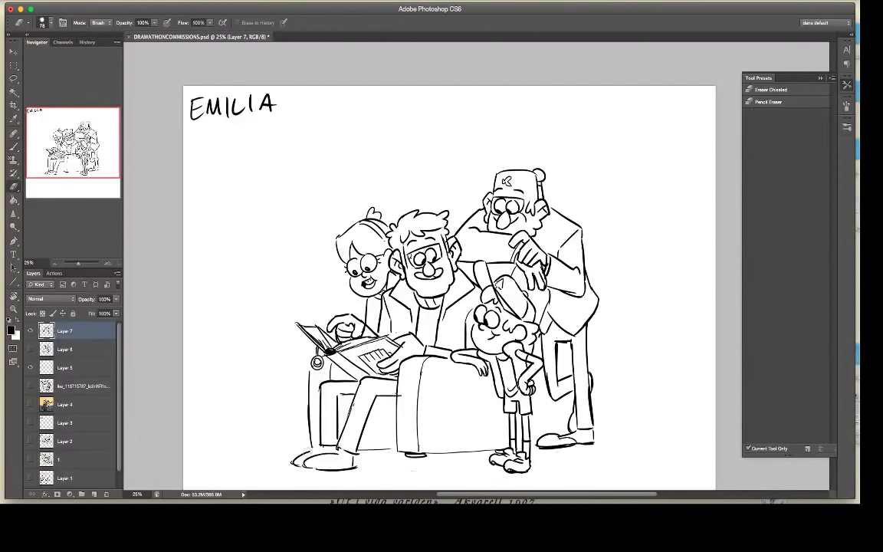
key("b")
key("e")
key("b")
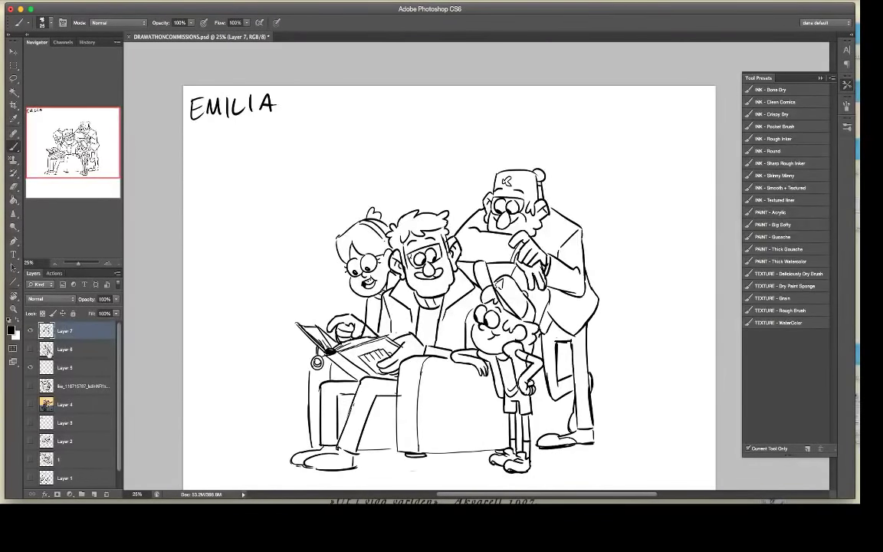
left_click_drag(47, 348, 106, 494)
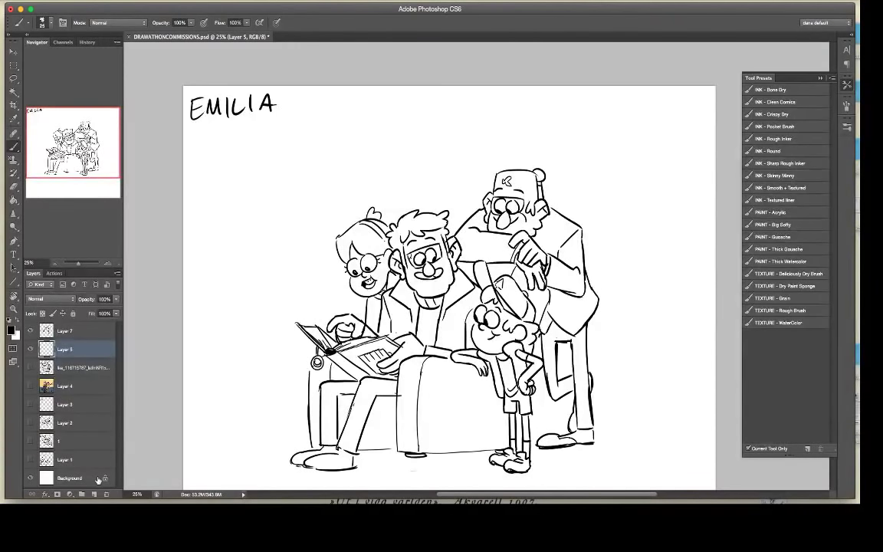
Step: Set the foreground colour to a very pale pinkish skin tone
left_click(13, 330)
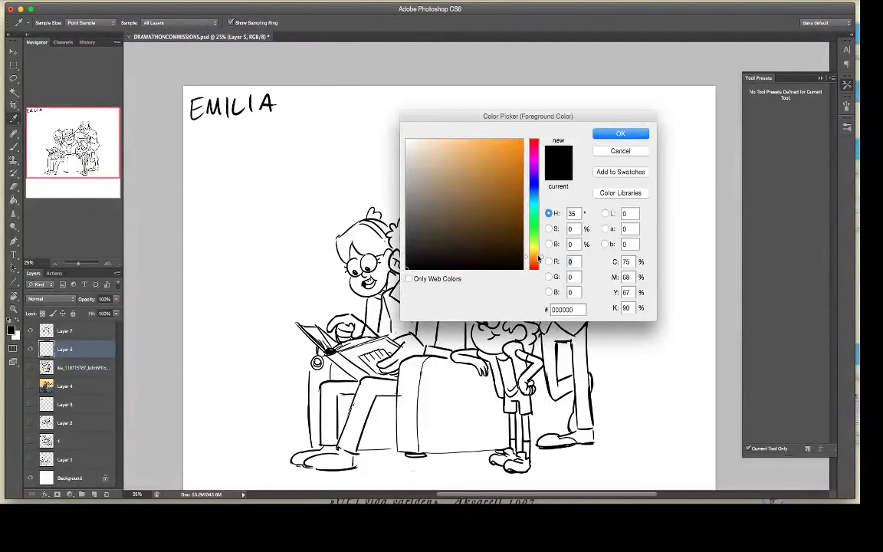
left_click(446, 153)
left_click_drag(446, 153, 447, 141)
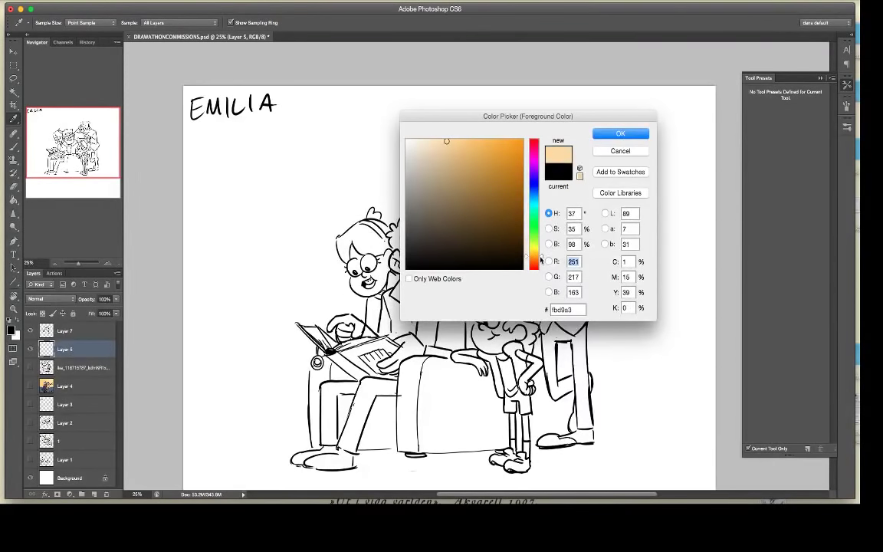
left_click_drag(541, 260, 541, 264)
left_click(436, 140)
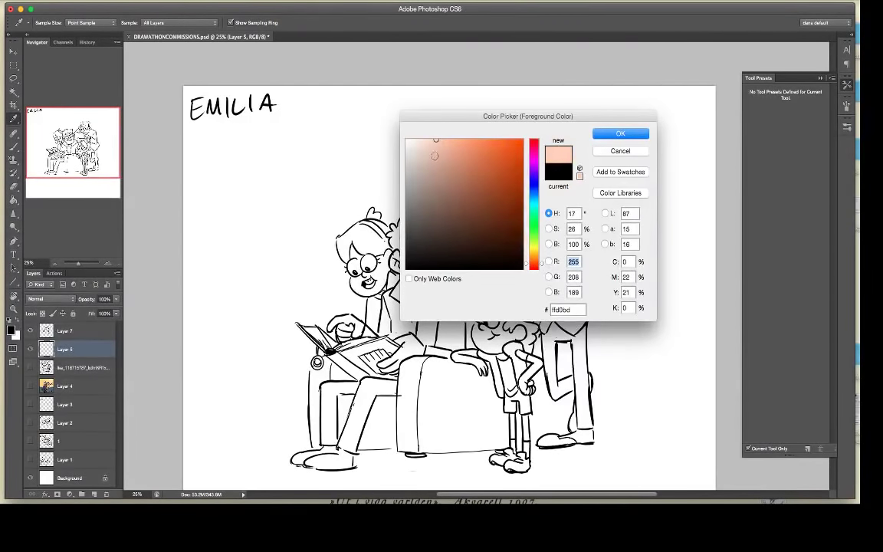
left_click(429, 142)
left_click(619, 134)
key("b")
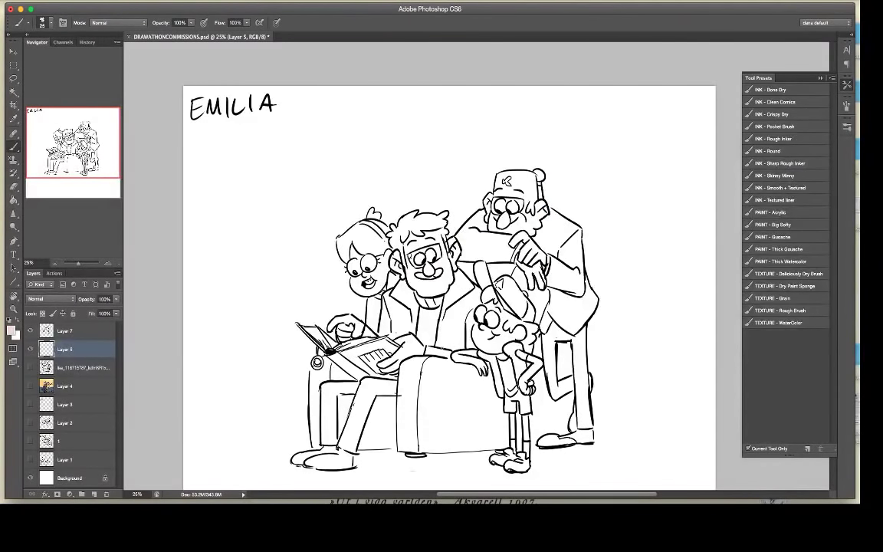
Step: Create a new layer with default settings directly beneath Layer 5
left_click(74, 367)
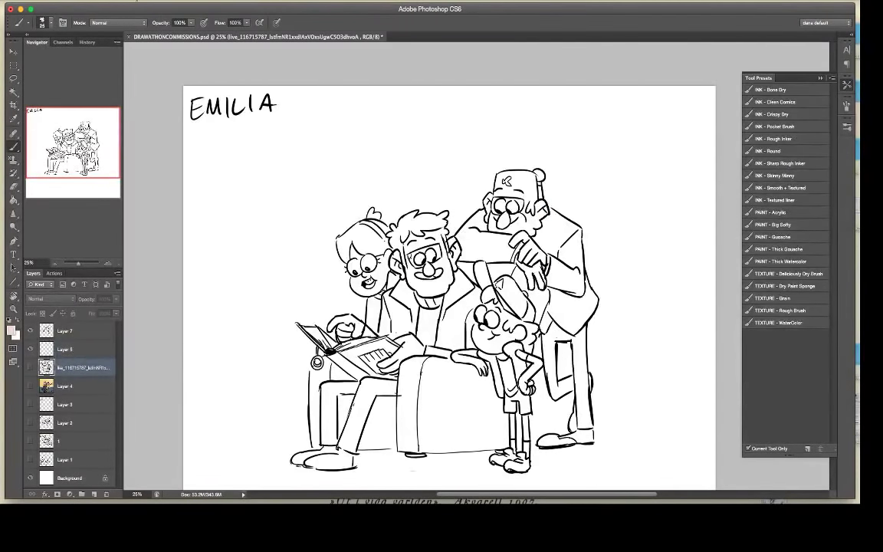
left_click(130, 2)
mouse_move(146, 6)
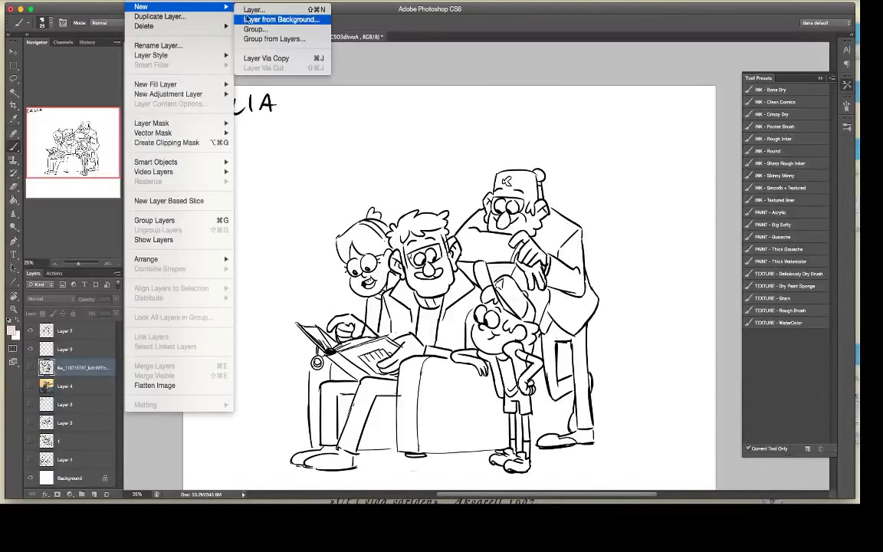
left_click(265, 9)
key("Return")
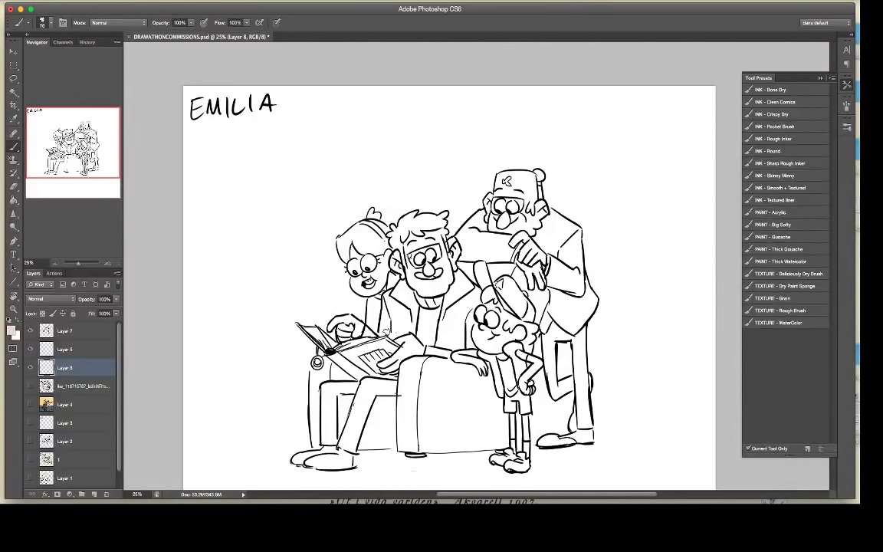
Step: Test peach skin tones such as fcbca3 and fec8af with strokes on the boy's face
left_click(11, 329)
left_click(445, 141)
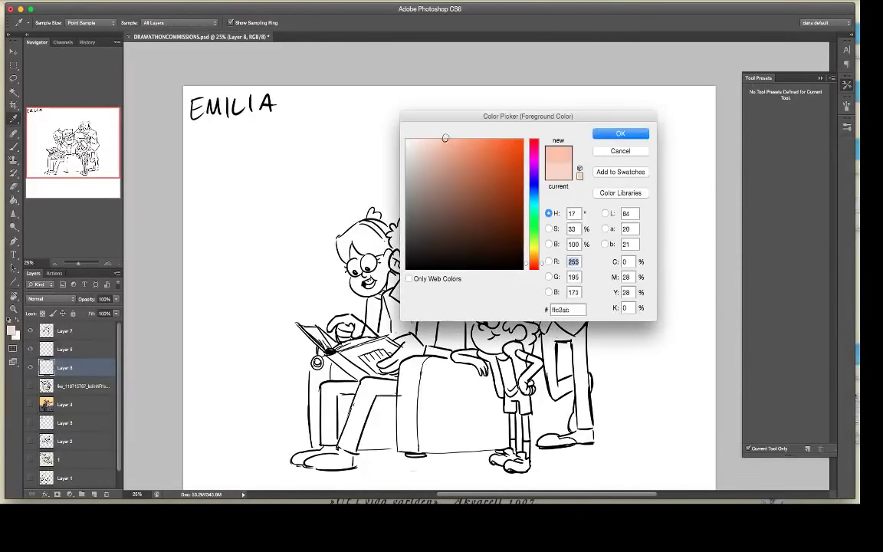
left_click(621, 135)
left_click_drag(481, 333, 492, 337)
left_click(12, 329)
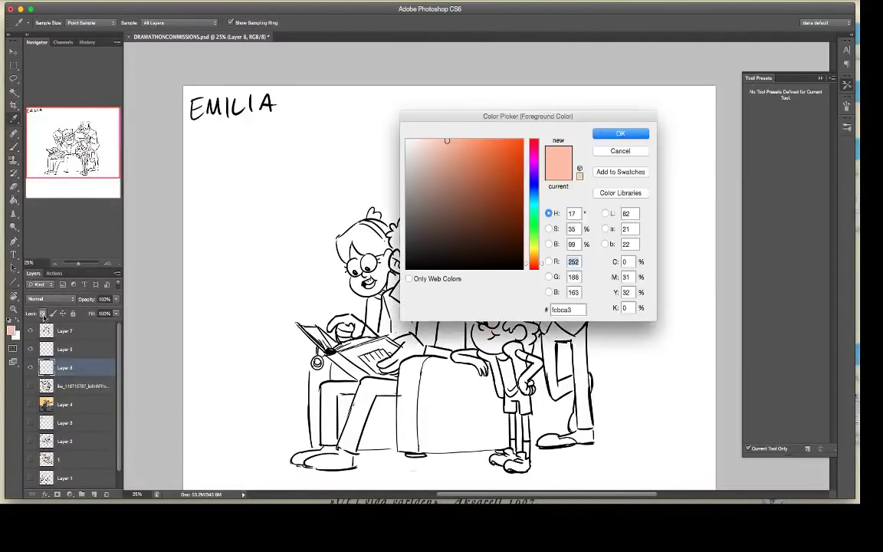
key("Return")
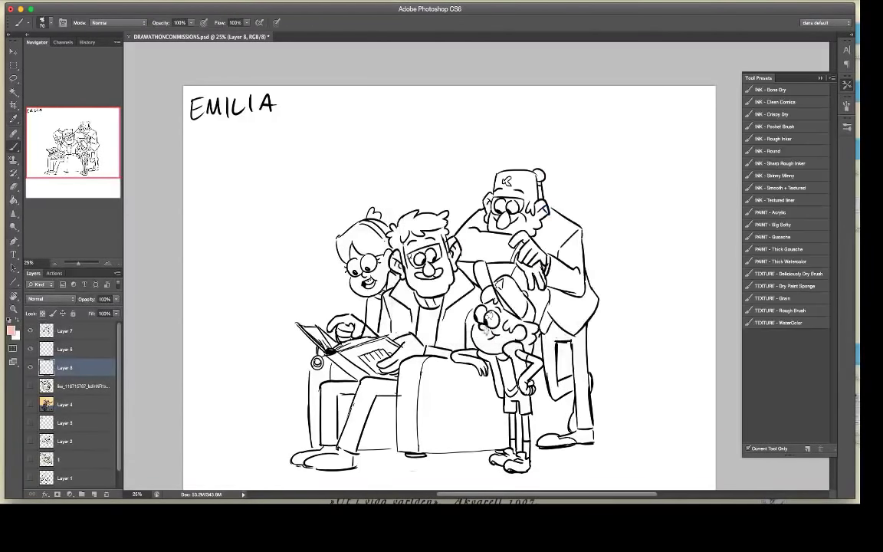
left_click(12, 329)
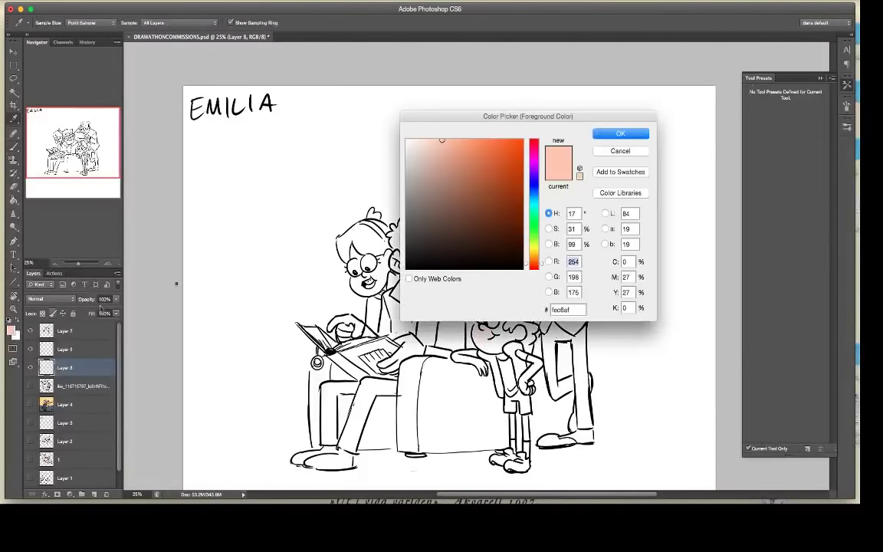
key("Return")
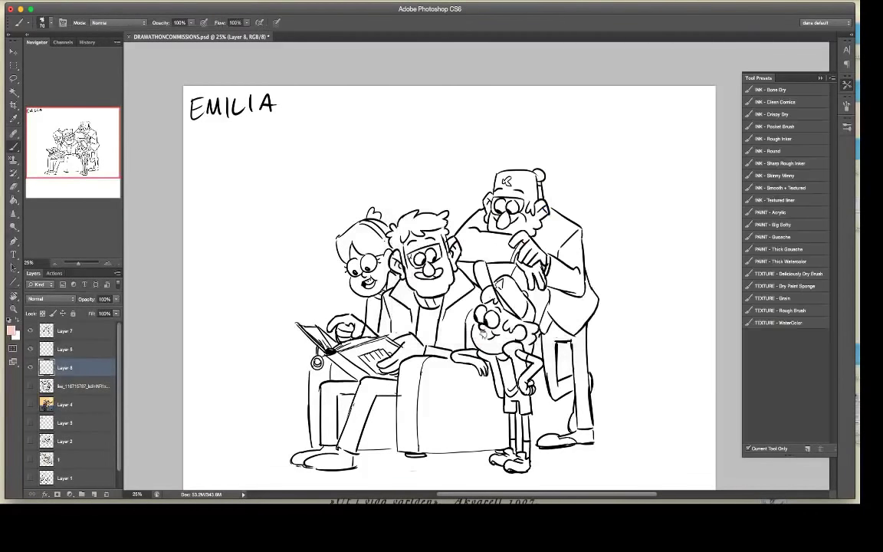
left_click_drag(479, 325, 485, 335)
Step: Set the foreground colour to a peach skin tone with hue 25, around f0cdb4, for painting
left_click(11, 329)
left_click(435, 145)
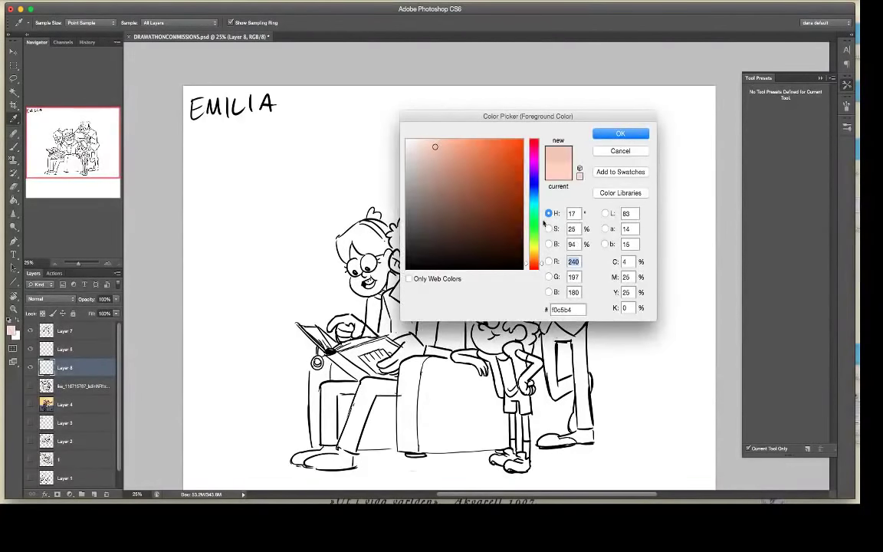
left_click(541, 262)
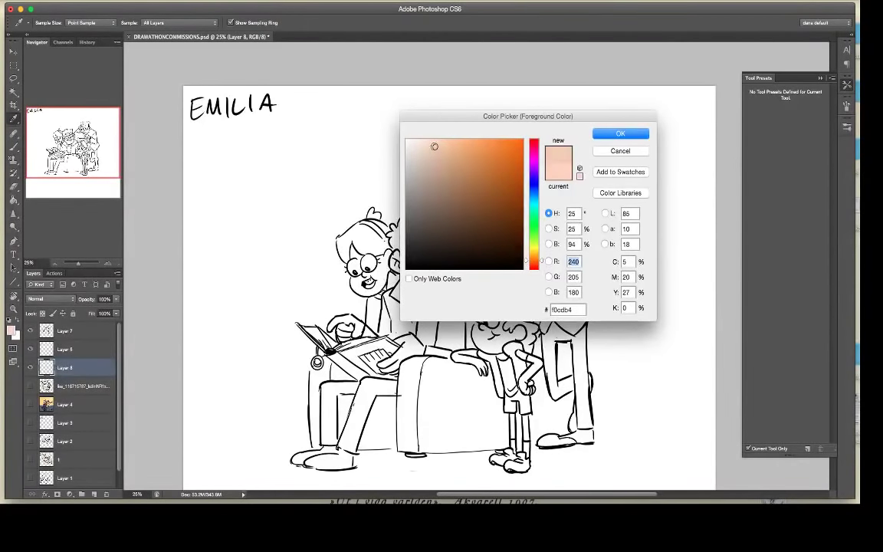
key("Return")
key("b")
Step: Paint flat skin colour on the boy's and girl's faces and the standing man's face and hands, enlarging the brush to 125
mouse_move(473, 329)
left_mouse_down()
mouse_move(481, 342)
mouse_move(500, 335)
mouse_move(503, 347)
mouse_move(497, 309)
mouse_move(523, 339)
left_mouse_up()
key("bracketright")
key("bracketright")
key("bracketright")
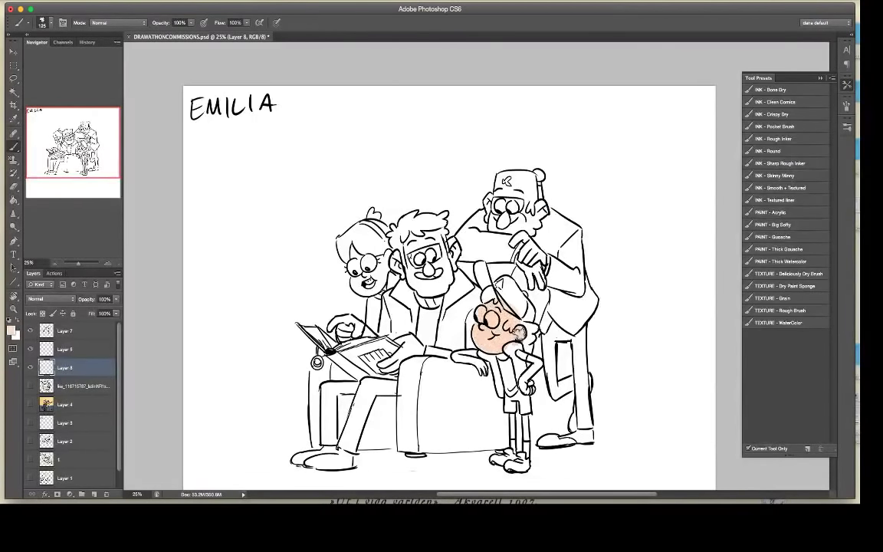
mouse_move(359, 278)
left_mouse_down()
mouse_move(369, 291)
mouse_move(363, 245)
mouse_move(367, 267)
mouse_move(386, 262)
left_mouse_up()
mouse_move(531, 228)
left_mouse_down()
mouse_move(506, 230)
mouse_move(499, 215)
mouse_move(515, 203)
mouse_move(540, 209)
mouse_move(522, 245)
mouse_move(536, 291)
left_mouse_up()
Step: Create a new layer with default settings directly beneath Layer 8
left_click(80, 393)
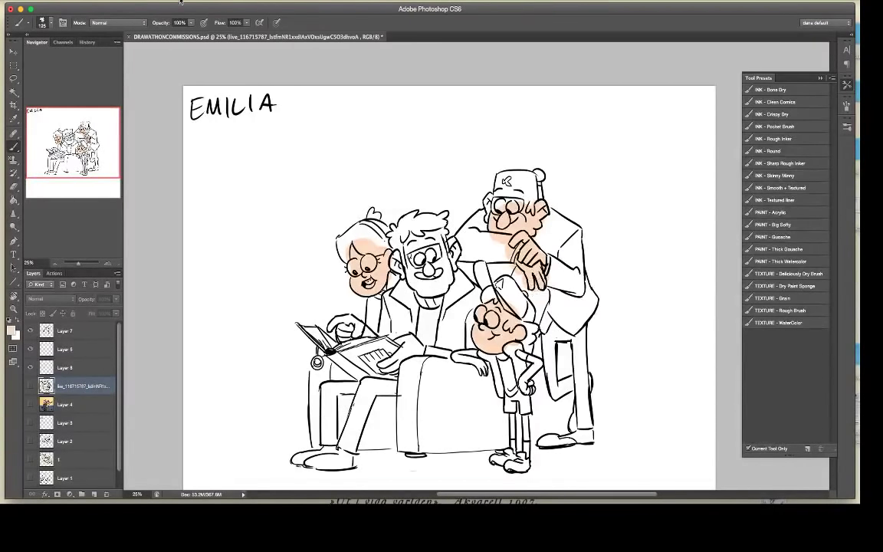
left_click(126, 0)
mouse_move(134, 5)
left_click(261, 15)
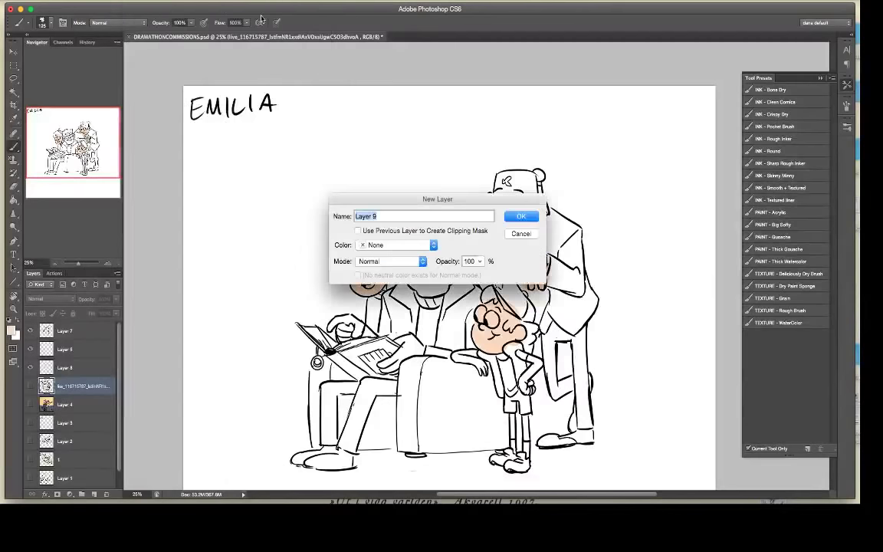
left_click(521, 217)
Step: Set the foreground colour to orange fcb784 and enlarge the brush to about 1100 pixels
left_click(12, 330)
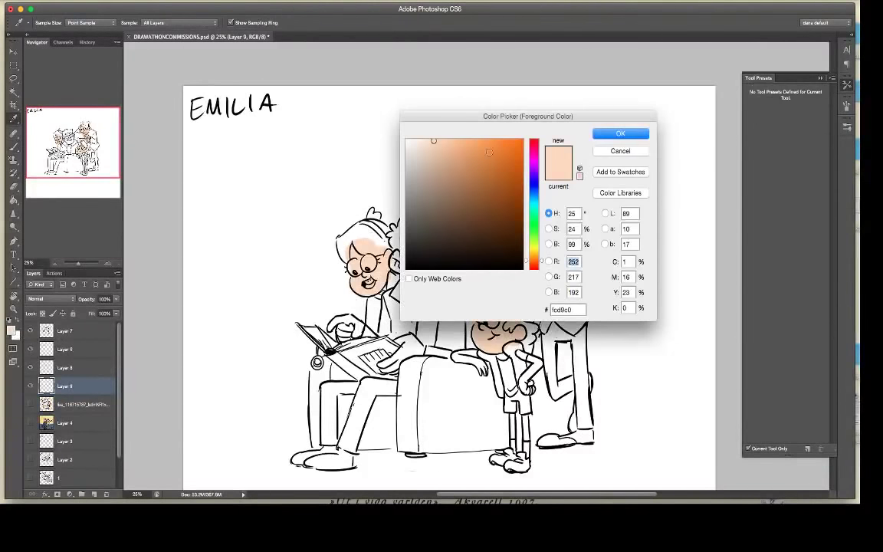
left_click(461, 141)
left_click(603, 135)
key("b")
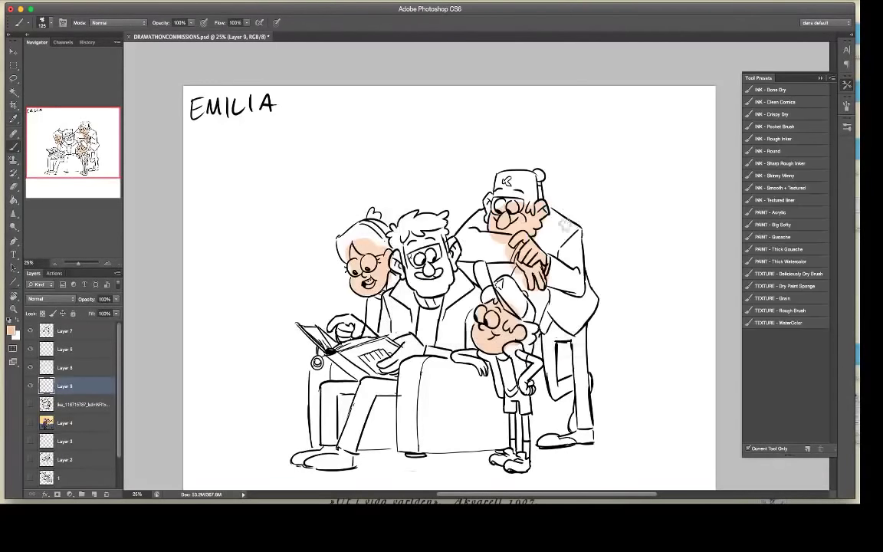
key("]")
key("]")
key("]")
key("]")
key("]")
key("]")
key("]")
key("]")
key("]")
key("]")
key("]")
key("]")
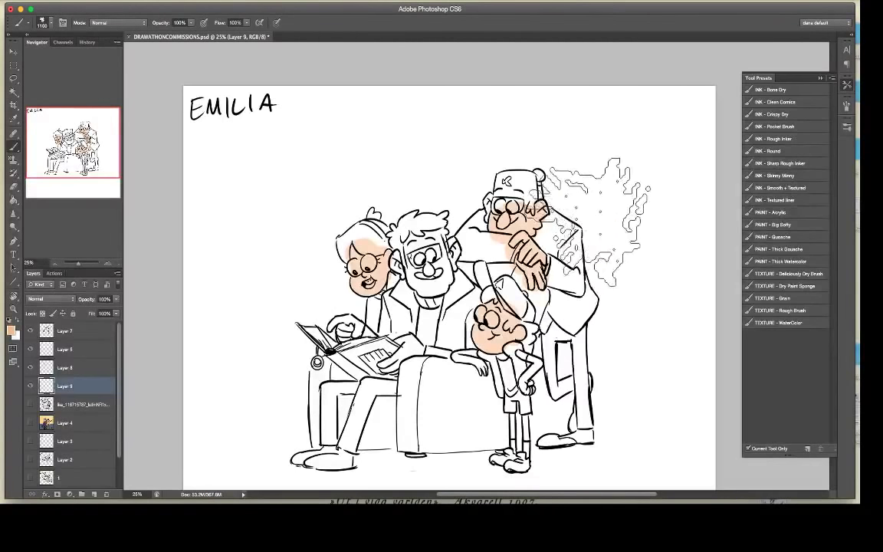
Step: Paint a broad rough-edged orange backdrop on Layer 9 behind all four characters and the armchair
mouse_move(588, 222)
left_mouse_down()
mouse_move(391, 303)
mouse_move(575, 184)
mouse_move(276, 323)
left_mouse_up()
left_click_drag(355, 301, 560, 182)
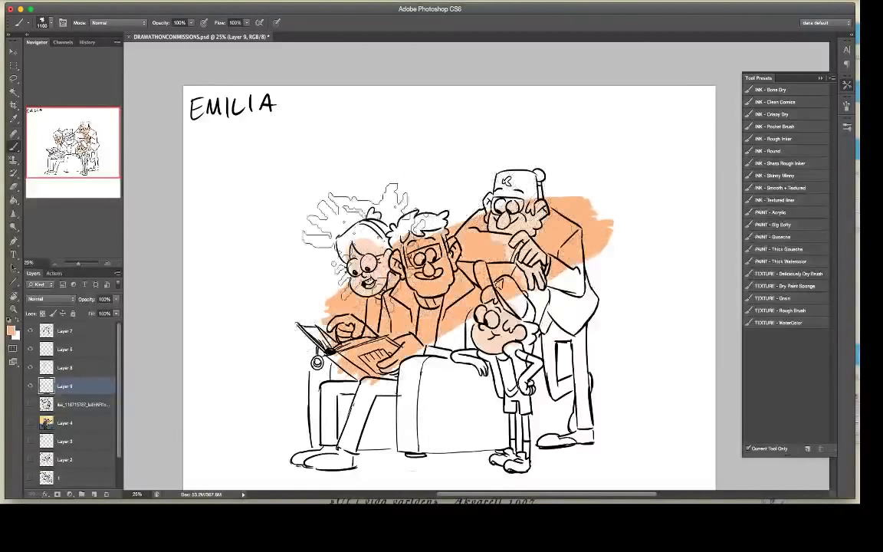
mouse_move(280, 269)
left_mouse_down()
mouse_move(345, 192)
mouse_move(245, 368)
mouse_move(284, 291)
mouse_move(261, 345)
mouse_move(563, 186)
left_mouse_up()
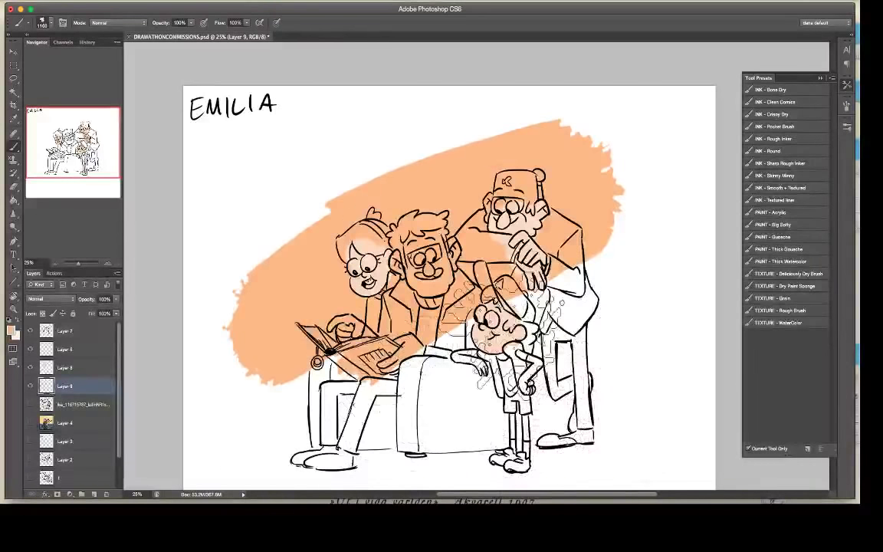
left_click_drag(318, 267, 275, 307)
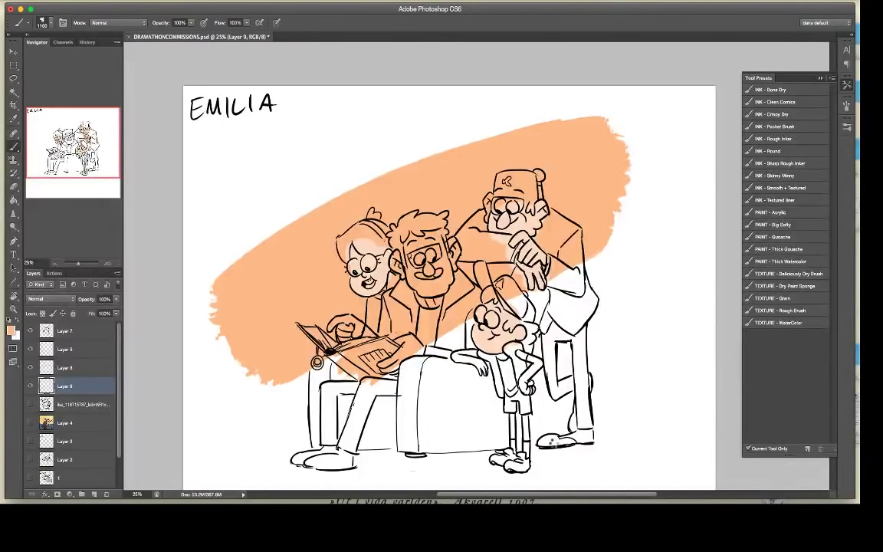
mouse_move(508, 105)
left_mouse_down()
mouse_move(414, 127)
mouse_move(257, 200)
mouse_move(196, 307)
left_mouse_up()
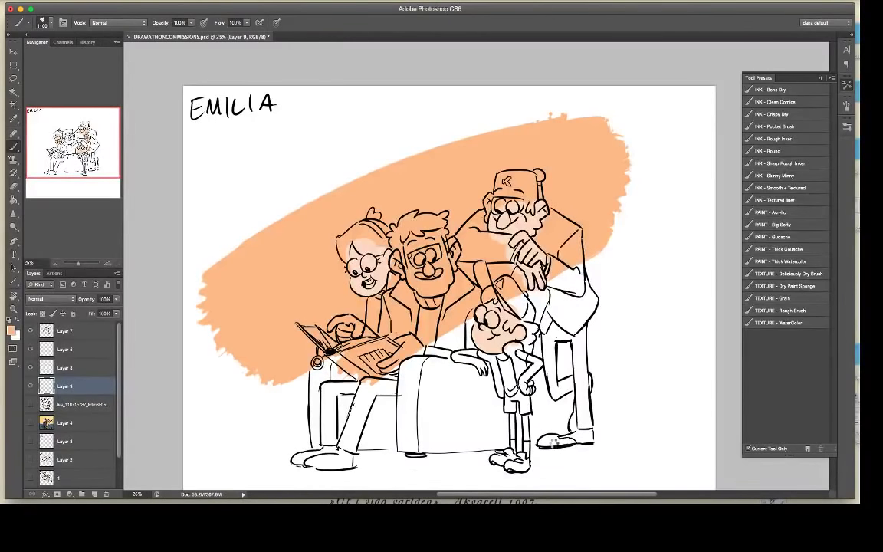
mouse_move(375, 134)
left_mouse_down()
mouse_move(238, 199)
mouse_move(360, 132)
mouse_move(440, 115)
left_mouse_up()
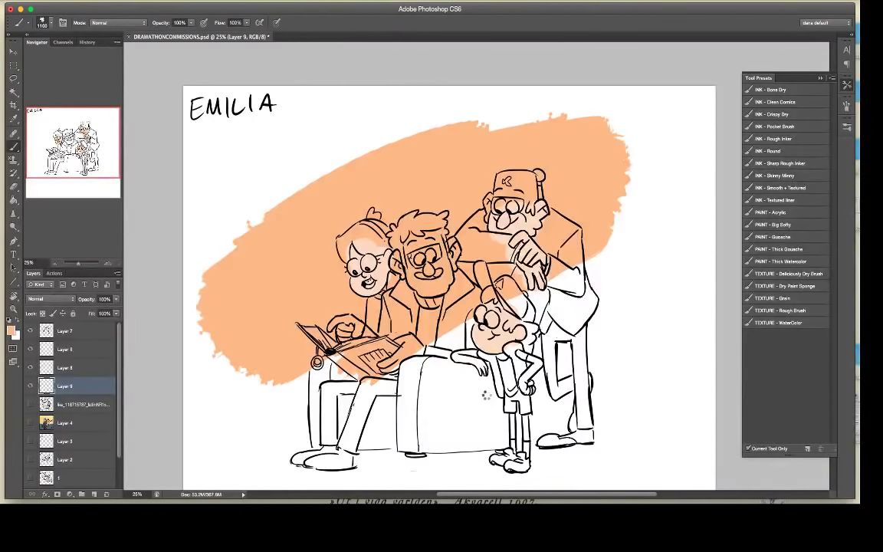
mouse_move(307, 330)
left_mouse_down()
mouse_move(238, 364)
mouse_move(295, 368)
mouse_move(533, 233)
mouse_move(437, 325)
mouse_move(287, 384)
mouse_move(230, 430)
mouse_move(314, 414)
mouse_move(452, 331)
left_mouse_up()
mouse_move(455, 370)
left_mouse_down()
mouse_move(563, 356)
mouse_move(264, 456)
mouse_move(364, 429)
mouse_move(583, 345)
mouse_move(365, 429)
mouse_move(552, 389)
mouse_move(483, 411)
mouse_move(536, 406)
mouse_move(613, 360)
mouse_move(521, 418)
mouse_move(486, 396)
mouse_move(594, 370)
mouse_move(509, 390)
left_mouse_up()
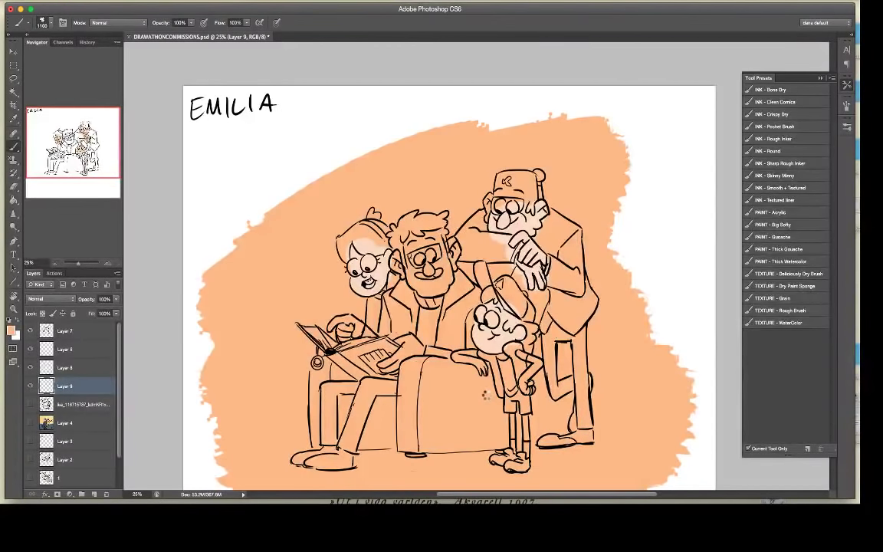
left_click_drag(487, 393, 437, 357)
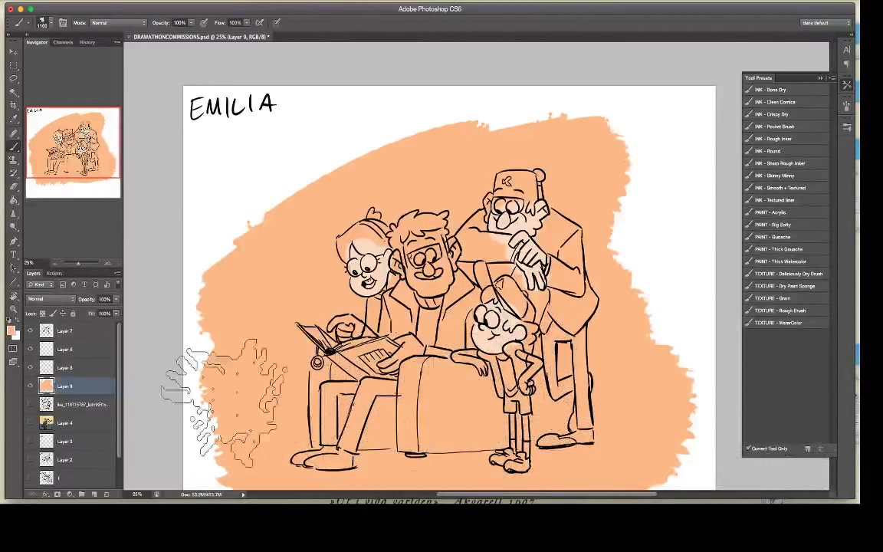
left_click_drag(444, 422, 100, 219)
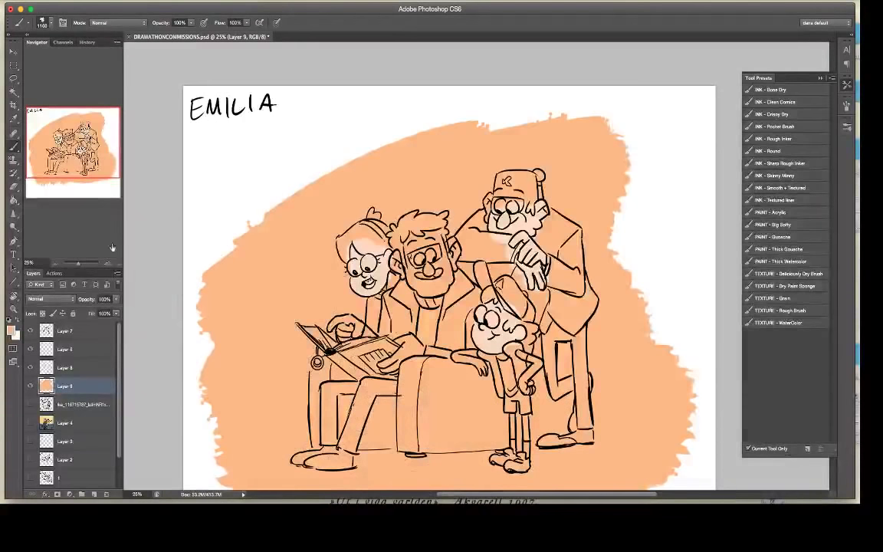
Step: Try dusty pink da9aad strokes over the orange backdrop and undo them
left_click(12, 332)
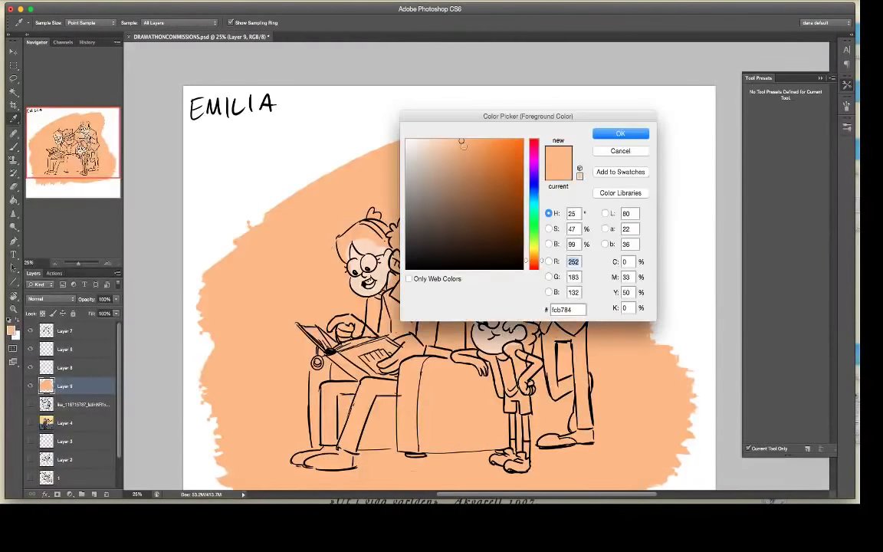
mouse_move(458, 145)
left_mouse_down()
mouse_move(447, 172)
mouse_move(440, 157)
left_mouse_up()
left_click(533, 147)
left_click(618, 133)
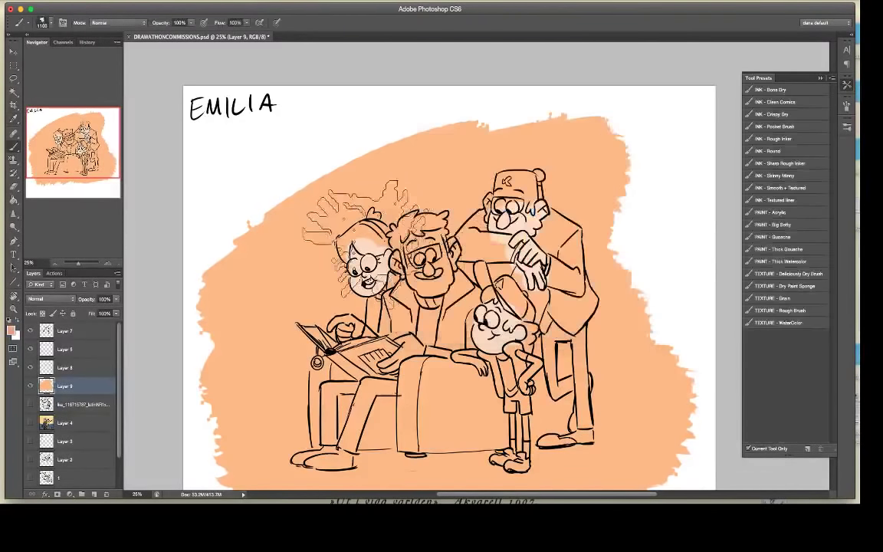
mouse_move(366, 244)
left_mouse_down()
mouse_move(280, 315)
mouse_move(427, 221)
left_mouse_up()
mouse_move(306, 329)
left_mouse_down()
mouse_move(360, 307)
mouse_move(414, 360)
mouse_move(490, 184)
mouse_move(438, 372)
mouse_move(322, 348)
mouse_move(406, 311)
mouse_move(521, 222)
mouse_move(437, 374)
mouse_move(322, 376)
mouse_move(291, 388)
mouse_move(453, 330)
mouse_move(439, 372)
left_mouse_up()
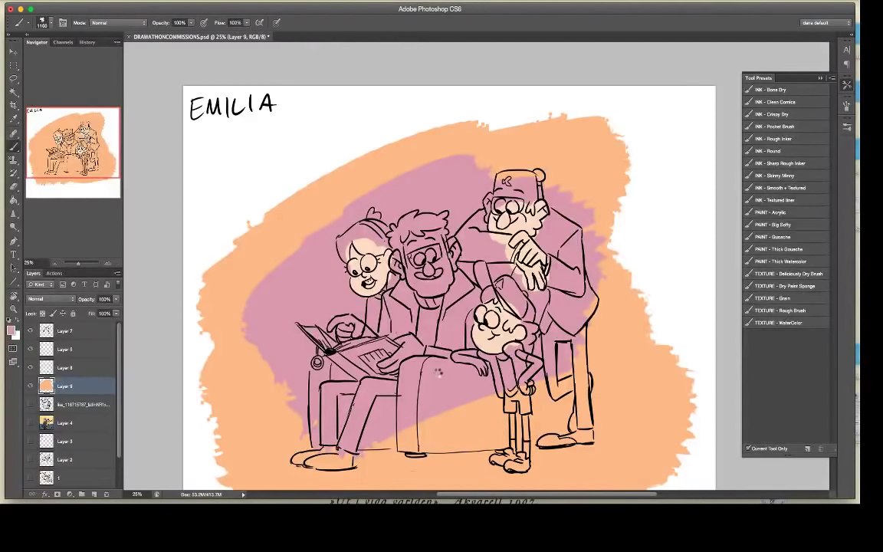
mouse_move(435, 372)
left_mouse_down()
mouse_move(338, 407)
mouse_move(337, 433)
mouse_move(398, 380)
mouse_move(440, 374)
left_mouse_up()
key("super+z")
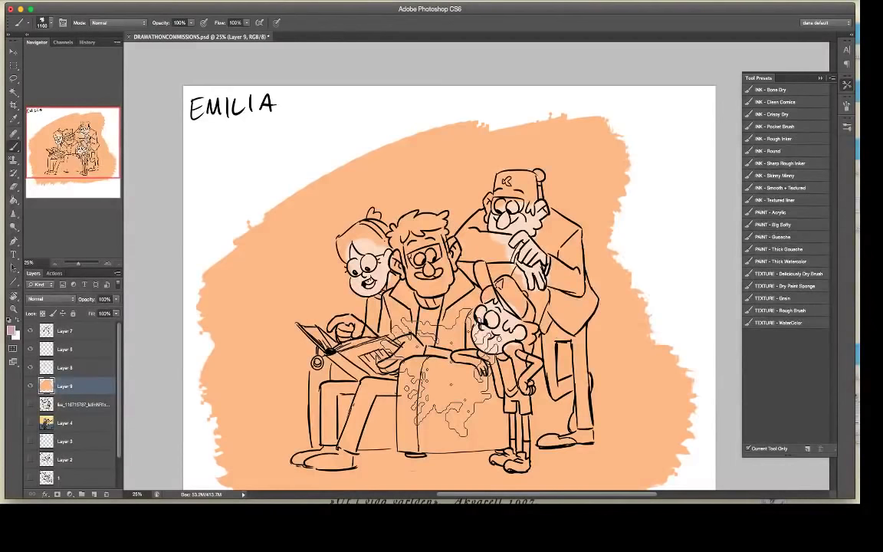
Step: Save the document and set the foreground colour to pale orange f9cb9d for painting
key("super+s")
key("ctrl+z")
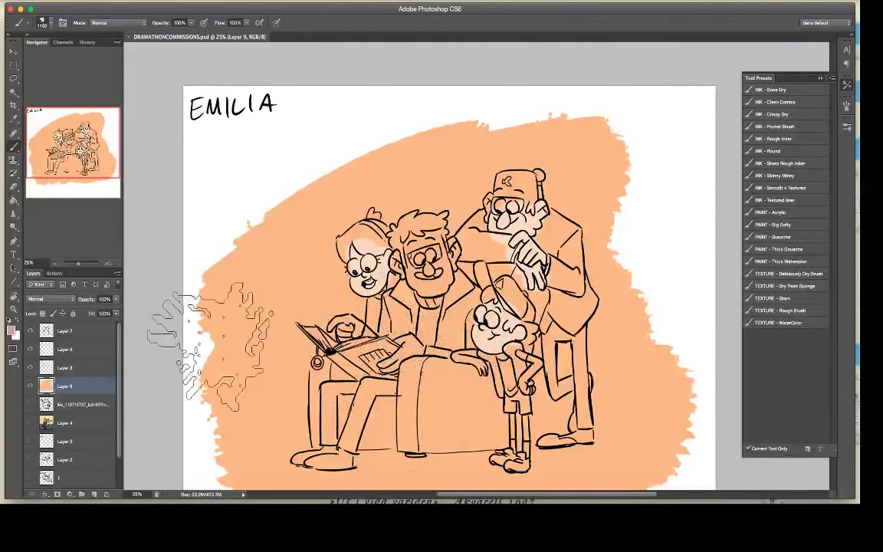
key("i")
left_click(10, 330)
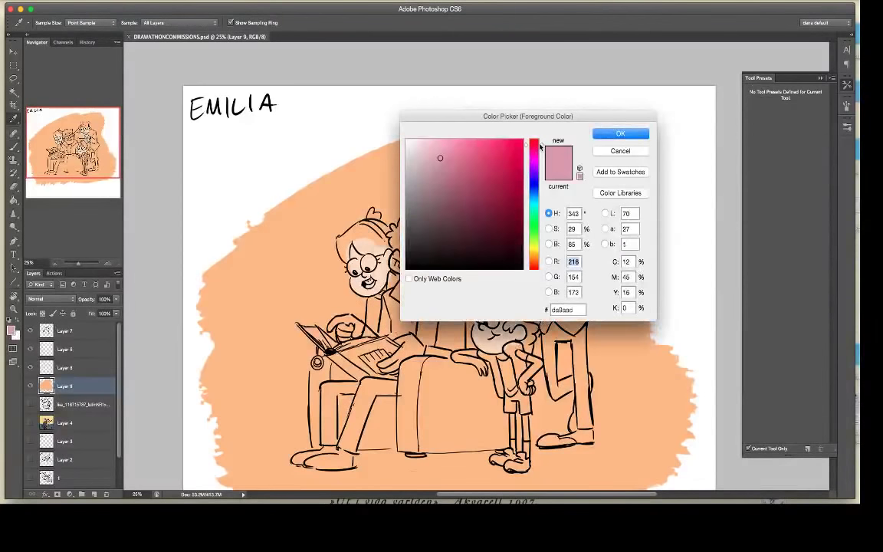
left_click_drag(541, 146, 542, 143)
mouse_move(443, 155)
left_mouse_down()
mouse_move(454, 148)
mouse_move(448, 142)
left_mouse_up()
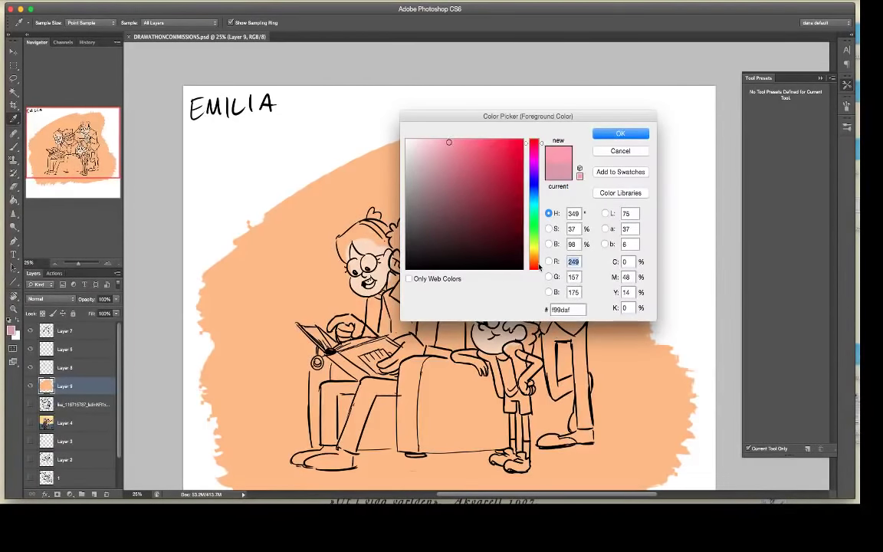
left_click_drag(540, 266, 542, 261)
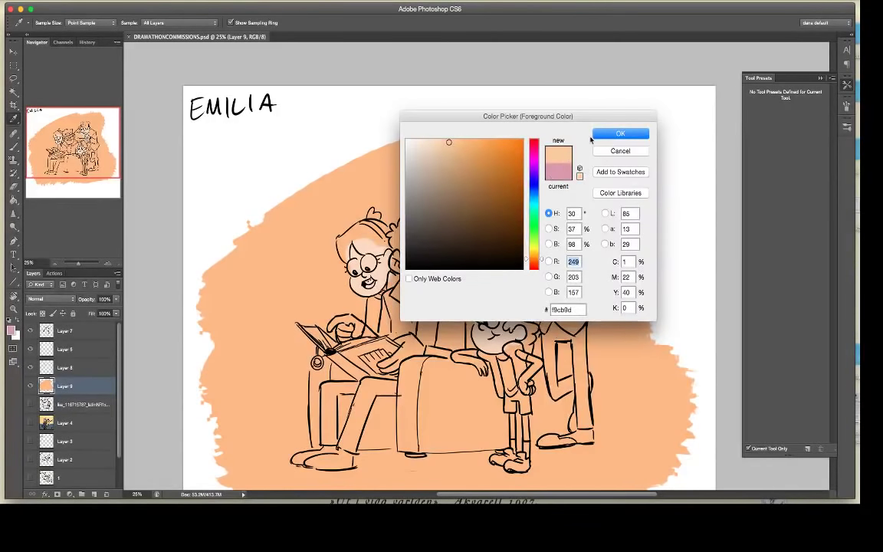
left_click(614, 135)
key("b")
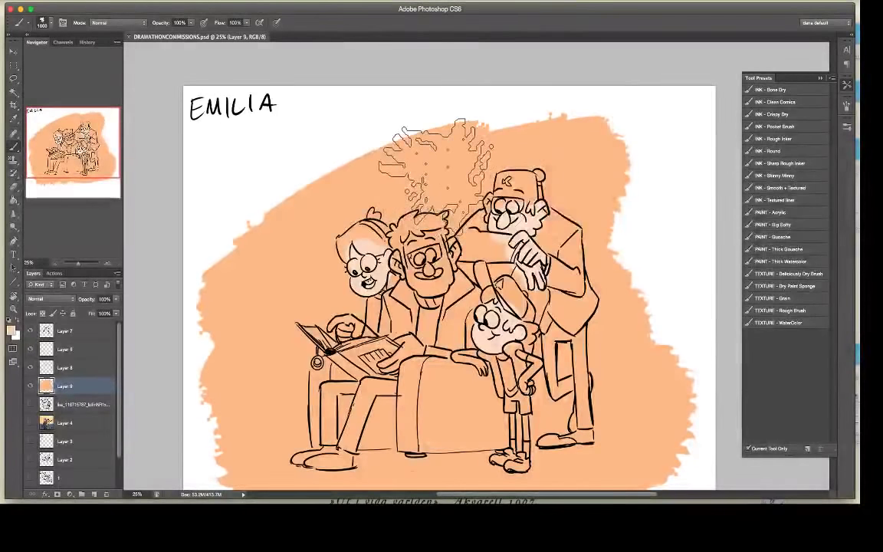
Step: Reduce the brush to 250 pixels and paint pale orange strokes over the upper and middle parts of the backdrop
key("bracketleft")
key("bracketleft")
key("bracketleft")
key("bracketleft")
key("bracketleft")
key("bracketleft")
key("bracketleft")
key("bracketleft")
key("bracketleft")
key("bracketleft")
key("bracketleft")
mouse_move(427, 141)
left_mouse_down()
mouse_move(389, 187)
mouse_move(276, 237)
mouse_move(253, 222)
left_mouse_up()
mouse_move(435, 181)
left_mouse_down()
mouse_move(283, 331)
mouse_move(238, 390)
mouse_move(423, 256)
mouse_move(483, 246)
mouse_move(333, 328)
mouse_move(339, 424)
mouse_move(453, 318)
left_mouse_up()
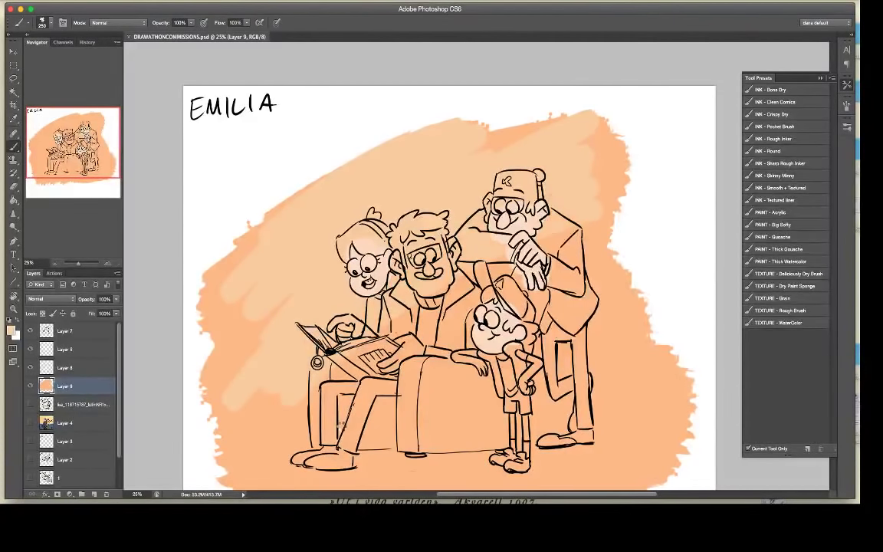
mouse_move(299, 357)
left_mouse_down()
mouse_move(335, 311)
mouse_move(457, 257)
left_mouse_up()
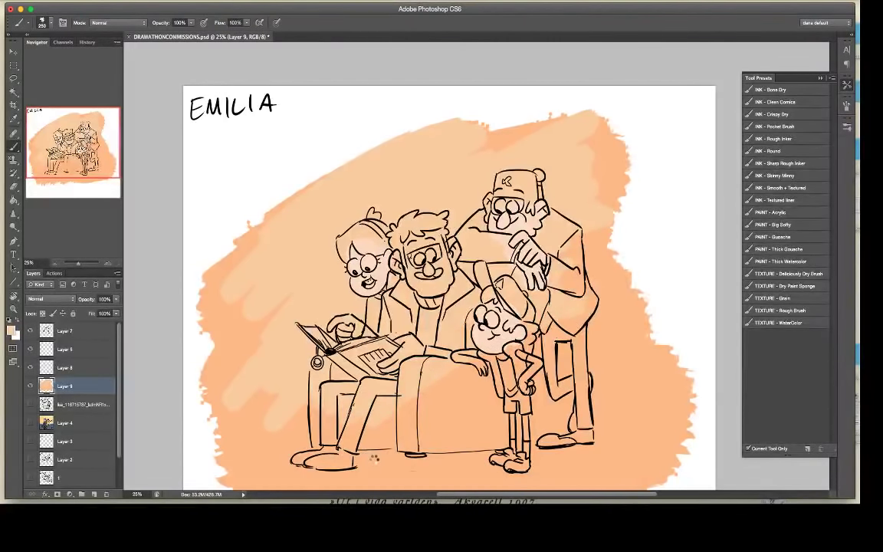
key("bracketright")
key("bracketright")
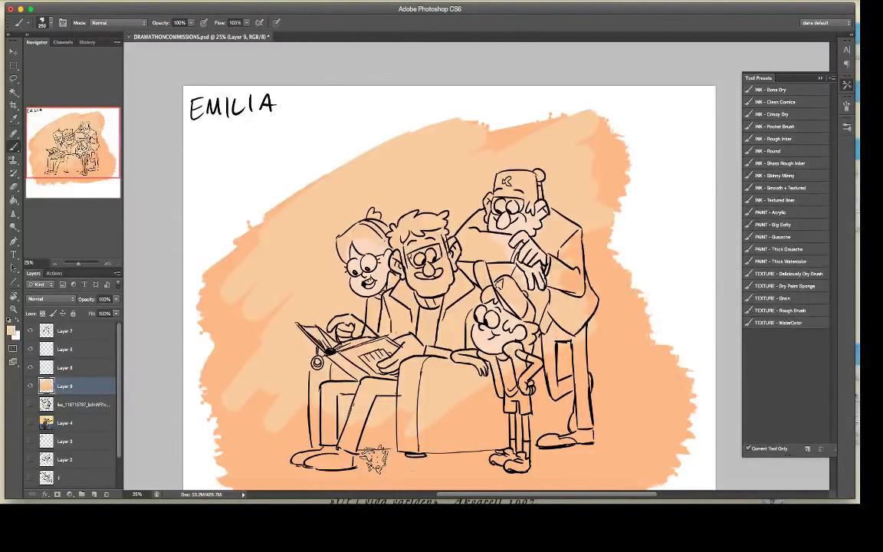
Step: Try clearing everything on the backdrop layer, and restore the paint
key("ctrl+a")
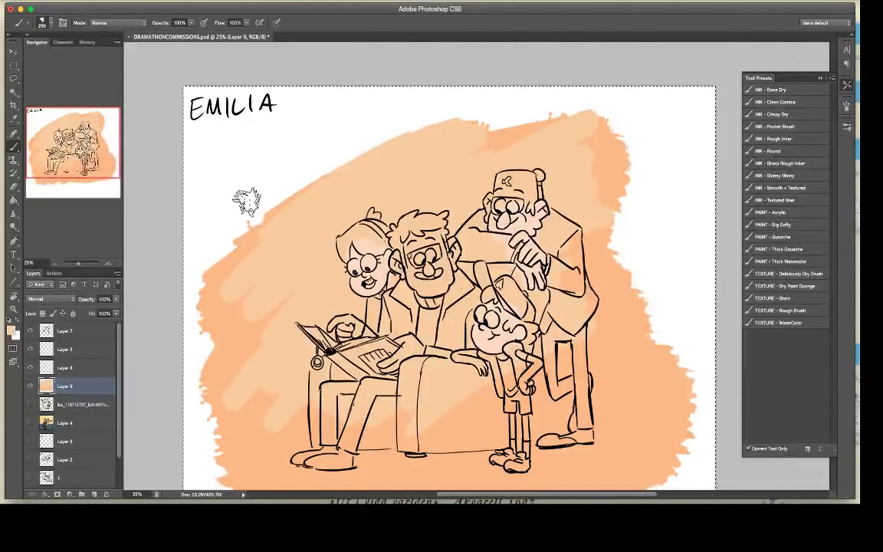
key("Delete")
key("ctrl+d")
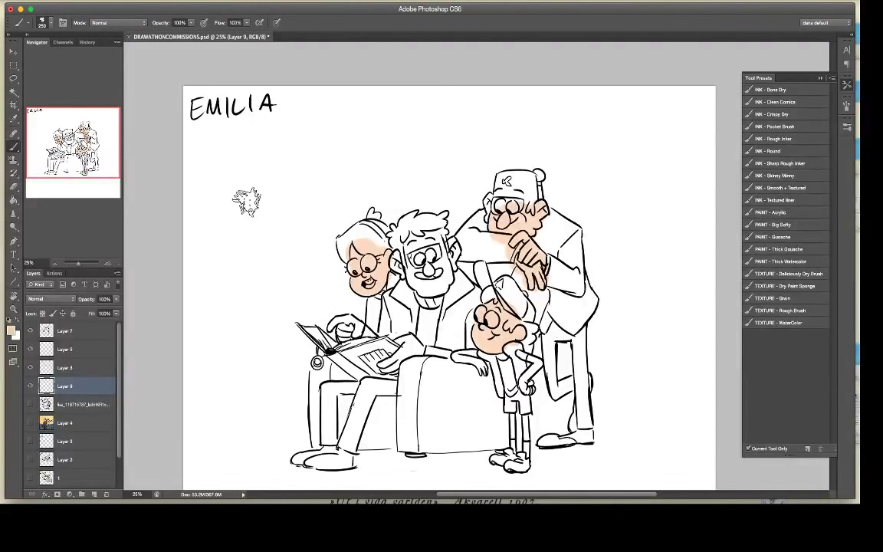
key("super+z")
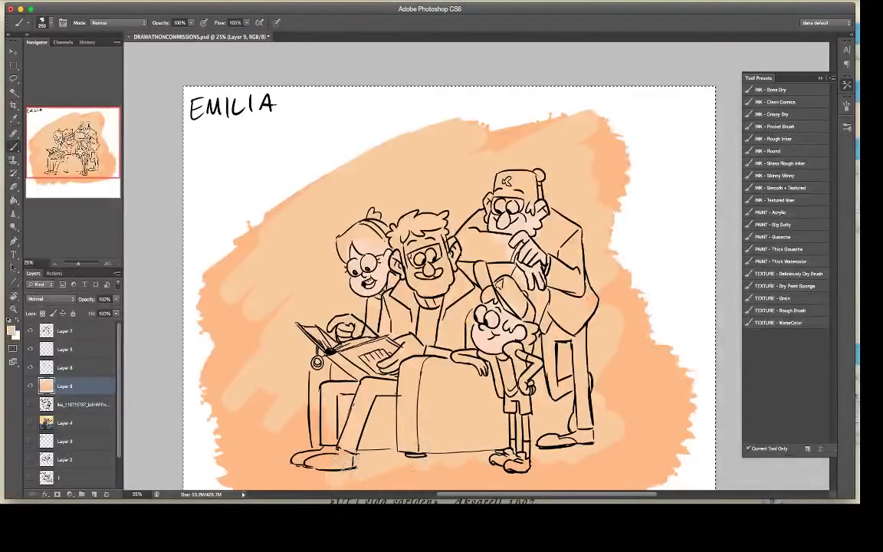
Step: Switch to the hard round brush at 250 px and 100% hardness, testing it with one stroke and undoing that
right_click(314, 319)
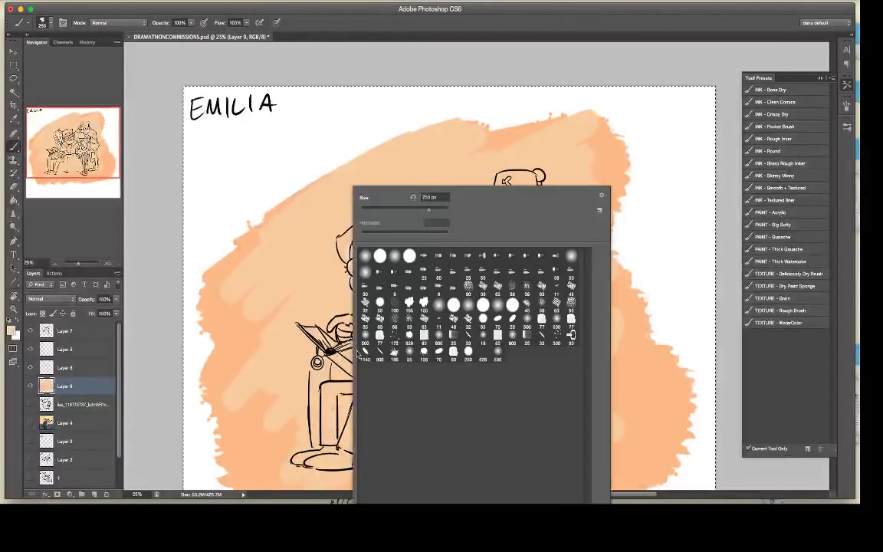
left_click(379, 257)
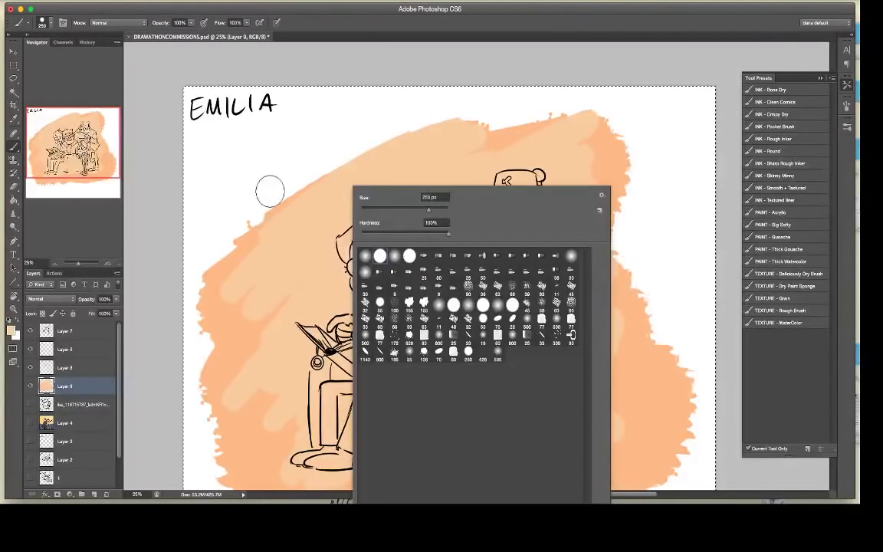
mouse_move(253, 183)
left_mouse_down()
mouse_move(265, 188)
mouse_move(298, 161)
left_mouse_up()
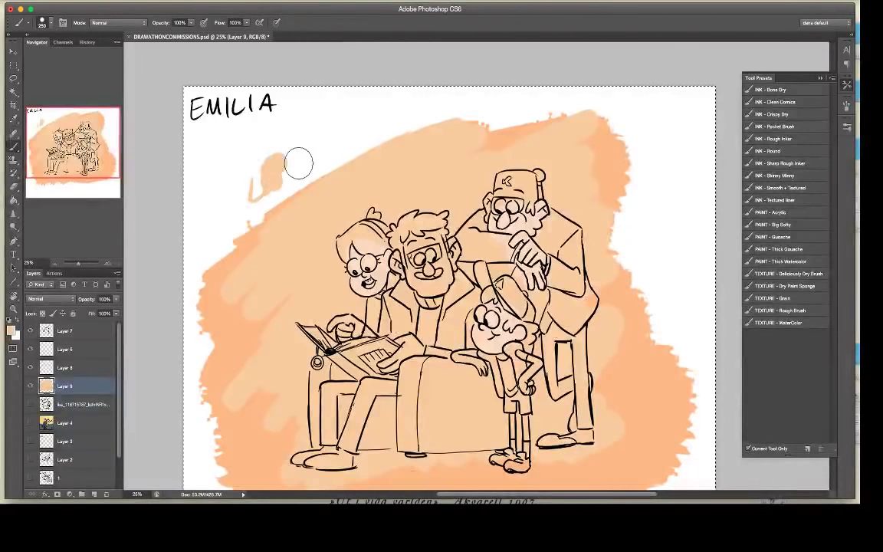
key("super+z")
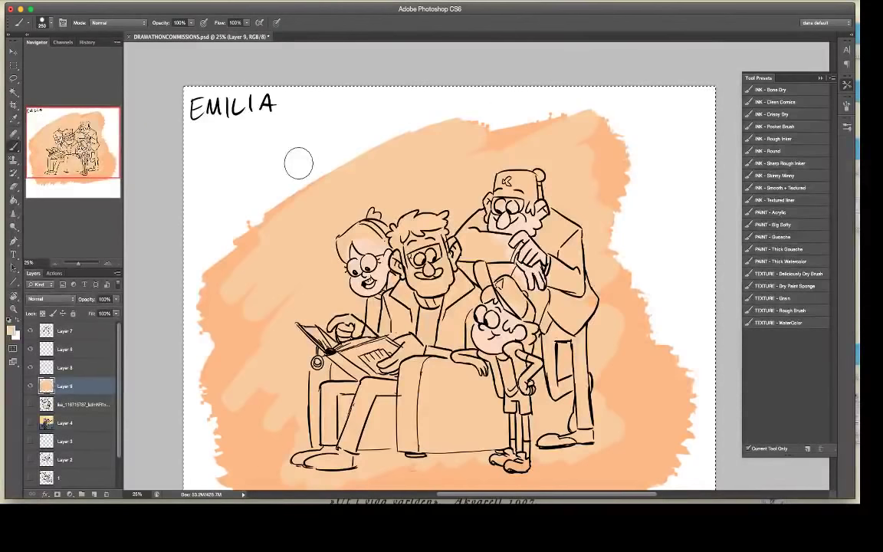
Step: Make Layer 8 active and set the foreground colour to white
left_click(35, 367)
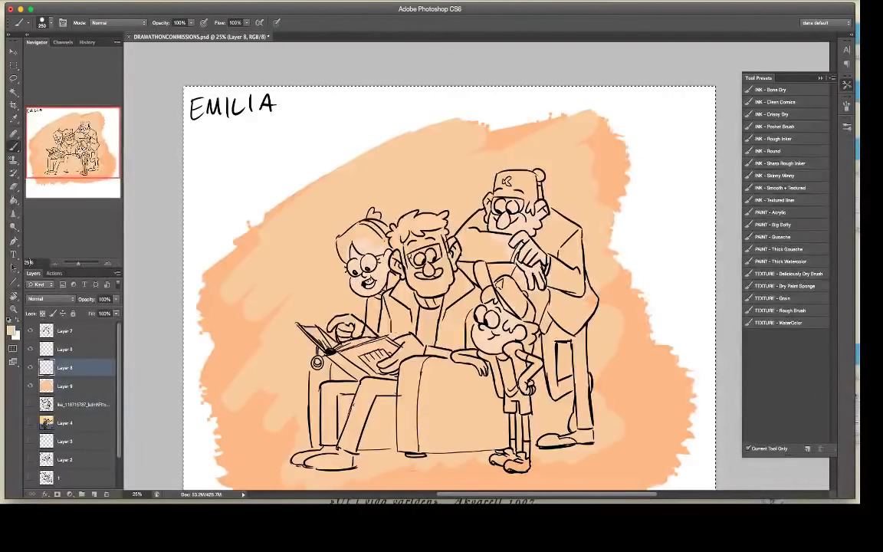
left_click(12, 330)
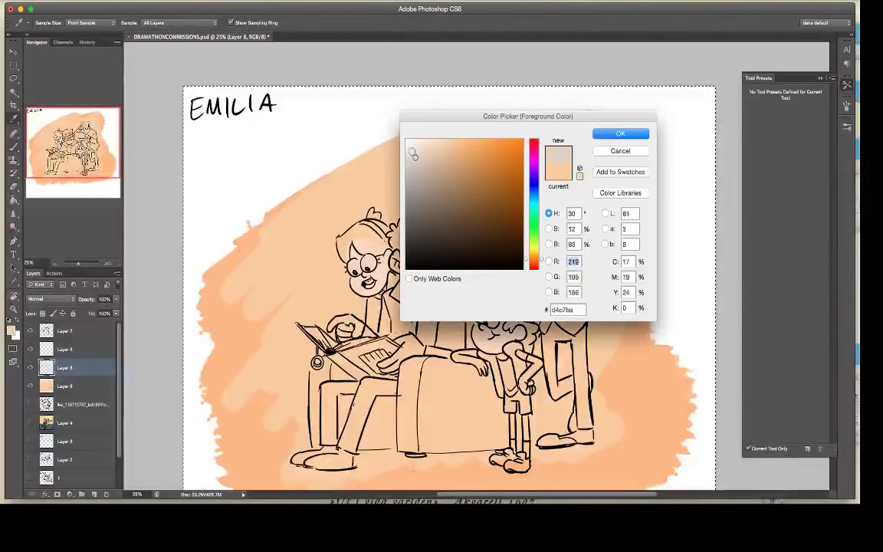
left_click_drag(414, 155, 405, 138)
left_click(610, 134)
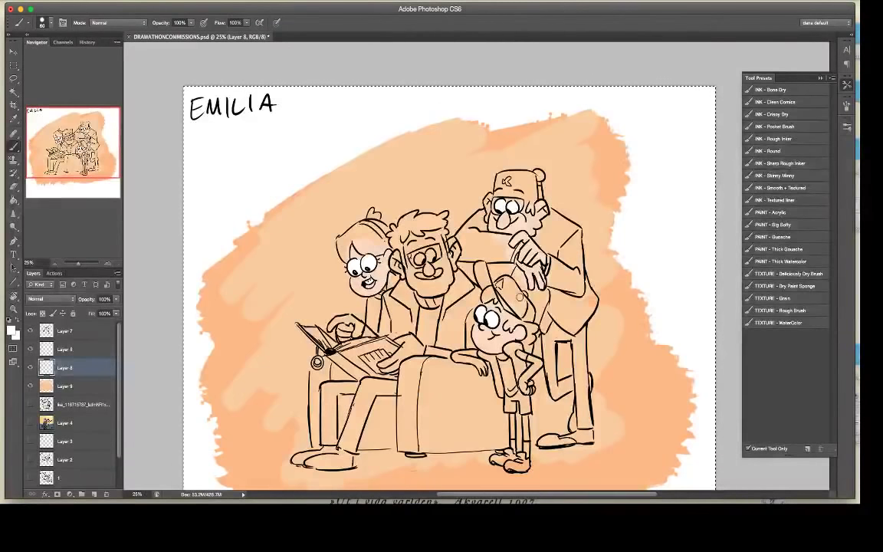
Step: Set the foreground colour to a muted slate blue, about #4a637a
key("i")
left_click(12, 330)
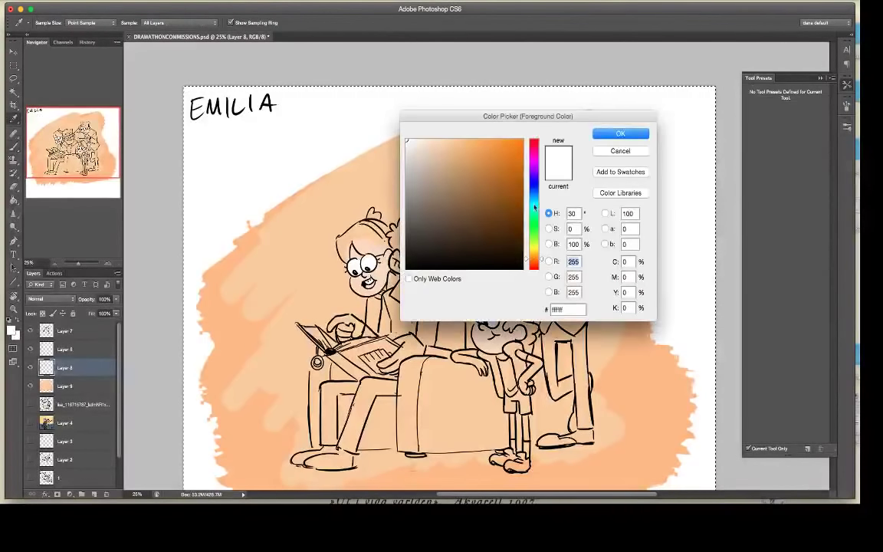
left_click_drag(534, 207, 534, 193)
left_click_drag(424, 209, 460, 203)
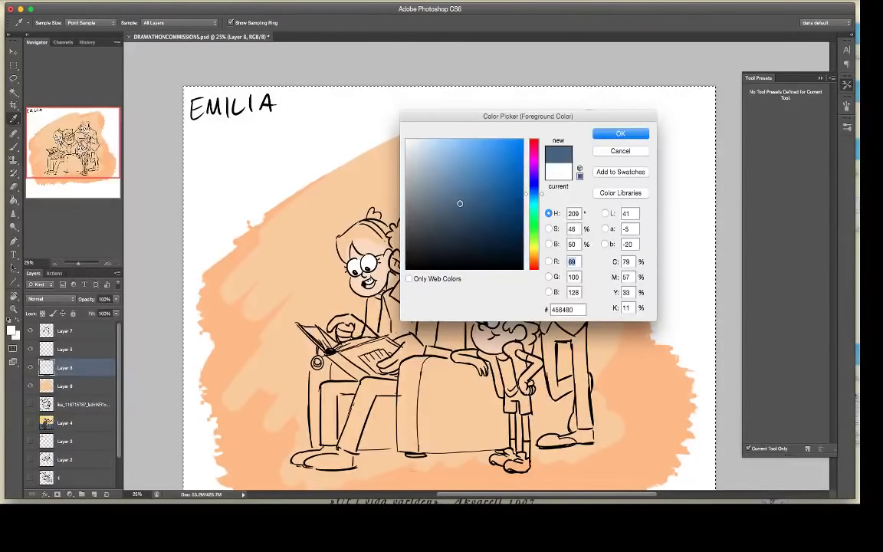
left_click(608, 134)
key("b")
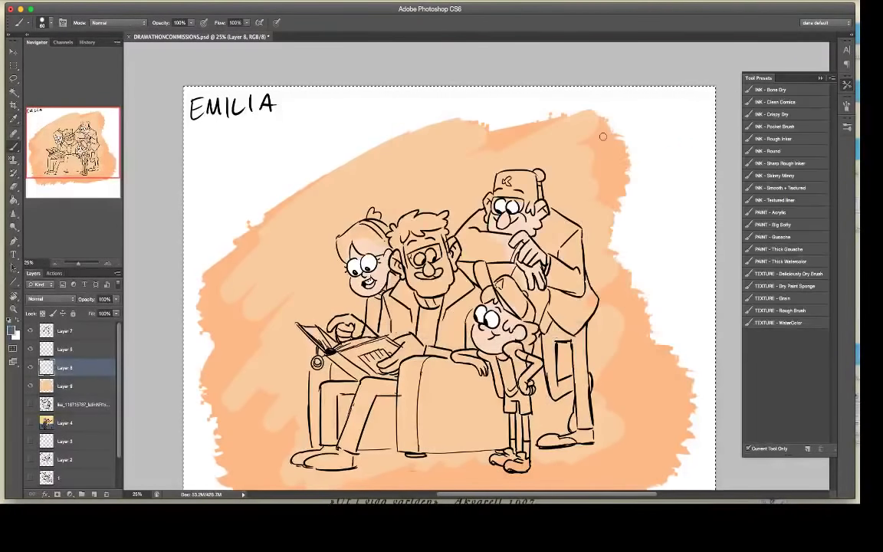
left_click(11, 329)
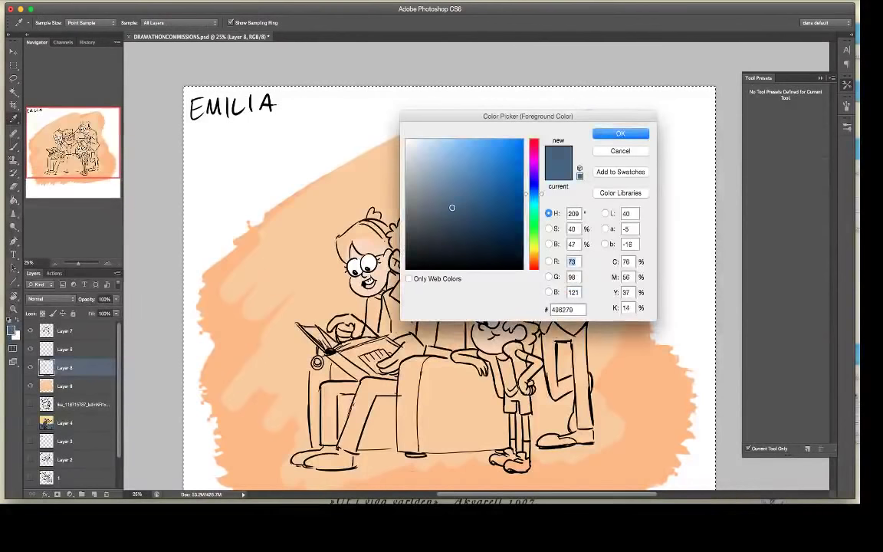
key("Return")
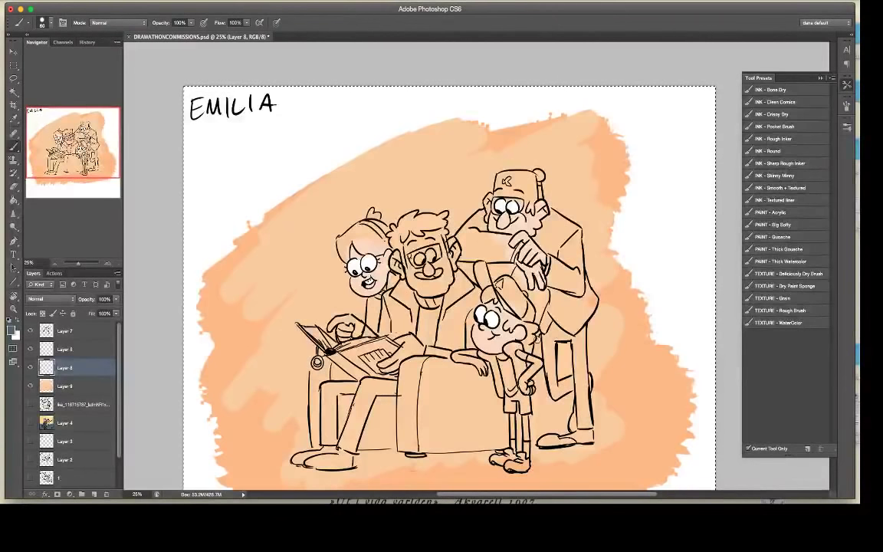
Step: Change the foreground colour to deep red #931b0b and test it with the brush on the standing man's fez
left_click(11, 329)
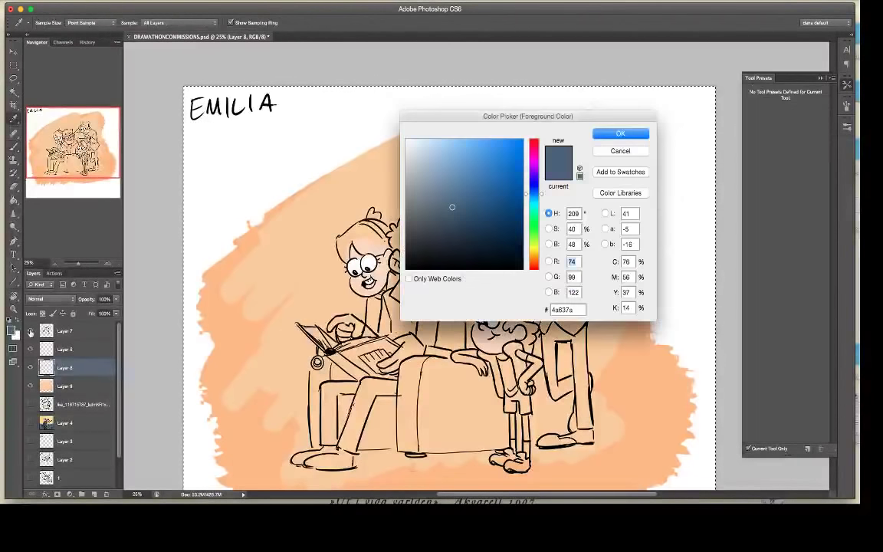
left_click(537, 263)
left_click(460, 221)
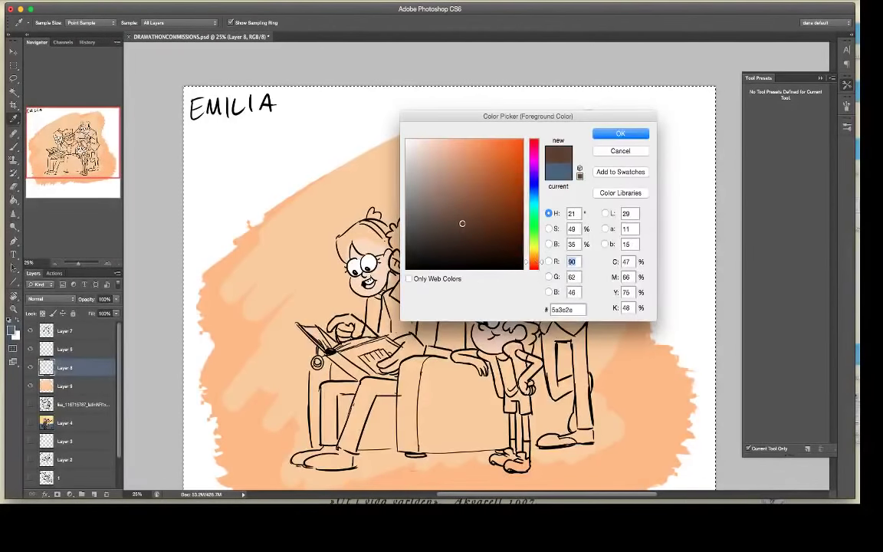
left_click_drag(537, 263, 537, 268)
mouse_move(470, 214)
left_mouse_down()
mouse_move(481, 205)
mouse_move(521, 217)
left_mouse_up()
left_click(501, 208)
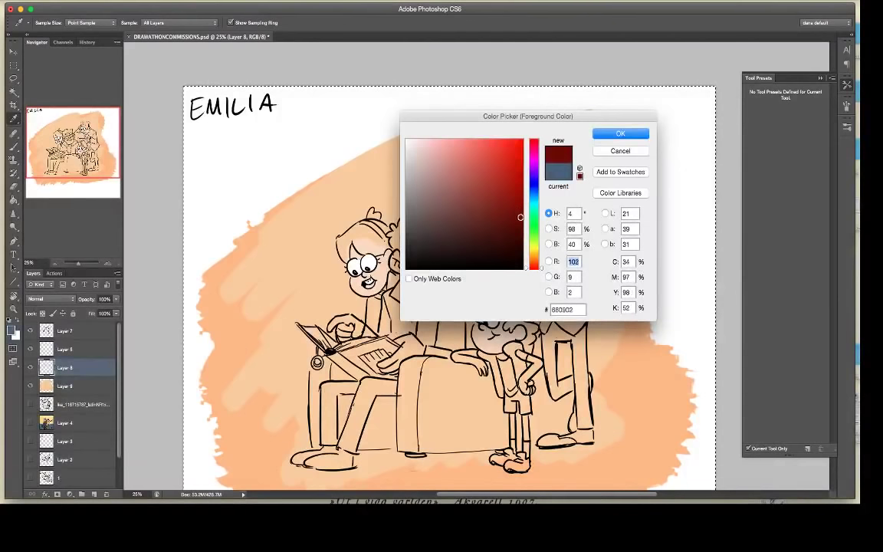
left_click_drag(542, 269, 536, 265)
mouse_move(516, 216)
left_mouse_down()
mouse_move(519, 171)
mouse_move(520, 196)
left_mouse_up()
left_click_drag(541, 265, 541, 268)
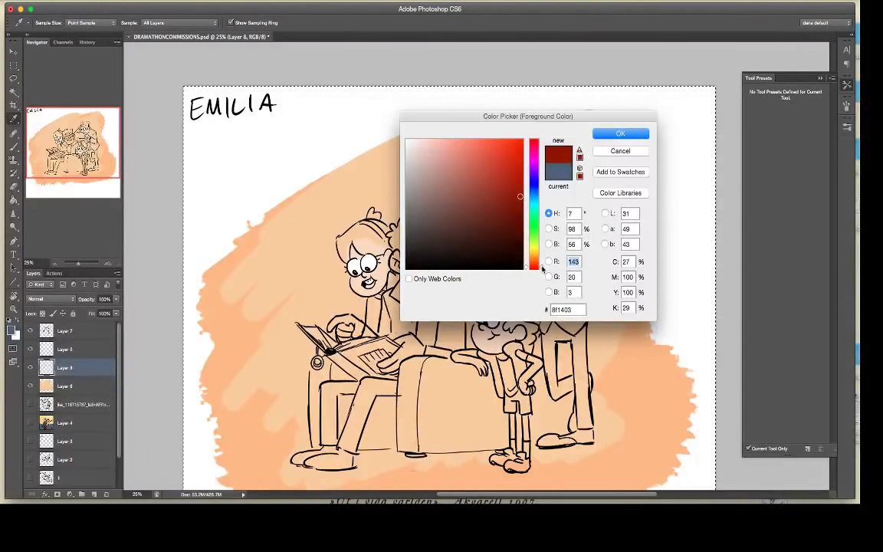
left_click(513, 202)
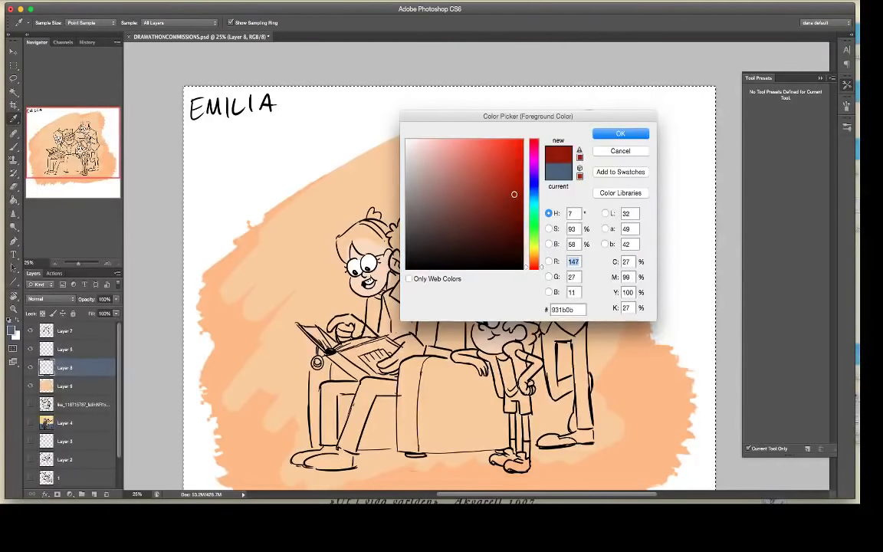
key("Return")
key("b")
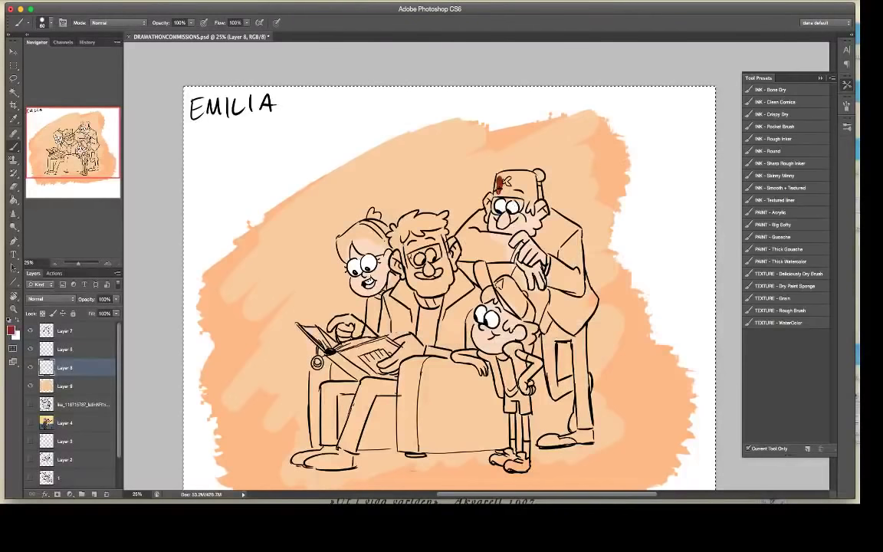
Step: Lighten the red to about #aa3c2b and fill the standing man's fez with it
left_click(11, 331)
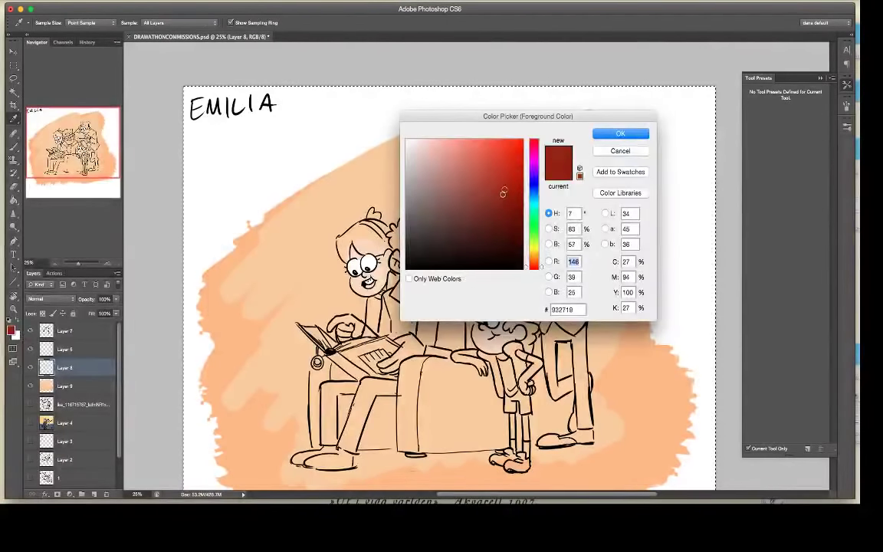
key("Return")
key("b")
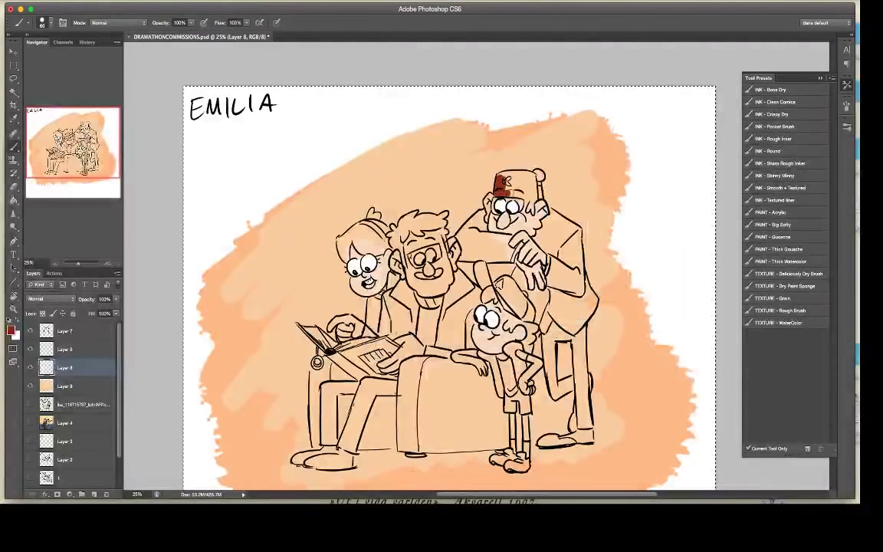
left_click(11, 331)
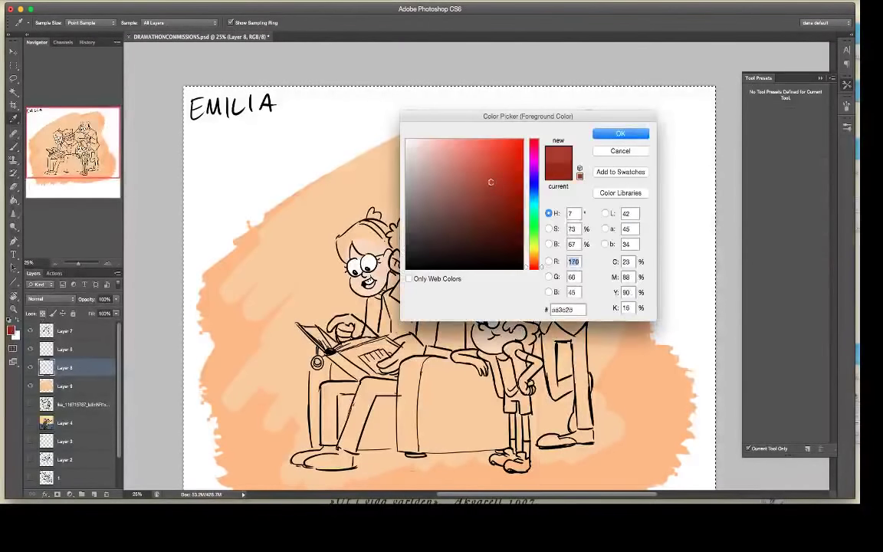
key("Return")
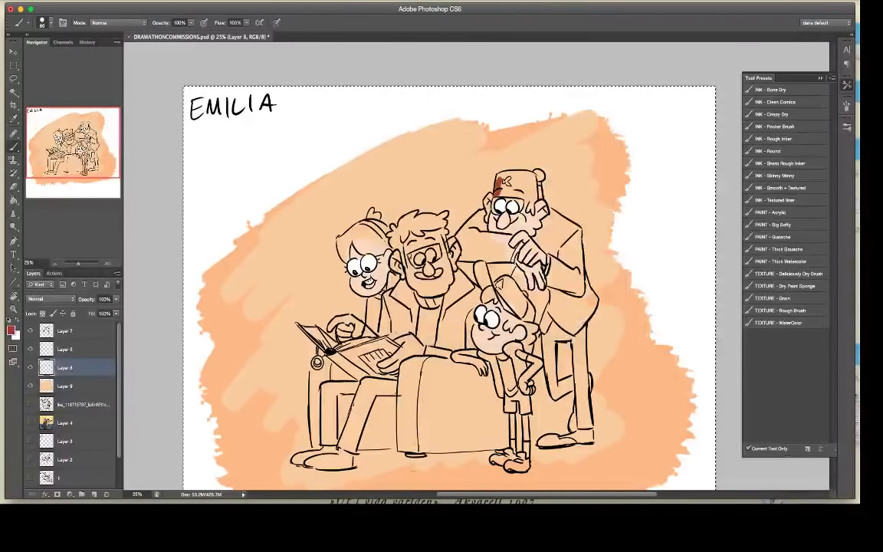
left_click_drag(497, 193, 522, 192)
mouse_move(452, 157)
left_mouse_down()
mouse_move(469, 161)
mouse_move(464, 175)
mouse_move(475, 170)
left_mouse_up()
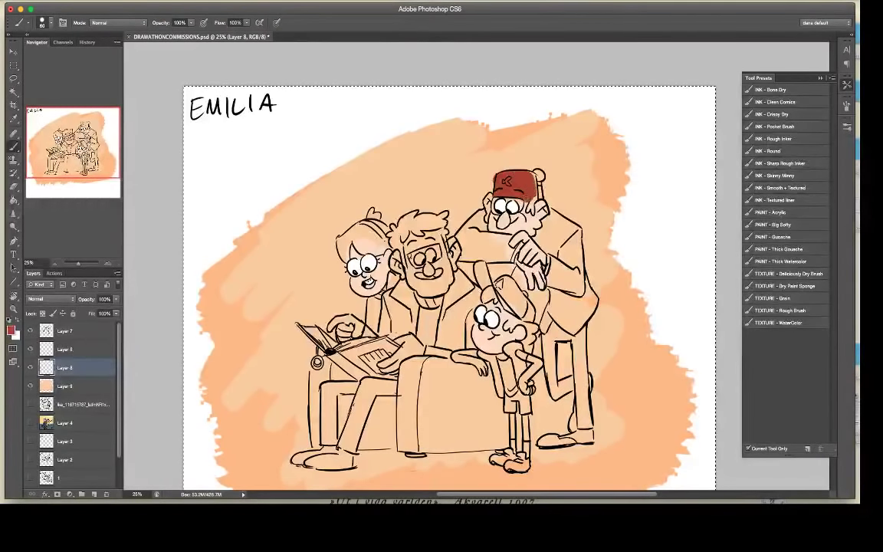
left_click_drag(528, 184, 536, 193)
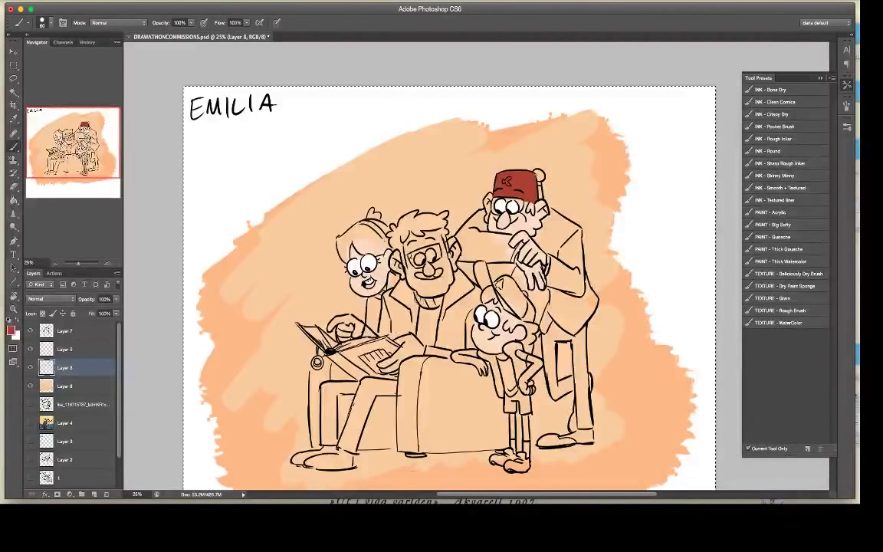
Step: Lighten the red slightly and paint the collar and front of the seated man's turtleneck
left_click(12, 331)
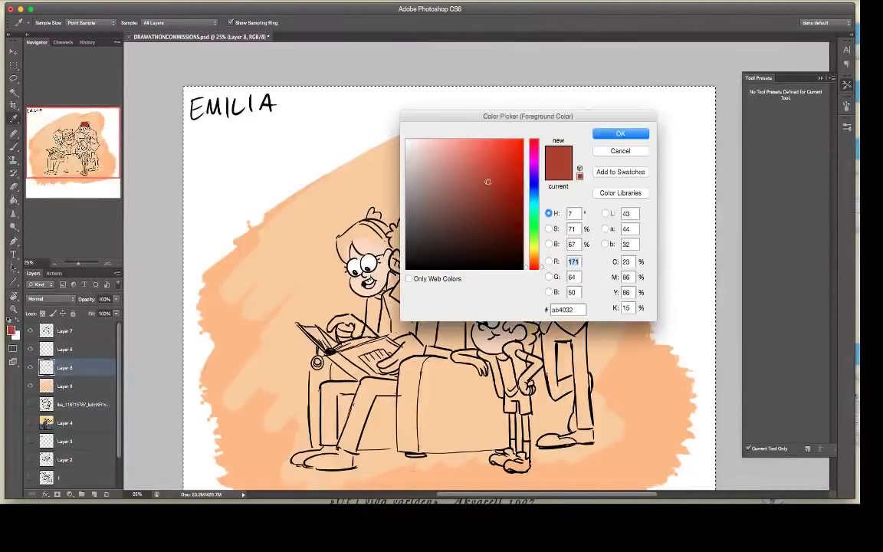
left_click_drag(488, 181, 484, 177)
left_click(617, 134)
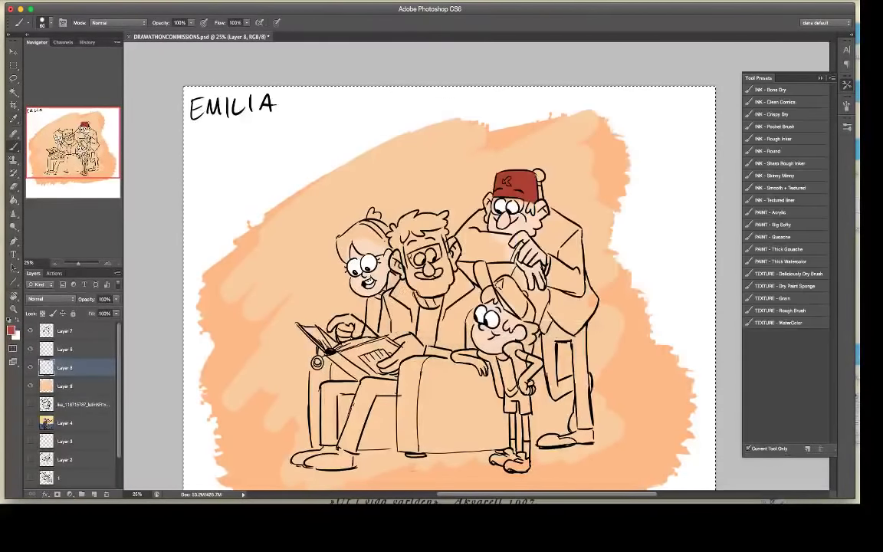
left_click_drag(415, 292, 423, 305)
mouse_move(420, 331)
left_mouse_down()
mouse_move(431, 336)
mouse_move(439, 313)
mouse_move(423, 339)
left_mouse_up()
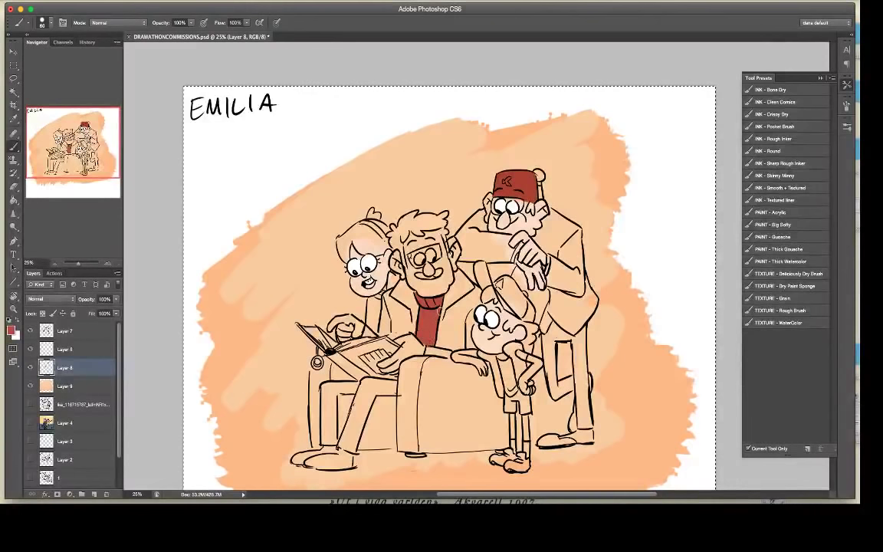
Step: Set the foreground colour to dark grey #504e4d and paint the standing man's folded jacket sleeve behind the seated man
left_click(13, 331)
mouse_move(441, 222)
left_mouse_down()
mouse_move(429, 203)
mouse_move(418, 214)
left_mouse_up()
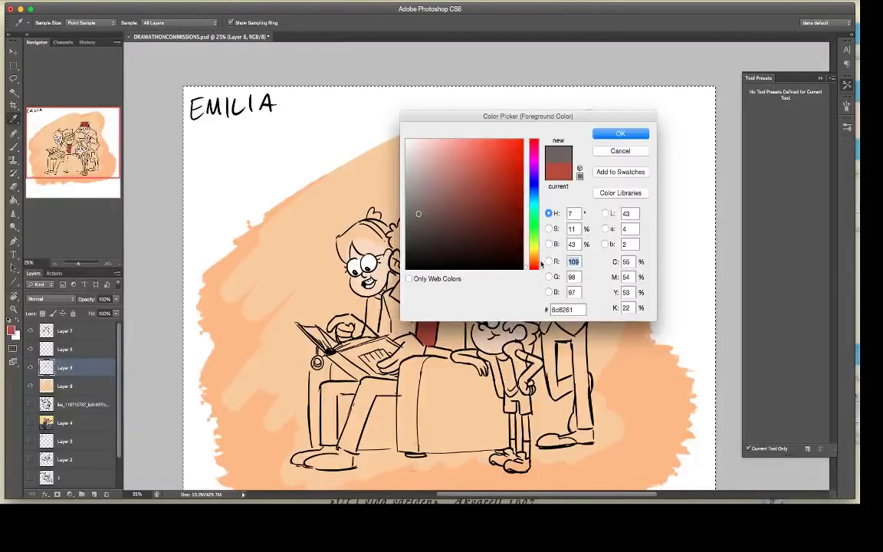
left_click(420, 220)
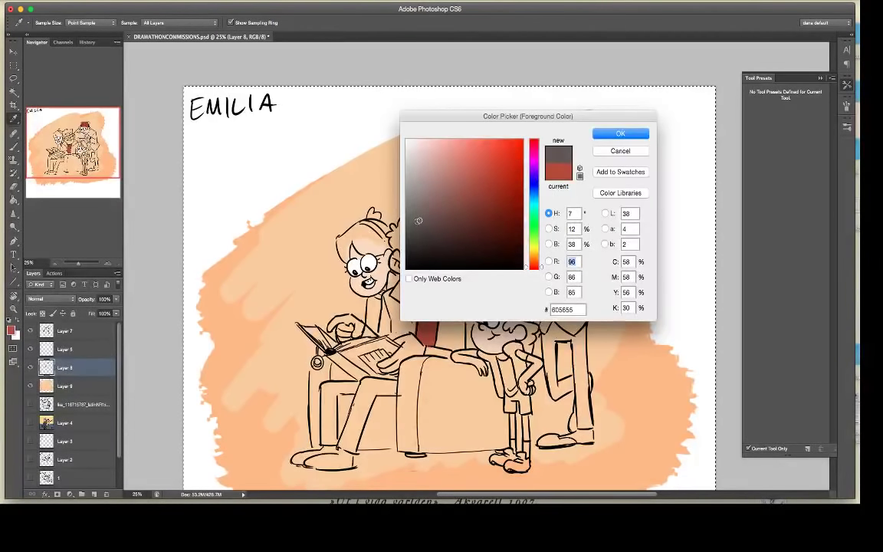
left_click_drag(419, 220, 411, 229)
key("Return")
key("b")
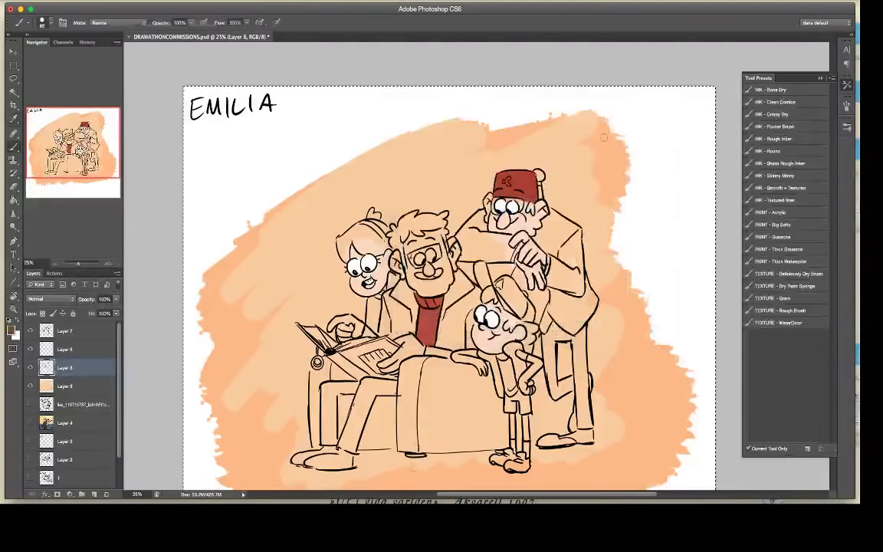
mouse_move(471, 236)
left_mouse_down()
mouse_move(481, 215)
mouse_move(484, 226)
mouse_move(463, 218)
mouse_move(483, 259)
mouse_move(466, 256)
mouse_move(487, 257)
mouse_move(445, 224)
mouse_move(447, 211)
mouse_move(514, 252)
left_mouse_up()
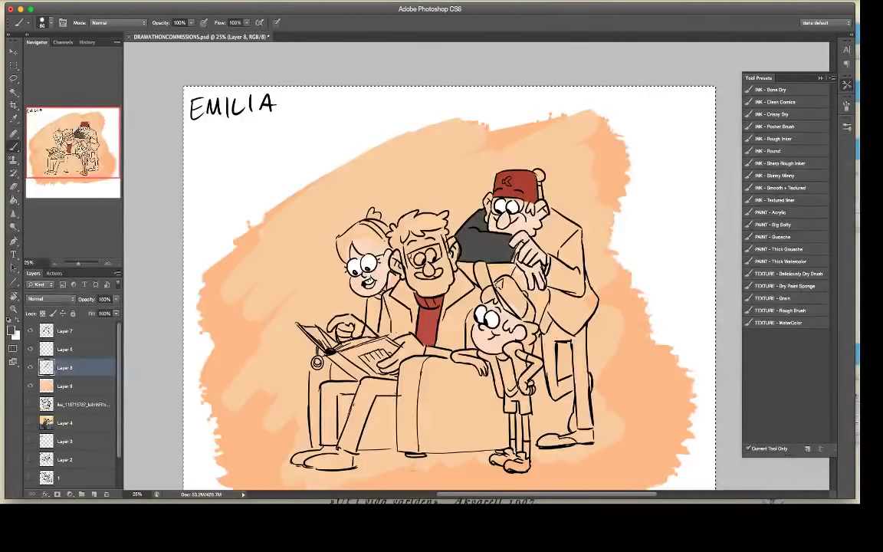
Step: Fill the rest of the standing man's suit in dark grey, covering shoulders, other sleeve, jacket body and trousers
mouse_move(492, 201)
left_mouse_down()
mouse_move(483, 212)
mouse_move(491, 201)
left_mouse_up()
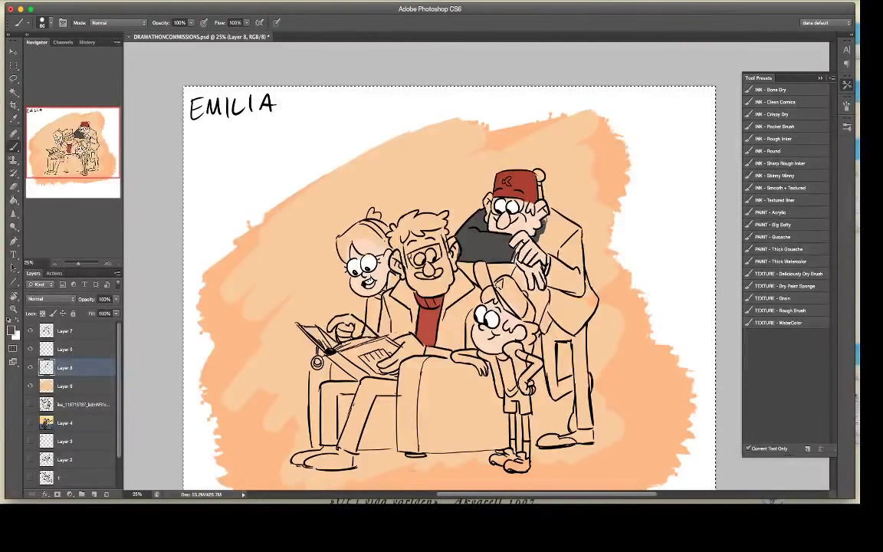
mouse_move(545, 223)
left_mouse_down()
mouse_move(553, 218)
mouse_move(544, 241)
left_mouse_up()
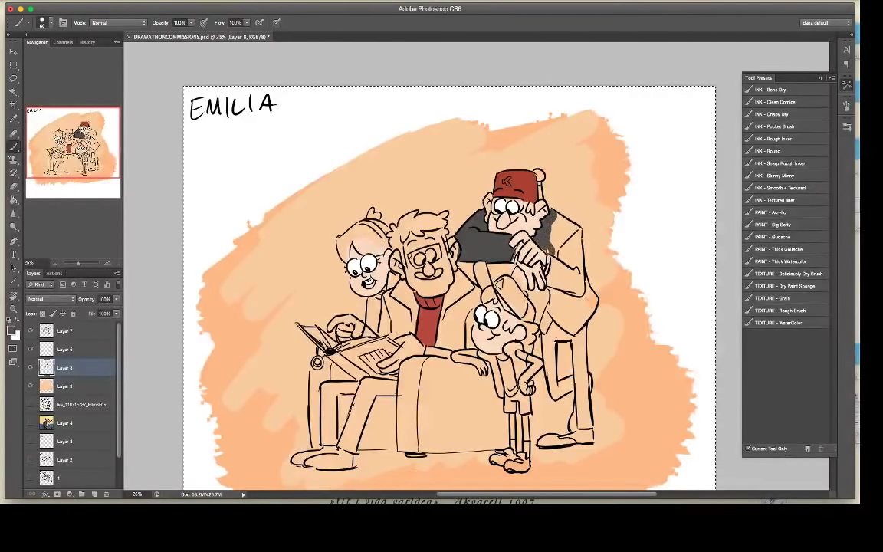
mouse_move(487, 221)
left_mouse_down()
mouse_move(498, 234)
mouse_move(500, 207)
mouse_move(505, 230)
mouse_move(502, 201)
left_mouse_up()
mouse_move(563, 221)
left_mouse_down()
mouse_move(577, 249)
mouse_move(578, 232)
mouse_move(573, 273)
mouse_move(554, 290)
left_mouse_up()
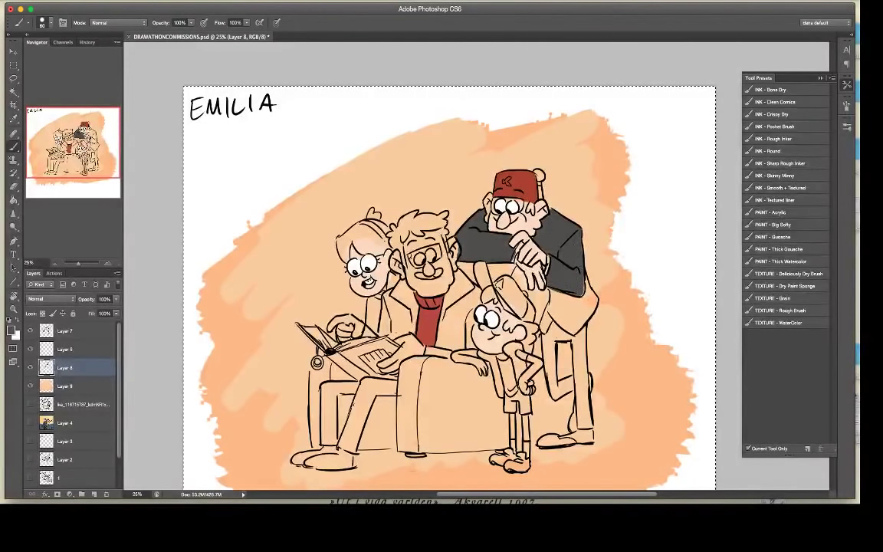
mouse_move(552, 292)
left_mouse_down()
mouse_move(548, 322)
mouse_move(578, 324)
mouse_move(582, 286)
mouse_move(593, 302)
mouse_move(584, 279)
mouse_move(595, 303)
mouse_move(581, 277)
left_mouse_up()
mouse_move(551, 332)
left_mouse_down()
mouse_move(574, 335)
mouse_move(549, 366)
mouse_move(553, 378)
mouse_move(553, 358)
mouse_move(554, 391)
mouse_move(565, 380)
mouse_move(553, 394)
mouse_move(574, 382)
mouse_move(555, 395)
mouse_move(576, 378)
mouse_move(583, 325)
mouse_move(584, 378)
mouse_move(573, 337)
mouse_move(580, 417)
left_mouse_up()
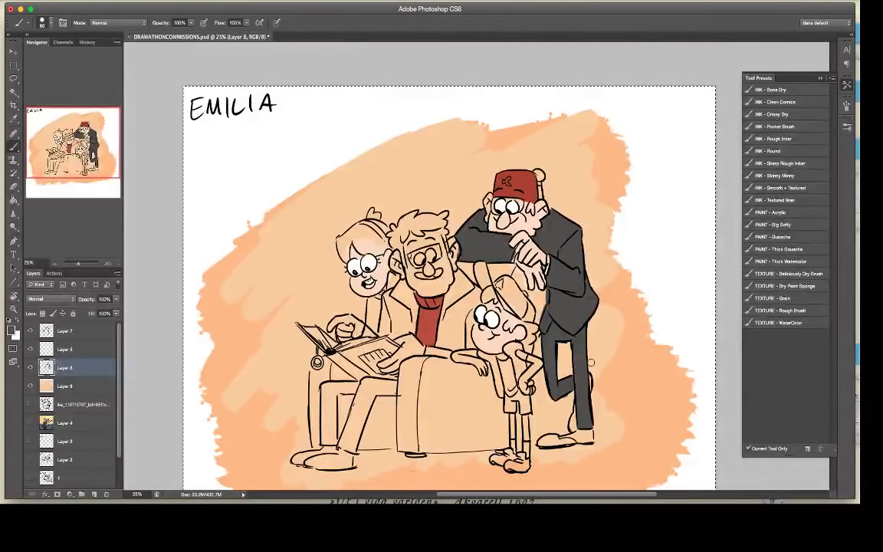
Step: Set the foreground colour to a muted grey-brown, about #8e7a6f, and return to the brush
left_click(14, 331)
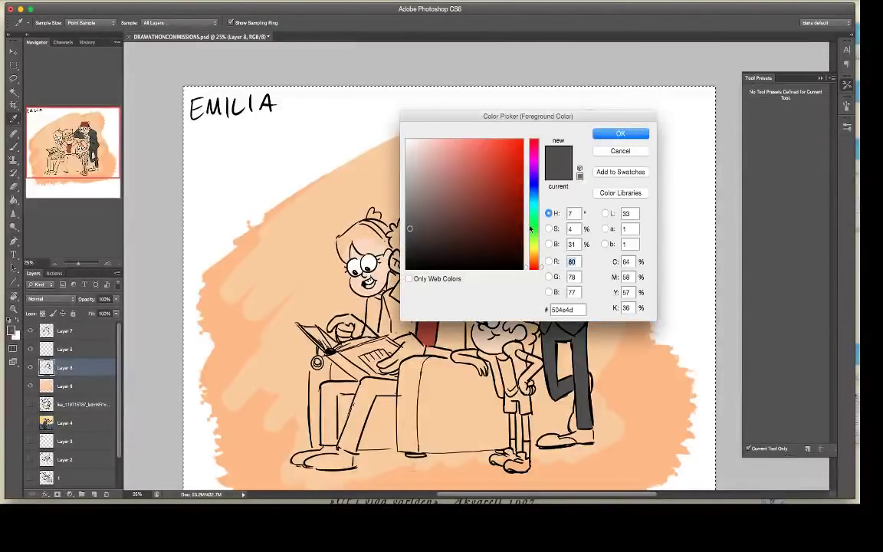
mouse_move(414, 223)
left_mouse_down()
mouse_move(445, 209)
mouse_move(437, 202)
left_mouse_up()
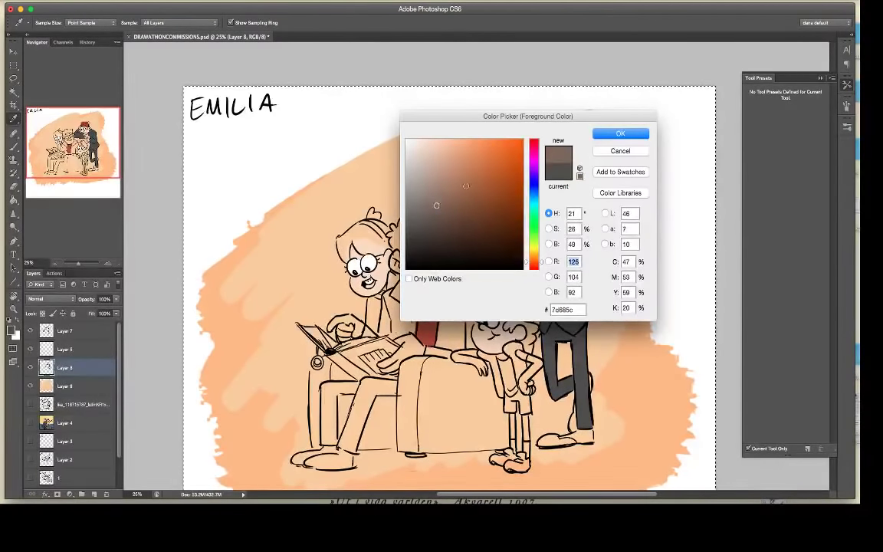
key("Return")
key("b")
key("i")
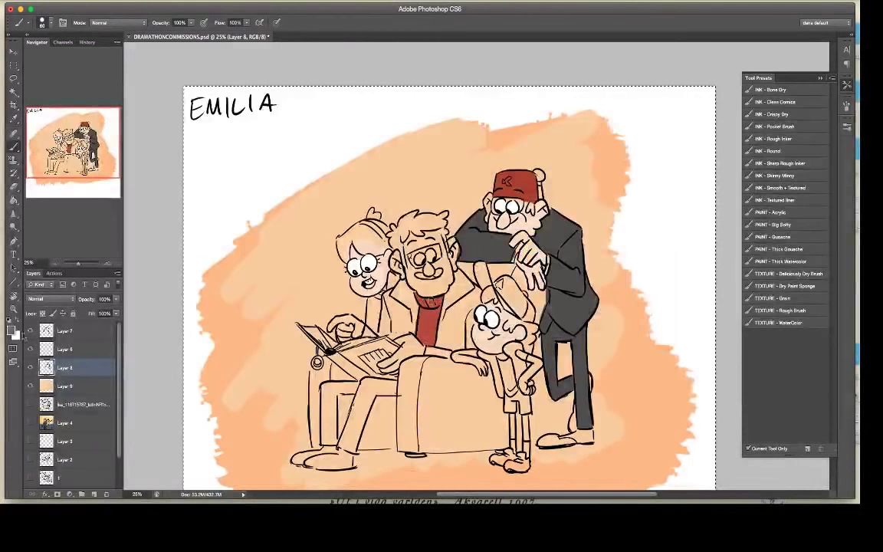
left_click(12, 332)
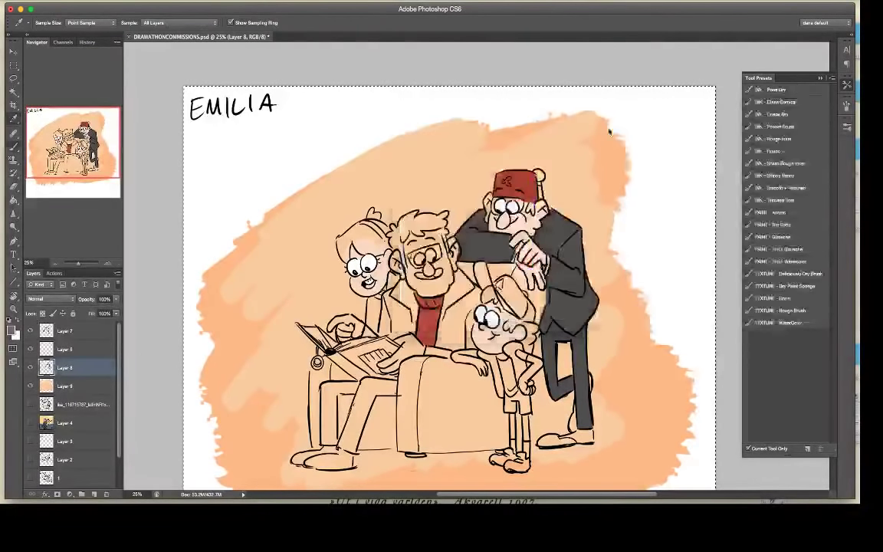
key("Return")
key("b")
Step: Try the grey-brown on the seated man's coat beside the turtleneck, undo the strokes and revisit the foreground colour
left_click_drag(443, 335, 438, 349)
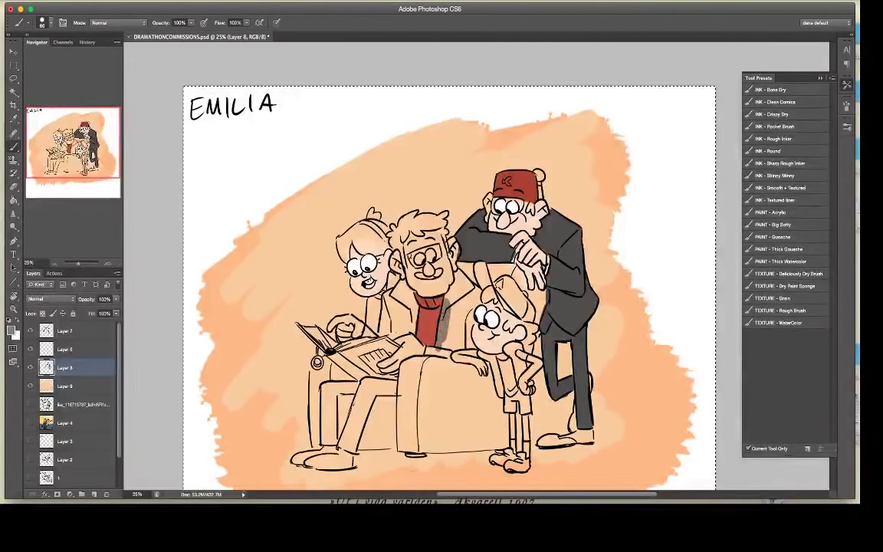
mouse_move(446, 313)
left_mouse_down()
mouse_move(461, 279)
mouse_move(450, 329)
left_mouse_up()
left_click(13, 331)
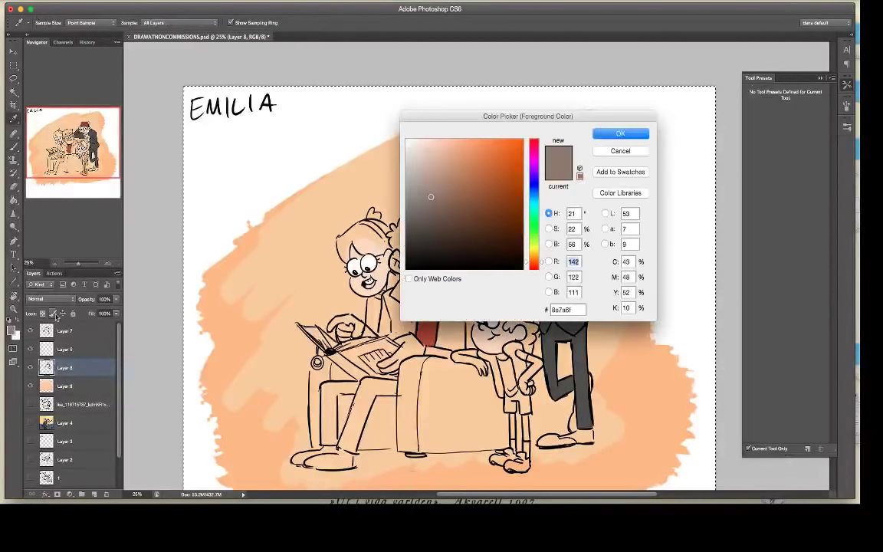
left_click(597, 135)
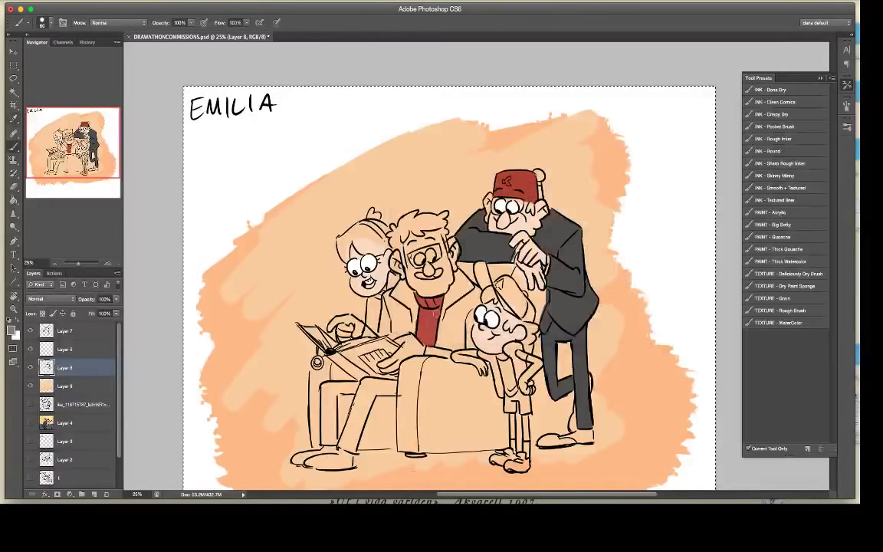
Step: Set the foreground colour to a tan close to #ac9373 and paint the seated man's coat around the red turtleneck
left_click(10, 331)
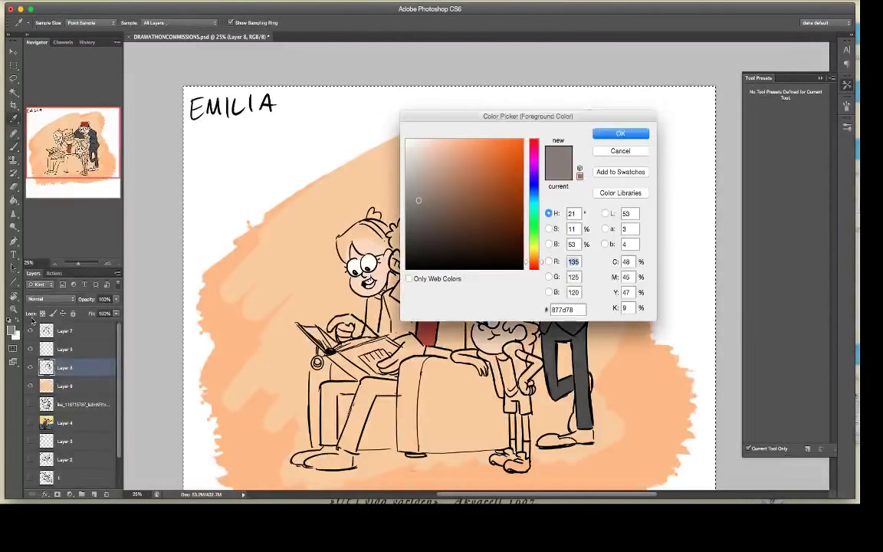
left_click_drag(541, 265, 541, 260)
left_click_drag(435, 190, 444, 181)
left_click(604, 134)
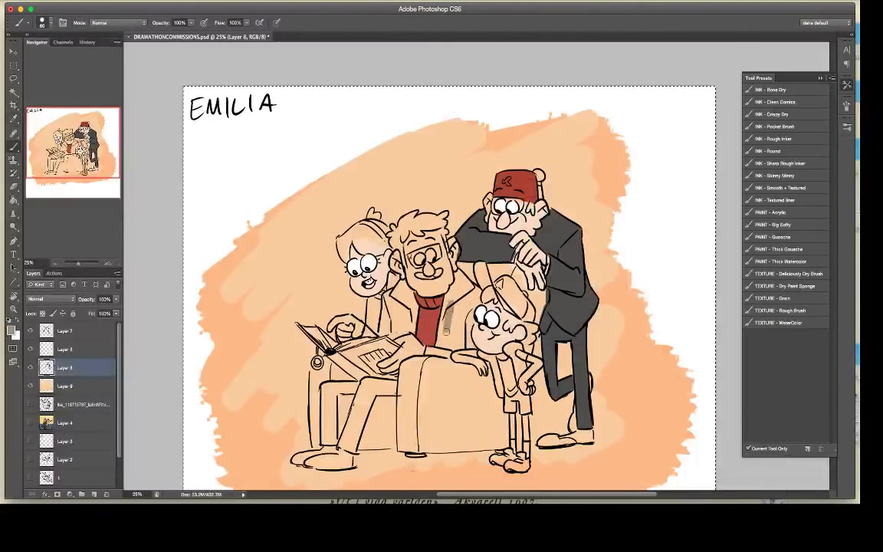
left_click(11, 330)
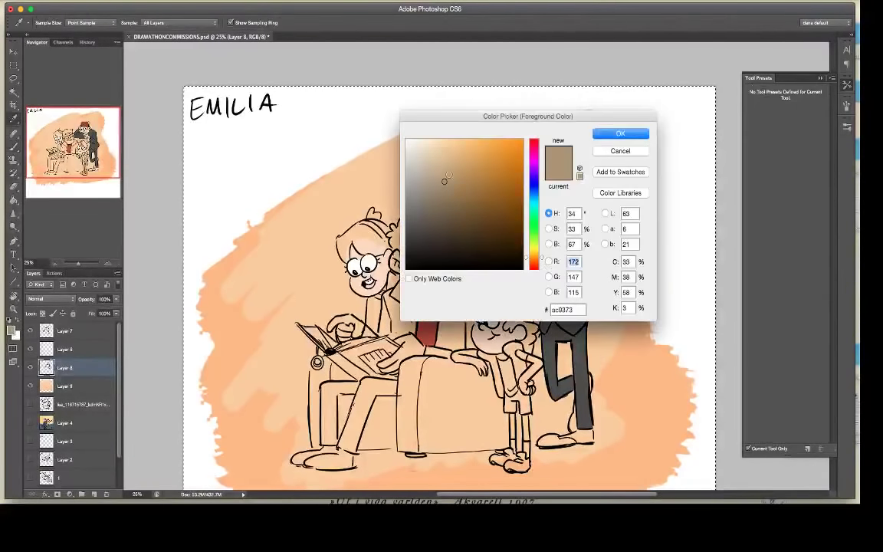
key("Return")
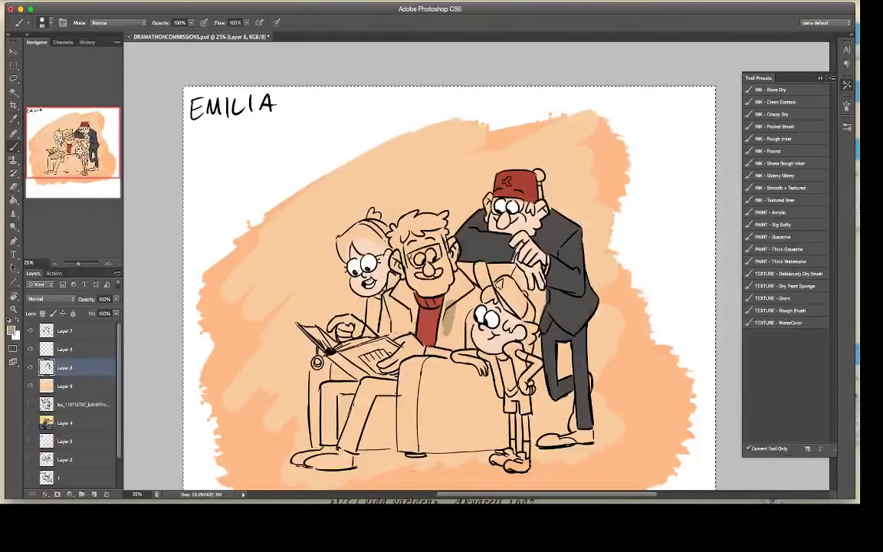
mouse_move(452, 302)
left_mouse_down()
mouse_move(445, 335)
mouse_move(429, 350)
mouse_move(448, 338)
mouse_move(453, 349)
mouse_move(459, 304)
mouse_move(448, 297)
mouse_move(471, 284)
mouse_move(467, 279)
mouse_move(461, 327)
mouse_move(472, 299)
mouse_move(422, 294)
mouse_move(418, 310)
mouse_move(387, 326)
mouse_move(345, 295)
mouse_move(358, 300)
mouse_move(368, 281)
mouse_move(352, 268)
mouse_move(358, 261)
mouse_move(372, 279)
left_mouse_up()
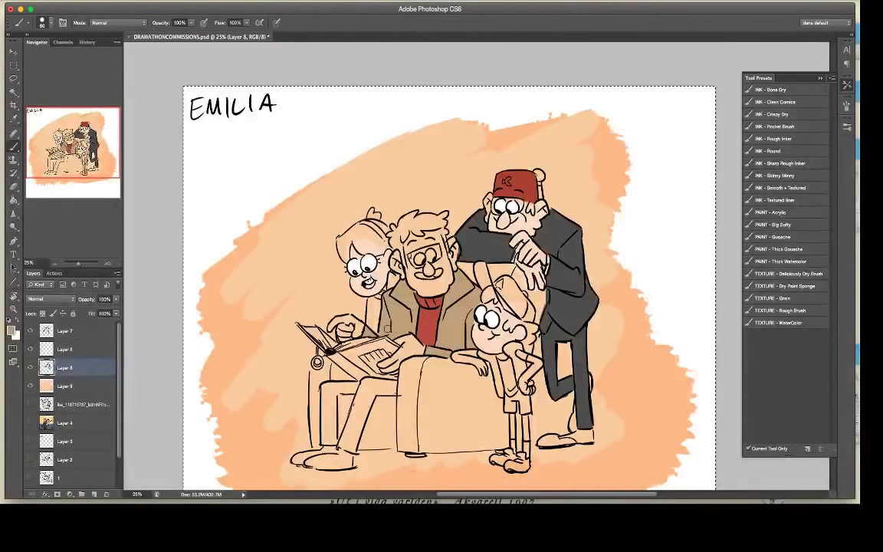
Step: Sample a pale skin tone from the canvas and brush it over the characters' bare skin, including the hands on the book
key("i")
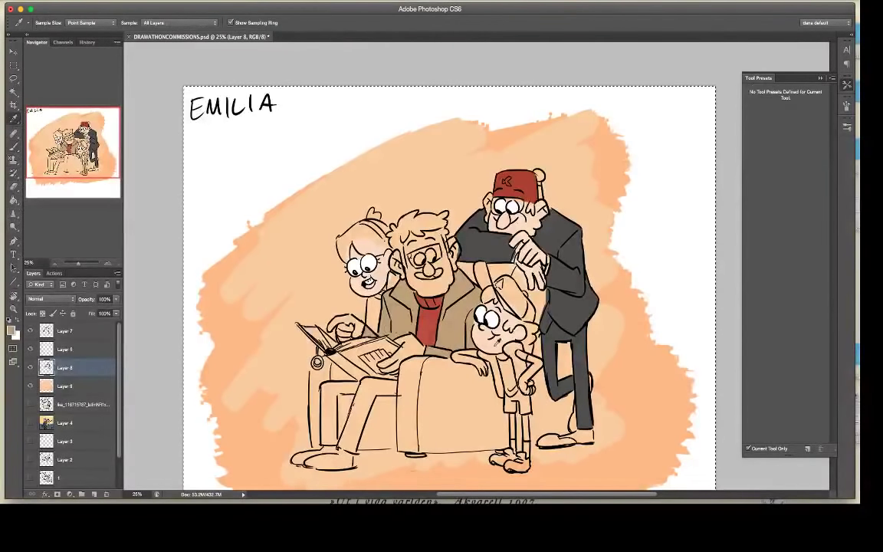
left_click(15, 147)
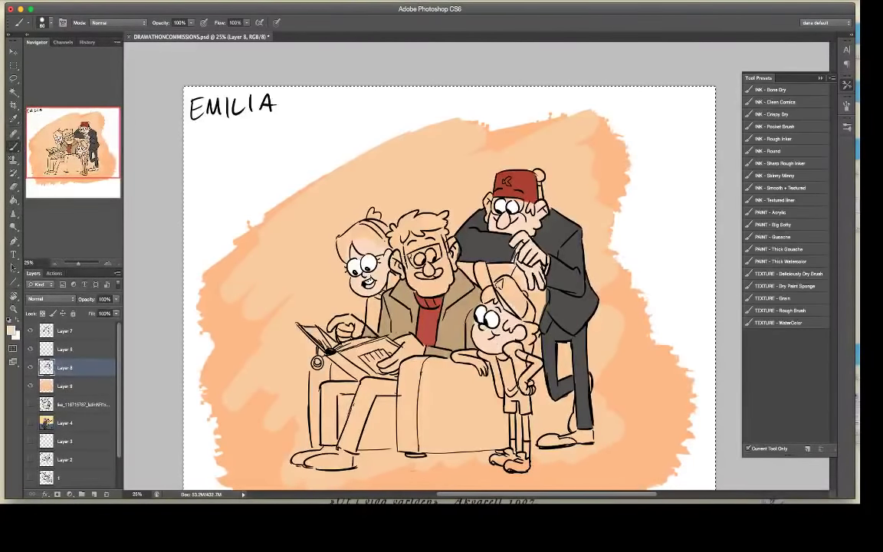
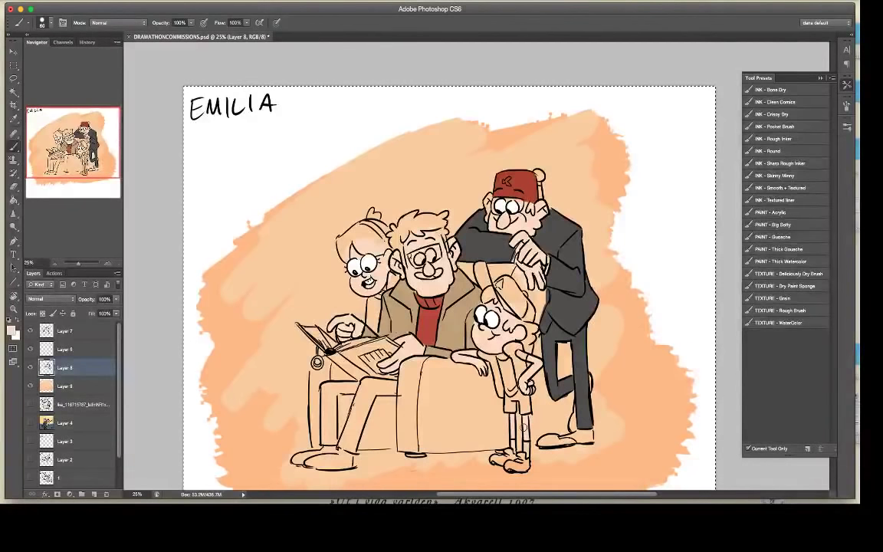
Step: Try a dark grey-brown on the seated man's hair and undo the strokes
left_click(10, 331)
left_click(433, 207)
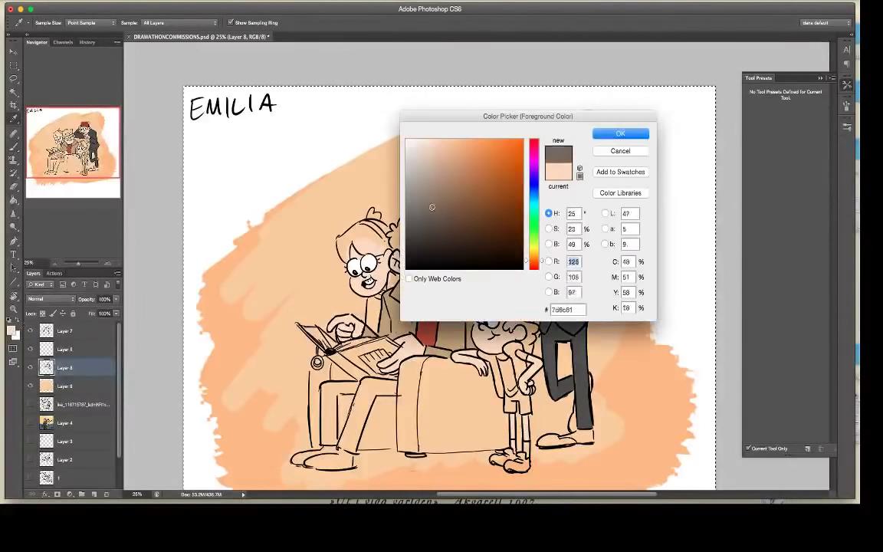
key("Return")
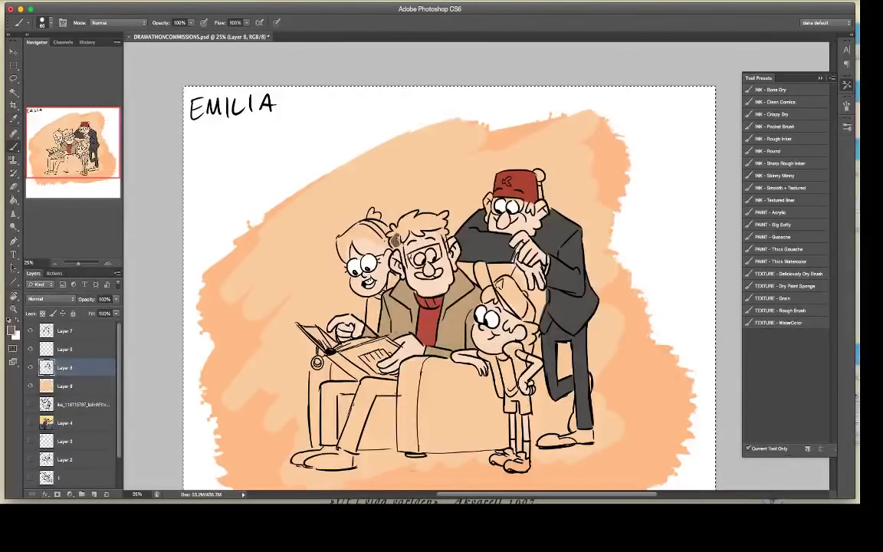
left_click_drag(393, 240, 395, 253)
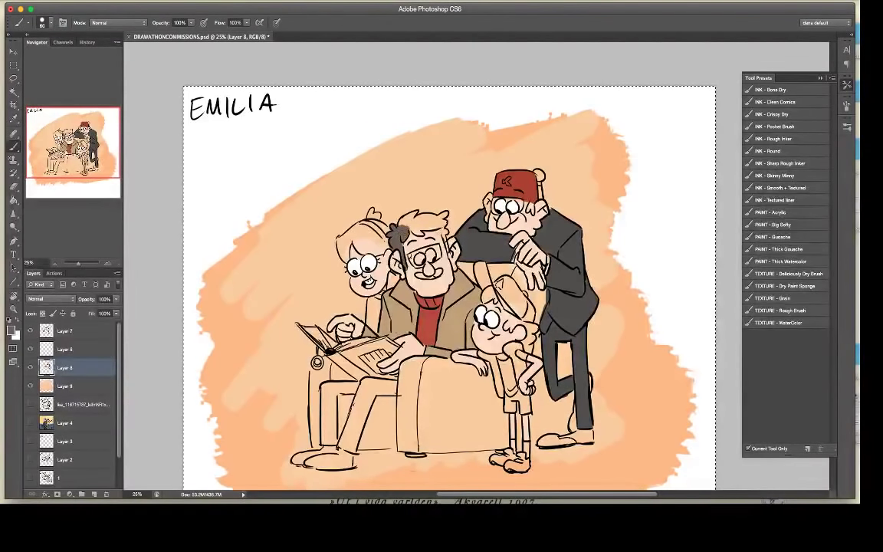
mouse_move(405, 234)
left_mouse_down()
mouse_move(417, 216)
mouse_move(410, 222)
left_mouse_up()
mouse_move(367, 203)
left_mouse_down()
mouse_move(395, 202)
mouse_move(440, 223)
left_mouse_up()
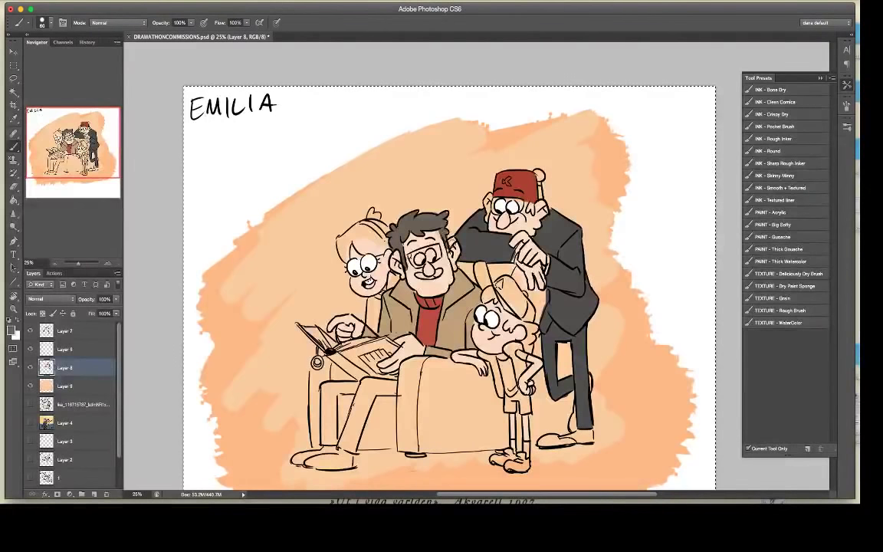
key("super+alt+z")
key("super+alt+z")
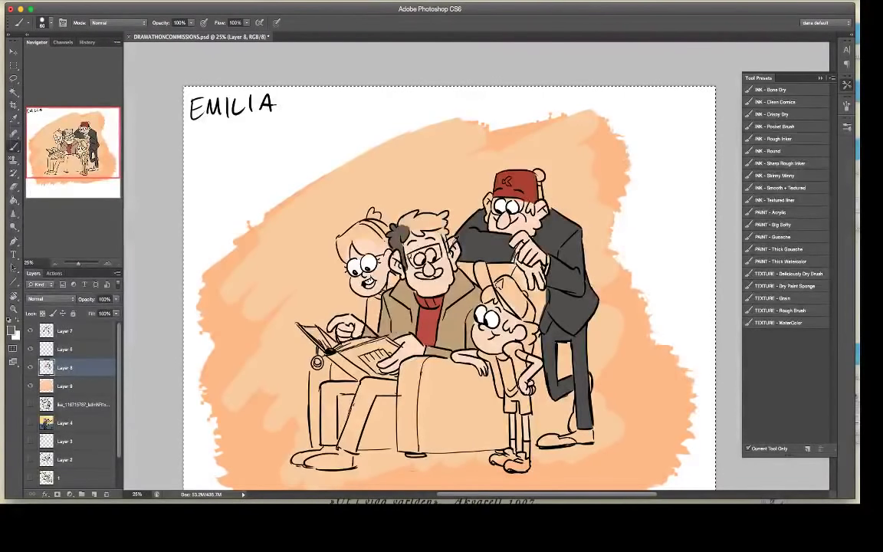
key("ctrl+alt+z")
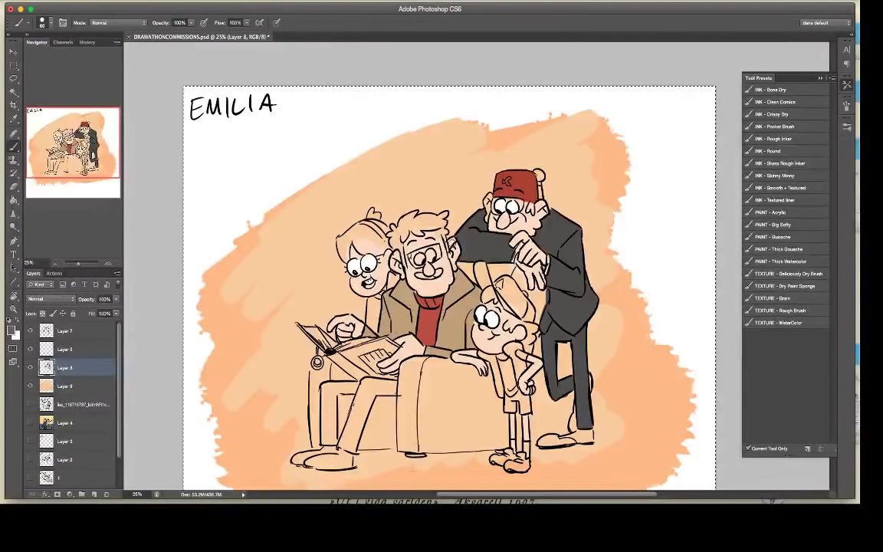
Step: Set the foreground colour to neutral grey #7c7875 and paint the seated man's hair
left_click(10, 329)
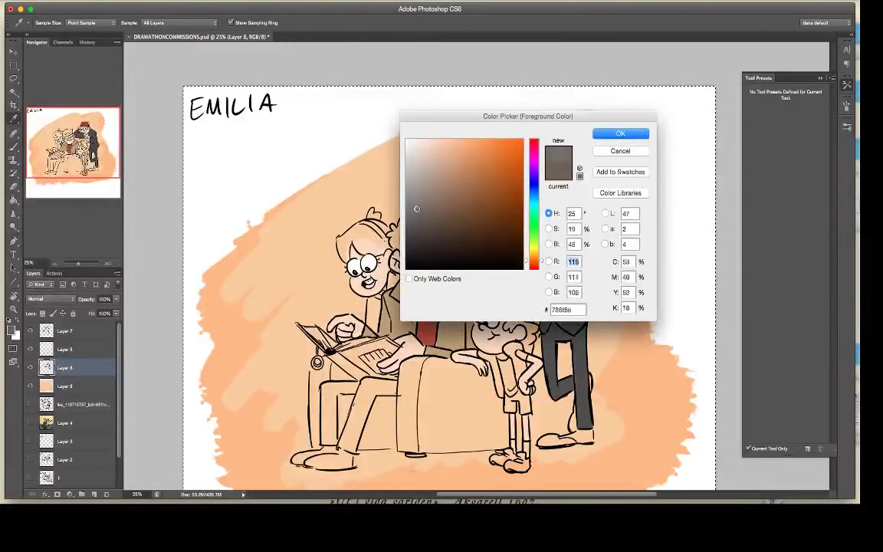
left_click_drag(417, 209, 412, 204)
left_click(610, 136)
mouse_move(395, 245)
left_mouse_down()
mouse_move(398, 234)
mouse_move(394, 253)
left_mouse_up()
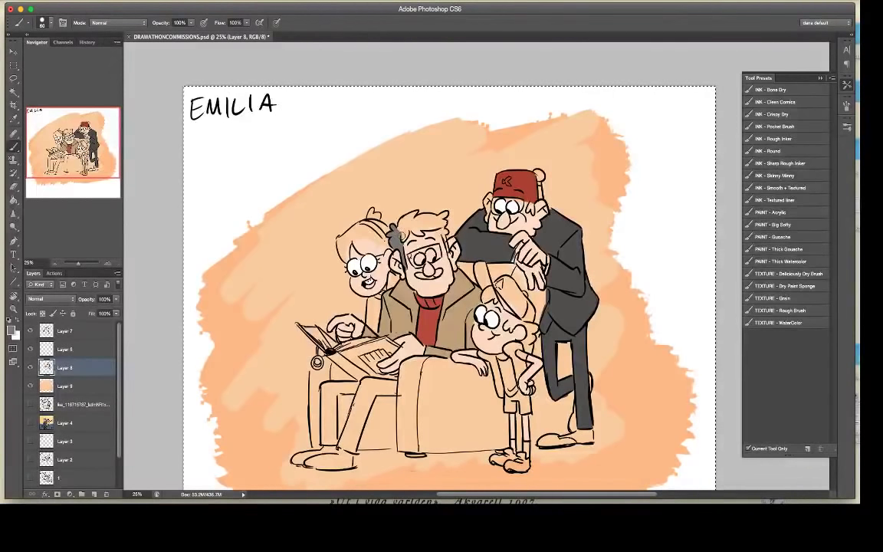
mouse_move(394, 234)
left_mouse_down()
mouse_move(404, 222)
mouse_move(427, 220)
mouse_move(443, 232)
left_mouse_up()
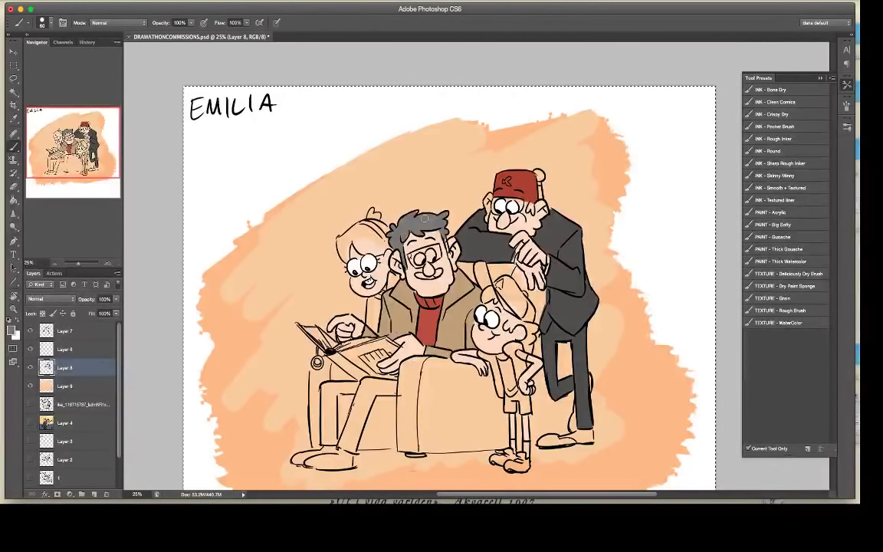
Step: Lighten the foreground grey to #8d8c8b for the seated man's hair and undo the last stroke
left_click(12, 329)
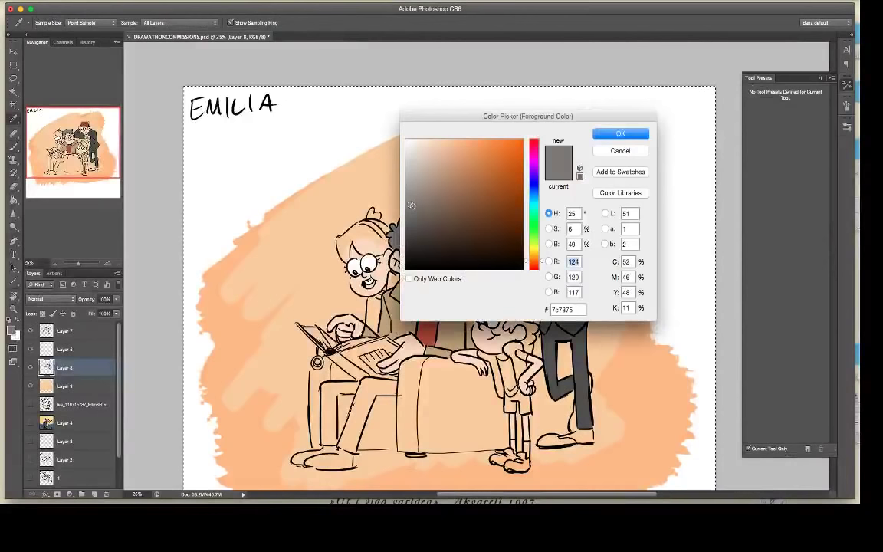
left_click(618, 134)
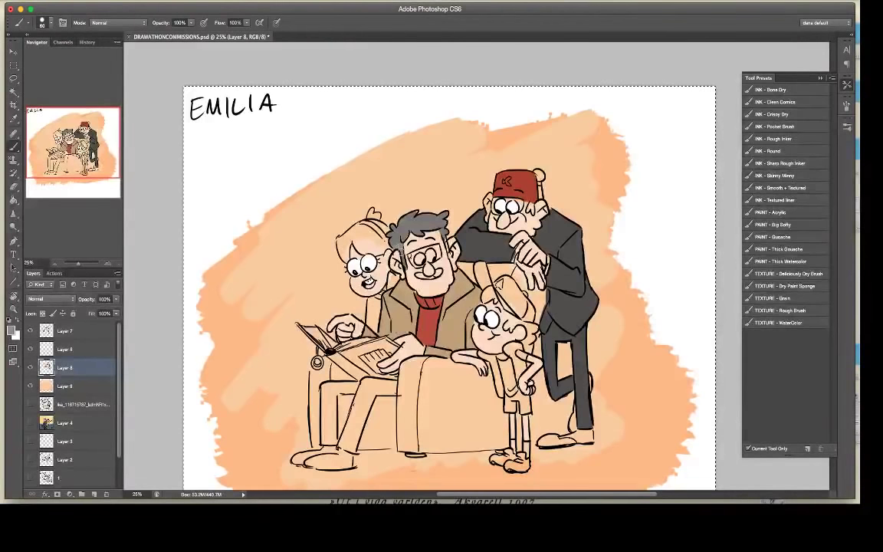
key("super+z")
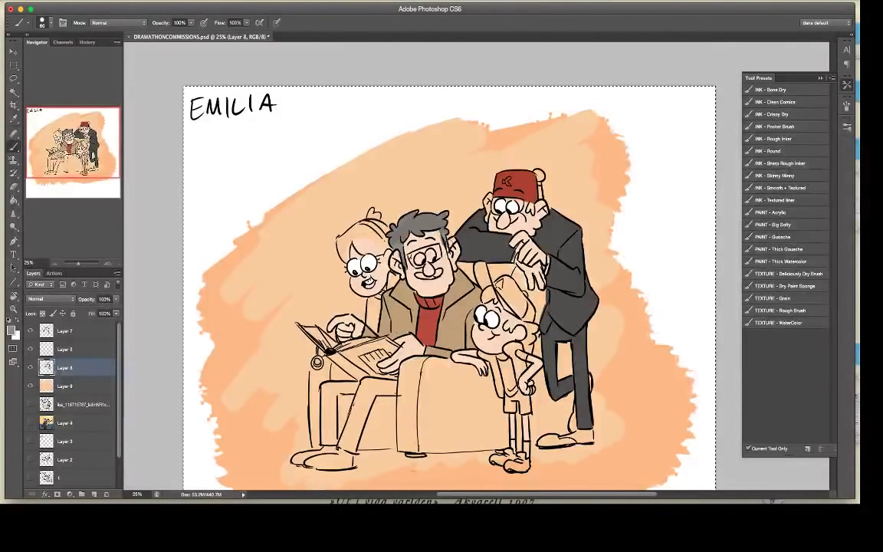
Step: Set the foreground colour to salmon pink #db9a8b and paint the seated man's nose
left_click(13, 332)
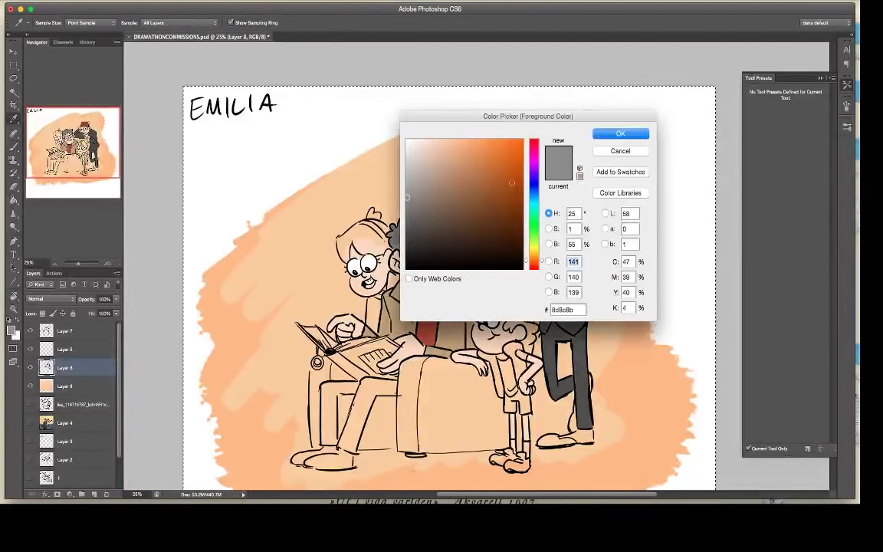
left_click(453, 182)
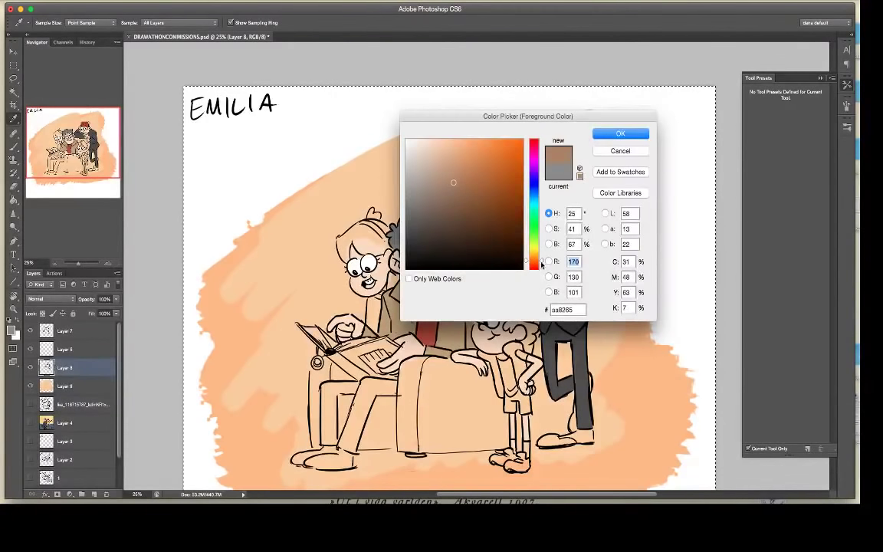
left_click_drag(541, 264, 534, 182)
left_click(414, 195)
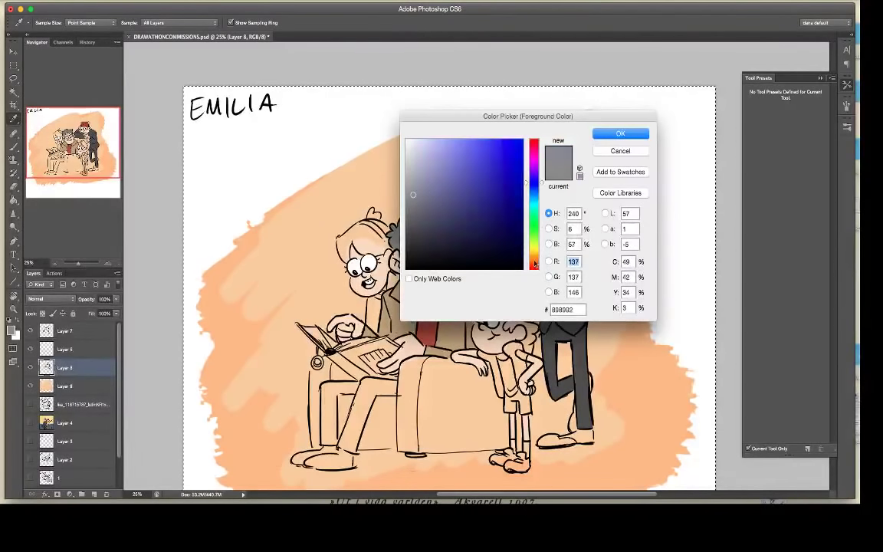
left_click(534, 265)
left_click(449, 169)
left_click(610, 133)
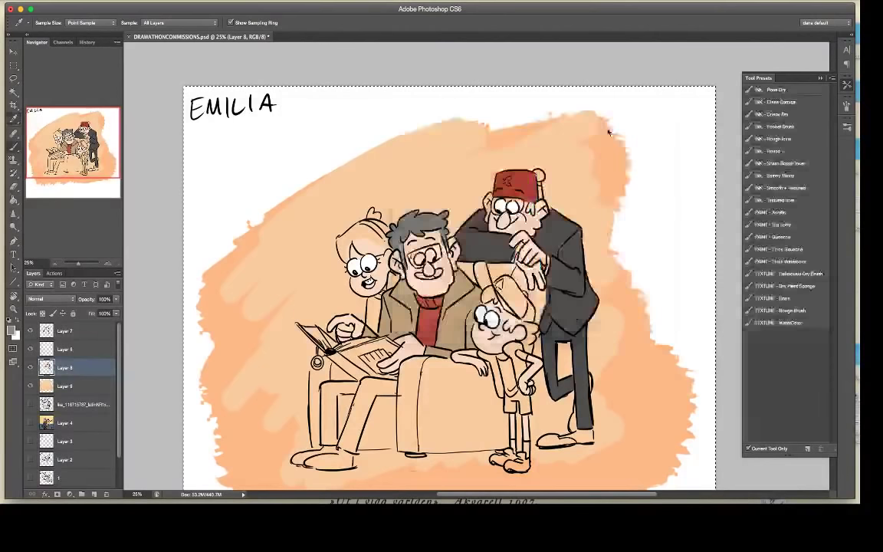
key("b")
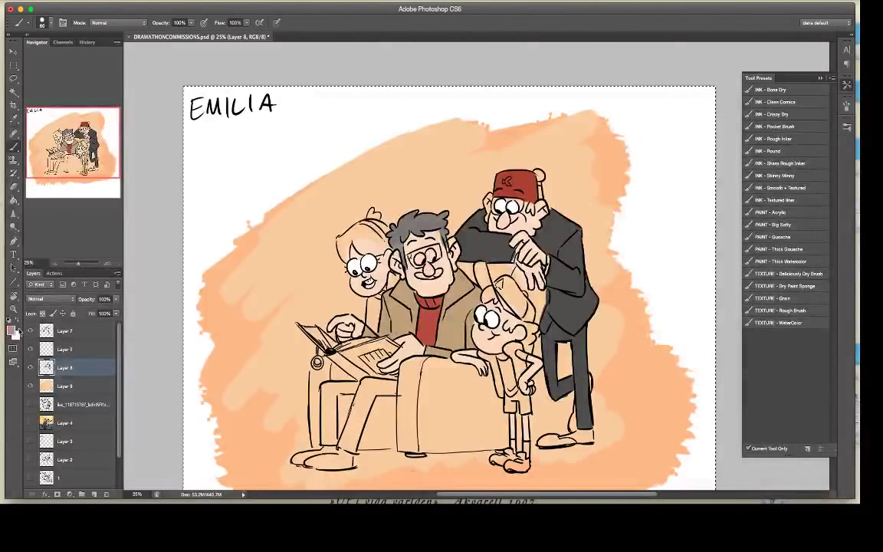
left_click(11, 331)
left_click(448, 158)
left_click(611, 135)
key("b")
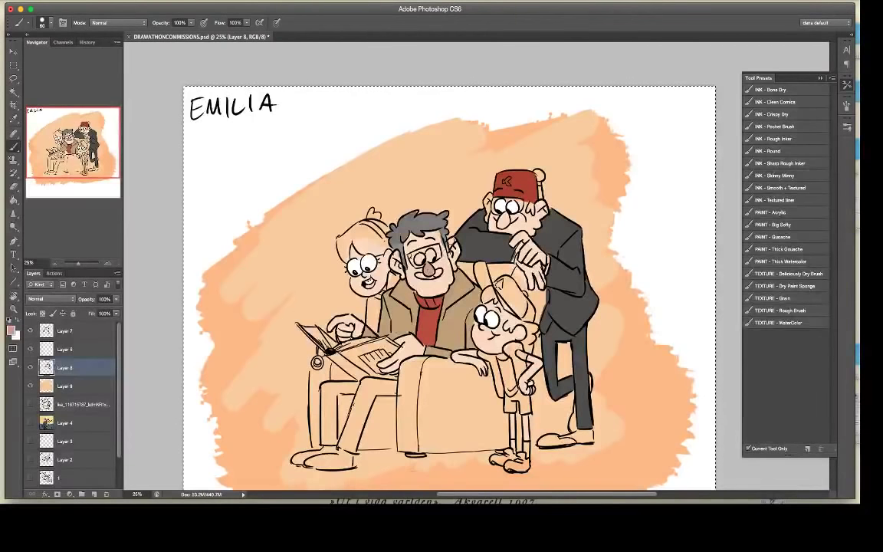
Step: Set the foreground colour to a bright orange and paint the nose of the standing man in the fez
left_click(11, 331)
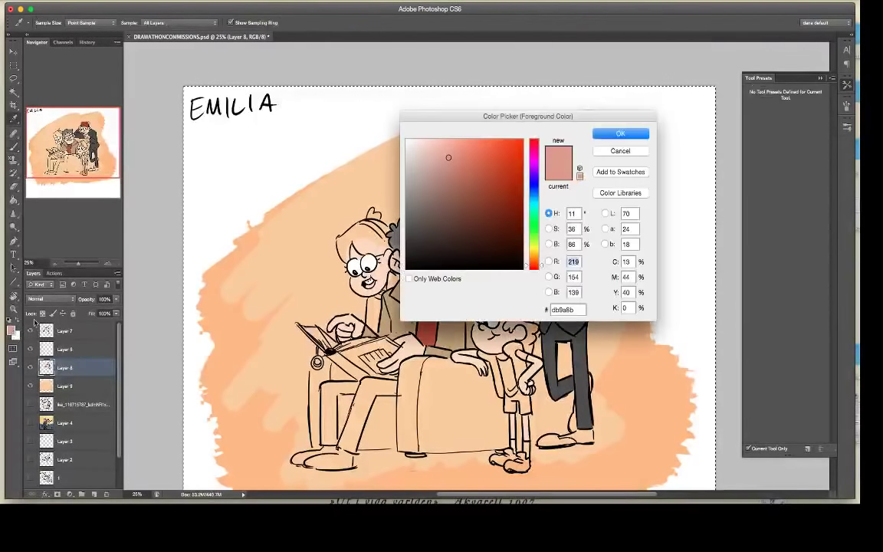
left_click_drag(541, 262, 541, 258)
left_click(455, 201)
left_click_drag(457, 199, 461, 190)
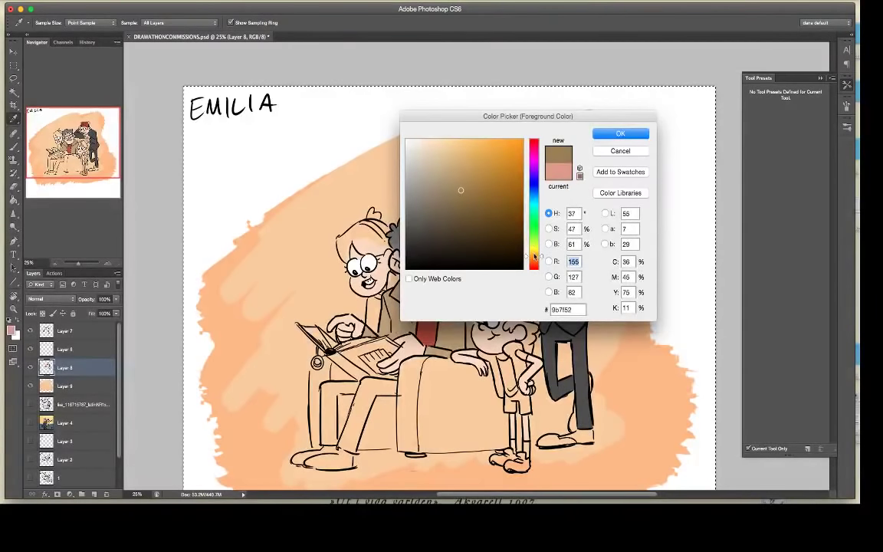
left_click_drag(540, 257, 540, 262)
mouse_move(456, 192)
left_mouse_down()
mouse_move(463, 177)
mouse_move(481, 173)
left_mouse_up()
key("Return")
key("b")
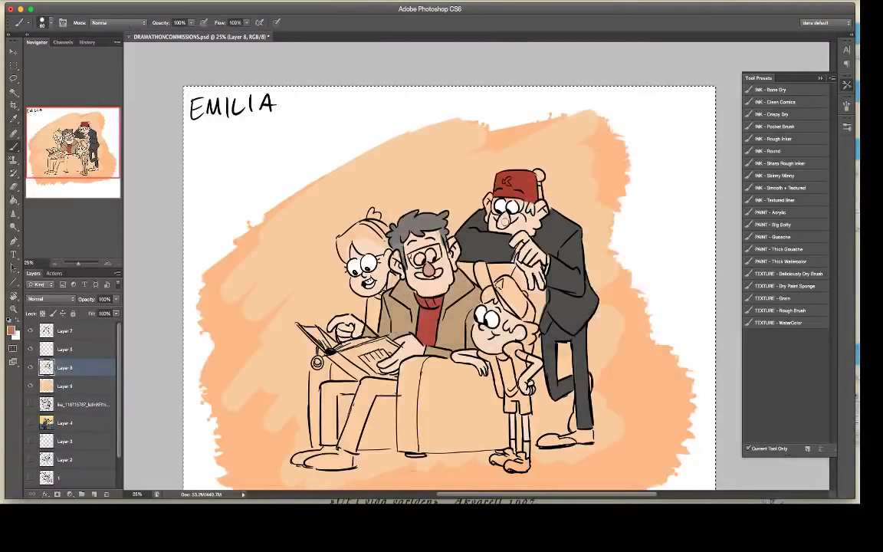
left_click(11, 331)
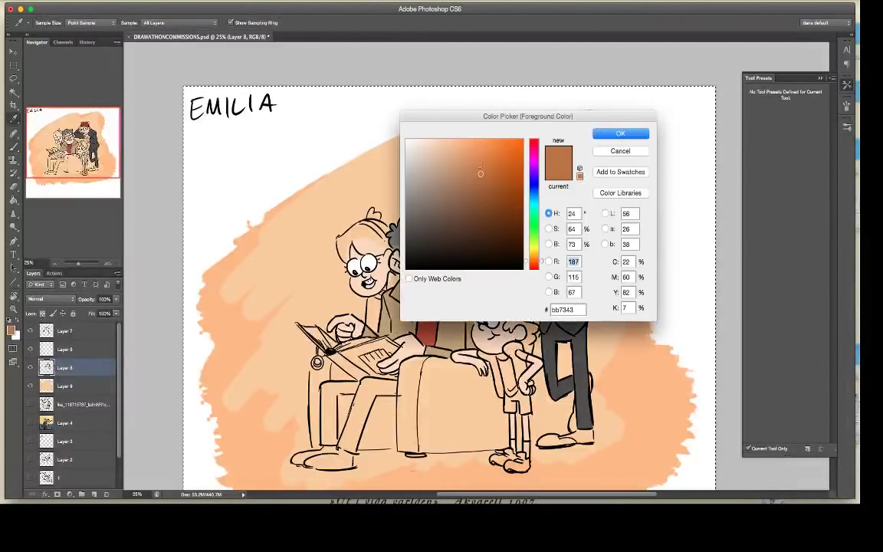
left_click(621, 130)
left_click_drag(504, 216, 506, 220)
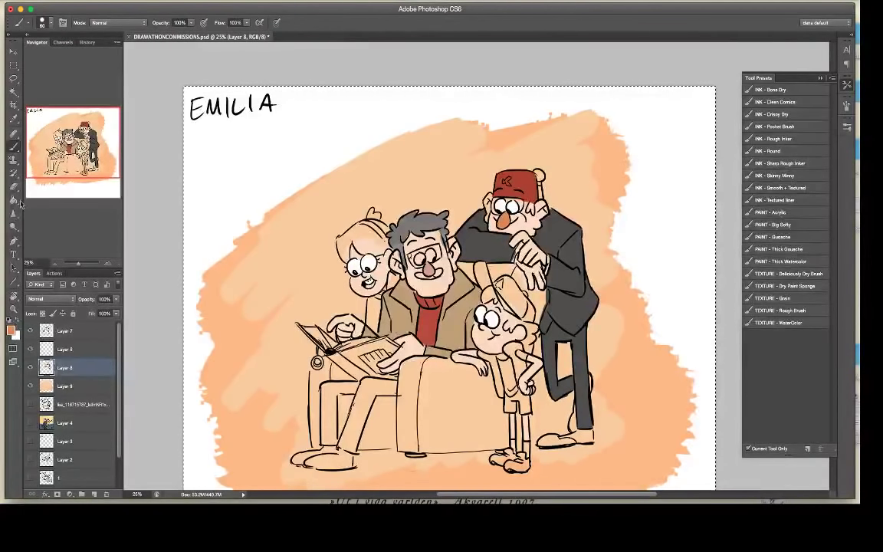
Step: Sample a dark grey from the canvas and paint the tassel at the side of the fez
key("i")
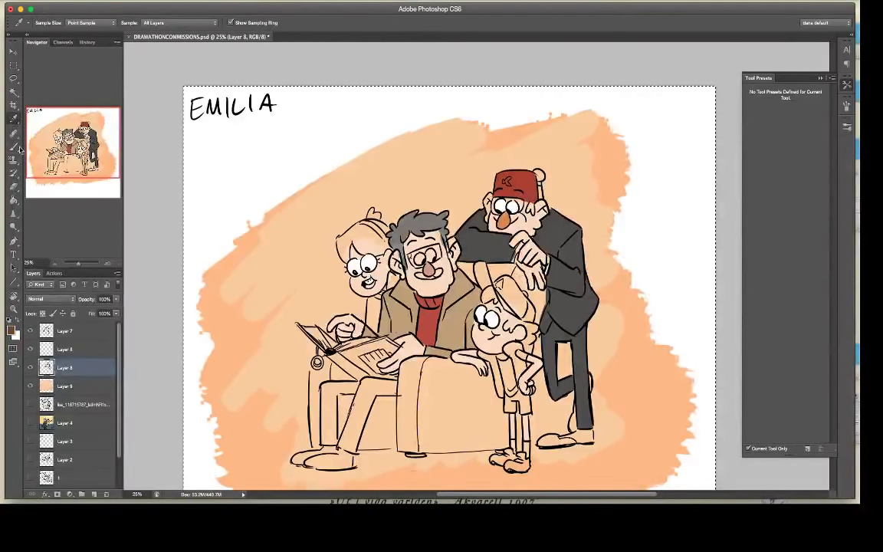
key("b")
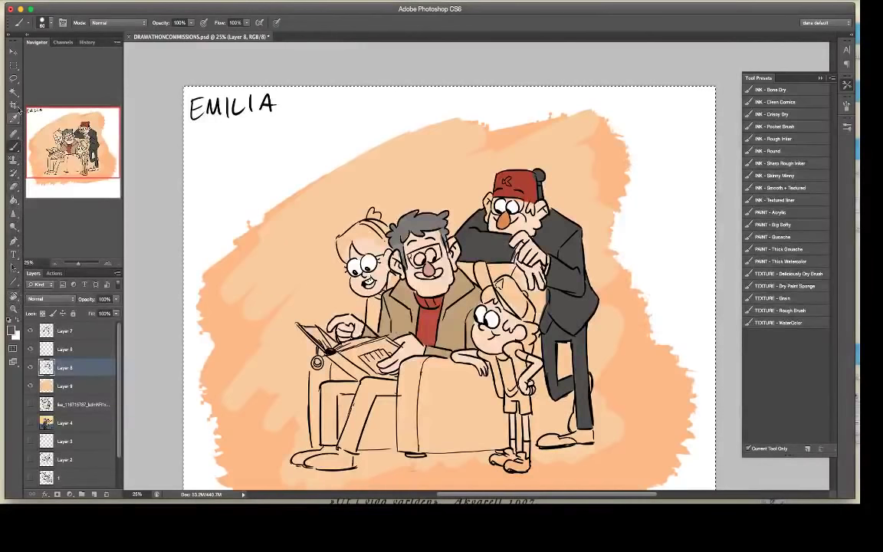
Step: Set the foreground colour to golden yellow #d1a53b and paint the emblem on the fez and the dot on the standing man's sleeve
key("i")
left_click(520, 178)
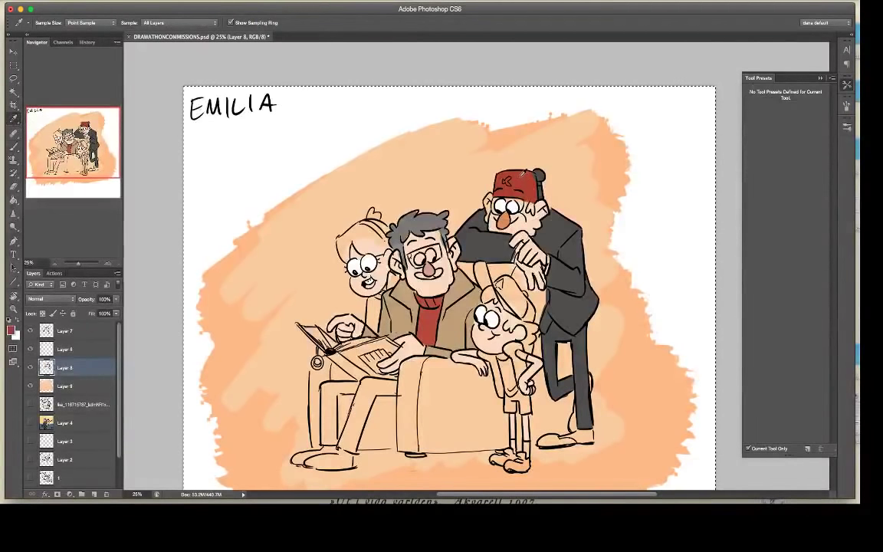
left_click(13, 146)
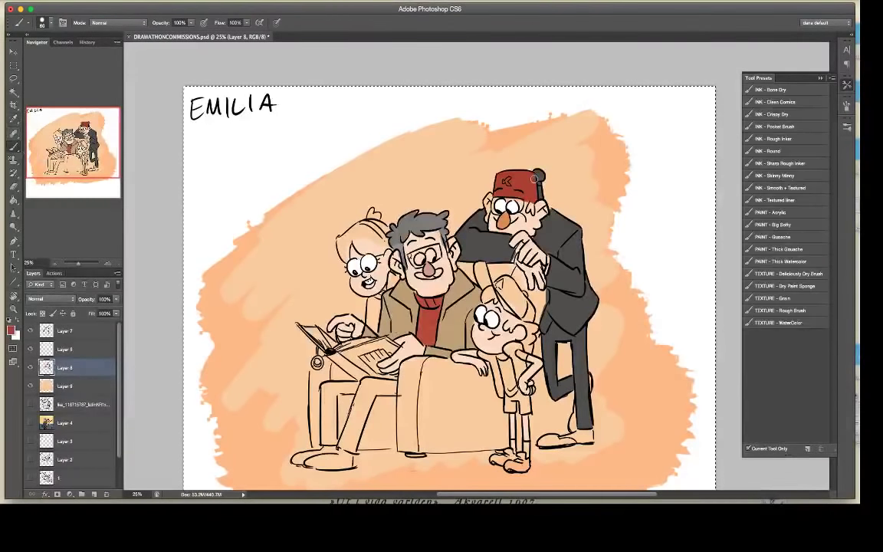
left_click(11, 332)
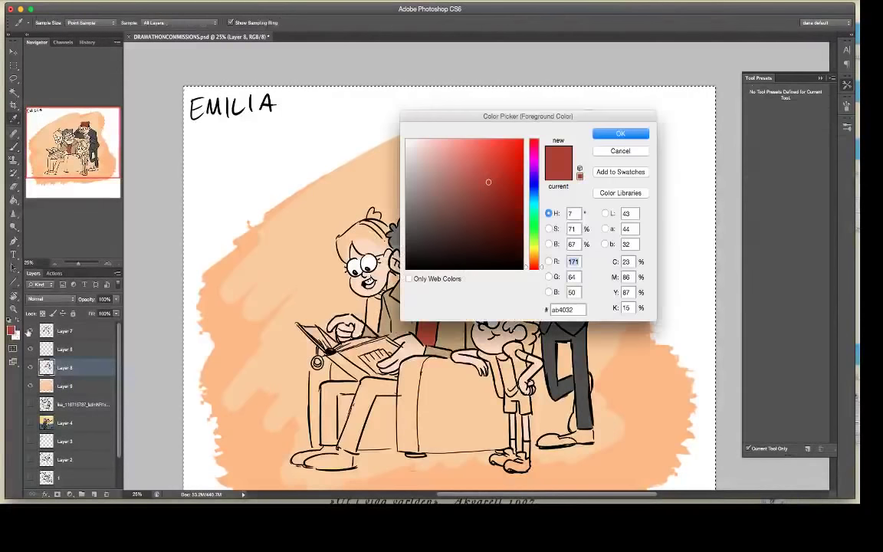
left_click_drag(538, 261, 541, 254)
left_click(489, 181)
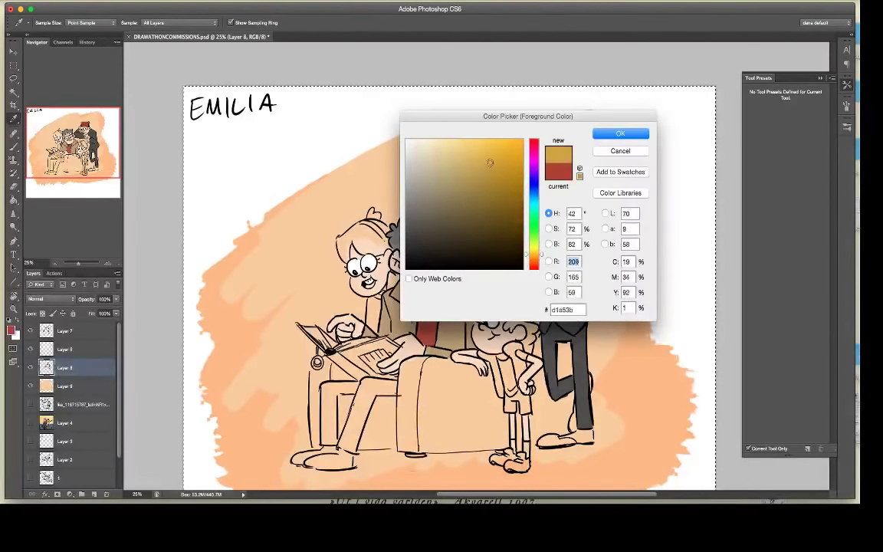
key("Return")
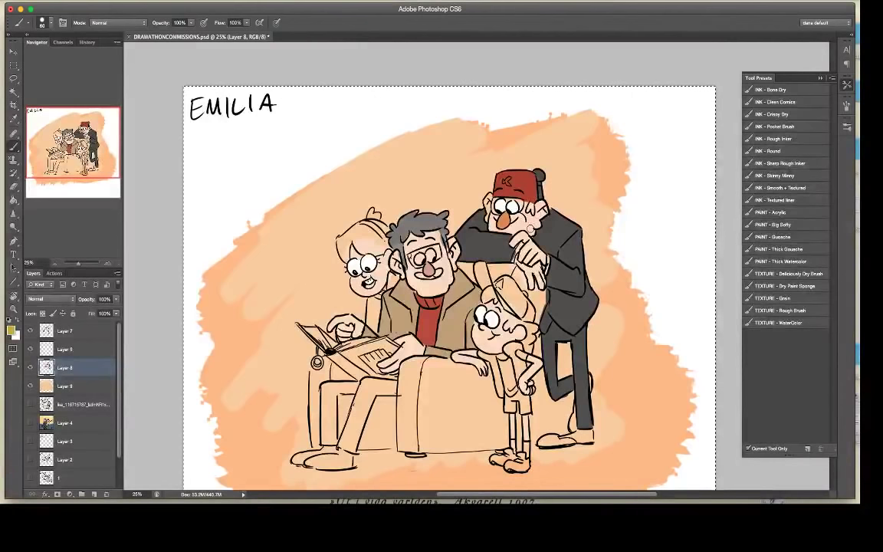
left_click_drag(505, 182, 507, 181)
left_click(554, 266)
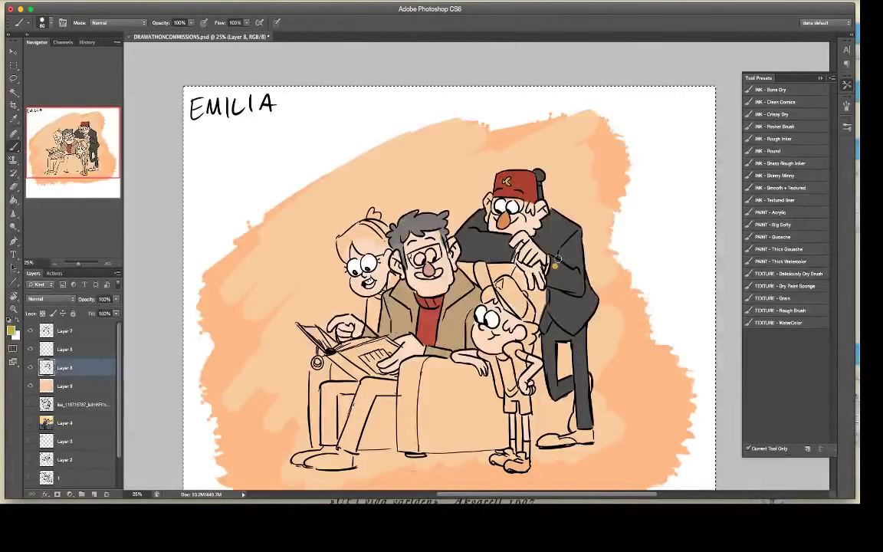
Step: Set the foreground colour to white and paint the standing man's shirt cuff
left_click(13, 332)
left_click(408, 142)
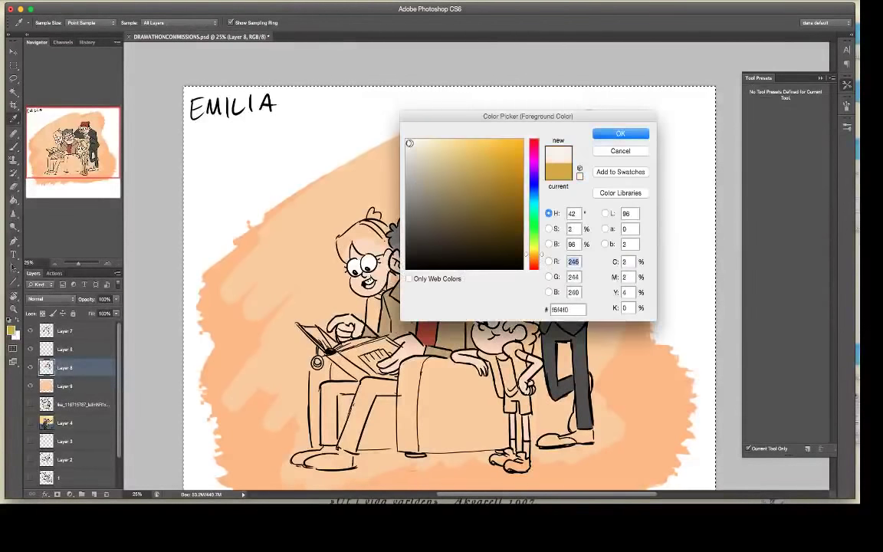
key("Return")
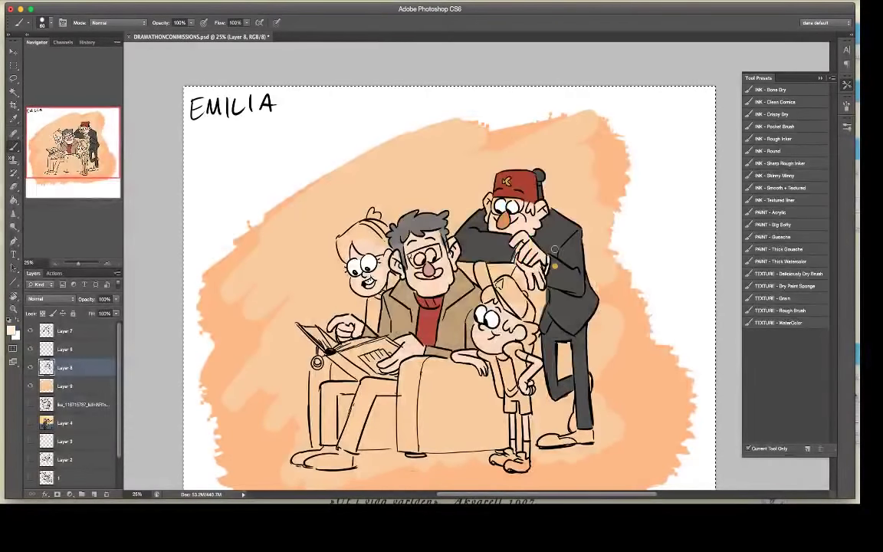
left_click(14, 119)
left_click(483, 197)
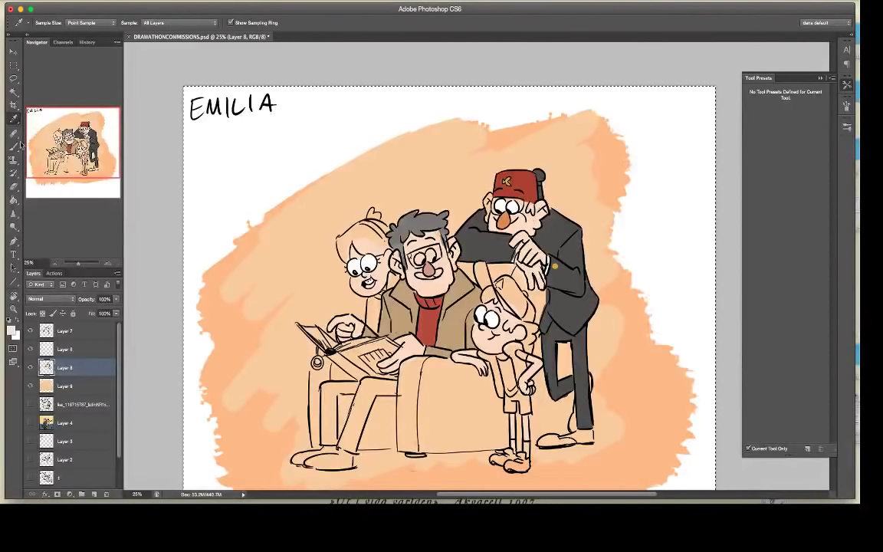
left_click(17, 145)
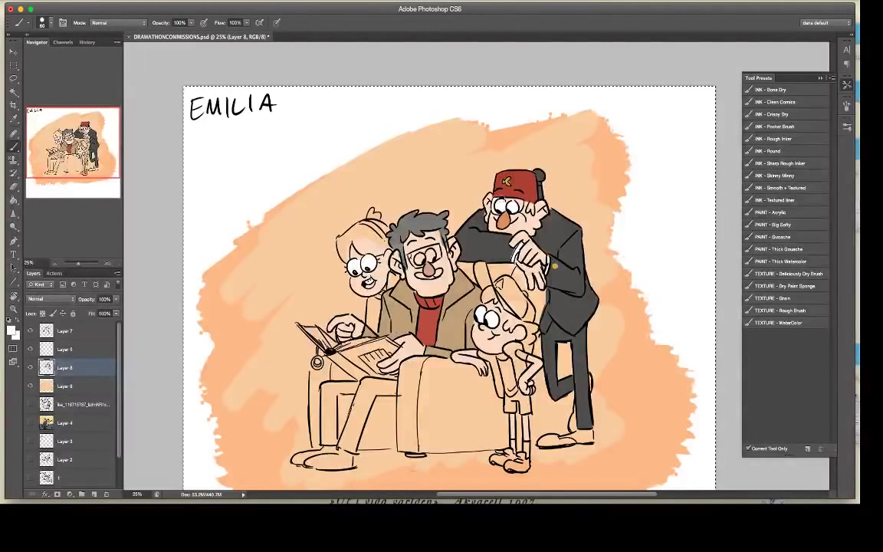
Step: Set the foreground colour to a light grey and paint the standing man's sideburn below the fez
left_click(11, 331)
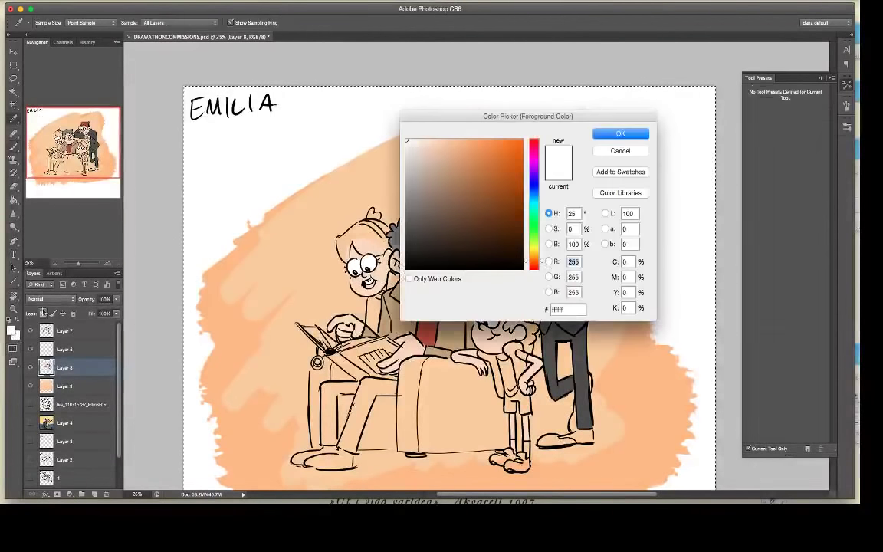
left_click_drag(408, 167, 409, 179)
left_click(607, 135)
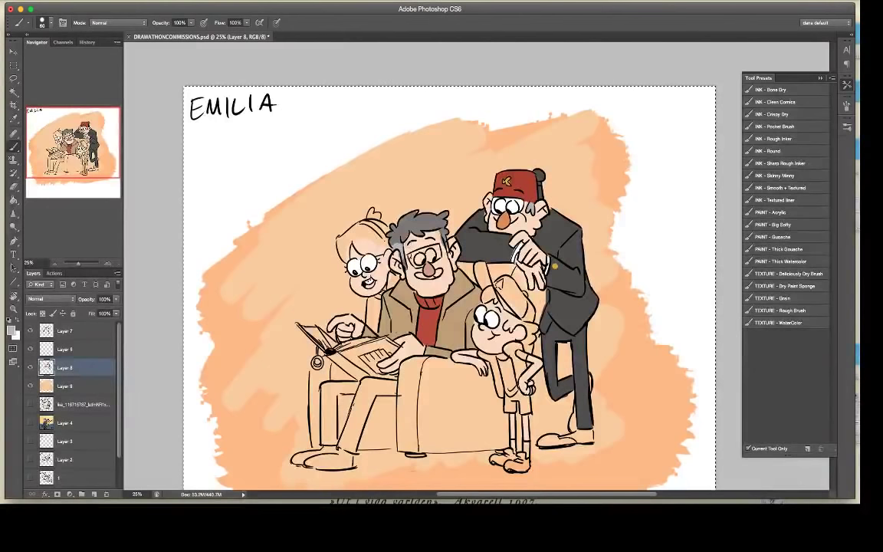
Step: Darken the foreground grey and brush a first fill onto the seated man's trouser leg farthest from the armrest
left_click(12, 335)
left_click_drag(419, 214, 417, 224)
left_click(619, 134)
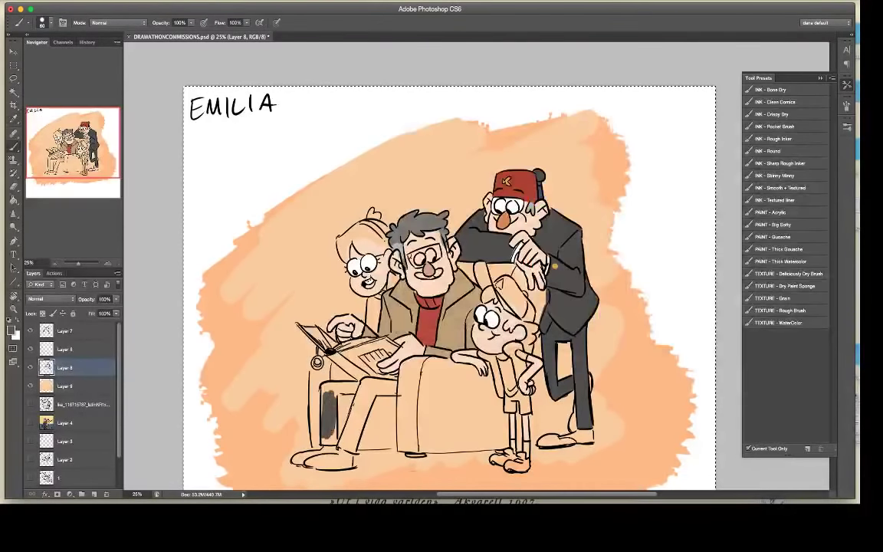
Step: Set the background colour to a muted brownish grey
left_click(15, 335)
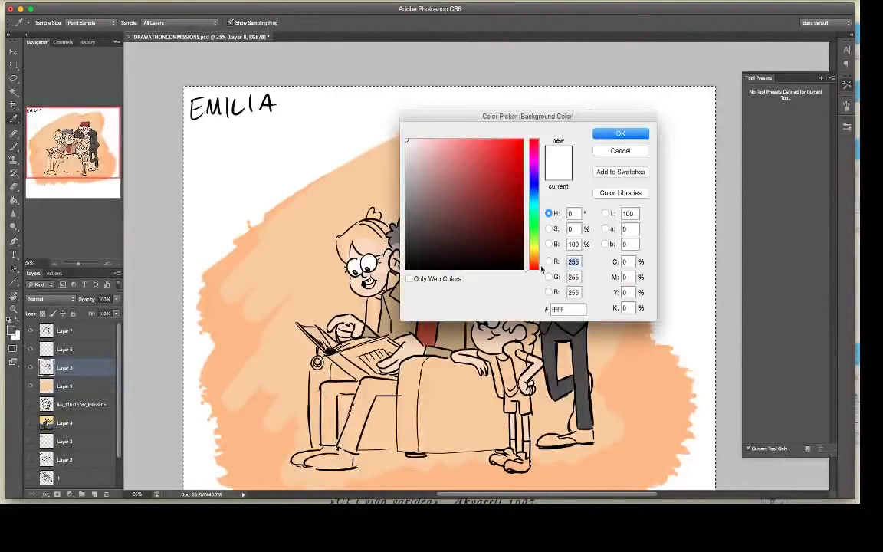
left_click(538, 266)
left_click(426, 195)
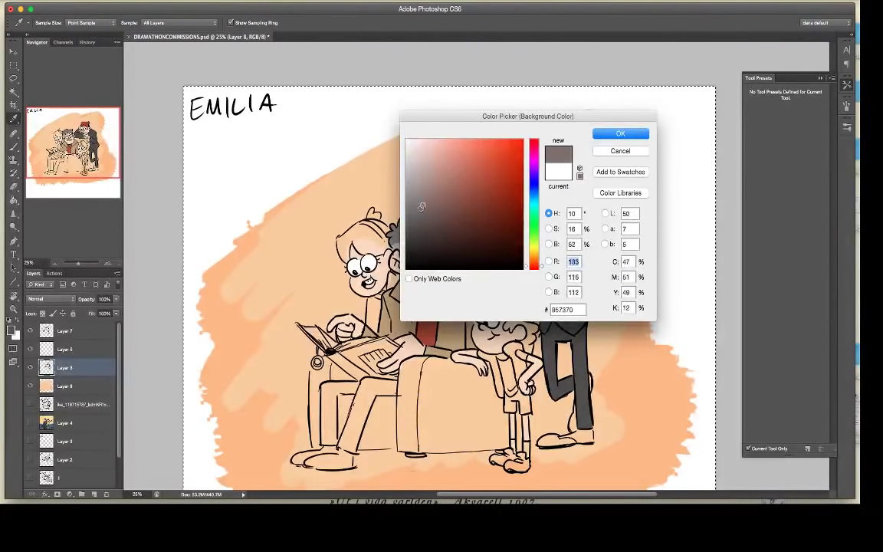
left_click(620, 133)
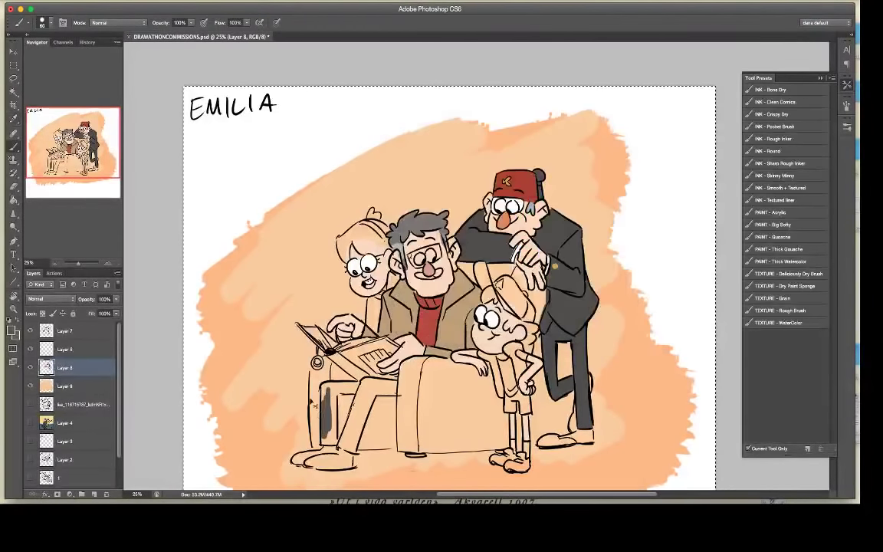
Step: Set the foreground colour to a dark greyish brown and paint the seated man's trousers and the standing man's shoes
left_click(11, 329)
left_click(439, 233)
left_click(446, 220)
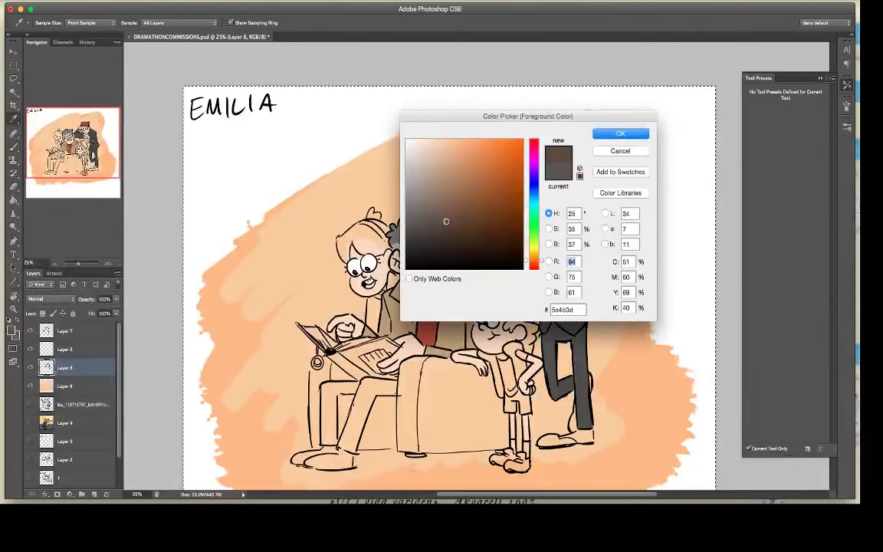
left_click(440, 219)
left_click(597, 136)
left_click_drag(325, 395, 332, 434)
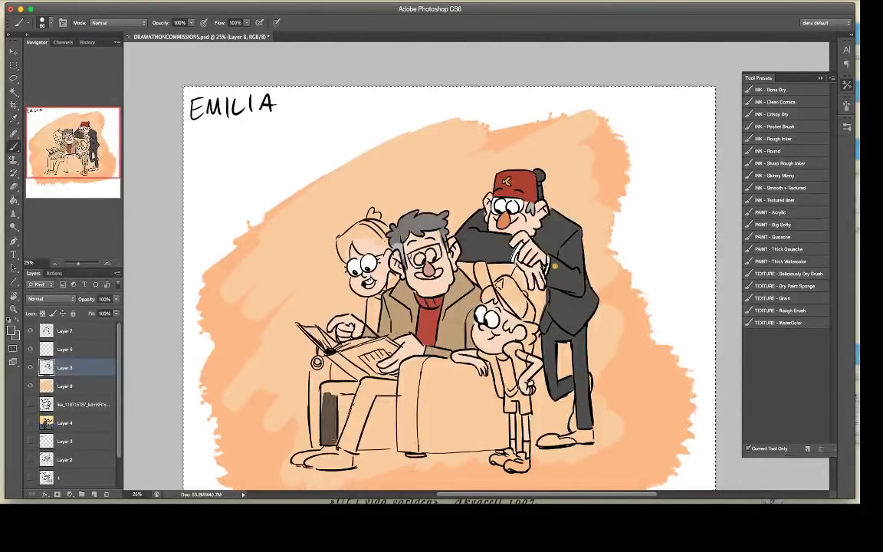
mouse_move(325, 390)
left_mouse_down()
mouse_move(366, 392)
mouse_move(345, 439)
mouse_move(353, 446)
mouse_move(365, 402)
mouse_move(372, 426)
left_mouse_up()
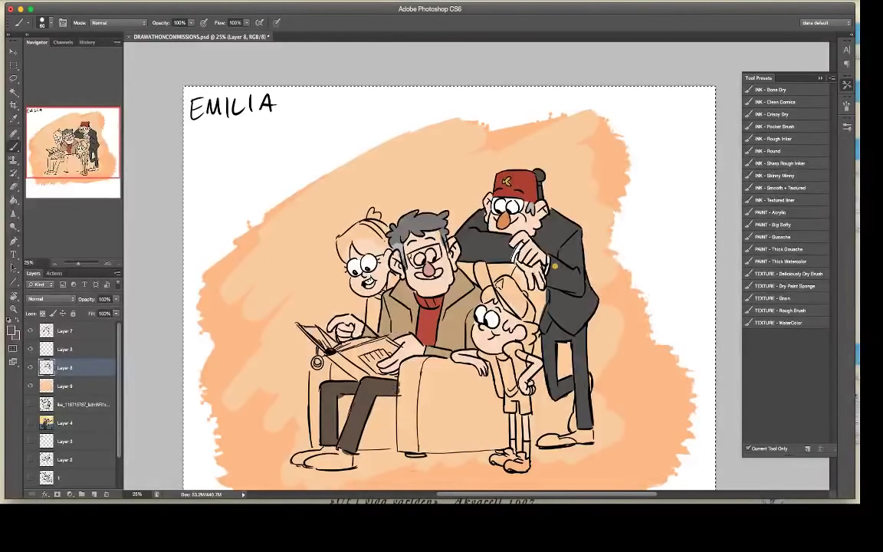
left_click_drag(545, 440, 576, 438)
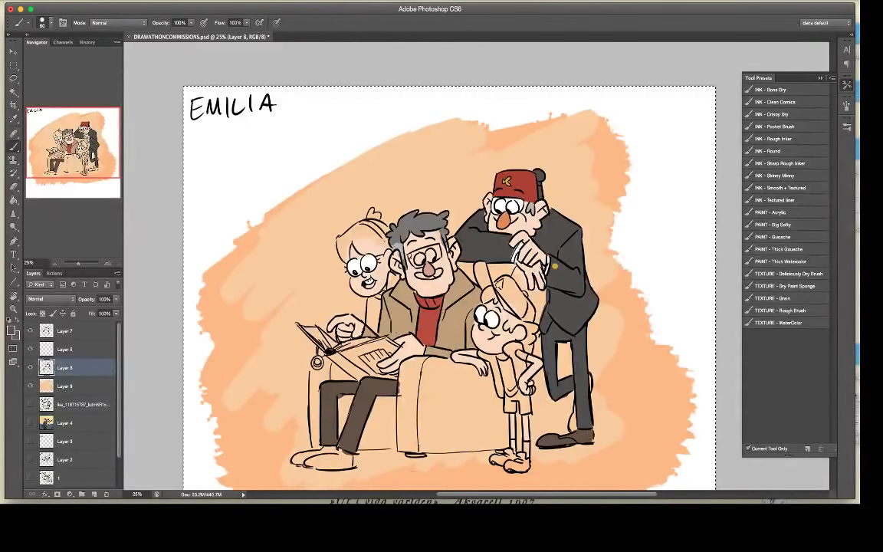
left_click_drag(572, 419, 572, 427)
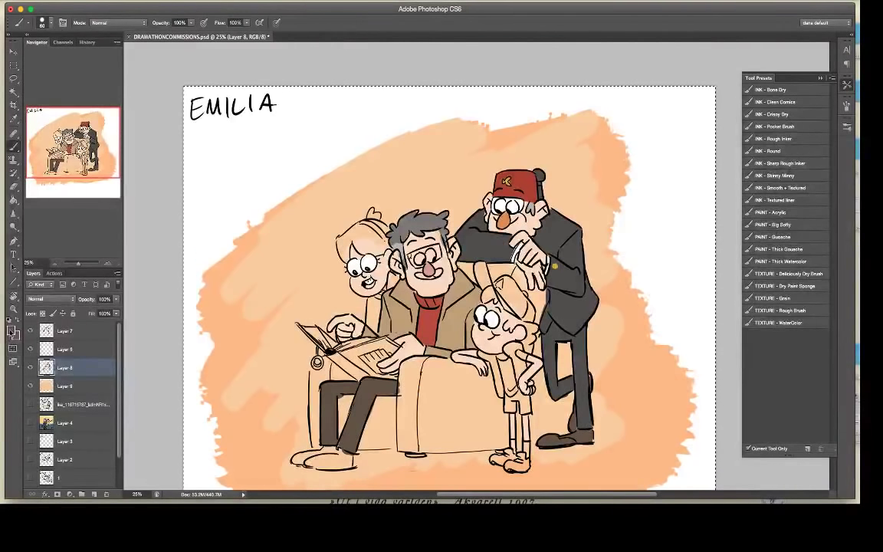
Step: Darken the foreground brown to near black and paint both of the seated man's shoes
left_click(12, 332)
left_click(430, 239)
left_click(603, 136)
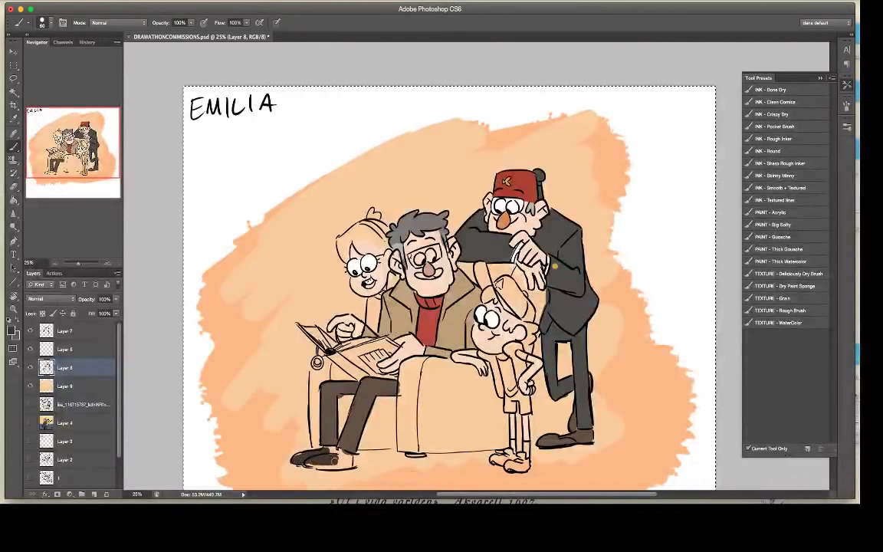
mouse_move(334, 460)
left_mouse_down()
mouse_move(311, 457)
mouse_move(322, 441)
mouse_move(318, 461)
mouse_move(297, 458)
mouse_move(338, 444)
left_mouse_up()
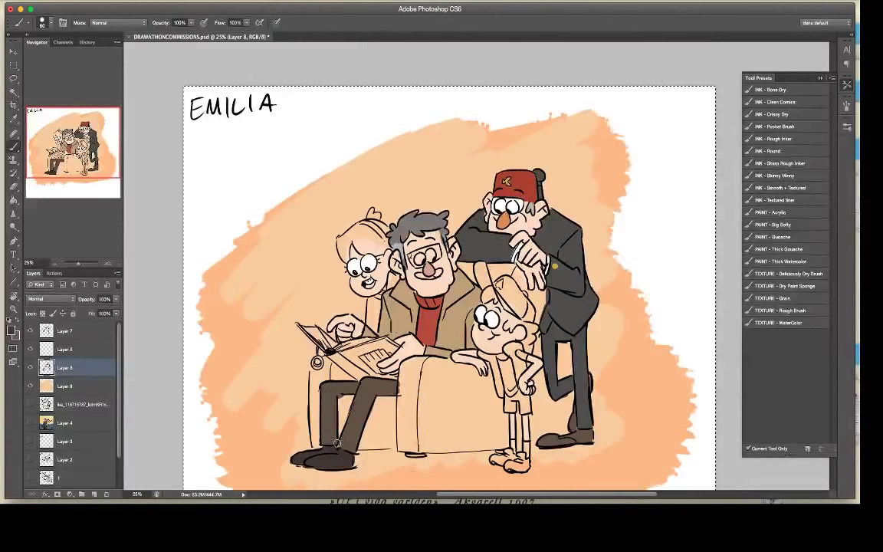
Step: Try a dark brown on the girl's hair and undo the stroke
left_click(11, 330)
mouse_move(493, 230)
left_mouse_down()
mouse_move(489, 215)
mouse_move(483, 217)
left_mouse_up()
left_click(623, 134)
left_click_drag(362, 238, 372, 236)
key("super+z")
Step: Set the foreground colour to brown #7e5232 and paint the girl's hair and the boy's hair under his cap
left_click(13, 329)
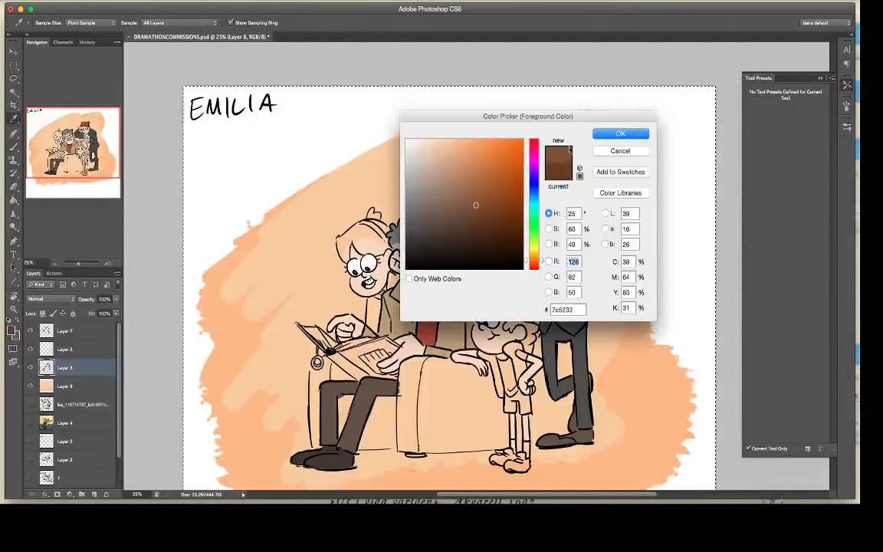
left_click(620, 133)
key("b")
mouse_move(341, 239)
left_mouse_down()
mouse_move(343, 252)
mouse_move(358, 238)
mouse_move(364, 251)
mouse_move(370, 231)
mouse_move(367, 244)
mouse_move(372, 234)
mouse_move(377, 243)
mouse_move(333, 226)
mouse_move(371, 258)
left_mouse_up()
mouse_move(358, 224)
left_mouse_down()
mouse_move(375, 219)
mouse_move(387, 241)
left_mouse_up()
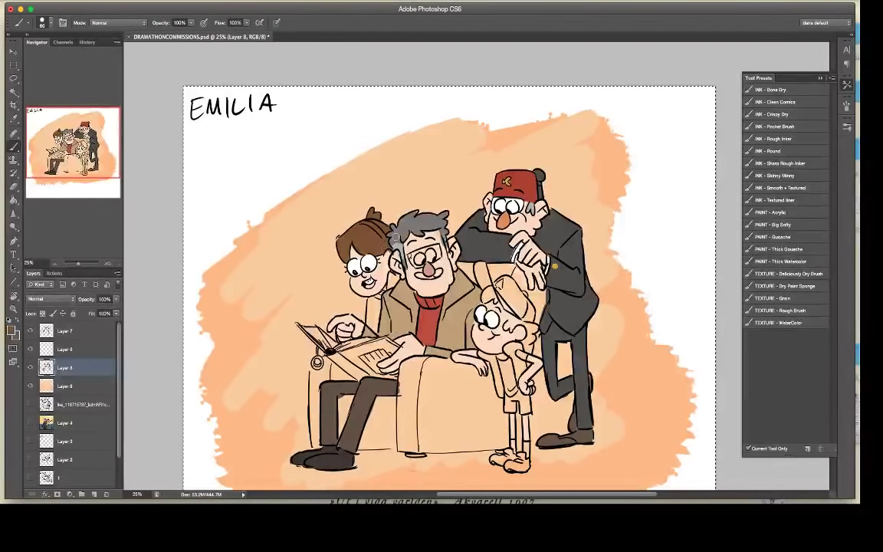
left_click_drag(490, 290, 511, 328)
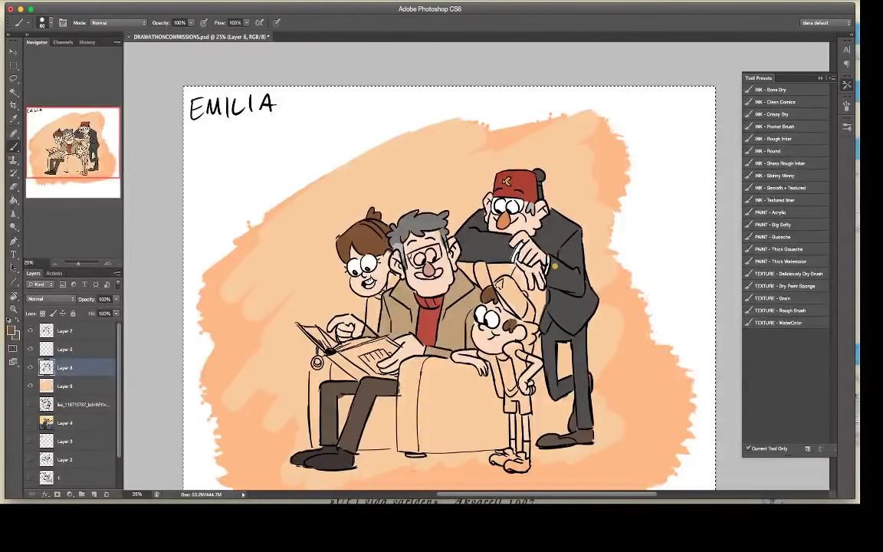
left_click_drag(533, 328, 529, 338)
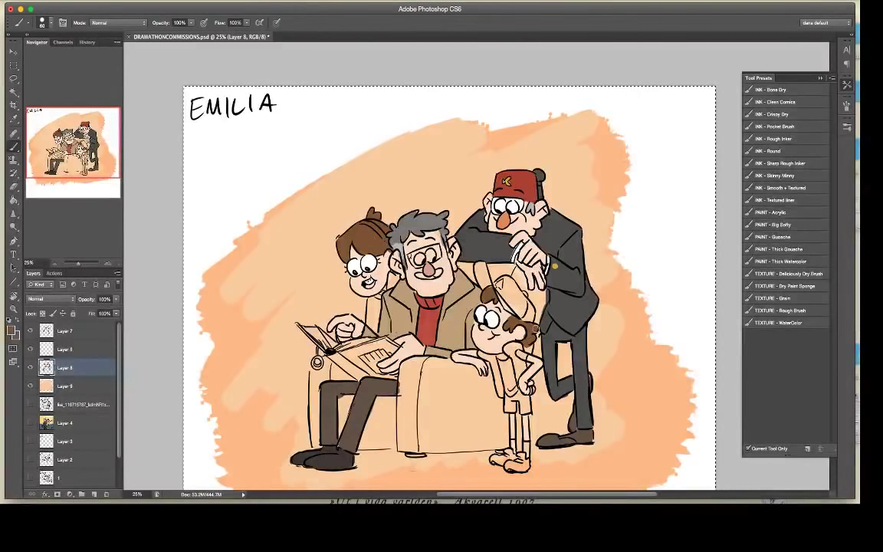
Step: Set the foreground colour to a warm near-white and paint the crown of the boy's cap
left_click(11, 330)
left_click_drag(456, 189, 436, 163)
left_click(410, 141)
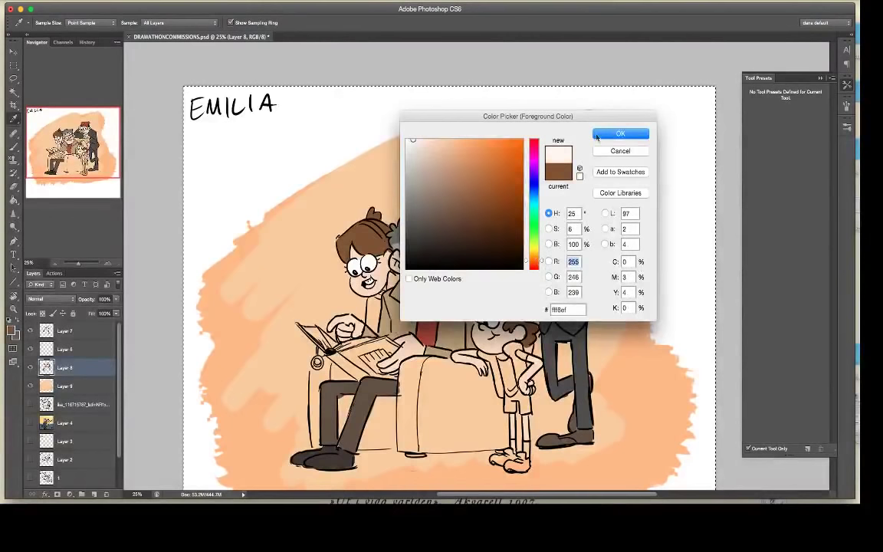
left_click(620, 134)
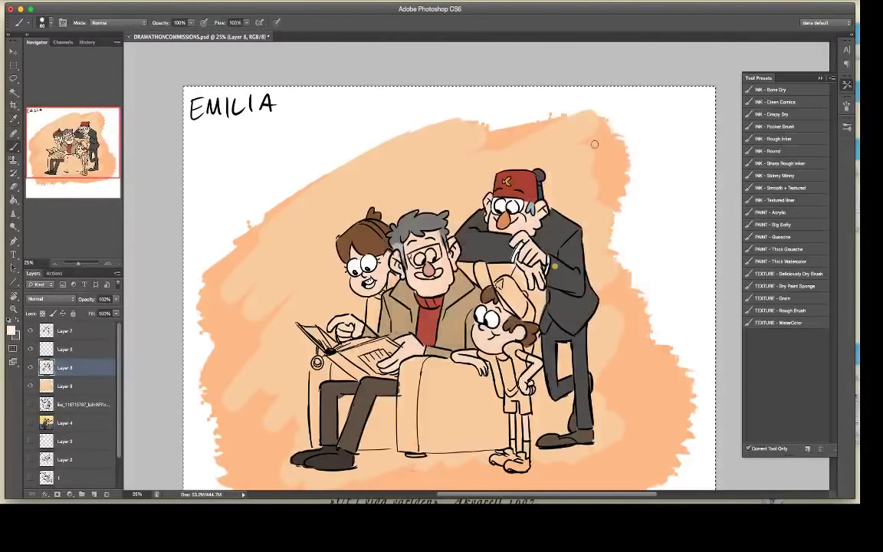
mouse_move(499, 284)
left_mouse_down()
mouse_move(511, 300)
mouse_move(516, 291)
mouse_move(514, 305)
left_mouse_up()
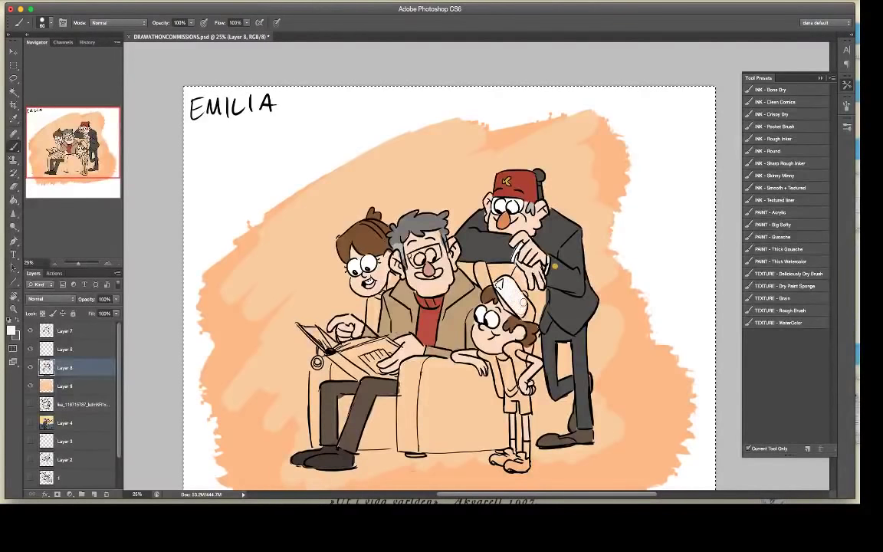
Step: Set the foreground colour to bright blue #57a1e6 and start painting the blue part of the boy's cap
left_click(12, 330)
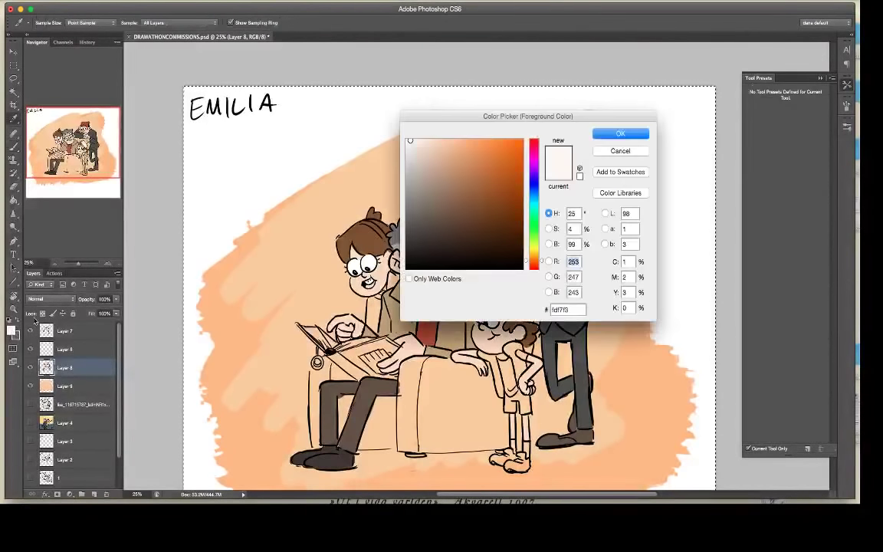
left_click(533, 197)
left_click_drag(542, 205, 537, 167)
left_click(539, 202)
left_click_drag(542, 204, 542, 193)
left_click(435, 141)
left_click_drag(458, 143, 479, 152)
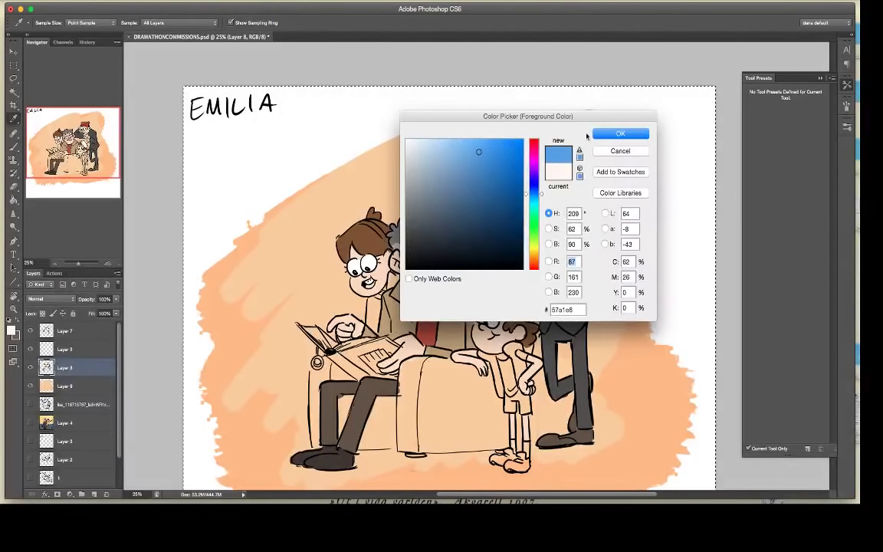
left_click(617, 134)
key("b")
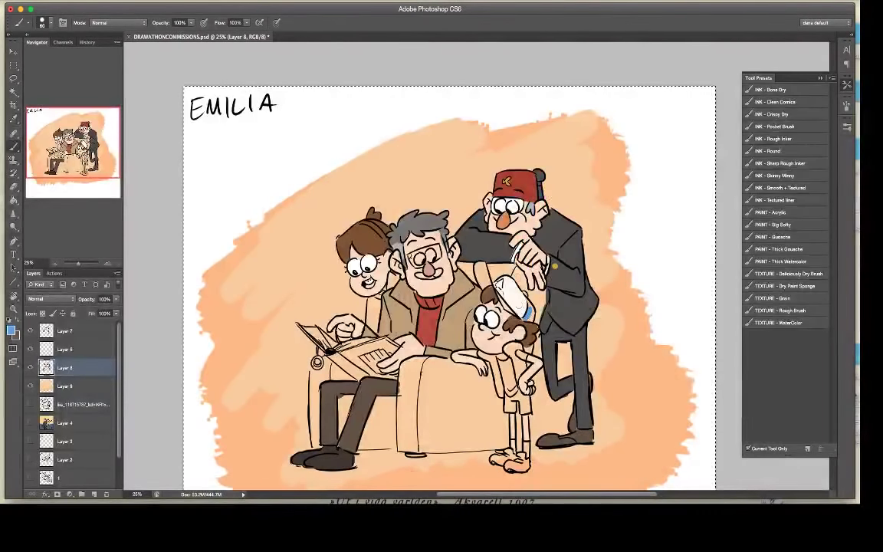
Step: Darken the foreground blue and finish painting the blue part of the boy's cap
left_click(11, 329)
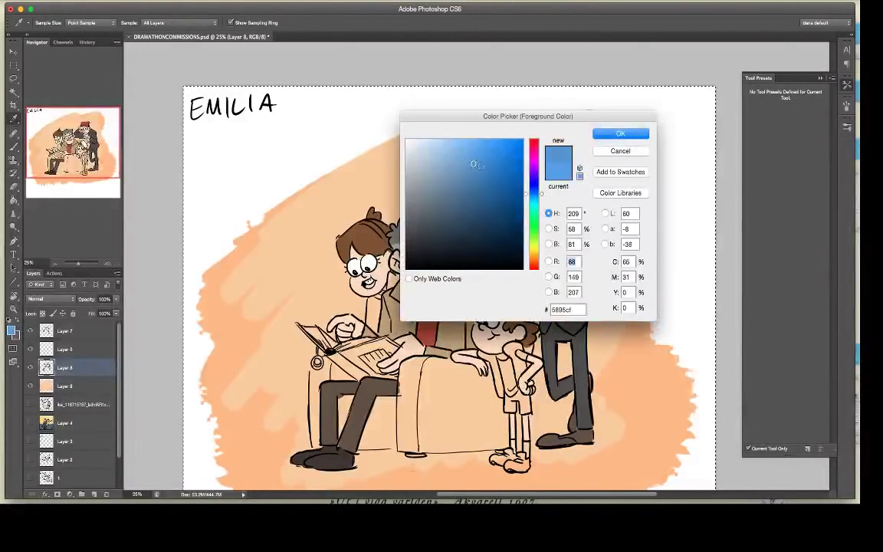
left_click(621, 133)
key("b")
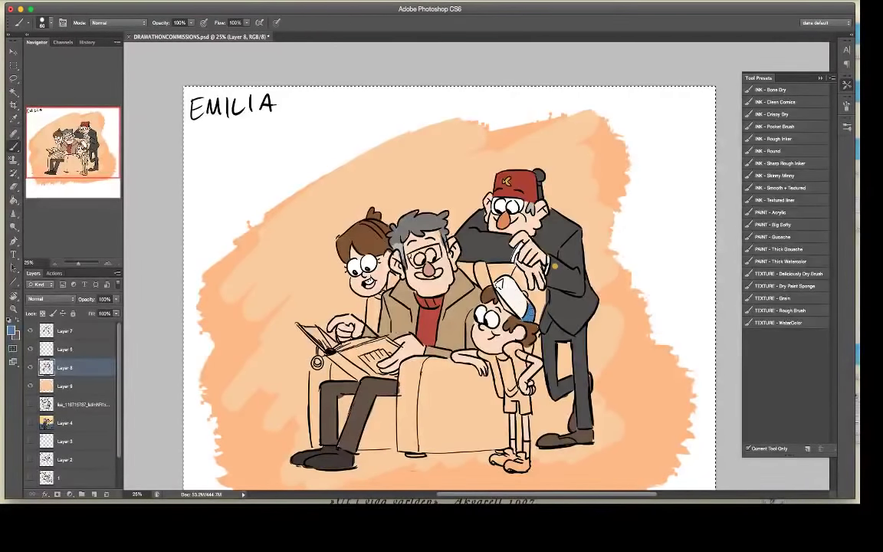
Step: Paint the emblem on the boy's cap blue, and paint the cap's brim in darker blue #3f6180
left_click_drag(527, 307, 528, 301)
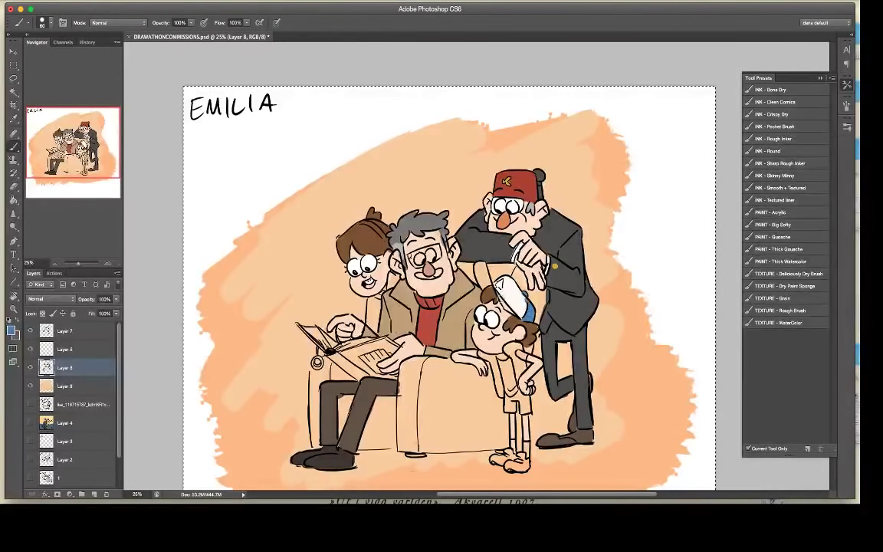
key("ctrl+s")
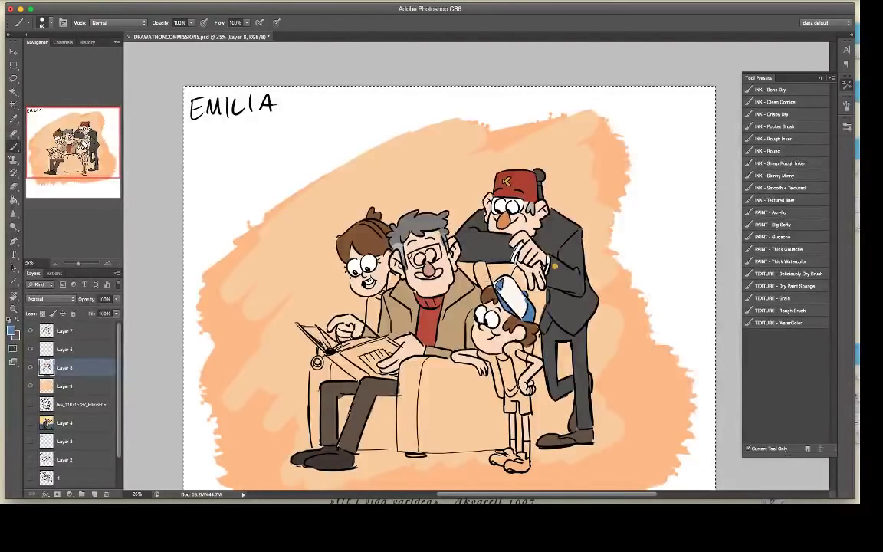
left_click(12, 328)
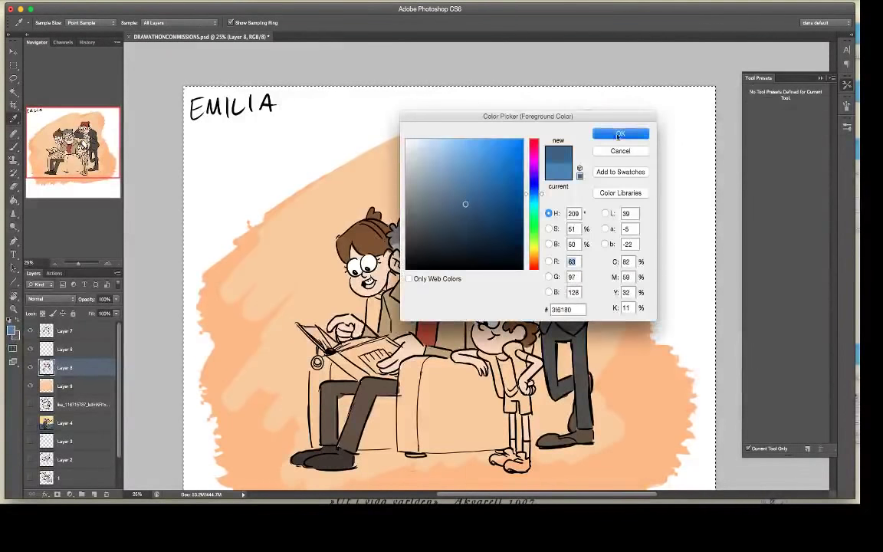
left_click(617, 135)
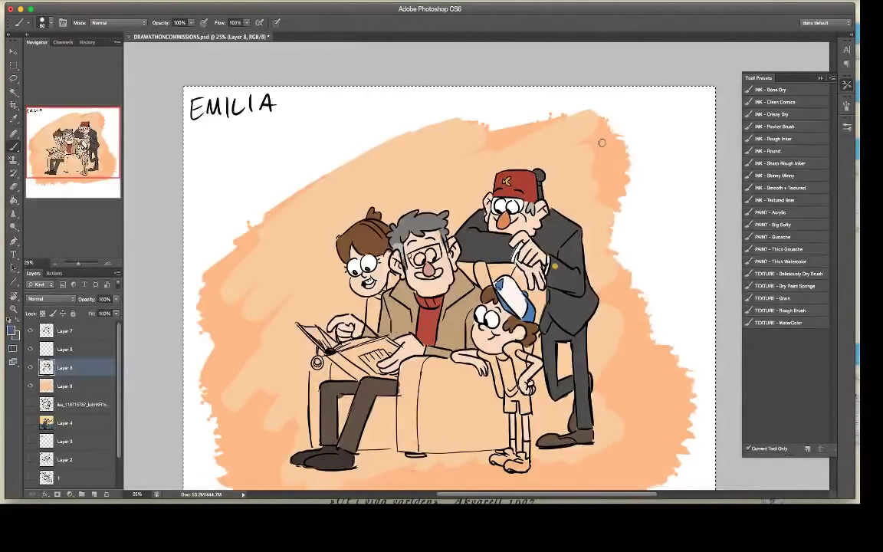
left_click_drag(481, 267, 482, 278)
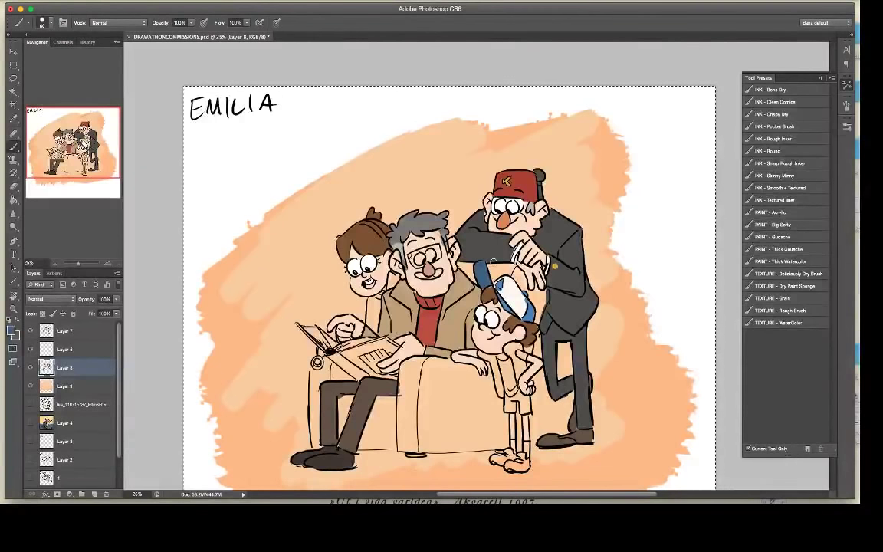
Step: Set the foreground colour to white and paint the seated man's eyes behind his glasses
left_click(12, 330)
left_click(407, 140)
left_click(611, 136)
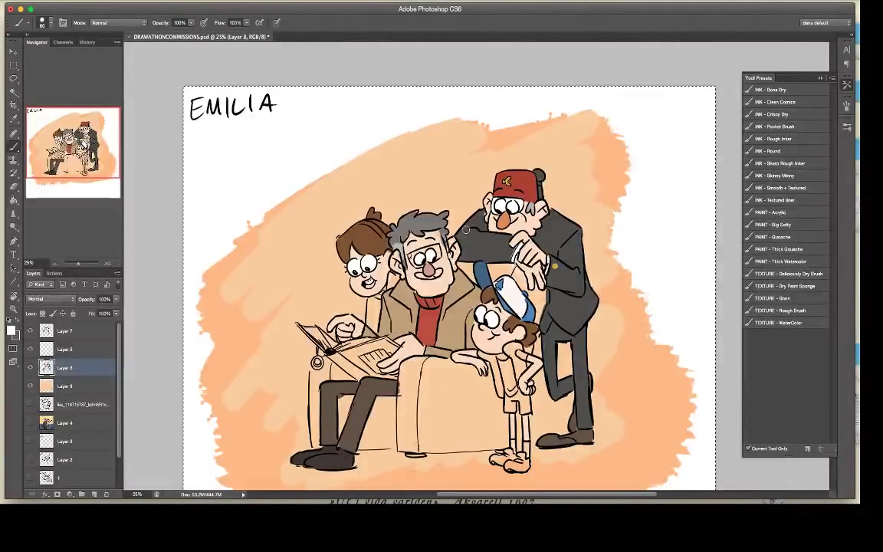
Step: Sample the blue of the boy's cap, darken it, and paint both sides of the boy's vest
left_click(13, 119)
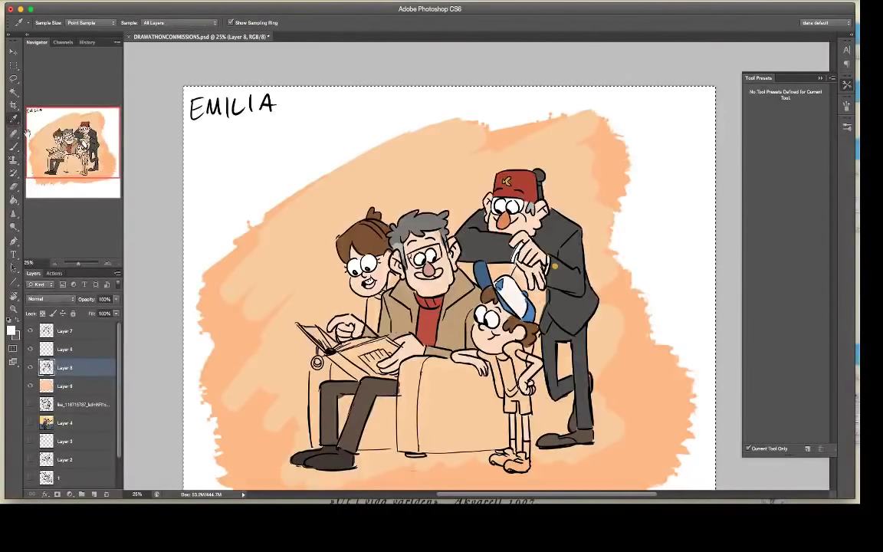
left_click(14, 146)
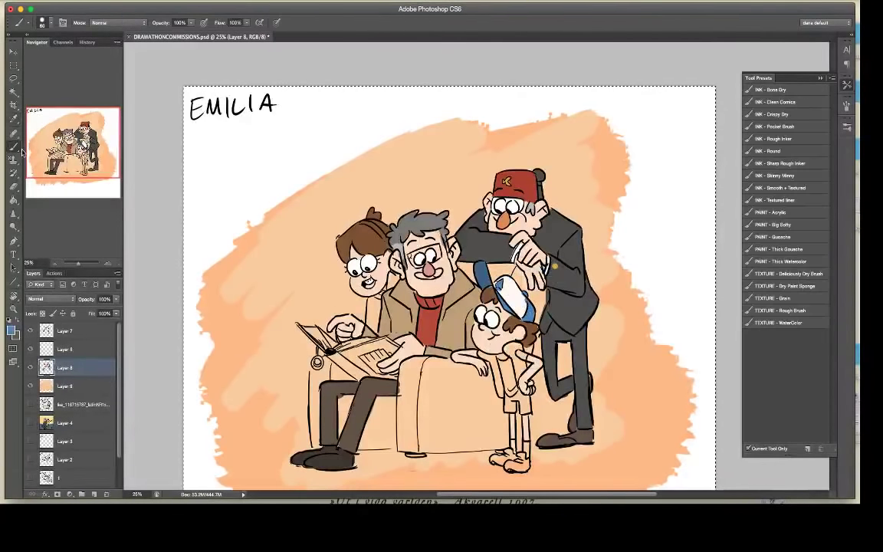
left_click(11, 329)
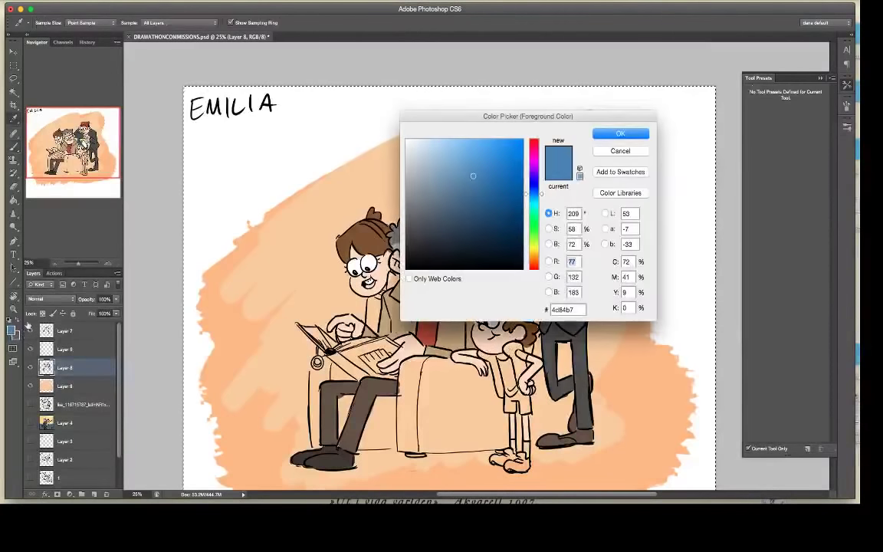
key("Return")
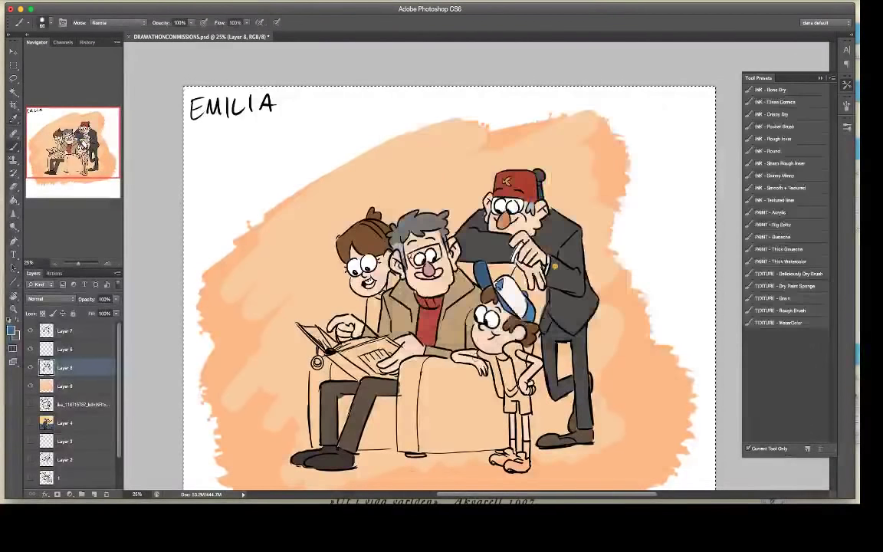
left_click_drag(492, 357, 501, 391)
left_click_drag(506, 345, 512, 352)
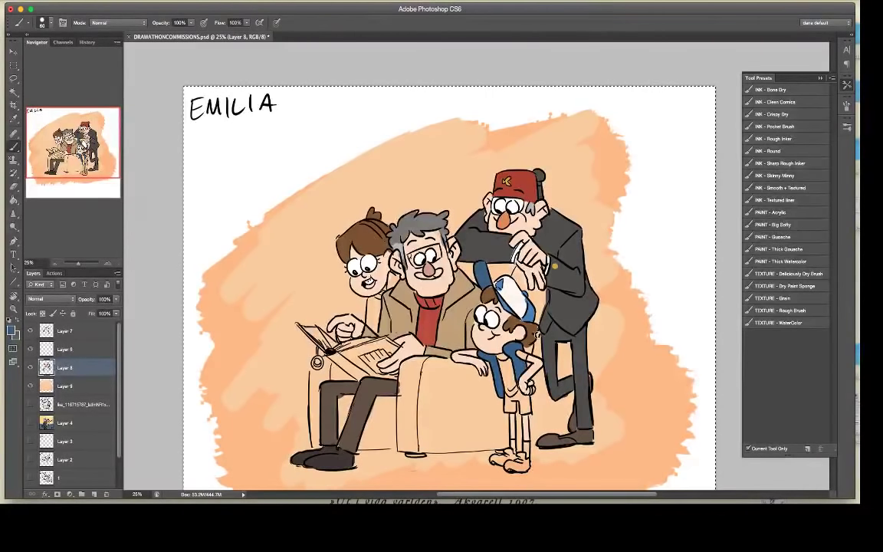
Step: Set the foreground colour to a muted brick red and paint the boy's shirt front between the vest sides
left_click(11, 330)
left_click_drag(536, 263, 536, 261)
left_click(489, 190)
left_click(536, 264)
left_click(486, 174)
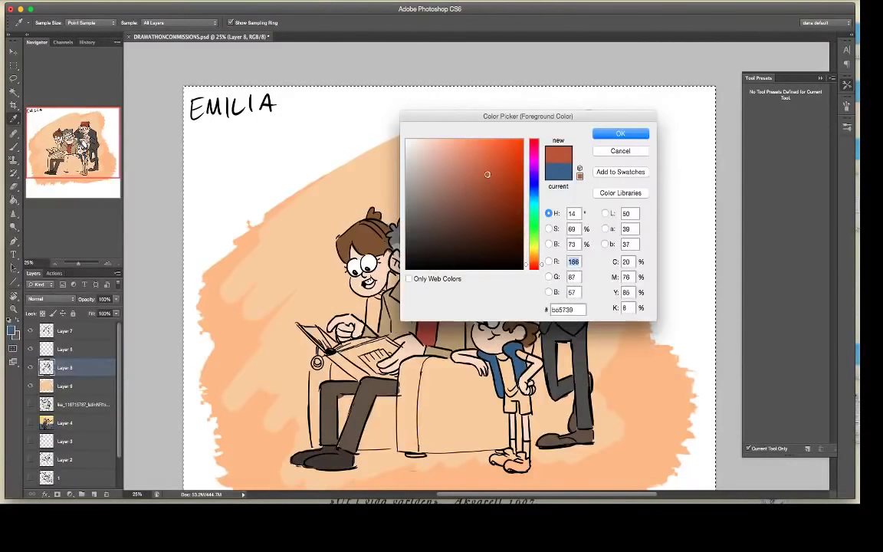
left_click(491, 177)
key("Return")
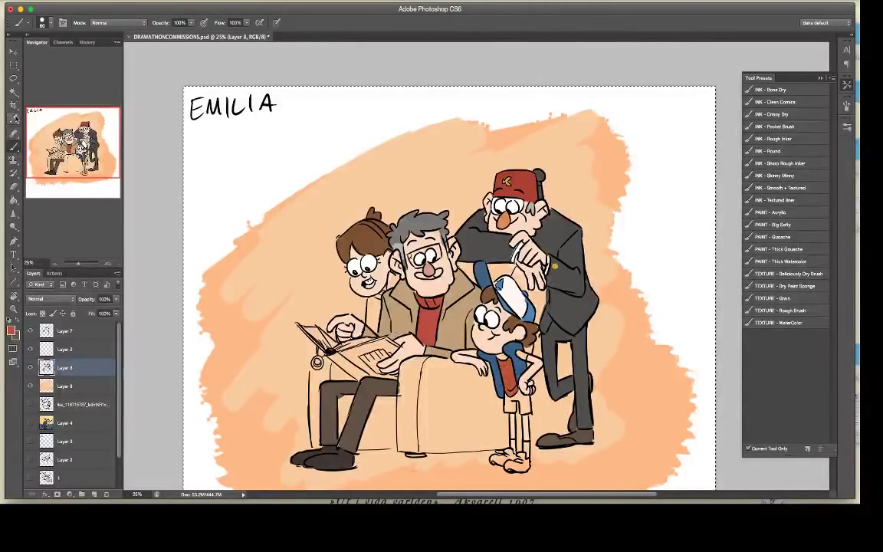
Step: Sample red from the artwork and paint the boy's shirt sleeve
left_click(14, 118)
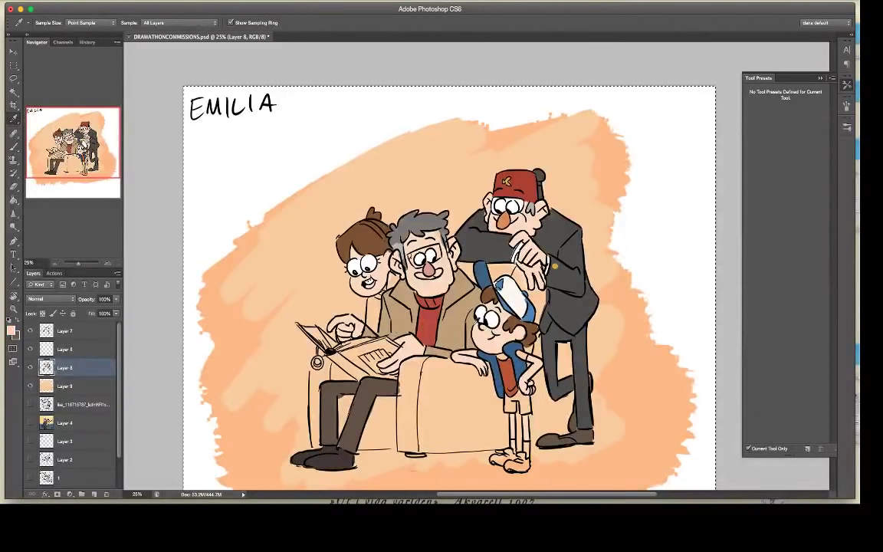
key("b")
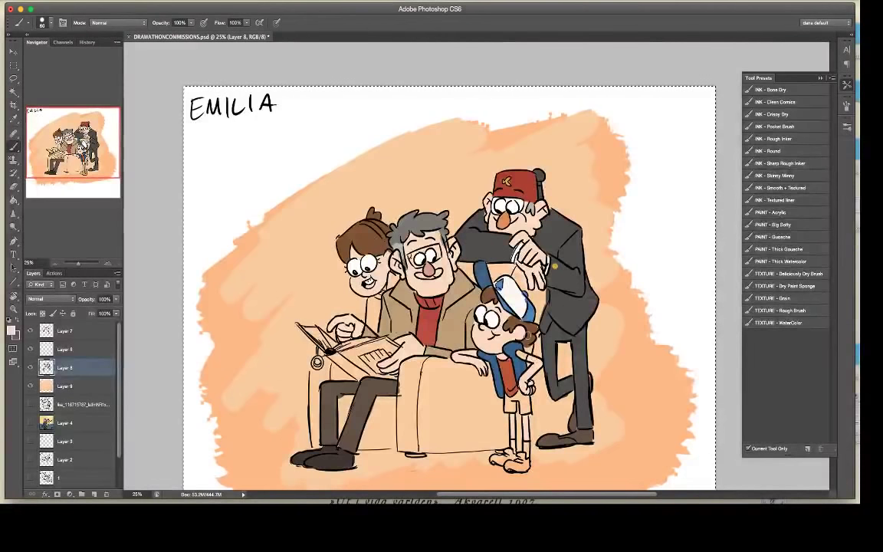
left_click(15, 115)
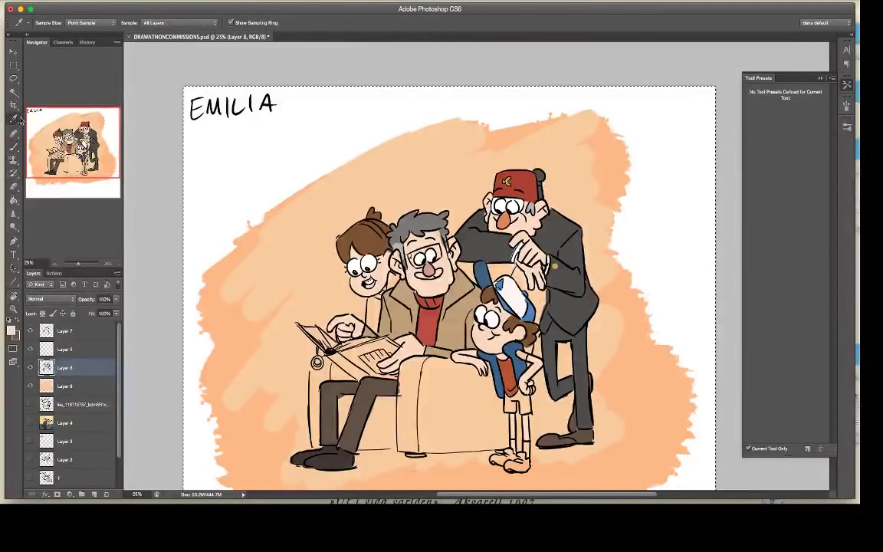
left_click(457, 332)
key("b")
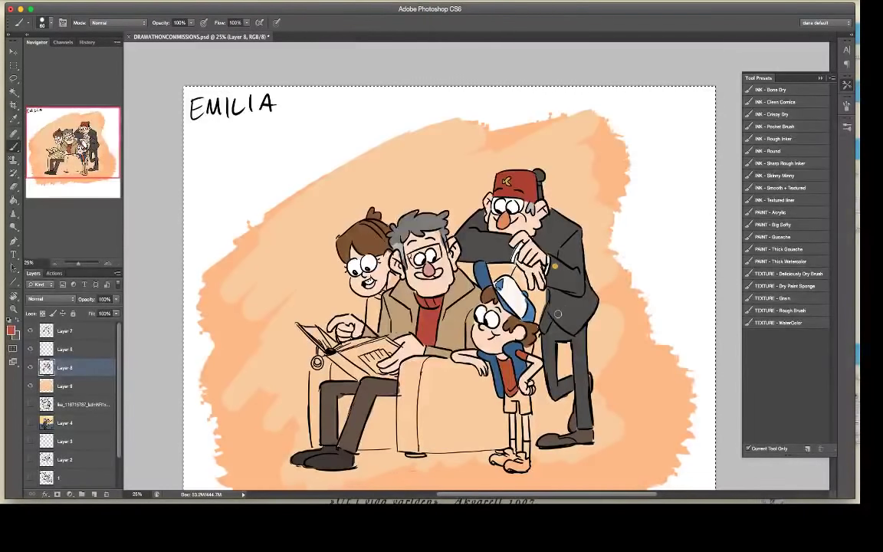
Step: Paint the boy's shorts in warm grey #7c7875 and his shoes in a darker shade of that grey
left_click(13, 117)
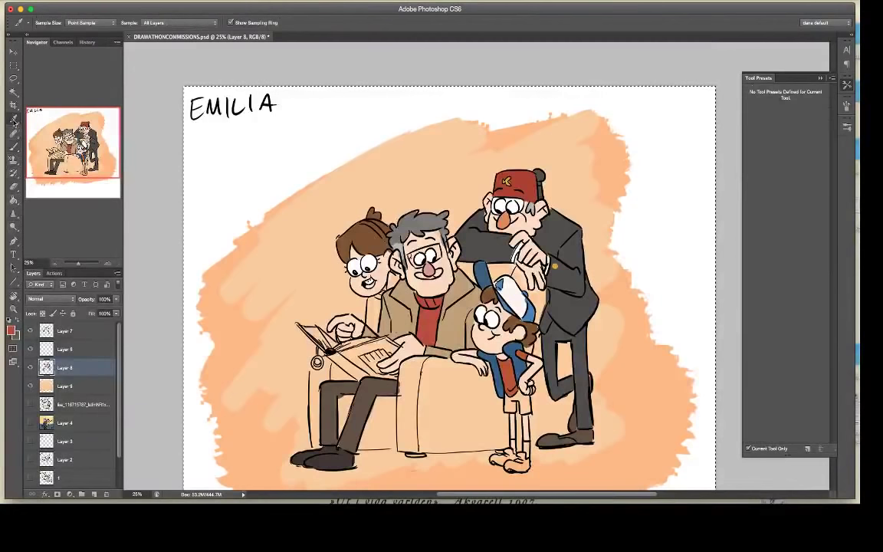
key("b")
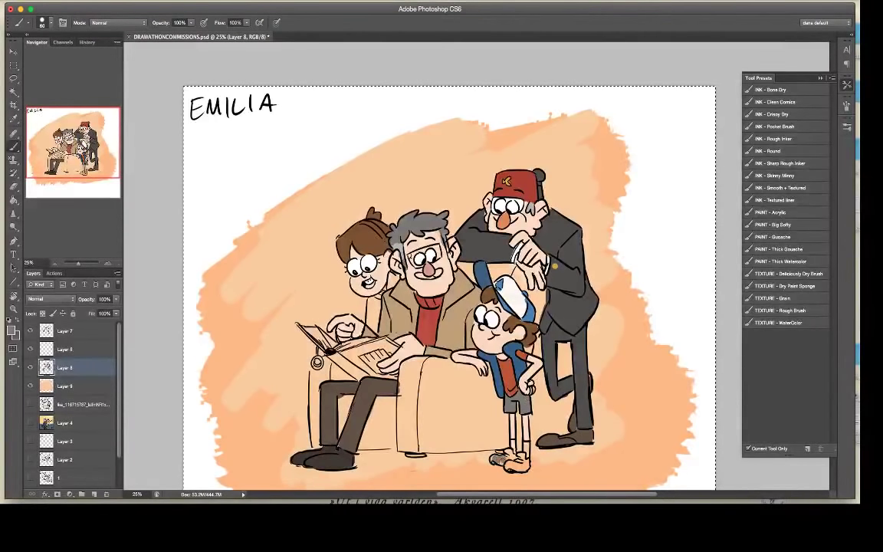
left_click(11, 331)
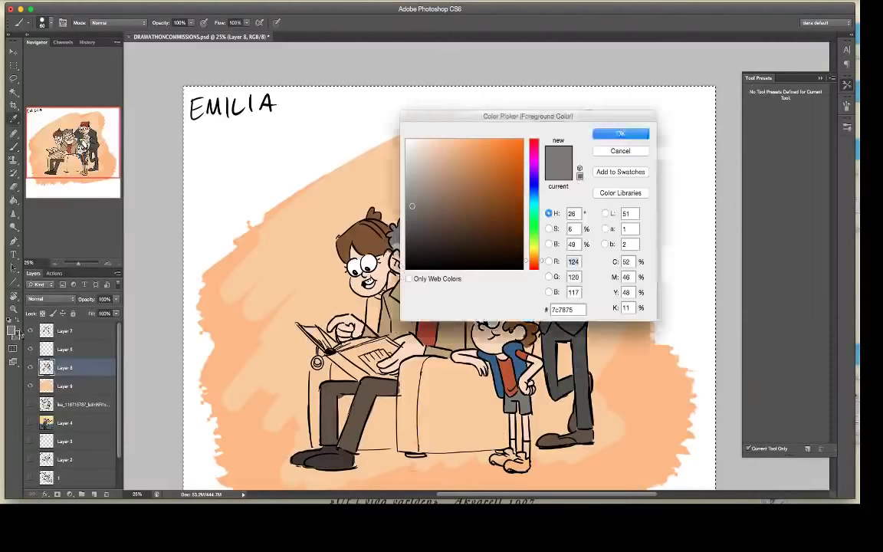
left_click(413, 216)
left_click(620, 134)
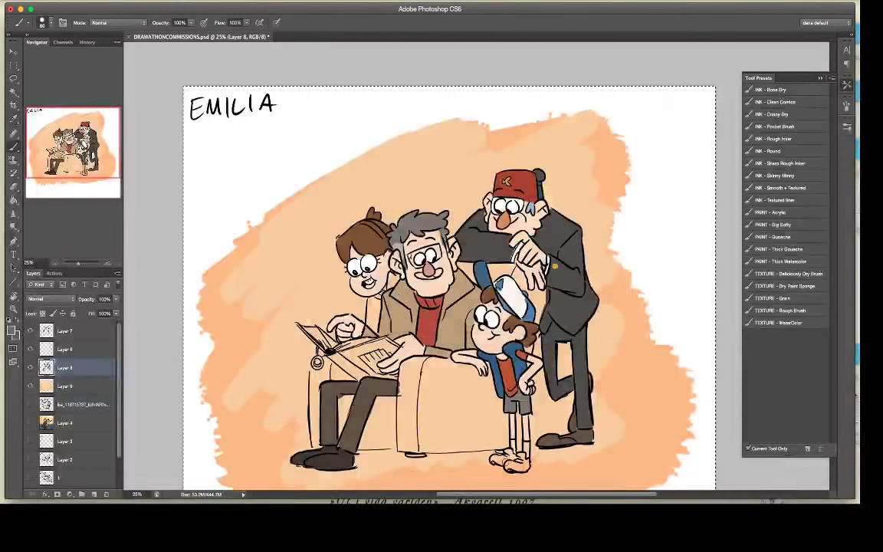
left_click_drag(506, 459, 526, 466)
Step: Set the foreground colour to white #ffffff and paint the boy's socks
left_click(12, 330)
left_click(407, 139)
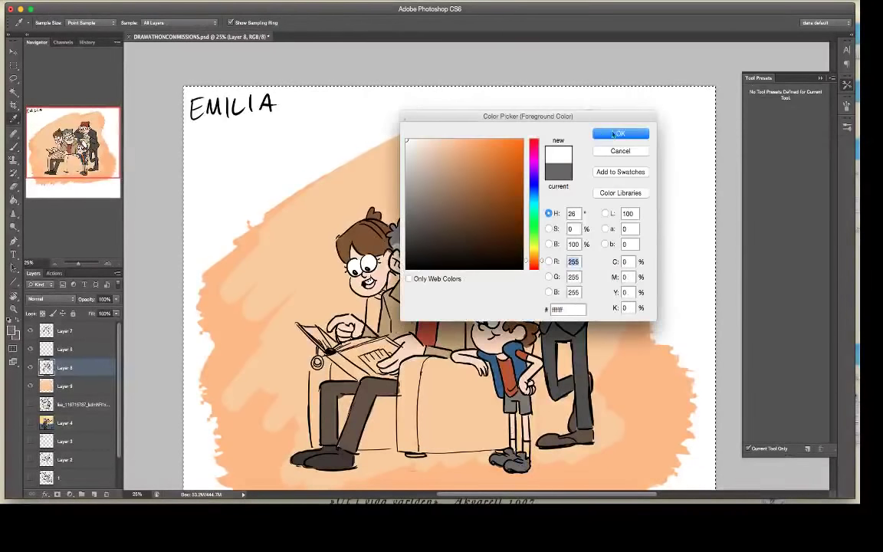
left_click(622, 134)
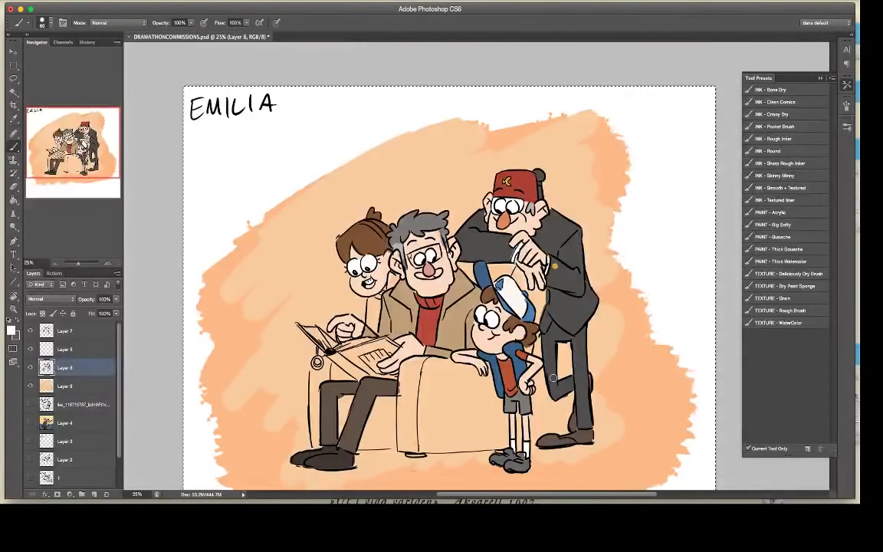
Step: Set the foreground colour to neutral grey #9e9e9e for the brush
left_click(14, 119)
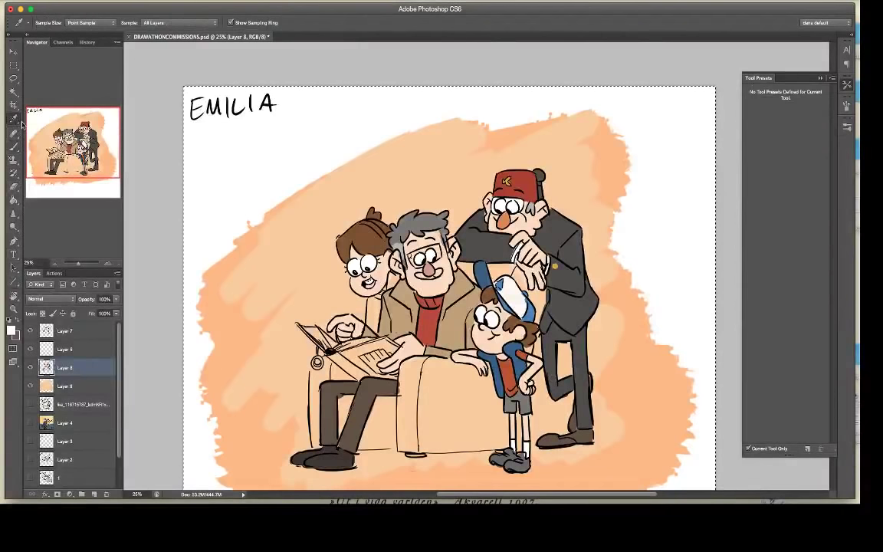
left_click(13, 147)
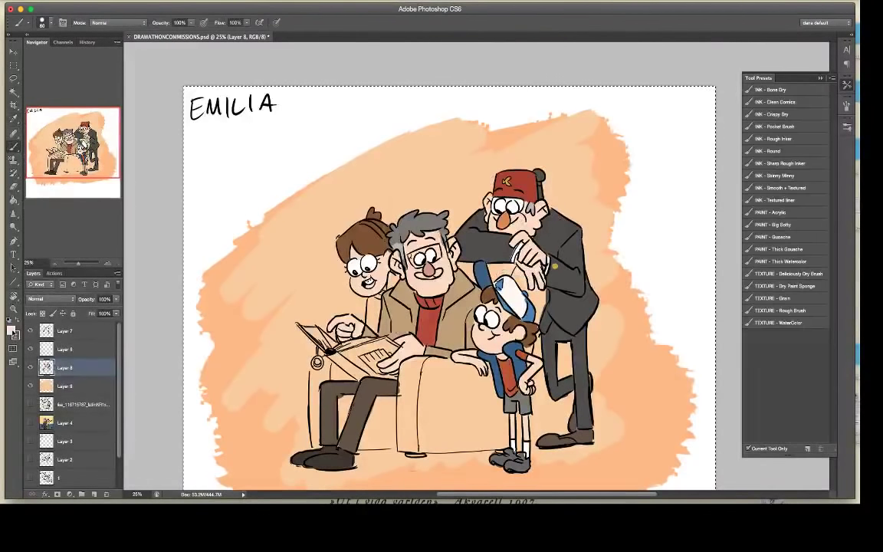
left_click(13, 332)
left_click(623, 130)
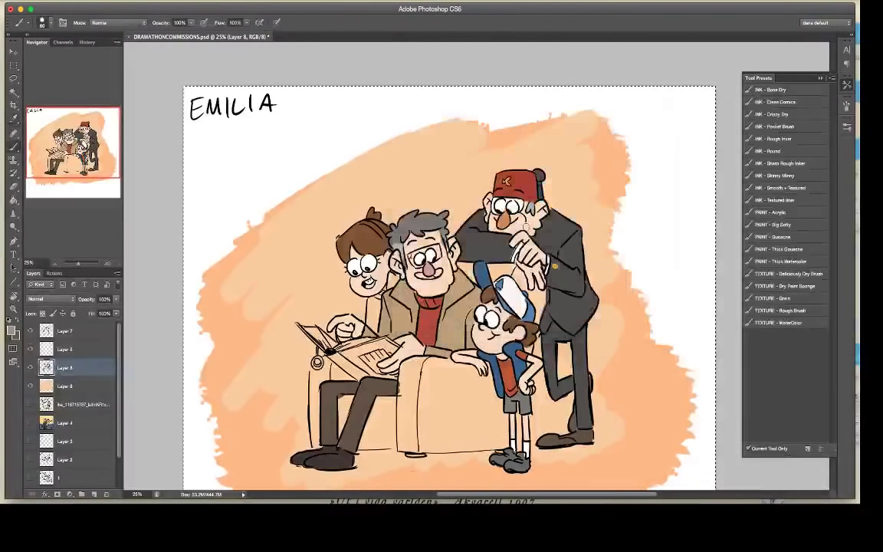
key("i")
left_click(13, 331)
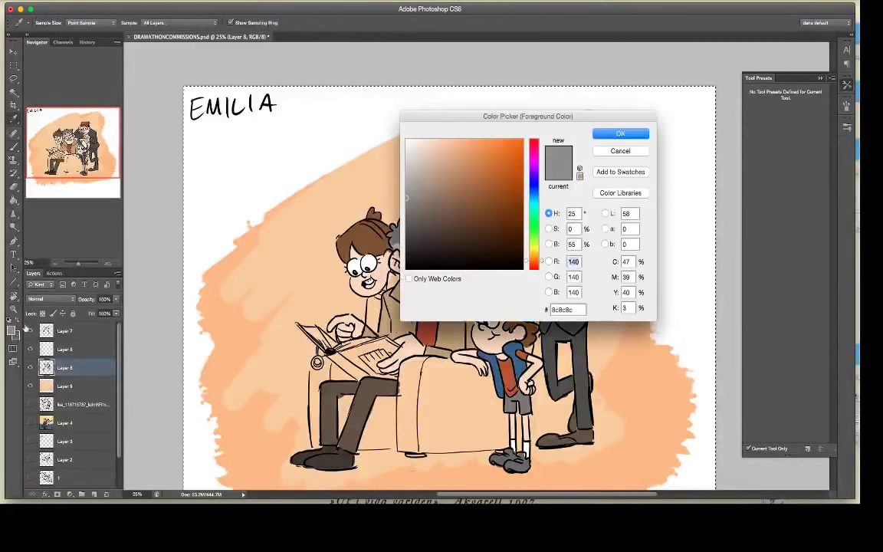
left_click(405, 188)
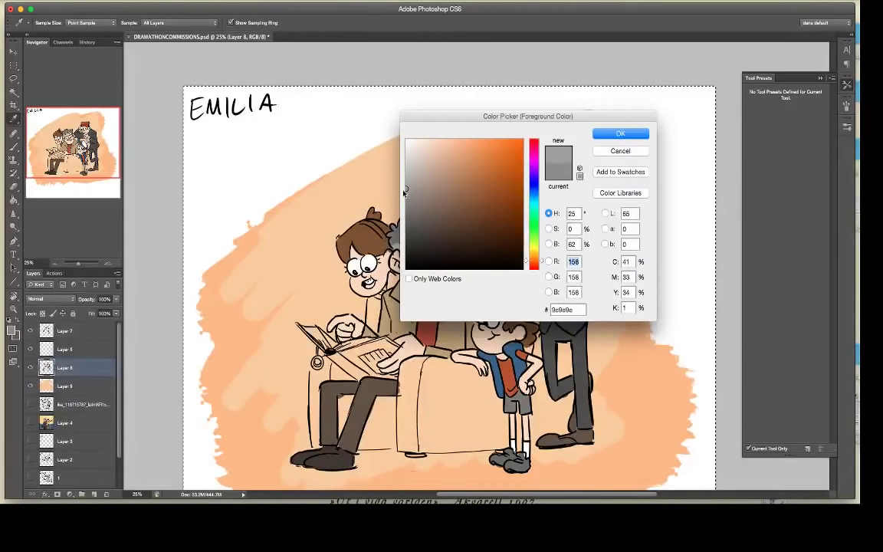
left_click(627, 133)
key("b")
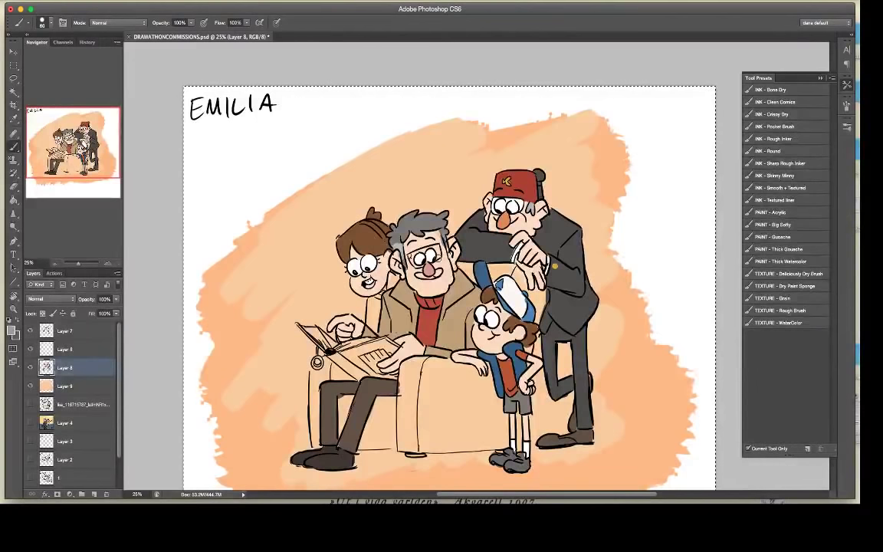
Step: Set the foreground colour to peach #fbb292 and paint blush on the girl's cheeks
left_click(11, 331)
left_click(536, 260)
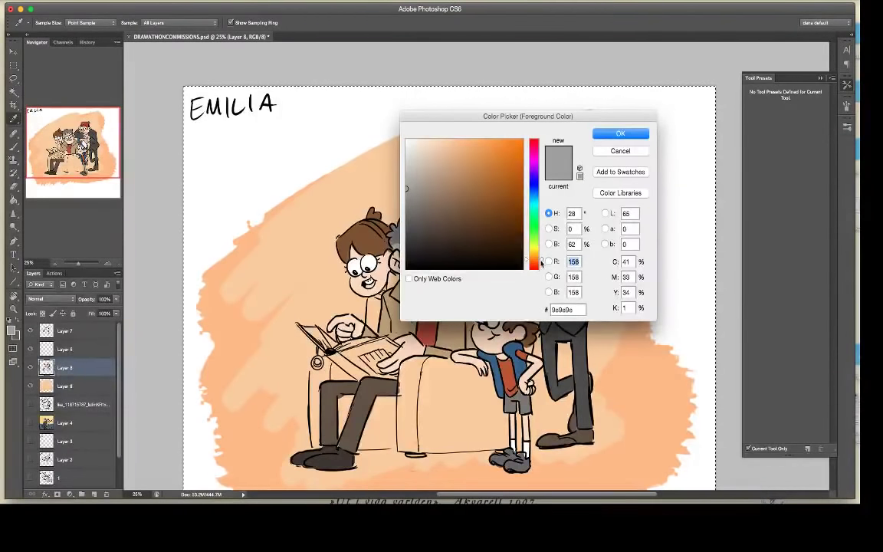
left_click(534, 263)
left_click(454, 141)
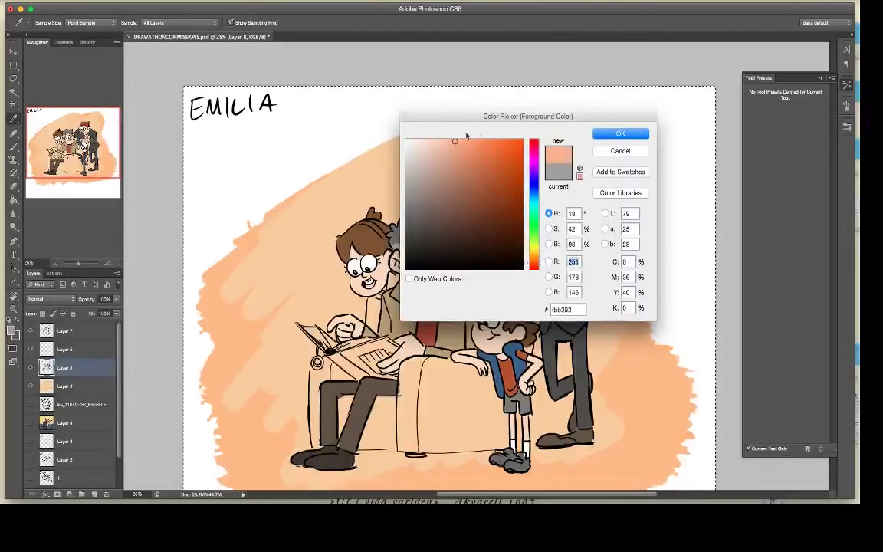
left_click(620, 134)
key("b")
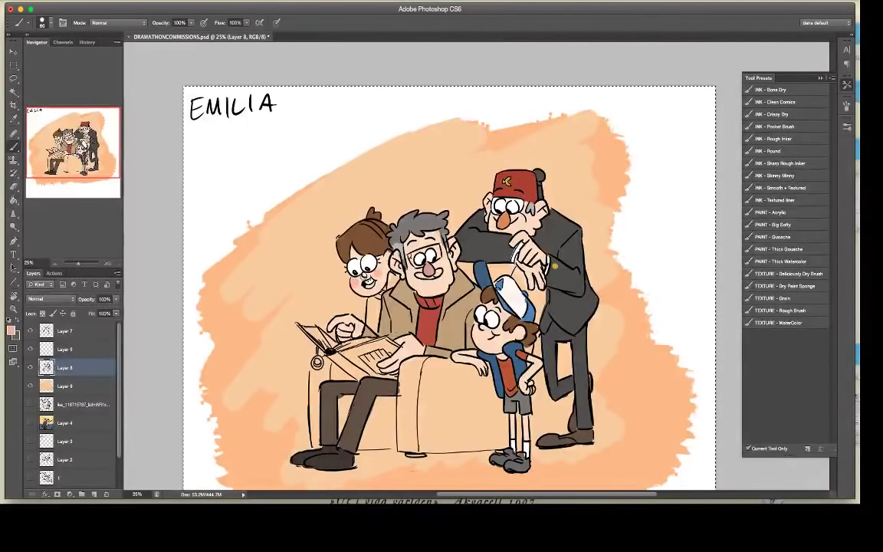
Step: Set the foreground colour to hot pink #f64174 and paint the girl's headband
key("i")
left_click(10, 330)
left_click_drag(534, 259, 526, 148)
left_click_drag(454, 146, 468, 150)
left_click(493, 144)
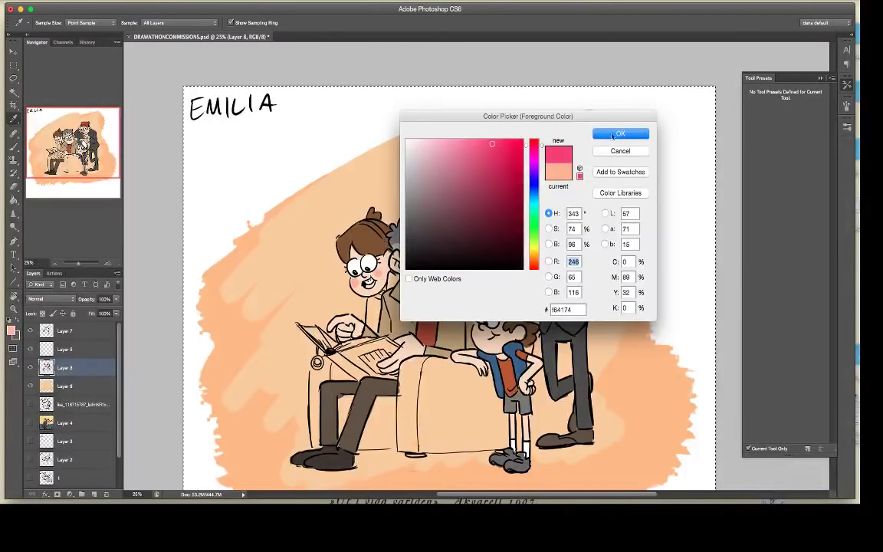
left_click(618, 135)
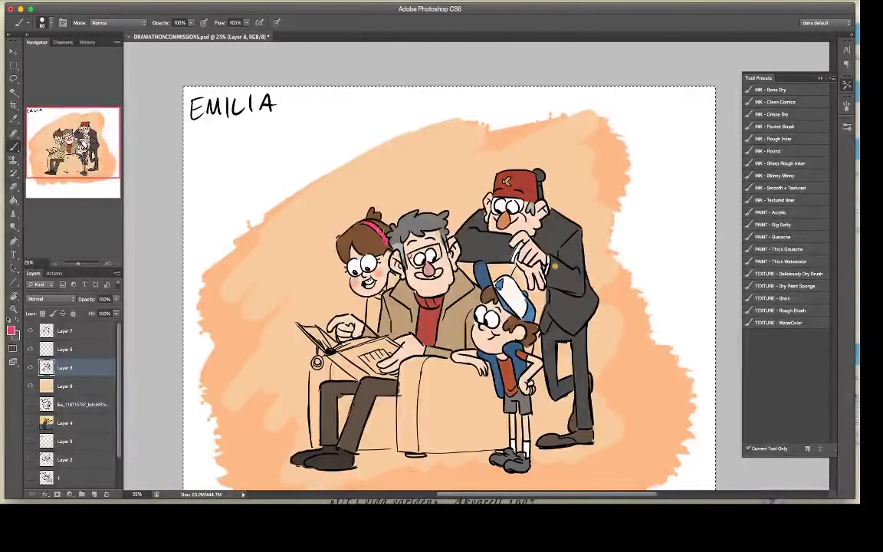
left_click_drag(381, 231, 379, 230)
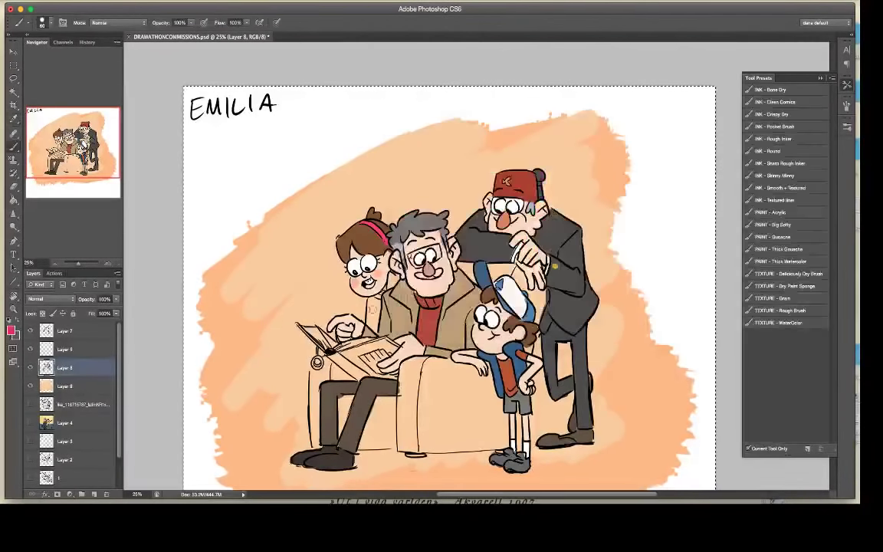
Step: Paint the girl's sweater deep pink and undo the misplaced strokes
left_click_drag(373, 309, 375, 328)
key("super+z")
mouse_move(394, 276)
left_mouse_down()
mouse_move(369, 315)
mouse_move(374, 323)
mouse_move(376, 304)
left_mouse_up()
key("super+z")
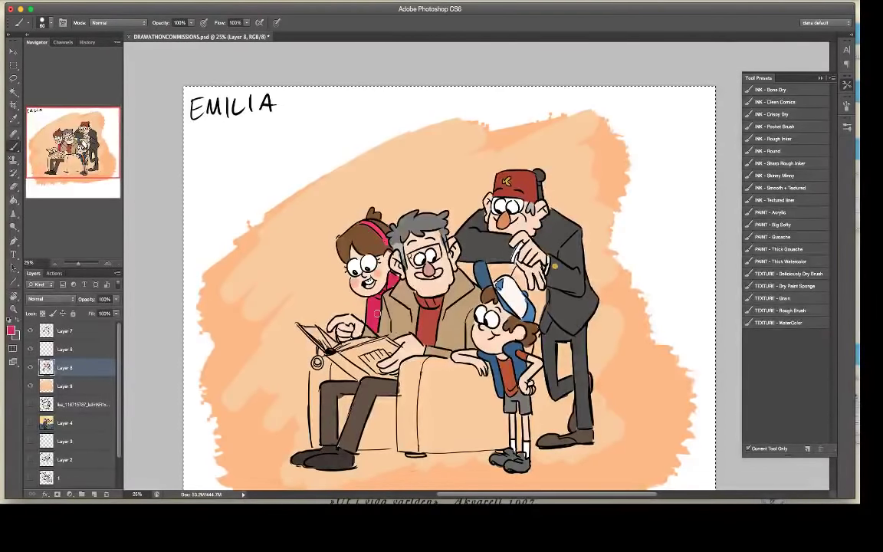
Step: Paint the seated man's open mouth dark brown #524448 and his tongue pink
left_click(11, 331)
left_click(425, 228)
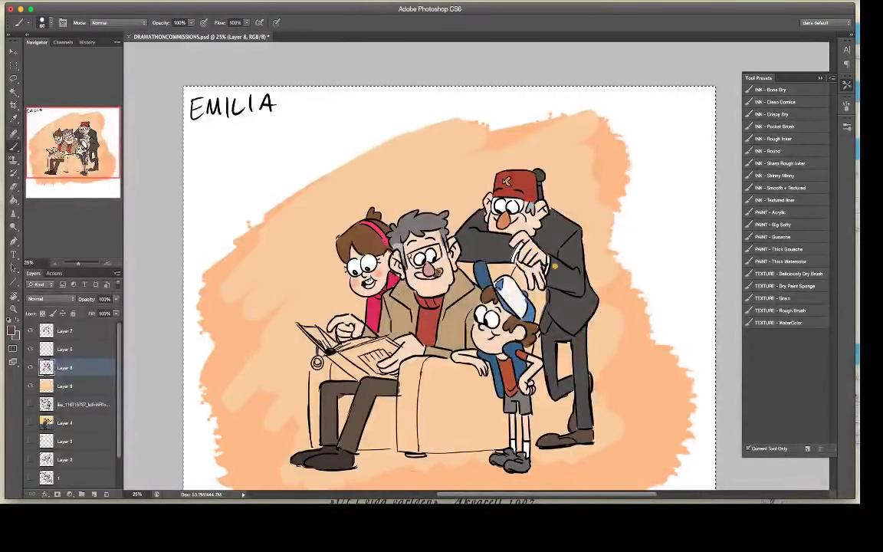
left_click(13, 331)
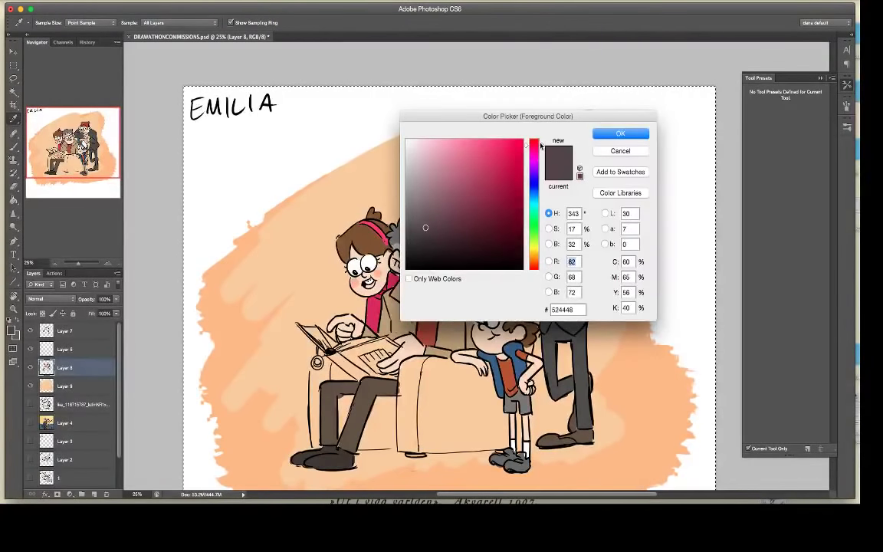
left_click(503, 136)
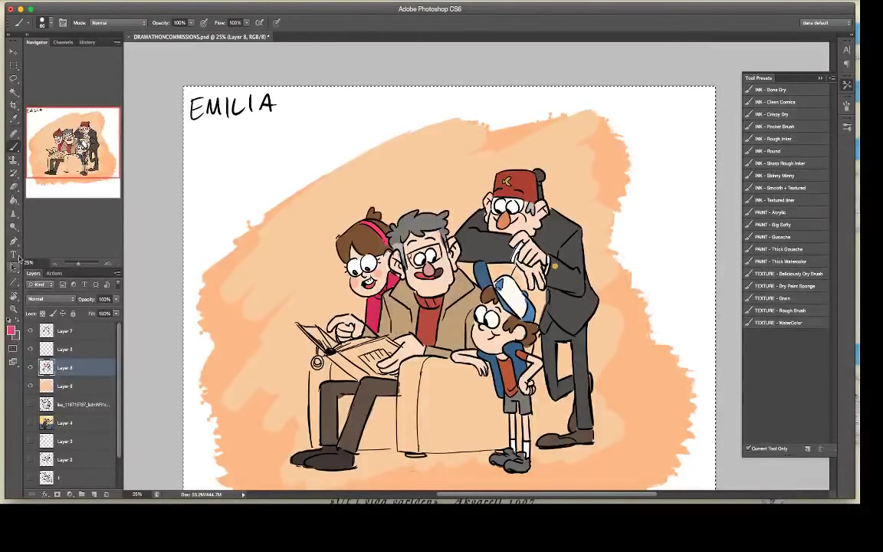
Step: Sample the skin tone, shift it to a muted grey-beige and paint stubble around the standing man's jaw
left_click(14, 117)
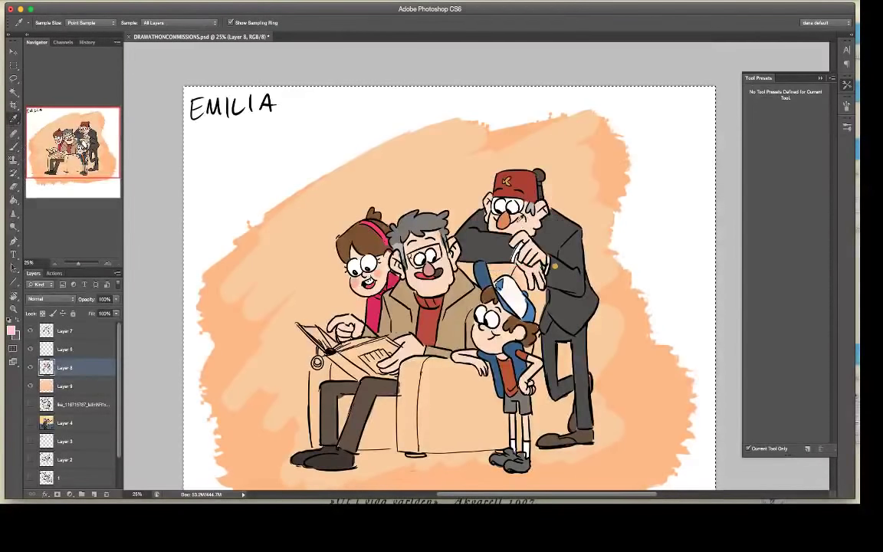
left_click(14, 146)
left_click(11, 330)
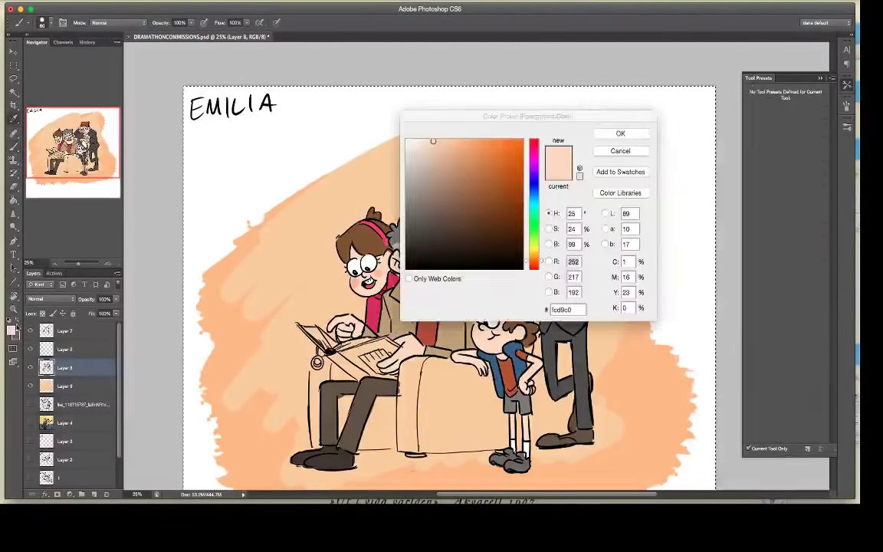
left_click(419, 187)
key("Return")
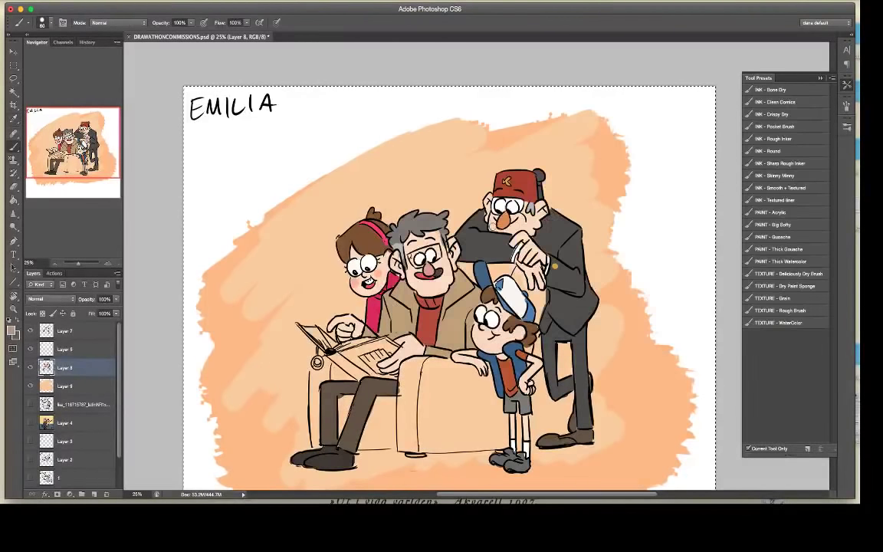
mouse_move(497, 226)
left_mouse_down()
mouse_move(508, 230)
mouse_move(521, 219)
mouse_move(516, 228)
left_mouse_up()
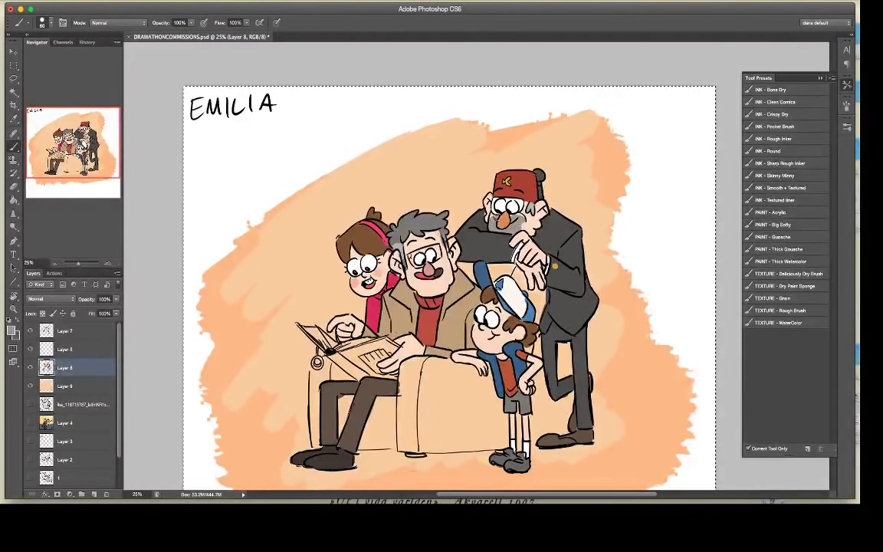
mouse_move(466, 205)
left_mouse_down()
mouse_move(463, 193)
mouse_move(480, 207)
mouse_move(465, 194)
left_mouse_up()
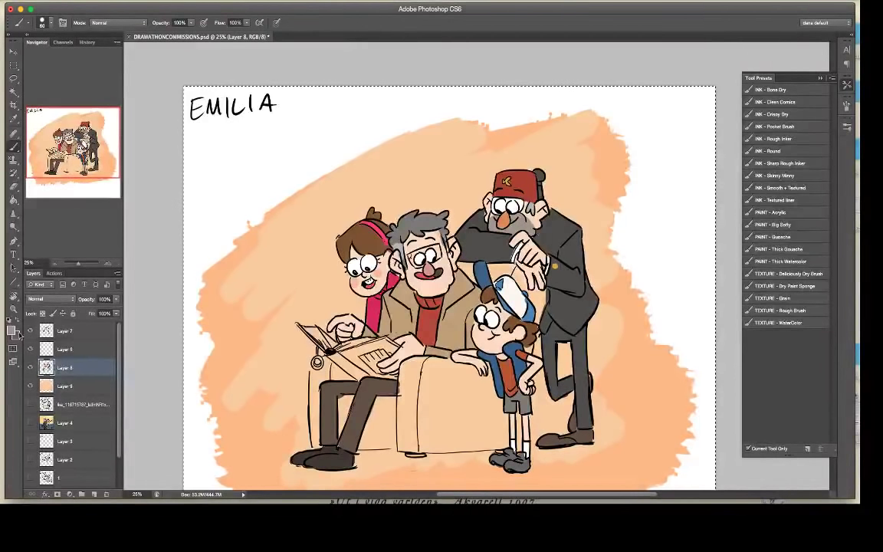
Step: Set the foreground colour to light orange #f5ad45
left_click(12, 330)
left_click_drag(539, 262, 541, 255)
left_click_drag(419, 187, 476, 150)
left_click_drag(540, 255, 541, 257)
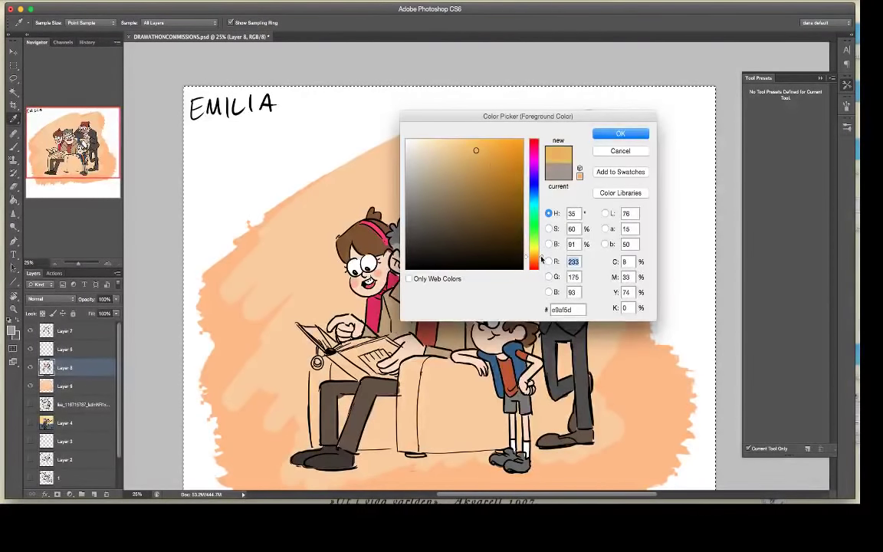
left_click_drag(495, 147, 491, 145)
left_click(621, 136)
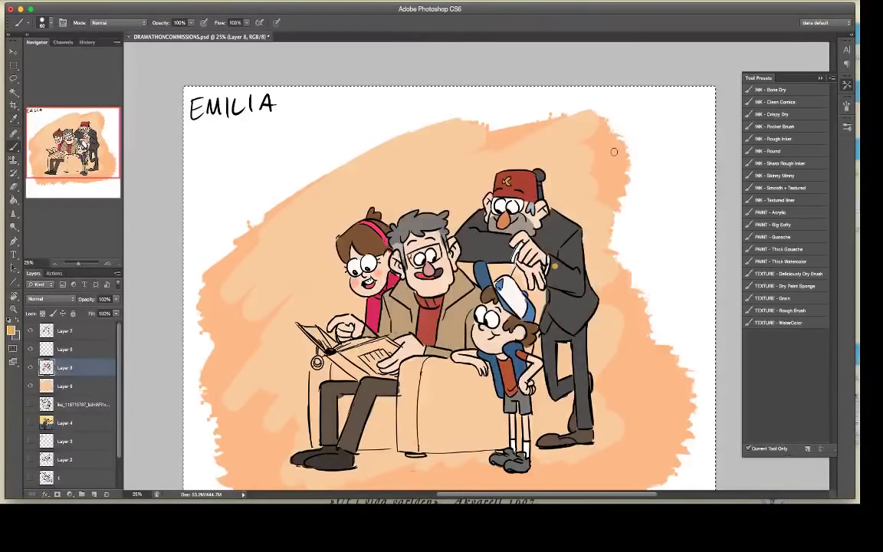
Step: Add a new layer directly above Layer 9 for the armchair colours
left_click(77, 385)
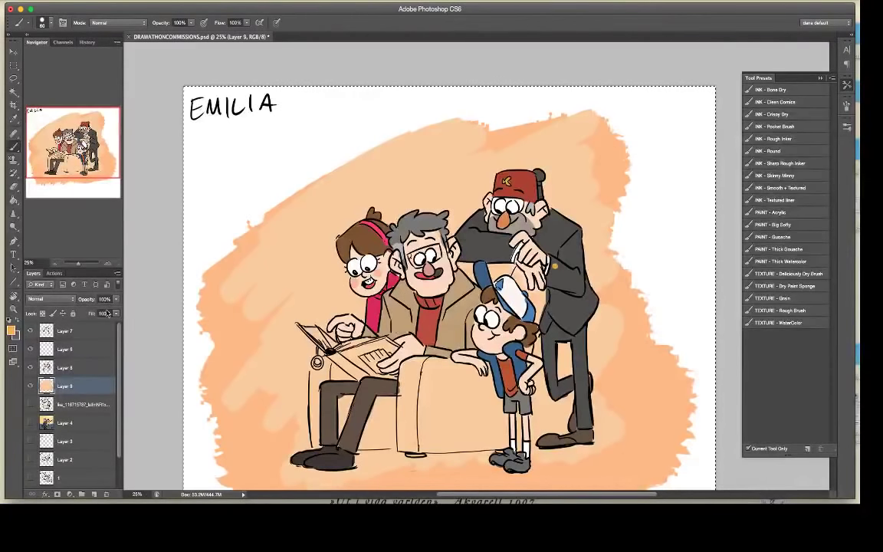
left_click(142, 2)
mouse_move(223, 6)
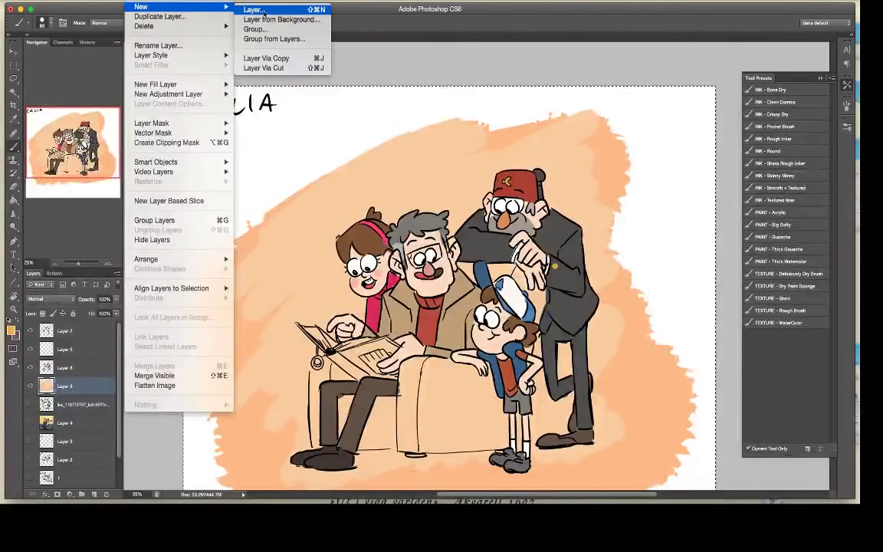
left_click(257, 10)
left_click(522, 218)
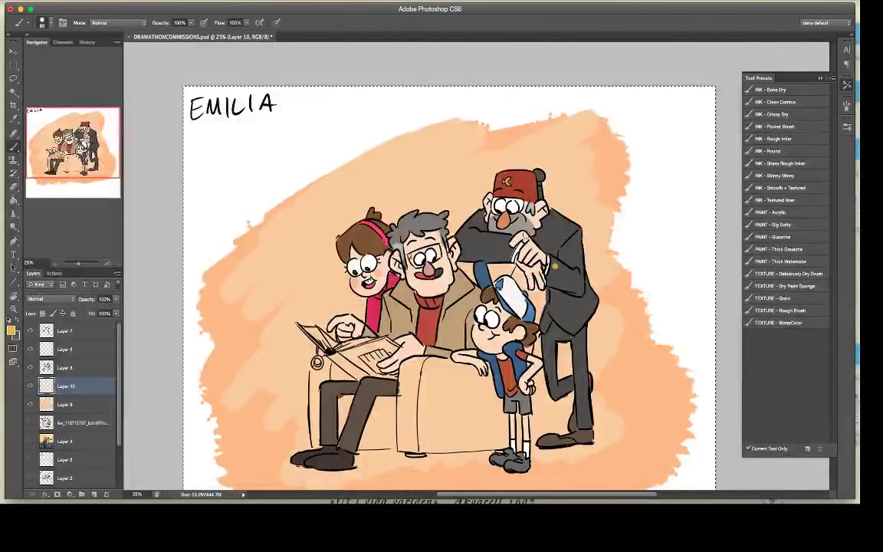
Step: Set the foreground colour to orange #de8d2e and enlarge the brush for filling the armchair
left_click(12, 330)
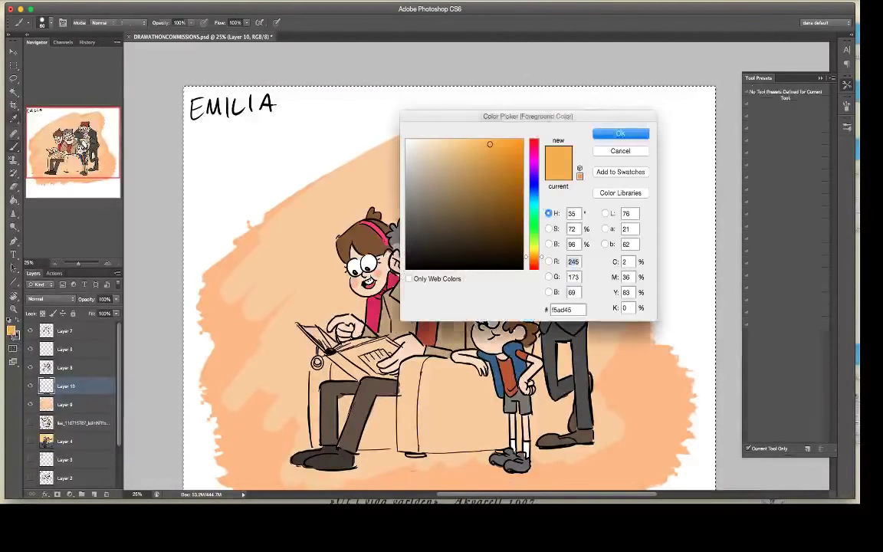
left_click(498, 156)
left_click_drag(539, 261, 539, 259)
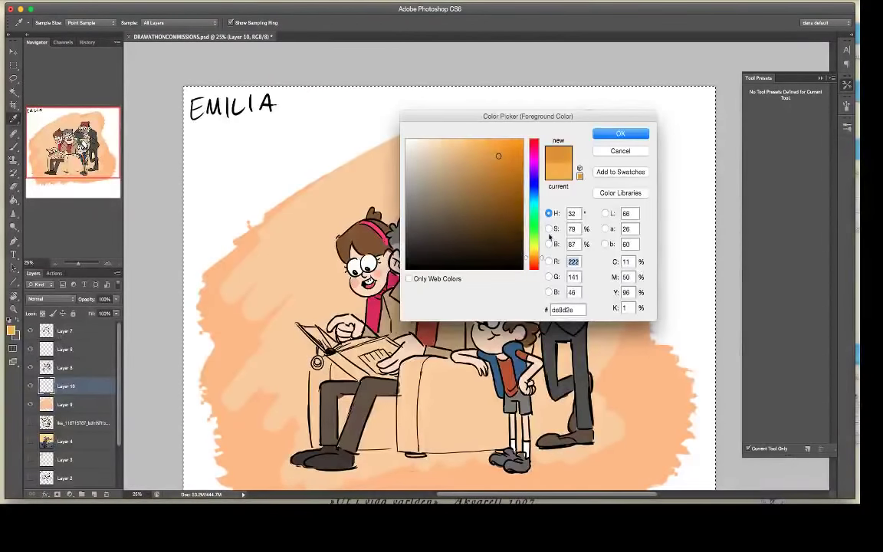
left_click(621, 134)
key("]")
key("]")
key("]")
key("]")
key("]")
key("]")
key("]")
key("]")
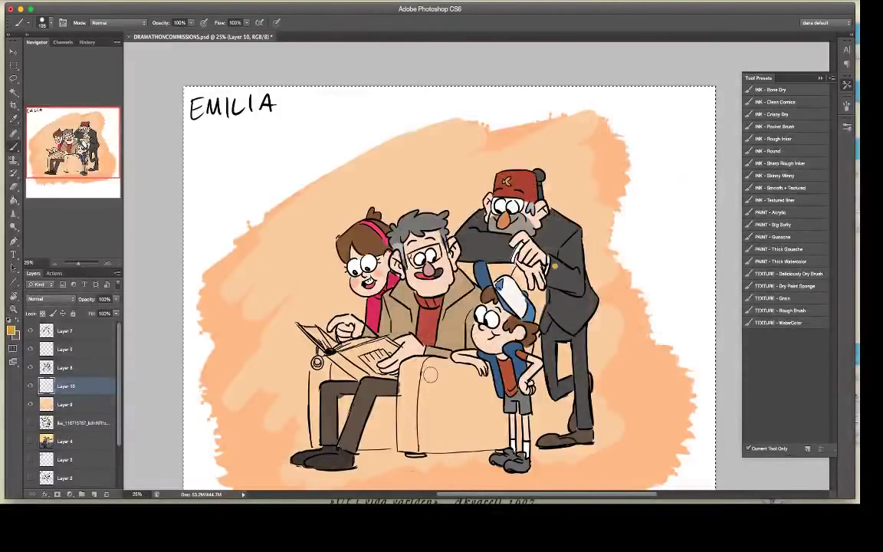
Step: Try painting the armchair orange, remove it, and test the darker orange #d08226 on it
mouse_move(427, 374)
left_mouse_down()
mouse_move(410, 411)
mouse_move(410, 383)
mouse_move(443, 386)
mouse_move(446, 376)
mouse_move(470, 391)
mouse_move(368, 387)
mouse_move(360, 407)
mouse_move(473, 409)
left_mouse_up()
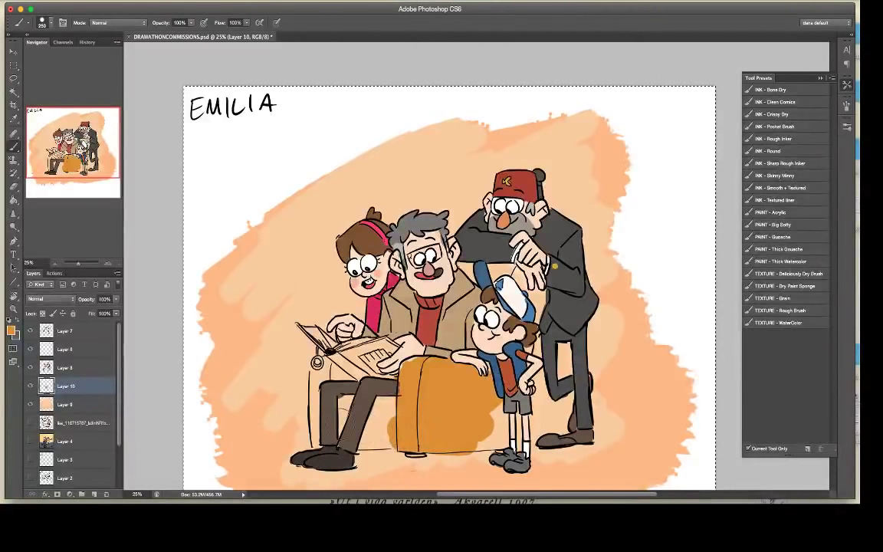
key("super+z")
left_click(12, 332)
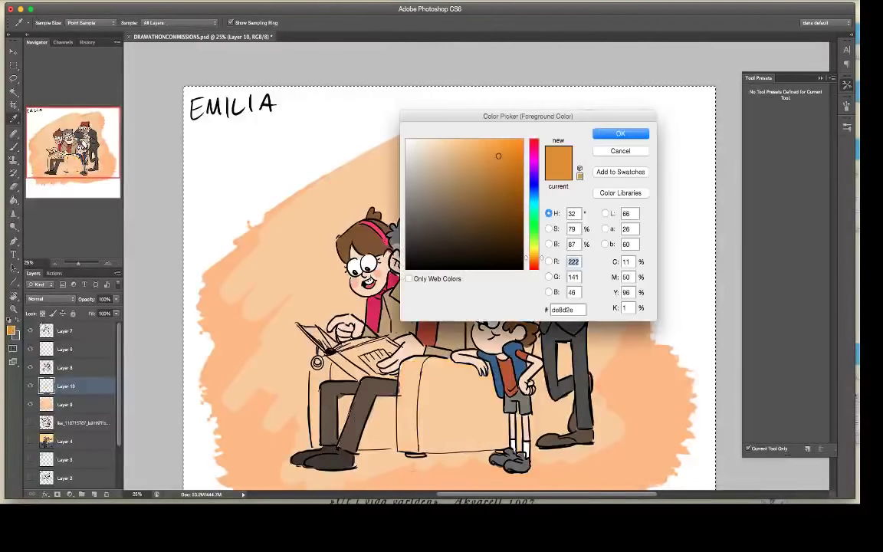
left_click(501, 162)
left_click(617, 135)
mouse_move(529, 279)
left_mouse_down()
mouse_move(477, 270)
mouse_move(529, 295)
mouse_move(477, 288)
mouse_move(460, 297)
mouse_move(500, 270)
left_mouse_up()
mouse_move(444, 368)
left_mouse_down()
mouse_move(427, 403)
mouse_move(479, 376)
mouse_move(461, 404)
mouse_move(410, 426)
left_mouse_up()
key("Delete")
Step: Set the foreground colour to brownish orange #b66b13 and paint the whole armchair, including its backrest
left_click(11, 331)
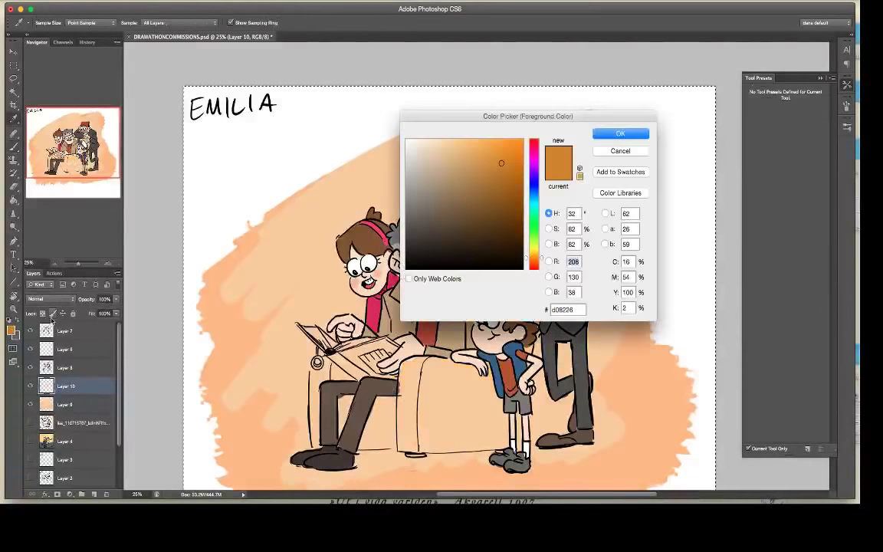
left_click(623, 132)
mouse_move(433, 416)
left_mouse_down()
mouse_move(353, 402)
mouse_move(345, 410)
left_mouse_up()
left_click_drag(333, 374, 337, 382)
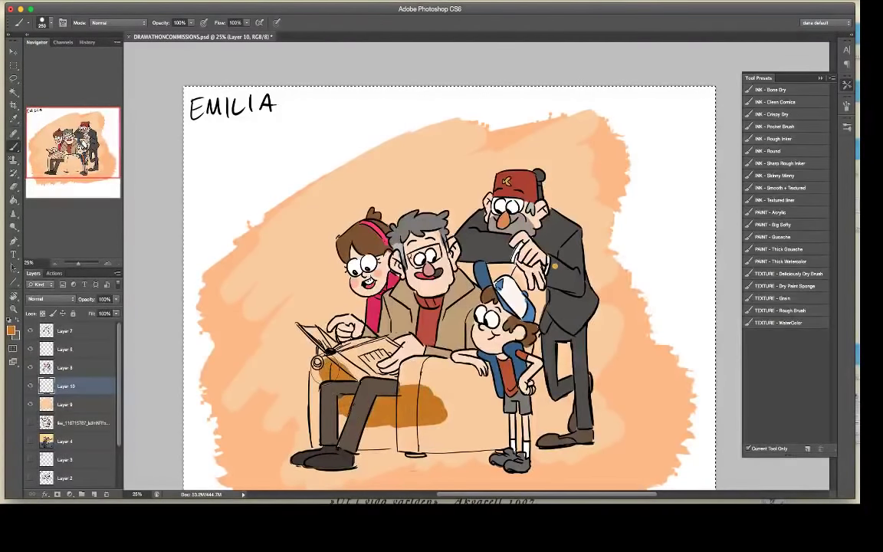
mouse_move(303, 333)
left_mouse_down()
mouse_move(282, 376)
mouse_move(376, 431)
mouse_move(361, 391)
mouse_move(406, 367)
mouse_move(380, 337)
mouse_move(411, 345)
mouse_move(440, 372)
mouse_move(445, 360)
mouse_move(460, 398)
mouse_move(452, 433)
mouse_move(406, 444)
mouse_move(519, 436)
left_mouse_up()
left_click_drag(528, 296, 408, 241)
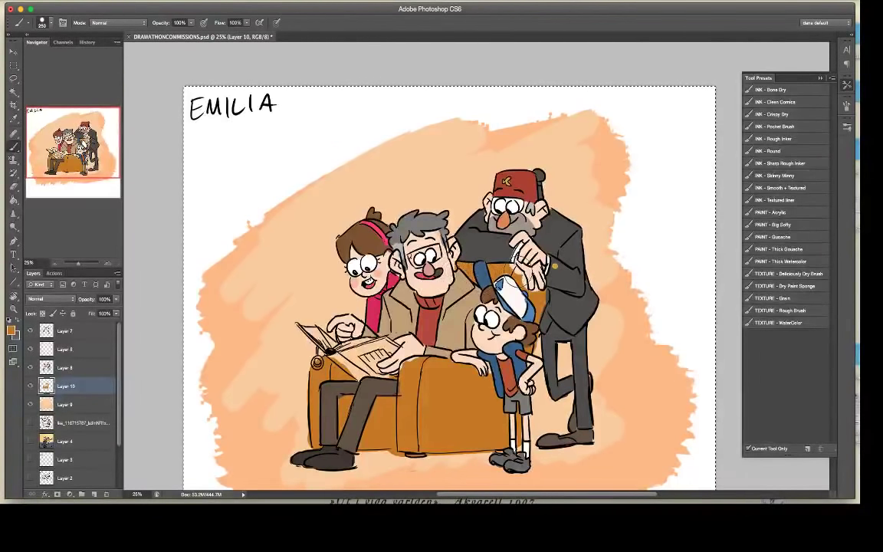
Step: Try a redder orange on the armchair's side panel and undo the stroke
left_click(13, 333)
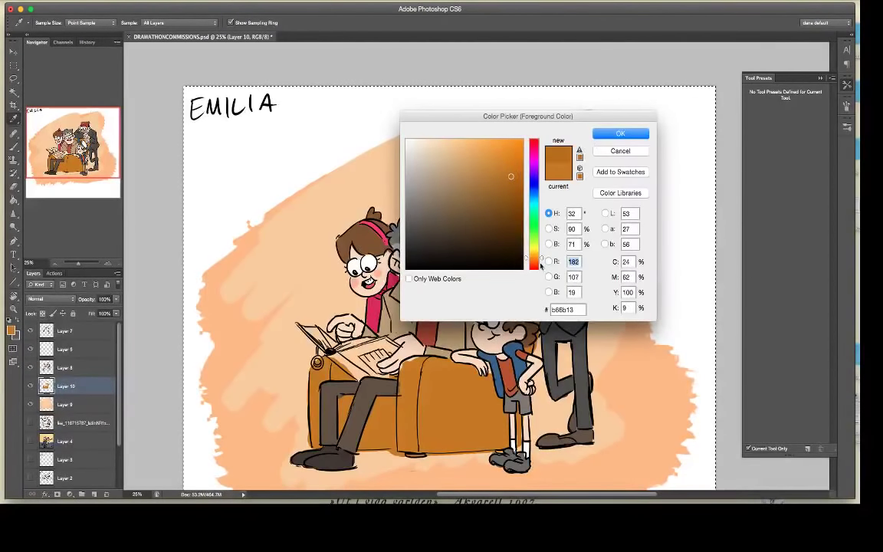
left_click_drag(539, 259, 538, 262)
left_click(508, 174)
left_click(605, 135)
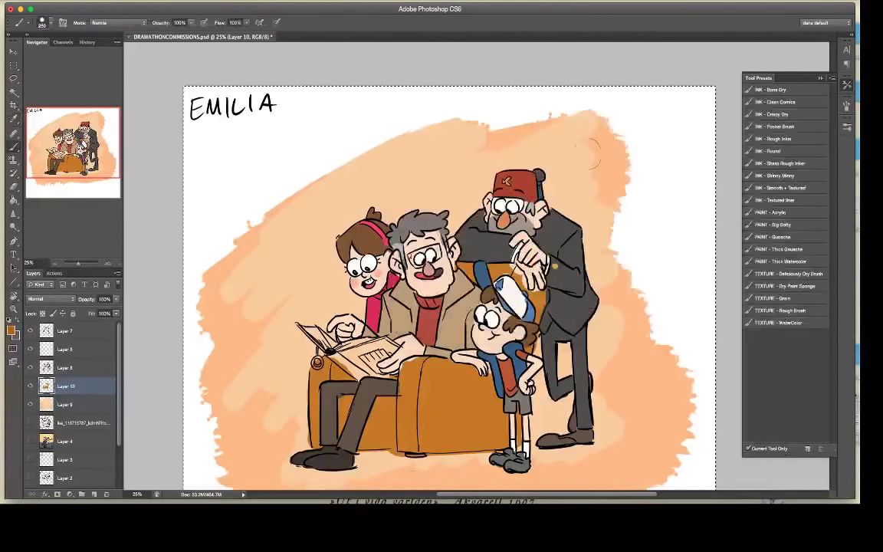
left_click_drag(437, 369, 432, 407)
key("super+z")
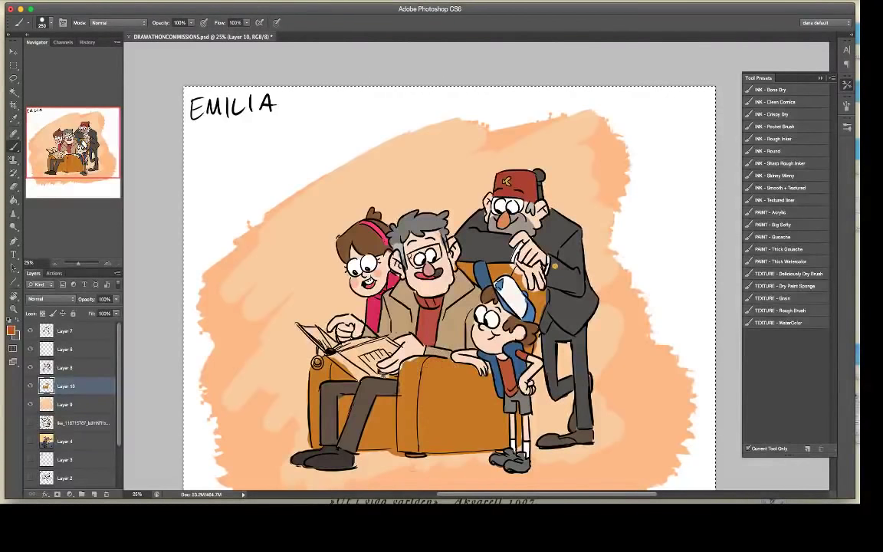
Step: Set the foreground colour to rust orange #bb5e26 and paint the armchair's side panel, using a smaller brush for the seat front between the legs
left_click(11, 331)
left_click(502, 176)
left_click(500, 173)
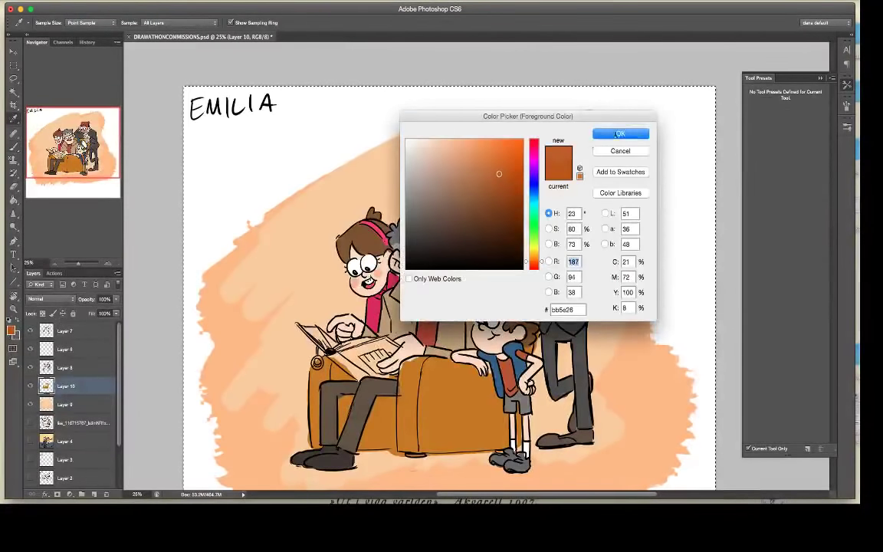
left_click(617, 135)
mouse_move(444, 371)
left_mouse_down()
mouse_move(434, 404)
mouse_move(431, 376)
mouse_move(440, 400)
mouse_move(454, 377)
left_mouse_up()
mouse_move(387, 376)
left_mouse_down()
mouse_move(391, 387)
mouse_move(437, 338)
mouse_move(414, 376)
mouse_move(427, 434)
mouse_move(497, 426)
mouse_move(445, 439)
mouse_move(514, 431)
mouse_move(515, 440)
left_mouse_up()
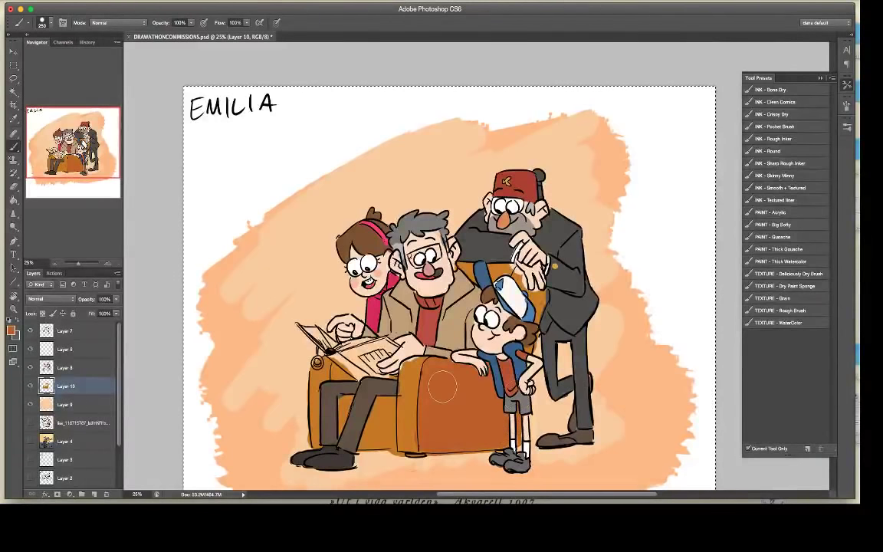
key("bracketleft")
key("bracketleft")
key("bracketleft")
key("bracketleft")
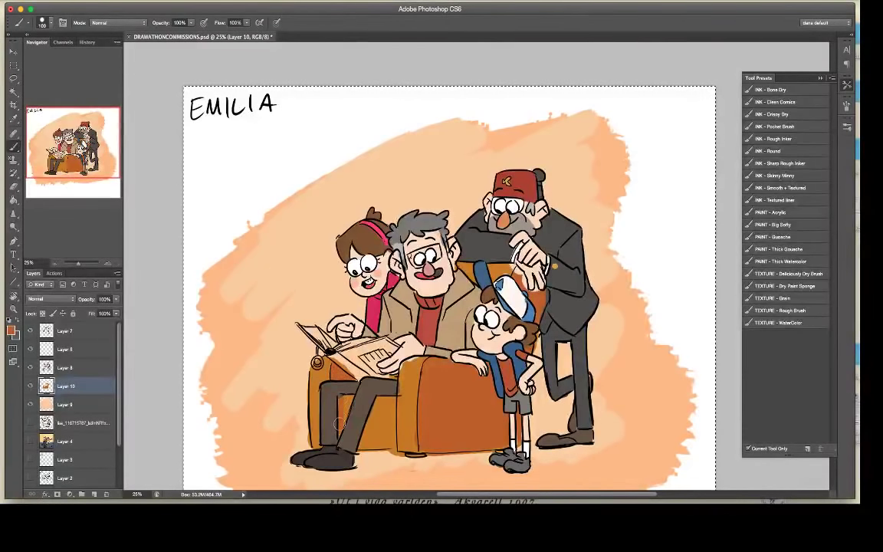
Step: Choose a deeper rust orange and paint thin vertical stripes on the armchair's side panel and seat front
left_click(11, 332)
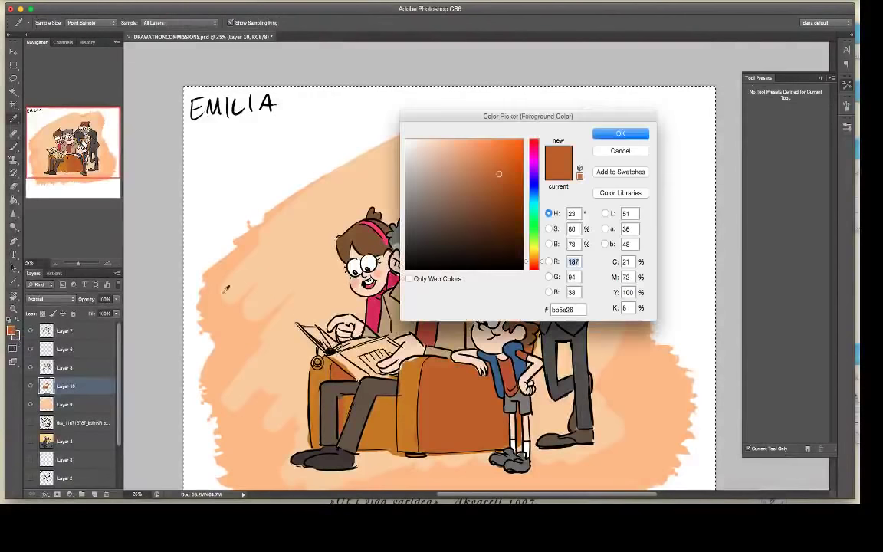
left_click(621, 134)
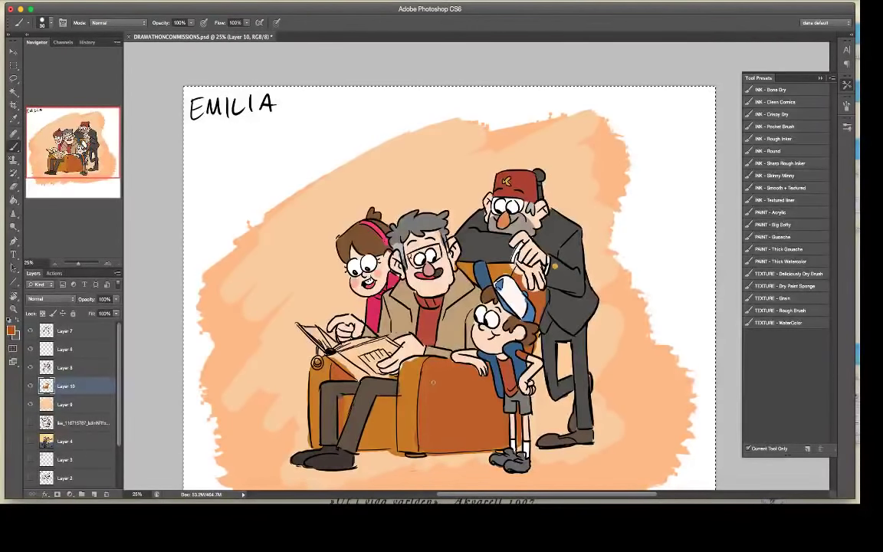
left_click_drag(436, 363, 431, 457)
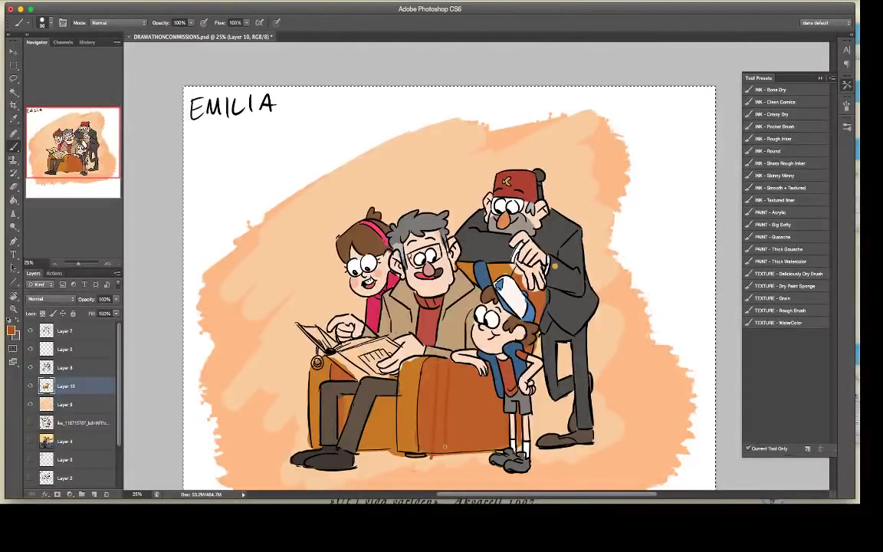
left_click_drag(416, 328, 414, 394)
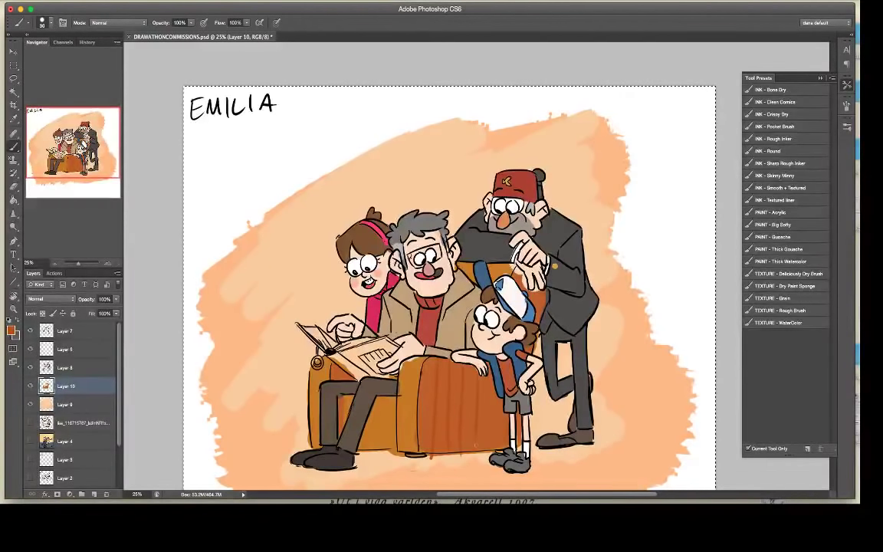
left_click_drag(489, 375, 487, 448)
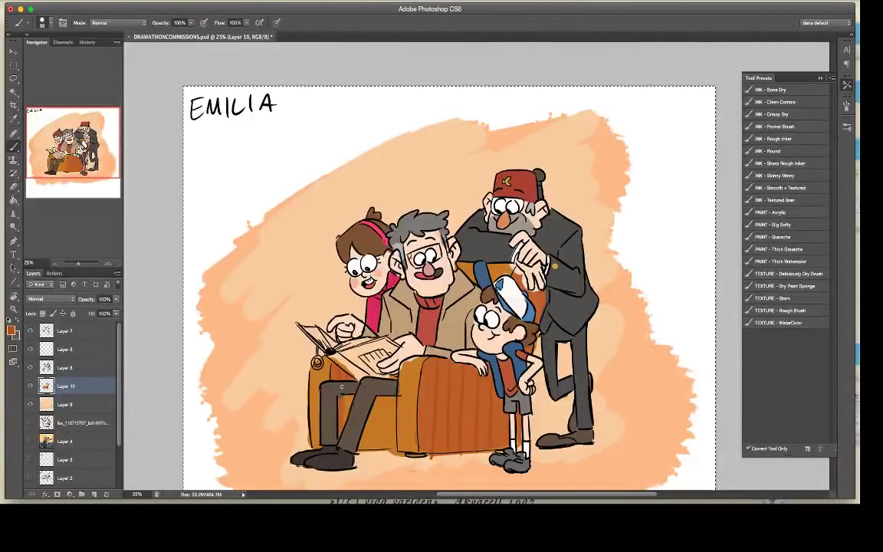
left_click_drag(423, 402, 504, 398)
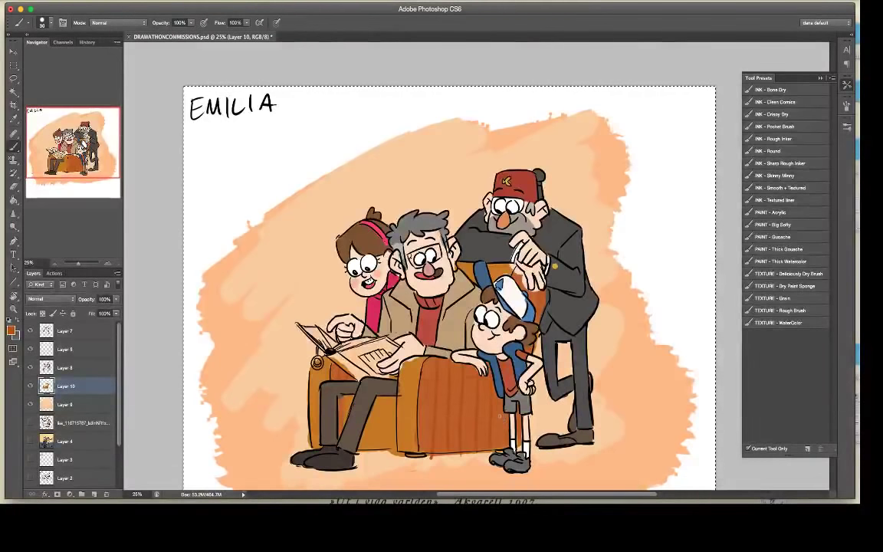
mouse_move(342, 364)
left_mouse_down()
mouse_move(340, 399)
mouse_move(349, 402)
left_mouse_up()
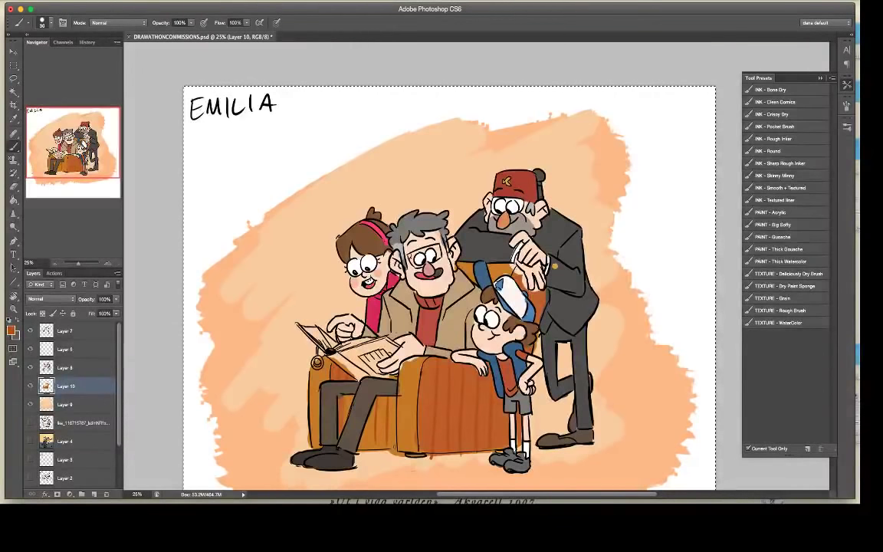
Step: Try a bright red #b72b0a on the book cover and undo the stroke
left_click(11, 329)
left_click(535, 265)
mouse_move(512, 177)
left_mouse_down()
mouse_move(512, 168)
mouse_move(517, 176)
left_mouse_up()
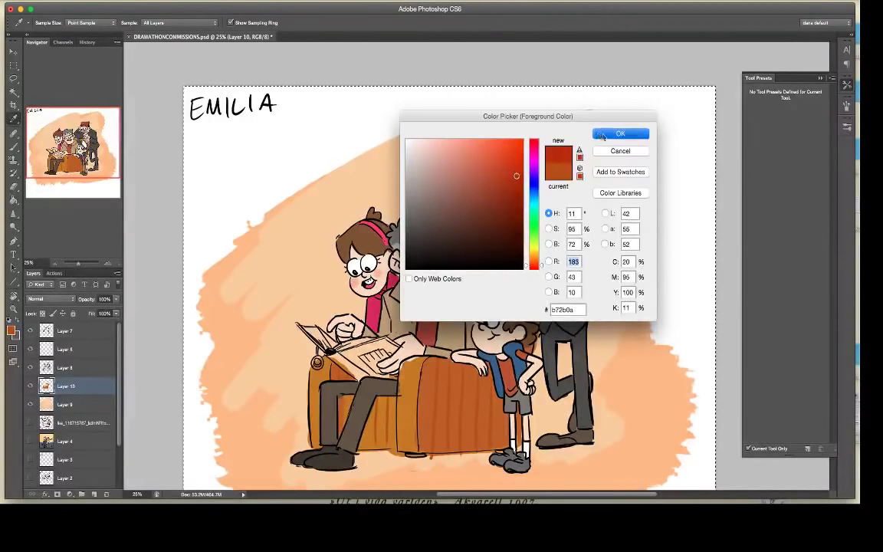
left_click(621, 133)
key("bracketright")
key("bracketright")
left_click_drag(347, 355, 373, 349)
key("super+z")
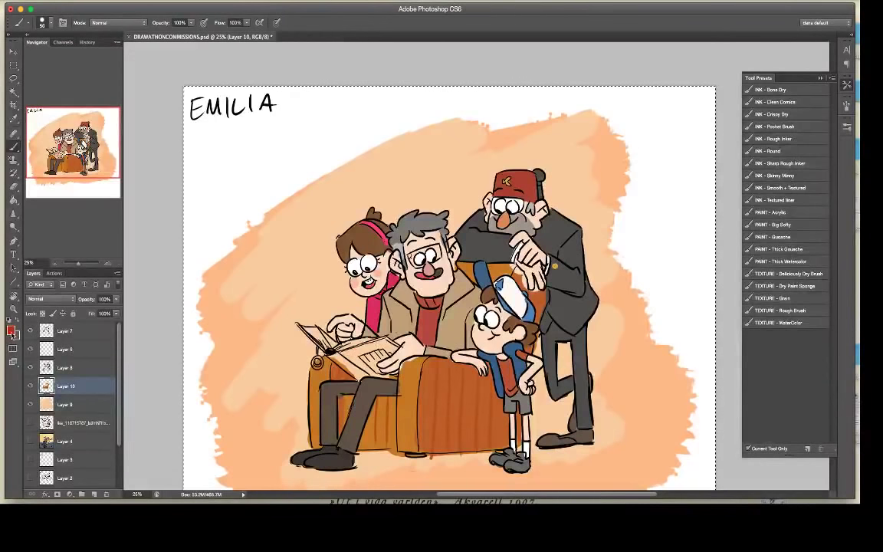
Step: Set the foreground colour to muted brick red #9a432f and paint the book cover, reducing the brush for the edges
left_click(11, 331)
left_click_drag(498, 181, 487, 190)
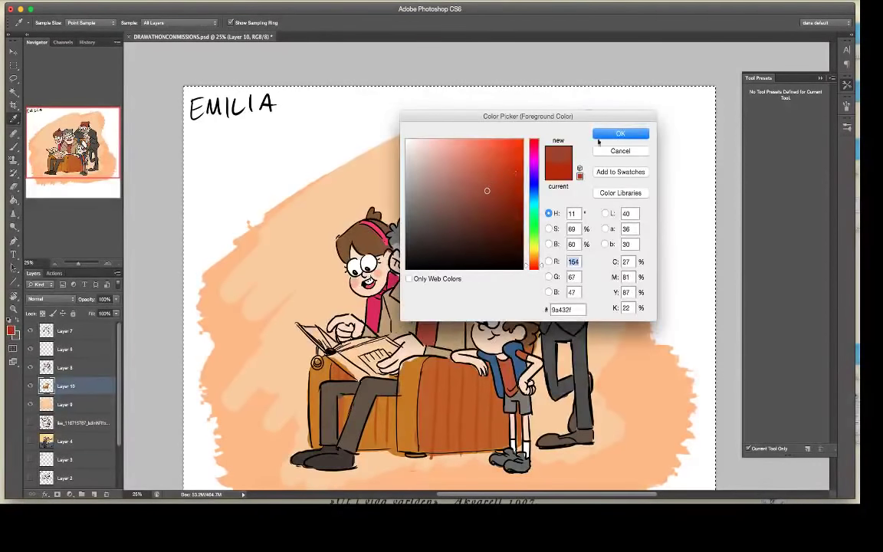
key("Return")
key("b")
key("bracketright")
key("bracketright")
key("bracketright")
key("bracketright")
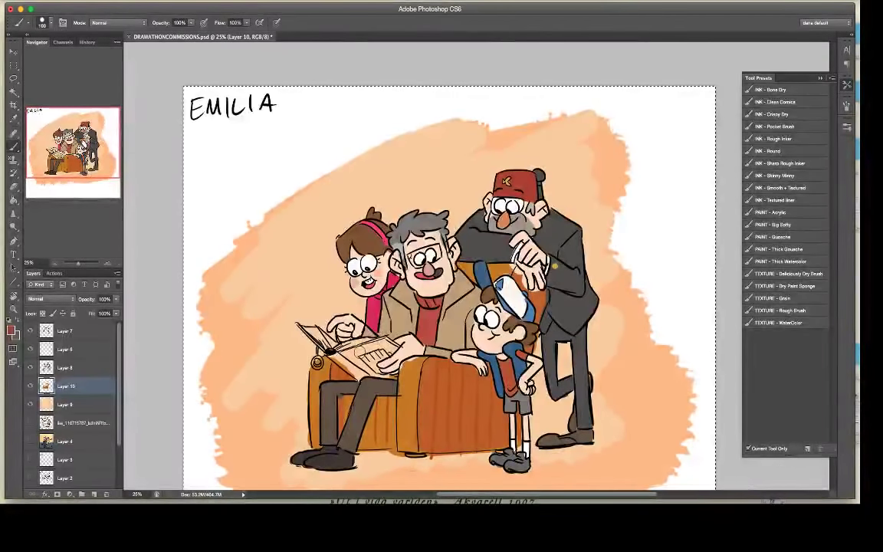
mouse_move(360, 356)
left_mouse_down()
mouse_move(378, 360)
mouse_move(388, 347)
mouse_move(341, 357)
mouse_move(363, 378)
left_mouse_up()
key("bracketleft")
key("bracketleft")
key("bracketleft")
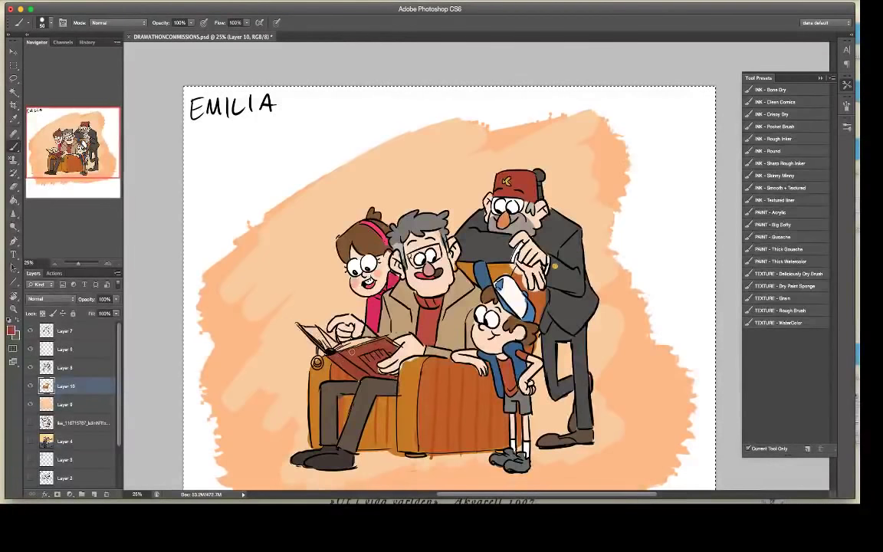
Step: Choose a golden yellow, sampling the standing man's cufflink, and paint the label on the book cover
left_click(11, 330)
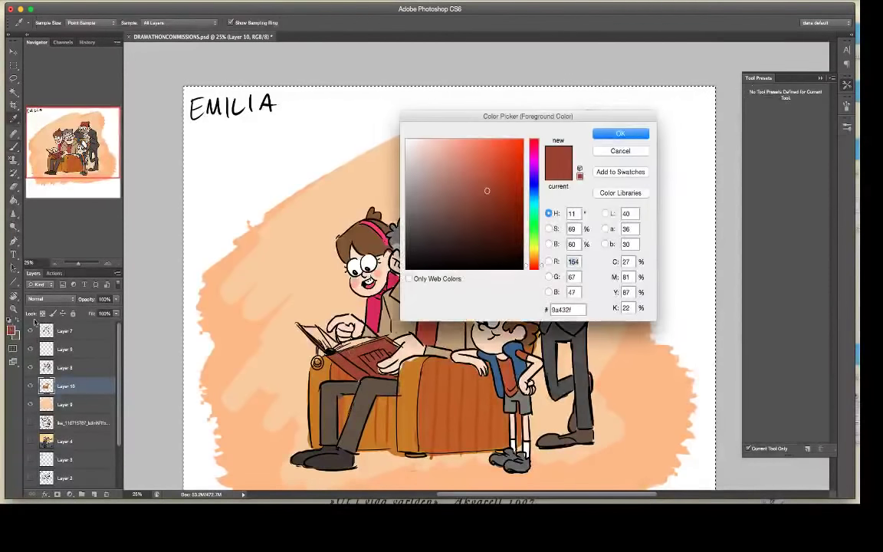
left_click_drag(541, 267, 542, 251)
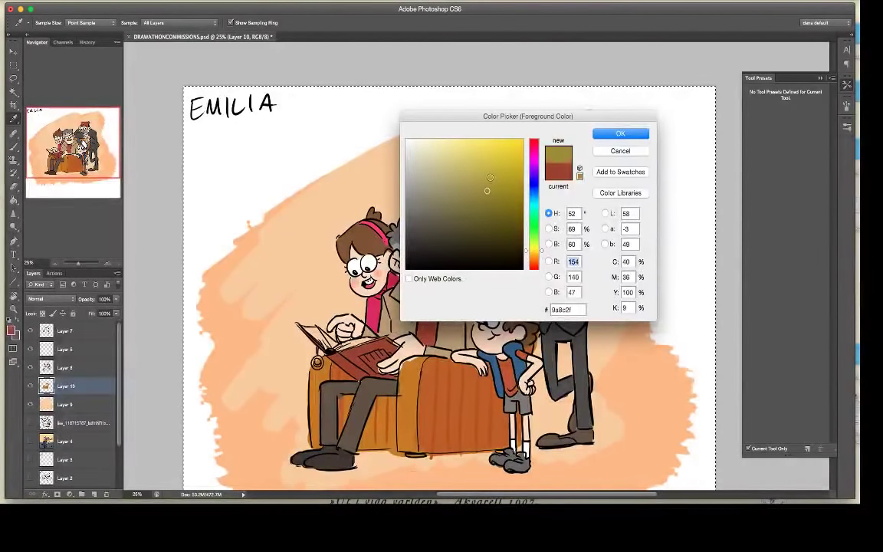
left_click_drag(493, 178, 498, 167)
left_click_drag(542, 251, 542, 254)
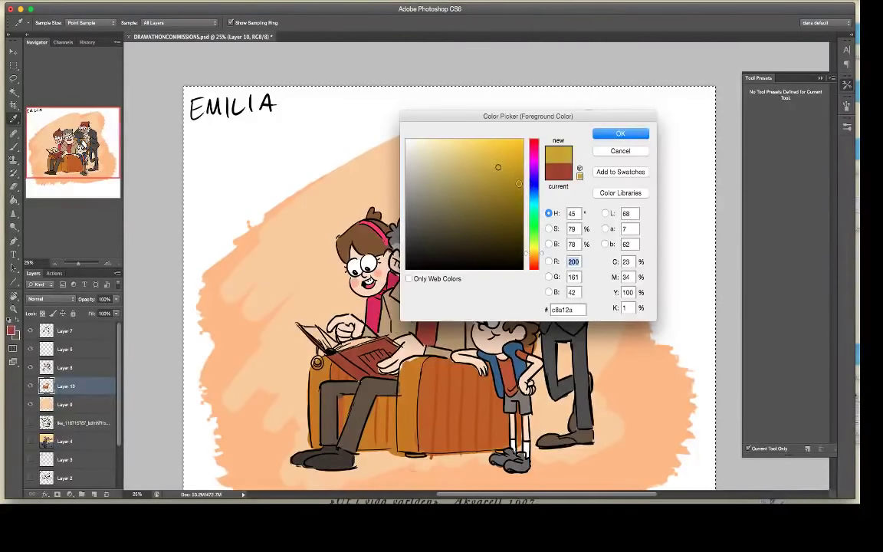
left_click(505, 154)
left_click(597, 136)
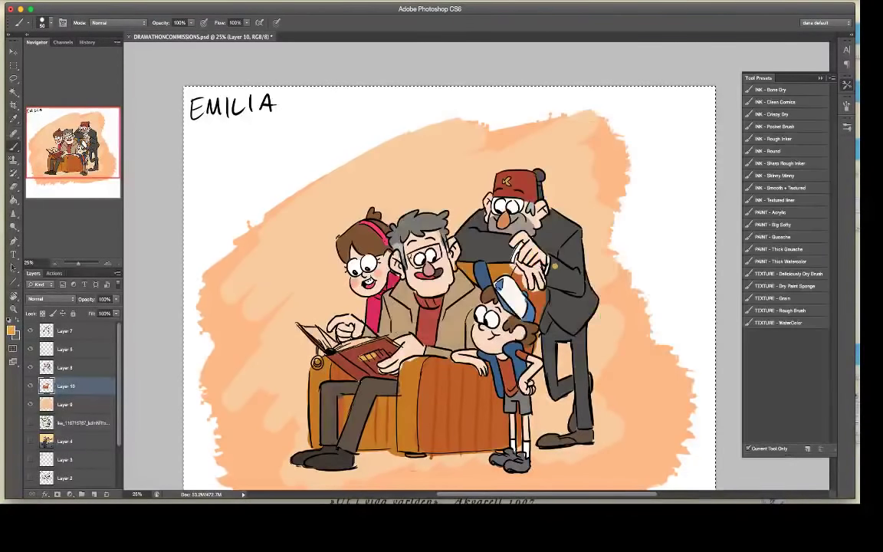
left_click(555, 266, "alt")
left_click_drag(363, 358, 377, 366)
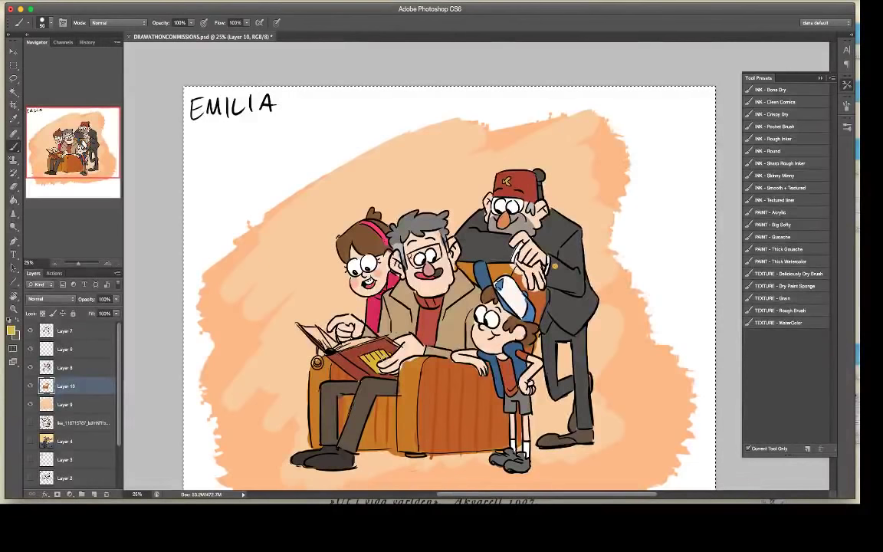
Step: Sample the armchair's orange as the painting colour and return to the brush
left_click(13, 118)
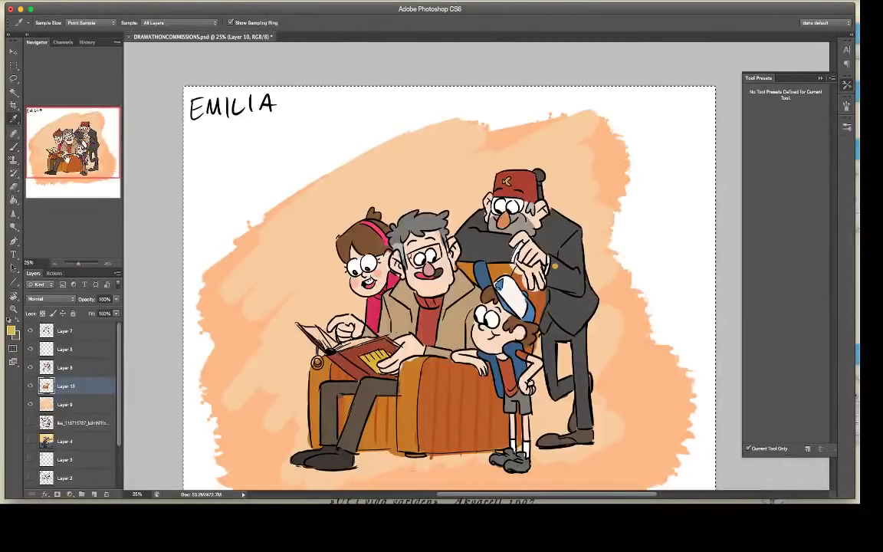
key("b")
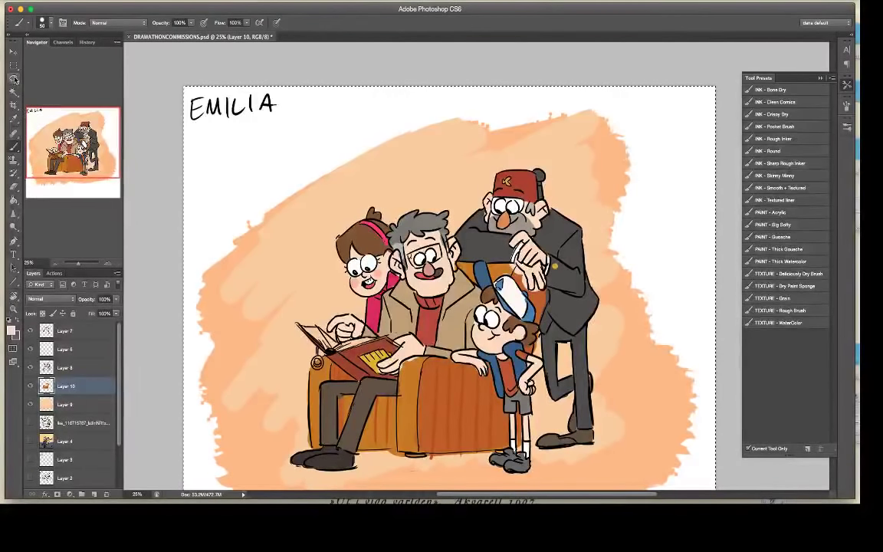
key("l")
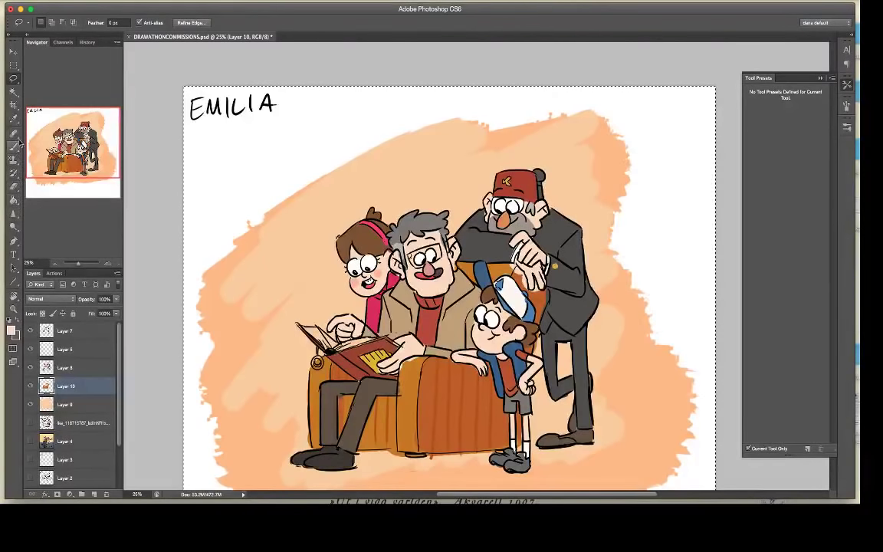
left_click(13, 117)
left_click(454, 238)
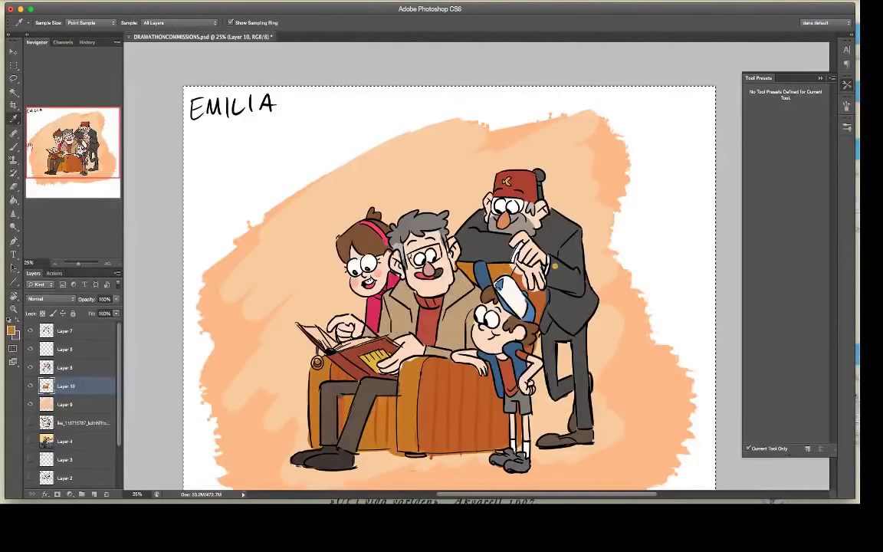
left_click(14, 146)
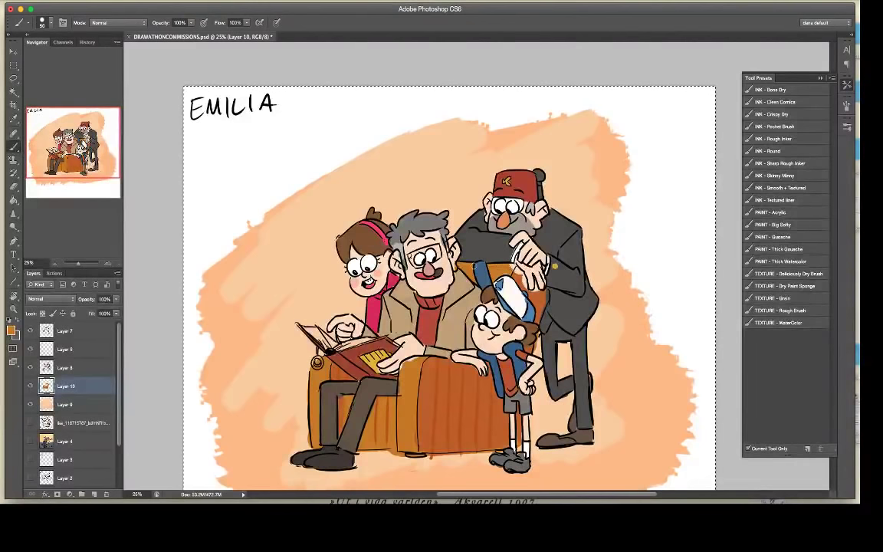
Step: Select Layer 8 and compare the picture with Layer 10 and Layer 7 hidden and shown
left_click(68, 368)
left_click(30, 386)
left_click(30, 386)
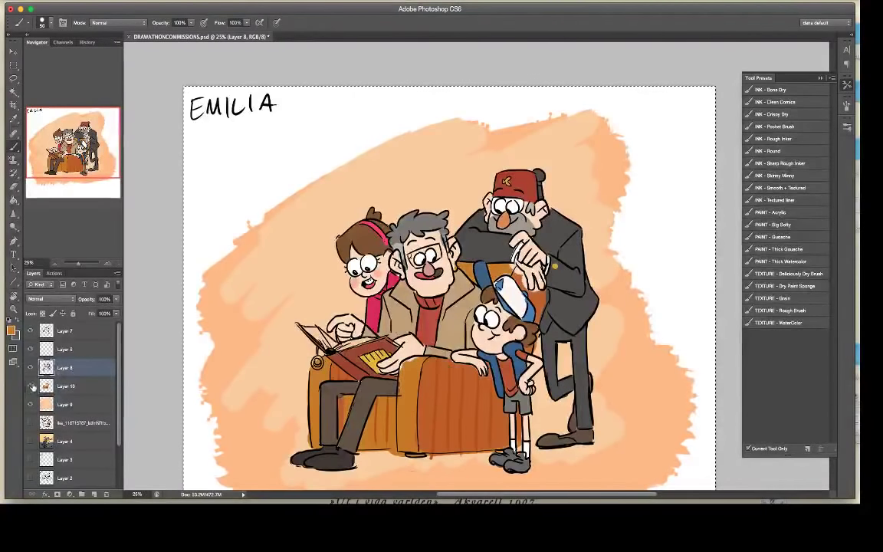
left_click(30, 331)
left_click(30, 331)
left_click(30, 332)
left_click(30, 331)
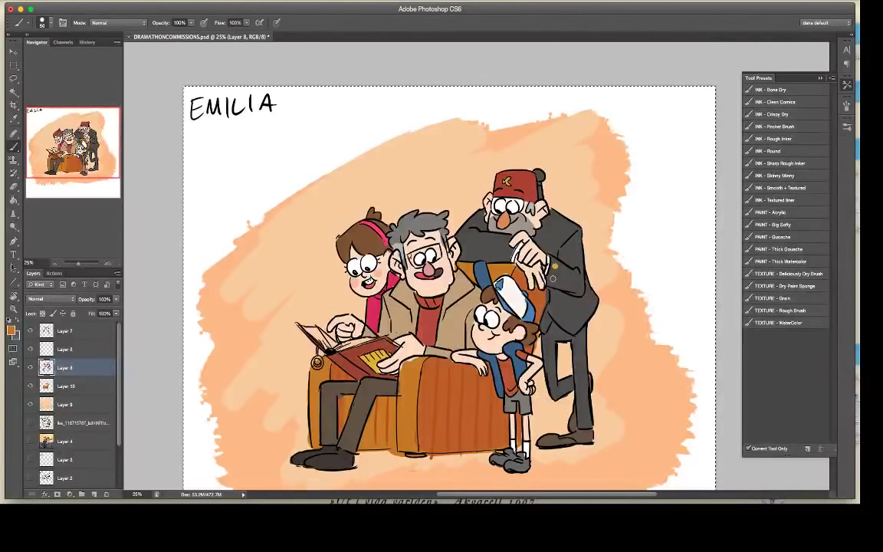
Step: Clear the canvas selection, enlarge the eraser to 400 px and select the backdrop on Layer 9
left_click(13, 79)
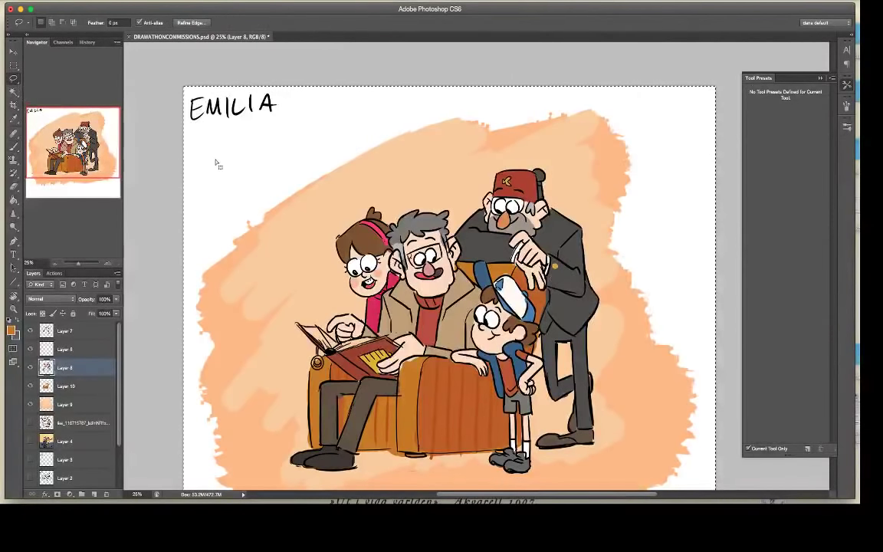
left_click(184, 165)
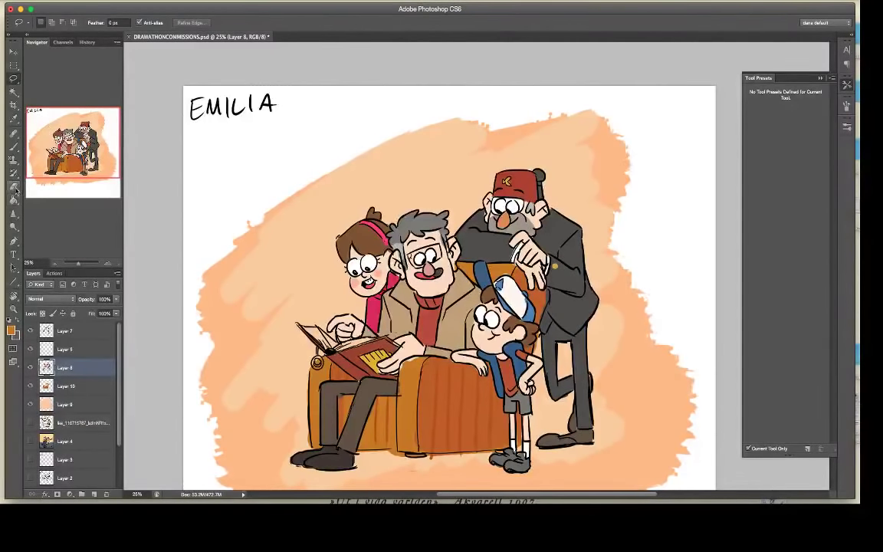
left_click(14, 185)
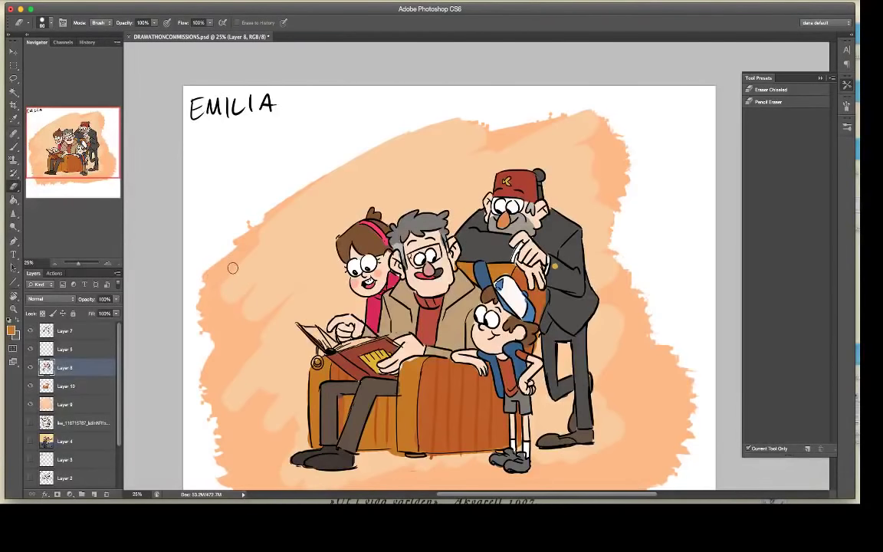
key("bracketright")
key("bracketright")
key("bracketright")
key("bracketright")
key("bracketright")
key("bracketright")
key("bracketright")
key("bracketright")
key("bracketright")
left_click(84, 404)
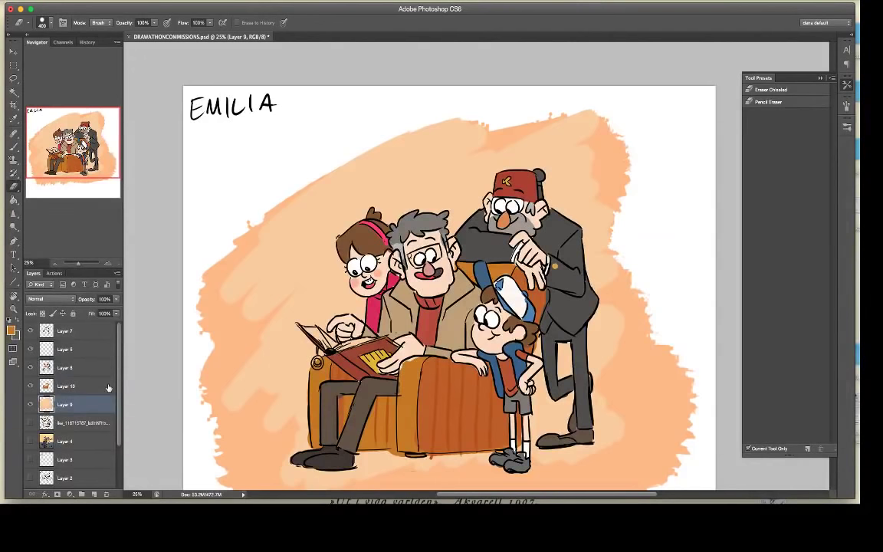
key("ctrl+u")
left_click(631, 260)
key("ctrl+b")
left_click_drag(715, 329, 755, 357)
left_click(641, 385)
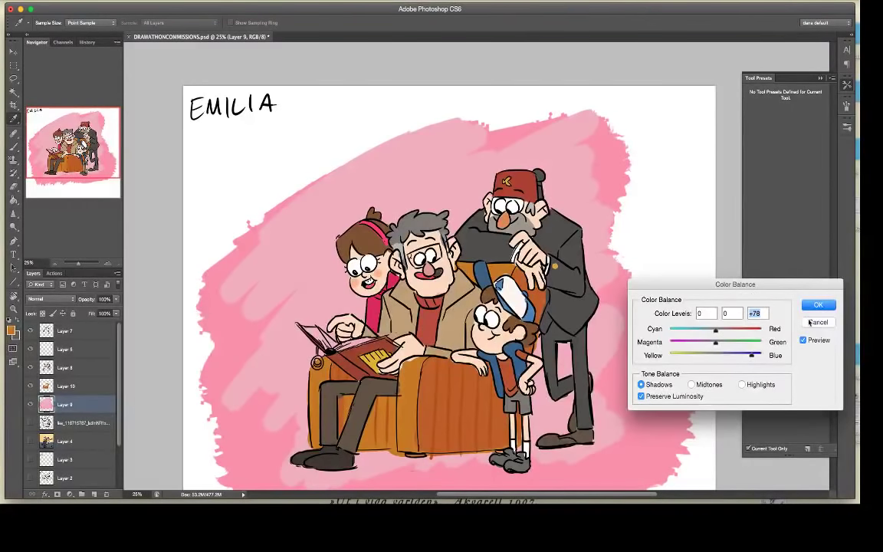
key("Escape")
Step: Deepen the orange backdrop with a Levels adjustment, using input levels of 117 for shadows and 1.16 for midtones
key("super+l")
left_click_drag(480, 330, 564, 331)
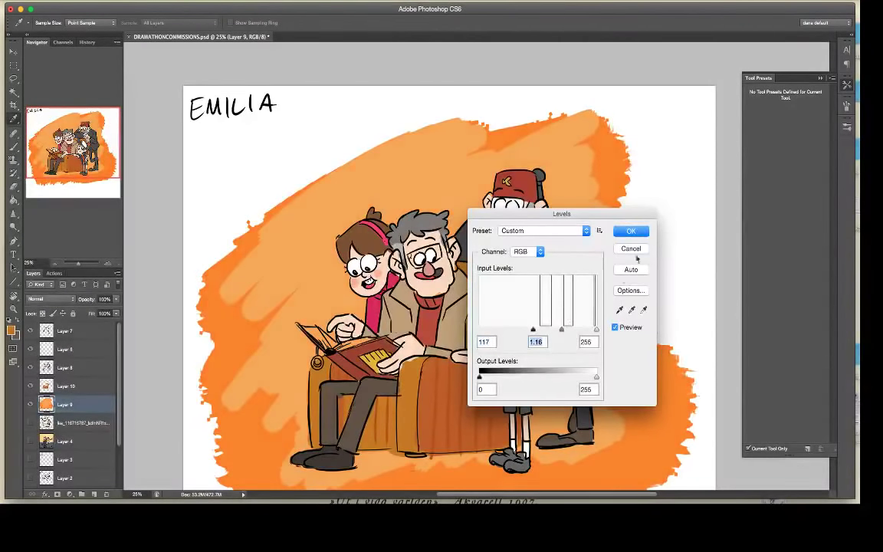
left_click(631, 230)
Step: Shift the backdrop to a dark muted teal with a Hue/Saturation adjustment
key("super+u")
left_click_drag(552, 296, 498, 319)
left_click_drag(532, 352, 537, 324)
left_click_drag(499, 297, 574, 303)
left_click(641, 244)
Step: Switch to the brush at 125 px and pick an off-white painting colour
key("e")
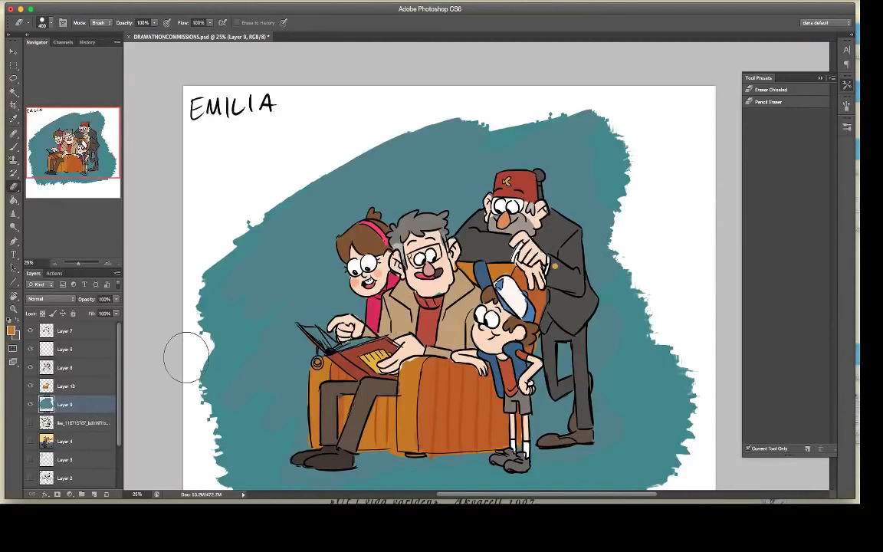
key("i")
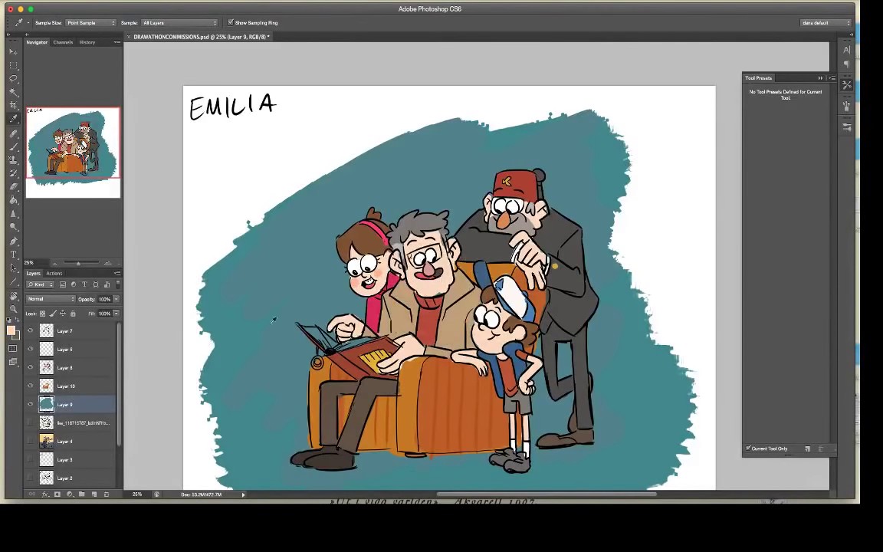
key("b")
right_click(467, 246)
left_click(535, 209)
left_click_drag(458, 265, 445, 281)
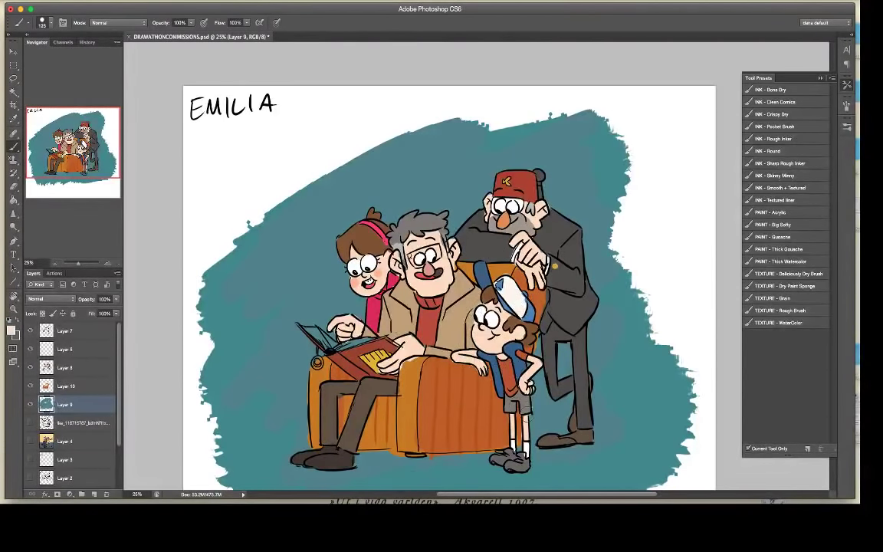
Step: Set the foreground colour to a bright golden yellow with hue 42°
key("i")
left_click(375, 191)
left_click(13, 330)
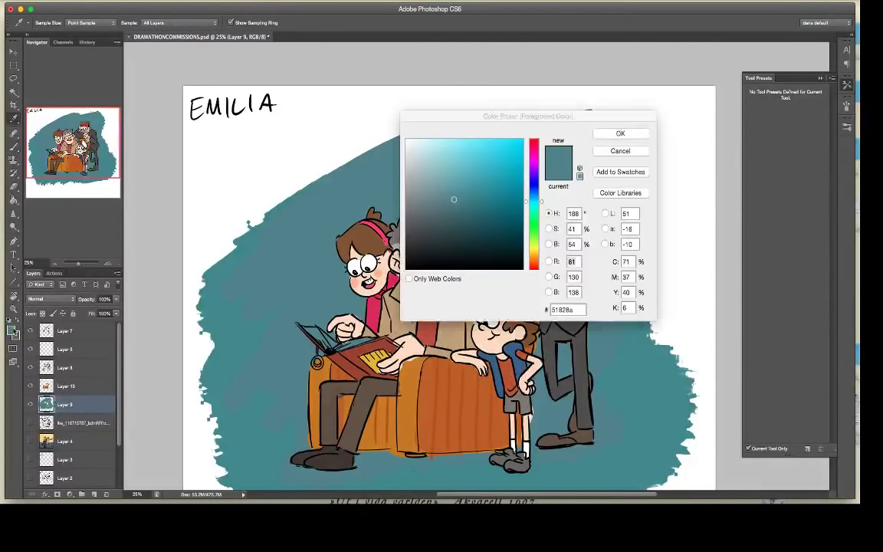
left_click(534, 254)
left_click(496, 140)
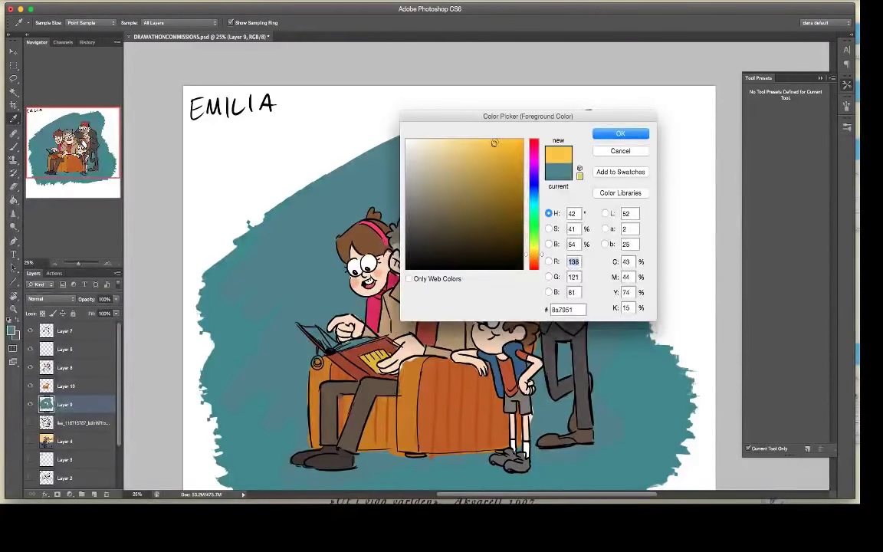
left_click(621, 135)
Step: Apply a radial yellow gradient at 100% opacity from the canvas's upper-left corner across the backdrop, undoing a first linear attempt
key("g")
left_click_drag(13, 199, 58, 201)
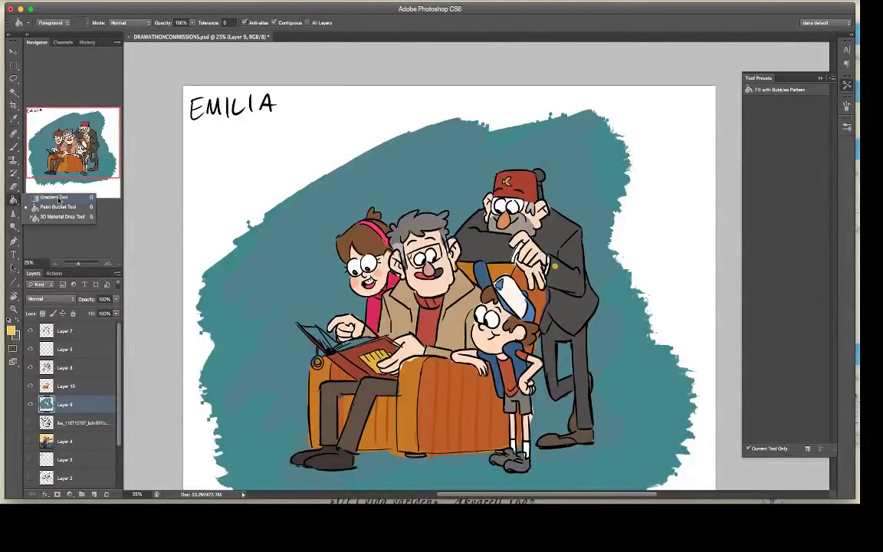
left_click(58, 198)
left_click_drag(230, 36, 330, 35)
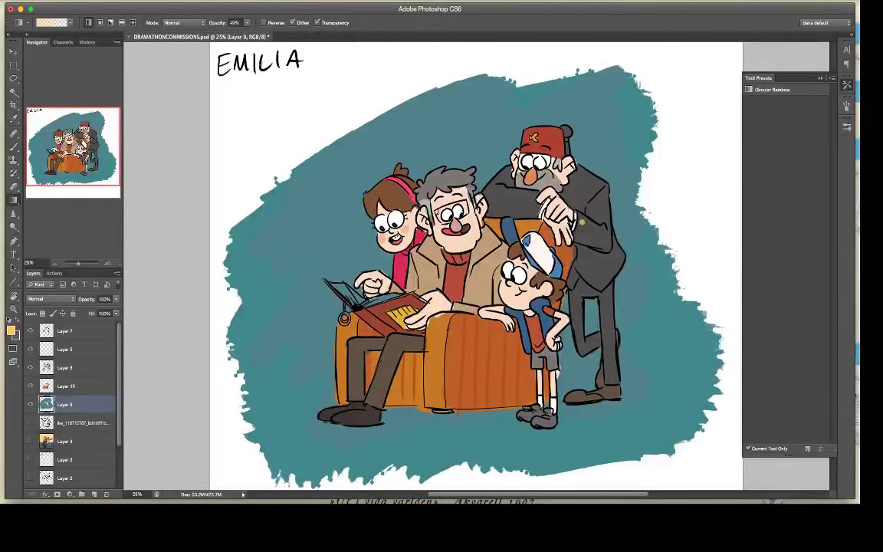
left_click_drag(221, 25, 272, 32)
left_click_drag(297, 69, 417, 148)
key("super+z")
left_click(100, 23)
left_click_drag(275, 63, 537, 326)
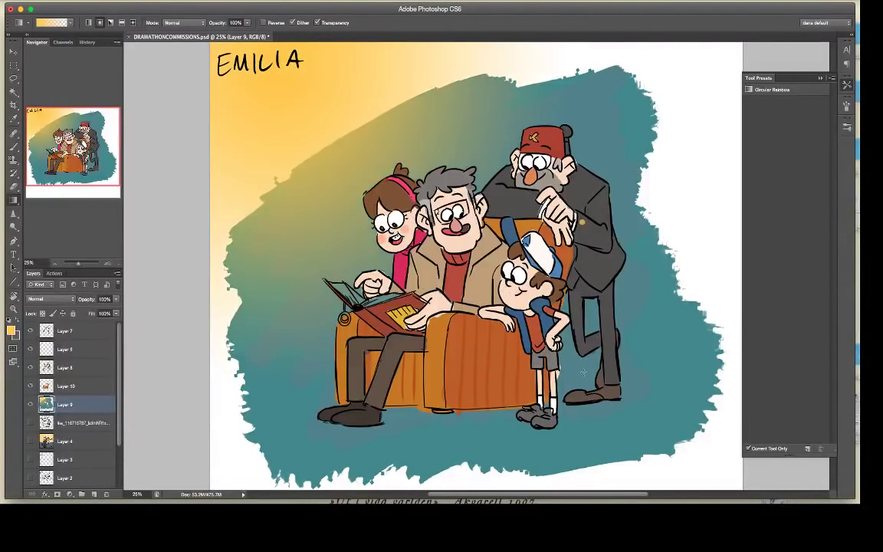
Step: Select the figures' colour layer, Layer 8, and set the foreground colour to dark muted blue #42487e
left_click(81, 370)
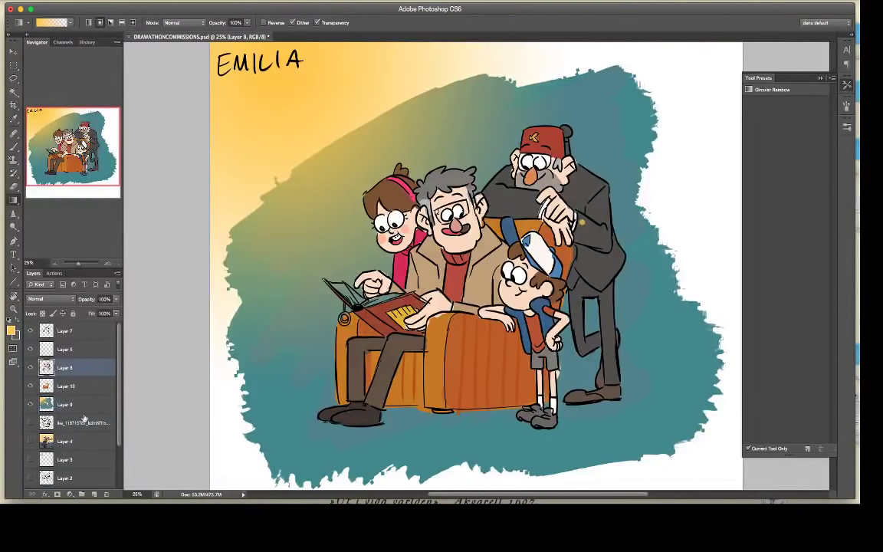
left_click(12, 330)
left_click(534, 185)
left_click(491, 200)
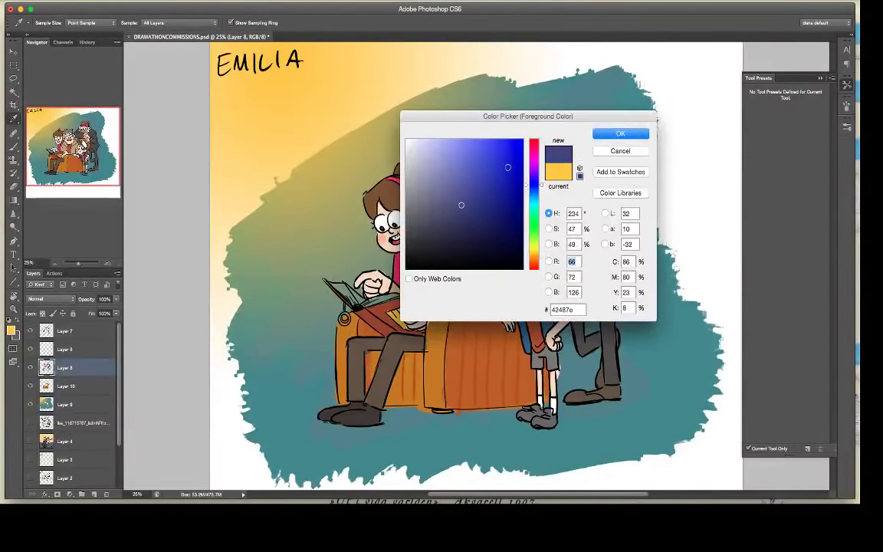
key("Return")
key("b")
left_click_drag(466, 178, 475, 232)
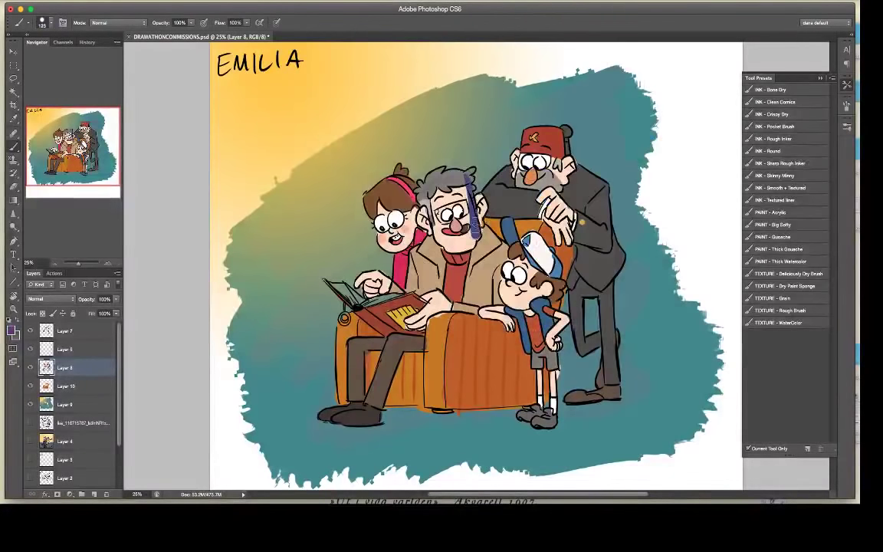
key("super+z")
mouse_move(470, 184)
left_mouse_down()
mouse_move(476, 237)
mouse_move(458, 260)
mouse_move(492, 239)
mouse_move(489, 262)
mouse_move(504, 253)
left_mouse_up()
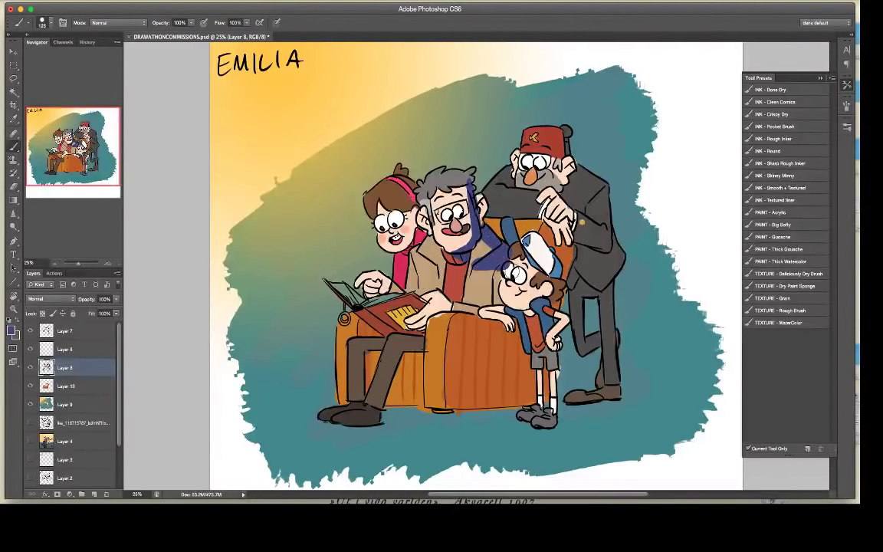
key("e")
key("super+z")
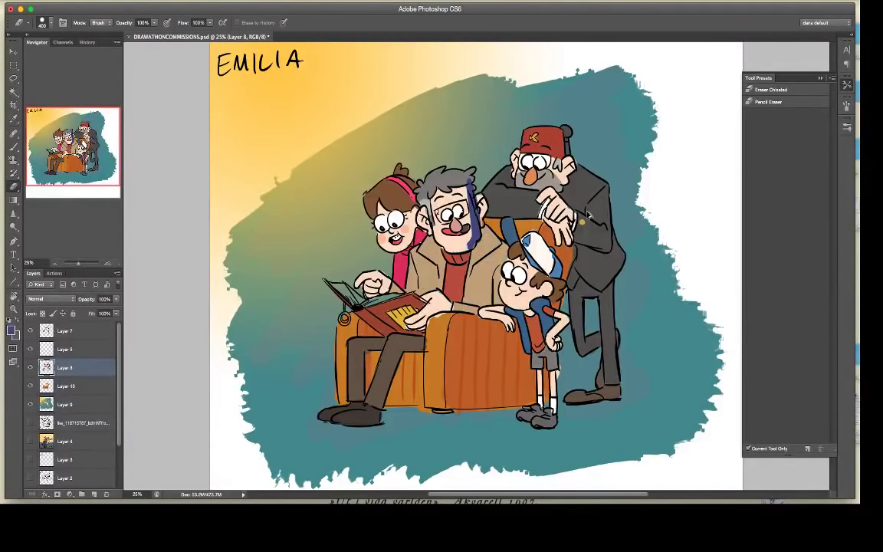
key("super+alt+z")
key("super+alt+z")
key("super+alt+z")
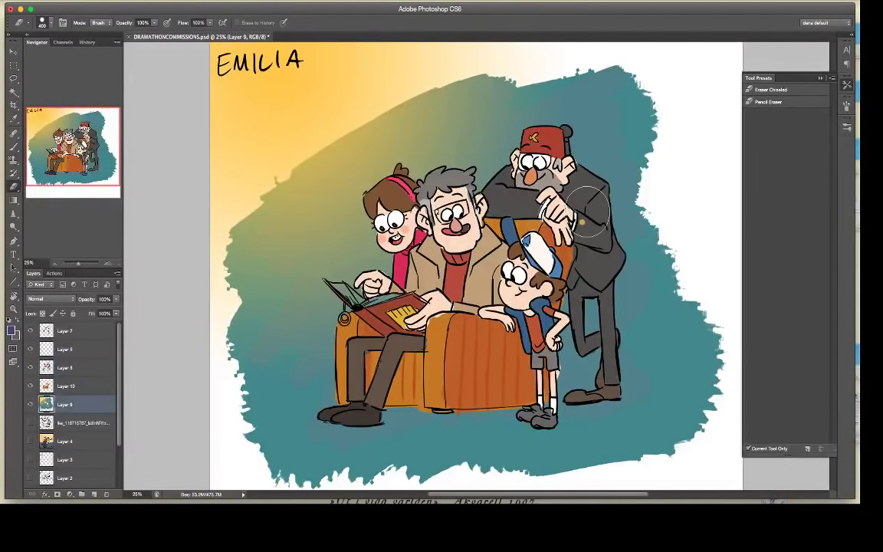
Step: Add a new layer directly above Layer 8 and ready the brush for painting shadows
left_click(77, 349)
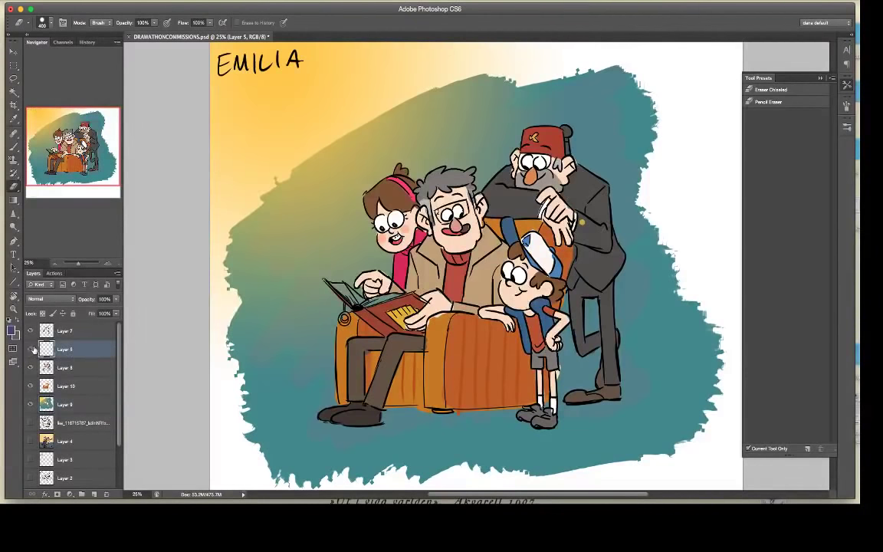
left_click(93, 373)
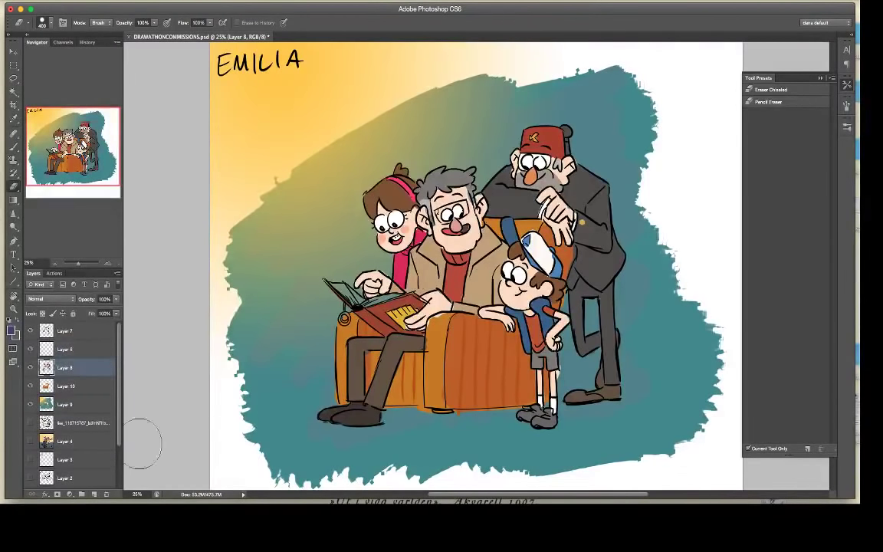
left_click(94, 494)
key("b")
Step: Paint dark blue shadows on the seated man's ear, hair and shaded half of his face, reducing the brush to 37 px
right_click(503, 173)
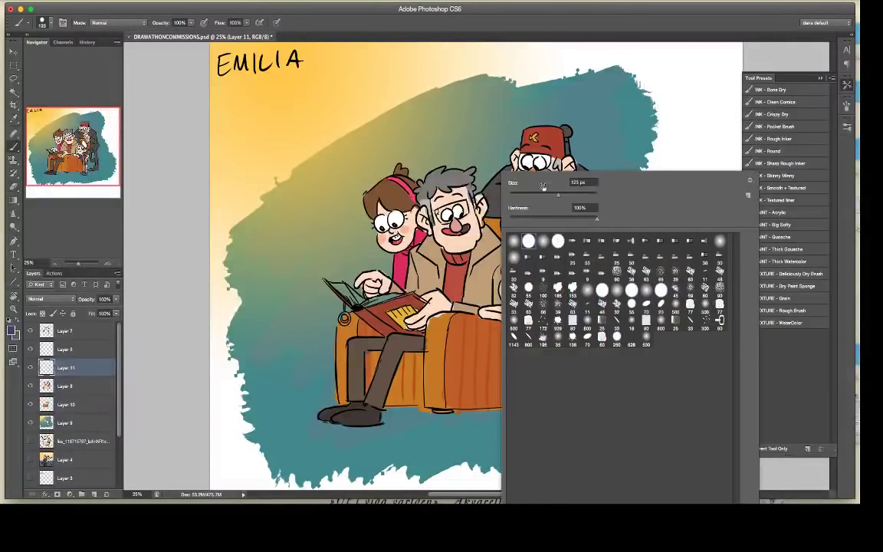
left_click_drag(485, 199, 483, 217)
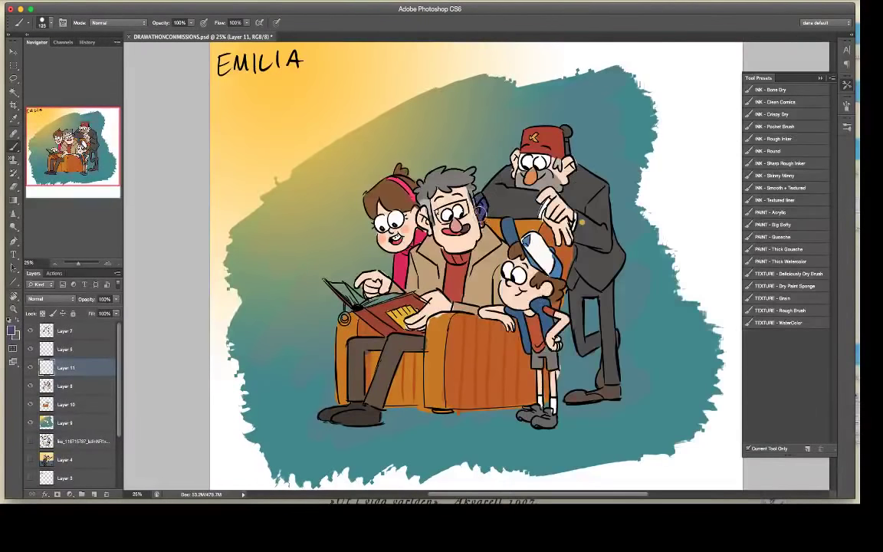
right_click(495, 162)
type("57")
key("Return")
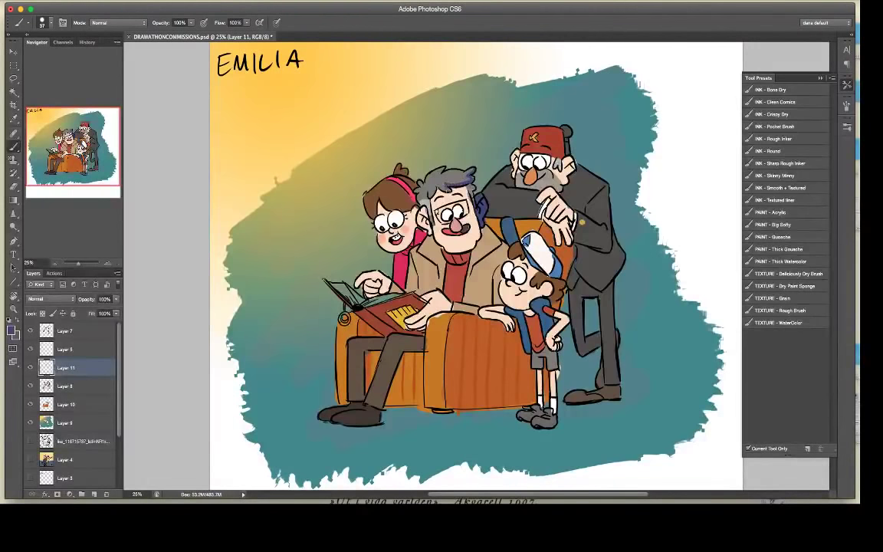
mouse_move(465, 187)
left_mouse_down()
mouse_move(475, 241)
mouse_move(477, 234)
mouse_move(470, 243)
left_mouse_up()
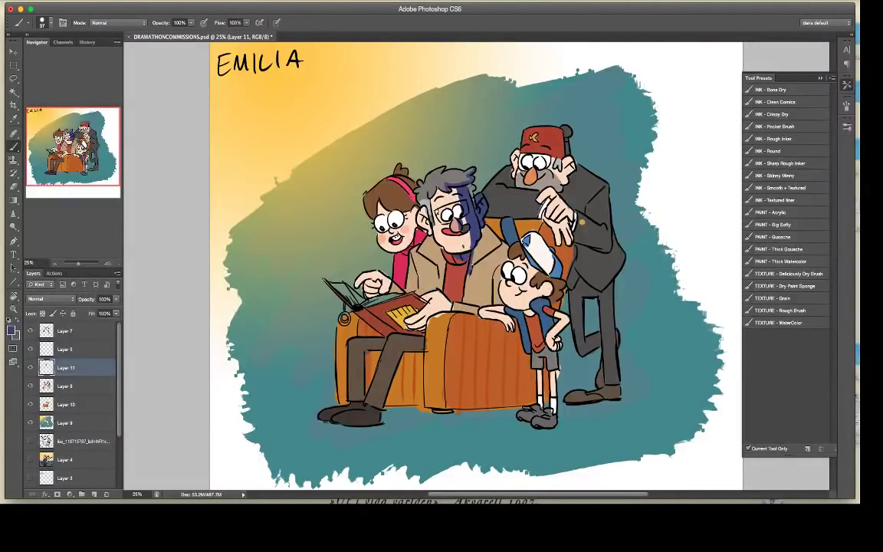
Step: Erase the shadow spill below the seated man's chin, and shade his jacket and hand in dark blue
key("e")
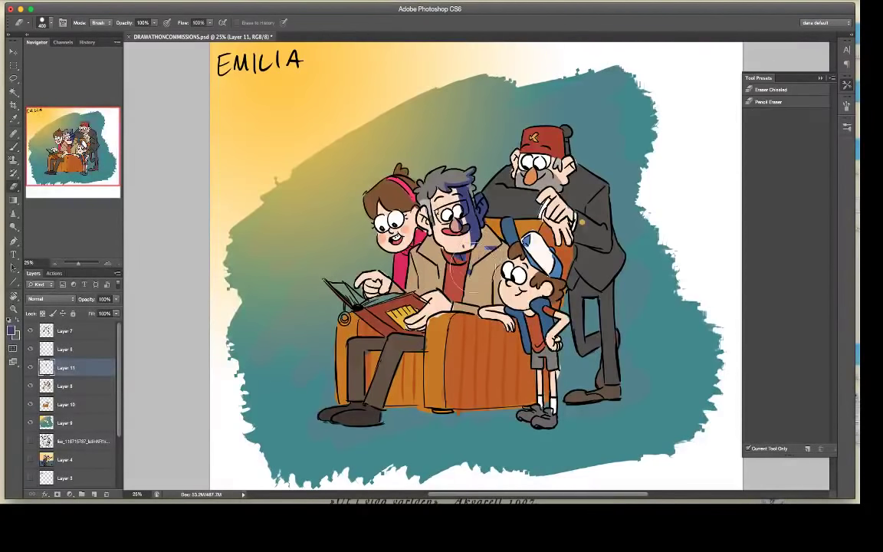
left_click_drag(471, 269, 483, 252)
key("b")
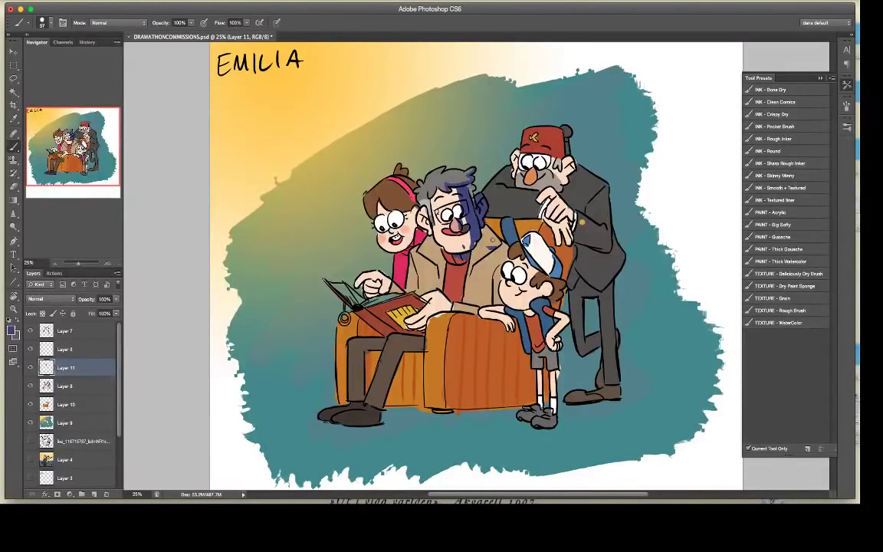
mouse_move(475, 243)
left_mouse_down()
mouse_move(483, 233)
mouse_move(495, 240)
left_mouse_up()
mouse_move(493, 279)
left_mouse_down()
mouse_move(476, 264)
mouse_move(497, 273)
mouse_move(502, 254)
mouse_move(452, 227)
mouse_move(481, 265)
mouse_move(441, 253)
mouse_move(437, 272)
left_mouse_up()
left_click_drag(485, 298, 442, 269)
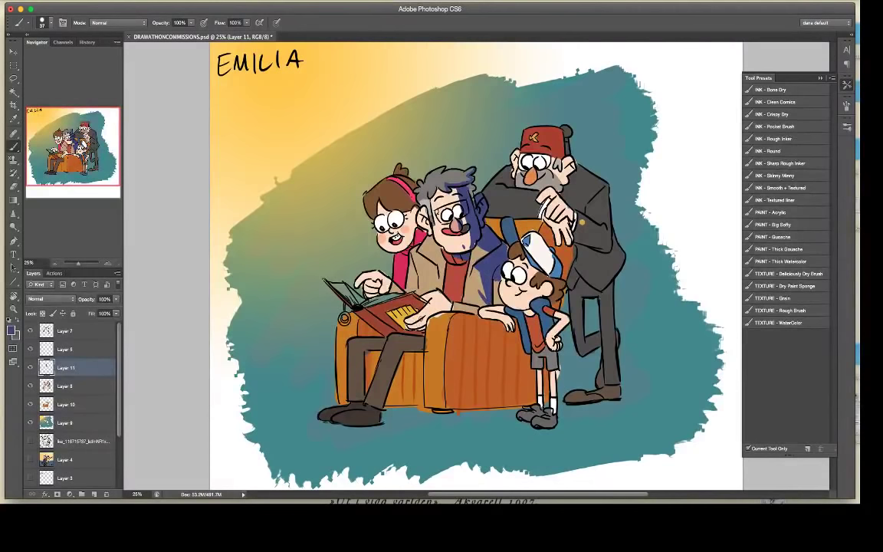
mouse_move(422, 318)
left_mouse_down()
mouse_move(409, 325)
mouse_move(420, 328)
left_mouse_up()
left_click_drag(377, 295, 384, 286)
Step: Enlarge the brush to 58 px and shade the boy's arm, legs and hair plus the standing man's fez and beard
right_click(456, 265)
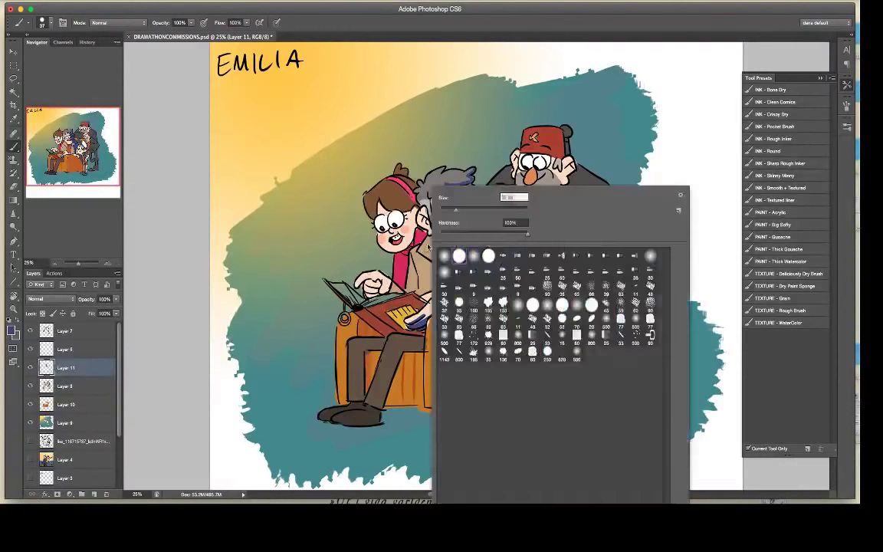
left_click_drag(457, 210, 462, 211)
left_click(421, 259)
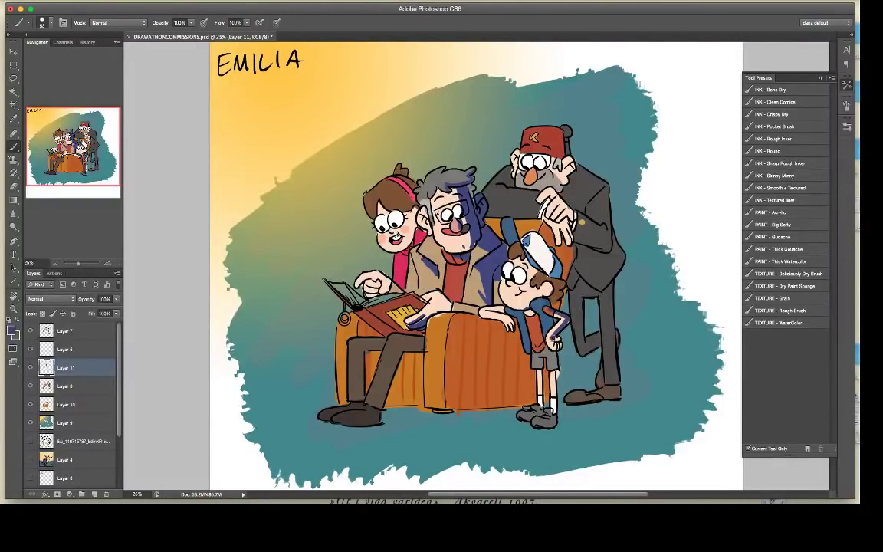
left_click_drag(553, 337, 550, 425)
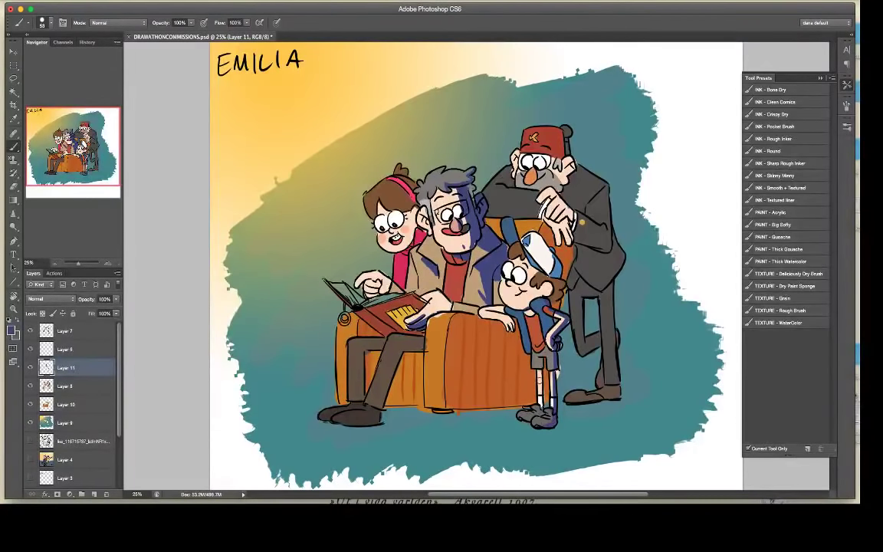
left_click_drag(539, 381, 539, 406)
left_click_drag(539, 358, 541, 369)
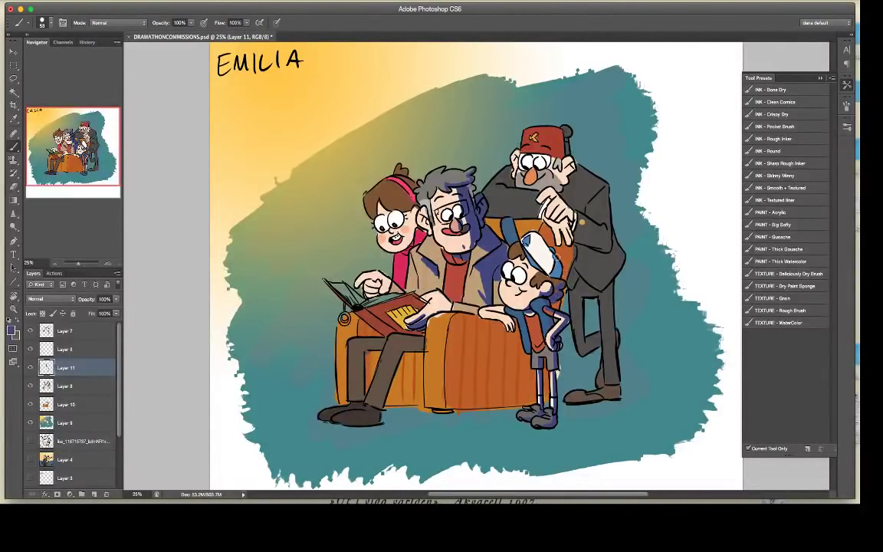
left_click_drag(558, 259, 558, 271)
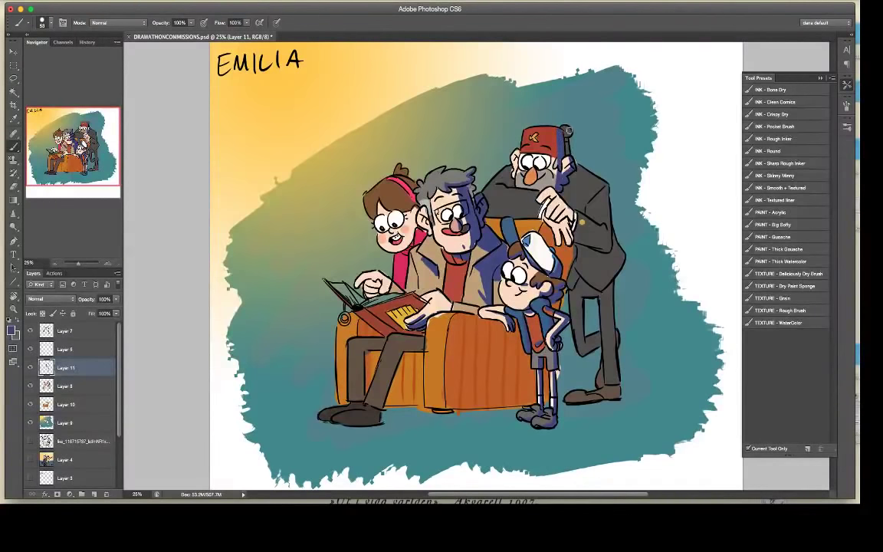
Step: Recolour the fez's pompom on Layer 8 with the gold sampled from the standing man's sleeve button
left_click(76, 388)
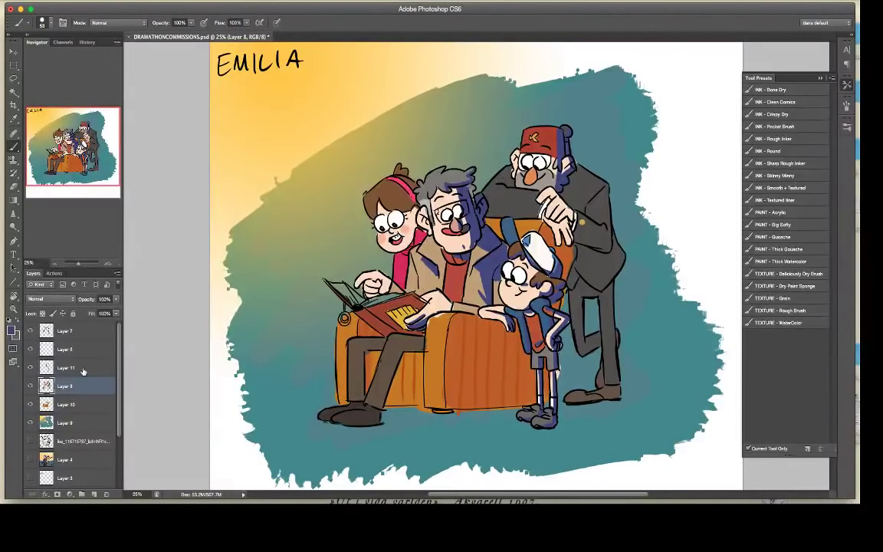
left_click(583, 222, "alt")
left_click_drag(566, 131, 567, 135)
Step: Repaint the open book's pages on Layer 8 in a pale, desaturated grey
left_click(11, 331)
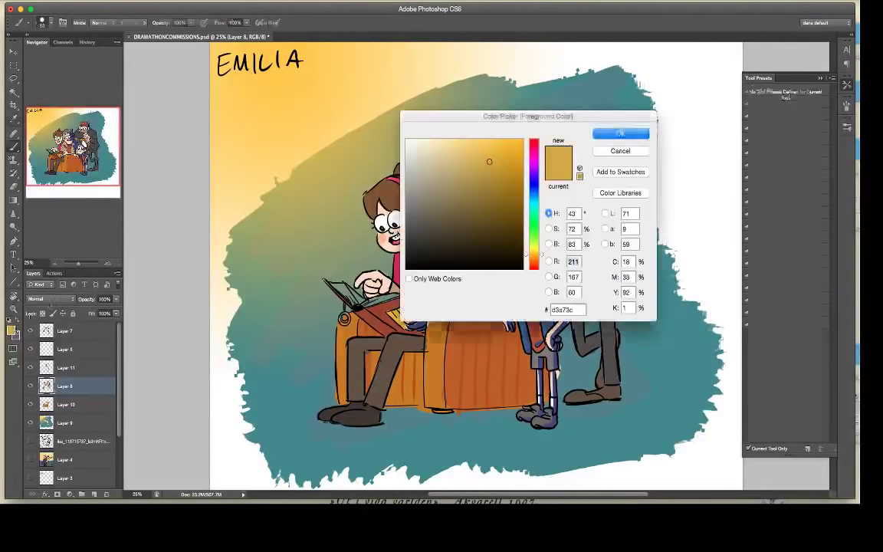
left_click(417, 183)
left_click(621, 134)
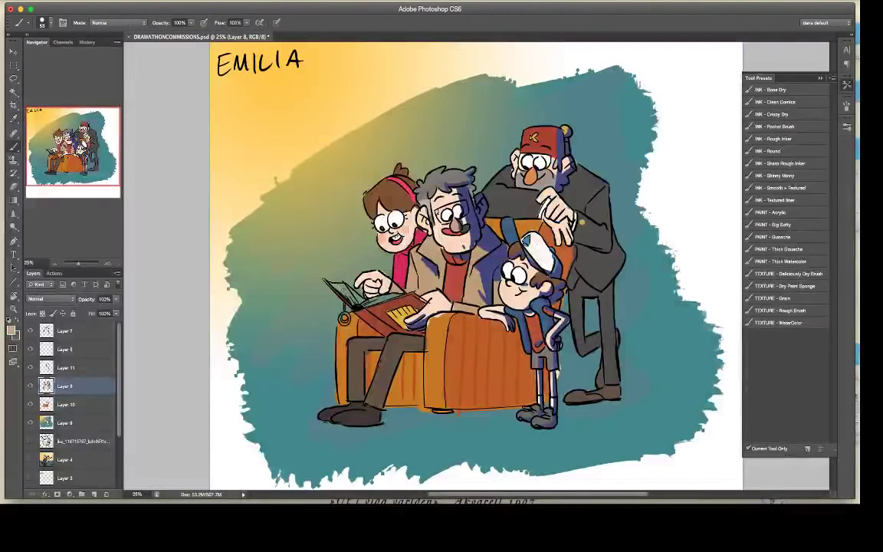
left_click_drag(370, 305, 400, 294)
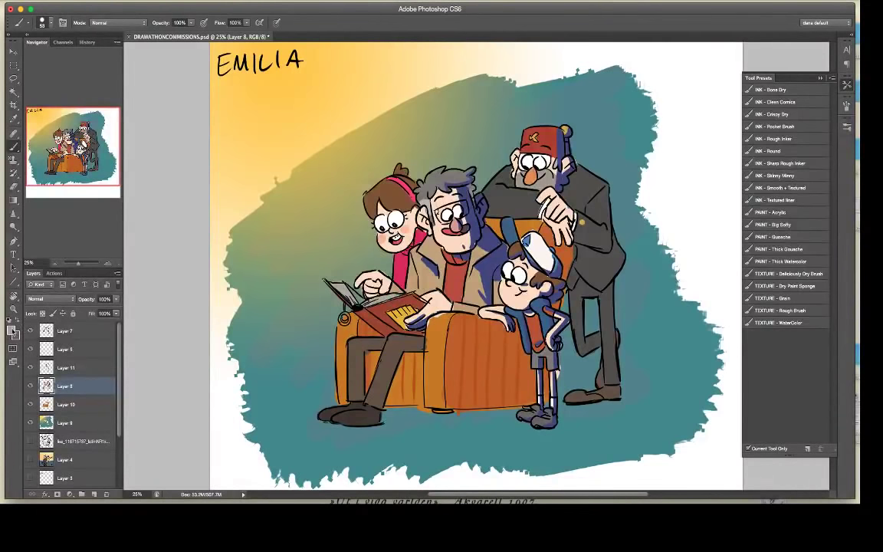
left_click(11, 329)
left_click(621, 132)
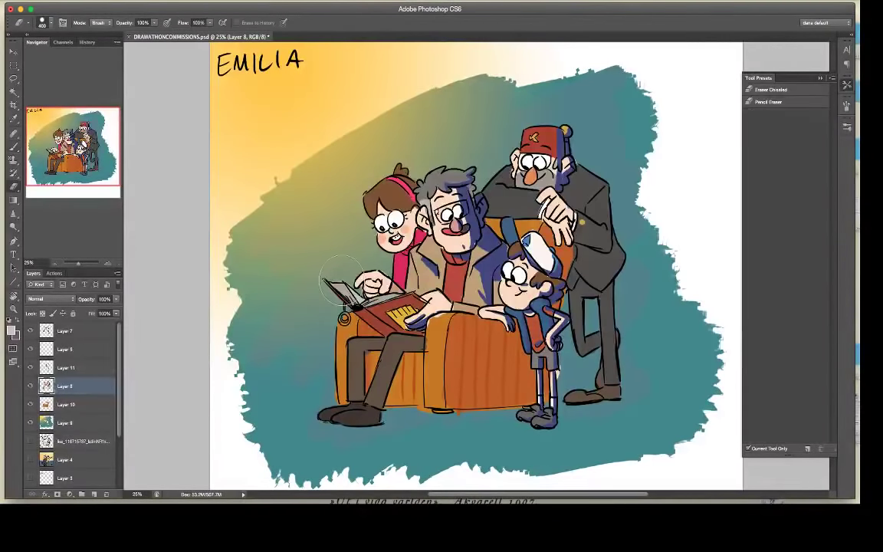
key("i")
key("b")
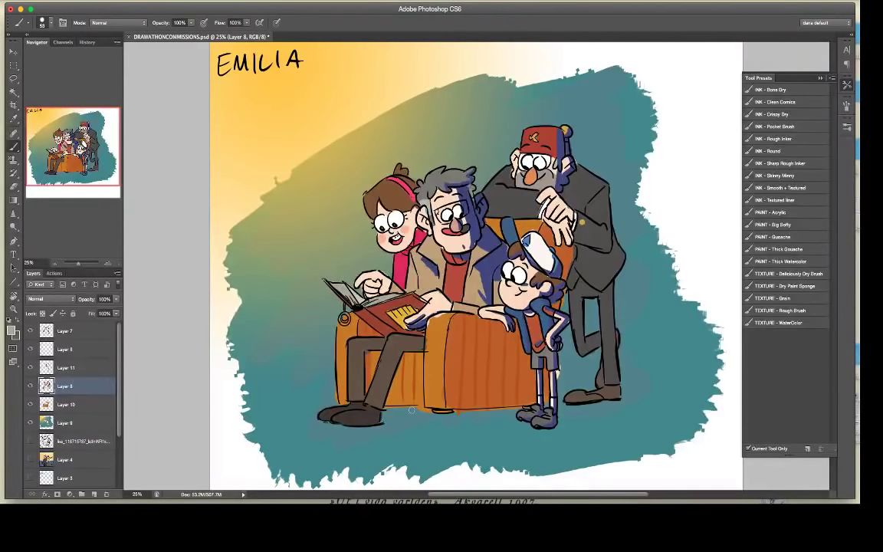
Step: Sample the dark blue from the seated man's jacket and paint shadows over the standing man's suit, hand and legs on Layer 11
key("i")
left_click(493, 259)
key("b")
left_click(97, 369)
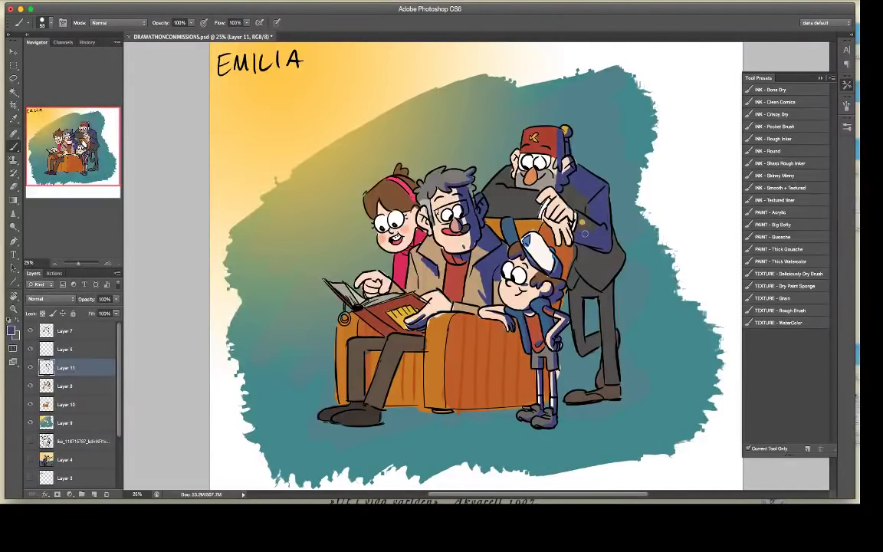
mouse_move(557, 228)
left_mouse_down()
mouse_move(568, 232)
mouse_move(566, 214)
mouse_move(553, 209)
mouse_move(582, 226)
left_mouse_up()
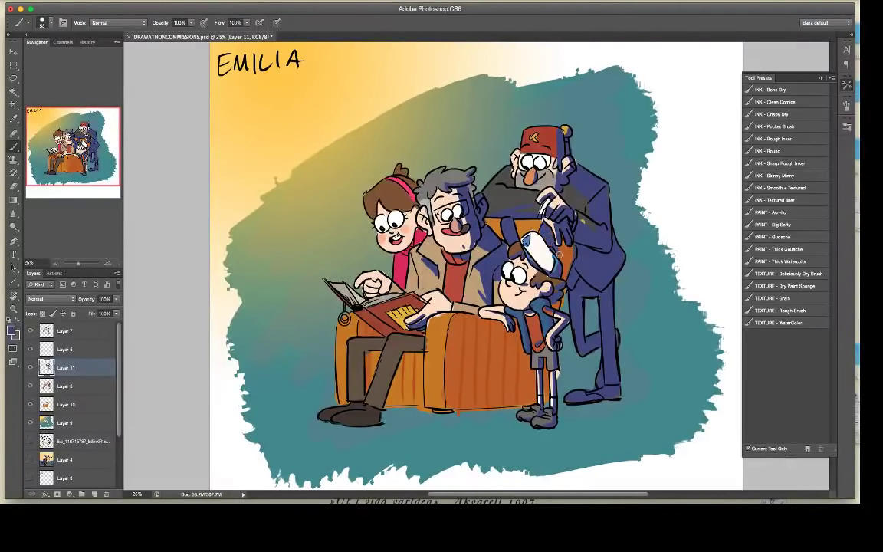
Step: Reduce the eraser to 25 px and tidy the shadow edges around the standing man and chair back
key("e")
right_click(576, 174)
left_click_drag(601, 196, 592, 196)
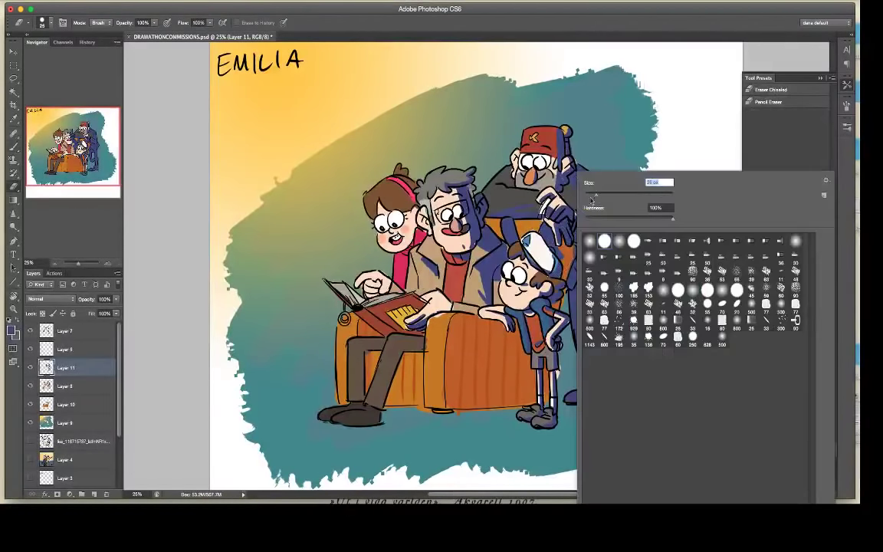
key("Return")
Step: Enlarge the brush to 70 px and paint dark blue shadows along the seated man's legs and the armchair front behind them
key("b")
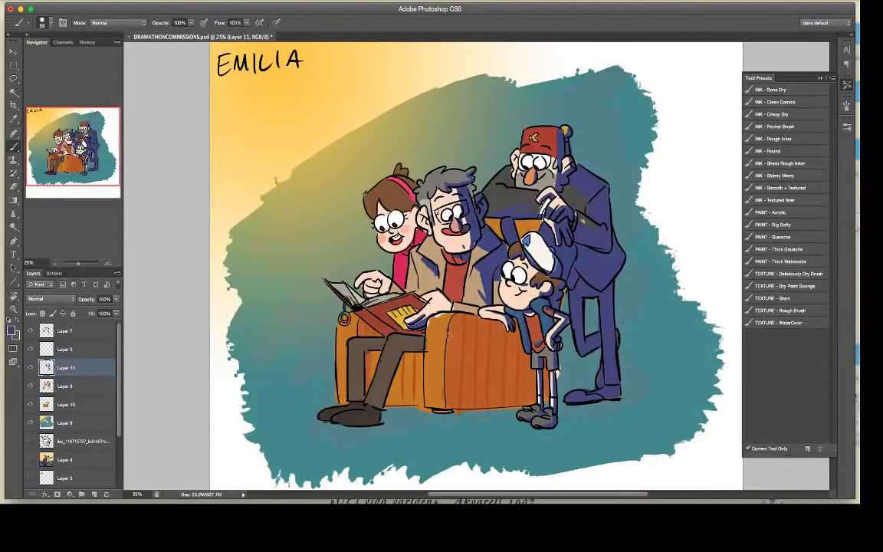
right_click(463, 335)
left_click_drag(499, 210, 509, 211)
left_click(420, 354)
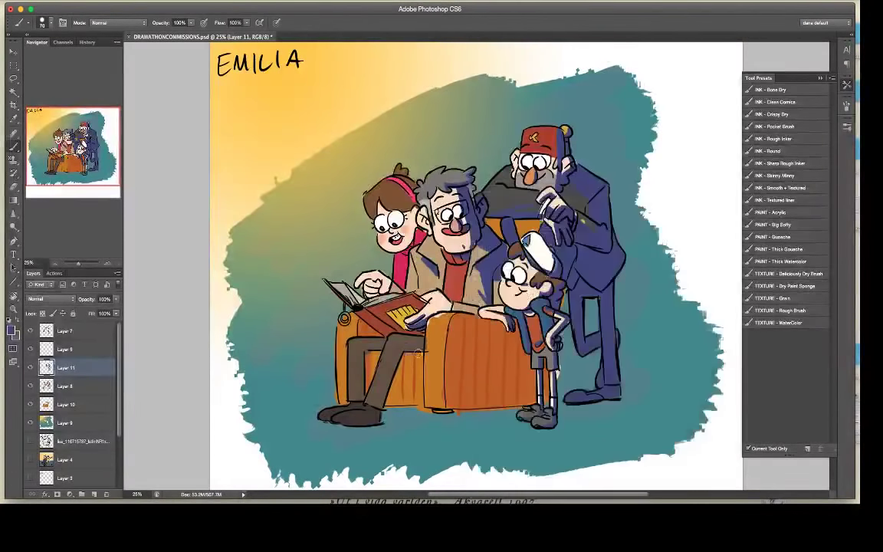
left_click_drag(419, 353, 397, 405)
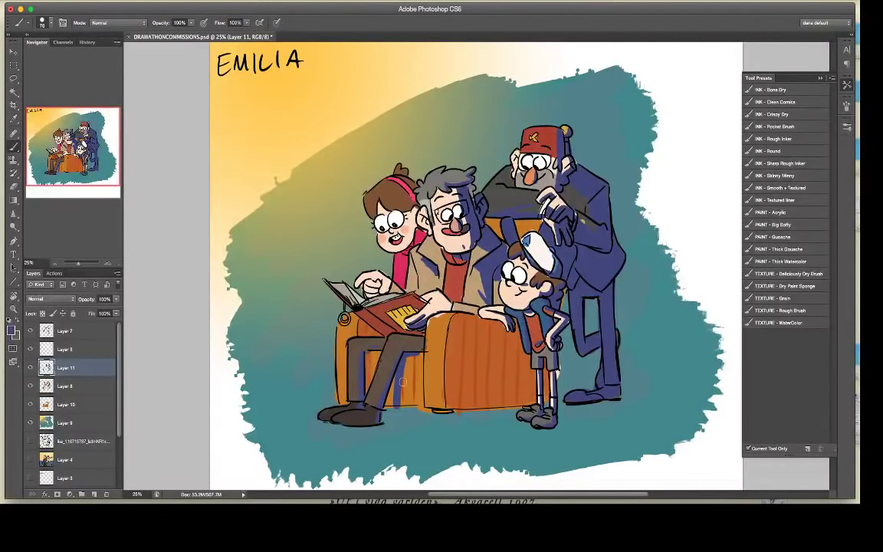
left_click_drag(407, 355, 404, 409)
key("e")
key("b")
left_click_drag(378, 354, 376, 368)
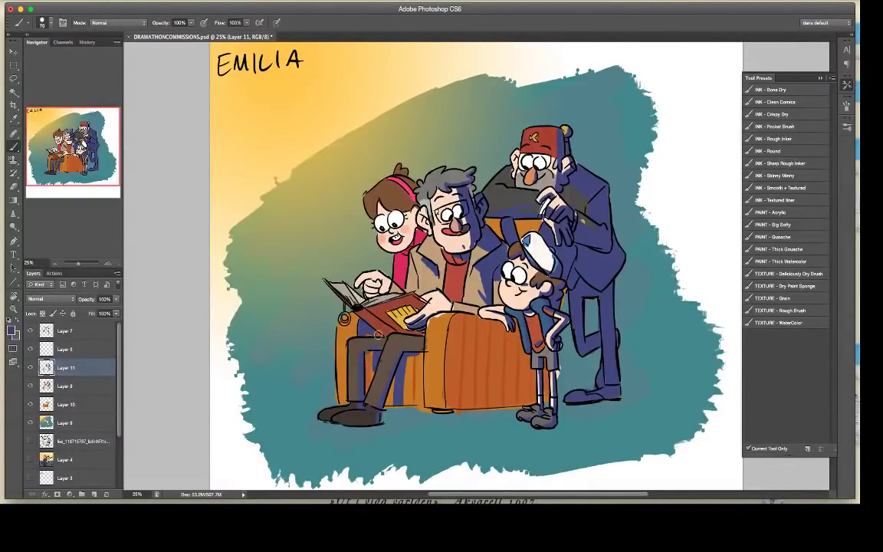
Step: Shade the girl's headband and neck in dark blue, cleaning up the shadow edges with the eraser
key("e")
key("b")
key("e")
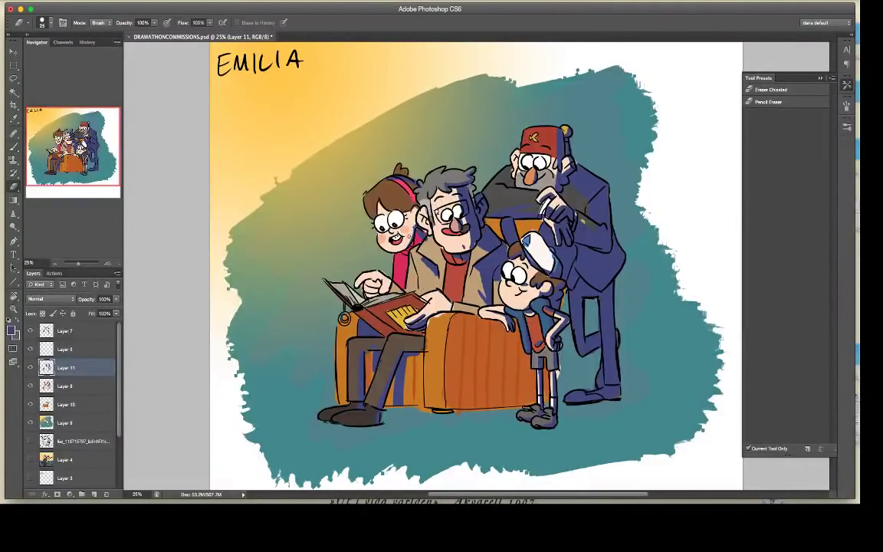
key("b")
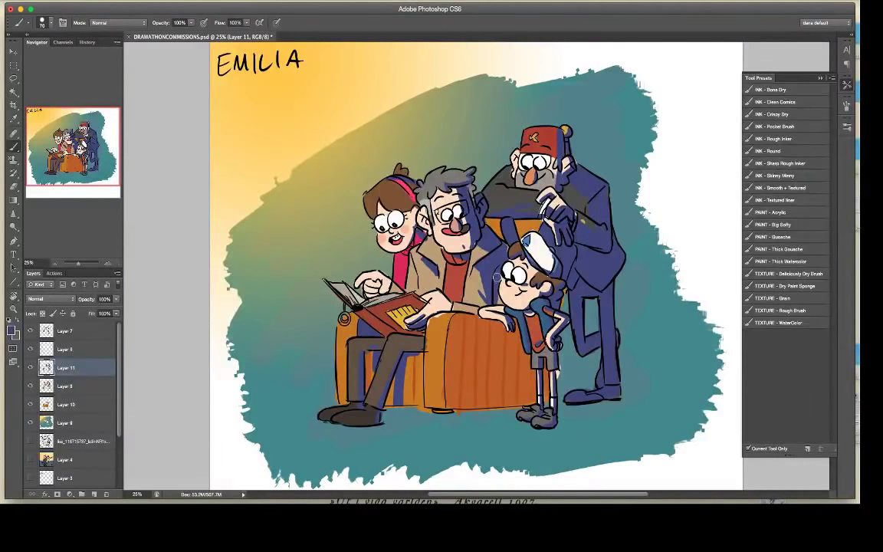
key("e")
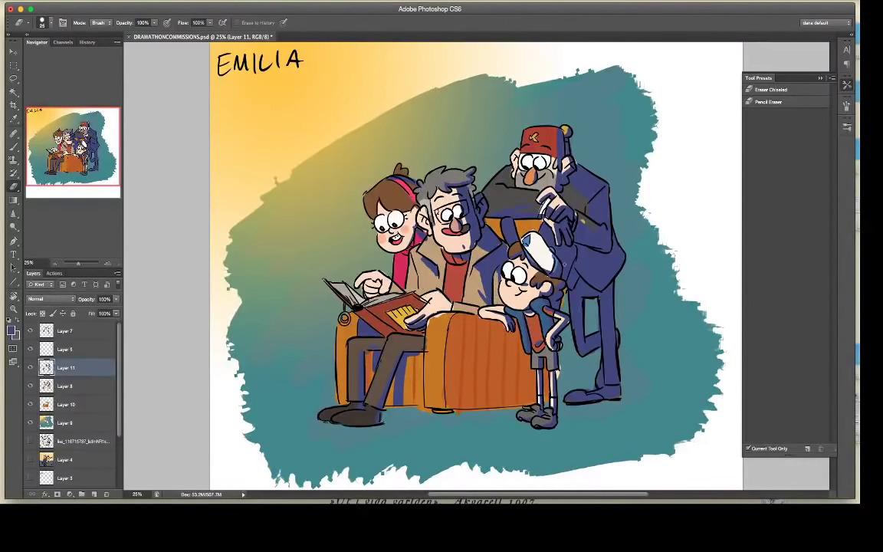
Step: Cover the armchair's side panel with dark blue shadow and erase the overlap on the boy's resting hand
key("b")
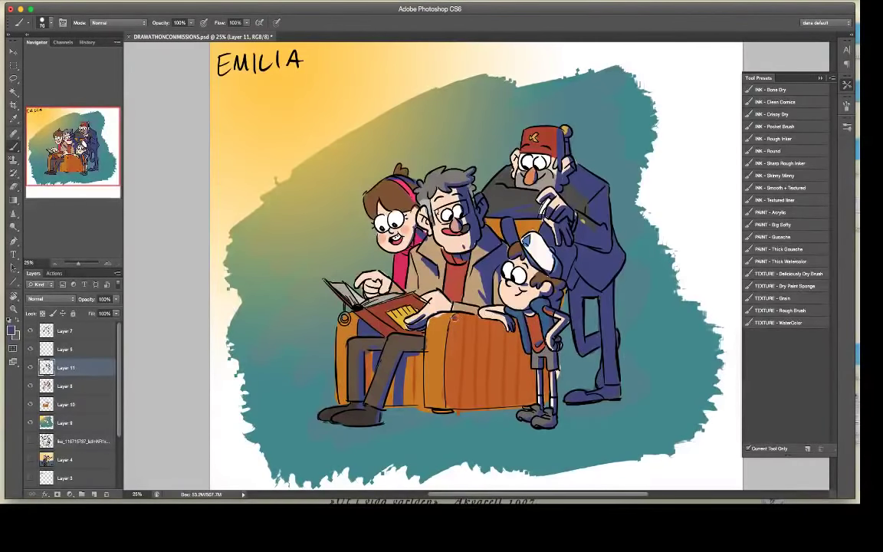
mouse_move(452, 320)
left_mouse_down()
mouse_move(452, 405)
mouse_move(474, 403)
mouse_move(475, 379)
mouse_move(493, 385)
mouse_move(503, 351)
mouse_move(515, 346)
mouse_move(526, 366)
left_mouse_up()
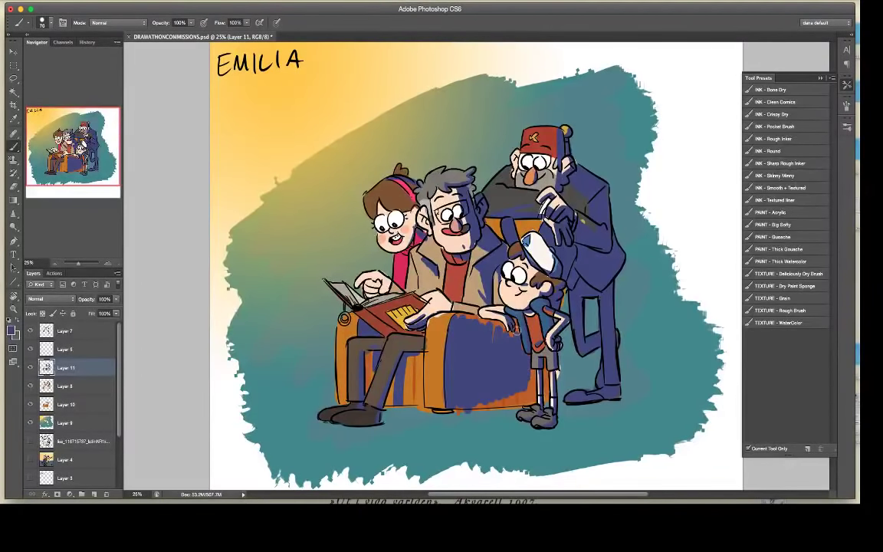
left_click_drag(490, 321, 456, 318)
key("e")
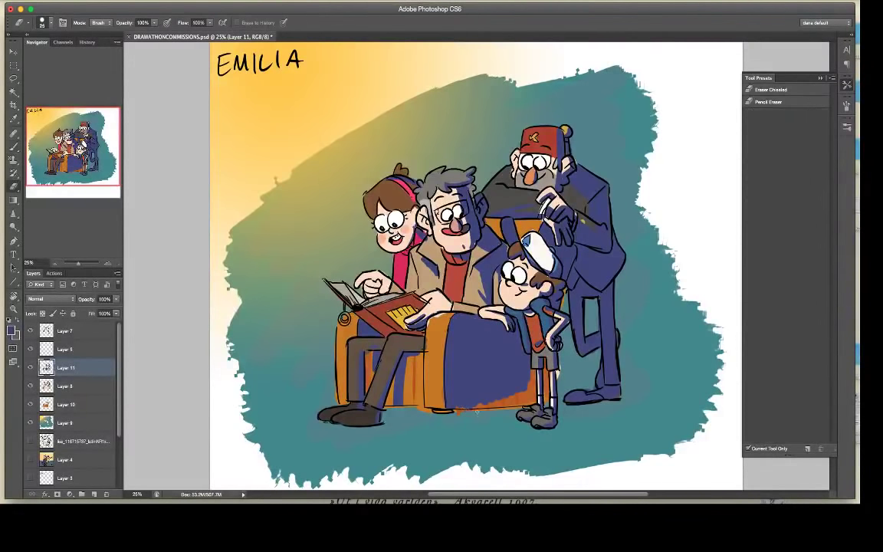
Step: Finish painting the armchair's shadow, and set the shadow layer to Multiply at 56% opacity
key("b")
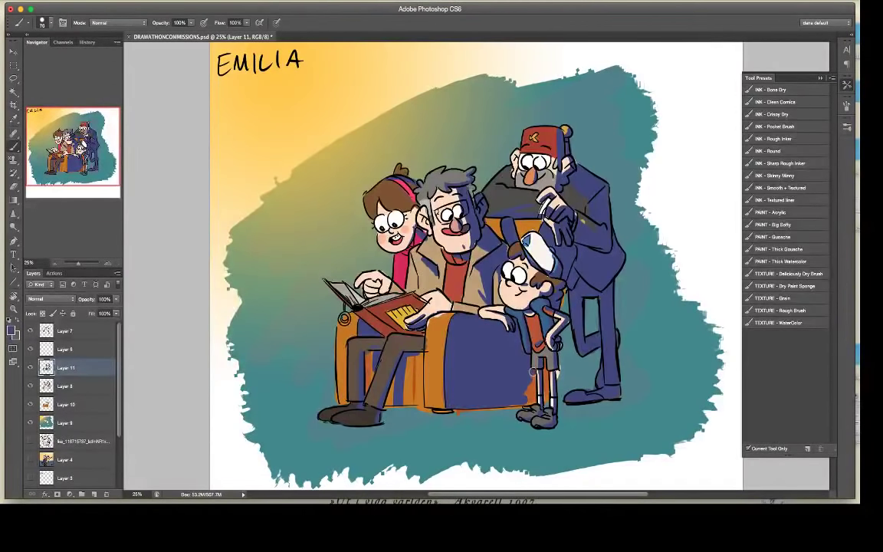
mouse_move(533, 372)
left_mouse_down()
mouse_move(531, 394)
mouse_move(545, 384)
mouse_move(545, 397)
left_mouse_up()
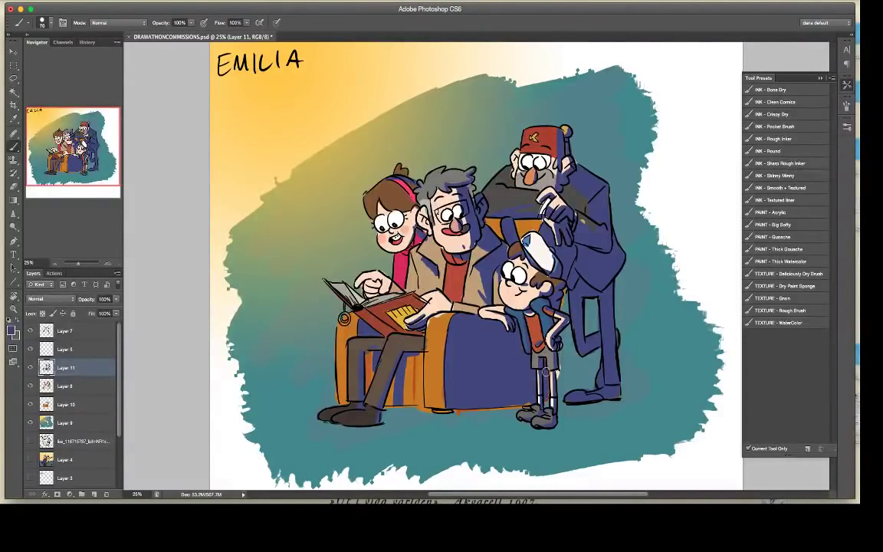
left_click(61, 300)
left_click(46, 318)
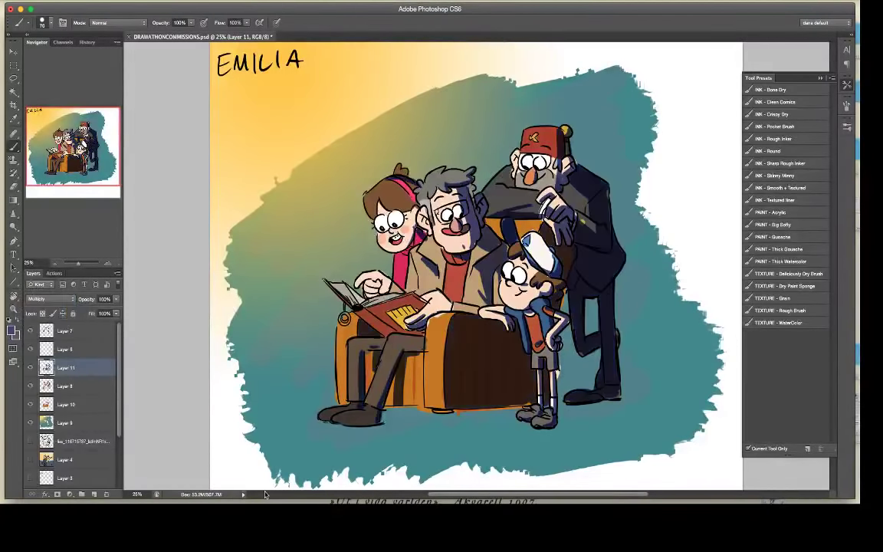
left_click(116, 299)
left_click_drag(114, 313, 97, 314)
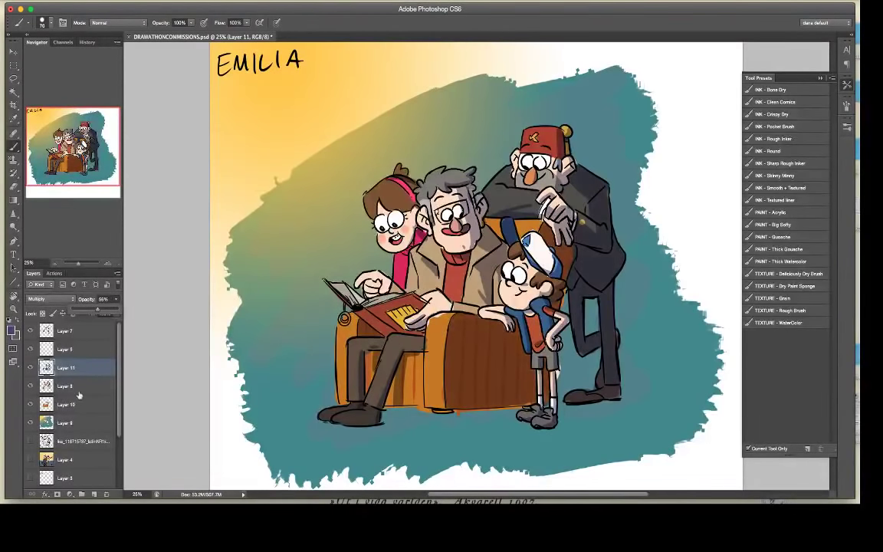
left_click(78, 371)
Step: Add a radial gradient in the sampled background yellow on a new topmost layer and set it to Overlay
key("i")
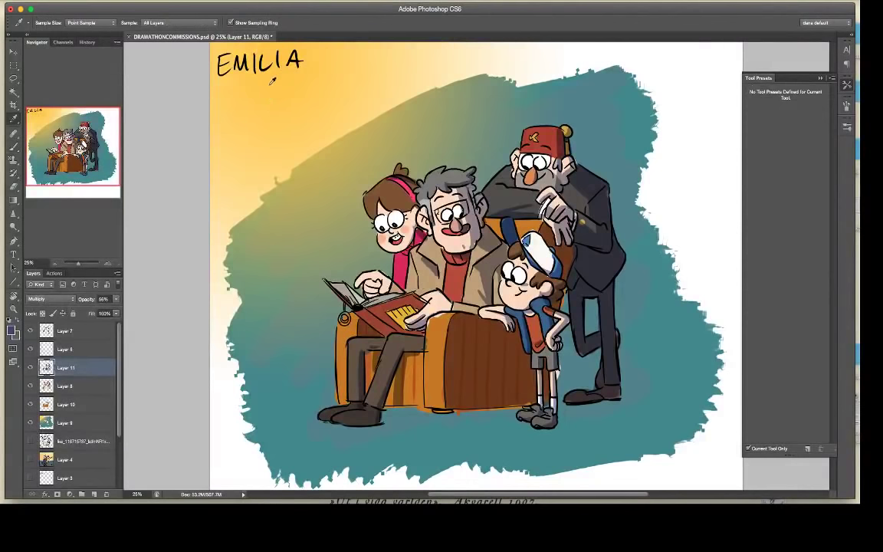
left_click(246, 73)
left_click(67, 331)
left_click(95, 494)
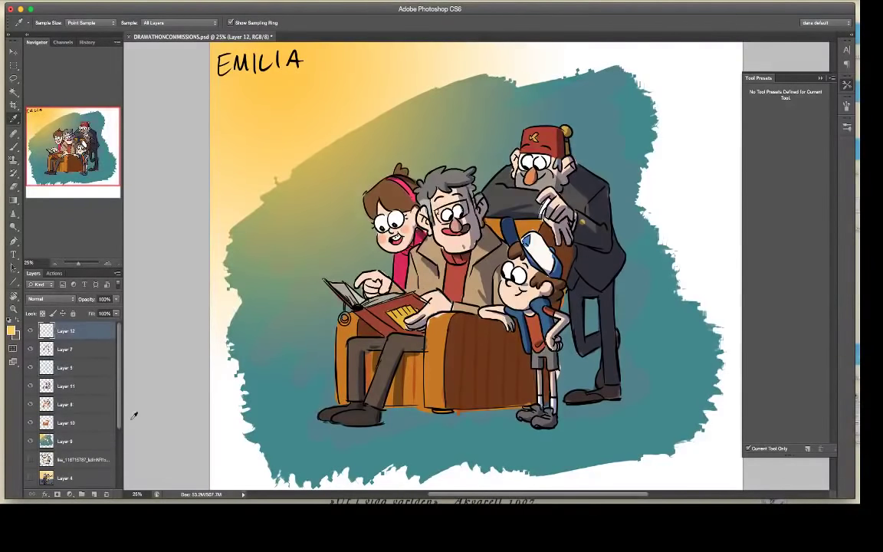
key("g")
left_click_drag(334, 114, 536, 299)
left_click_drag(387, 164, 388, 164)
left_click(50, 298)
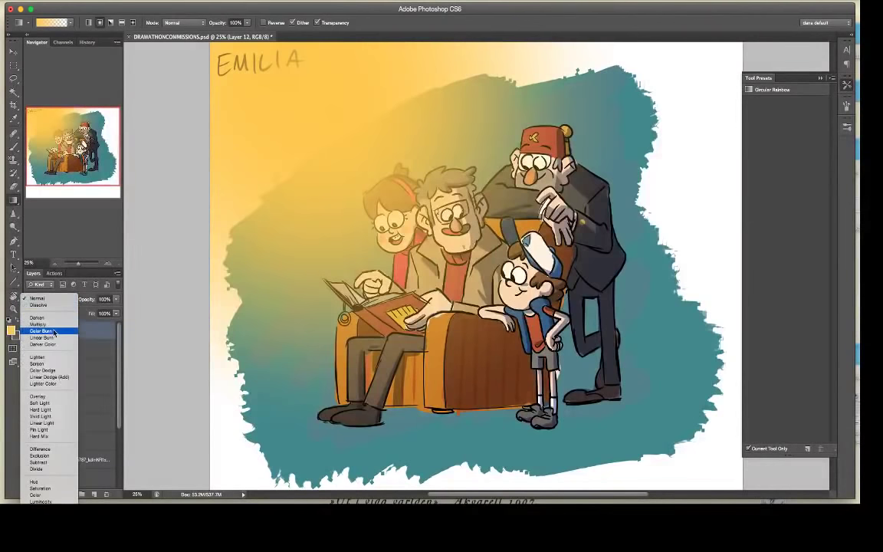
left_click(46, 392)
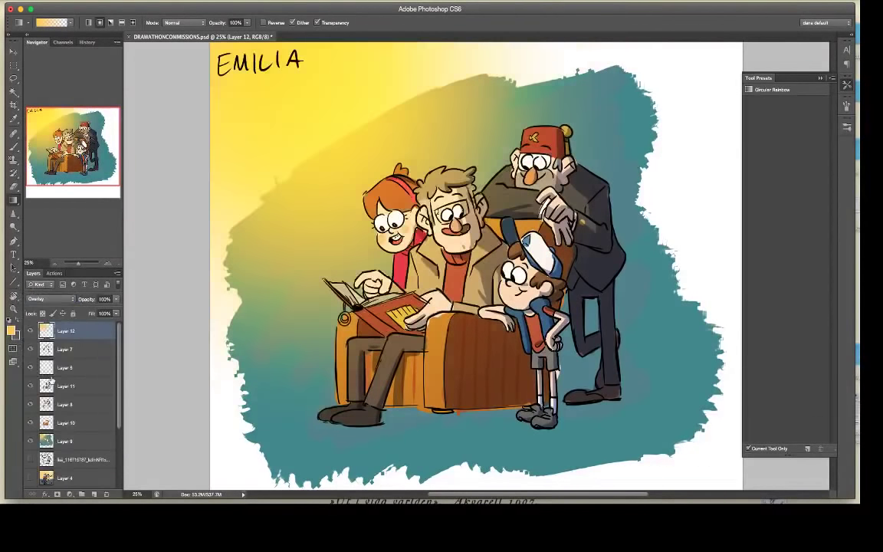
Step: Shift the yellow glow layer slightly to the right and reduce its opacity to about 53%
key("v")
mouse_move(452, 243)
left_mouse_down()
mouse_move(480, 253)
mouse_move(469, 247)
left_mouse_up()
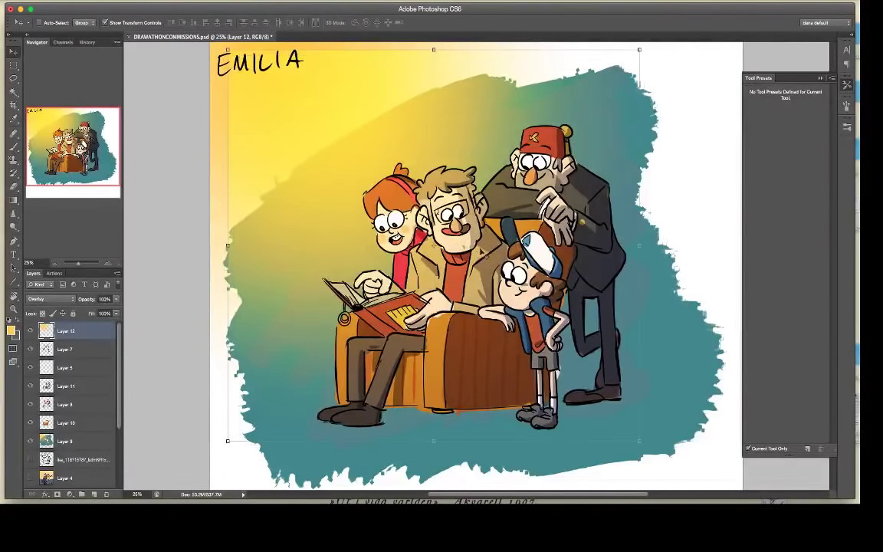
left_click(116, 300)
left_click_drag(116, 310, 94, 308)
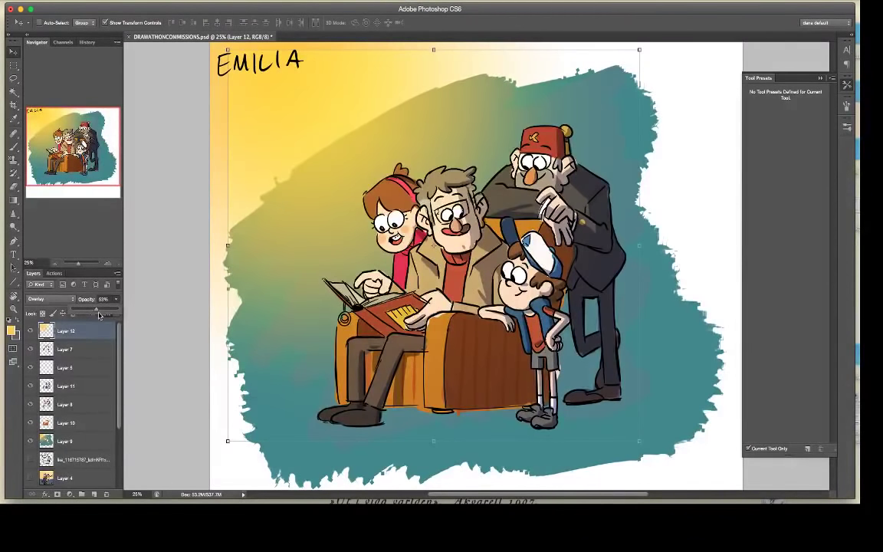
Step: Merge all the illustration layers from Layer 12 down to Layer 9 into one layer
left_click(80, 440, "shift")
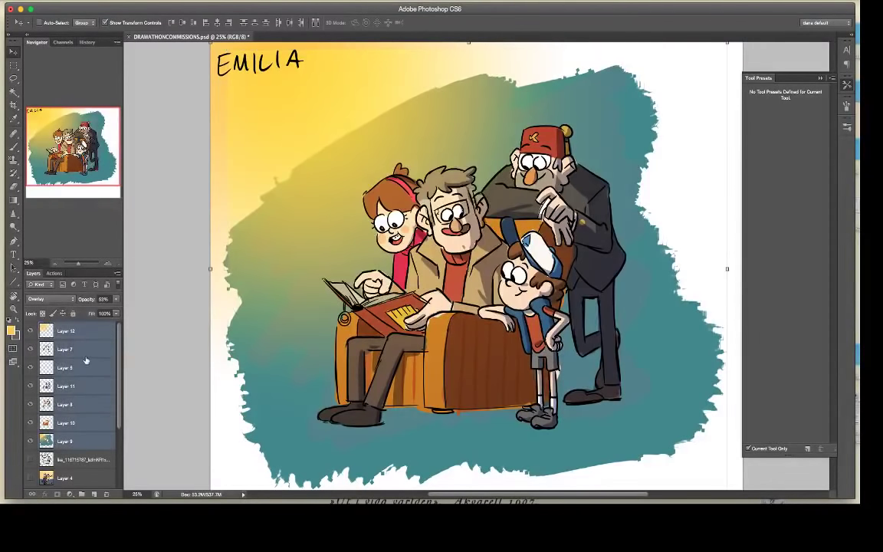
right_click(84, 368)
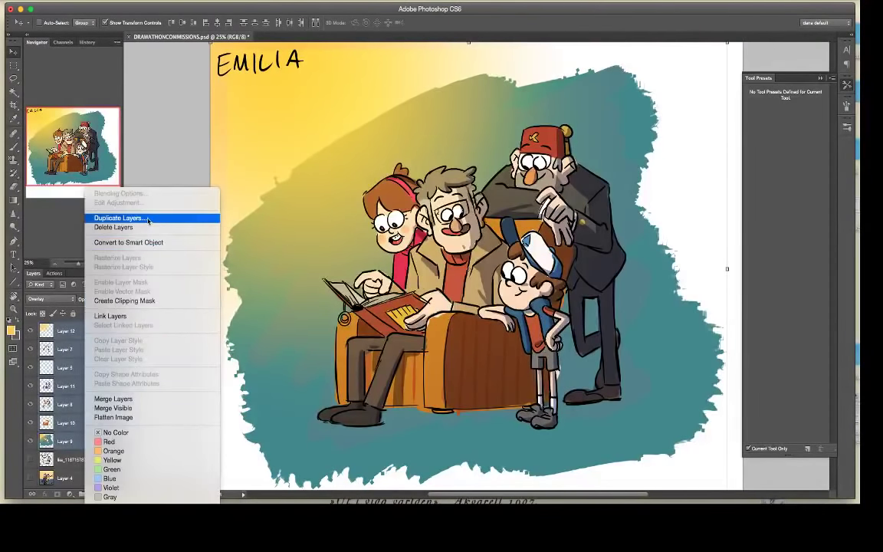
left_click(140, 400)
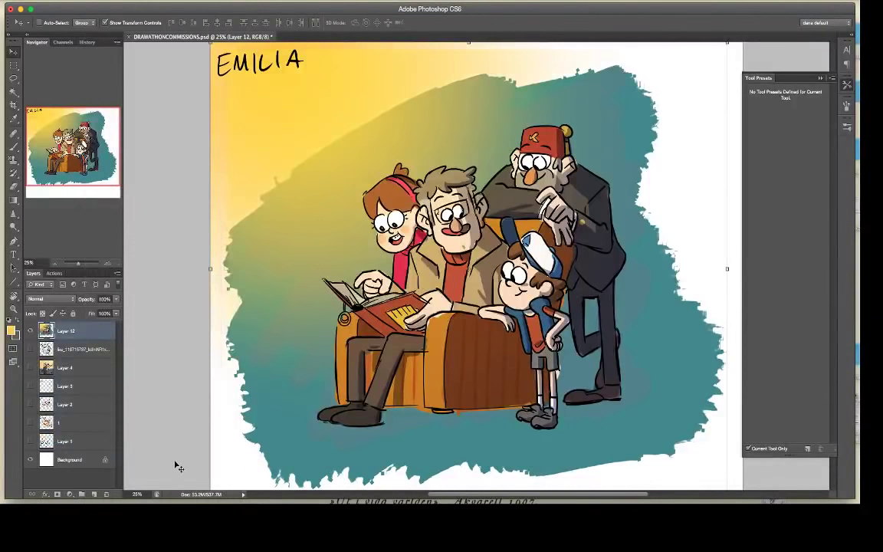
Step: Erase straight strips across the top and down the left side of the artwork with a 332 px eraser
key("w")
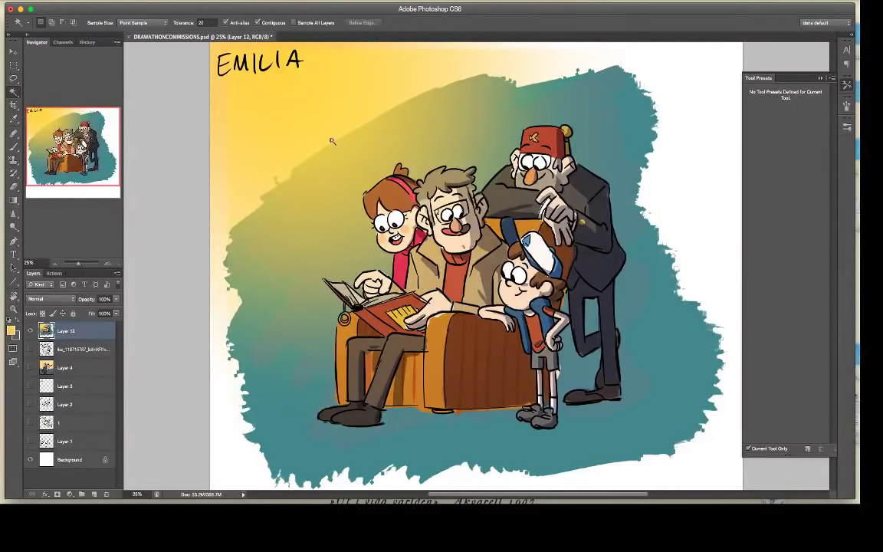
key("e")
right_click(295, 109)
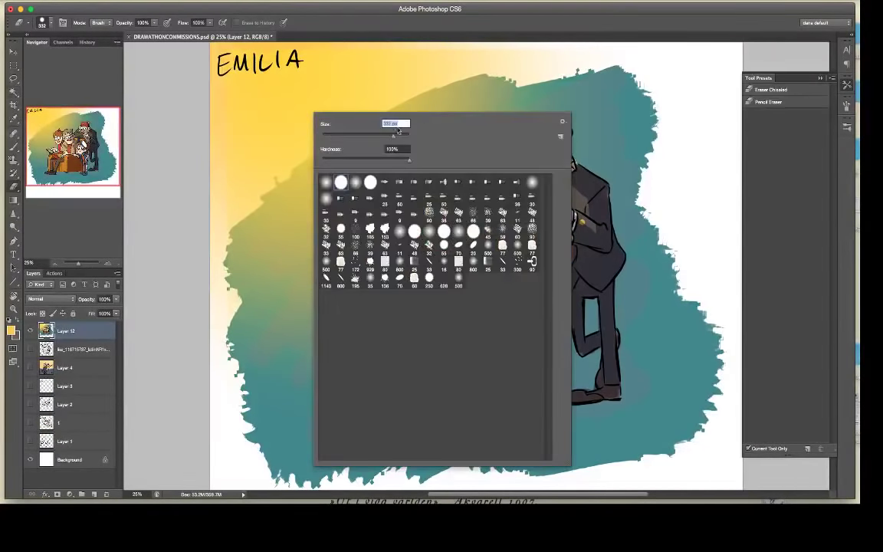
left_click(667, 101)
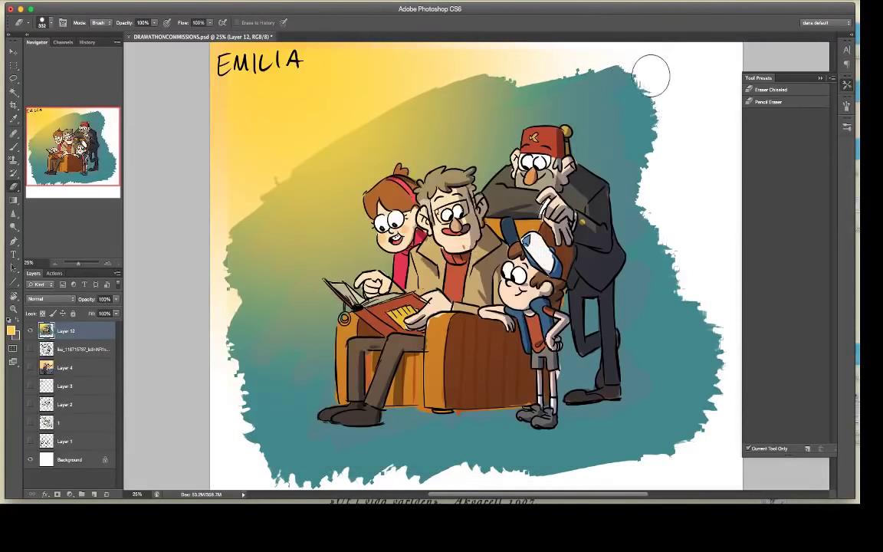
mouse_move(655, 75)
left_mouse_down()
mouse_move(258, 65)
mouse_move(274, 472)
left_mouse_up()
scroll(262, 97, "up", 1)
scroll(274, 430, "down", 5)
scroll(275, 384, "up", 10)
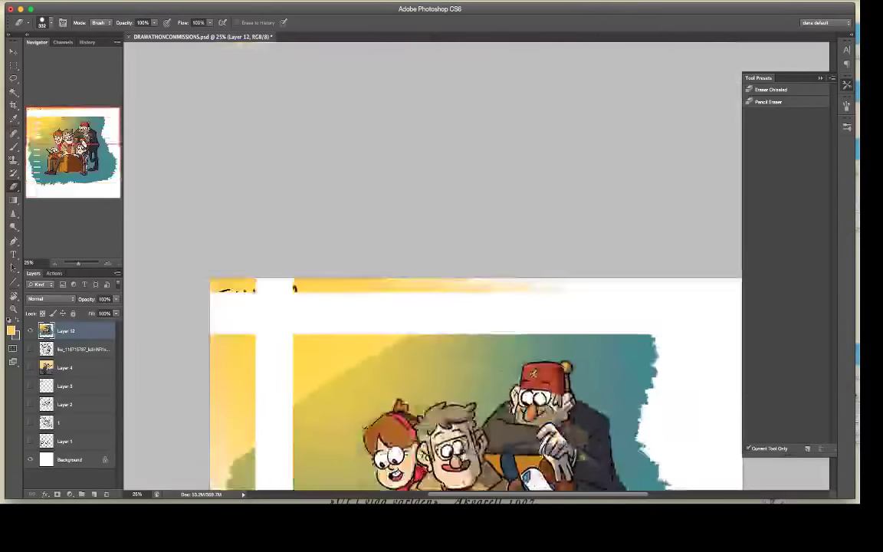
scroll(418, 291, "down", 5)
key("z")
left_click_drag(417, 291, 372, 291)
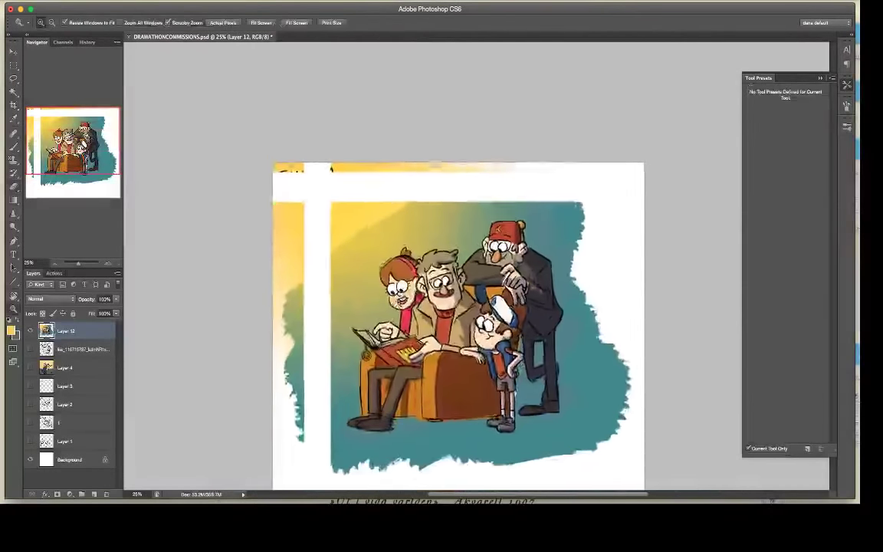
Step: Straighten the picture's left edge with a vertical stroke of a 69 px eraser
key("e")
right_click(391, 96)
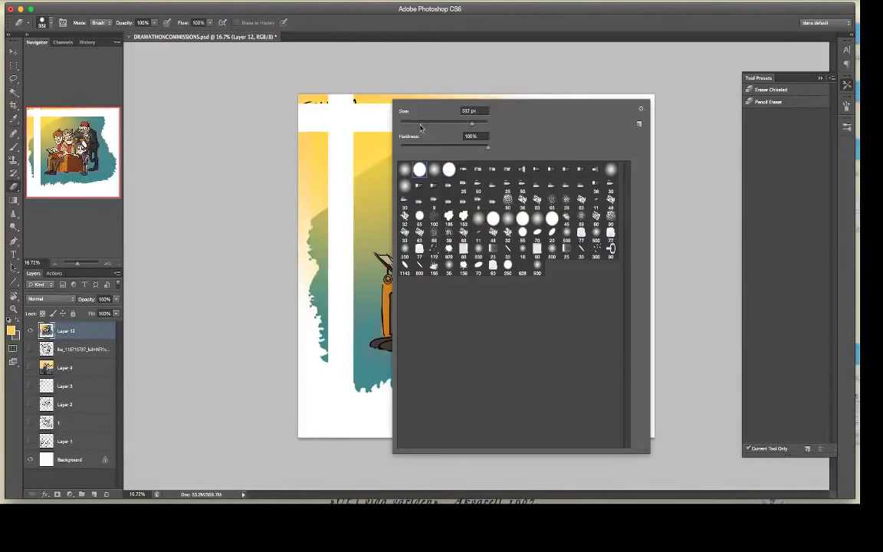
left_click(420, 124)
left_click(358, 126)
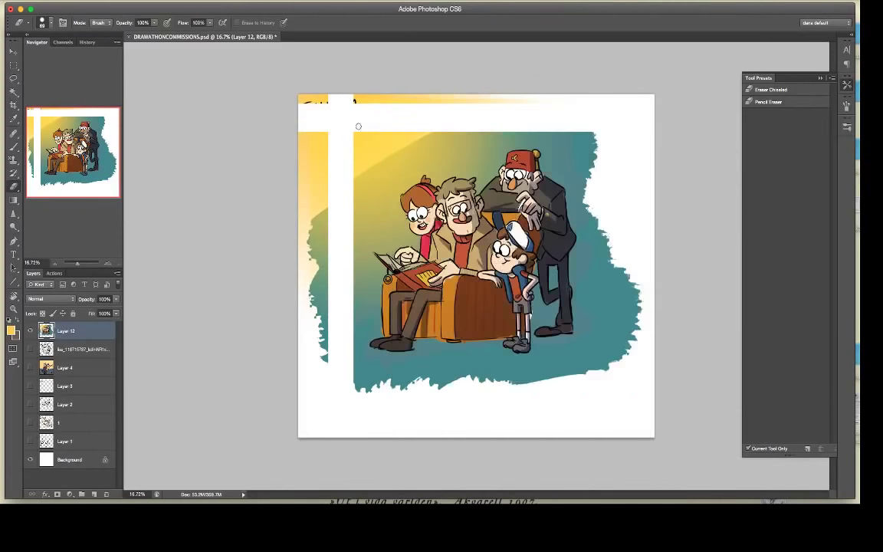
left_click_drag(352, 130, 348, 393)
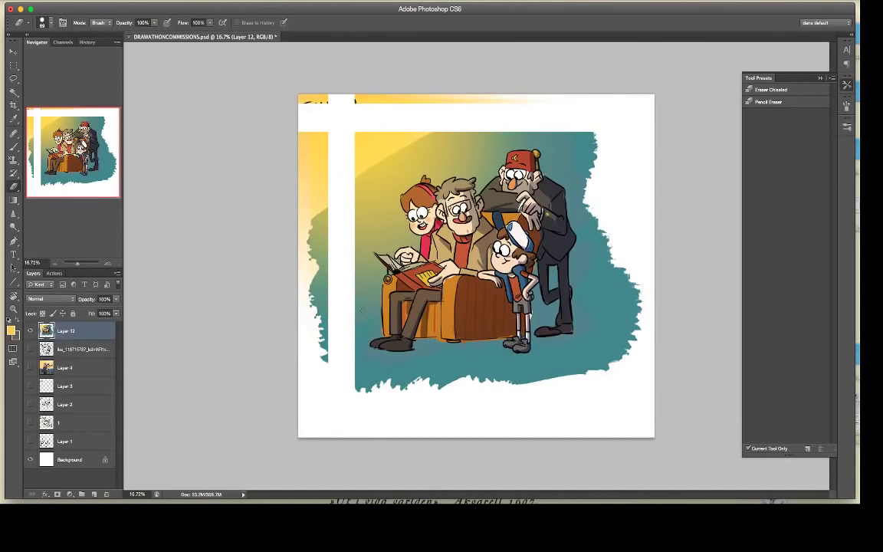
Step: Delete the leftover strips of artwork outside the picture's left and top edges with rectangular selections
key("m")
left_click_drag(342, 90, 253, 400)
key("Delete")
mouse_move(303, 91)
left_mouse_down()
mouse_move(605, 127)
mouse_move(616, 110)
mouse_move(657, 406)
left_mouse_up()
key("Delete")
key("ctrl+d")
key("ctrl+d")
Step: Trim the ragged right and bottom sides of the background to straight edges by deleting rectangular selections
mouse_move(587, 113)
left_mouse_down()
mouse_move(664, 454)
mouse_move(668, 437)
left_mouse_up()
key("Delete")
key("ctrl+d")
left_click_drag(346, 365, 664, 451)
key("Delete")
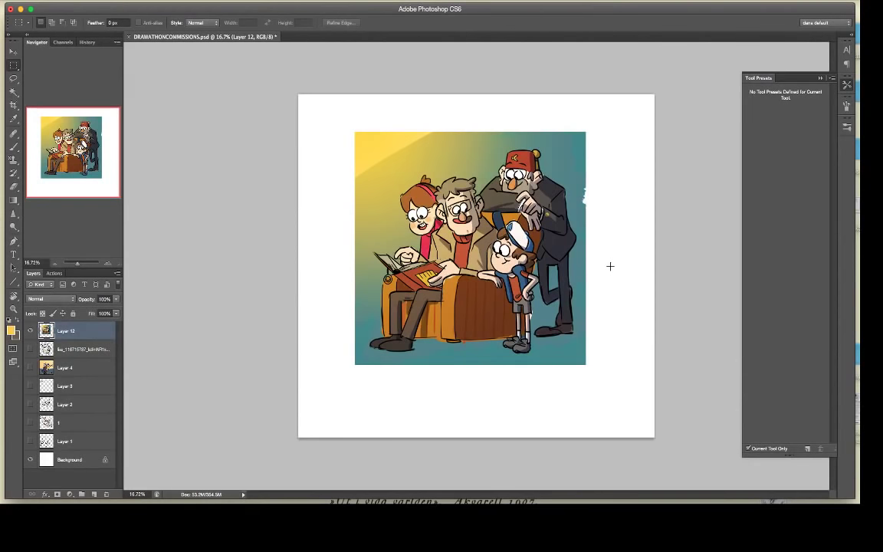
Step: Soften the diagonal edge in the background's yellow corner with brush strokes of sampled yellow, using 38% brush opacity
key("i")
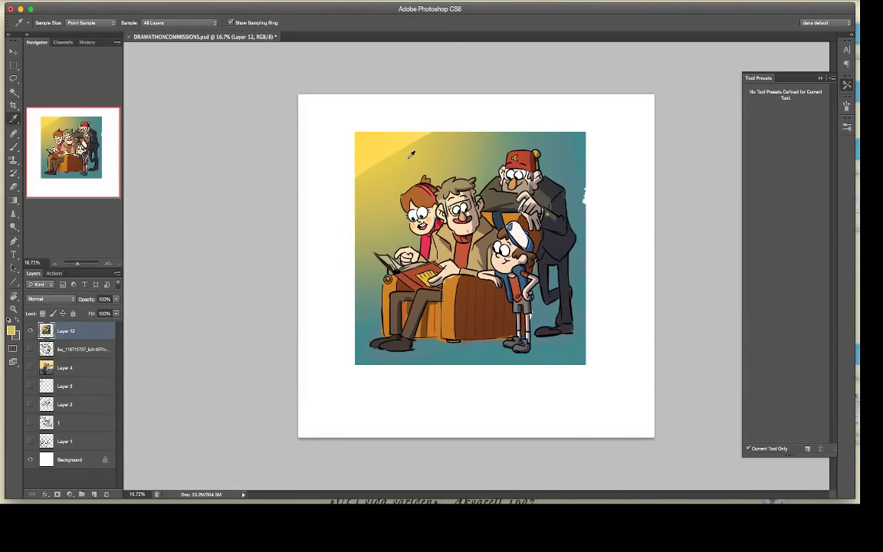
key("b")
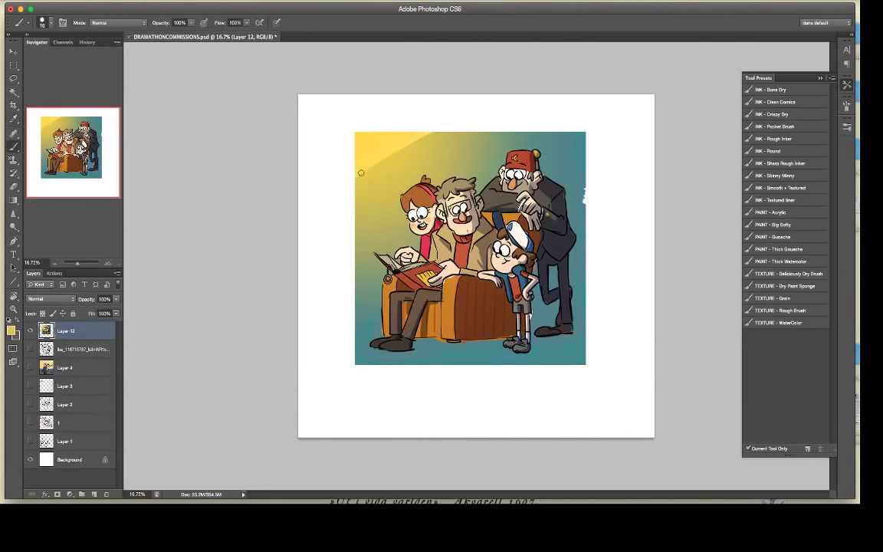
left_click(191, 23)
left_click_drag(183, 32, 159, 33)
left_click(398, 145)
key("i")
key("b")
left_click(193, 24)
left_click_drag(192, 33, 199, 34)
left_click(412, 138)
mouse_move(419, 136)
left_mouse_down()
mouse_move(356, 176)
mouse_move(372, 149)
left_mouse_up()
key("alt")
Step: Delete the yellow paint that spills past the picture's left and top edges
key("m")
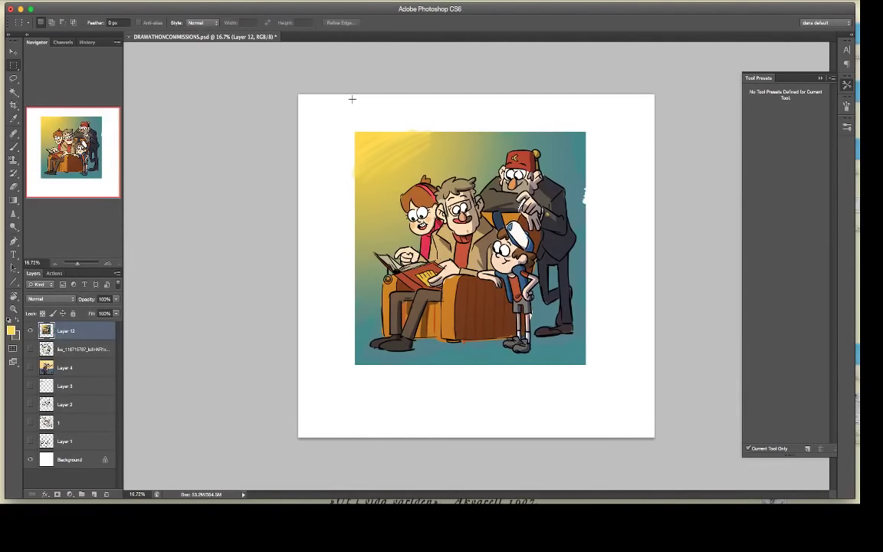
left_click_drag(327, 101, 354, 380)
left_click_drag(331, 99, 630, 131)
key("Delete")
left_click(631, 158)
Step: Fill the white notch on the picture's right edge with sampled teal at 100% brush opacity
key("z")
left_click_drag(513, 175, 635, 161)
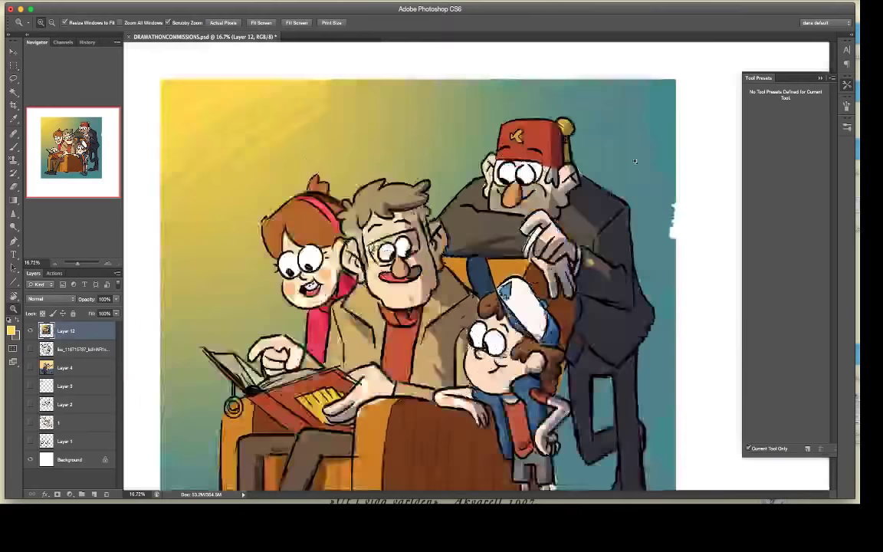
left_click(635, 161)
key("b")
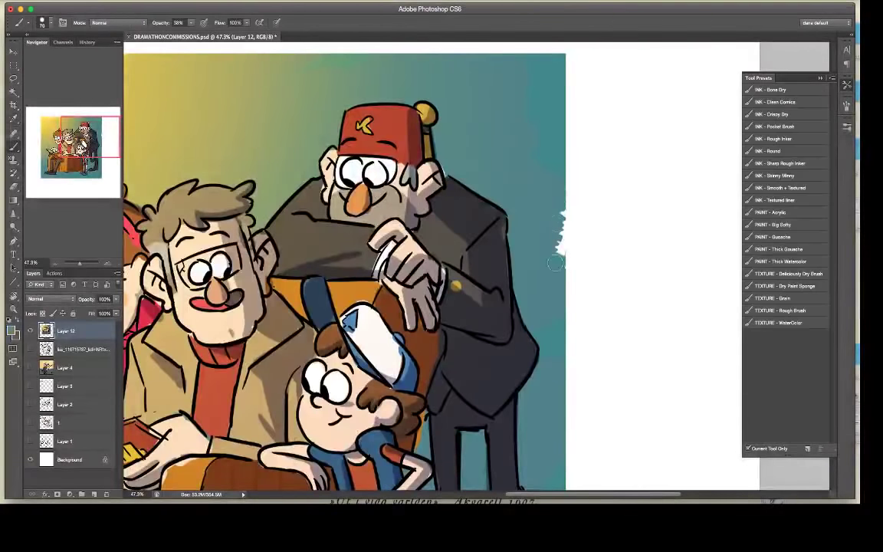
left_click_drag(555, 263, 557, 262)
left_click(191, 23)
left_click_drag(194, 32, 224, 33)
left_click(556, 213, "alt")
mouse_move(559, 222)
left_mouse_down()
mouse_move(557, 269)
mouse_move(560, 214)
left_mouse_up()
Step: Sketch a face's two round eyes and V-shaped brow in the white area below the picture with a 19 px brush
scroll(568, 246, "down", 10)
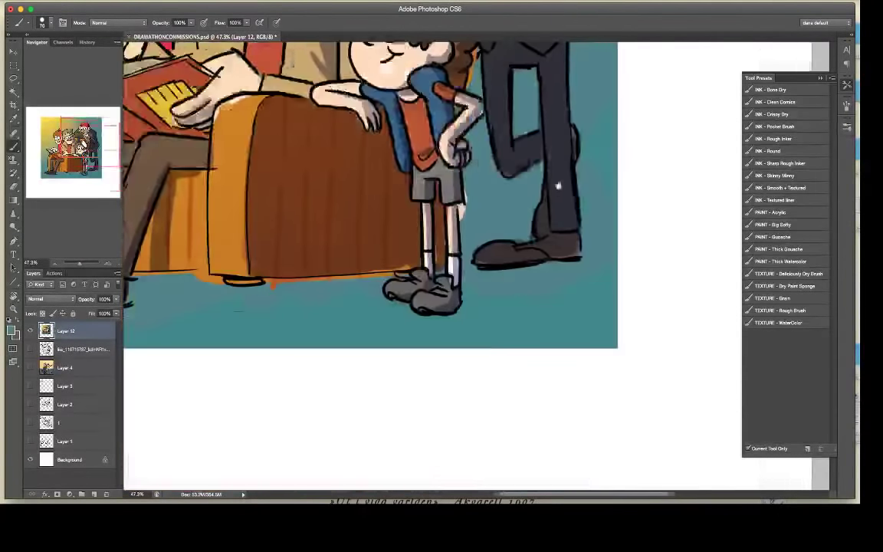
key("z")
scroll(521, 268, "down", 5)
key("b")
right_click(527, 194)
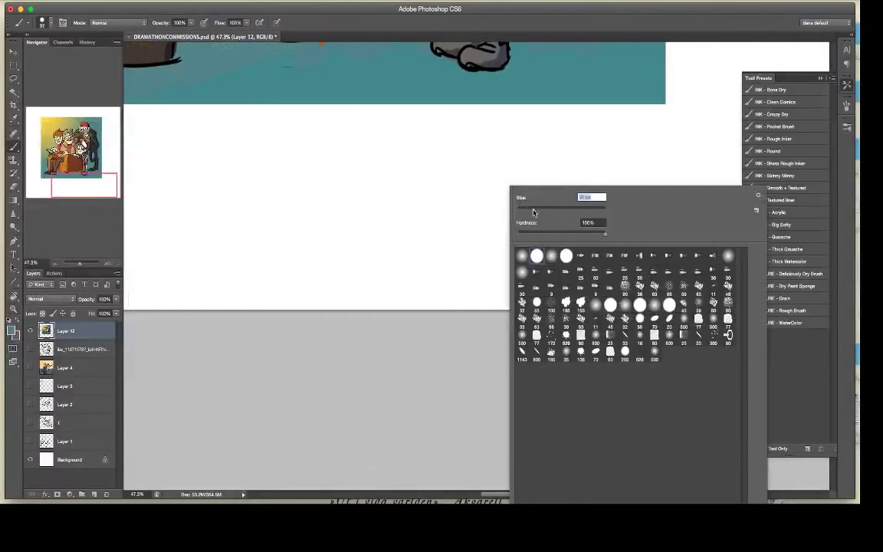
key("Escape")
right_click(533, 194)
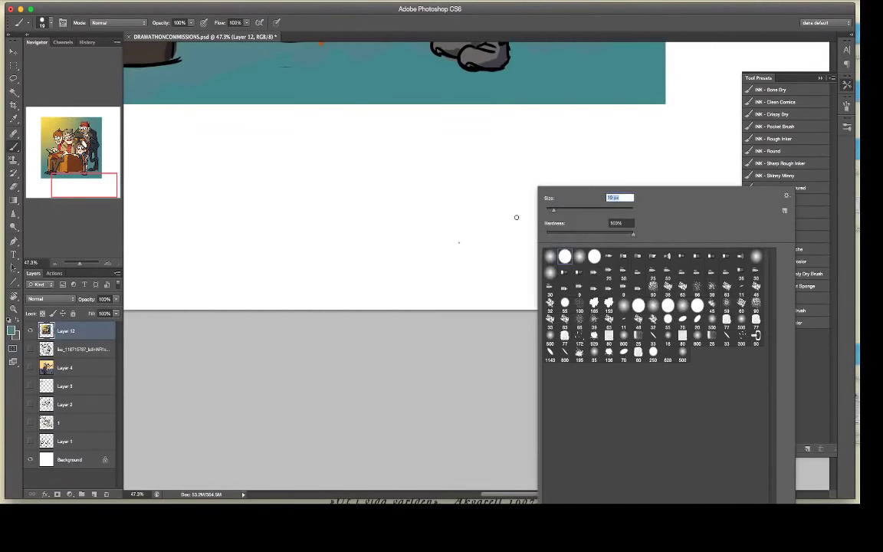
type("19")
key("Return")
mouse_move(313, 189)
left_mouse_down()
mouse_move(321, 200)
mouse_move(315, 190)
mouse_move(334, 189)
left_mouse_up()
mouse_move(301, 142)
left_mouse_down()
mouse_move(322, 176)
mouse_move(356, 154)
left_mouse_up()
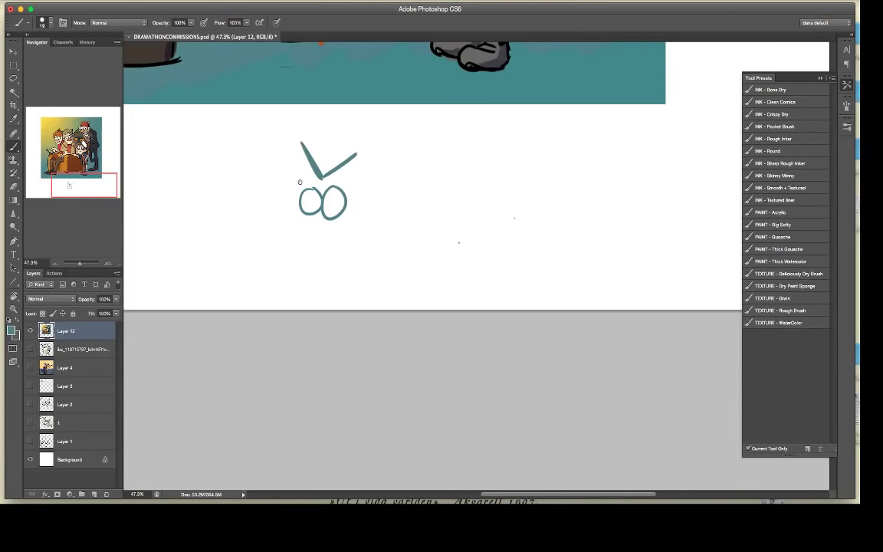
Step: Complete the sketched face with glasses, pupils, a large nose, a frowning mouth, chin and side contours
mouse_move(292, 184)
left_mouse_down()
mouse_move(360, 189)
mouse_move(320, 209)
mouse_move(313, 224)
mouse_move(358, 185)
left_mouse_up()
key("e")
key("b")
mouse_move(309, 207)
left_mouse_down()
mouse_move(326, 217)
mouse_move(335, 269)
mouse_move(347, 270)
left_mouse_up()
mouse_move(277, 206)
left_mouse_down()
mouse_move(268, 267)
mouse_move(354, 289)
mouse_move(385, 207)
left_mouse_up()
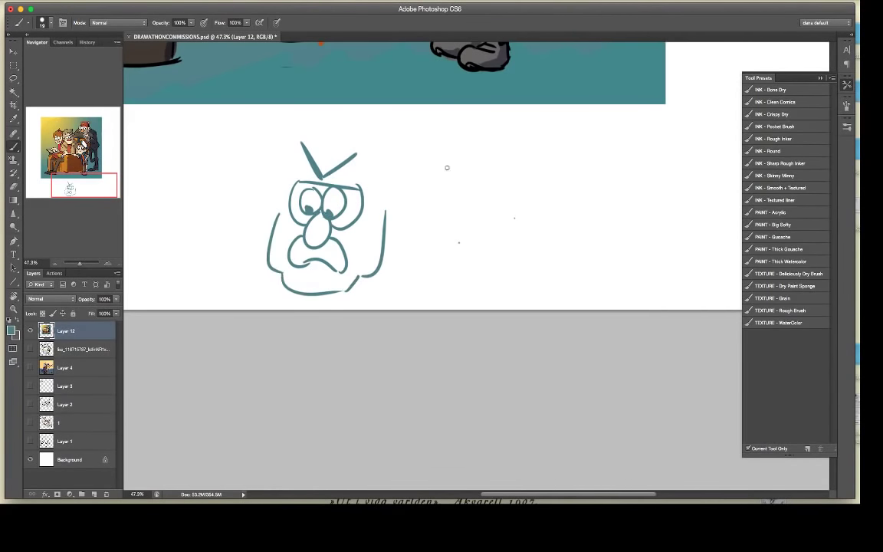
Step: Sketch a second frowning face with flat brows, glasses, eyes and a large nose beside the first one
left_click_drag(450, 187, 525, 197)
mouse_move(456, 194)
left_mouse_down()
mouse_move(469, 229)
mouse_move(483, 208)
mouse_move(506, 206)
mouse_move(469, 220)
mouse_move(502, 222)
mouse_move(497, 250)
mouse_move(476, 262)
mouse_move(511, 244)
left_mouse_up()
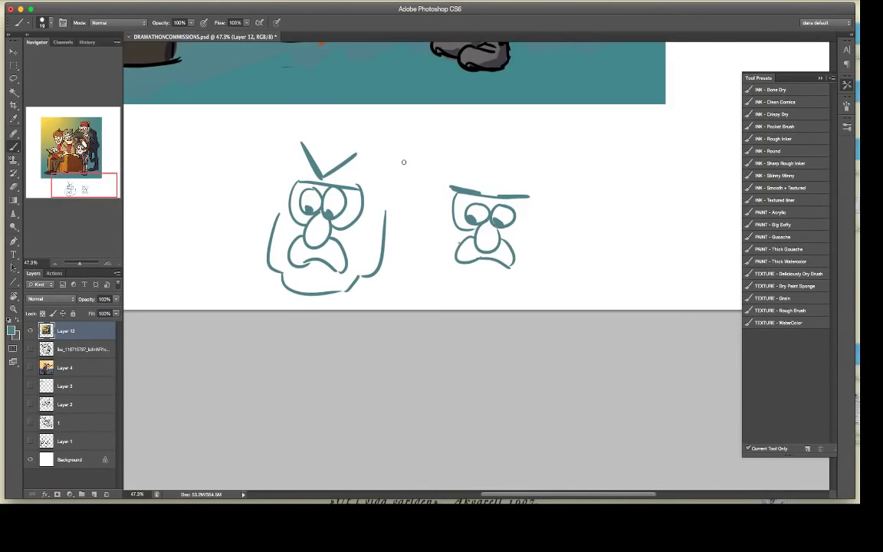
mouse_move(403, 197)
left_mouse_down()
mouse_move(430, 199)
mouse_move(419, 208)
left_mouse_up()
left_click_drag(497, 194, 530, 195)
Step: Delete both face sketches from the white area below the picture
key("m")
left_click_drag(230, 131, 569, 314)
key("Delete")
left_click(605, 264)
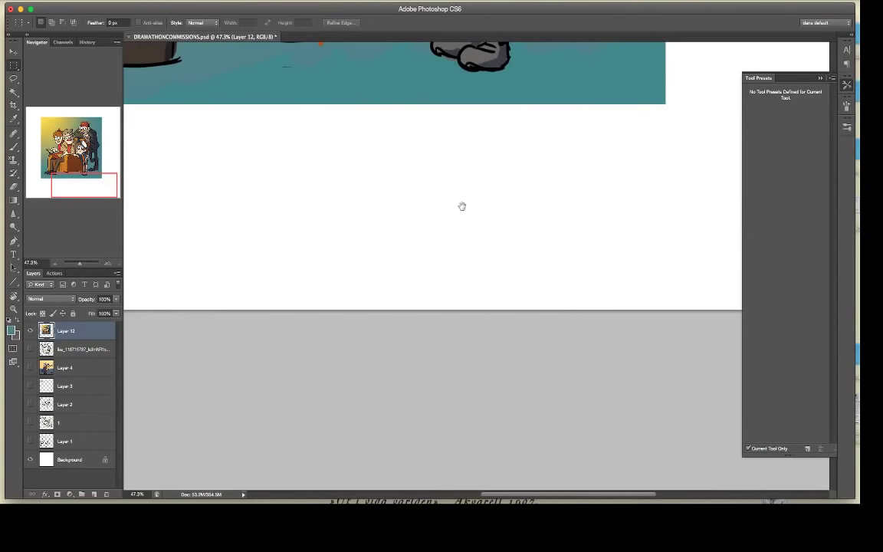
left_click_drag(462, 207, 507, 408)
left_click_drag(460, 172, 514, 418)
scroll(514, 419, "up", 5)
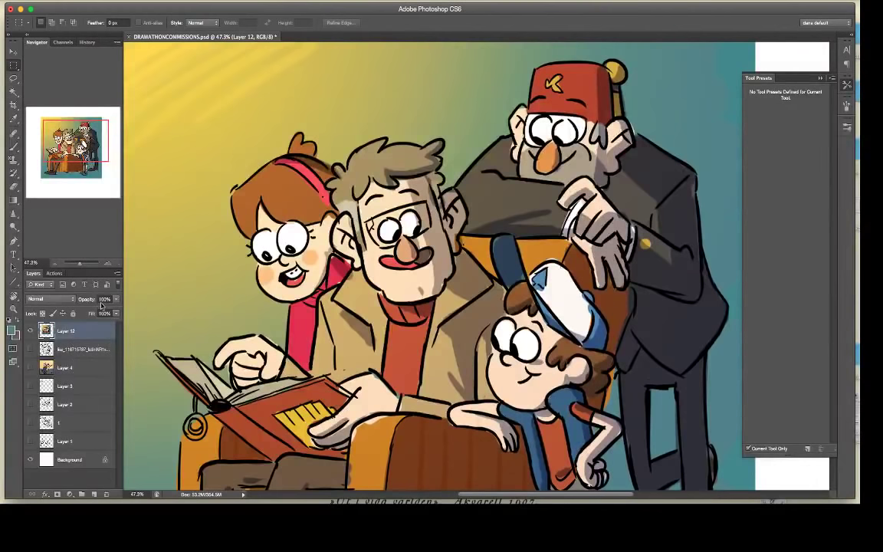
Step: Select the seated man's lower face and shade it with a black gradient at 23% opacity
key("l")
mouse_move(367, 260)
left_mouse_down()
mouse_move(380, 294)
mouse_move(398, 308)
mouse_move(424, 309)
mouse_move(445, 294)
left_mouse_up()
mouse_move(399, 267)
left_mouse_down()
mouse_move(414, 253)
mouse_move(404, 216)
mouse_move(393, 213)
left_mouse_up()
mouse_move(439, 240)
left_mouse_down()
mouse_move(425, 247)
mouse_move(432, 264)
mouse_move(415, 275)
mouse_move(396, 262)
left_mouse_up()
key("i")
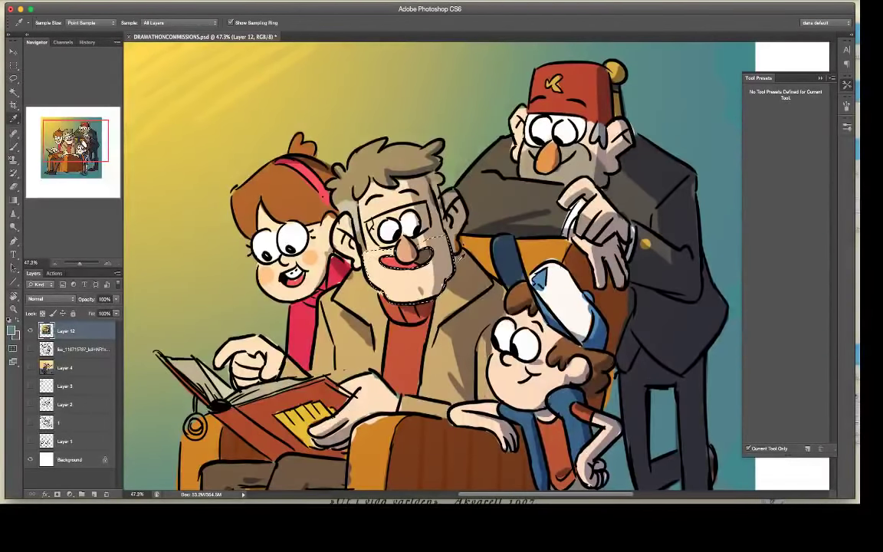
left_click(458, 251)
key("g")
key("super+z")
left_click_drag(246, 23, 213, 32)
left_click_drag(407, 265, 414, 299)
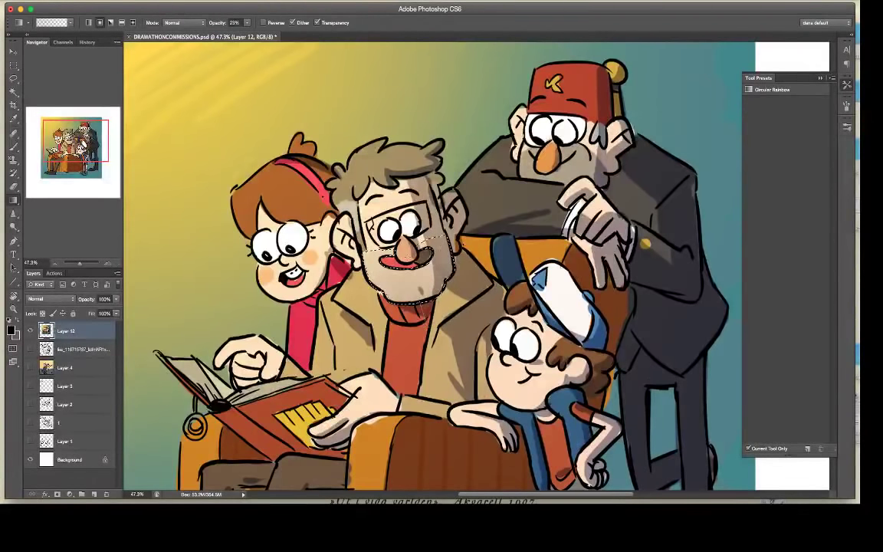
key("l")
left_click(475, 269)
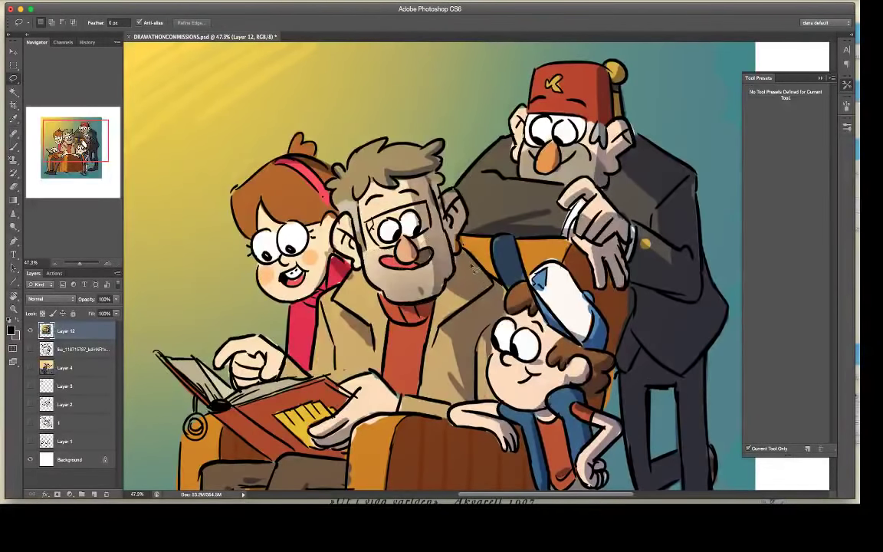
Step: Hand-letter the client's name in black above the finished picture and save the document
key("z")
left_click_drag(483, 335, 391, 335)
left_click(566, 342)
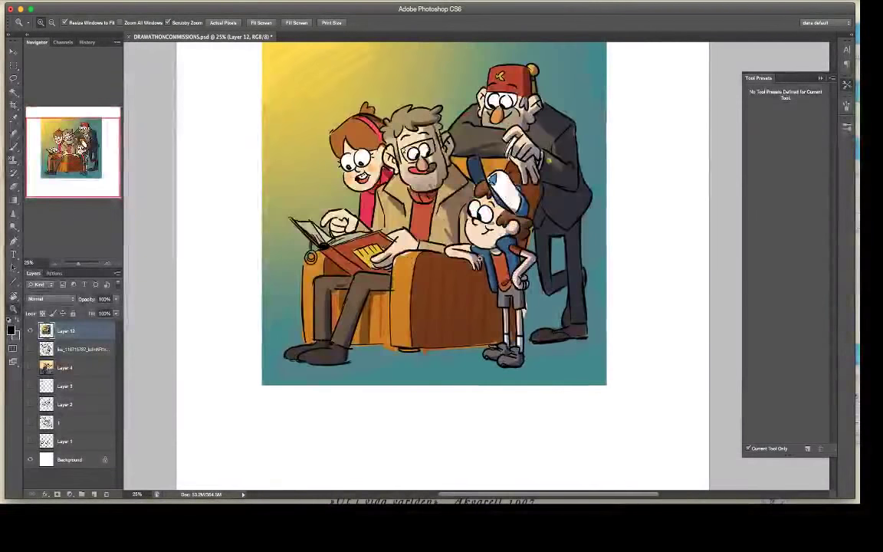
left_click_drag(477, 169, 488, 272)
key("i")
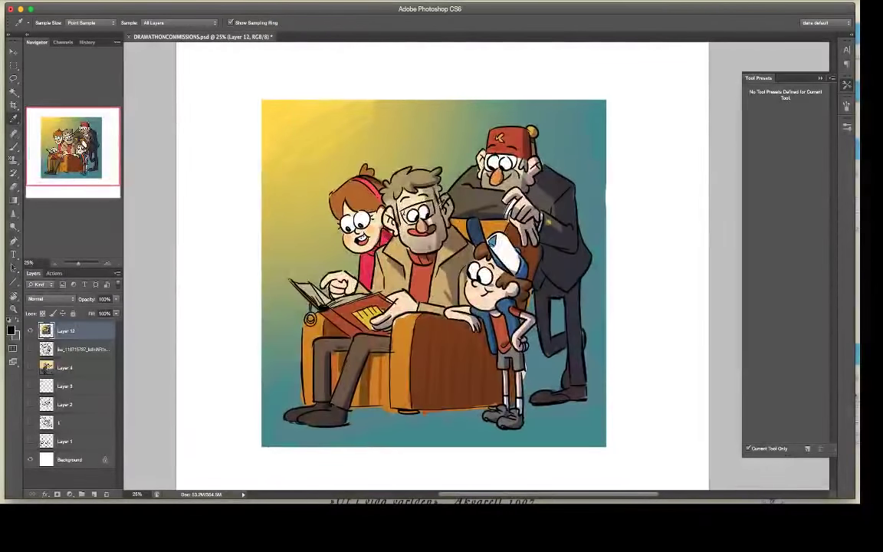
left_click(384, 193)
key("b")
mouse_move(221, 75)
left_mouse_down()
mouse_move(223, 87)
mouse_move(244, 83)
left_mouse_up()
left_click_drag(248, 66, 259, 79)
left_click_drag(262, 78, 270, 76)
left_click_drag(262, 72, 268, 71)
key("ctrl+s")
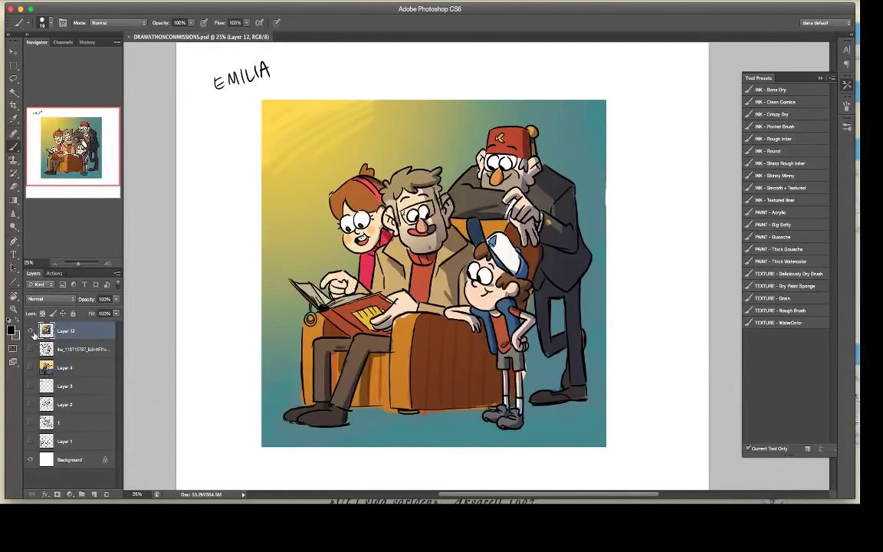
Step: Hide the finished group picture's layer and add a new empty layer above it
left_click(31, 331)
left_click(30, 330)
left_click(31, 330)
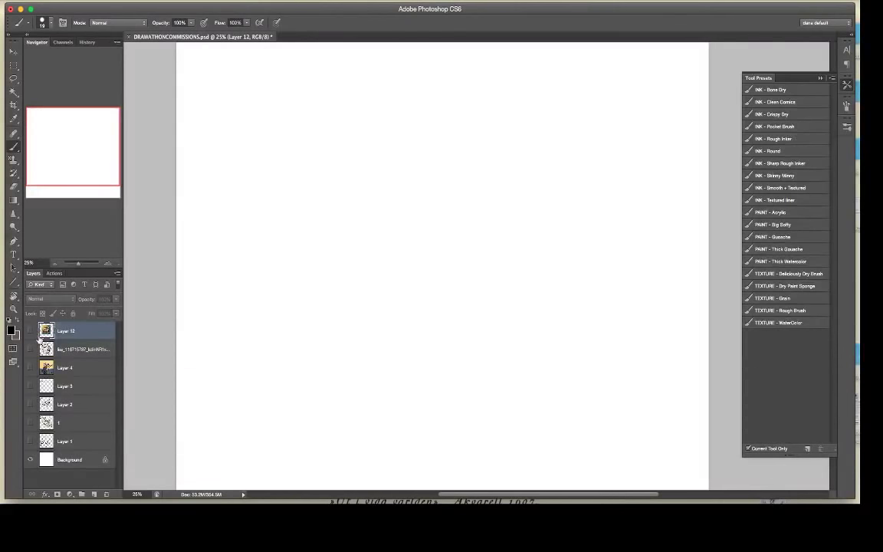
left_click(95, 494)
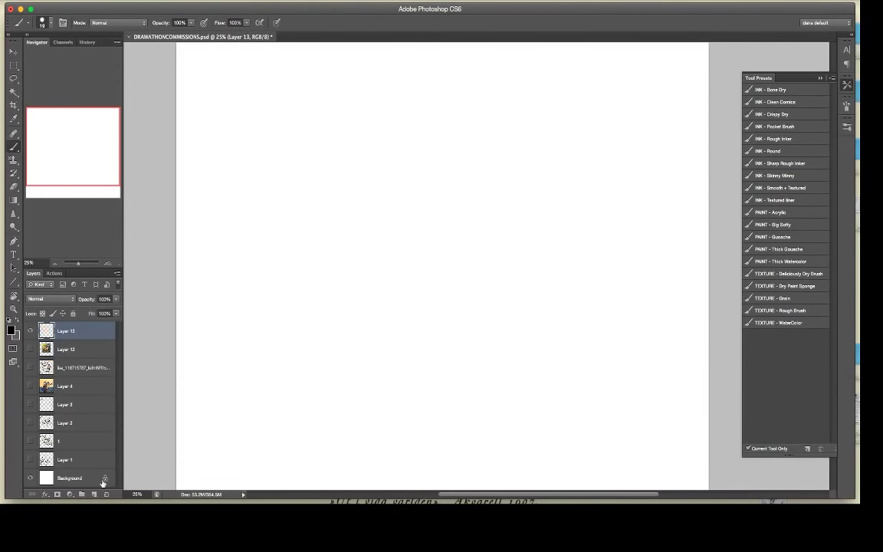
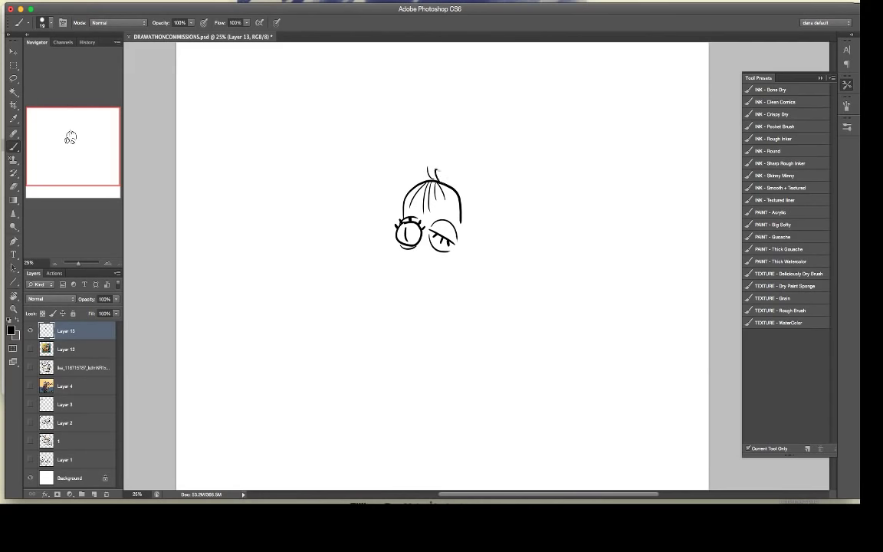
Step: Draw a tall tilted top hat on the winking character and doubled lines flaring from its head to the shoulders
key("super+z")
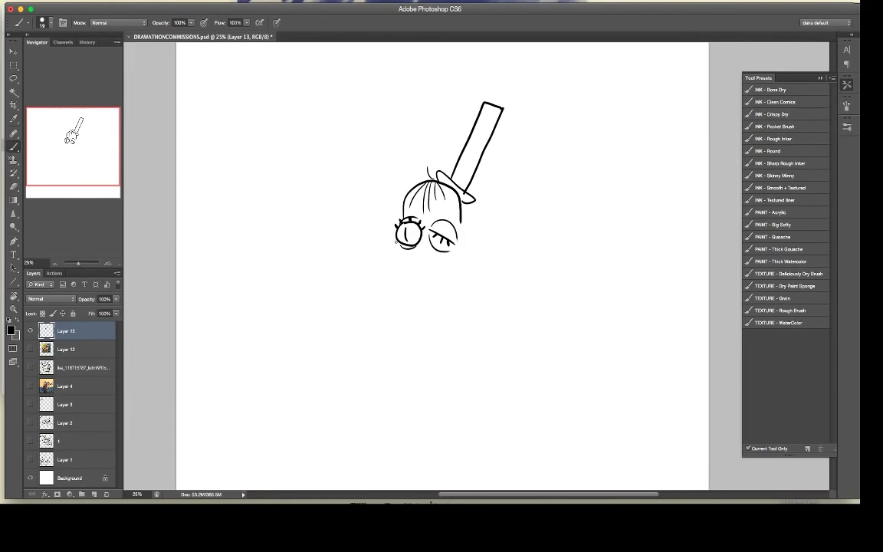
left_click_drag(397, 244, 365, 285)
left_click_drag(458, 229, 502, 291)
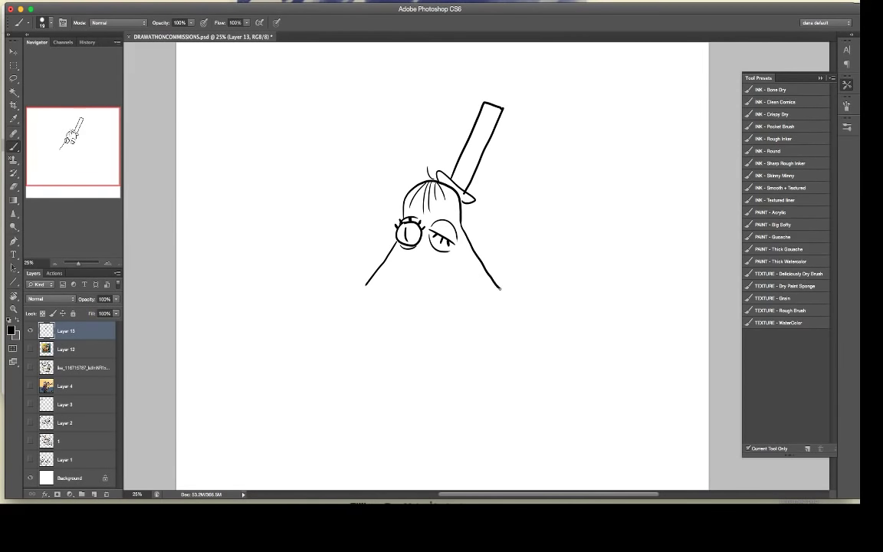
left_click_drag(384, 265, 366, 292)
left_click_drag(473, 266, 494, 293)
Step: Draw a large square open mouth below the eyes with an upper and a lower row of crooked teeth
mouse_move(393, 278)
left_mouse_down()
mouse_move(396, 254)
mouse_move(445, 258)
mouse_move(453, 262)
mouse_move(454, 300)
left_mouse_up()
mouse_move(393, 276)
left_mouse_down()
mouse_move(390, 296)
mouse_move(456, 301)
left_mouse_up()
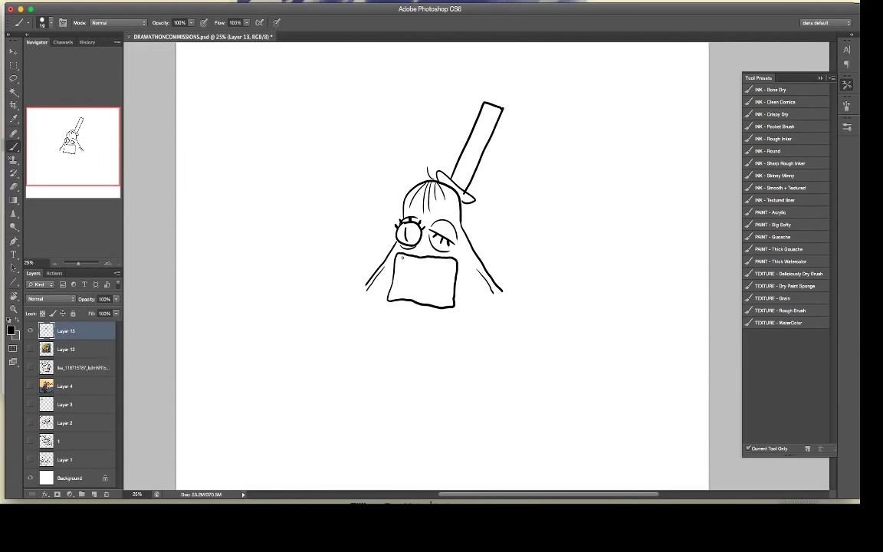
mouse_move(406, 262)
left_mouse_down()
mouse_move(403, 278)
mouse_move(406, 262)
mouse_move(423, 279)
mouse_move(434, 264)
mouse_move(436, 279)
left_mouse_up()
left_click_drag(437, 278, 442, 265)
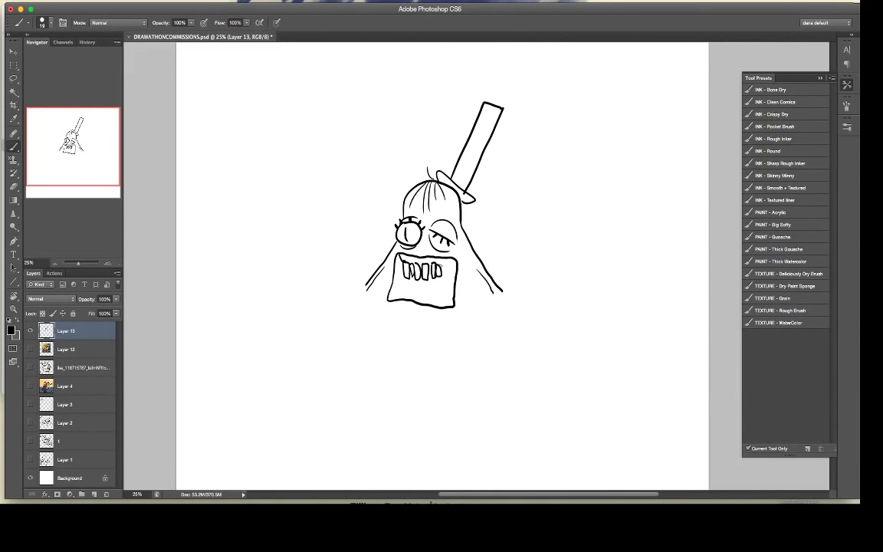
mouse_move(396, 298)
left_mouse_down()
mouse_move(429, 288)
mouse_move(453, 305)
left_mouse_up()
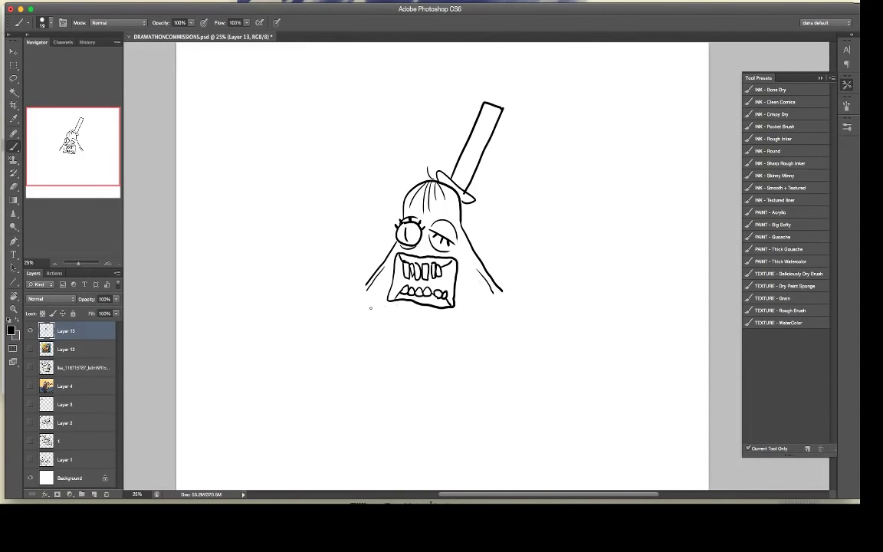
Step: Draw the curved body sides, a bow tie under the mouth, and collar lines running to both shoulders
left_click_drag(359, 295, 327, 370)
left_click_drag(509, 301, 530, 383)
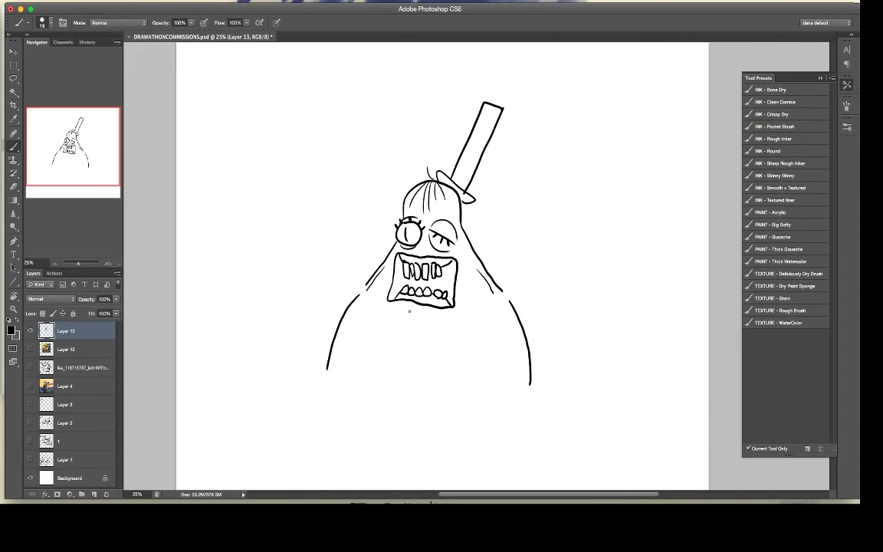
mouse_move(421, 315)
left_mouse_down()
mouse_move(395, 316)
mouse_move(421, 316)
left_mouse_up()
left_click_drag(421, 316, 439, 334)
mouse_move(421, 315)
left_mouse_down()
mouse_move(438, 317)
mouse_move(443, 334)
left_mouse_up()
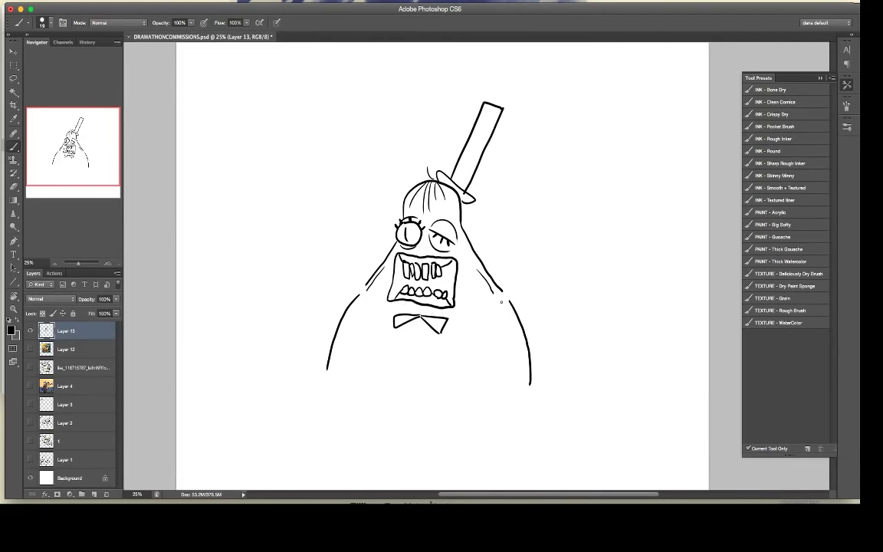
left_click_drag(500, 292, 455, 316)
left_click_drag(362, 294, 392, 315)
Step: Draw one thin arm holding a hooked cane and the other bent with its hand on the hip
mouse_move(360, 289)
left_mouse_down()
mouse_move(318, 320)
mouse_move(302, 364)
mouse_move(338, 301)
left_mouse_up()
left_click_drag(299, 360, 306, 355)
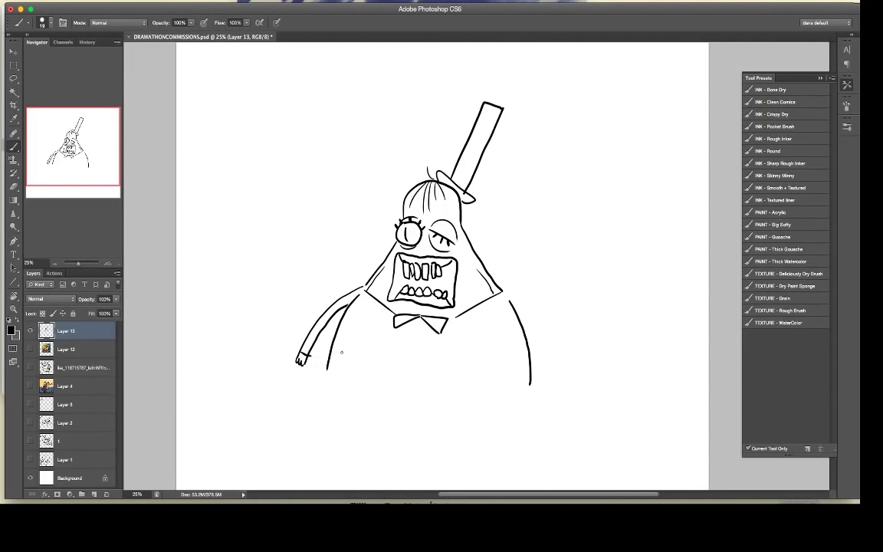
mouse_move(456, 314)
left_mouse_down()
mouse_move(547, 288)
mouse_move(574, 341)
mouse_move(541, 370)
left_mouse_up()
mouse_move(513, 303)
left_mouse_down()
mouse_move(547, 308)
mouse_move(562, 336)
mouse_move(531, 367)
mouse_move(542, 385)
mouse_move(547, 358)
left_mouse_up()
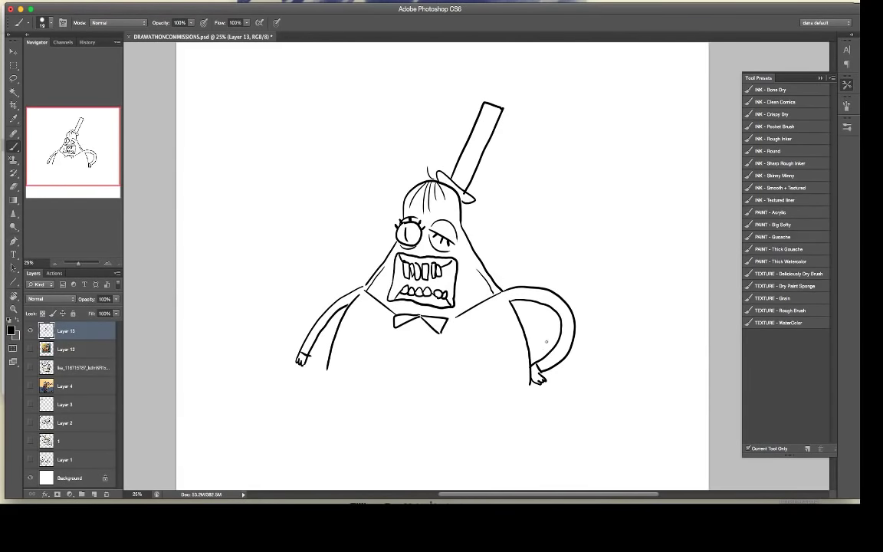
mouse_move(315, 340)
left_mouse_down()
mouse_move(322, 364)
mouse_move(295, 344)
mouse_move(287, 366)
mouse_move(277, 454)
mouse_move(286, 455)
mouse_move(305, 343)
left_mouse_up()
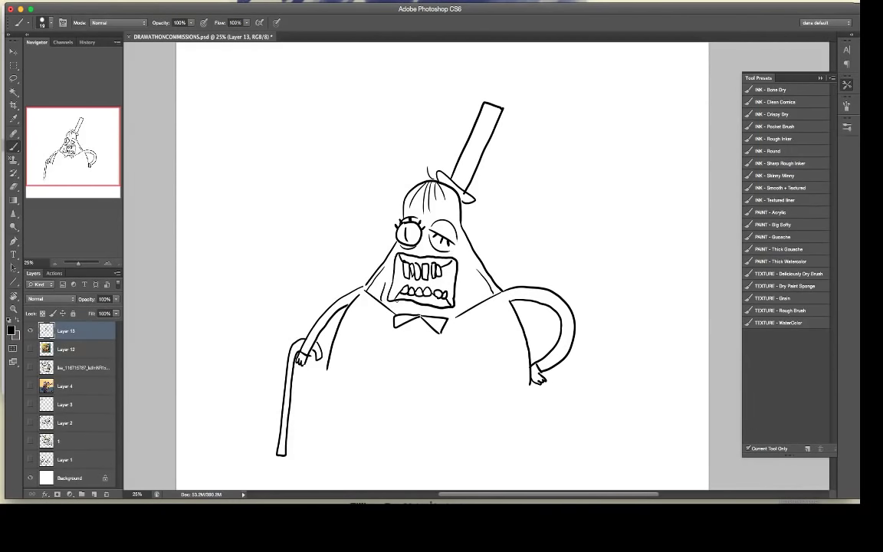
Step: Add wrinkles around the mouth, extra eyelashes, and vertical pattern lines down the jacket
left_click_drag(461, 292, 464, 309)
left_click_drag(398, 227, 392, 231)
left_click_drag(327, 368, 339, 379)
left_click_drag(371, 298, 347, 388)
left_click_drag(390, 317, 383, 388)
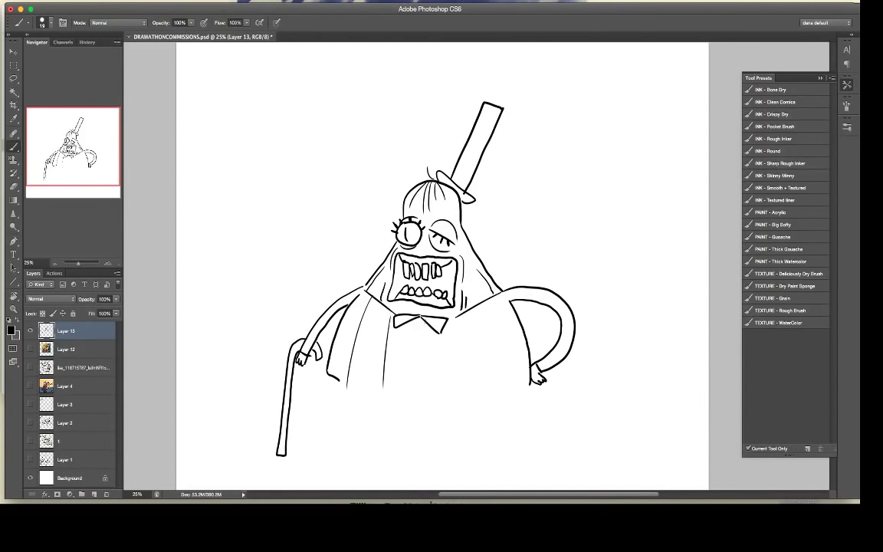
left_click_drag(426, 322, 426, 388)
left_click_drag(461, 315, 468, 389)
left_click_drag(490, 299, 510, 379)
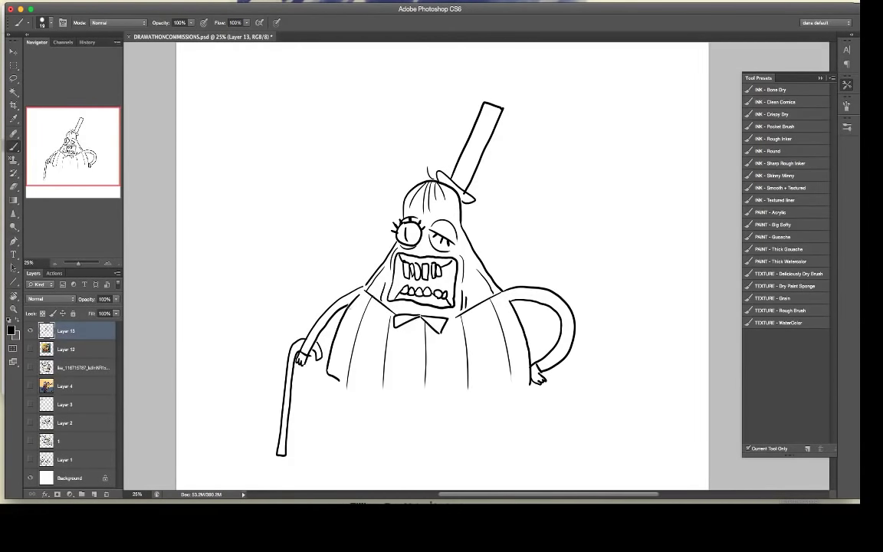
Step: Cross the jacket with curved horizontal lines and band the sleeves to form a checked pattern
left_click_drag(352, 305, 386, 324)
left_click_drag(326, 312, 463, 312)
left_click_drag(343, 343, 515, 350)
left_click_drag(459, 311, 541, 291)
left_click_drag(341, 296, 343, 307)
left_click_drag(328, 311, 333, 320)
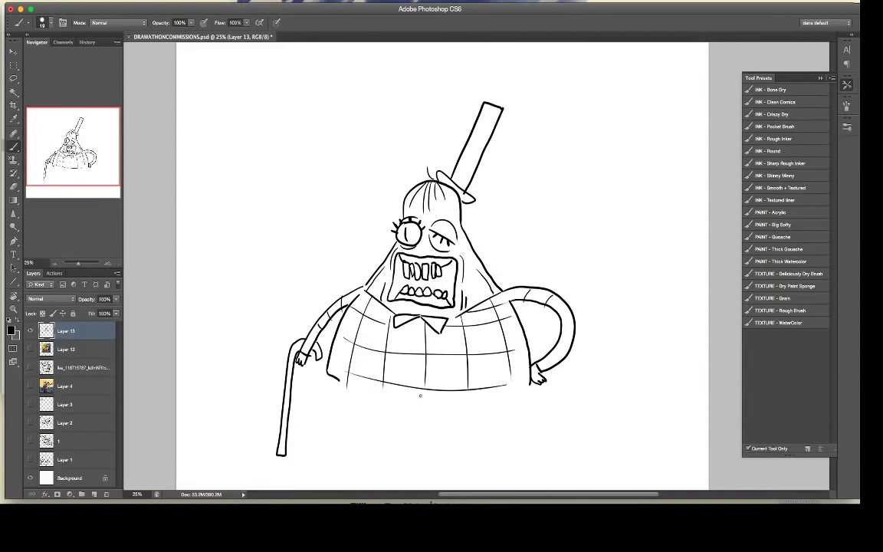
Step: Draw the character's thin crossed legs with pointed shoes below the jacket
mouse_move(386, 389)
left_mouse_down()
mouse_move(427, 377)
mouse_move(460, 418)
left_mouse_up()
mouse_move(404, 403)
left_mouse_down()
mouse_move(426, 393)
mouse_move(462, 433)
left_mouse_up()
mouse_move(459, 418)
left_mouse_down()
mouse_move(481, 425)
mouse_move(471, 433)
left_mouse_up()
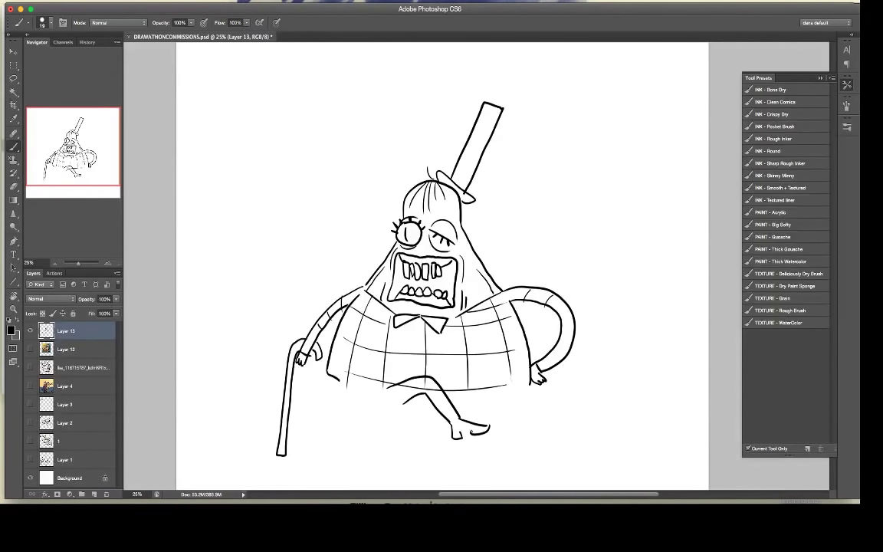
mouse_move(407, 403)
left_mouse_down()
mouse_move(386, 450)
mouse_move(364, 462)
mouse_move(389, 458)
left_mouse_up()
left_click_drag(389, 458, 398, 450)
mouse_move(387, 449)
left_mouse_down()
mouse_move(401, 451)
mouse_move(409, 414)
mouse_move(435, 416)
left_mouse_up()
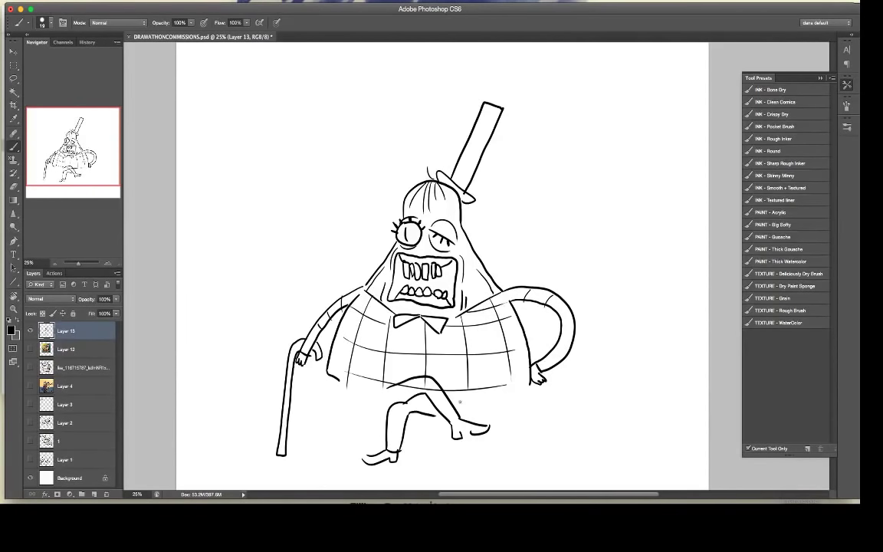
Step: Close the bottom of the round body with a curved outline behind the crossed legs
key("super+z")
mouse_move(401, 450)
left_mouse_down()
mouse_move(405, 416)
mouse_move(484, 404)
mouse_move(464, 414)
mouse_move(527, 395)
left_mouse_up()
mouse_move(329, 378)
left_mouse_down()
mouse_move(339, 406)
mouse_move(387, 416)
mouse_move(394, 385)
left_mouse_up()
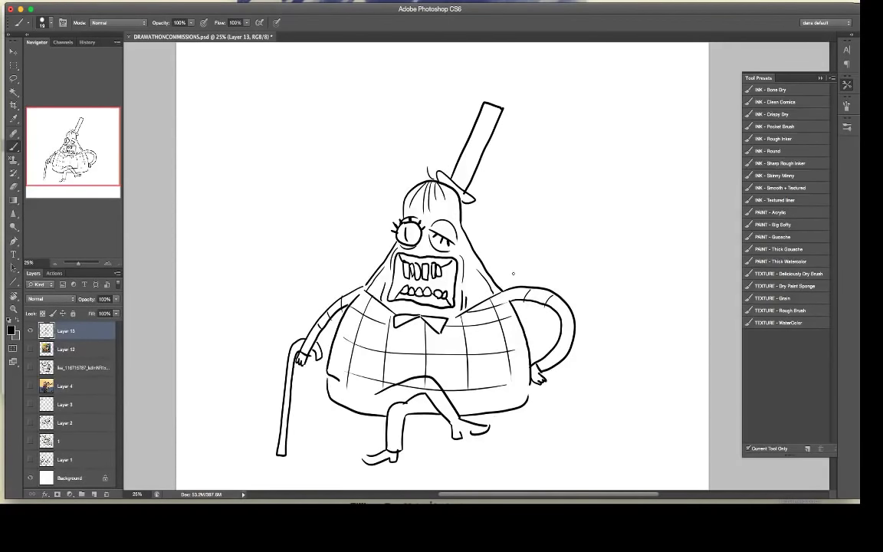
Step: Letter "WINK!" beside the character's head and enclose it in a speech bubble
mouse_move(511, 211)
left_mouse_down()
mouse_move(520, 232)
mouse_move(528, 209)
mouse_move(532, 231)
left_mouse_up()
mouse_move(538, 211)
left_mouse_down()
mouse_move(539, 232)
mouse_move(548, 205)
mouse_move(555, 230)
left_mouse_up()
mouse_move(569, 207)
left_mouse_down()
mouse_move(571, 230)
mouse_move(581, 205)
mouse_move(580, 221)
left_mouse_up()
left_click(581, 228)
mouse_move(500, 186)
left_mouse_down()
mouse_move(491, 217)
mouse_move(512, 269)
mouse_move(605, 191)
mouse_move(500, 187)
left_mouse_up()
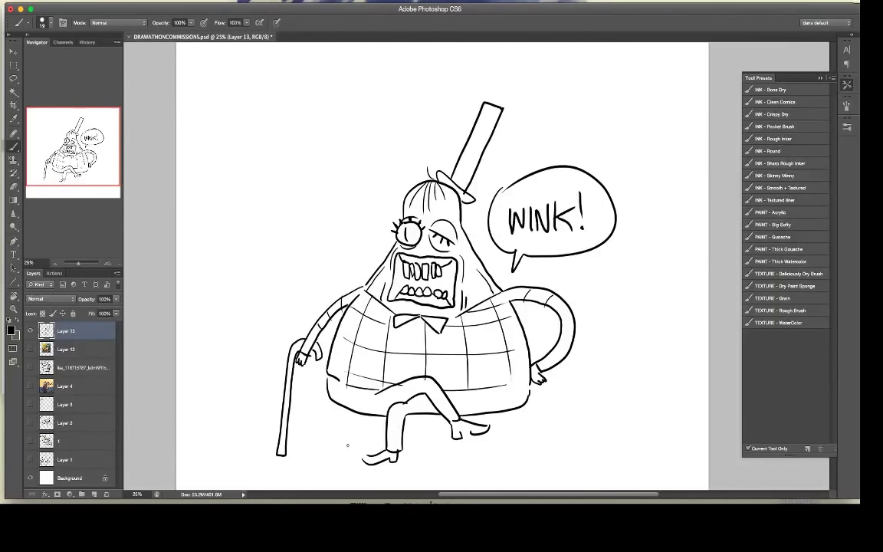
Step: Draw a small stool under the character and thin floor lines on both sides of it
mouse_move(371, 416)
left_mouse_down()
mouse_move(387, 428)
mouse_move(426, 429)
mouse_move(443, 418)
mouse_move(443, 427)
mouse_move(444, 418)
mouse_move(440, 453)
mouse_move(429, 454)
left_mouse_up()
key("super+z")
left_click_drag(429, 455, 440, 452)
left_click_drag(377, 429, 377, 452)
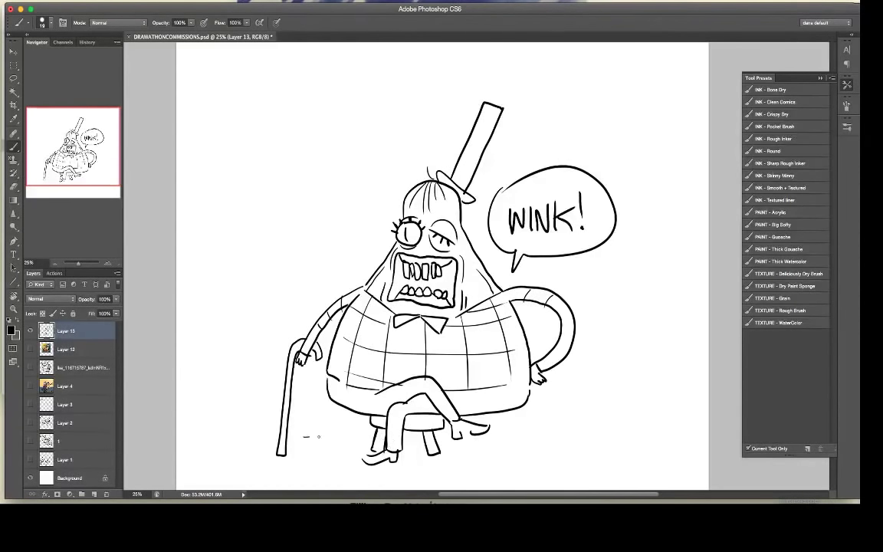
mouse_move(310, 435)
left_mouse_down()
mouse_move(373, 434)
mouse_move(368, 447)
mouse_move(383, 447)
left_mouse_up()
left_click_drag(553, 401, 525, 396)
left_click_drag(339, 431, 381, 431)
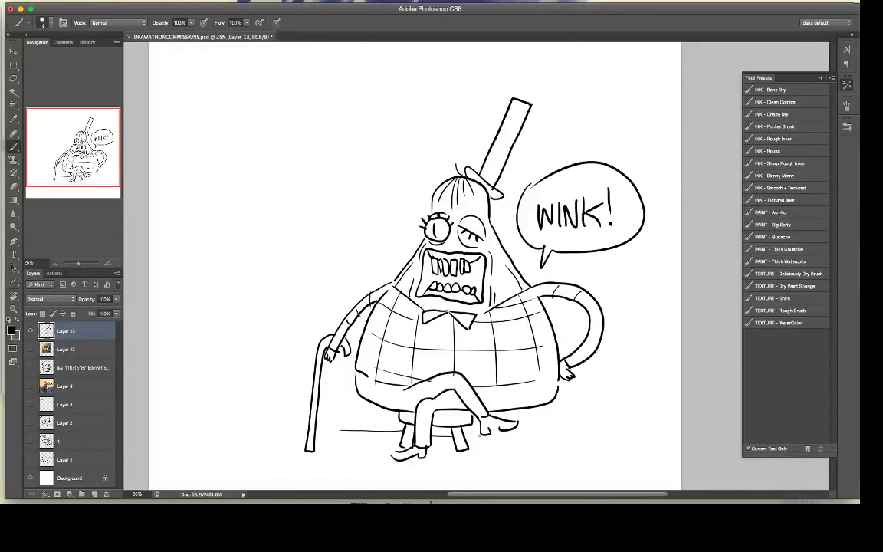
left_click_drag(469, 442, 660, 441)
Step: Sketch a one-eyed triangle character with a bow tie, eyelashes and a tall thin hat beside the seated one
left_click_drag(273, 250, 364, 247)
left_click_drag(266, 278, 357, 260)
mouse_move(296, 232)
left_mouse_down()
mouse_move(327, 222)
mouse_move(316, 230)
mouse_move(324, 251)
left_mouse_up()
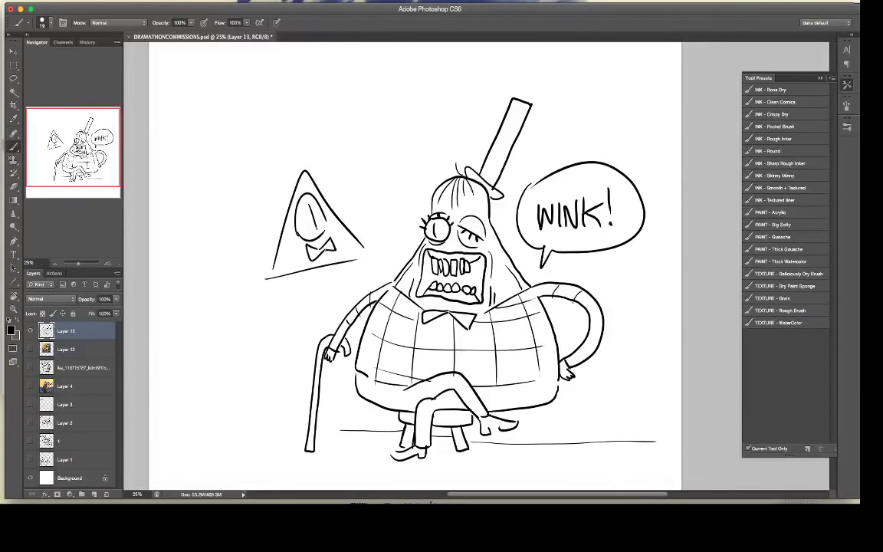
left_click_drag(302, 196, 303, 186)
mouse_move(309, 193)
left_mouse_down()
mouse_move(310, 159)
mouse_move(279, 81)
mouse_move(315, 161)
left_mouse_up()
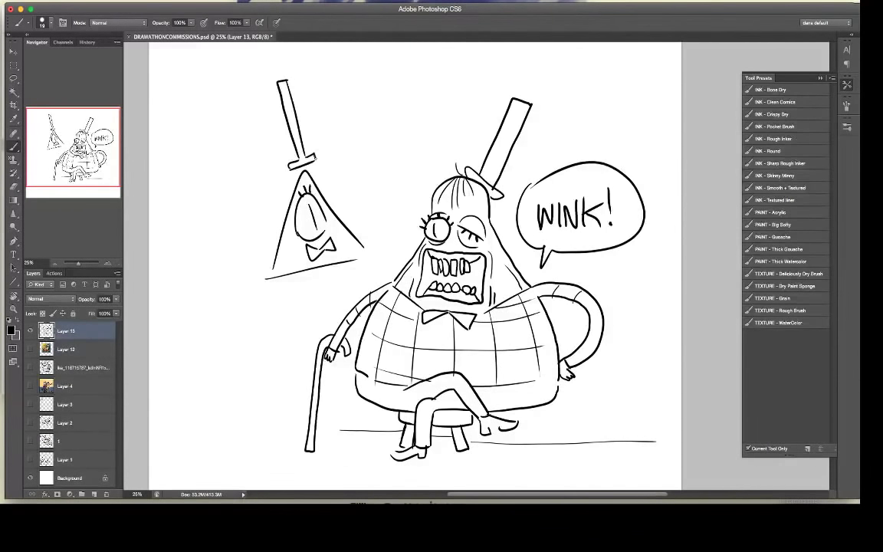
Step: Give the triangle character one arm raised to its hat, one outstretched arm, and two short legs
mouse_move(335, 214)
left_mouse_down()
mouse_move(327, 166)
mouse_move(317, 161)
mouse_move(328, 144)
left_mouse_up()
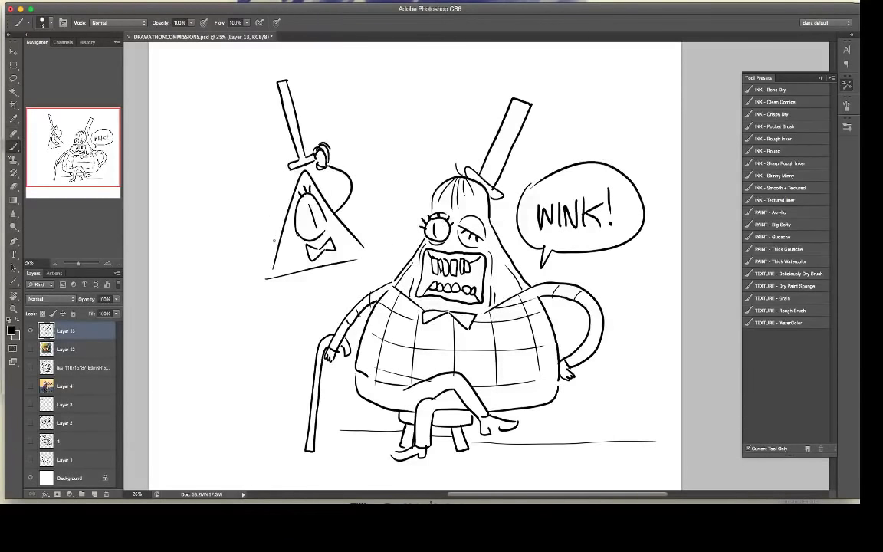
mouse_move(274, 244)
left_mouse_down()
mouse_move(246, 263)
mouse_move(236, 251)
mouse_move(244, 259)
left_mouse_up()
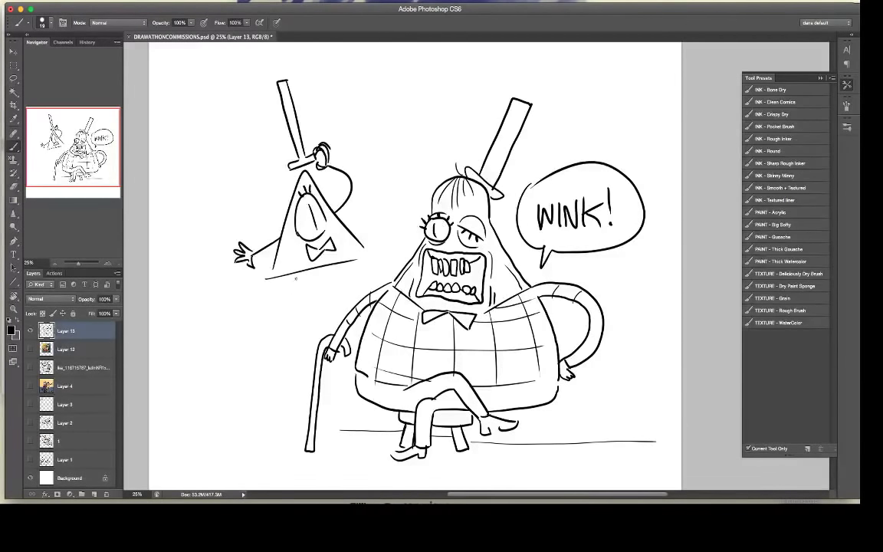
left_click_drag(300, 274, 288, 310)
left_click_drag(328, 272, 335, 302)
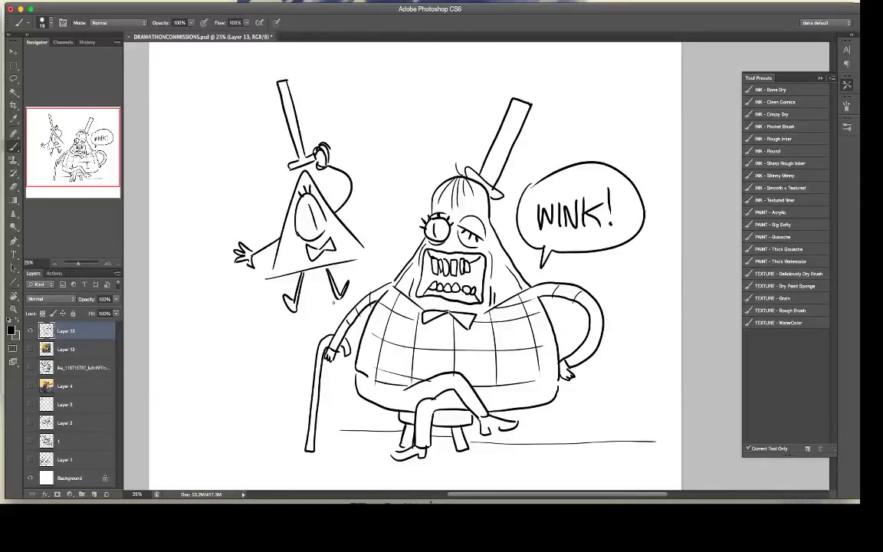
Step: Letter "HUBBBA HUBBA!" beside the triangle's hat and enclose it in a speech bubble
mouse_move(341, 100)
left_mouse_down()
mouse_move(340, 124)
mouse_move(349, 112)
left_mouse_up()
mouse_move(348, 99)
left_mouse_down()
mouse_move(349, 123)
mouse_move(361, 99)
mouse_move(368, 117)
mouse_move(377, 114)
left_mouse_up()
left_click(369, 116)
left_click_drag(375, 95, 378, 113)
mouse_move(387, 94)
left_mouse_down()
mouse_move(383, 115)
mouse_move(399, 89)
left_mouse_up()
left_click_drag(400, 90, 407, 110)
left_click_drag(396, 103, 404, 102)
left_click_drag(364, 128, 363, 152)
mouse_move(373, 129)
left_mouse_down()
mouse_move(373, 151)
mouse_move(373, 140)
left_mouse_up()
left_click_drag(376, 137, 387, 146)
left_click_drag(410, 146, 420, 144)
left_click_drag(411, 140, 428, 137)
left_click(430, 143)
left_click_drag(332, 103, 376, 163)
mouse_move(375, 163)
left_mouse_down()
mouse_move(432, 153)
mouse_move(321, 108)
left_mouse_up()
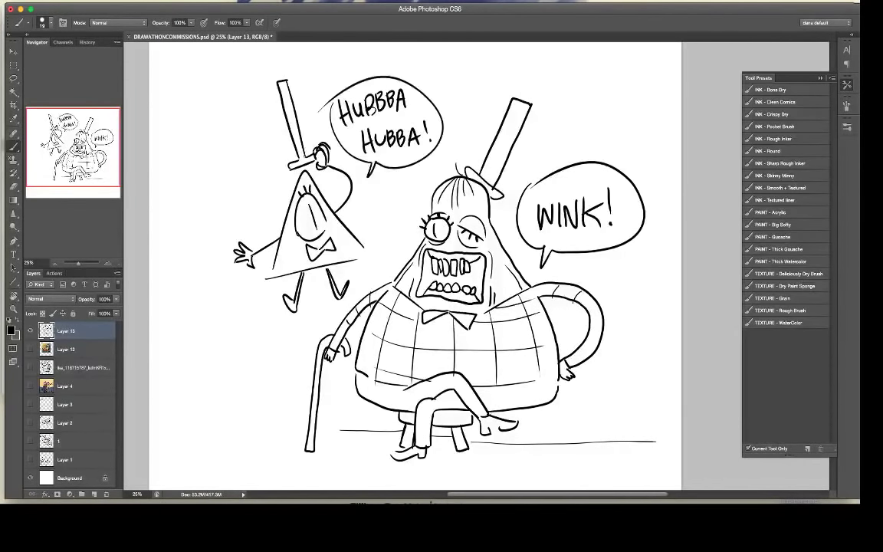
Step: Letter "LIKE A FLESH MIRROR!" on three lines below the triangle character's outstretched hand
left_click_drag(197, 314, 203, 334)
left_click_drag(208, 314, 214, 330)
mouse_move(222, 314)
left_mouse_down()
mouse_move(223, 330)
mouse_move(233, 327)
left_mouse_up()
left_click_drag(185, 363, 199, 361)
left_click_drag(187, 356, 211, 362)
left_click_drag(210, 347, 218, 352)
left_click_drag(220, 344, 228, 357)
left_click_drag(227, 344, 233, 357)
mouse_move(243, 340)
left_mouse_down()
mouse_move(245, 353)
mouse_move(252, 348)
left_mouse_up()
left_click_drag(253, 339, 254, 357)
left_click_drag(184, 392, 197, 390)
mouse_move(200, 378)
left_mouse_down()
mouse_move(201, 390)
mouse_move(226, 389)
mouse_move(234, 378)
left_mouse_up()
mouse_move(243, 377)
left_mouse_down()
mouse_move(243, 389)
mouse_move(253, 389)
left_mouse_up()
left_click_drag(260, 367, 258, 380)
left_click(261, 386)
Step: Enclose the three-line text in a round speech bubble with its tail pointing up to the triangle character
mouse_move(169, 358)
left_mouse_down()
mouse_move(173, 325)
mouse_move(214, 288)
mouse_move(224, 261)
left_mouse_up()
left_click_drag(223, 262, 248, 405)
left_click_drag(169, 357, 266, 407)
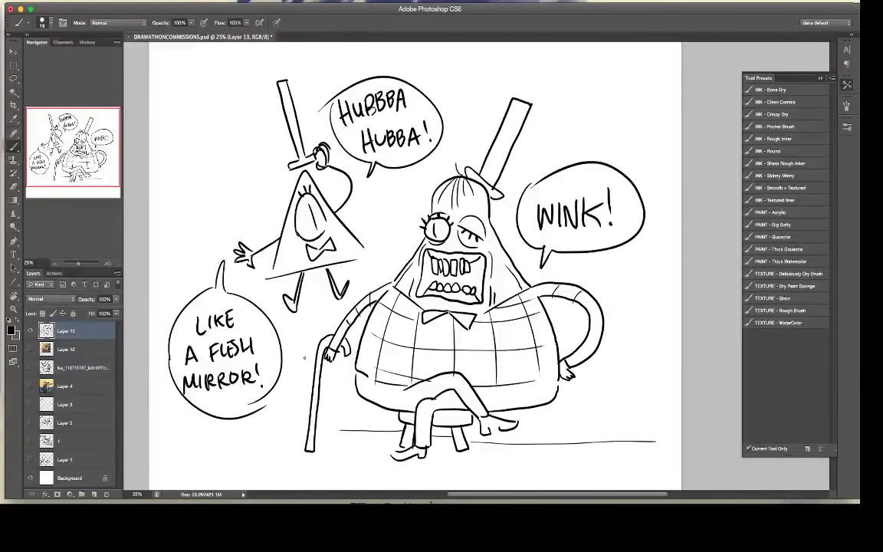
Step: Letter the title "CANON HUMAN BILL" on two lines above the seated creature's top hat and WINK! bubble
mouse_move(506, 61)
left_mouse_down()
mouse_move(506, 79)
mouse_move(520, 79)
left_mouse_up()
left_click_drag(510, 73, 534, 62)
mouse_move(540, 65)
left_mouse_down()
mouse_move(562, 67)
mouse_move(570, 90)
mouse_move(582, 91)
left_mouse_up()
left_click_drag(571, 80, 598, 75)
left_click_drag(598, 92, 623, 95)
left_click_drag(614, 87, 620, 87)
left_click_drag(626, 96, 639, 78)
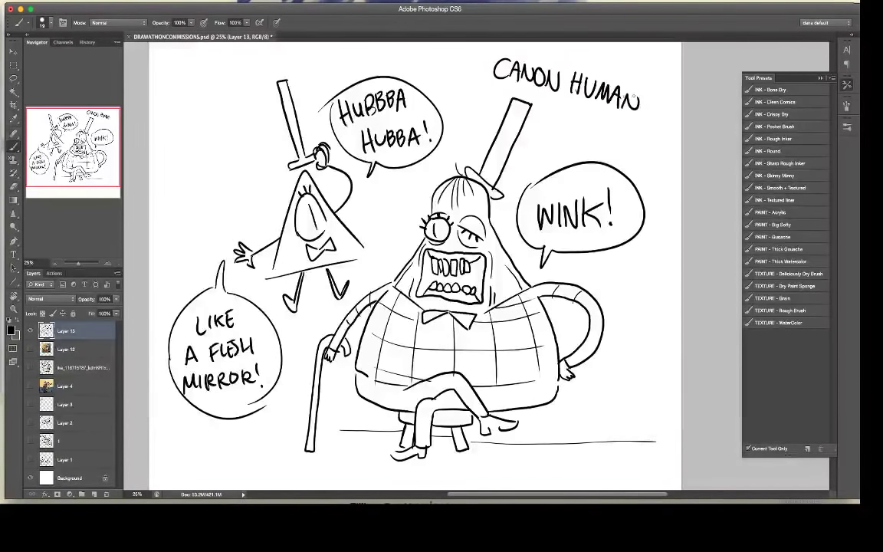
mouse_move(566, 108)
left_mouse_down()
mouse_move(566, 126)
mouse_move(579, 129)
left_mouse_up()
mouse_move(584, 110)
left_mouse_down()
mouse_move(589, 132)
mouse_move(599, 132)
left_mouse_up()
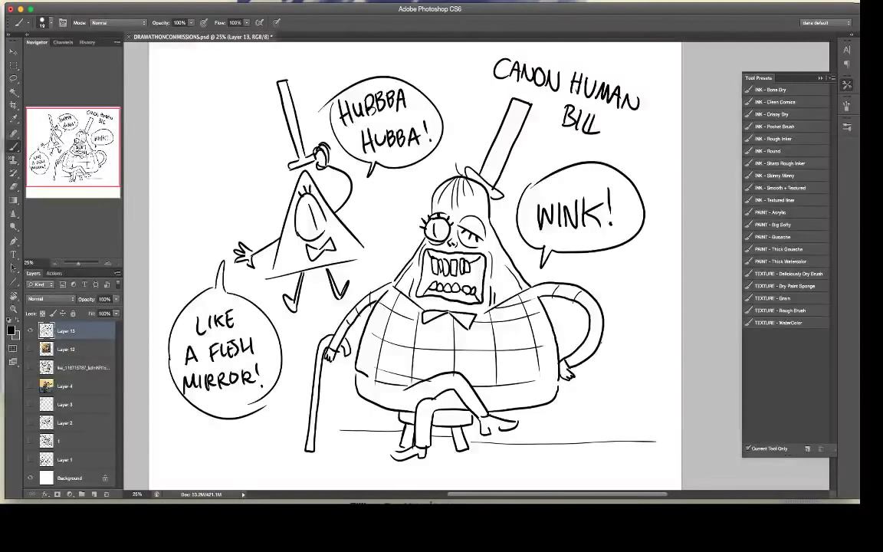
Step: Scale the whole comic down toward the upper-left of the canvas and erase the far end of the ground line
key("ctrl+t")
mouse_move(659, 410)
left_mouse_down()
mouse_move(558, 387)
mouse_move(622, 420)
mouse_move(567, 388)
left_mouse_up()
key("Return")
left_click_drag(494, 331, 489, 331)
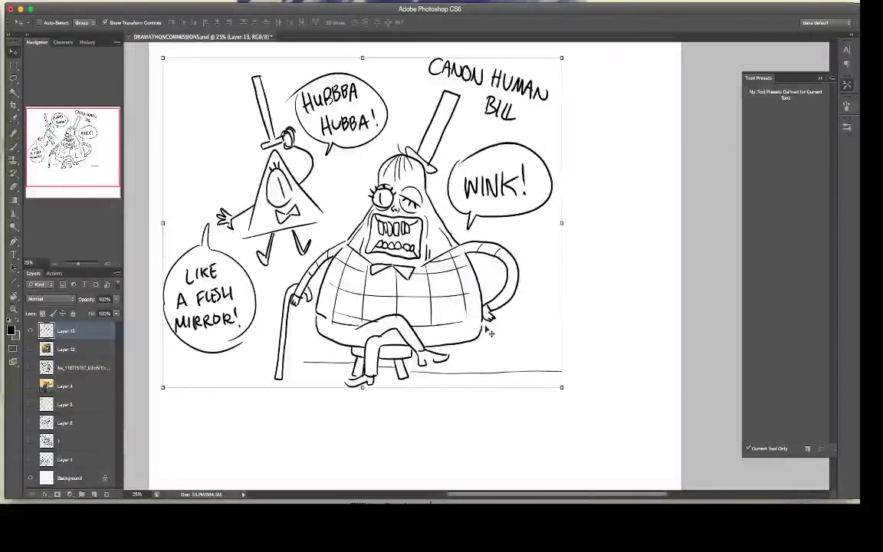
key("e")
left_click_drag(562, 369, 477, 372)
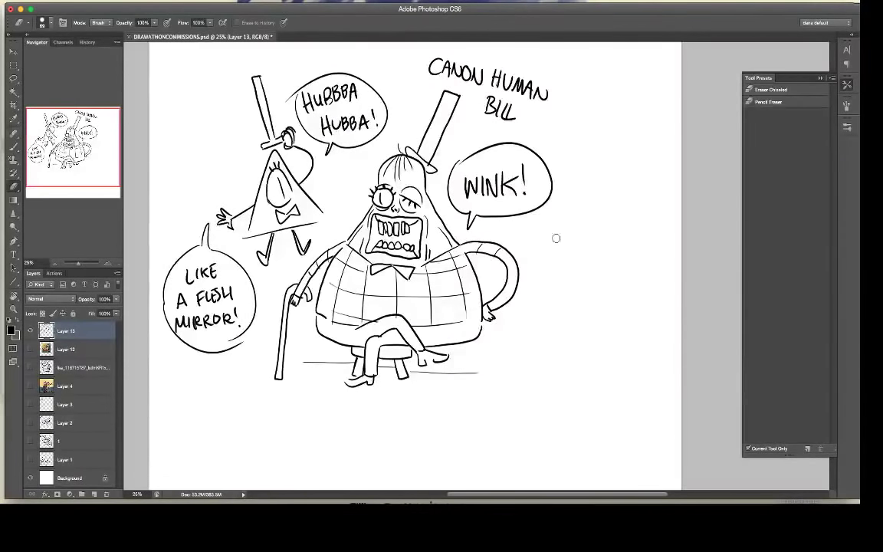
Step: Sketch a small cone-shaped head with a hair tuft, a bulging eye and a toothy mouth beside the seated creature
key("b")
mouse_move(553, 316)
left_mouse_down()
mouse_move(556, 306)
mouse_move(577, 306)
mouse_move(593, 368)
mouse_move(591, 359)
left_mouse_up()
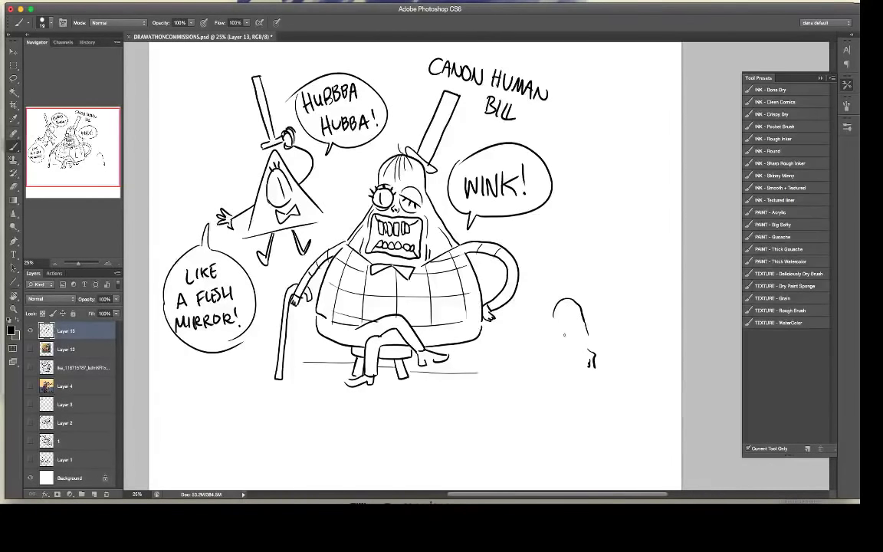
mouse_move(573, 343)
left_mouse_down()
mouse_move(560, 335)
mouse_move(555, 353)
mouse_move(566, 358)
mouse_move(590, 349)
mouse_move(573, 361)
mouse_move(558, 334)
mouse_move(567, 331)
mouse_move(583, 286)
mouse_move(588, 310)
mouse_move(575, 309)
mouse_move(522, 391)
mouse_move(567, 406)
left_mouse_up()
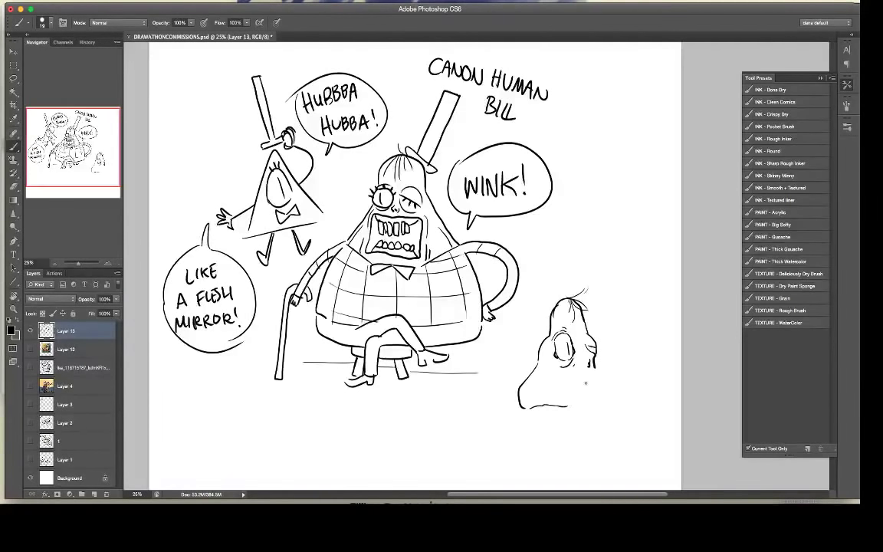
mouse_move(594, 368)
left_mouse_down()
mouse_move(600, 391)
mouse_move(562, 386)
mouse_move(571, 401)
mouse_move(603, 398)
mouse_move(590, 380)
mouse_move(576, 384)
mouse_move(576, 376)
mouse_move(579, 382)
left_mouse_up()
key("e")
key("b")
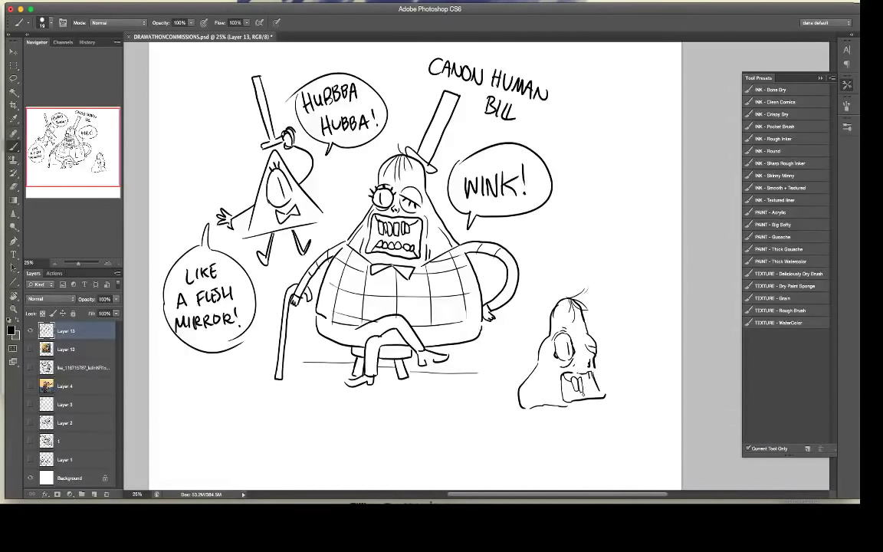
Step: Refine the small head's upper teeth, and erase its lower mouth edge and part of the bulging eye's outline
key("e")
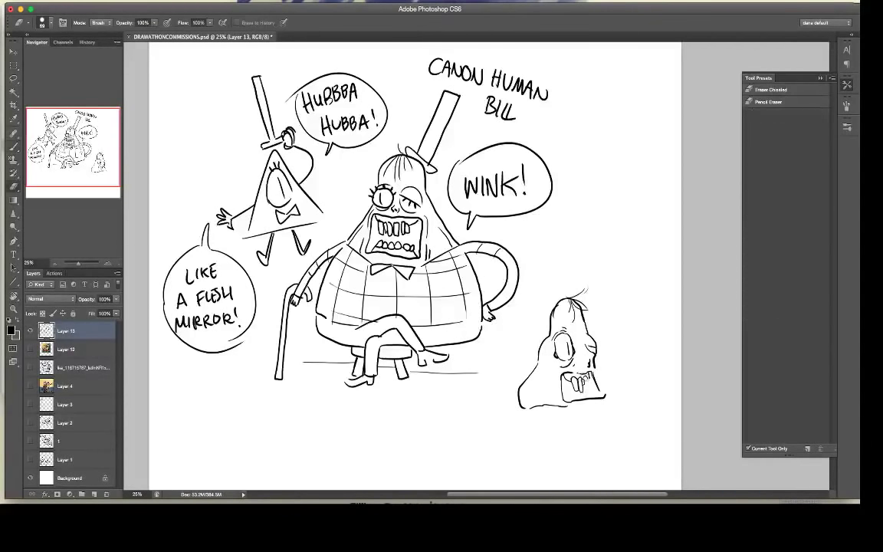
key("b")
key("e")
key("b")
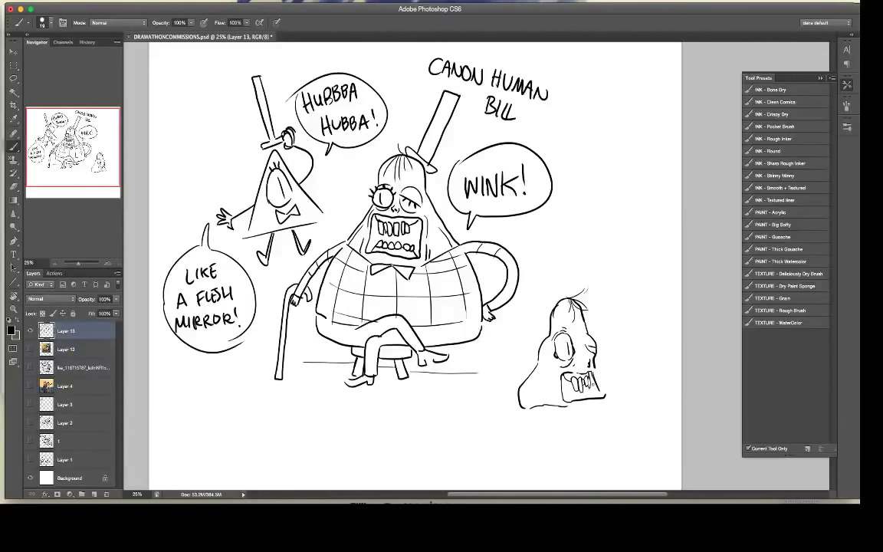
key("e")
left_click_drag(605, 397, 571, 400)
left_click_drag(562, 345, 571, 338)
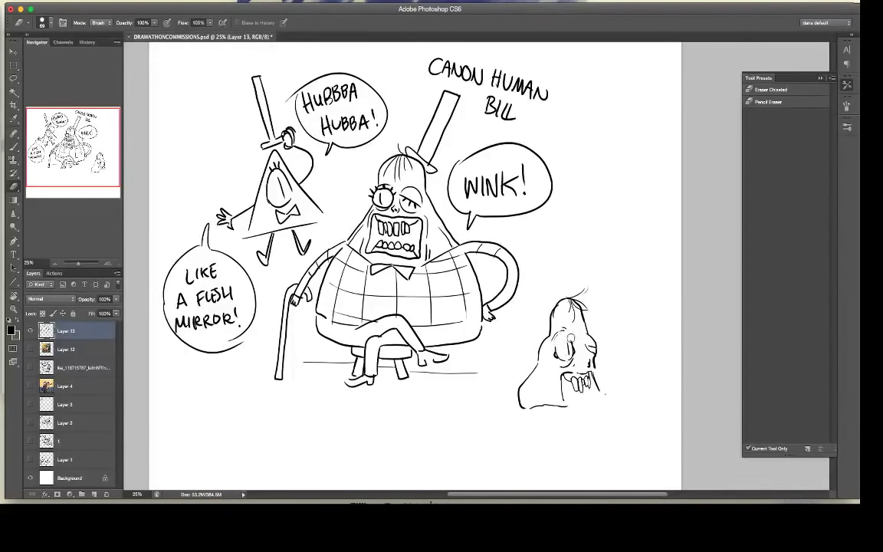
key("b")
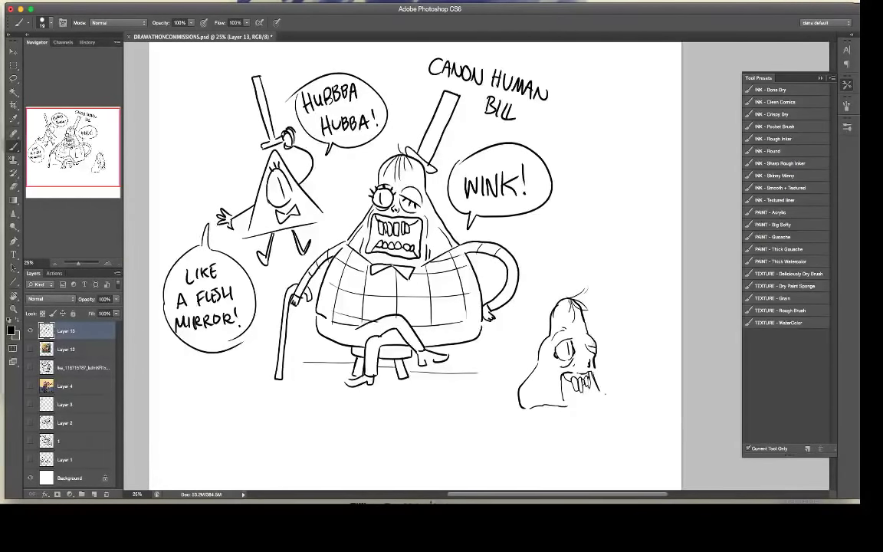
Step: Redraw the small head's eye outline and lower jaw with teeth, and complete the cheek contour around the mouth
left_click_drag(595, 357, 606, 381)
key("e")
key("b")
key("e")
key("b")
mouse_move(555, 349)
left_mouse_down()
mouse_move(571, 336)
mouse_move(567, 361)
left_mouse_up()
left_click_drag(579, 402, 604, 398)
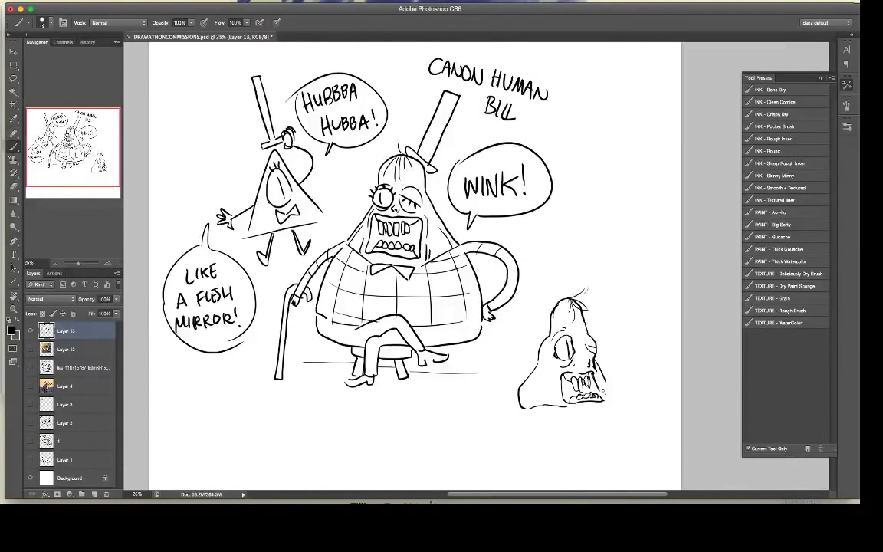
mouse_move(563, 378)
left_mouse_down()
mouse_move(563, 404)
mouse_move(618, 404)
left_mouse_up()
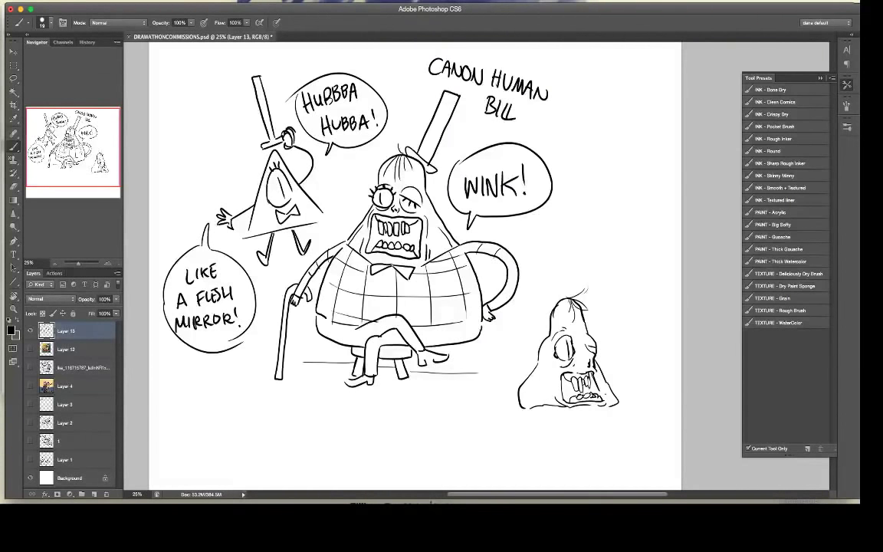
Step: Create a colour layer beneath the line art and prepare a 67 px brush in light peach f7d8c3
left_click(85, 353)
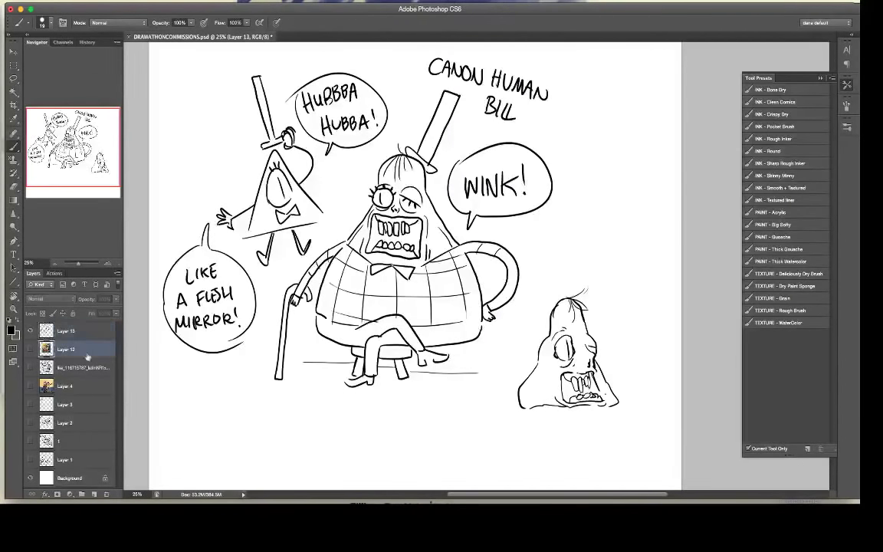
left_click(94, 494)
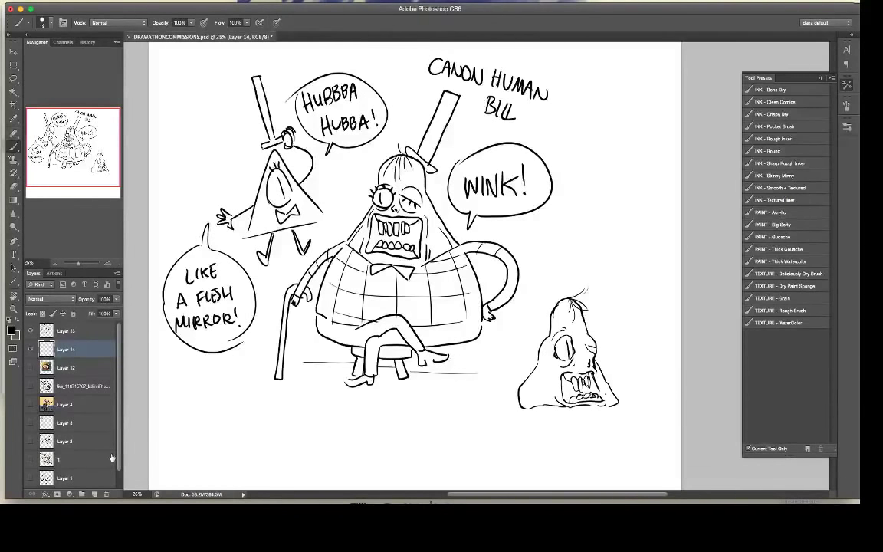
left_click(11, 330)
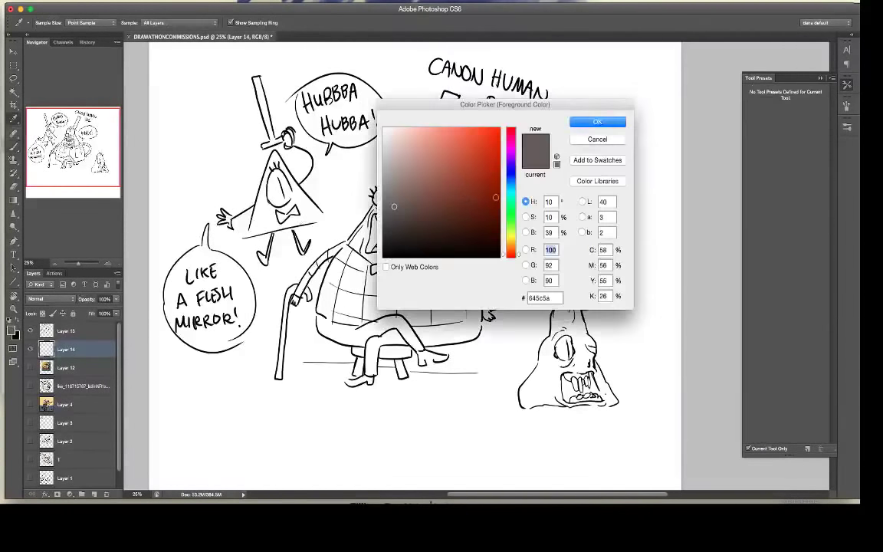
left_click(512, 247)
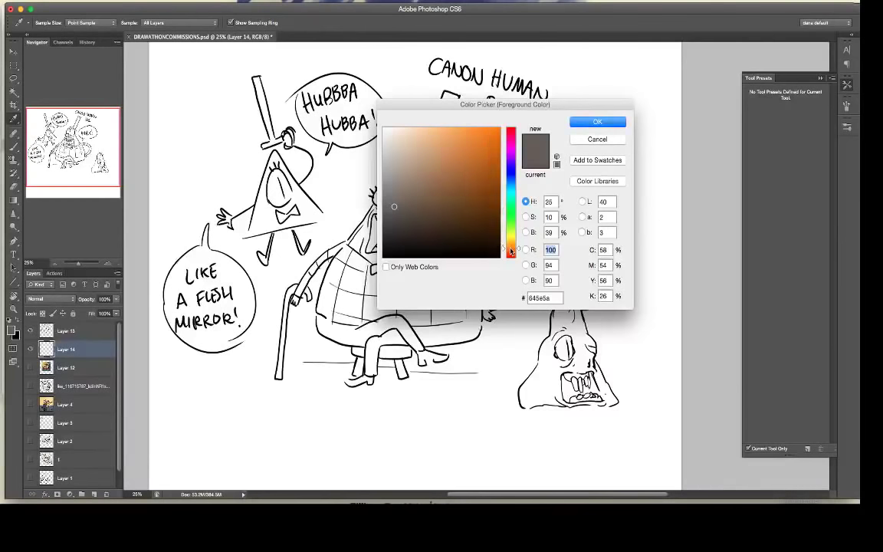
left_click(410, 133)
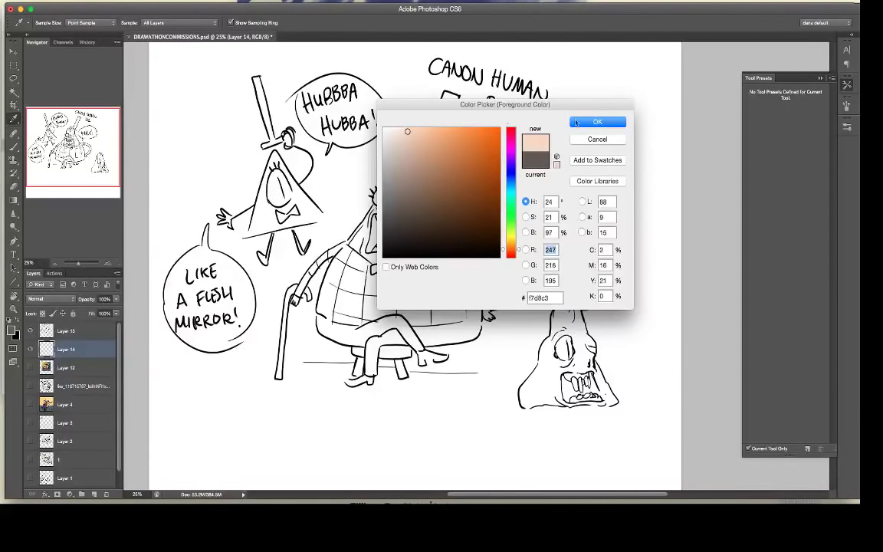
key("Return")
key("b")
right_click(408, 174)
left_click_drag(435, 199, 444, 198)
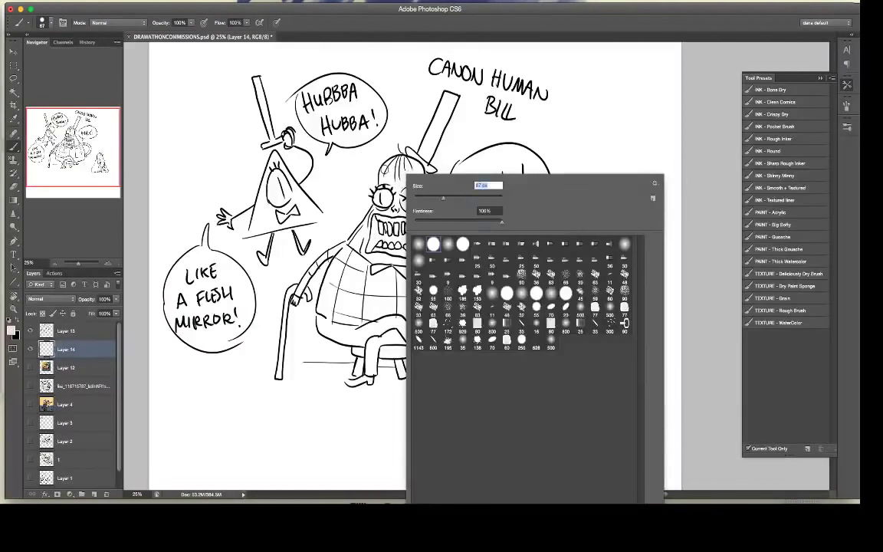
Step: Paint the seated creature's face peach up to the hat brim, and pick light grey c8c4c1 for the under-eye shading
mouse_move(387, 167)
left_mouse_down()
mouse_move(387, 199)
mouse_move(403, 205)
mouse_move(415, 230)
mouse_move(428, 227)
mouse_move(430, 208)
mouse_move(455, 250)
mouse_move(426, 262)
mouse_move(414, 253)
left_mouse_up()
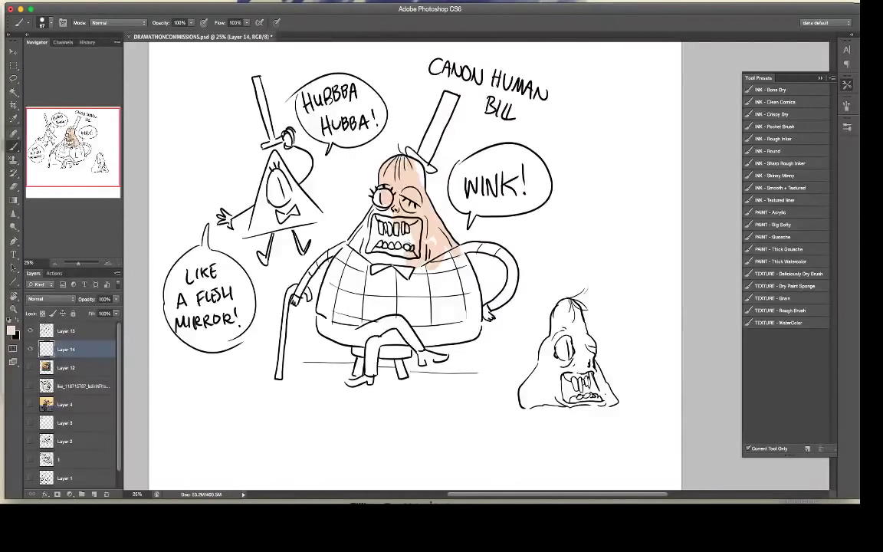
mouse_move(341, 180)
left_mouse_down()
mouse_move(314, 234)
mouse_move(441, 255)
mouse_move(431, 246)
left_mouse_up()
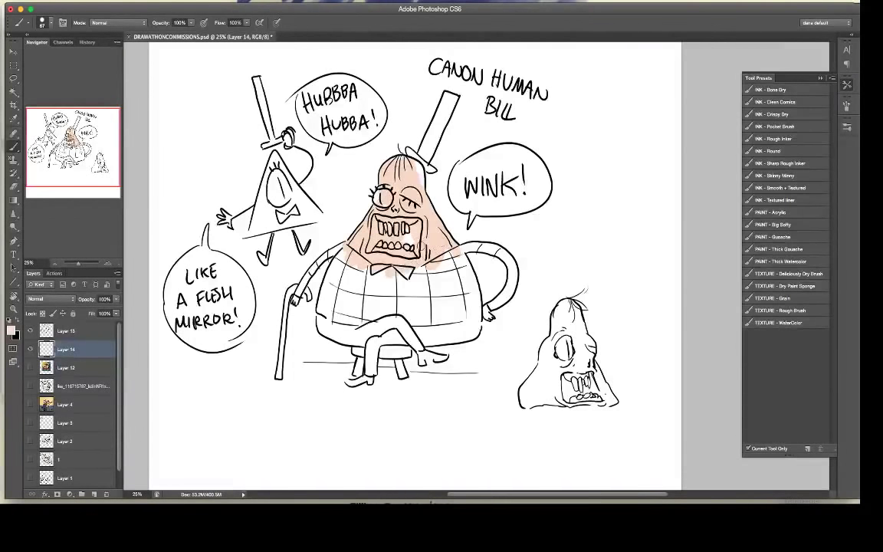
mouse_move(408, 161)
left_mouse_down()
mouse_move(423, 188)
mouse_move(421, 177)
left_mouse_up()
left_click(11, 329)
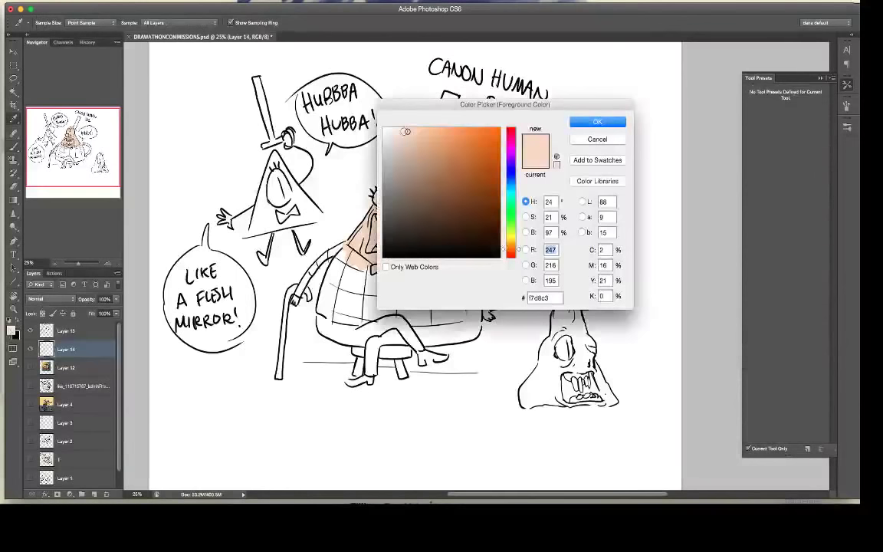
left_click(598, 122)
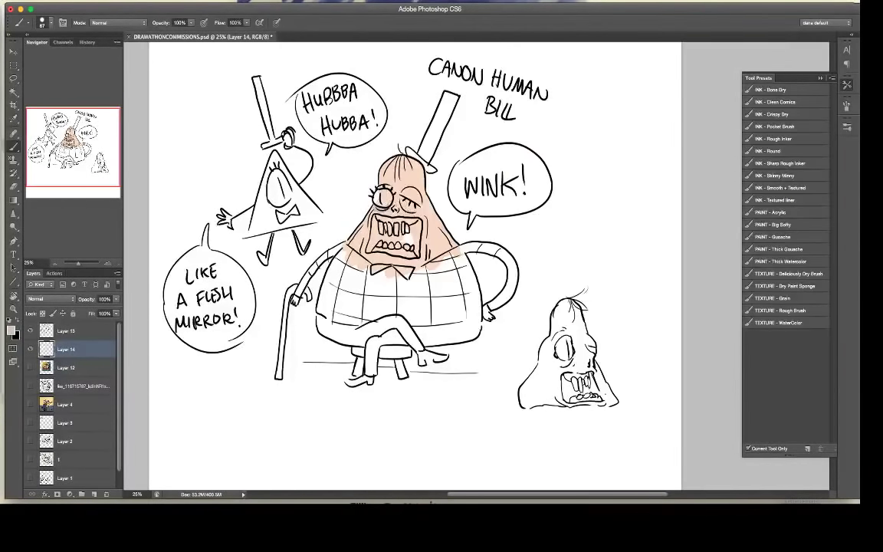
Step: Choose a soft pink and paint blush on both cheeks of the seated creature
left_click(11, 329)
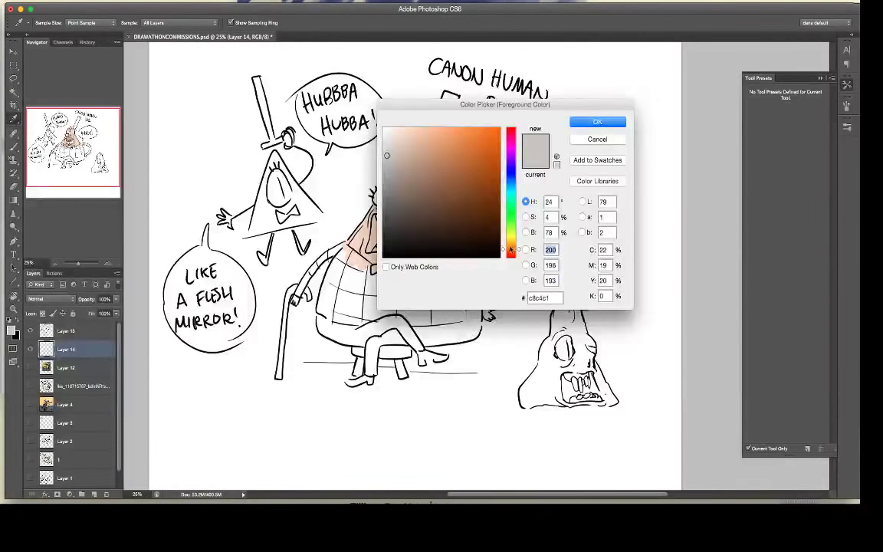
left_click_drag(512, 247, 511, 250)
left_click(429, 132)
left_click(596, 125)
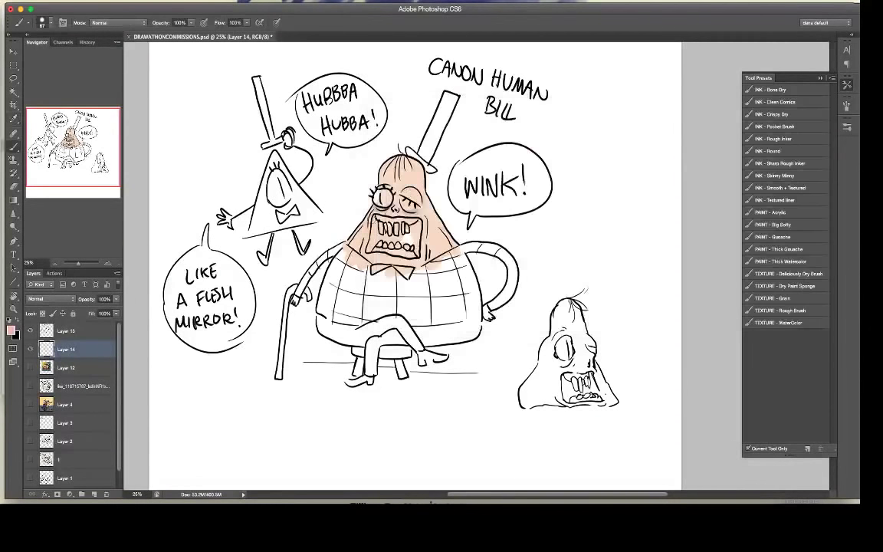
left_click_drag(371, 215, 370, 224)
mouse_move(427, 211)
left_mouse_down()
mouse_move(437, 218)
mouse_move(434, 226)
left_mouse_up()
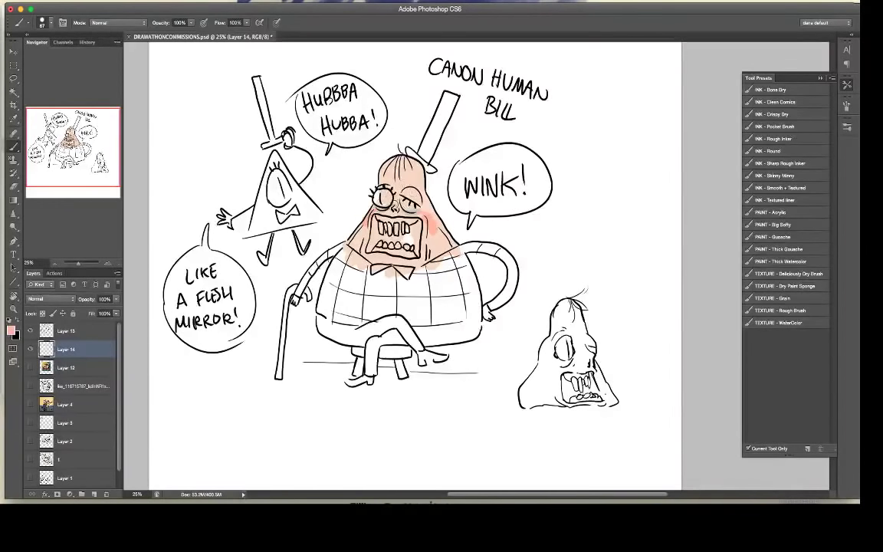
Step: Soften the cheek blush with the sampled skin tone and clean up stray colour around the seated creature's face
key("e")
key("i")
left_click(362, 236)
key("b")
left_click_drag(374, 215, 371, 222)
key("e")
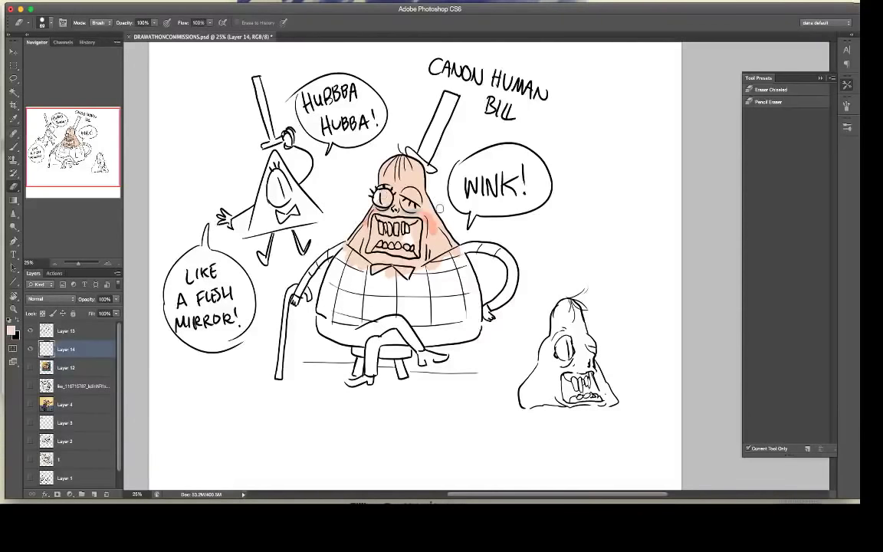
key("b")
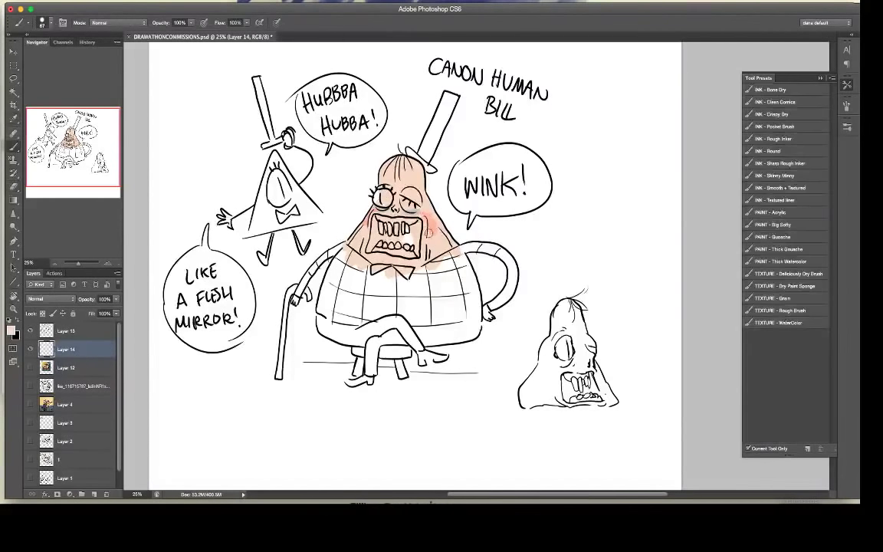
left_click(375, 192, "alt")
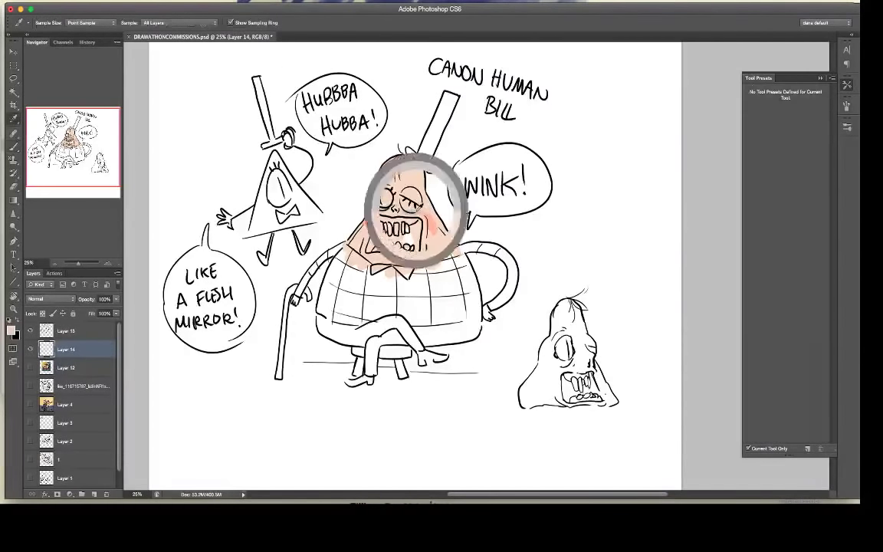
Step: Choose a golden yellow and fill the seated creature's open eye with it
left_click(11, 329)
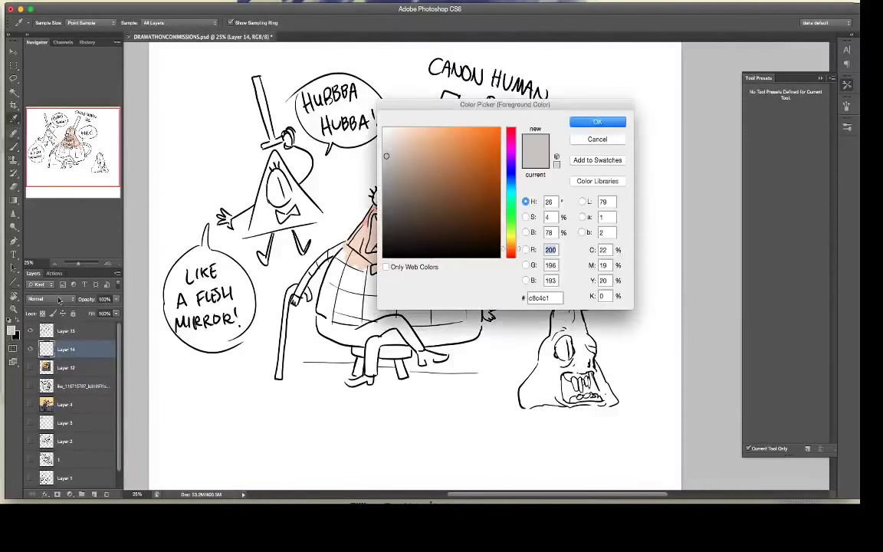
left_click(511, 241)
left_click(484, 131)
left_click(593, 123)
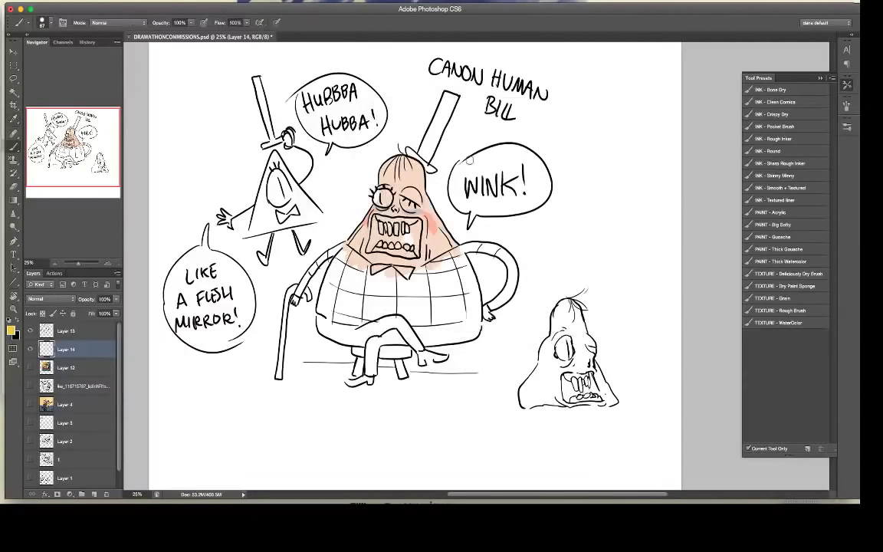
left_click_drag(385, 193, 385, 199)
Step: Fill the seated creature's open mouth with dark maroon 51303b
left_click(11, 330)
left_click(511, 135)
left_click(432, 216)
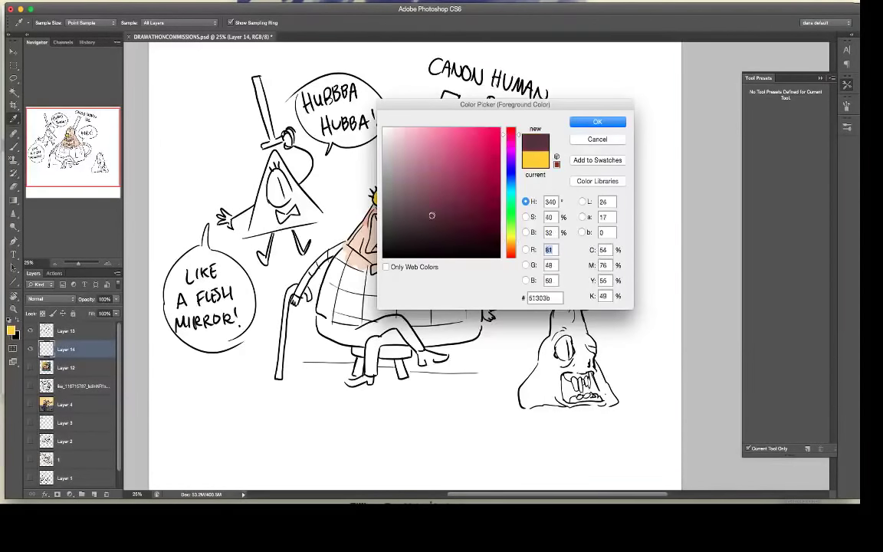
left_click(595, 122)
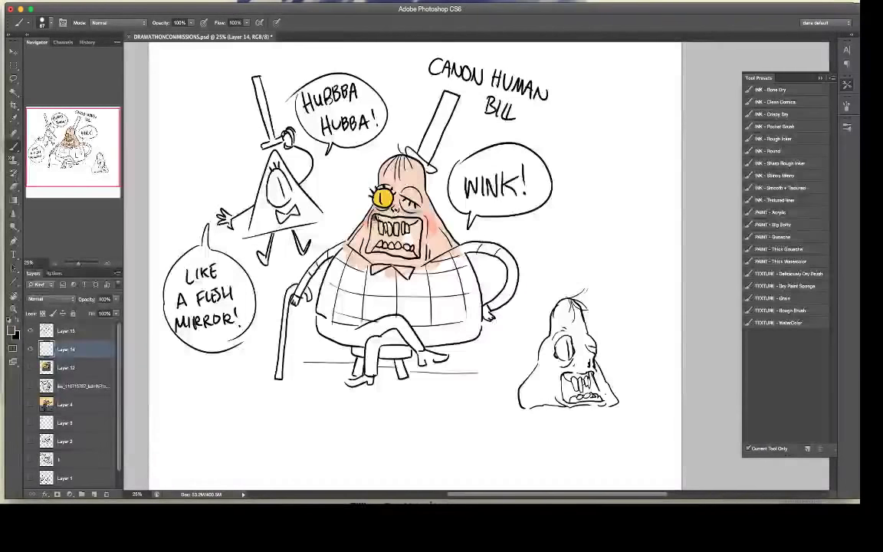
mouse_move(375, 220)
left_mouse_down()
mouse_move(381, 239)
mouse_move(412, 239)
mouse_move(419, 229)
mouse_move(420, 250)
mouse_move(374, 249)
mouse_move(415, 252)
mouse_move(411, 245)
left_mouse_up()
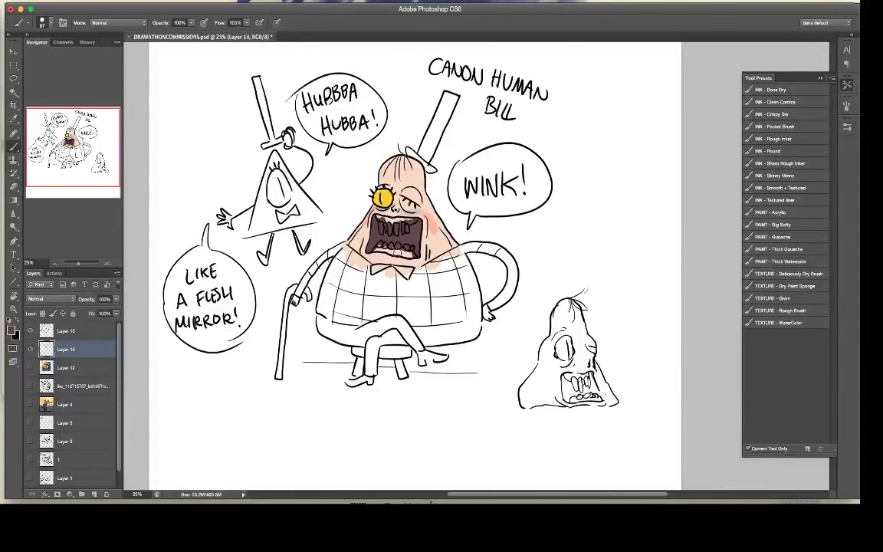
Step: Choose the muted mauve a46c7e and paint the tongue inside the seated creature's mouth
left_click(12, 331)
left_click(423, 174)
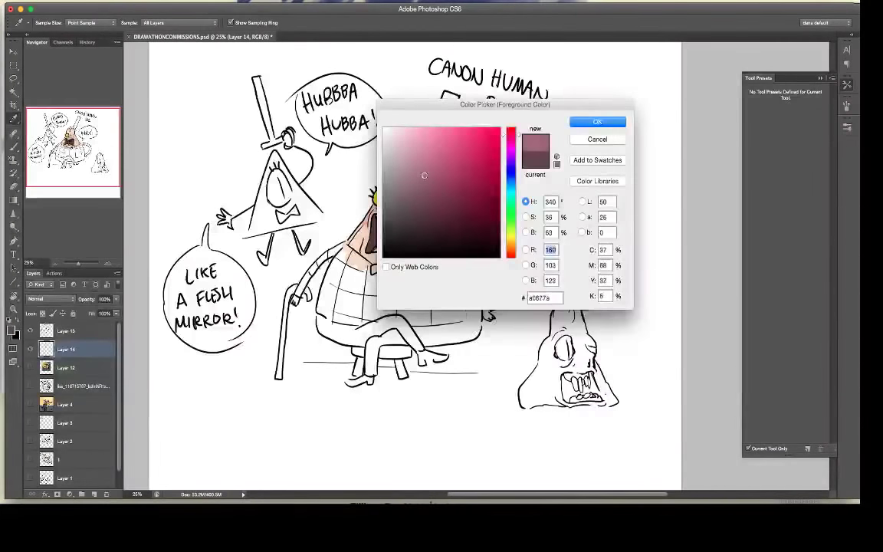
left_click(599, 124)
left_click(598, 123)
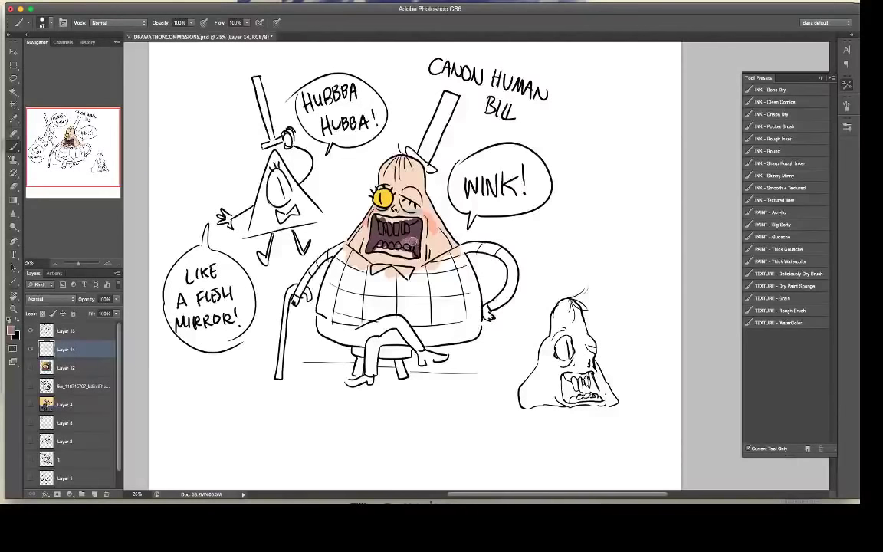
Step: Choose a paler greyish pink and paint the gums around the seated creature's teeth
left_click(11, 329)
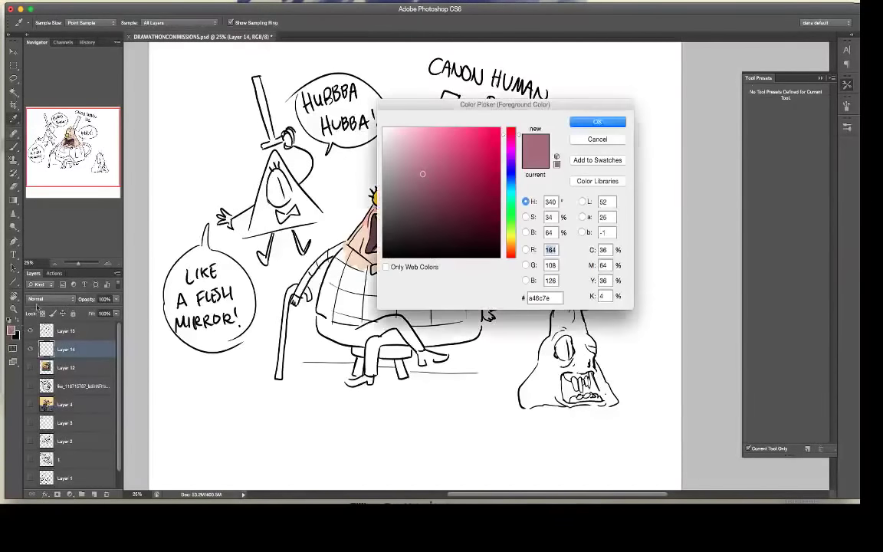
left_click(405, 151)
left_click(598, 123)
left_click_drag(388, 221, 383, 220)
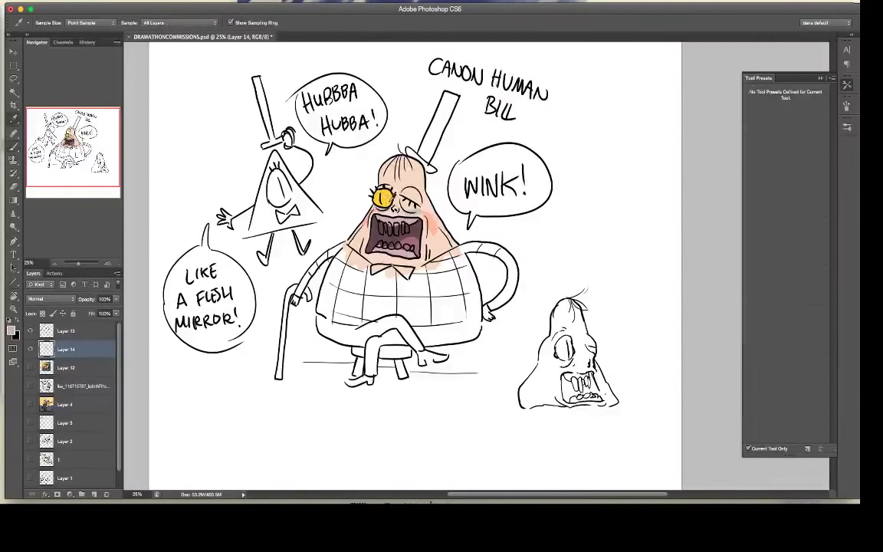
Step: Derive the pale yellow ffeba6 from the eye colour and fill the seated creature's upper and lower teeth
left_click(387, 201, "alt")
left_click(11, 330)
left_click(382, 112)
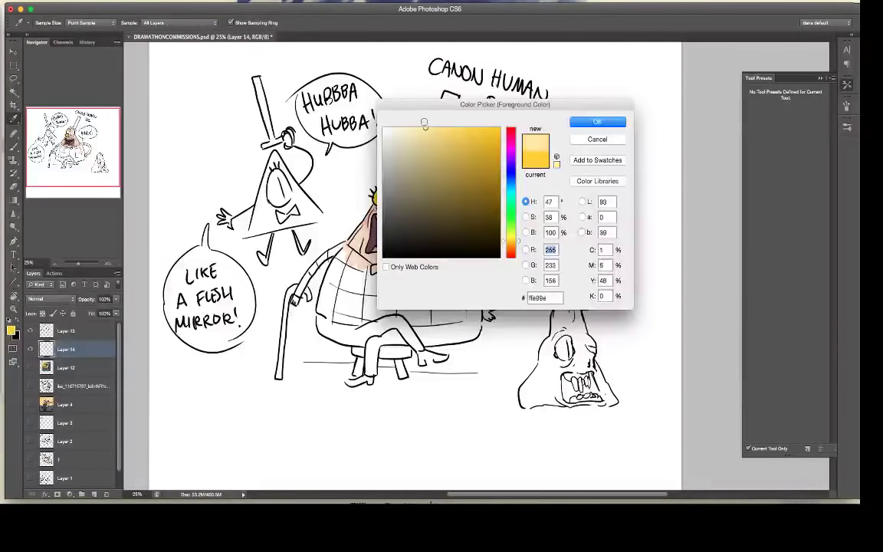
left_click(538, 112)
mouse_move(381, 222)
left_mouse_down()
mouse_move(382, 232)
mouse_move(404, 231)
left_mouse_up()
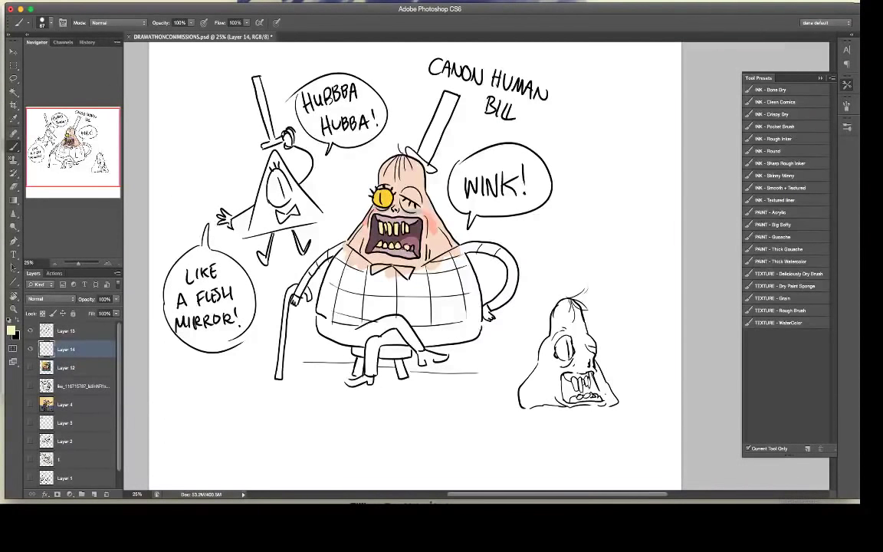
Step: Choose a dark grey and fill the crown and brim of the seated creature's top hat, tidying the edges
left_click(11, 330)
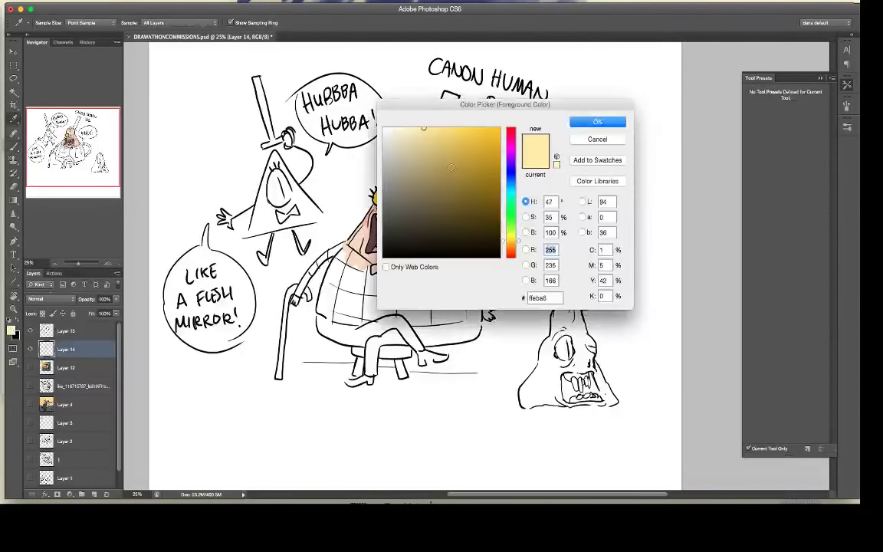
left_click(418, 180)
left_click(407, 182)
left_click(510, 247)
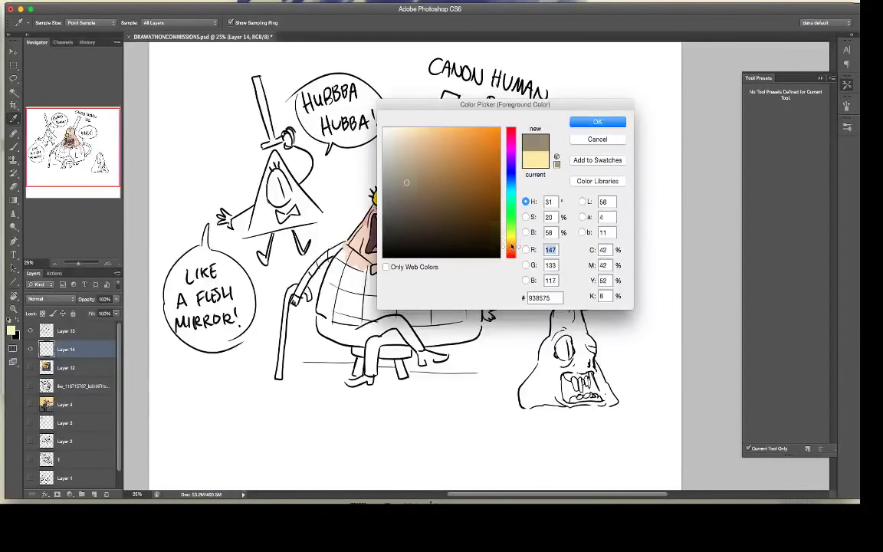
key("Return")
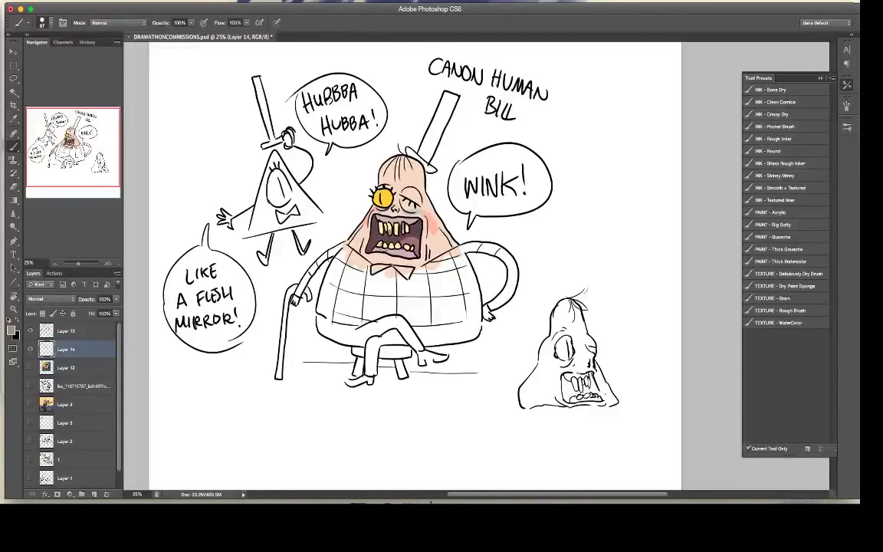
left_click(11, 330)
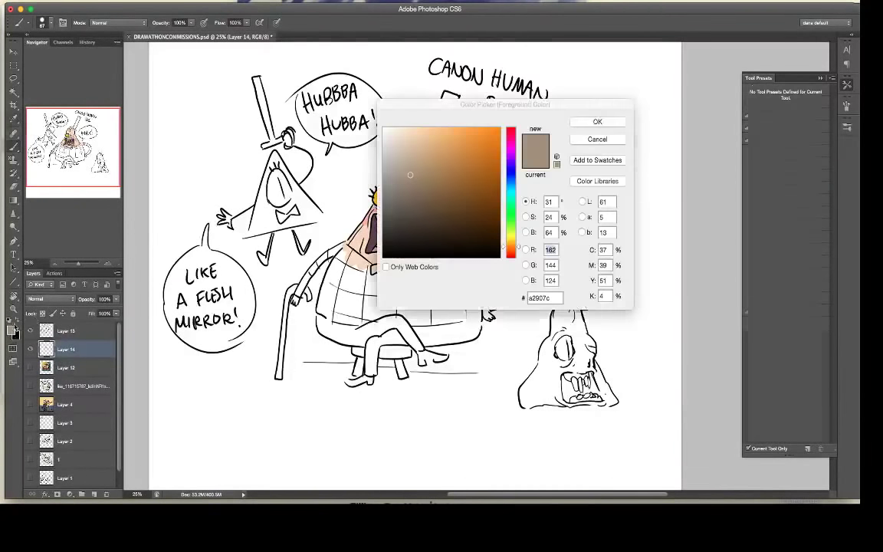
left_click_drag(392, 210, 384, 225)
left_click(596, 120)
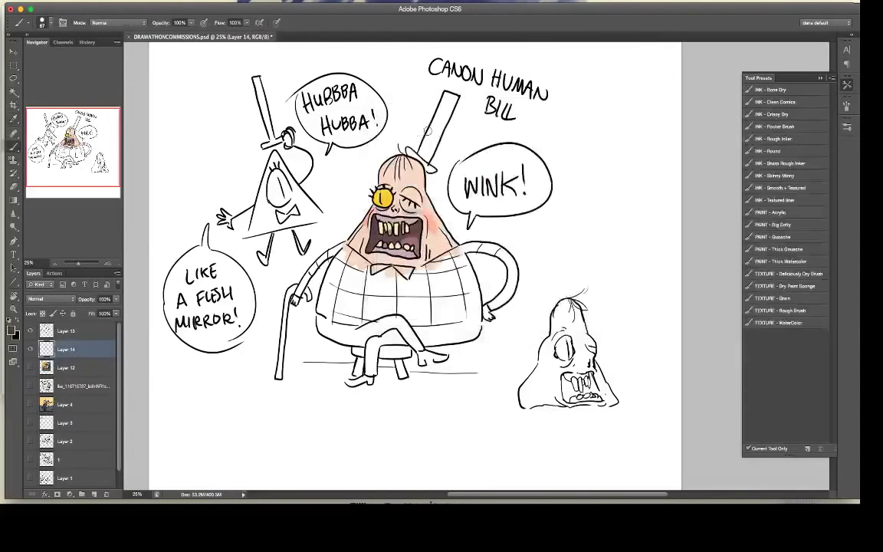
mouse_move(428, 131)
left_mouse_down()
mouse_move(445, 108)
mouse_move(427, 160)
left_mouse_up()
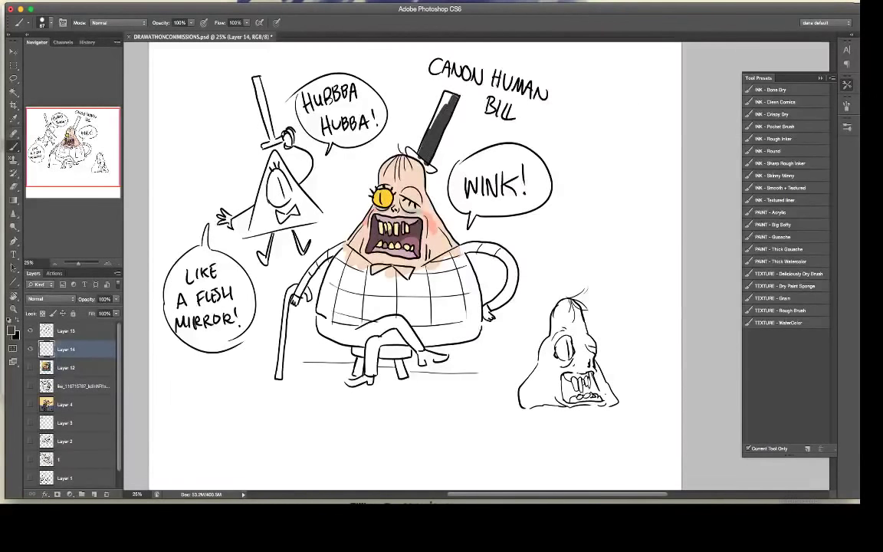
mouse_move(457, 97)
left_mouse_down()
mouse_move(446, 94)
mouse_move(420, 156)
mouse_move(423, 126)
mouse_move(419, 159)
mouse_move(412, 154)
mouse_move(420, 161)
left_mouse_up()
key("e")
key("b")
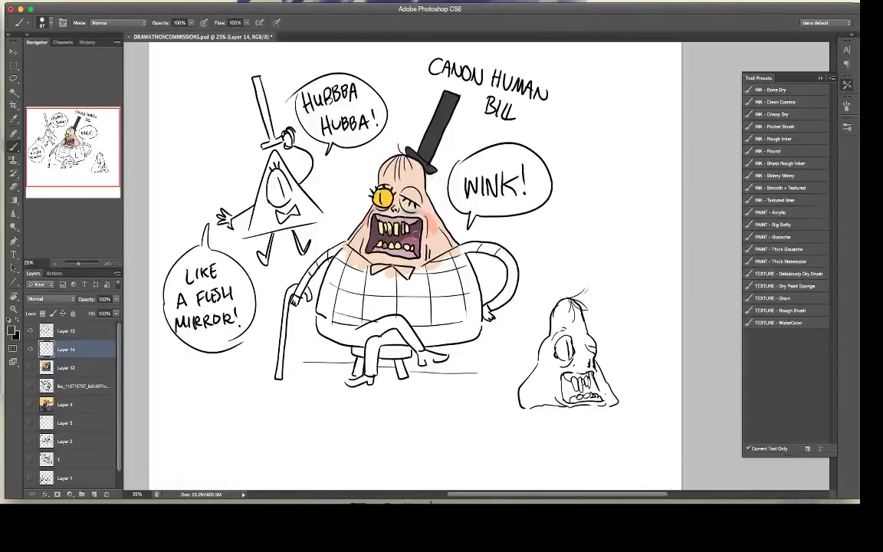
Step: Colour the seated creature's hands with the skin tone and its checked shirt and both sleeves with the eye's golden yellow
key("i")
key("b")
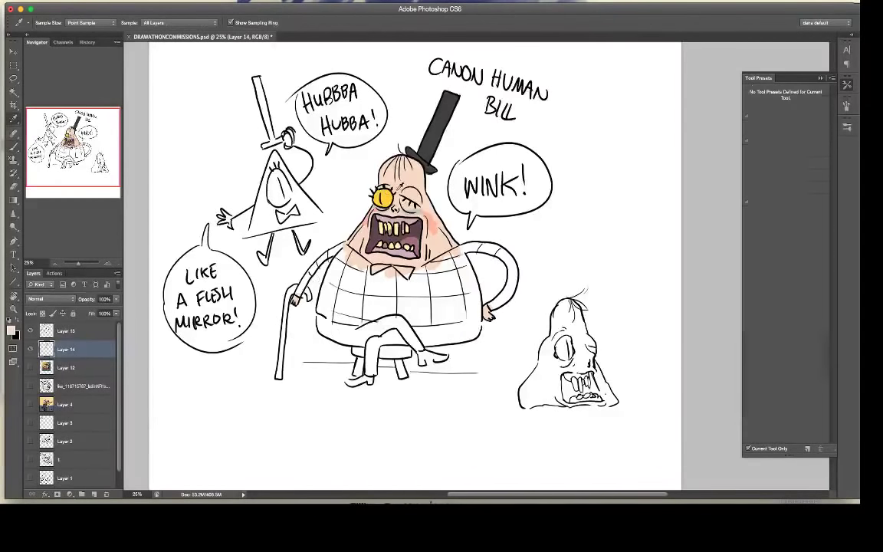
left_click(389, 199, "alt")
mouse_move(301, 284)
left_mouse_down()
mouse_move(297, 295)
mouse_move(317, 265)
mouse_move(340, 257)
mouse_move(323, 320)
mouse_move(310, 276)
mouse_move(321, 299)
mouse_move(345, 260)
mouse_move(395, 304)
mouse_move(414, 295)
mouse_move(456, 299)
mouse_move(475, 317)
mouse_move(428, 268)
mouse_move(416, 224)
mouse_move(380, 243)
mouse_move(413, 254)
mouse_move(426, 278)
left_mouse_up()
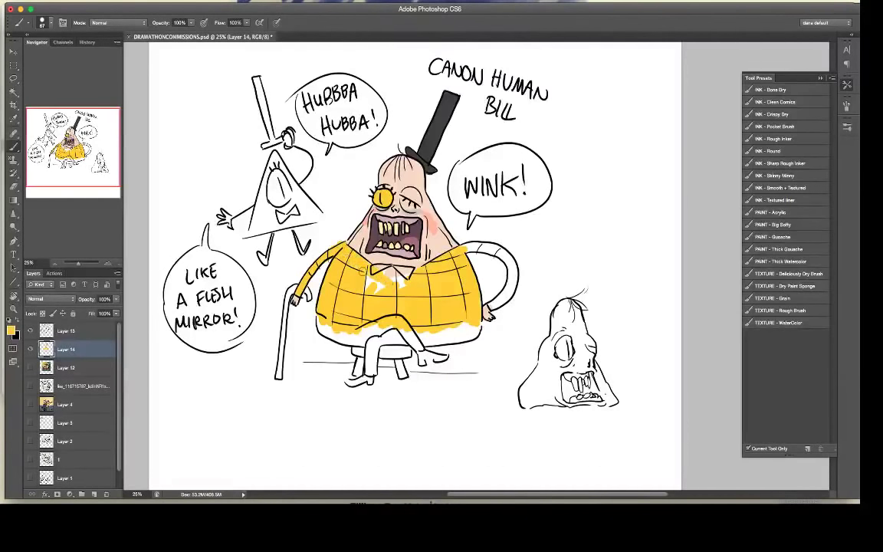
key("e")
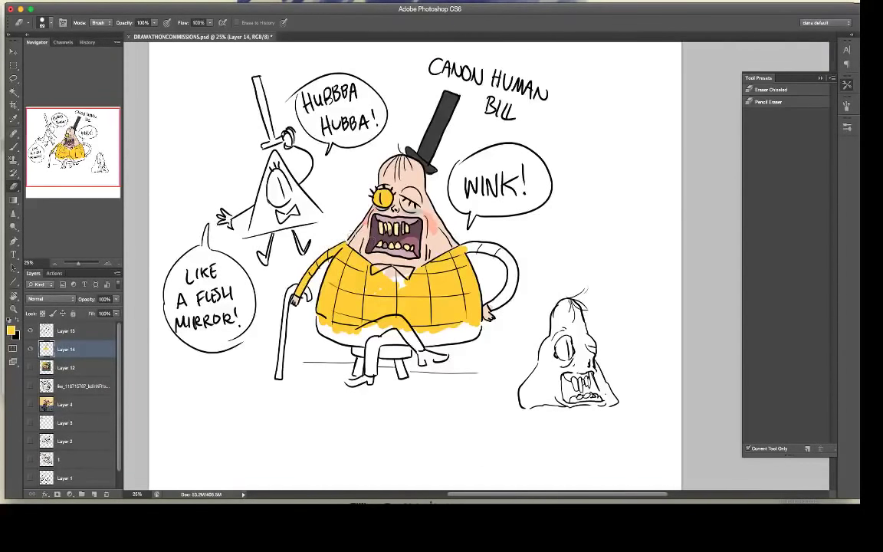
key("b")
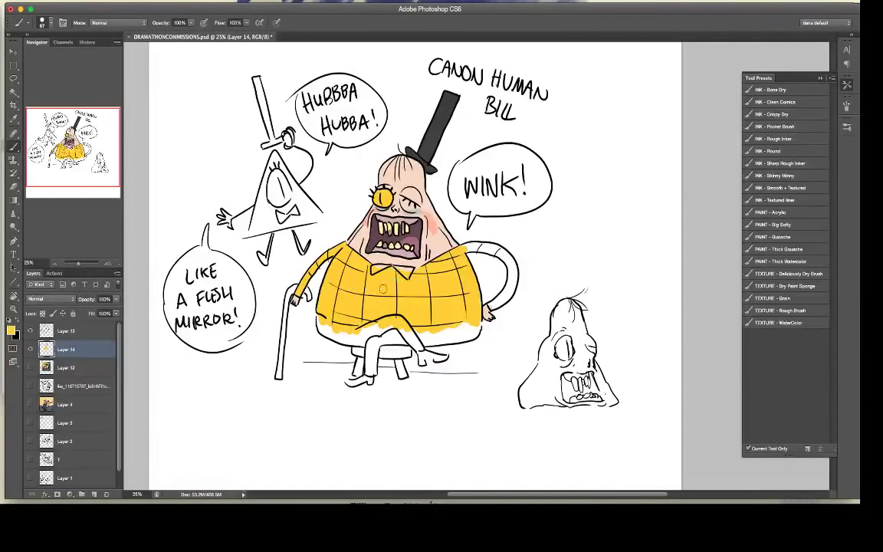
mouse_move(465, 247)
left_mouse_down()
mouse_move(508, 259)
mouse_move(504, 251)
mouse_move(512, 270)
mouse_move(493, 248)
mouse_move(512, 279)
mouse_move(508, 257)
mouse_move(510, 292)
mouse_move(505, 298)
mouse_move(511, 269)
mouse_move(496, 302)
left_mouse_up()
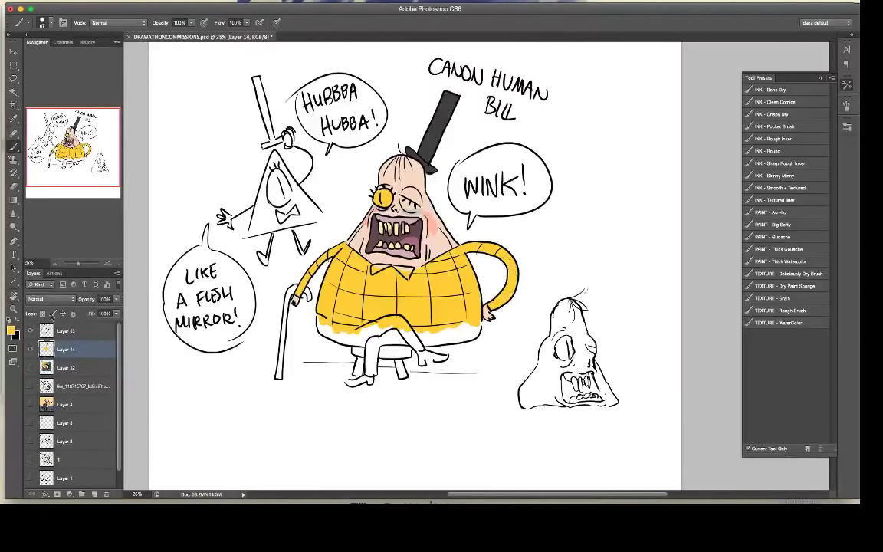
Step: Choose the dark grey 555553 and fill the seated creature's trousers, including the crossed legs
left_click(11, 330)
left_click(387, 214)
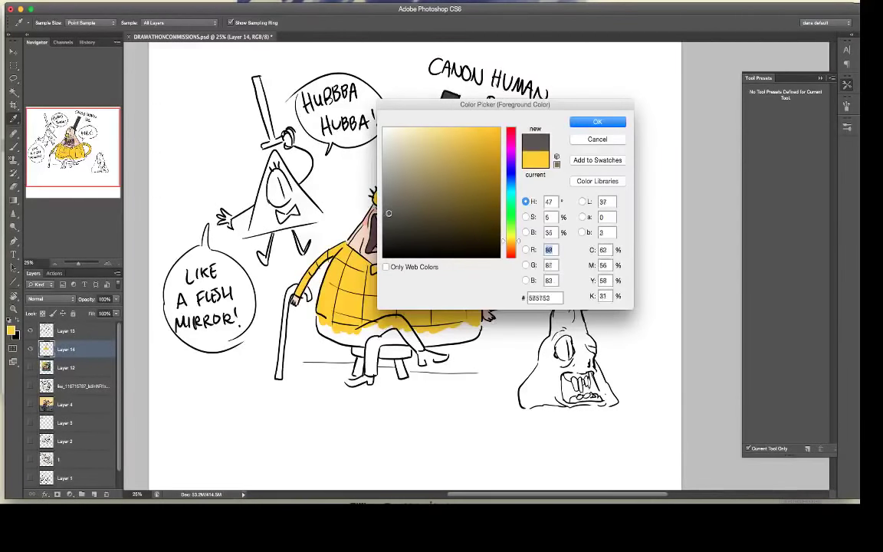
left_click(600, 123)
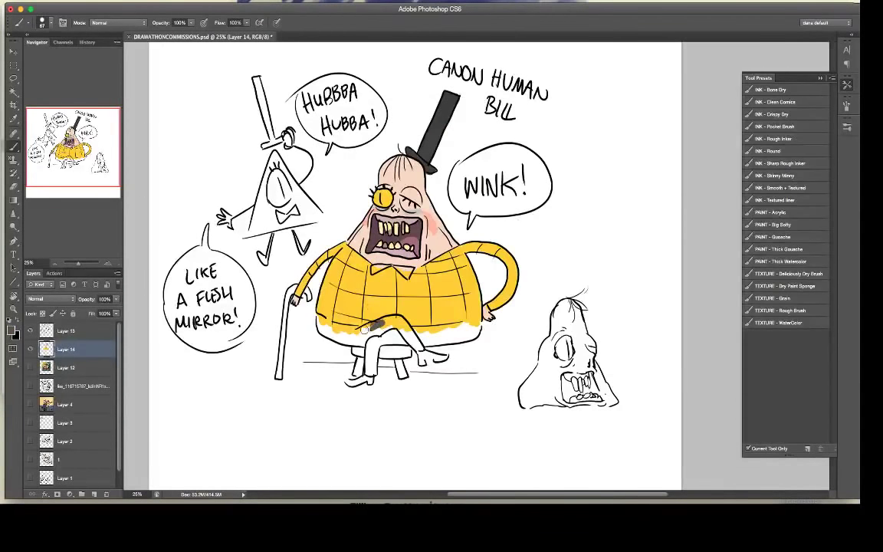
mouse_move(373, 326)
left_mouse_down()
mouse_move(399, 336)
mouse_move(374, 341)
mouse_move(370, 371)
mouse_move(366, 330)
mouse_move(365, 339)
mouse_move(318, 320)
mouse_move(322, 330)
mouse_move(365, 342)
mouse_move(327, 333)
mouse_move(373, 343)
mouse_move(398, 320)
mouse_move(421, 347)
mouse_move(437, 340)
mouse_move(418, 344)
mouse_move(416, 329)
mouse_move(459, 331)
left_mouse_up()
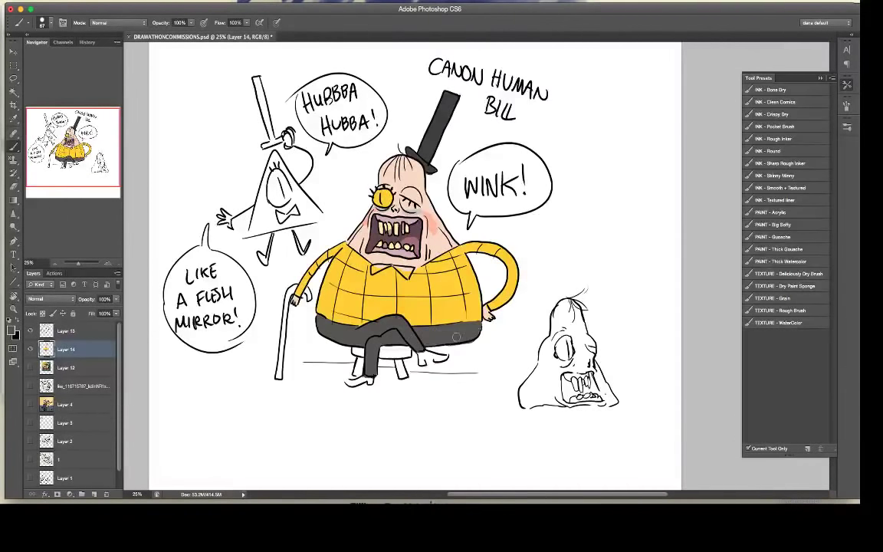
key("e")
Step: Choose a darker grey and fill the seated creature's shoes and bow tie
left_click(12, 329)
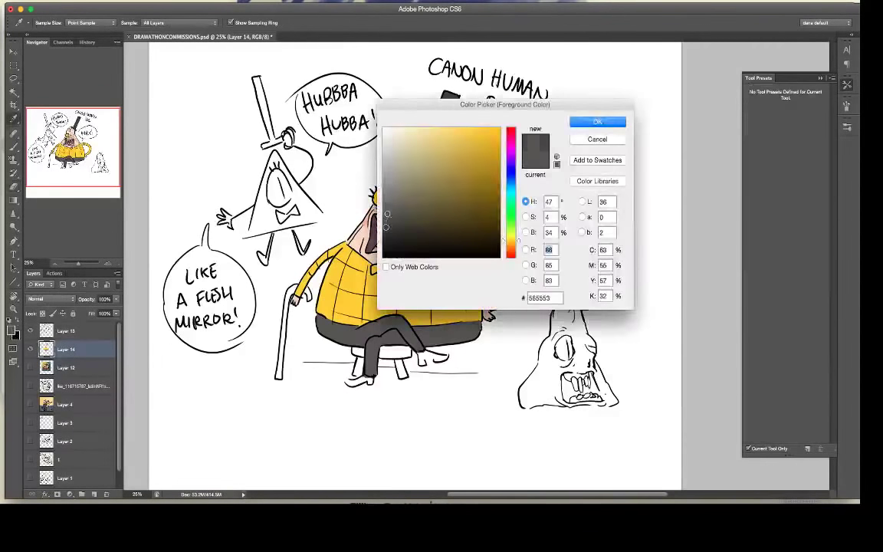
key("Return")
key("b")
left_click_drag(421, 356, 442, 357)
left_click_drag(399, 322, 375, 328)
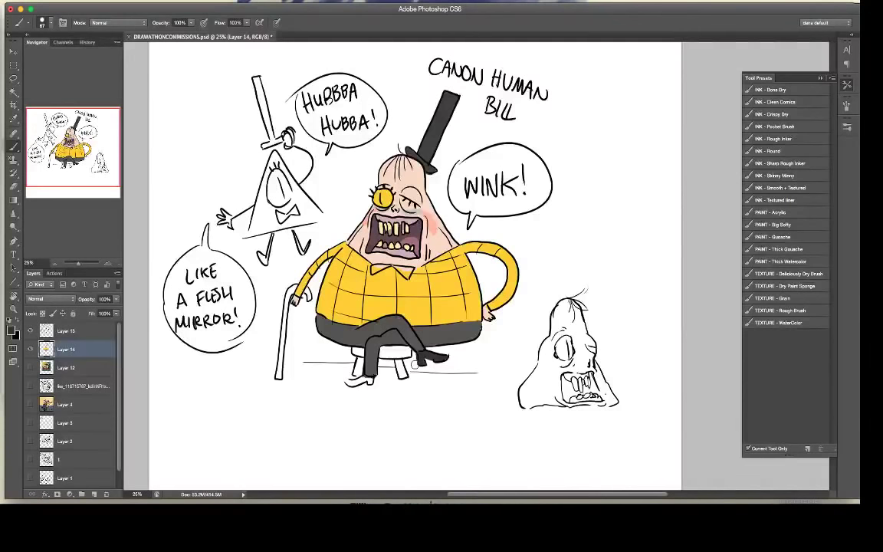
left_click_drag(368, 376, 372, 380)
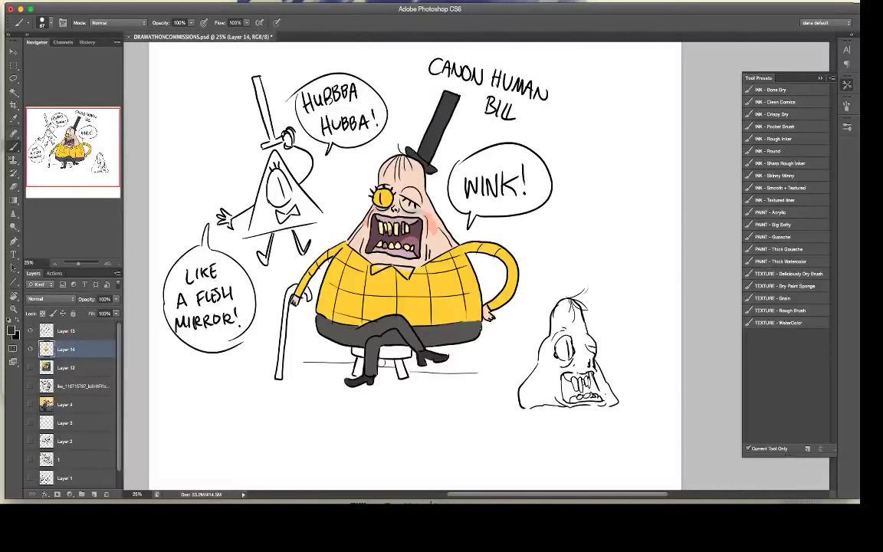
left_click_drag(373, 267, 392, 267)
Step: Sample the shirt's yellow and fill the triangle character's body around its eye, cleaning up the edges
left_click(380, 256, "alt")
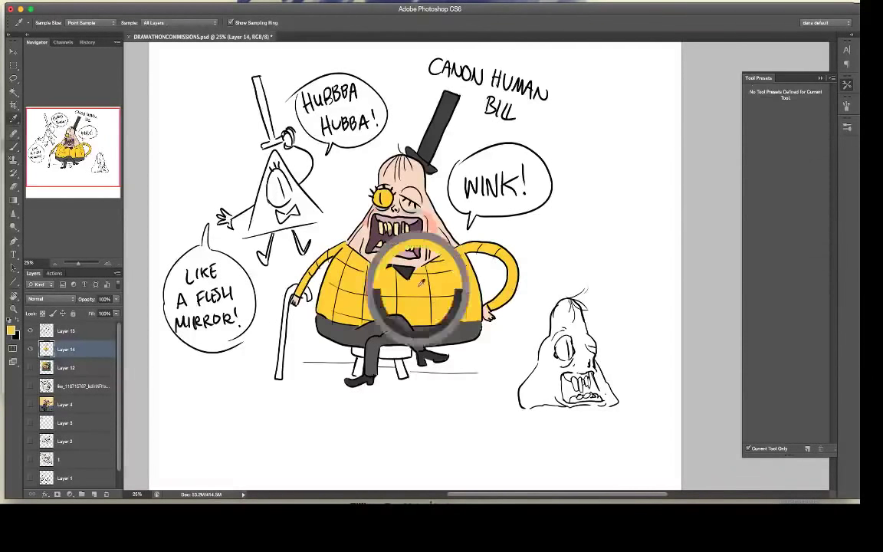
mouse_move(266, 178)
left_mouse_down()
mouse_move(259, 201)
mouse_move(266, 213)
mouse_move(252, 227)
mouse_move(272, 226)
mouse_move(263, 215)
mouse_move(269, 181)
left_mouse_up()
mouse_move(276, 218)
left_mouse_down()
mouse_move(254, 232)
mouse_move(307, 218)
left_mouse_up()
mouse_move(270, 165)
left_mouse_down()
mouse_move(276, 159)
mouse_move(289, 190)
mouse_move(317, 215)
mouse_move(306, 207)
mouse_move(292, 223)
mouse_move(320, 217)
left_mouse_up()
key("e")
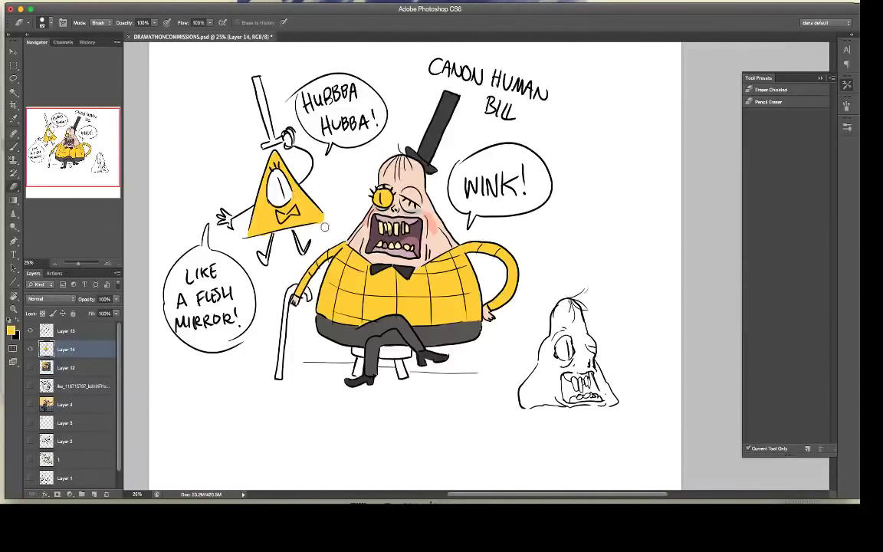
Step: Sample the trousers' dark grey and colour the triangle character's legs and feet
key("i")
left_click(390, 321)
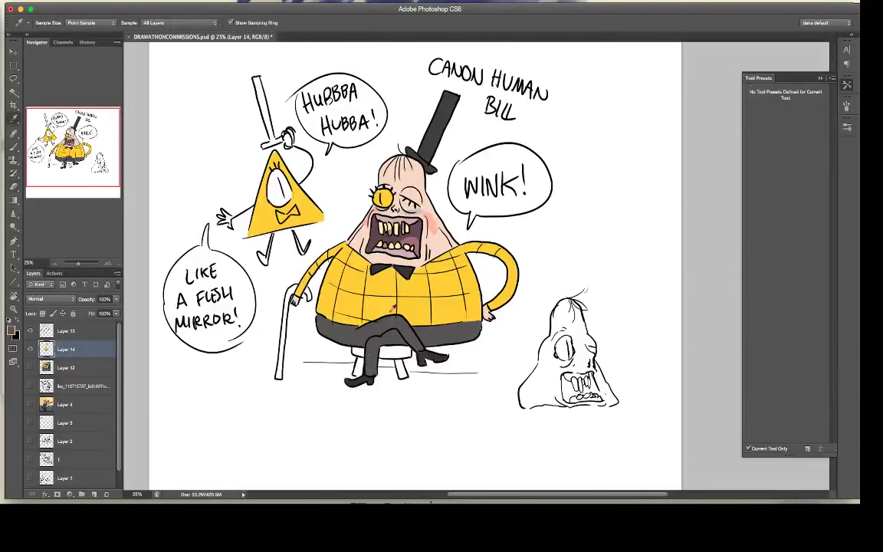
key("b")
mouse_move(271, 235)
left_mouse_down()
mouse_move(265, 261)
mouse_move(260, 256)
mouse_move(298, 239)
mouse_move(305, 250)
left_mouse_up()
key("e")
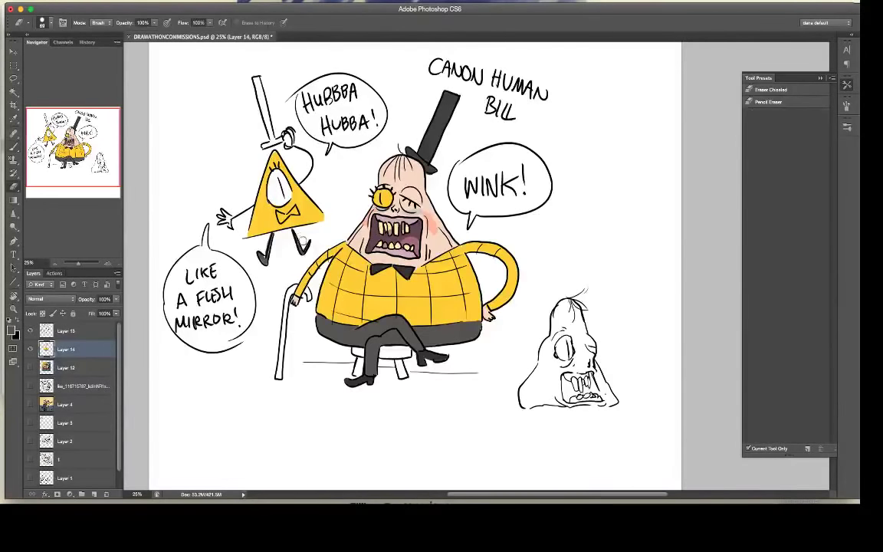
key("b")
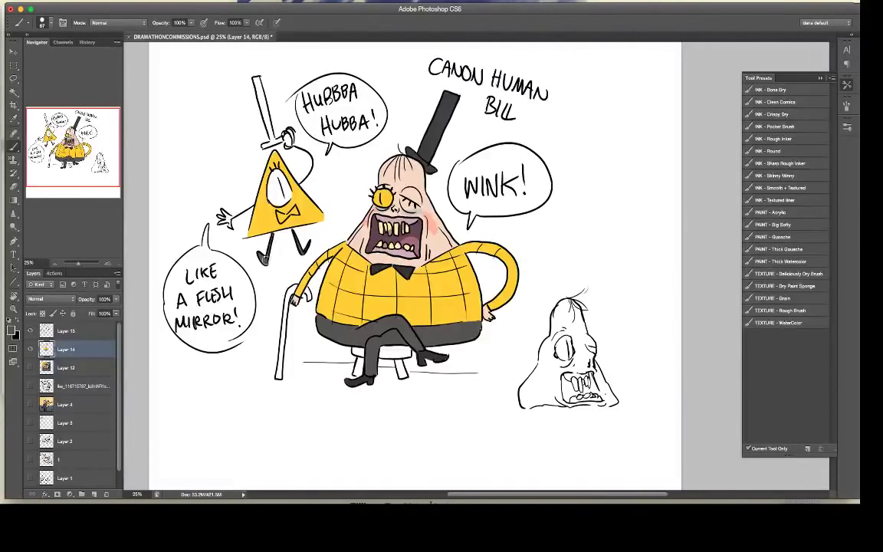
Step: Fill the triangle character's bow tie, hands and top hat with the same dark grey
mouse_move(280, 215)
left_mouse_down()
mouse_move(296, 211)
mouse_move(281, 217)
left_mouse_up()
left_click_drag(221, 210, 231, 223)
mouse_move(293, 138)
left_mouse_down()
mouse_move(267, 144)
mouse_move(274, 140)
left_mouse_up()
mouse_move(257, 80)
left_mouse_down()
mouse_move(263, 115)
mouse_move(257, 86)
mouse_move(264, 115)
mouse_move(259, 80)
left_mouse_up()
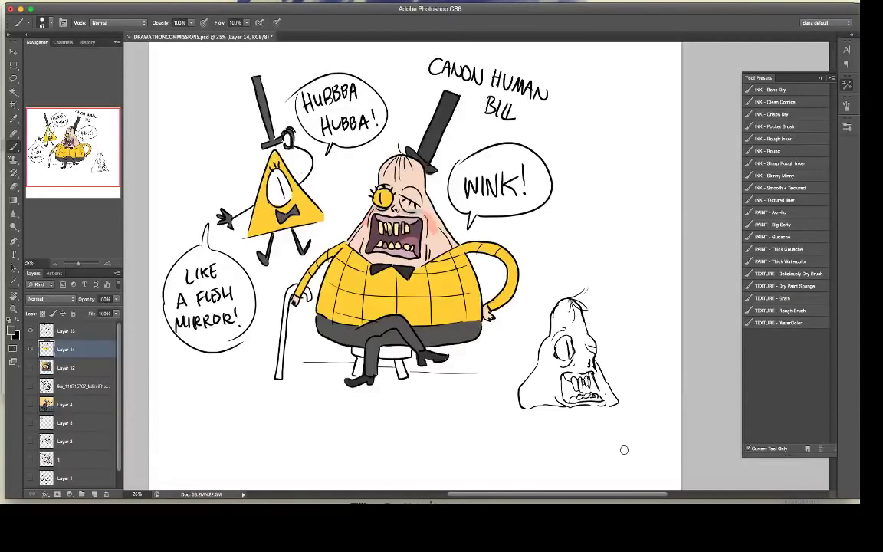
Step: Touch up the seated creature's face with white and pink sampled from the drawing
key("i")
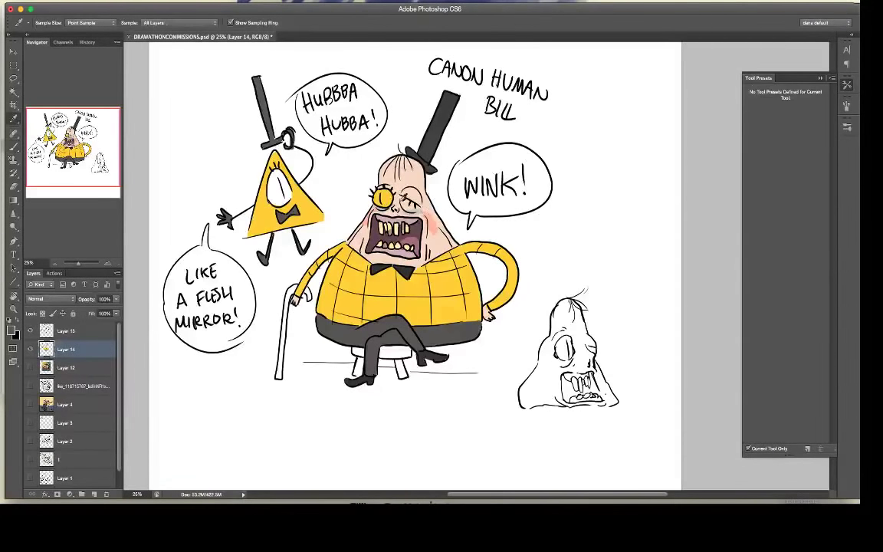
left_click(460, 217)
key("b")
key("i")
key("b")
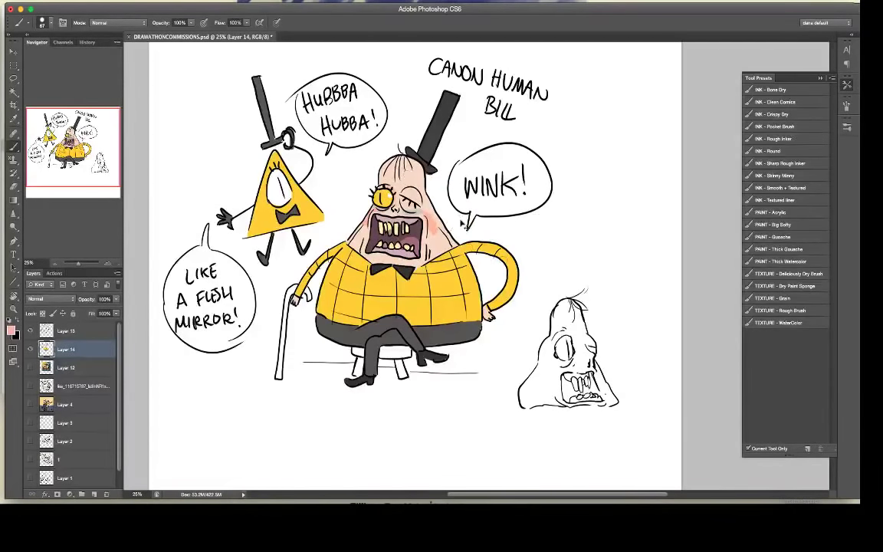
Step: Sample the shirt's yellow and paint short accent dashes in the empty space on both sides of the two characters
key("i")
left_click(447, 272)
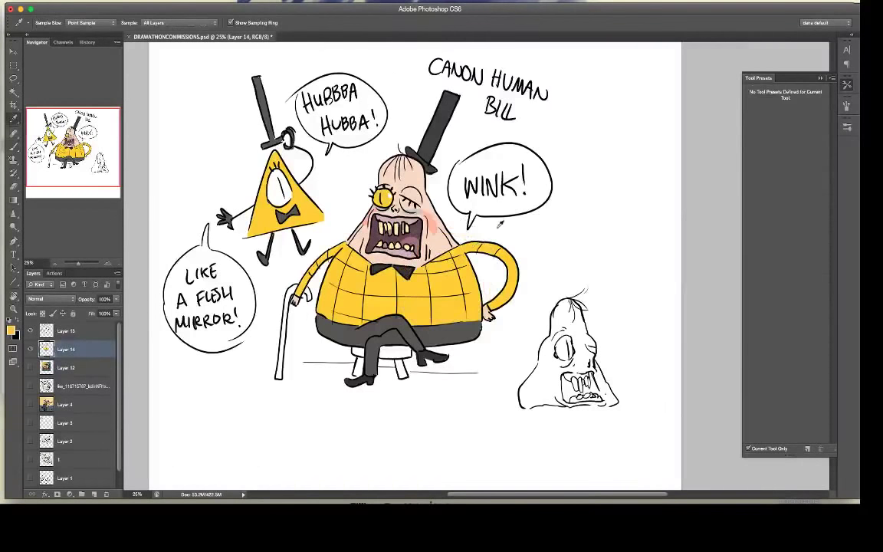
key("b")
left_click_drag(569, 134, 579, 127)
left_click_drag(580, 236, 591, 235)
left_click_drag(575, 263, 585, 266)
left_click_drag(180, 118, 188, 111)
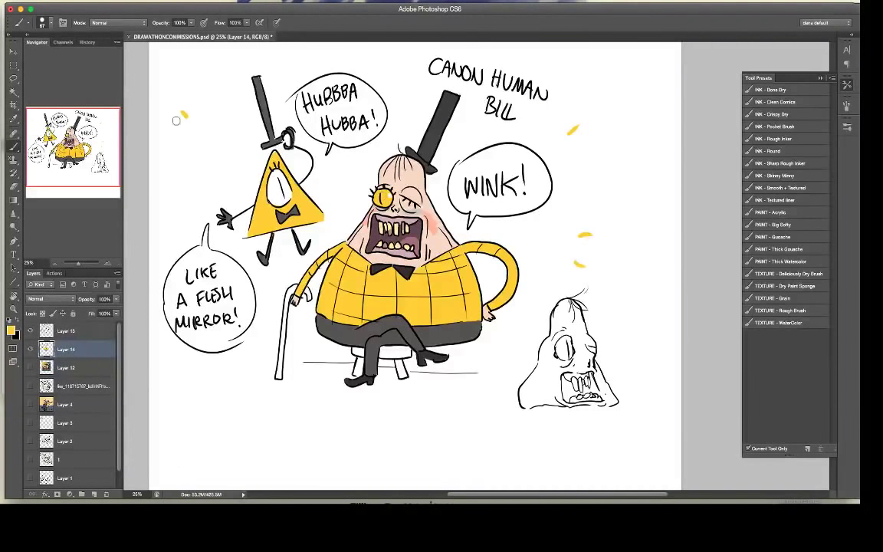
left_click_drag(160, 214, 171, 210)
left_click_drag(178, 392, 189, 384)
Step: Merge Layer 13 and Layer 14 of the comic into one layer and save the document
left_click(84, 331, "shift")
right_click(78, 332)
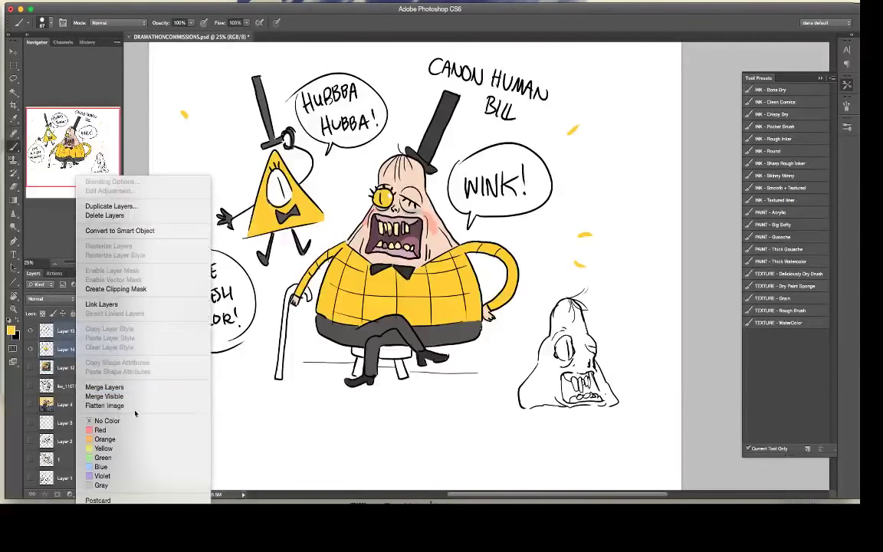
left_click(123, 387)
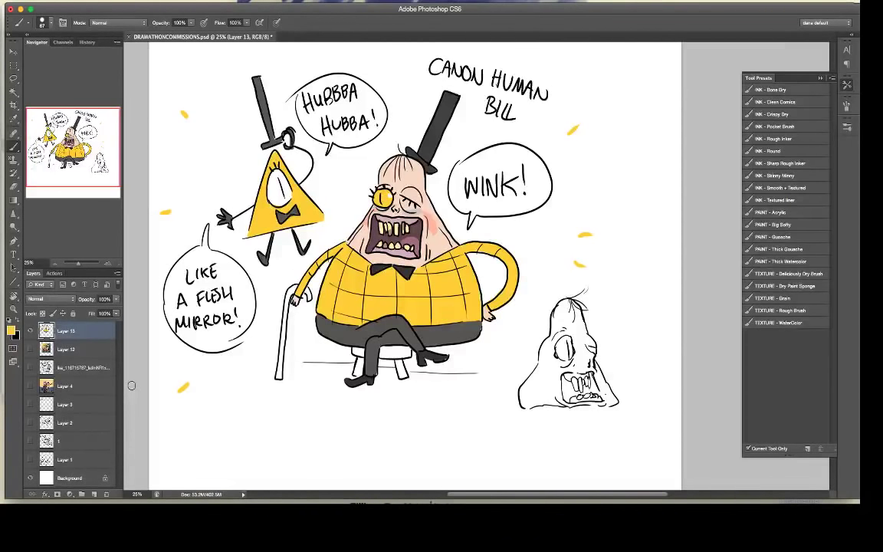
key("super+s")
Step: Hide the finished comic, add a blank layer above it and set the brush colour to black
left_click(30, 332)
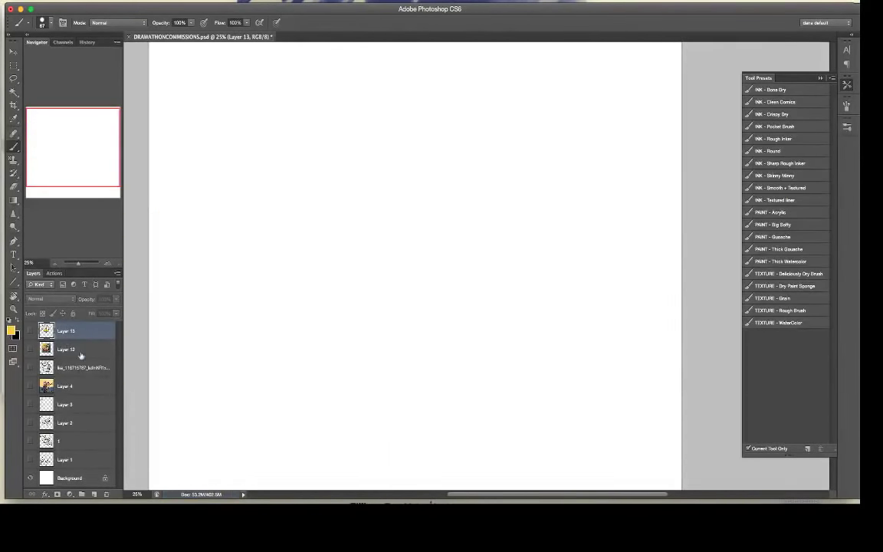
left_click(94, 494)
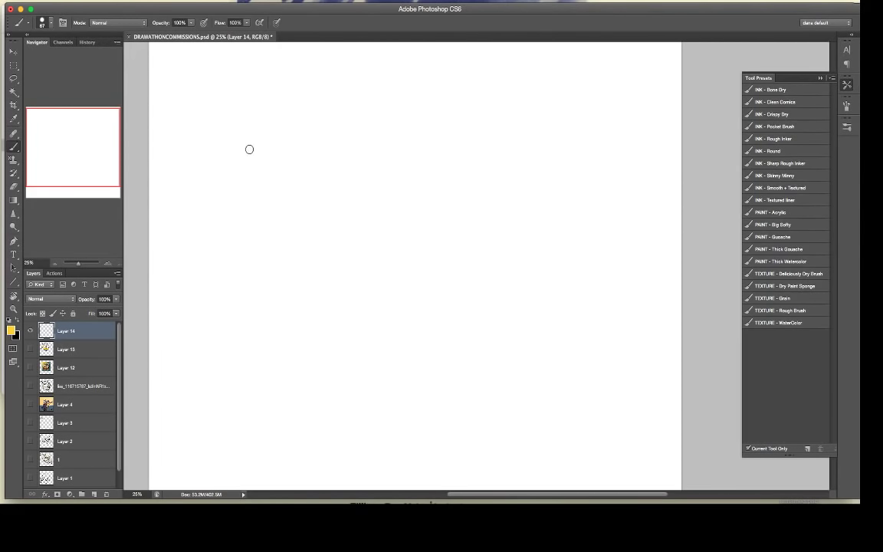
mouse_move(246, 113)
left_mouse_down()
mouse_move(254, 165)
mouse_move(256, 135)
left_mouse_up()
key("super+z")
left_click(11, 331)
left_click(383, 257)
left_click(597, 122)
Step: Letter the title "NOT CANON" in outlined block letters across the upper part of the blank page
mouse_move(187, 119)
left_mouse_down()
mouse_move(192, 168)
mouse_move(203, 129)
mouse_move(217, 148)
mouse_move(192, 114)
mouse_move(224, 118)
mouse_move(231, 142)
mouse_move(225, 120)
mouse_move(236, 134)
left_mouse_up()
mouse_move(254, 128)
left_mouse_down()
mouse_move(274, 126)
mouse_move(251, 112)
left_mouse_up()
mouse_move(315, 93)
left_mouse_down()
mouse_move(340, 144)
mouse_move(325, 116)
left_mouse_up()
mouse_move(338, 98)
left_mouse_down()
mouse_move(337, 144)
mouse_move(351, 141)
mouse_move(338, 97)
mouse_move(345, 116)
mouse_move(377, 143)
left_mouse_up()
mouse_move(359, 100)
left_mouse_down()
mouse_move(370, 101)
mouse_move(376, 127)
mouse_move(407, 138)
left_mouse_up()
mouse_move(407, 96)
left_mouse_down()
mouse_move(417, 136)
mouse_move(439, 151)
left_mouse_up()
mouse_move(437, 107)
left_mouse_down()
mouse_move(454, 92)
mouse_move(450, 129)
left_mouse_up()
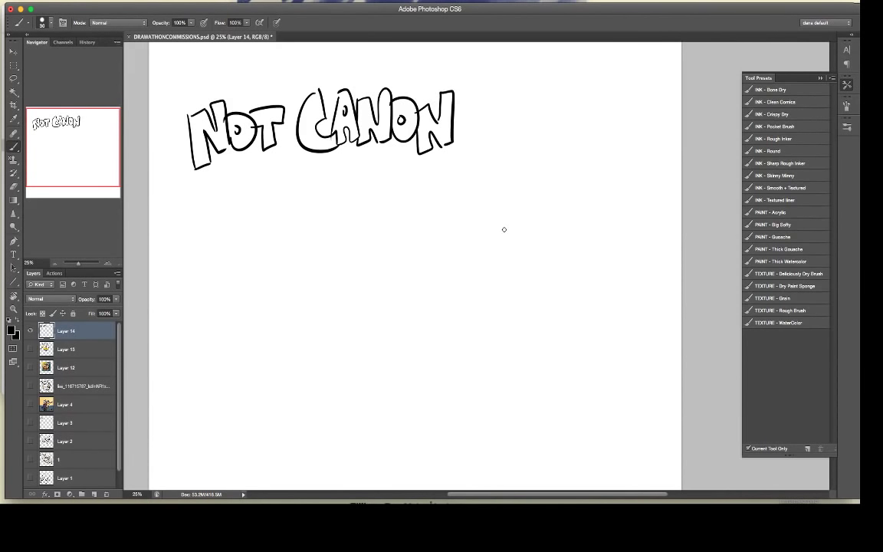
Step: With a smaller brush, draw a man's round eyes, flat brow line and large drooping nose below the title's end
key("bracketleft")
mouse_move(499, 236)
left_mouse_down()
mouse_move(506, 255)
mouse_move(483, 254)
mouse_move(505, 264)
left_mouse_up()
key("alt+super+z")
key("alt+super+z")
key("super+z")
left_click_drag(469, 232, 512, 232)
key("super+z")
key("super+z")
mouse_move(485, 257)
left_mouse_down()
mouse_move(474, 270)
mouse_move(486, 281)
mouse_move(491, 270)
left_mouse_up()
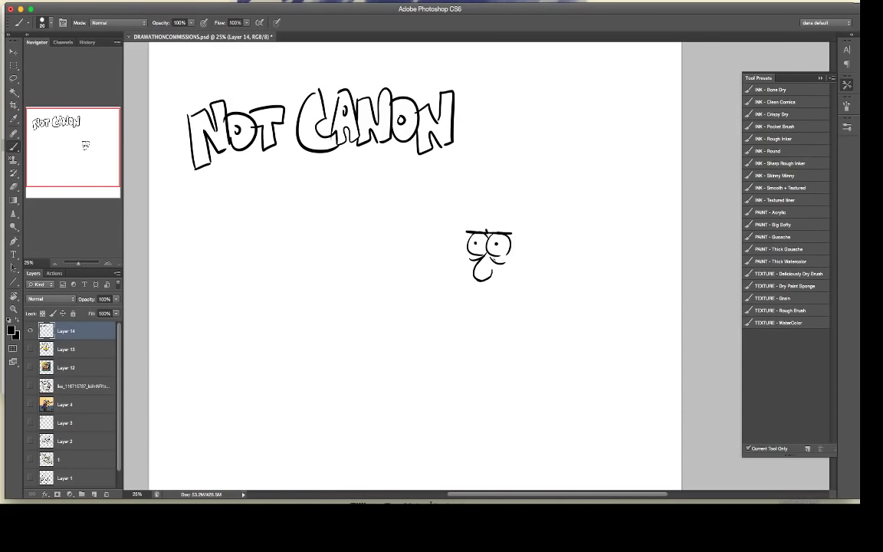
Step: Redraw the man's nose smaller and outline his round jaw and ear
mouse_move(486, 255)
left_mouse_down()
mouse_move(493, 264)
mouse_move(477, 267)
mouse_move(493, 272)
mouse_move(472, 298)
left_mouse_up()
key("super+alt+z")
key("super+alt+z")
key("super+alt+z")
key("super+alt+z")
key("super+alt+z")
key("super+alt+z")
key("super+alt+z")
left_click_drag(466, 254, 470, 303)
key("super+z")
mouse_move(469, 252)
left_mouse_down()
mouse_move(480, 308)
mouse_move(521, 306)
mouse_move(530, 298)
mouse_move(525, 274)
mouse_move(537, 258)
mouse_move(530, 279)
mouse_move(537, 272)
mouse_move(545, 252)
mouse_move(542, 278)
left_mouse_up()
key("super+z")
key("super+z")
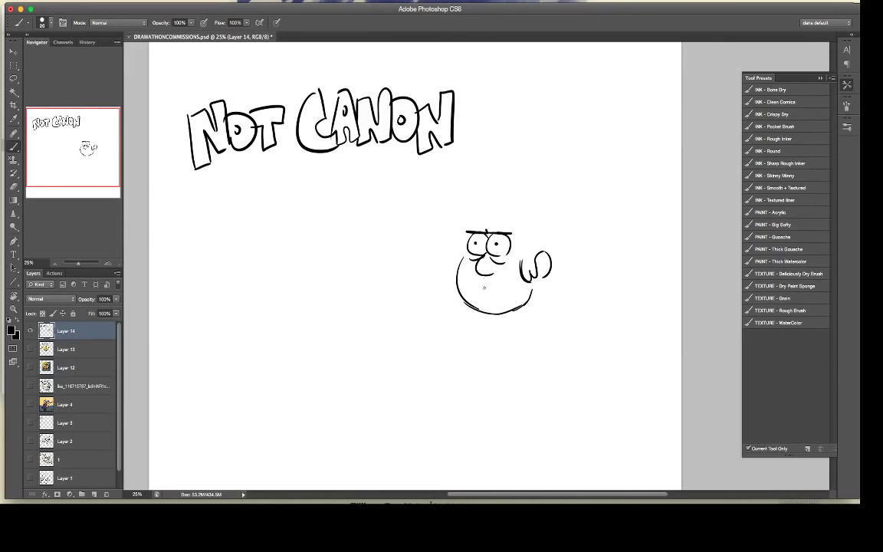
Step: Draw the man's frowning mouth and short stubble strokes along his chin
mouse_move(476, 286)
left_mouse_down()
mouse_move(513, 284)
mouse_move(475, 318)
mouse_move(487, 320)
left_mouse_up()
key("super+z")
mouse_move(493, 309)
left_mouse_down()
mouse_move(502, 318)
mouse_move(471, 315)
left_mouse_up()
mouse_move(490, 302)
left_mouse_down()
mouse_move(498, 316)
mouse_move(472, 316)
mouse_move(496, 321)
left_mouse_up()
key("alt+super+z")
key("alt+super+z")
key("alt+super+z")
key("alt+super+z")
key("alt+super+z")
key("alt+super+z")
left_click_drag(472, 307, 471, 315)
Step: Thicken the man's brow line into a flat, heavy outlined unibrow
left_click_drag(466, 233, 487, 230)
key("alt+super+z")
left_click_drag(490, 228, 512, 234)
key("alt+super+z")
key("alt+super+z")
key("alt+super+z")
key("alt+super+z")
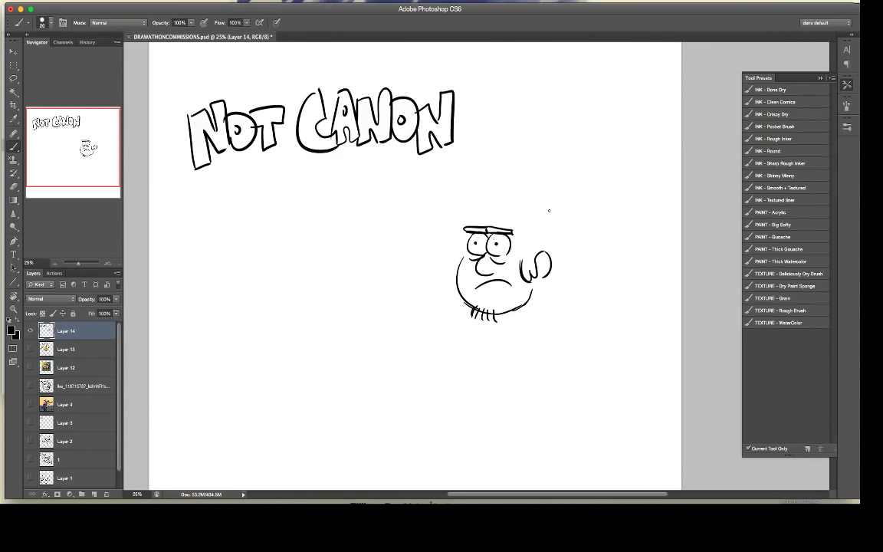
Step: Add a hair curl above the ear and a pen with a black-filled end tucked behind it
mouse_move(548, 205)
left_mouse_down()
mouse_move(558, 209)
mouse_move(549, 226)
left_mouse_up()
left_click_drag(578, 229, 527, 251)
left_click_drag(525, 253, 579, 240)
mouse_move(576, 242)
left_mouse_down()
mouse_move(557, 256)
mouse_move(578, 237)
left_mouse_up()
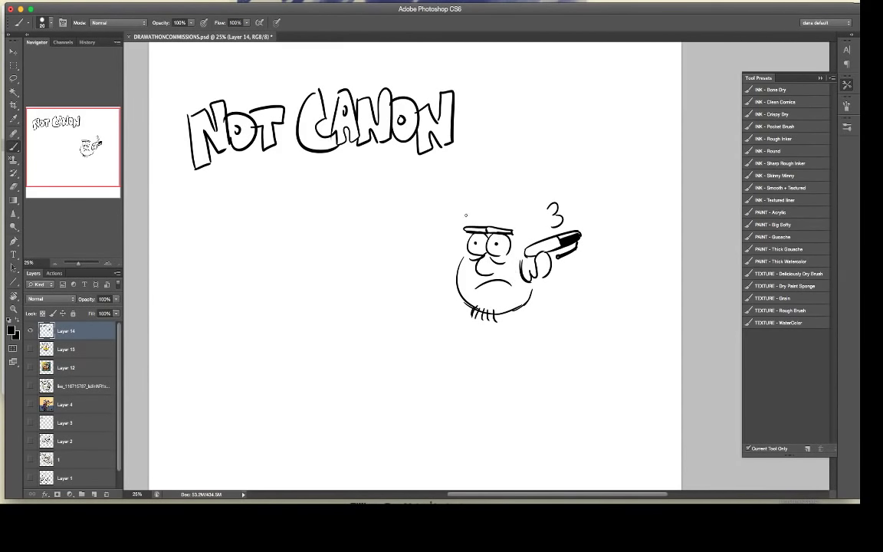
Step: Draw the curved fingers of a hand held against the man's forehead, undoing the strokes that miss
mouse_move(458, 229)
left_mouse_down()
mouse_move(489, 216)
mouse_move(470, 203)
left_mouse_up()
mouse_move(470, 204)
left_mouse_down()
mouse_move(463, 183)
mouse_move(459, 191)
mouse_move(470, 170)
left_mouse_up()
key("super+z")
mouse_move(472, 170)
left_mouse_down()
mouse_move(489, 186)
mouse_move(451, 202)
left_mouse_up()
key("alt+super+z")
key("alt+super+z")
mouse_move(451, 202)
left_mouse_down()
mouse_move(456, 211)
mouse_move(473, 201)
mouse_move(489, 175)
left_mouse_up()
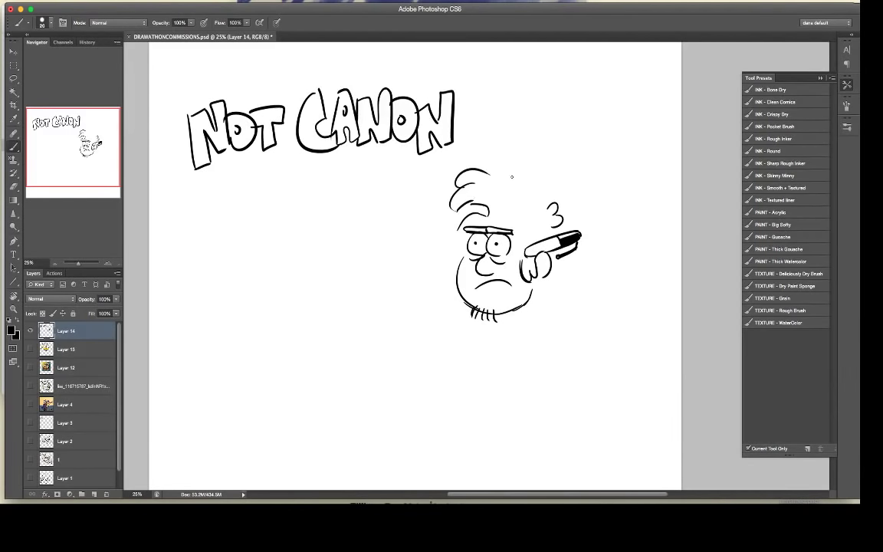
key("super+z")
left_click(467, 190, "alt")
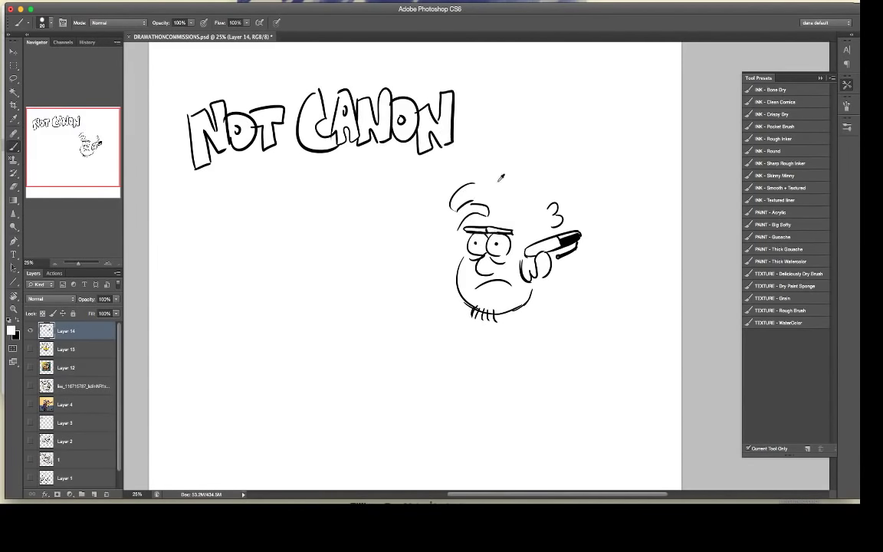
left_click(13, 160, "alt")
left_click(14, 147, "alt")
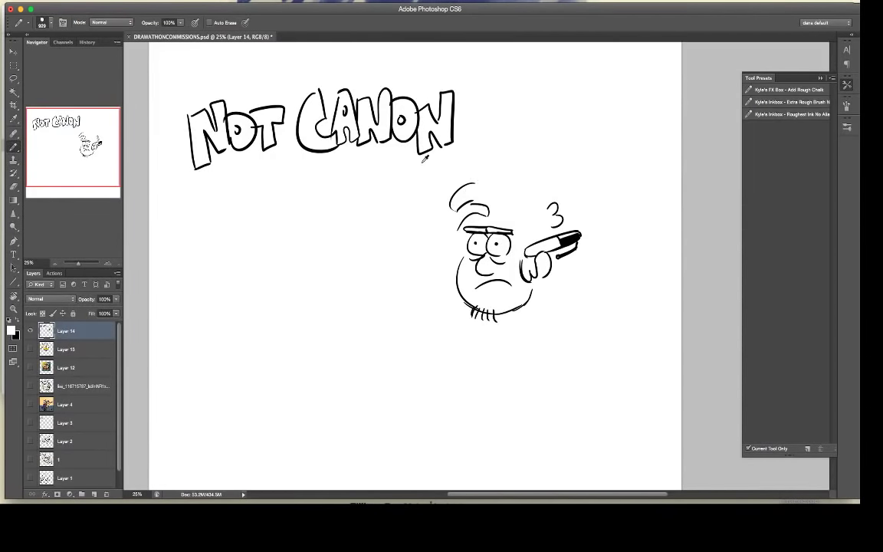
left_click(14, 161, "alt")
left_click(13, 148, "alt")
right_click(14, 147)
left_click(43, 142)
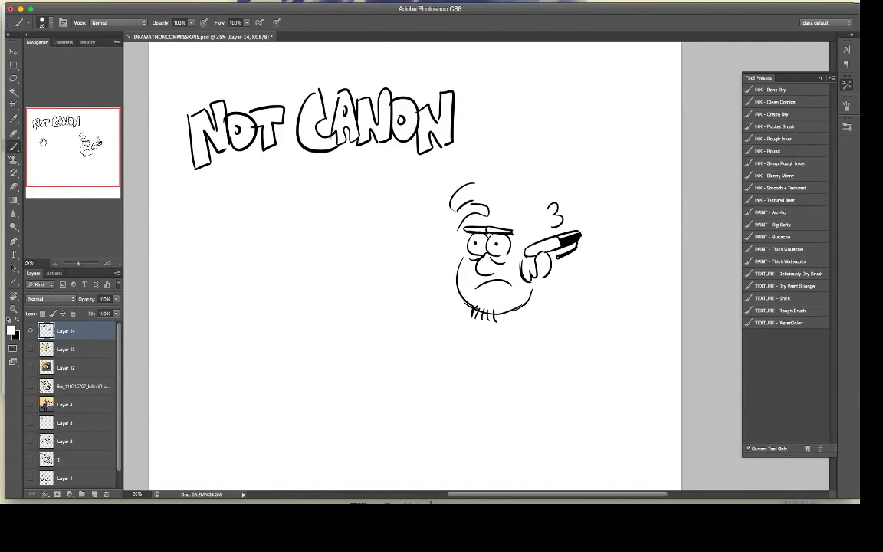
key("shift+b")
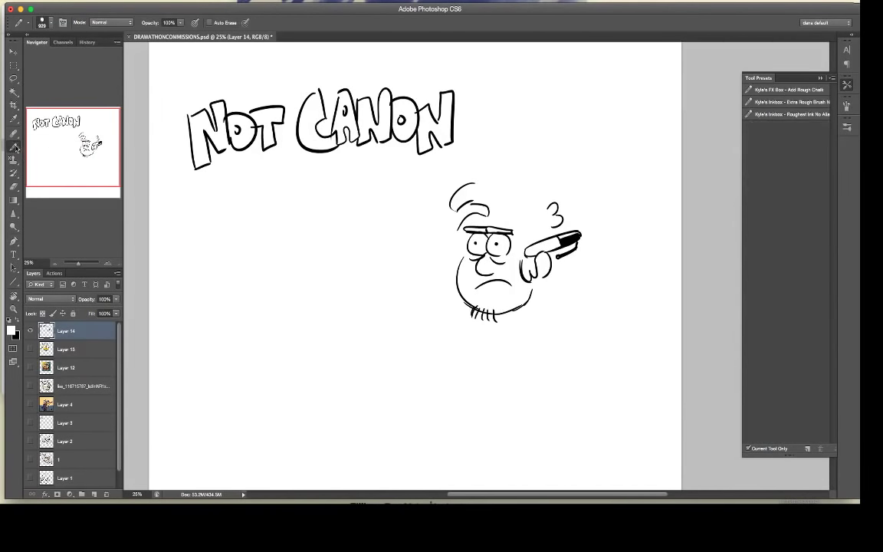
right_click(16, 147)
left_click(33, 132)
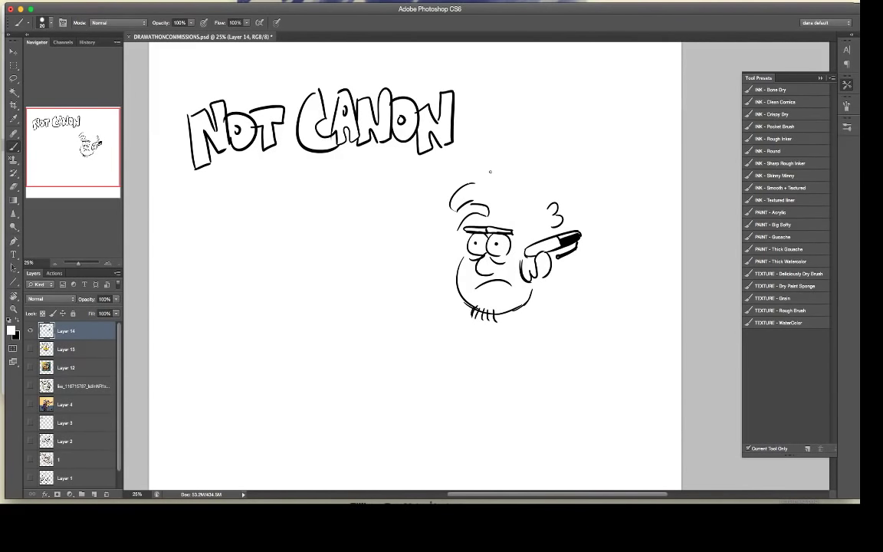
Step: Set the brush colour back to black and draw the man's curly hair around the hand on his forehead
left_click(11, 331)
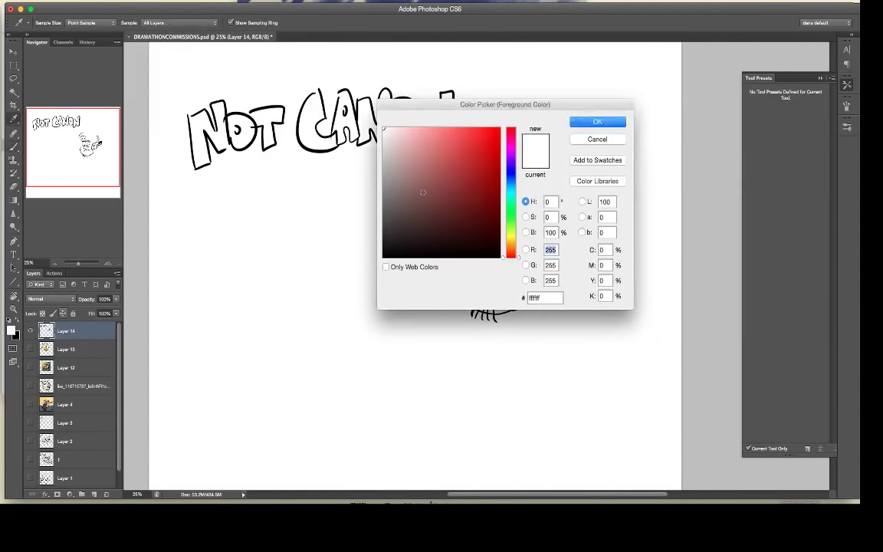
left_click(596, 122)
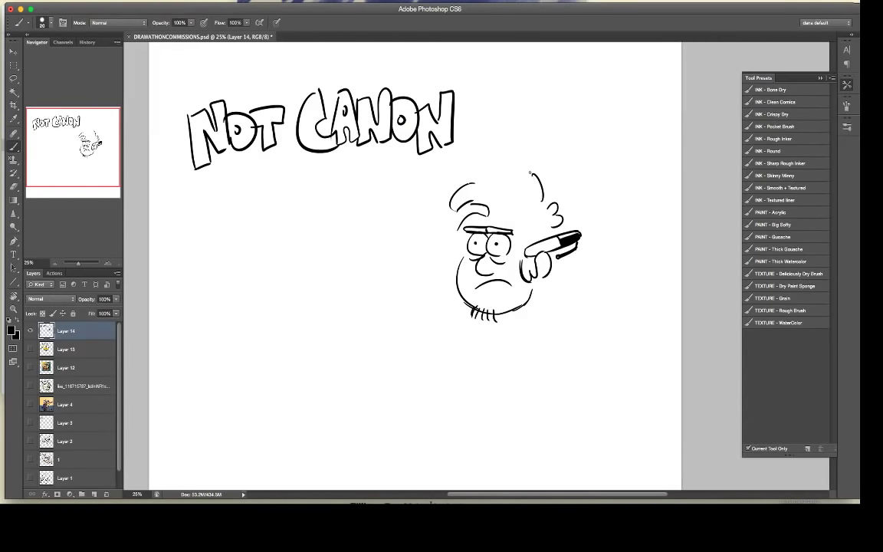
mouse_move(509, 173)
left_mouse_down()
mouse_move(491, 193)
mouse_move(492, 182)
mouse_move(500, 192)
mouse_move(466, 184)
left_mouse_up()
key("alt+super+z")
key("alt+super+z")
left_click_drag(453, 205, 448, 217)
left_click_drag(500, 179, 518, 179)
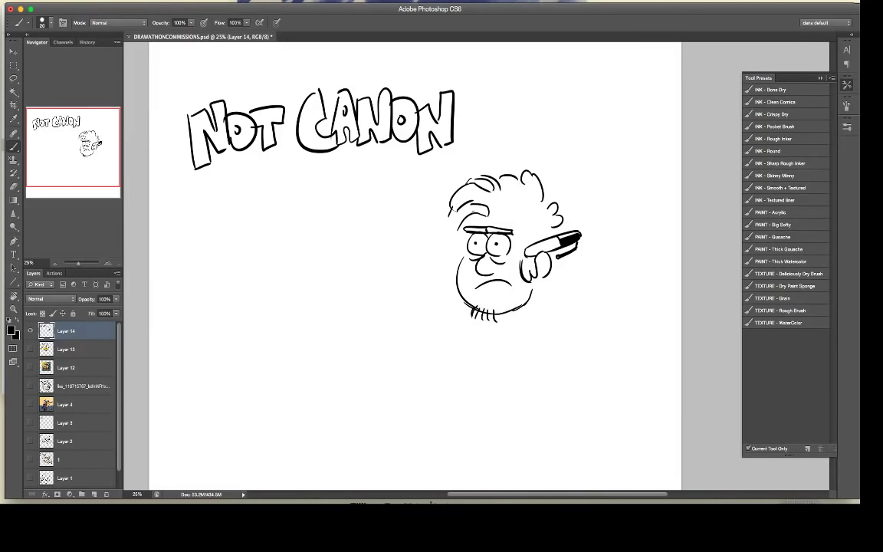
Step: Draw a forearm line sloping down from the raised hand and a shoulder line below the ear
left_click_drag(441, 225, 372, 280)
left_click_drag(442, 226, 452, 218)
left_click_drag(536, 281, 591, 309)
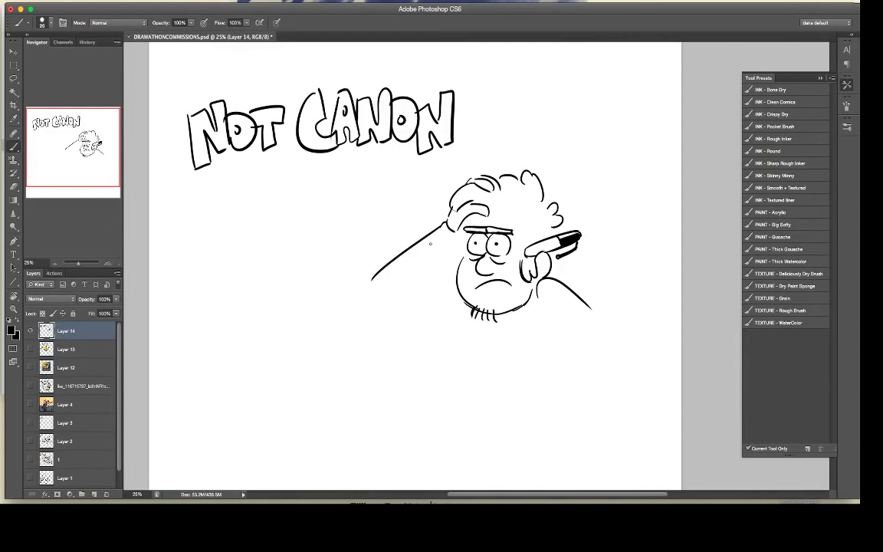
Step: Lasso and delete the sloping forearm line, and redraw the raised arm with a bent elbow
key("l")
mouse_move(369, 230)
left_mouse_down()
mouse_move(395, 265)
mouse_move(443, 214)
left_mouse_up()
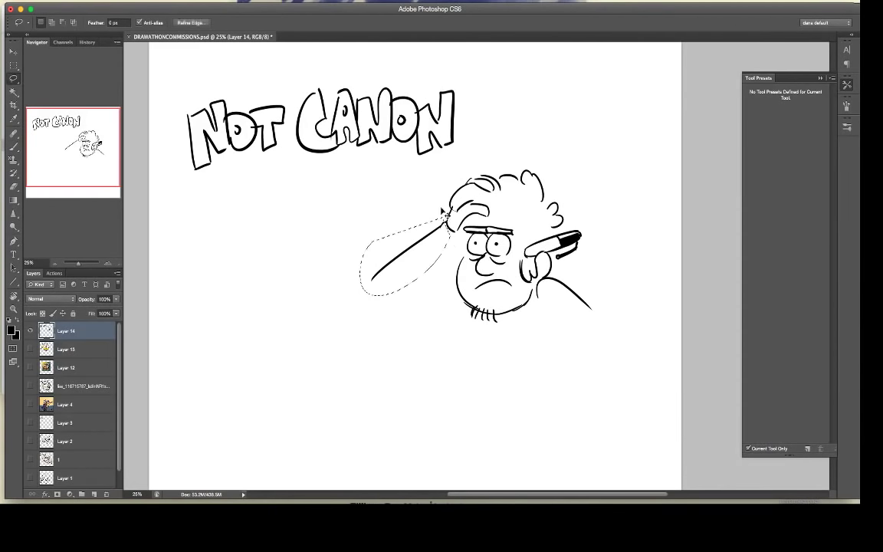
key("Delete")
key("ctrl+d")
key("b")
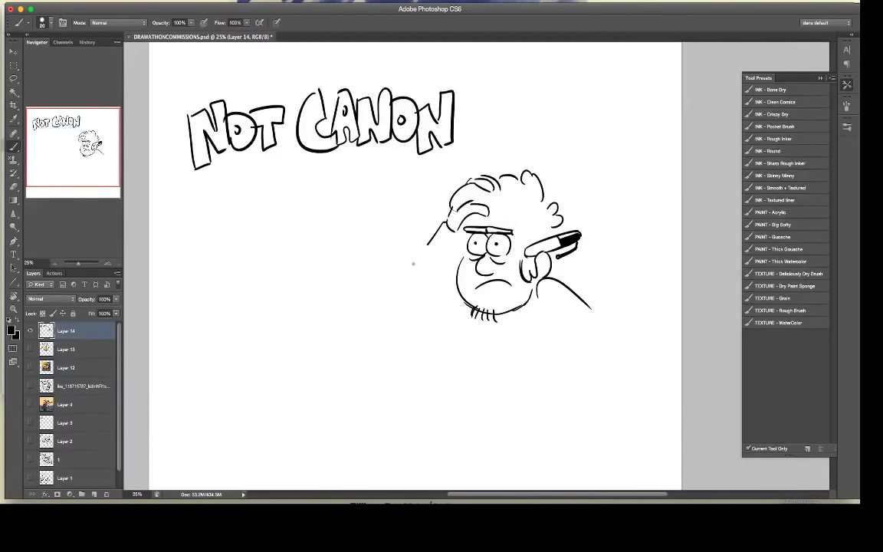
mouse_move(413, 263)
left_mouse_down()
mouse_move(399, 310)
mouse_move(426, 307)
mouse_move(406, 287)
mouse_move(396, 292)
mouse_move(403, 318)
mouse_move(434, 317)
left_mouse_up()
mouse_move(458, 233)
left_mouse_down()
mouse_move(460, 249)
mouse_move(430, 292)
left_mouse_up()
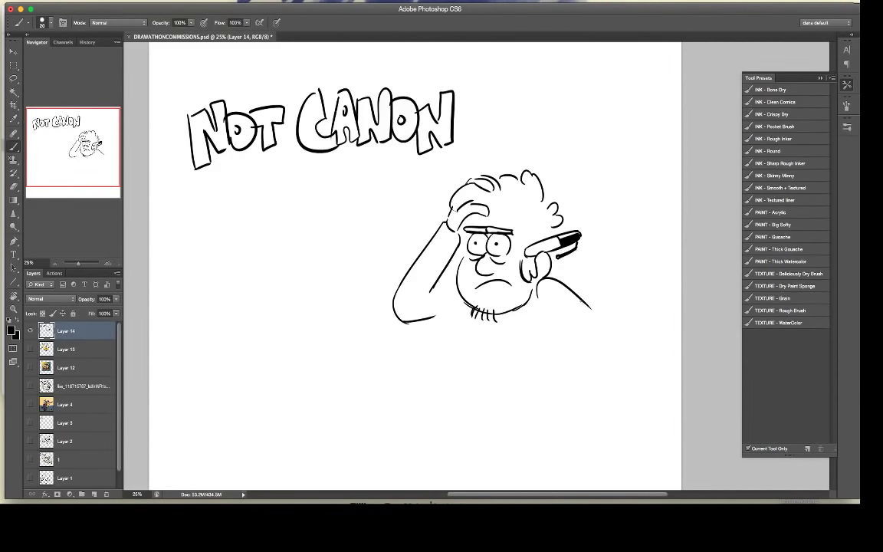
Step: Draw the man's other arm bent across his body, ending in a hand with spread fingers
mouse_move(592, 309)
left_mouse_down()
mouse_move(607, 323)
mouse_move(524, 351)
mouse_move(535, 359)
left_mouse_up()
mouse_move(607, 322)
left_mouse_down()
mouse_move(609, 338)
mouse_move(553, 367)
left_mouse_up()
key("super+z")
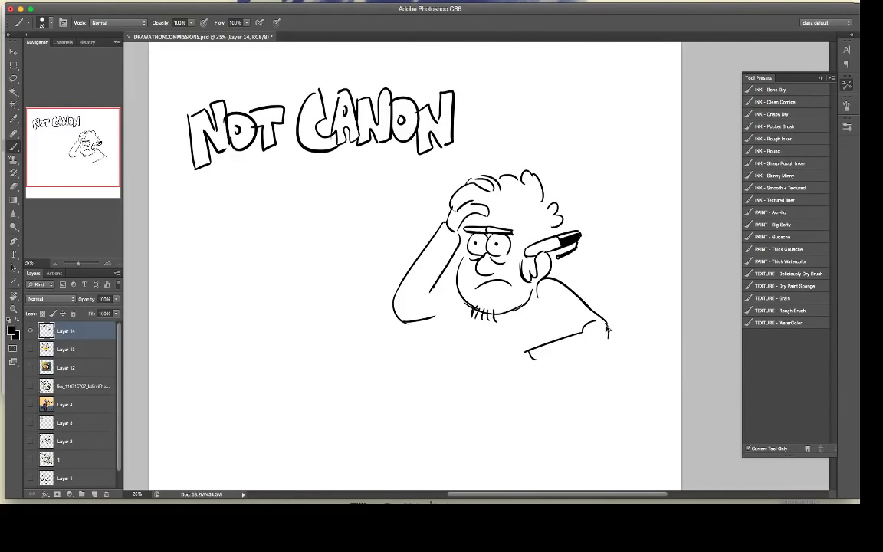
mouse_move(606, 328)
left_mouse_down()
mouse_move(544, 367)
mouse_move(487, 362)
left_mouse_up()
key("e")
key("b")
mouse_move(543, 368)
left_mouse_down()
mouse_move(519, 371)
mouse_move(516, 363)
mouse_move(498, 381)
mouse_move(485, 372)
left_mouse_up()
mouse_move(502, 356)
left_mouse_down()
mouse_move(494, 373)
mouse_move(561, 365)
left_mouse_up()
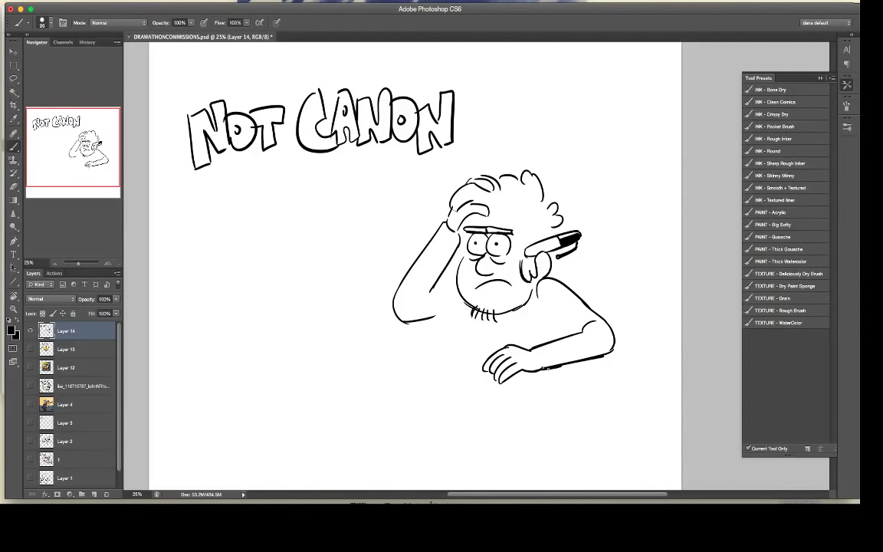
Step: Add the lower arm's cuff, extend the raised arm's elbow line to the chin and outline the torso's side
left_click_drag(529, 349, 540, 367)
left_click_drag(432, 317, 458, 306)
mouse_move(539, 301)
left_mouse_down()
mouse_move(545, 407)
mouse_move(580, 407)
left_mouse_up()
left_click_drag(581, 361, 580, 406)
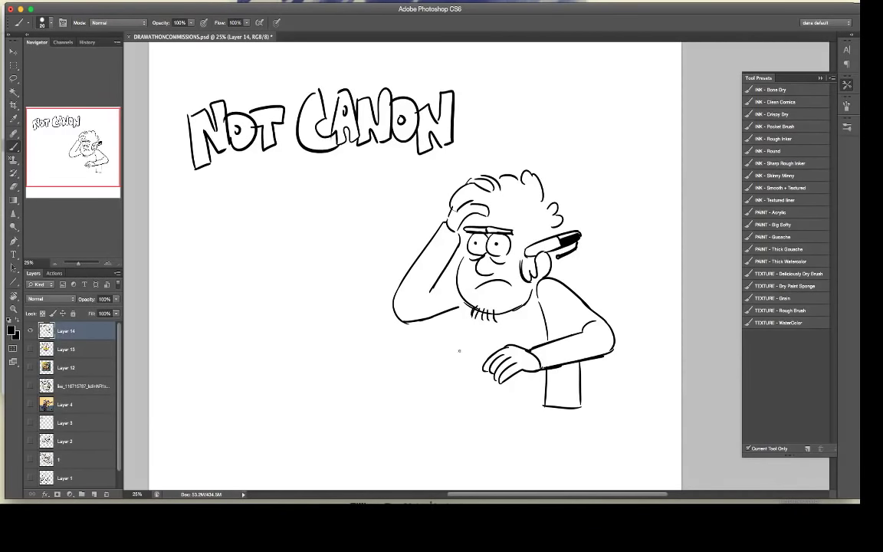
Step: Draw the seated man's thighs and his bent lower leg beneath the resting hand
left_click_drag(434, 353, 539, 380)
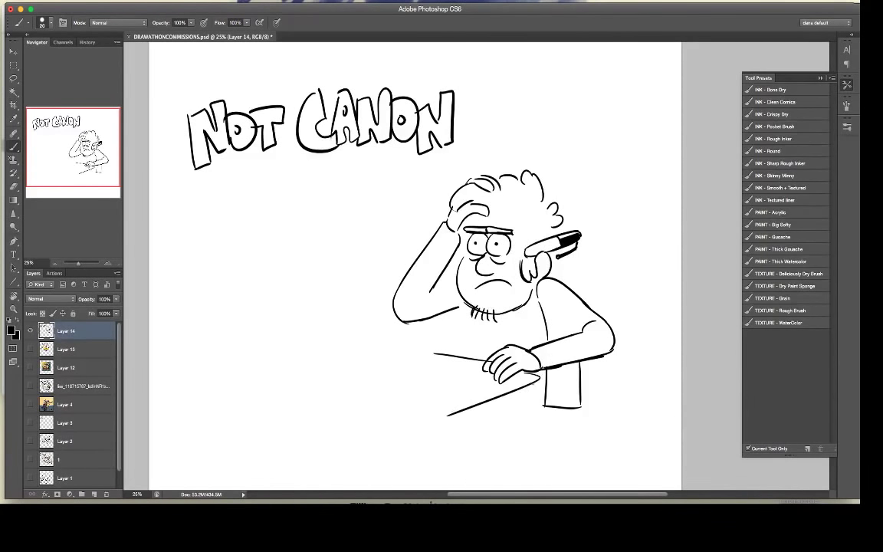
left_click_drag(544, 405, 481, 429)
left_click_drag(487, 433, 448, 475)
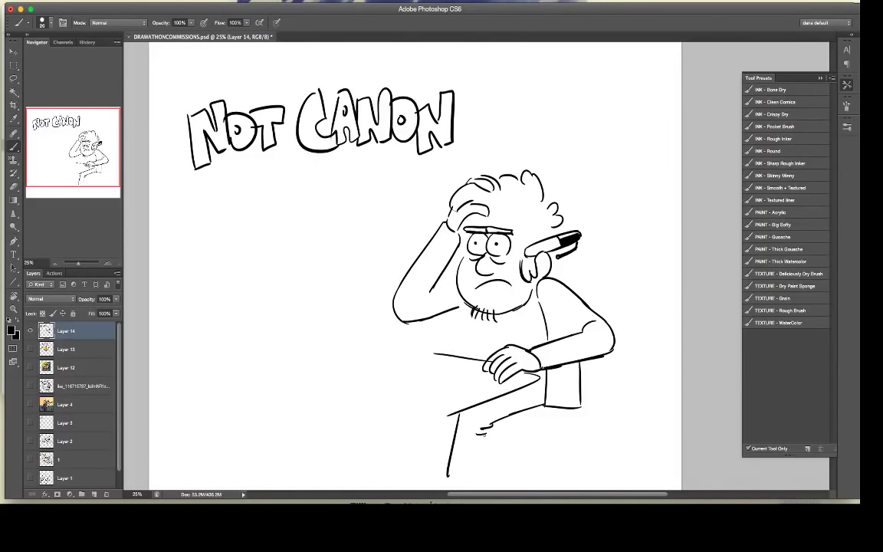
left_click_drag(485, 431, 482, 475)
Step: Lasso and cut the raised arm, and redraw it longer with the elbow resting on the knee
key("l")
mouse_move(384, 300)
left_mouse_down()
mouse_move(385, 321)
mouse_move(467, 316)
mouse_move(381, 218)
mouse_move(353, 267)
left_mouse_up()
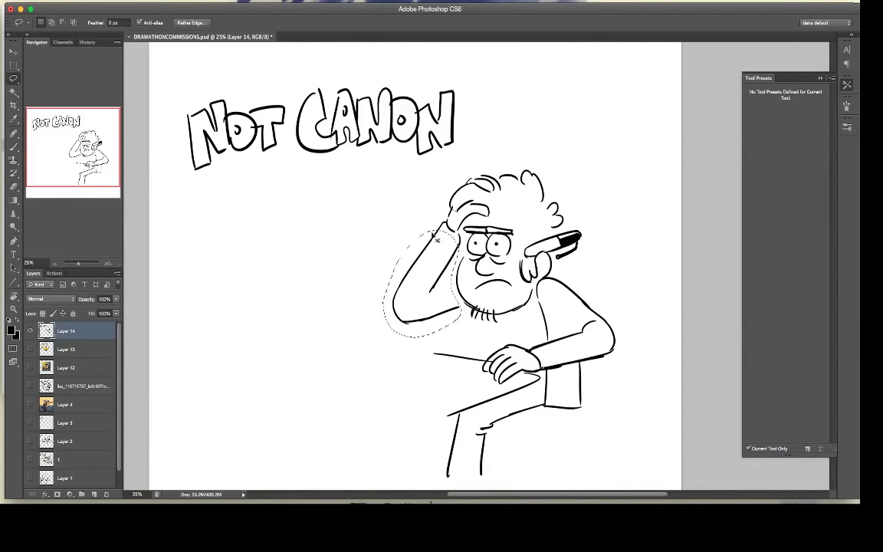
key("ctrl+x")
left_click(13, 146)
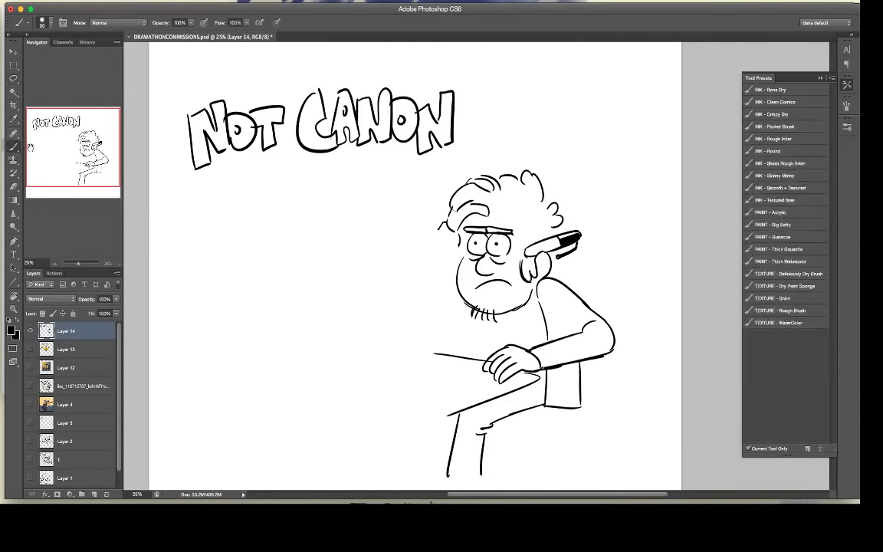
mouse_move(441, 227)
left_mouse_down()
mouse_move(405, 326)
mouse_move(420, 347)
left_mouse_up()
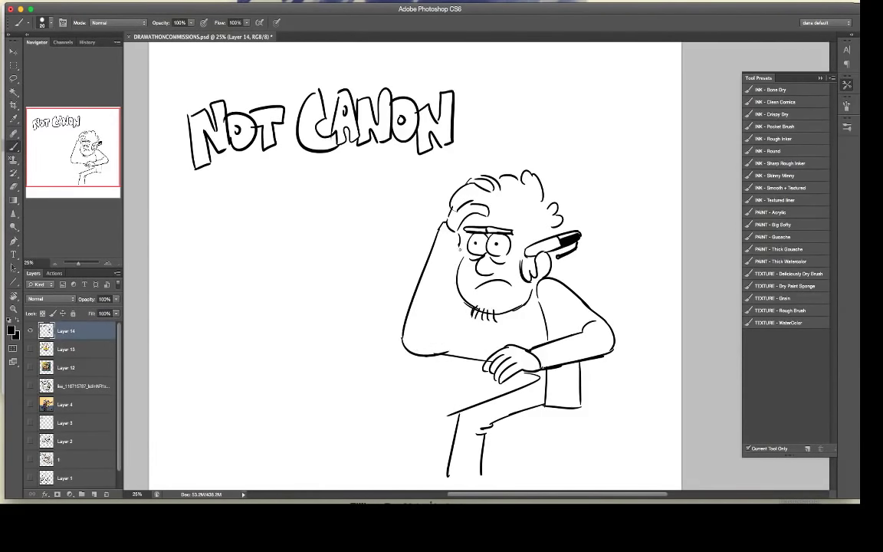
left_click_drag(460, 250, 441, 324)
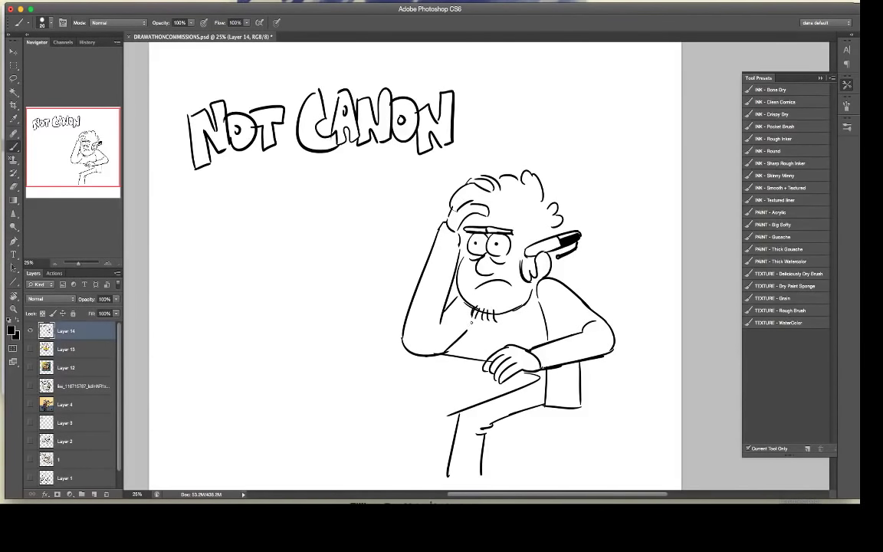
Step: Draw the shirt's front lines and the chair's seat, rounded back and leg behind the man
mouse_move(471, 322)
left_mouse_down()
mouse_move(472, 358)
mouse_move(493, 356)
left_mouse_up()
mouse_move(520, 421)
left_mouse_down()
mouse_move(582, 418)
mouse_move(594, 375)
left_mouse_up()
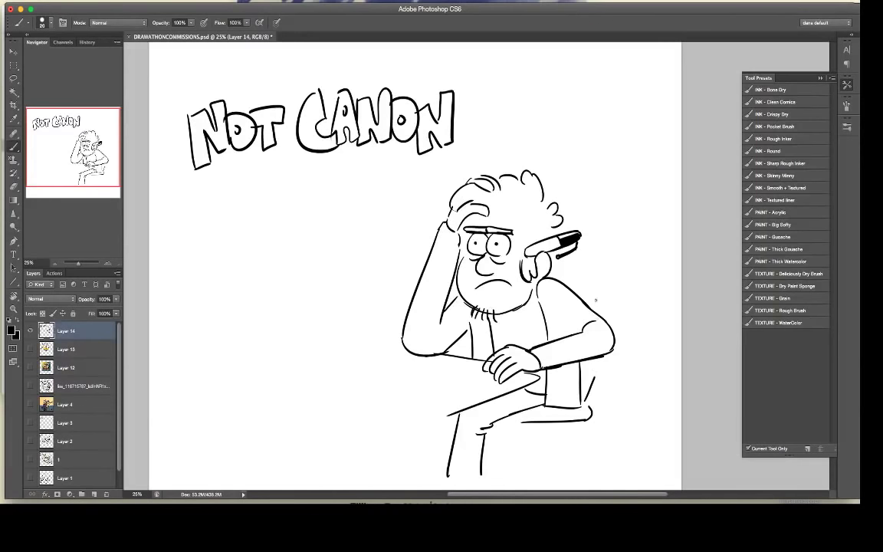
left_click_drag(582, 274, 612, 325)
left_click_drag(565, 423, 581, 473)
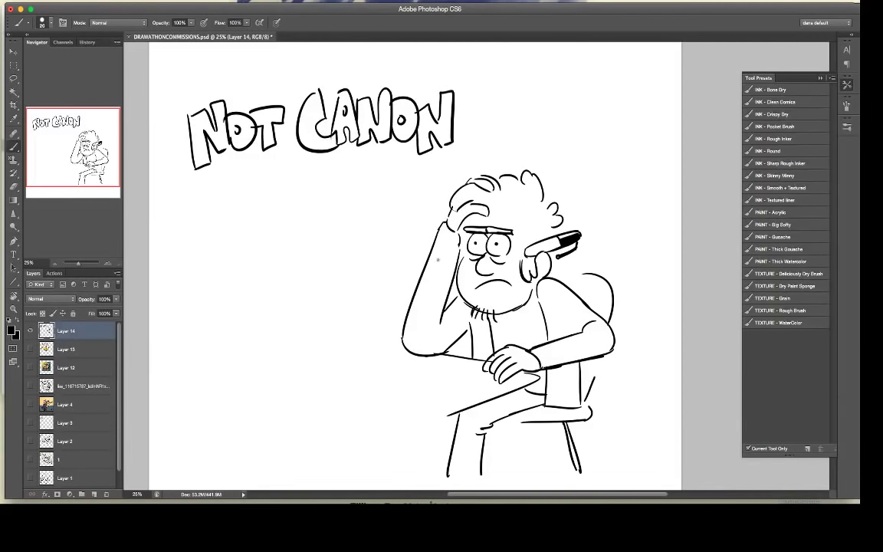
Step: Draw crossing plaid lines over the sleeve of the raised arm
left_click_drag(447, 225, 421, 349)
left_click_drag(455, 250, 440, 340)
left_click_drag(415, 282, 454, 289)
left_click_drag(405, 328, 457, 323)
left_click_drag(425, 339, 451, 336)
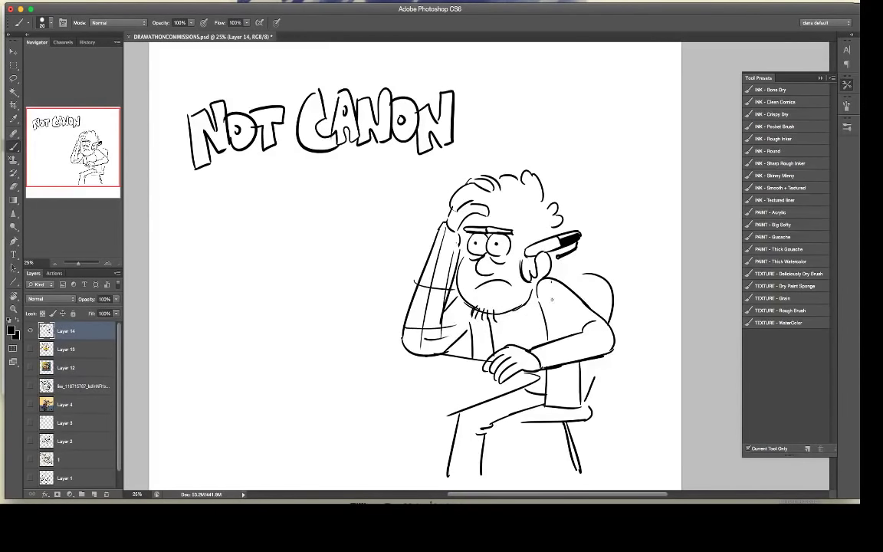
Step: Continue the plaid lines across the shirt's shoulder, side and lower sleeve
left_click_drag(549, 279, 552, 404)
left_click_drag(569, 281, 571, 369)
left_click_drag(537, 289, 594, 284)
left_click_drag(541, 311, 606, 307)
left_click_drag(540, 331, 594, 328)
left_click_drag(548, 357, 582, 354)
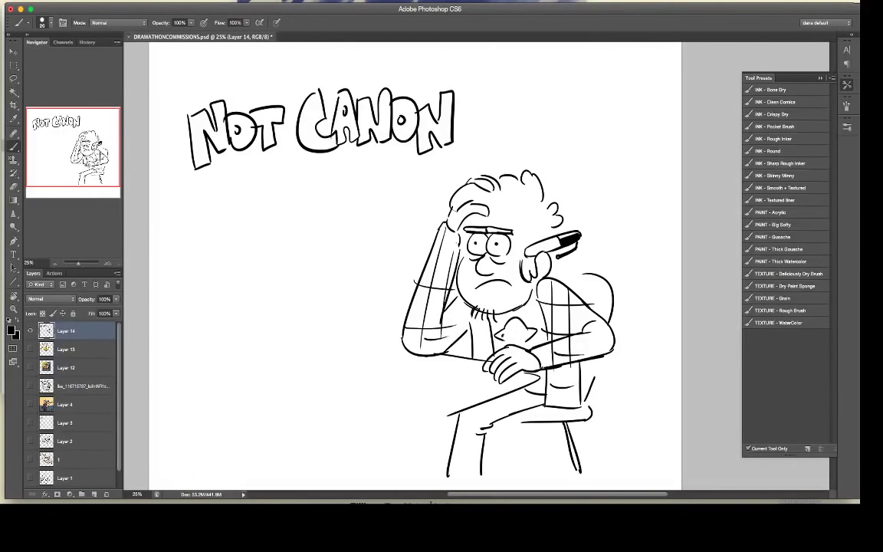
Step: Finish the flying saucer emblem on the shirt and draw a flat tabletop line extending out from the knee
left_click(521, 335)
left_click_drag(505, 328, 526, 329)
left_click_drag(363, 424, 453, 418)
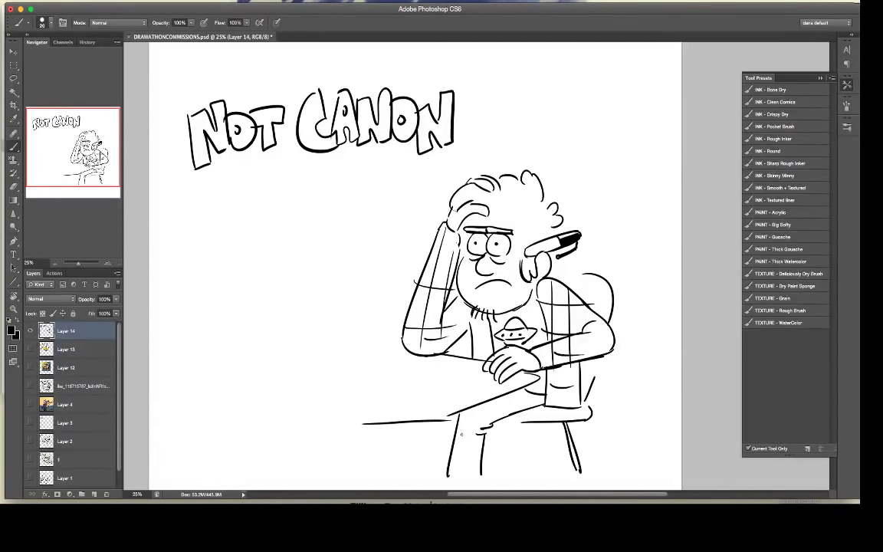
left_click_drag(365, 423, 449, 418)
mouse_move(443, 363)
left_mouse_down()
mouse_move(450, 388)
mouse_move(460, 369)
left_mouse_up()
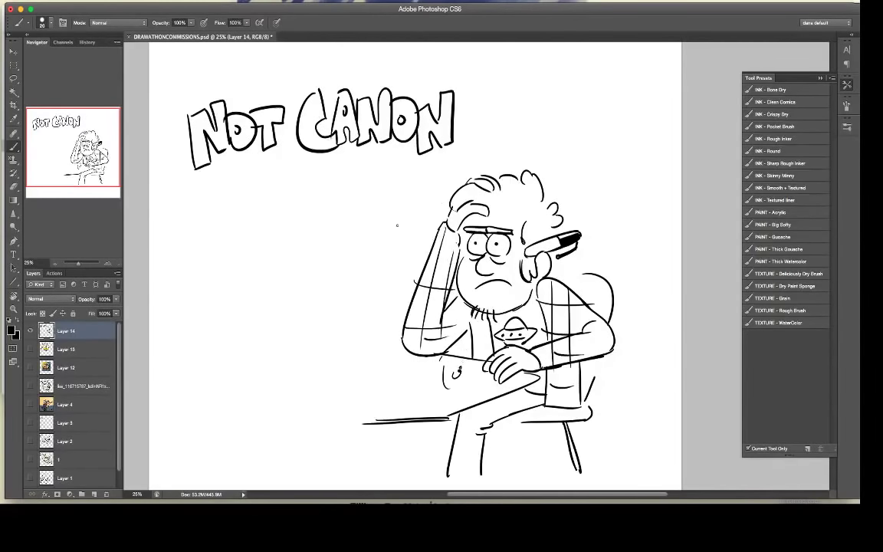
left_click_drag(397, 225, 396, 243)
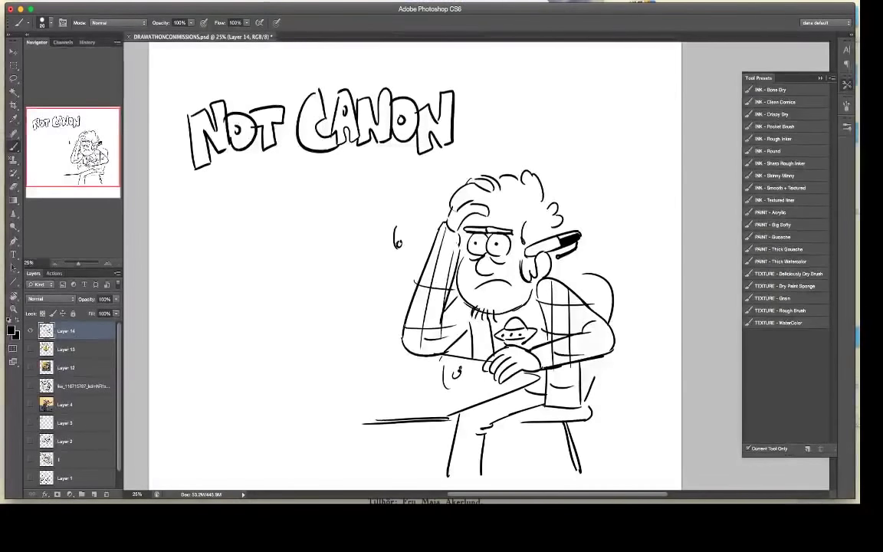
key("l")
left_click_drag(404, 276, 402, 274)
key("Delete")
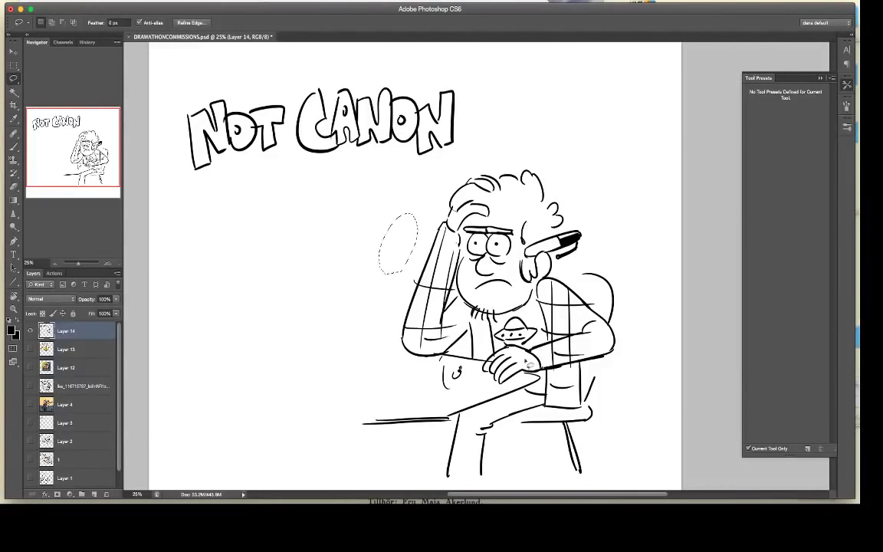
key("ctrl+d")
Step: Lasso and delete the man's raised arm together with the small mark beneath its elbow
mouse_move(478, 350)
left_mouse_down()
mouse_move(418, 250)
mouse_move(439, 201)
mouse_move(411, 210)
mouse_move(404, 342)
left_mouse_up()
left_click_drag(448, 387, 460, 368)
key("Delete")
key("ctrl+d")
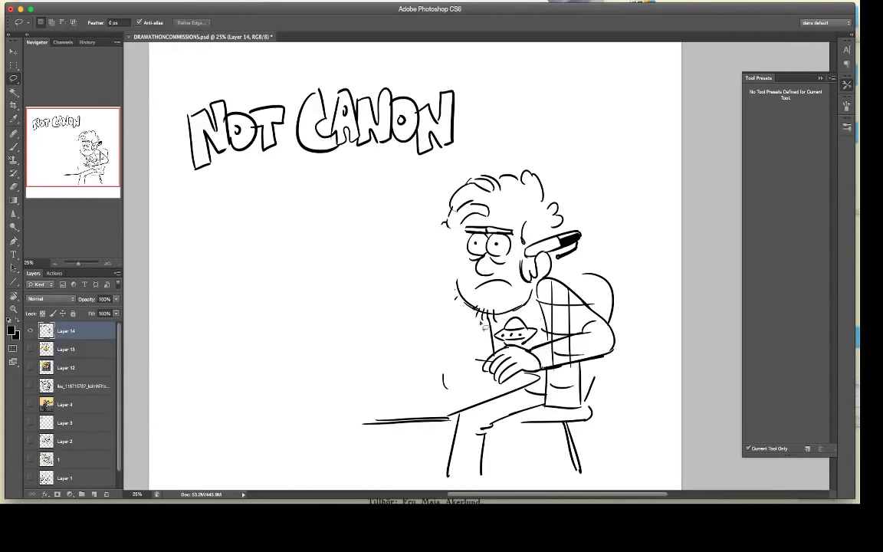
Step: Lasso the man's head and move it slightly down and forward over the chest
mouse_move(563, 257)
left_mouse_down()
mouse_move(548, 218)
mouse_move(410, 280)
mouse_move(471, 284)
left_mouse_up()
key("v")
left_click_drag(569, 227, 553, 240)
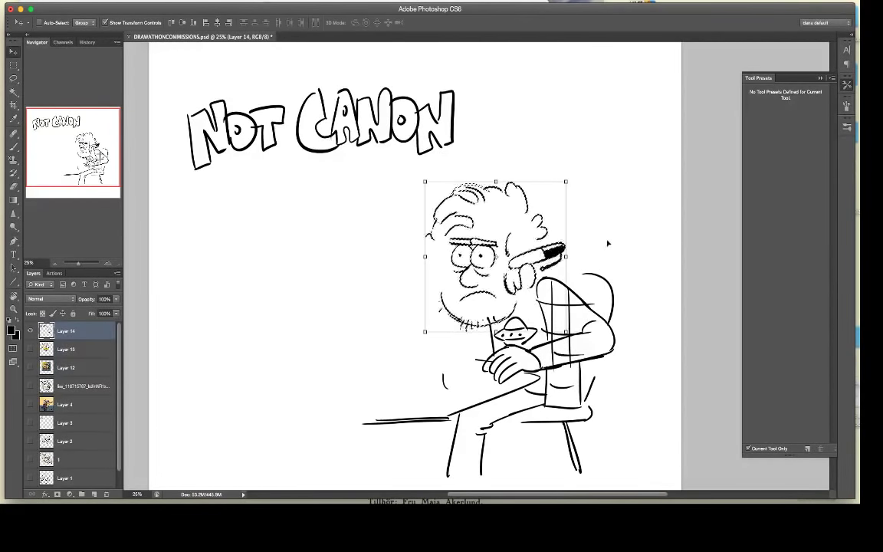
key("ctrl+d")
key("l")
key("e")
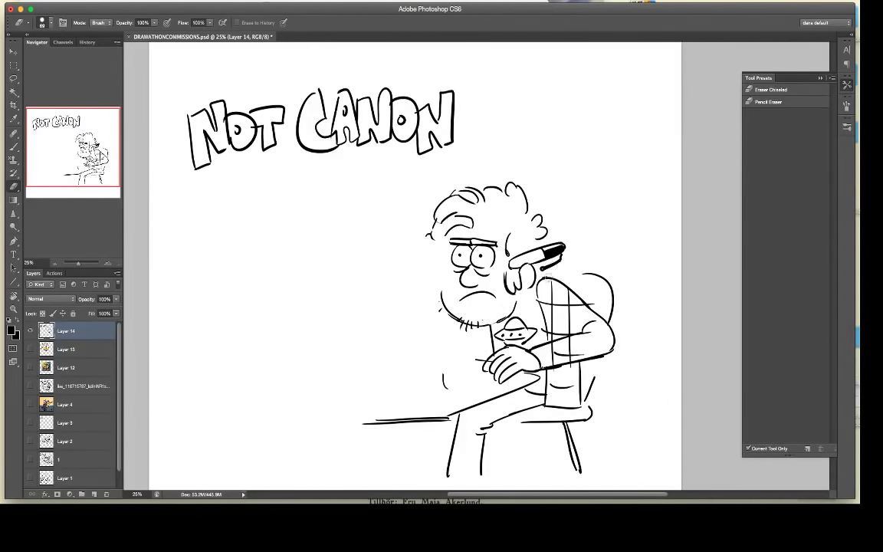
Step: Lasso and delete the plaid shoulder and sleeve of the resting arm
key("l")
mouse_move(556, 276)
left_mouse_down()
mouse_move(540, 351)
mouse_move(568, 374)
mouse_move(620, 347)
mouse_move(512, 257)
left_mouse_up()
key("Delete")
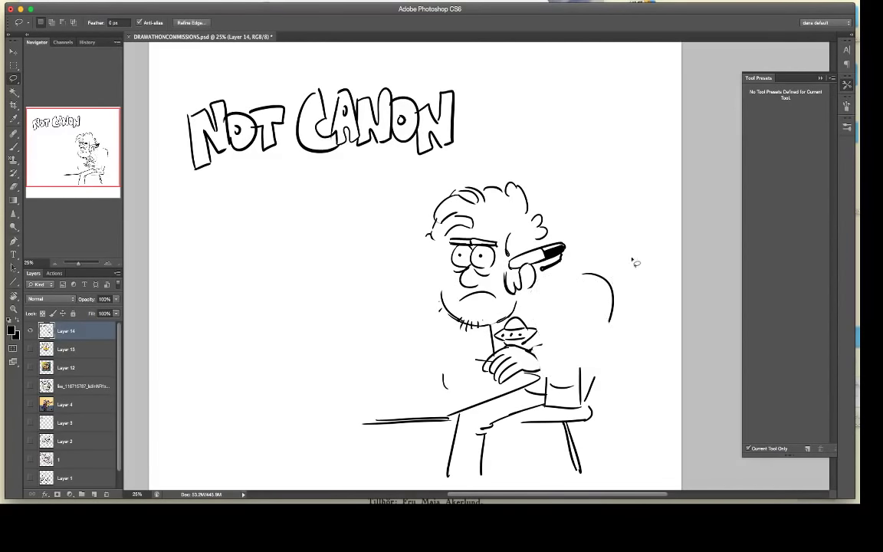
key("ctrl+d")
Step: Enlarge the brush and redraw the hunched back, shoulder and bent sleeve of the resting arm, erasing stray lines around the cuff
key("b")
right_click(561, 275)
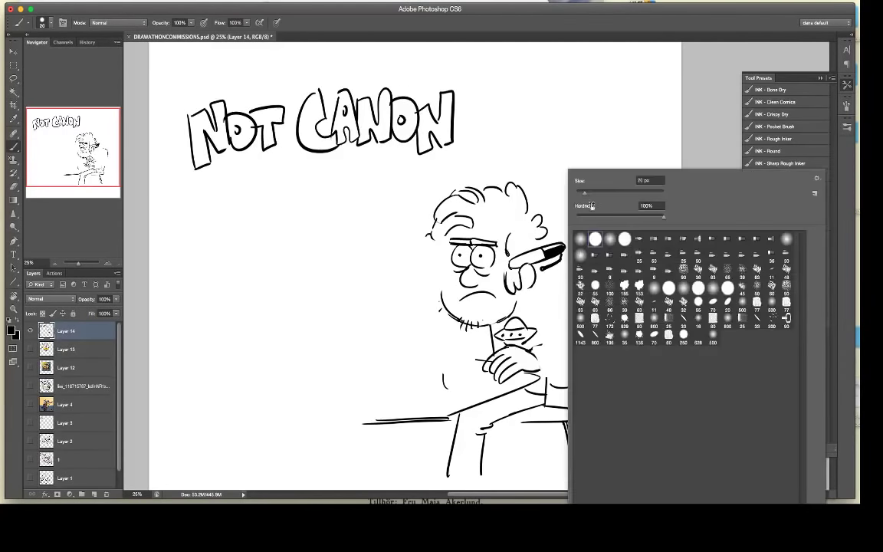
left_click_drag(590, 195, 594, 195)
left_click(550, 282)
mouse_move(544, 275)
left_mouse_down()
mouse_move(573, 311)
mouse_move(550, 284)
mouse_move(552, 325)
mouse_move(576, 329)
mouse_move(574, 301)
mouse_move(567, 288)
mouse_move(593, 366)
left_mouse_up()
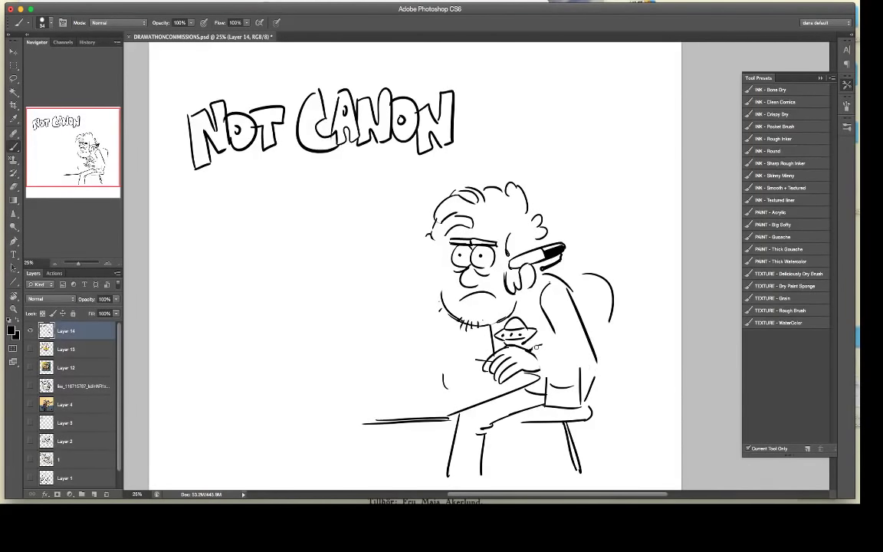
key("e")
mouse_move(541, 345)
left_mouse_down()
mouse_move(531, 350)
mouse_move(562, 353)
left_mouse_up()
key("b")
key("e")
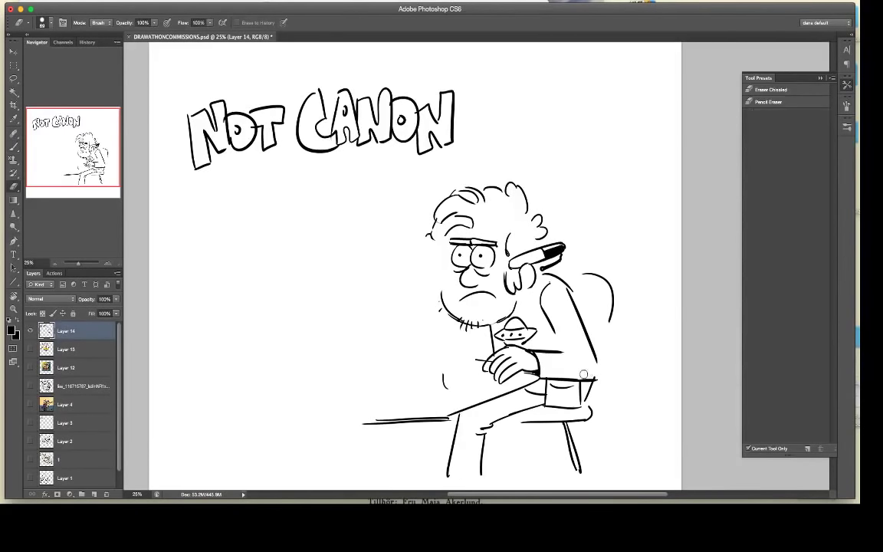
key("b")
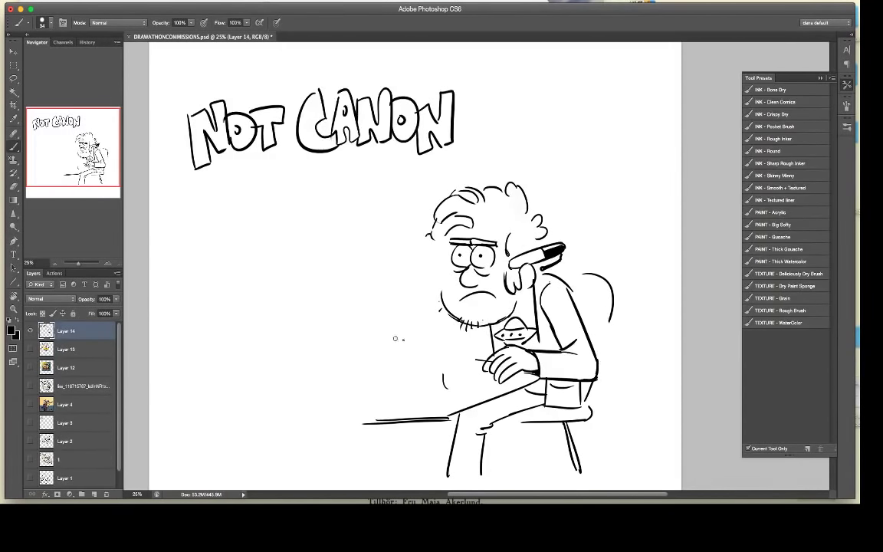
Step: Draw the tabletop's far edge running to the hand and its slanted near edge, replacing the flat line at the knee
mouse_move(396, 339)
left_mouse_down()
mouse_move(486, 359)
mouse_move(382, 343)
mouse_move(436, 355)
left_mouse_up()
key("e")
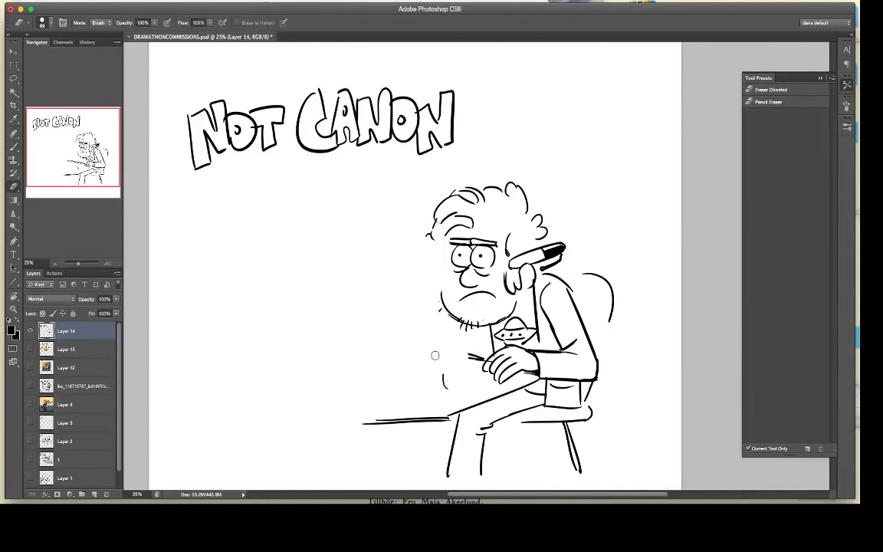
key("b")
left_click_drag(375, 341, 466, 359)
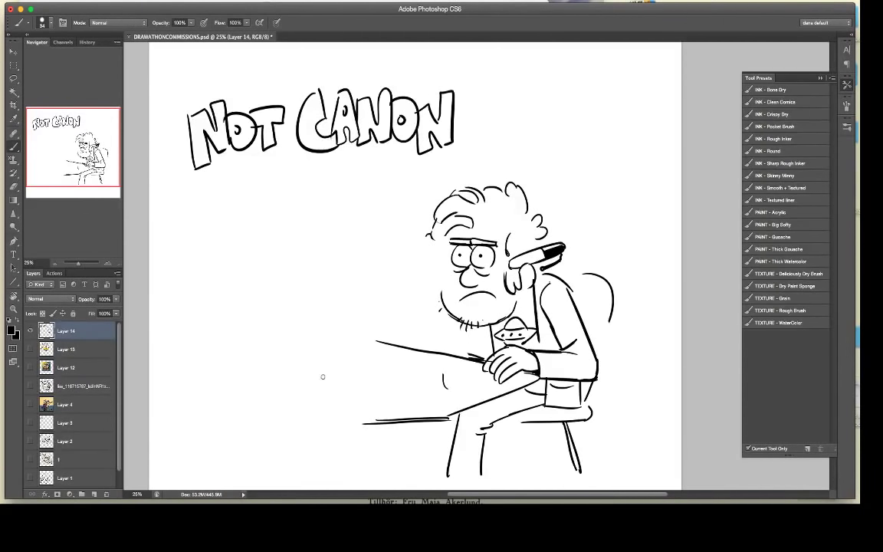
mouse_move(332, 374)
left_mouse_down()
mouse_move(411, 398)
mouse_move(404, 423)
mouse_move(367, 421)
left_mouse_up()
key("e")
key("b")
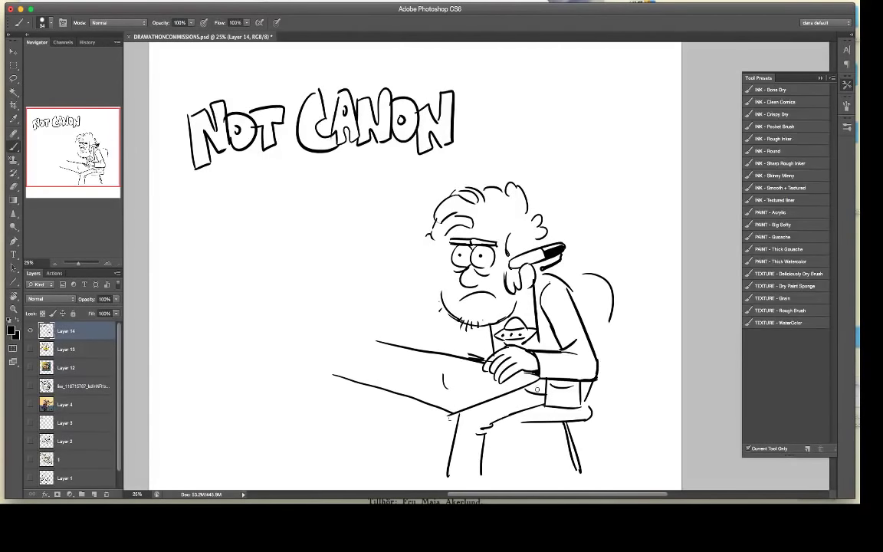
Step: Thicken the tabletop's two front edges into heavy black bands meeting at the near corner
left_click_drag(540, 382, 453, 416)
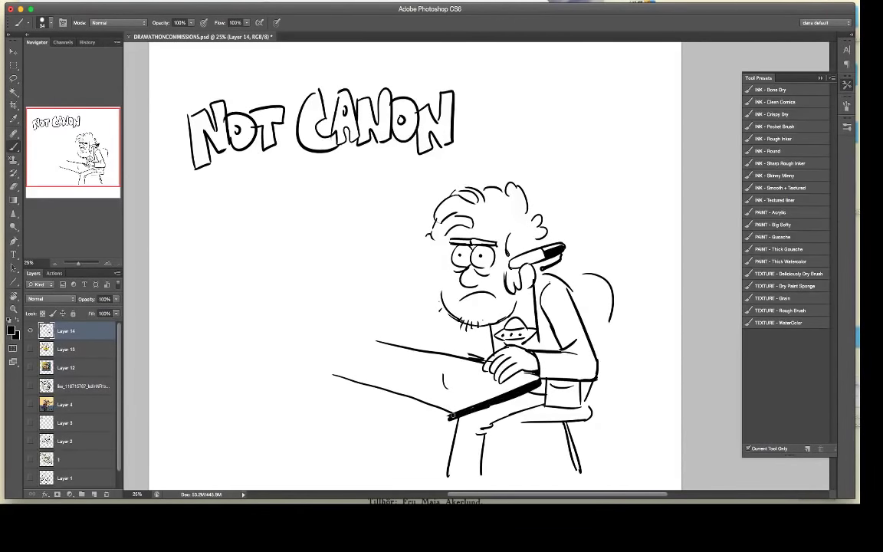
left_click_drag(325, 375, 412, 401)
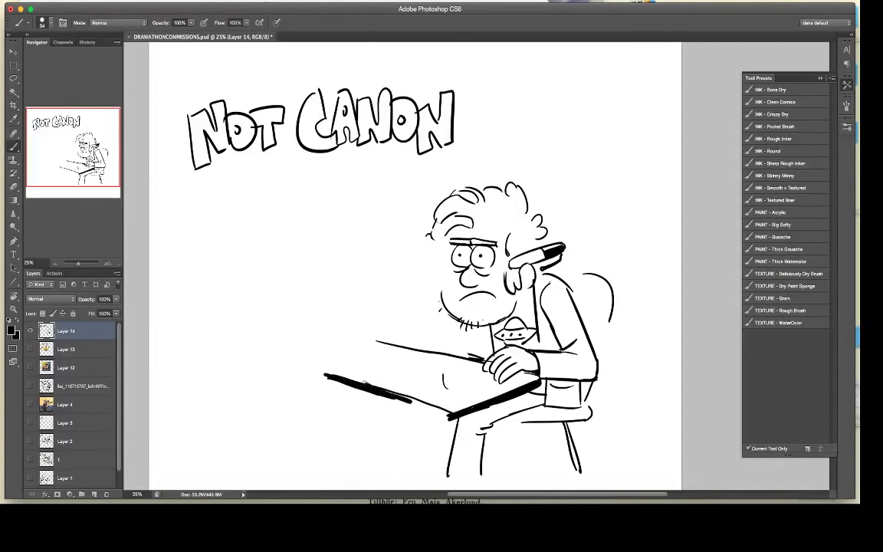
left_click_drag(365, 383, 417, 391)
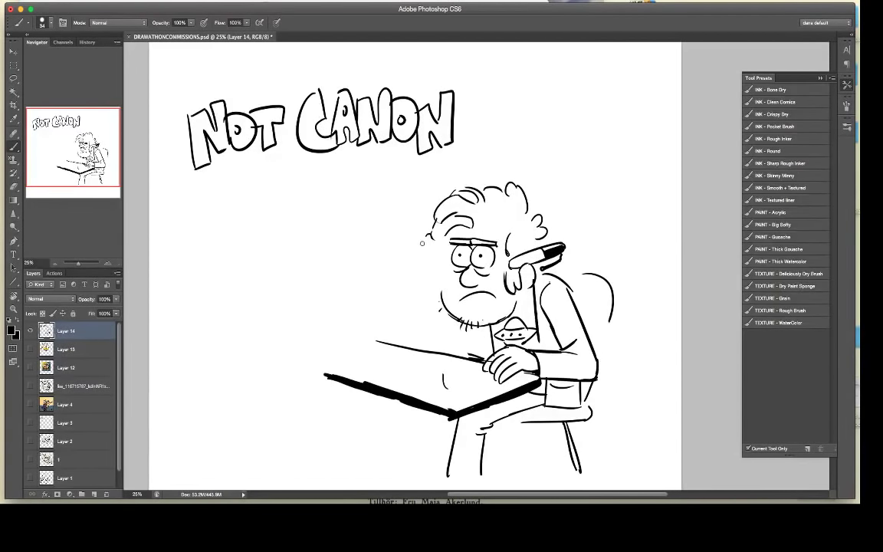
Step: Redraw the raised arm with its elbow on the table and the forearm reaching up to the forehead
left_click_drag(426, 234, 423, 342)
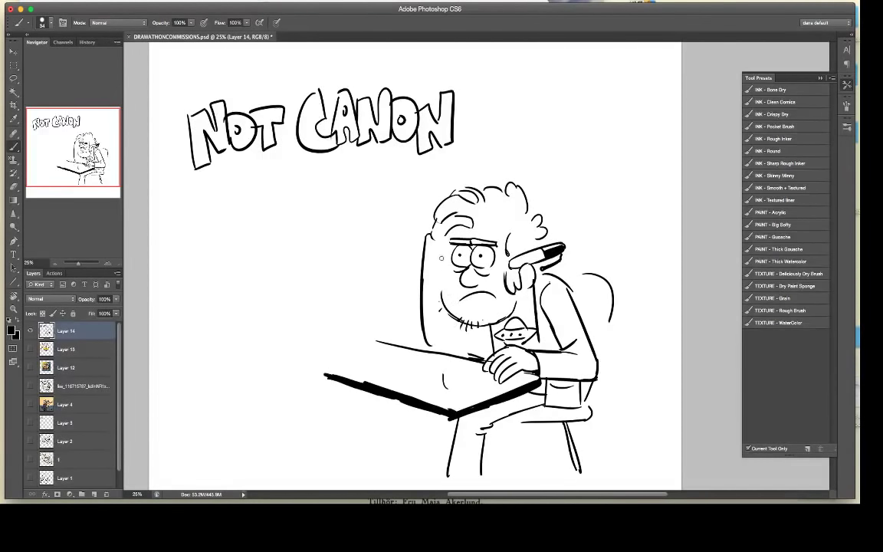
mouse_move(426, 235)
left_mouse_down()
mouse_move(449, 244)
mouse_move(434, 357)
left_mouse_up()
mouse_move(424, 243)
left_mouse_down()
mouse_move(413, 350)
mouse_move(436, 349)
mouse_move(428, 290)
mouse_move(426, 336)
left_mouse_up()
key("e")
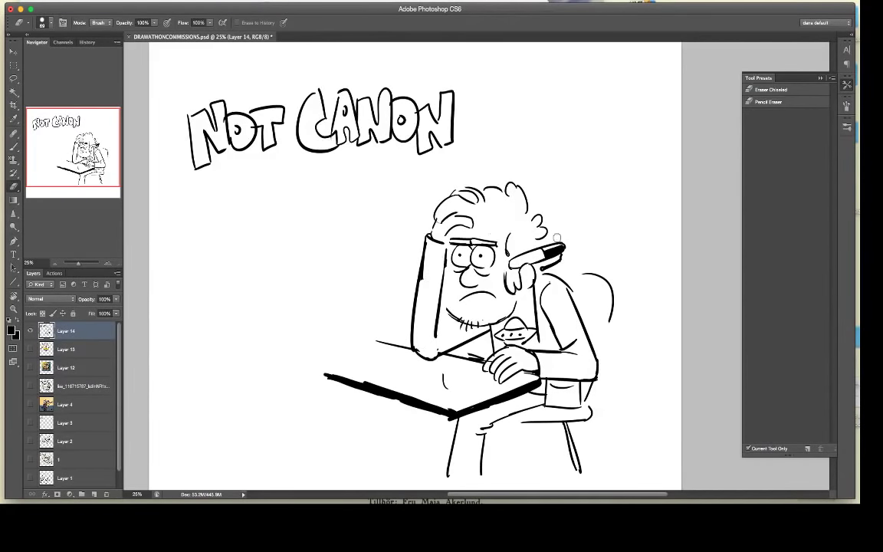
Step: Redraw the jaw, shirt front and upper sleeve lines, and erase the overlapping strokes around the raised arm
key("b")
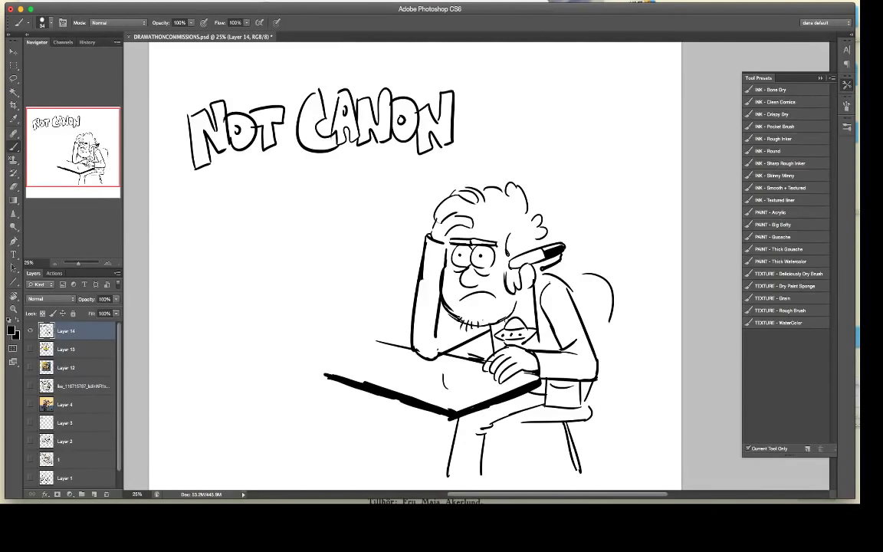
key("e")
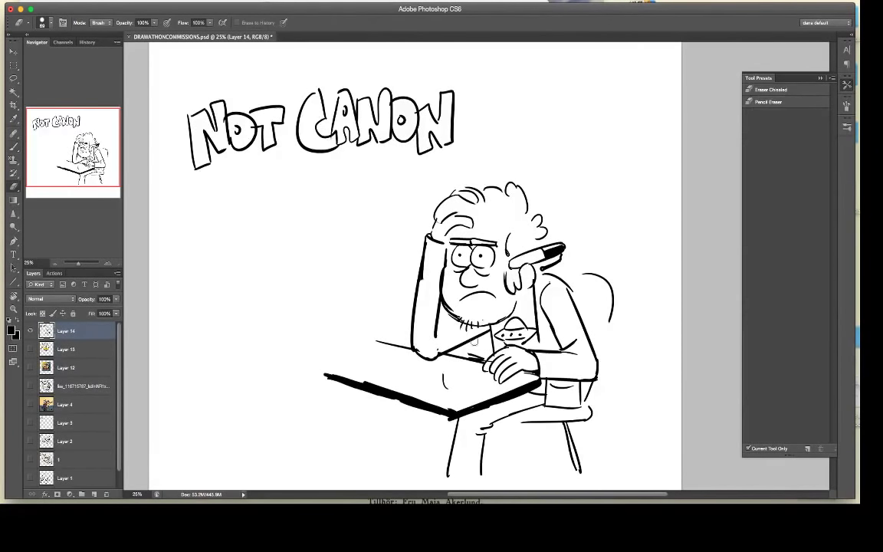
key("b")
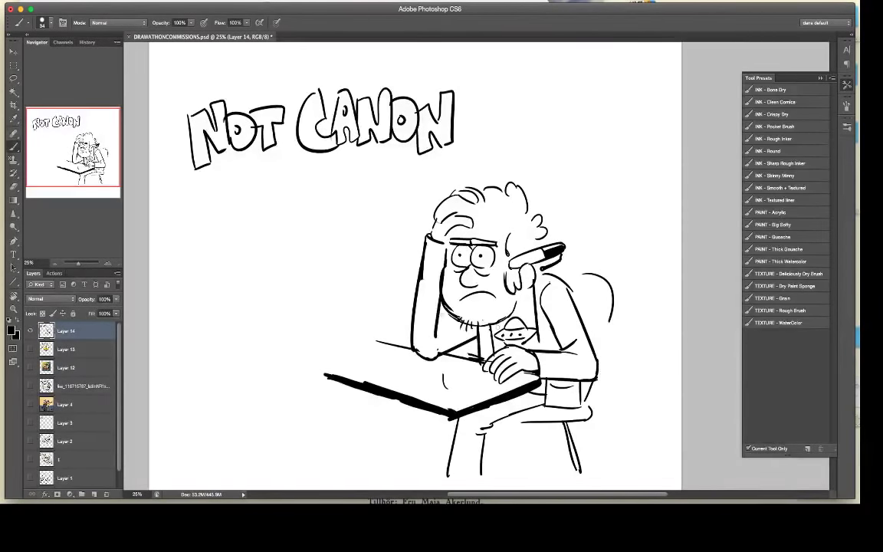
left_click_drag(439, 322, 454, 315)
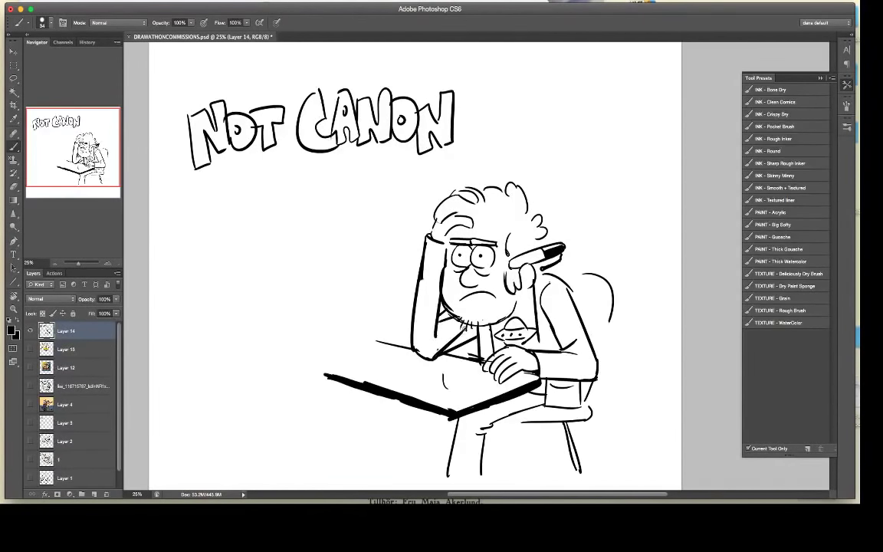
key("e")
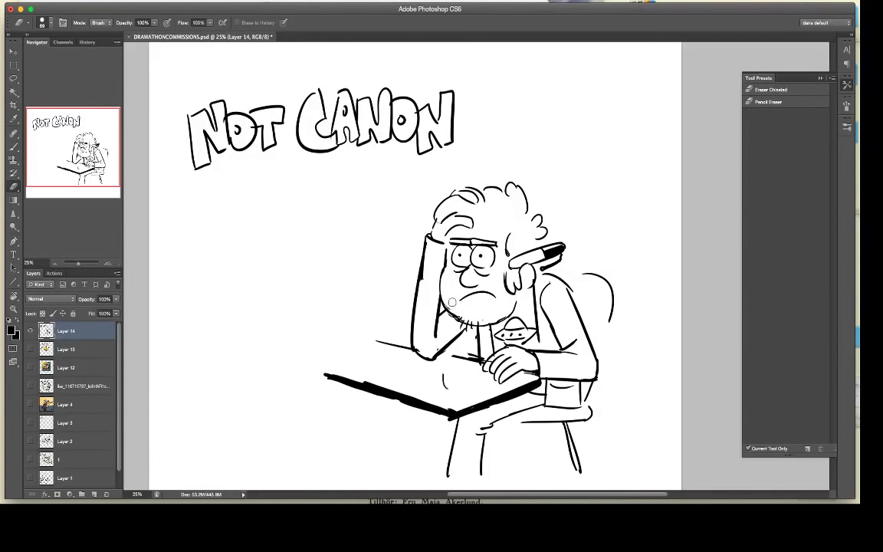
key("b")
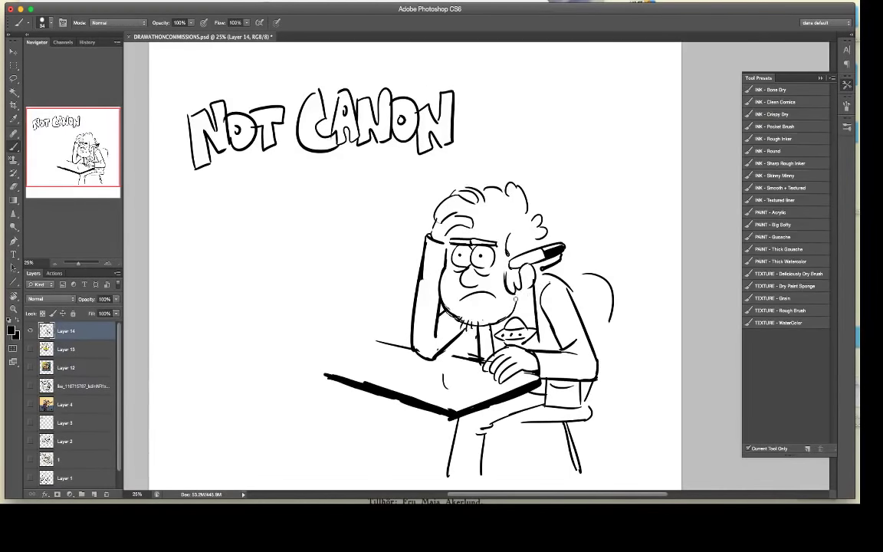
key("e")
key("b")
key("e")
key("b")
Step: Draw crossing plaid lines over both redrawn sleeves, the shirt front and the shirt's lower side
left_click_drag(430, 242, 425, 353)
mouse_move(452, 324)
left_mouse_down()
mouse_move(439, 338)
mouse_move(454, 336)
left_mouse_up()
mouse_move(414, 327)
left_mouse_down()
mouse_move(435, 331)
mouse_move(439, 308)
left_mouse_up()
mouse_move(419, 281)
left_mouse_down()
mouse_move(441, 282)
mouse_move(445, 254)
left_mouse_up()
mouse_move(548, 293)
left_mouse_down()
mouse_move(581, 365)
mouse_move(567, 300)
left_mouse_up()
mouse_move(559, 339)
left_mouse_down()
mouse_move(581, 334)
mouse_move(583, 371)
mouse_move(559, 377)
left_mouse_up()
mouse_move(542, 310)
left_mouse_down()
mouse_move(543, 347)
mouse_move(552, 335)
left_mouse_up()
left_click_drag(483, 329, 485, 358)
left_click_drag(478, 343, 493, 343)
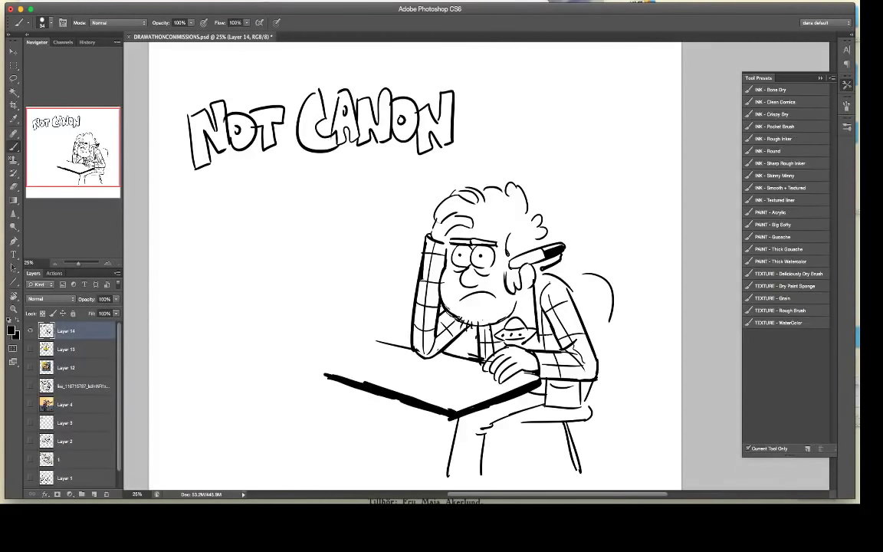
left_click_drag(562, 382, 562, 403)
Step: Erase the tabletop's far edge, redraw it farther back, and add the table's legs with thick black front ones
key("e")
left_click_drag(414, 351, 382, 340)
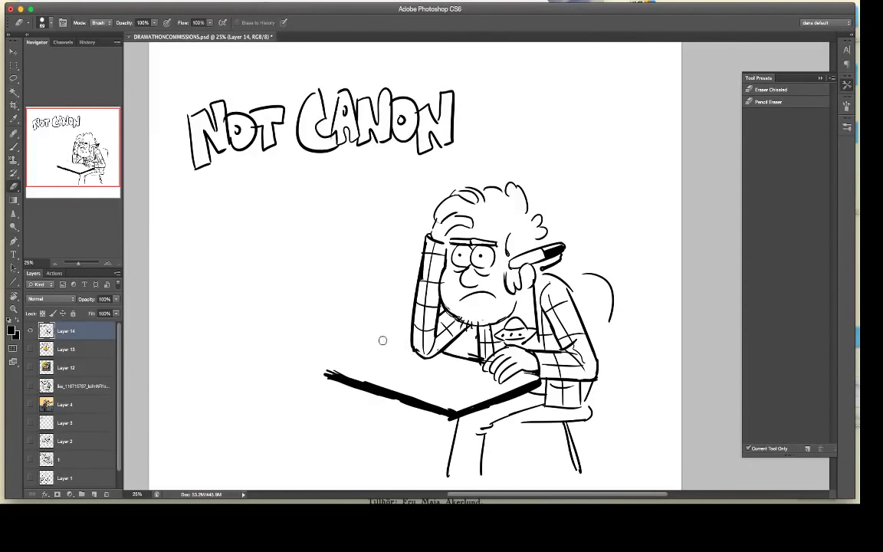
key("b")
left_click_drag(335, 318, 411, 340)
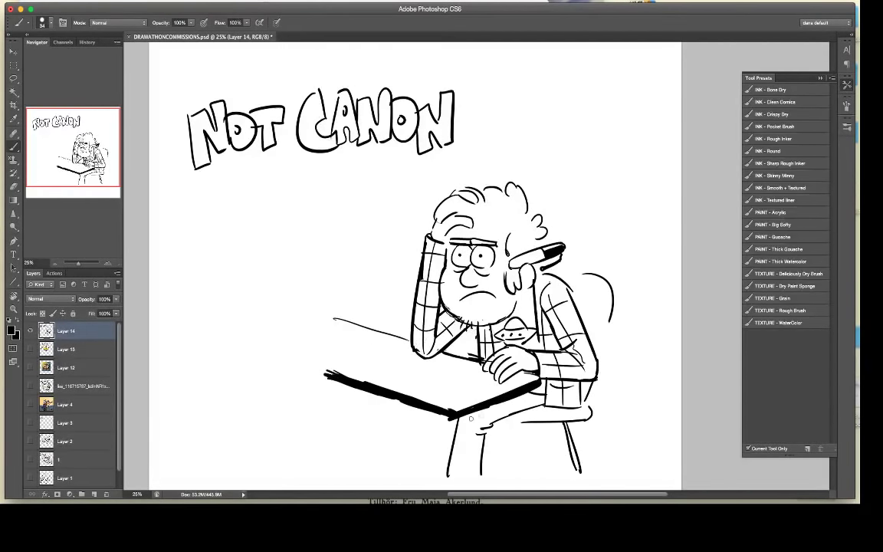
left_click_drag(450, 418, 449, 477)
left_click_drag(530, 386, 523, 464)
left_click_drag(422, 406, 414, 470)
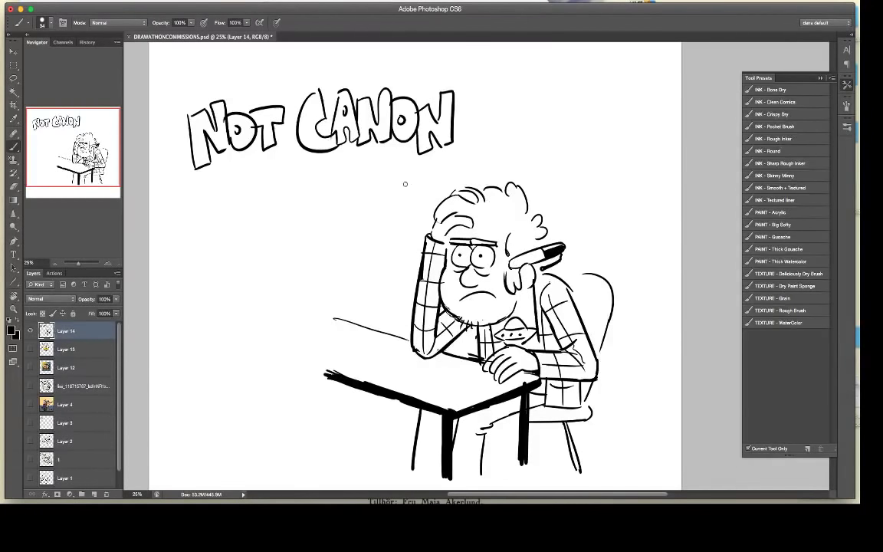
Step: Lasso the "NOT CANON" title, scale it to about 65% width and 58% height, and move it to the page's upper-right corner
key("l")
mouse_move(414, 182)
left_mouse_down()
mouse_move(390, 67)
mouse_move(374, 173)
left_mouse_up()
key("ctrl+t")
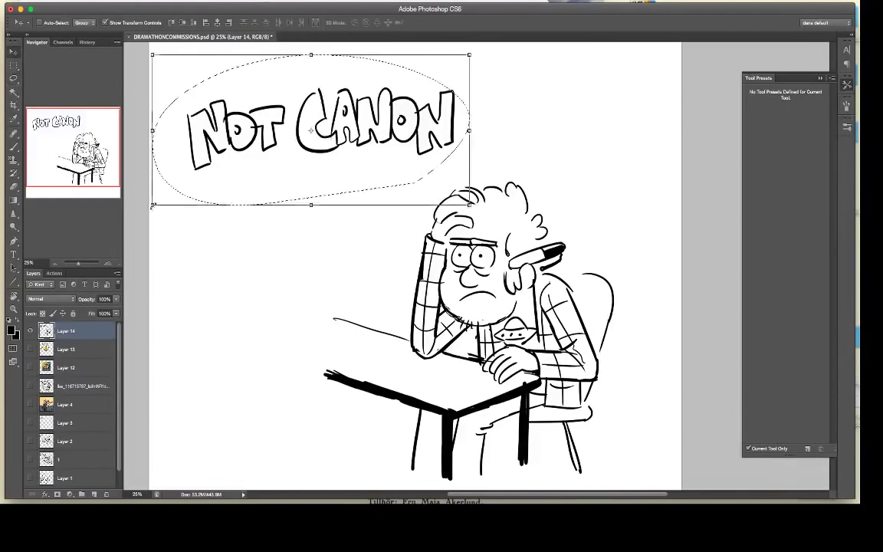
left_click_drag(154, 204, 263, 149)
left_click_drag(427, 108, 646, 105)
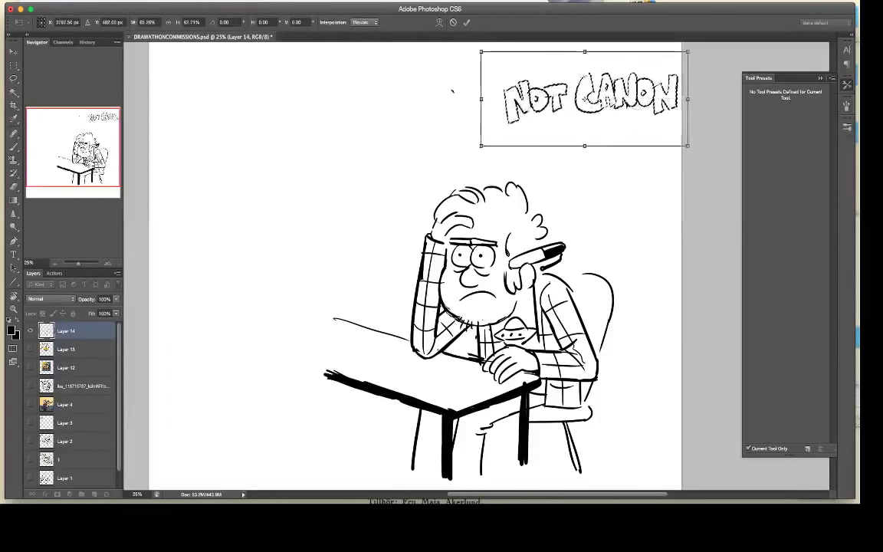
left_click_drag(646, 146, 646, 138)
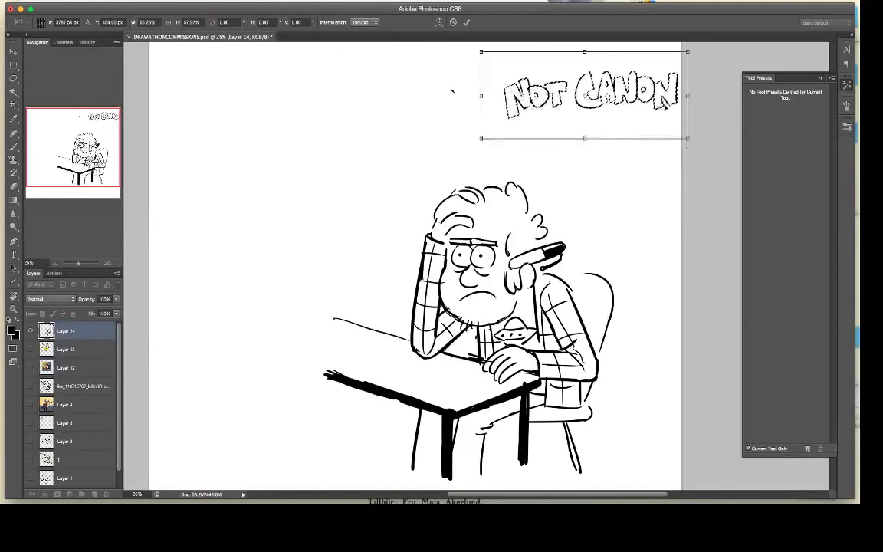
key("Return")
key("ctrl+d")
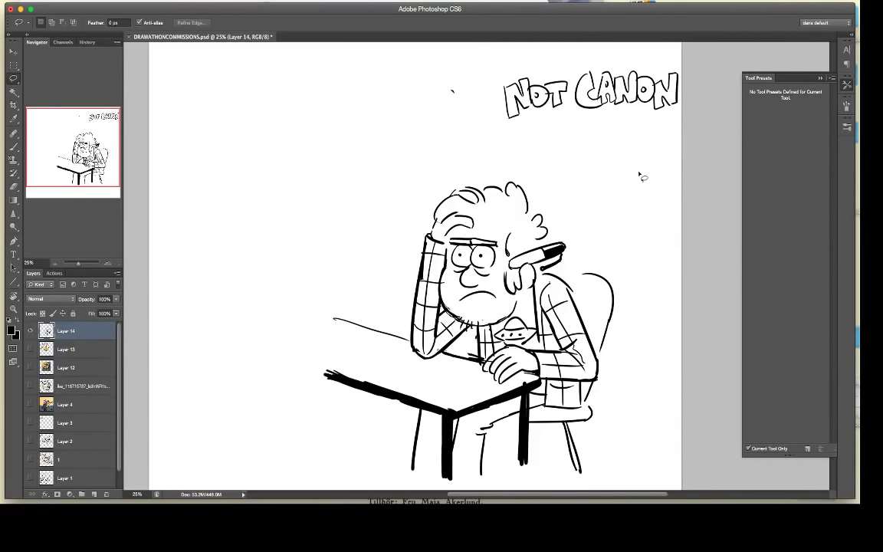
key("b")
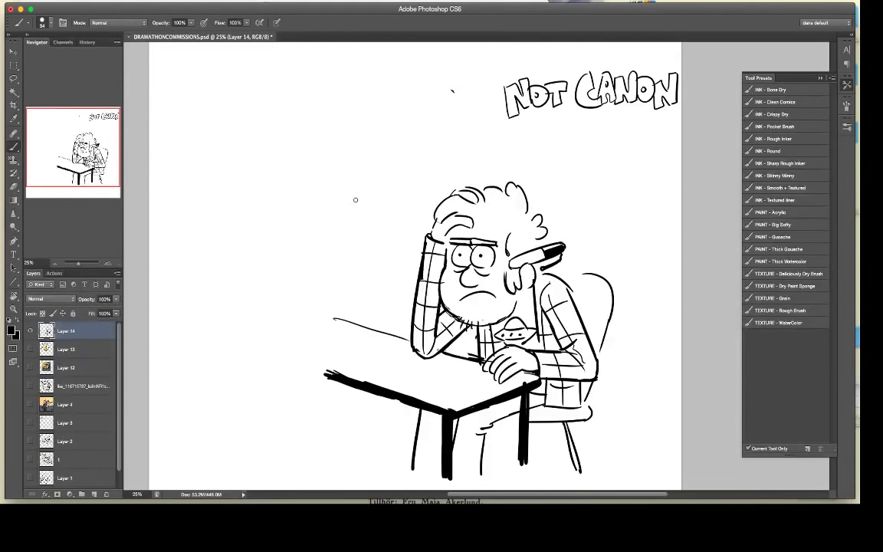
key("z")
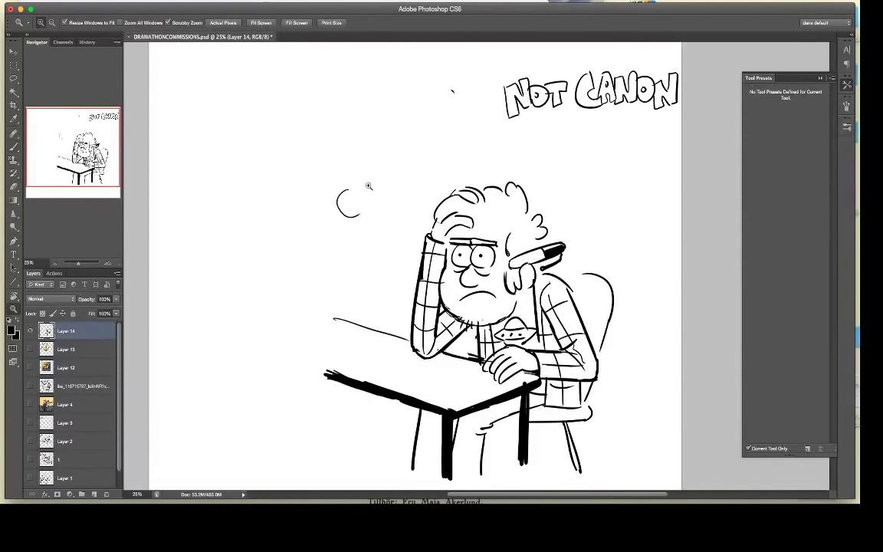
key("b")
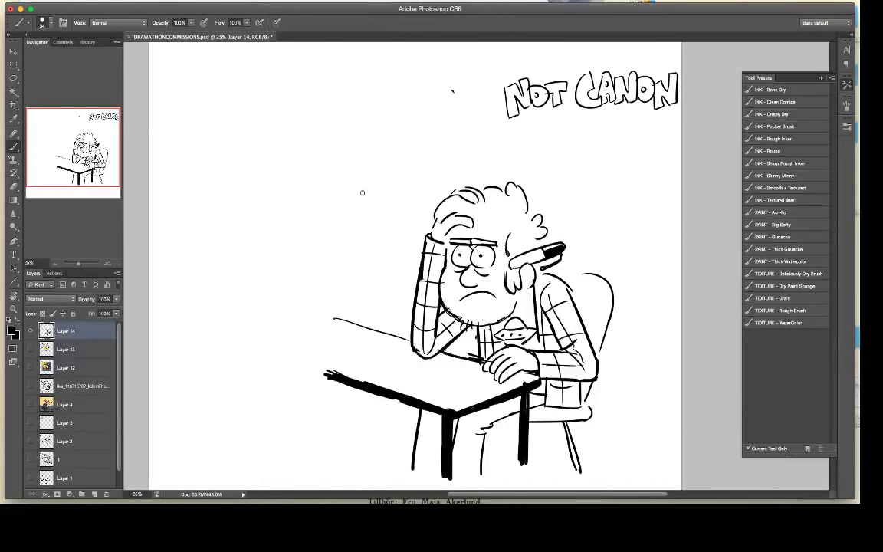
mouse_move(362, 192)
left_mouse_down()
mouse_move(353, 190)
mouse_move(338, 207)
mouse_move(351, 204)
mouse_move(345, 188)
mouse_move(376, 203)
mouse_move(370, 194)
mouse_move(375, 200)
mouse_move(329, 191)
left_mouse_up()
left_click_drag(354, 197, 376, 204)
left_click(343, 199)
mouse_move(331, 206)
left_mouse_down()
mouse_move(336, 244)
mouse_move(383, 235)
left_mouse_up()
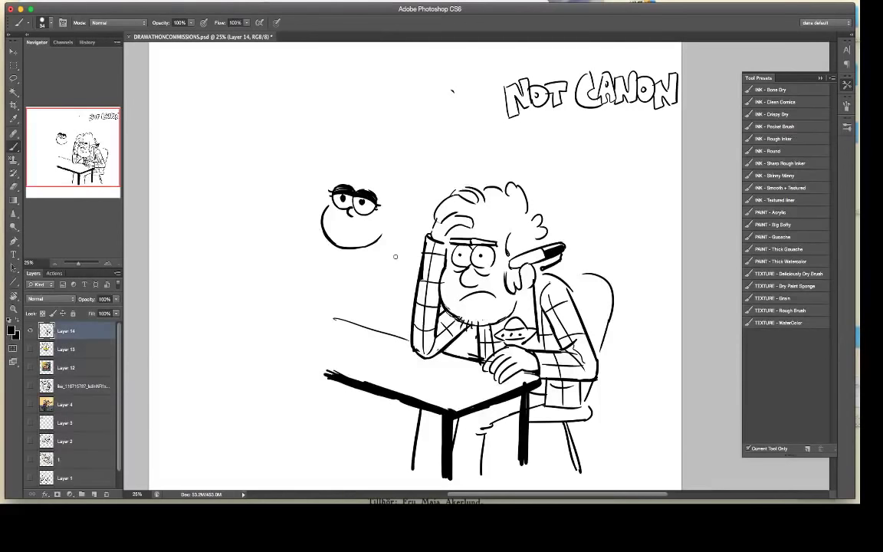
key("l")
mouse_move(383, 167)
left_mouse_down()
mouse_move(387, 252)
mouse_move(415, 303)
left_mouse_up()
key("v")
mouse_move(381, 202)
left_mouse_down()
mouse_move(321, 189)
mouse_move(368, 267)
left_mouse_up()
key("Return")
key("l")
key("Delete")
key("super+d")
Step: Draw the woman's half-lidded, side-glancing eyes beside the man, and redraw her round jaw wider below them
key("b")
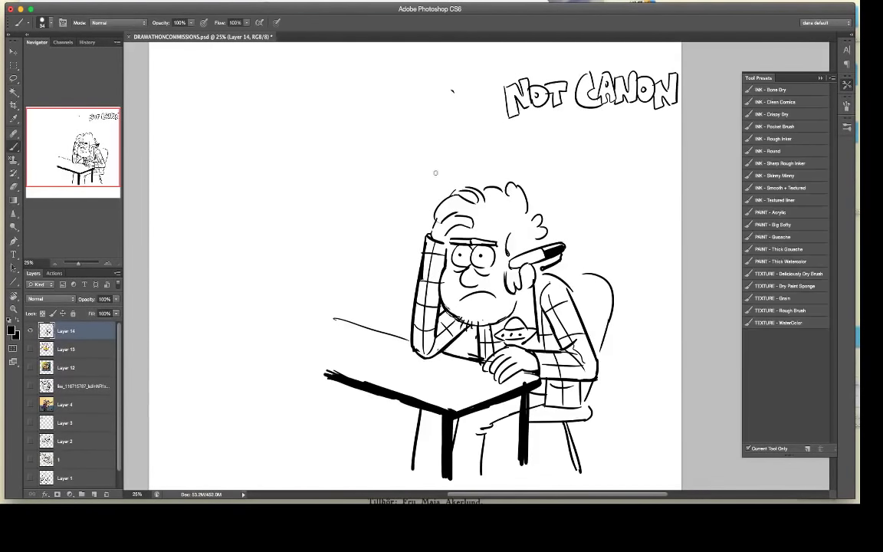
mouse_move(366, 183)
left_mouse_down()
mouse_move(363, 201)
mouse_move(370, 183)
mouse_move(386, 184)
mouse_move(353, 207)
mouse_move(385, 207)
left_mouse_up()
key("super+z")
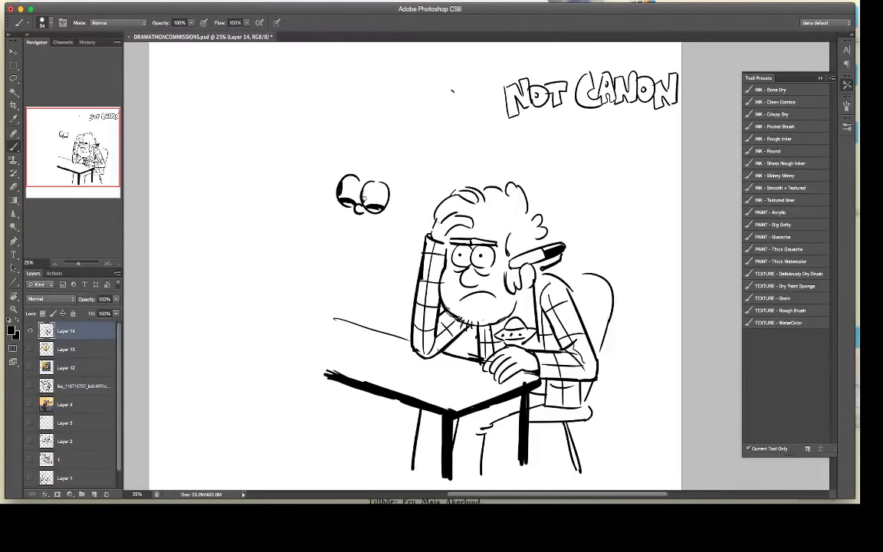
mouse_move(335, 197)
left_mouse_down()
mouse_move(349, 245)
mouse_move(397, 231)
mouse_move(345, 228)
mouse_move(350, 214)
left_mouse_up()
key("e")
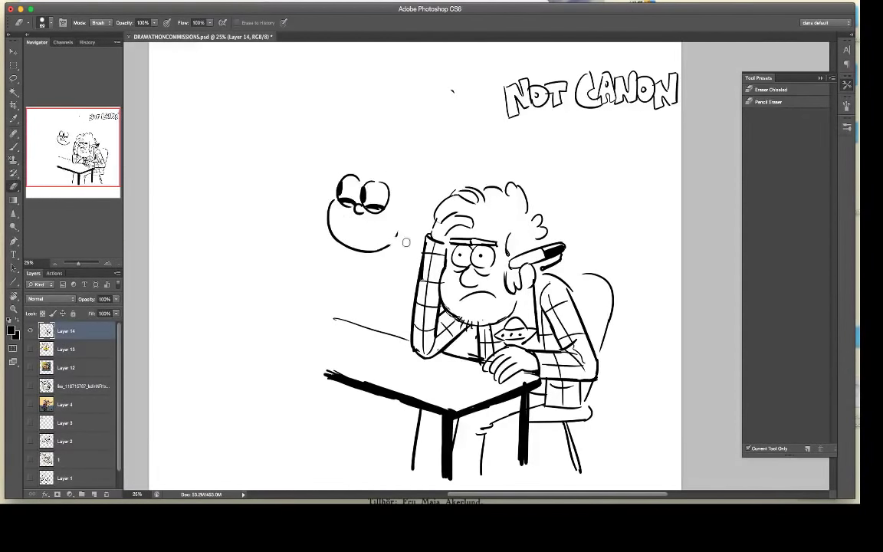
mouse_move(398, 233)
left_mouse_down()
mouse_move(347, 244)
mouse_move(334, 202)
mouse_move(359, 248)
left_mouse_up()
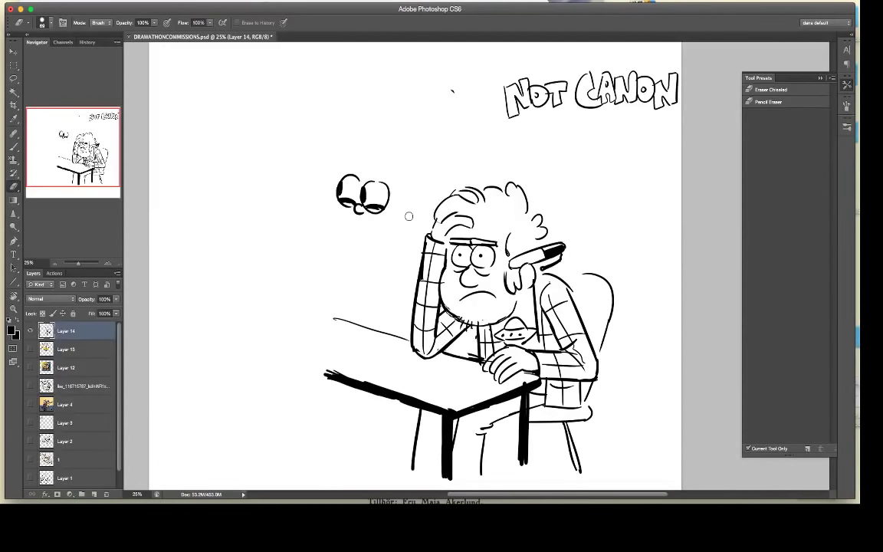
key("b")
mouse_move(332, 178)
left_mouse_down()
mouse_move(326, 232)
mouse_move(369, 257)
mouse_move(400, 254)
mouse_move(410, 220)
left_mouse_up()
Step: Redraw the woman's nose as a small open curve, and add a toothy smile and short eyelashes
key("e")
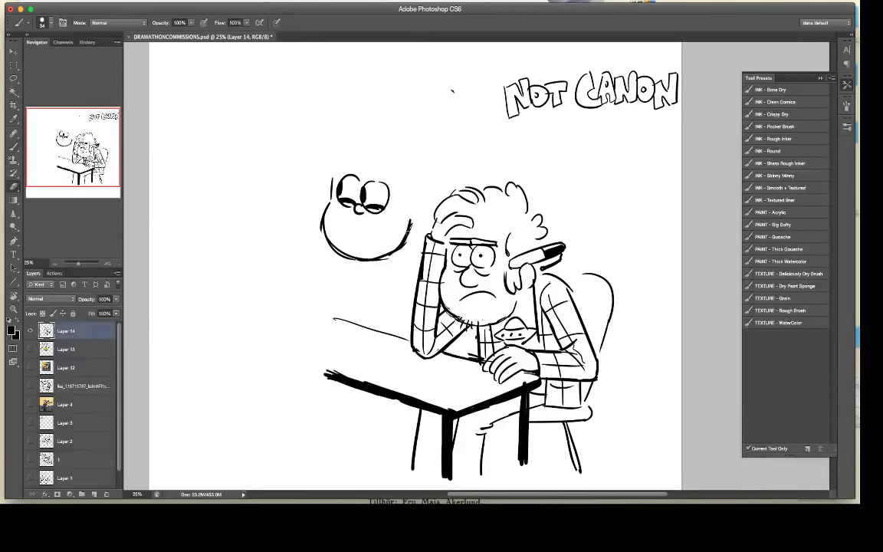
key("b")
key("e")
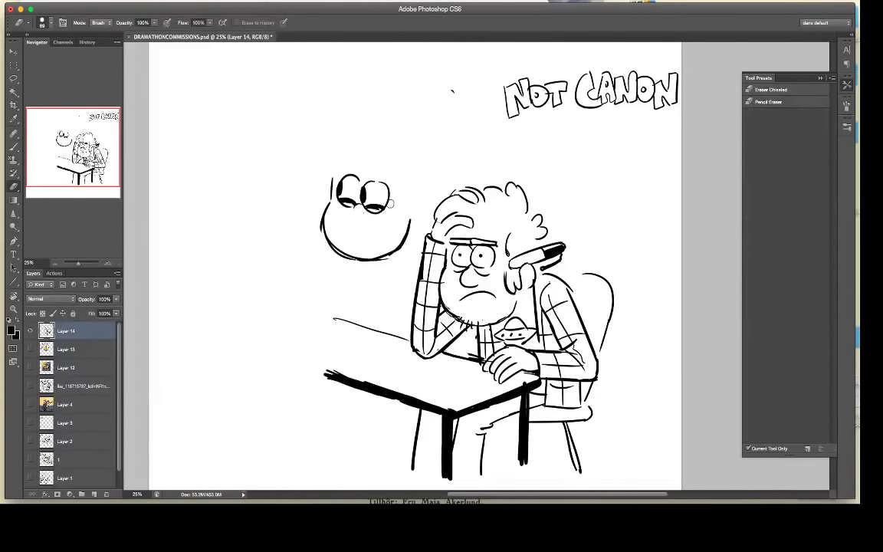
key("b")
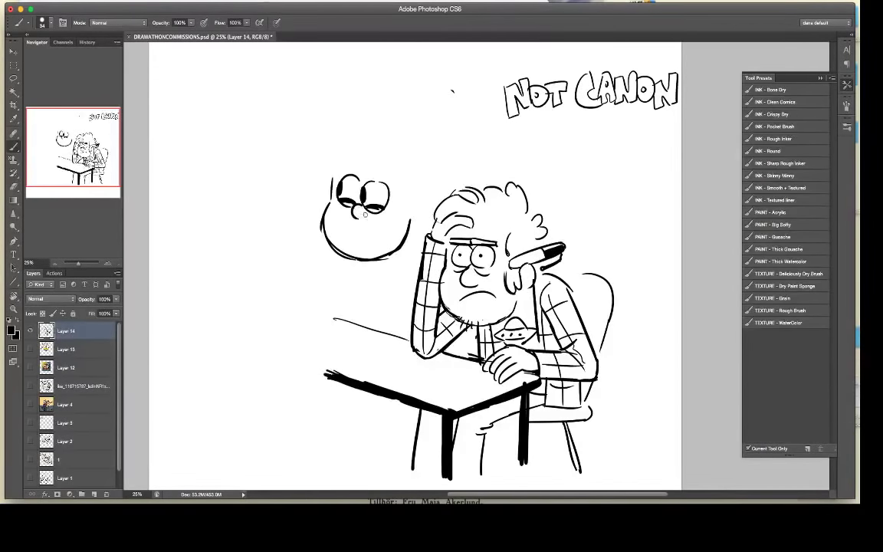
key("e")
key("b")
mouse_move(350, 228)
left_mouse_down()
mouse_move(378, 222)
mouse_move(383, 230)
mouse_move(347, 239)
mouse_move(380, 228)
left_mouse_up()
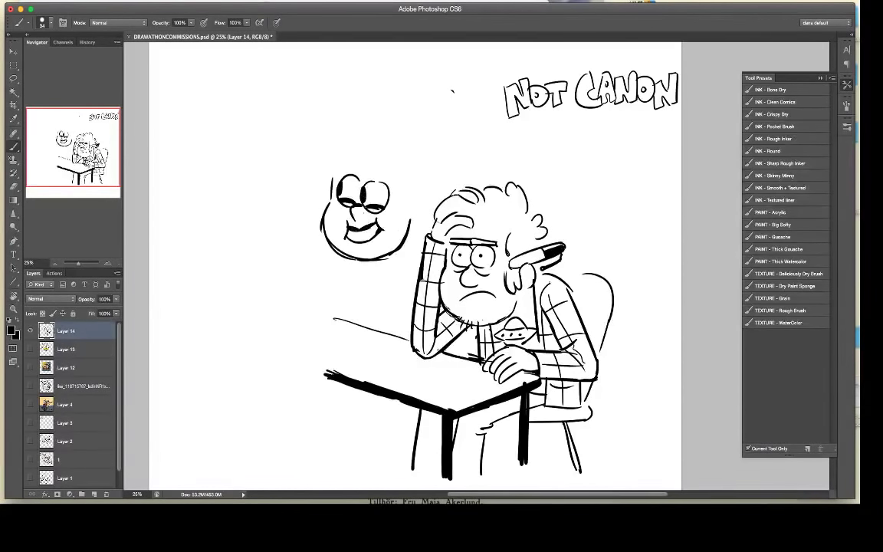
left_click_drag(361, 234, 374, 230)
left_click_drag(333, 181, 338, 189)
left_click_drag(334, 181, 357, 138)
key("super+z")
Step: Sketch the woman's torso and arm lines below the head, and add a black collar with erased white studs
mouse_move(399, 265)
left_mouse_down()
mouse_move(407, 247)
mouse_move(384, 321)
mouse_move(406, 332)
left_mouse_up()
mouse_move(348, 258)
left_mouse_down()
mouse_move(387, 254)
mouse_move(358, 266)
mouse_move(368, 263)
mouse_move(344, 261)
mouse_move(329, 276)
mouse_move(329, 311)
mouse_move(366, 280)
mouse_move(378, 325)
mouse_move(335, 318)
mouse_move(386, 348)
left_mouse_up()
key("e")
left_click(356, 264)
left_click(371, 264)
left_click(381, 263)
key("b")
key("e")
key("b")
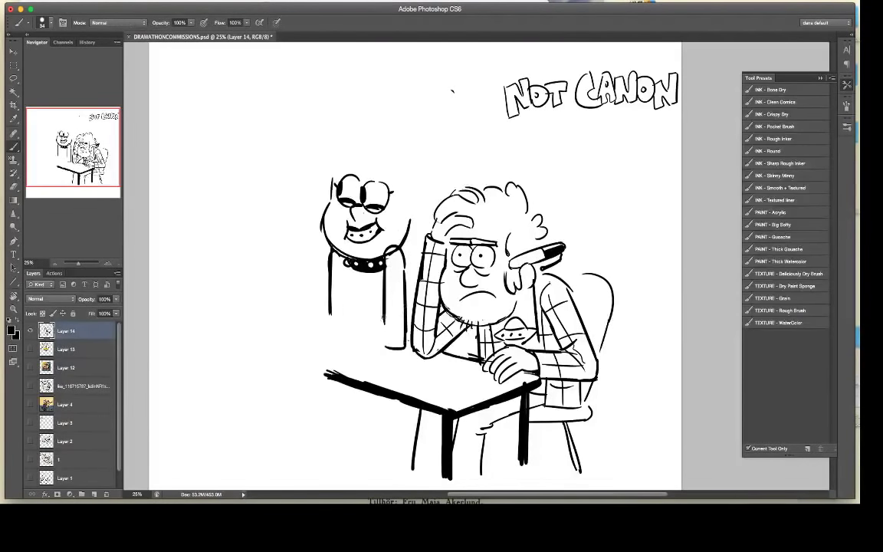
Step: Draw the woman's curled hand and the forearm resting on the tabletop
key("e")
key("b")
key("e")
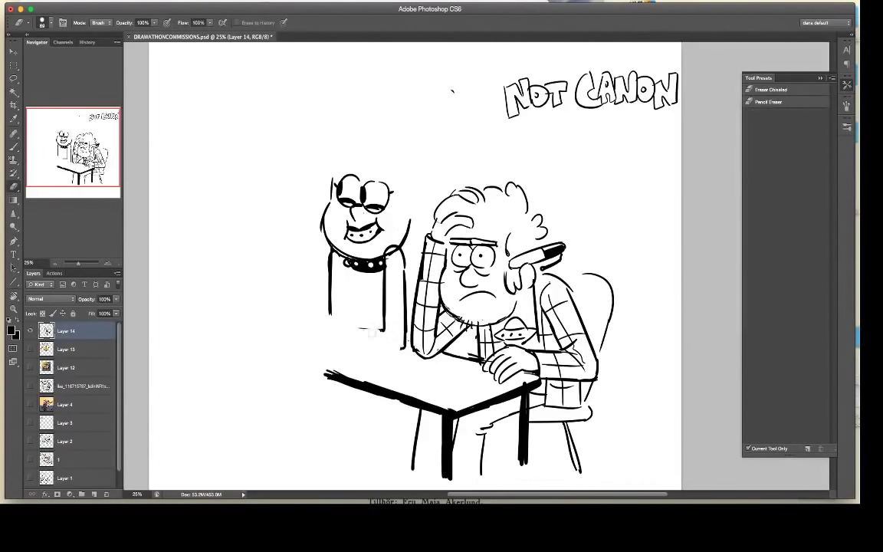
key("b")
mouse_move(385, 330)
left_mouse_down()
mouse_move(368, 328)
mouse_move(361, 311)
left_mouse_up()
left_click_drag(369, 348, 347, 328)
mouse_move(348, 328)
left_mouse_down()
mouse_move(359, 327)
mouse_move(348, 315)
mouse_move(339, 330)
mouse_move(406, 352)
left_mouse_up()
Step: Erase the woman's vertical upper-arm lines near the man, and redraw her forearm's edges running toward his elbow
key("e")
mouse_move(387, 278)
left_mouse_down()
mouse_move(385, 331)
mouse_move(385, 266)
left_mouse_up()
left_click_drag(401, 272, 404, 342)
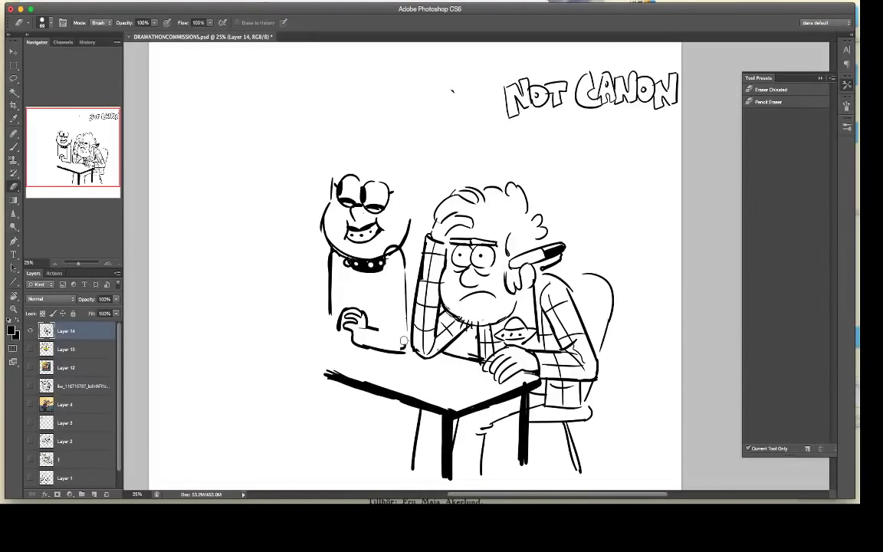
key("b")
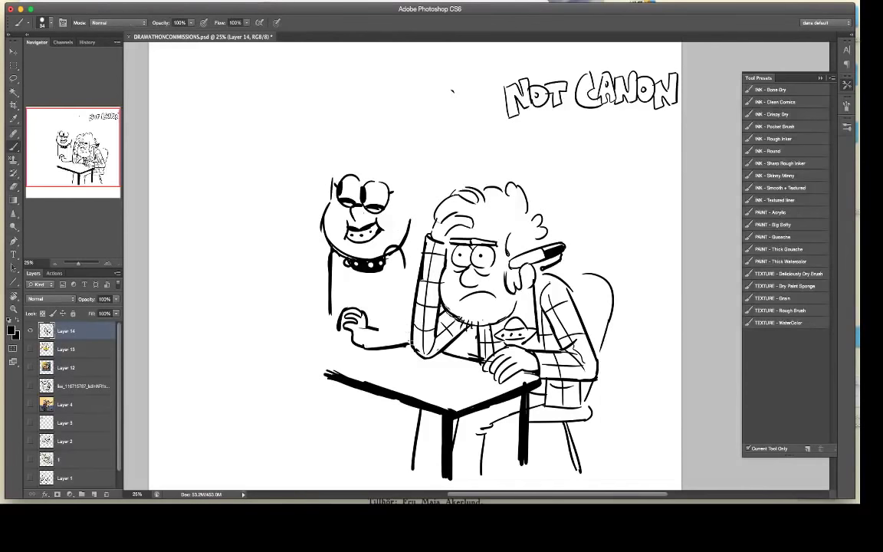
key("e")
mouse_move(378, 330)
left_mouse_down()
mouse_move(362, 330)
mouse_move(405, 319)
left_mouse_up()
key("b")
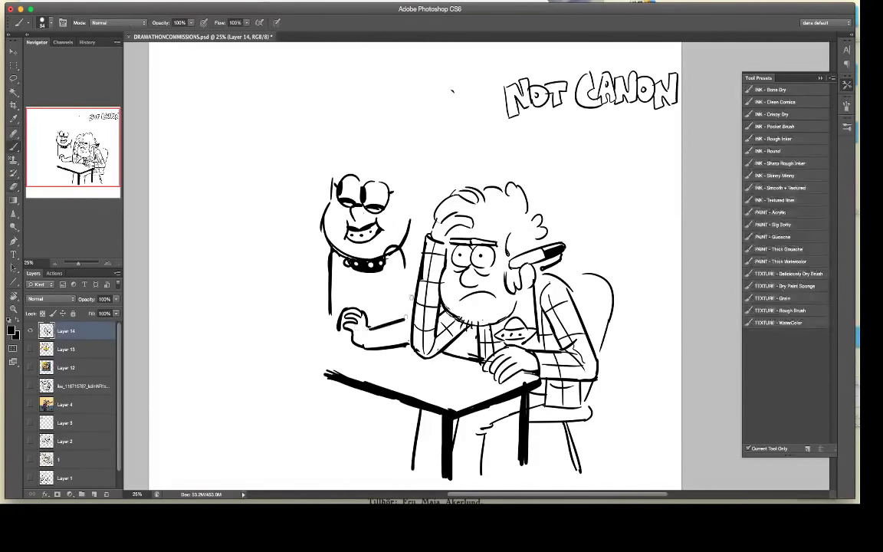
Step: Redraw the woman's upper arm nearest the man at a slant, and replace her straight outer side line with an outward-slanting one
key("e")
key("b")
mouse_move(393, 252)
left_mouse_down()
mouse_move(386, 259)
mouse_move(401, 320)
left_mouse_up()
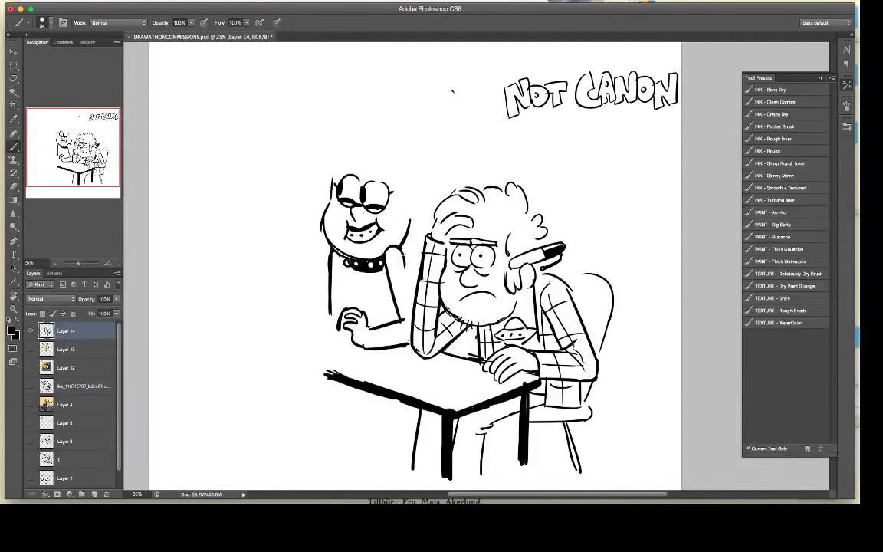
left_click_drag(402, 252, 416, 302)
key("e")
mouse_move(331, 314)
left_mouse_down()
mouse_move(332, 254)
mouse_move(313, 305)
left_mouse_up()
key("b")
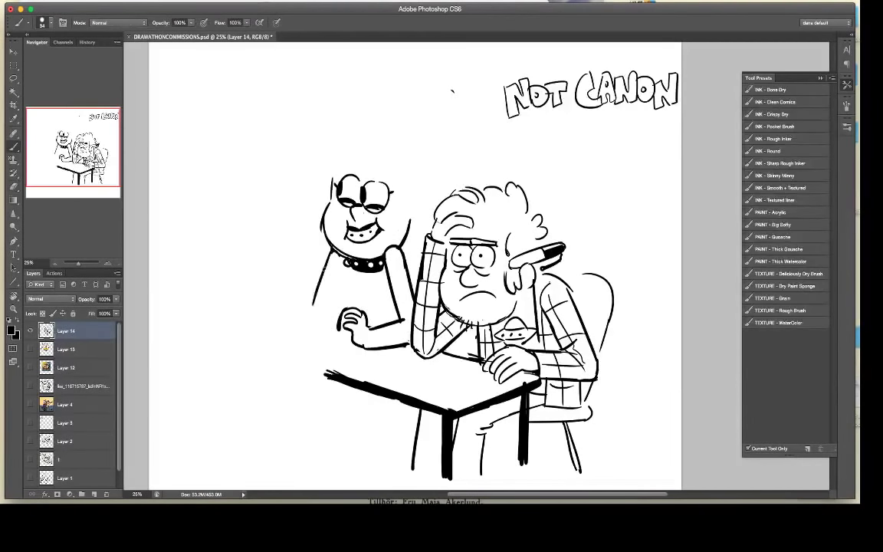
Step: Outline the woman's far arm bending down to her hand, and draw the pointed neckline of her top
left_click_drag(327, 270, 353, 343)
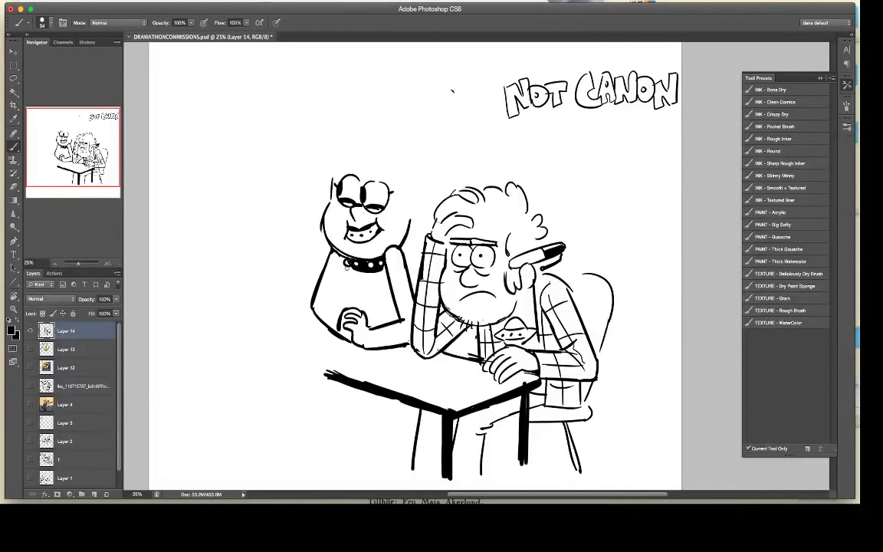
left_click_drag(347, 282, 352, 309)
mouse_move(352, 269)
left_mouse_down()
mouse_move(363, 294)
mouse_move(384, 285)
mouse_move(363, 298)
left_mouse_up()
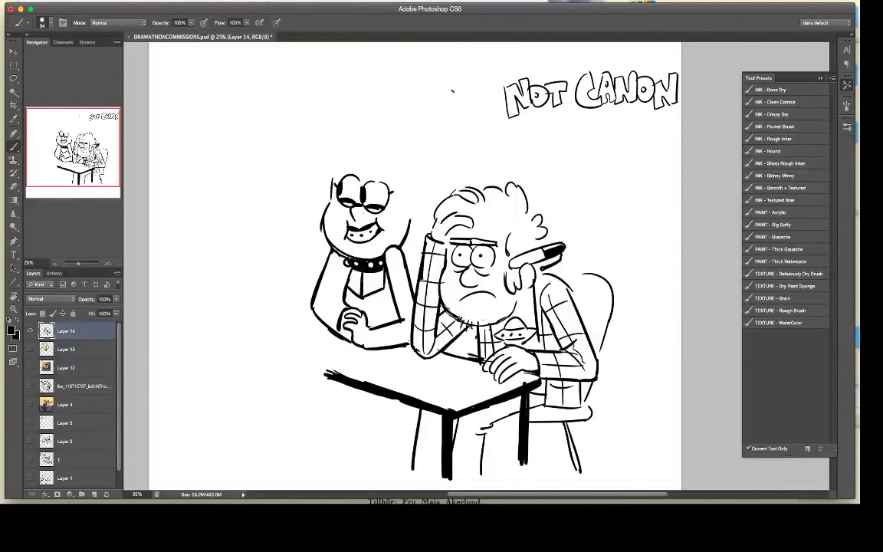
Step: Erase the outer line of the woman's far upper arm, redraw it closer to the collar, and add the arm's inner line
key("e")
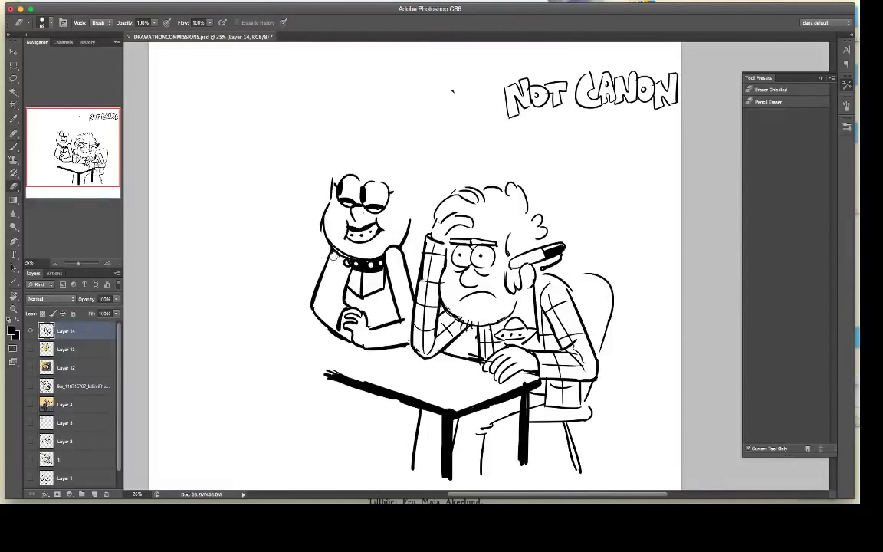
left_click_drag(334, 254, 313, 306)
key("b")
left_click_drag(340, 256, 311, 308)
key("e")
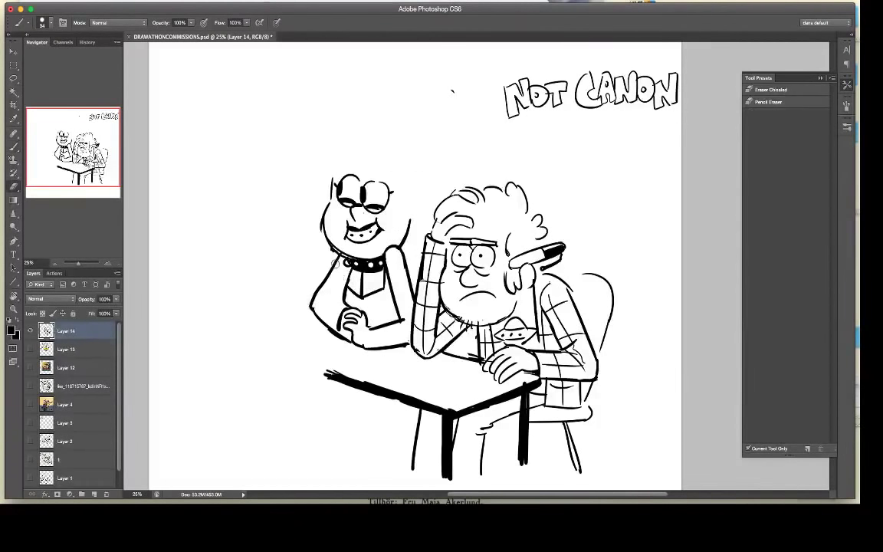
key("b")
mouse_move(339, 259)
left_mouse_down()
mouse_move(311, 307)
mouse_move(334, 303)
left_mouse_up()
key("e")
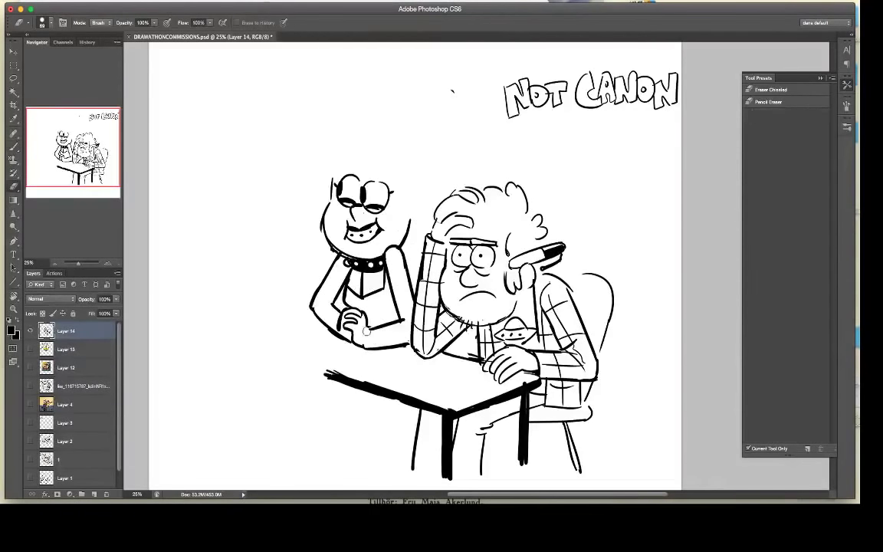
Step: Erase overlapping strokes around the woman's arms and elbows, and touch up the far arm and wrist lines
mouse_move(404, 345)
left_mouse_down()
mouse_move(362, 348)
mouse_move(412, 341)
left_mouse_up()
key("b")
key("e")
mouse_move(328, 304)
left_mouse_down()
mouse_move(364, 290)
mouse_move(349, 291)
left_mouse_up()
key("b")
mouse_move(337, 285)
left_mouse_down()
mouse_move(342, 280)
mouse_move(316, 307)
mouse_move(325, 297)
left_mouse_up()
key("e")
key("b")
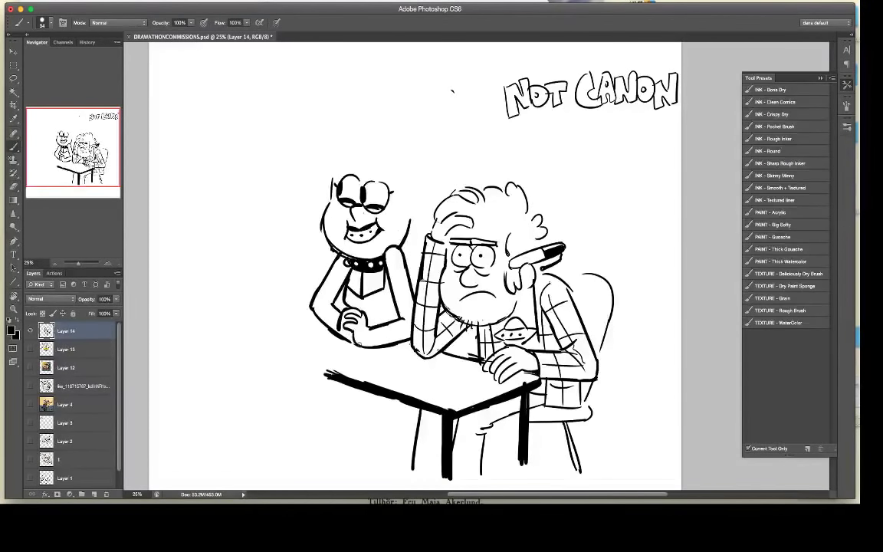
left_click_drag(349, 340, 361, 349)
key("e")
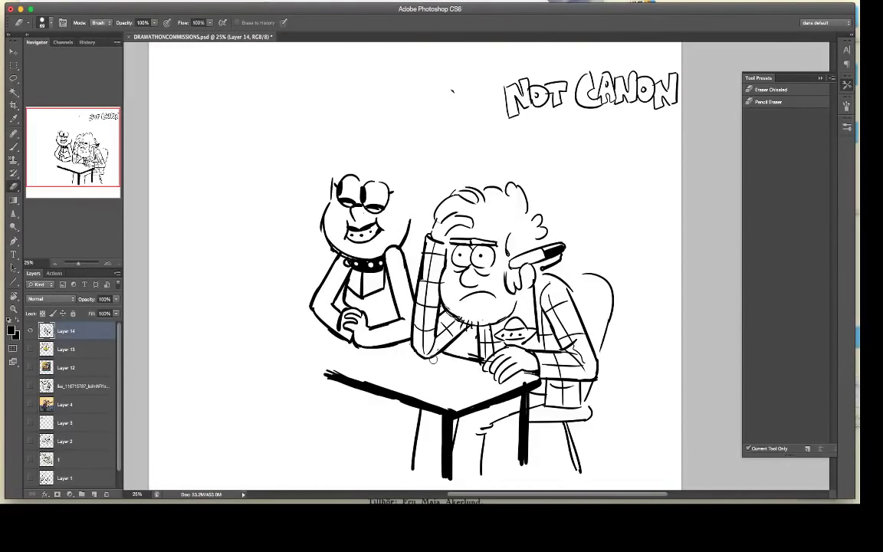
key("b")
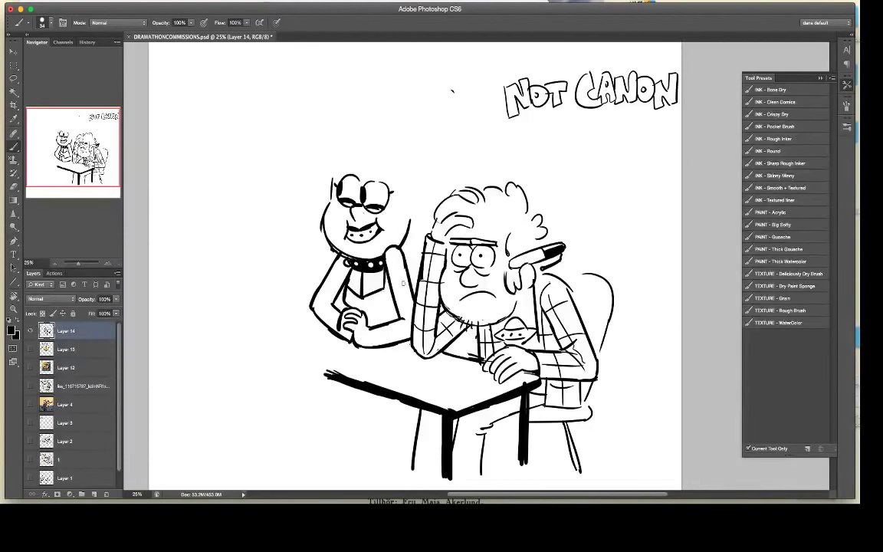
key("e")
key("b")
Step: Fill the woman's top with solid black using the Paint Bucket
key("g")
left_click(13, 202)
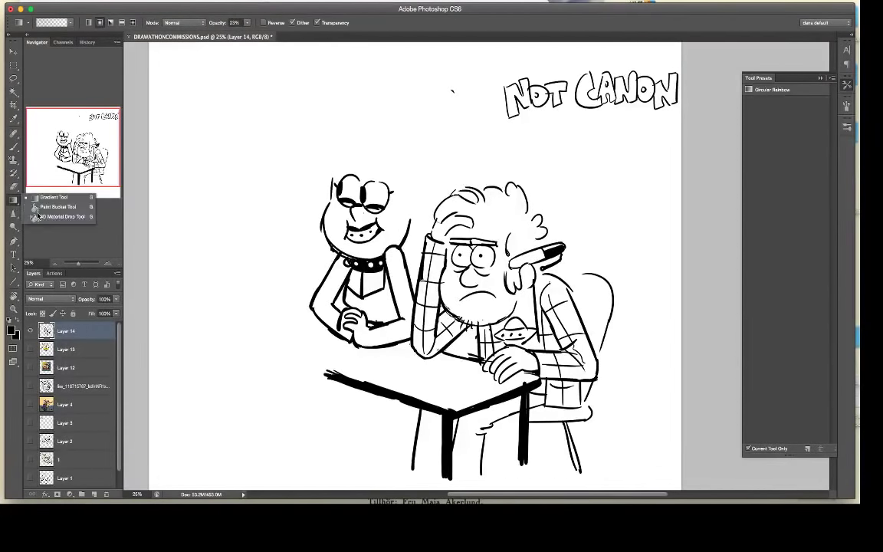
left_click(48, 208)
left_click(350, 270)
Step: Draw the woman's diagonal hair parting over the forehead and her ear on the side facing the man
key("b")
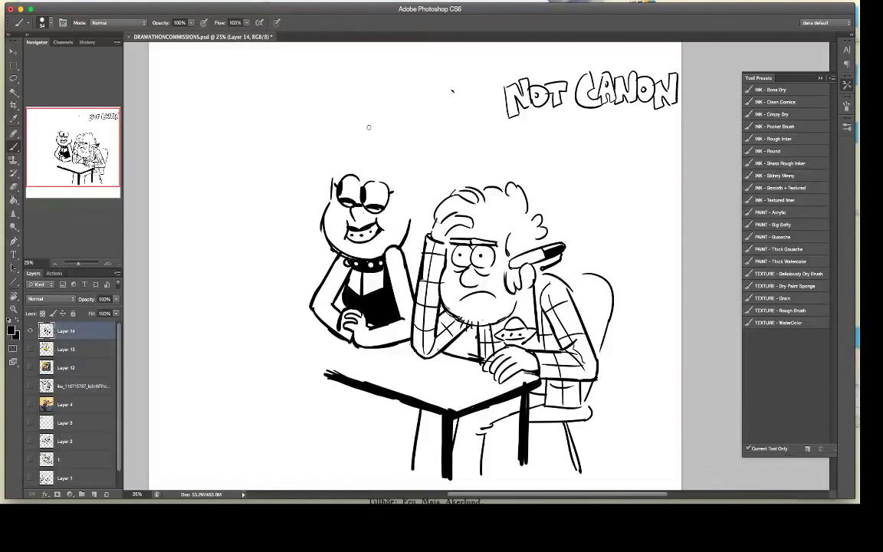
mouse_move(336, 164)
left_mouse_down()
mouse_move(331, 188)
mouse_move(343, 156)
mouse_move(386, 165)
mouse_move(382, 147)
left_mouse_up()
key("ctrl+z")
left_click_drag(411, 202, 413, 232)
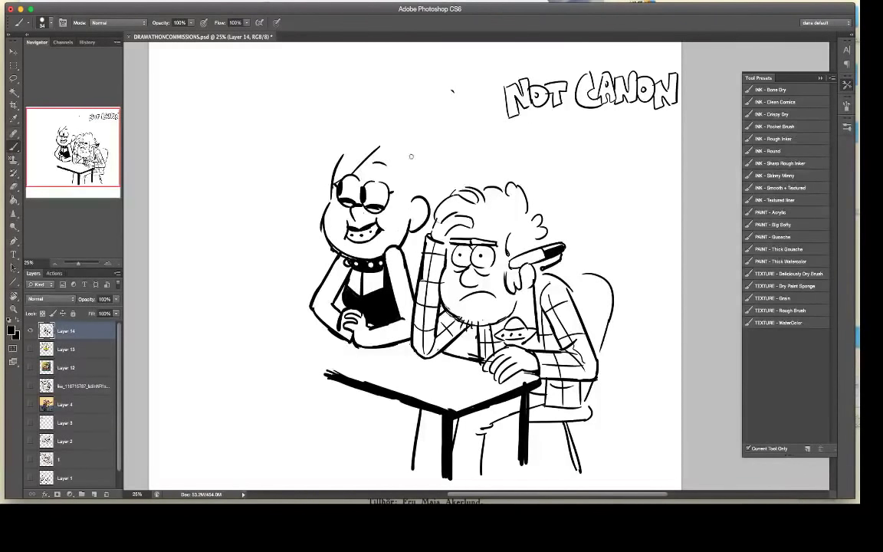
Step: Outline the shaved side of the woman's head with short broken strokes, and fill it with stubble dots and dashes
left_click_drag(402, 143, 409, 140)
left_click_drag(412, 138, 419, 186)
key("e")
mouse_move(406, 140)
left_mouse_down()
mouse_move(418, 136)
mouse_move(421, 163)
mouse_move(393, 151)
mouse_move(406, 186)
left_mouse_up()
key("b")
left_click(396, 157)
left_click(401, 154)
left_click(399, 162)
left_click(405, 159)
left_click(403, 165)
left_click_drag(407, 188, 409, 193)
left_click_drag(406, 198, 411, 202)
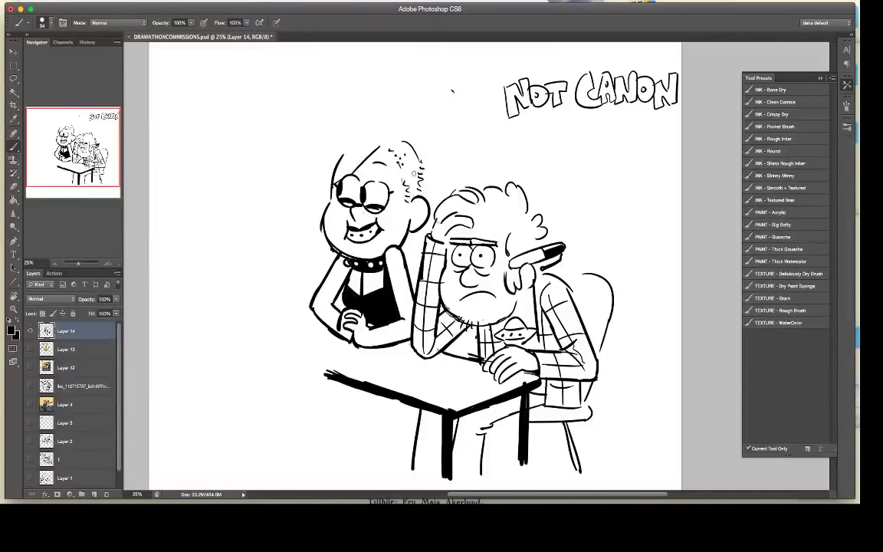
left_click(409, 175)
left_click(410, 179)
Step: Redraw the rounded outline of the woman's hair over the crown and down her face, erasing the earlier strokes
mouse_move(398, 139)
left_mouse_down()
mouse_move(323, 142)
mouse_move(346, 154)
mouse_move(326, 139)
mouse_move(313, 228)
left_mouse_up()
key("e")
mouse_move(399, 137)
left_mouse_down()
mouse_move(323, 136)
mouse_move(351, 112)
mouse_move(328, 144)
left_mouse_up()
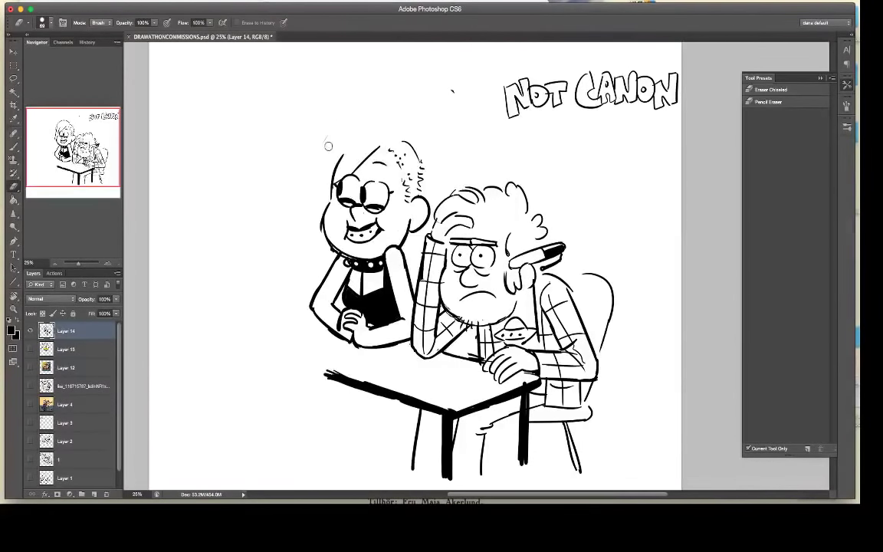
key("b")
mouse_move(400, 141)
left_mouse_down()
mouse_move(357, 127)
mouse_move(337, 155)
mouse_move(330, 147)
mouse_move(323, 202)
left_mouse_up()
key("e")
left_click_drag(343, 156, 331, 183)
key("b")
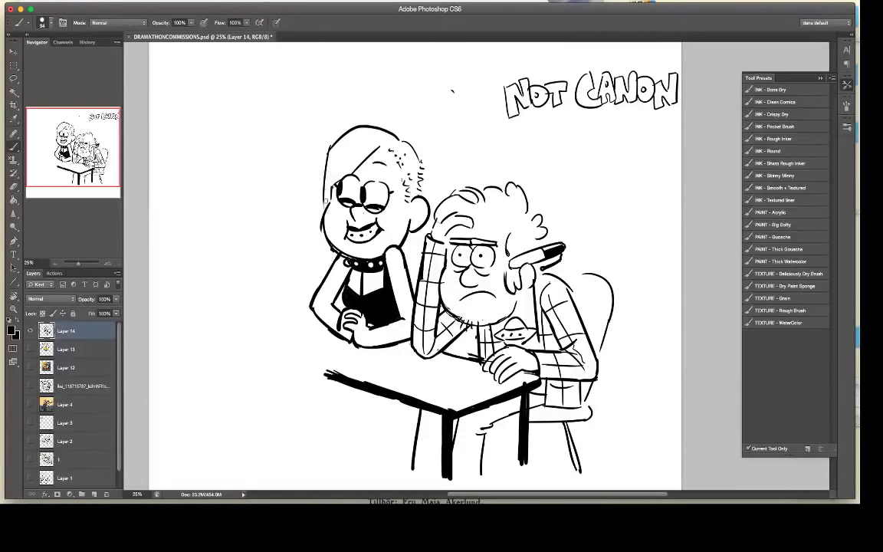
Step: Draw the rounded curls of the woman's hair behind her shoulders
mouse_move(320, 242)
left_mouse_down()
mouse_move(316, 274)
mouse_move(330, 282)
left_mouse_up()
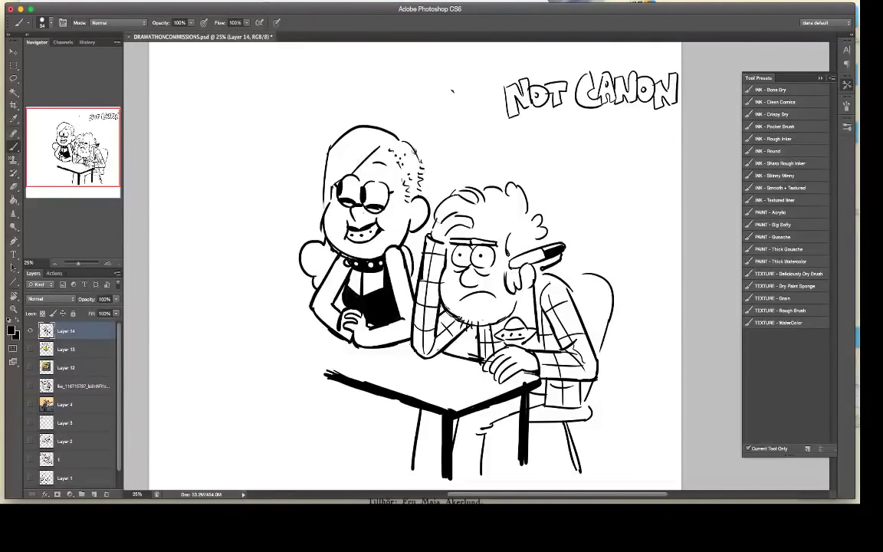
key("e")
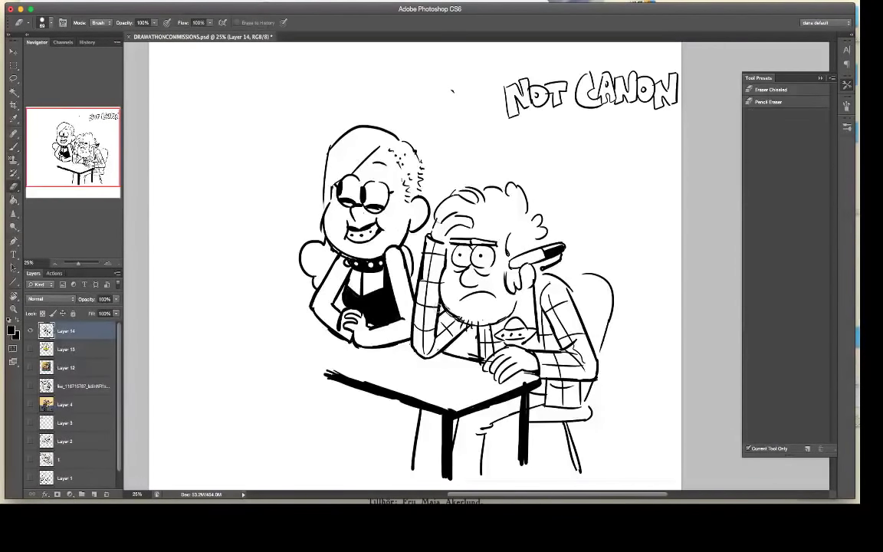
key("b")
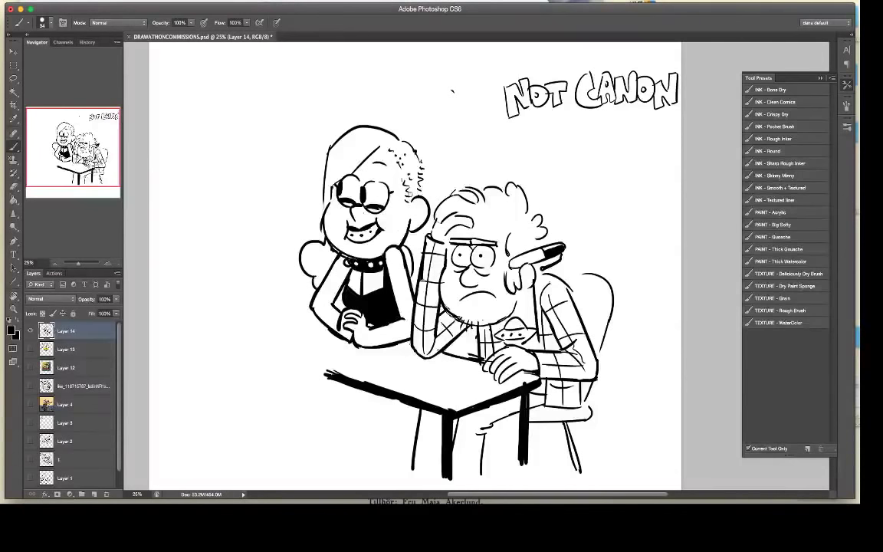
Step: Ink a thick tapered black streak through the swept front of the woman's hair
mouse_move(327, 183)
left_mouse_down()
mouse_move(362, 138)
mouse_move(327, 181)
left_mouse_up()
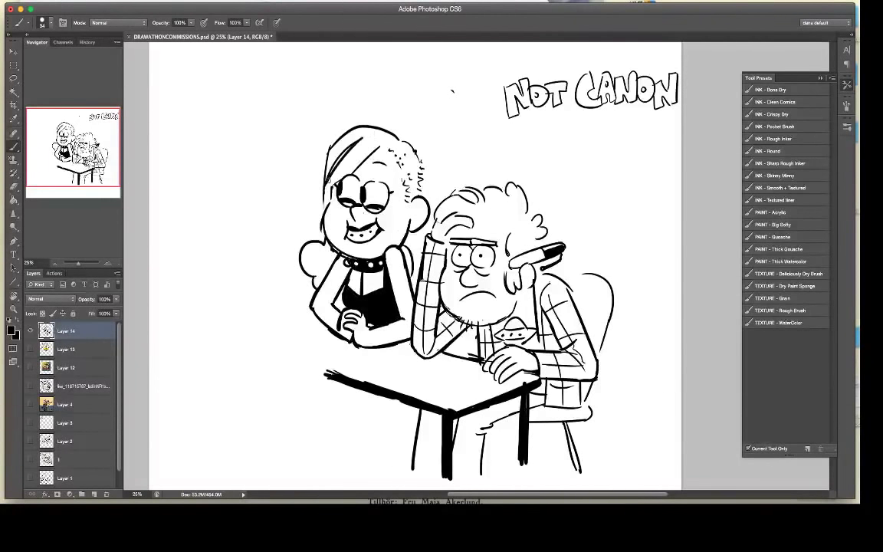
mouse_move(351, 144)
left_mouse_down()
mouse_move(330, 172)
mouse_move(349, 148)
left_mouse_up()
key("e")
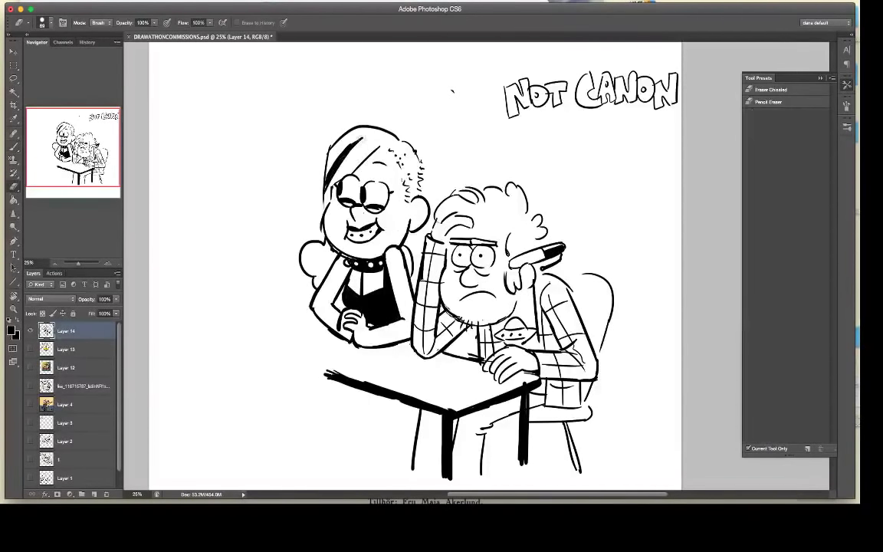
key("b")
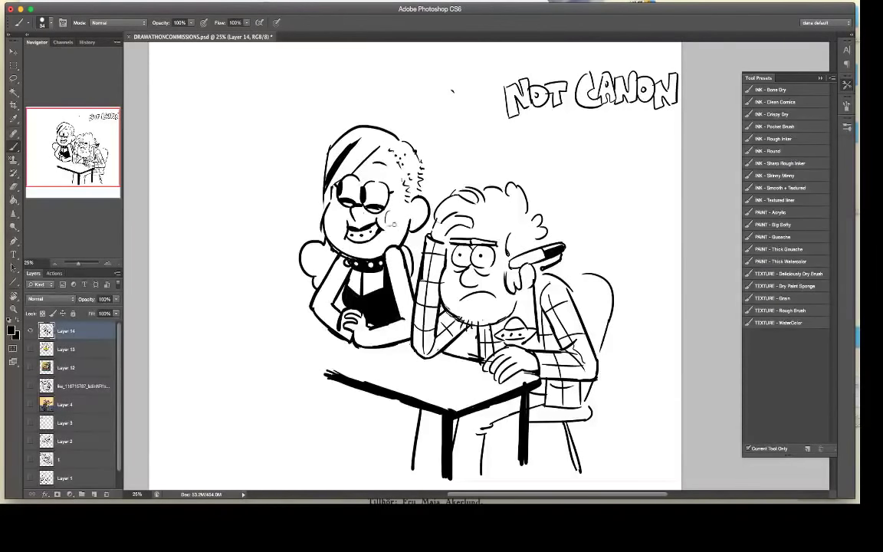
Step: Draw round blush circles on the woman's cheeks and black fingerless gloves on her clasped hands
left_click_drag(335, 212, 334, 214)
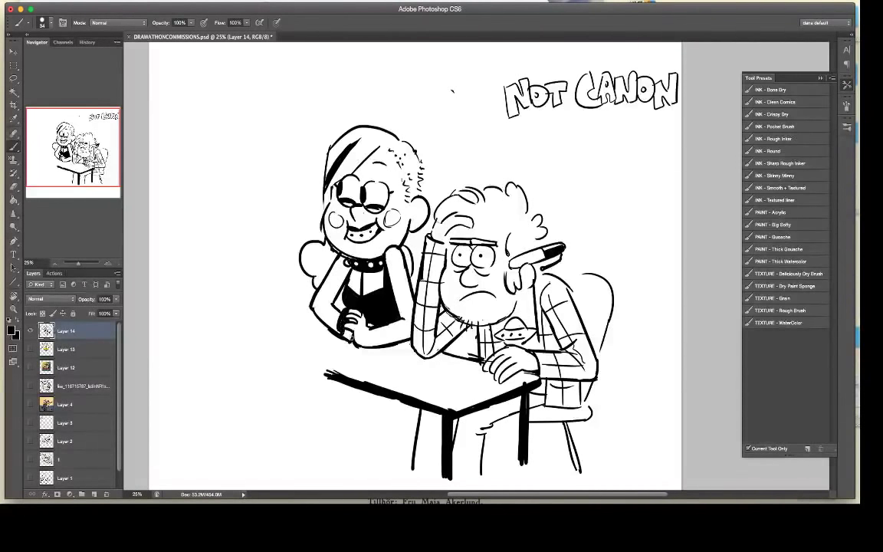
mouse_move(339, 312)
left_mouse_down()
mouse_move(338, 333)
mouse_move(335, 316)
mouse_move(355, 330)
mouse_move(360, 322)
mouse_move(375, 331)
mouse_move(358, 342)
mouse_move(363, 330)
mouse_move(369, 344)
left_mouse_up()
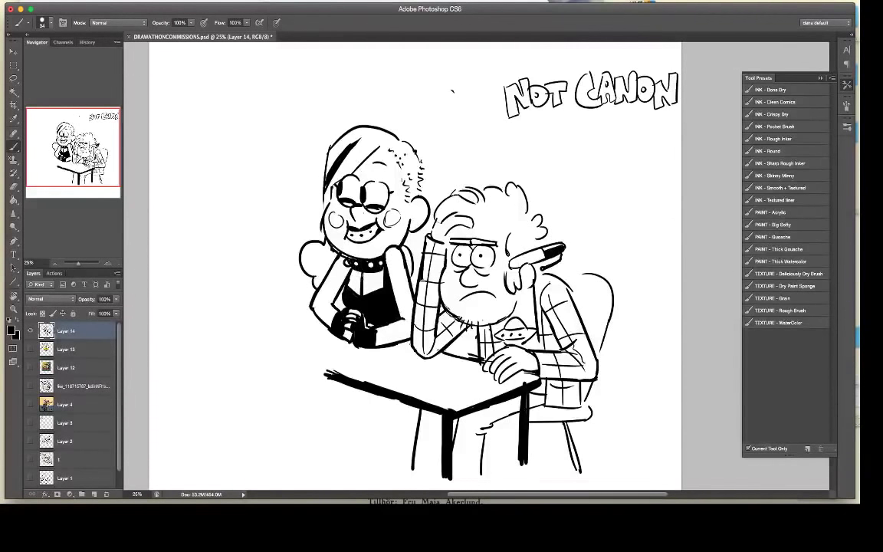
key("e")
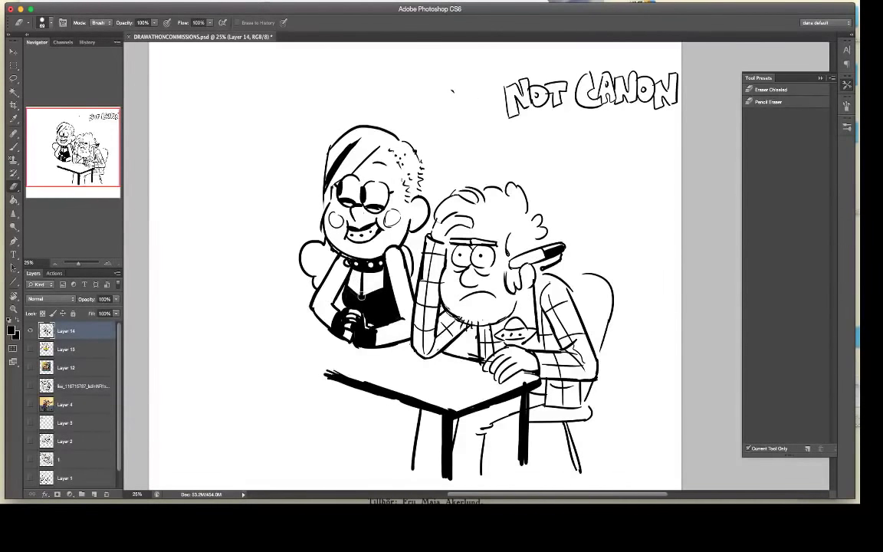
Step: Choose a bright pink, RGB 255, 141, 192, and draw a small heart tattoo on the woman's upper arm nearest the man
left_click(11, 330)
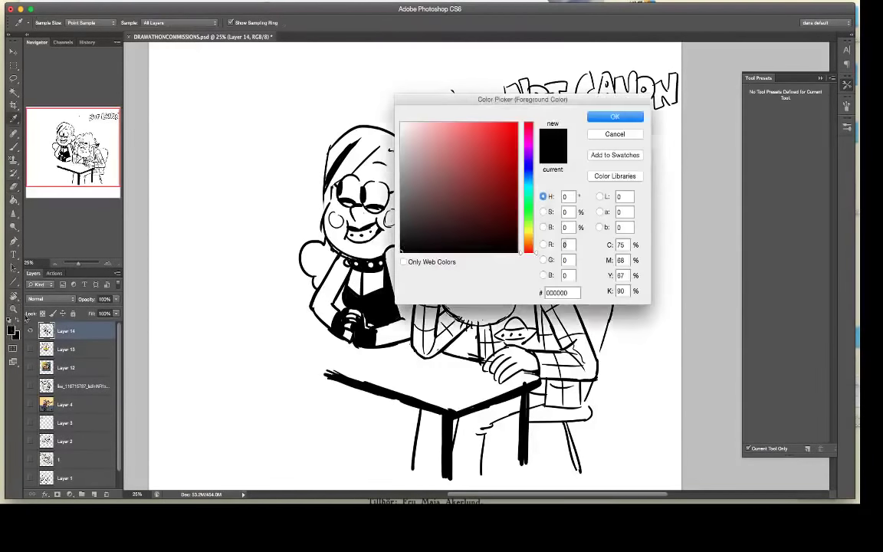
left_click(529, 134)
left_click(452, 130)
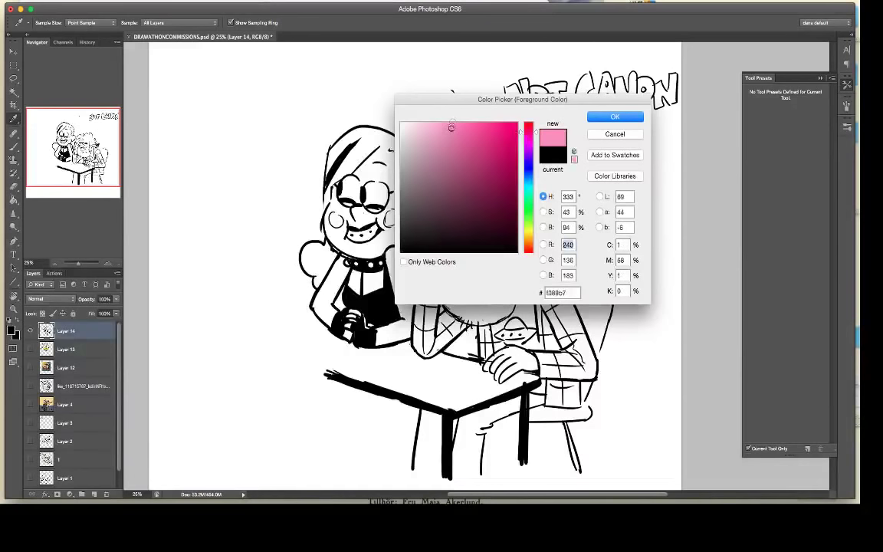
left_click(602, 119)
key("b")
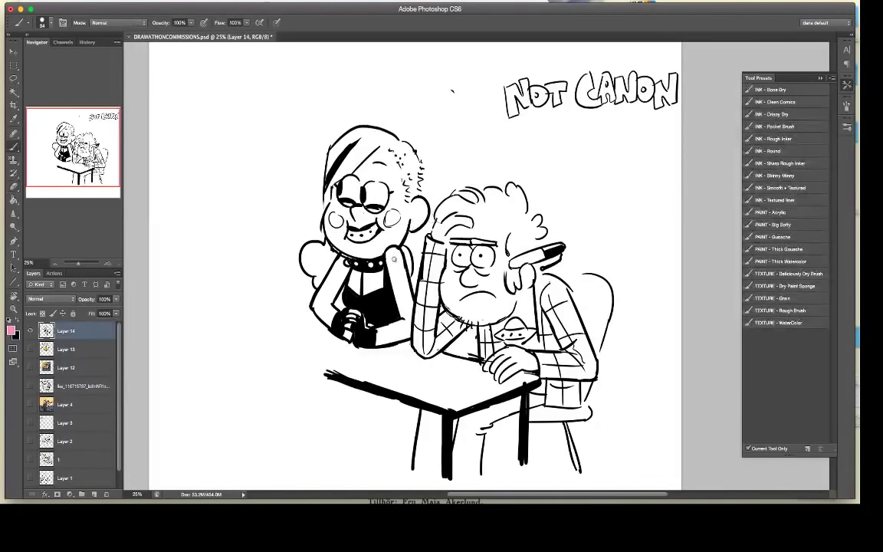
left_click_drag(395, 263, 400, 260)
Step: Switch to a medium blue and add blue tattoo scribbles below and around the pink heart on the woman's arm
left_click(11, 331)
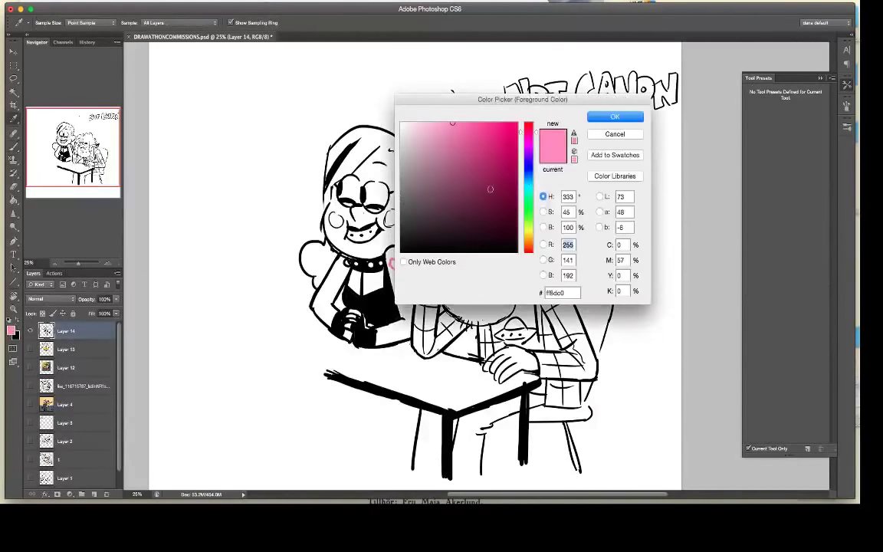
left_click(529, 177)
key("Return")
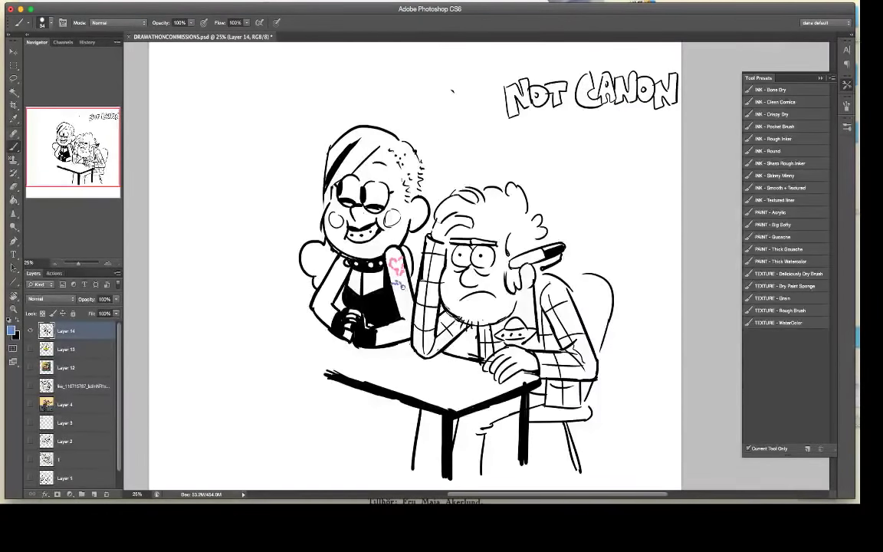
left_click_drag(400, 285, 406, 296)
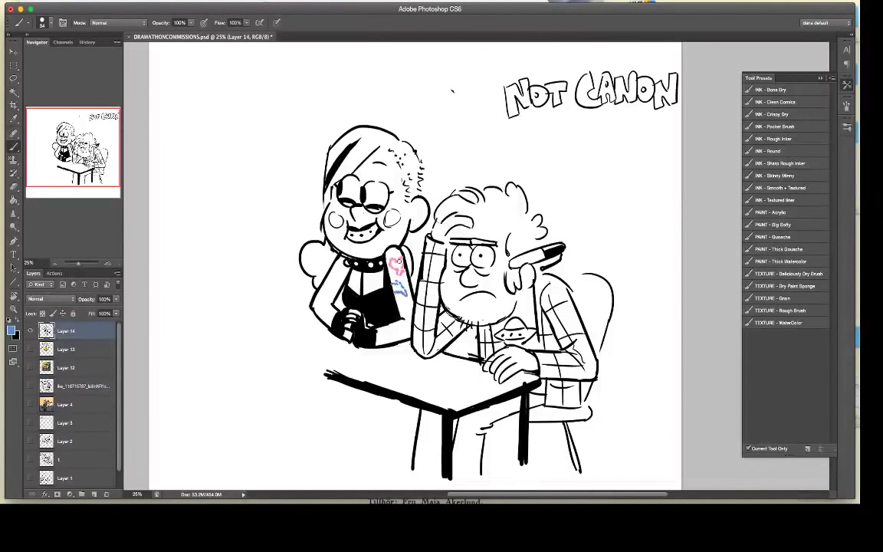
left_click_drag(396, 255, 400, 289)
Step: Switch to a light yellow-green and add green tattoo marks on both of the woman's upper arms
left_click(10, 330)
left_click(528, 222)
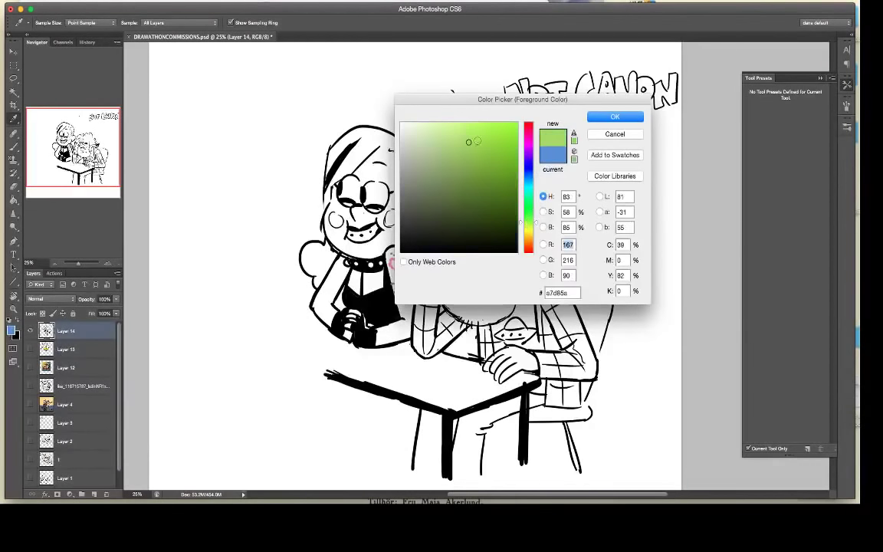
left_click(615, 117)
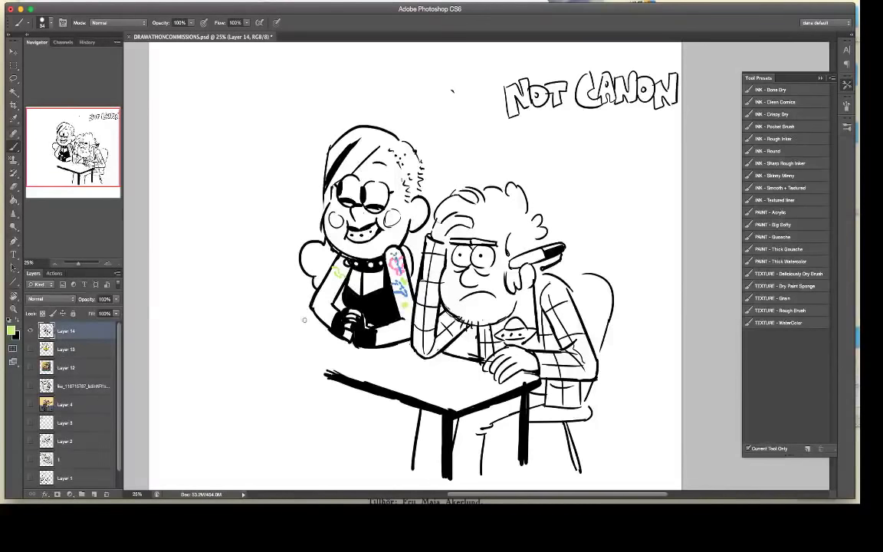
Step: In black, extend the table past the woman with thick edges and a corner leg, and draw her legs beneath it
left_click(376, 320, "alt")
mouse_move(378, 395)
left_mouse_down()
mouse_move(354, 408)
mouse_move(354, 451)
left_mouse_up()
mouse_move(341, 378)
left_mouse_down()
mouse_move(331, 394)
mouse_move(335, 444)
mouse_move(315, 442)
left_mouse_up()
left_click_drag(294, 357, 338, 375)
mouse_move(274, 353)
left_mouse_down()
mouse_move(434, 409)
mouse_move(345, 406)
mouse_move(354, 453)
left_mouse_up()
key("e")
key("b")
left_click_drag(358, 403, 361, 445)
mouse_move(402, 406)
left_mouse_down()
mouse_move(368, 415)
mouse_move(376, 451)
left_mouse_up()
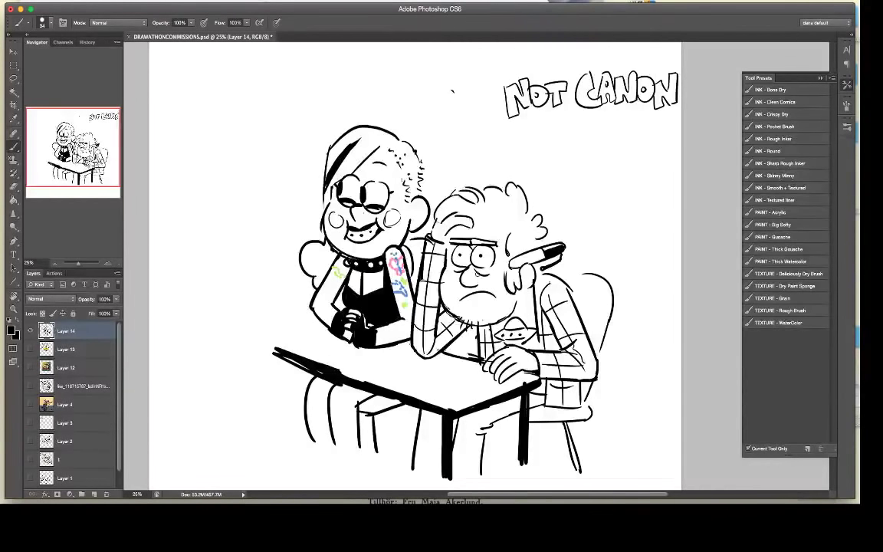
mouse_move(308, 321)
left_mouse_down()
mouse_move(258, 342)
mouse_move(272, 435)
left_mouse_up()
mouse_move(272, 364)
left_mouse_down()
mouse_move(272, 434)
mouse_move(276, 397)
left_mouse_up()
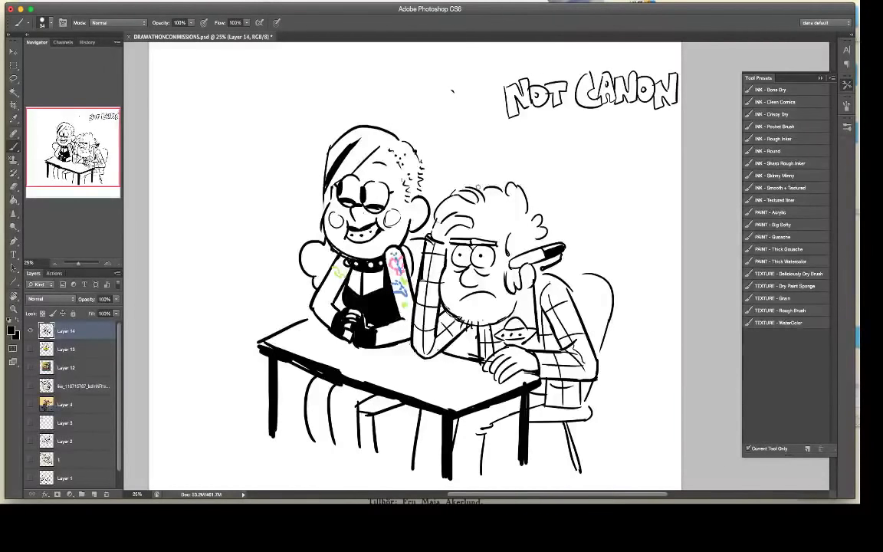
left_click_drag(470, 184, 546, 224)
mouse_move(483, 214)
left_mouse_down()
mouse_move(586, 237)
mouse_move(539, 227)
left_mouse_up()
mouse_move(447, 249)
left_mouse_down()
mouse_move(496, 247)
mouse_move(462, 264)
left_mouse_up()
mouse_move(473, 254)
left_mouse_down()
mouse_move(498, 261)
mouse_move(487, 257)
mouse_move(486, 269)
left_mouse_up()
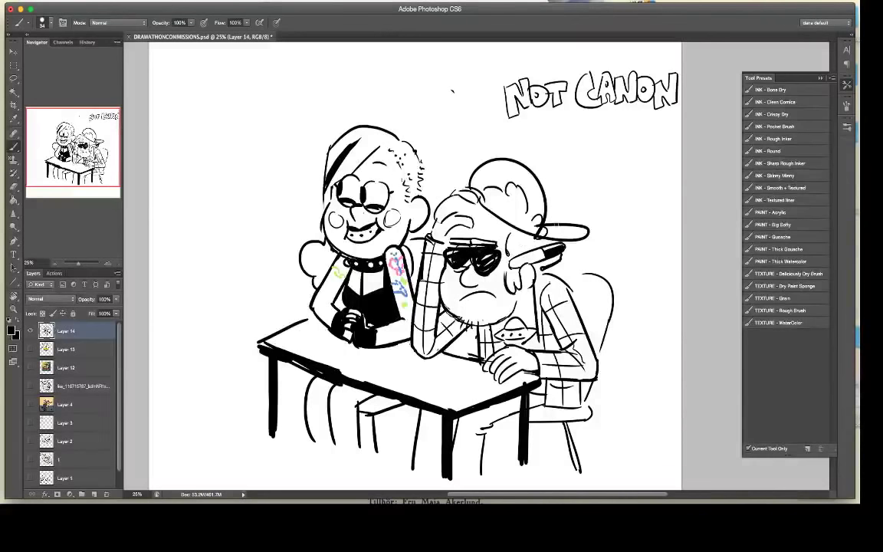
key("ctrl+alt+z")
key("ctrl+alt+z")
key("ctrl+alt+z")
key("ctrl+alt+z")
key("ctrl+alt+z")
key("ctrl+alt+z")
key("ctrl+alt+z")
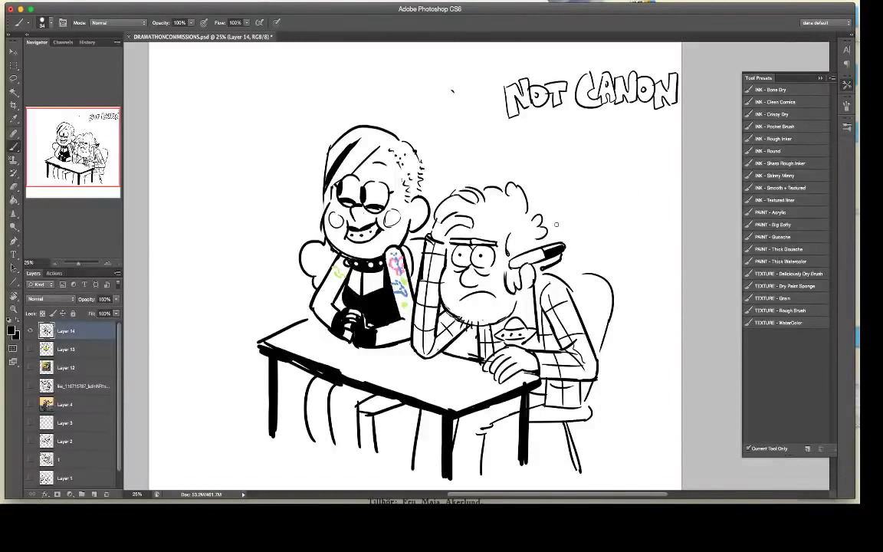
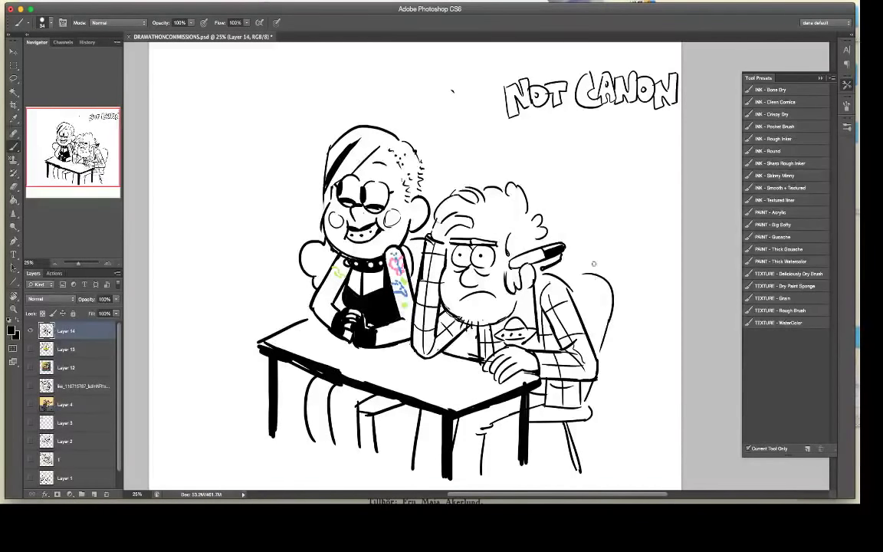
Step: Erase the curved chair back behind the man and outline a bulky bag-like shape with rounded lobes in its place
left_click_drag(589, 277, 618, 287)
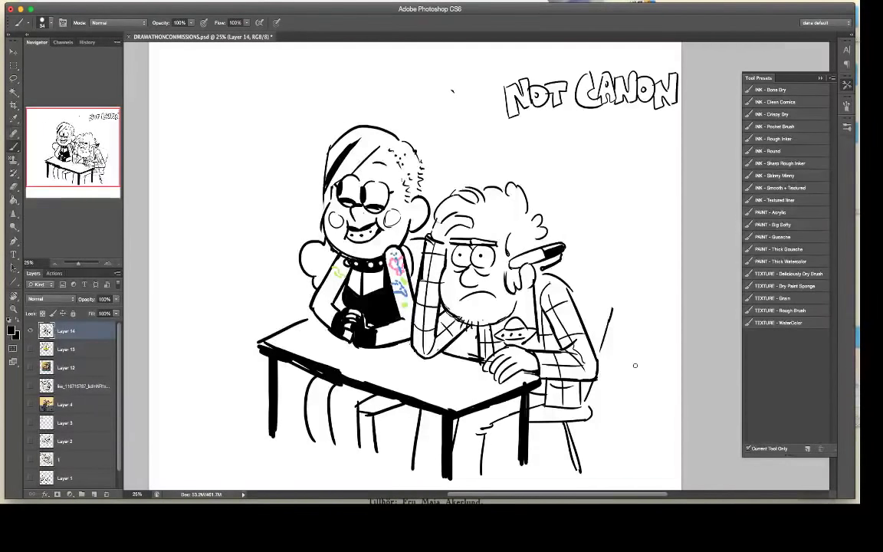
left_click_drag(568, 266, 582, 229)
mouse_move(580, 229)
left_mouse_down()
mouse_move(620, 245)
mouse_move(583, 273)
mouse_move(584, 243)
mouse_move(602, 226)
mouse_move(635, 259)
mouse_move(617, 300)
left_mouse_up()
key("super+z")
mouse_move(637, 266)
left_mouse_down()
mouse_move(652, 293)
mouse_move(629, 320)
left_mouse_up()
mouse_move(611, 318)
left_mouse_down()
mouse_move(629, 351)
mouse_move(630, 324)
left_mouse_up()
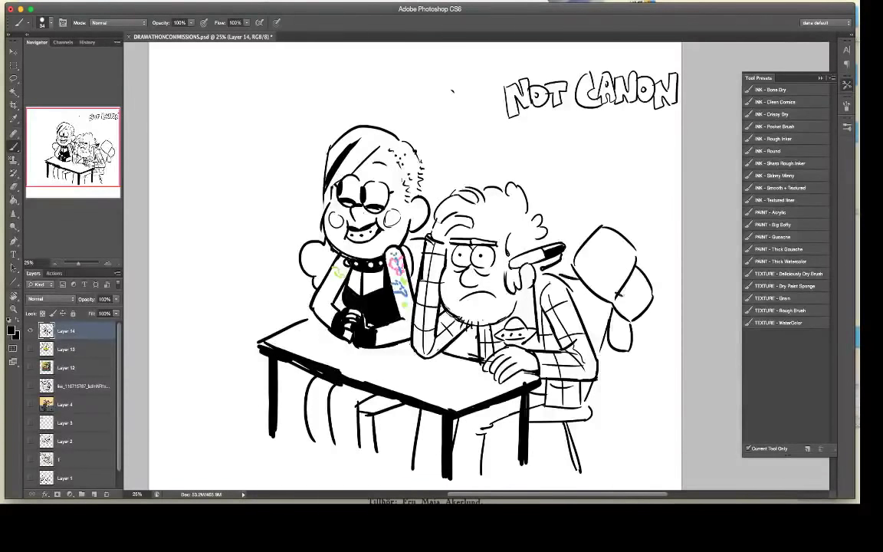
Step: Add cross-stitches along the seam of the shape behind the man, thicken its upper outline and ink its pointed tip
left_click_drag(619, 286, 627, 292)
left_click_drag(622, 279, 635, 279)
mouse_move(594, 230)
left_mouse_down()
mouse_move(573, 265)
mouse_move(577, 277)
mouse_move(637, 256)
left_mouse_up()
left_click_drag(561, 273, 571, 268)
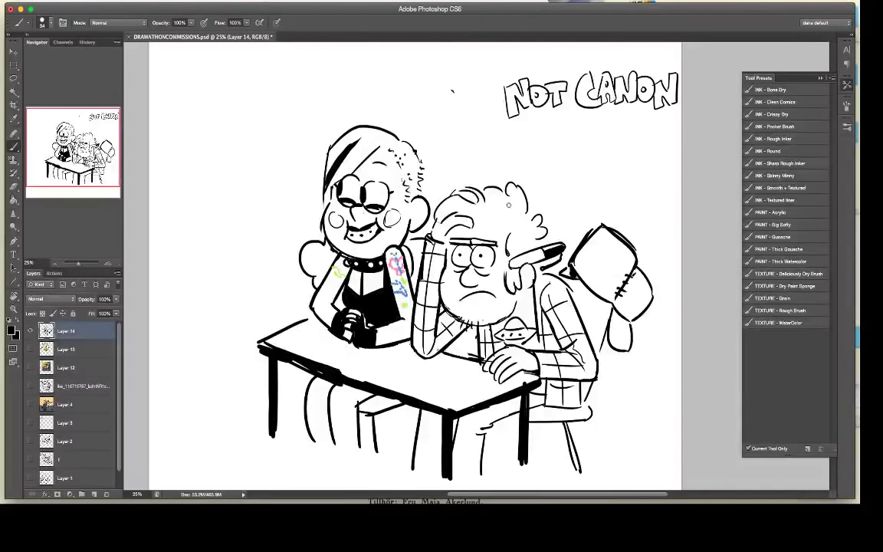
Step: Redraw the man's wavy fringe across his forehead and rework his flat brow line
mouse_move(502, 231)
left_mouse_down()
mouse_move(497, 220)
mouse_move(516, 230)
left_mouse_up()
key("super+z")
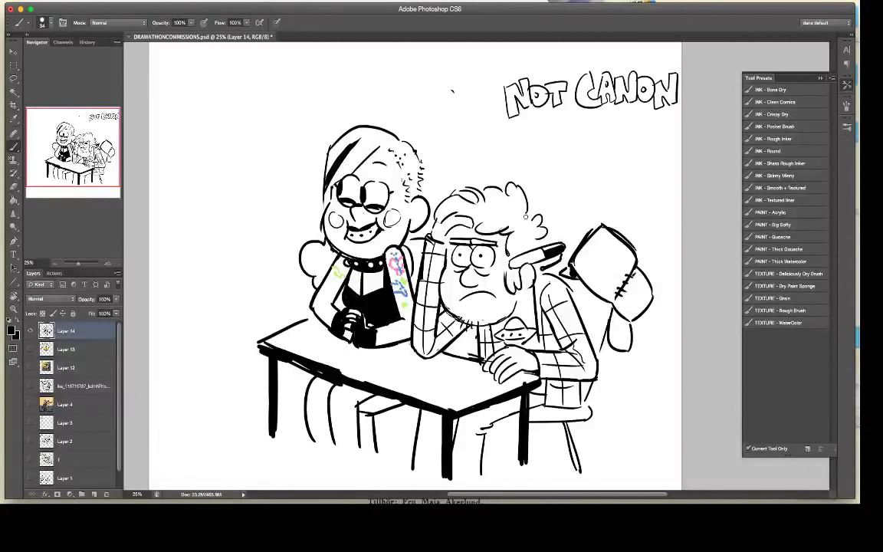
left_click_drag(451, 243, 491, 239)
Step: Create a new empty layer above Layer 13, directly beneath the line art on Layer 14
left_click(93, 356)
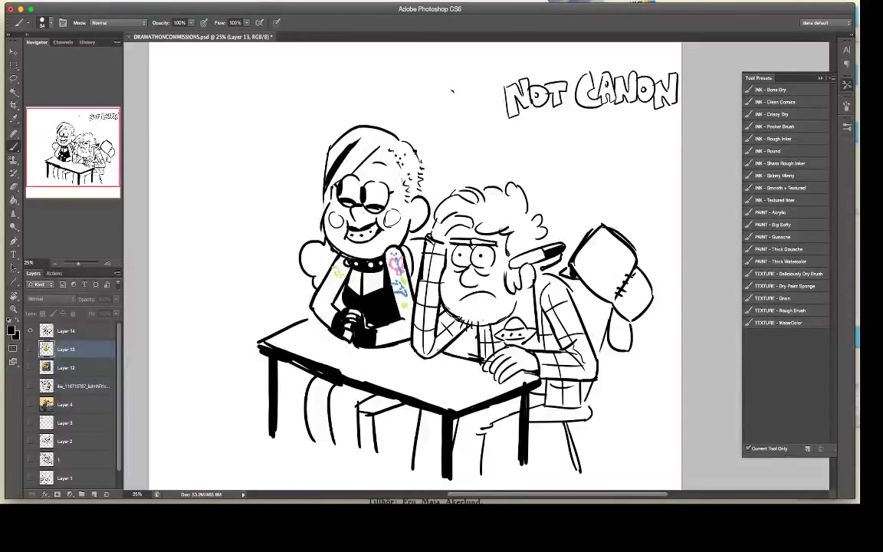
left_click(133, 0)
mouse_move(153, 1)
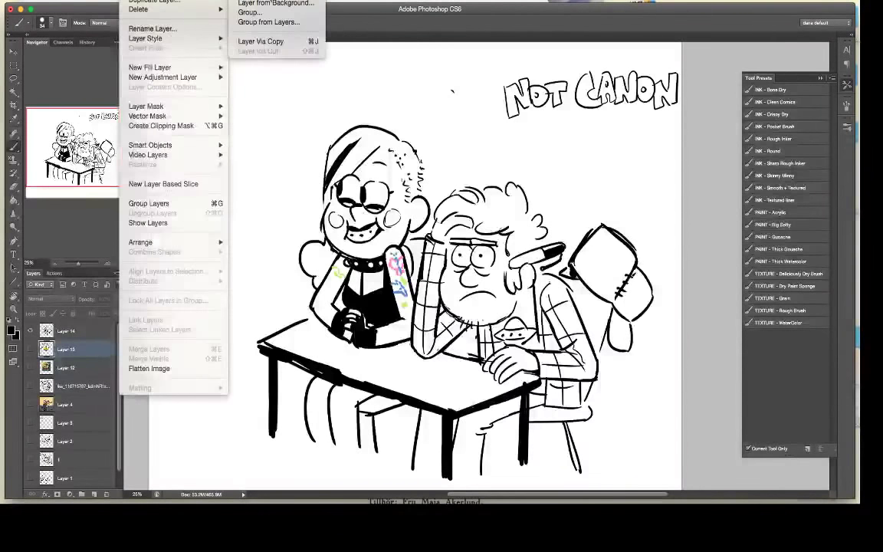
left_click(273, 0)
key("Return")
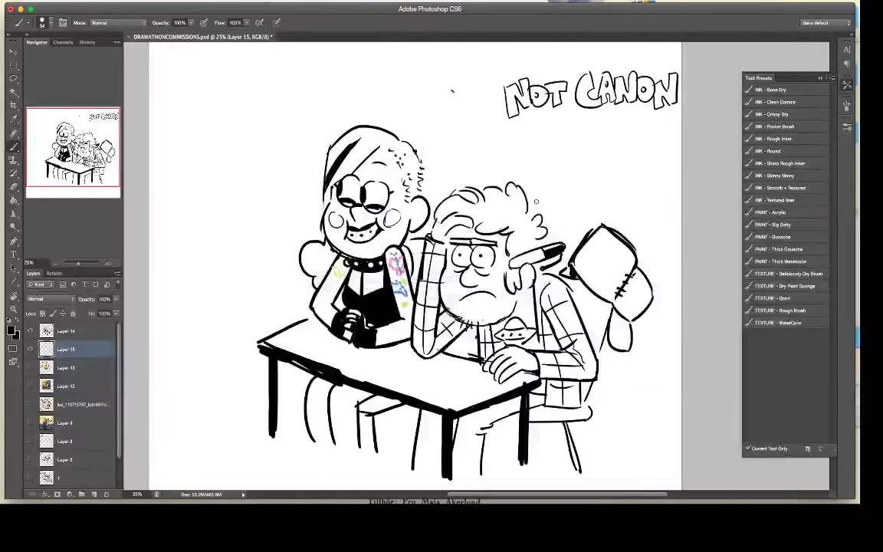
Step: Set the background colour to a pale pink and the foreground colour to a light peach, RGB 251, 217, 164
left_click(15, 334)
left_click(424, 121)
left_click(612, 116)
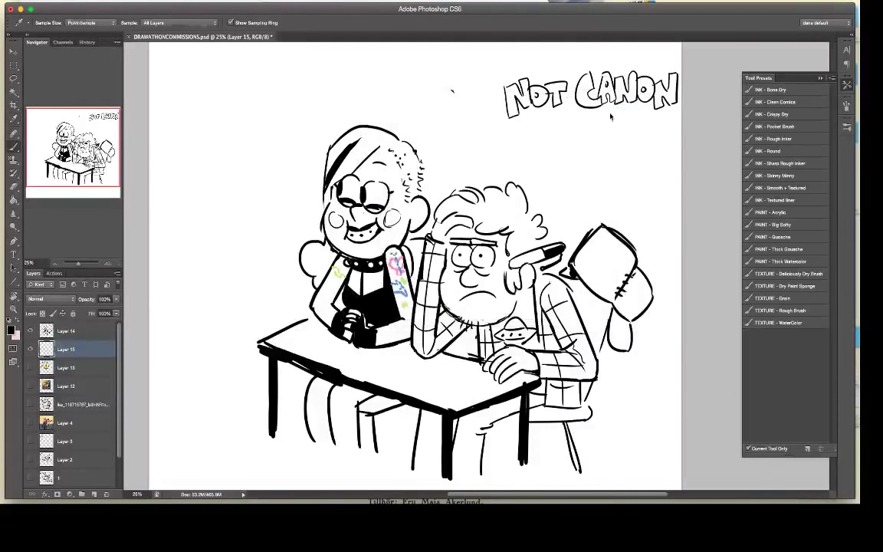
left_click(11, 330)
left_click(14, 335)
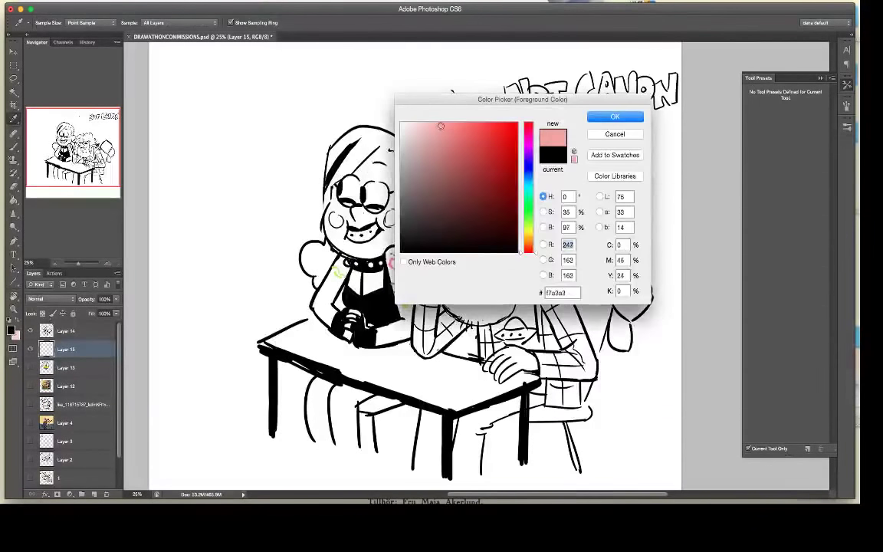
left_click_drag(528, 250, 528, 239)
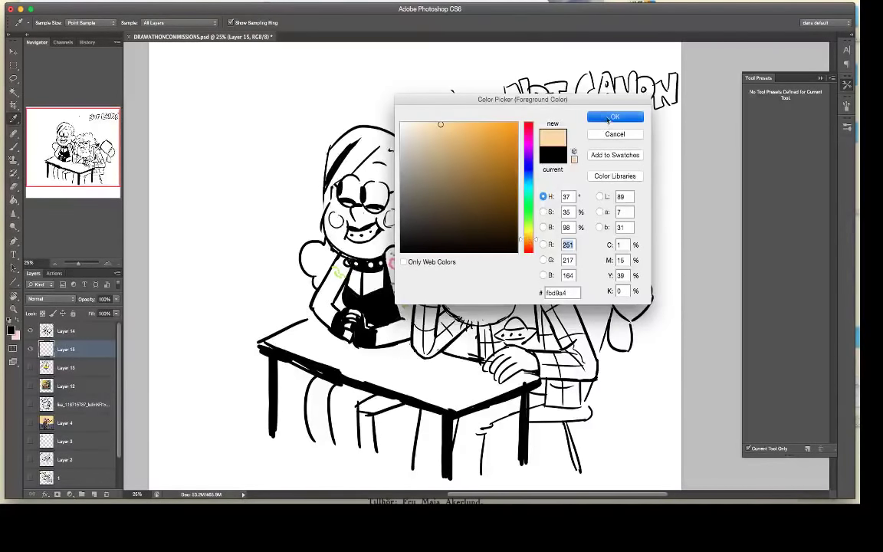
key("Return")
key("b")
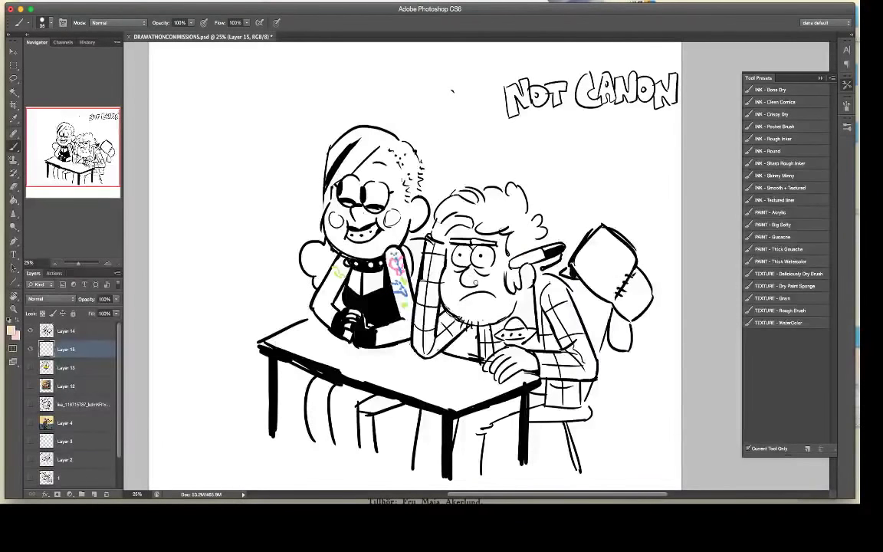
Step: Enlarge the brush to 150 px, try a light peach stroke on the man's face and undo it
key("bracketright")
key("bracketright")
key("bracketright")
key("bracketright")
key("bracketright")
key("bracketright")
key("bracketright")
key("bracketright")
key("bracketright")
mouse_move(470, 276)
left_mouse_down()
mouse_move(467, 292)
mouse_move(489, 290)
mouse_move(463, 294)
left_mouse_up()
key("super+z")
Step: Change the foreground colour to a pinker peach with hue 23 and paint the skin of the man's face
left_click(11, 330)
left_click(530, 245)
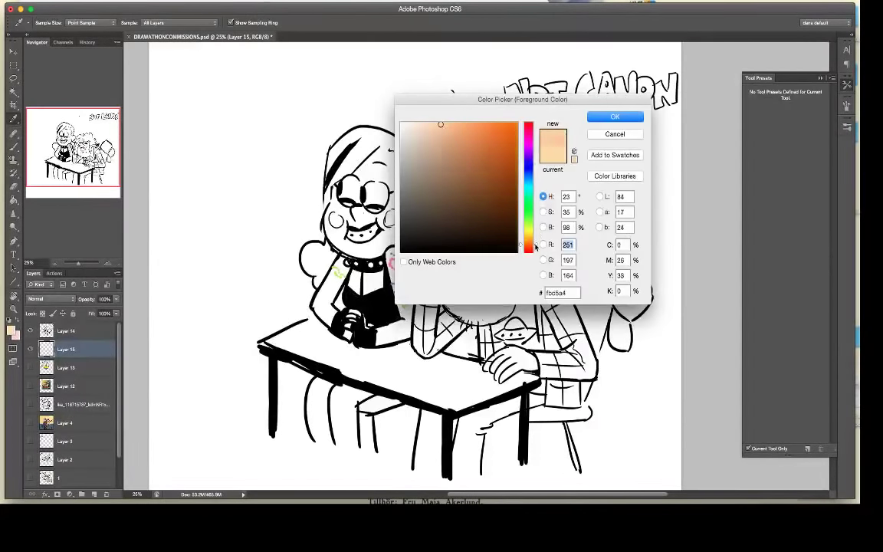
left_click(431, 122)
left_click(613, 116)
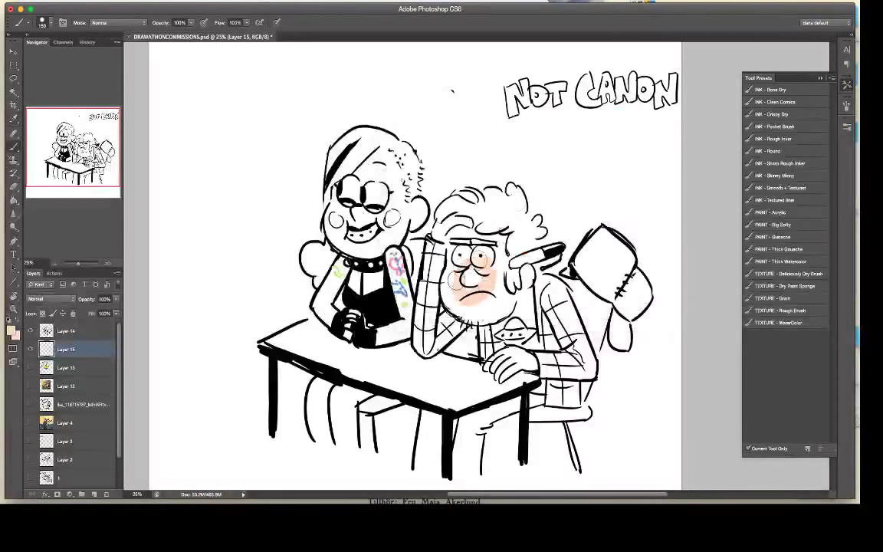
mouse_move(481, 255)
left_mouse_down()
mouse_move(491, 307)
mouse_move(475, 243)
left_mouse_up()
Step: Paint the woman's face, chest and both arms with the same peach skin colour
left_click_drag(336, 209, 335, 235)
mouse_move(365, 217)
left_mouse_down()
mouse_move(393, 236)
mouse_move(356, 189)
mouse_move(394, 182)
mouse_move(367, 213)
mouse_move(376, 196)
left_mouse_up()
mouse_move(308, 242)
left_mouse_down()
mouse_move(304, 257)
mouse_move(341, 264)
mouse_move(328, 315)
mouse_move(332, 303)
left_mouse_up()
mouse_move(362, 270)
left_mouse_down()
mouse_move(364, 287)
mouse_move(375, 278)
left_mouse_up()
mouse_move(390, 277)
left_mouse_down()
mouse_move(393, 255)
mouse_move(404, 332)
mouse_move(391, 334)
left_mouse_up()
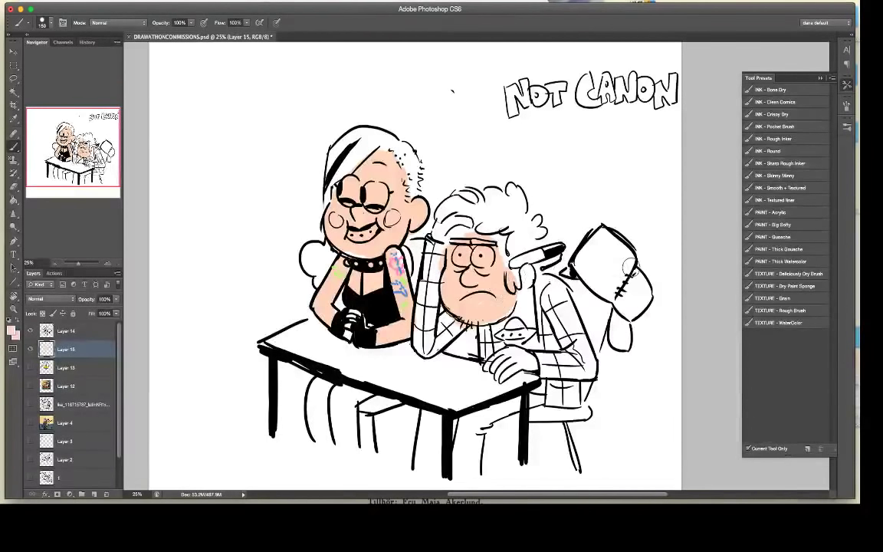
Step: Change the foreground colour to a dark brown with hue 23 and paint the man's hair and sideburn
left_click(12, 331)
left_click(442, 151)
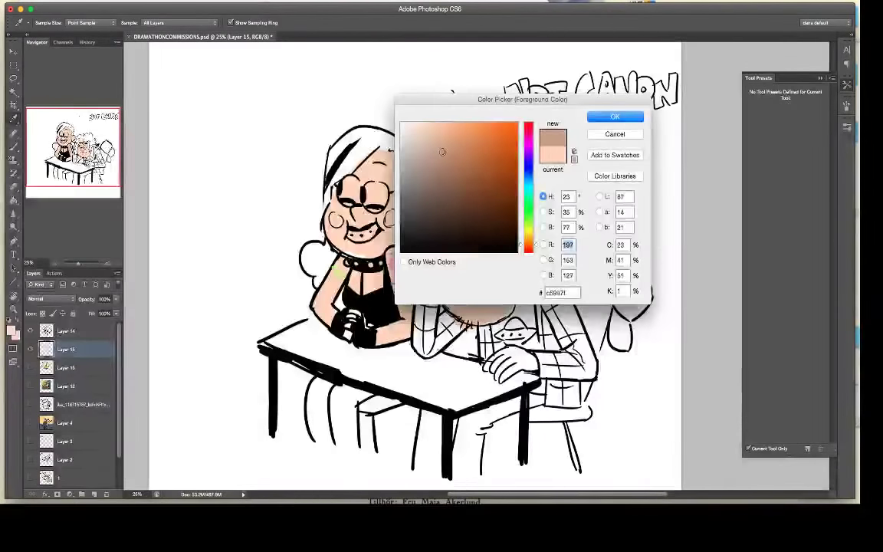
left_click_drag(443, 152, 469, 185)
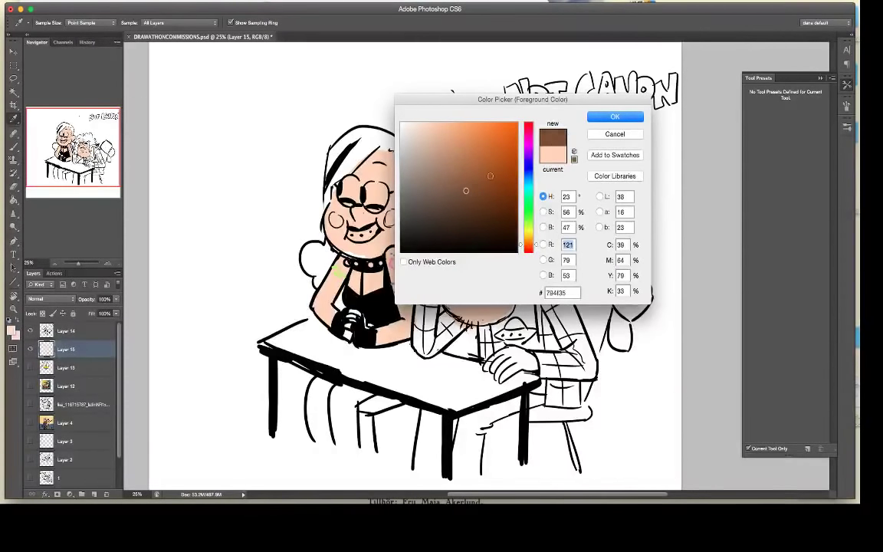
left_click(615, 116)
mouse_move(460, 205)
left_mouse_down()
mouse_move(483, 223)
mouse_move(509, 215)
left_mouse_up()
mouse_move(456, 184)
left_mouse_down()
mouse_move(469, 230)
mouse_move(487, 207)
left_mouse_up()
mouse_move(528, 247)
left_mouse_down()
mouse_move(541, 229)
mouse_move(533, 236)
left_mouse_up()
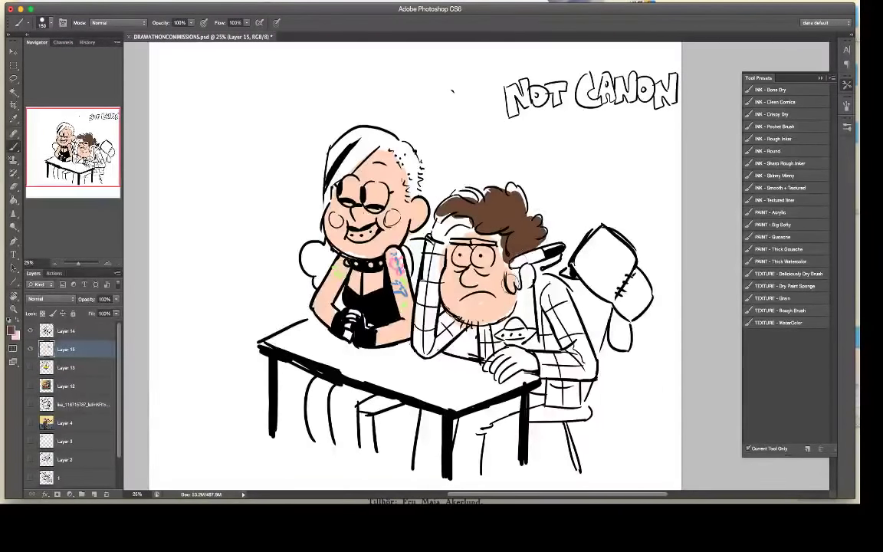
mouse_move(513, 276)
left_mouse_down()
mouse_move(516, 287)
mouse_move(508, 253)
left_mouse_up()
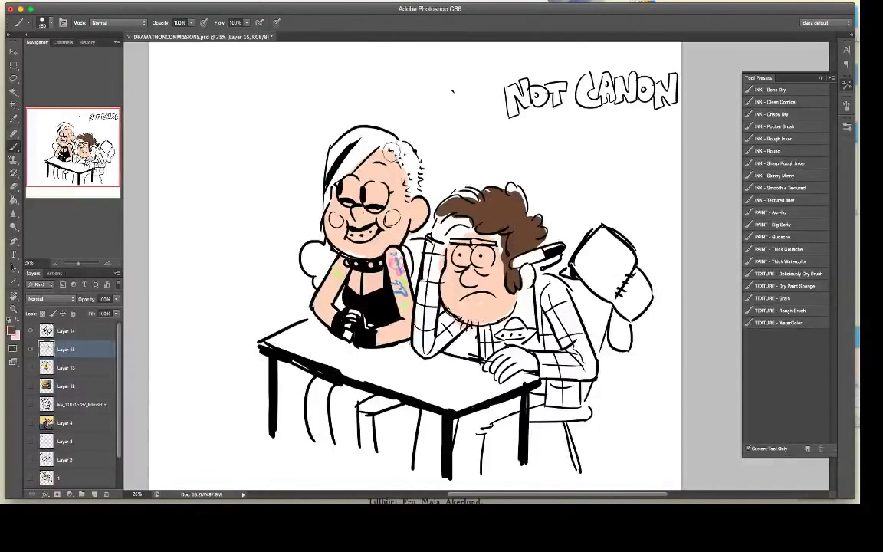
Step: Change the foreground colour to a greyer brown, RGB 104, 78, 62, and paint the woman's fringe, shaved side and ponytail
left_click(11, 331)
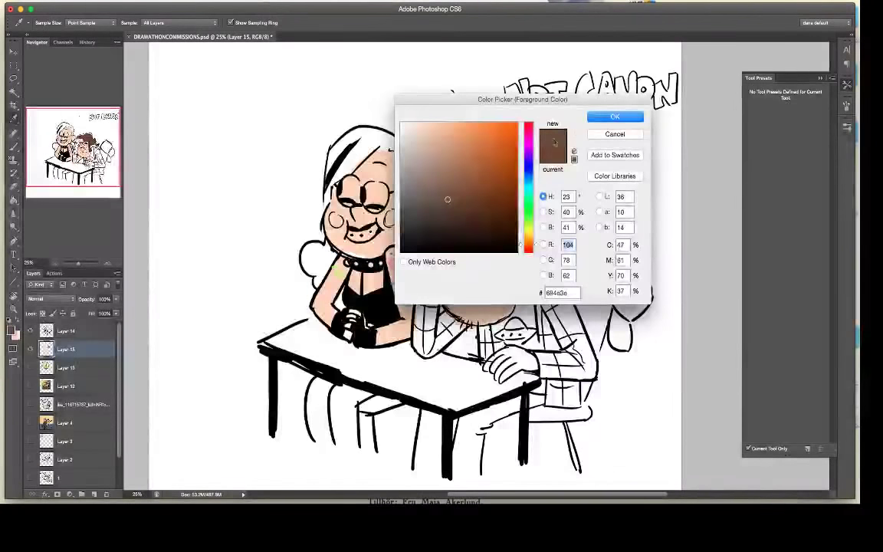
key("Return")
mouse_move(387, 144)
left_mouse_down()
mouse_move(311, 153)
mouse_move(330, 119)
mouse_move(292, 177)
mouse_move(329, 116)
left_mouse_up()
left_click_drag(337, 180, 333, 197)
mouse_move(404, 162)
left_mouse_down()
mouse_move(397, 146)
mouse_move(414, 181)
left_mouse_up()
mouse_move(310, 247)
left_mouse_down()
mouse_move(303, 262)
mouse_move(316, 245)
mouse_move(307, 255)
left_mouse_up()
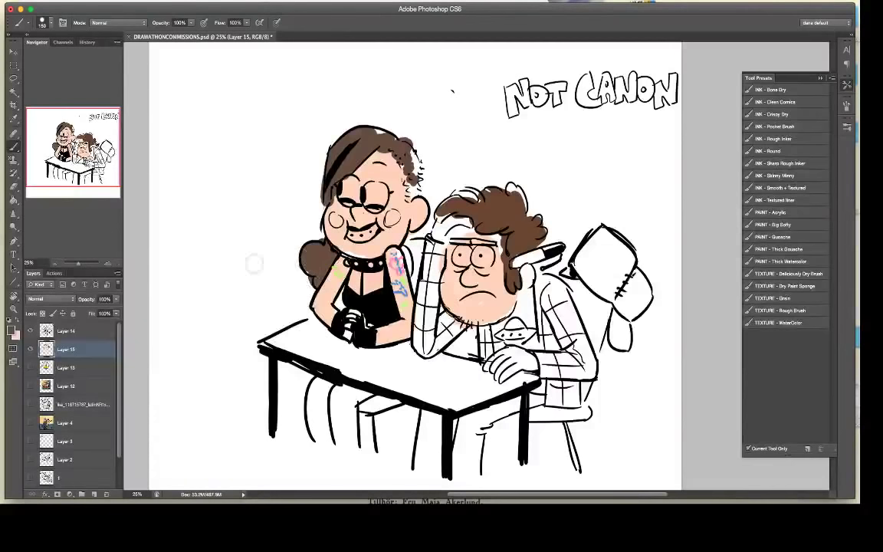
Step: Set the foreground colour to white and paint the woman's eyes and teeth
left_click(12, 334)
left_click(405, 124)
left_click(615, 117)
mouse_move(346, 184)
left_mouse_down()
mouse_move(346, 195)
mouse_move(351, 187)
mouse_move(380, 198)
left_mouse_up()
left_click_drag(358, 233, 370, 227)
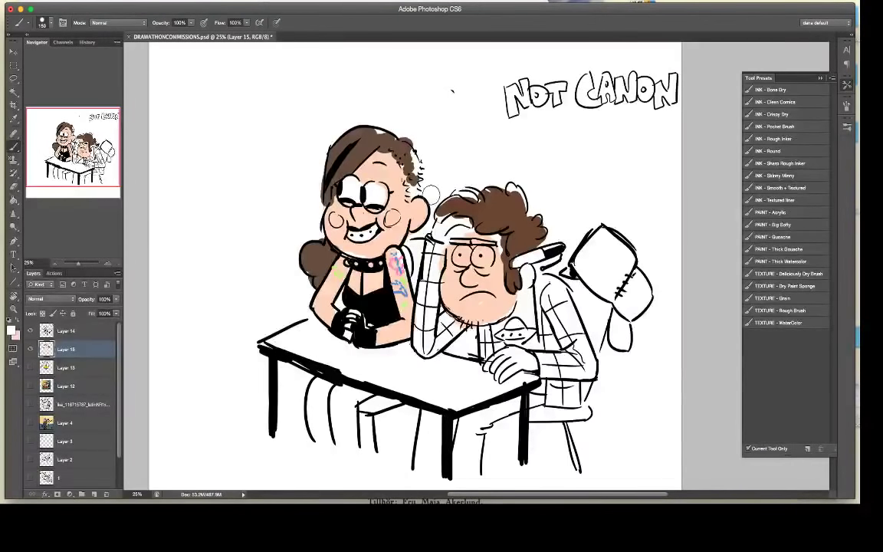
Step: Change the foreground colour to a light pink, RGB 255, 187, 187, and fill the woman's round cheeks
left_click(12, 331)
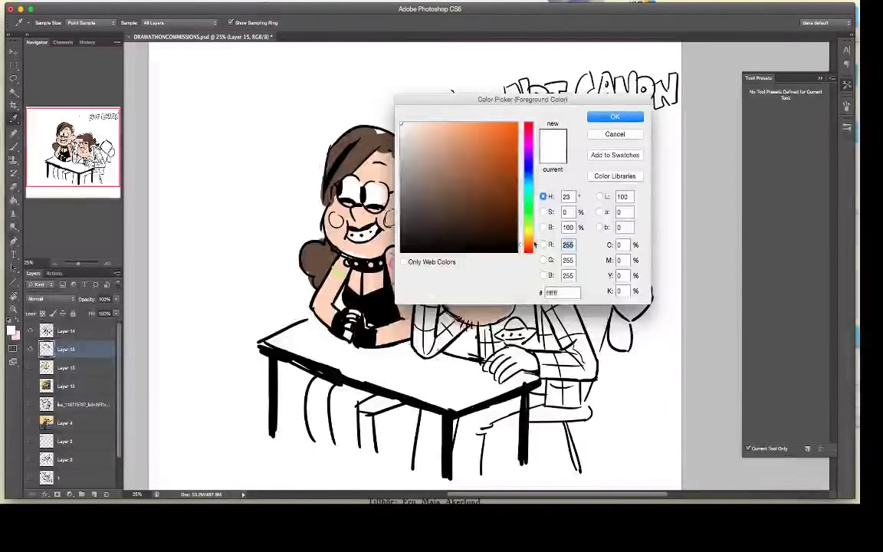
left_click(430, 124)
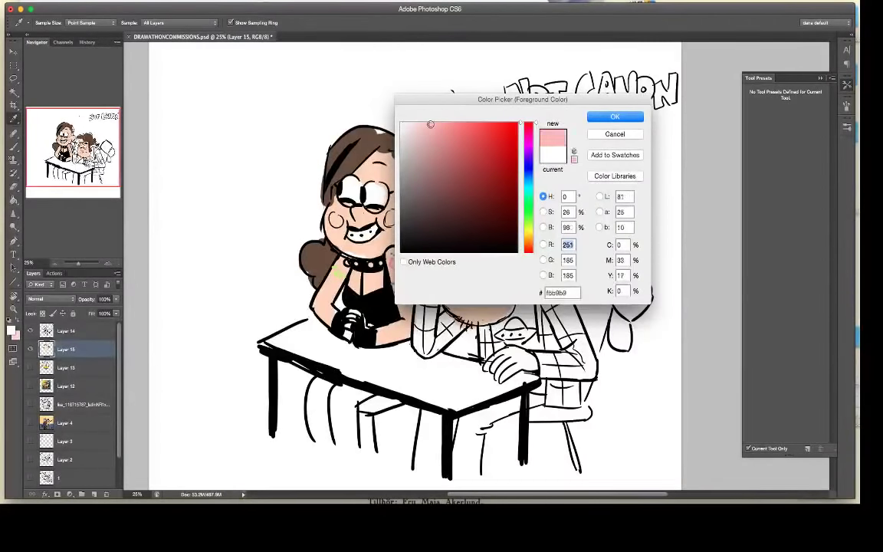
left_click(615, 116)
left_click(336, 221)
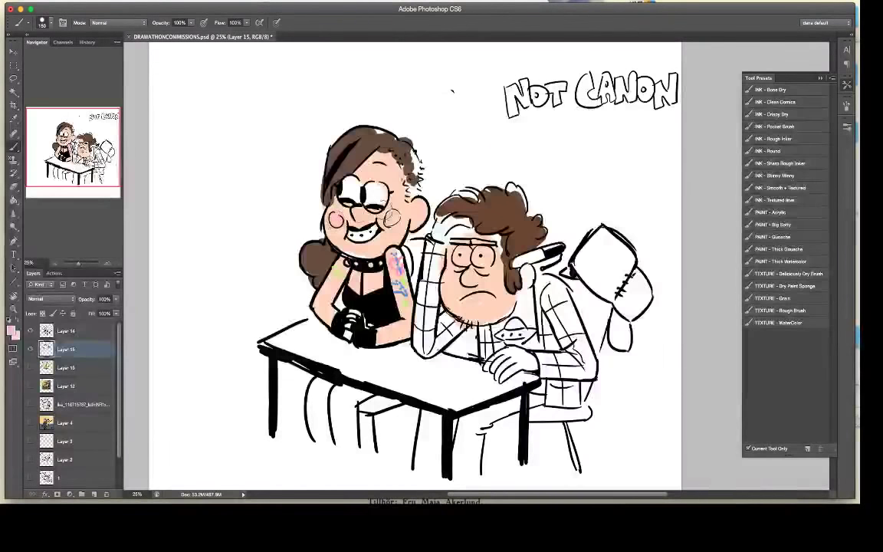
left_click(391, 219)
left_click(418, 214)
Step: Change the foreground colour to a deeper pink and paint the man's nose and the bags under his eyes
left_click(13, 331)
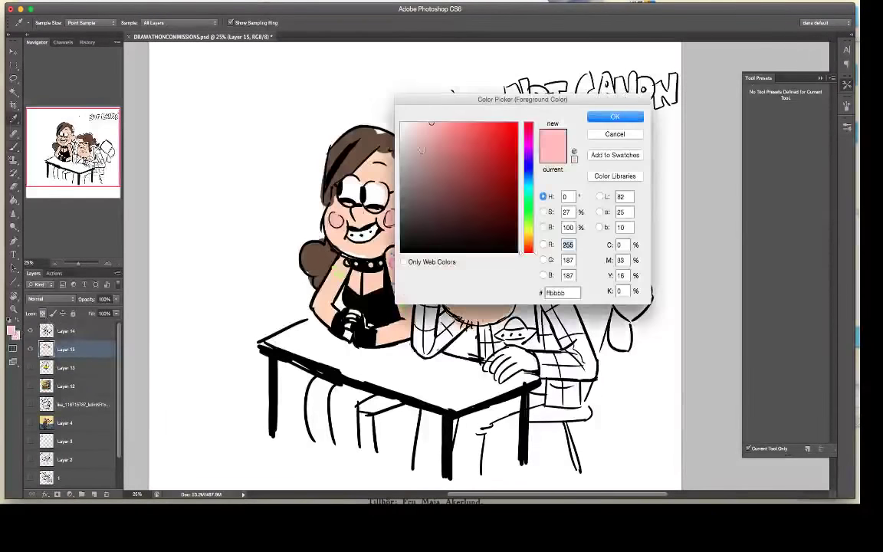
left_click(443, 135)
left_click(615, 116)
left_click(475, 260)
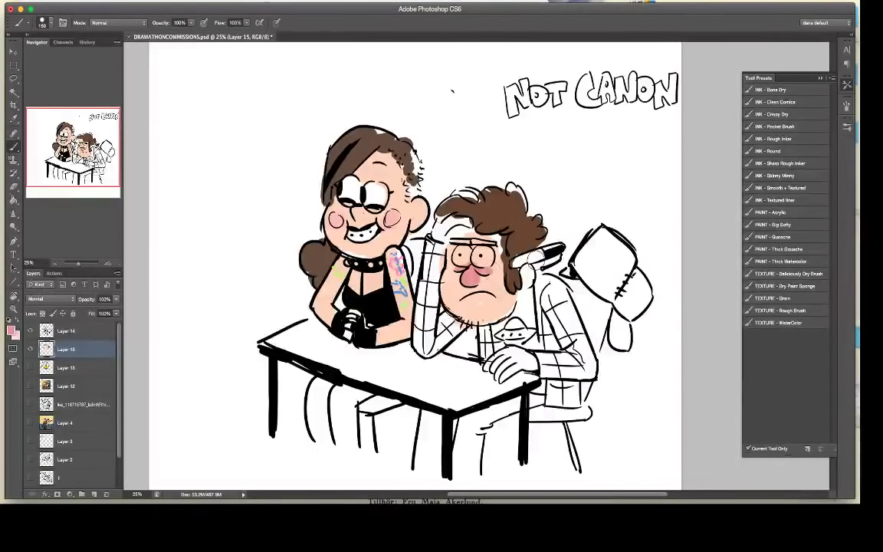
Step: Sample the brown from the man's hair and paint his eyebrows with it
left_click(14, 284)
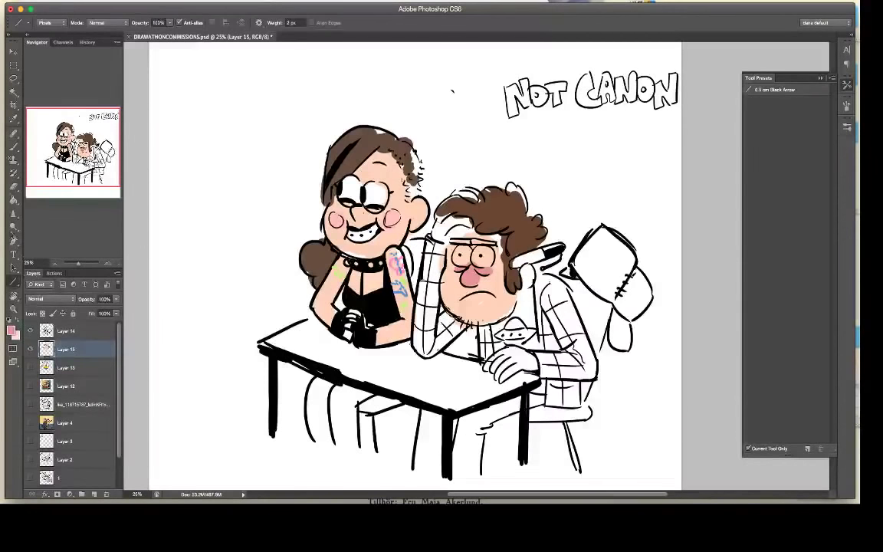
left_click(14, 120)
left_click(496, 202)
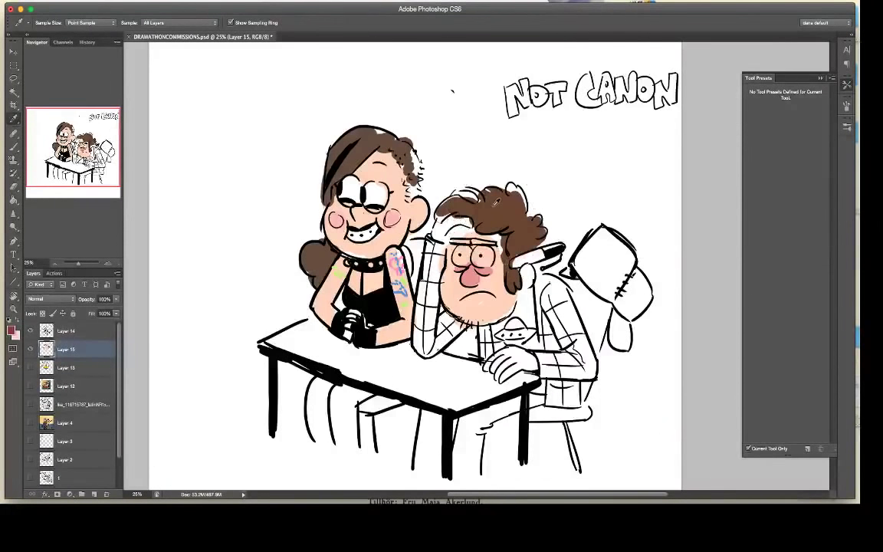
left_click(14, 145)
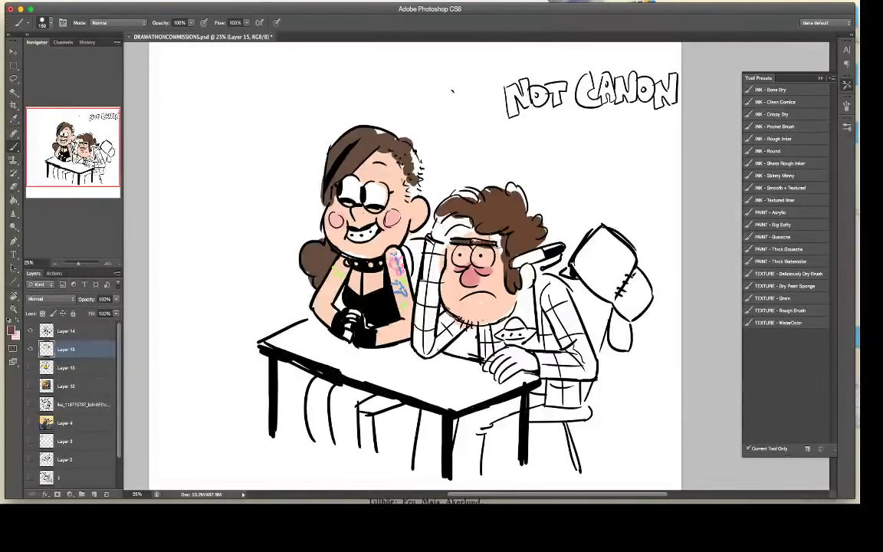
Step: Sample the peach skin colour and paint the man's hand in his hair and his hand on the table
left_click(14, 118)
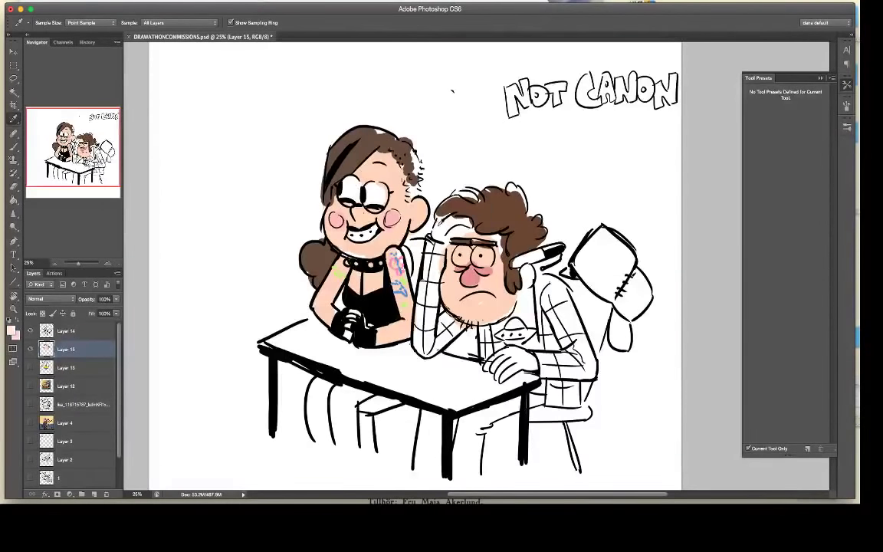
left_click(15, 146)
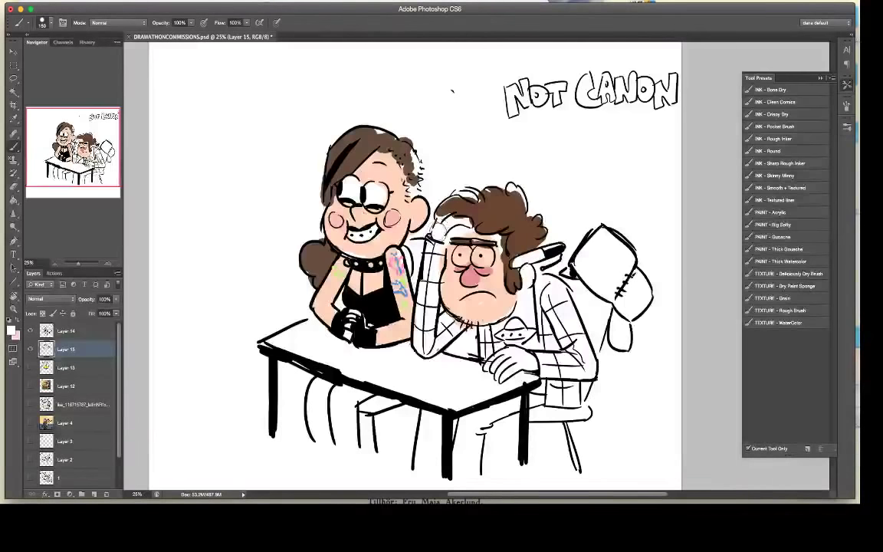
left_click(14, 117)
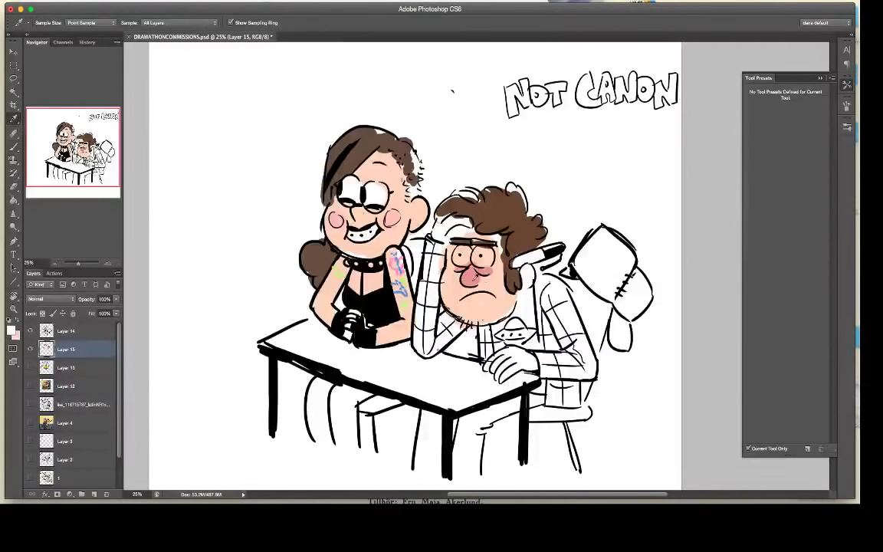
left_click(15, 145)
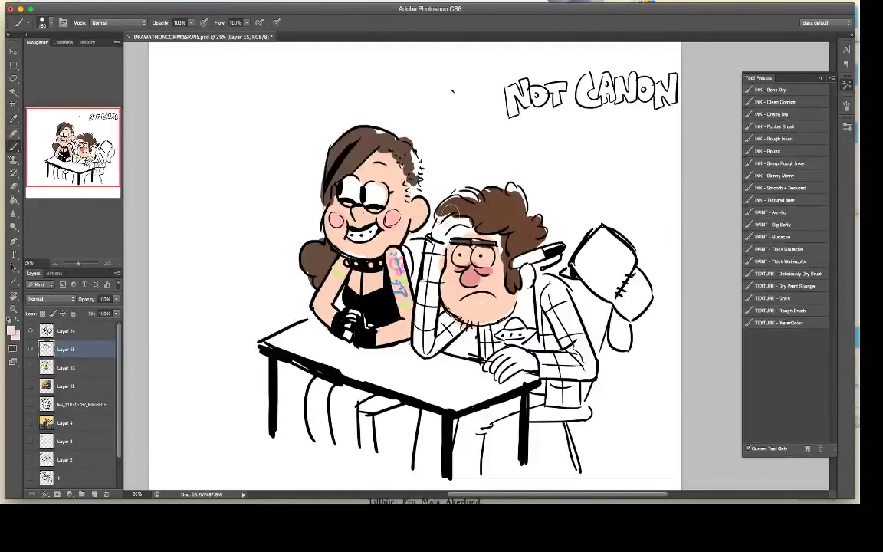
mouse_move(446, 226)
left_mouse_down()
mouse_move(469, 224)
mouse_move(460, 223)
left_mouse_up()
left_click_drag(467, 196, 477, 199)
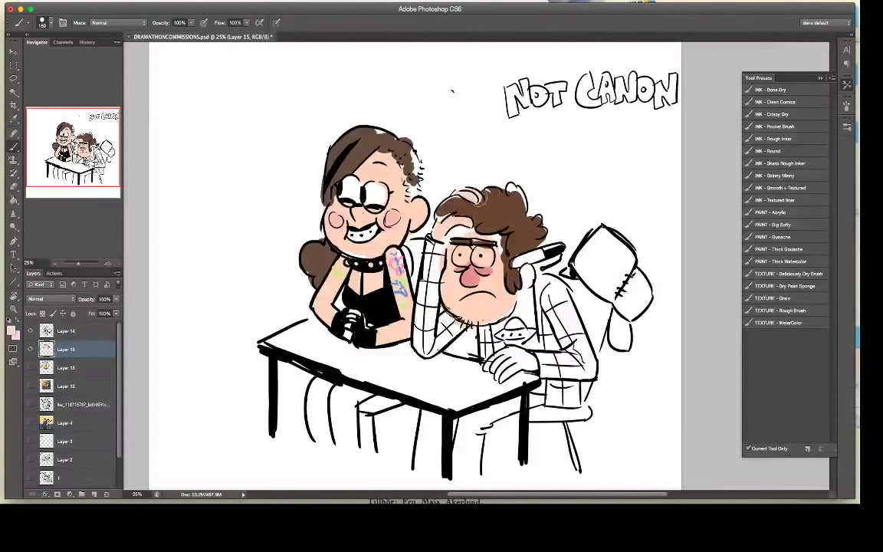
mouse_move(505, 355)
left_mouse_down()
mouse_move(497, 372)
mouse_move(523, 359)
mouse_move(526, 366)
left_mouse_up()
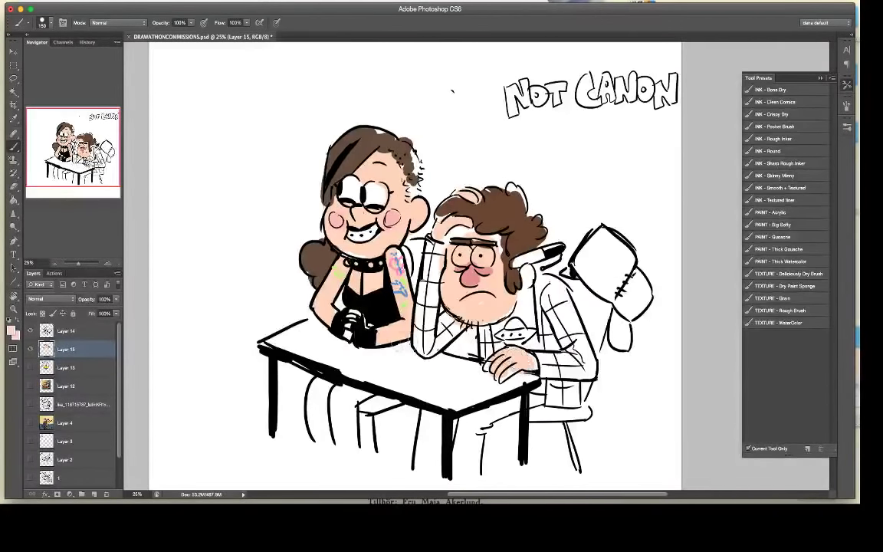
Step: Change the foreground colour to a reddish brown, RGB 170, 86, 63
left_click(13, 332)
left_click(487, 186)
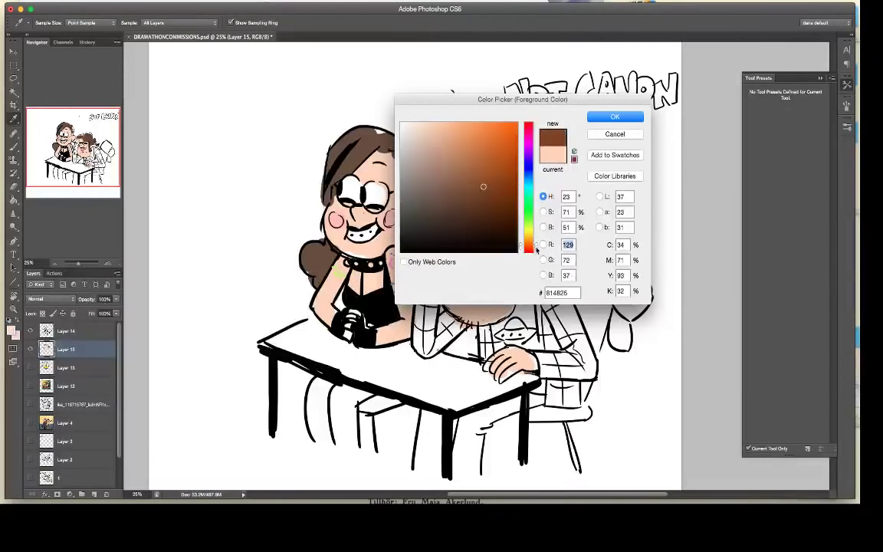
left_click(537, 248)
left_click_drag(465, 162, 474, 165)
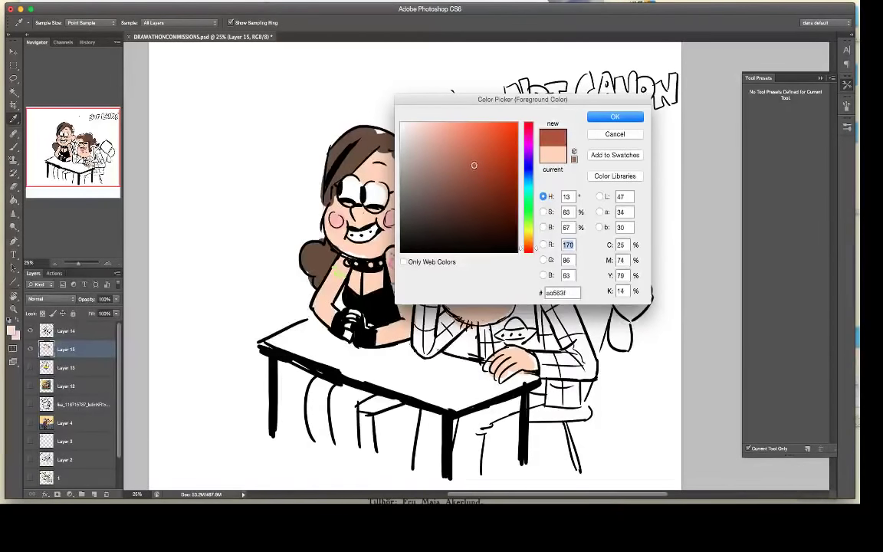
left_click(594, 118)
Step: Try the reddish brown on the man's sleeve, undo it, and paint an arrow from the NOT CANON lettering towards the man
mouse_move(434, 251)
left_mouse_down()
mouse_move(430, 339)
mouse_move(438, 350)
mouse_move(422, 343)
mouse_move(465, 327)
left_mouse_up()
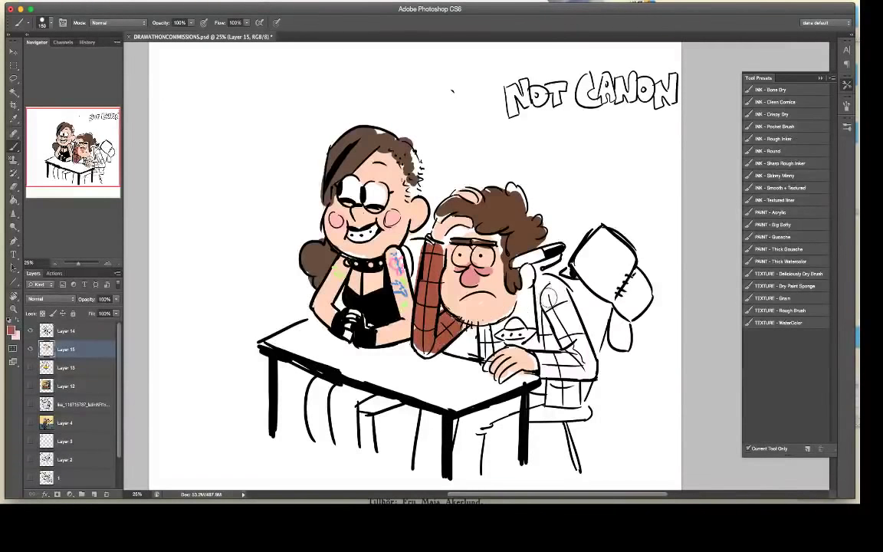
key("super+alt+z")
key("super+alt+z")
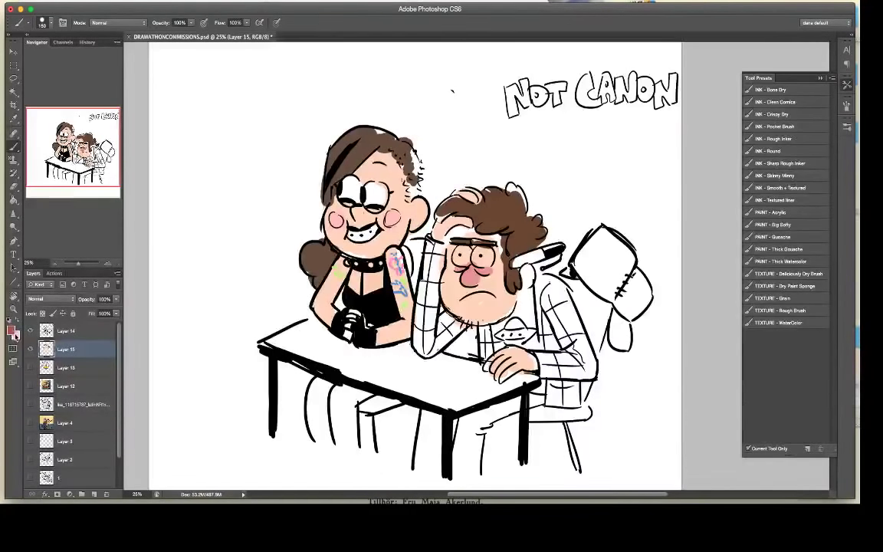
mouse_move(575, 124)
left_mouse_down()
mouse_move(538, 174)
mouse_move(575, 177)
left_mouse_up()
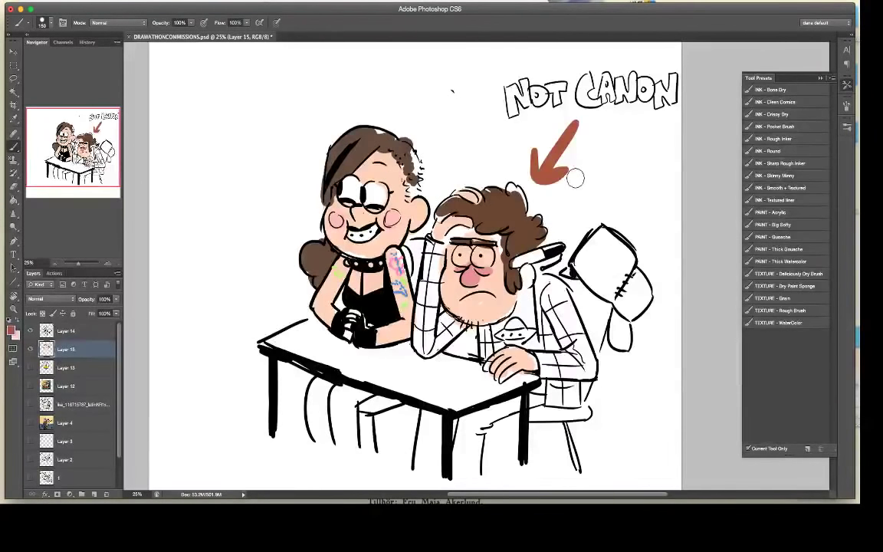
Step: Set the foreground colour to white and paint the whites of the man's eyes
left_click(14, 333)
left_click(405, 124)
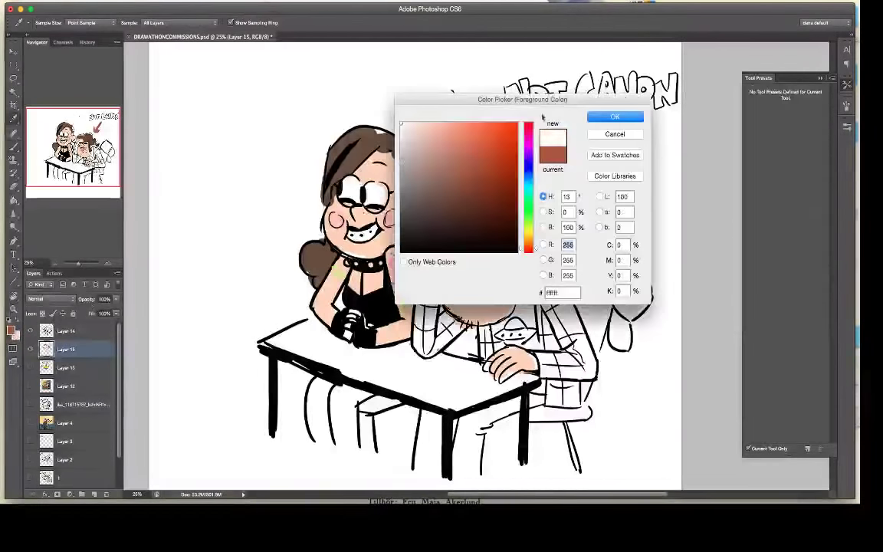
left_click(615, 116)
left_click_drag(459, 251, 463, 262)
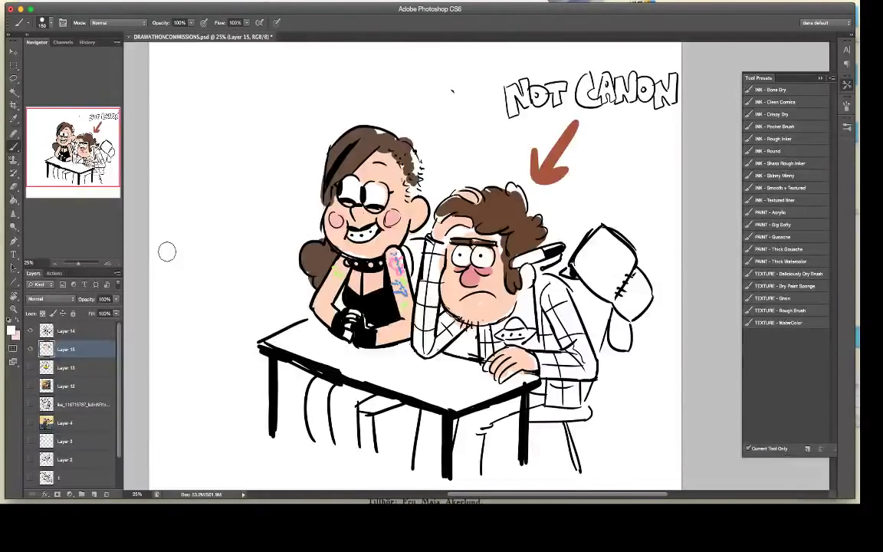
Step: Change the foreground colour to a brighter orange-red, RGB 207, 105, 77, and paint the man's plaid shirt and both sleeves
left_click(11, 331)
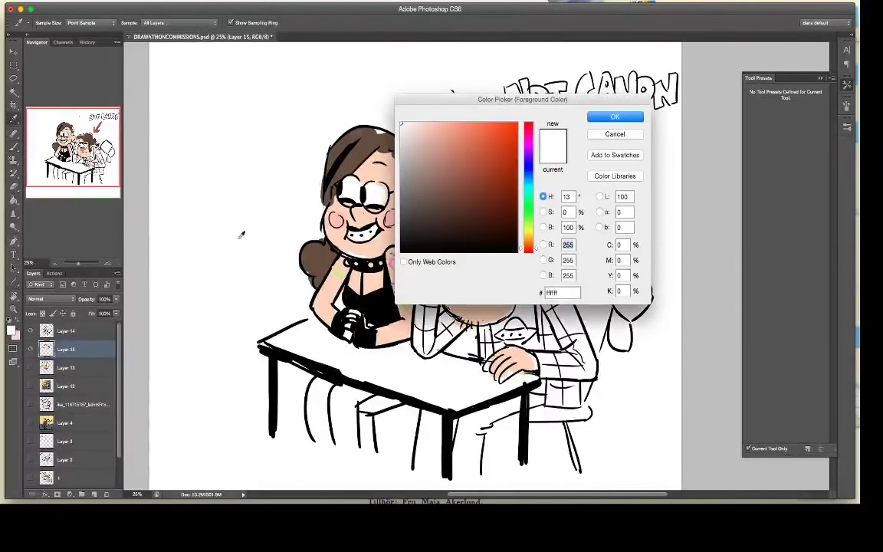
left_click(473, 145)
left_click(593, 121)
mouse_move(427, 278)
left_mouse_down()
mouse_move(433, 301)
mouse_move(425, 342)
mouse_move(444, 327)
mouse_move(487, 355)
left_mouse_up()
mouse_move(546, 290)
left_mouse_down()
mouse_move(553, 374)
mouse_move(581, 352)
mouse_move(560, 399)
mouse_move(583, 397)
mouse_move(590, 362)
left_mouse_up()
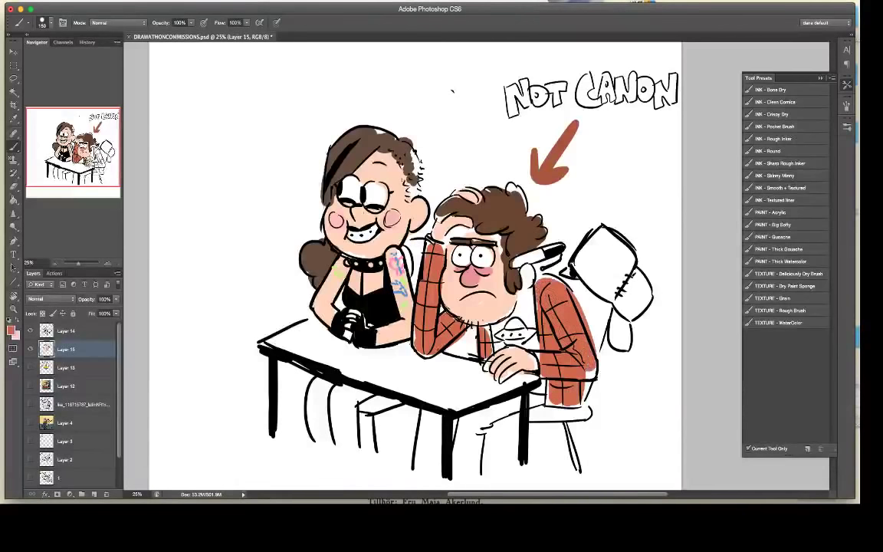
Step: Change the foreground colour to a darker shade of the shirt's orange-red
left_click(11, 329)
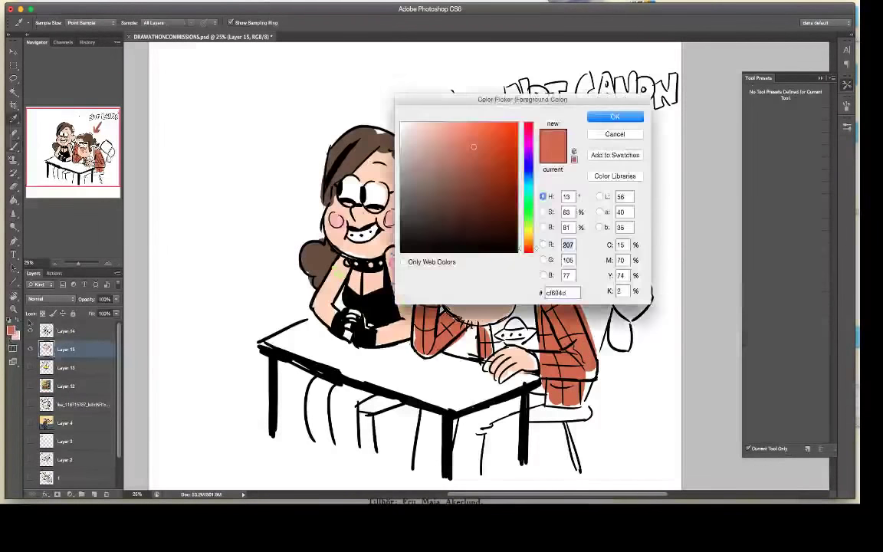
left_click(474, 161)
left_click(614, 117)
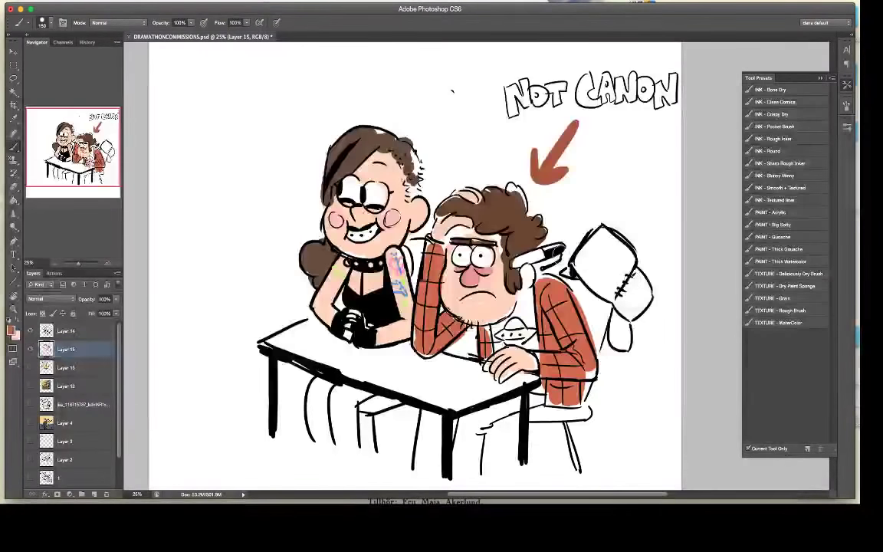
Step: Change the foreground colour to a lighter, peach-like orange tone
left_click(11, 330)
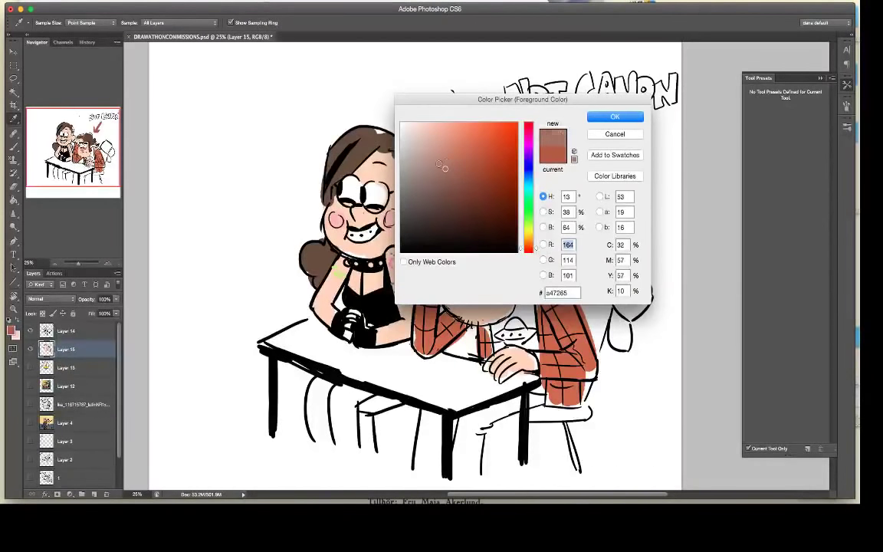
left_click(434, 158)
left_click(430, 153)
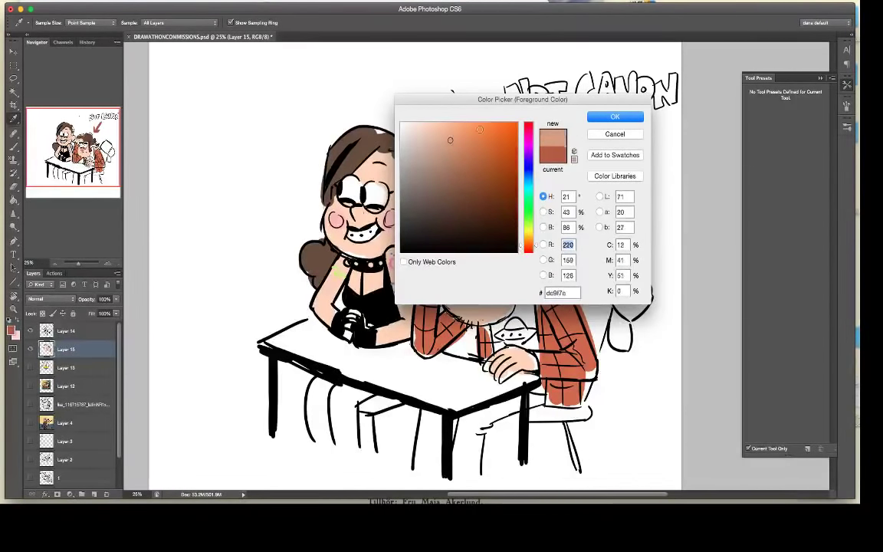
left_click(615, 116)
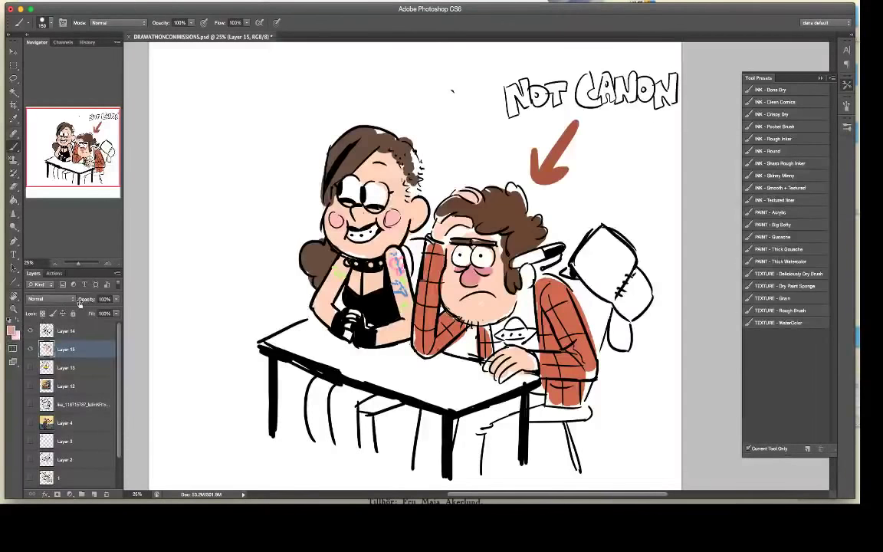
Step: Change the foreground colour to a tan brown, RGB 193, 137, 107, and paint the hat hanging behind the man
left_click(12, 331)
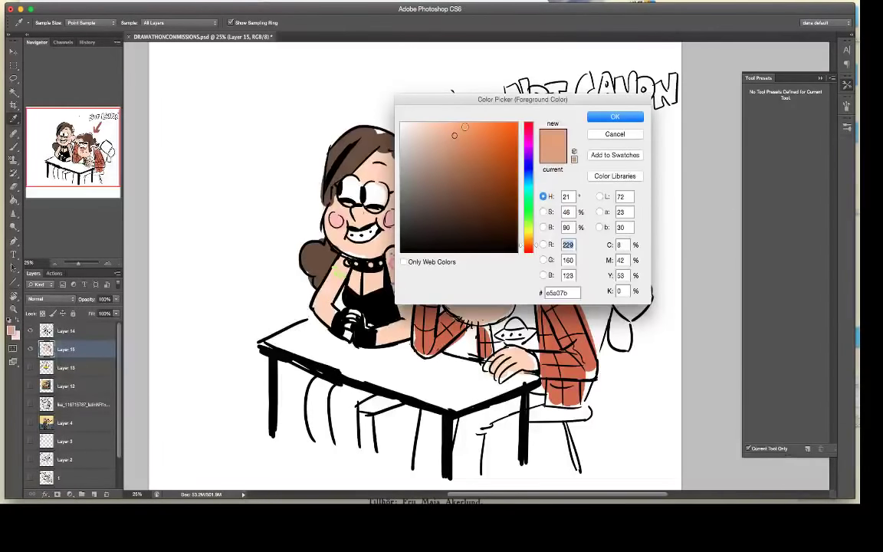
left_click(452, 153)
left_click(614, 116)
mouse_move(604, 237)
left_mouse_down()
mouse_move(593, 242)
mouse_move(613, 253)
mouse_move(628, 279)
mouse_move(622, 342)
mouse_move(642, 279)
left_mouse_up()
key("ctrl+z")
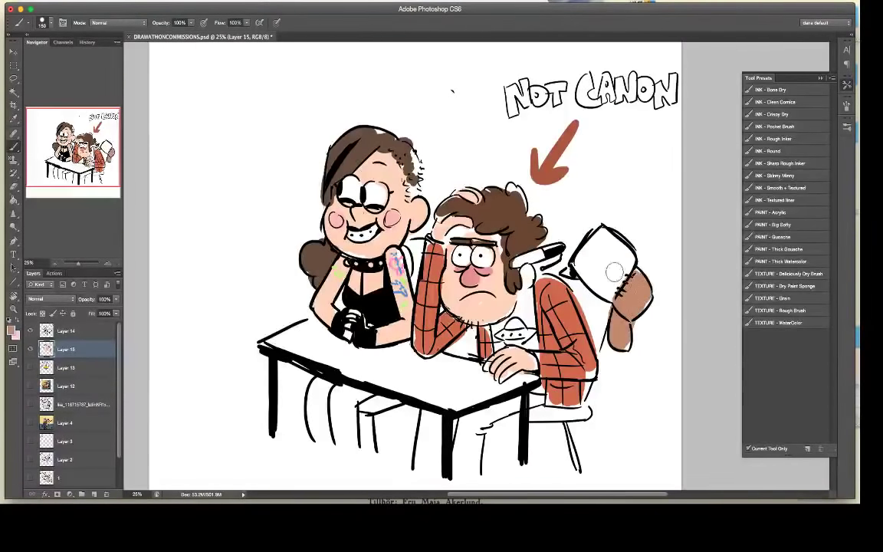
mouse_move(595, 239)
left_mouse_down()
mouse_move(581, 267)
mouse_move(590, 249)
mouse_move(609, 245)
mouse_move(598, 264)
mouse_move(605, 257)
left_mouse_up()
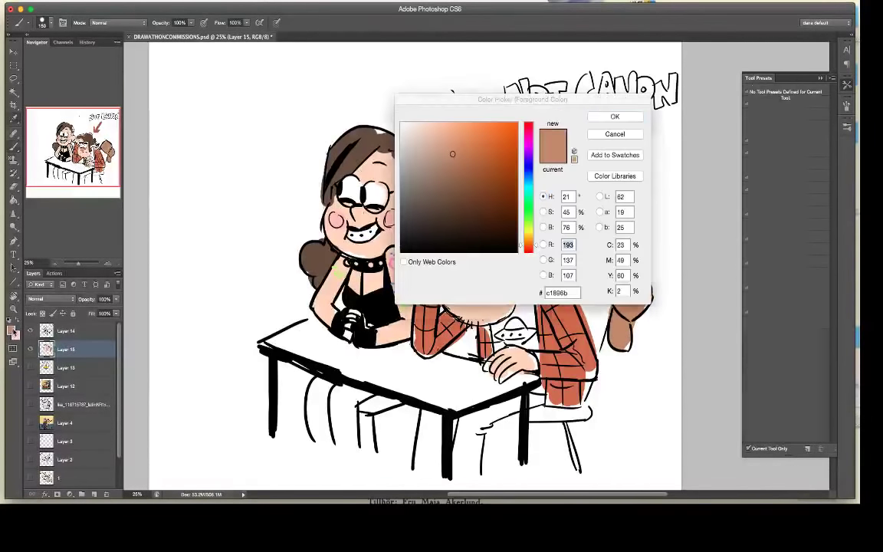
Step: Change the foreground colour to a darker greyish brown and paint over the stitched flap of the hat behind the man
left_click(11, 329)
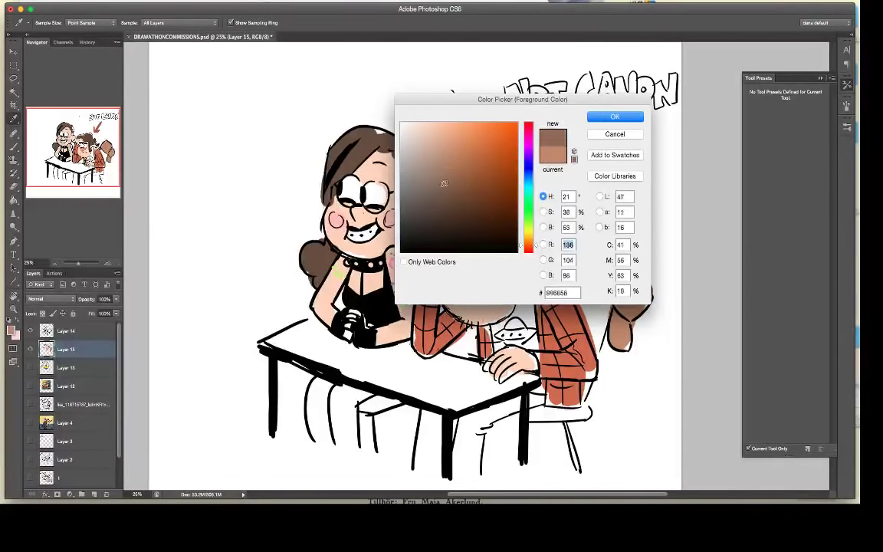
left_click(615, 116)
mouse_move(624, 276)
left_mouse_down()
mouse_move(632, 292)
mouse_move(621, 306)
mouse_move(636, 303)
mouse_move(627, 314)
left_mouse_up()
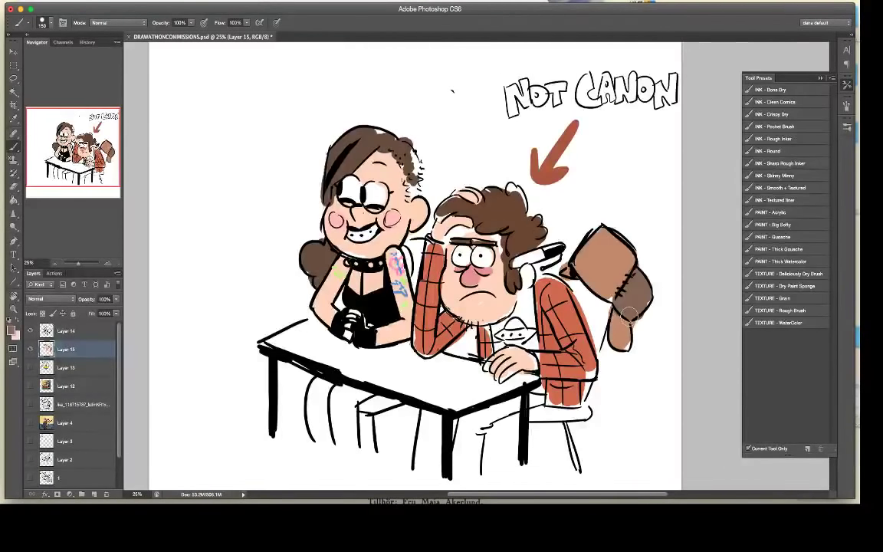
Step: Change the foreground colour to dark grey and paint the man's T-shirt under the open plaid shirt
left_click(12, 334)
left_click_drag(427, 205, 397, 207)
left_click(614, 117)
mouse_move(493, 328)
left_mouse_down()
mouse_move(497, 336)
mouse_move(515, 325)
mouse_move(529, 292)
left_mouse_up()
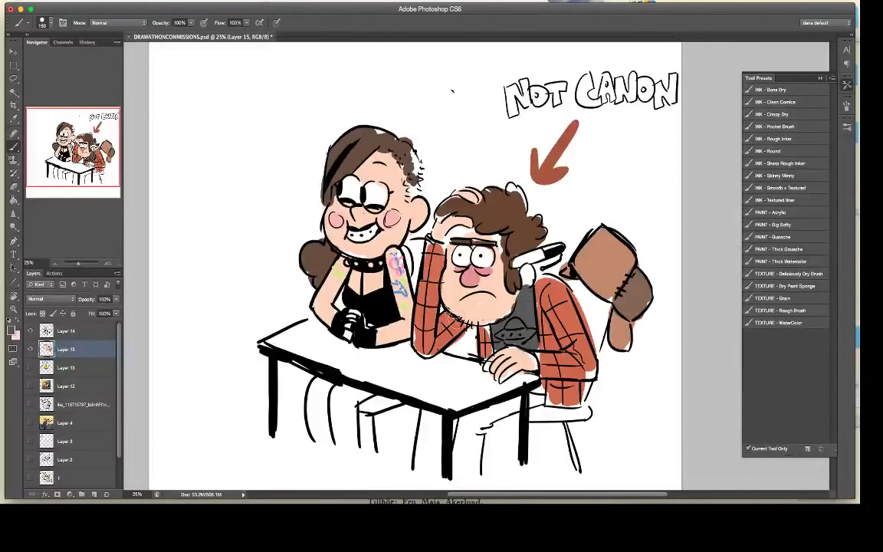
Step: Sample a pale skin tone from the drawing and paint the man's ear
left_click(14, 119)
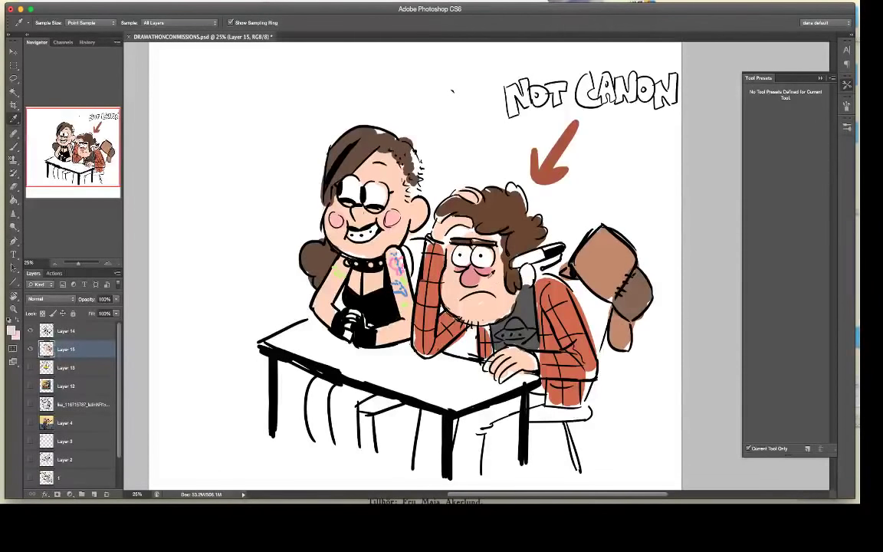
left_click(14, 145)
left_click_drag(527, 271, 530, 280)
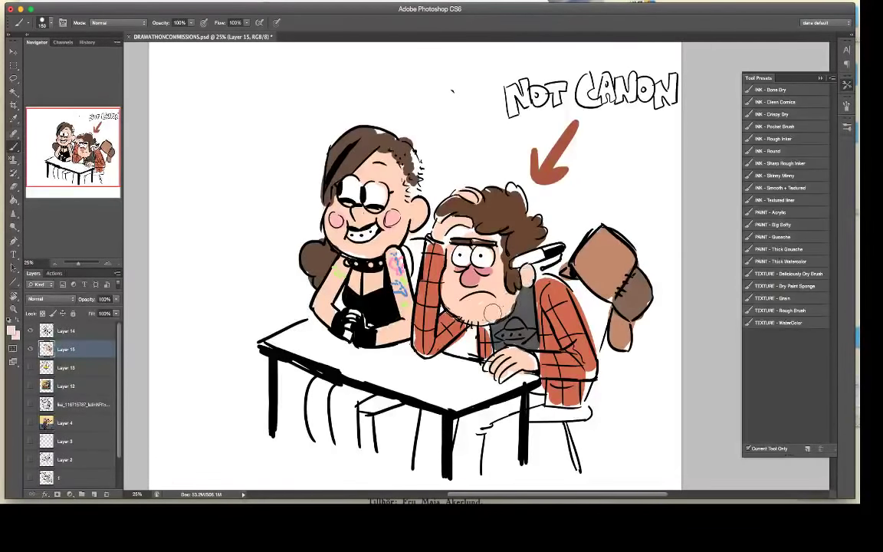
Step: Change the foreground colour to a muted teal, RGB 101, 186, 177, and paint the flying saucer on the man's T-shirt
left_click(13, 332)
left_click_drag(529, 244, 530, 189)
left_click(436, 154)
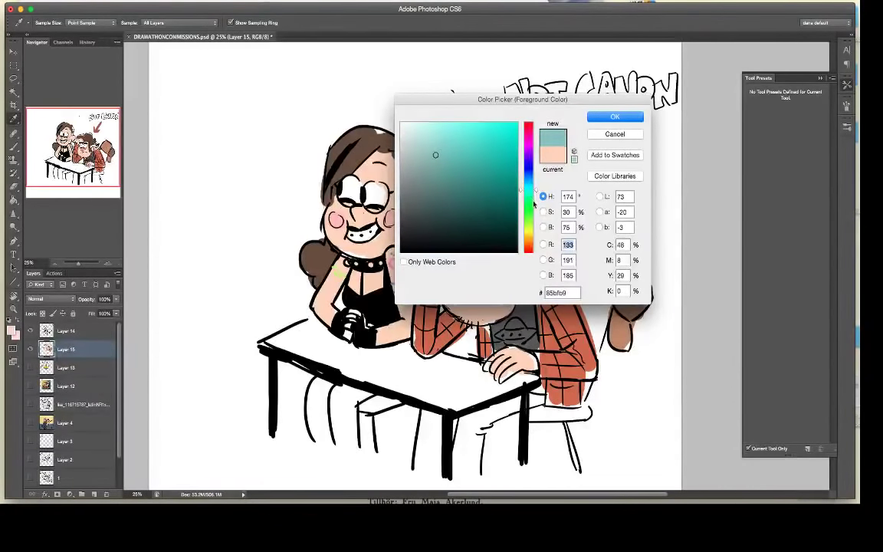
left_click(454, 156)
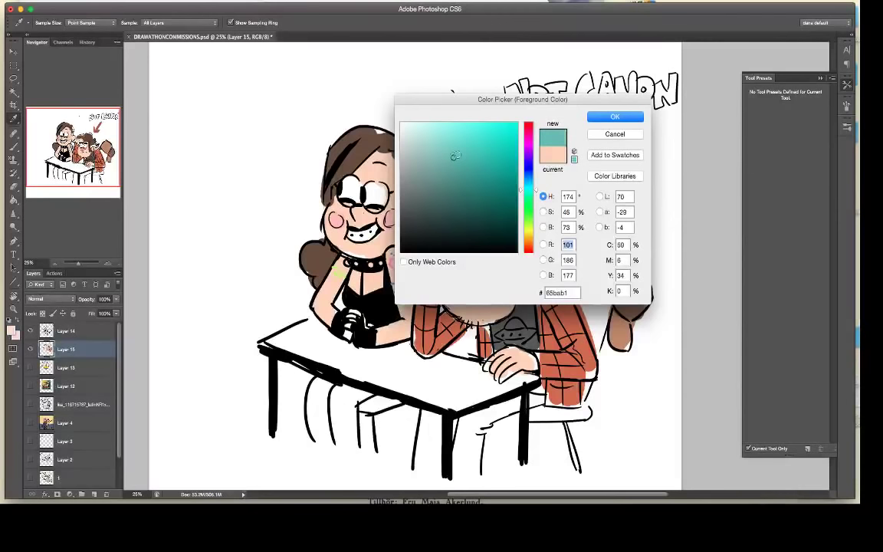
left_click(595, 120)
left_click_drag(523, 334, 509, 337)
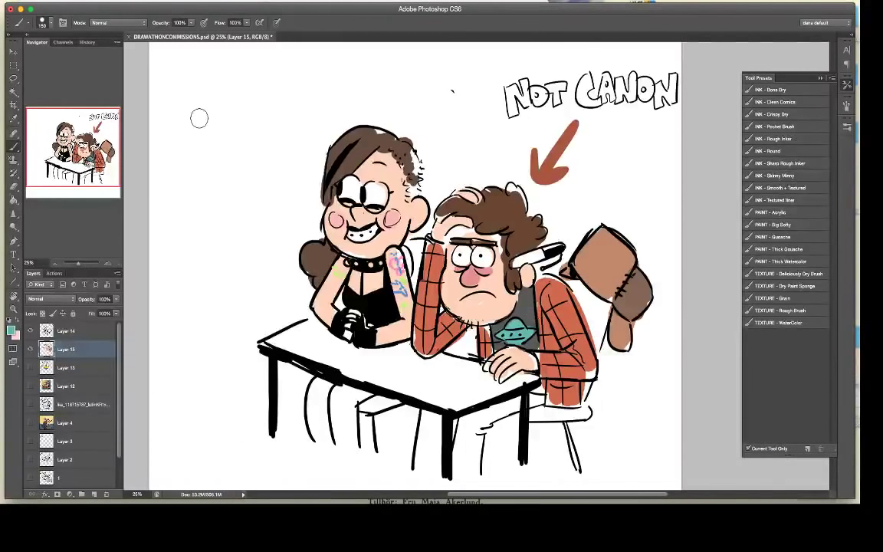
Step: Hide Layer 14 and Layer 15, and change the foreground colour to a brighter teal, RGB 51, 206, 190
left_click(72, 333)
left_click_drag(31, 331, 31, 350)
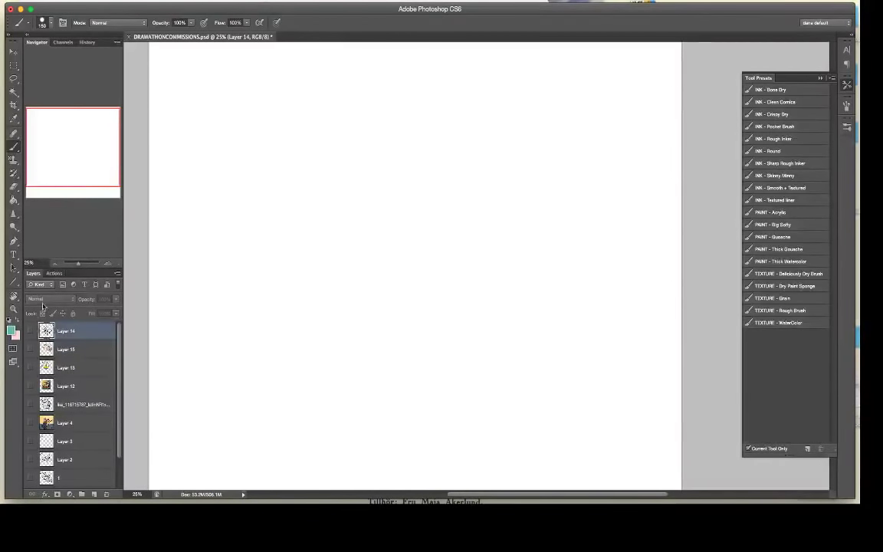
left_click(11, 332)
left_click_drag(467, 155, 489, 146)
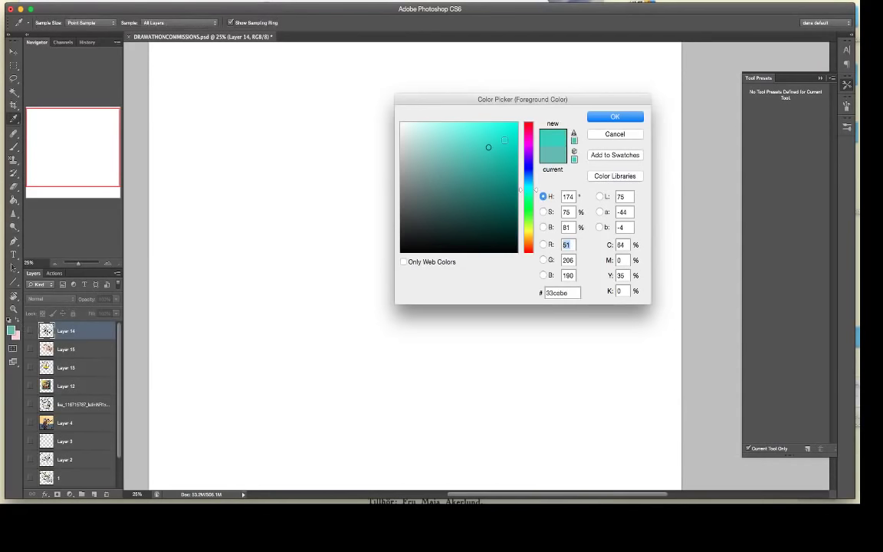
left_click(604, 120)
left_click(227, 161)
left_click(497, 162)
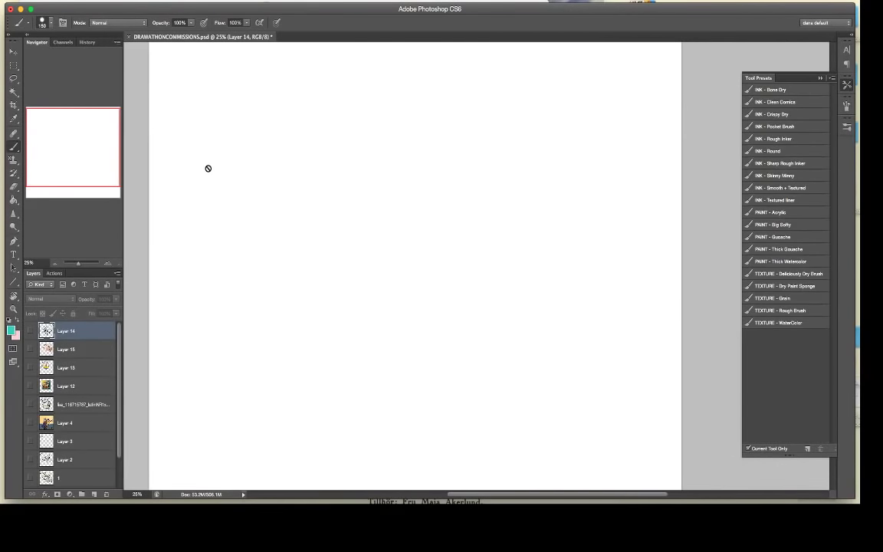
Step: Create a new layer above Layer 14 and keep the Brush tool ready for painting
left_click(13, 162)
left_click(14, 148)
left_click(134, 0)
mouse_move(139, 0)
left_click(247, 0)
left_click(509, 196)
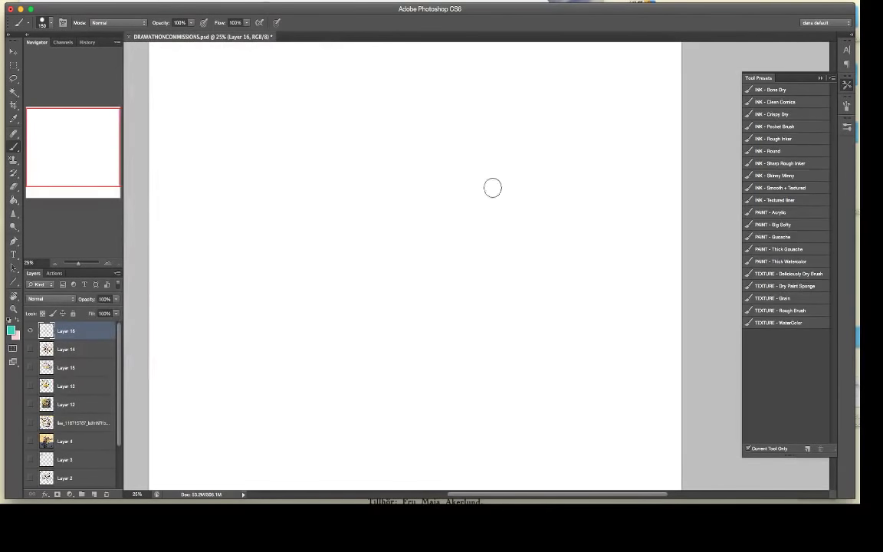
Step: Hand-letter "25,000!" in large teal strokes across the upper half of the blank canvas
left_click_drag(243, 156, 319, 288)
mouse_move(391, 135)
left_mouse_down()
mouse_move(337, 167)
mouse_move(327, 262)
left_mouse_up()
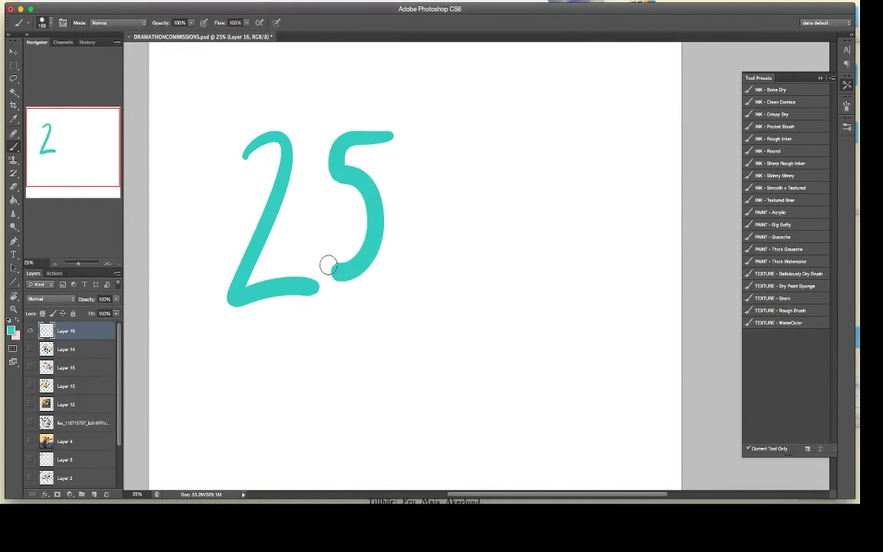
left_click_drag(396, 234, 385, 301)
mouse_move(451, 159)
left_mouse_down()
mouse_move(449, 251)
mouse_move(457, 162)
left_mouse_up()
mouse_move(506, 167)
left_mouse_down()
mouse_move(510, 249)
mouse_move(552, 162)
left_mouse_up()
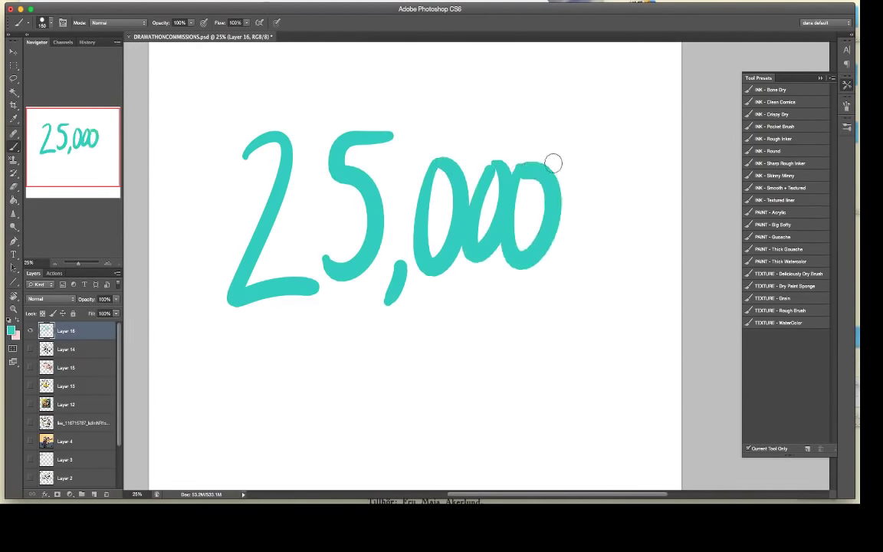
left_click_drag(601, 130, 585, 213)
left_click(577, 282)
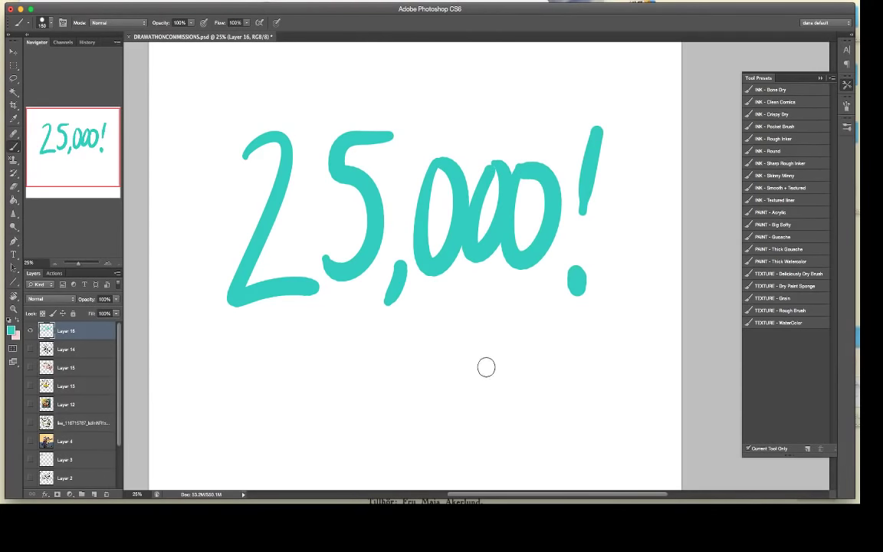
Step: Reduce the brush size to 40 and draw four dollar signs around the "25,000!" lettering
key("bracketleft")
key("bracketleft")
key("bracketleft")
key("bracketleft")
mouse_move(203, 204)
left_mouse_down()
mouse_move(184, 246)
mouse_move(198, 259)
left_mouse_up()
mouse_move(216, 74)
left_mouse_down()
mouse_move(201, 120)
mouse_move(208, 125)
left_mouse_up()
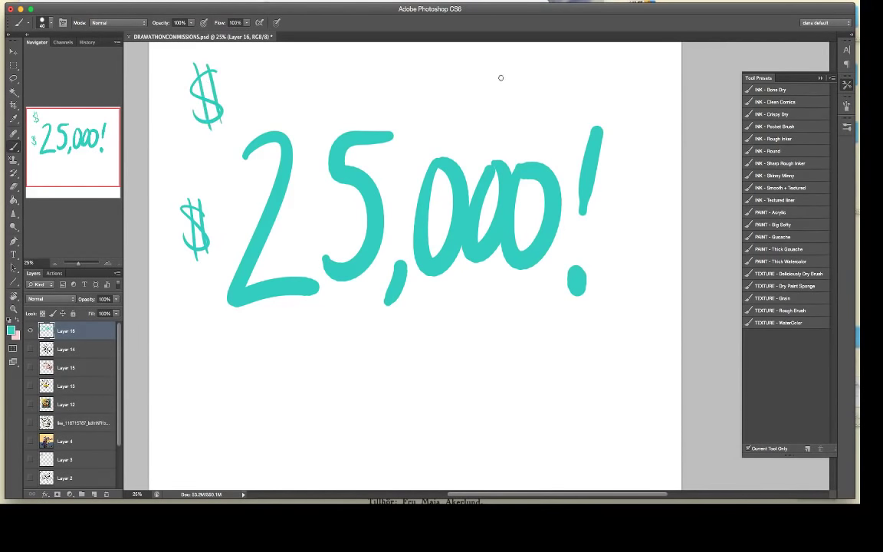
mouse_move(494, 75)
left_mouse_down()
mouse_move(469, 107)
mouse_move(485, 114)
left_mouse_up()
left_click_drag(656, 178, 618, 217)
left_click_drag(644, 170, 631, 229)
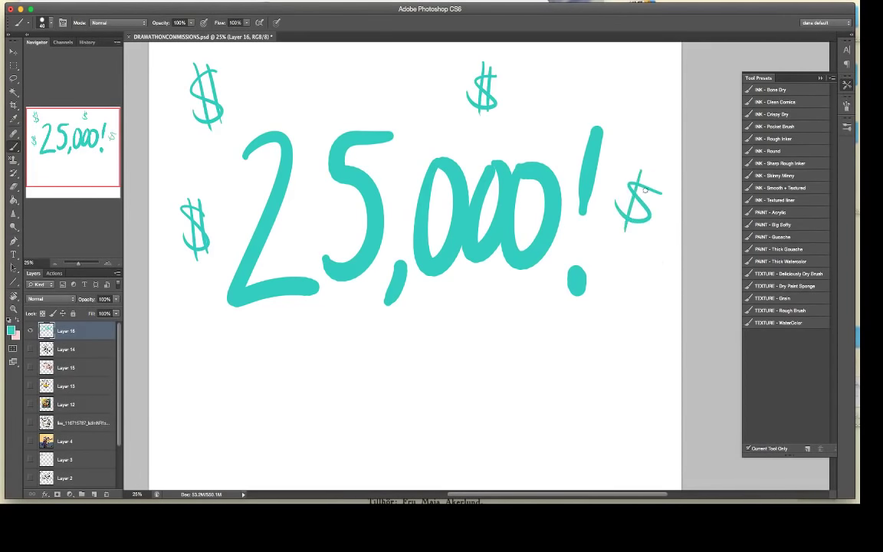
Step: Sketch a laughing bearded man's head with round eyes, an ear and spiky hair below the exclamation mark
mouse_move(517, 372)
left_mouse_down()
mouse_move(524, 370)
mouse_move(483, 390)
mouse_move(517, 406)
mouse_move(488, 420)
left_mouse_up()
left_click(503, 371)
left_click(519, 383)
mouse_move(484, 405)
left_mouse_down()
mouse_move(521, 411)
mouse_move(494, 403)
mouse_move(506, 422)
mouse_move(482, 395)
mouse_move(476, 434)
mouse_move(483, 451)
mouse_move(511, 448)
mouse_move(538, 417)
left_mouse_up()
left_click_drag(553, 397, 542, 428)
left_click_drag(498, 360, 517, 341)
mouse_move(525, 348)
left_mouse_down()
mouse_move(532, 330)
mouse_move(564, 380)
left_mouse_up()
left_click_drag(571, 373, 563, 402)
left_click_drag(512, 326, 513, 335)
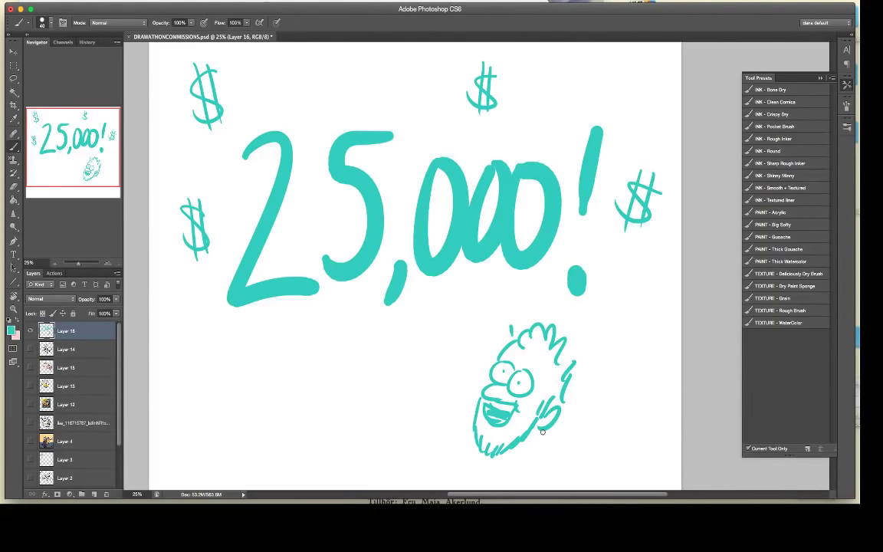
Step: Draw the bearded man's outstretched arms, hands and torso, and add short motion marks beside his head
left_click_drag(542, 431, 593, 424)
left_click_drag(593, 424, 596, 444)
left_click_drag(597, 444, 531, 456)
mouse_move(596, 427)
left_mouse_down()
mouse_move(623, 423)
mouse_move(596, 438)
left_mouse_up()
mouse_move(455, 369)
left_mouse_down()
mouse_move(466, 446)
mouse_move(470, 361)
left_mouse_up()
mouse_move(470, 361)
left_mouse_down()
mouse_move(475, 414)
mouse_move(458, 365)
left_mouse_up()
mouse_move(460, 352)
left_mouse_down()
mouse_move(462, 361)
mouse_move(439, 349)
left_mouse_up()
left_click_drag(440, 349, 449, 345)
mouse_move(449, 346)
left_mouse_down()
mouse_move(445, 332)
mouse_move(465, 328)
left_mouse_up()
mouse_move(464, 441)
left_mouse_down()
mouse_move(456, 476)
mouse_move(480, 476)
left_mouse_up()
mouse_move(494, 452)
left_mouse_down()
mouse_move(501, 481)
mouse_move(525, 481)
left_mouse_up()
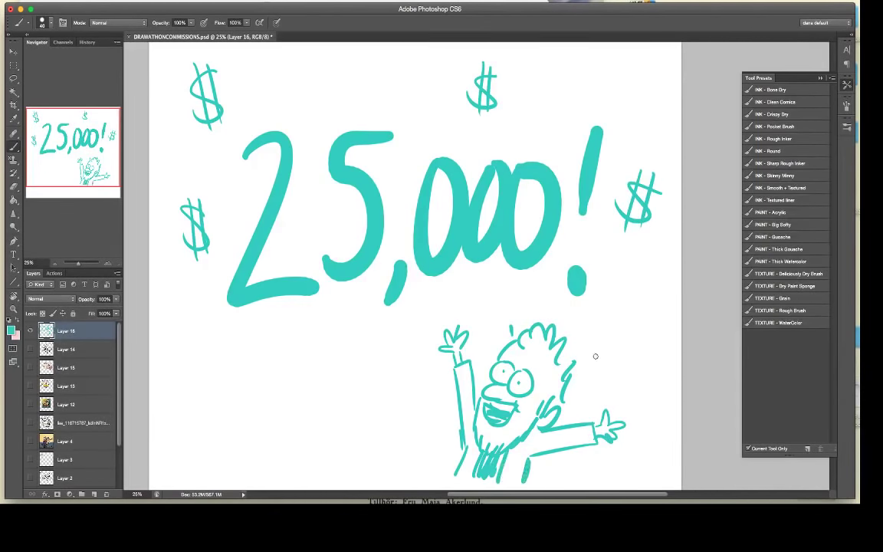
left_click_drag(599, 357, 619, 350)
left_click_drag(599, 375, 612, 376)
left_click_drag(614, 384, 623, 387)
Step: Sketch a smiling woman's head with round eyes, a pointed nose and long hair below the "2" of the lettering
mouse_move(272, 378)
left_mouse_down()
mouse_move(294, 366)
mouse_move(301, 374)
mouse_move(307, 405)
mouse_move(284, 408)
mouse_move(279, 419)
mouse_move(306, 419)
left_mouse_up()
left_click(277, 385)
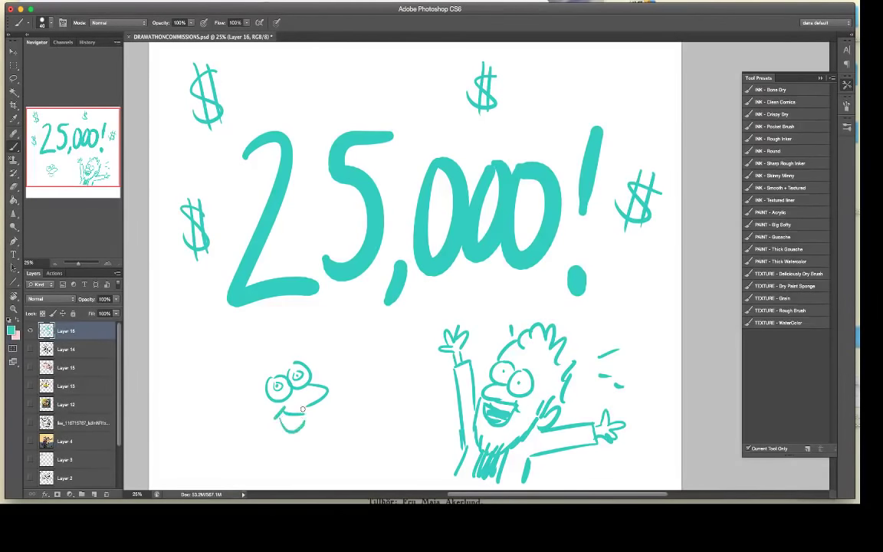
mouse_move(273, 335)
left_mouse_down()
mouse_move(299, 331)
mouse_move(312, 368)
mouse_move(296, 358)
mouse_move(259, 399)
left_mouse_up()
key("ctrl+z")
mouse_move(252, 345)
left_mouse_down()
mouse_move(227, 404)
mouse_move(252, 450)
mouse_move(268, 454)
left_mouse_up()
left_click_drag(261, 419, 281, 439)
key("ctrl+z")
mouse_move(314, 410)
left_mouse_down()
mouse_move(291, 451)
mouse_move(315, 424)
left_mouse_up()
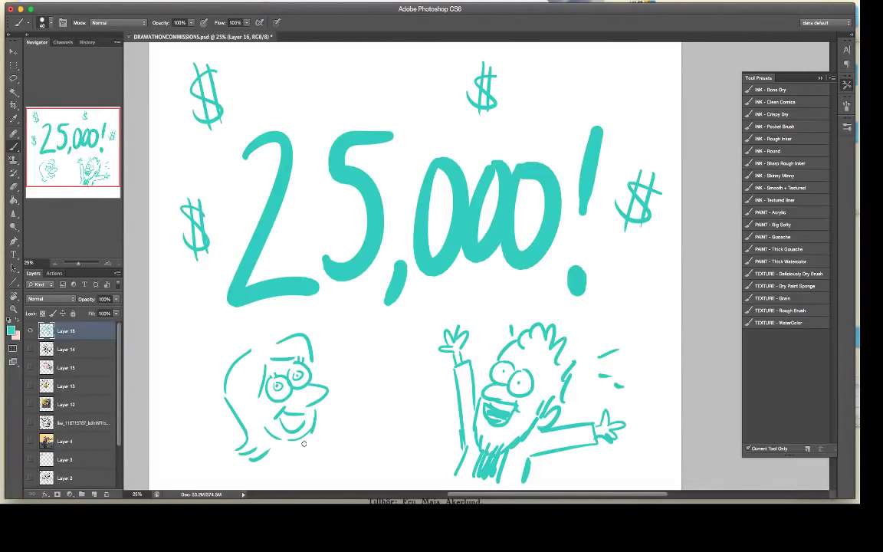
Step: Draw the woman's two outstretched arms with hands, her neckline and the start of her dark top
mouse_move(320, 421)
left_mouse_down()
mouse_move(370, 371)
mouse_move(376, 380)
left_mouse_up()
left_click_drag(368, 370, 376, 379)
mouse_move(308, 435)
left_mouse_down()
mouse_move(311, 446)
mouse_move(280, 447)
mouse_move(315, 463)
mouse_move(313, 442)
left_mouse_up()
mouse_move(287, 450)
left_mouse_down()
mouse_move(308, 468)
mouse_move(314, 460)
left_mouse_up()
left_click_drag(319, 441, 330, 429)
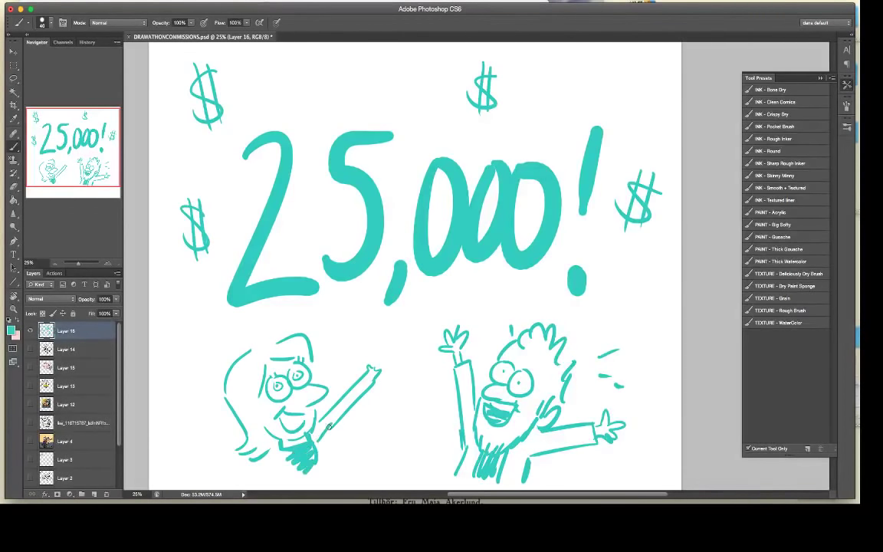
left_click_drag(216, 434, 276, 443)
key("super+z")
mouse_move(223, 432)
left_mouse_down()
mouse_move(276, 443)
mouse_move(224, 439)
left_mouse_up()
left_click_drag(217, 439, 291, 452)
Step: Add curls, forehead lines, a moustache and thicker sideburns to the bearded man, and fill in the woman's top
left_click_drag(521, 339, 540, 351)
mouse_move(517, 335)
left_mouse_down()
mouse_move(535, 322)
mouse_move(520, 335)
left_mouse_up()
left_click_drag(502, 401, 513, 399)
left_click_drag(500, 352, 519, 350)
left_click_drag(532, 362, 560, 381)
mouse_move(547, 397)
left_mouse_down()
mouse_move(552, 388)
mouse_move(542, 412)
left_mouse_up()
mouse_move(282, 448)
left_mouse_down()
mouse_move(291, 474)
mouse_move(313, 470)
mouse_move(302, 458)
mouse_move(290, 470)
left_mouse_up()
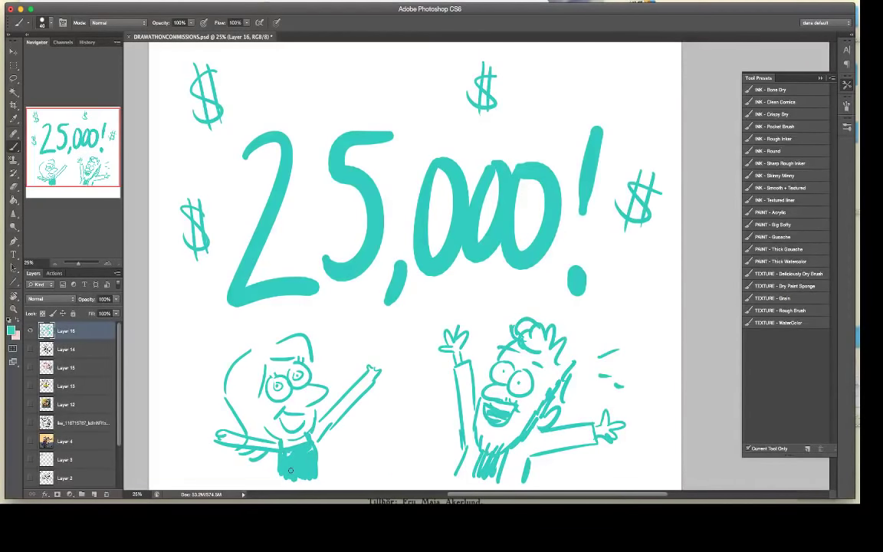
Step: Add motion lines beside the woman's head and draw one heart above each figure's outer hand area
left_click_drag(203, 362, 199, 376)
left_click_drag(636, 310, 646, 314)
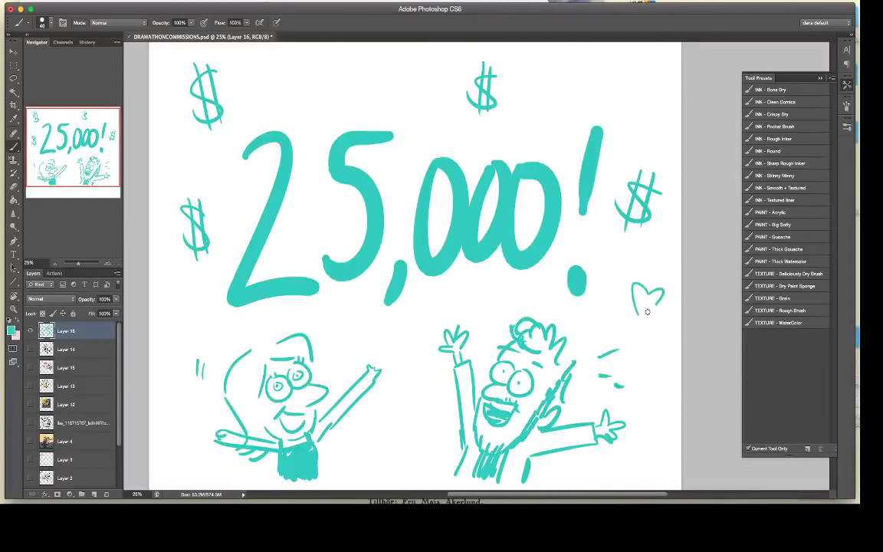
left_click_drag(182, 460, 184, 461)
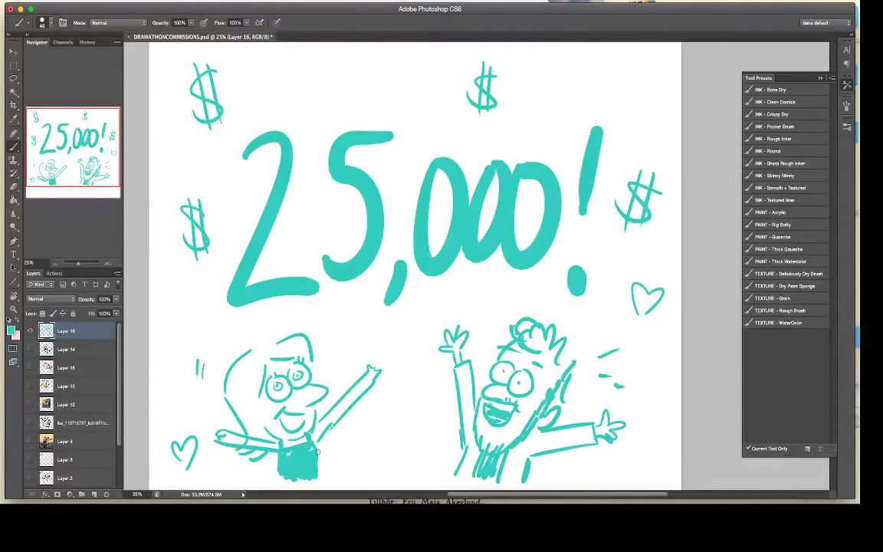
Step: Switch to OBS
mouse_move(520, 502)
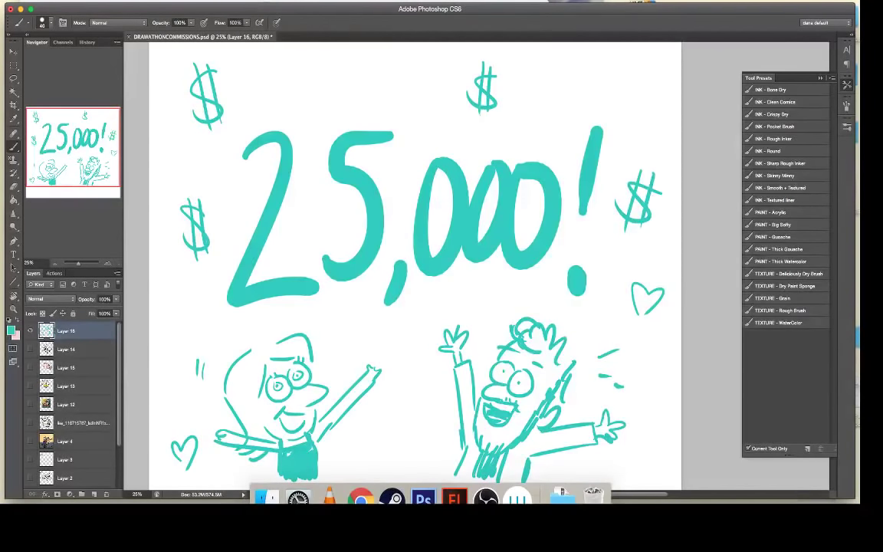
left_click(486, 497)
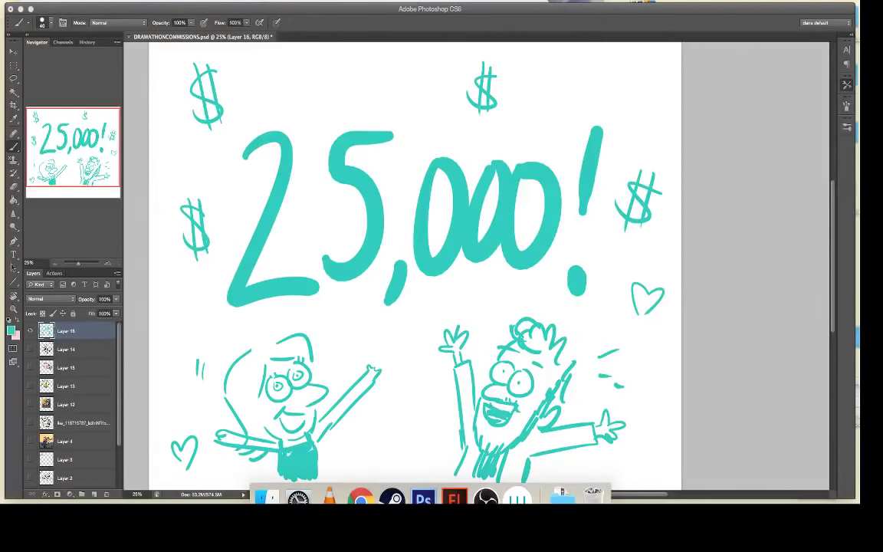